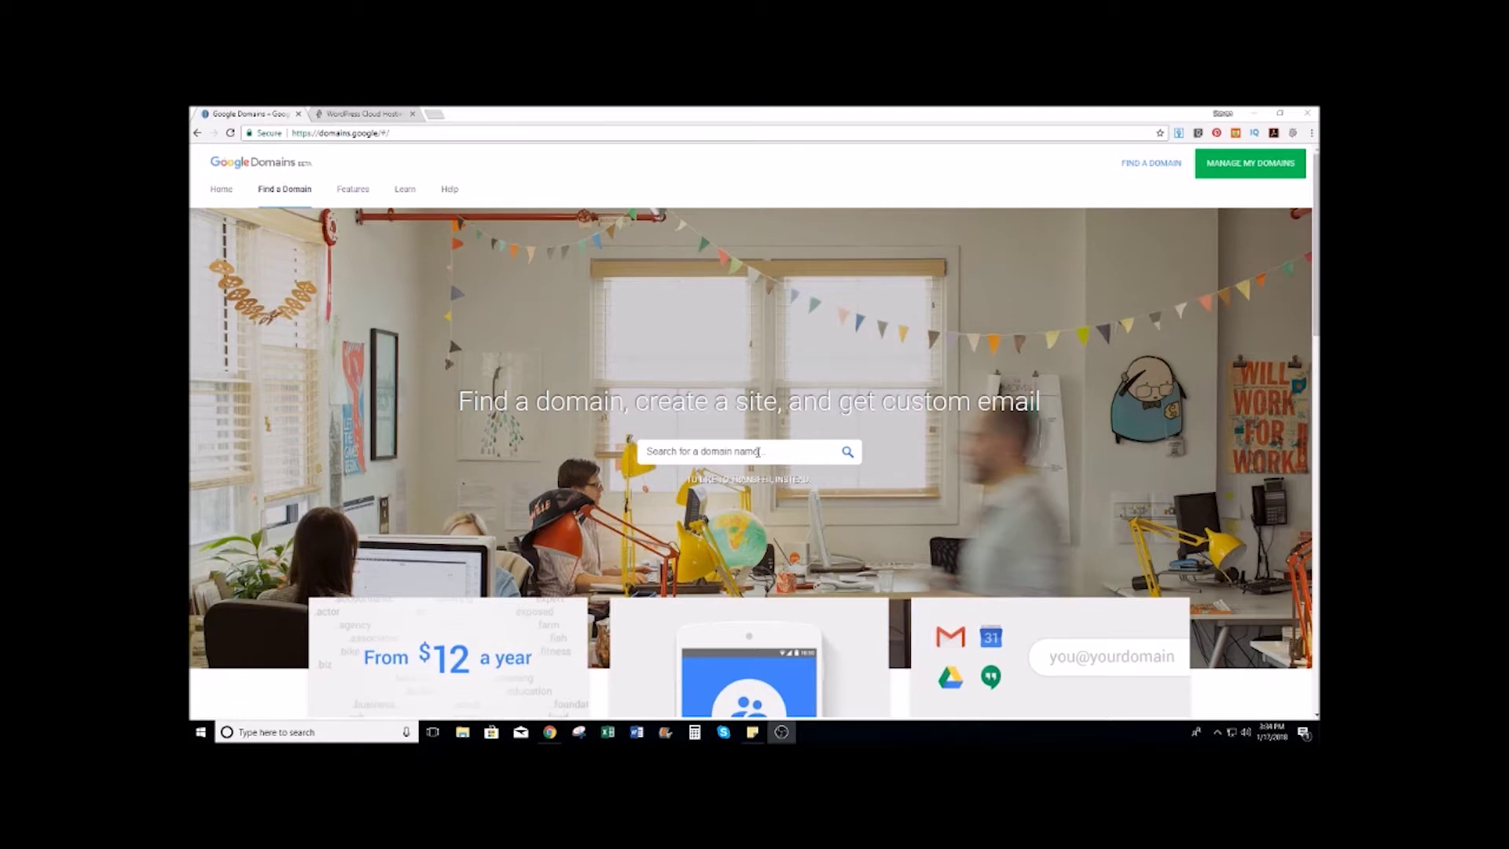
Step: Search Google Domains for thewineshirt.com to see its $12/year price and other endings
{"action": "scroll", "coordinate": [401, 572], "scroll_direction": "down", "scroll_amount": 3}
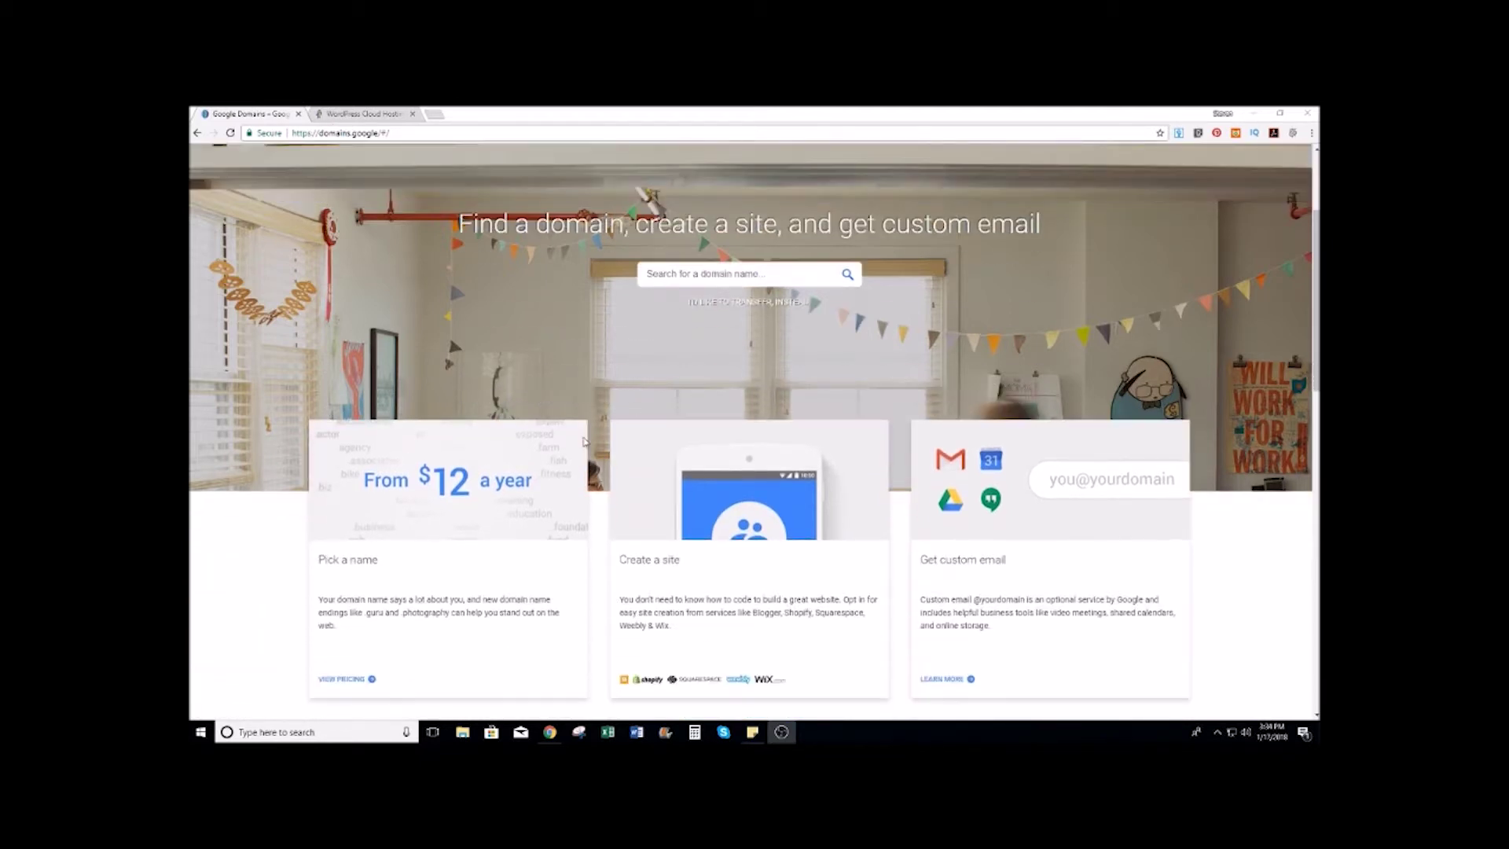
{"action": "scroll", "coordinate": [496, 494], "scroll_direction": "up", "scroll_amount": 3}
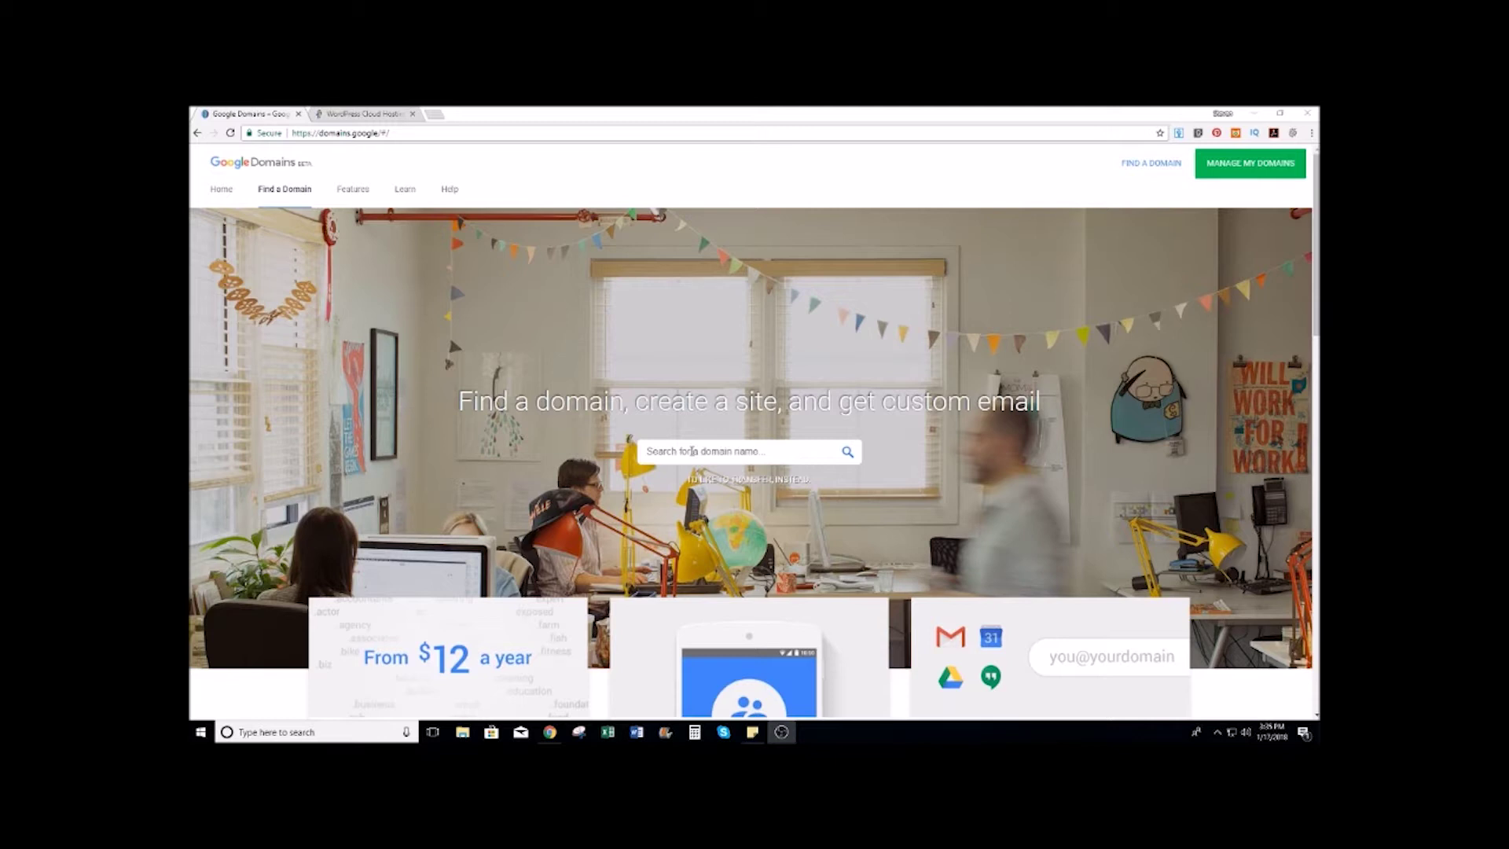
{"action": "left_click", "coordinate": [692, 451]}
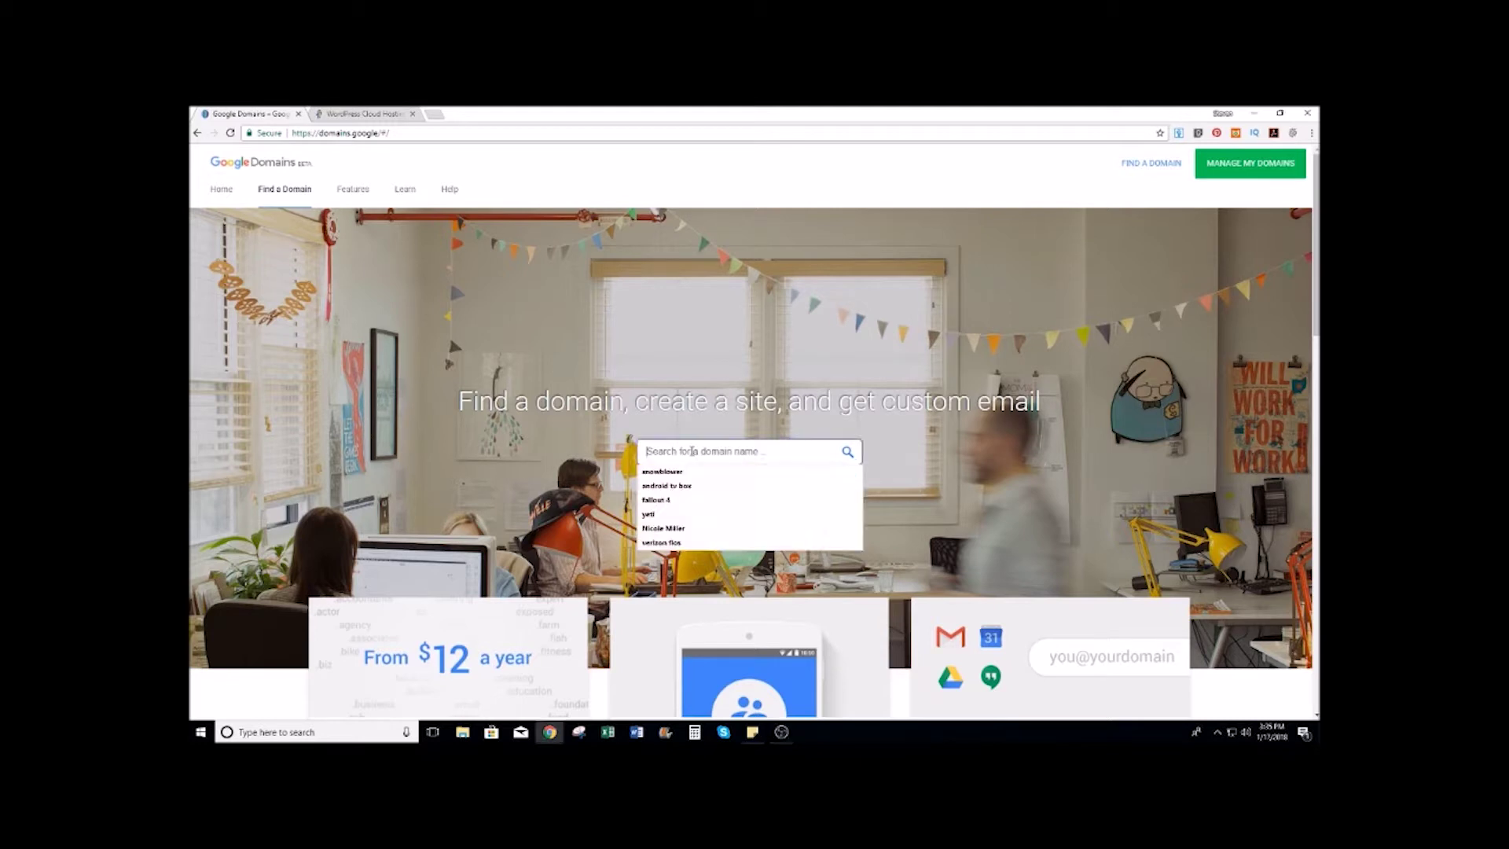
{"action": "type", "text": "thewine"}
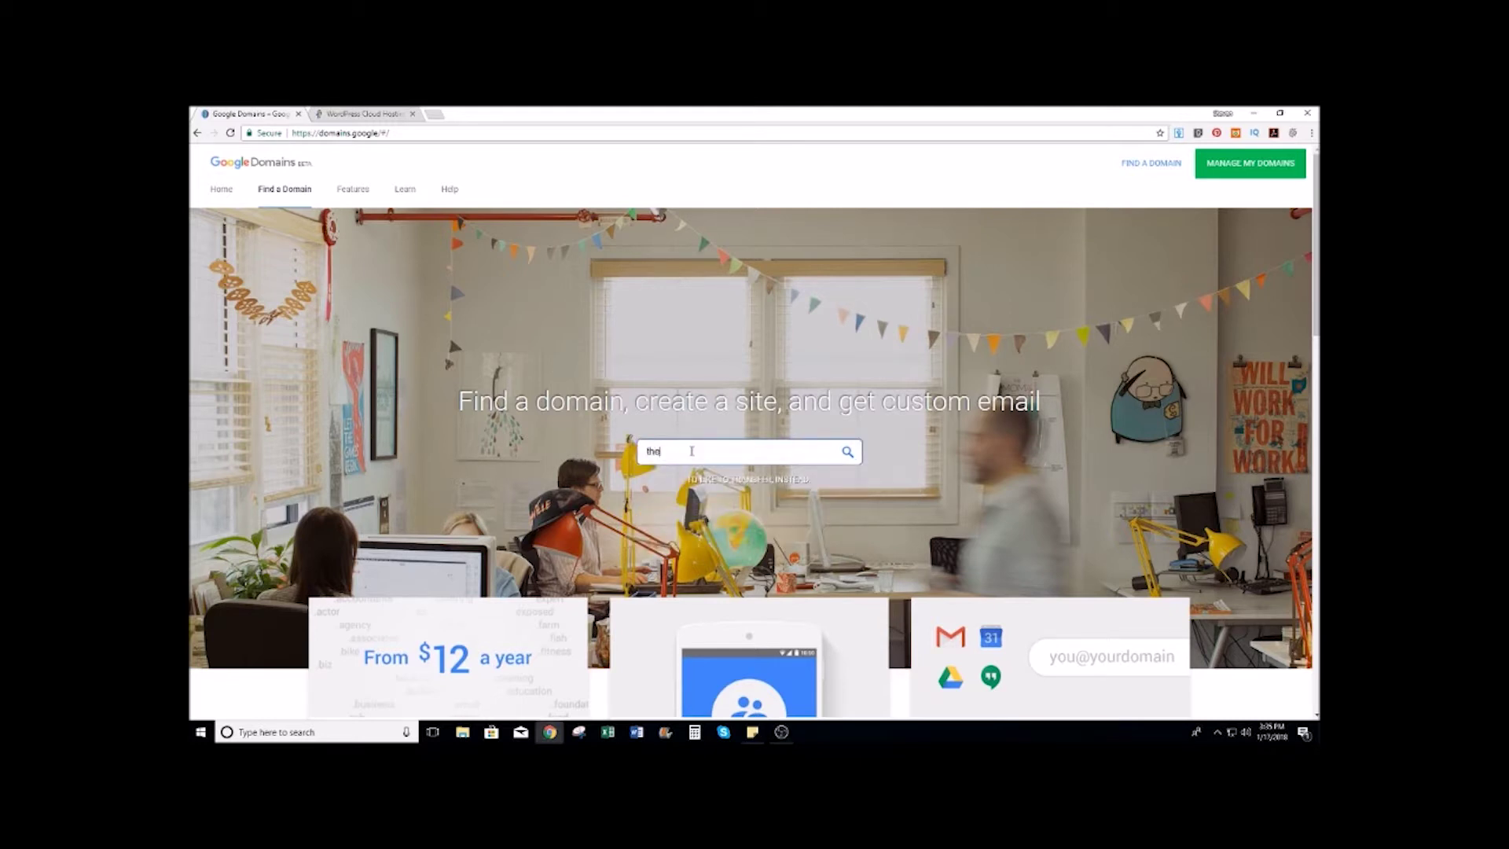
{"action": "type", "text": "shirt.conmm"}
{"action": "key", "text": "Return"}
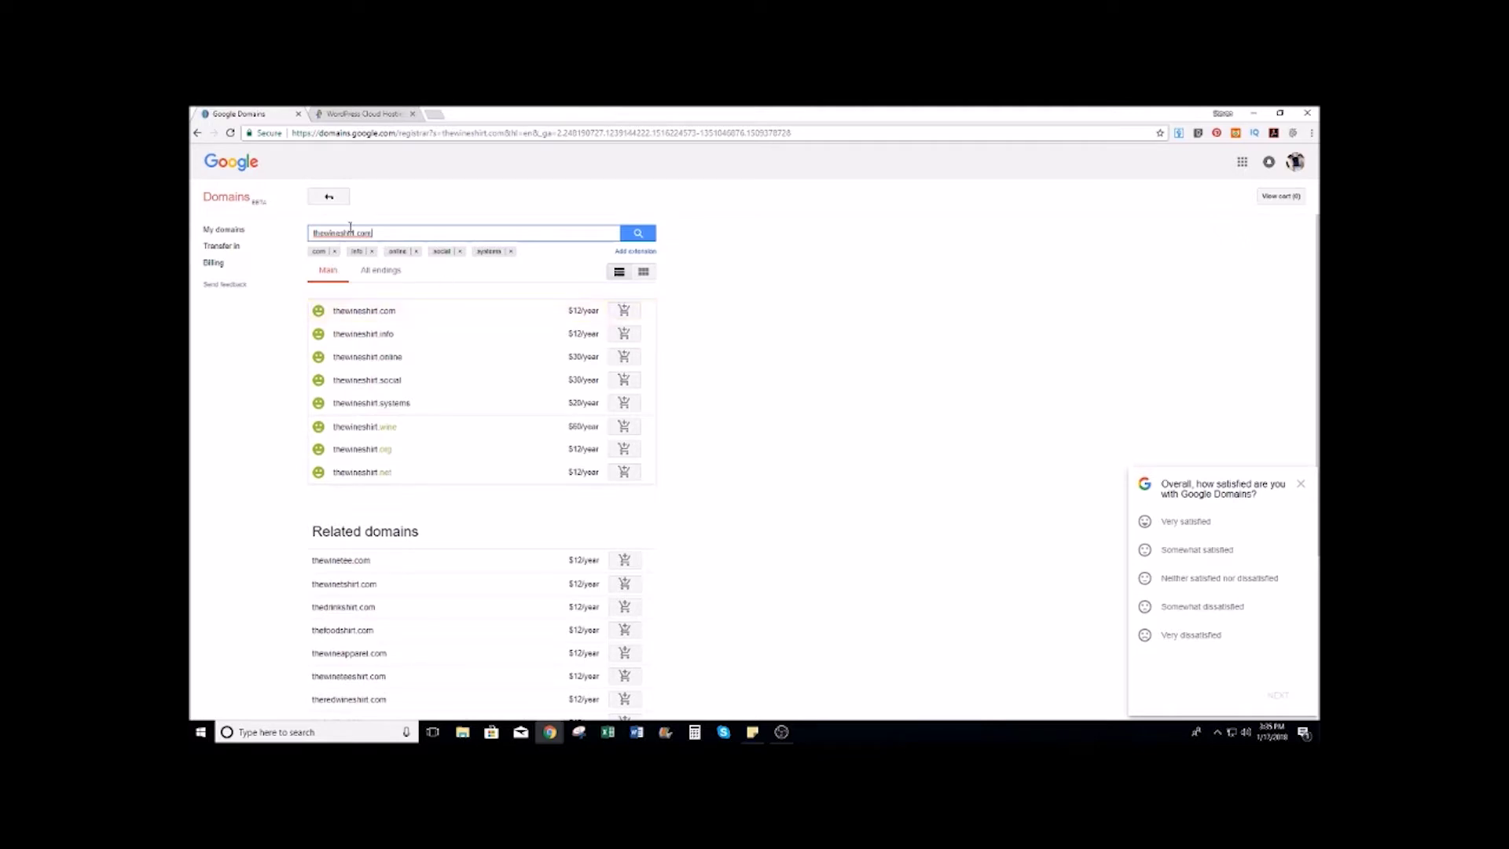
Step: Buy thewineshirt.com for $12/year with private registration and auto-renew declined
{"action": "left_click", "coordinate": [624, 312]}
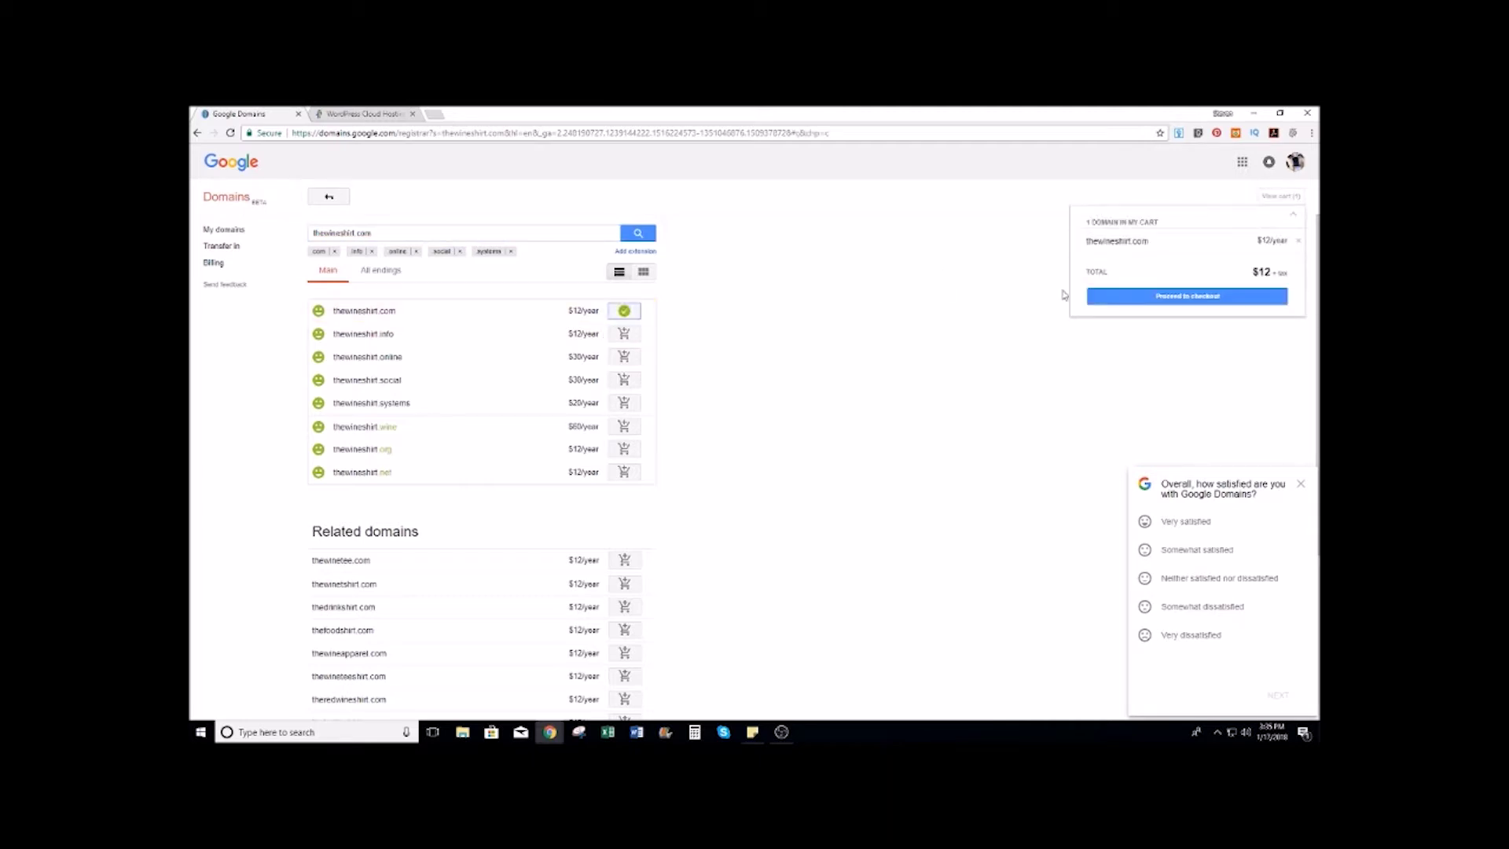
{"action": "left_click", "coordinate": [1189, 305]}
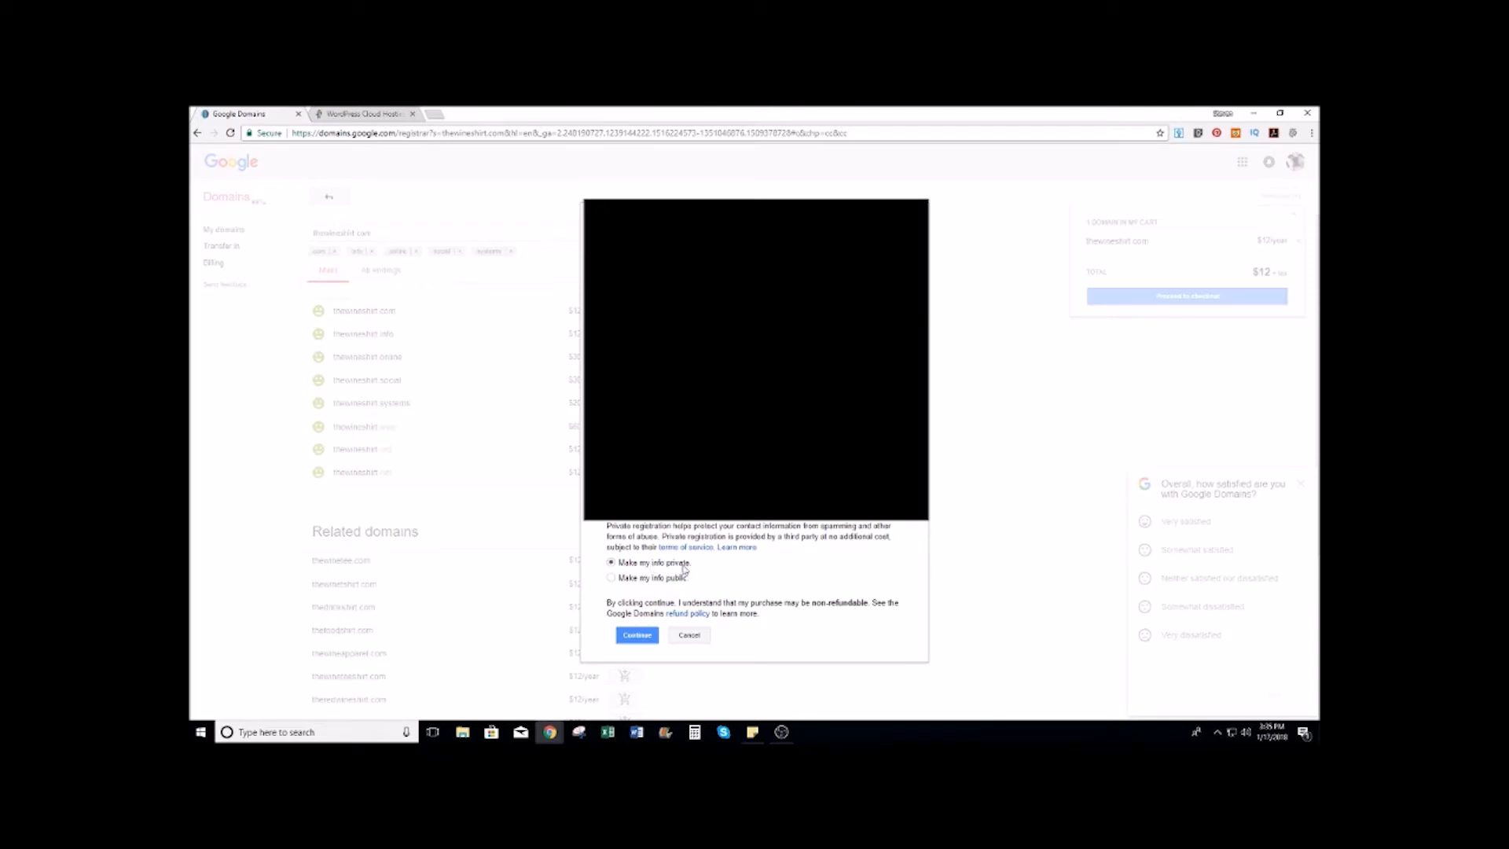
{"action": "left_click", "coordinate": [638, 638]}
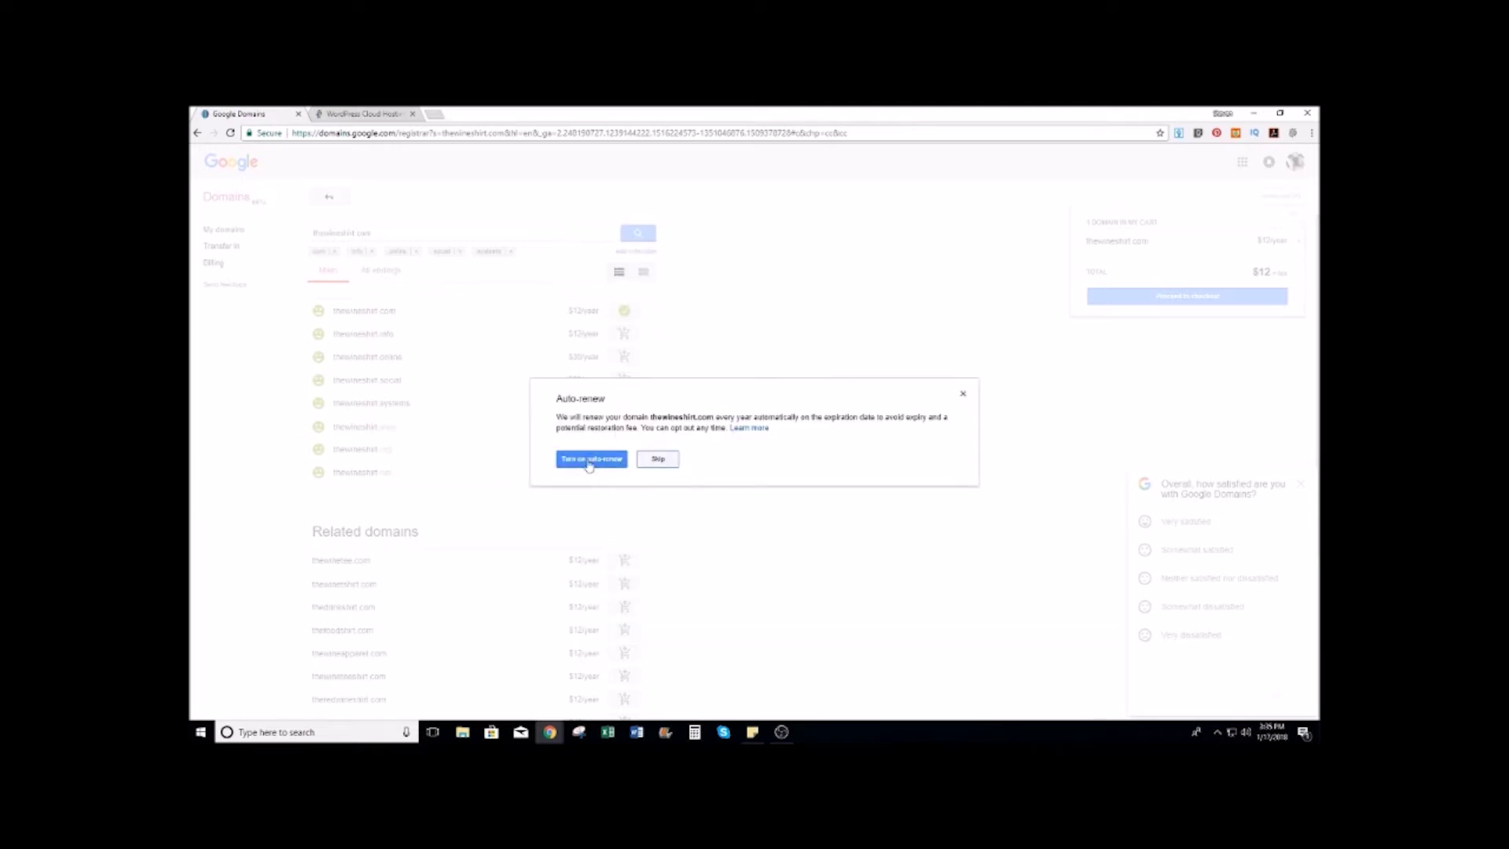
{"action": "left_click", "coordinate": [658, 461]}
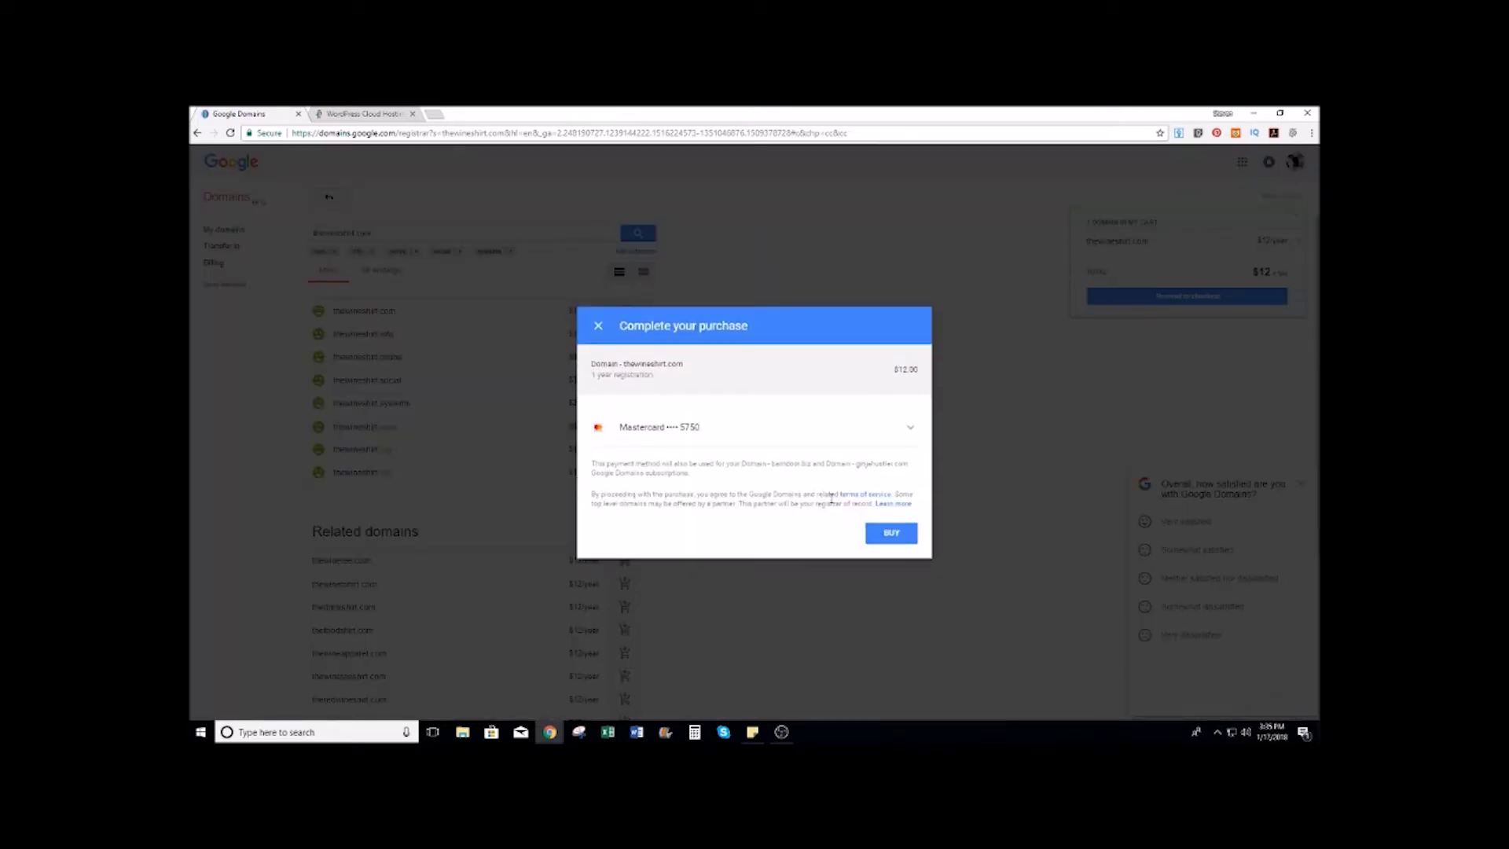
{"action": "left_click", "coordinate": [893, 534]}
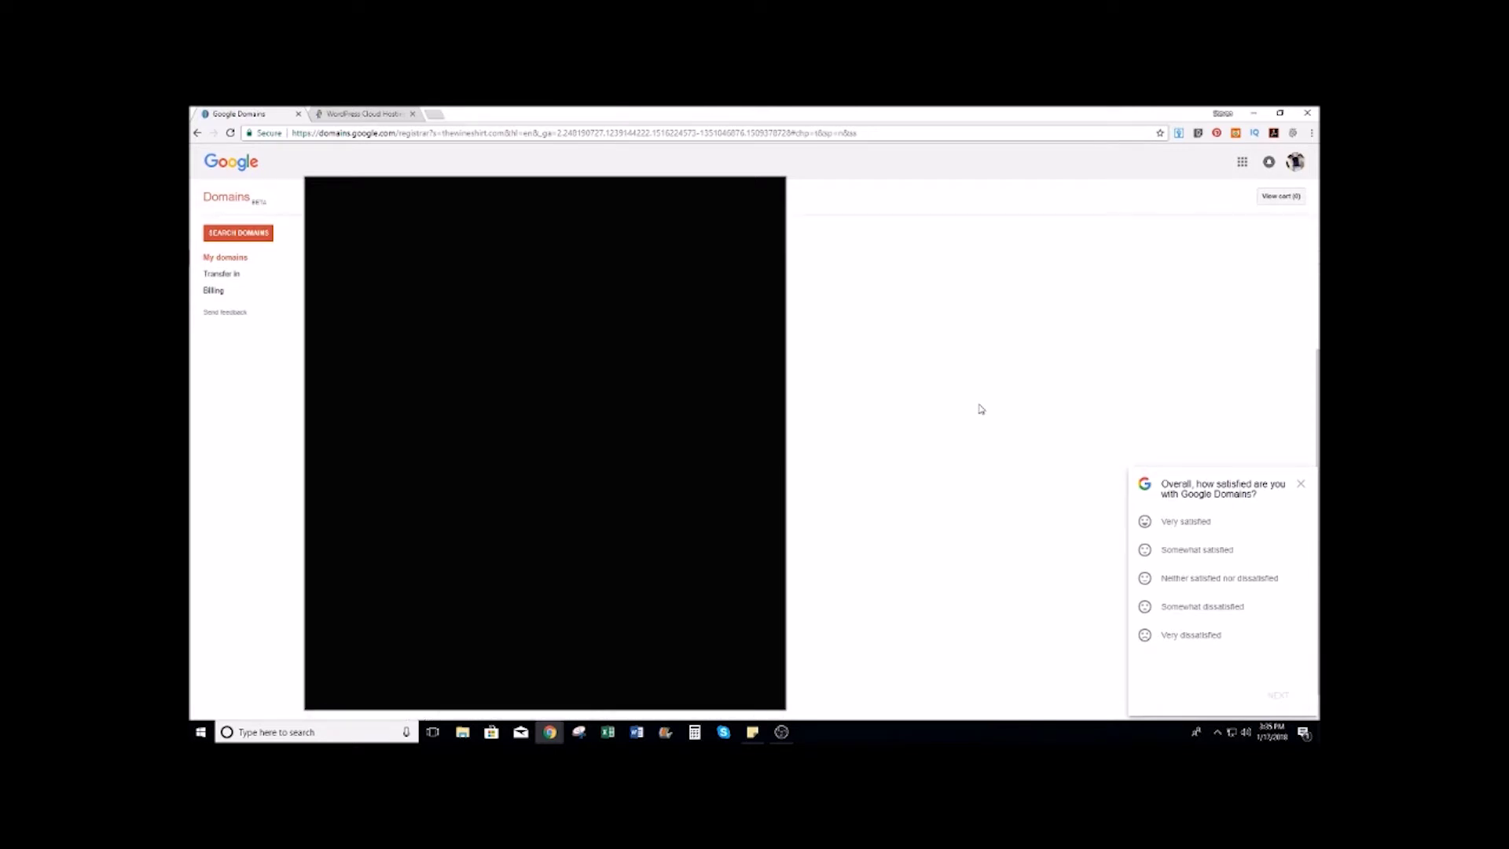
{"action": "scroll", "coordinate": [981, 409], "scroll_direction": "down", "scroll_amount": 3}
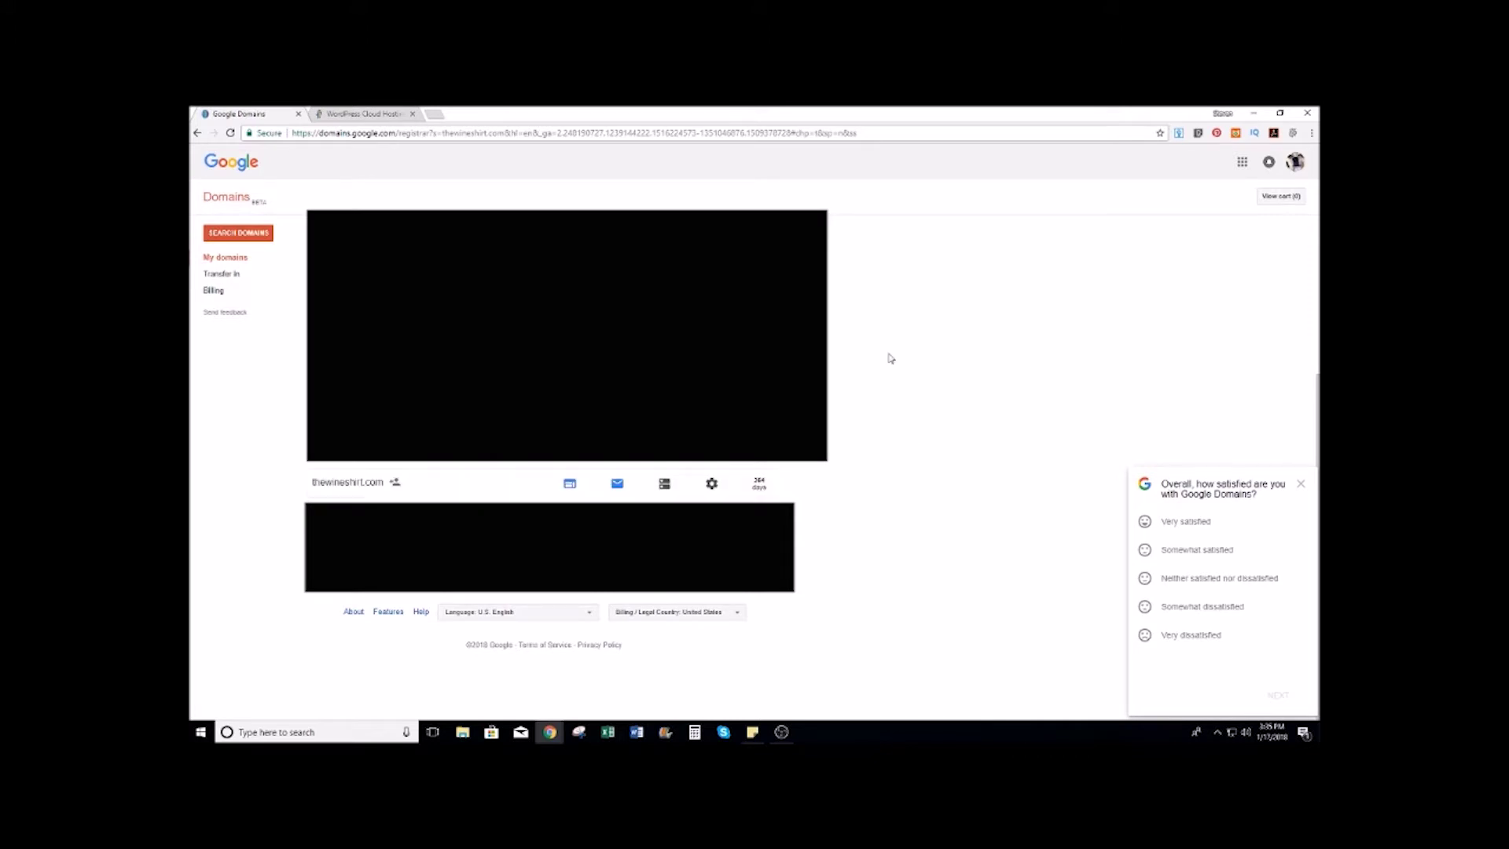
Step: On HostGator's WordPress Cloud Hosting page, compare the plans and order the Starter Plan
{"action": "left_click", "coordinate": [357, 113]}
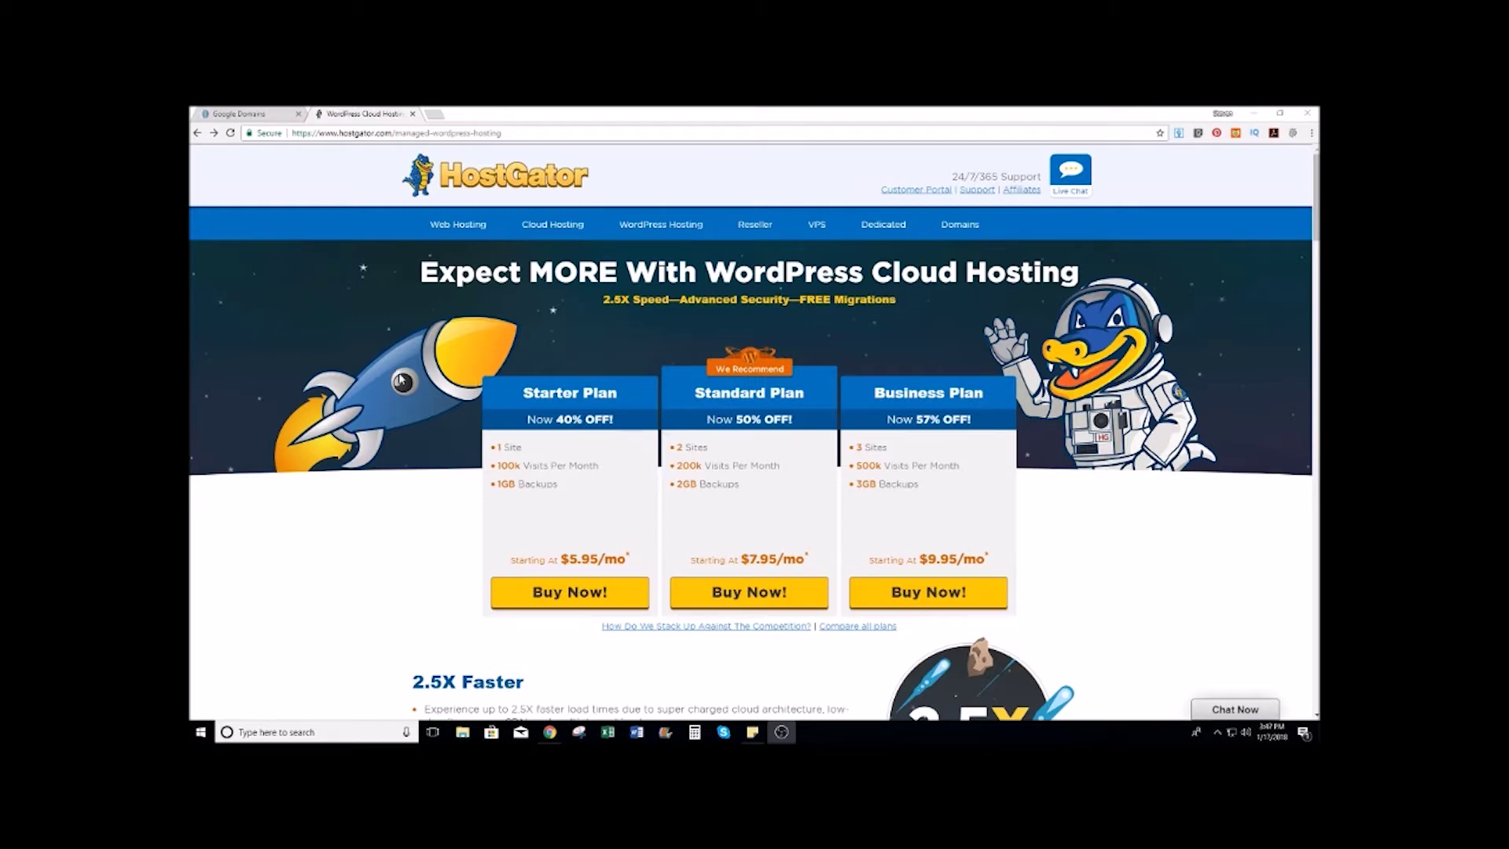
{"action": "scroll", "coordinate": [401, 380], "scroll_direction": "down", "scroll_amount": 5}
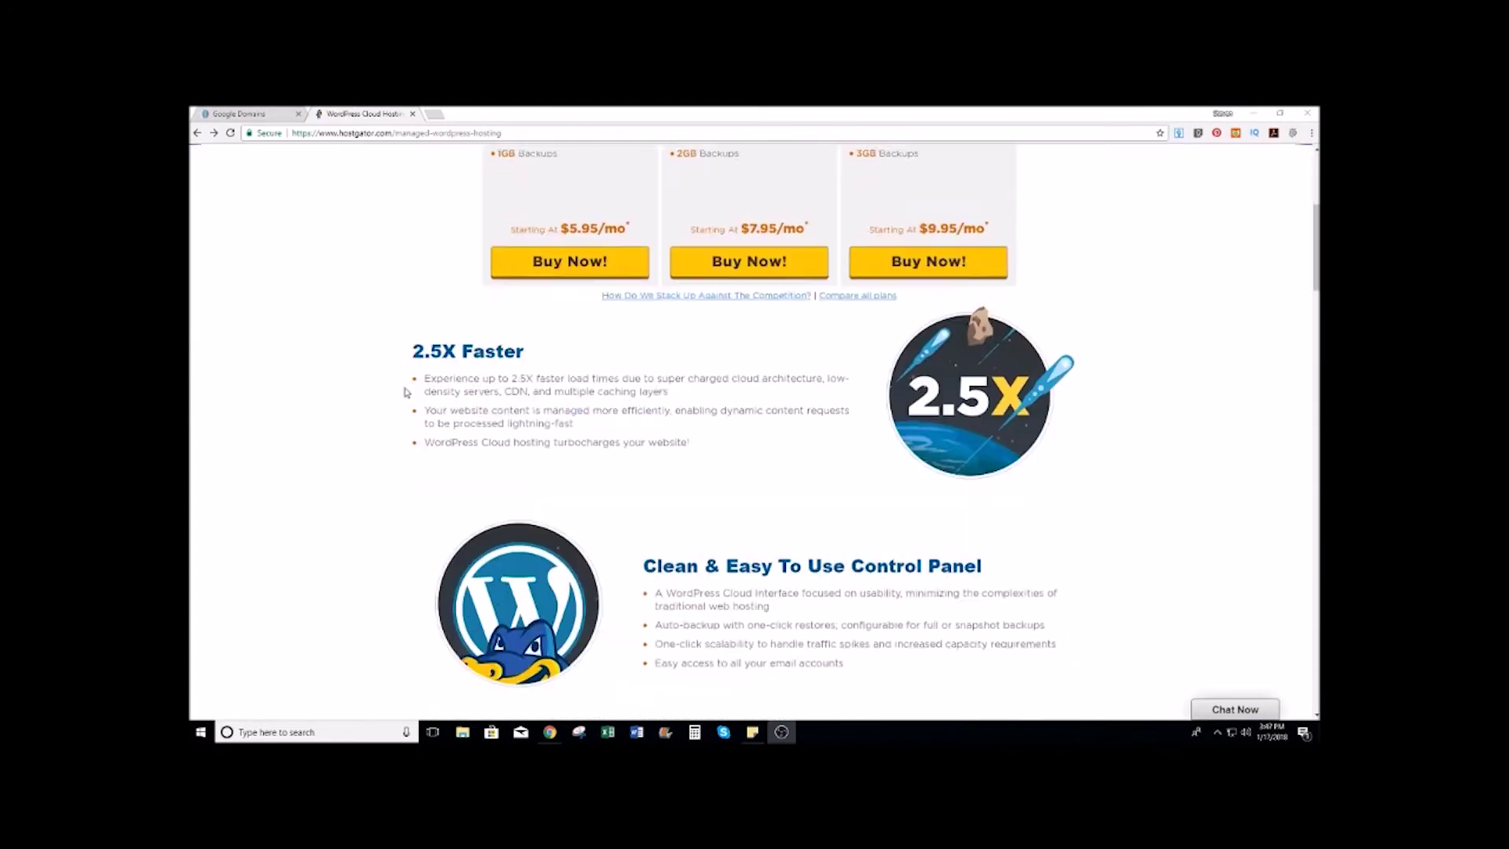
{"action": "scroll", "coordinate": [404, 391], "scroll_direction": "up", "scroll_amount": 4}
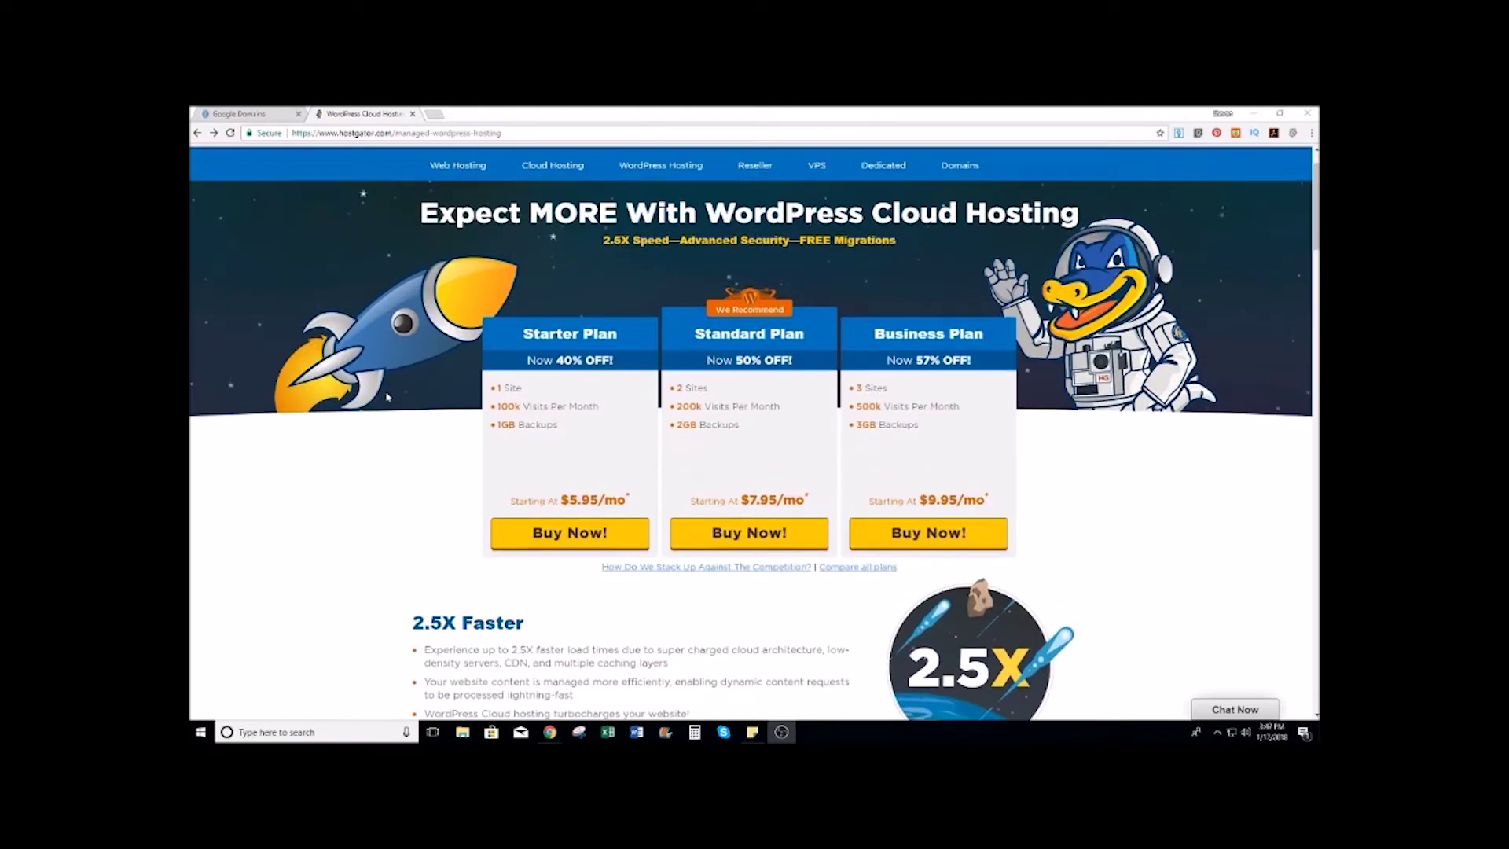
{"action": "scroll", "coordinate": [545, 335], "scroll_direction": "down", "scroll_amount": 3}
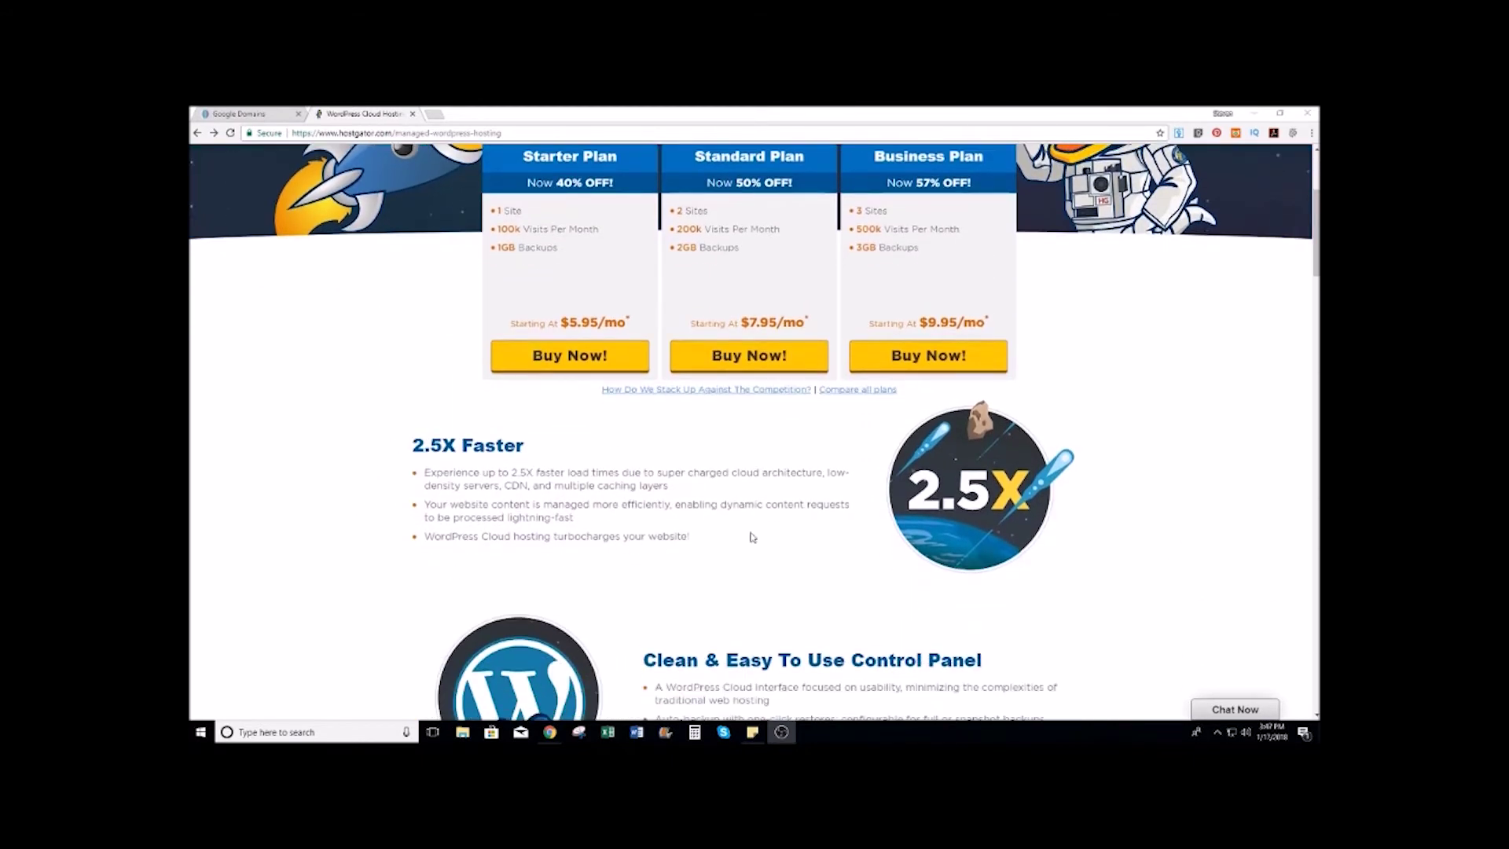
{"action": "scroll", "coordinate": [373, 495], "scroll_direction": "up", "scroll_amount": 1}
{"action": "scroll", "coordinate": [373, 496], "scroll_direction": "up", "scroll_amount": 2}
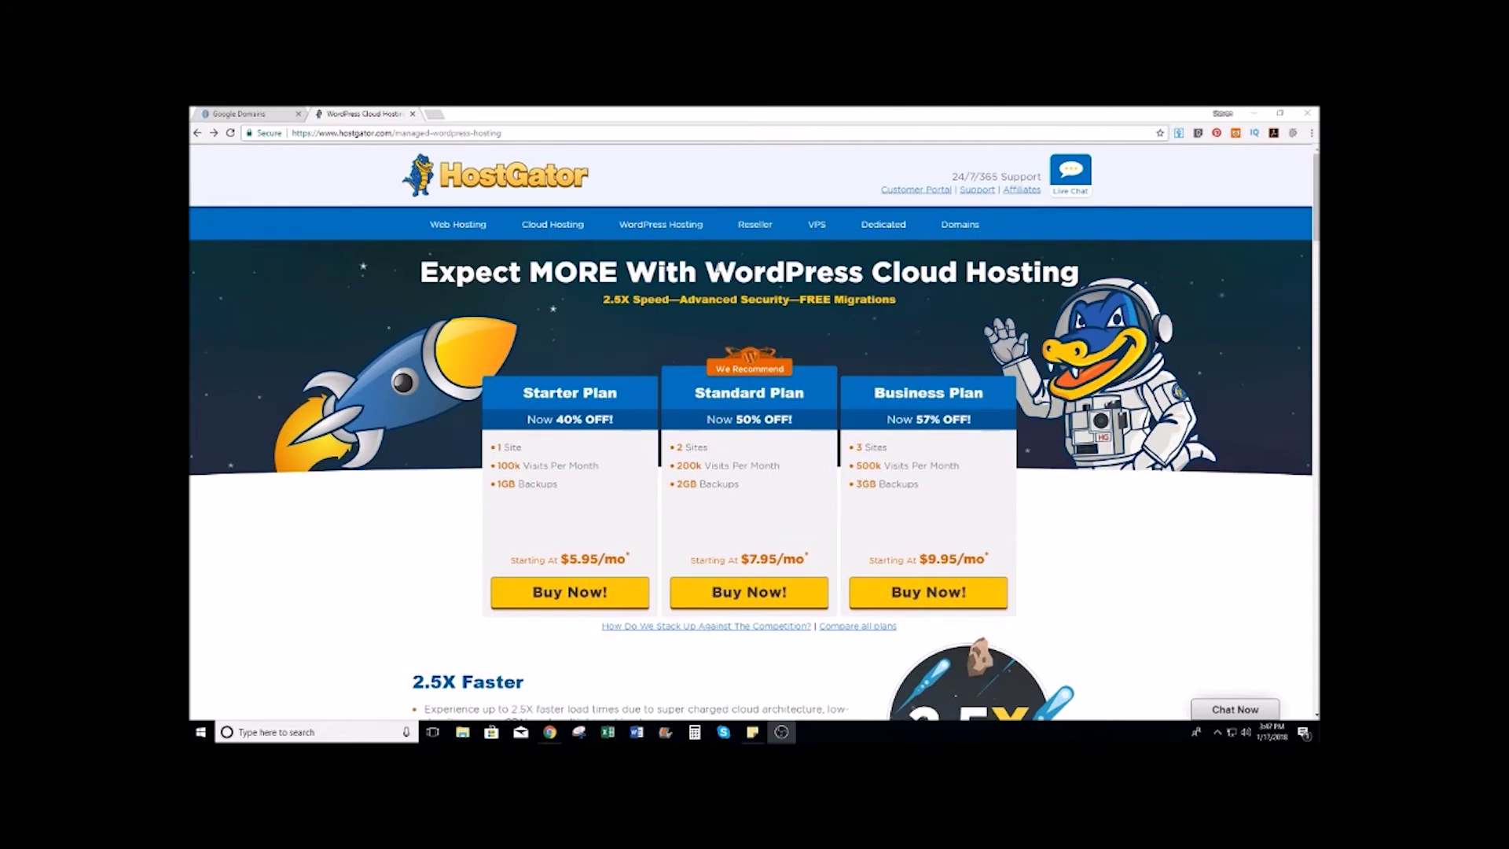
{"action": "scroll", "coordinate": [484, 464], "scroll_direction": "down", "scroll_amount": 1}
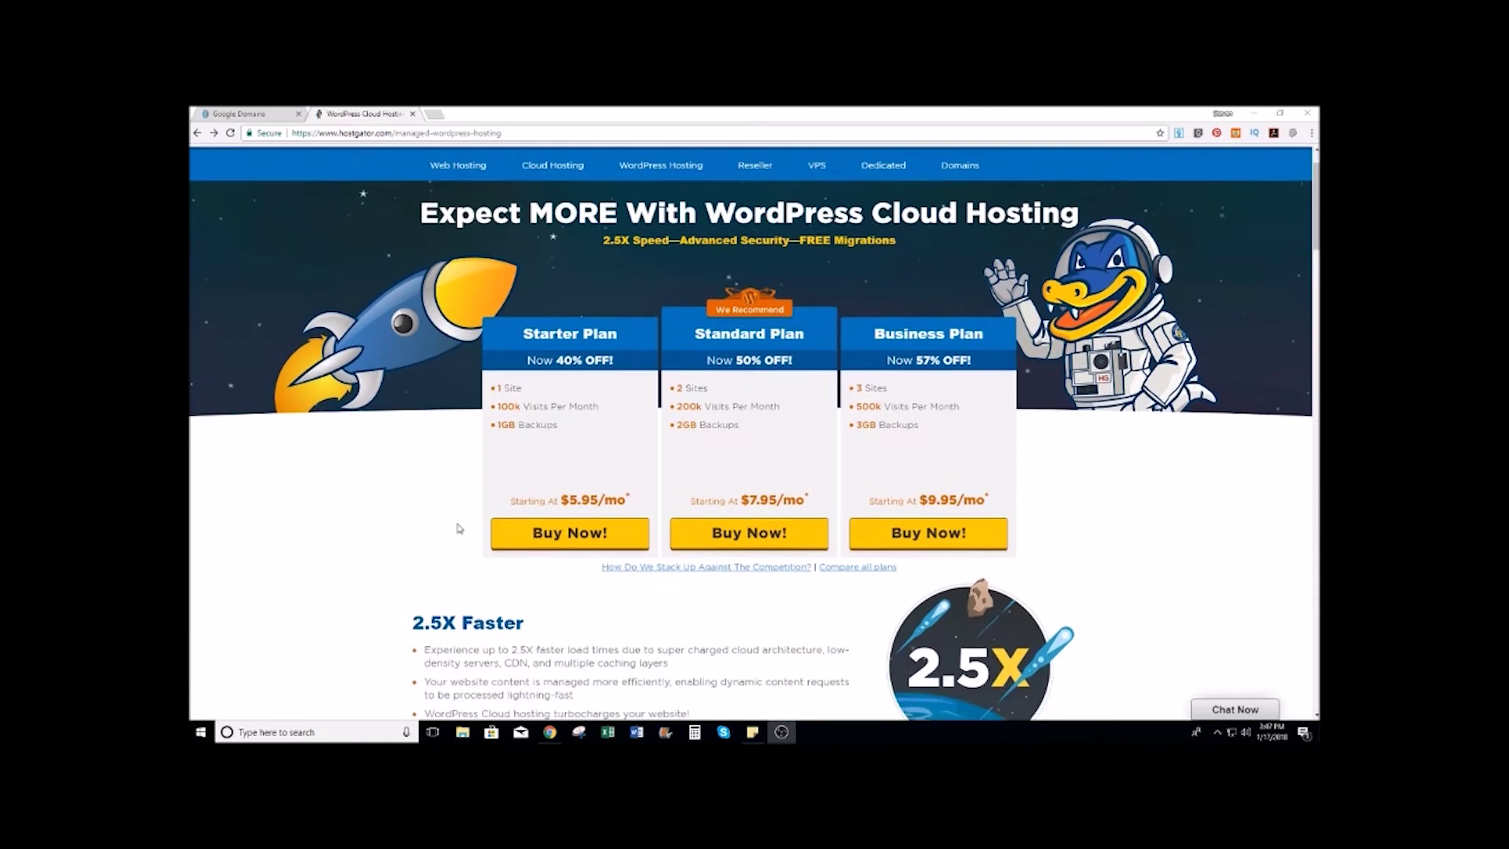
{"action": "left_click", "coordinate": [577, 537]}
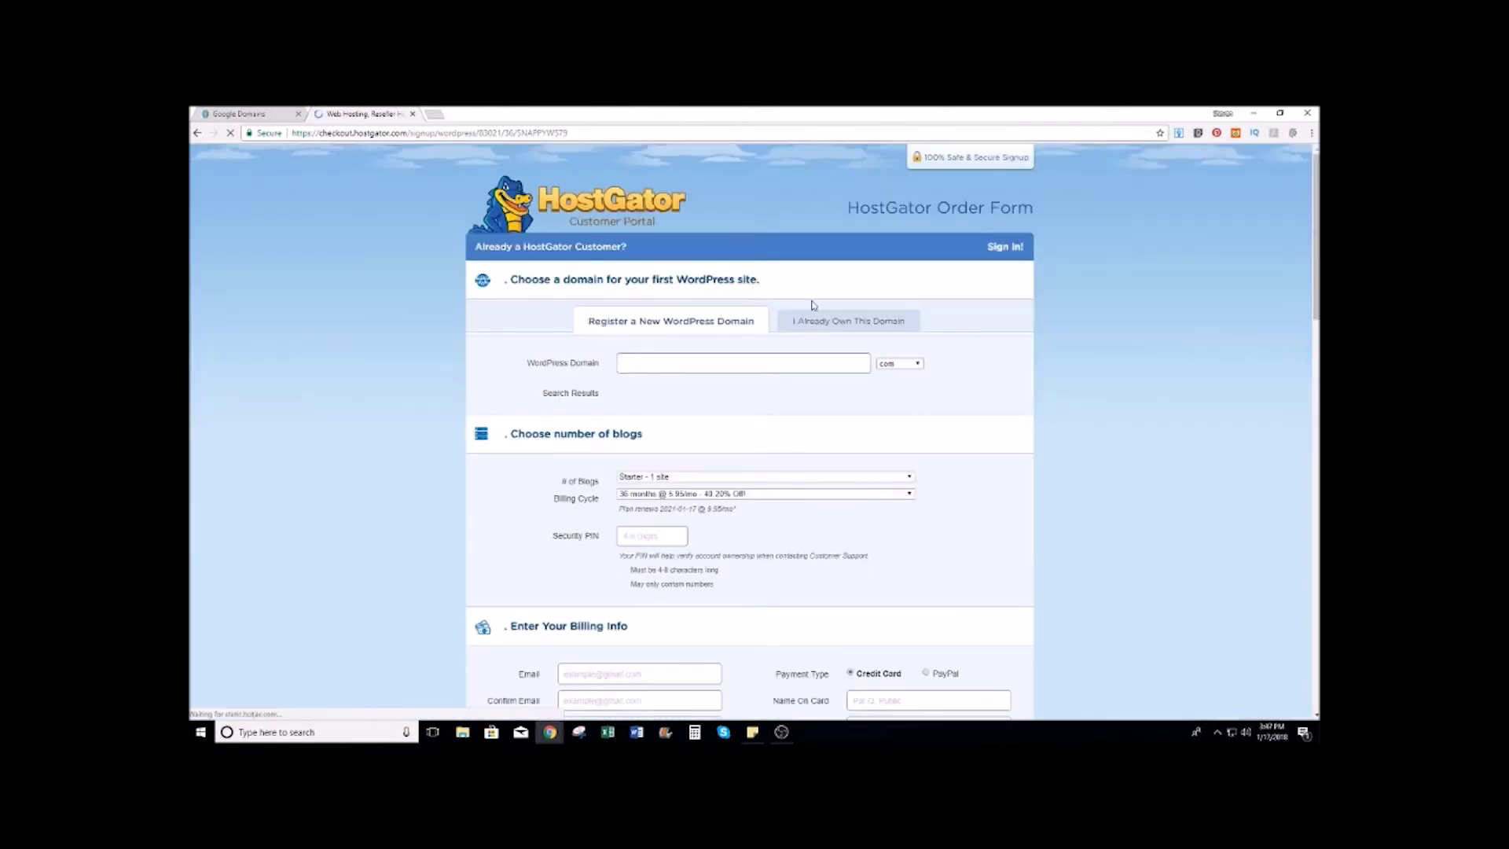
Step: Enter thewineshirt.com as an already-owned domain and select the 12-month billing cycle at $7.95/mo
{"action": "left_click", "coordinate": [893, 322]}
{"action": "left_click", "coordinate": [654, 365]}
{"action": "type", "text": "the"}
{"action": "type", "text": "winesnob"}
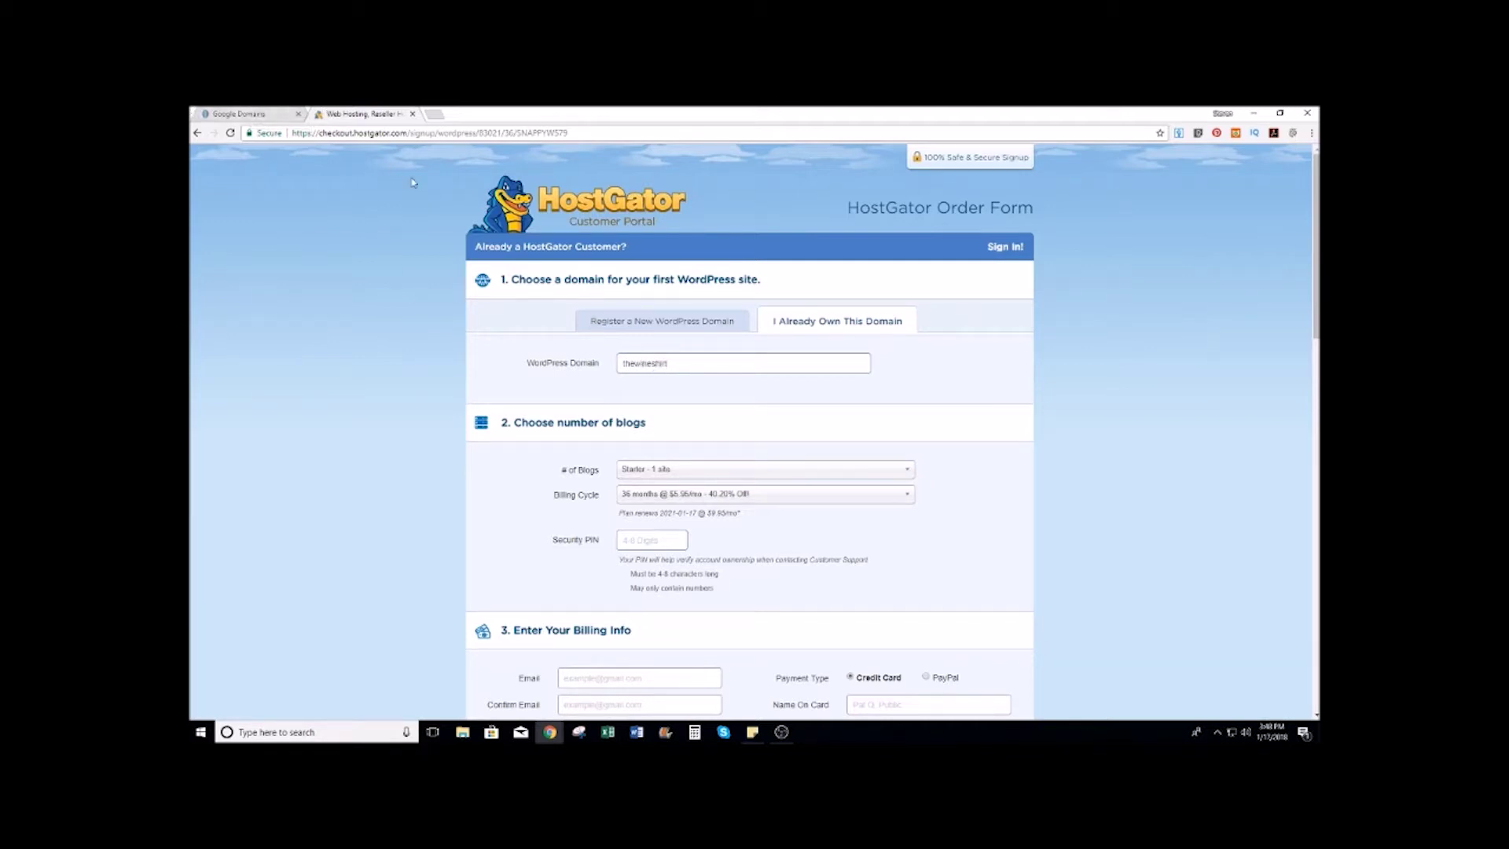
{"action": "type", "text": ".com"}
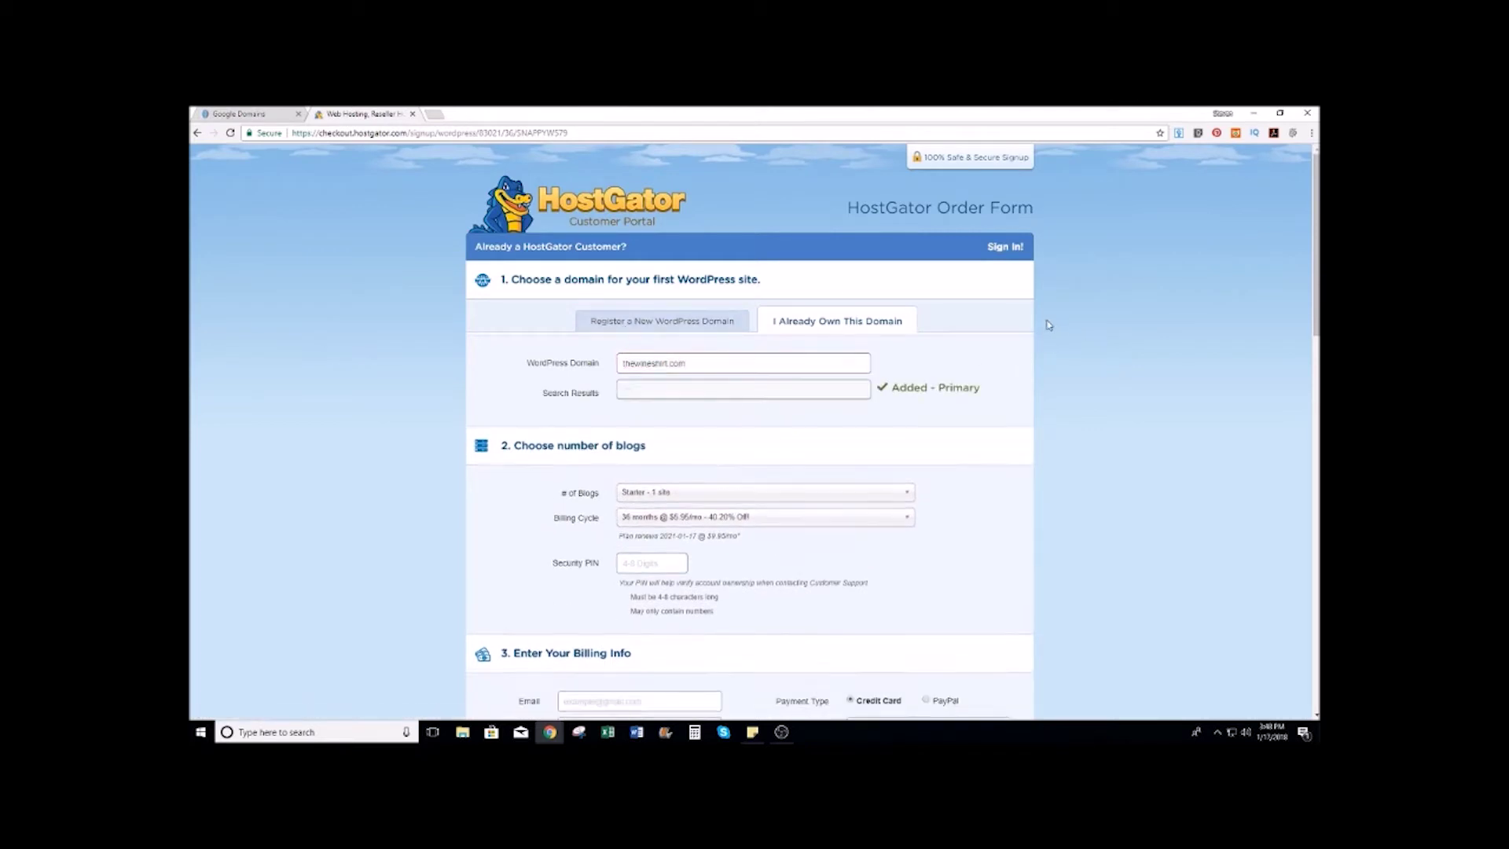
{"action": "scroll", "coordinate": [1048, 325], "scroll_direction": "down", "scroll_amount": 1}
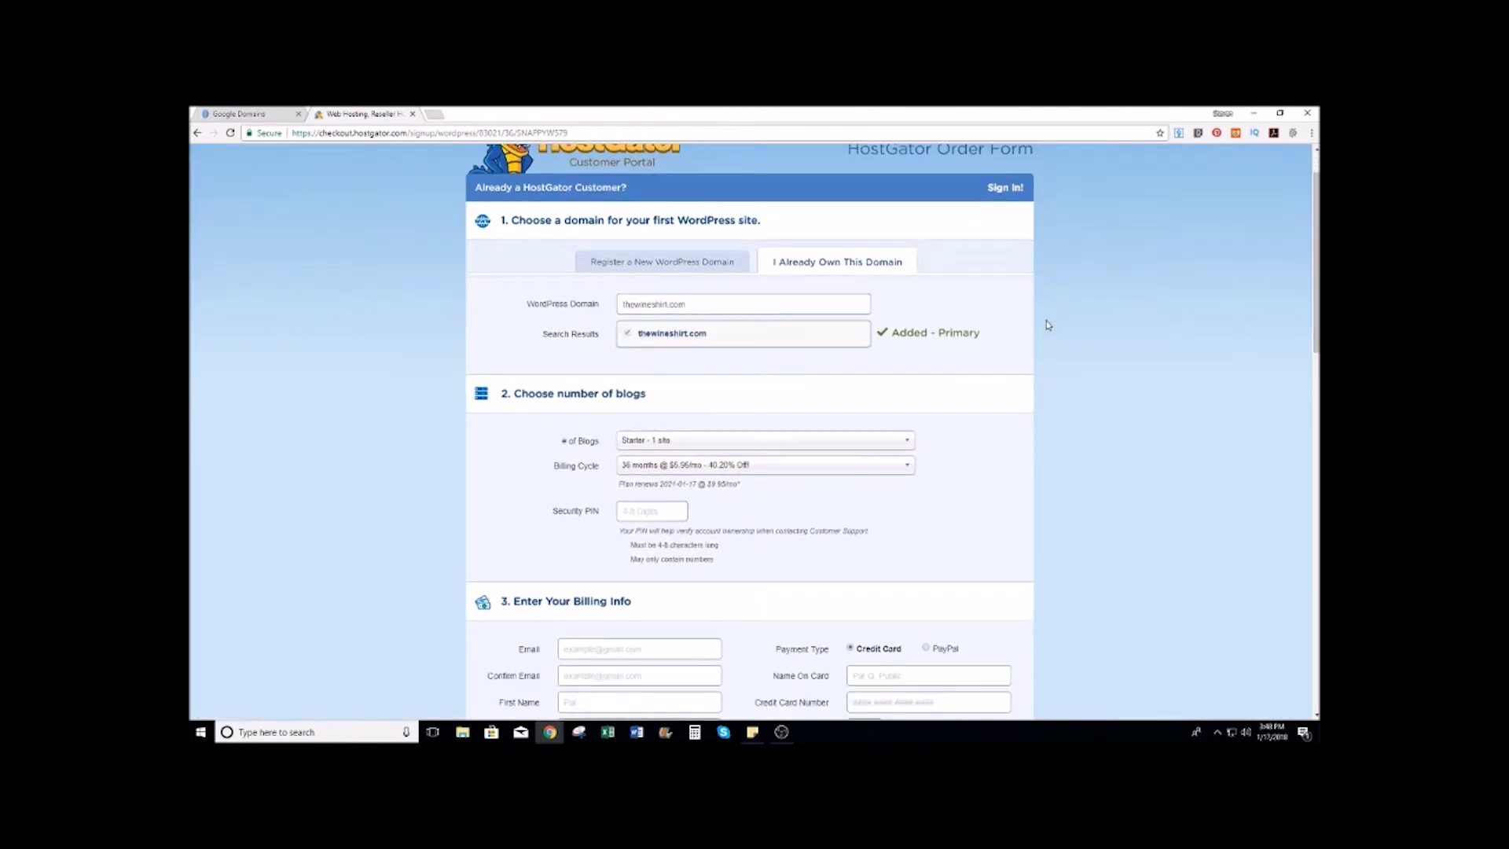
{"action": "scroll", "coordinate": [1045, 327], "scroll_direction": "down", "scroll_amount": 10}
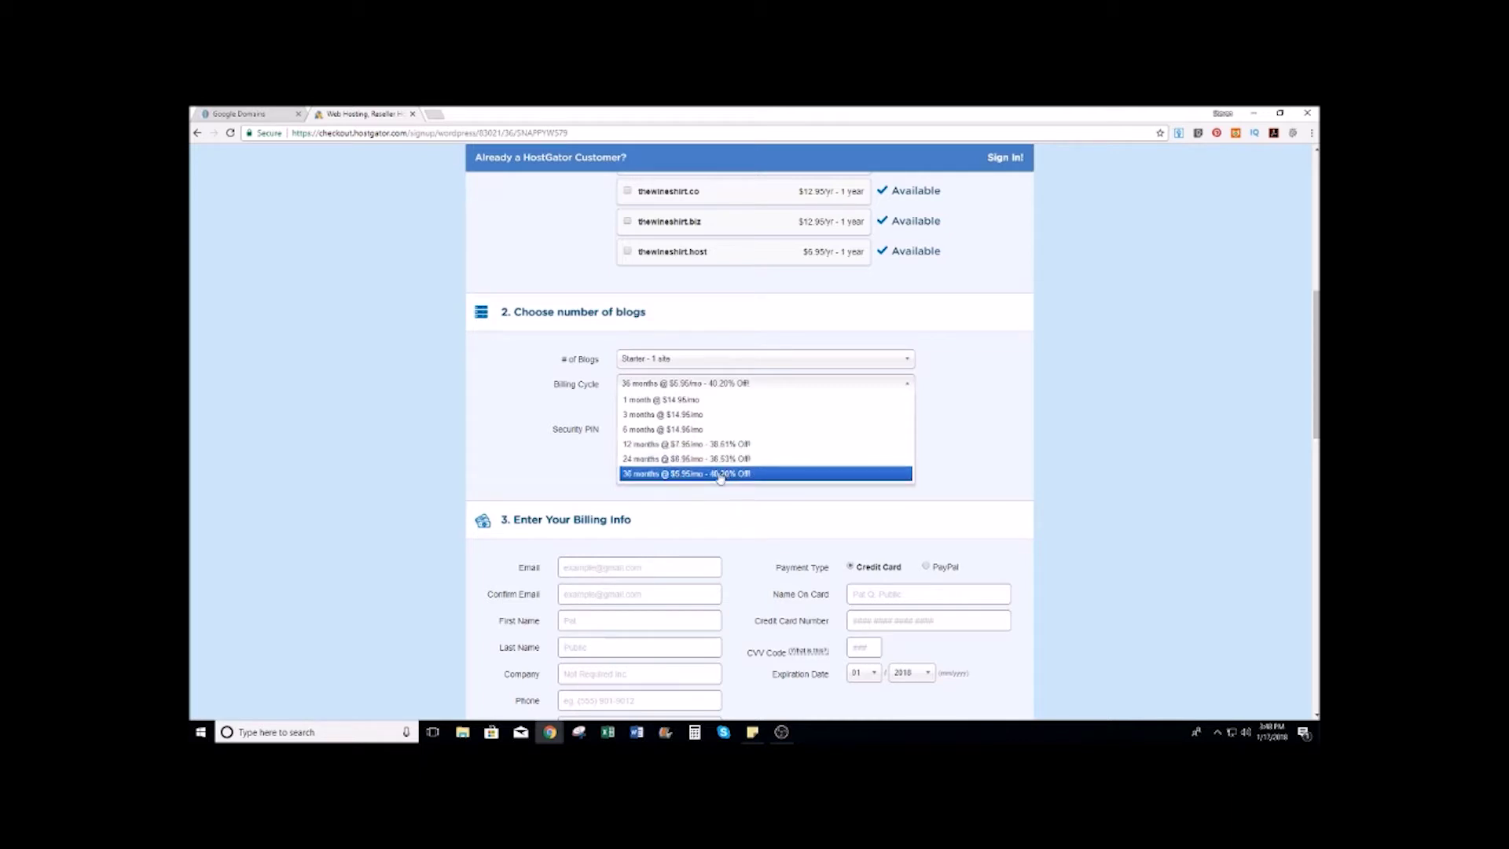
{"action": "left_click", "coordinate": [723, 446]}
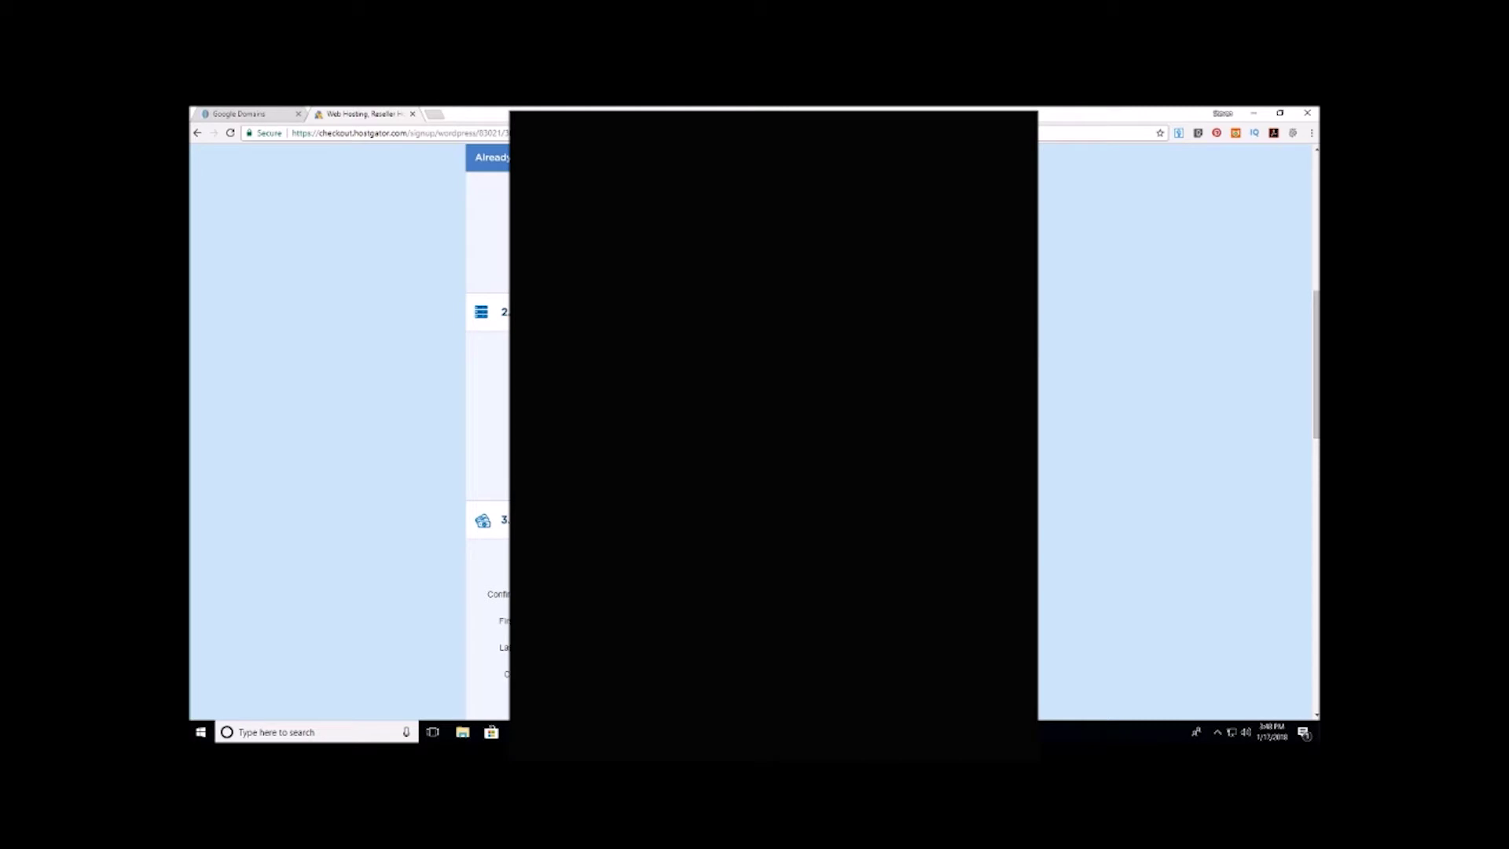
{"action": "scroll", "coordinate": [1062, 372], "scroll_direction": "down", "scroll_amount": 3}
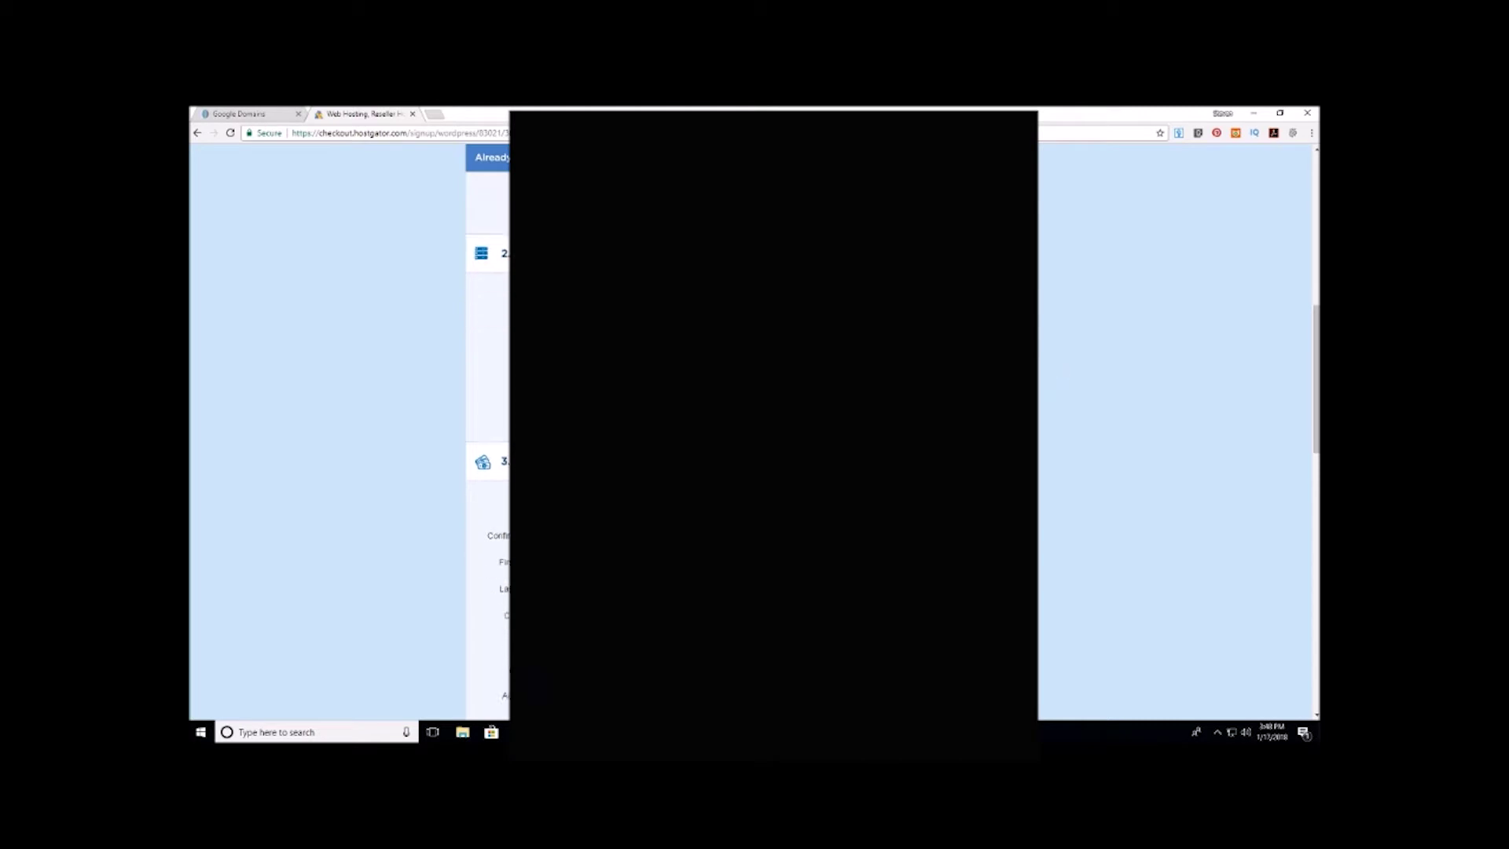
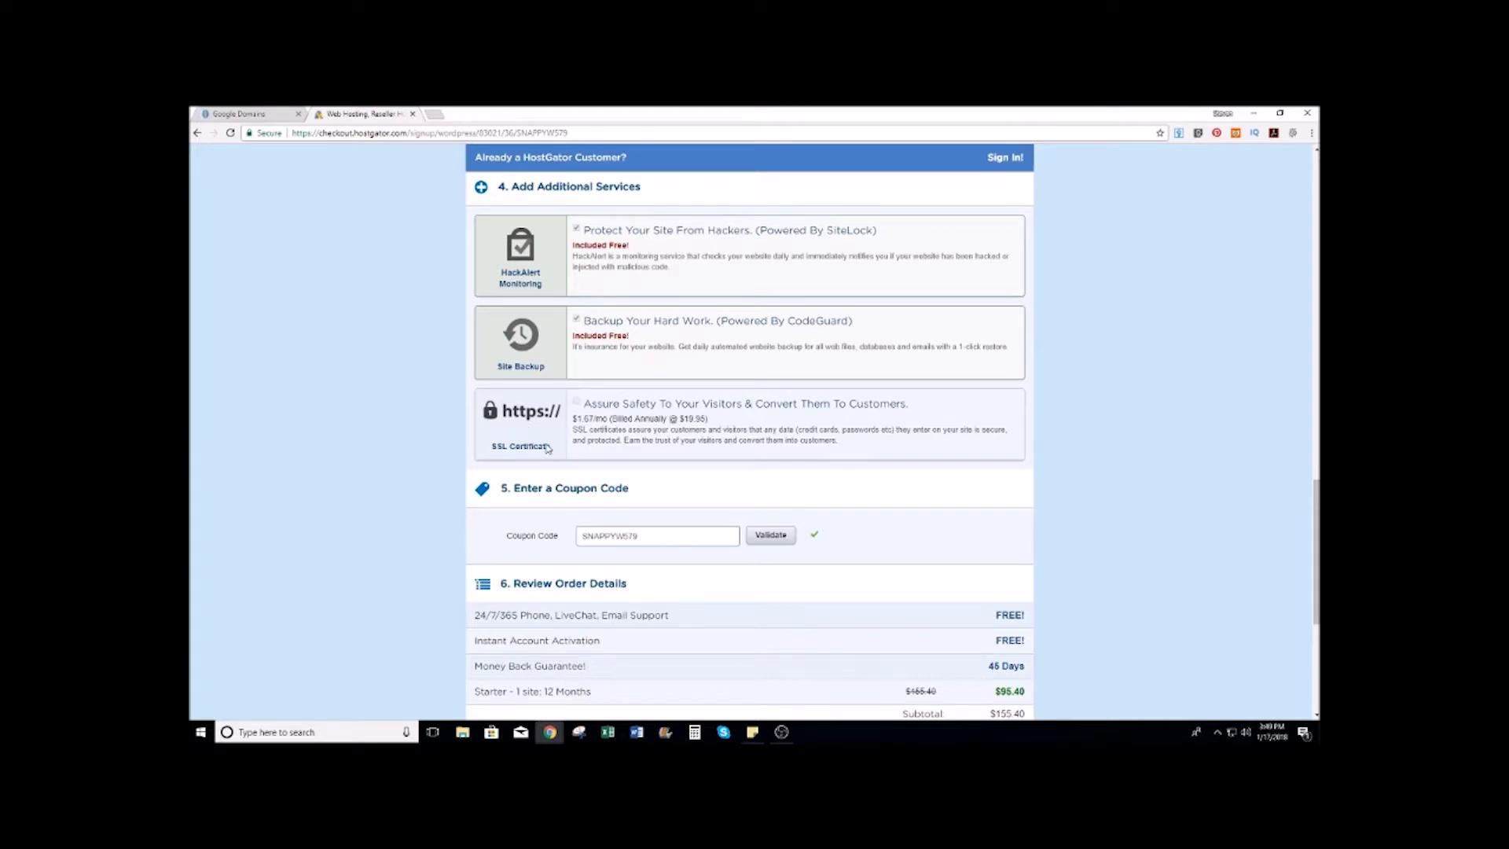
Step: Accept the Terms of Service and place the $95.40 Starter 12-month hosting order
{"action": "scroll", "coordinate": [622, 442], "scroll_direction": "down", "scroll_amount": 1}
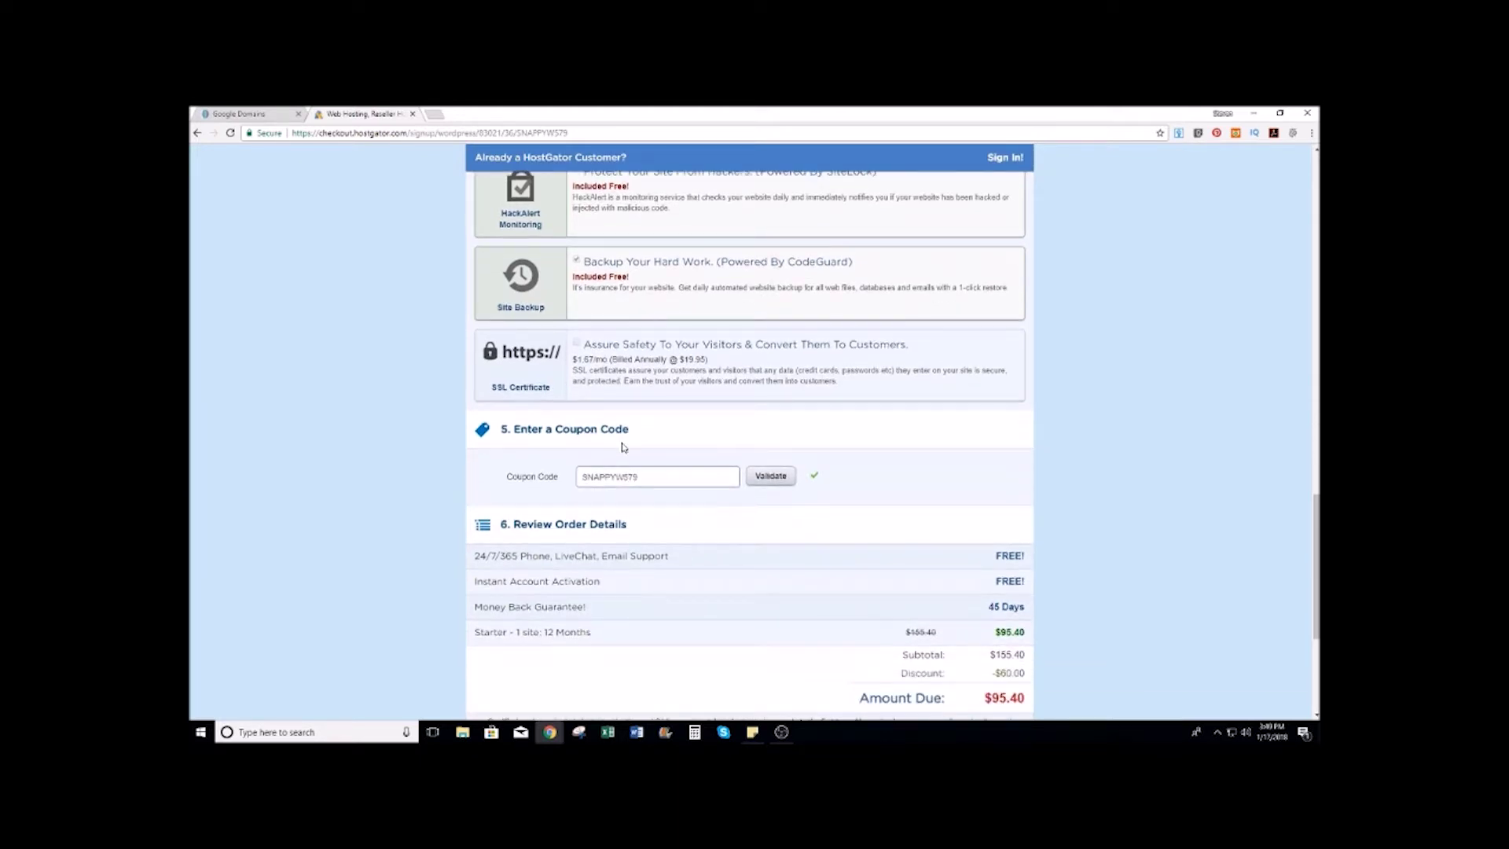
{"action": "scroll", "coordinate": [622, 446], "scroll_direction": "down", "scroll_amount": 3}
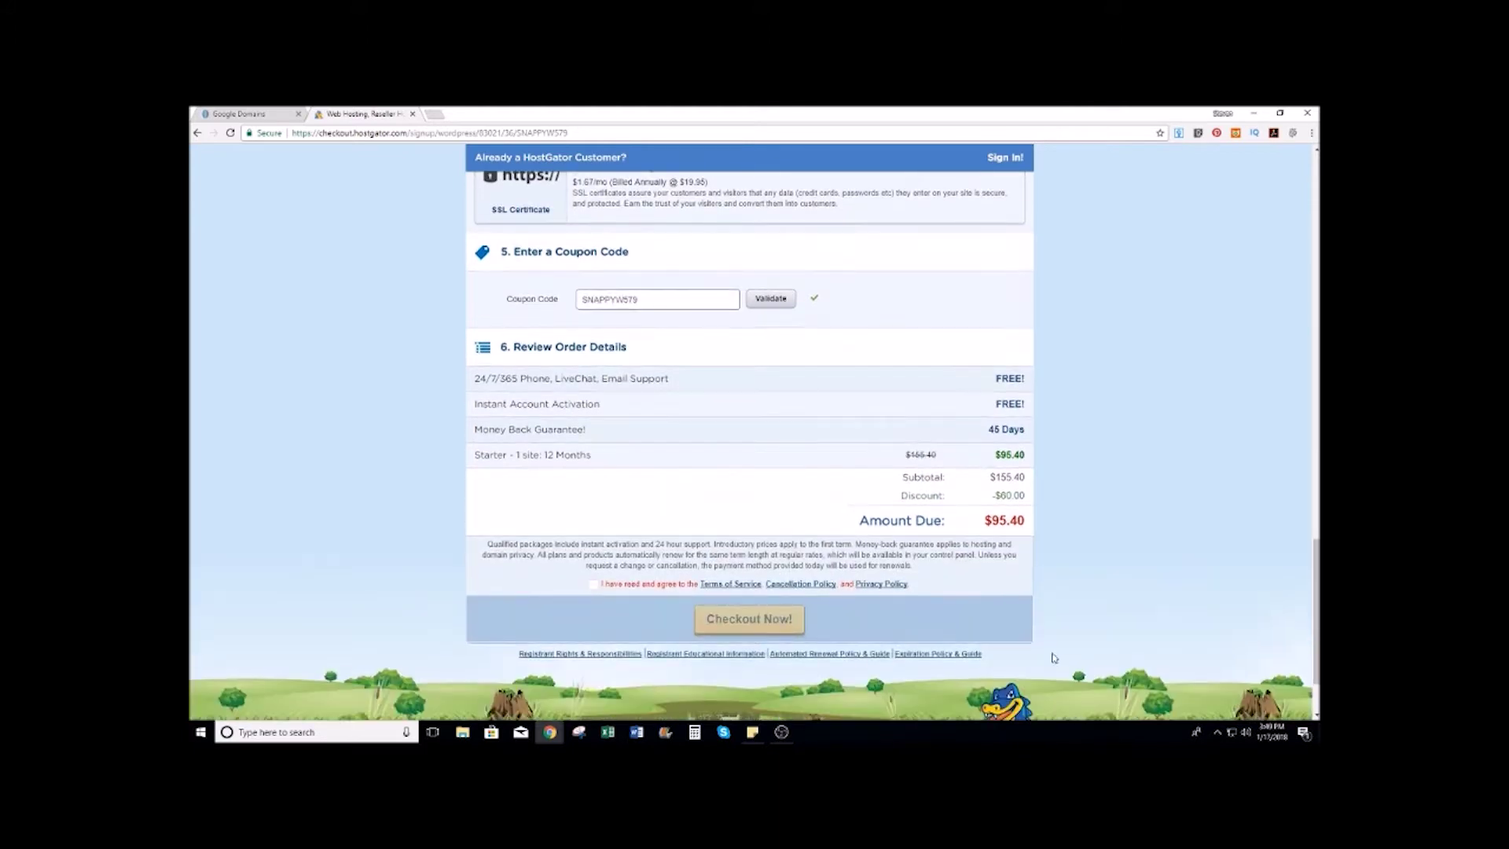
{"action": "left_click", "coordinate": [593, 584]}
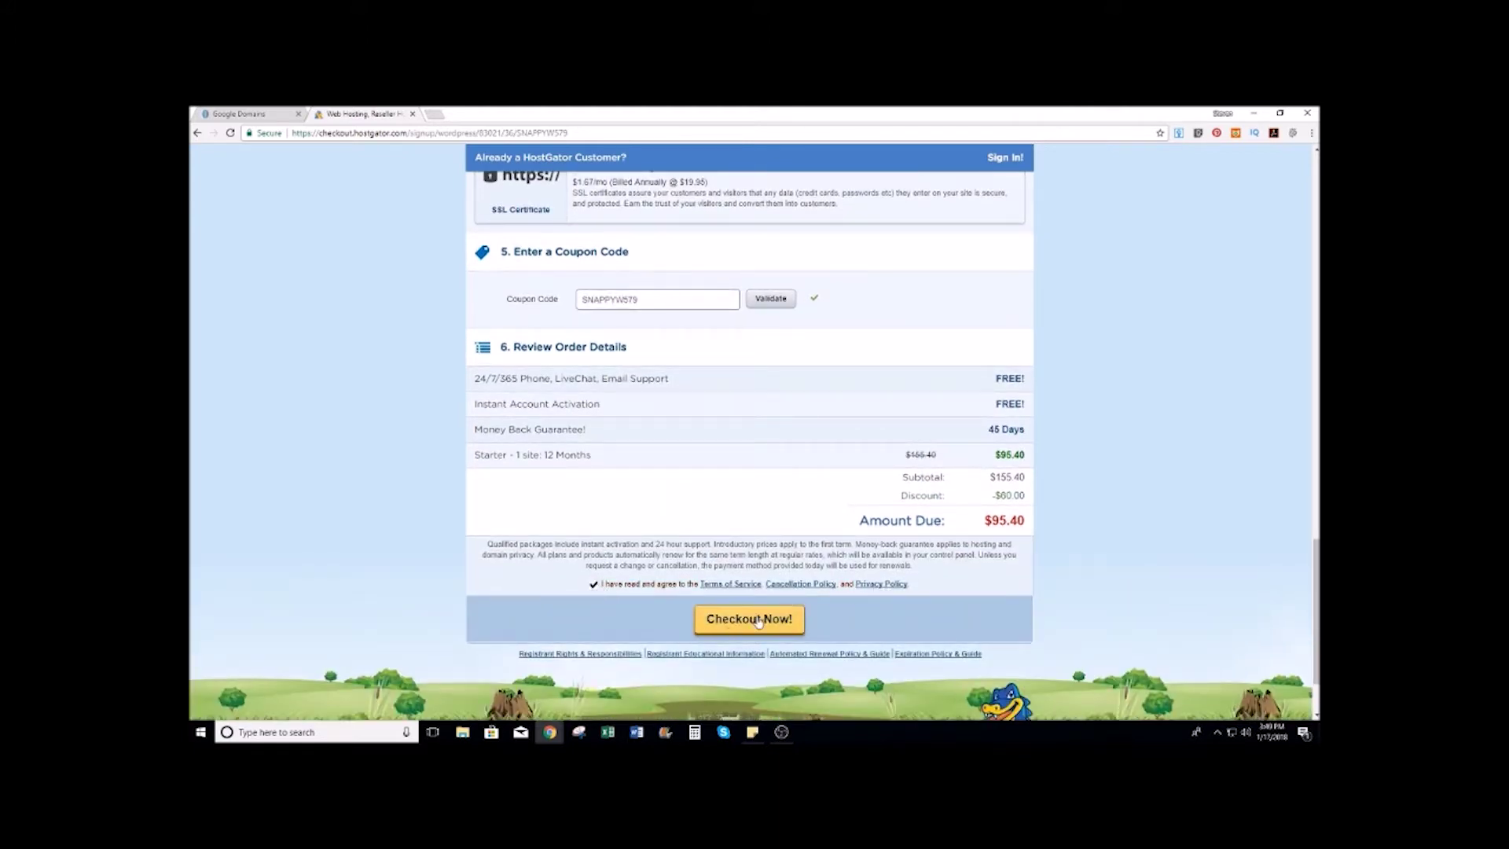
{"action": "left_click", "coordinate": [750, 619]}
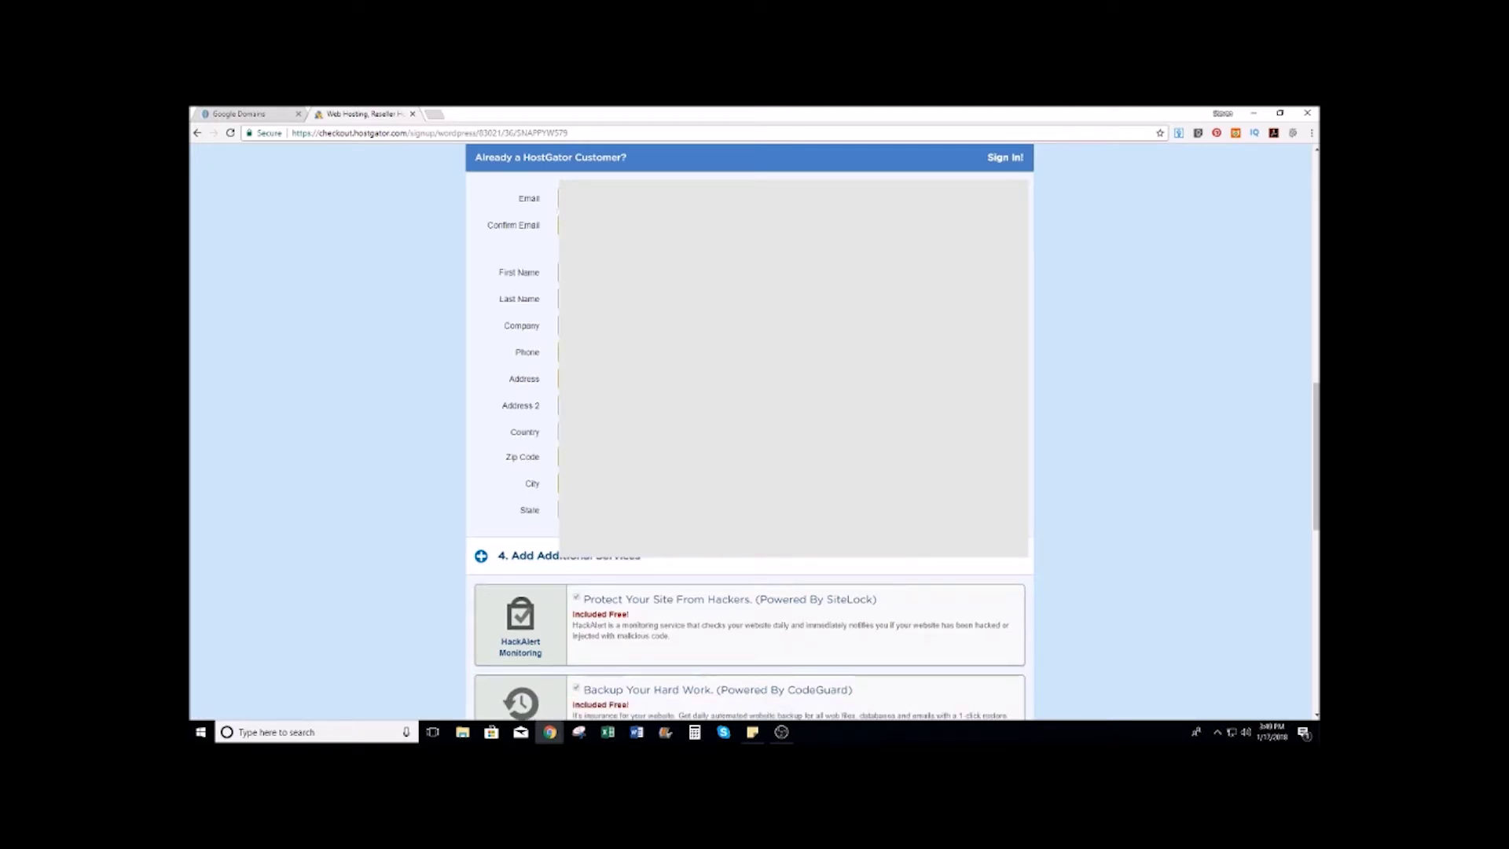
{"action": "scroll", "coordinate": [731, 416], "scroll_direction": "down", "scroll_amount": 15}
{"action": "left_click", "coordinate": [746, 516]}
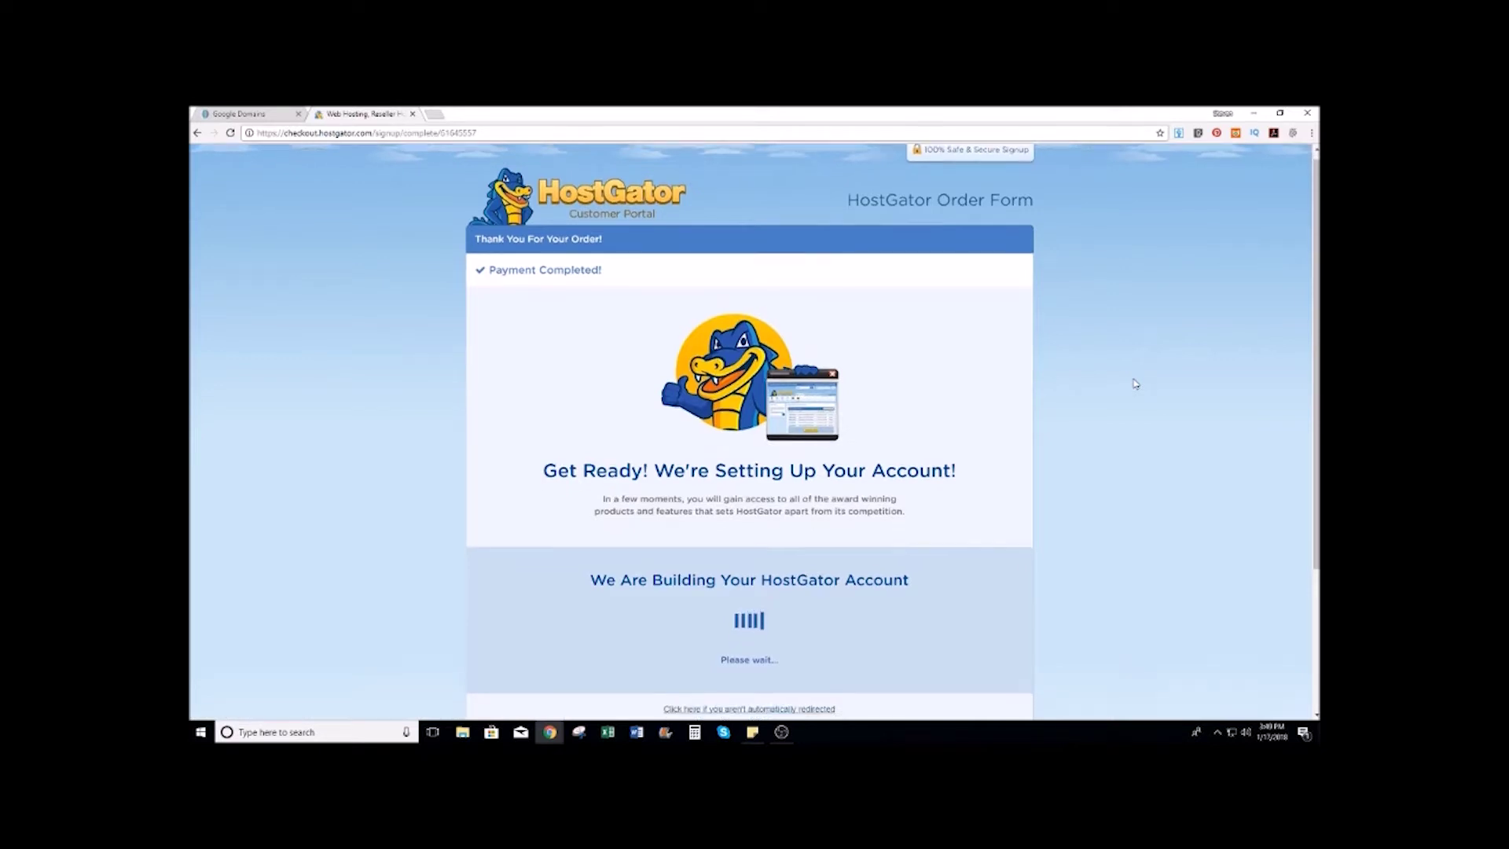
Step: Wait on 'Setting Up Your Account' until the HostGator Customer Portal sign-in page loads
{"action": "scroll", "coordinate": [1135, 383], "scroll_direction": "down", "scroll_amount": 1}
{"action": "scroll", "coordinate": [1135, 384], "scroll_direction": "up", "scroll_amount": 1}
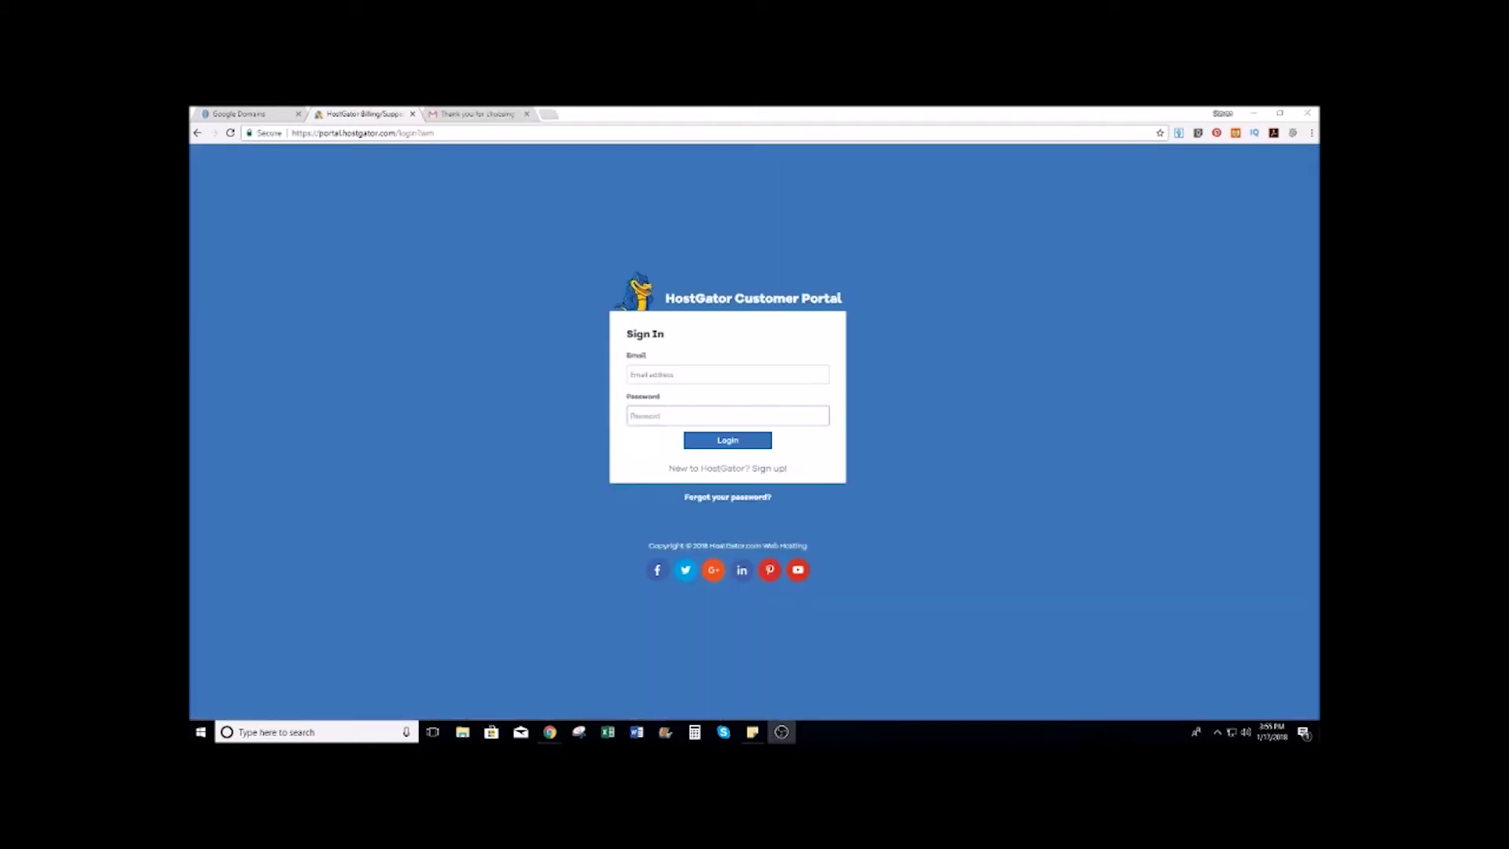
Step: Log in to the HostGator Customer Portal with the saved account e-mail and password
{"action": "left_click", "coordinate": [724, 418]}
{"action": "key", "text": "ctrl+v"}
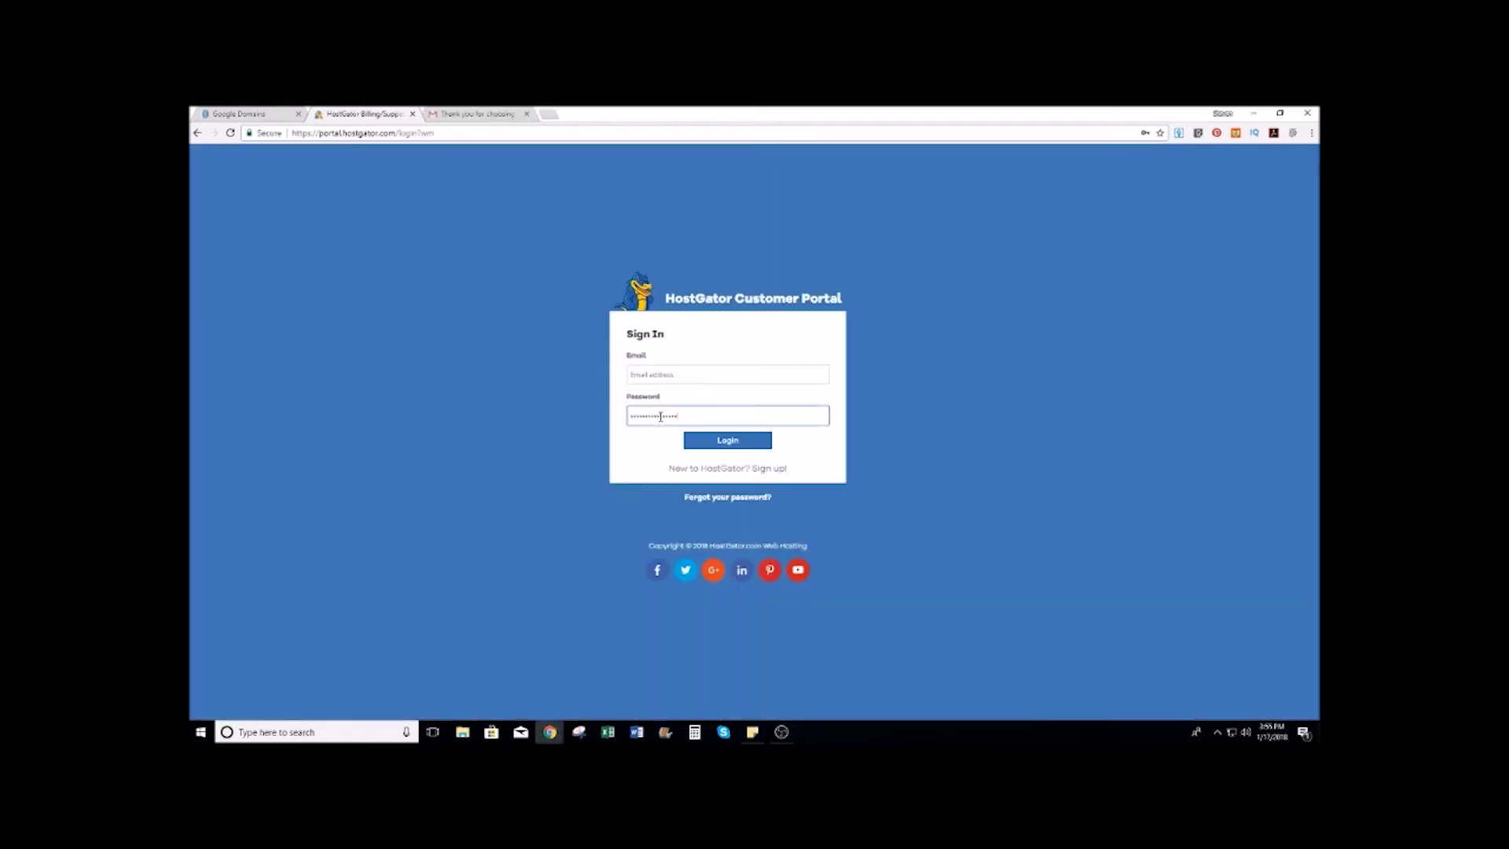
{"action": "left_click", "coordinate": [650, 369]}
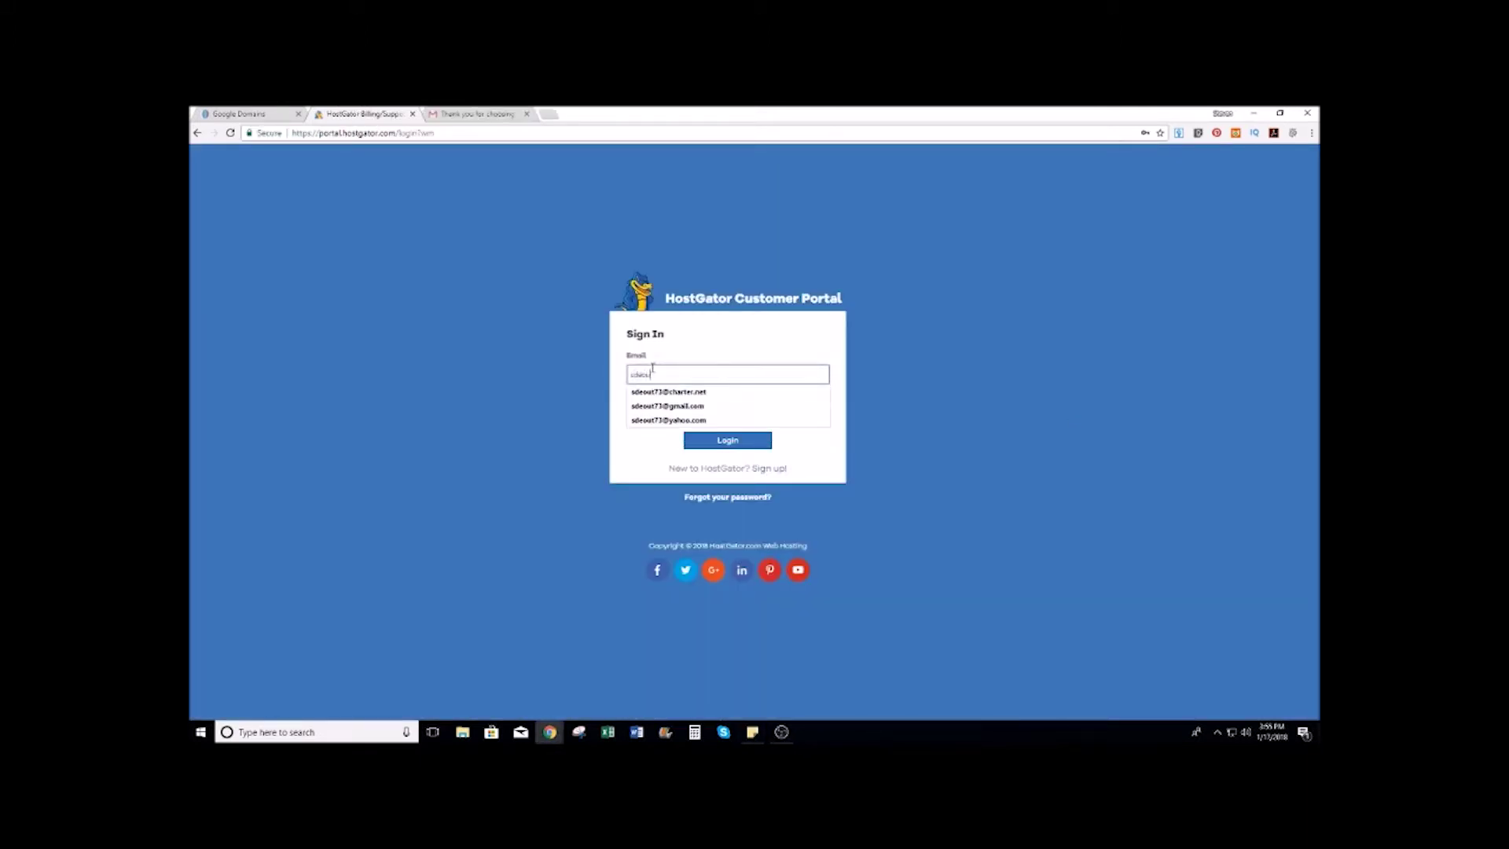
{"action": "key", "text": "Down"}
{"action": "key", "text": "Down"}
{"action": "key", "text": "Return"}
{"action": "key", "text": "Tab"}
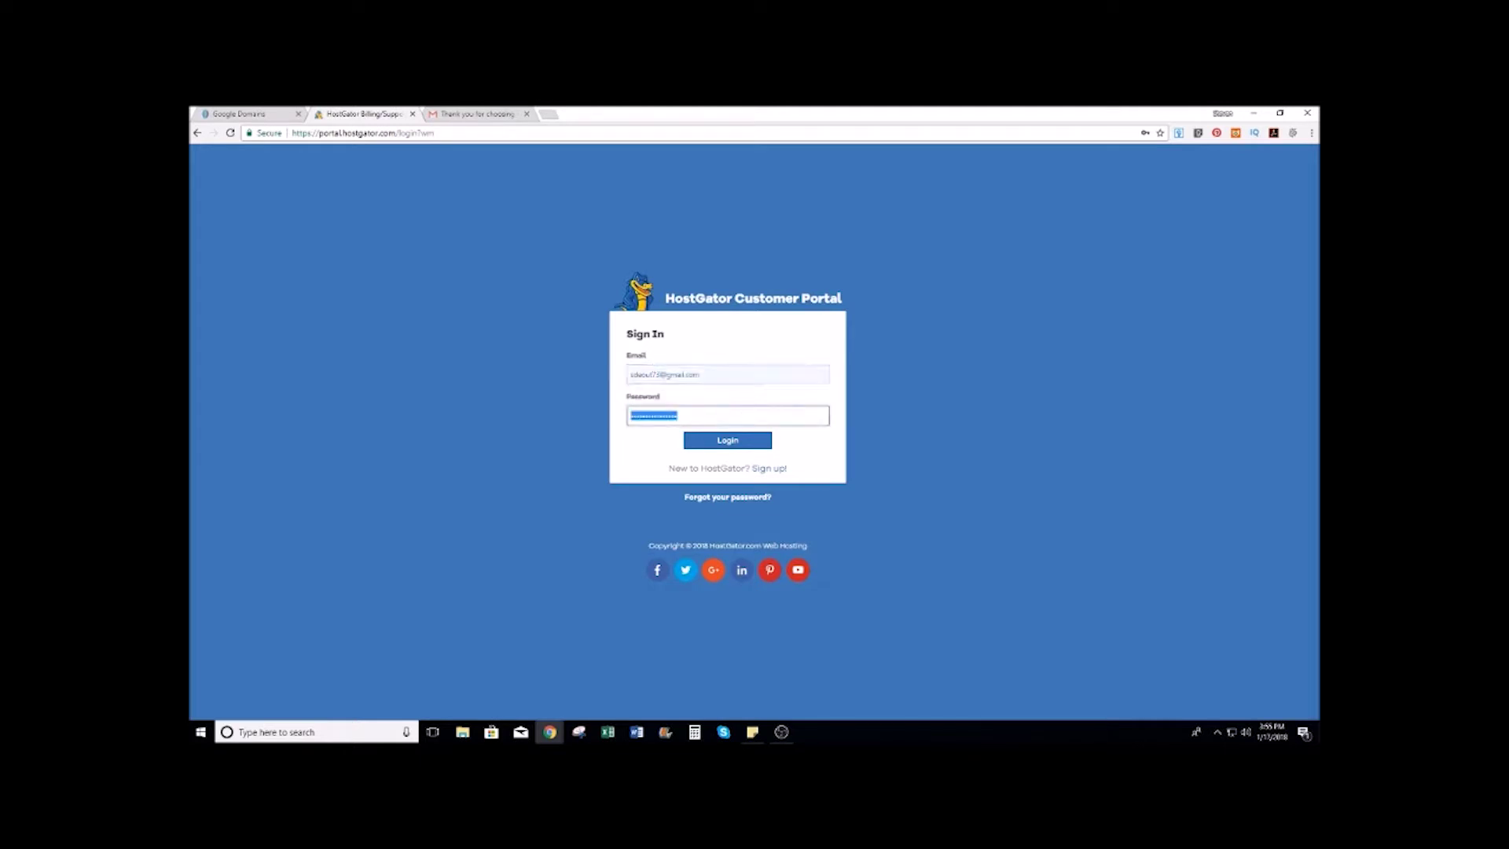
{"action": "left_click", "coordinate": [741, 447]}
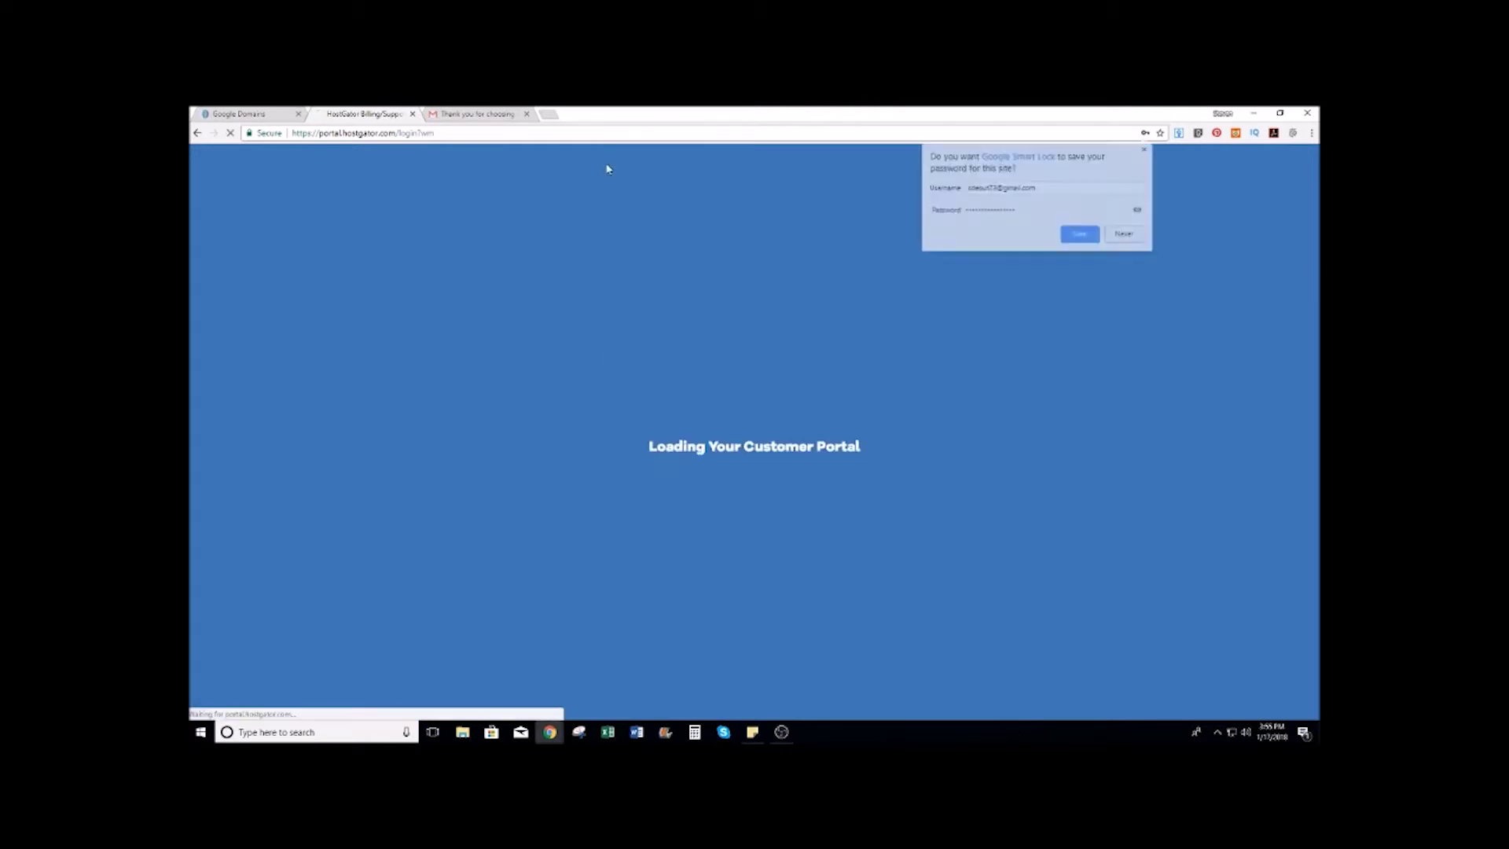
{"action": "left_click", "coordinate": [1087, 235]}
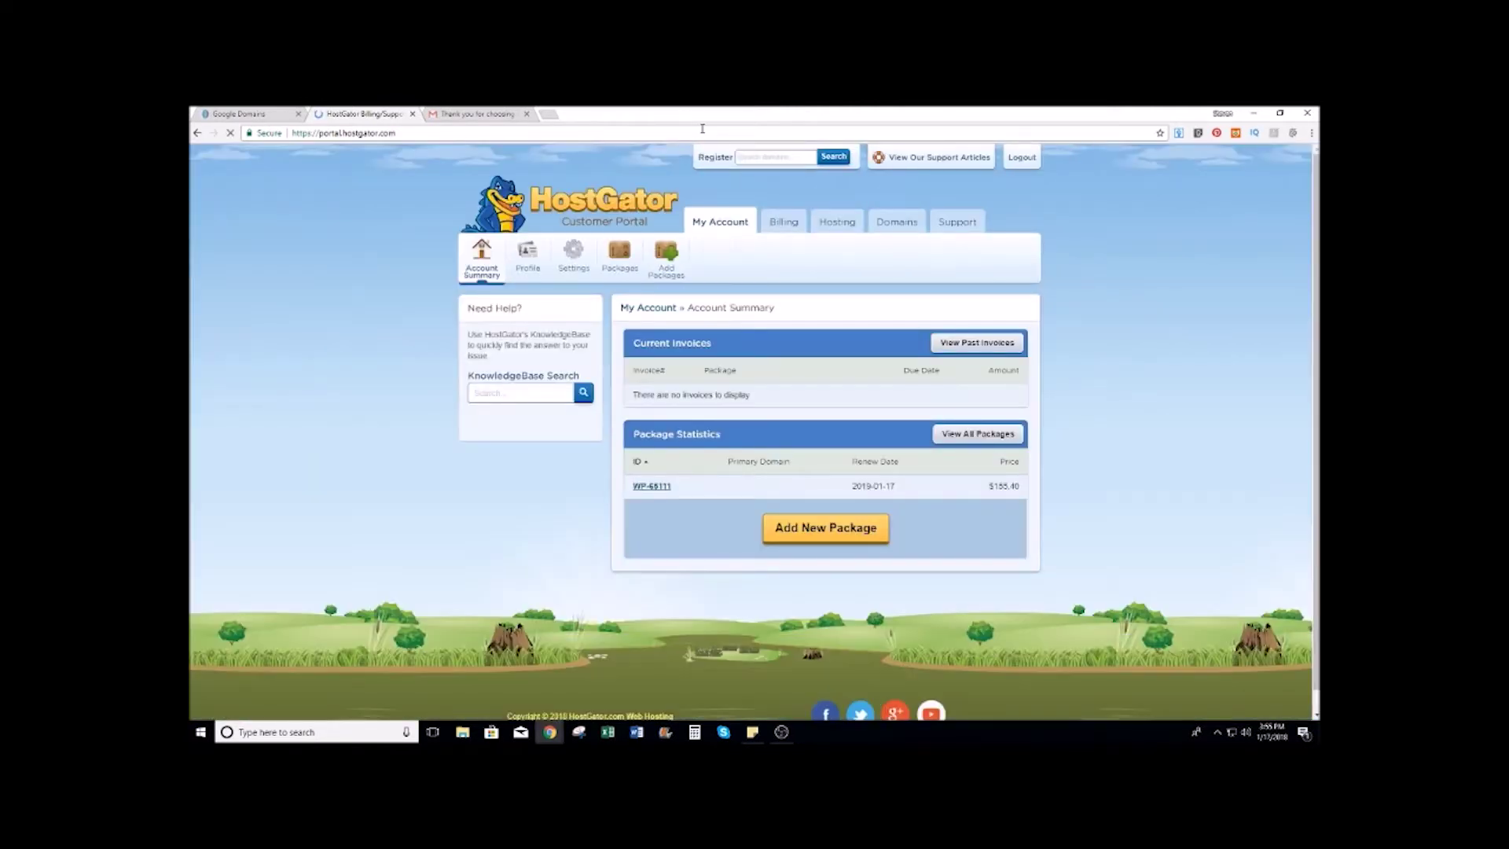
Step: Open the account's Packages page and select name server wns2265.hostgator.com in its details
{"action": "left_click", "coordinate": [1073, 239]}
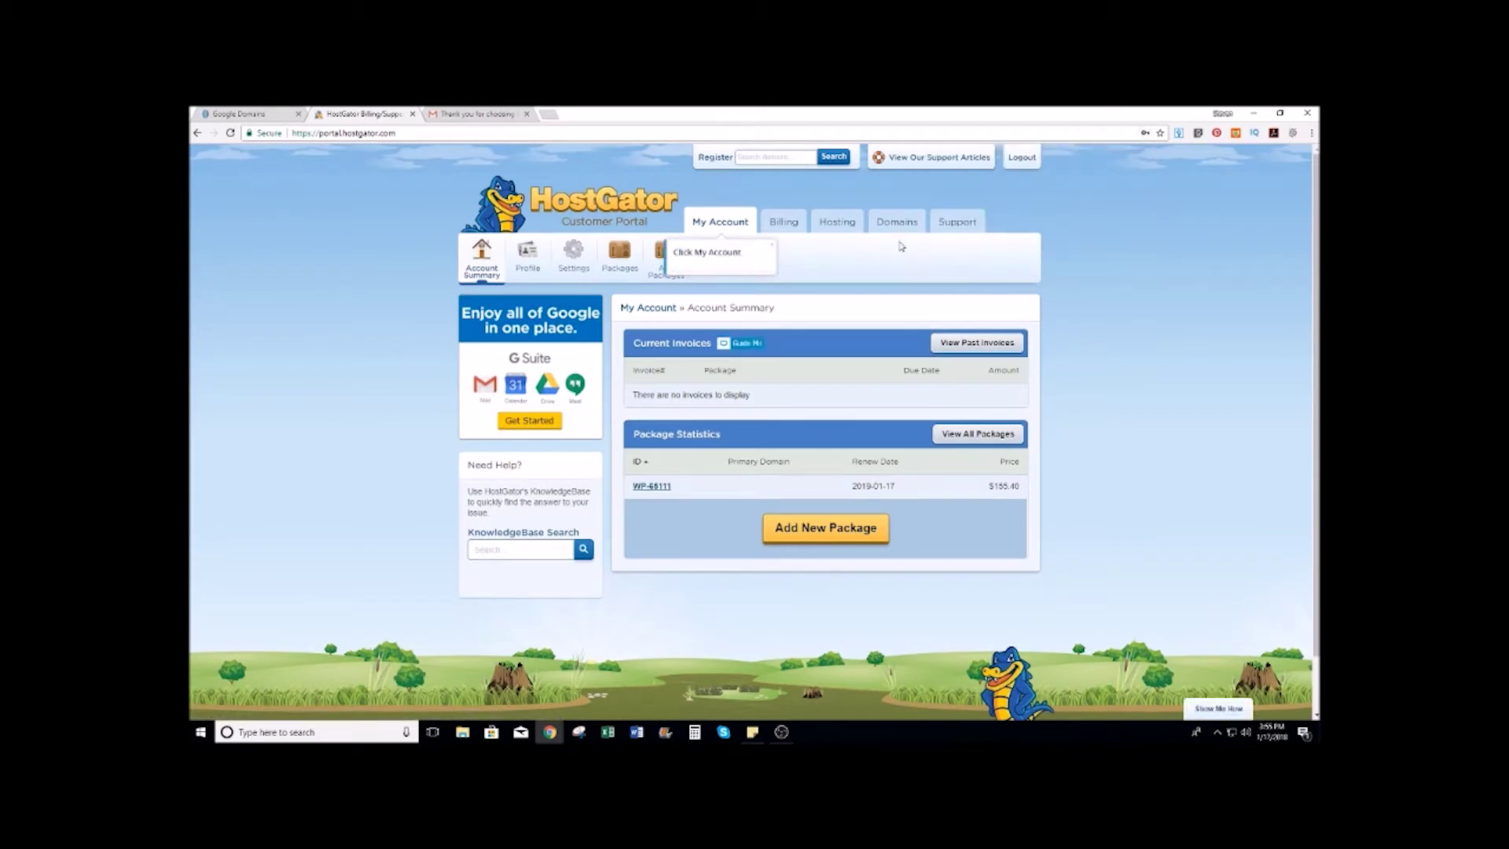
{"action": "left_click", "coordinate": [845, 228]}
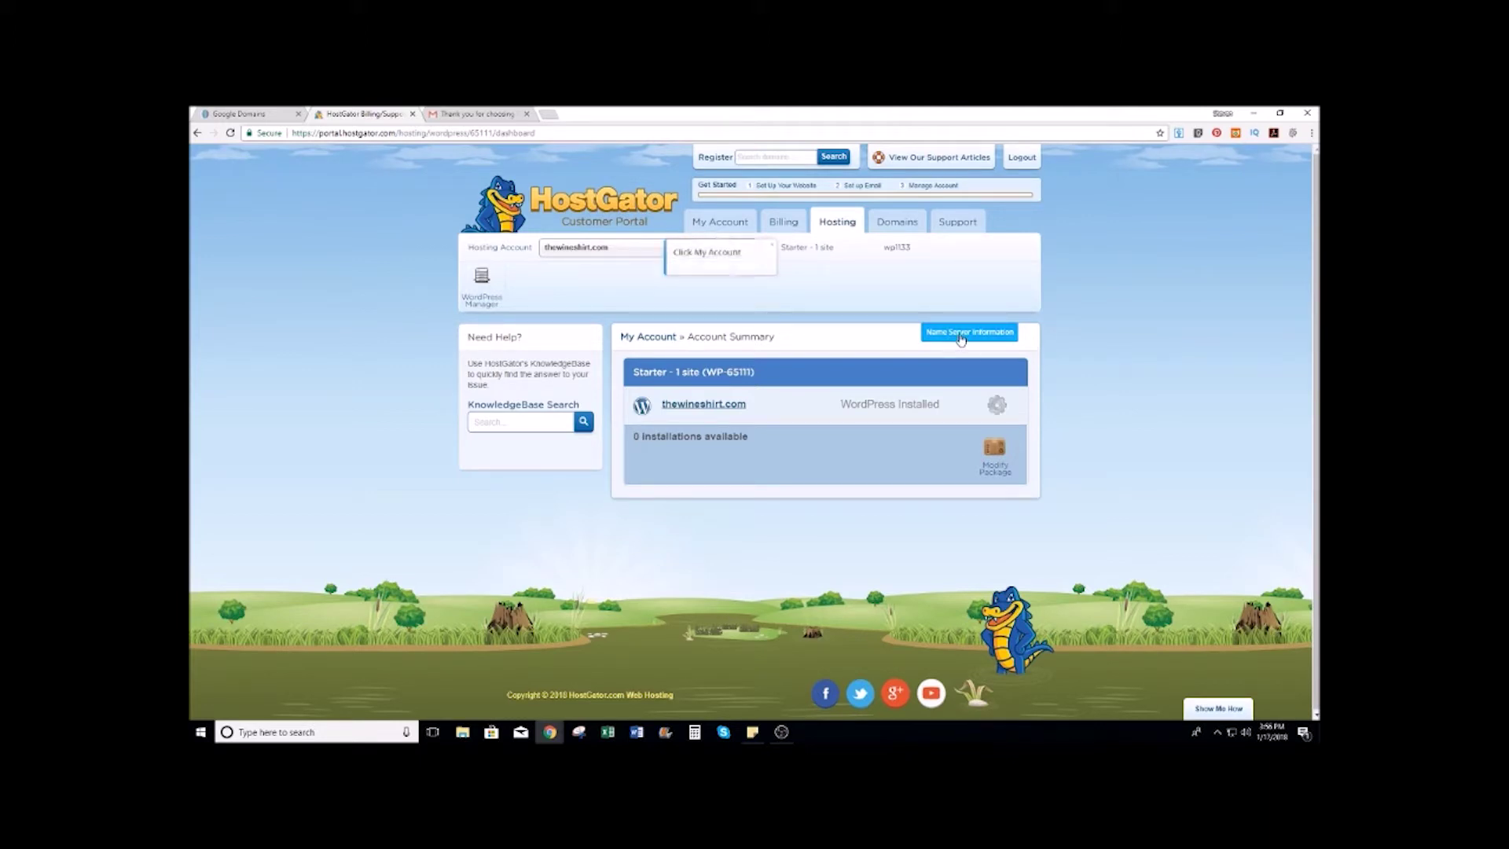
{"action": "left_click", "coordinate": [714, 224]}
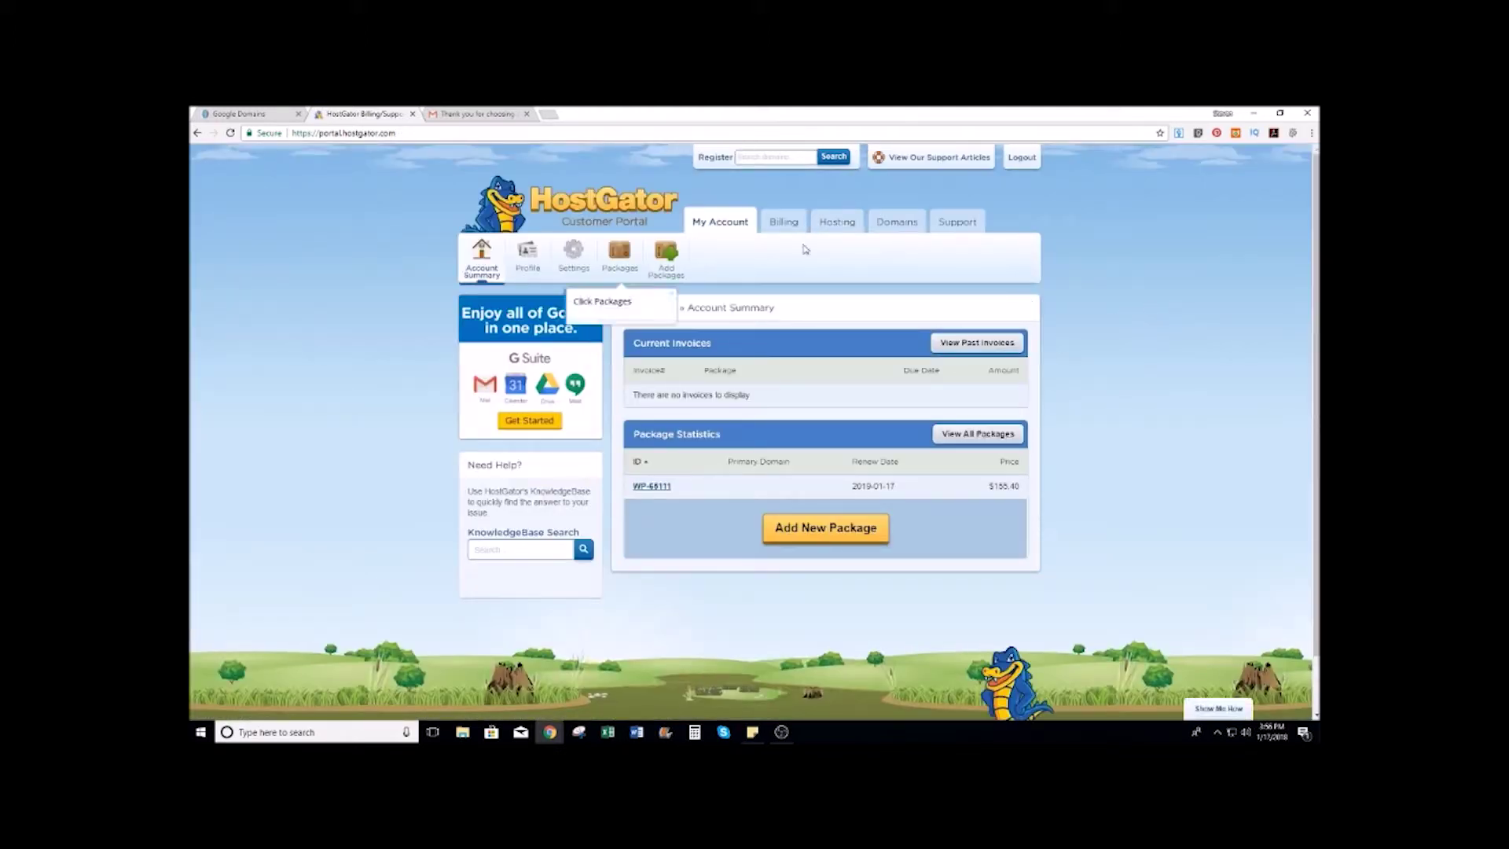
{"action": "left_click", "coordinate": [615, 290]}
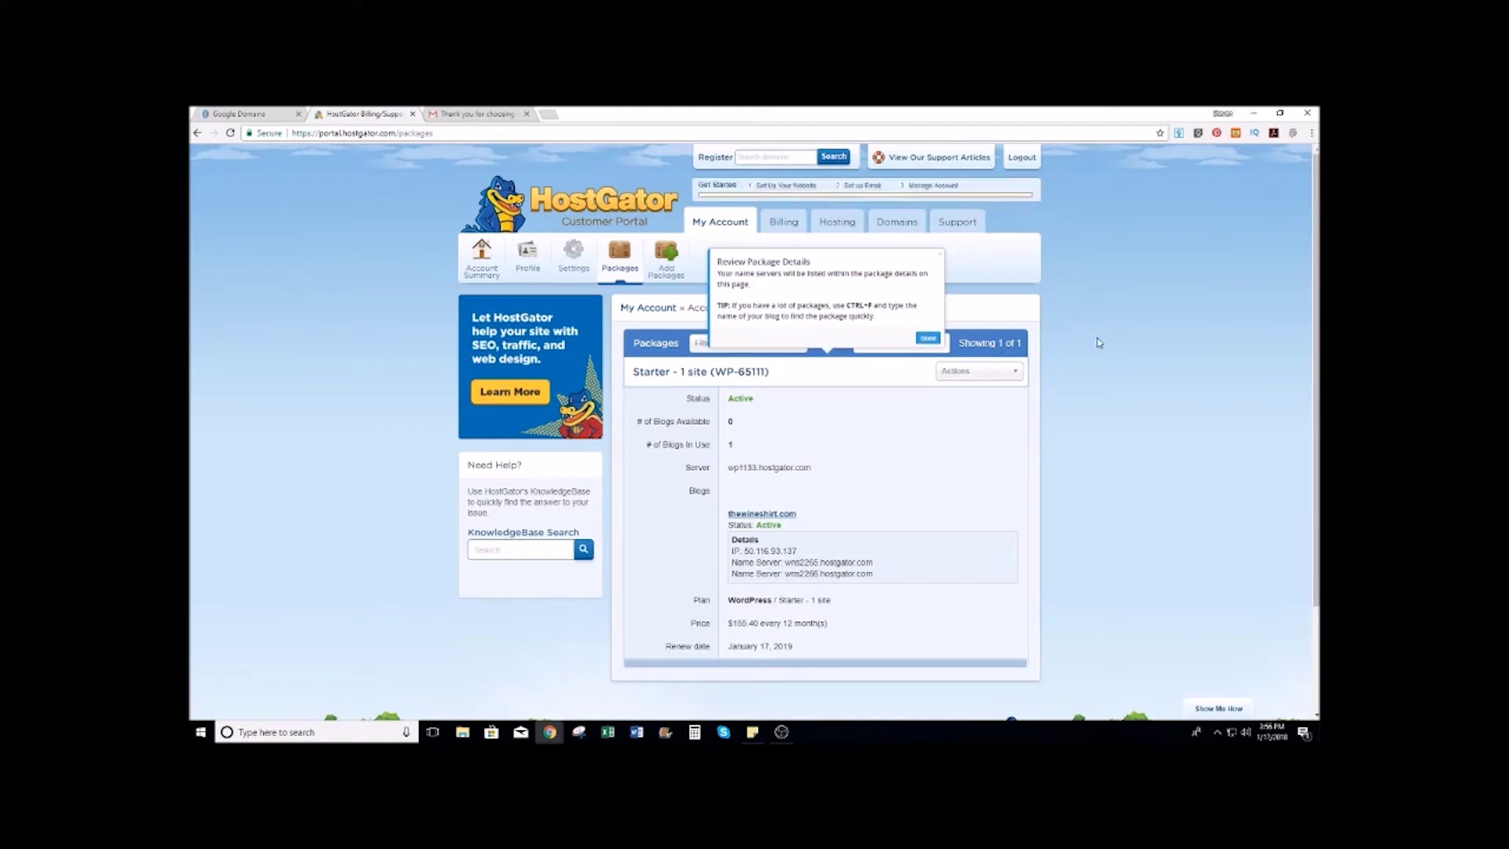
{"action": "scroll", "coordinate": [1097, 368], "scroll_direction": "down", "scroll_amount": 1}
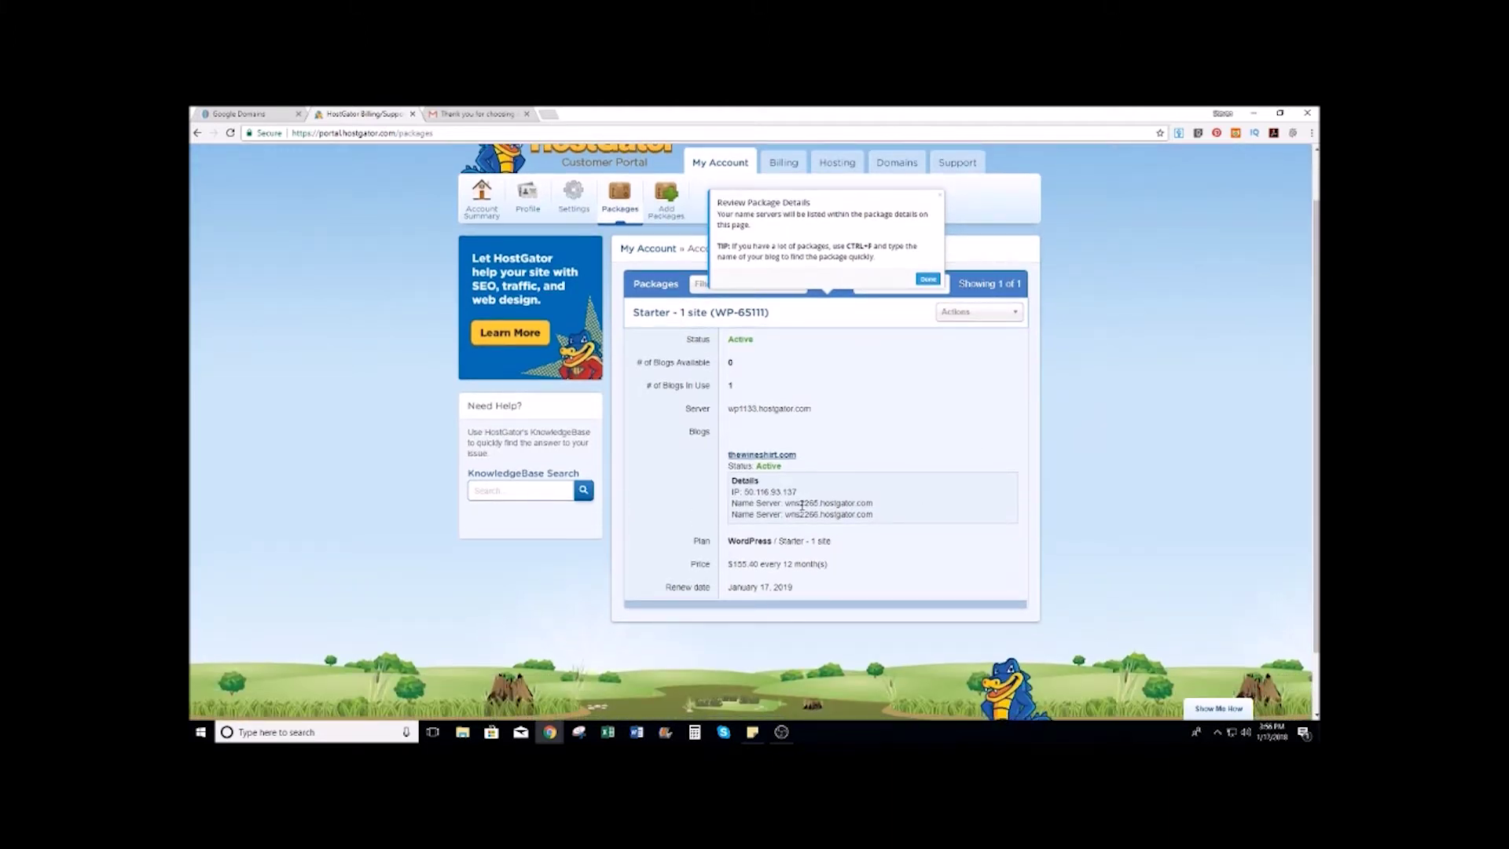
{"action": "left_click_drag", "start_coordinate": [786, 503], "coordinate": [881, 508]}
{"action": "key", "text": "ctrl+c"}
Step: Copy wns2265.hostgator.com and switch thewineshirt.com's Google Domains DNS to custom name servers
{"action": "right_click", "coordinate": [865, 507]}
{"action": "left_click", "coordinate": [870, 510]}
{"action": "left_click", "coordinate": [264, 113]}
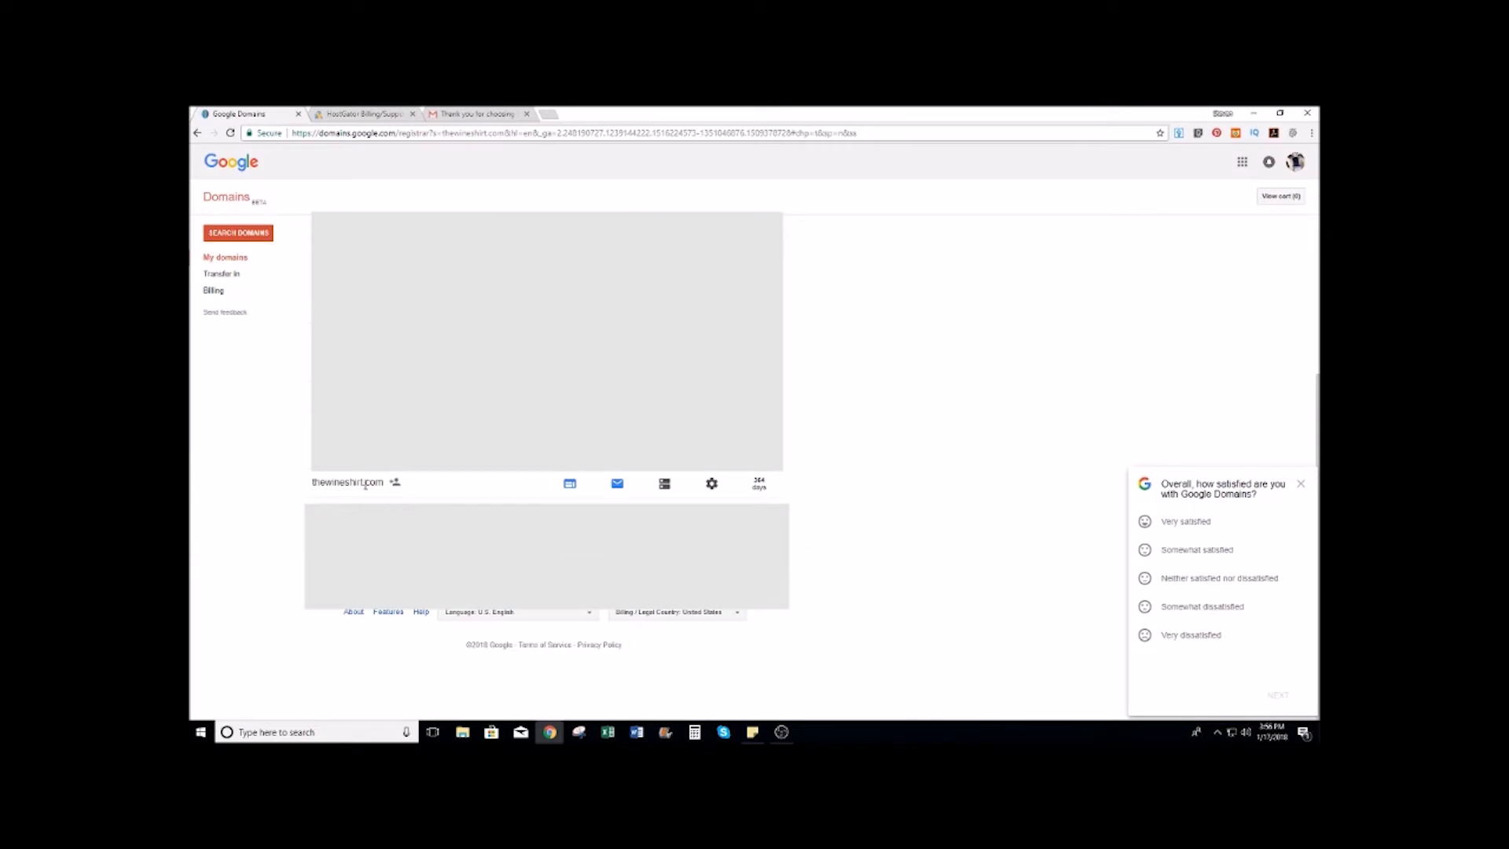
{"action": "left_click", "coordinate": [665, 485]}
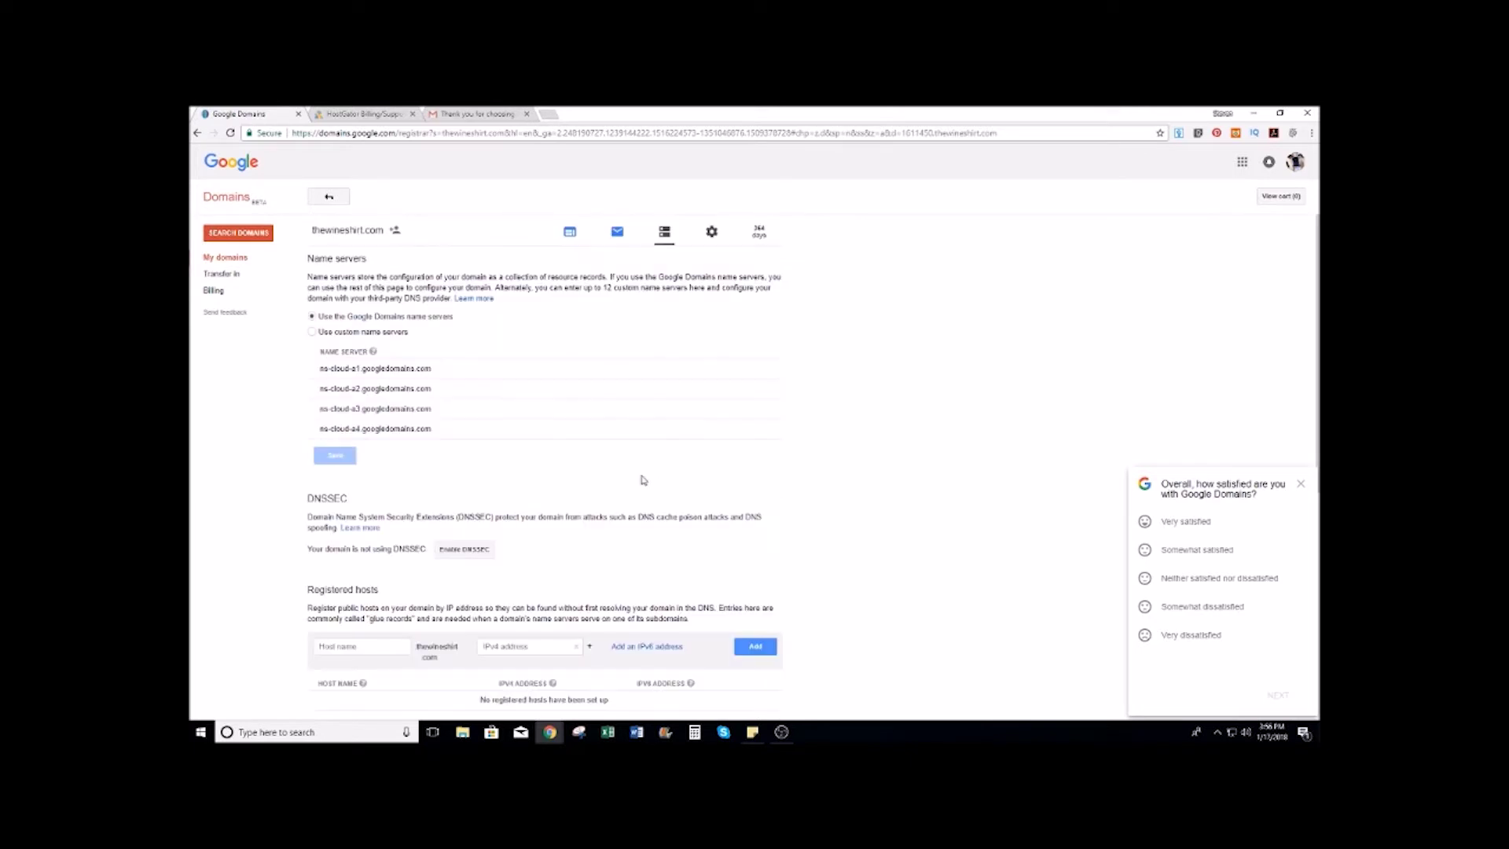
{"action": "left_click", "coordinate": [312, 332]}
Step: Enter wns2265.hostgator.com and wns2266.hostgator.com as name servers, save, and close the tab
{"action": "left_click", "coordinate": [360, 364]}
{"action": "key", "text": "ctrl+v"}
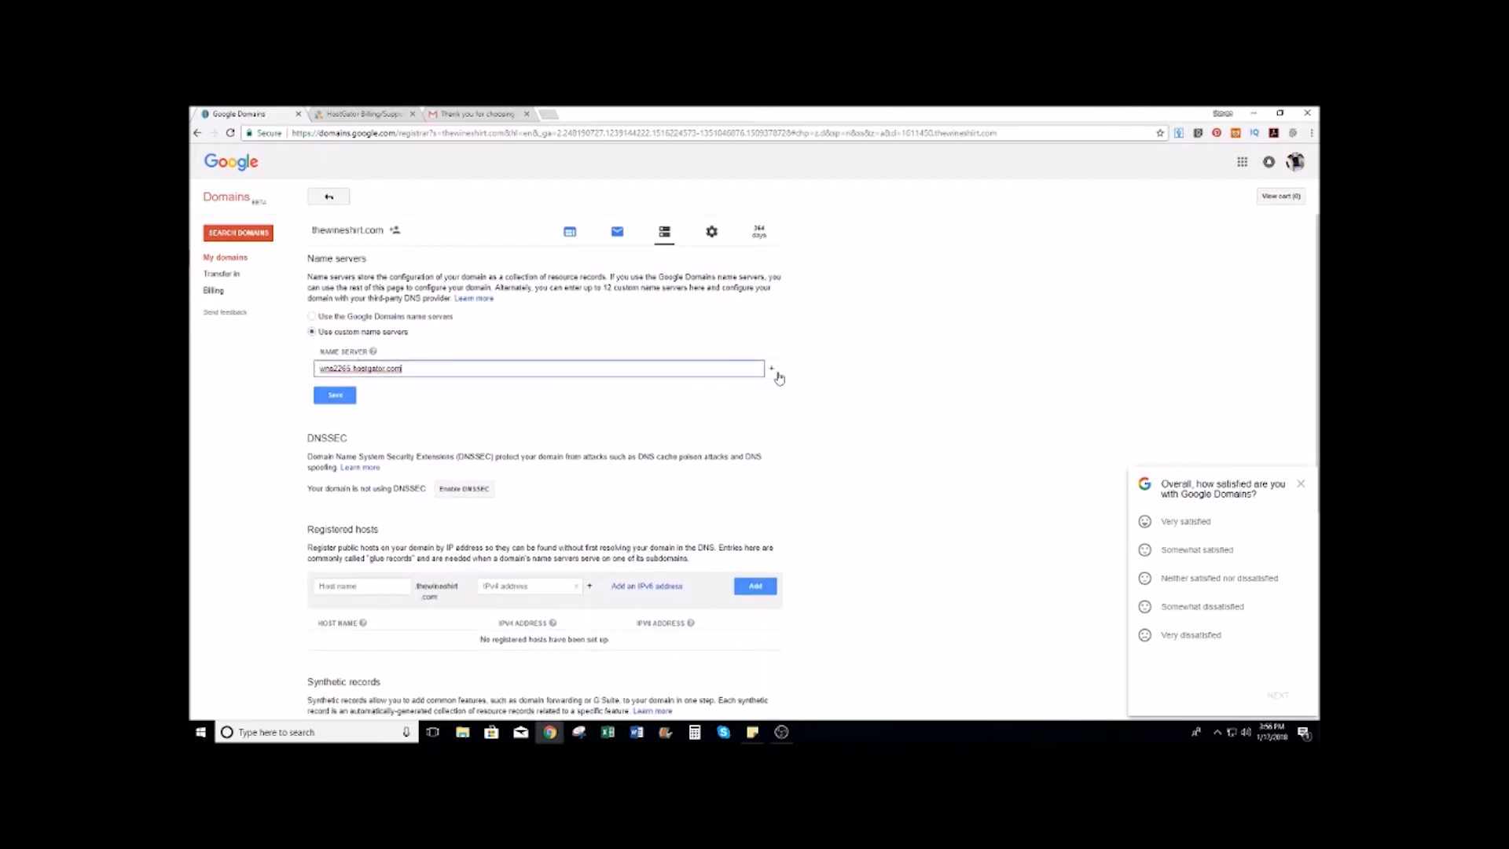
{"action": "left_click", "coordinate": [773, 370]}
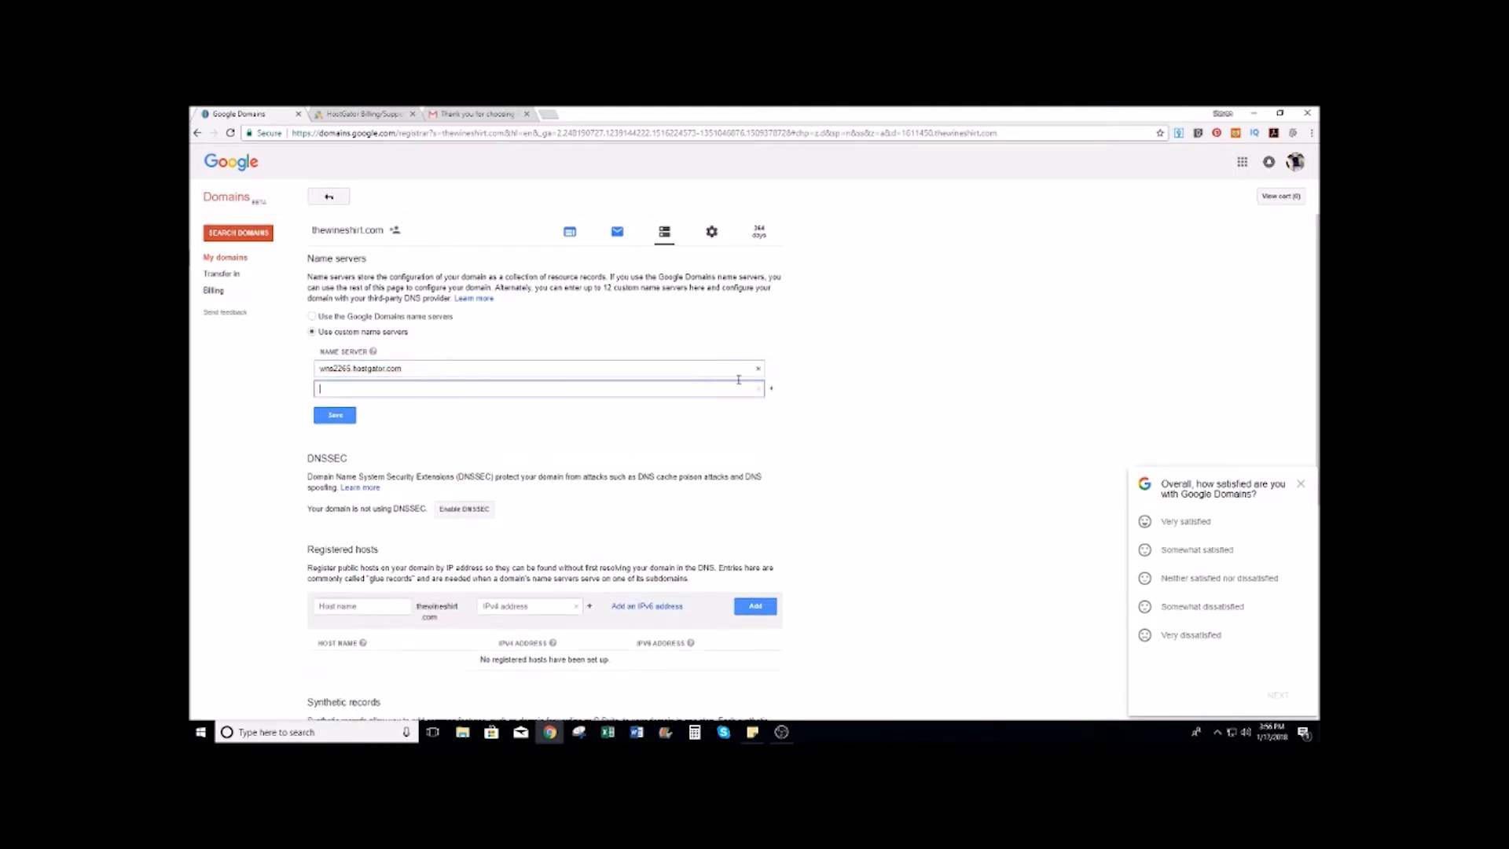
{"action": "key", "text": "ctrl+v"}
{"action": "key", "text": "BackSpace"}
{"action": "type", "text": "6"}
{"action": "left_click", "coordinate": [335, 417]}
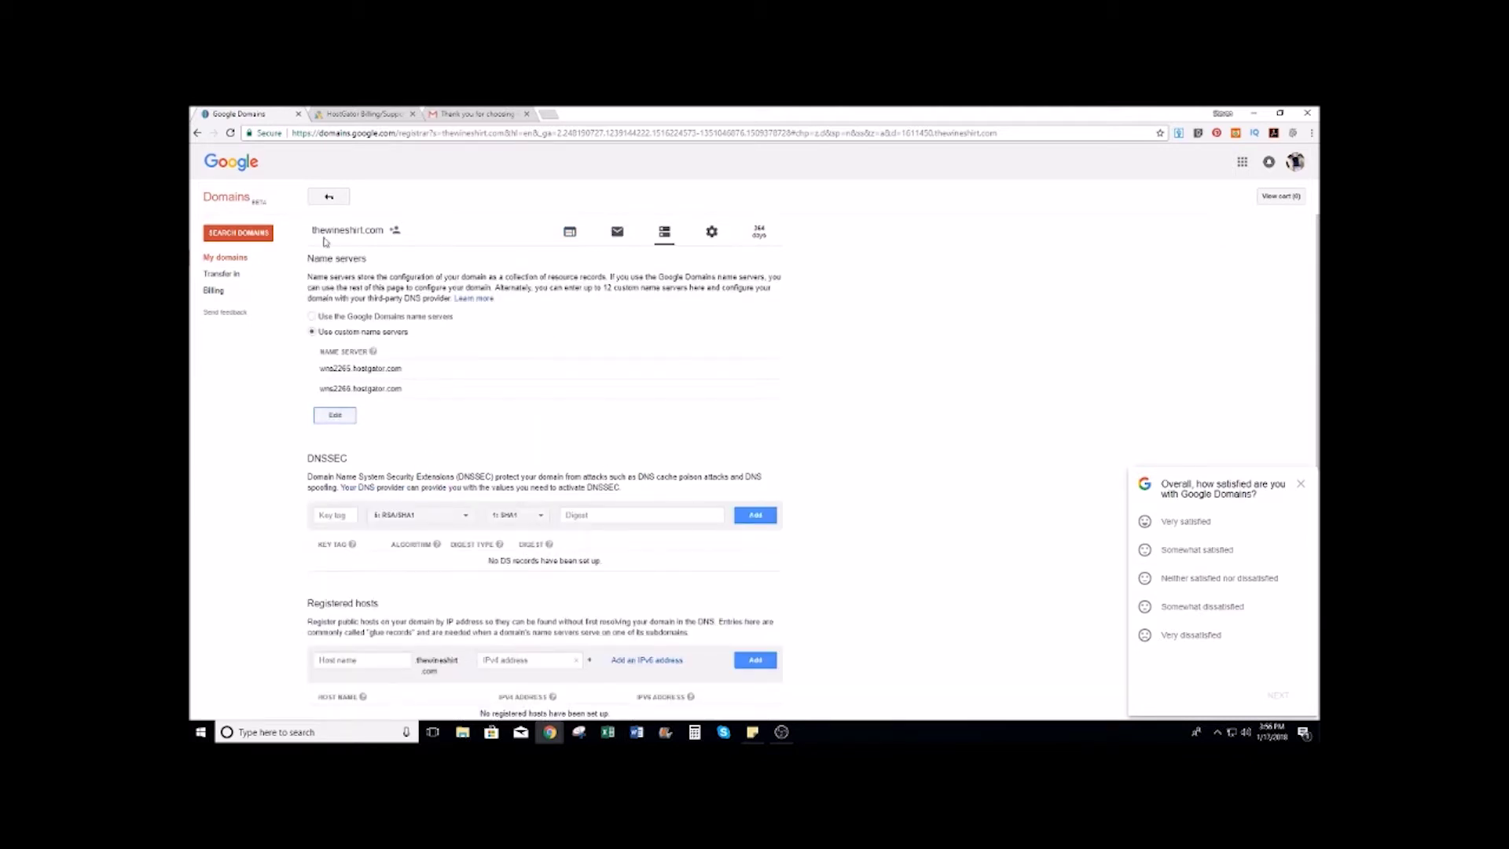
{"action": "left_click", "coordinate": [297, 115]}
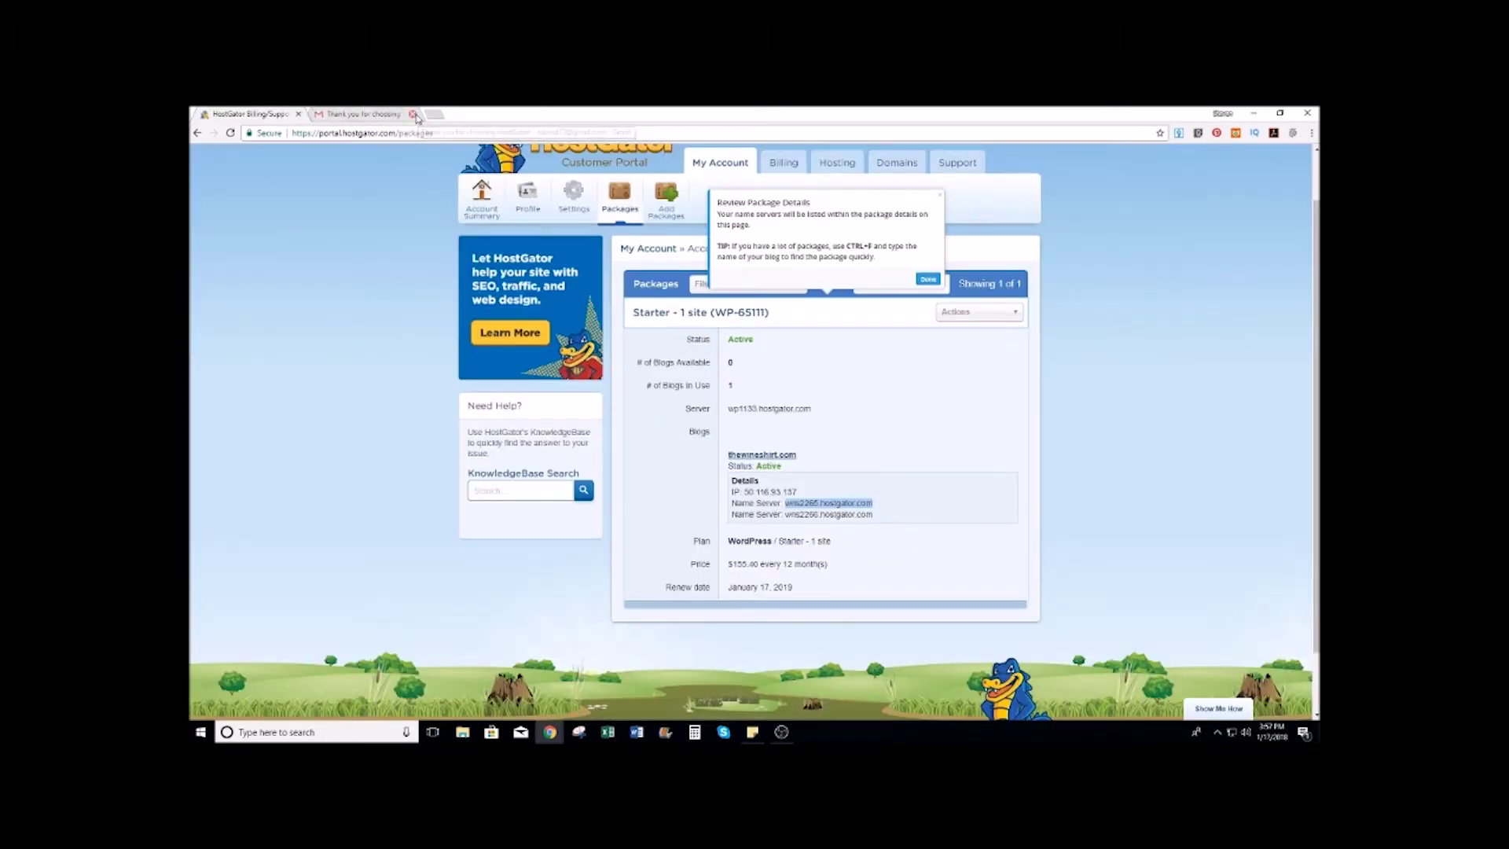
Step: From the HostGator hosting dashboard, open thewineshirt.com's WordPress admin via Manage WordPress
{"action": "left_click", "coordinate": [928, 280]}
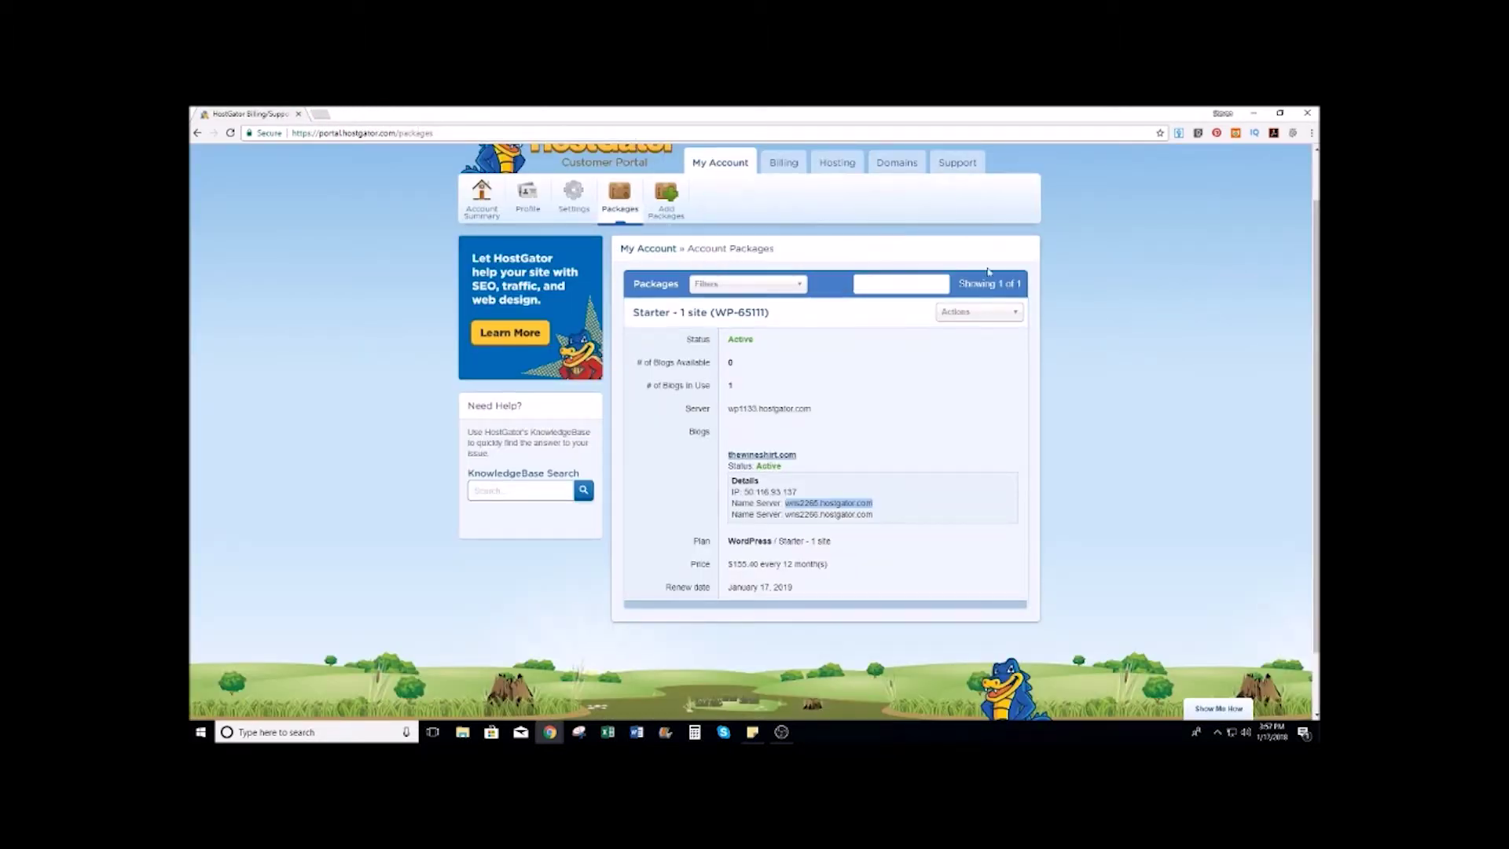
{"action": "left_click", "coordinate": [843, 165]}
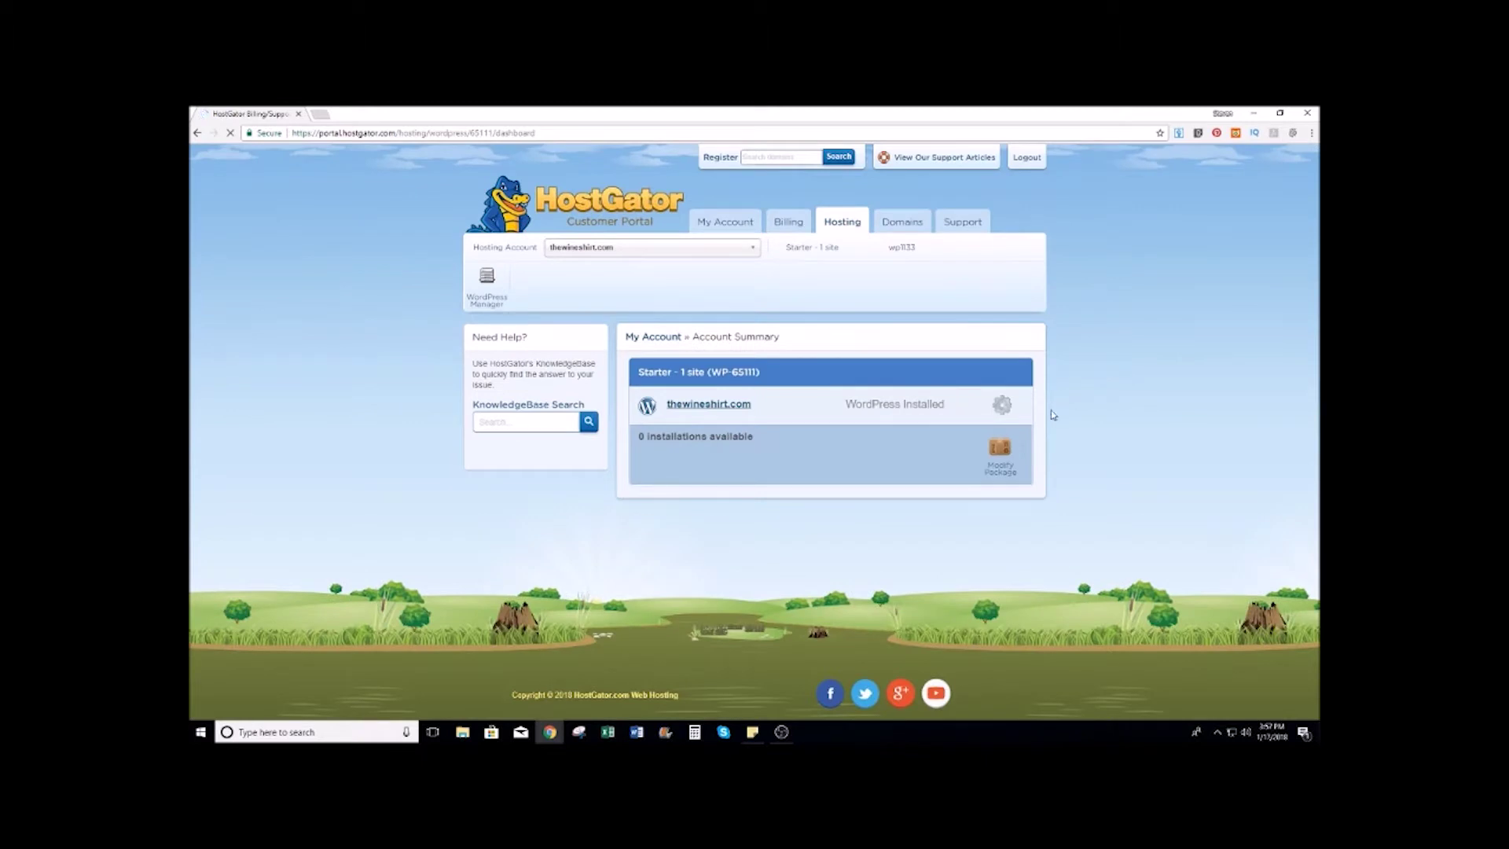
{"action": "left_click", "coordinate": [719, 405]}
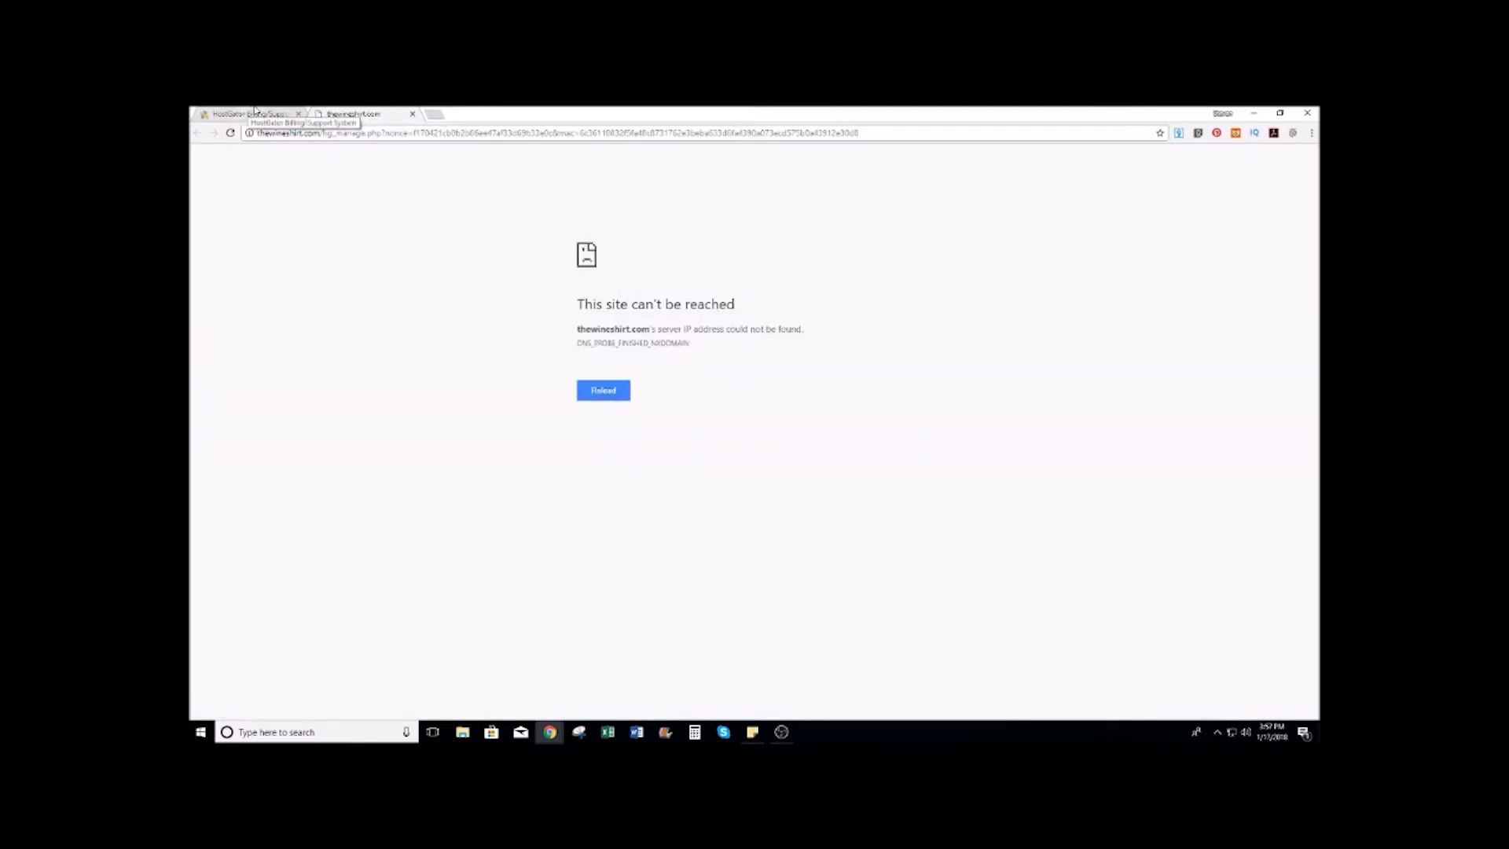
{"action": "left_click", "coordinate": [253, 110]}
{"action": "left_click", "coordinate": [392, 115]}
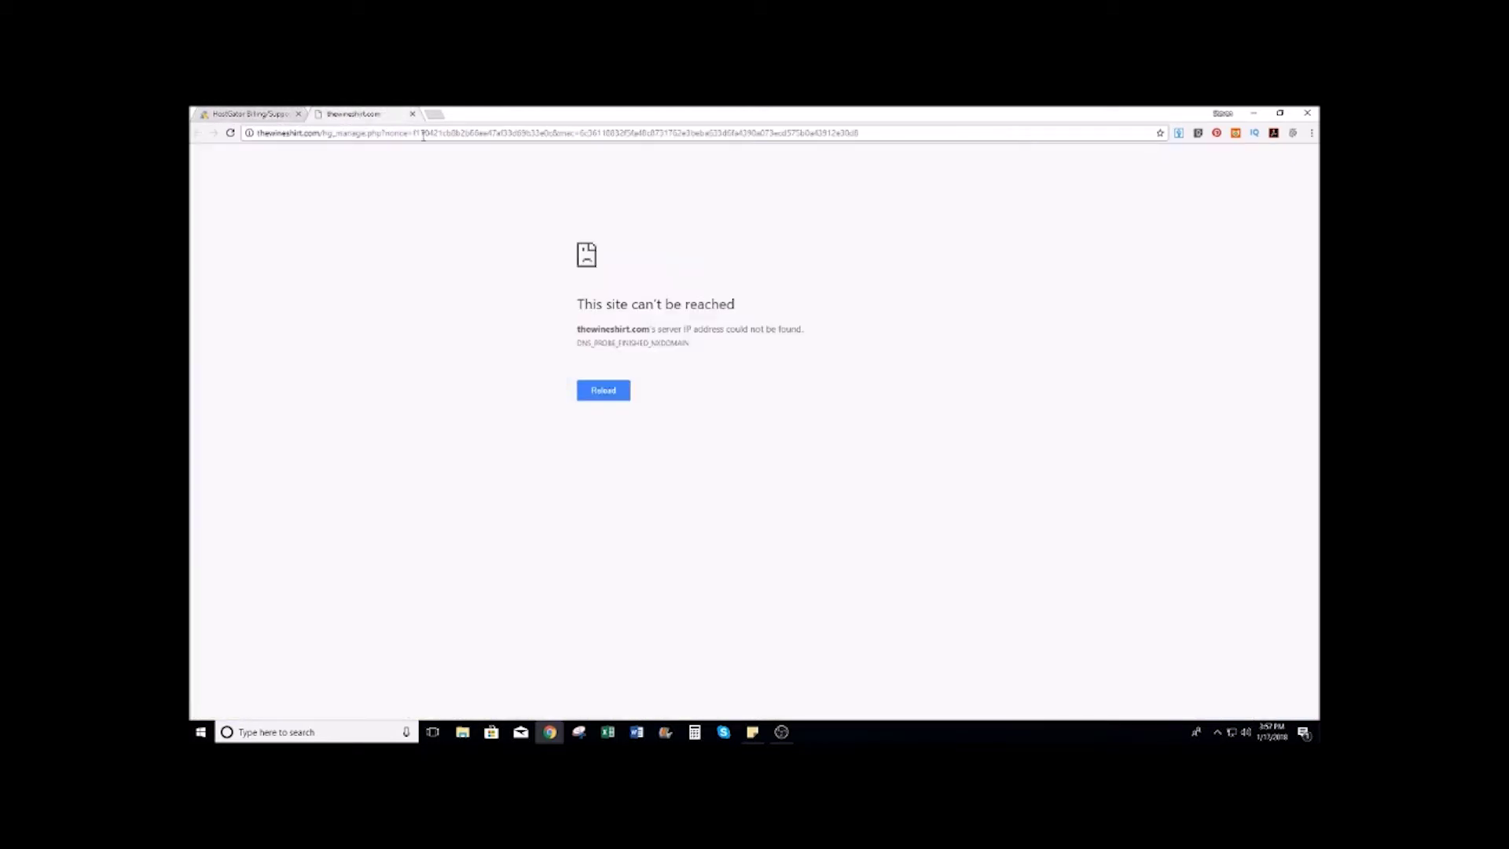
{"action": "left_click", "coordinate": [411, 115]}
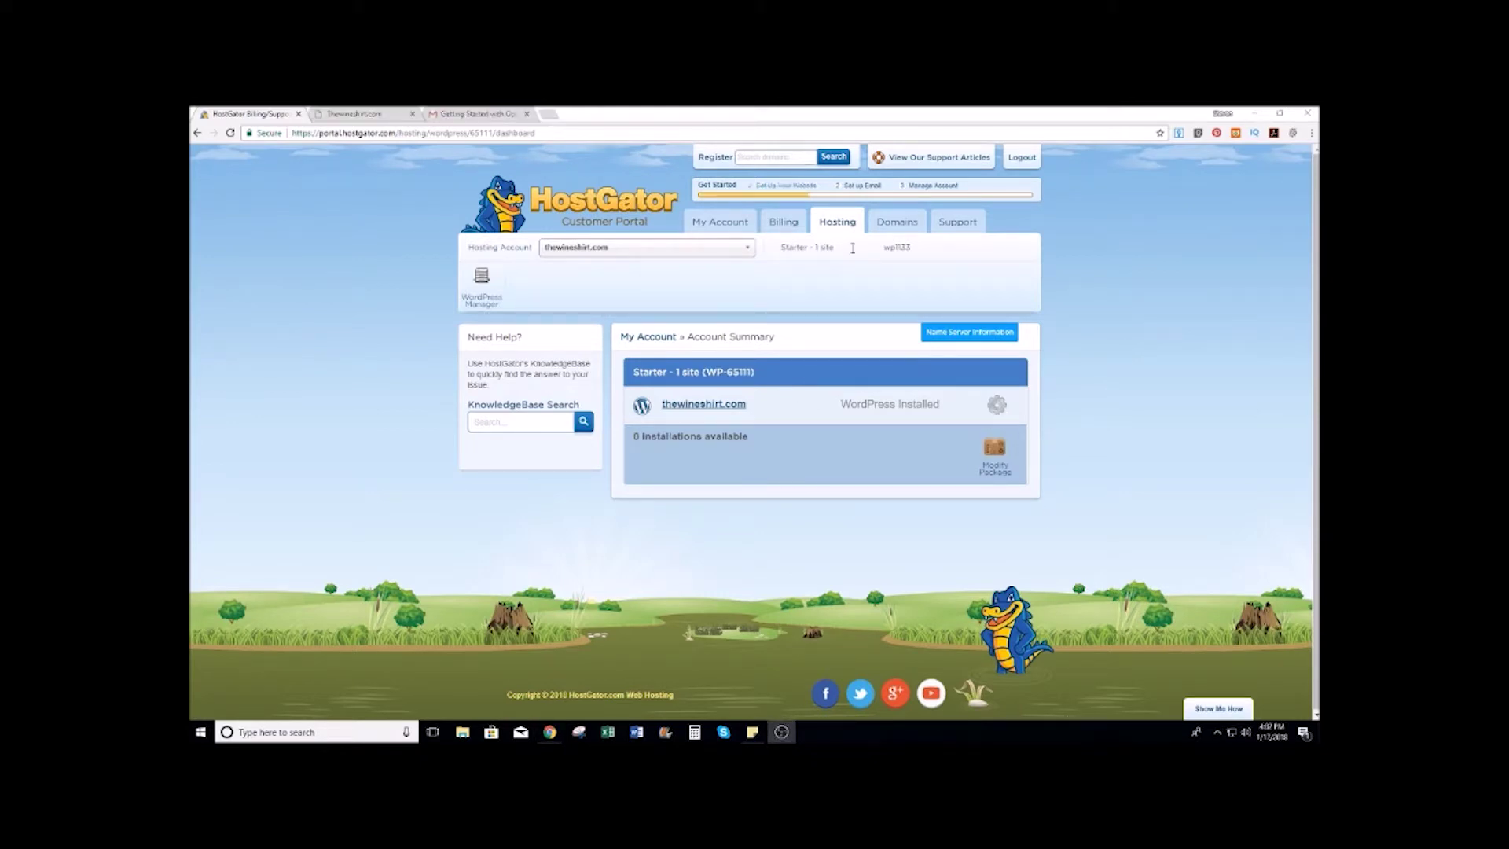
{"action": "left_click", "coordinate": [996, 405]}
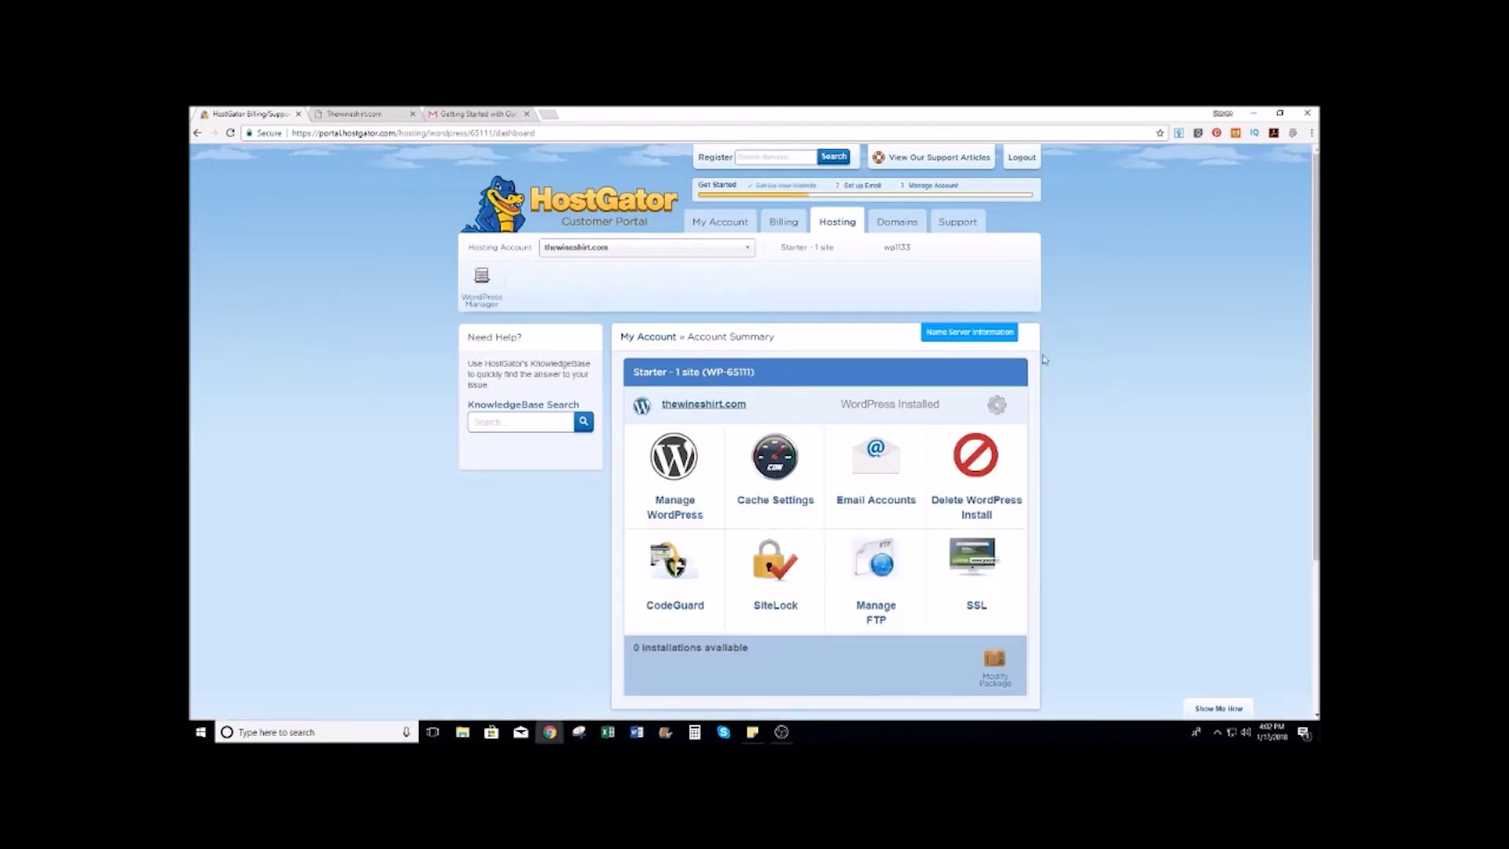
{"action": "left_click", "coordinate": [680, 493]}
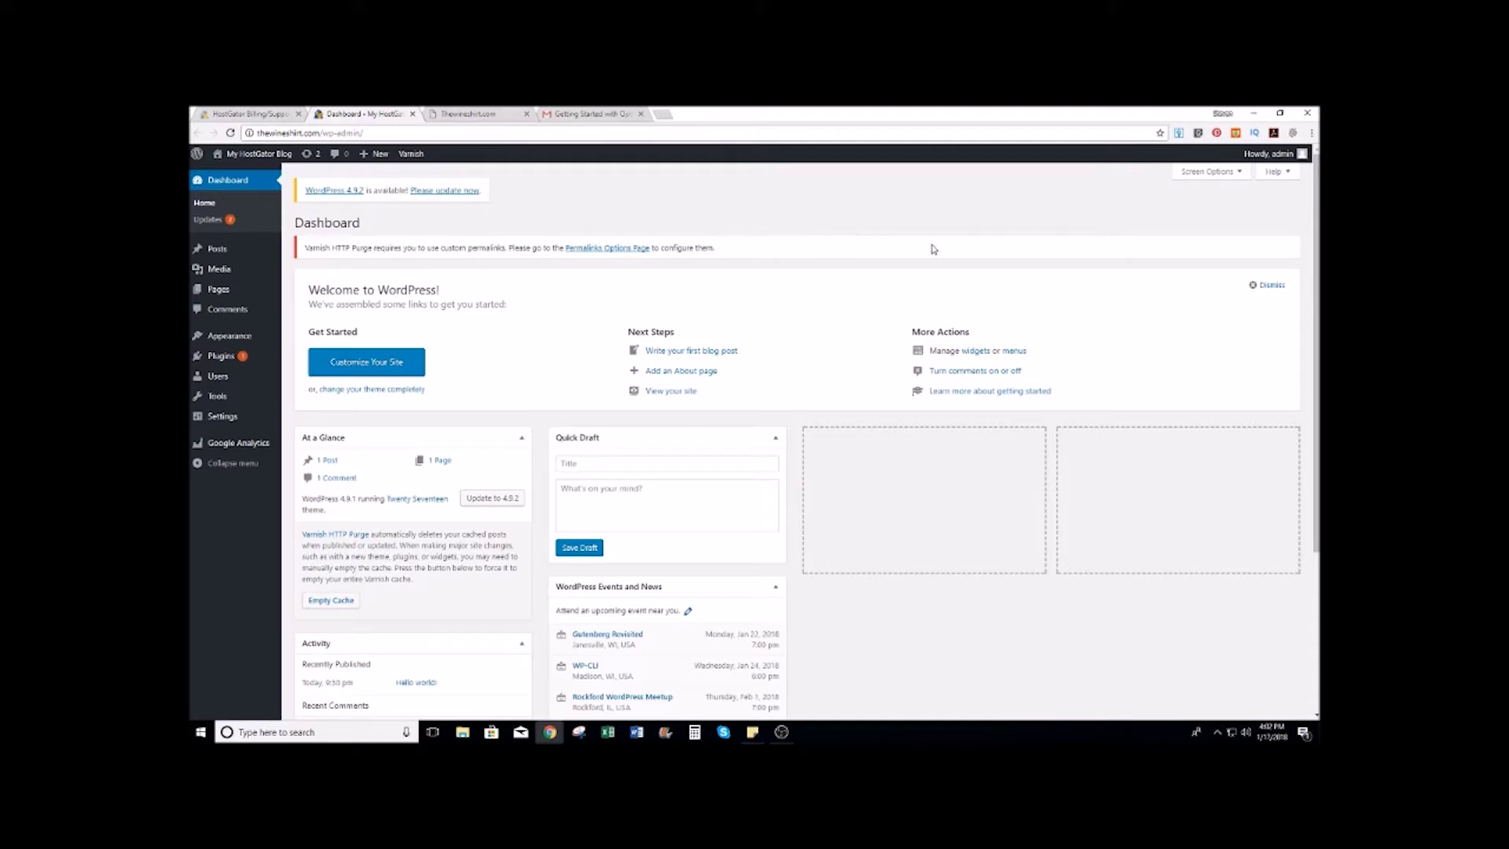
Step: Switch WordPress permalinks to the Post name structure (/%postname%/) and save
{"action": "mouse_move", "coordinate": [223, 418]}
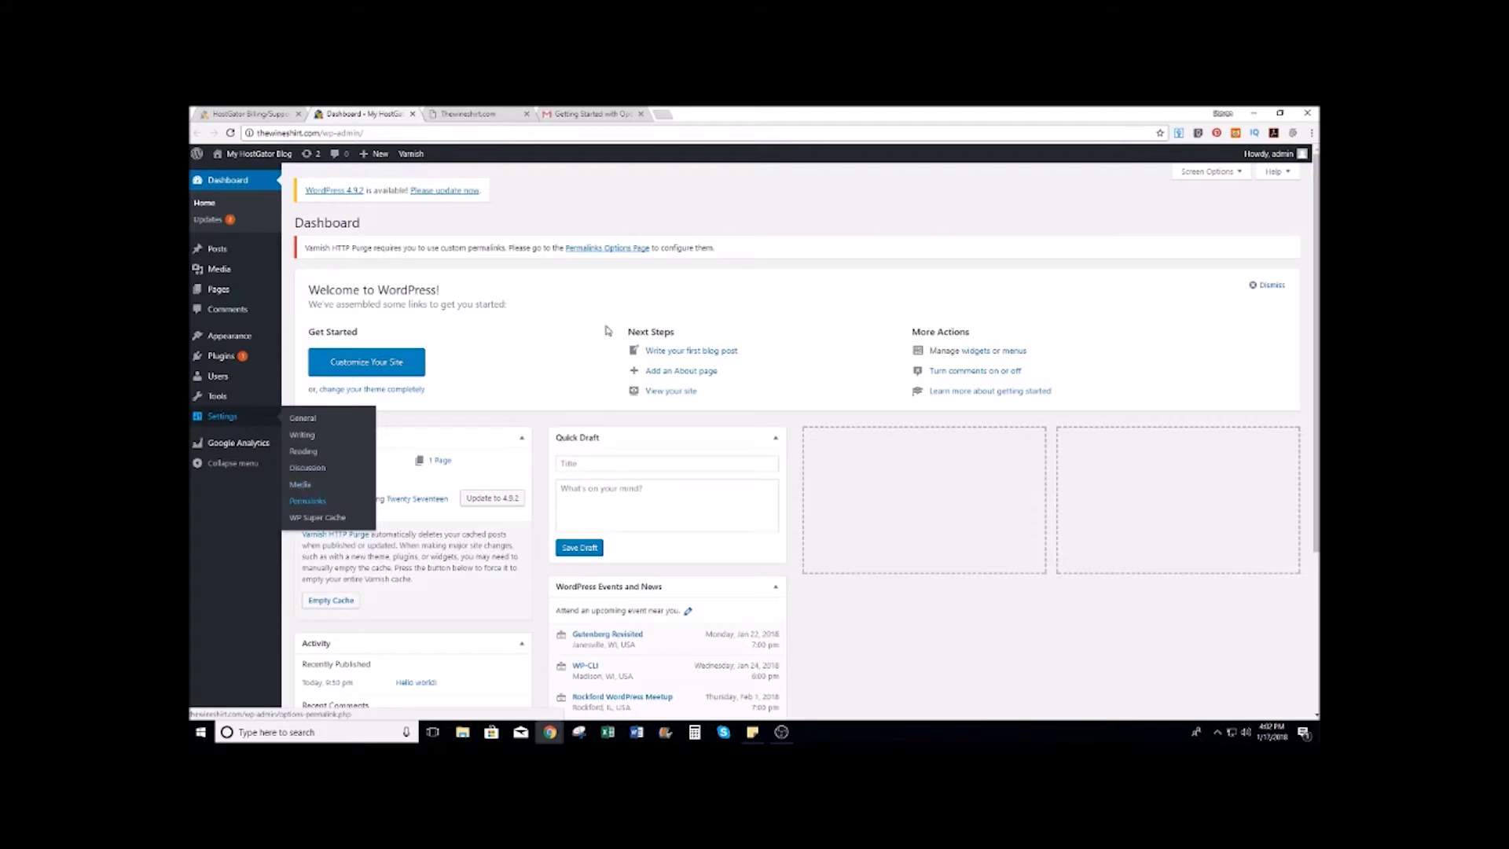
{"action": "left_click", "coordinate": [308, 501]}
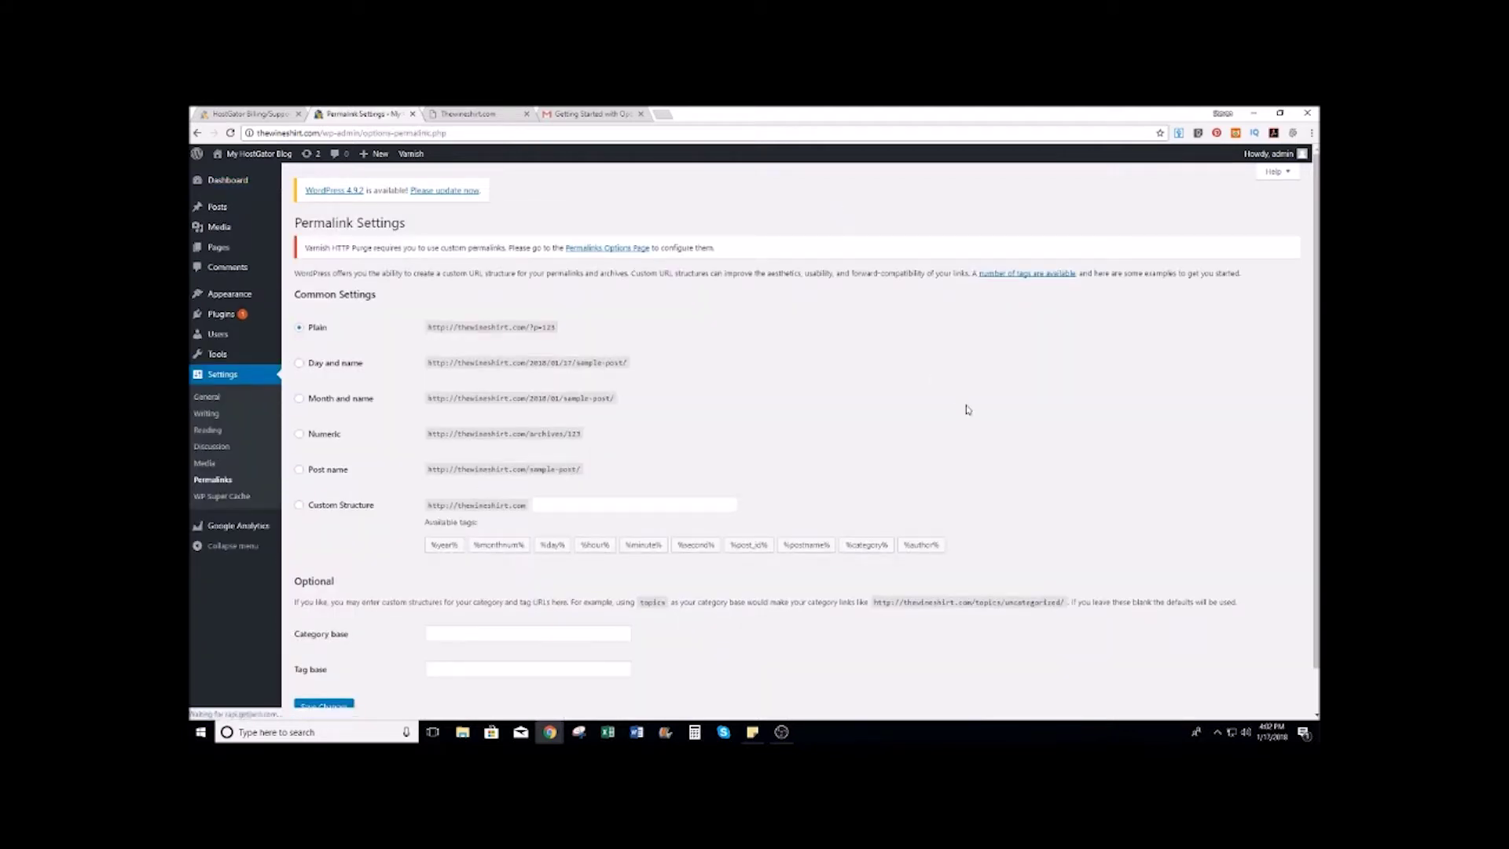
{"action": "left_click", "coordinate": [299, 475]}
{"action": "scroll", "coordinate": [772, 381], "scroll_direction": "down", "scroll_amount": 1}
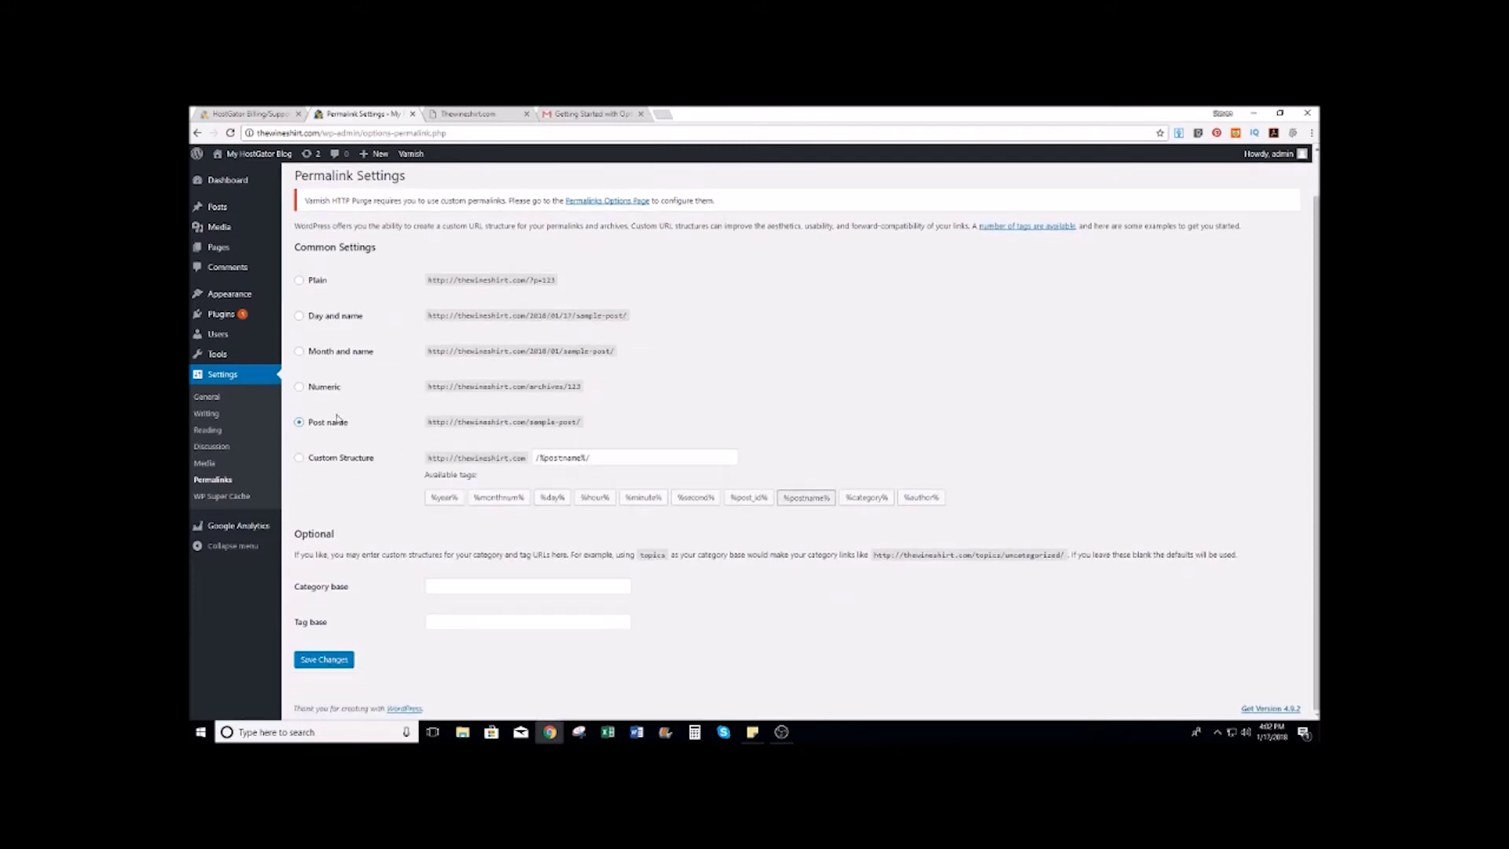
{"action": "left_click", "coordinate": [328, 659]}
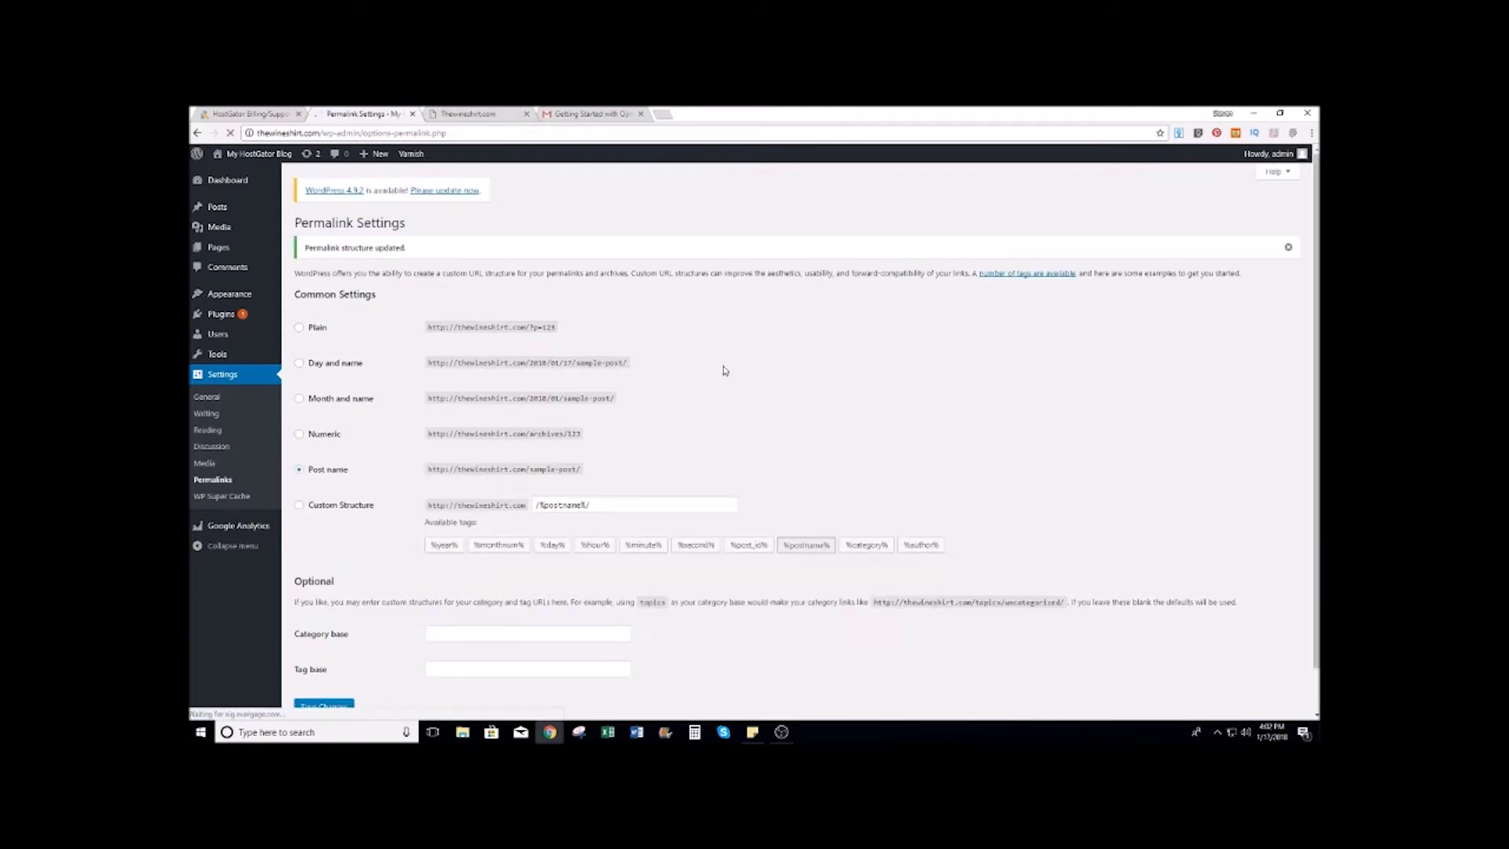
{"action": "left_click", "coordinate": [215, 400]}
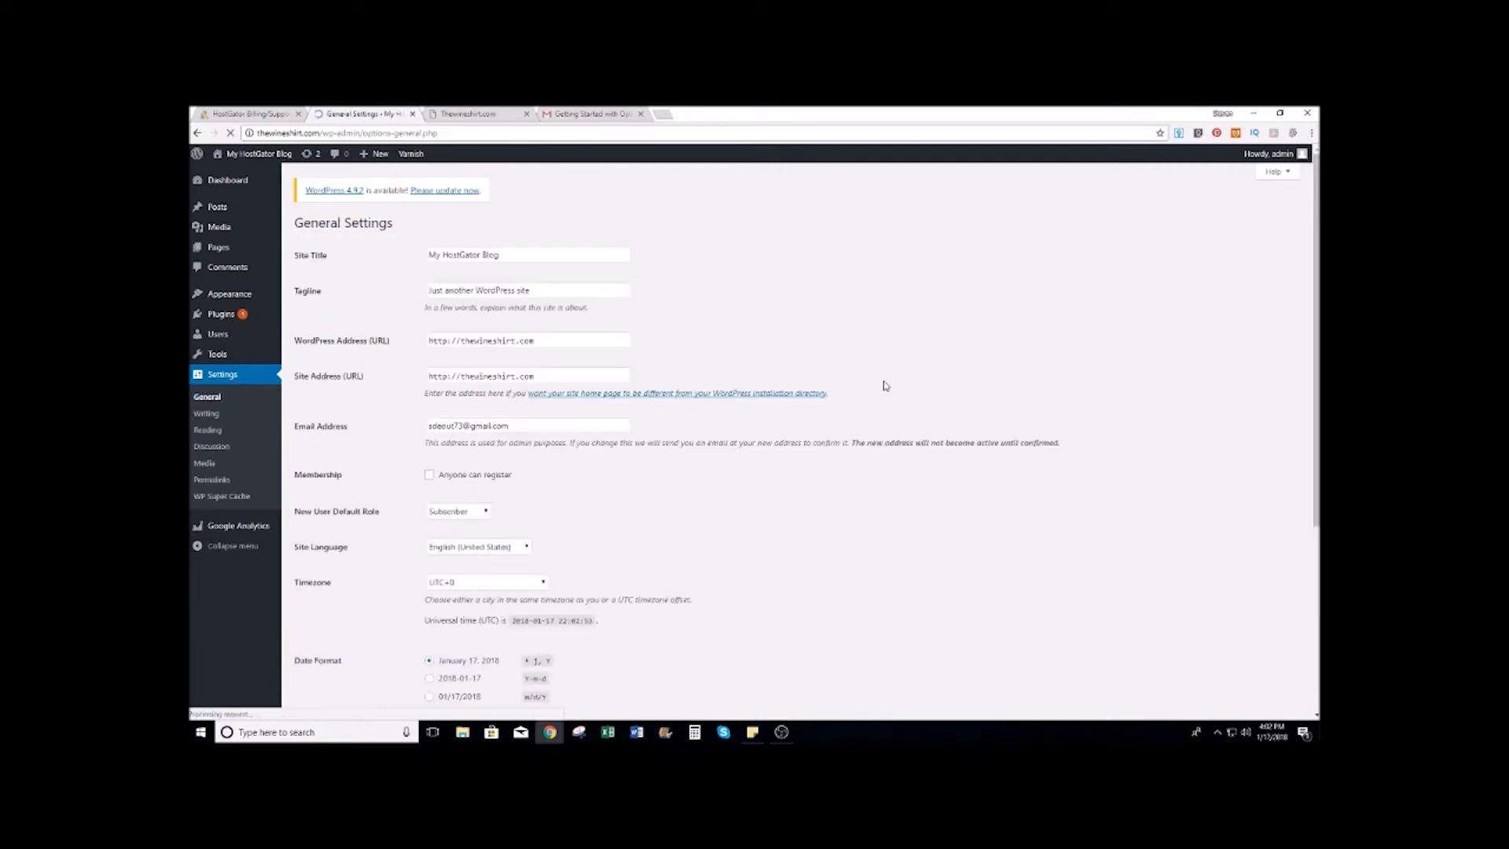
Step: Set the site title to 'the wine shirt' and the tagline to 'Drinking wine and wearing t-shirts'
{"action": "triple_click", "coordinate": [534, 260]}
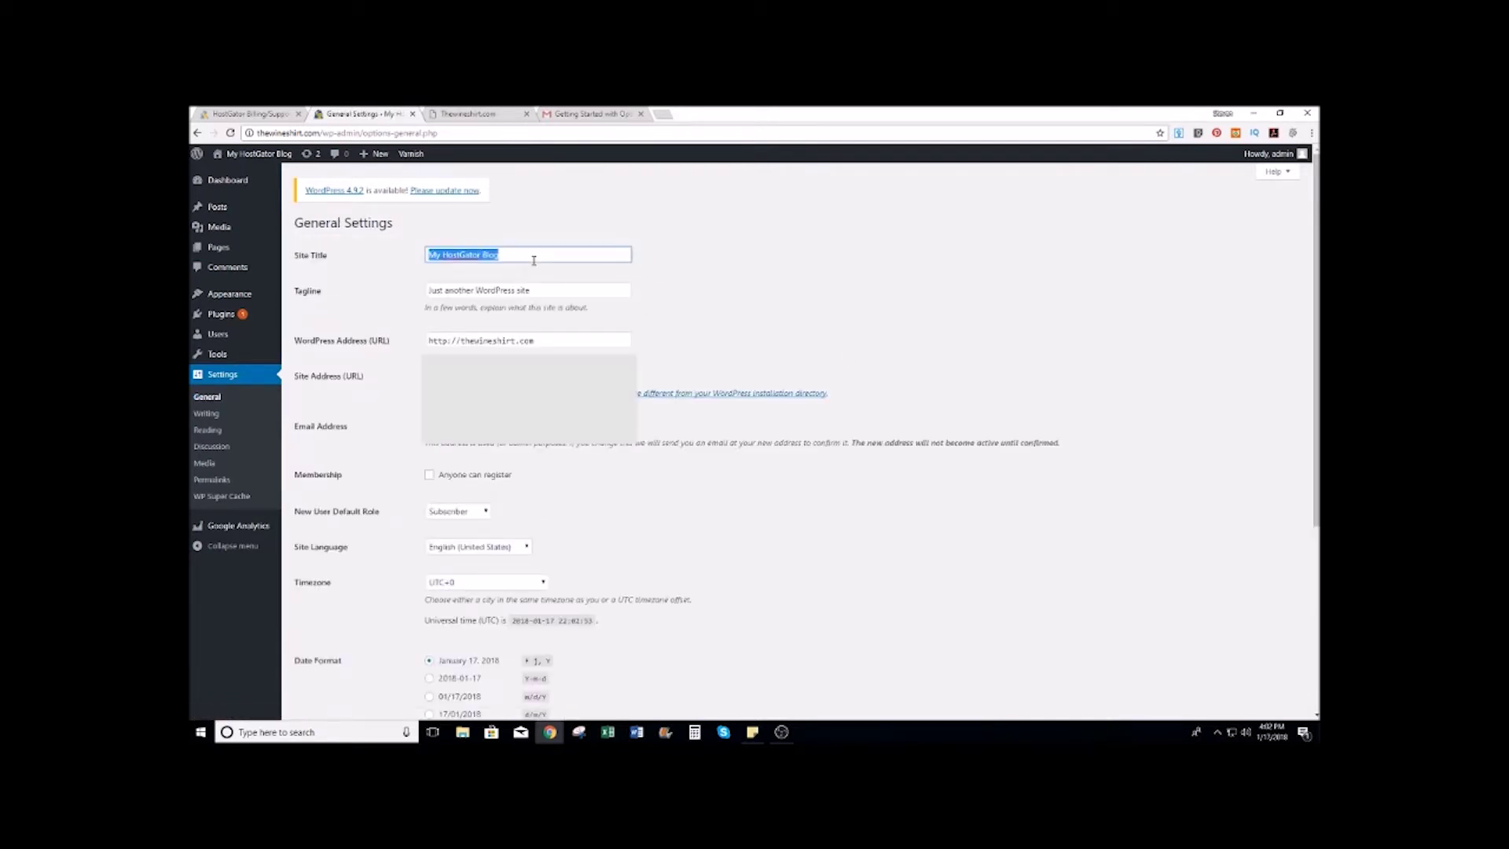
{"action": "type", "text": "the"}
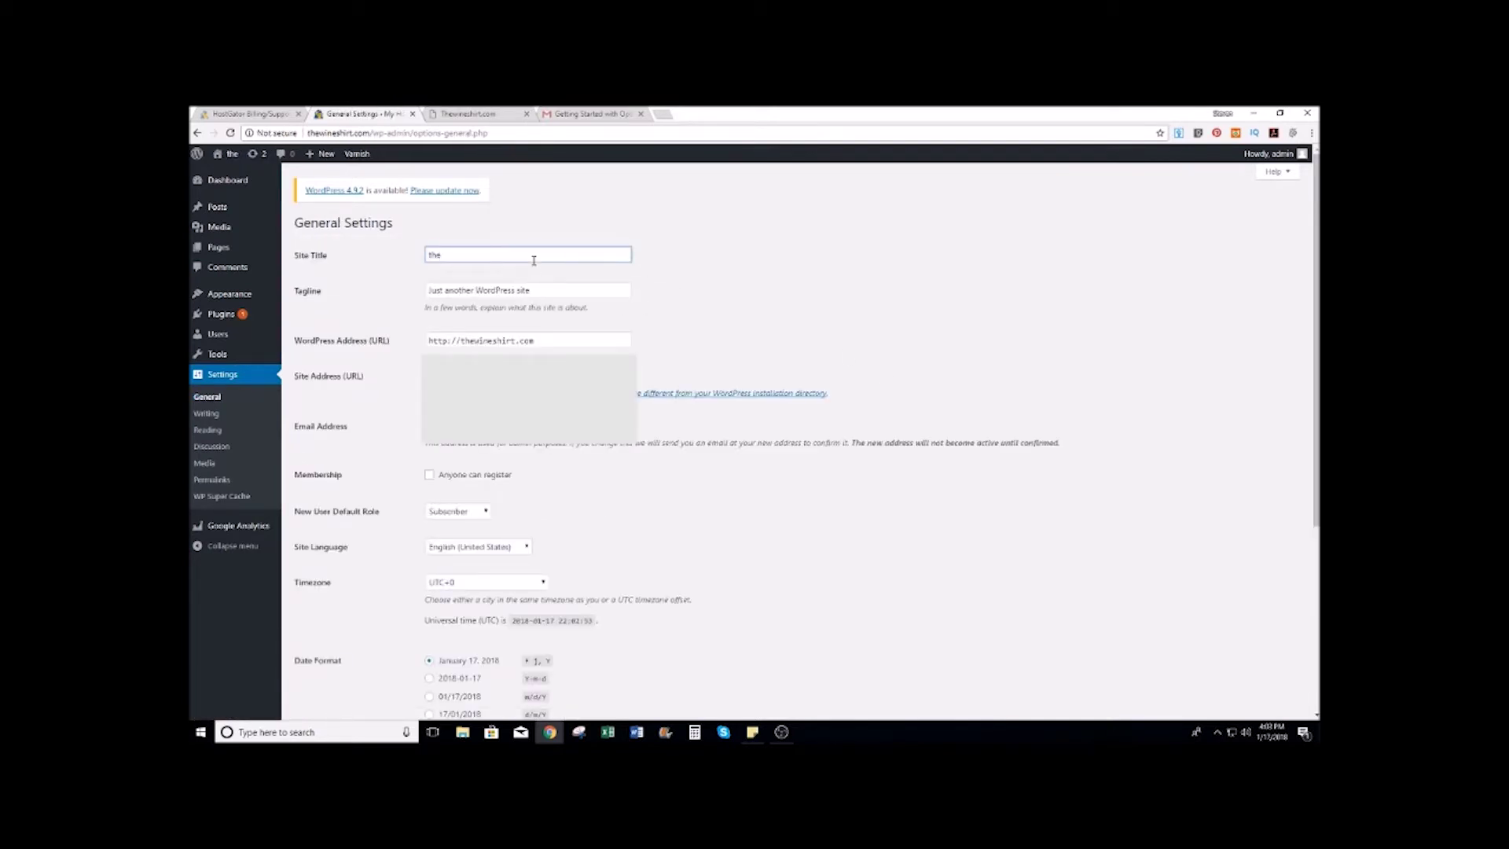
{"action": "type", "text": " wine shirt"}
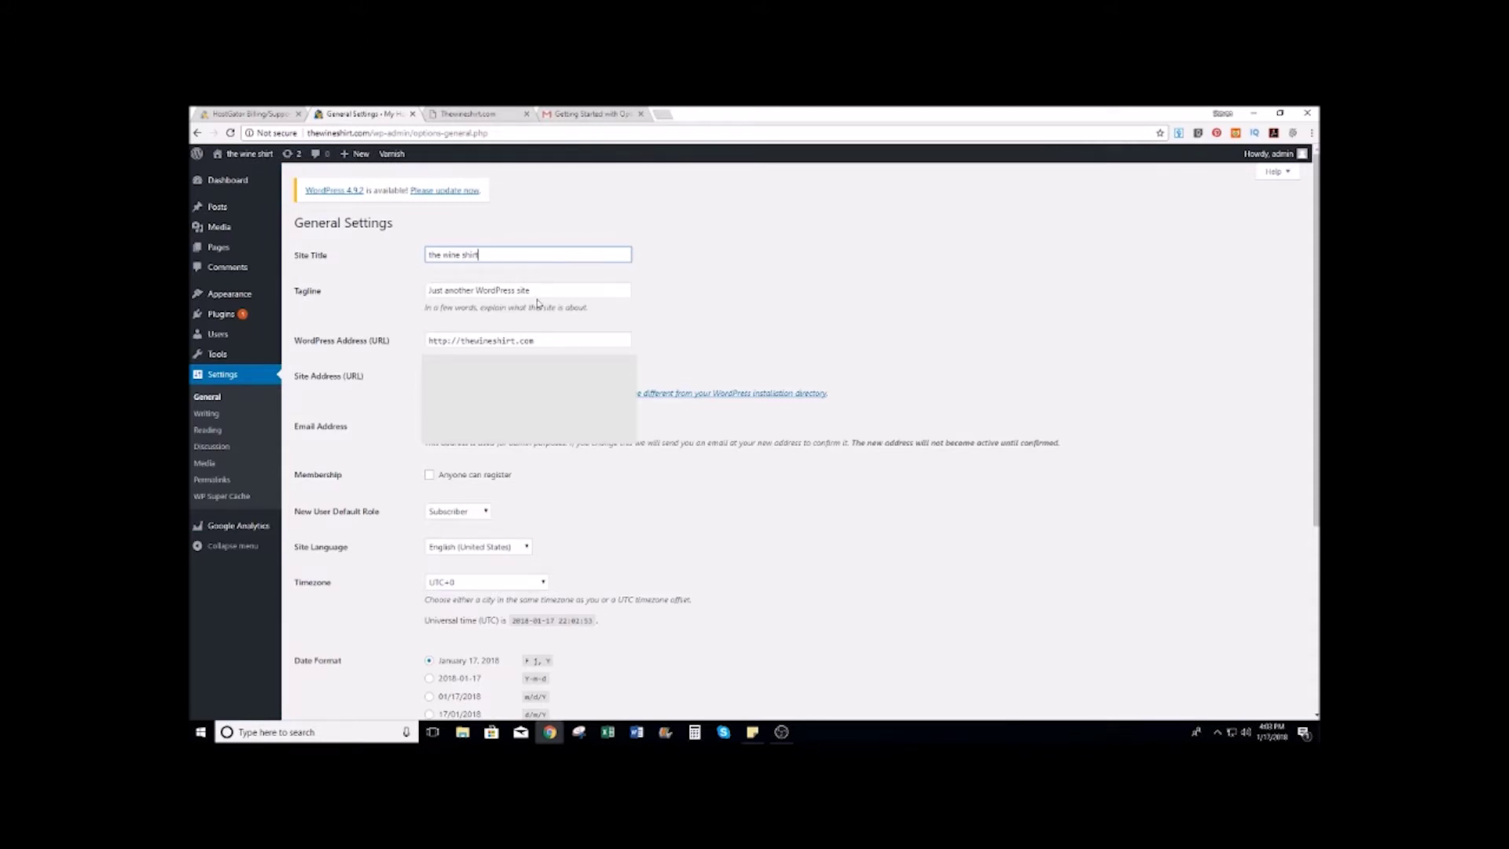
{"action": "triple_click", "coordinate": [536, 288]}
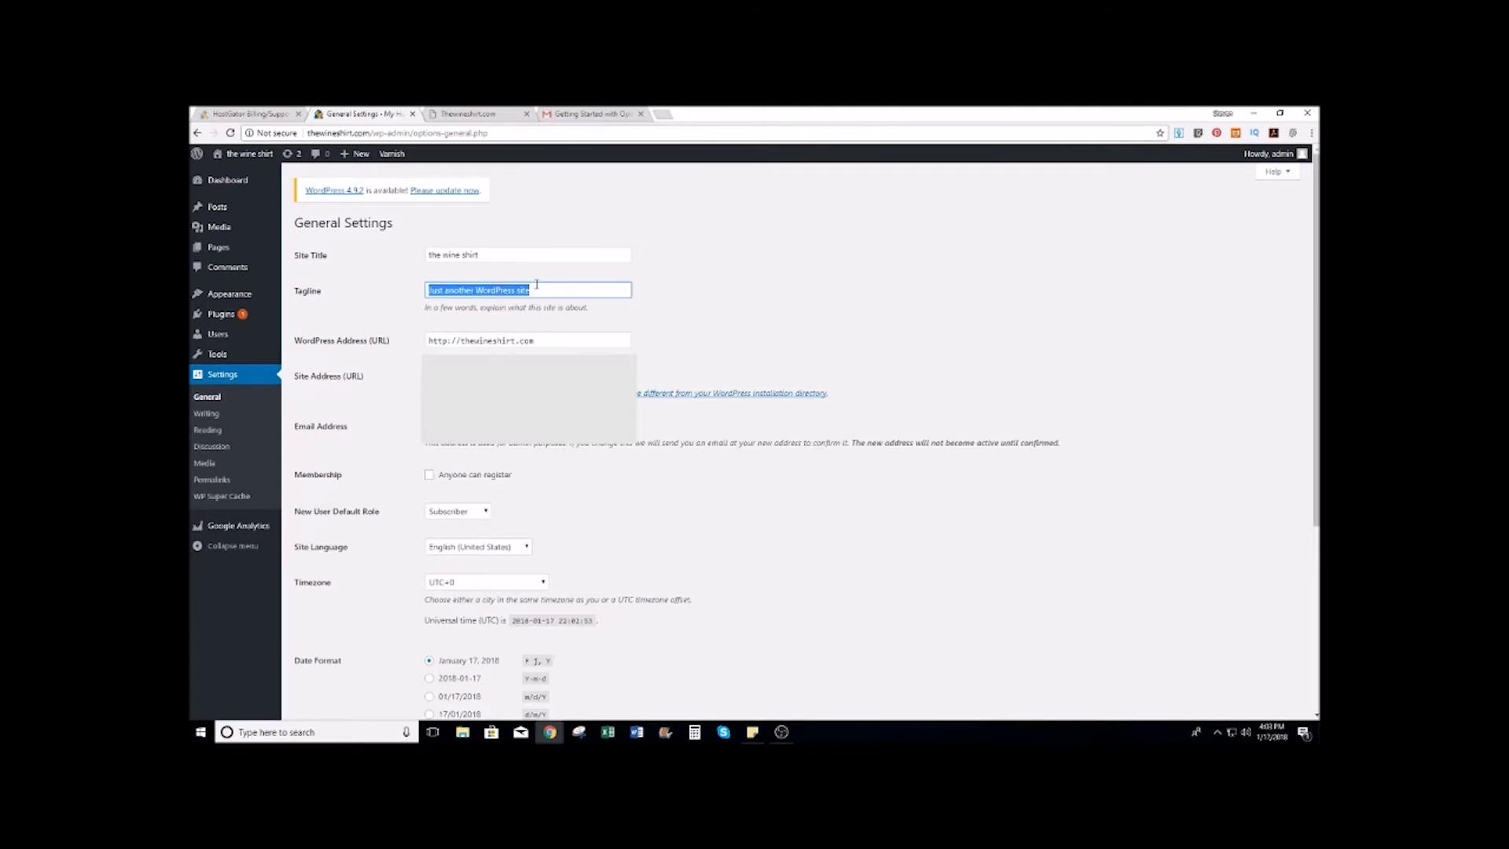
{"action": "type", "text": "Drinking wine and wearing t-shi"}
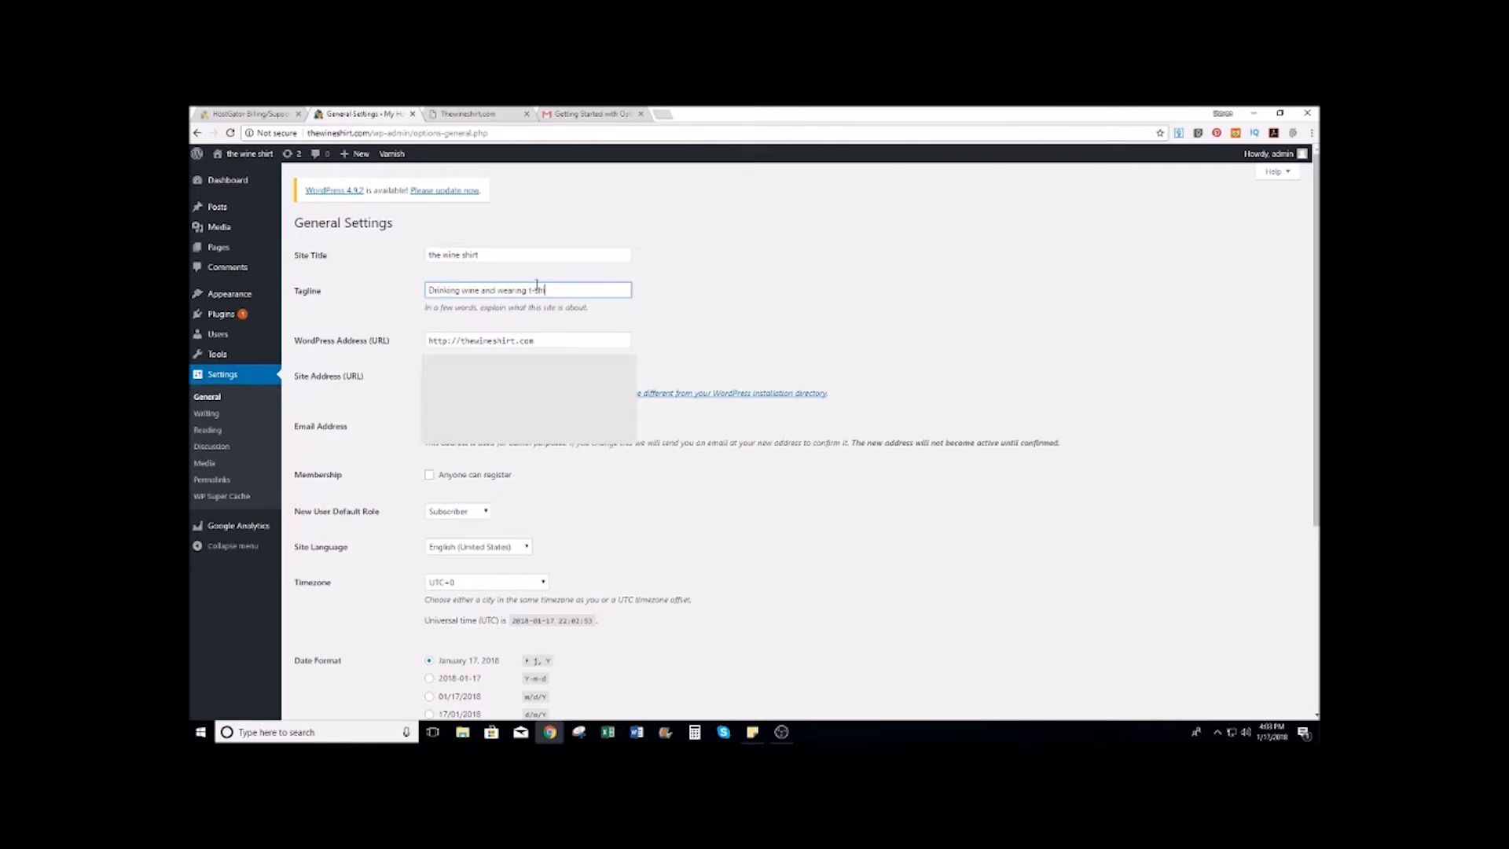
{"action": "left_click", "coordinate": [732, 295]}
Step: Set the timezone to Chicago and save the General Settings
{"action": "scroll", "coordinate": [650, 354], "scroll_direction": "down", "scroll_amount": 1}
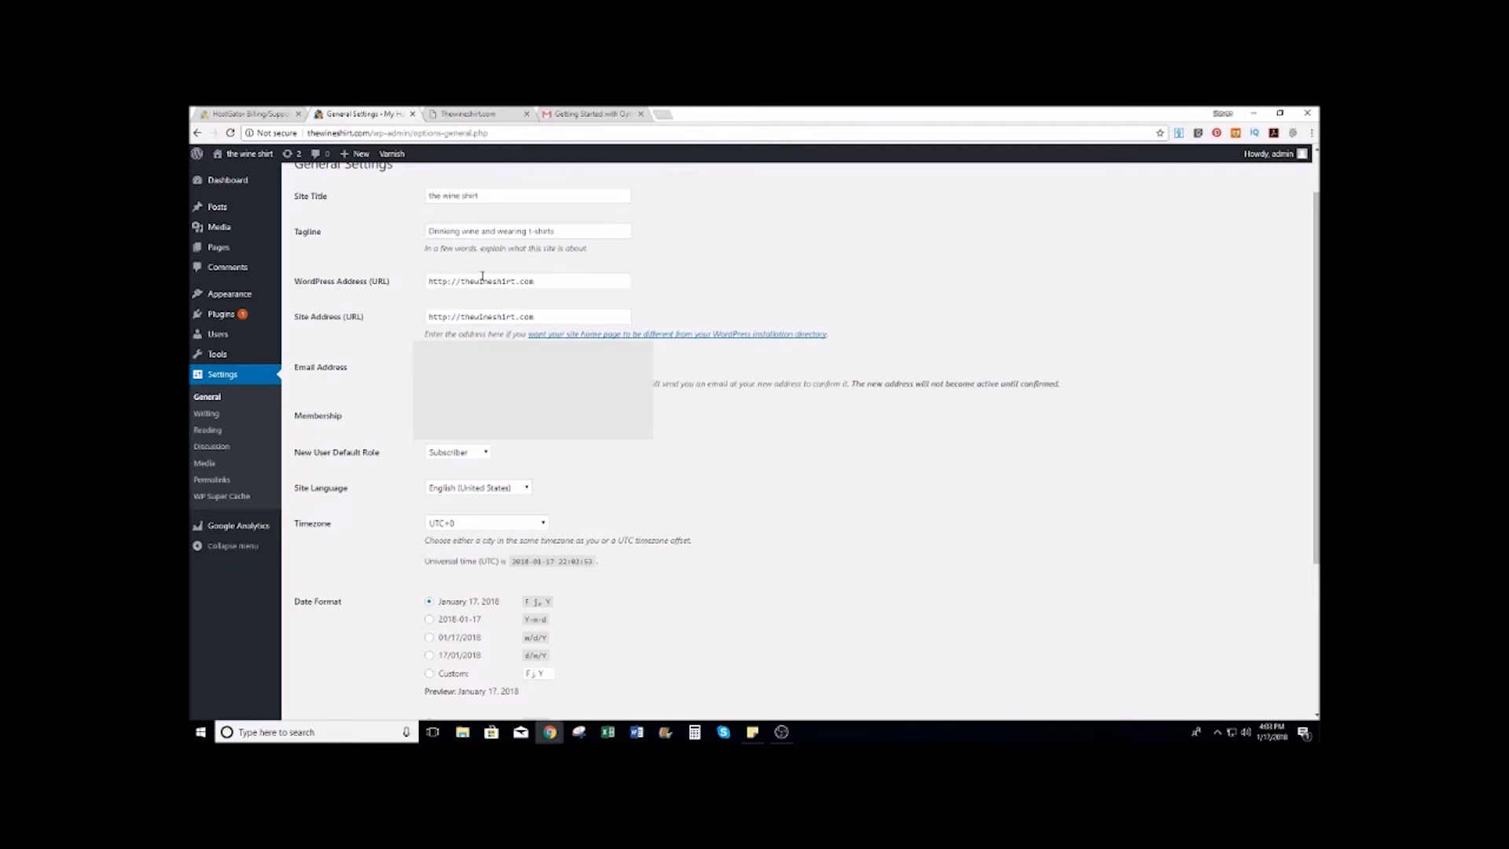
{"action": "scroll", "coordinate": [588, 251], "scroll_direction": "down", "scroll_amount": 2}
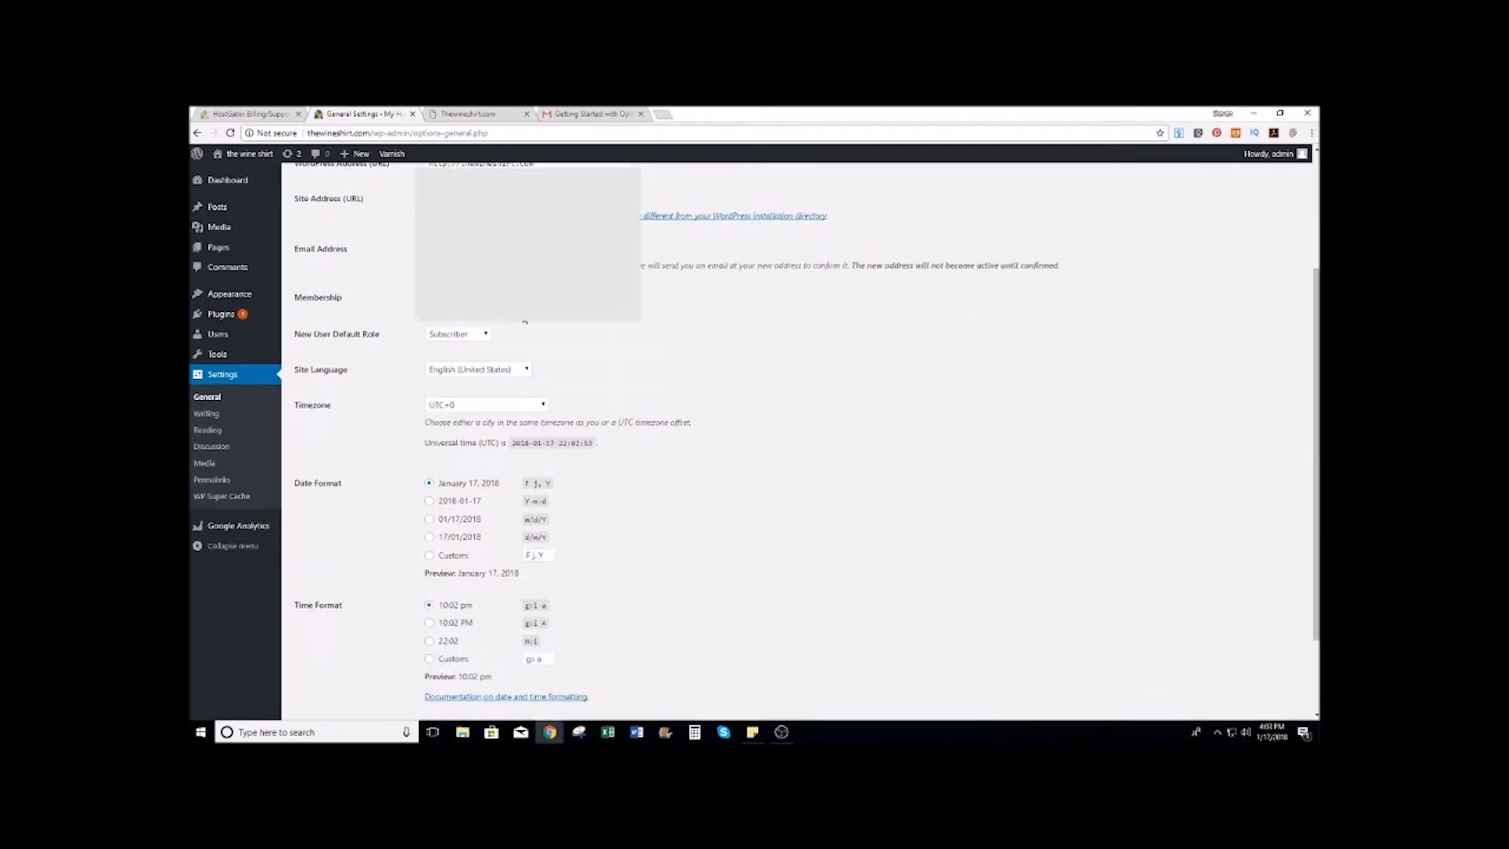
{"action": "scroll", "coordinate": [492, 339], "scroll_direction": "down", "scroll_amount": 1}
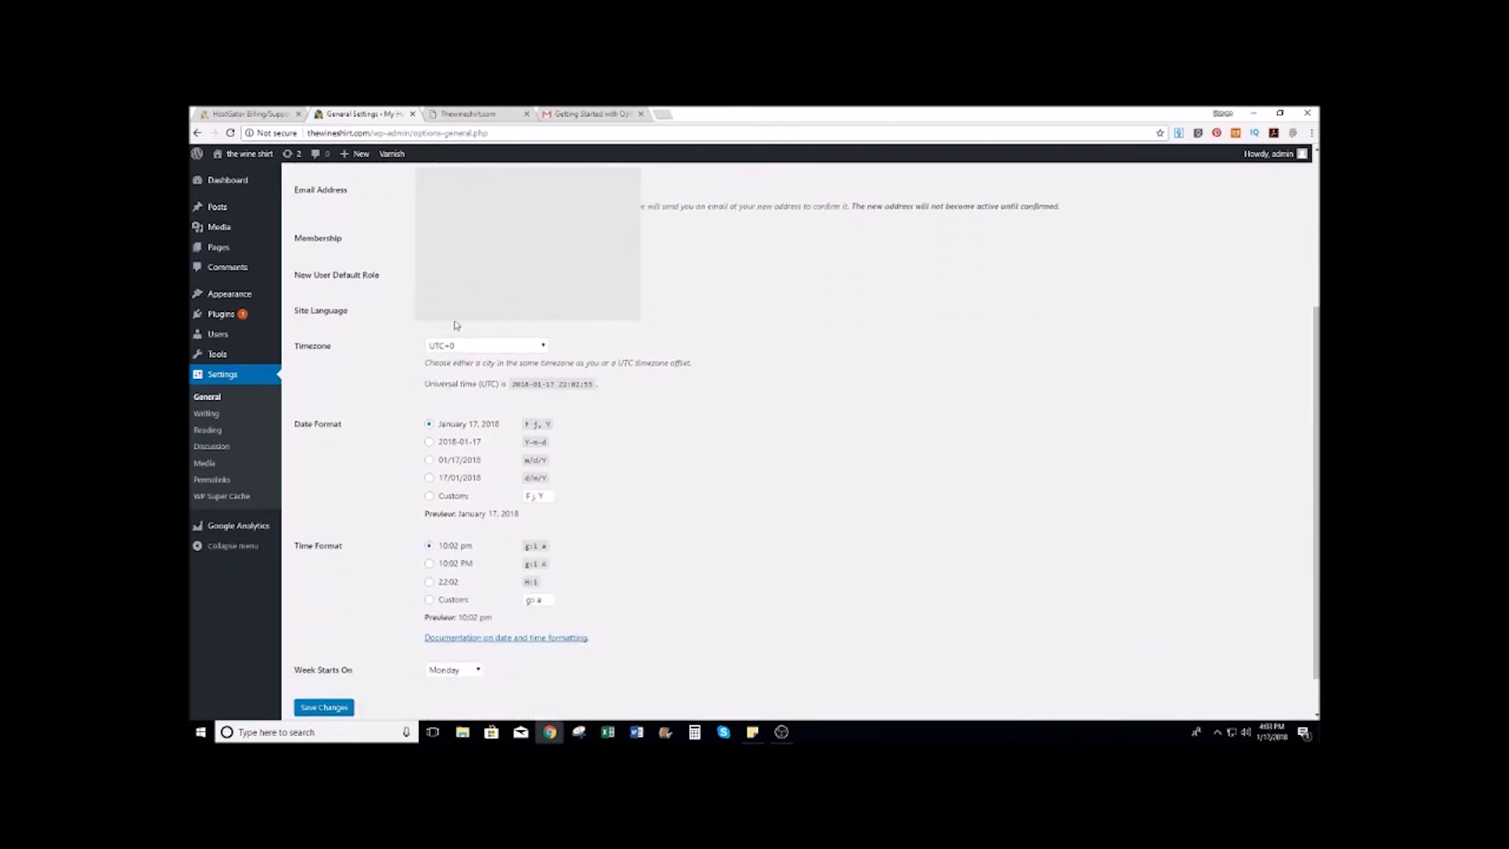
{"action": "left_click", "coordinate": [534, 349]}
{"action": "scroll", "coordinate": [516, 421], "scroll_direction": "up", "scroll_amount": 20}
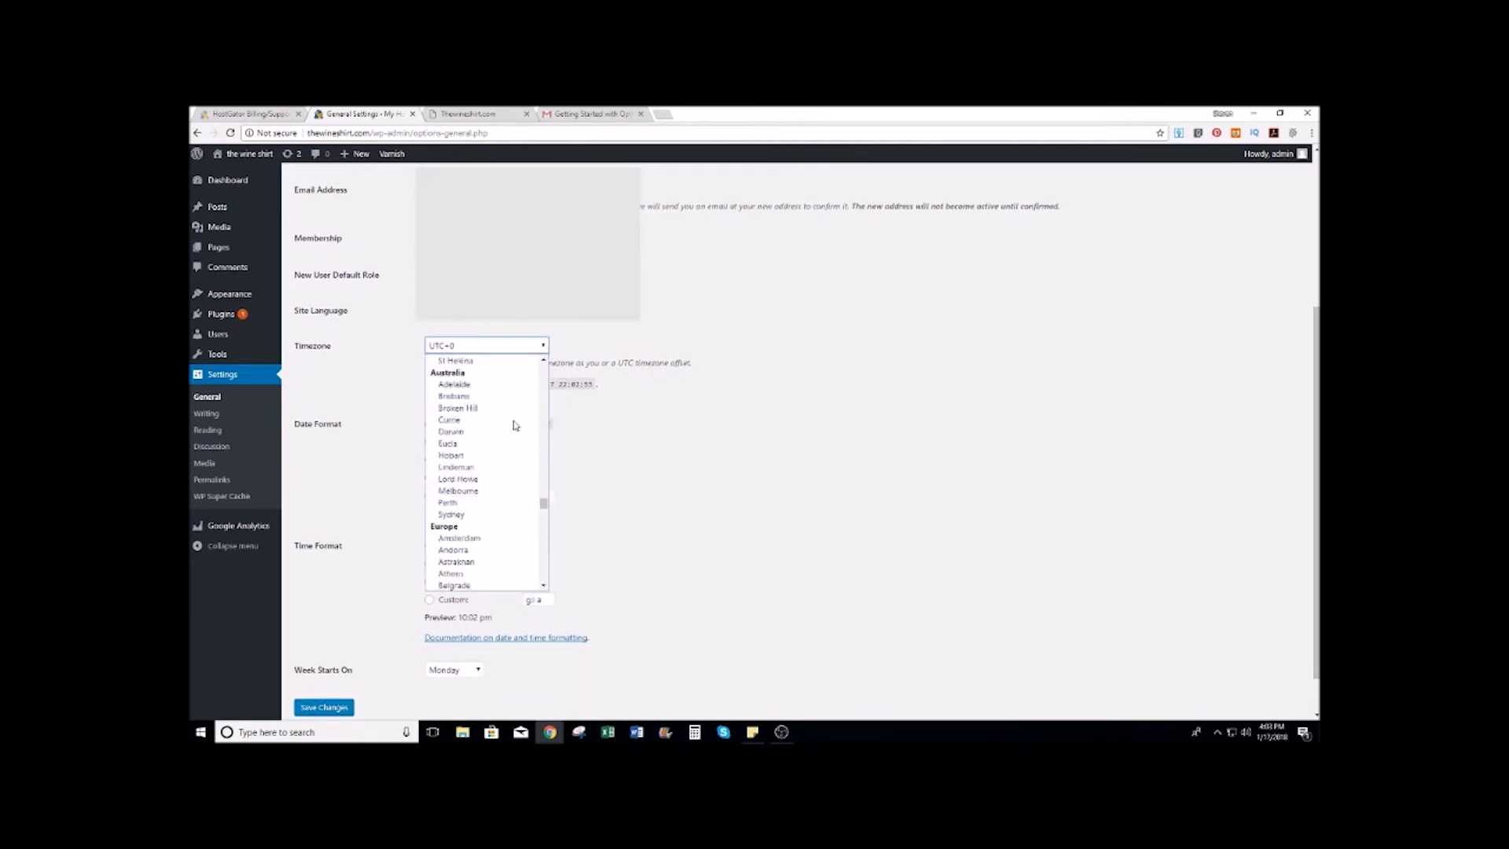
{"action": "scroll", "coordinate": [516, 425], "scroll_direction": "up", "scroll_amount": 20}
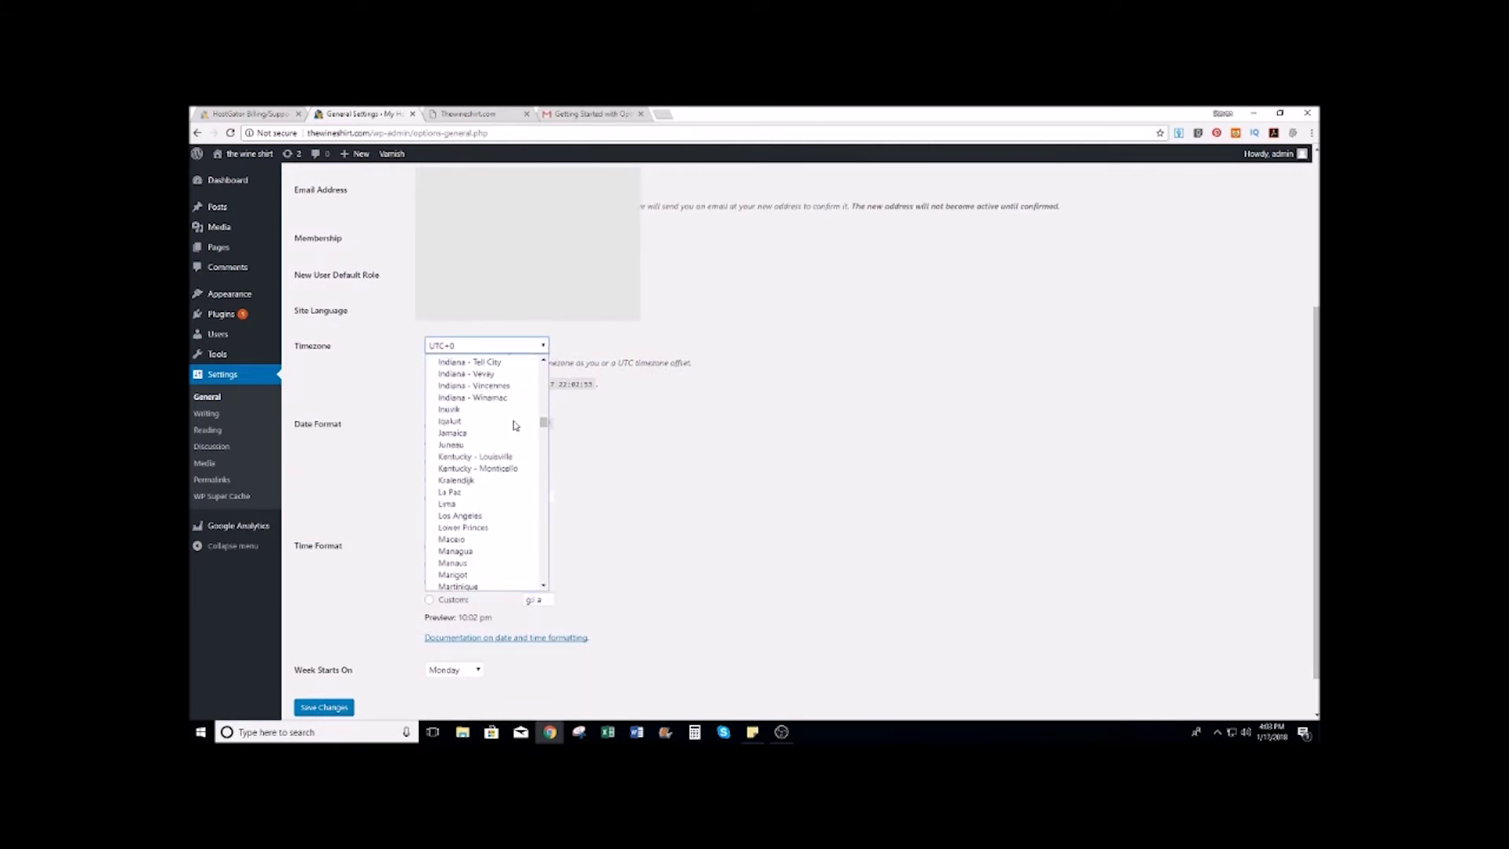
{"action": "scroll", "coordinate": [515, 425], "scroll_direction": "up", "scroll_amount": 15}
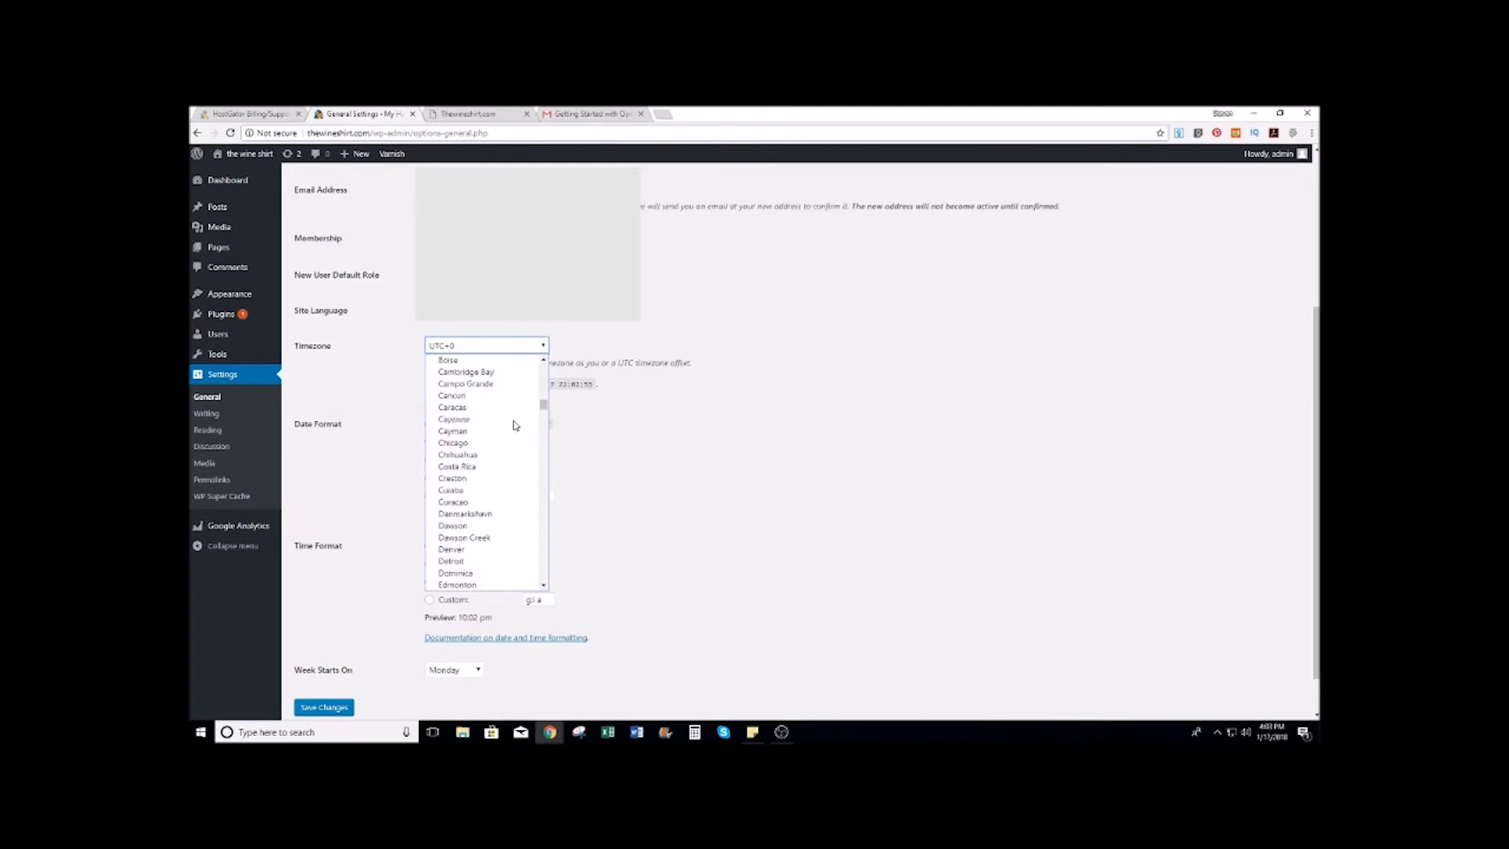
{"action": "left_click", "coordinate": [481, 444]}
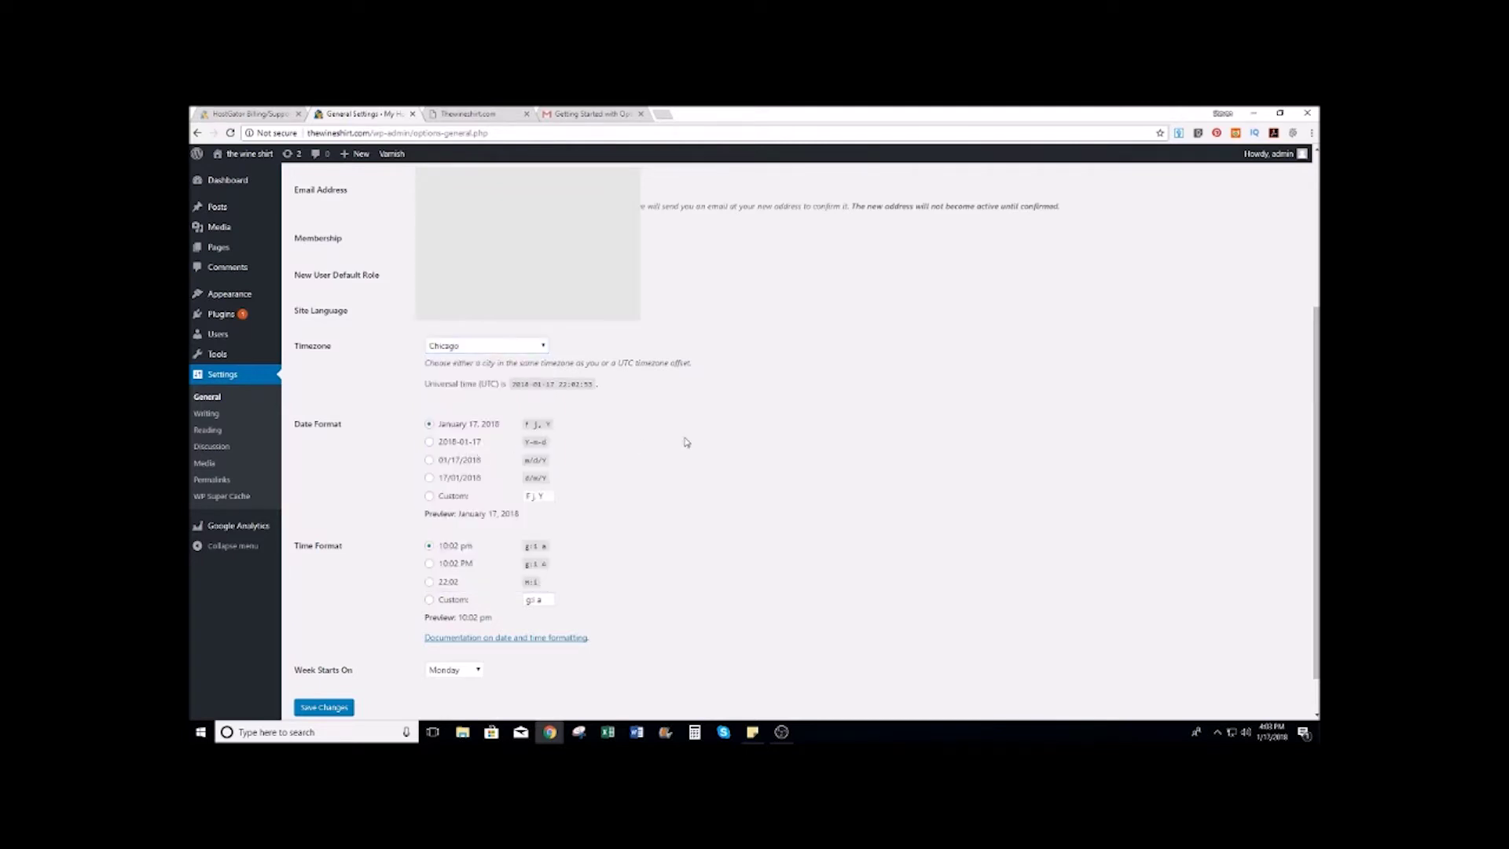
{"action": "scroll", "coordinate": [685, 441], "scroll_direction": "down", "scroll_amount": 1}
{"action": "scroll", "coordinate": [685, 440], "scroll_direction": "up", "scroll_amount": 7}
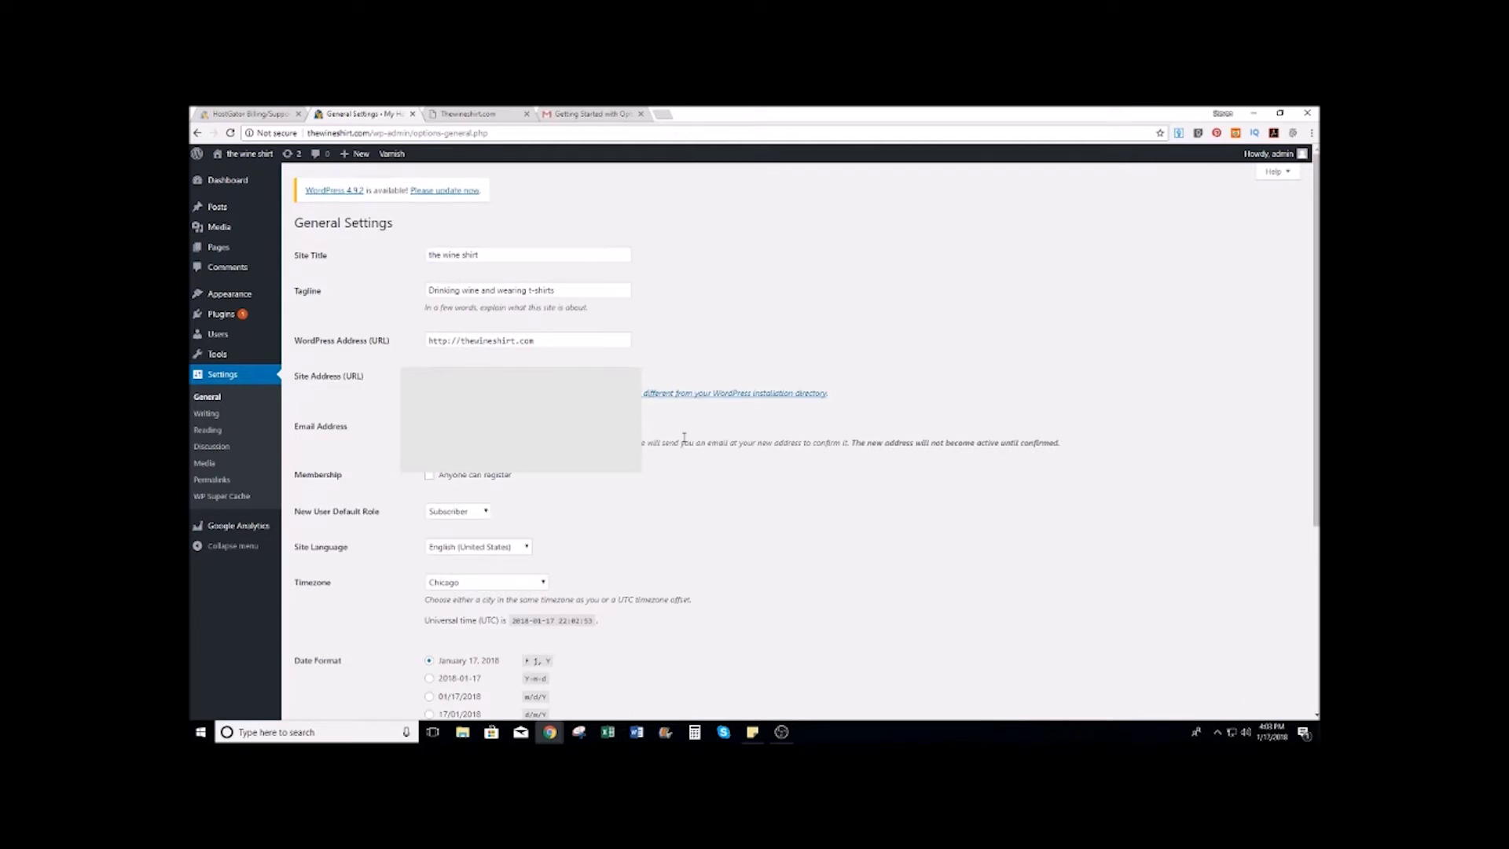
{"action": "scroll", "coordinate": [684, 438], "scroll_direction": "down", "scroll_amount": 5}
{"action": "left_click", "coordinate": [333, 660]}
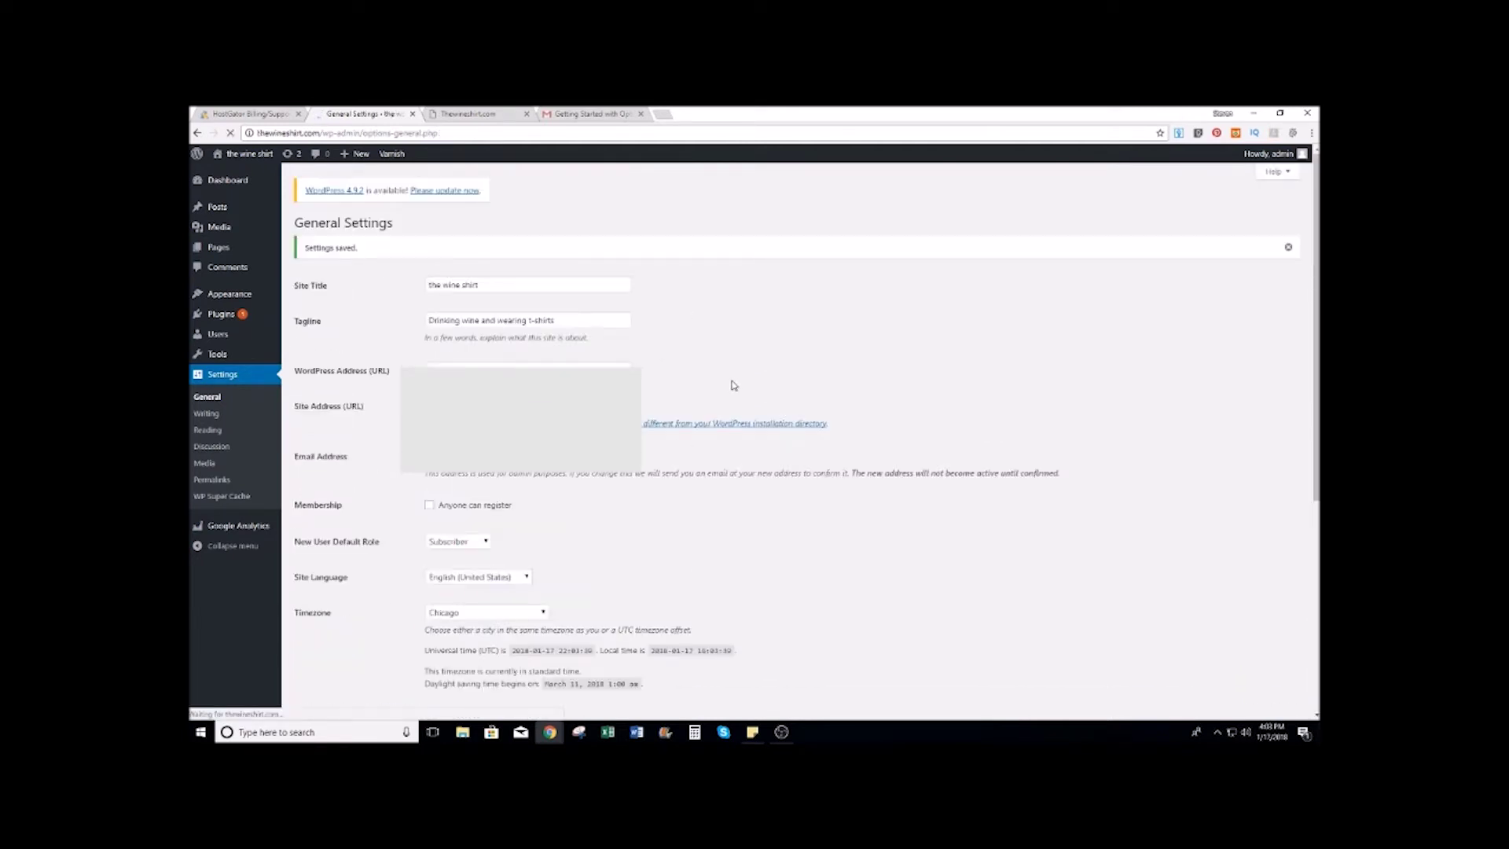
{"action": "left_click", "coordinate": [211, 416]}
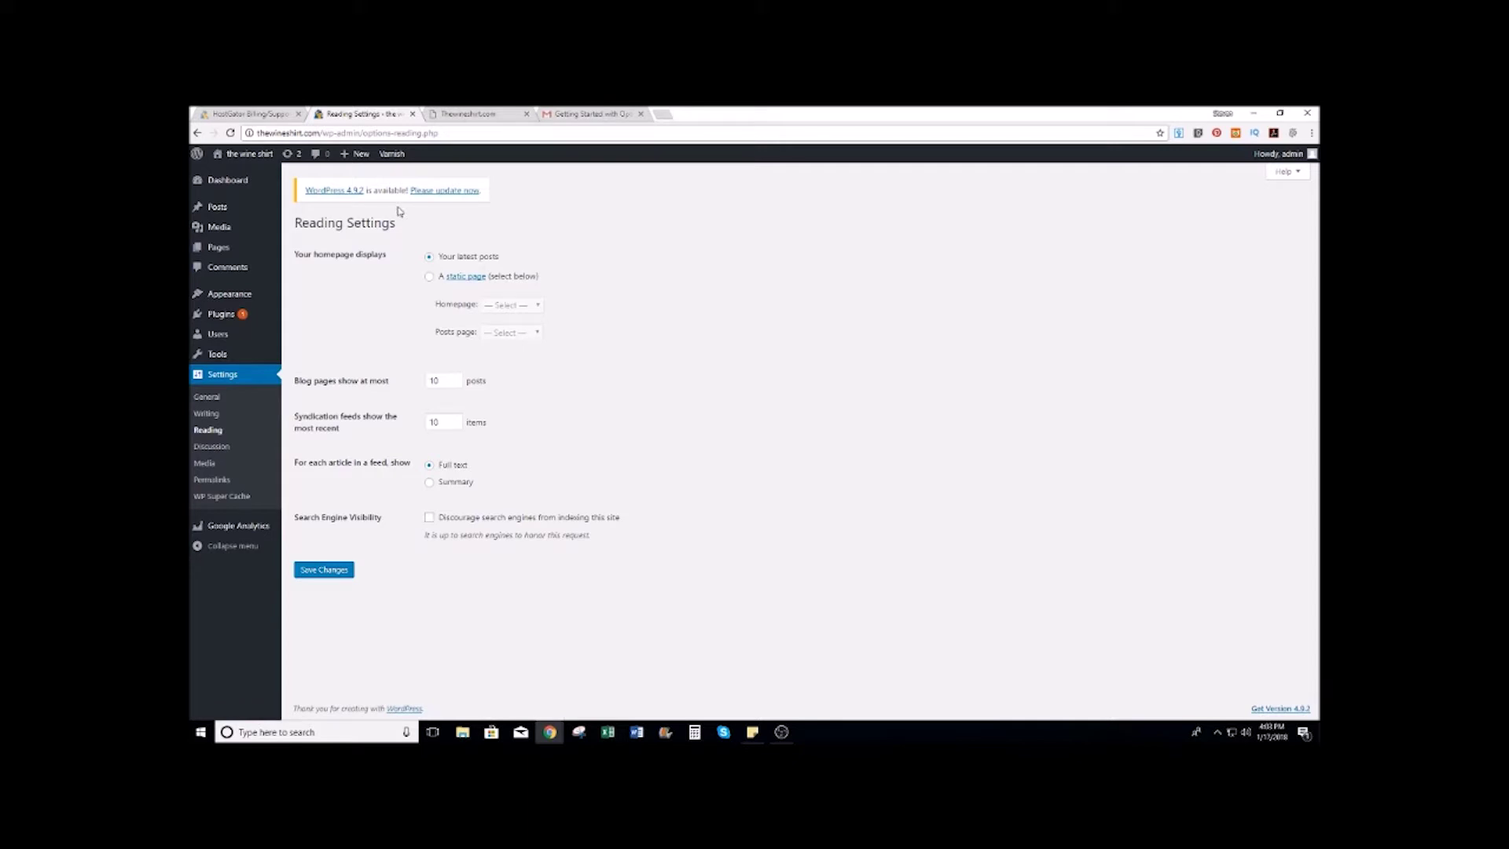
Step: Move the default Sample Page to the trash
{"action": "mouse_move", "coordinate": [213, 250]}
{"action": "left_click", "coordinate": [313, 253]}
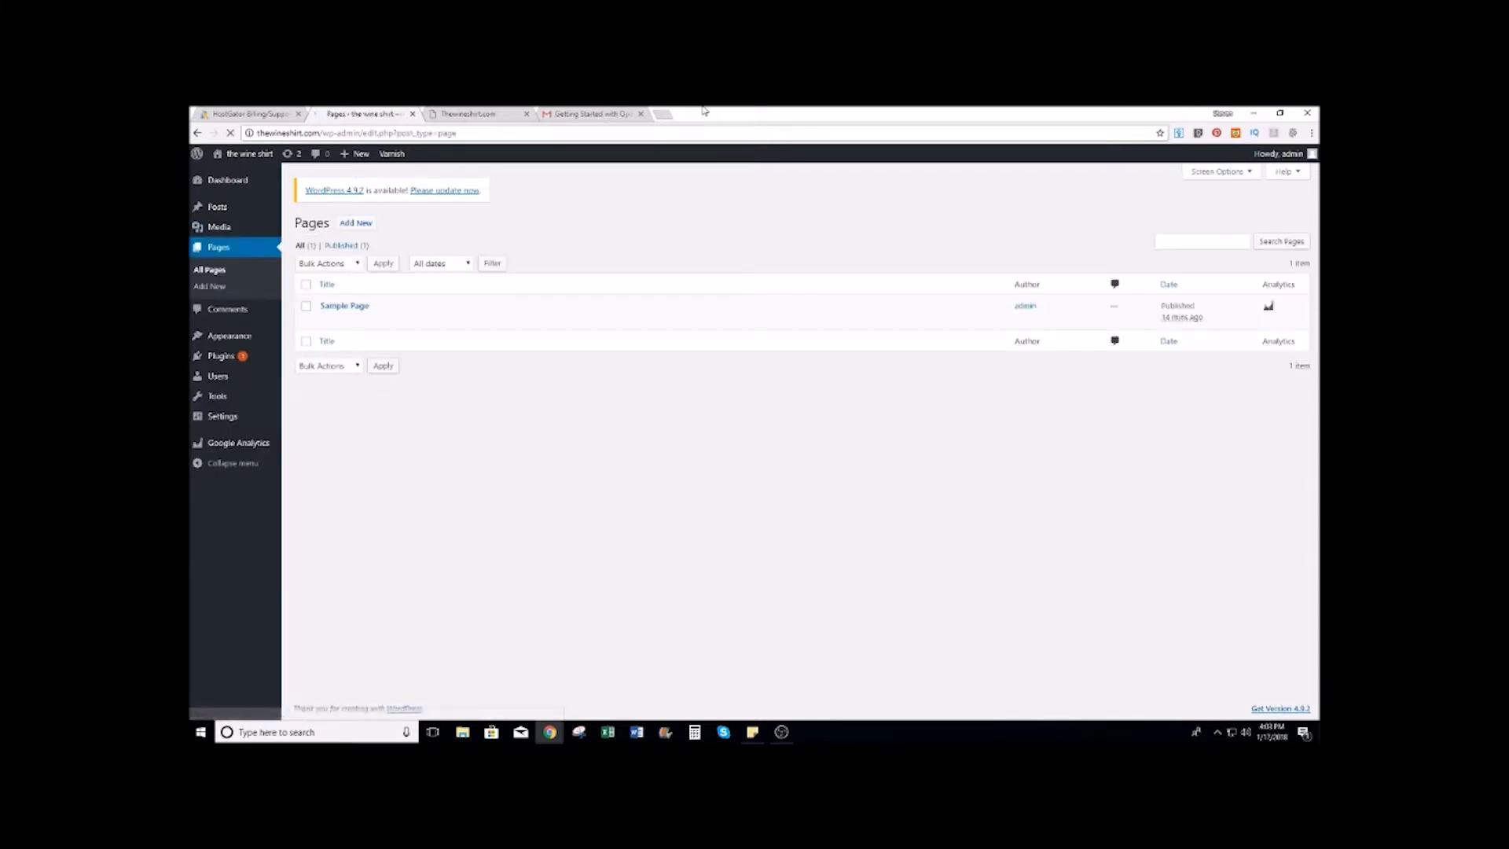
{"action": "mouse_move", "coordinate": [351, 320]}
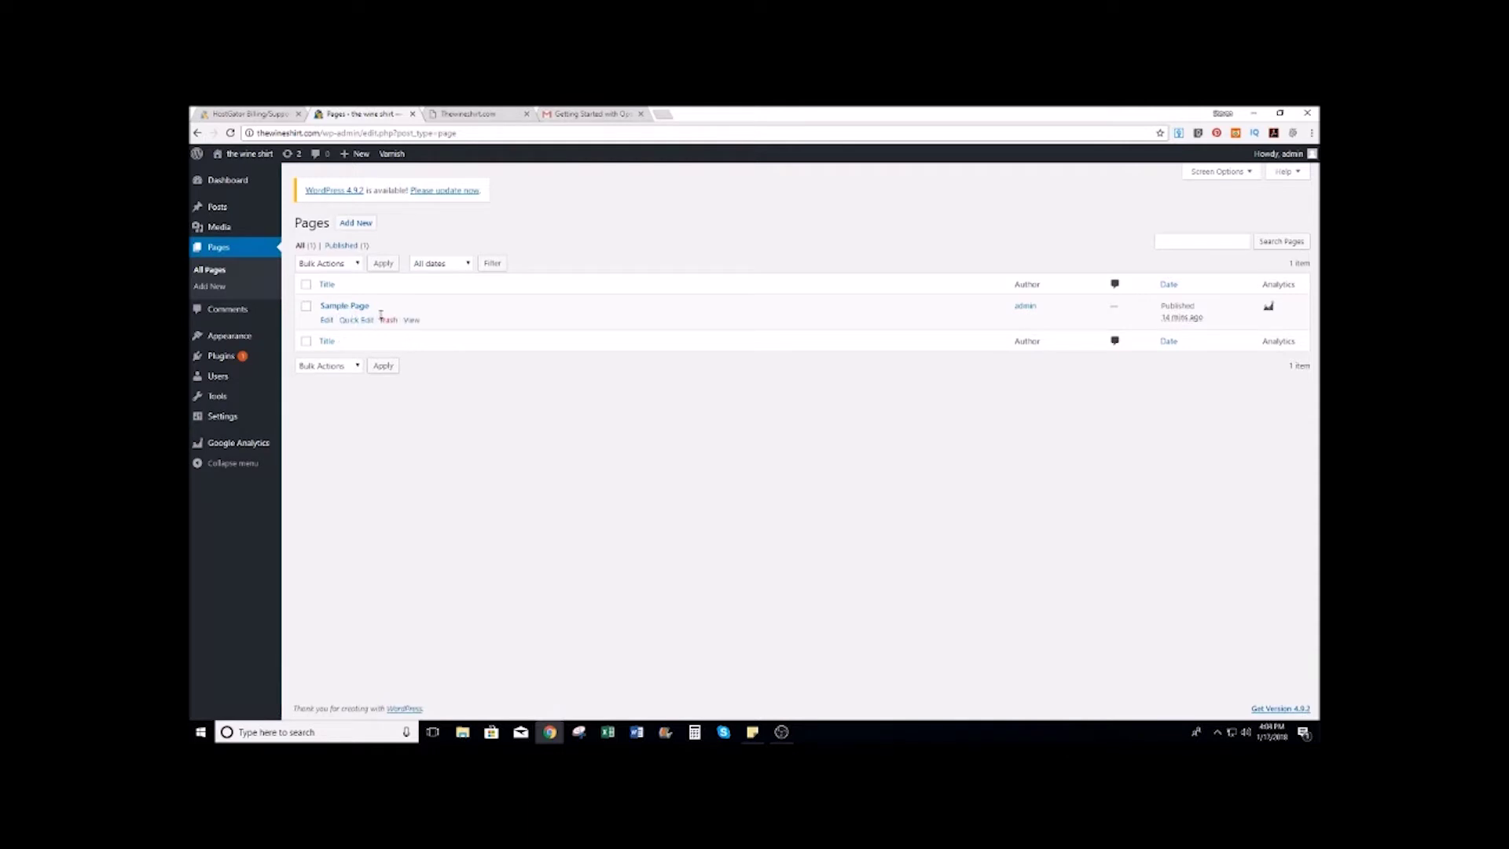
{"action": "left_click", "coordinate": [385, 323]}
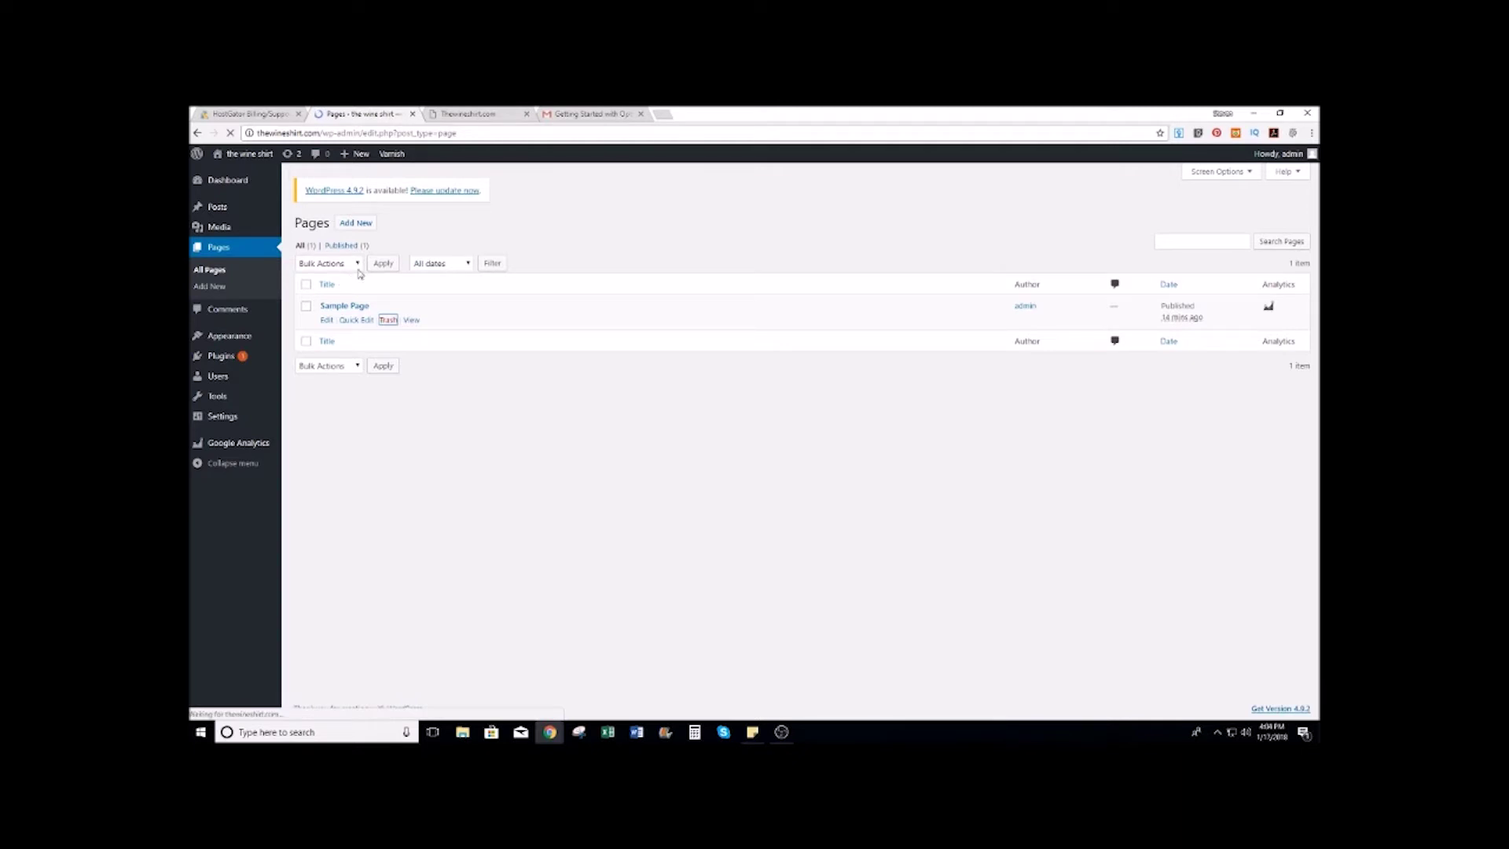
Step: Create and publish a new page titled 'Front Page'
{"action": "left_click", "coordinate": [209, 287]}
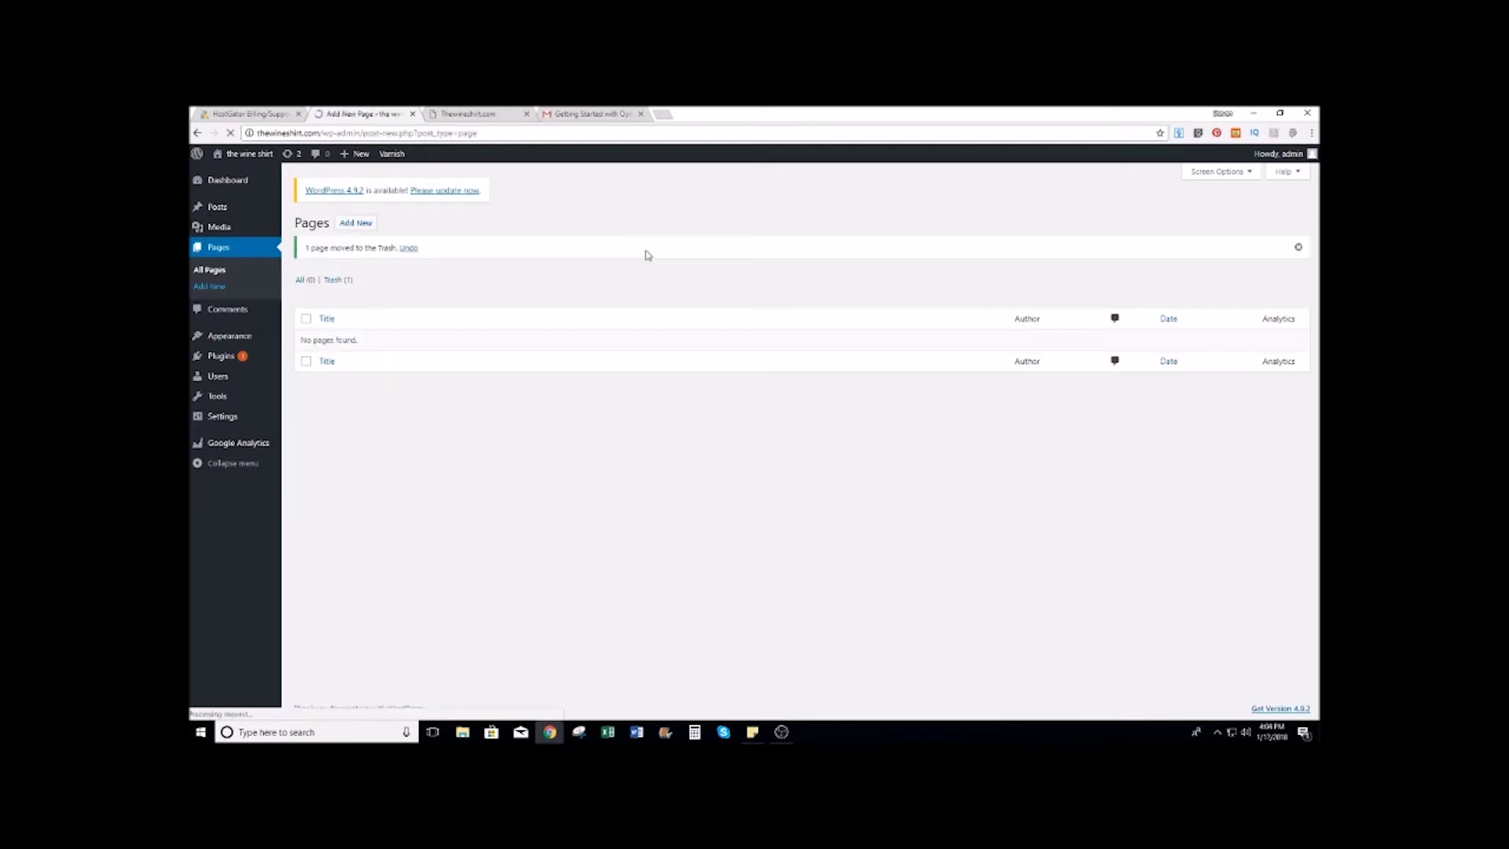
{"action": "left_click", "coordinate": [442, 250]}
{"action": "type", "text": "Front Page"}
{"action": "left_click", "coordinate": [1278, 365]}
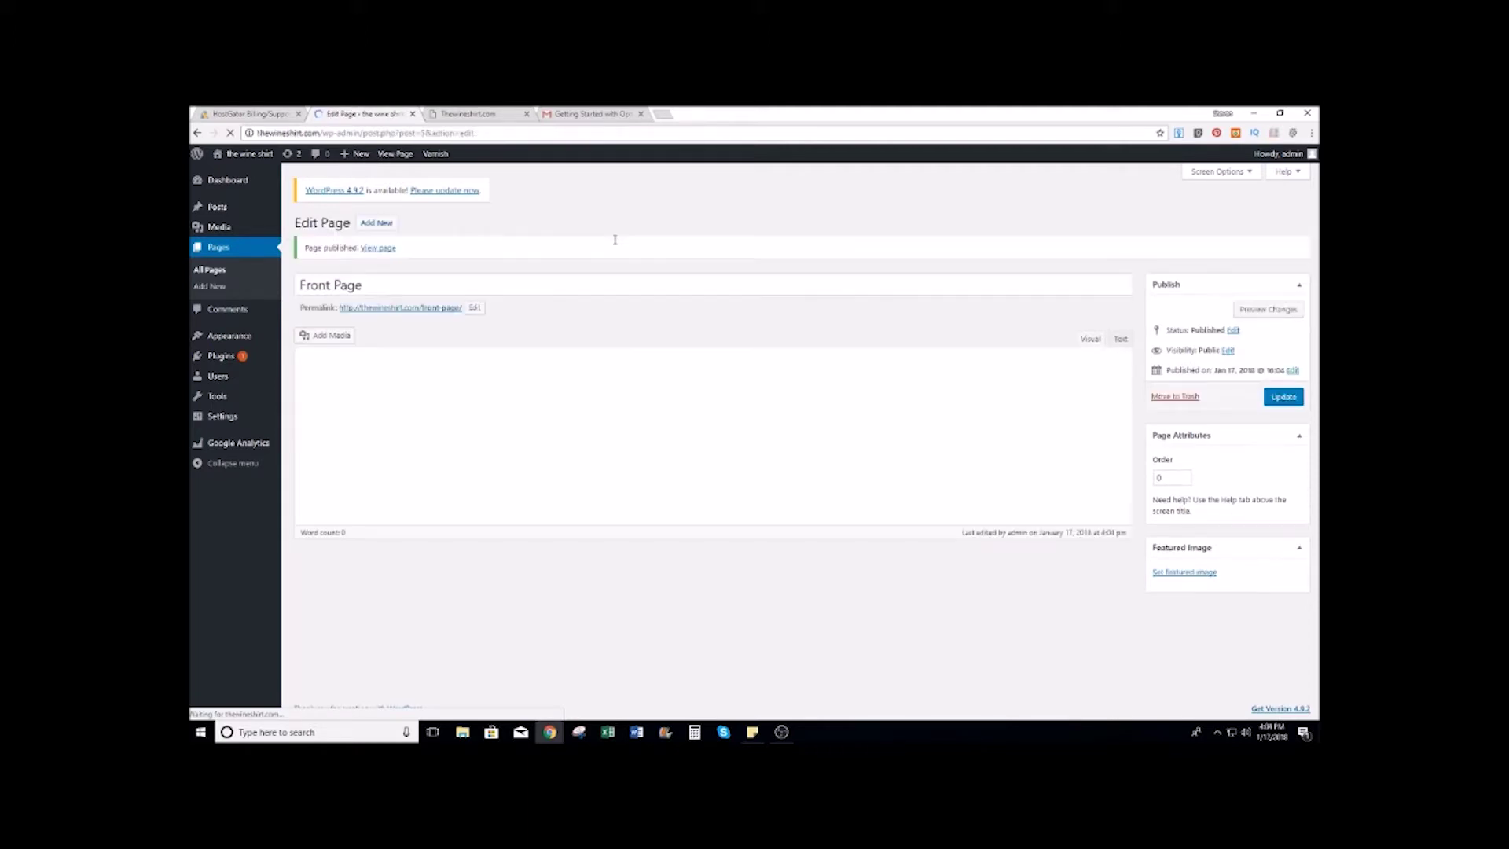
Step: In Reading Settings, set a static homepage to Front Page and save
{"action": "mouse_move", "coordinate": [239, 418]}
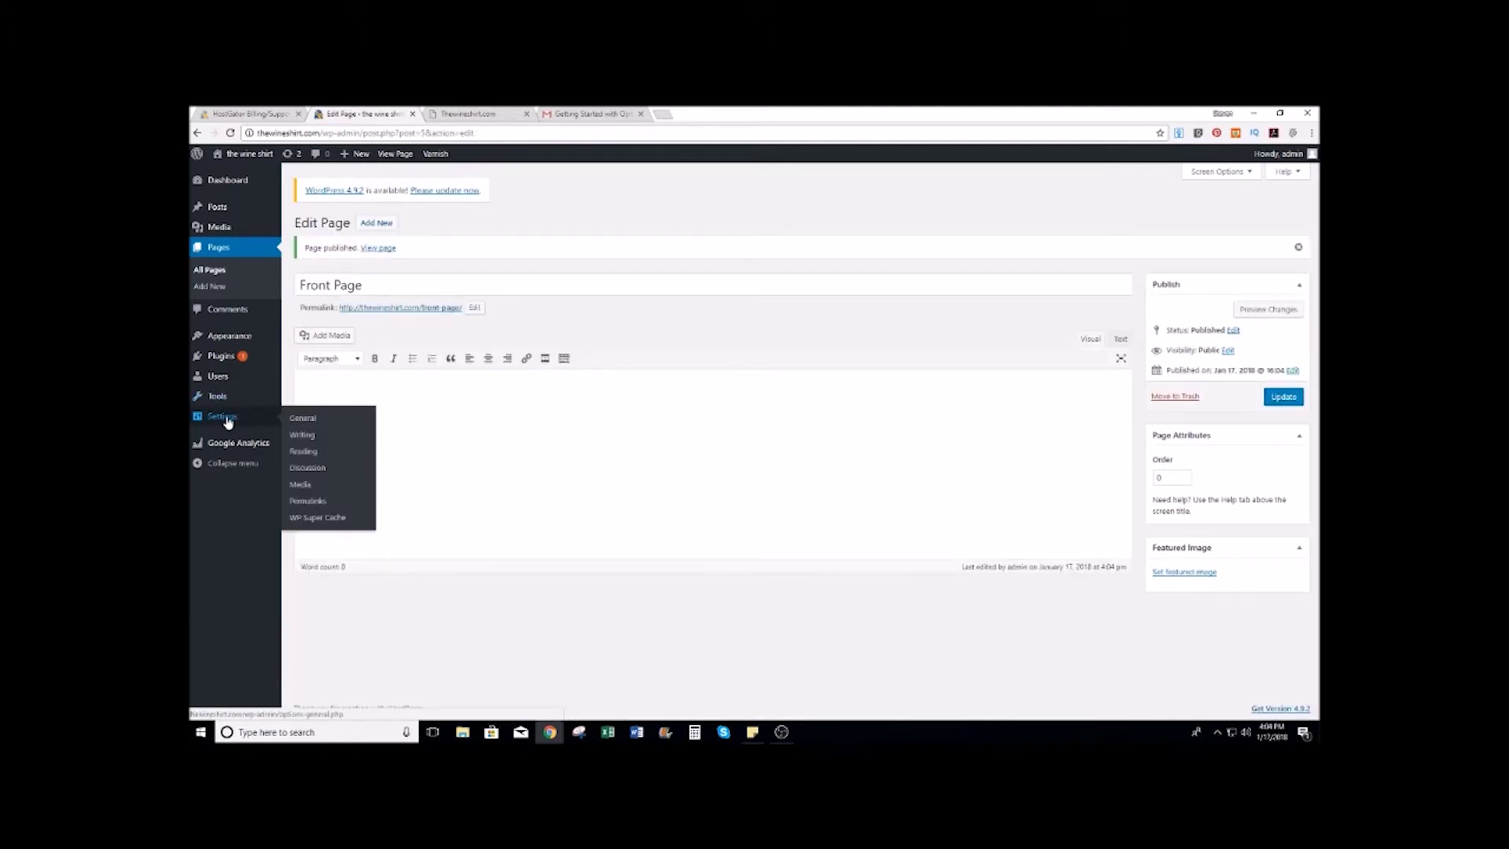
{"action": "left_click", "coordinate": [303, 437]}
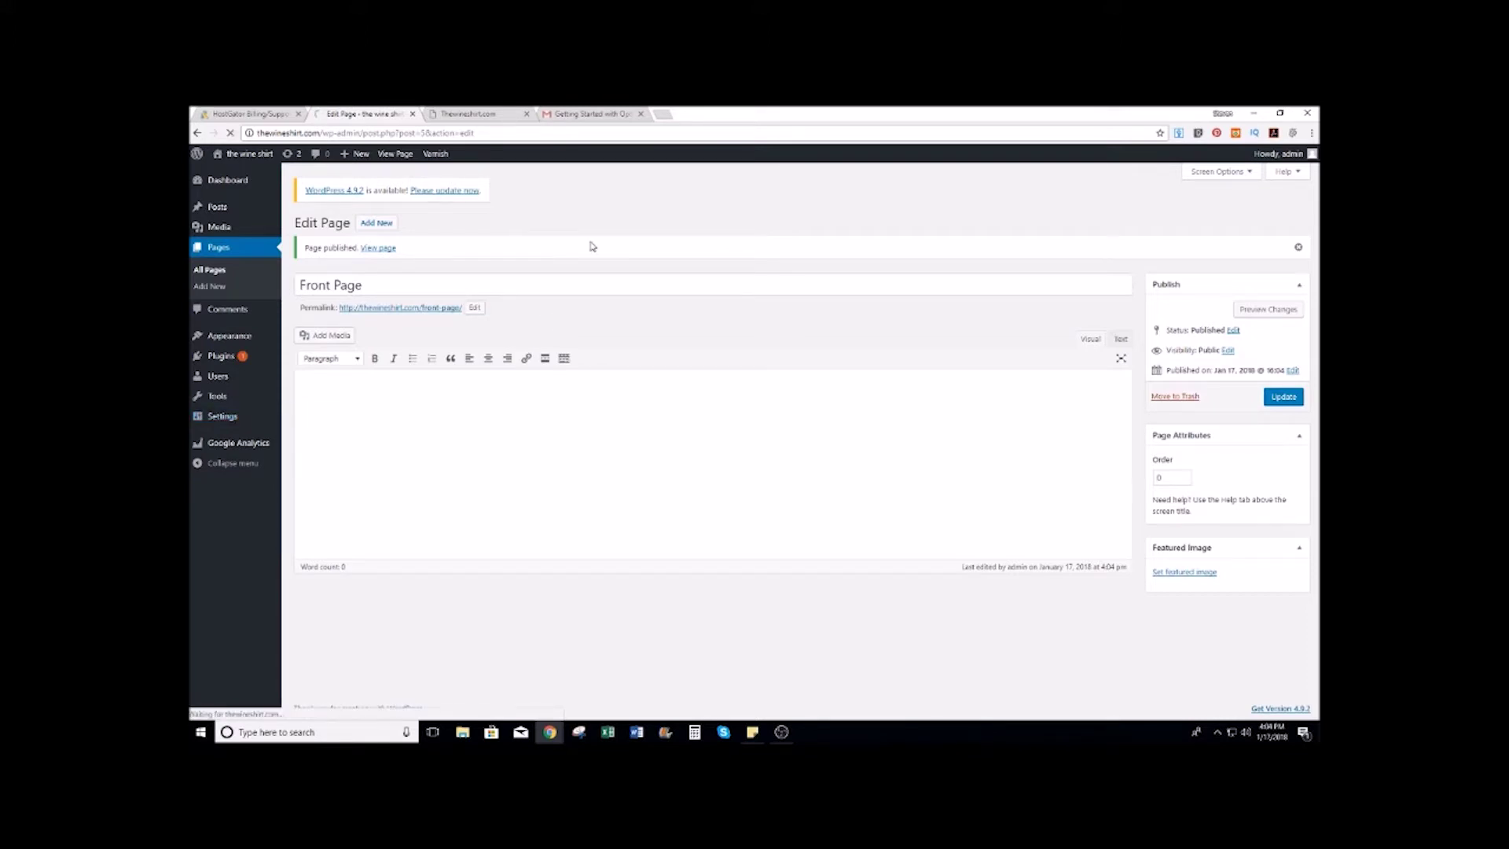
{"action": "left_click", "coordinate": [208, 430]}
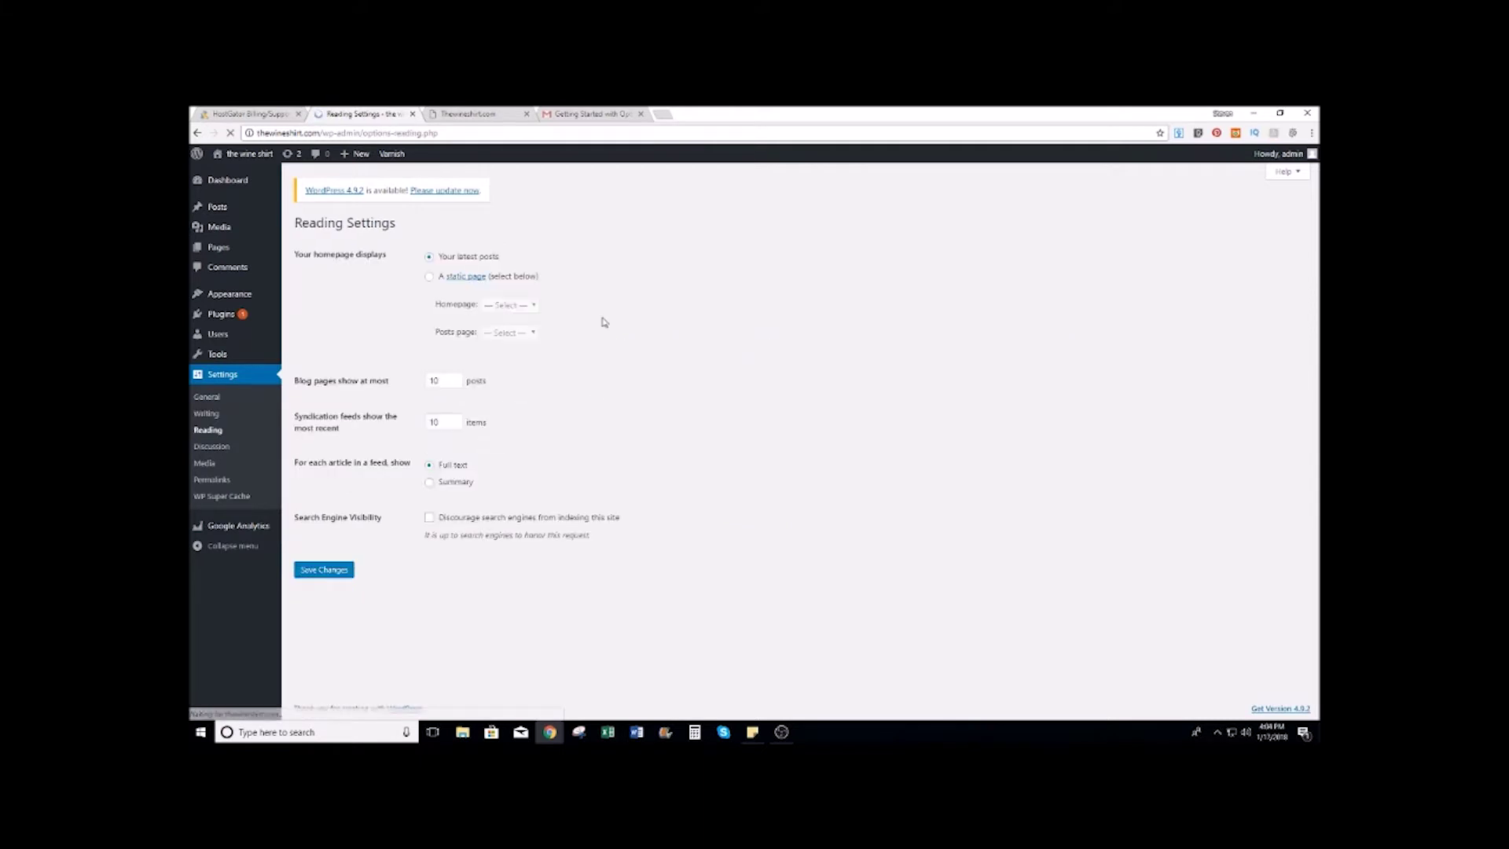
{"action": "left_click", "coordinate": [429, 277]}
{"action": "left_click", "coordinate": [536, 307]}
{"action": "left_click", "coordinate": [509, 330]}
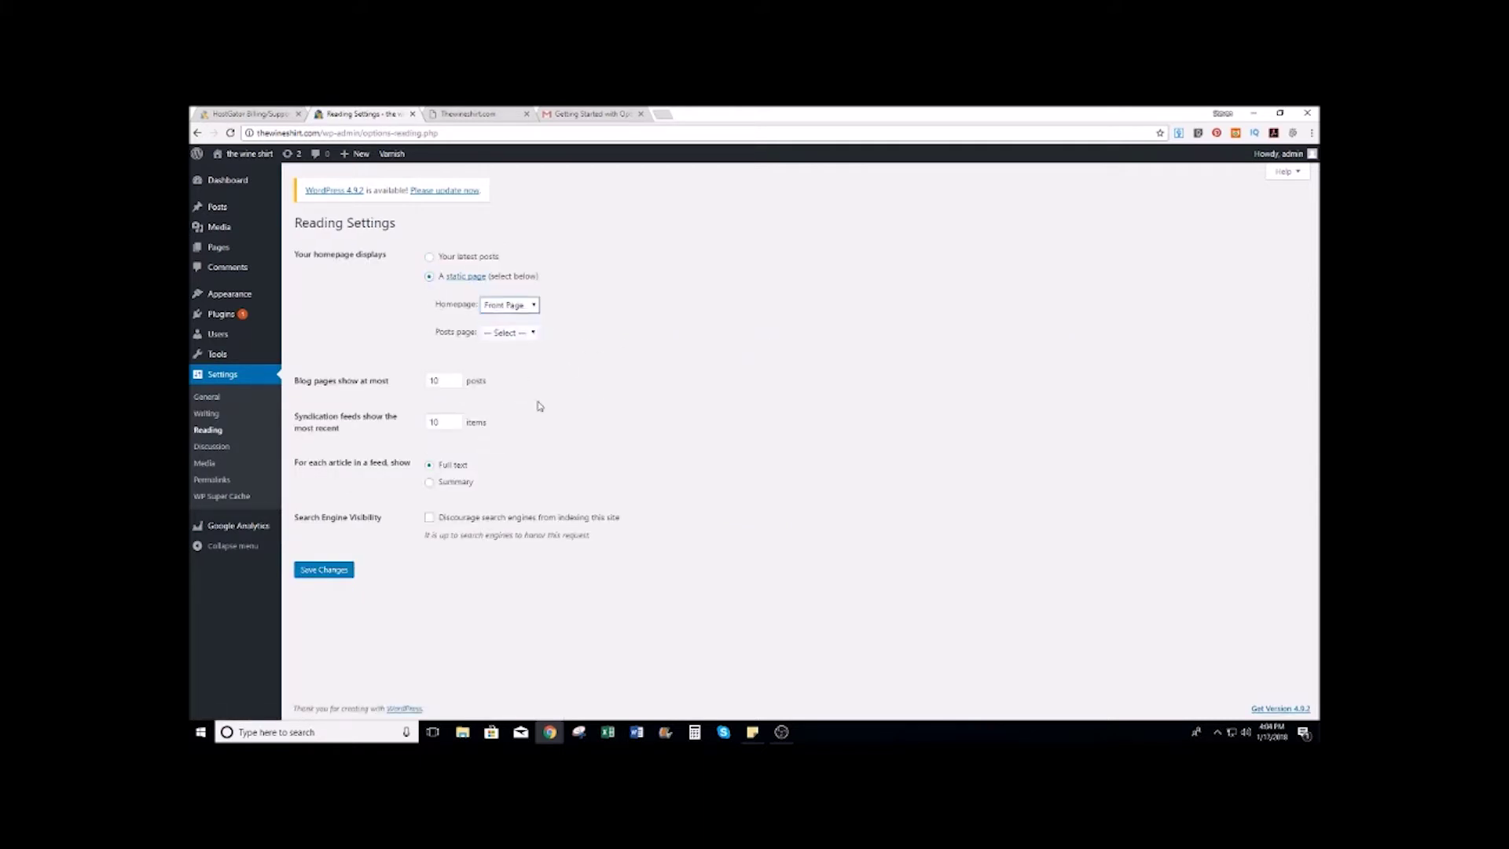
{"action": "left_click", "coordinate": [325, 571]}
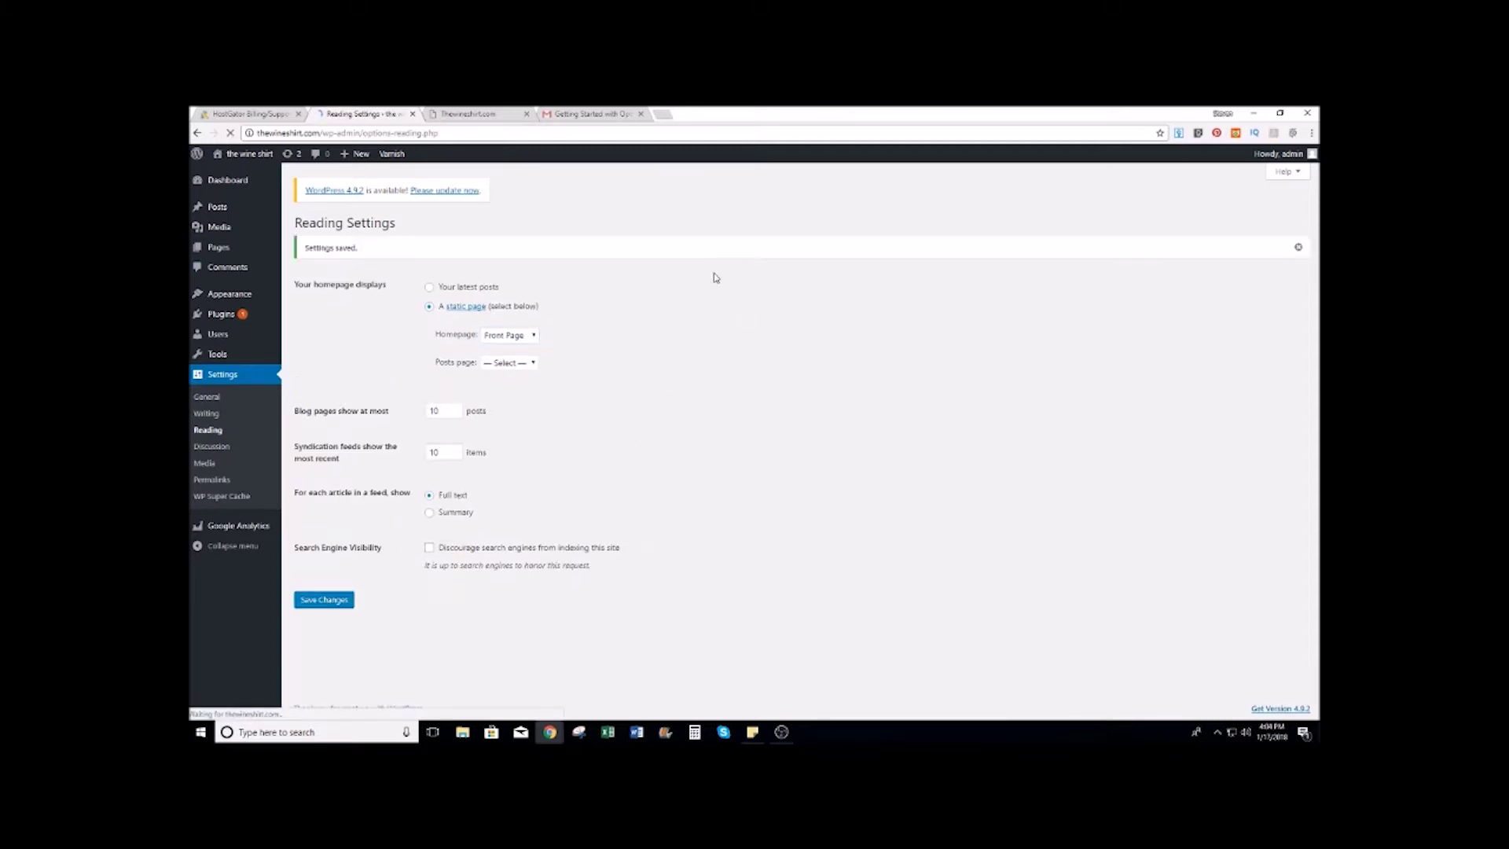
{"action": "mouse_move", "coordinate": [236, 313]}
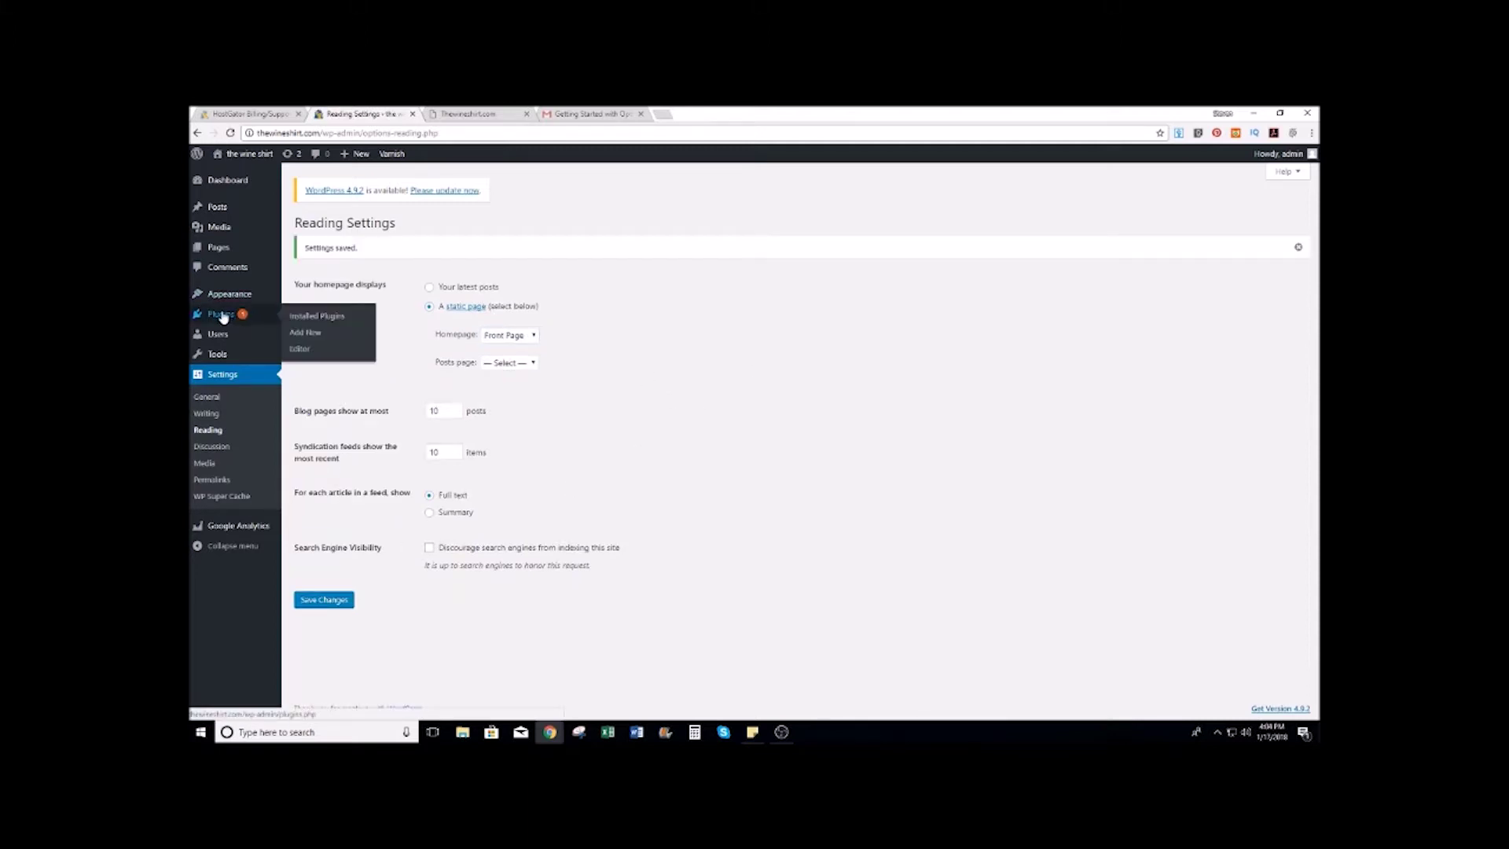
Step: Delete the Akismet Anti-Spam, Hostgator WalkMe and MOJO Marketplace plugins
{"action": "left_click", "coordinate": [316, 316]}
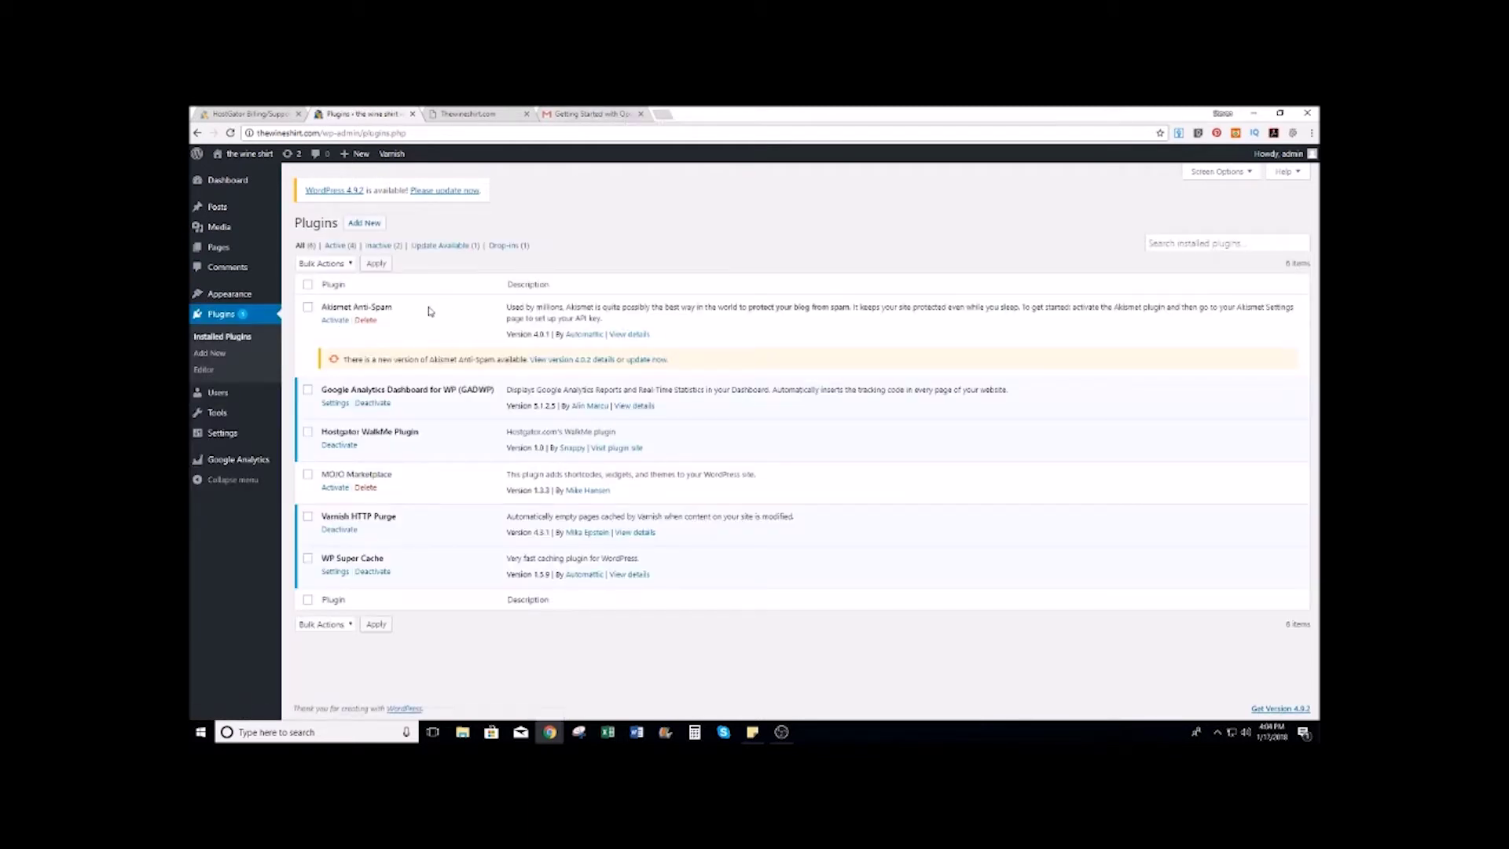
{"action": "left_click", "coordinate": [365, 321]}
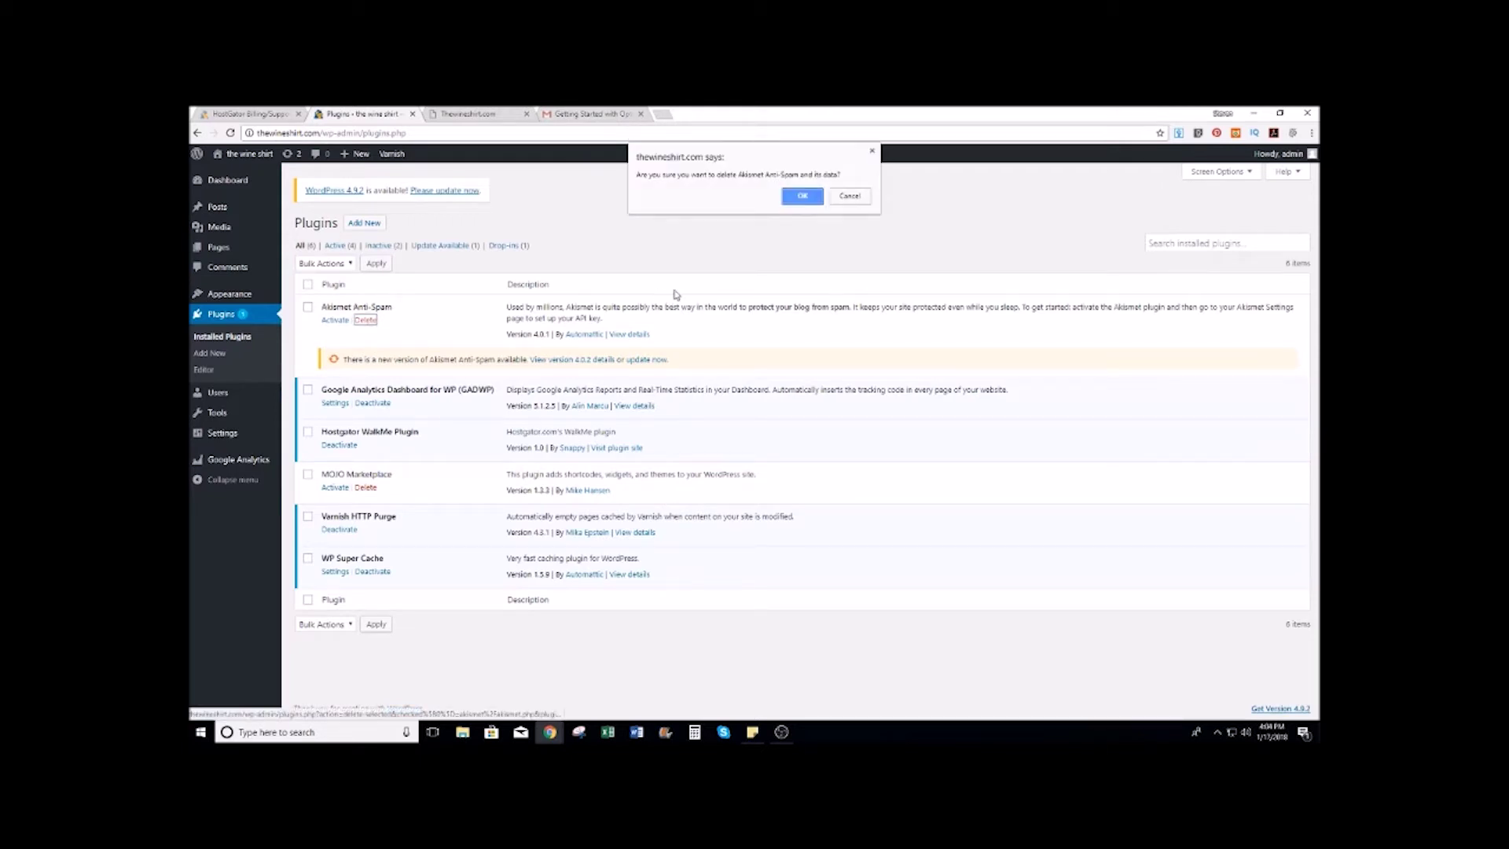
{"action": "left_click", "coordinate": [794, 195]}
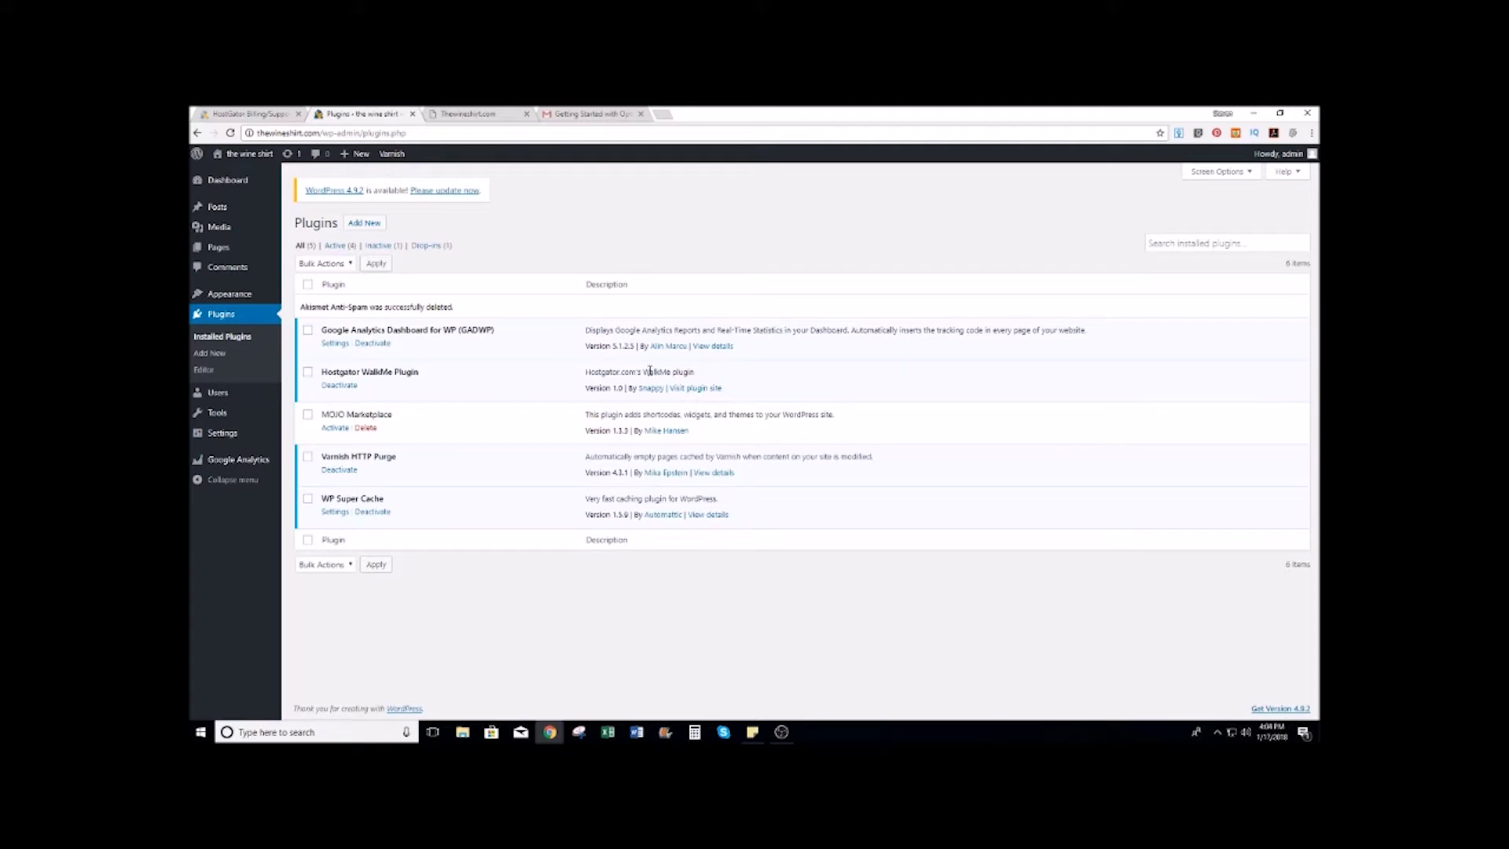
{"action": "left_click", "coordinate": [350, 383]}
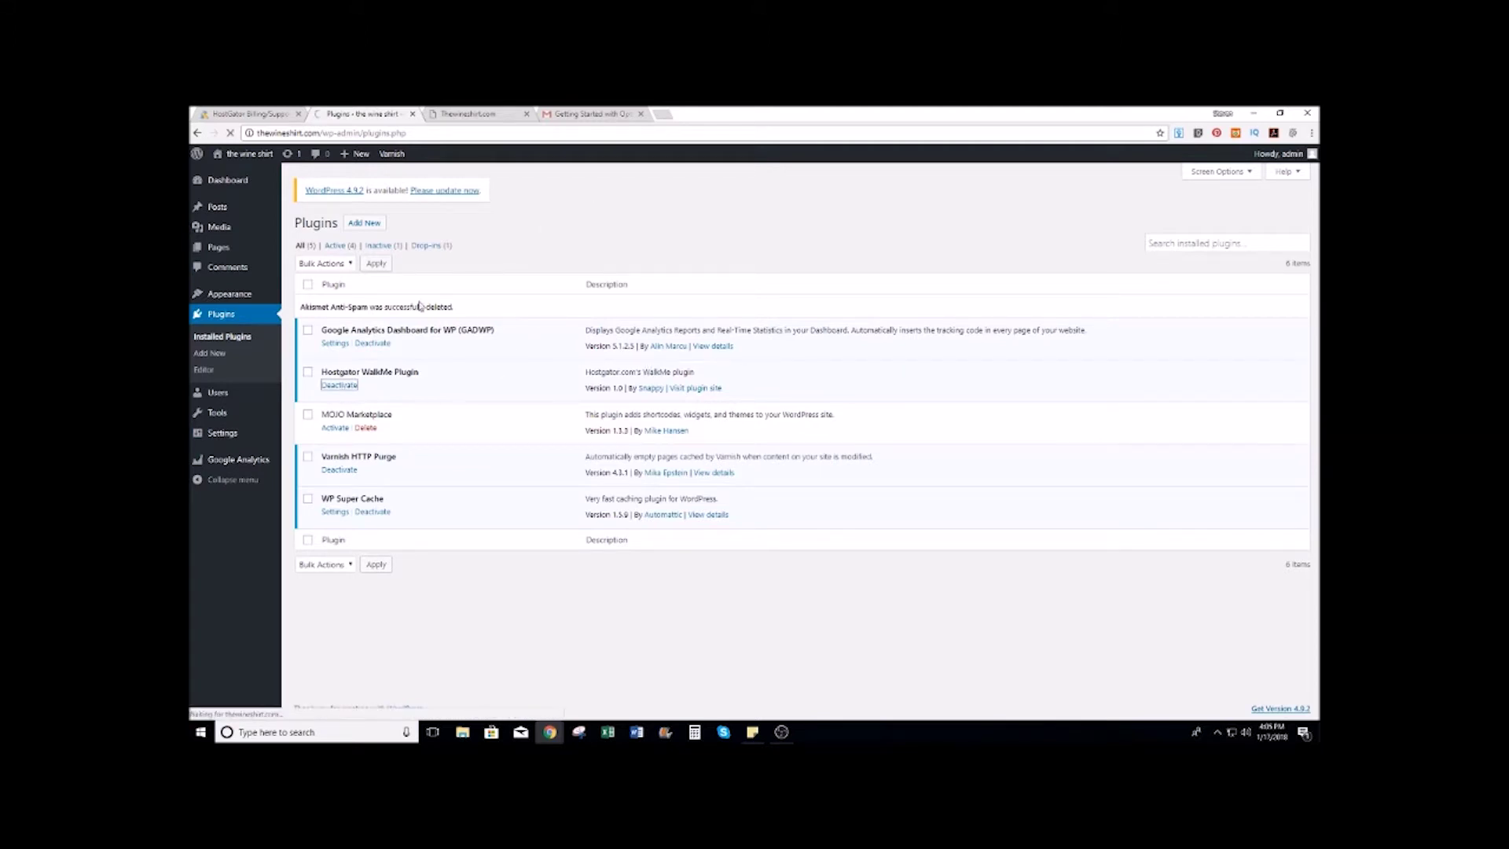
{"action": "left_click", "coordinate": [366, 397]}
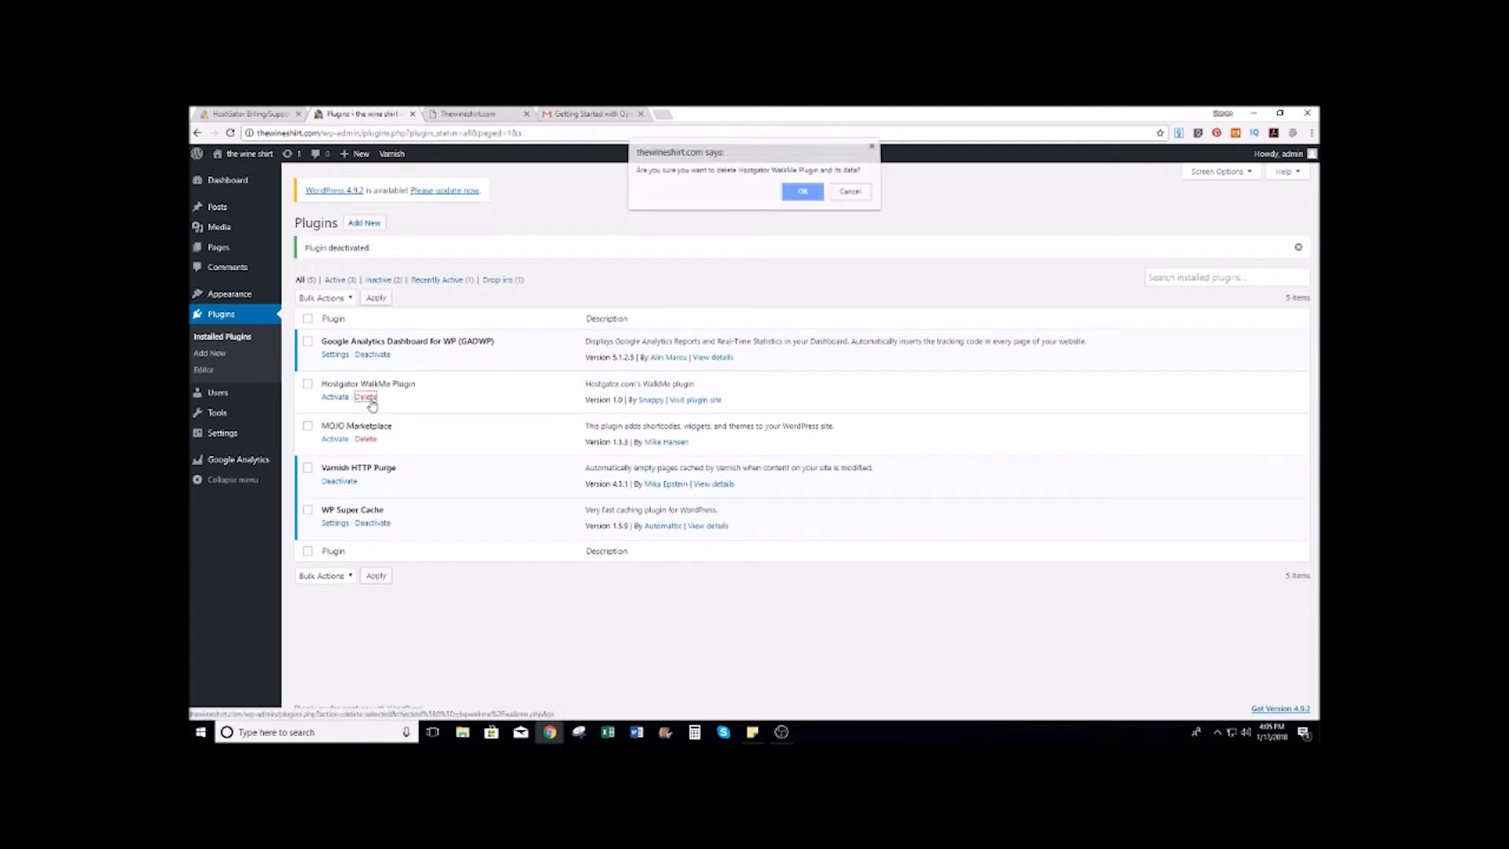
{"action": "key", "text": "Return"}
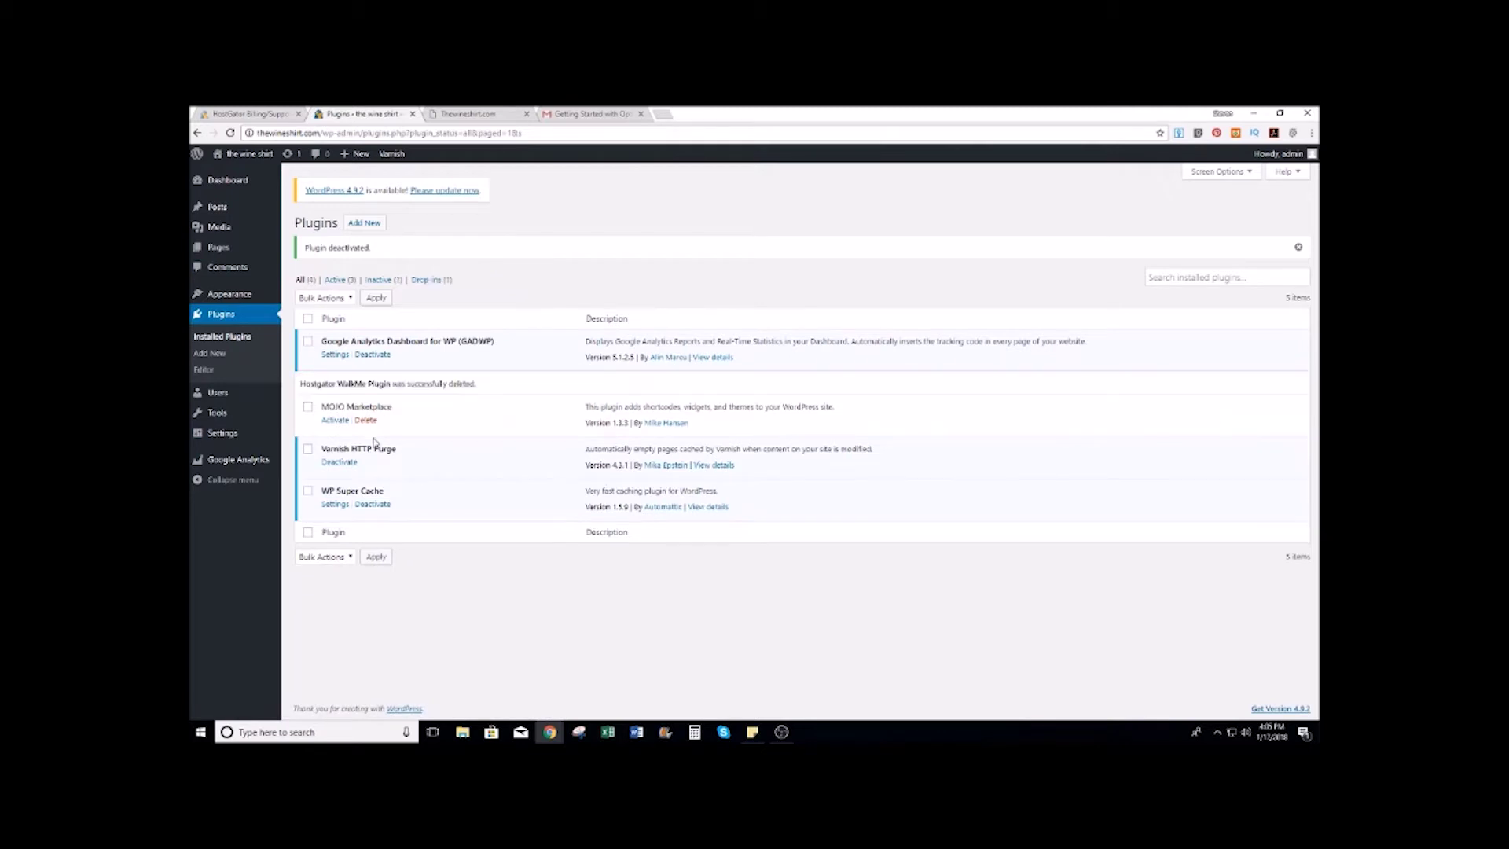
{"action": "left_click", "coordinate": [365, 420]}
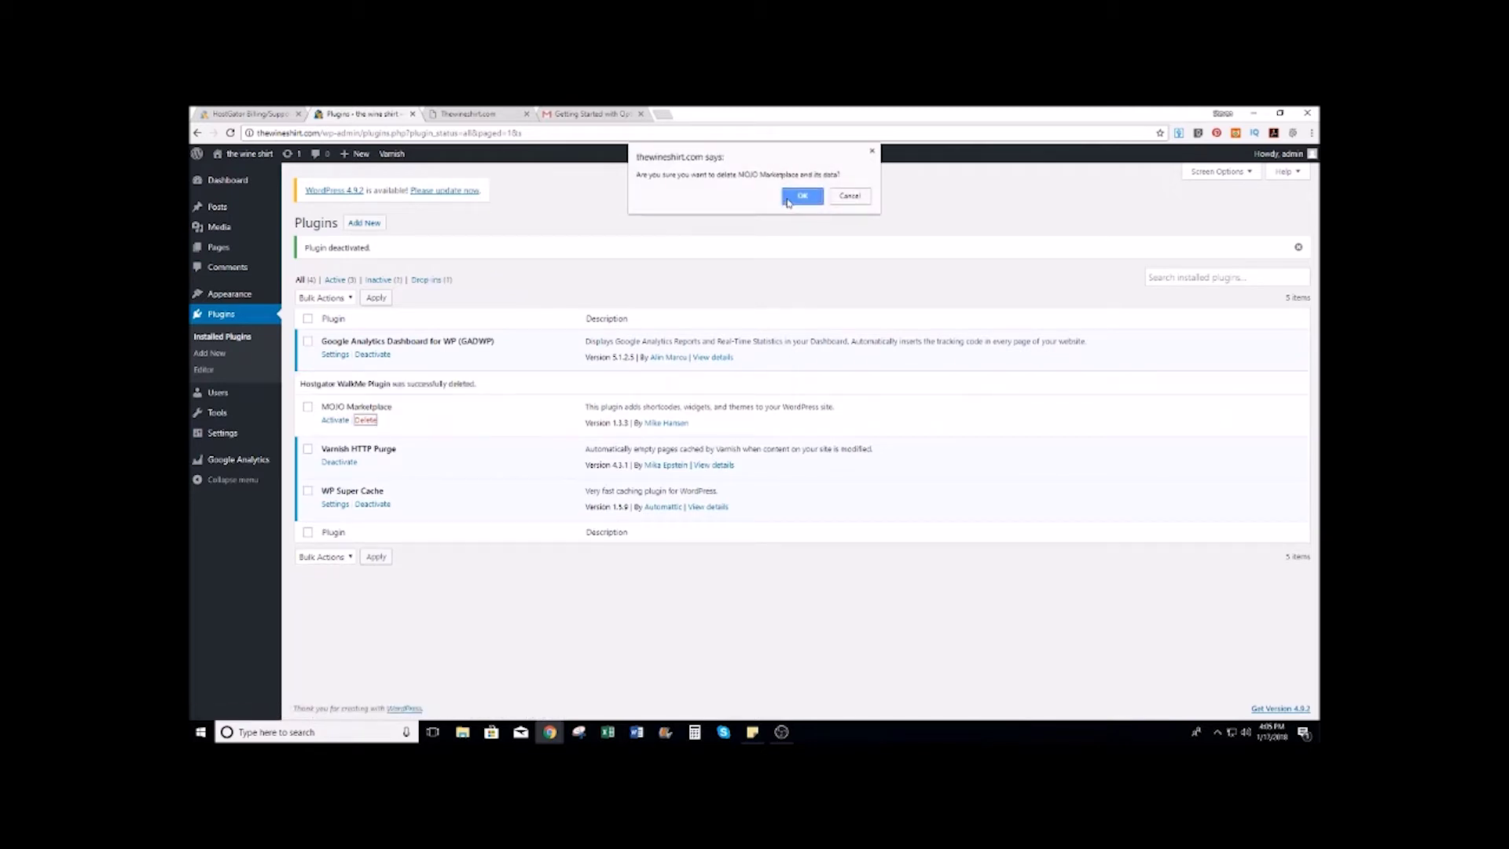
{"action": "left_click", "coordinate": [785, 201]}
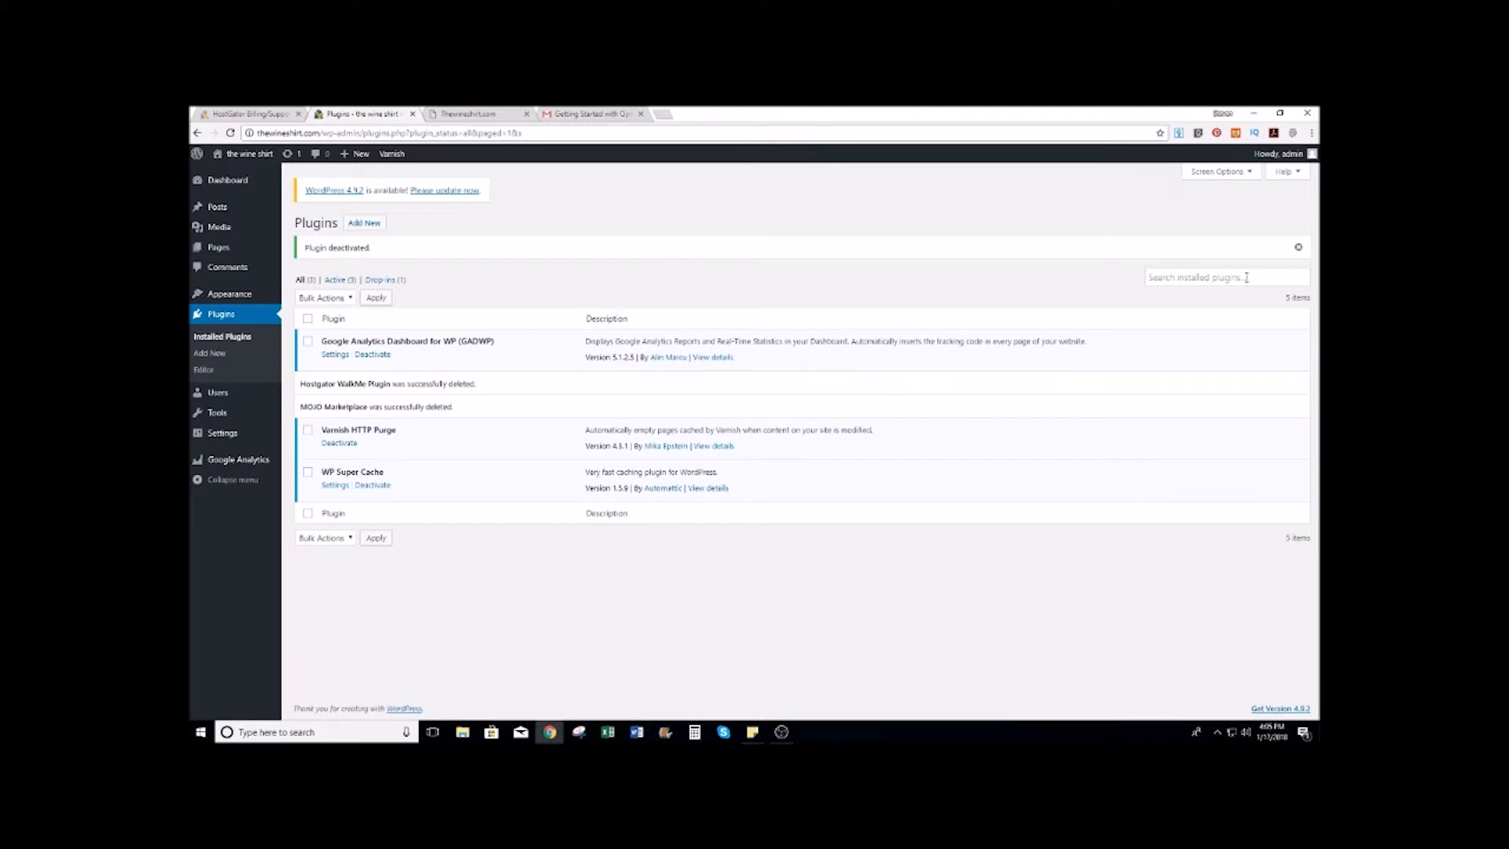
Step: Search the installed plugins for 'woocommerce', clear the search, and go to Add New
{"action": "left_click", "coordinate": [1182, 273]}
{"action": "type", "text": "woocommerce"}
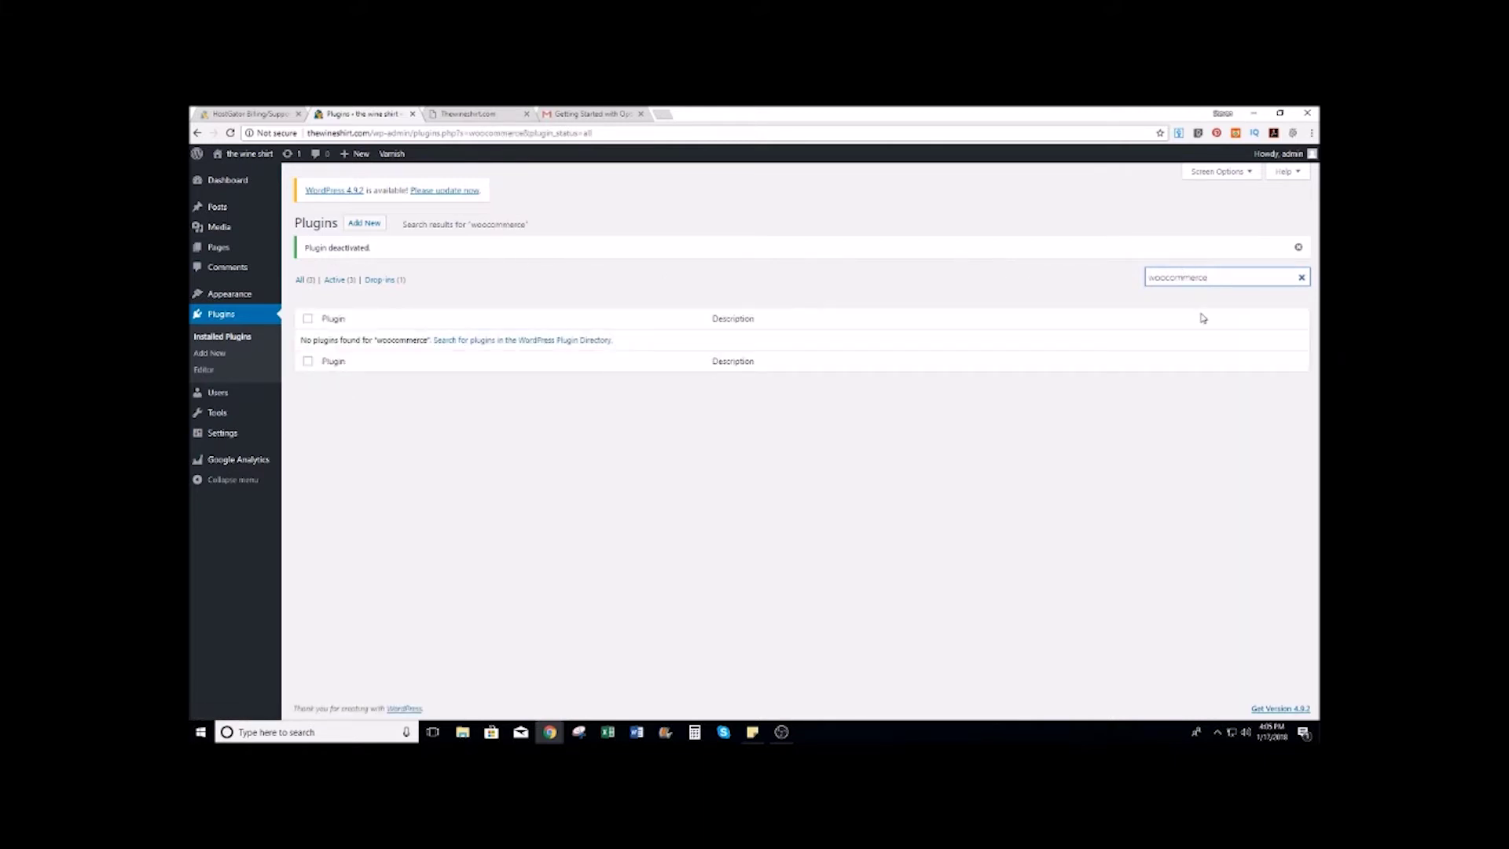
{"action": "key", "text": "BackSpace"}
{"action": "key", "text": "BackSpace"}
{"action": "key", "text": "BackSpace"}
{"action": "key", "text": "BackSpace"}
{"action": "key", "text": "BackSpace"}
{"action": "key", "text": "BackSpace"}
{"action": "key", "text": "BackSpace"}
{"action": "key", "text": "BackSpace"}
{"action": "key", "text": "BackSpace"}
{"action": "key", "text": "BackSpace"}
{"action": "key", "text": "BackSpace"}
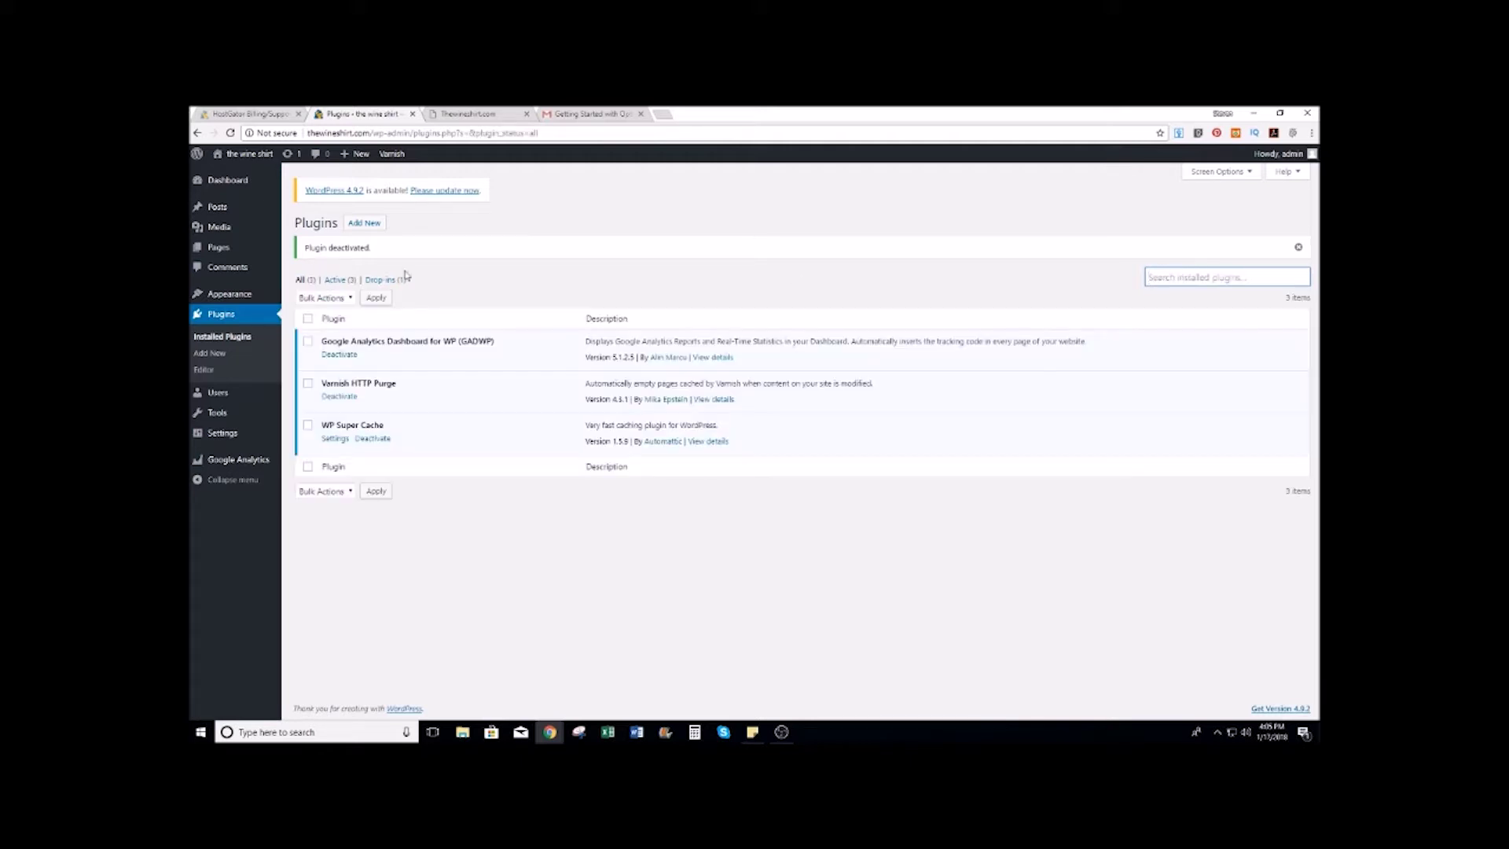
{"action": "left_click", "coordinate": [365, 223]}
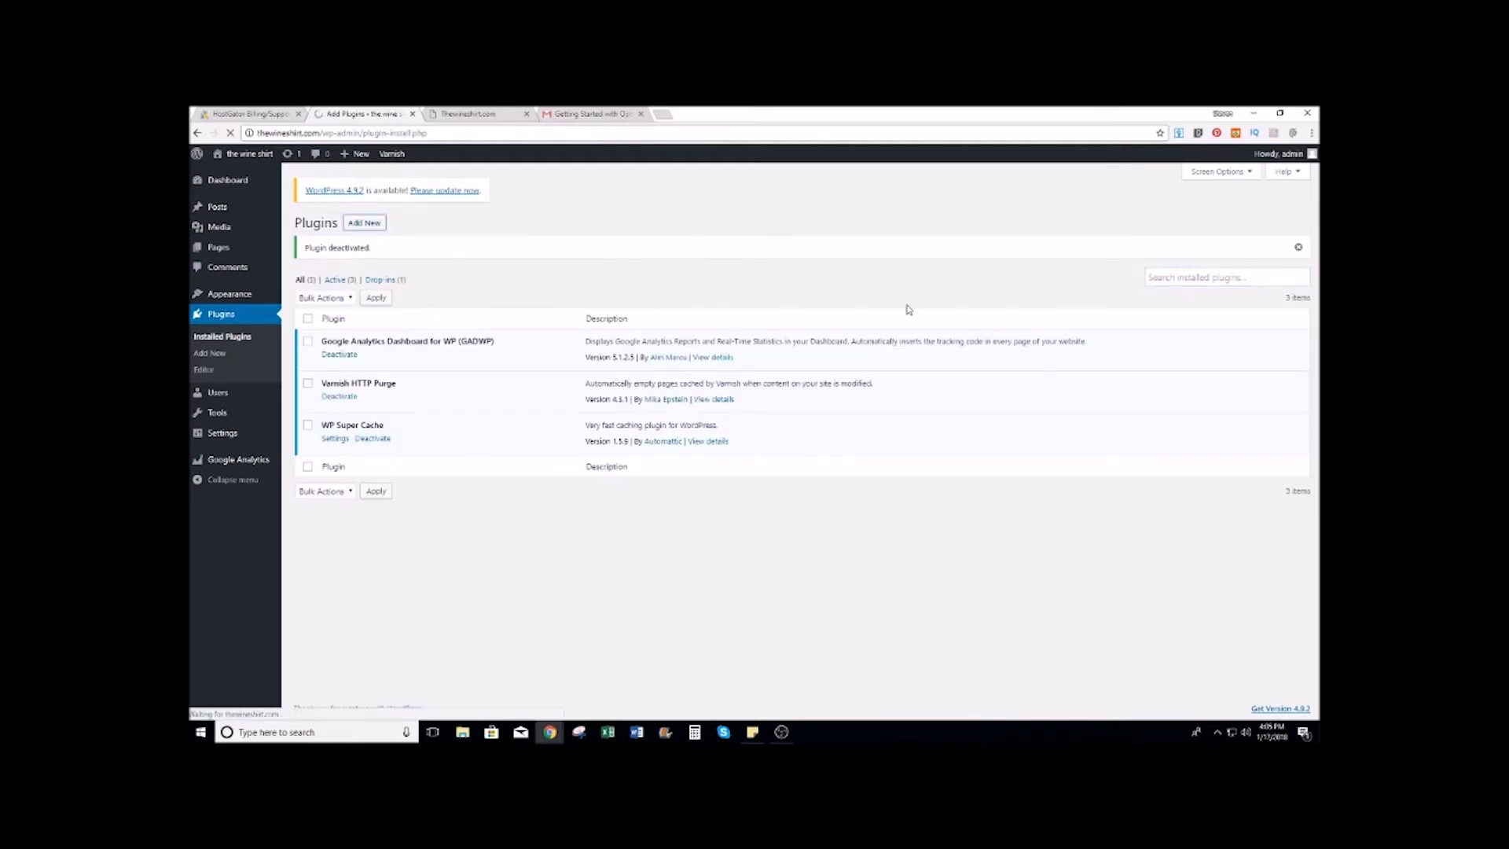
Step: Search the plugin directory for 'wooc', then install and activate WooCommerce
{"action": "left_click", "coordinate": [1208, 255]}
{"action": "type", "text": "woocommerce"}
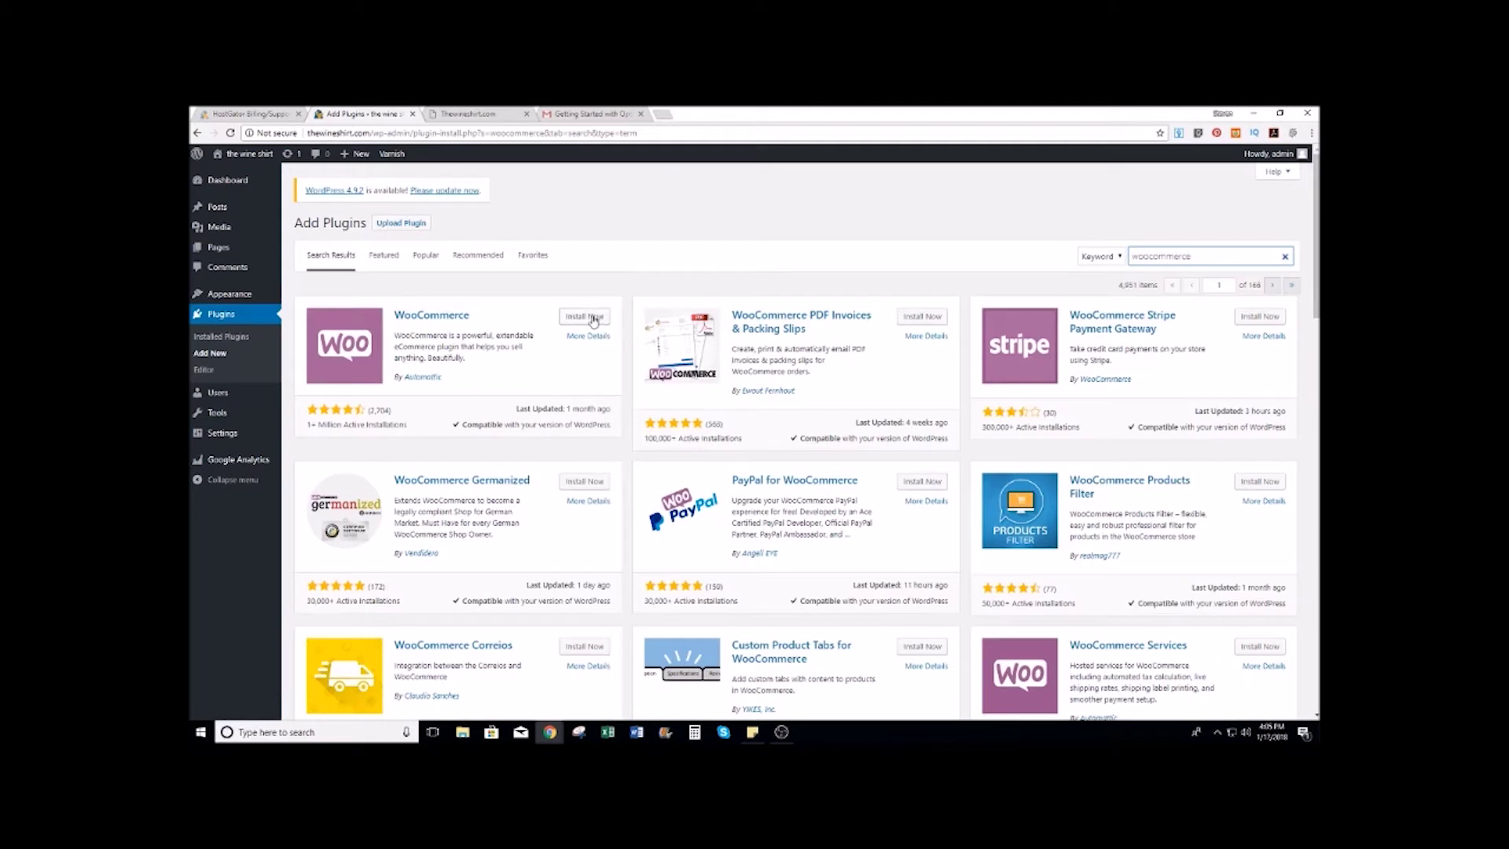
{"action": "left_click", "coordinate": [592, 317]}
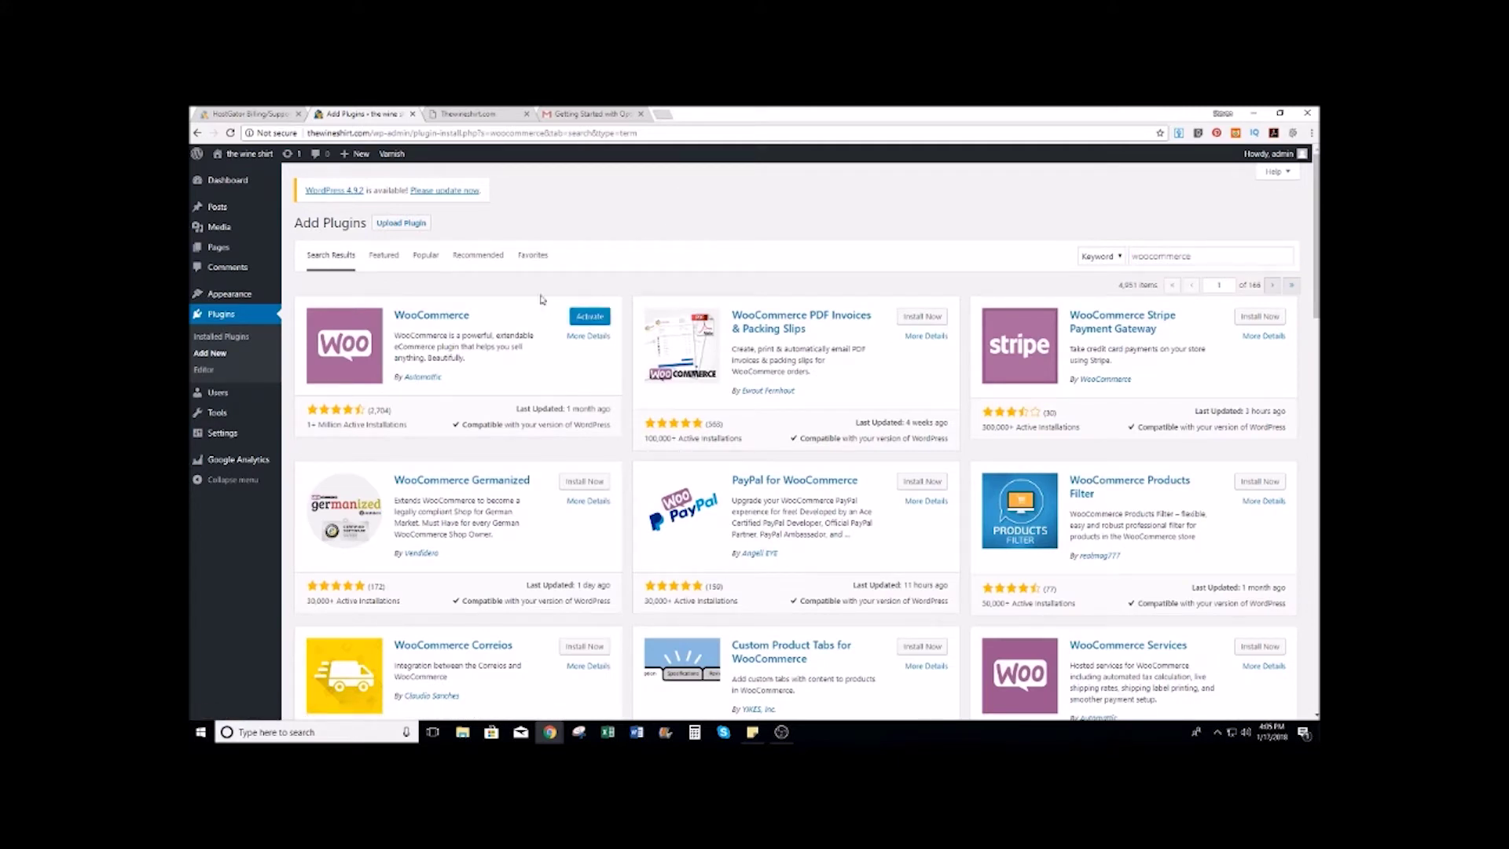
{"action": "left_click", "coordinate": [604, 316]}
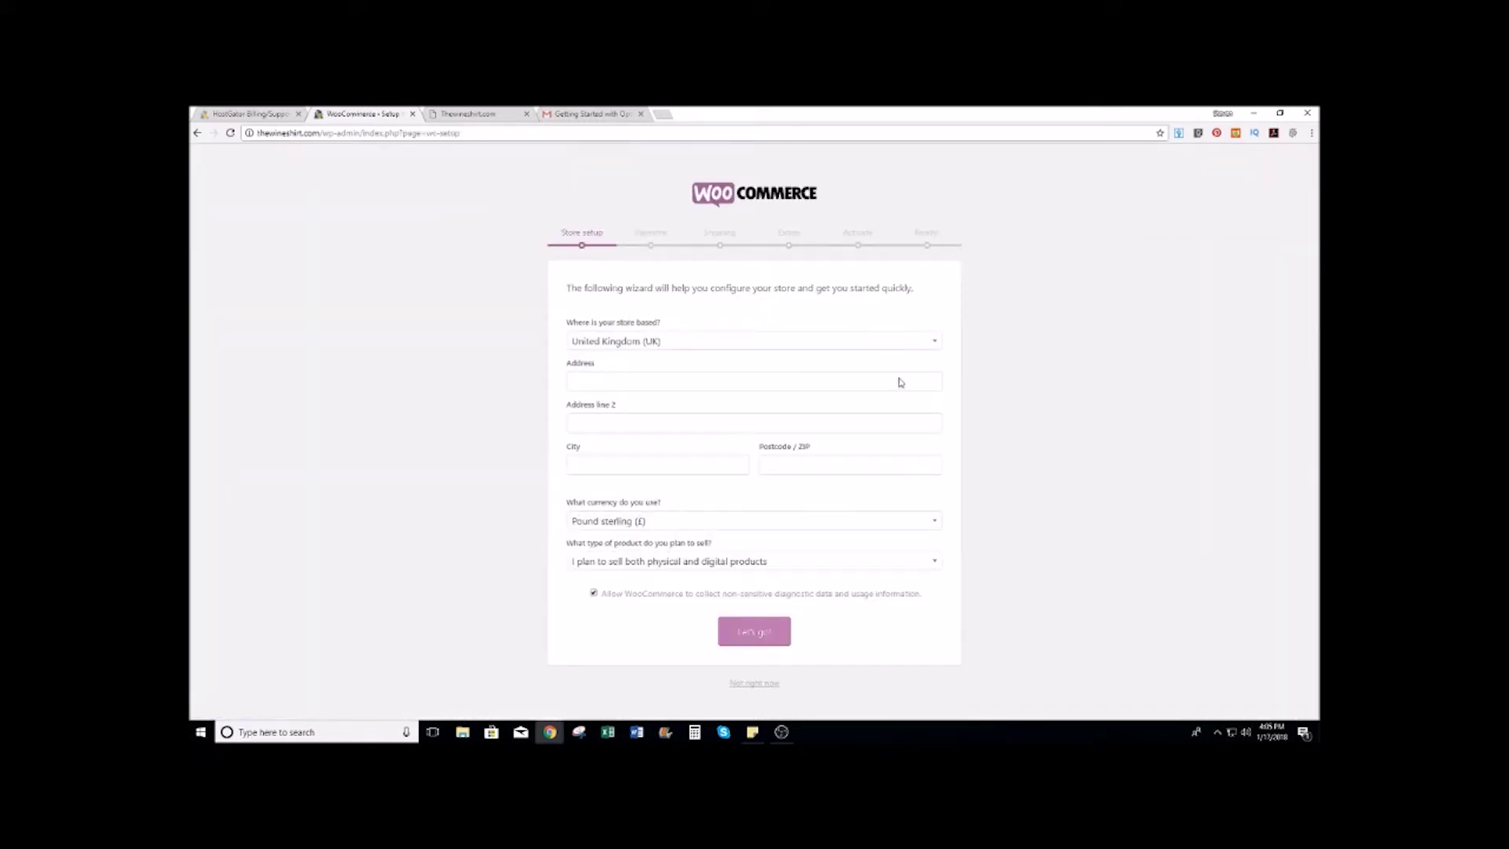
Step: Fill in Illinois, United States and digital products, then skip setup and return to the wizard
{"action": "left_click", "coordinate": [935, 342]}
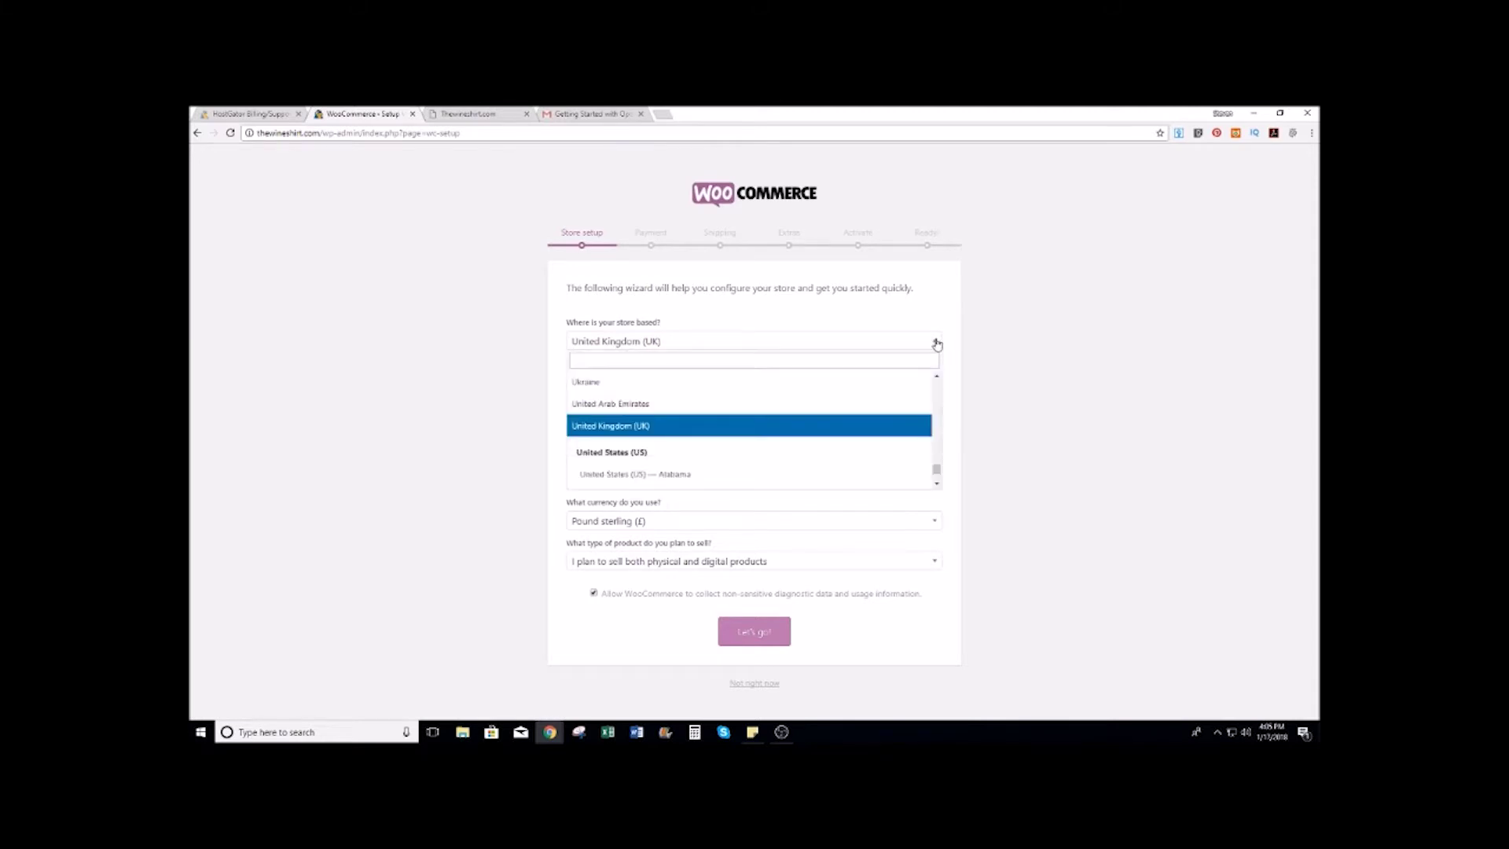
{"action": "scroll", "coordinate": [746, 432], "scroll_direction": "down", "scroll_amount": 3}
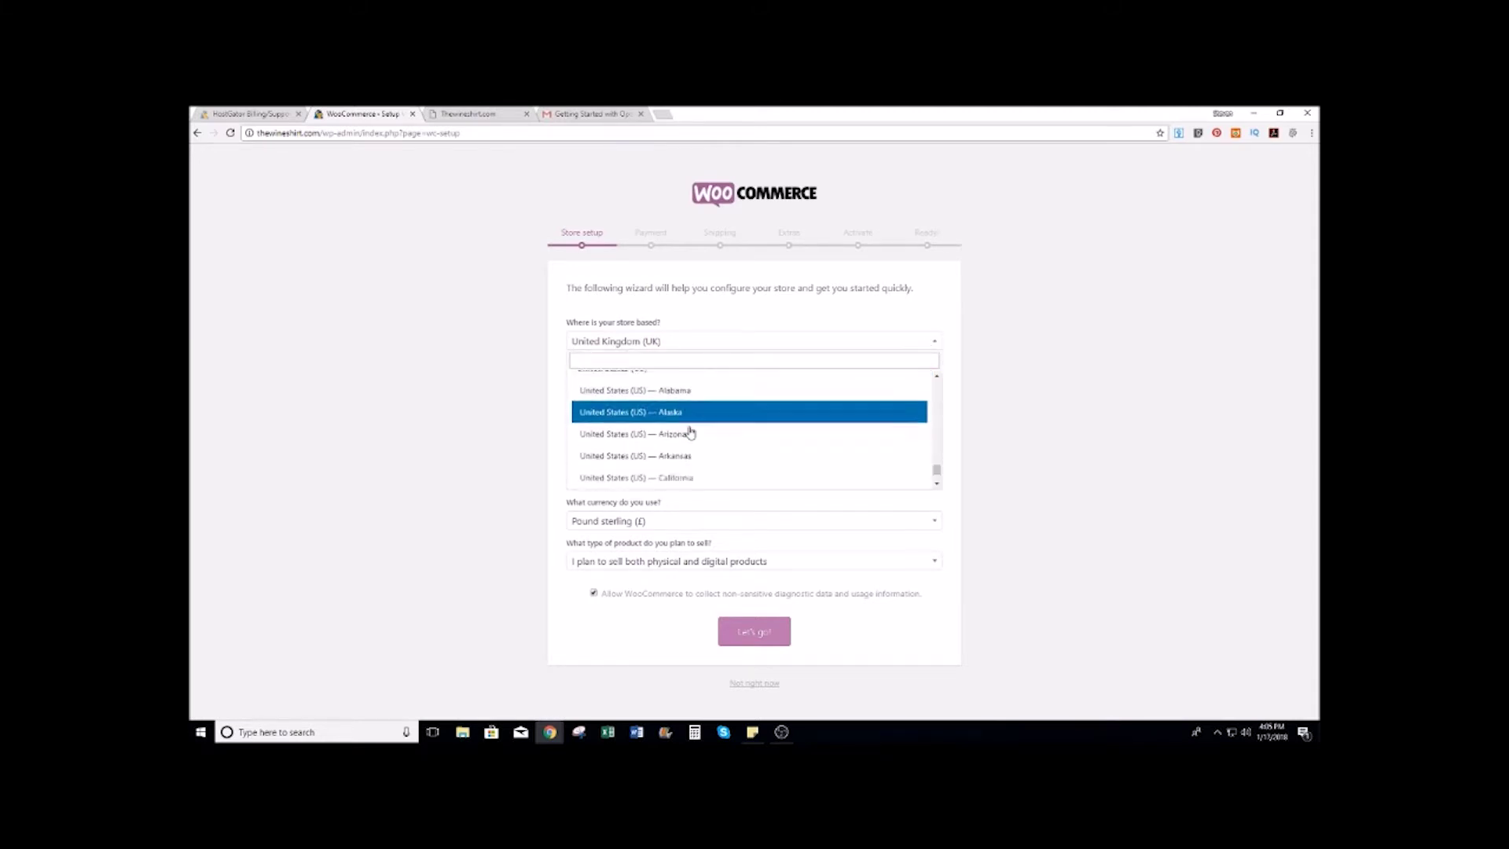
{"action": "scroll", "coordinate": [690, 440], "scroll_direction": "down", "scroll_amount": 2}
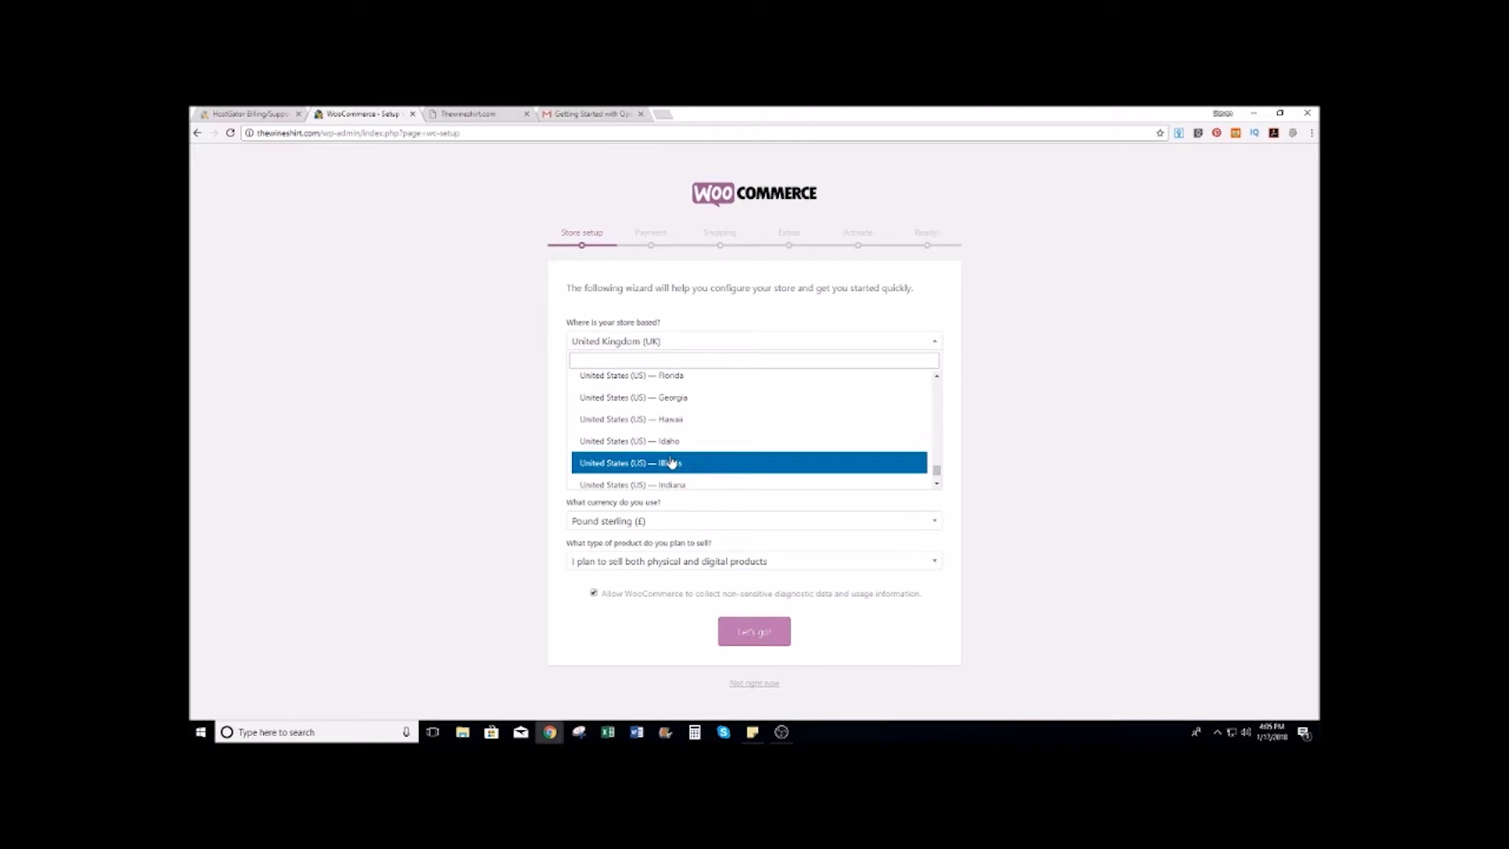
{"action": "left_click", "coordinate": [678, 462]}
{"action": "left_click", "coordinate": [1006, 384]}
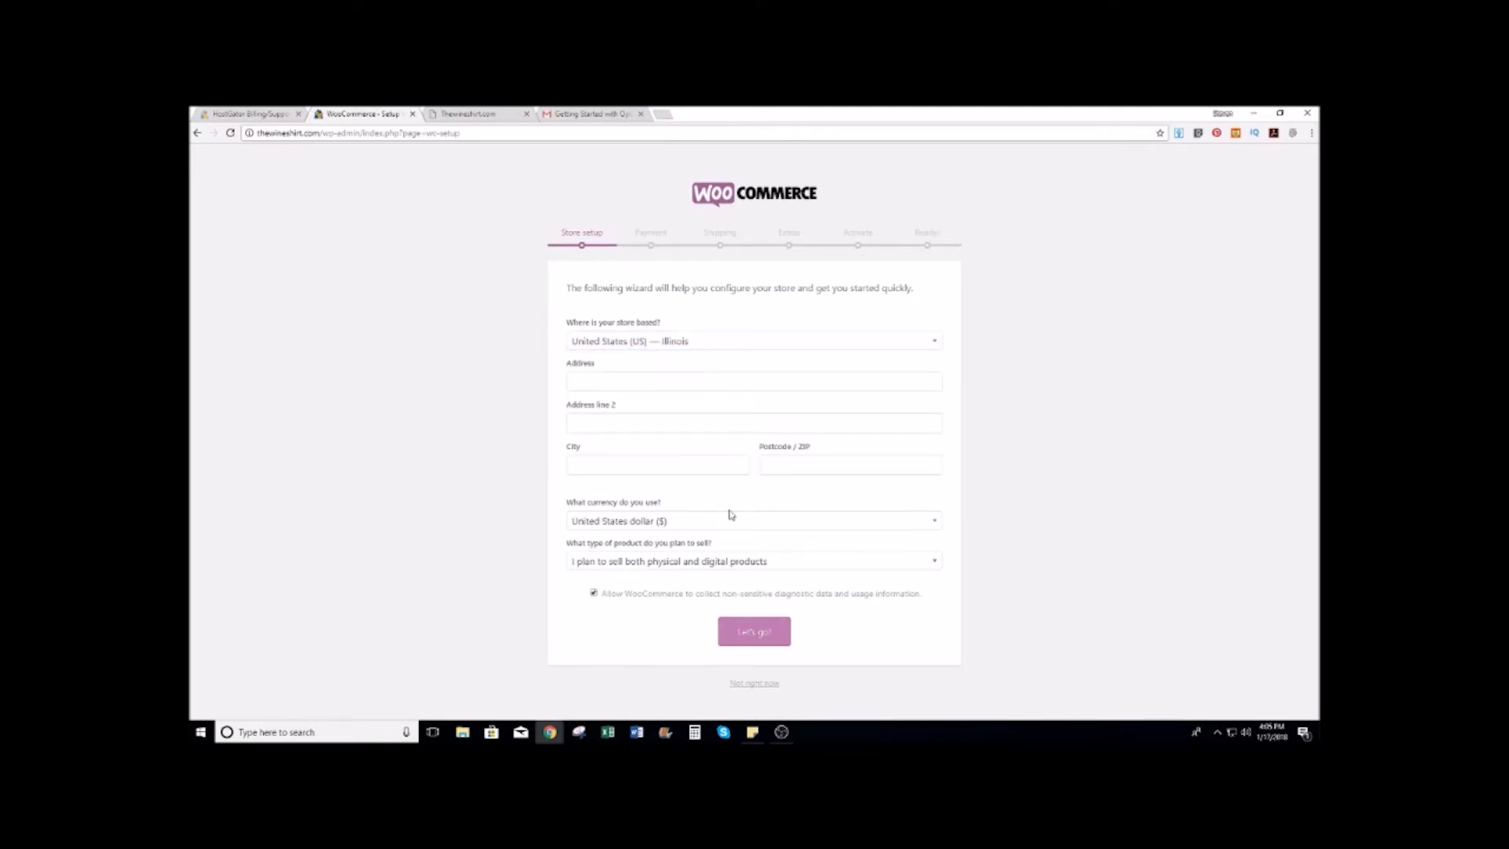
{"action": "left_click", "coordinate": [937, 565]}
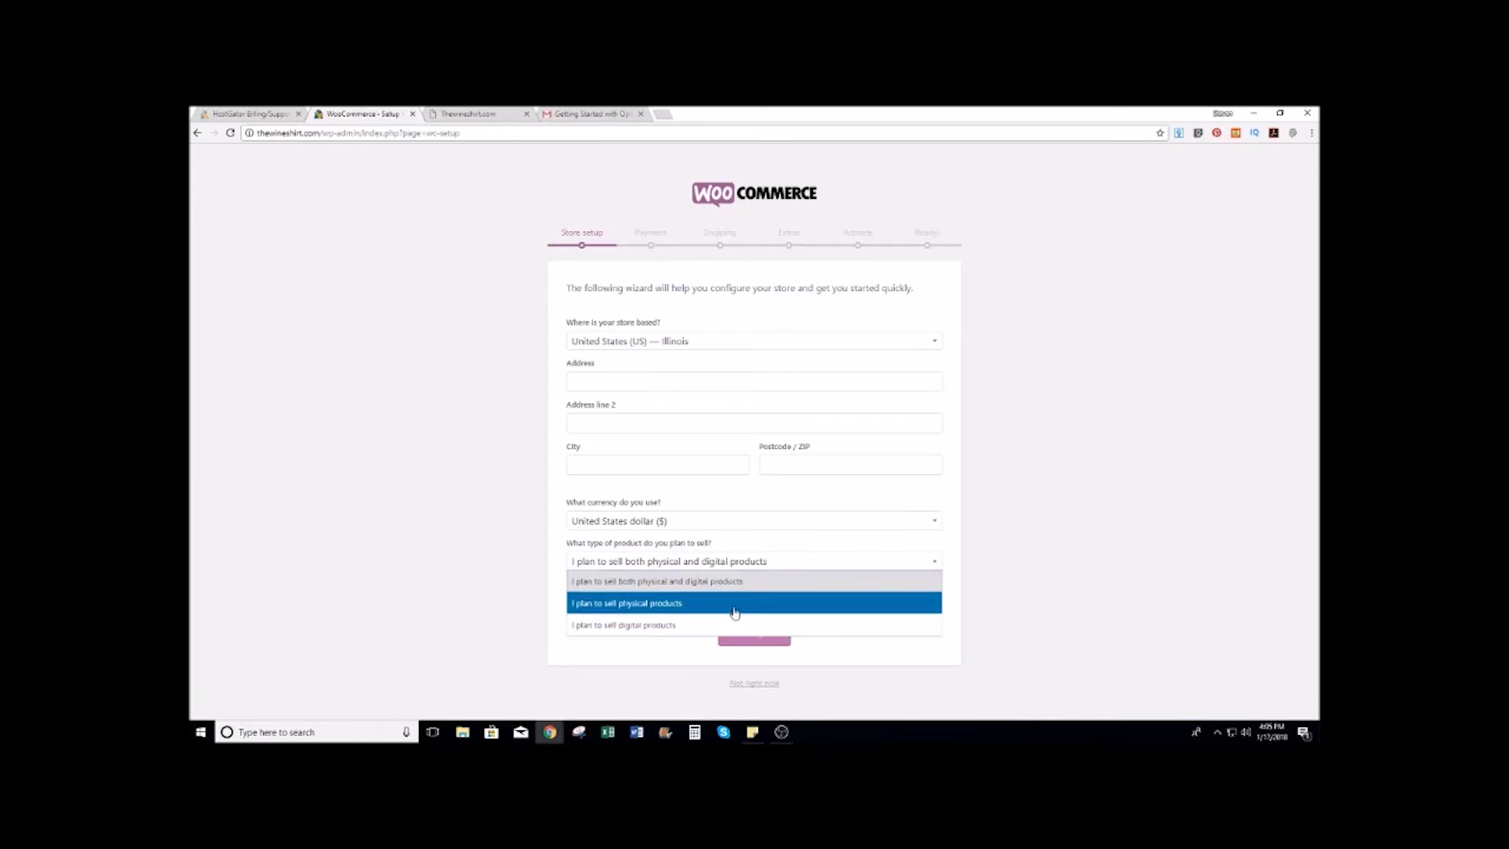
{"action": "left_click", "coordinate": [685, 631]}
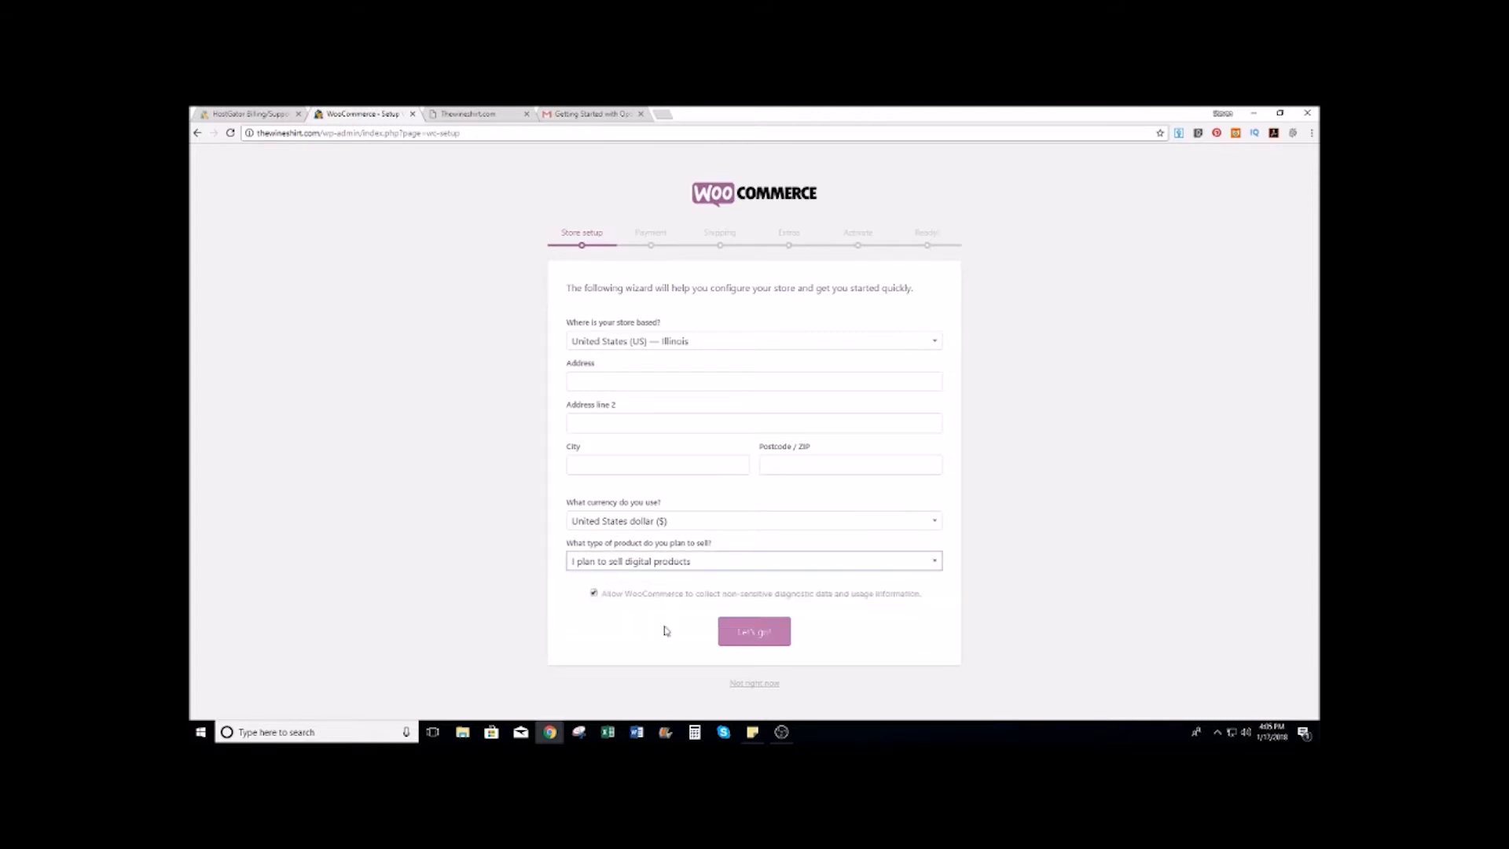
{"action": "left_click", "coordinate": [767, 635]}
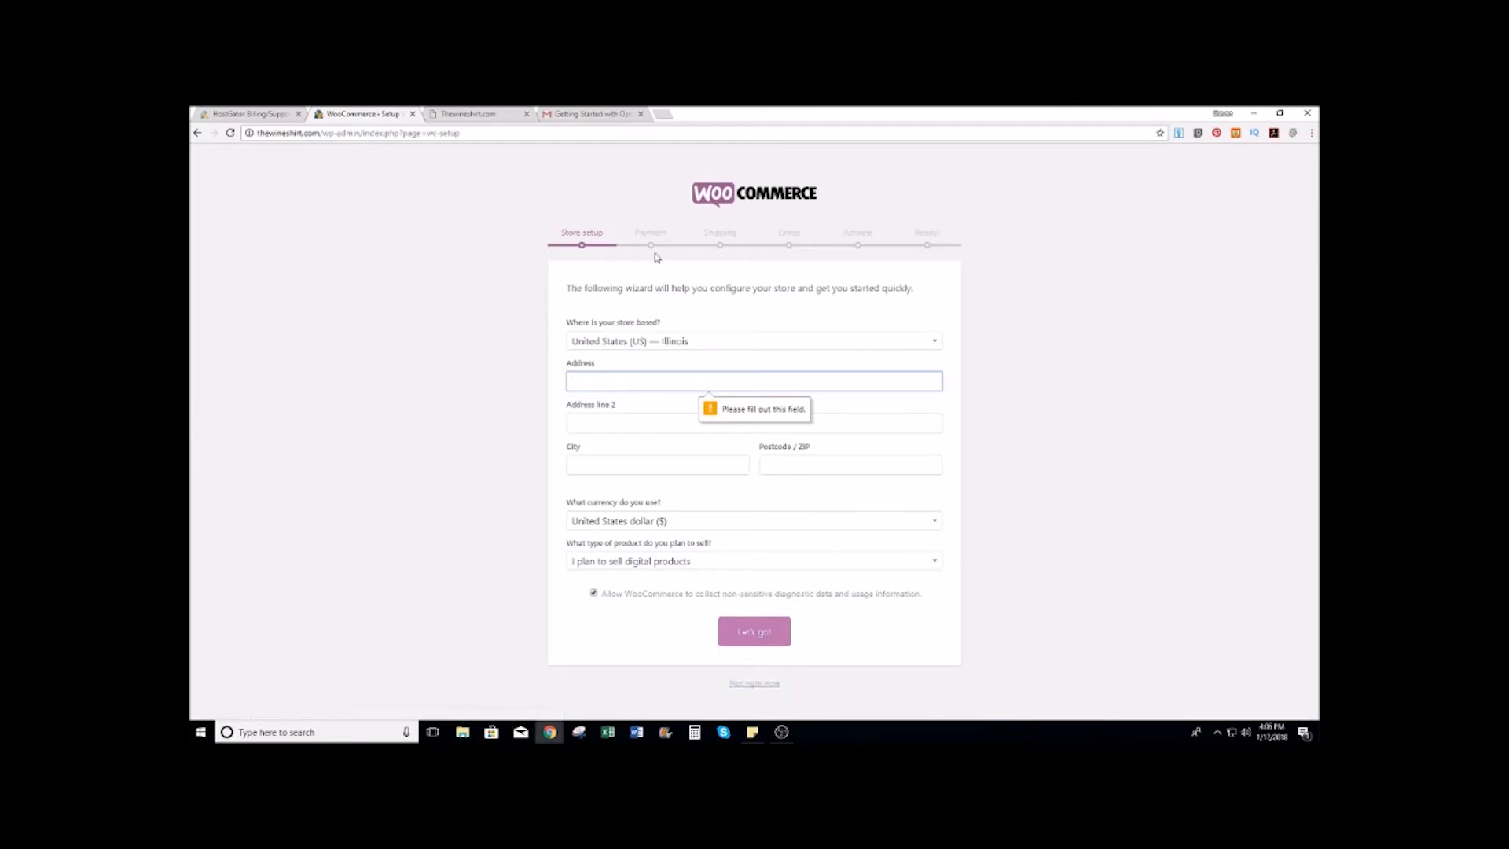
{"action": "left_click", "coordinate": [761, 685]}
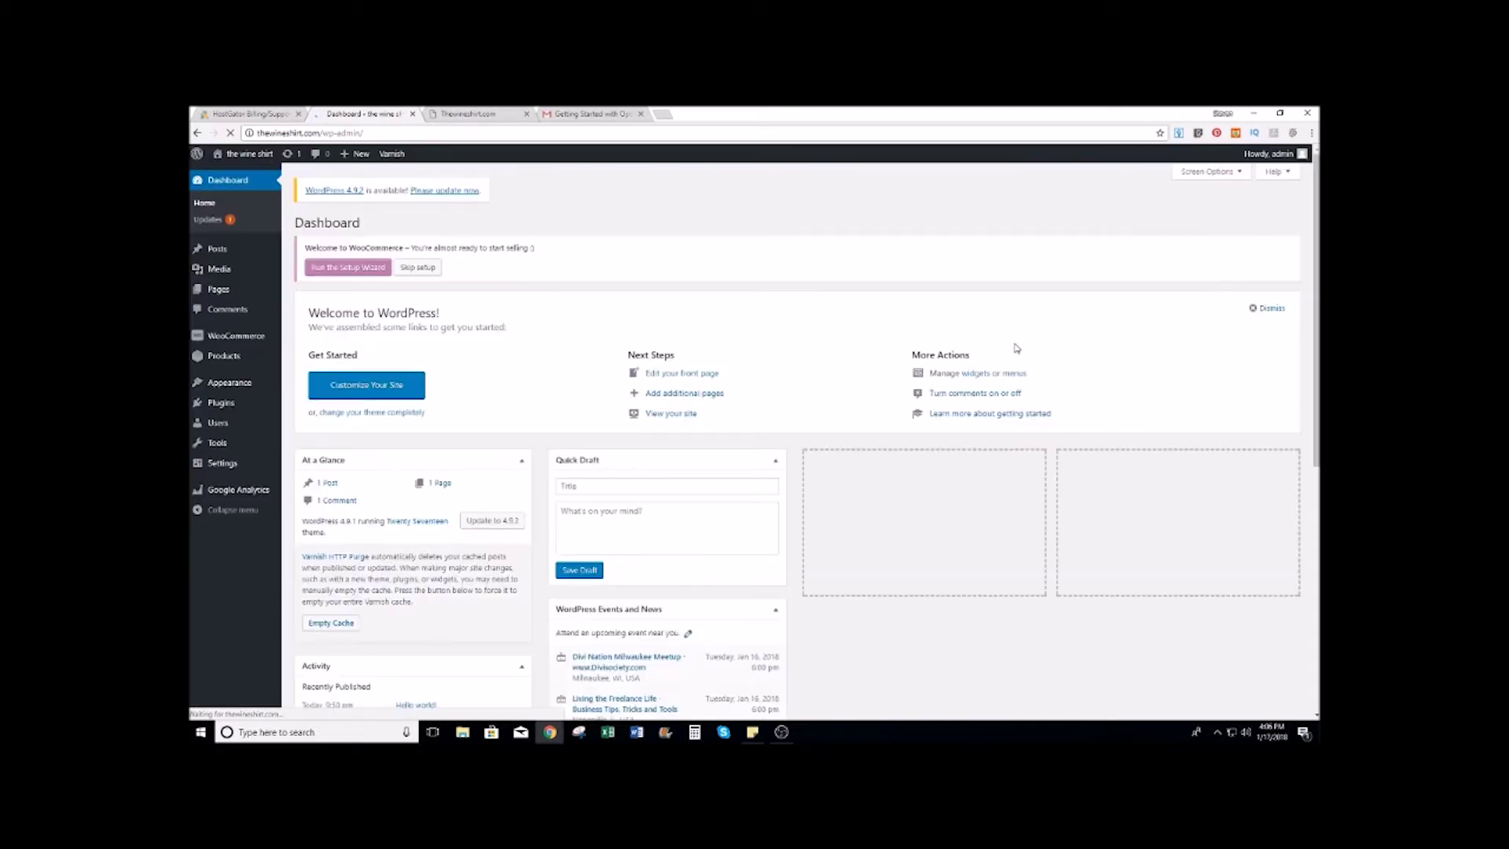
{"action": "left_click", "coordinate": [400, 270]}
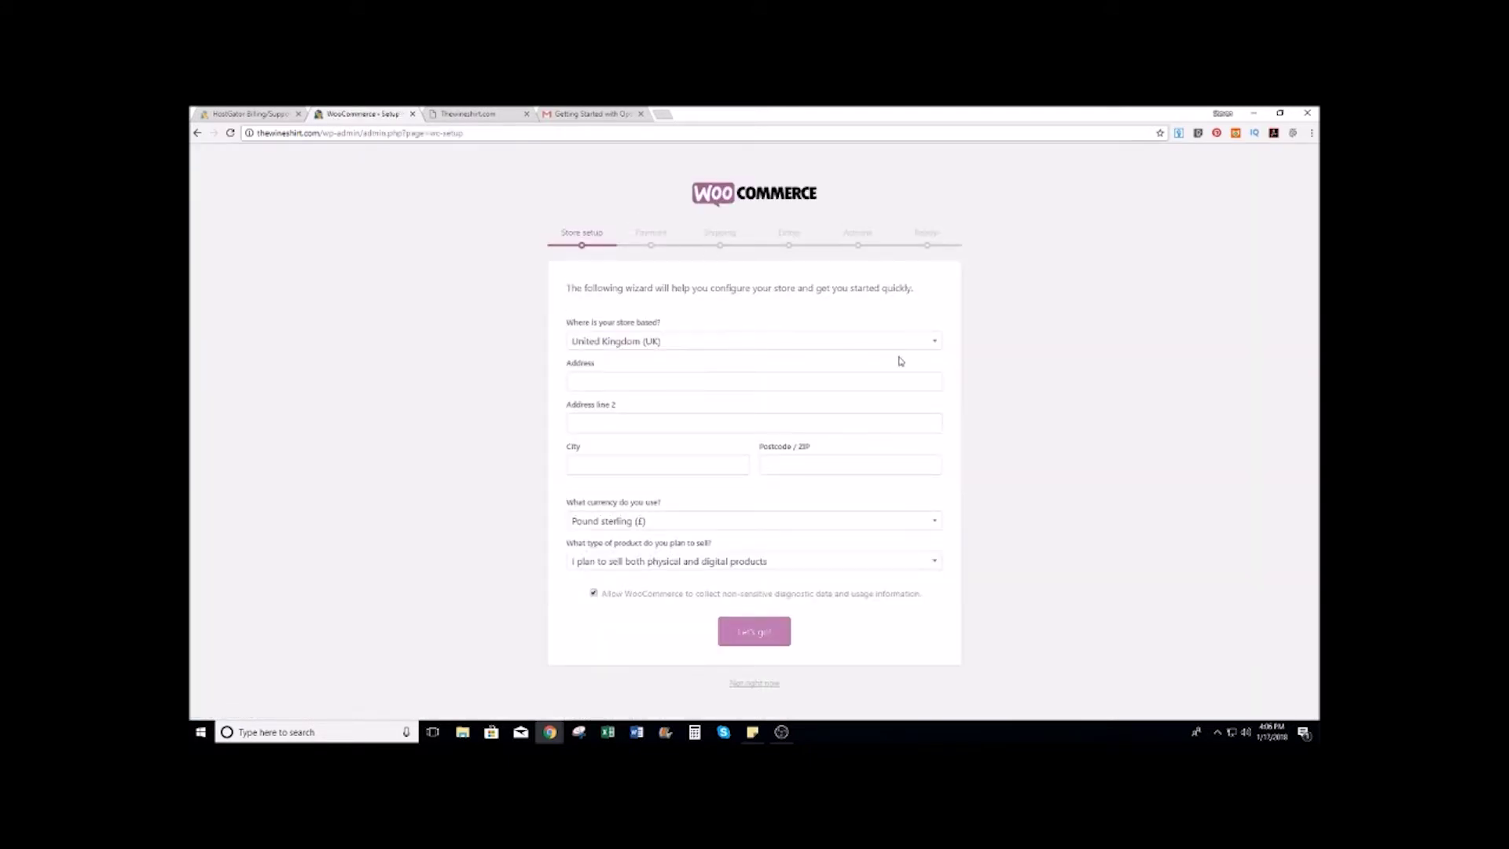
Step: Re-enter Illinois, United States and digital products, and submit the store details
{"action": "left_click", "coordinate": [932, 343]}
{"action": "scroll", "coordinate": [652, 436], "scroll_direction": "down", "scroll_amount": 2}
{"action": "scroll", "coordinate": [652, 436], "scroll_direction": "down", "scroll_amount": 3}
{"action": "left_click", "coordinate": [840, 457]}
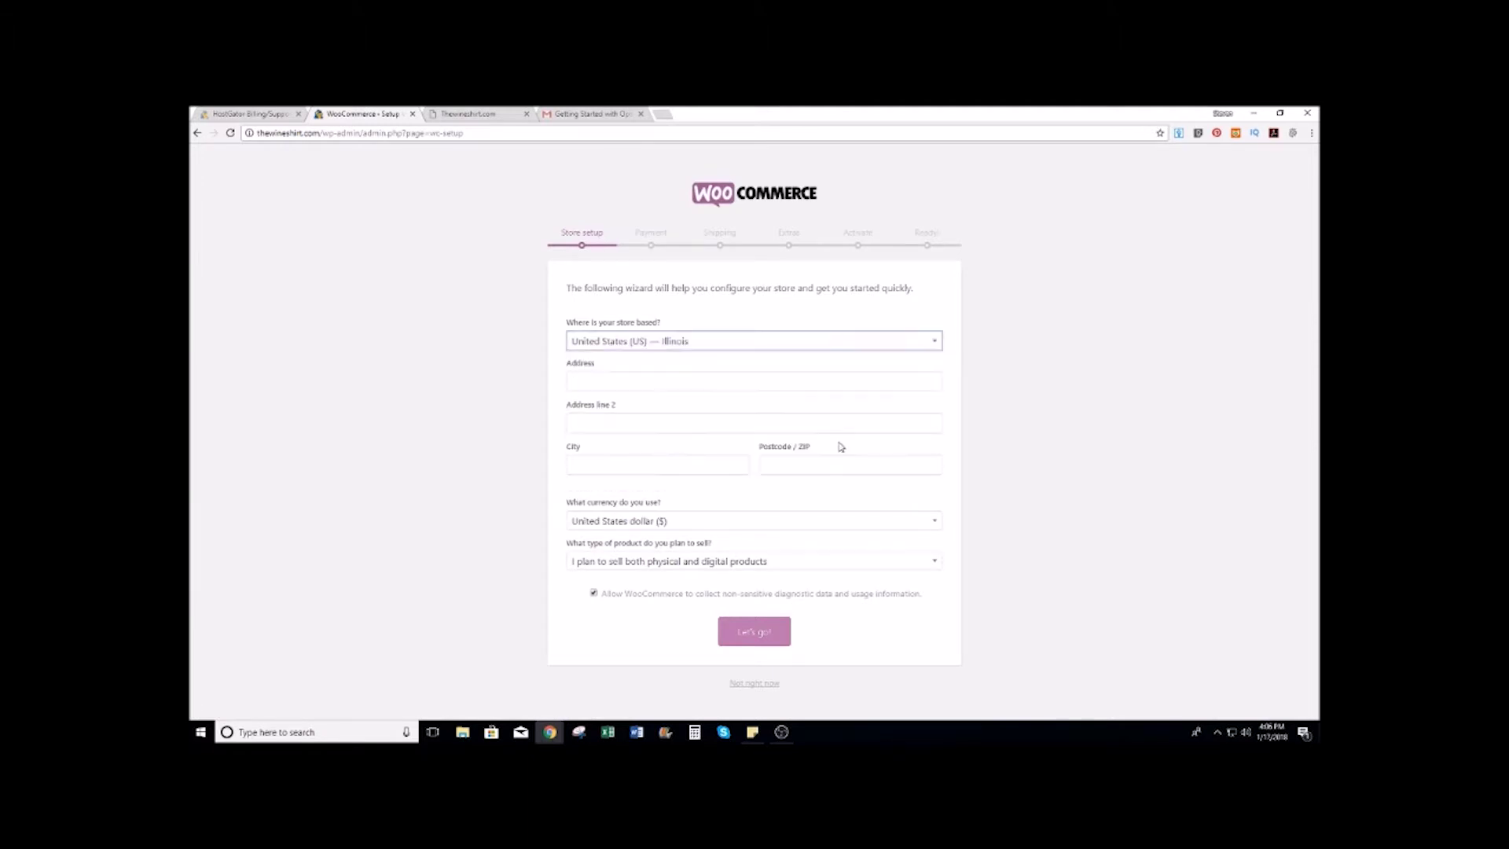
{"action": "left_click", "coordinate": [939, 567]}
{"action": "left_click", "coordinate": [937, 565]}
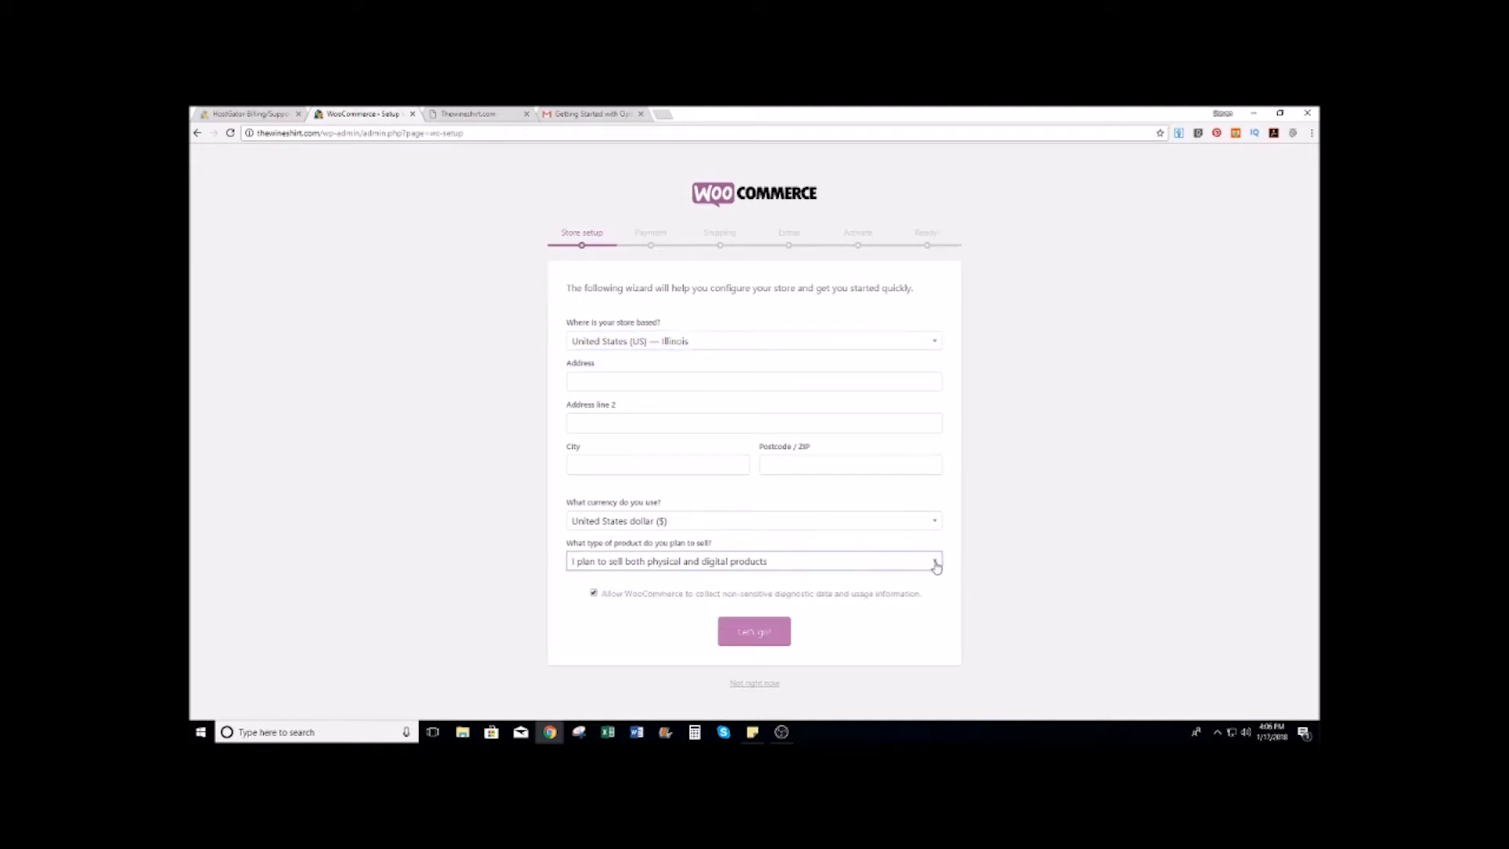
{"action": "left_click", "coordinate": [936, 565]}
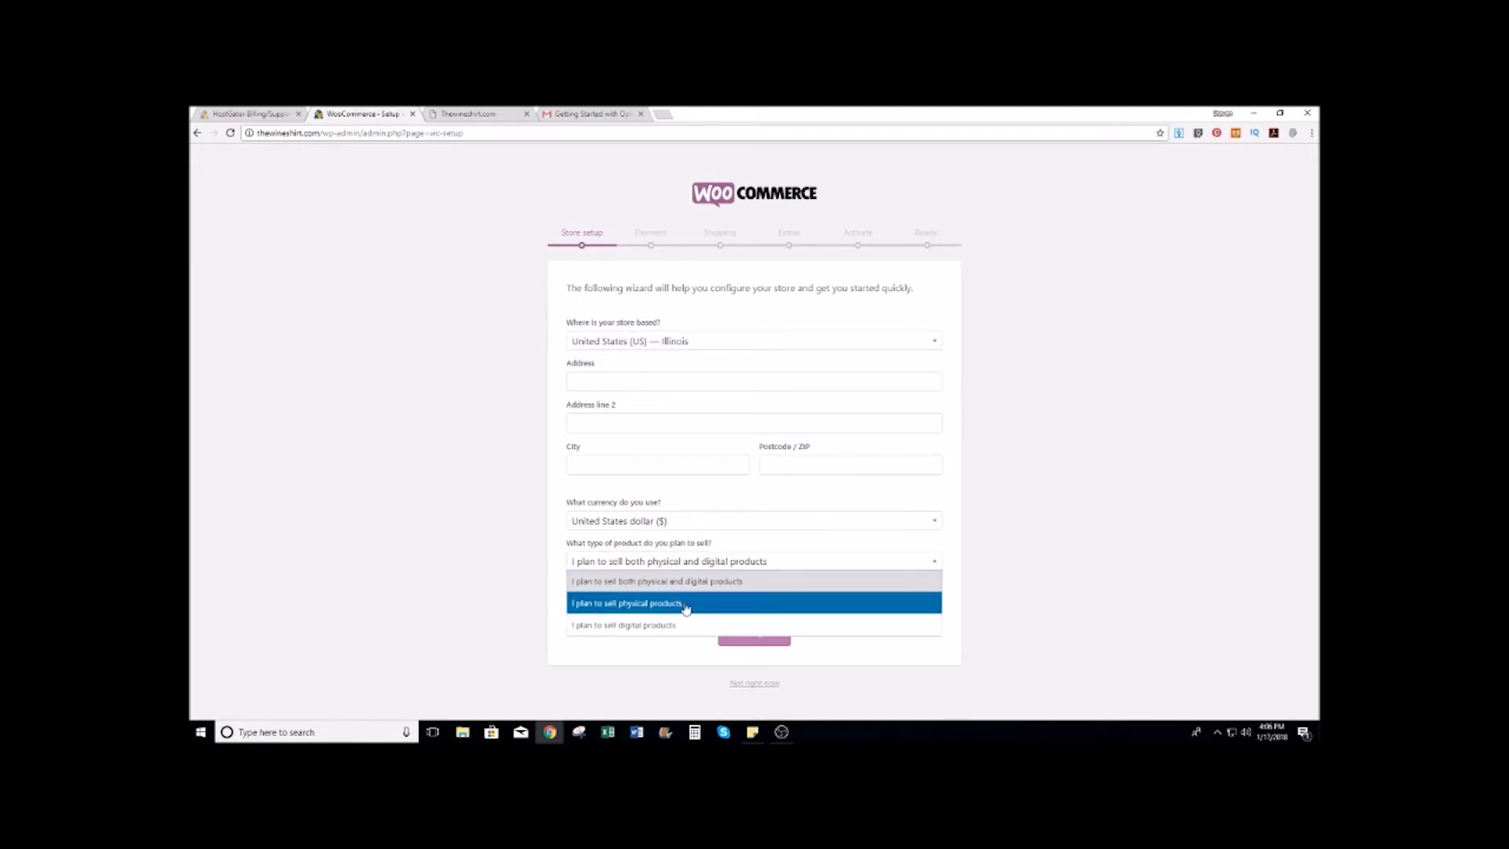
{"action": "left_click", "coordinate": [614, 626]}
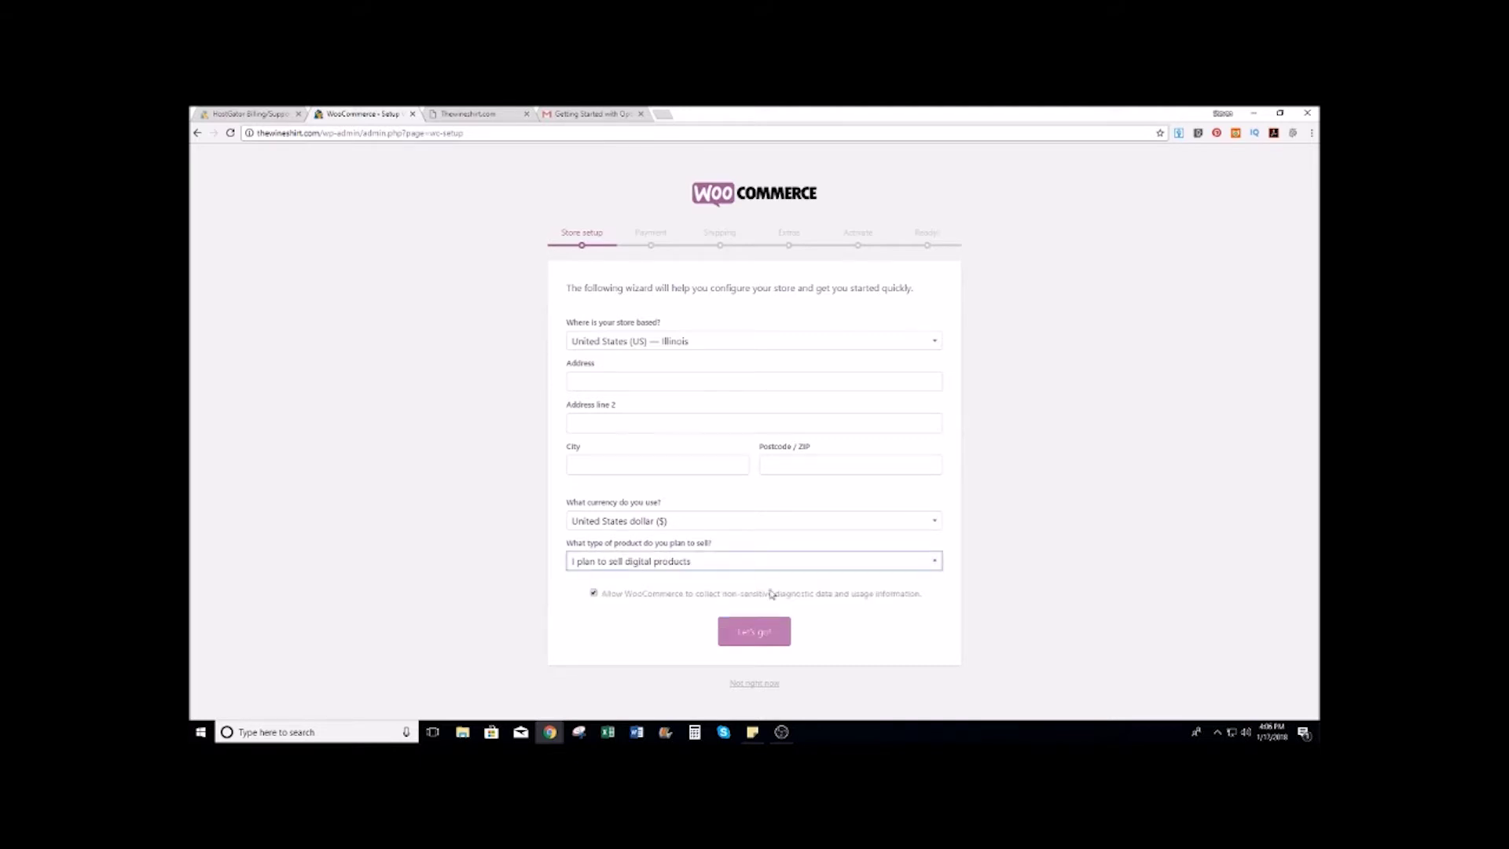
{"action": "left_click", "coordinate": [747, 638]}
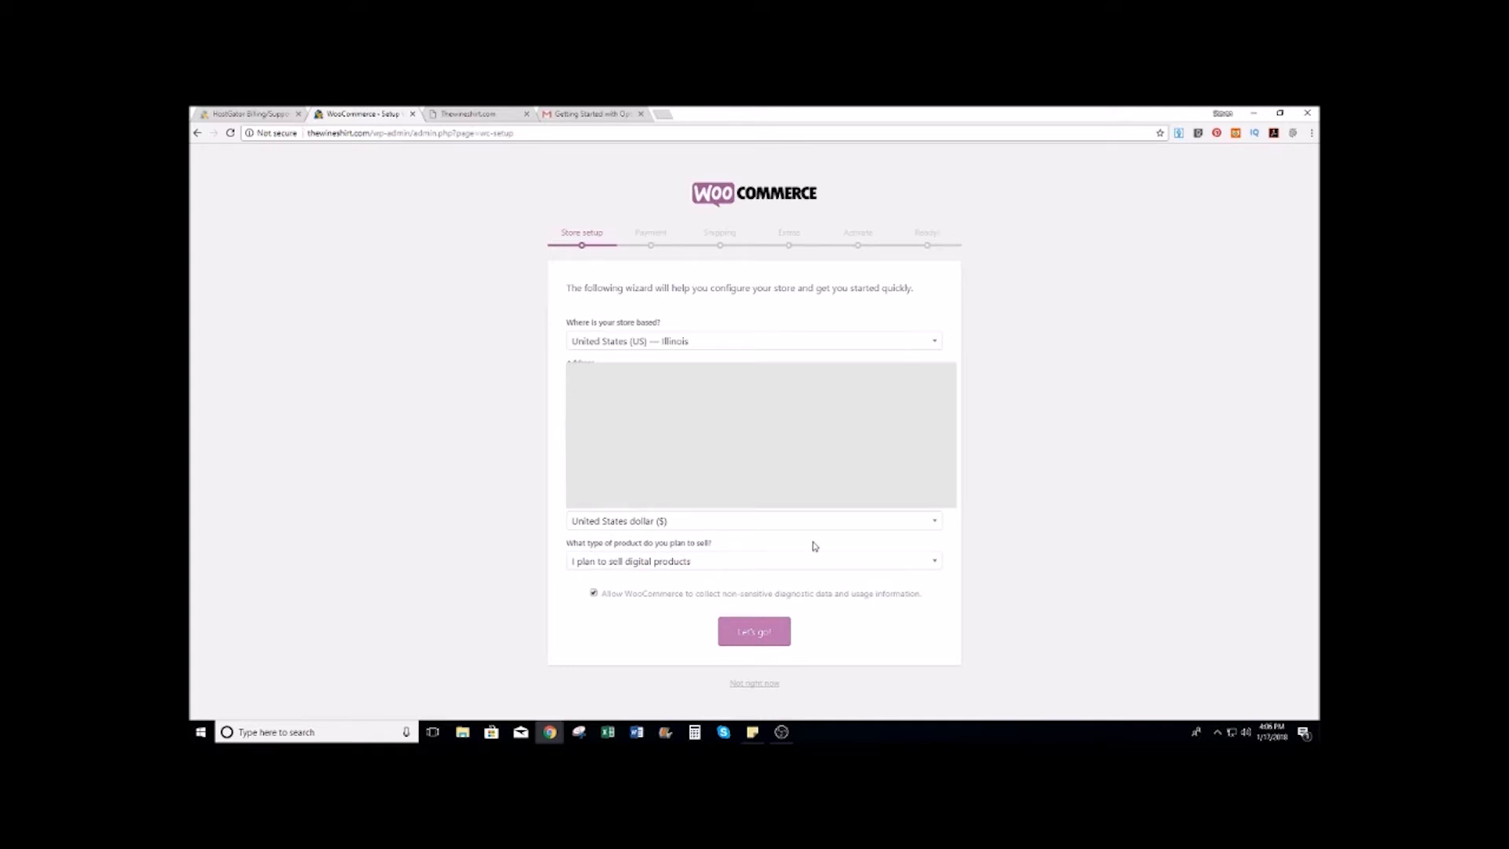
{"action": "left_click", "coordinate": [752, 635]}
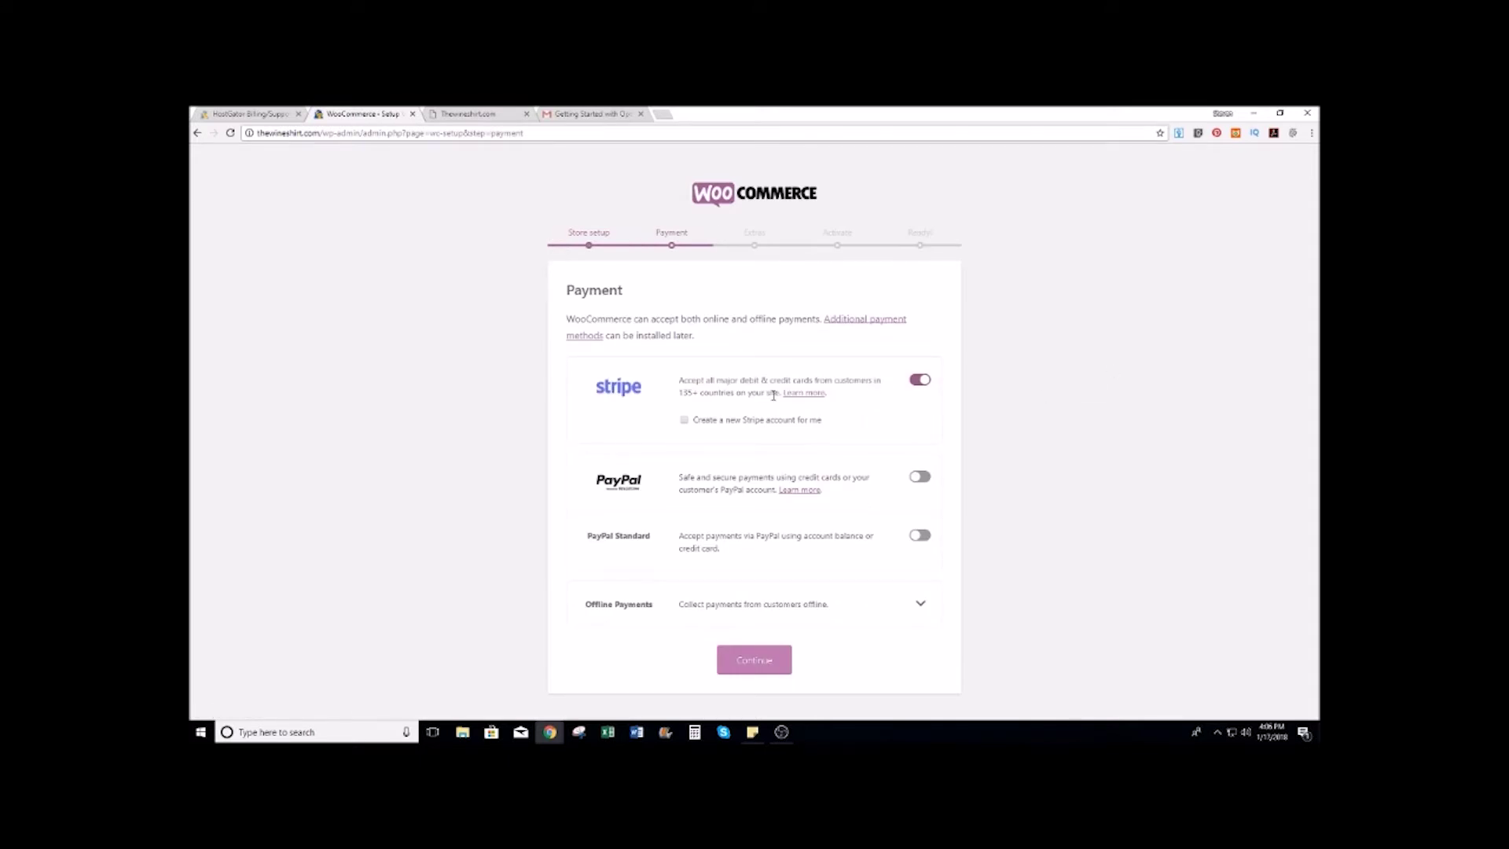
Step: Turn off Stripe on Payment and the Storefront theme on Recommended Extras, continuing past both
{"action": "left_click", "coordinate": [920, 380]}
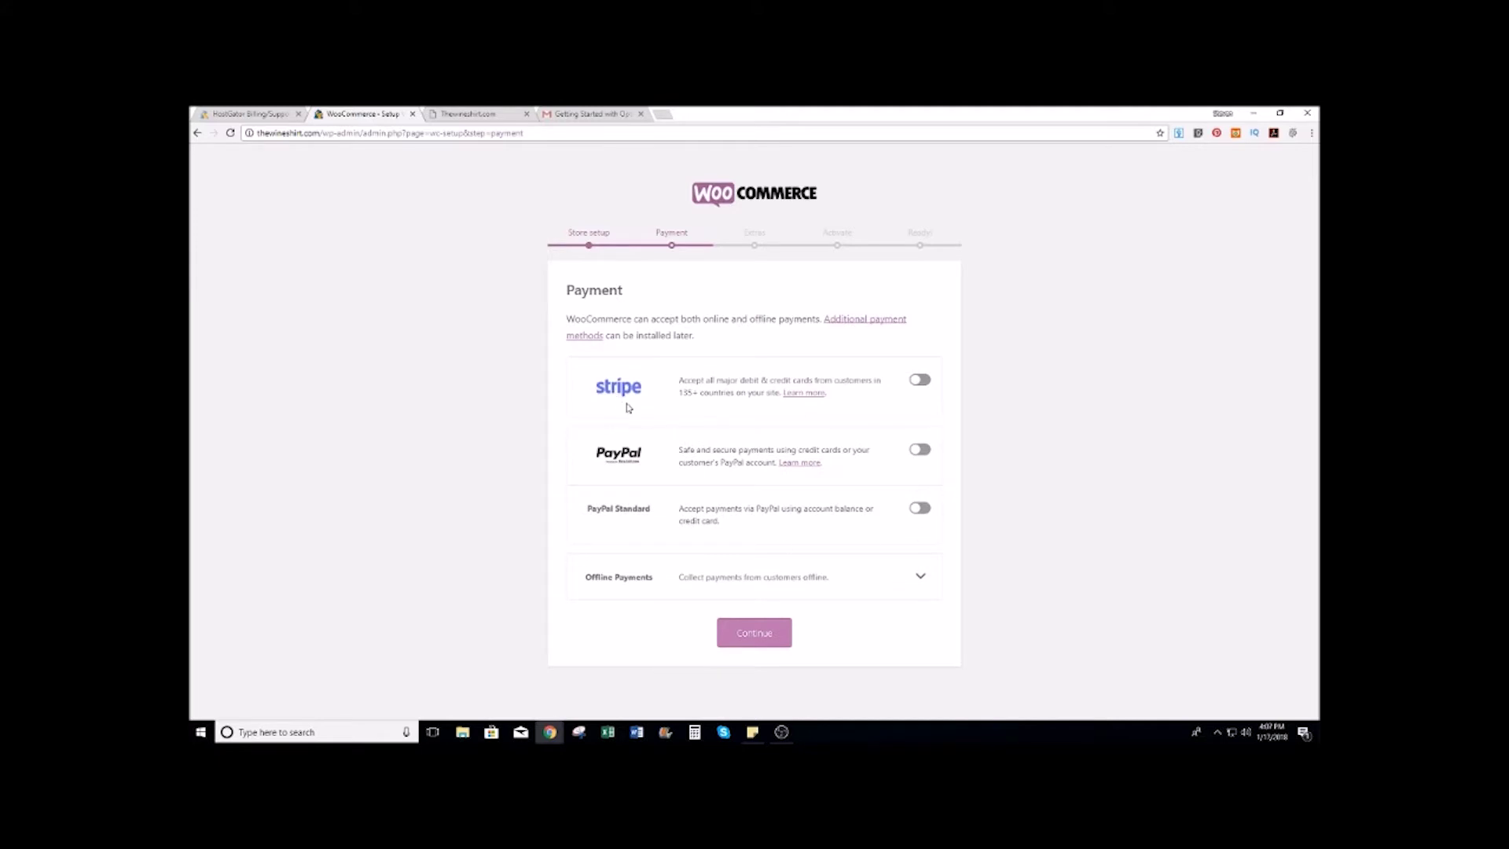
{"action": "left_click", "coordinate": [758, 633]}
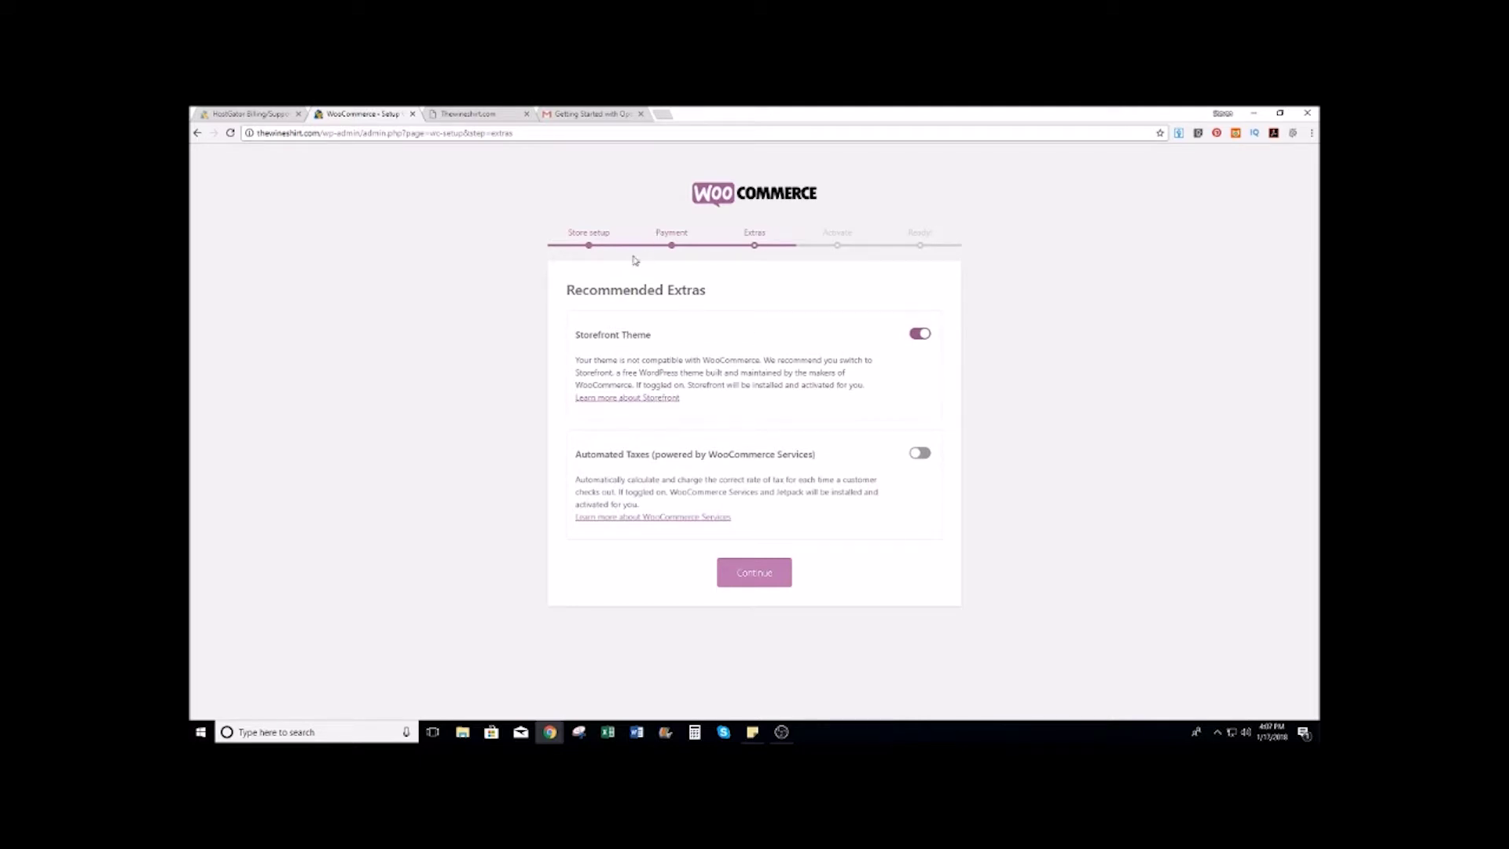
{"action": "left_click", "coordinate": [917, 336]}
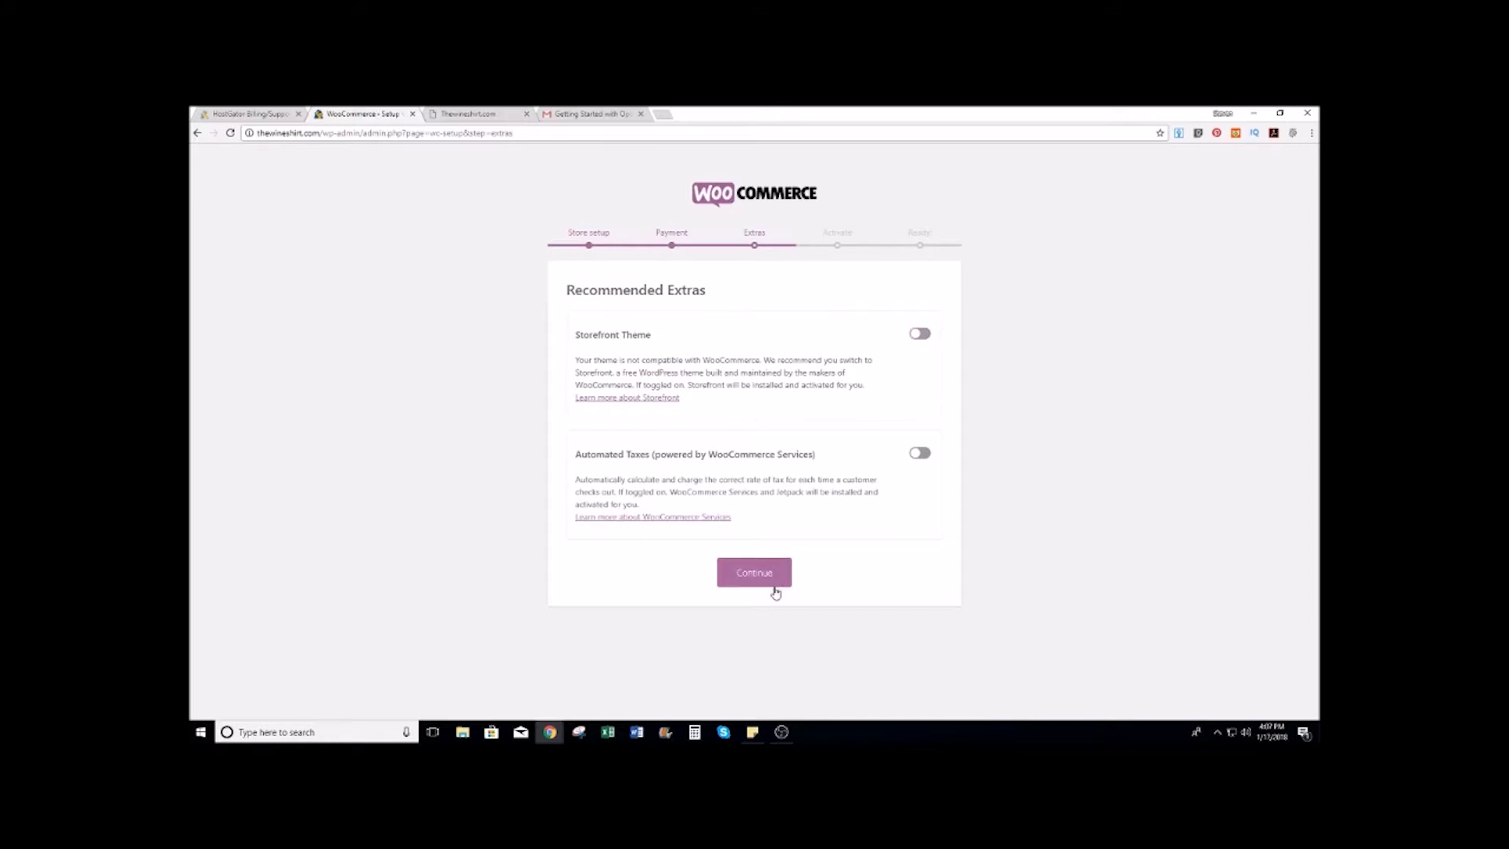
{"action": "left_click", "coordinate": [741, 574]}
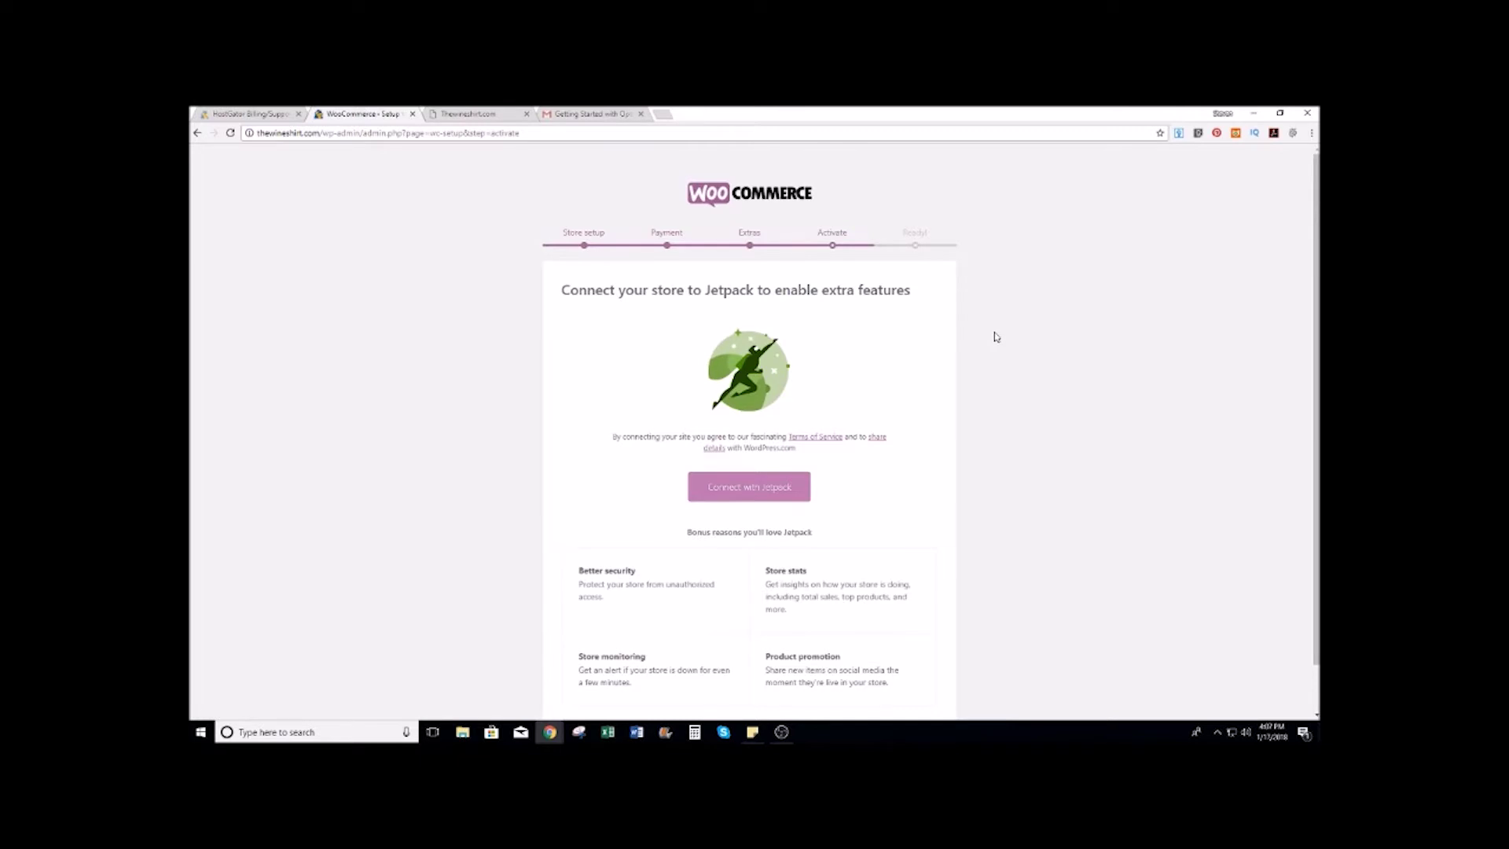
Step: Skip the Jetpack connection and return to the dashboard from the Ready page
{"action": "scroll", "coordinate": [995, 336], "scroll_direction": "down", "scroll_amount": 1}
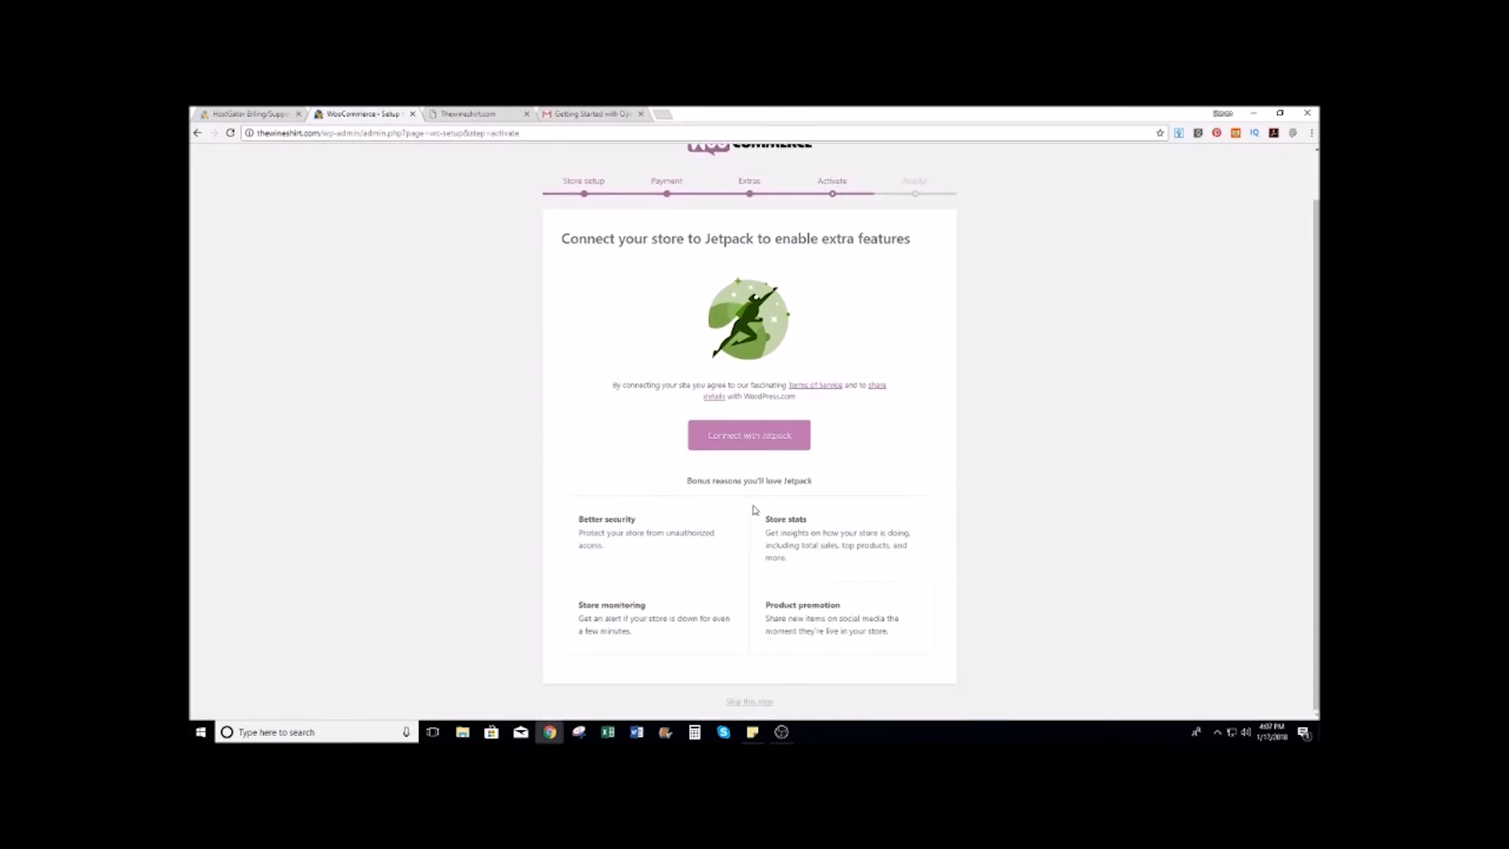
{"action": "left_click", "coordinate": [741, 702]}
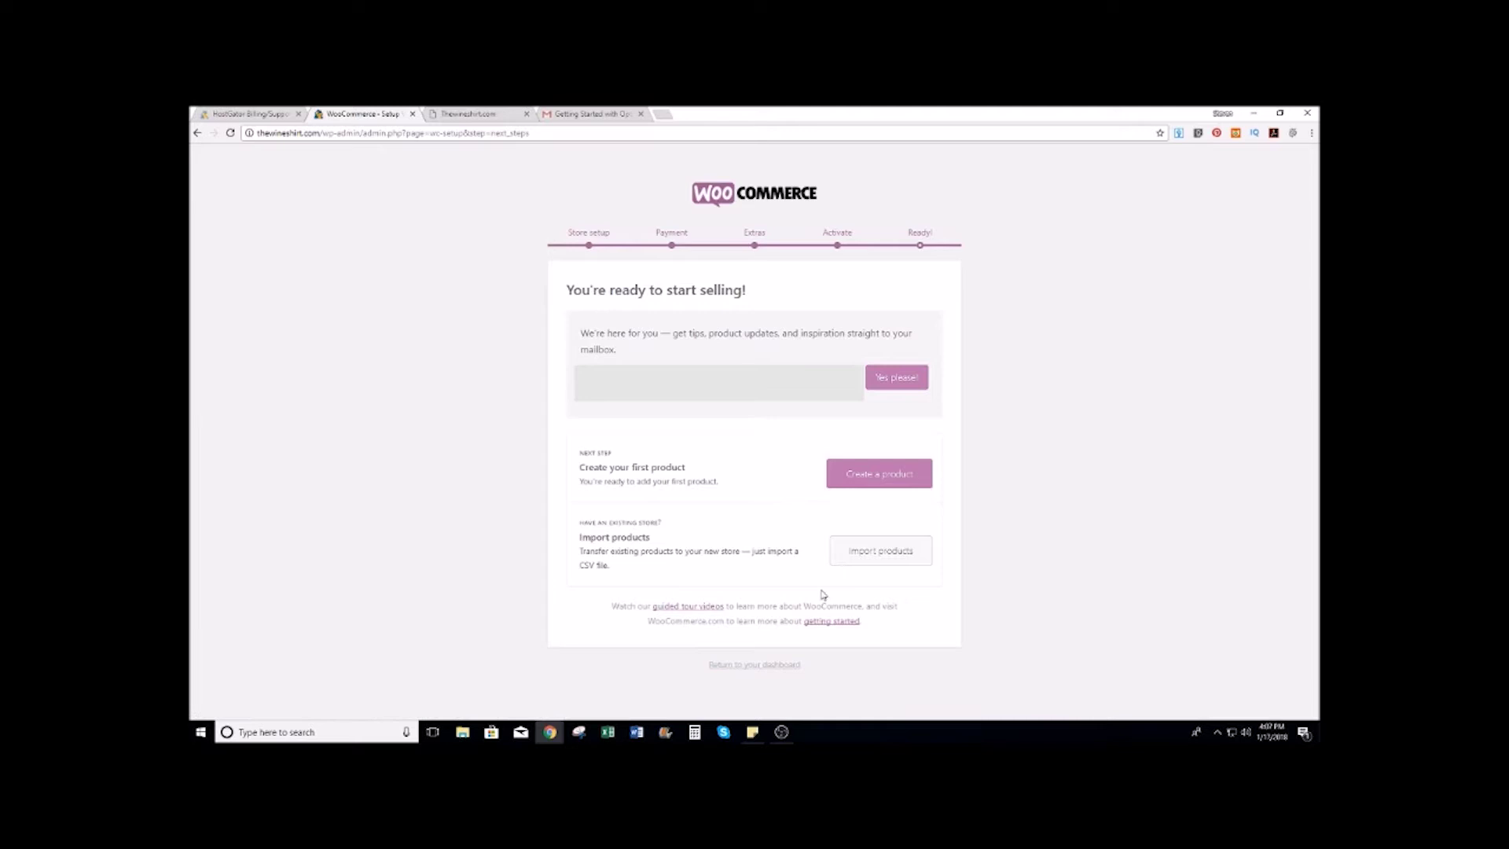
{"action": "left_click", "coordinate": [752, 666]}
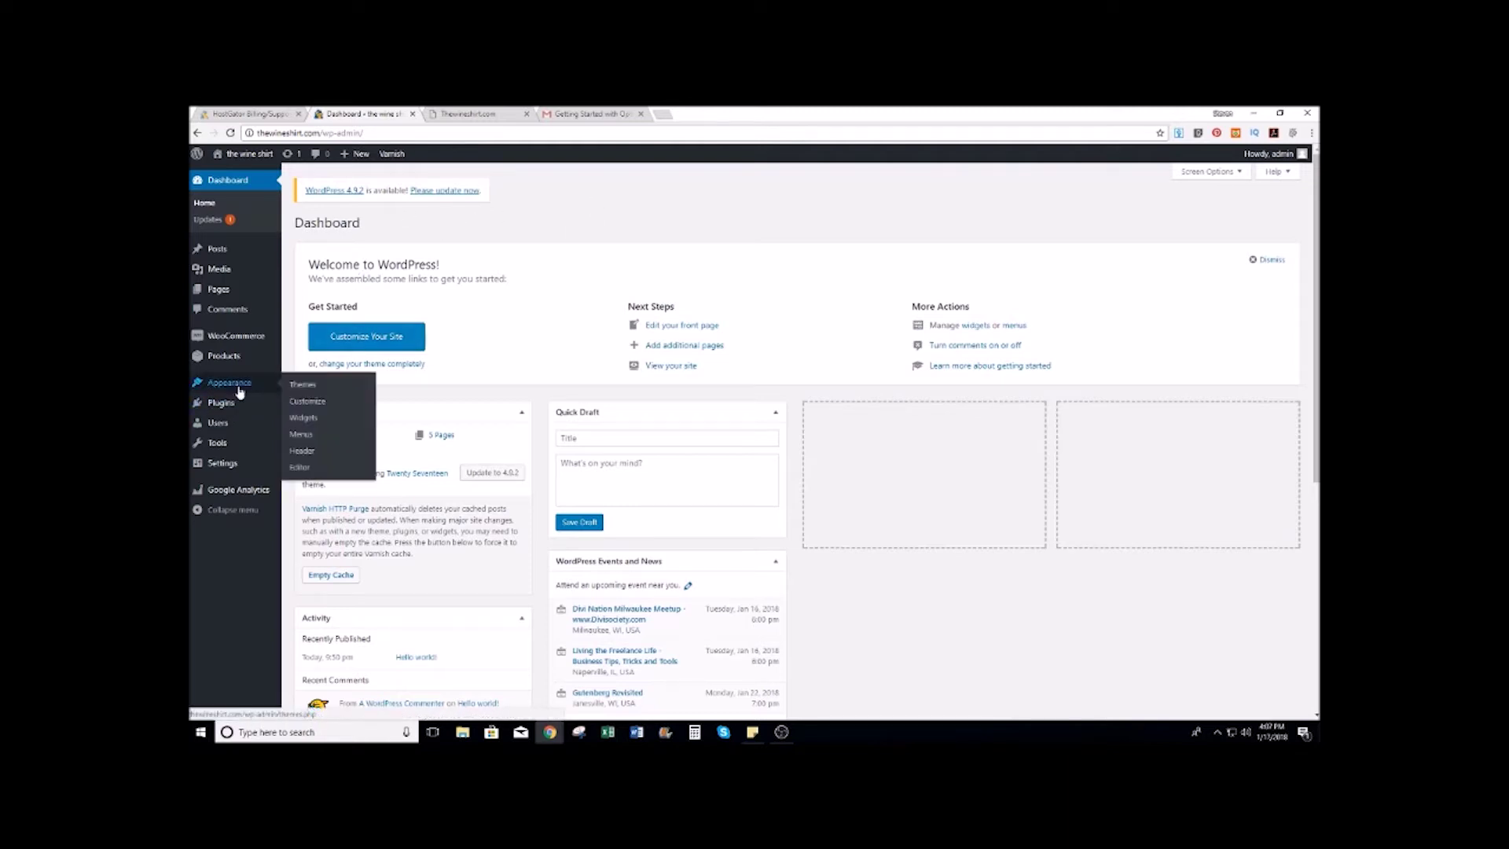
Step: Open codecanyon.net in a new tab and search it for 'woozone'
{"action": "left_click", "coordinate": [664, 114]}
{"action": "type", "text": "codecany"}
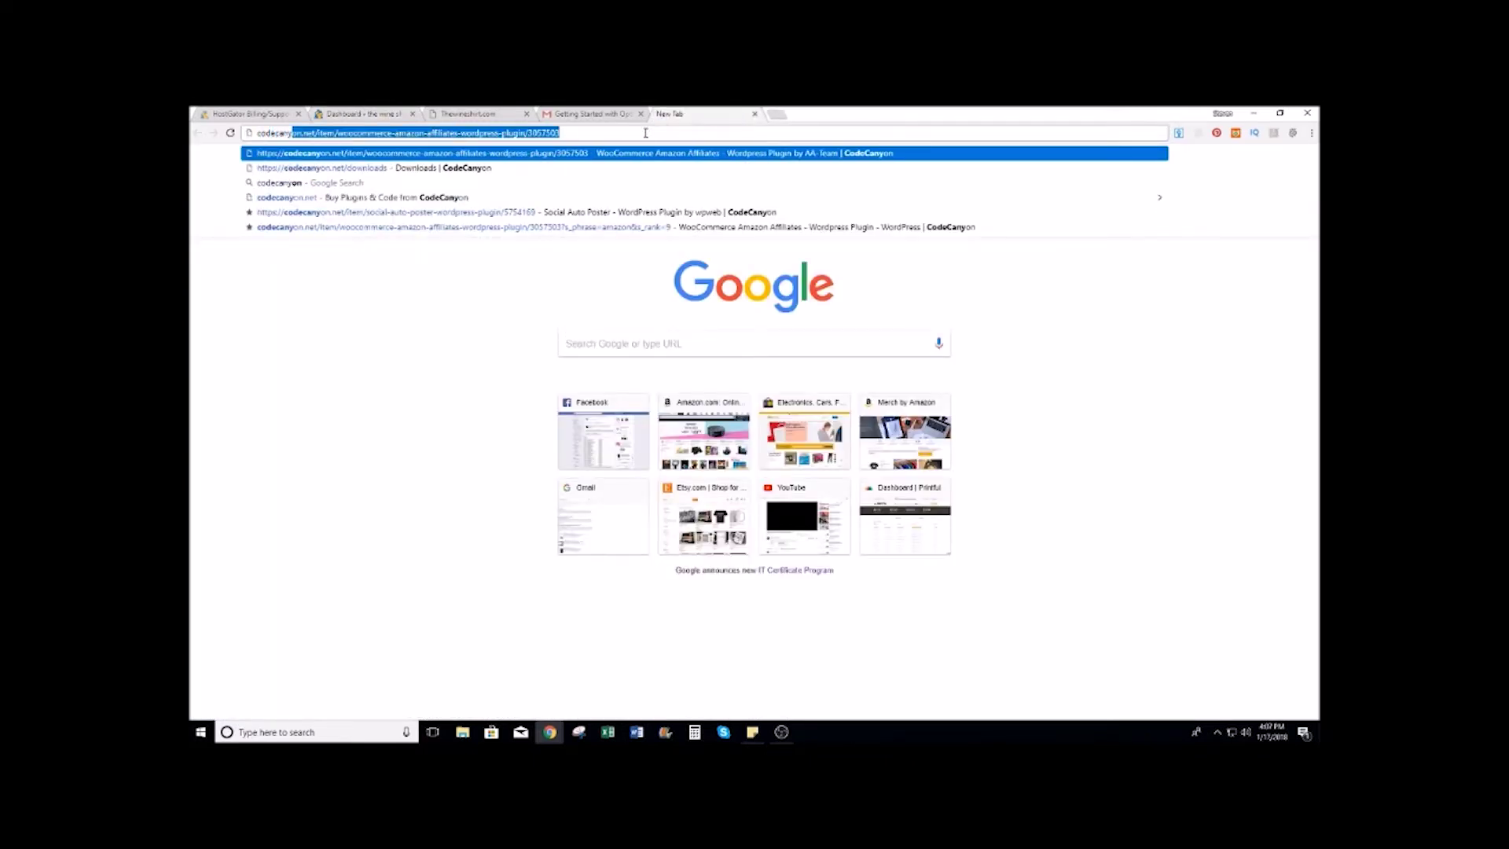
{"action": "key", "text": "Down"}
{"action": "key", "text": "Down"}
{"action": "key", "text": "Down"}
{"action": "key", "text": "Return"}
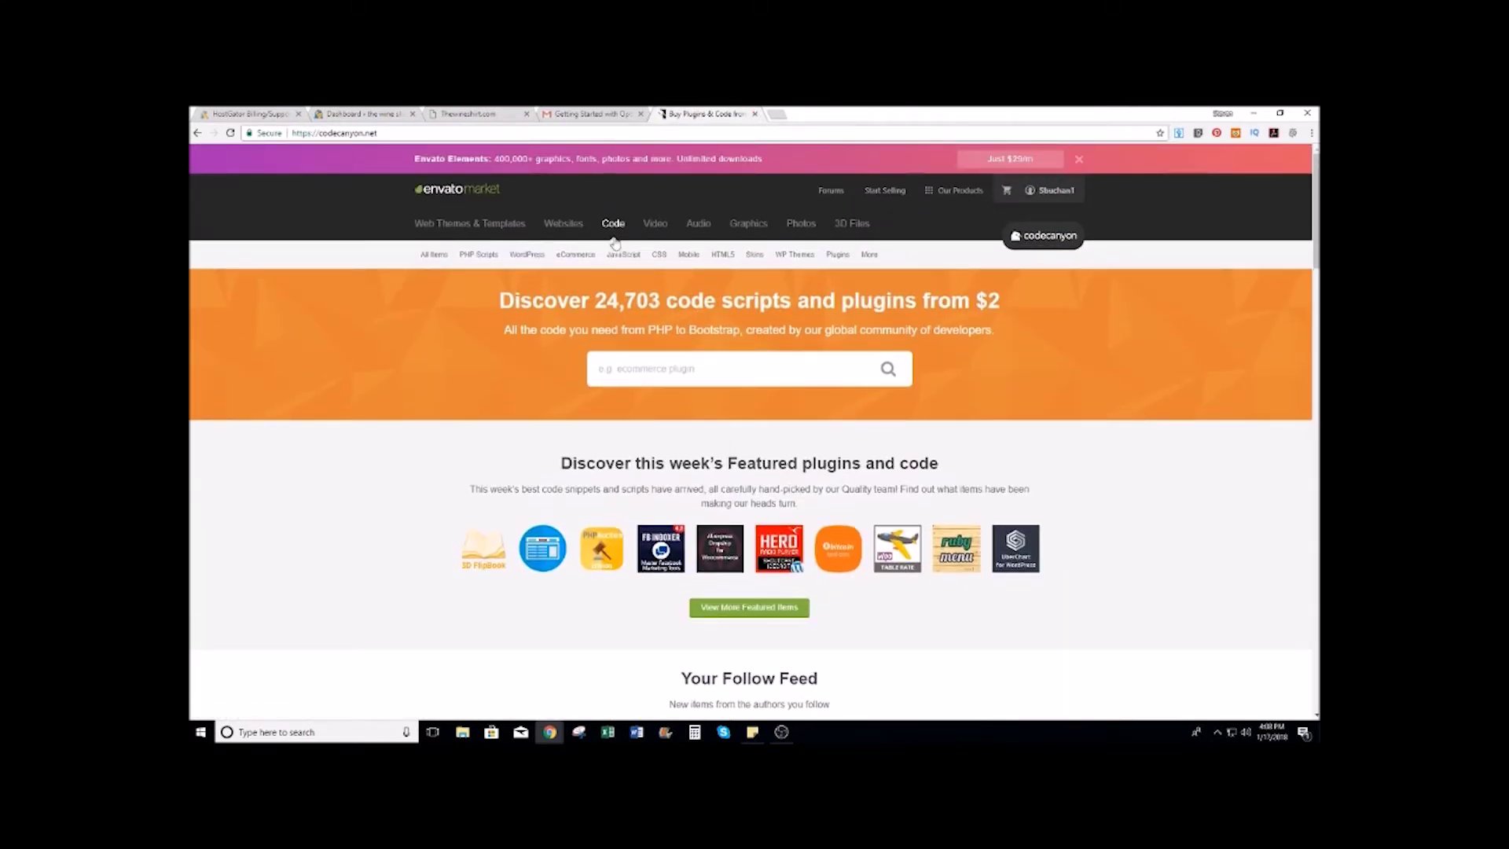
{"action": "mouse_move", "coordinate": [576, 254]}
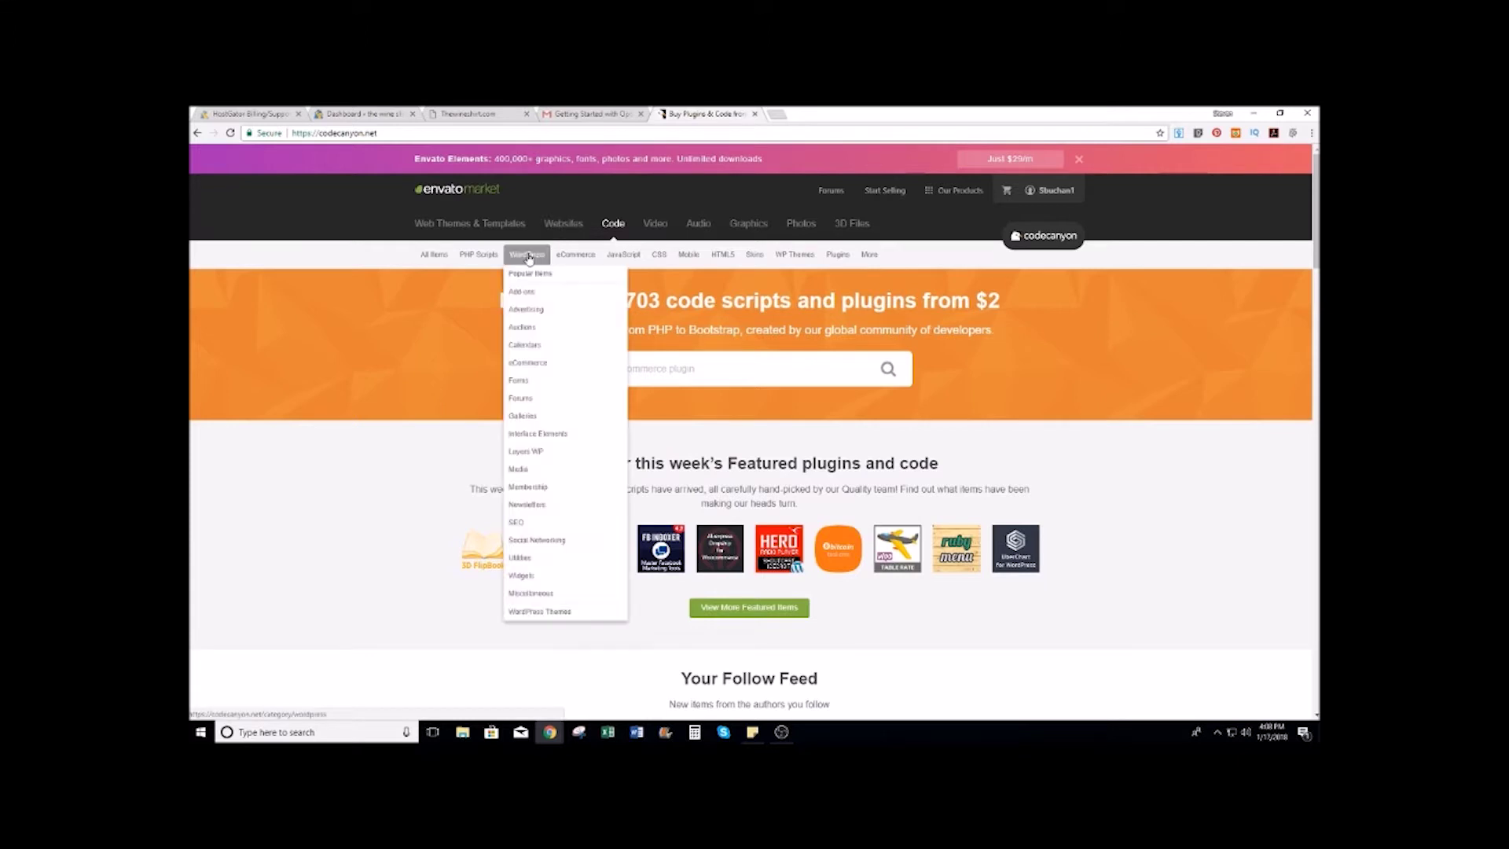
{"action": "left_click", "coordinate": [746, 366]}
{"action": "type", "text": "woo"}
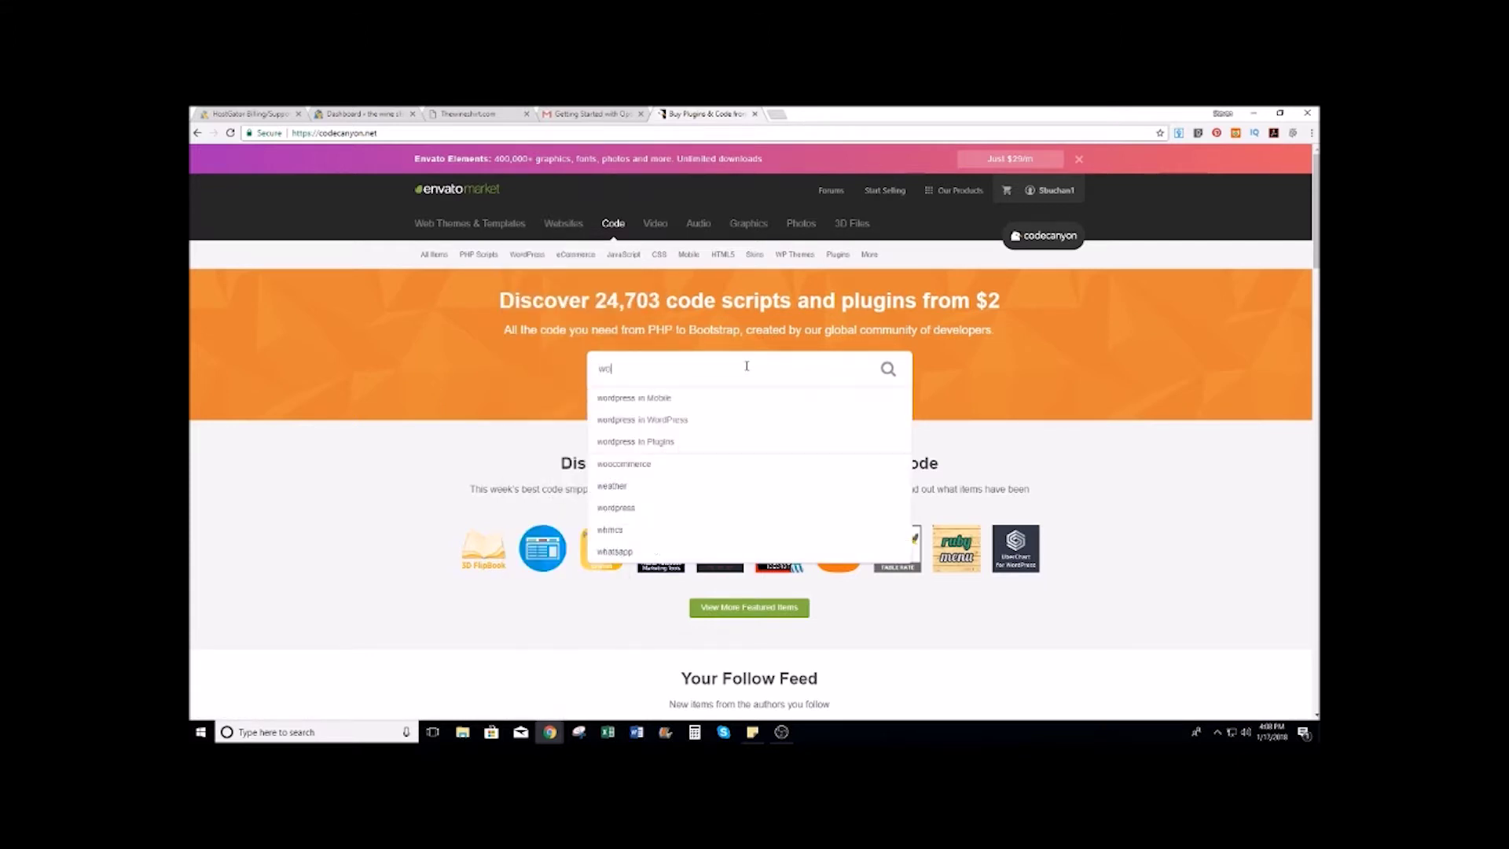
{"action": "type", "text": "zone"}
{"action": "key", "text": "Return"}
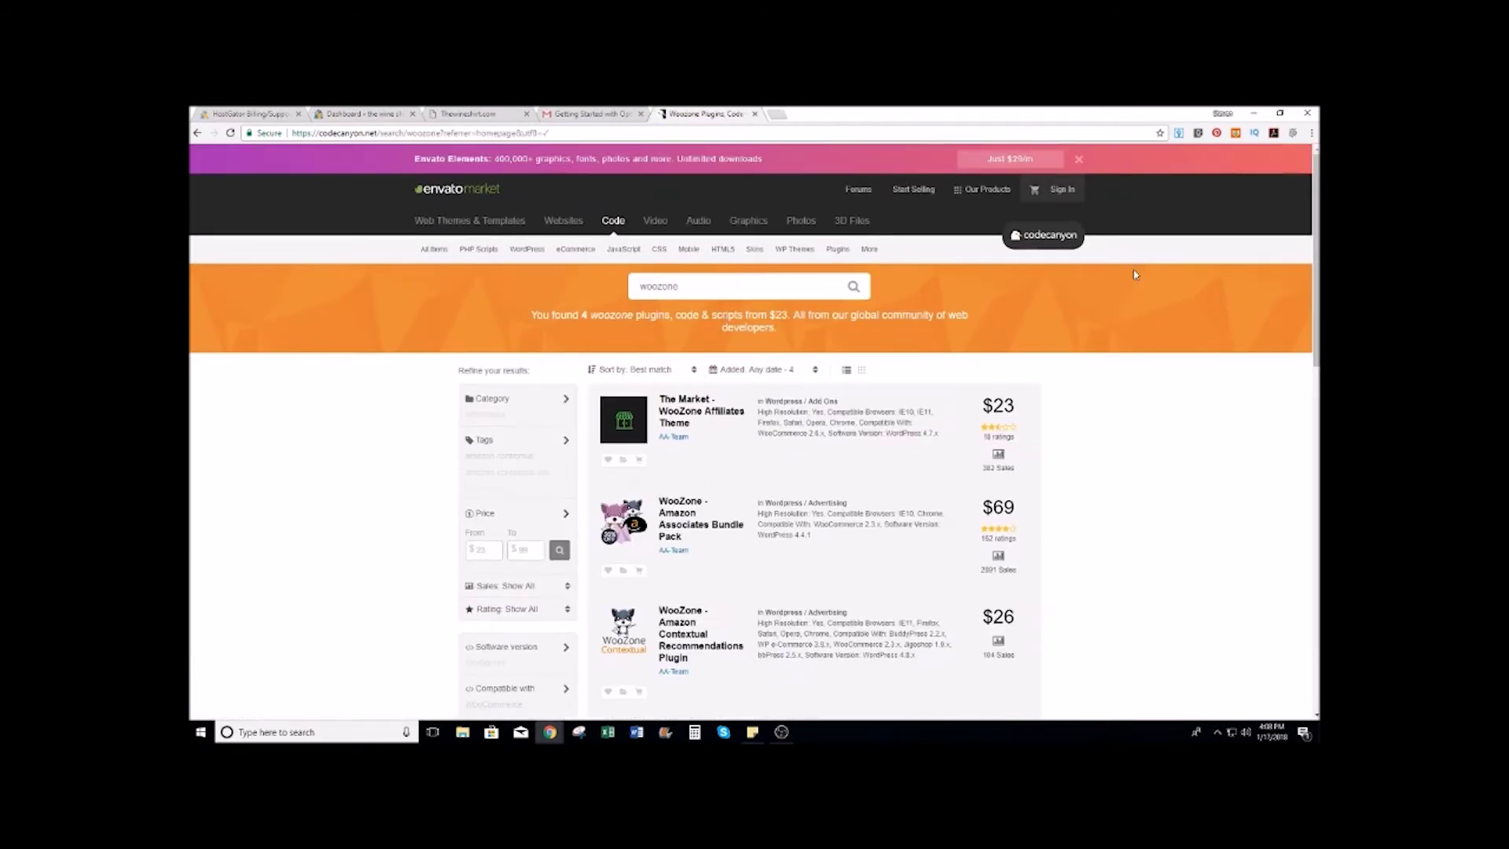
{"action": "scroll", "coordinate": [1134, 274], "scroll_direction": "down", "scroll_amount": 2}
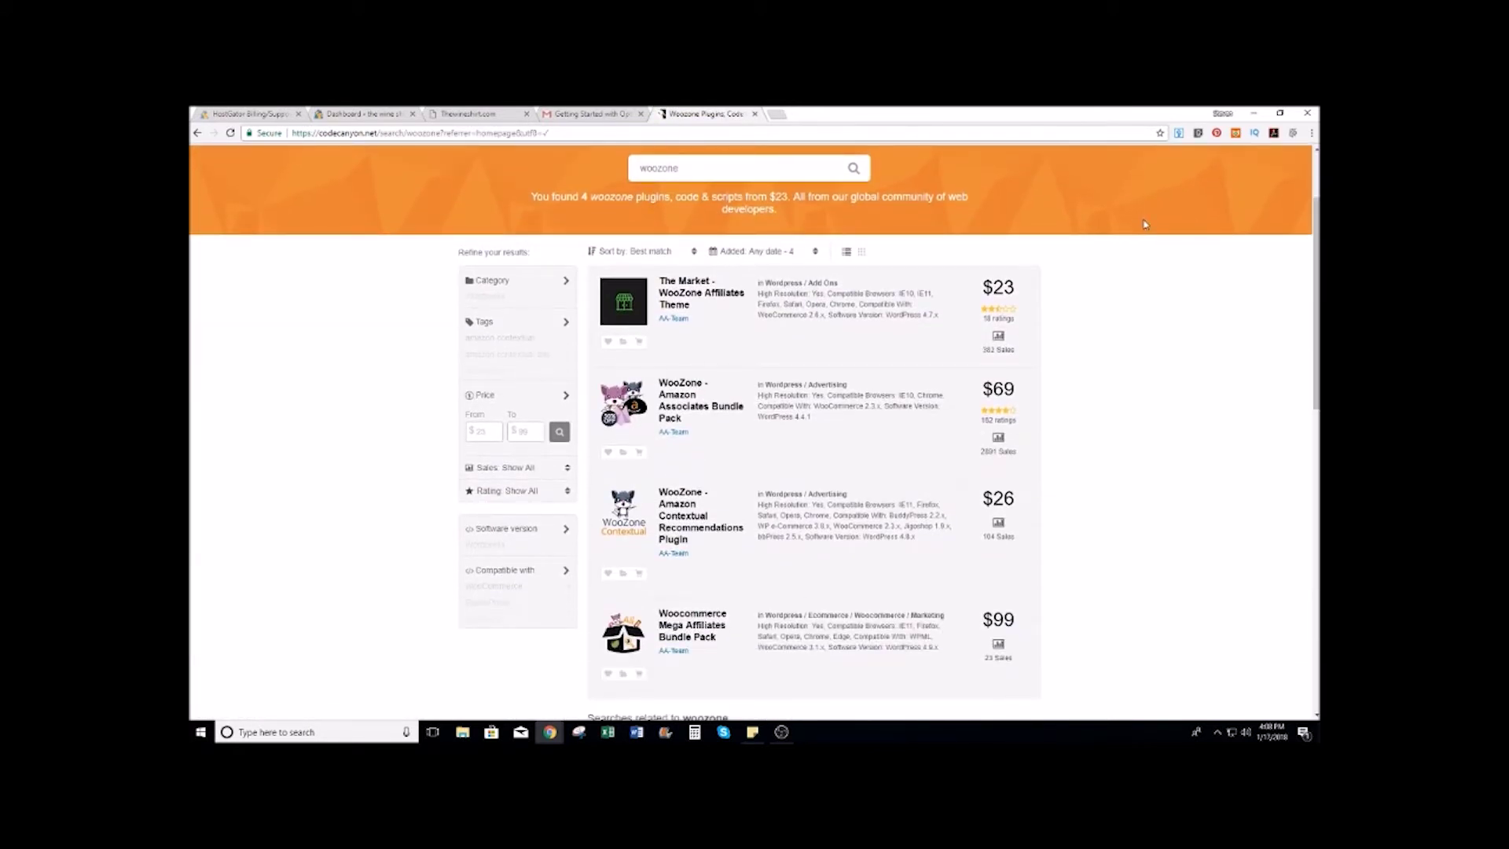
{"action": "scroll", "coordinate": [1144, 224], "scroll_direction": "down", "scroll_amount": 3}
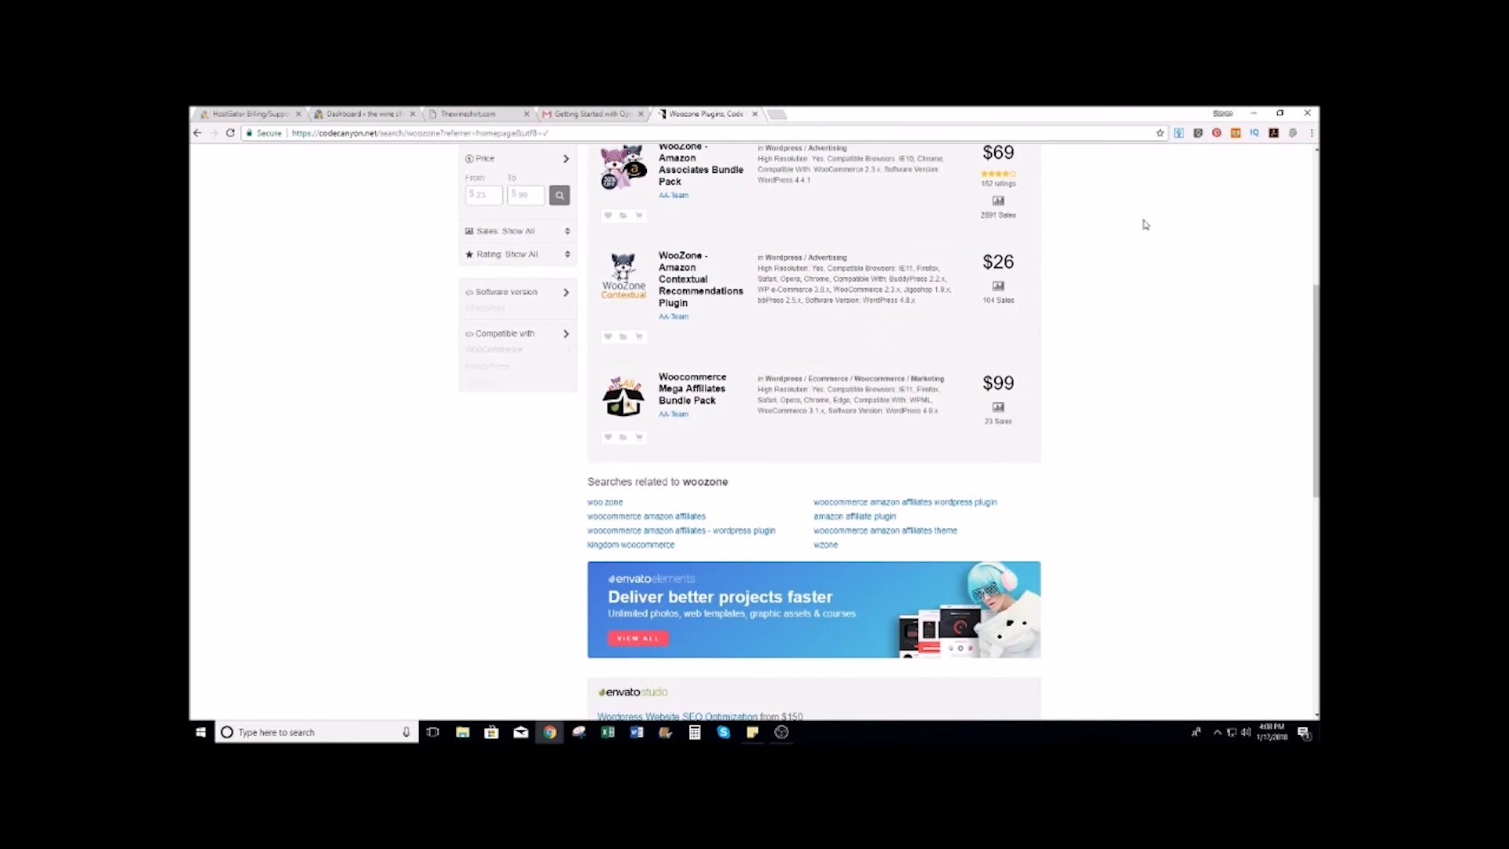
{"action": "scroll", "coordinate": [1144, 224], "scroll_direction": "up", "scroll_amount": 5}
Step: Search the WordPress plugins category for 'woozone', showing 4 results
{"action": "mouse_move", "coordinate": [515, 250]}
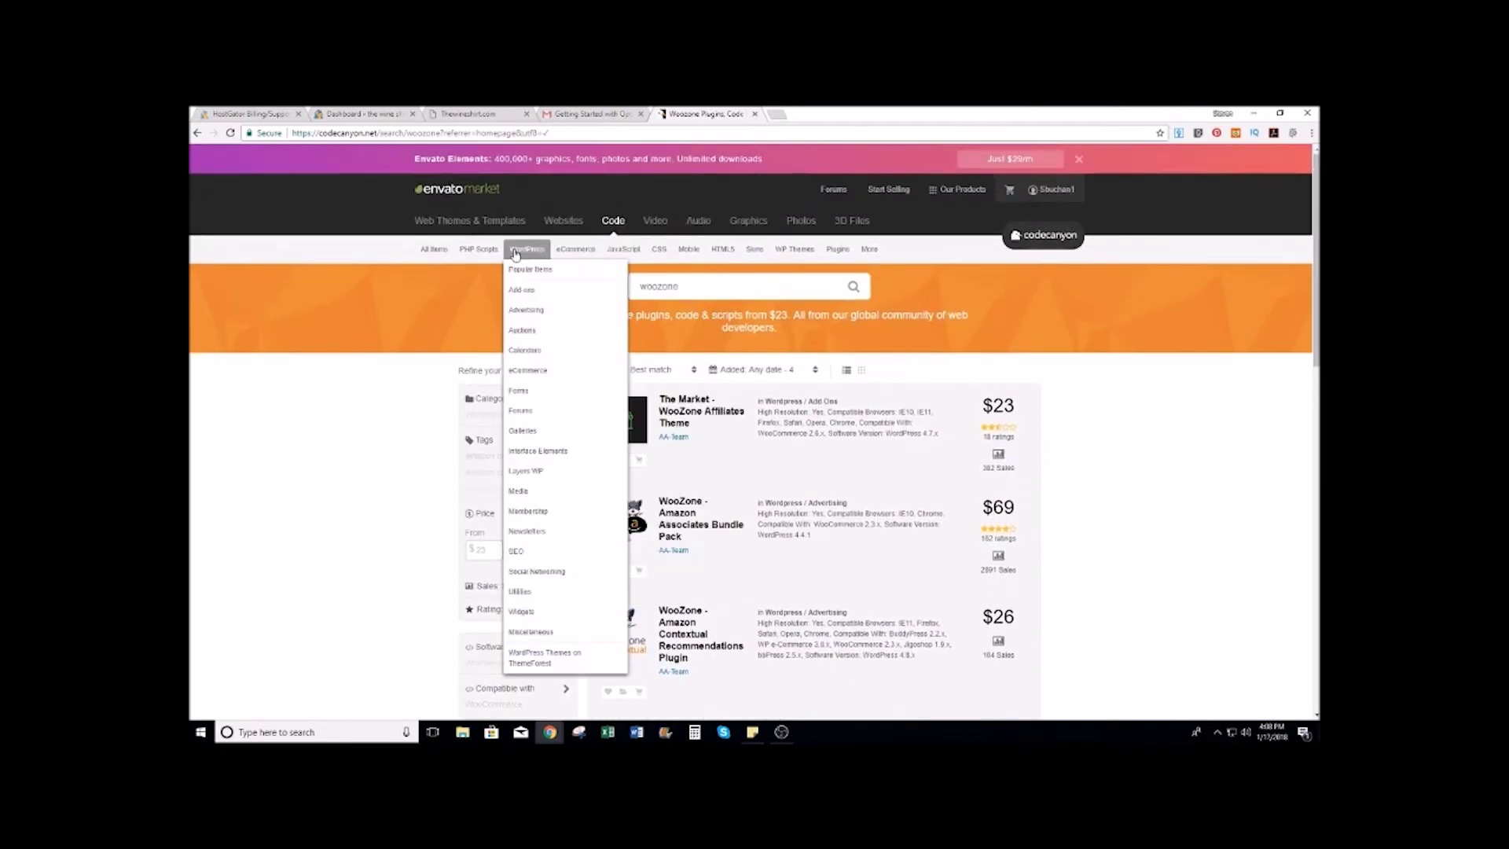
{"action": "left_click", "coordinate": [516, 250]}
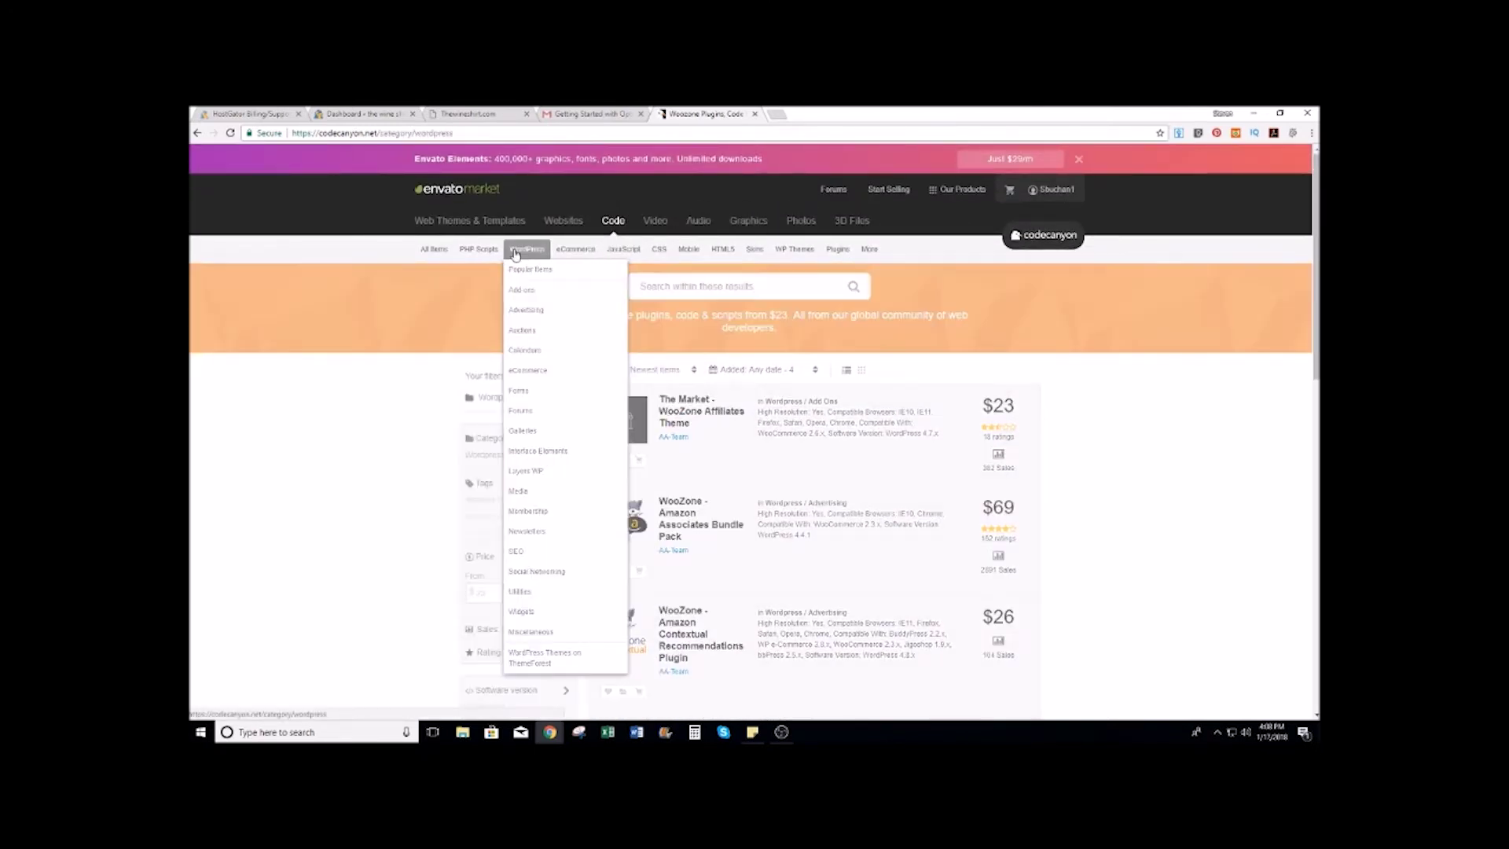
{"action": "left_click", "coordinate": [708, 286]}
{"action": "type", "text": "woozone"}
{"action": "key", "text": "Return"}
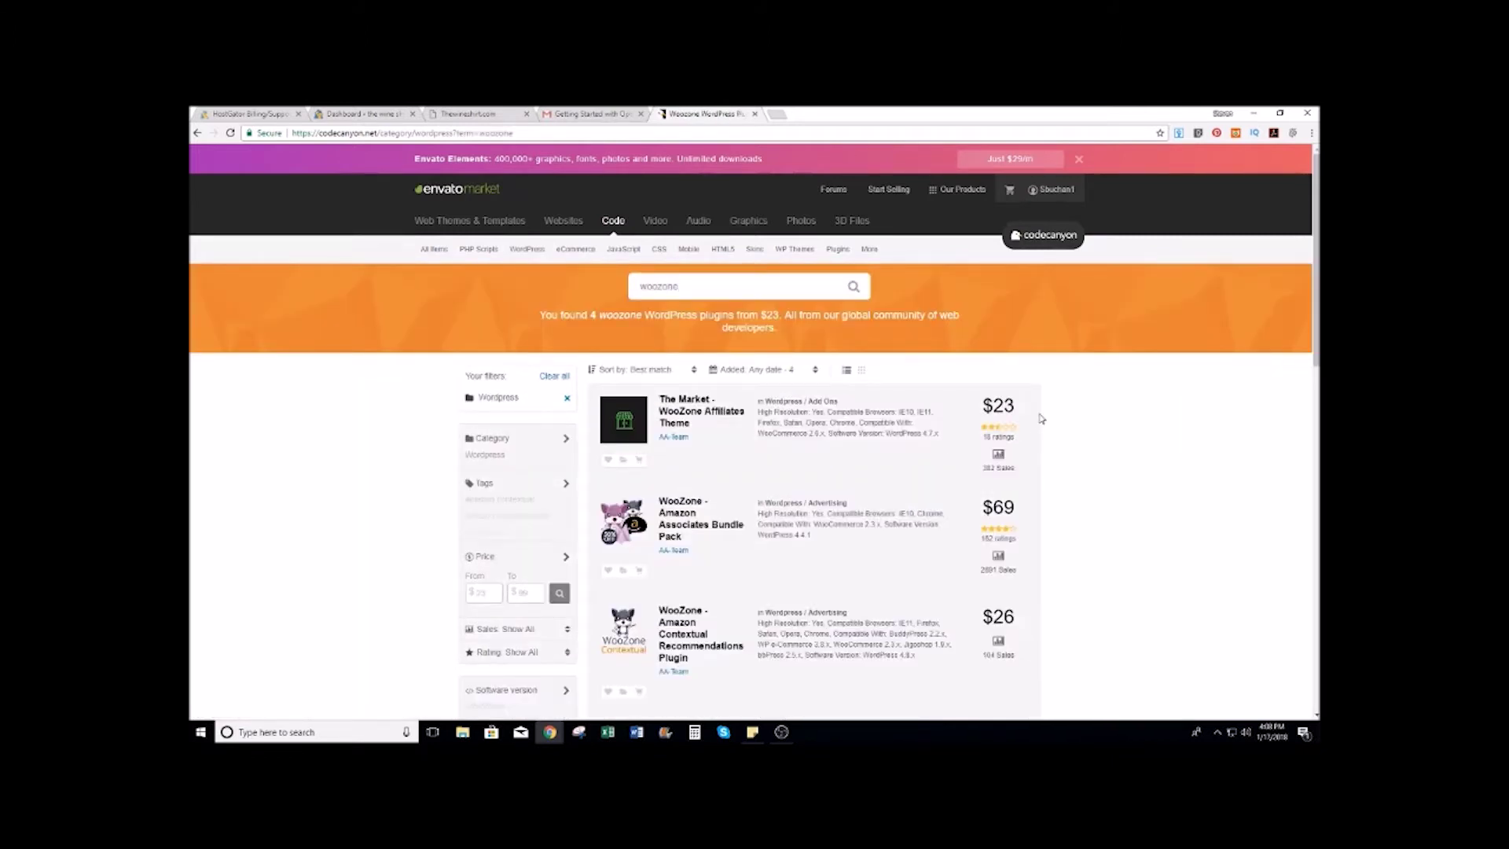
{"action": "scroll", "coordinate": [1041, 418], "scroll_direction": "down", "scroll_amount": 4}
{"action": "scroll", "coordinate": [1041, 418], "scroll_direction": "up", "scroll_amount": 4}
{"action": "mouse_move", "coordinate": [517, 249]}
Step: Clear the search box and go to the Web Themes & Templates marketplace
{"action": "key", "text": "BackSpace"}
{"action": "key", "text": "BackSpace"}
{"action": "key", "text": "BackSpace"}
{"action": "key", "text": "BackSpace"}
{"action": "key", "text": "BackSpace"}
{"action": "key", "text": "BackSpace"}
{"action": "key", "text": "BackSpace"}
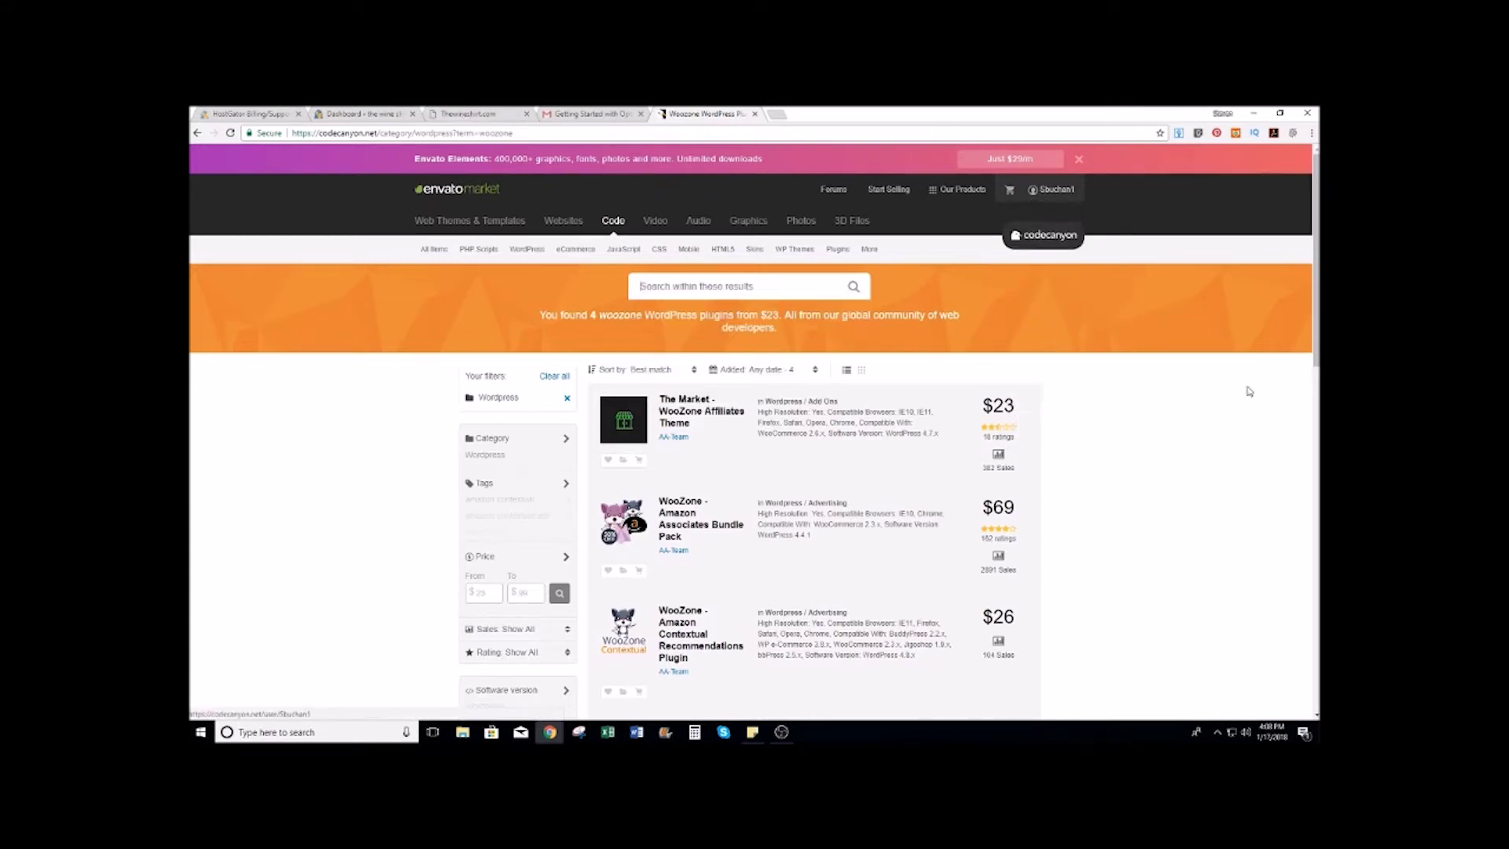
{"action": "mouse_move", "coordinate": [1073, 191]}
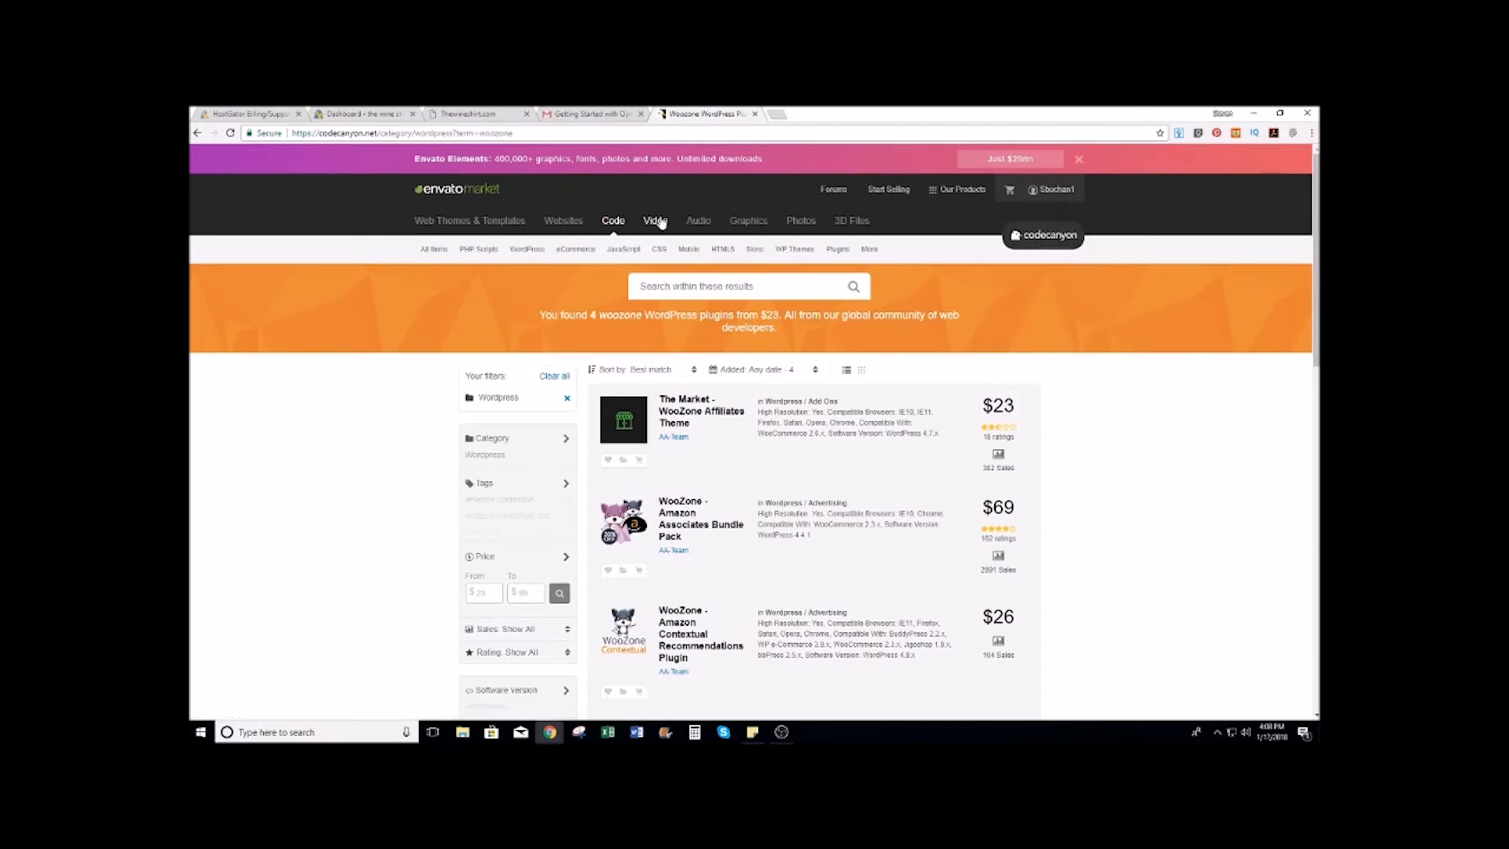
{"action": "mouse_move", "coordinate": [428, 249]}
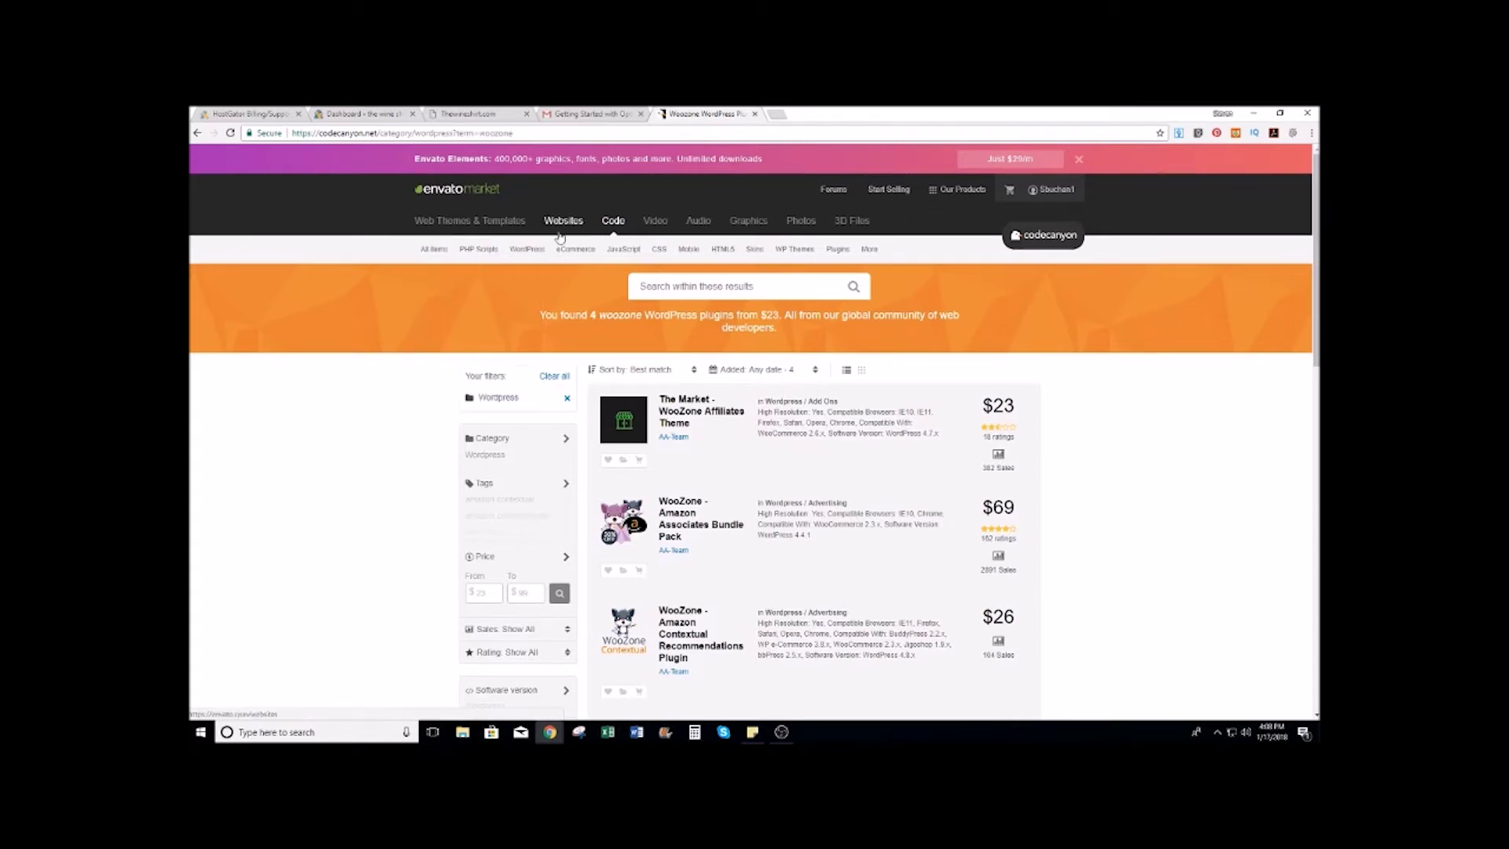
{"action": "left_click", "coordinate": [451, 222]}
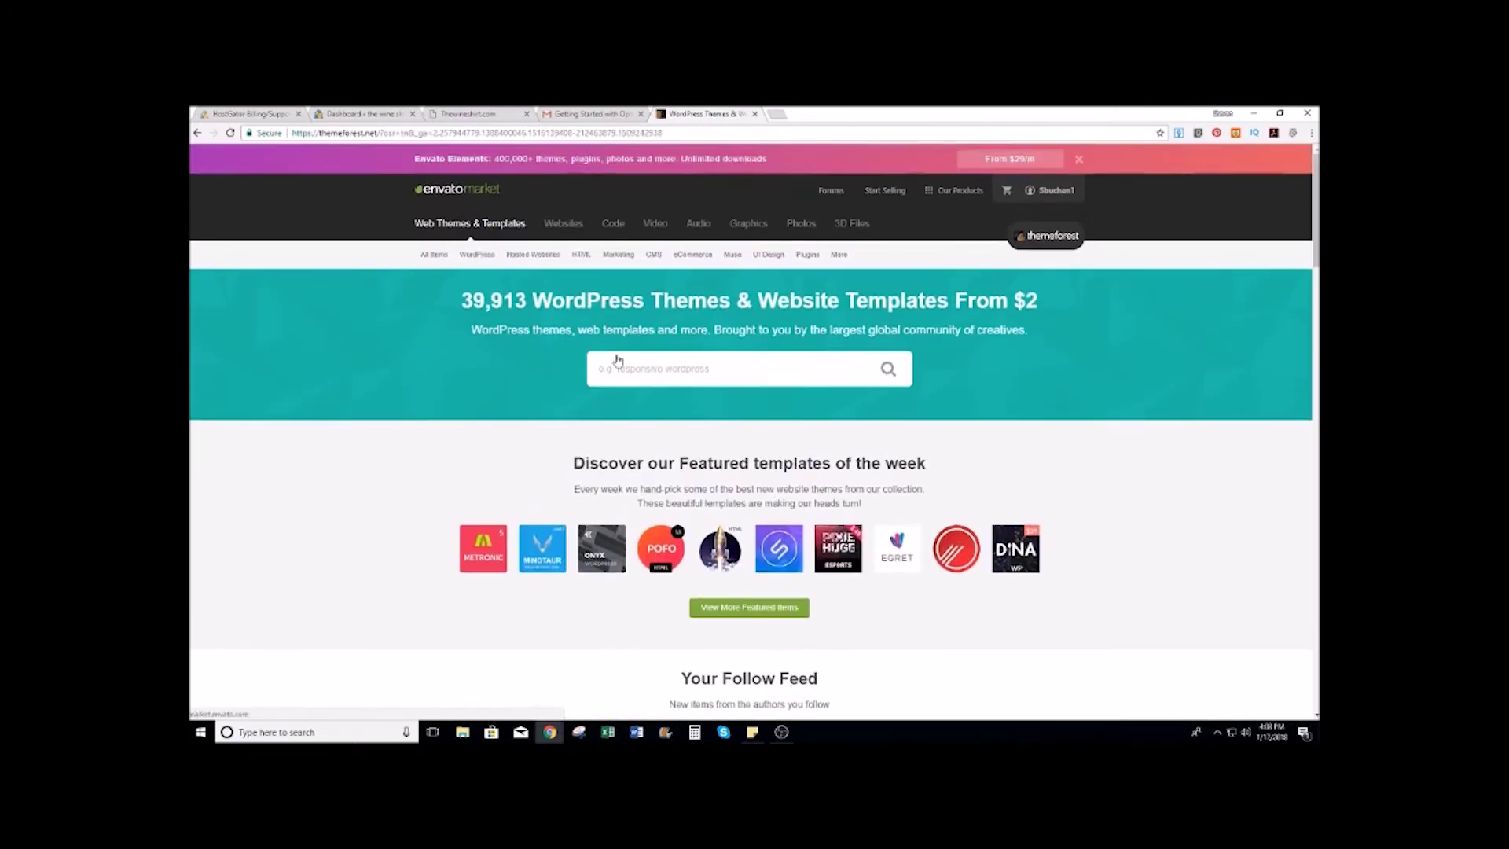
Step: Search ThemeForest for 'woozone', finding the JMS 4Life template at $59
{"action": "left_click", "coordinate": [690, 366]}
{"action": "type", "text": "woozone"}
{"action": "key", "text": "Return"}
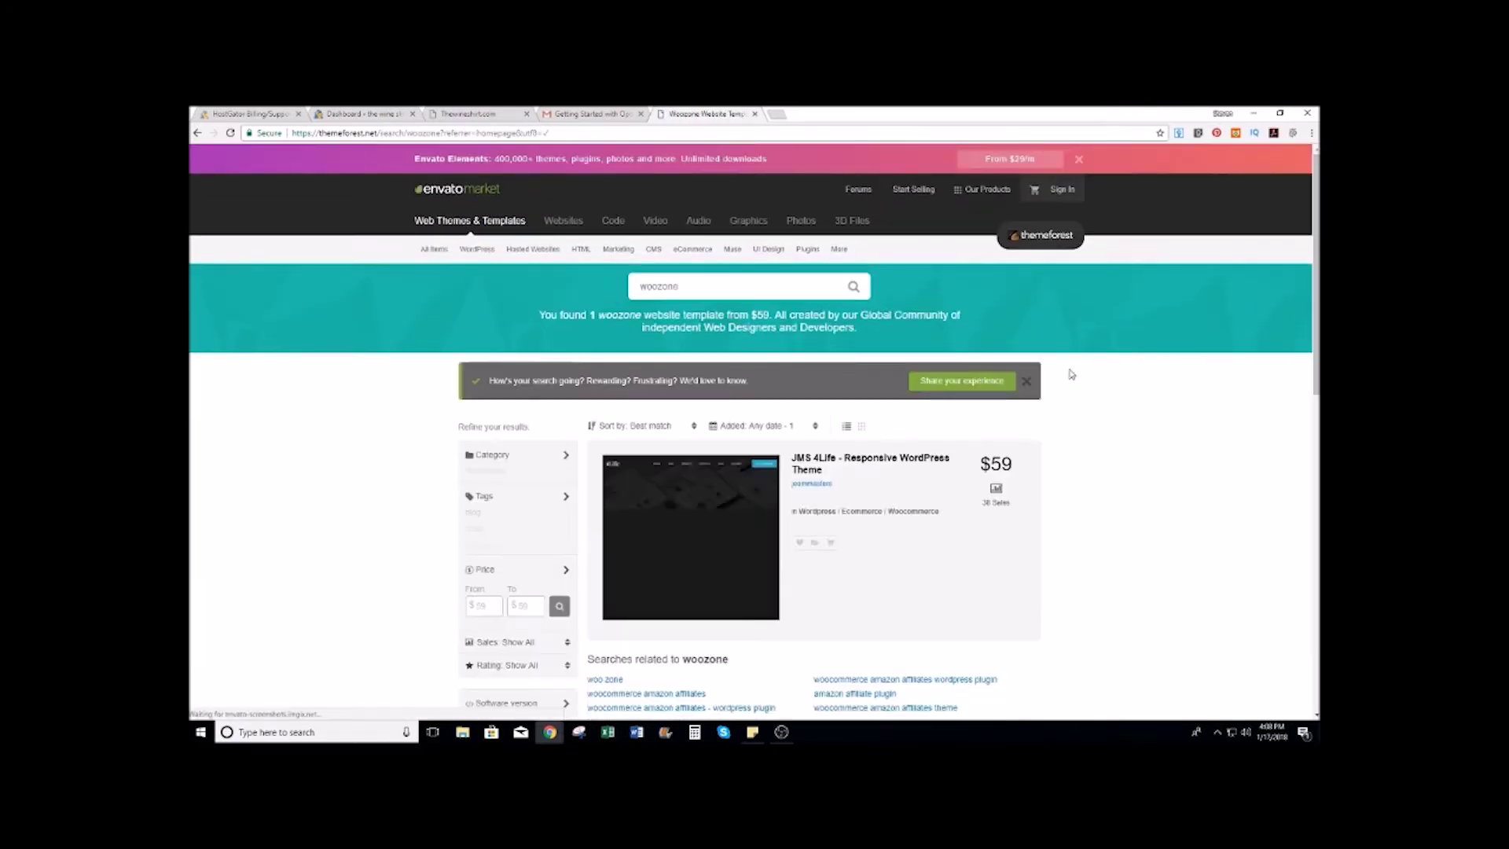
{"action": "scroll", "coordinate": [1071, 374], "scroll_direction": "down", "scroll_amount": 5}
{"action": "scroll", "coordinate": [1080, 316], "scroll_direction": "up", "scroll_amount": 4}
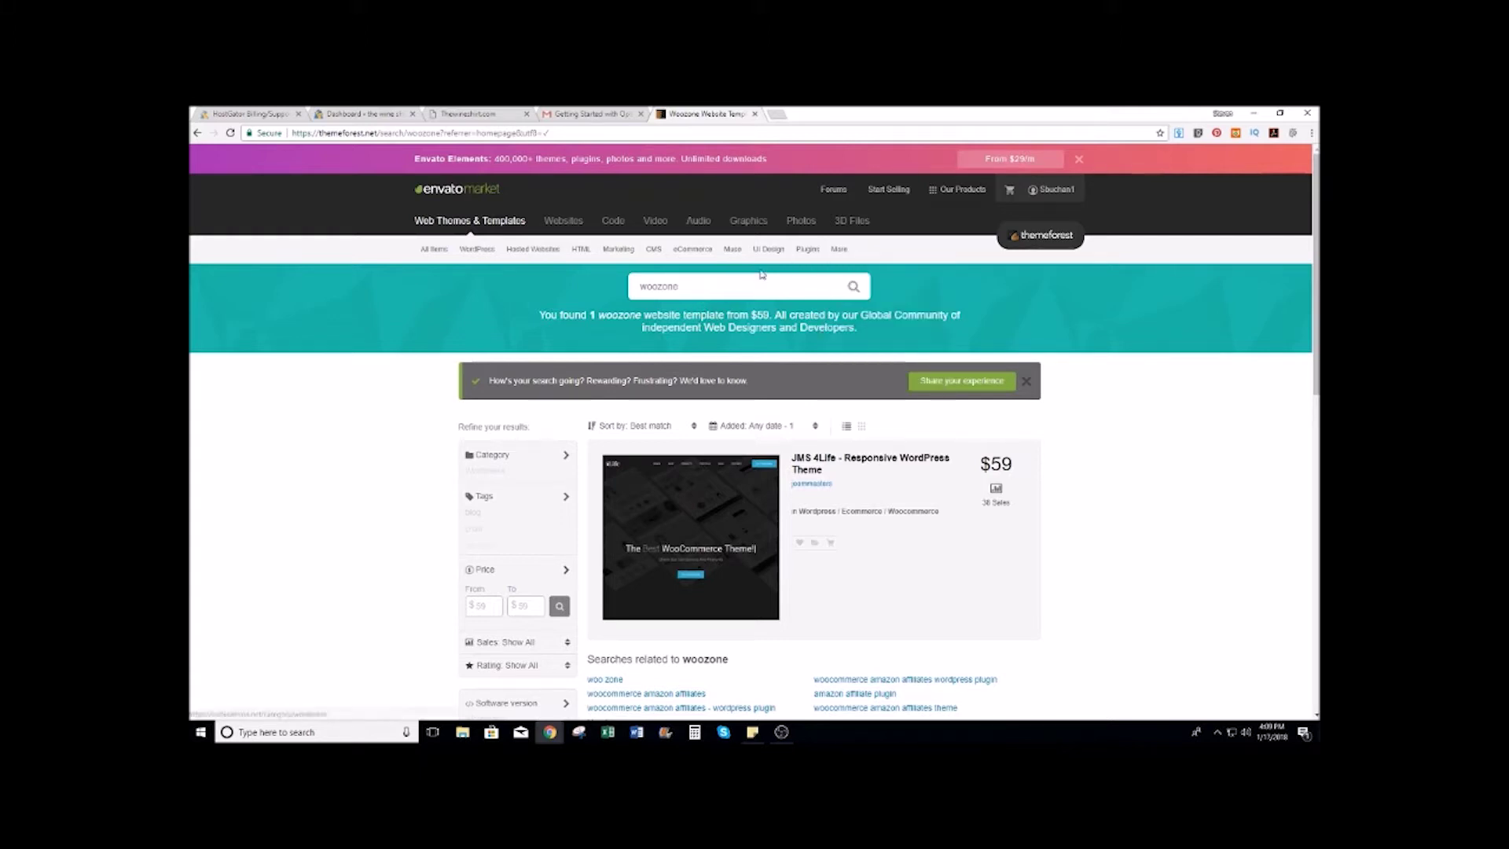
Step: Clear the search query, close the Gmail tab and switch to the thewineshirt.com tab
{"action": "double_click", "coordinate": [695, 288]}
{"action": "key", "text": "BackSpace"}
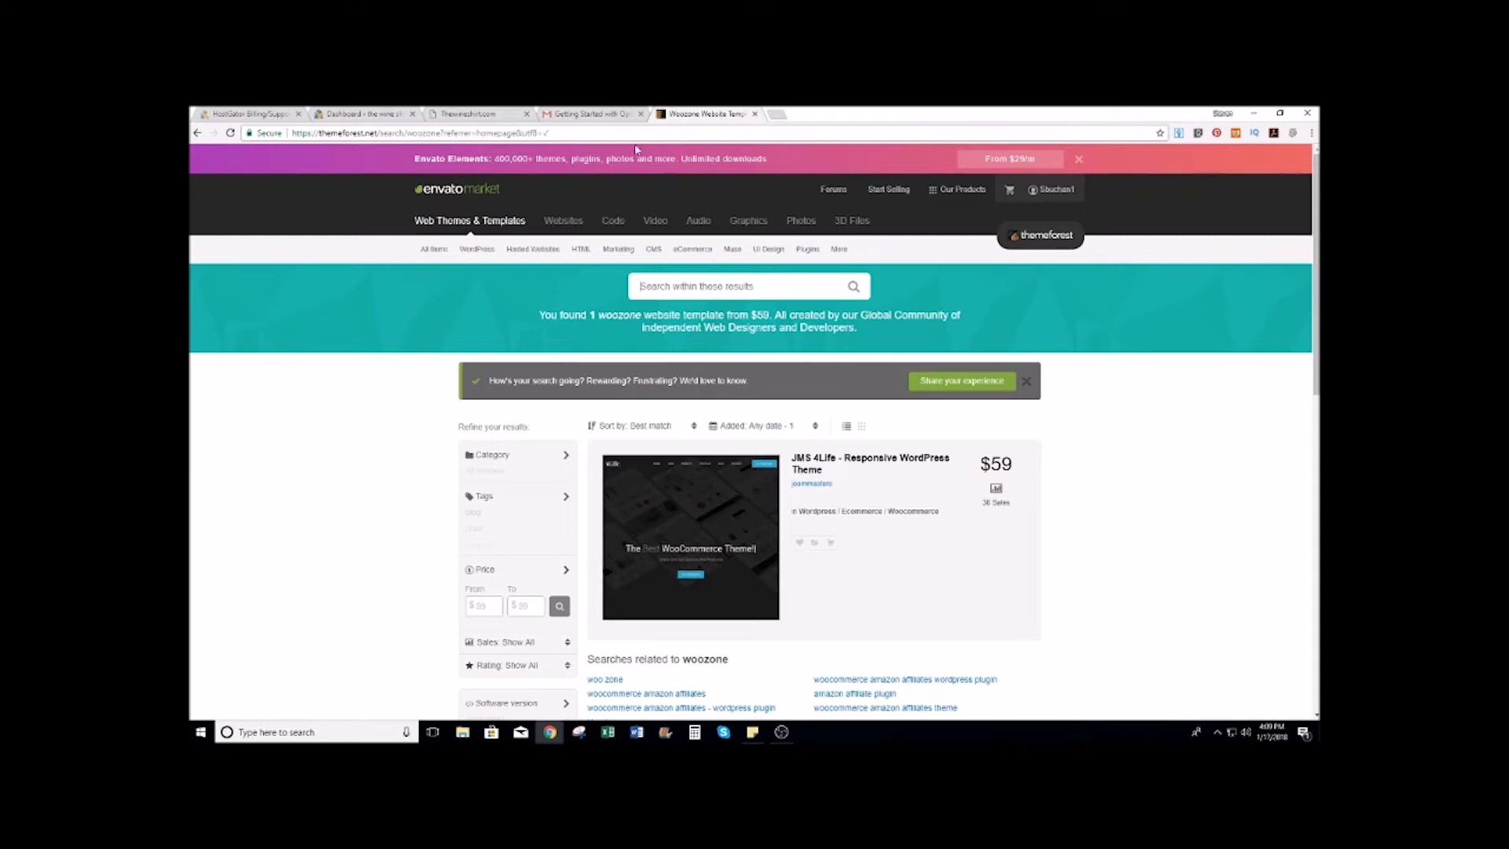
{"action": "left_click", "coordinate": [641, 114]}
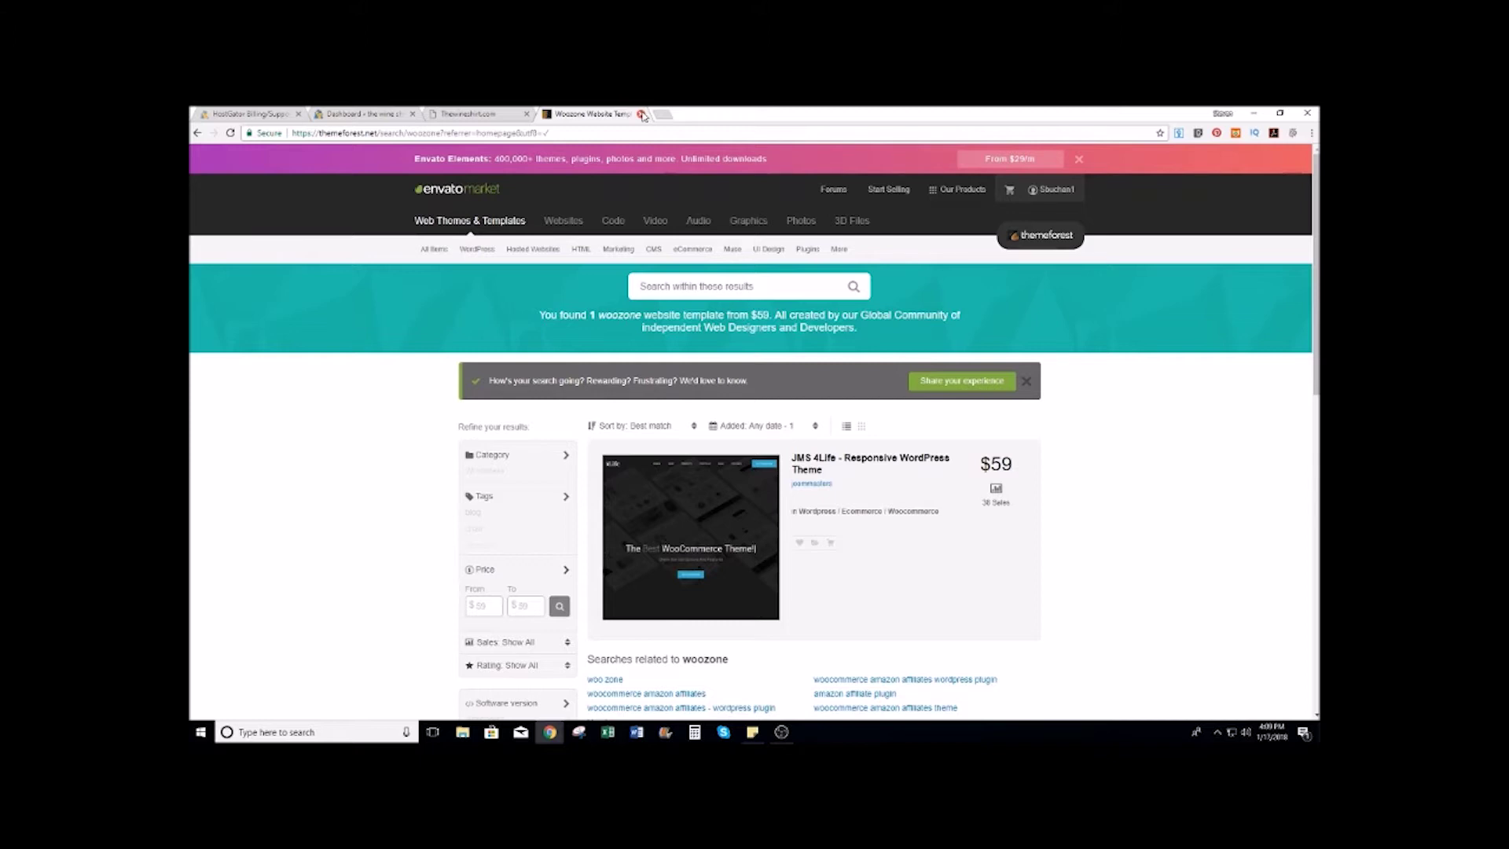
{"action": "left_click", "coordinate": [484, 112]}
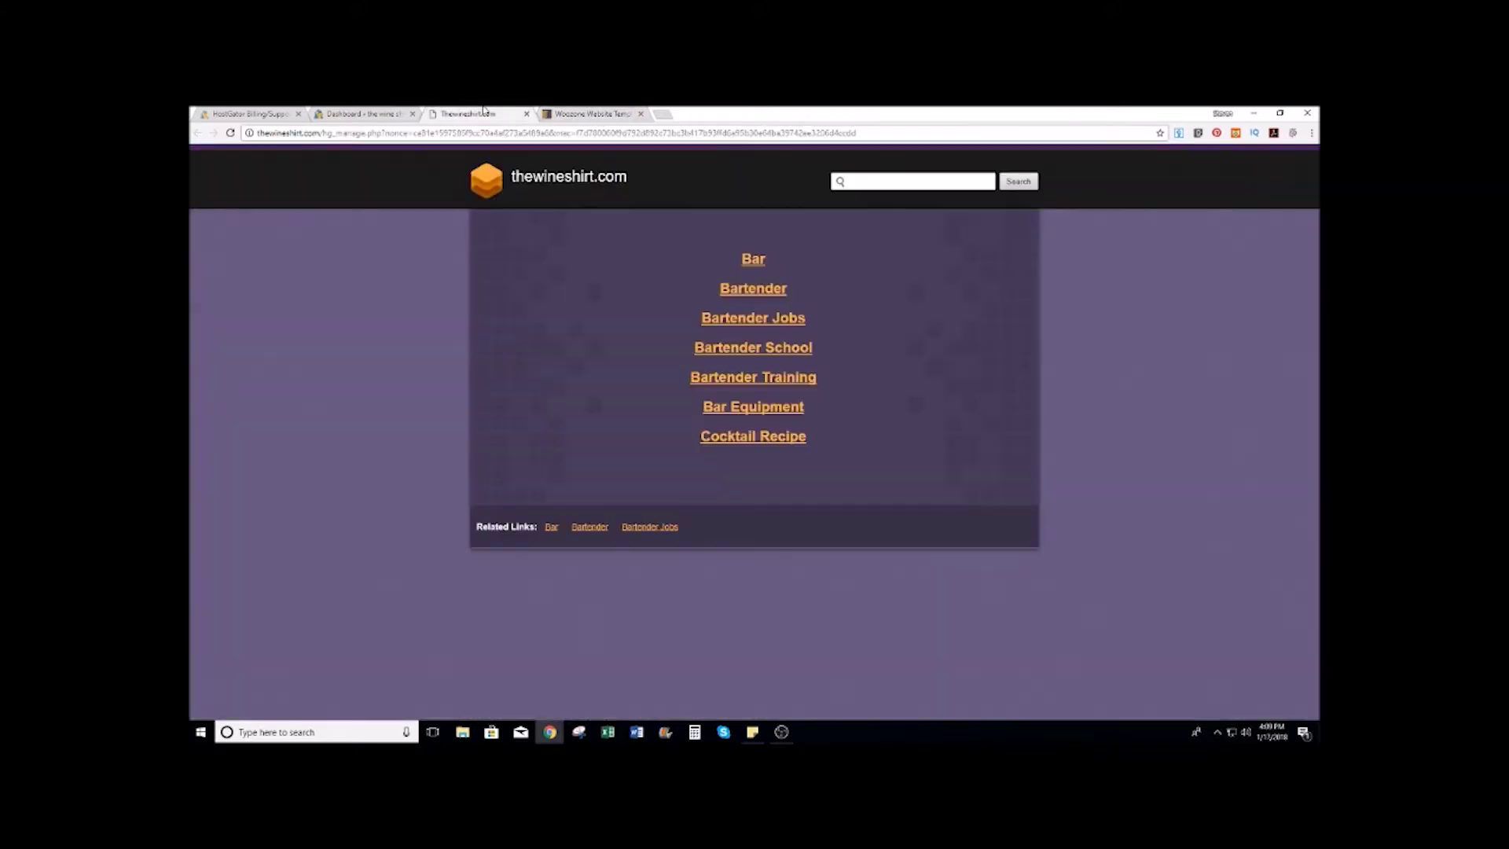
Step: Close the thewineshirt.com tab and open the installed Themes page in WordPress
{"action": "left_click", "coordinate": [355, 113]}
{"action": "left_click", "coordinate": [463, 113]}
{"action": "left_click", "coordinate": [526, 114]}
{"action": "left_click", "coordinate": [385, 113]}
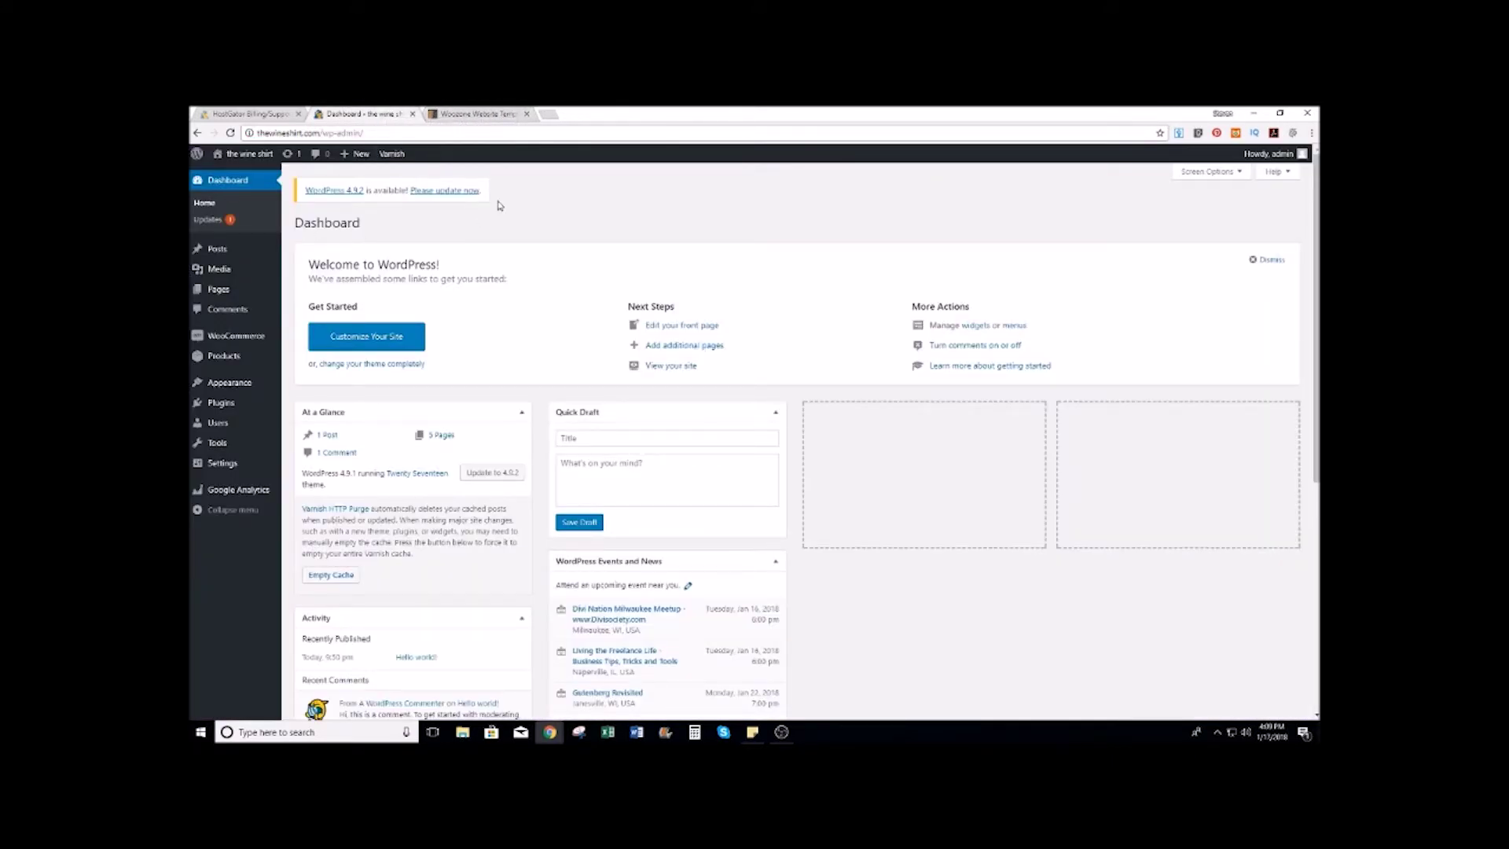
{"action": "mouse_move", "coordinate": [228, 387]}
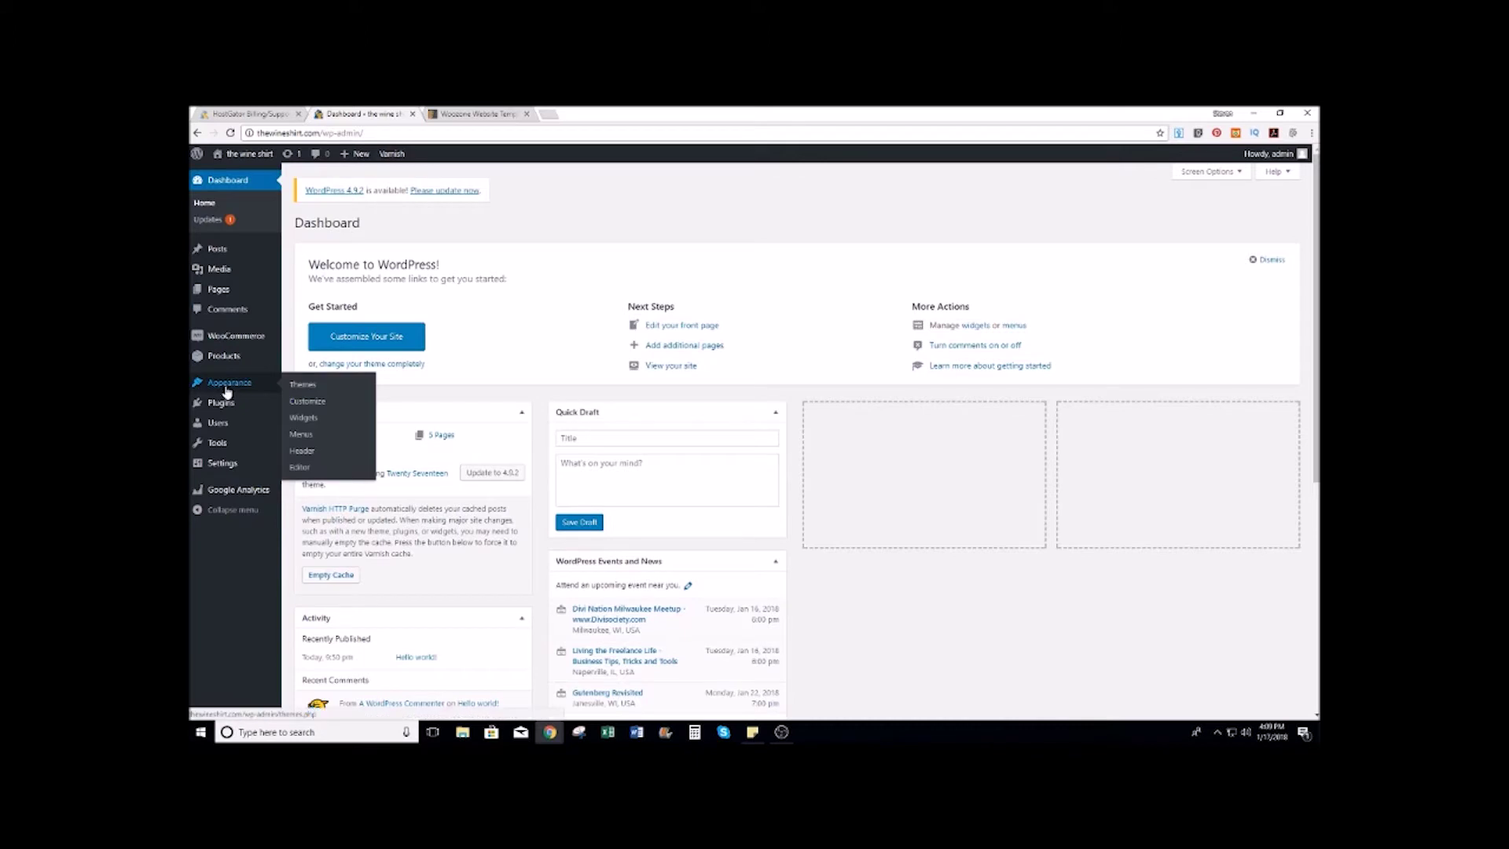
{"action": "left_click", "coordinate": [298, 385]}
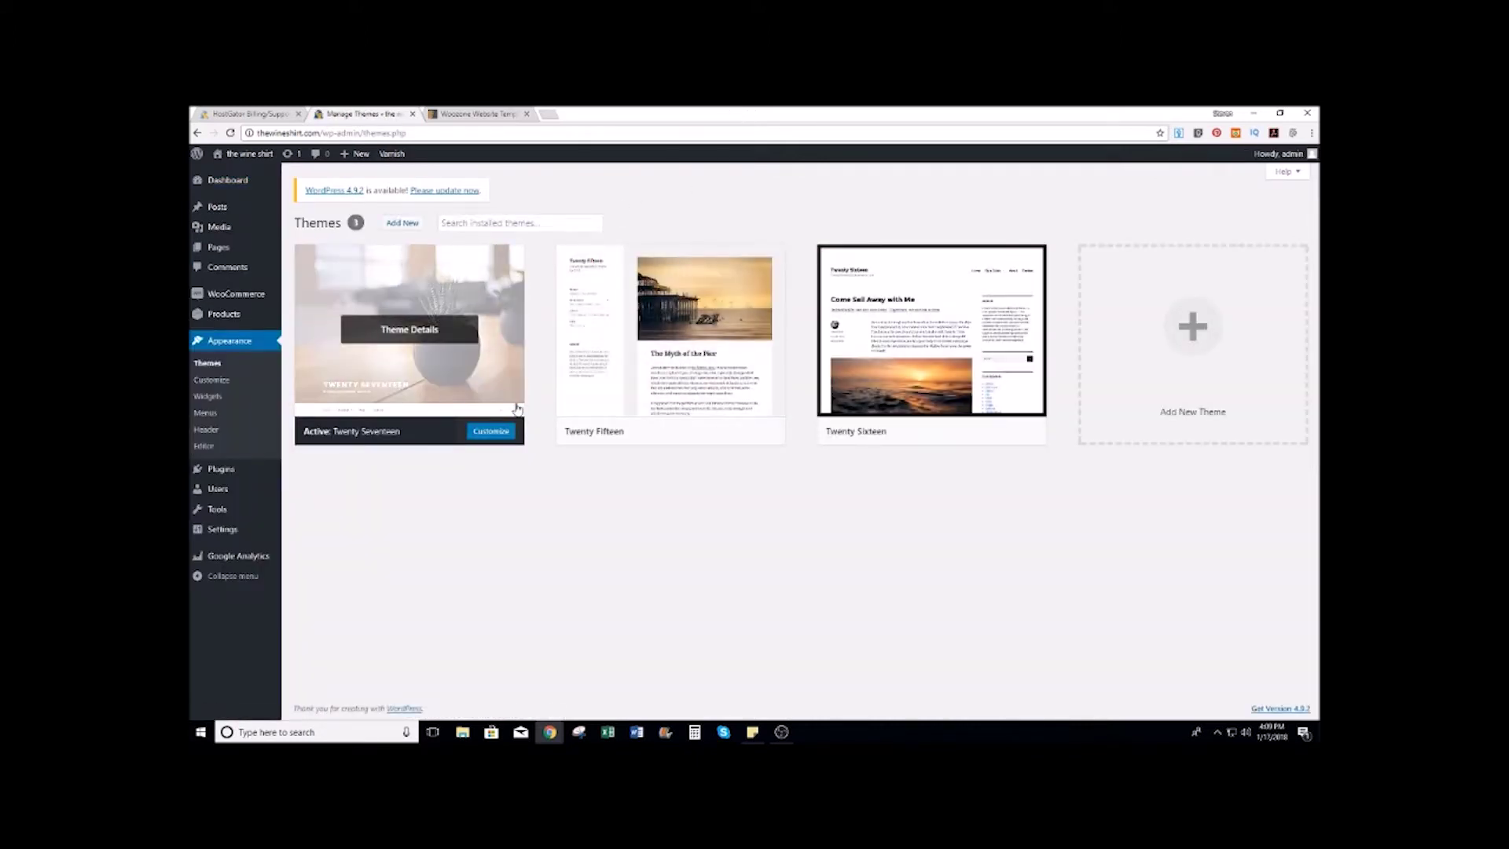
Step: Delete the Twenty Fifteen and Twenty Sixteen themes, then go to Add New themes
{"action": "left_click", "coordinate": [716, 387]}
{"action": "left_click", "coordinate": [1203, 689]}
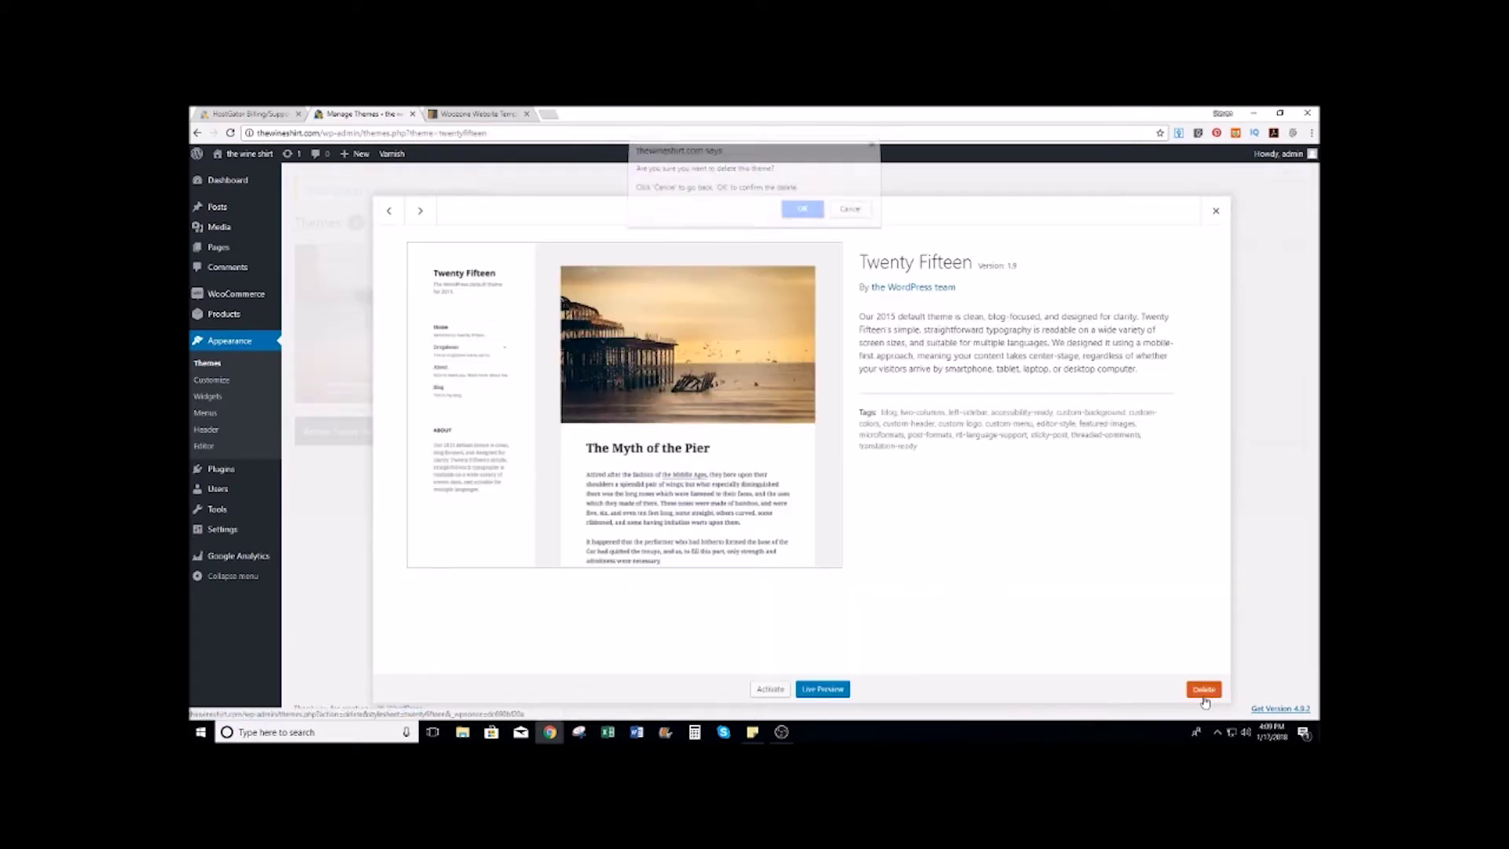
{"action": "left_click", "coordinate": [809, 214]}
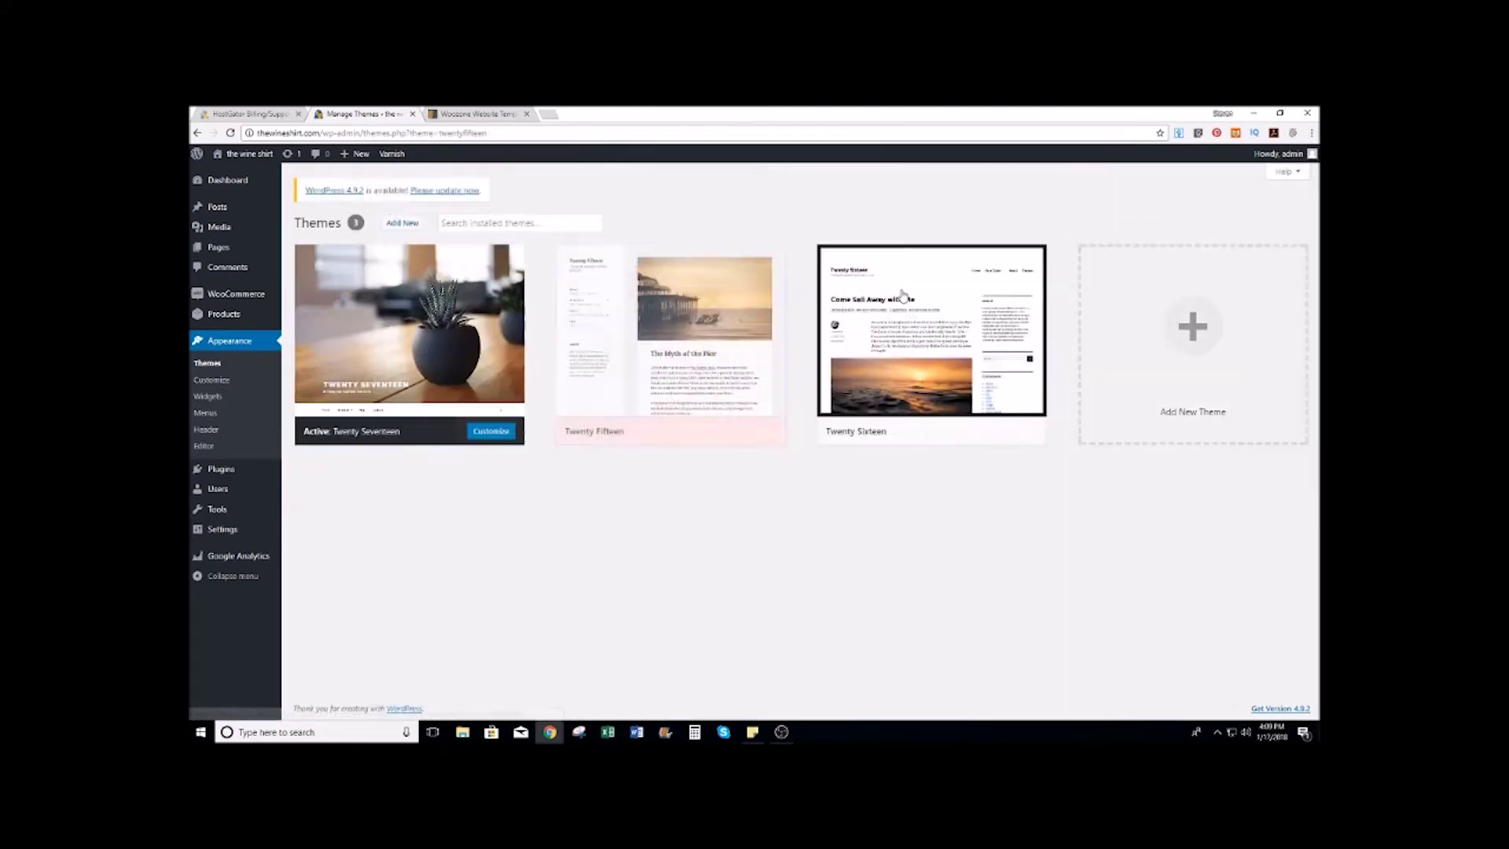
{"action": "left_click", "coordinate": [671, 330]}
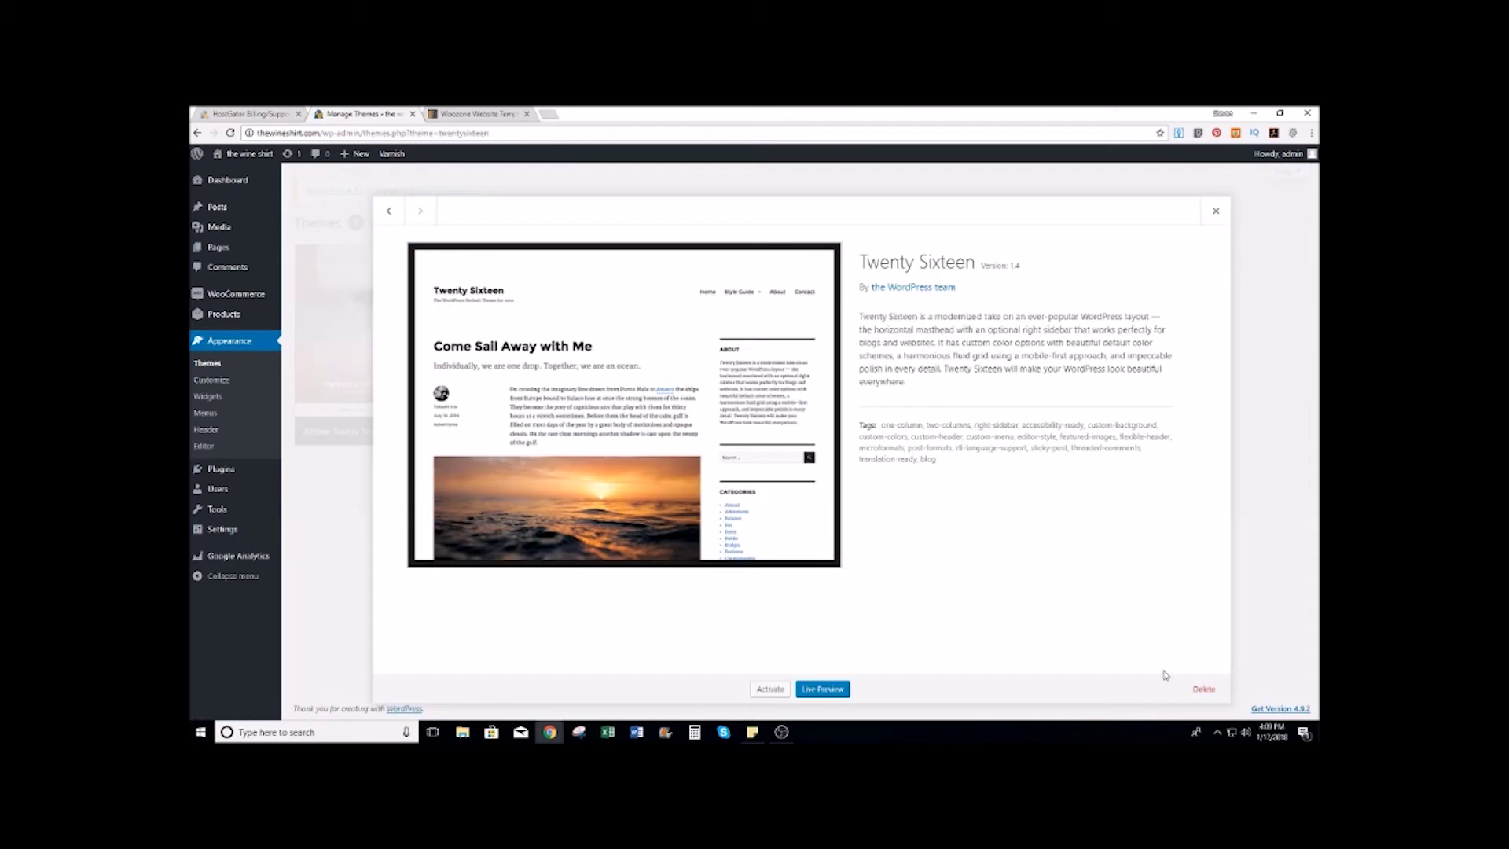
{"action": "left_click", "coordinate": [1203, 689]}
{"action": "left_click", "coordinate": [804, 218]}
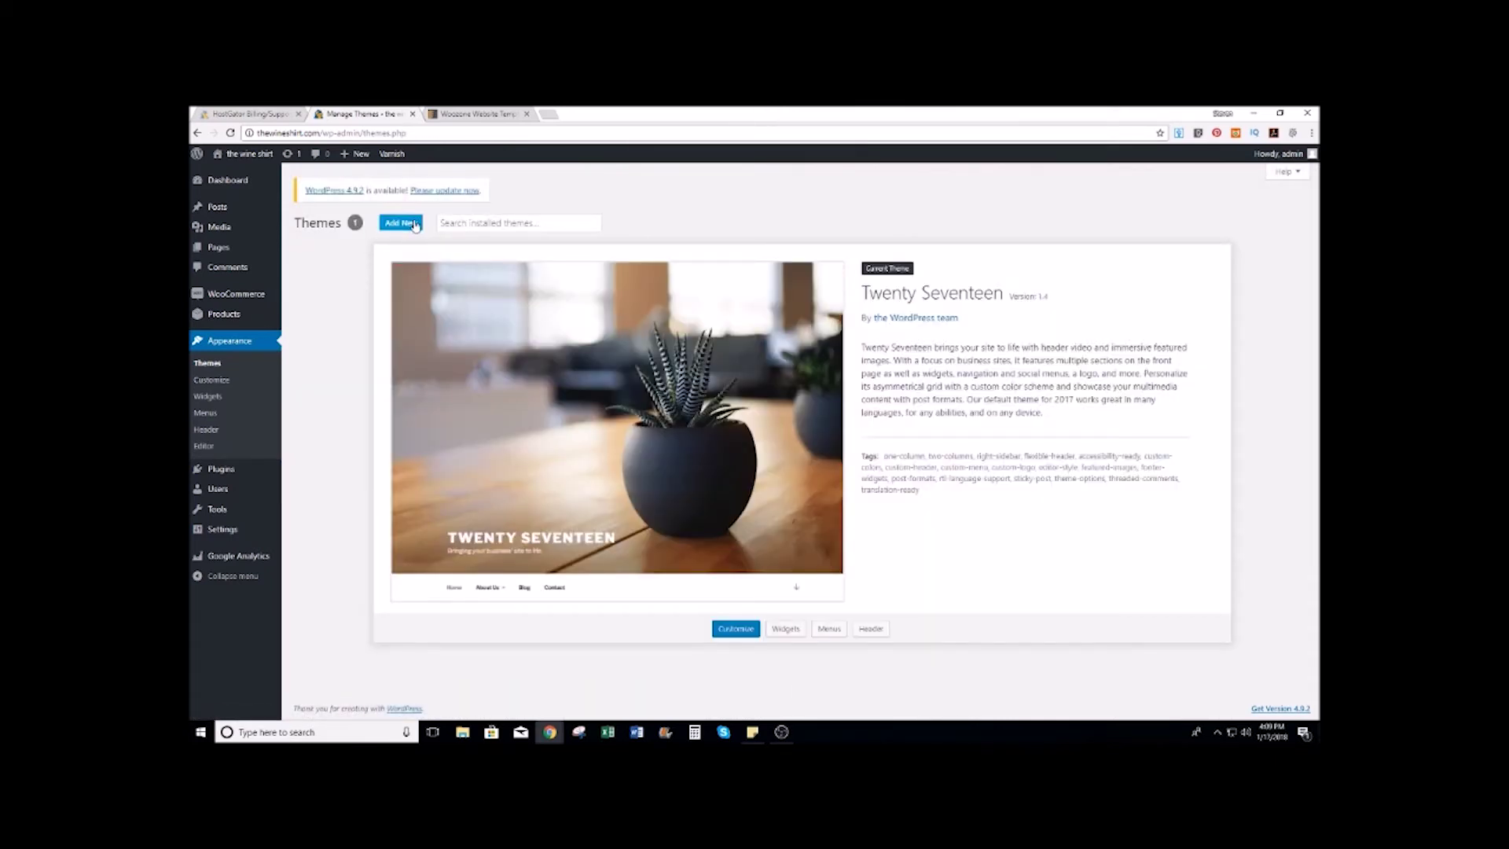
{"action": "left_click", "coordinate": [413, 223]}
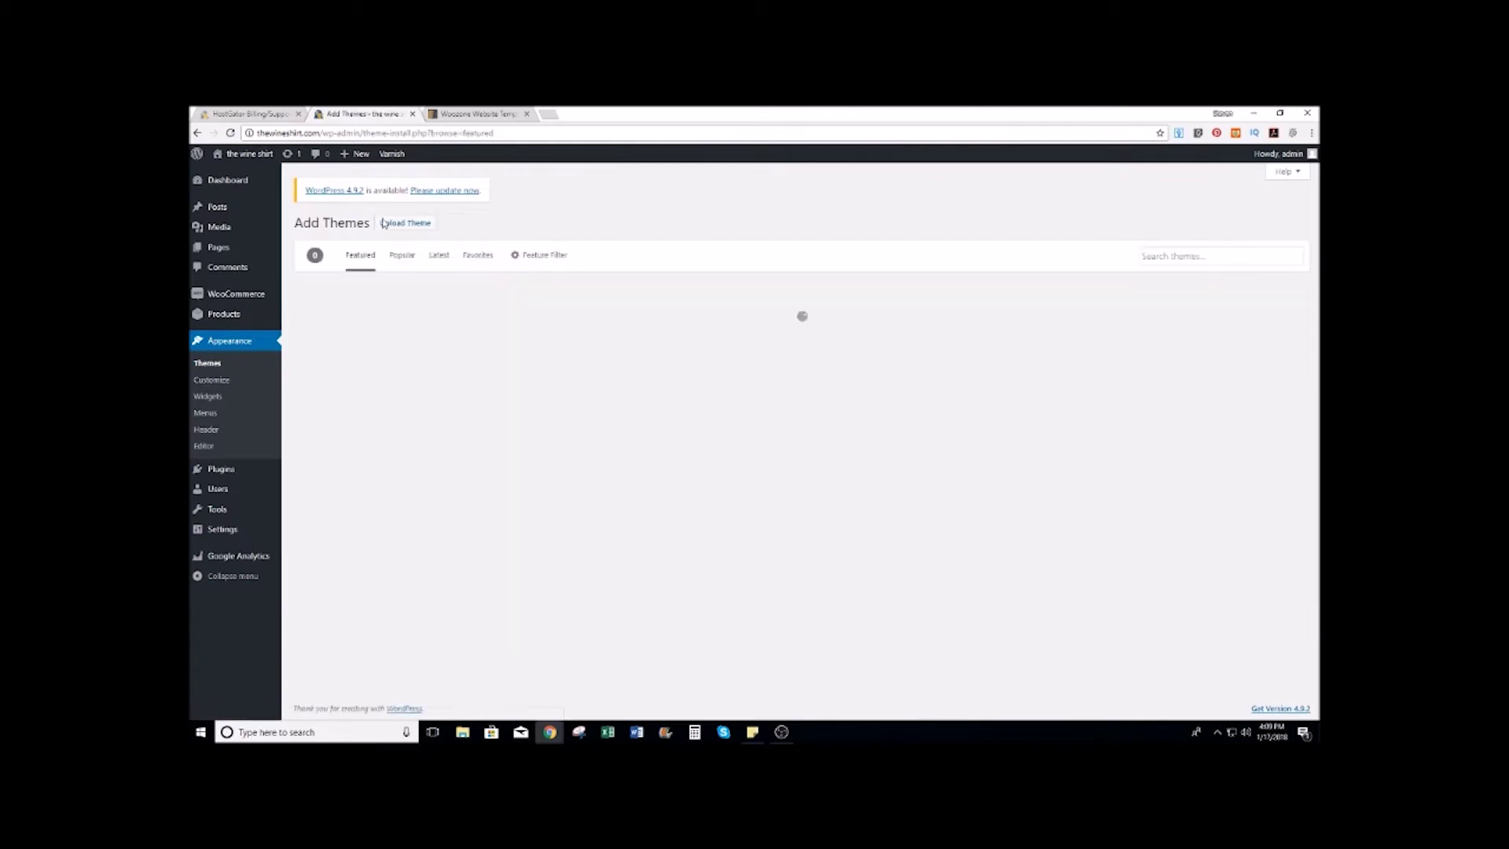
Step: Open the theme upload form and browse the Desktop affiliate site folder, cancelling the first pick
{"action": "left_click", "coordinate": [415, 224]}
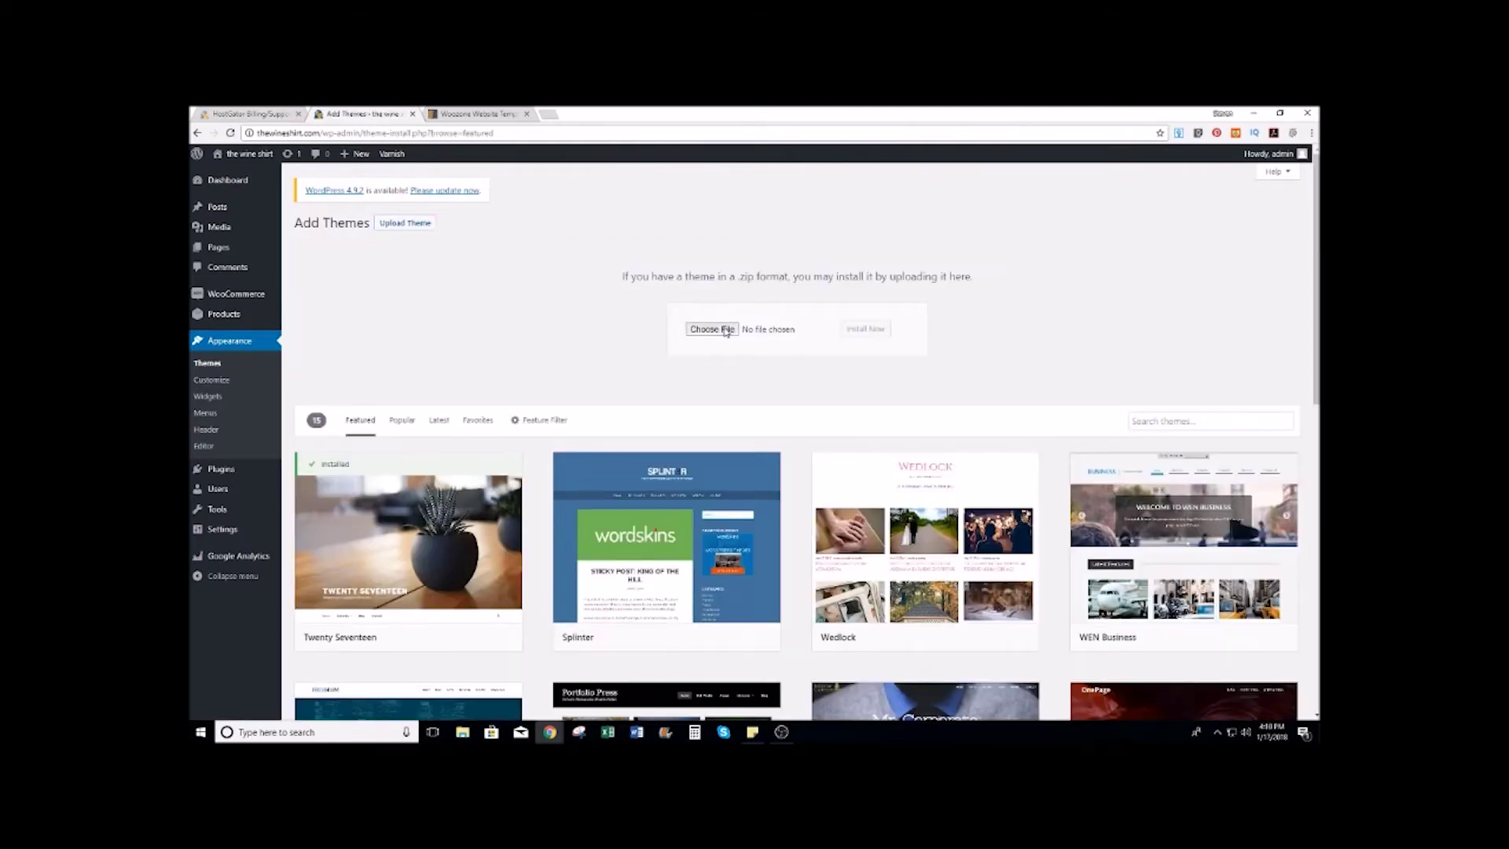
{"action": "left_click", "coordinate": [725, 330]}
{"action": "left_click", "coordinate": [235, 192]}
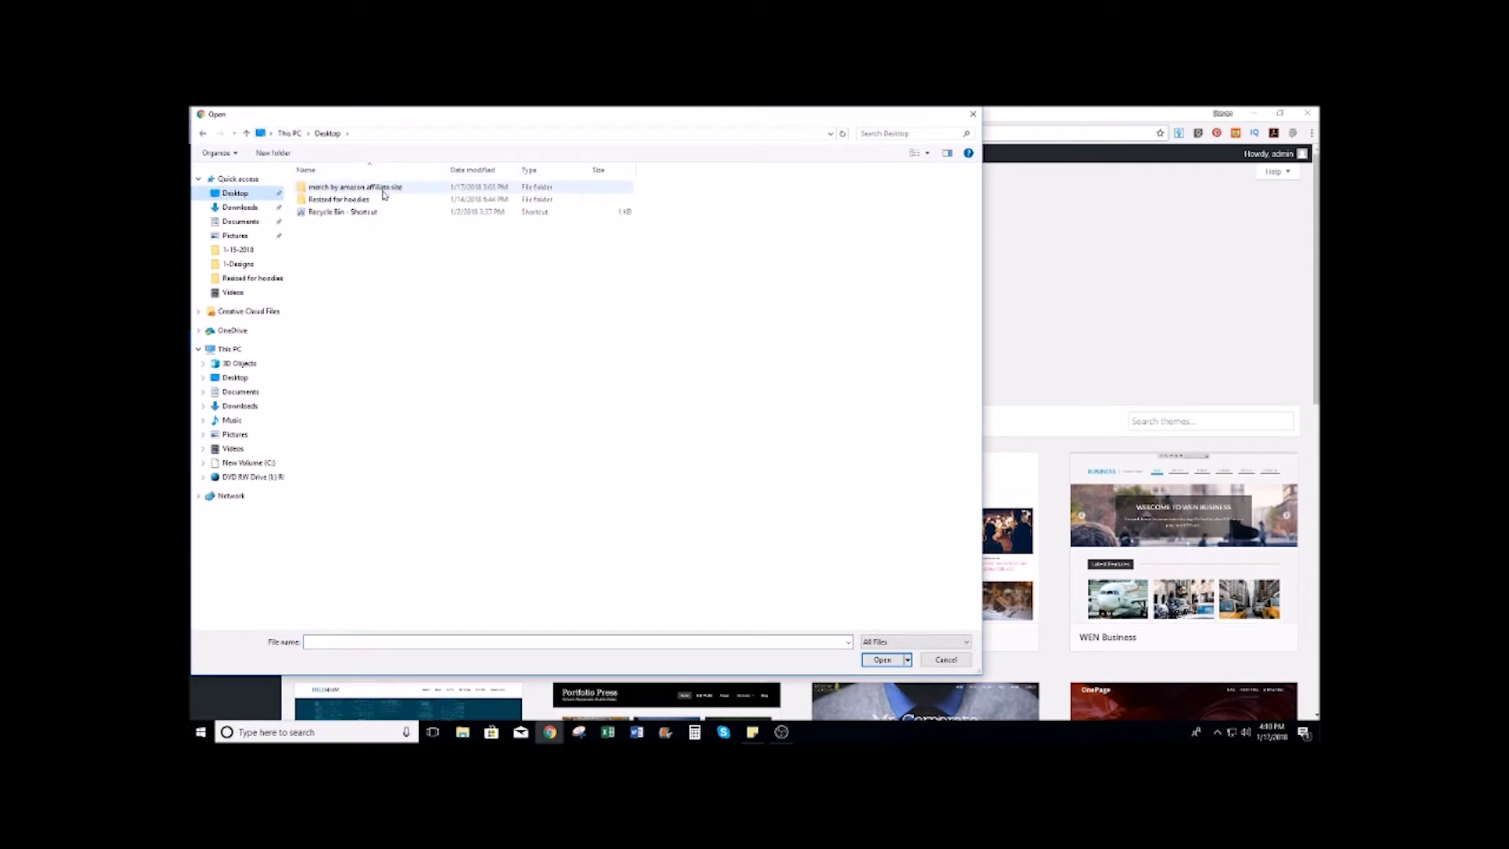
{"action": "double_click", "coordinate": [386, 188]}
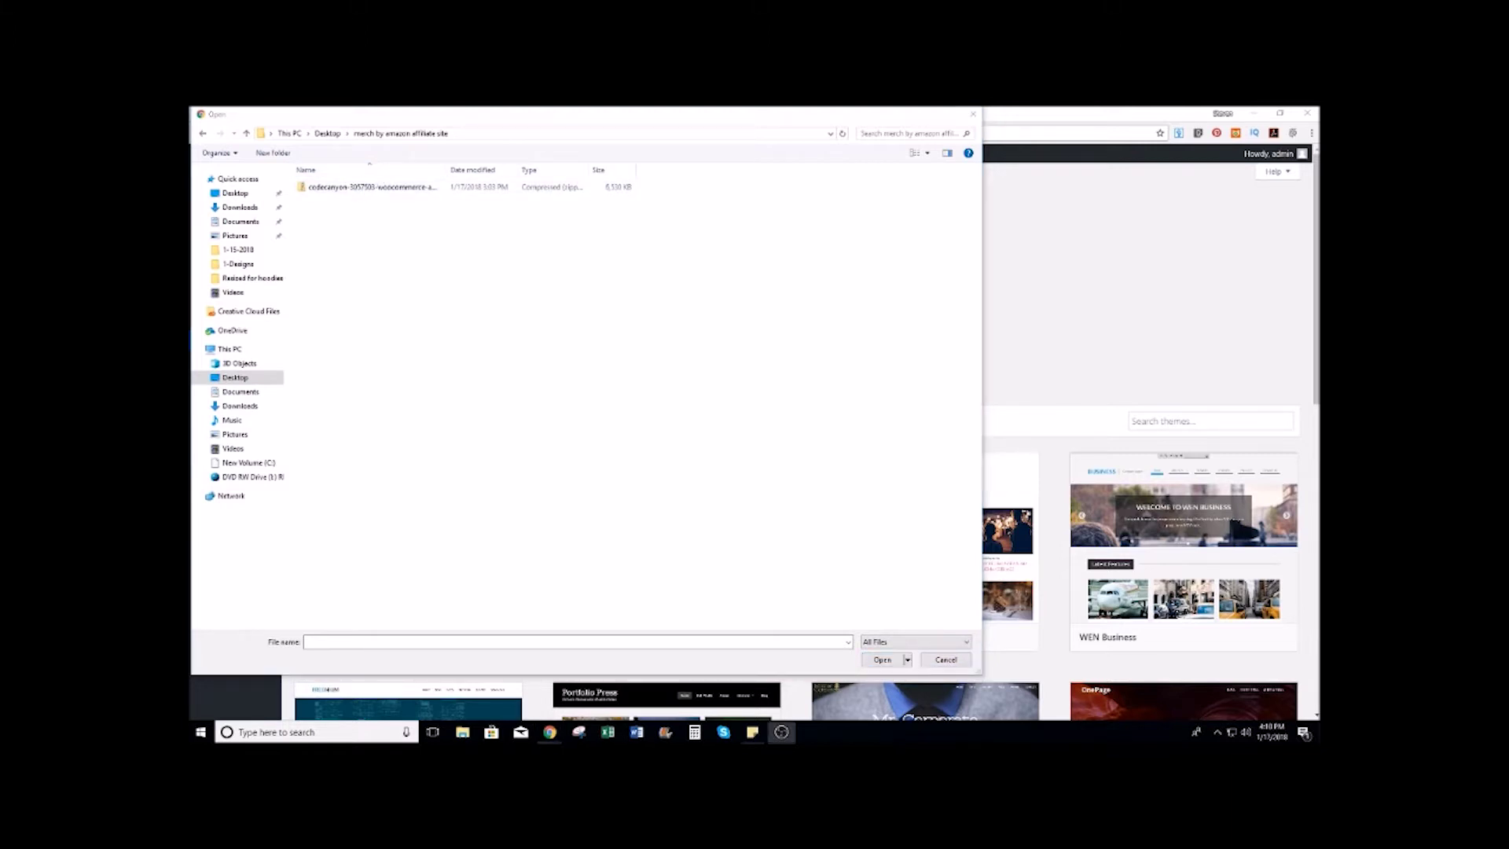
{"action": "key", "text": "Escape"}
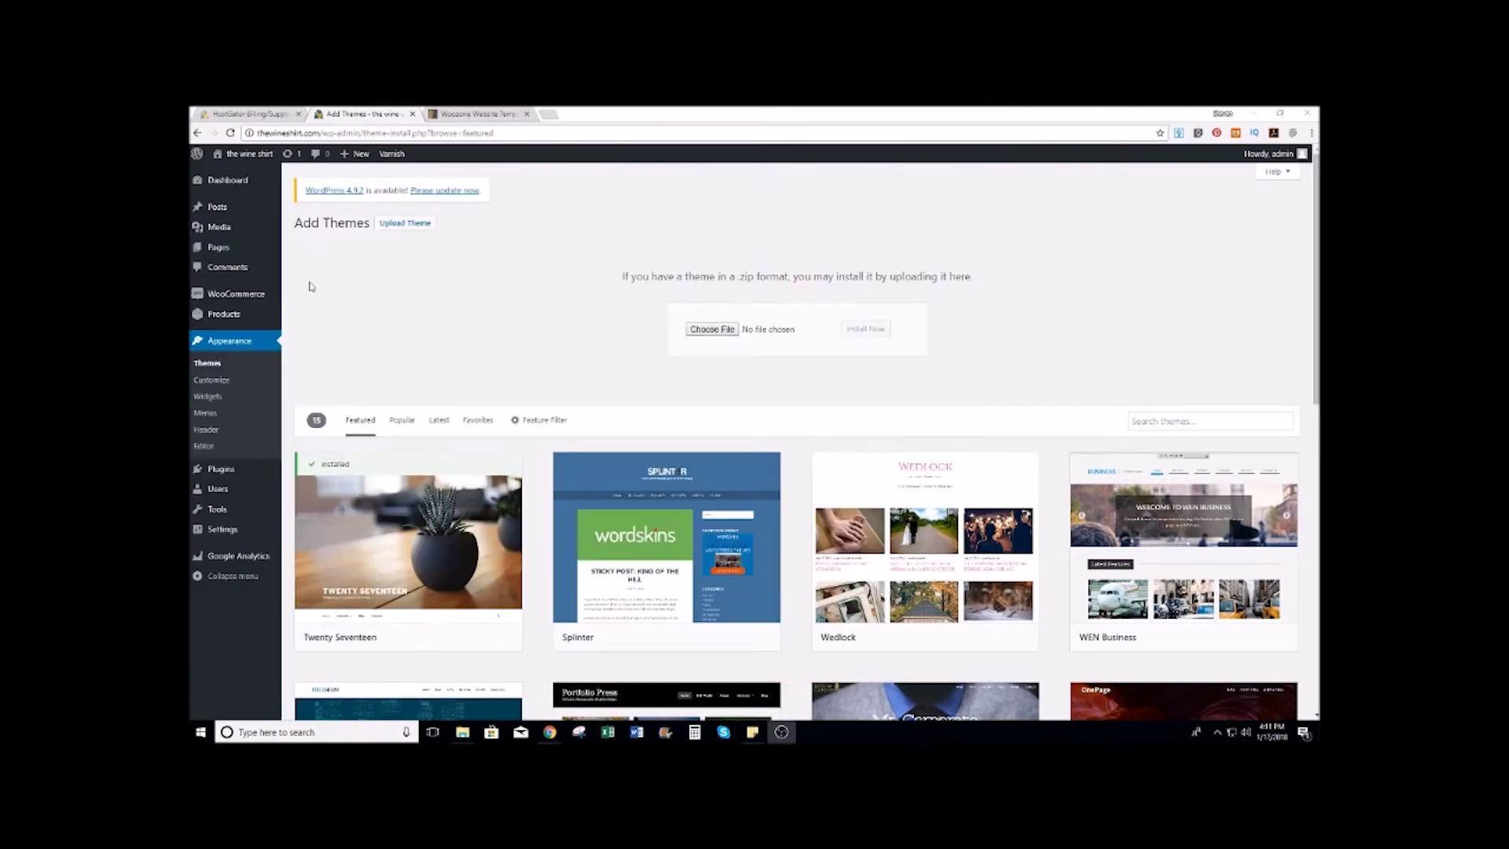
Step: Choose the themeforest Kingdom zip, install it and activate the Kingdom theme
{"action": "left_click", "coordinate": [712, 328]}
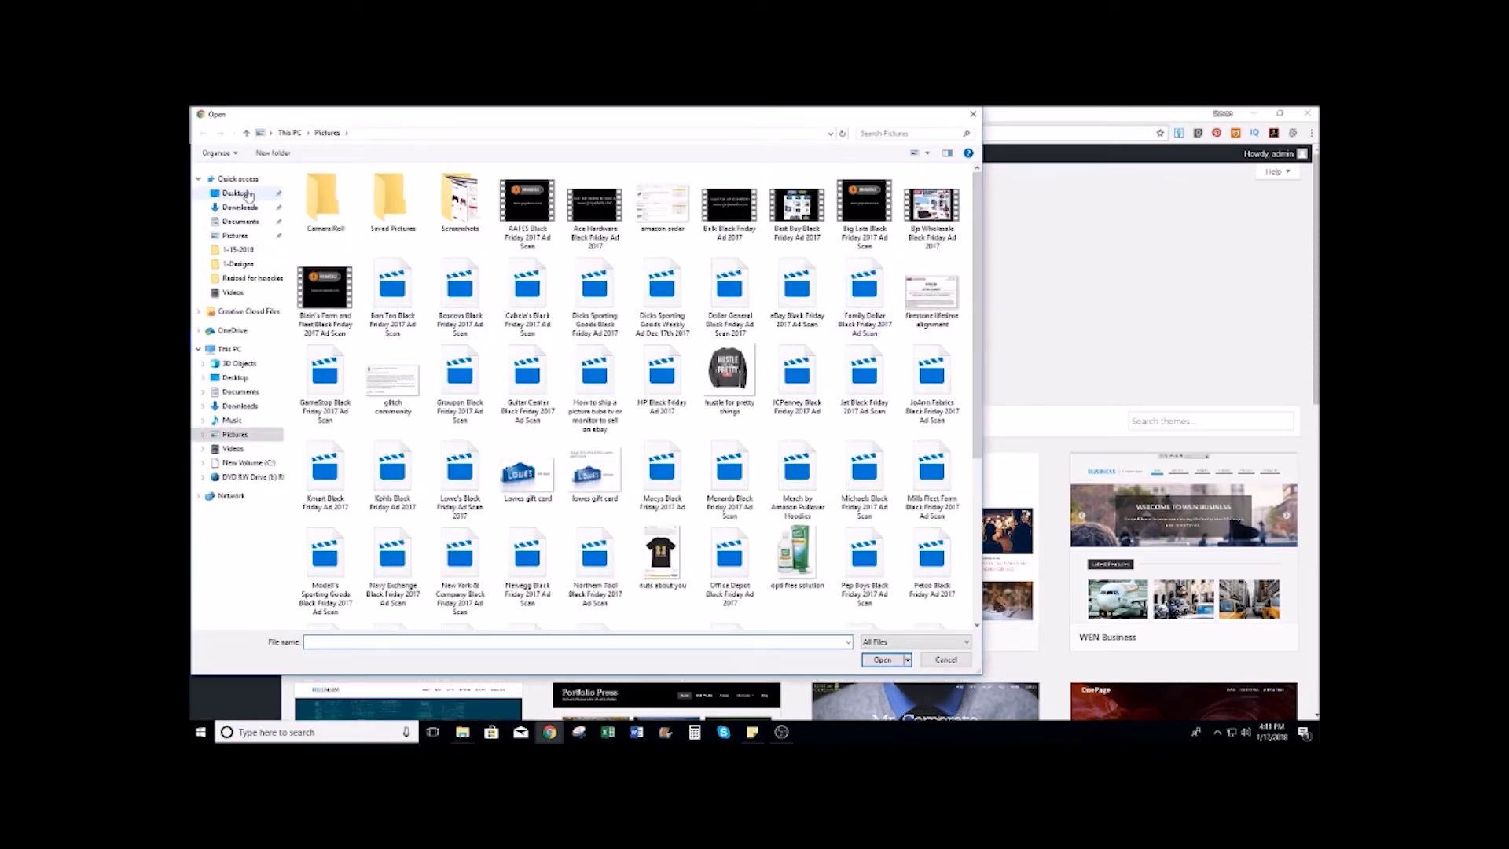
{"action": "left_click", "coordinate": [248, 195]}
{"action": "double_click", "coordinate": [346, 189]}
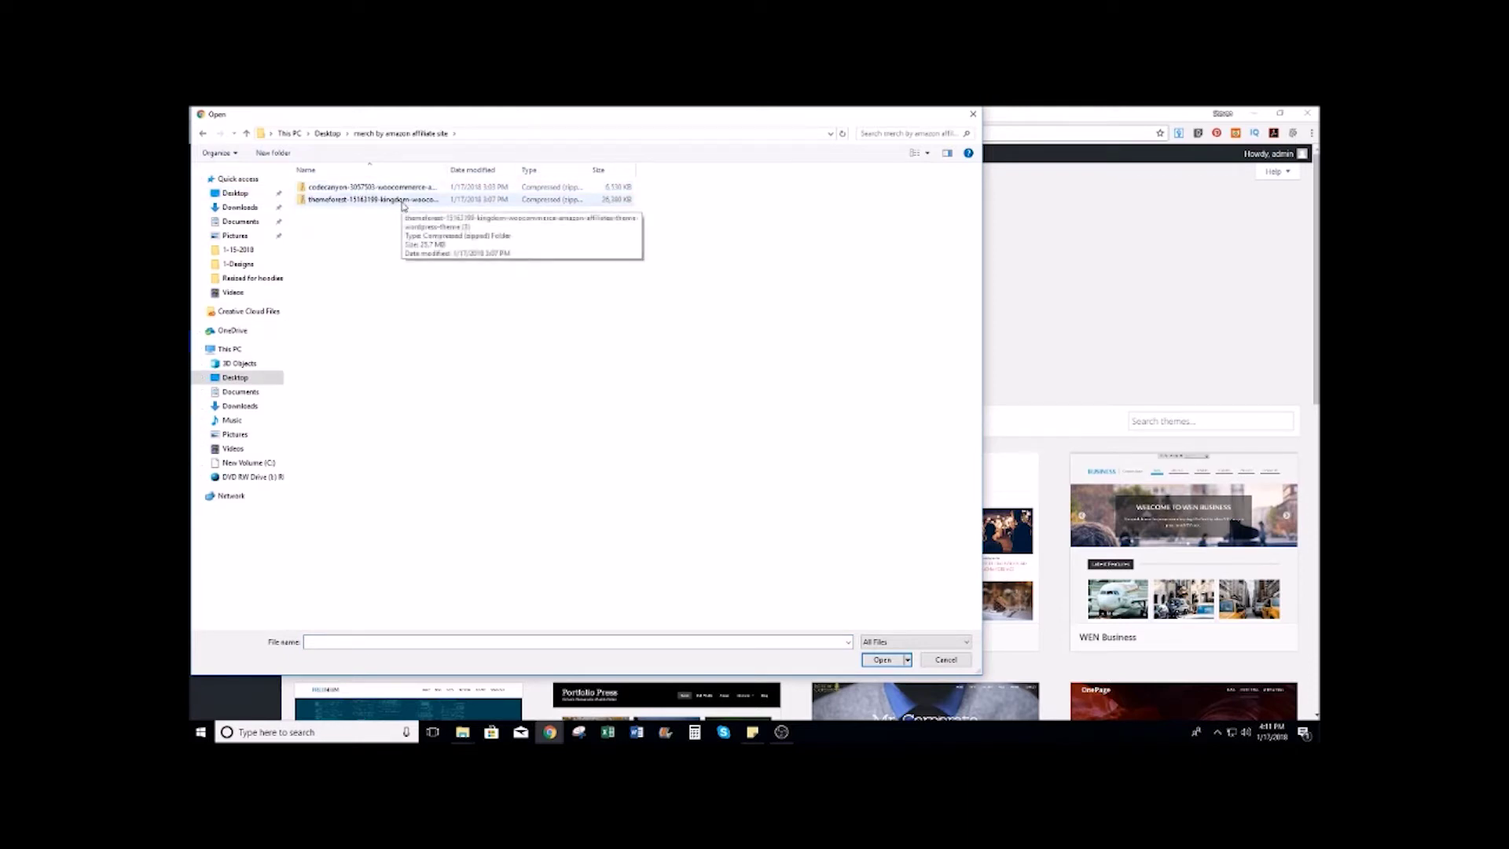
{"action": "double_click", "coordinate": [403, 201]}
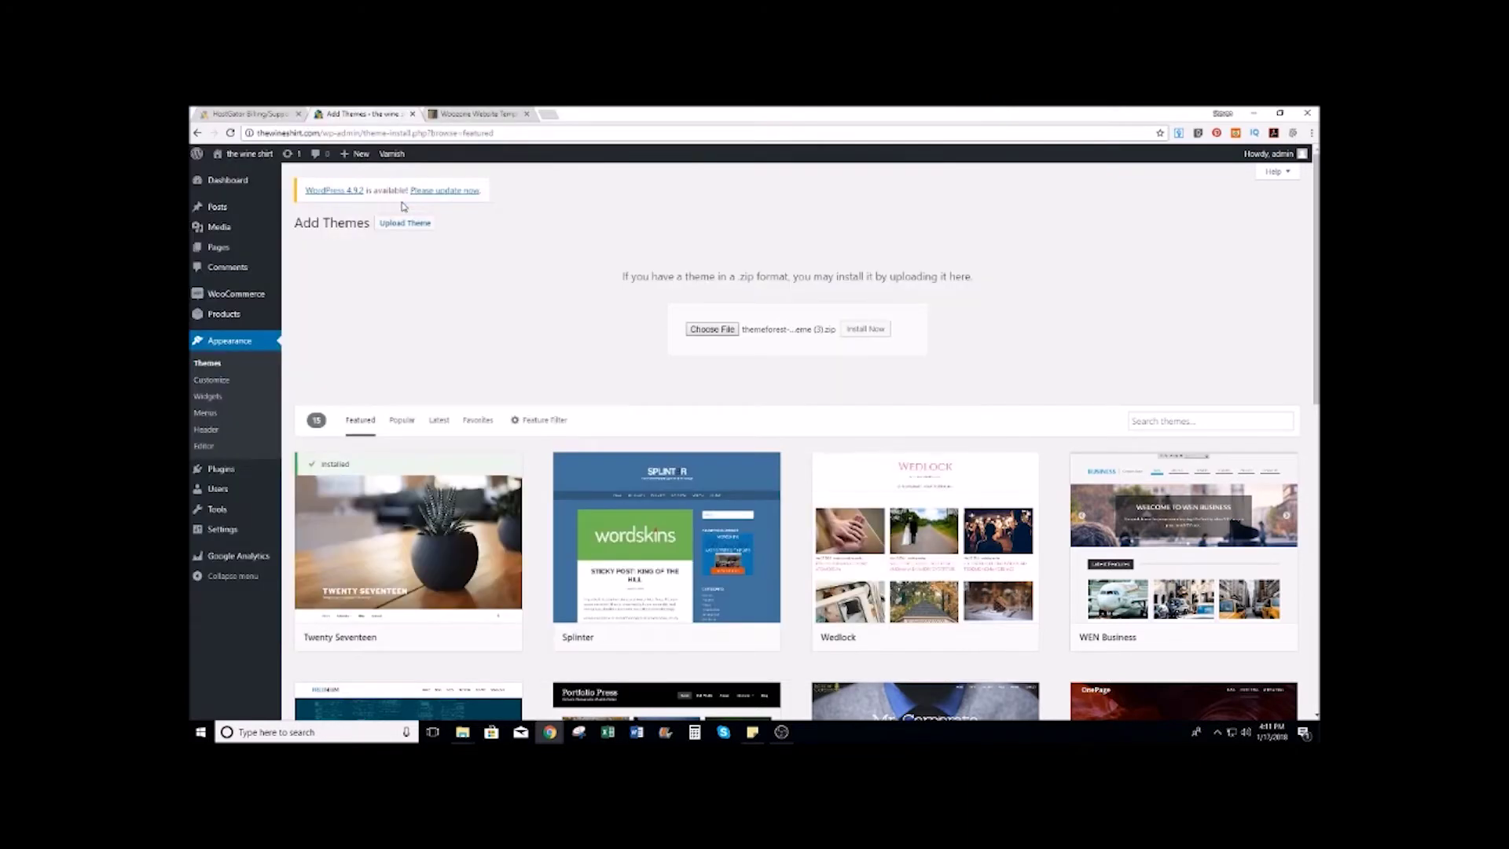
{"action": "left_click", "coordinate": [873, 334]}
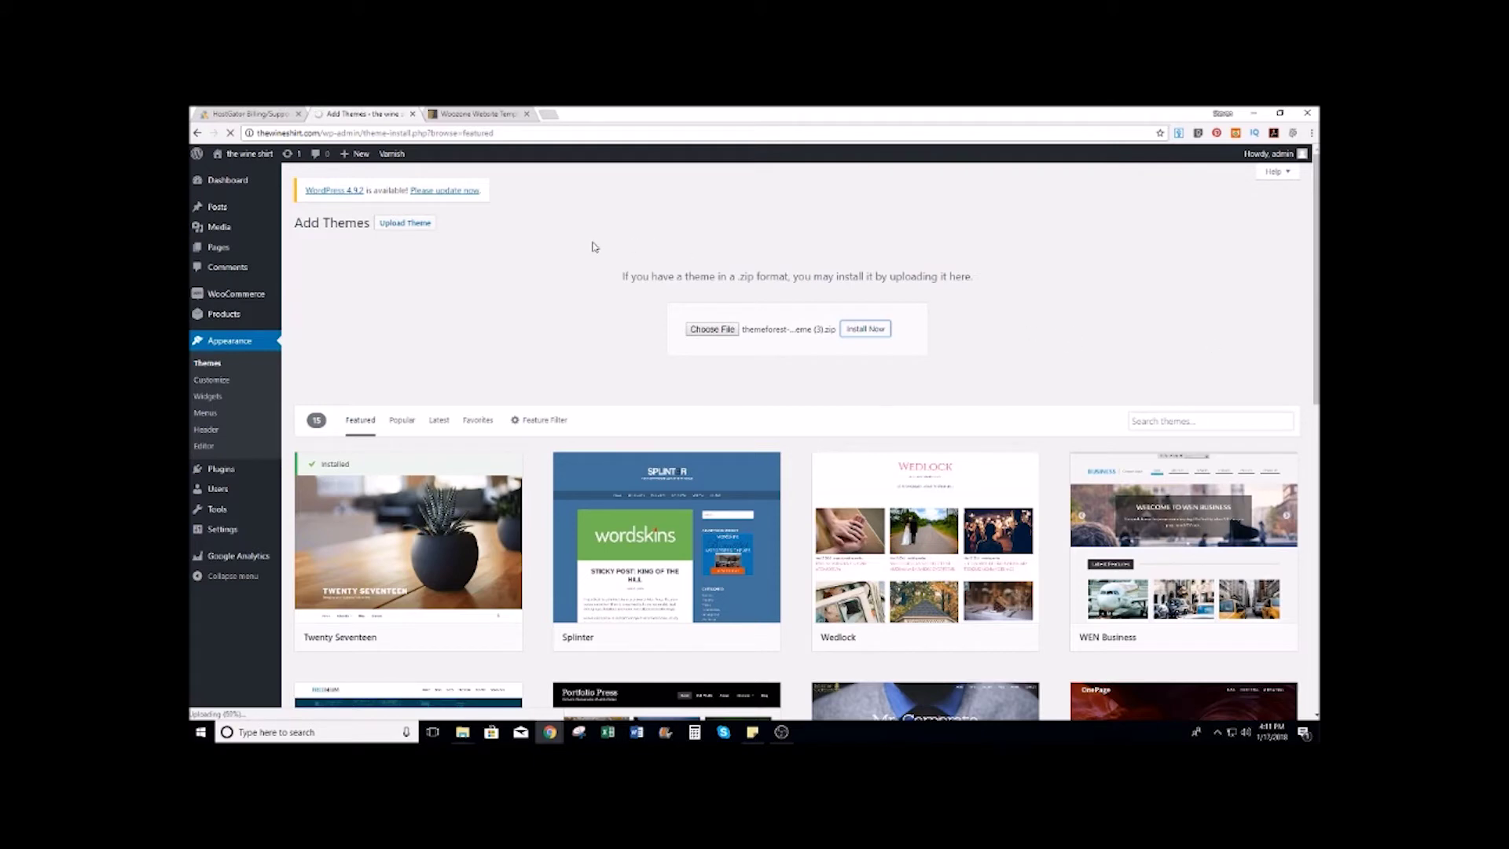
{"action": "scroll", "coordinate": [556, 271], "scroll_direction": "down", "scroll_amount": 2}
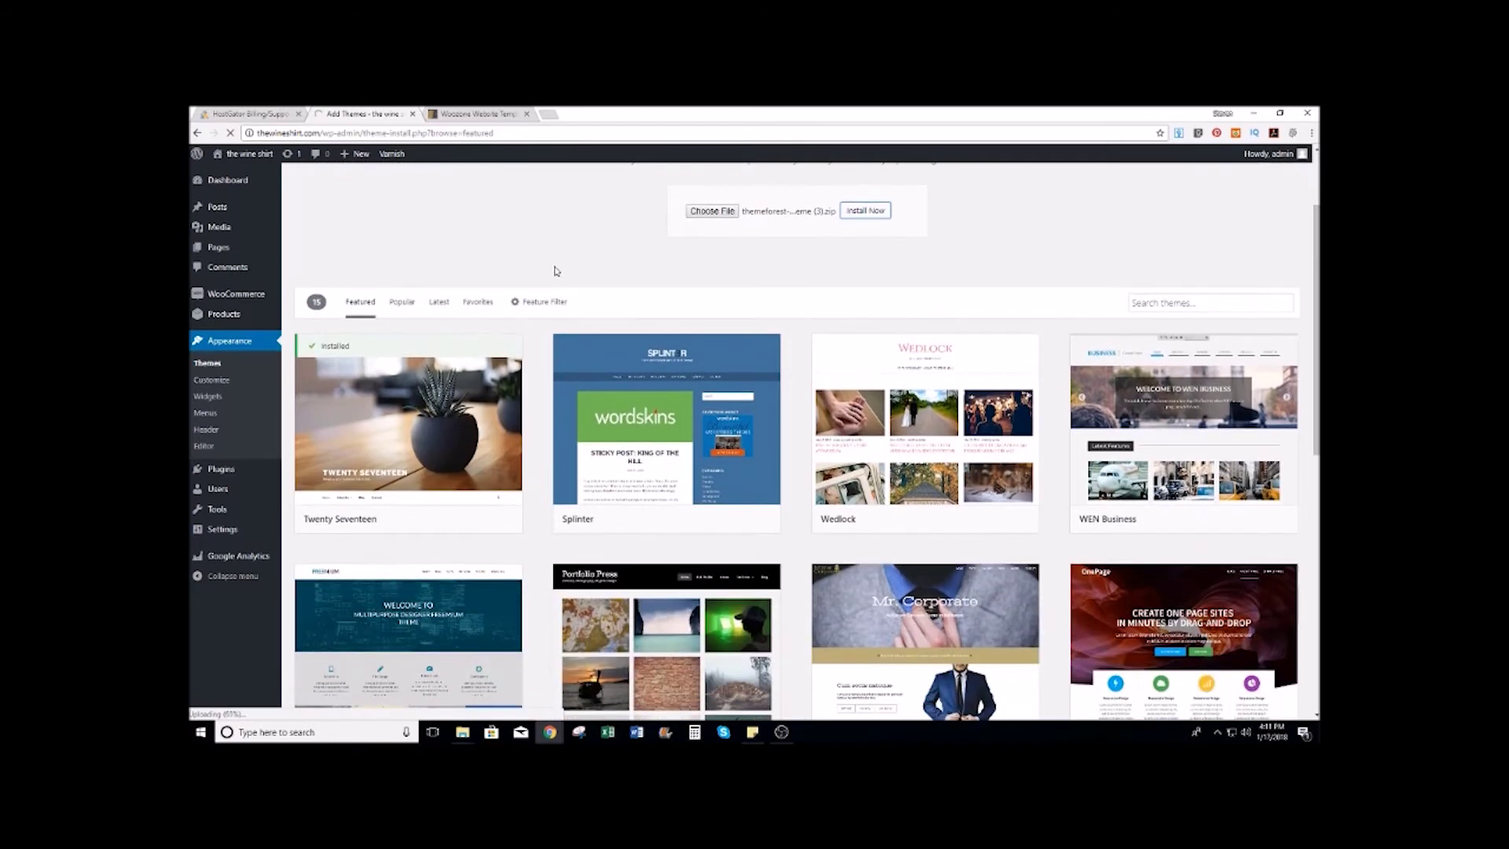
{"action": "scroll", "coordinate": [556, 272], "scroll_direction": "up", "scroll_amount": 2}
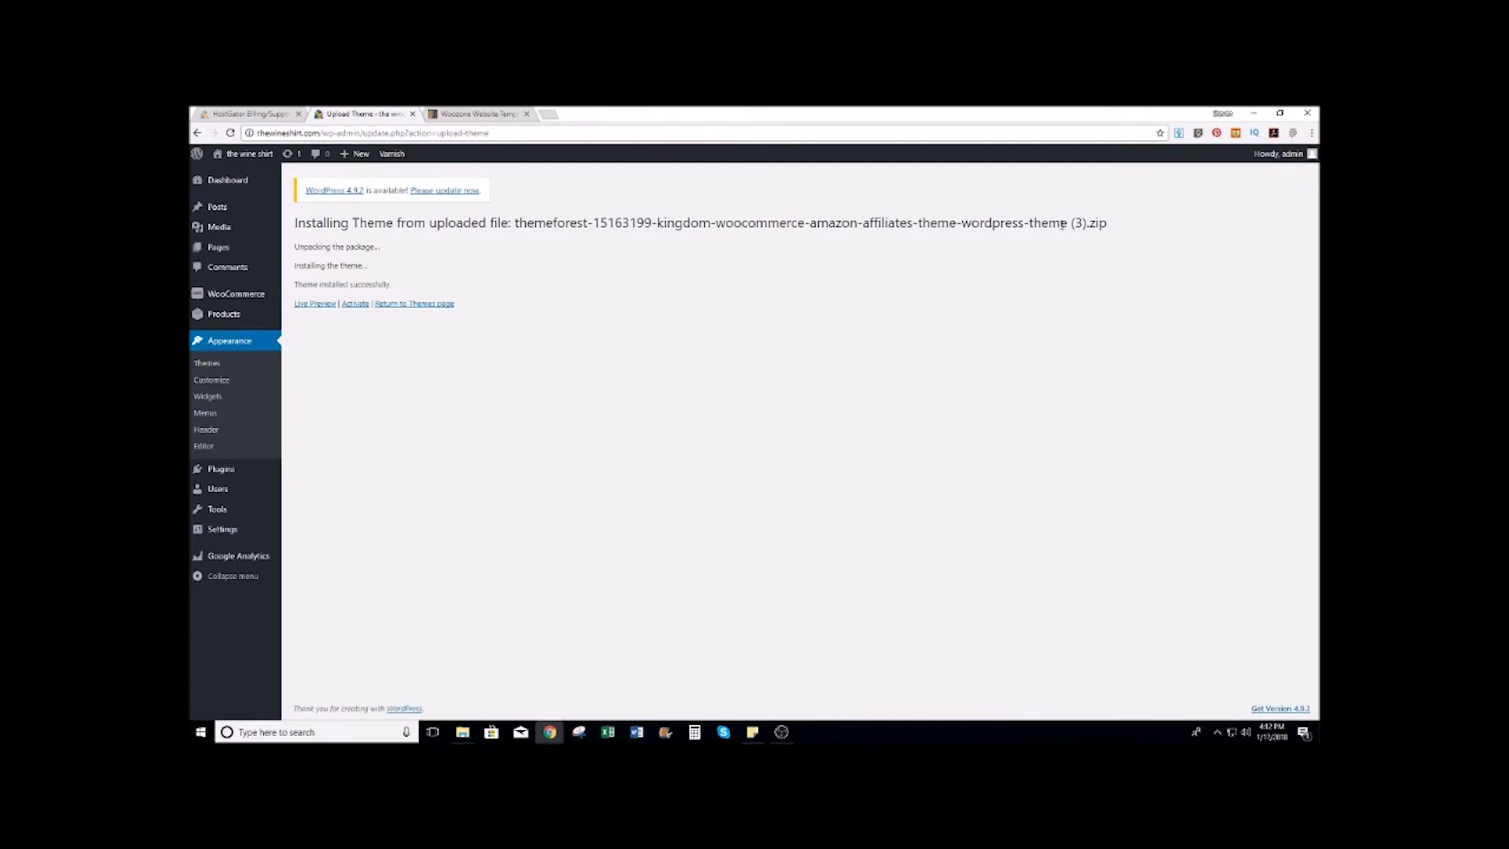
{"action": "left_click", "coordinate": [355, 303]}
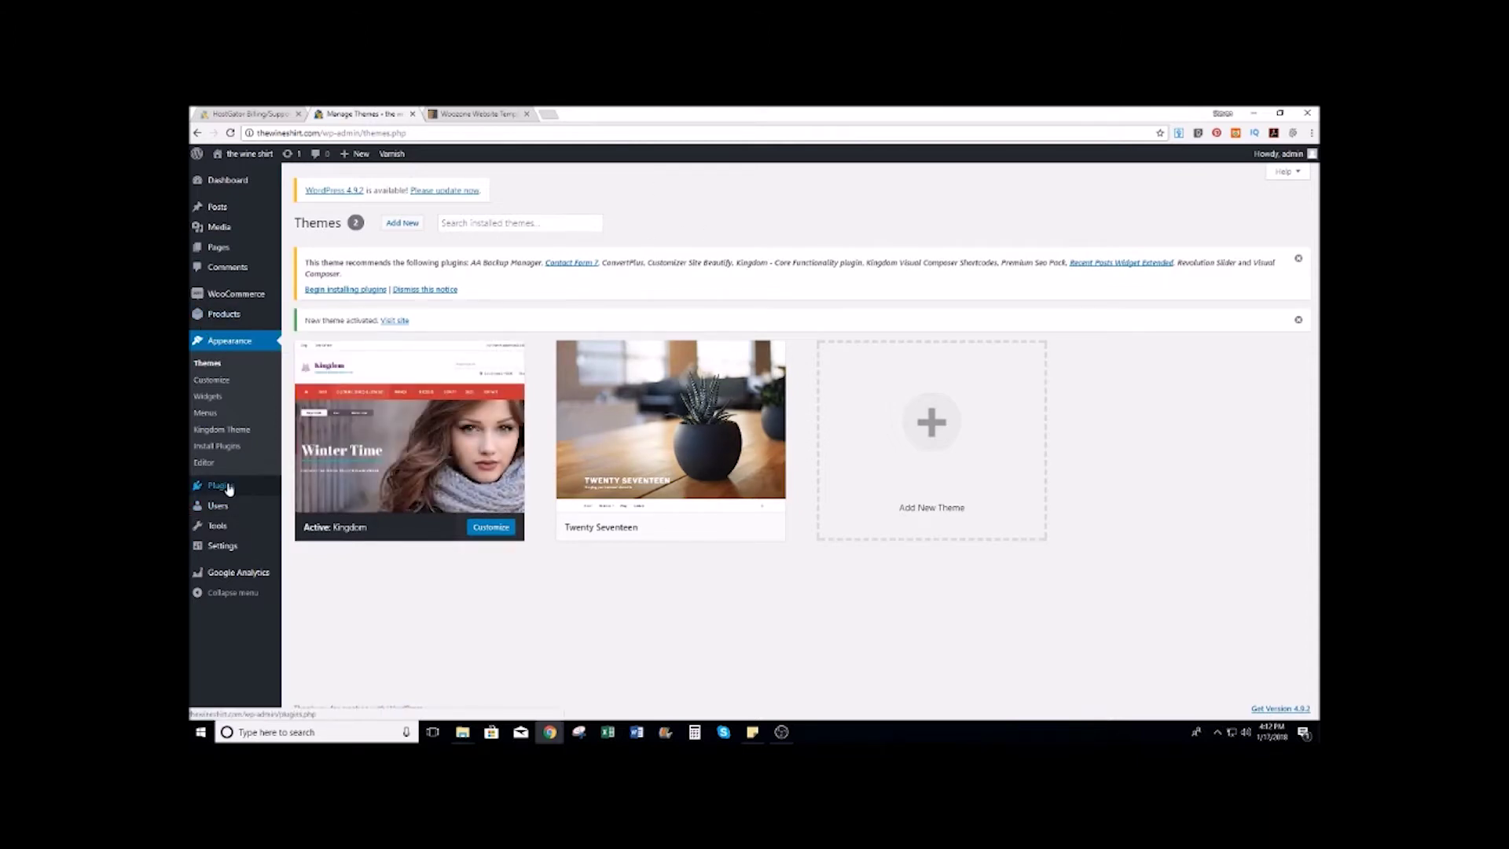
Step: Upload the codecanyon WooZone zip under Plugins > Add New, install it and activate it
{"action": "mouse_move", "coordinate": [223, 489]}
{"action": "left_click", "coordinate": [297, 491]}
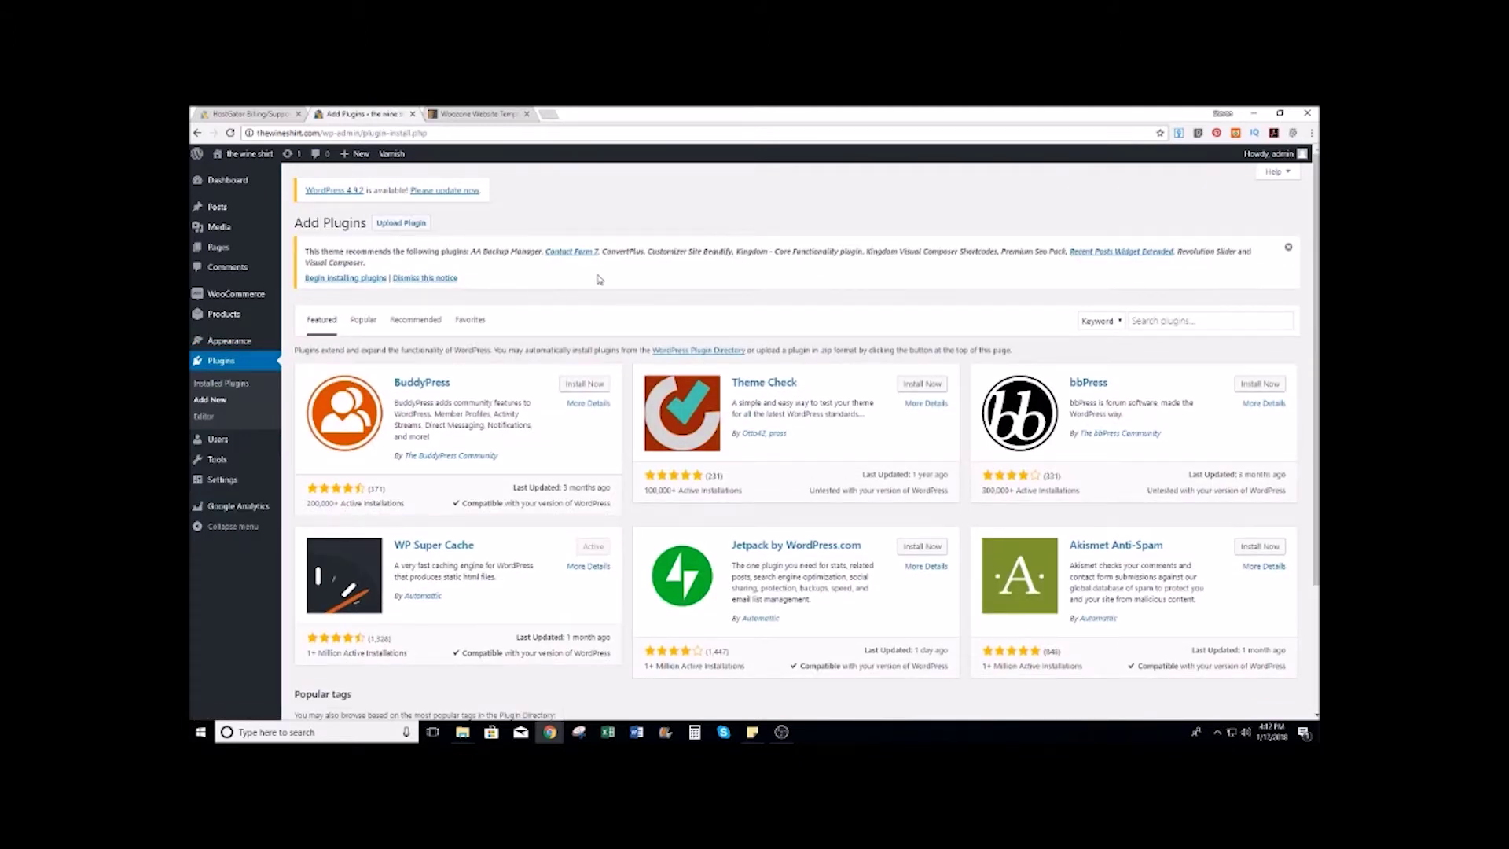
{"action": "left_click", "coordinate": [414, 228]}
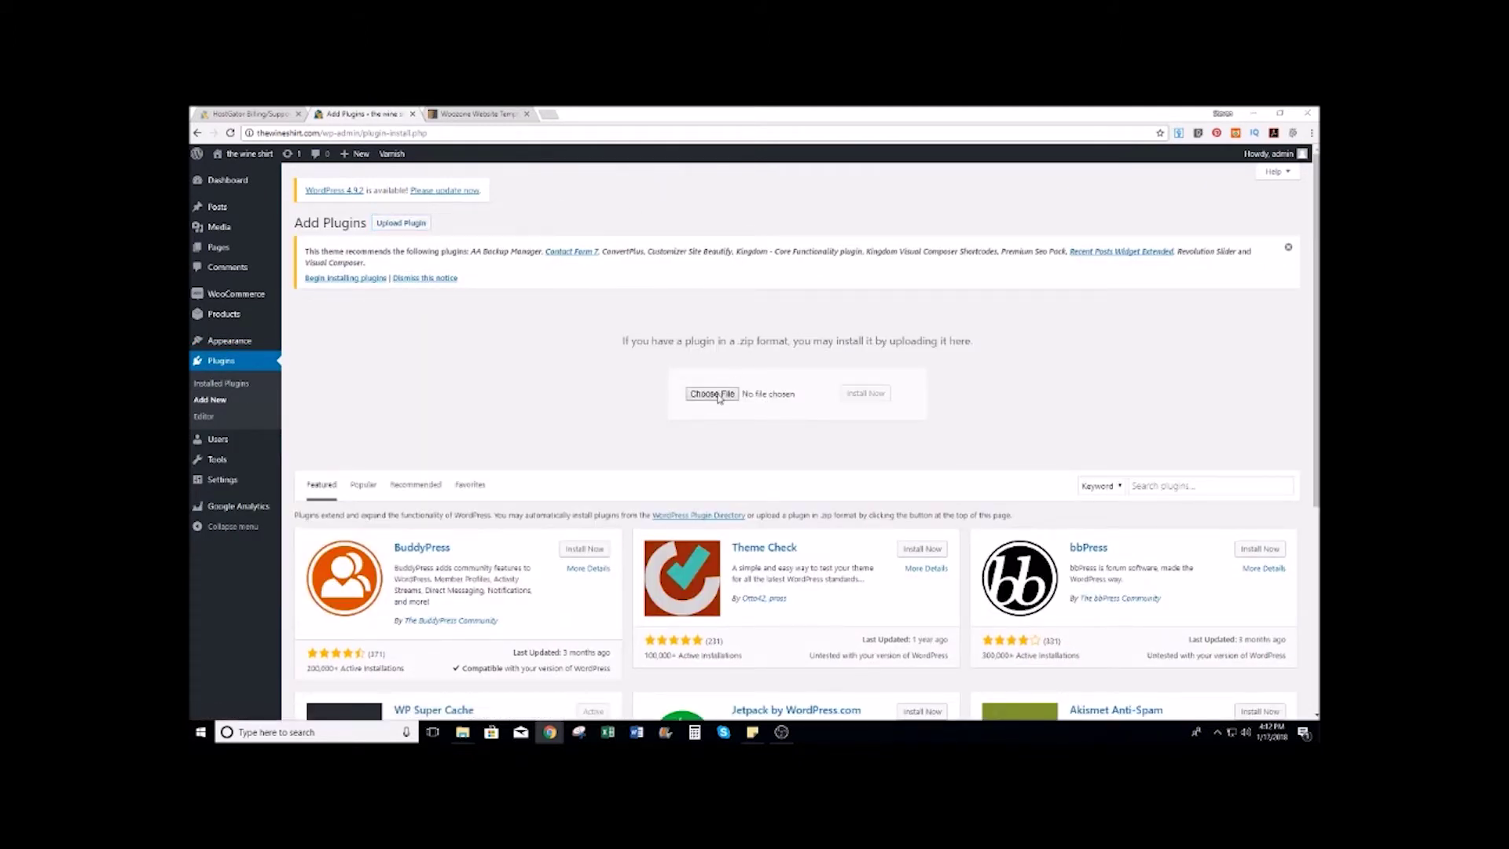
{"action": "left_click", "coordinate": [711, 390]}
{"action": "double_click", "coordinate": [459, 187]}
{"action": "left_click", "coordinate": [867, 395]}
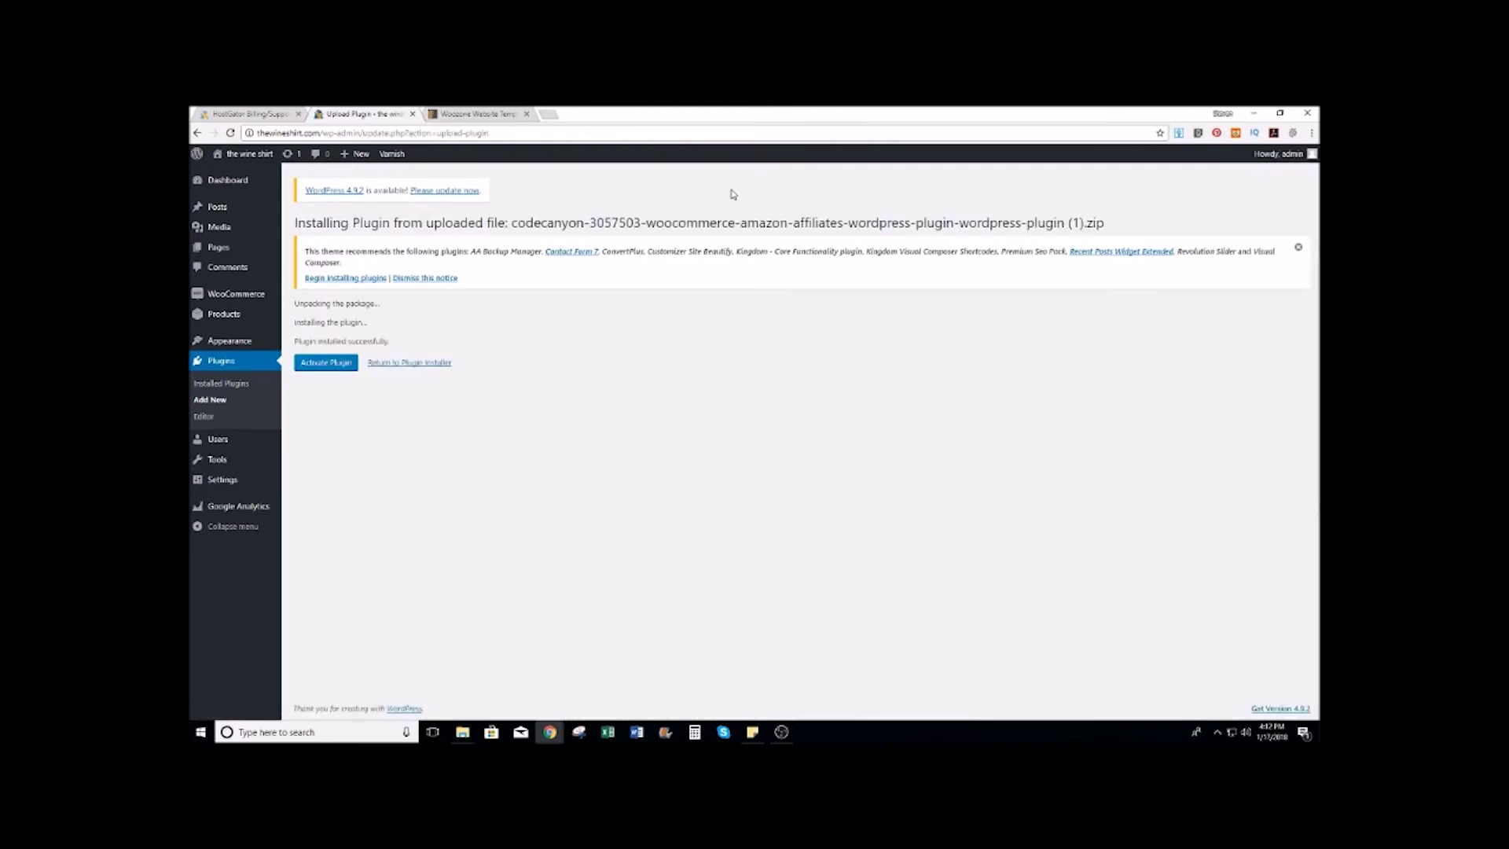
{"action": "left_click", "coordinate": [326, 362]}
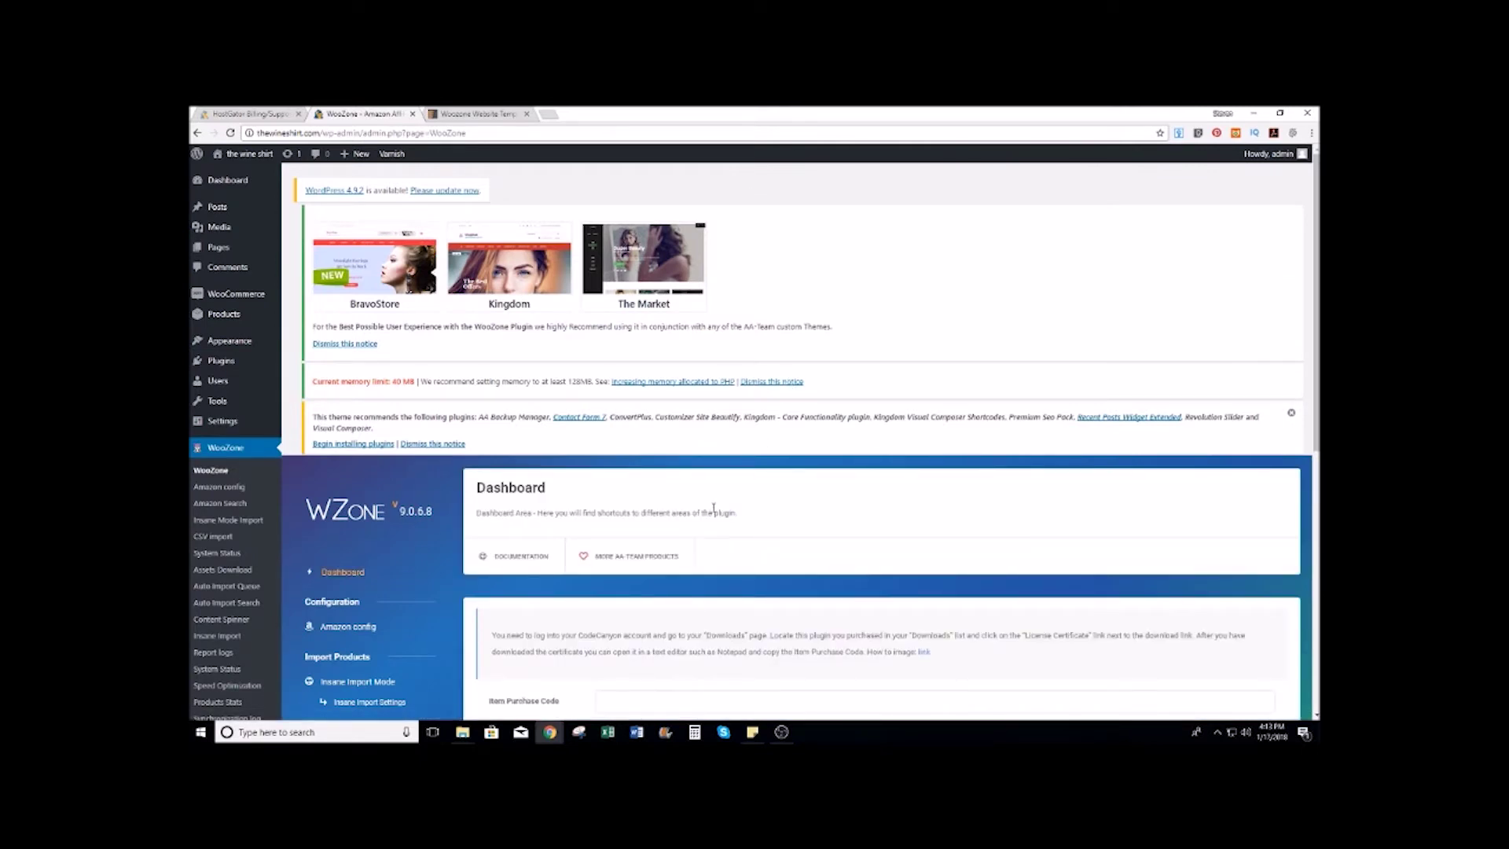
Step: Install AA Backup Manager from the theme's required plugins list
{"action": "scroll", "coordinate": [884, 310], "scroll_direction": "down", "scroll_amount": 4}
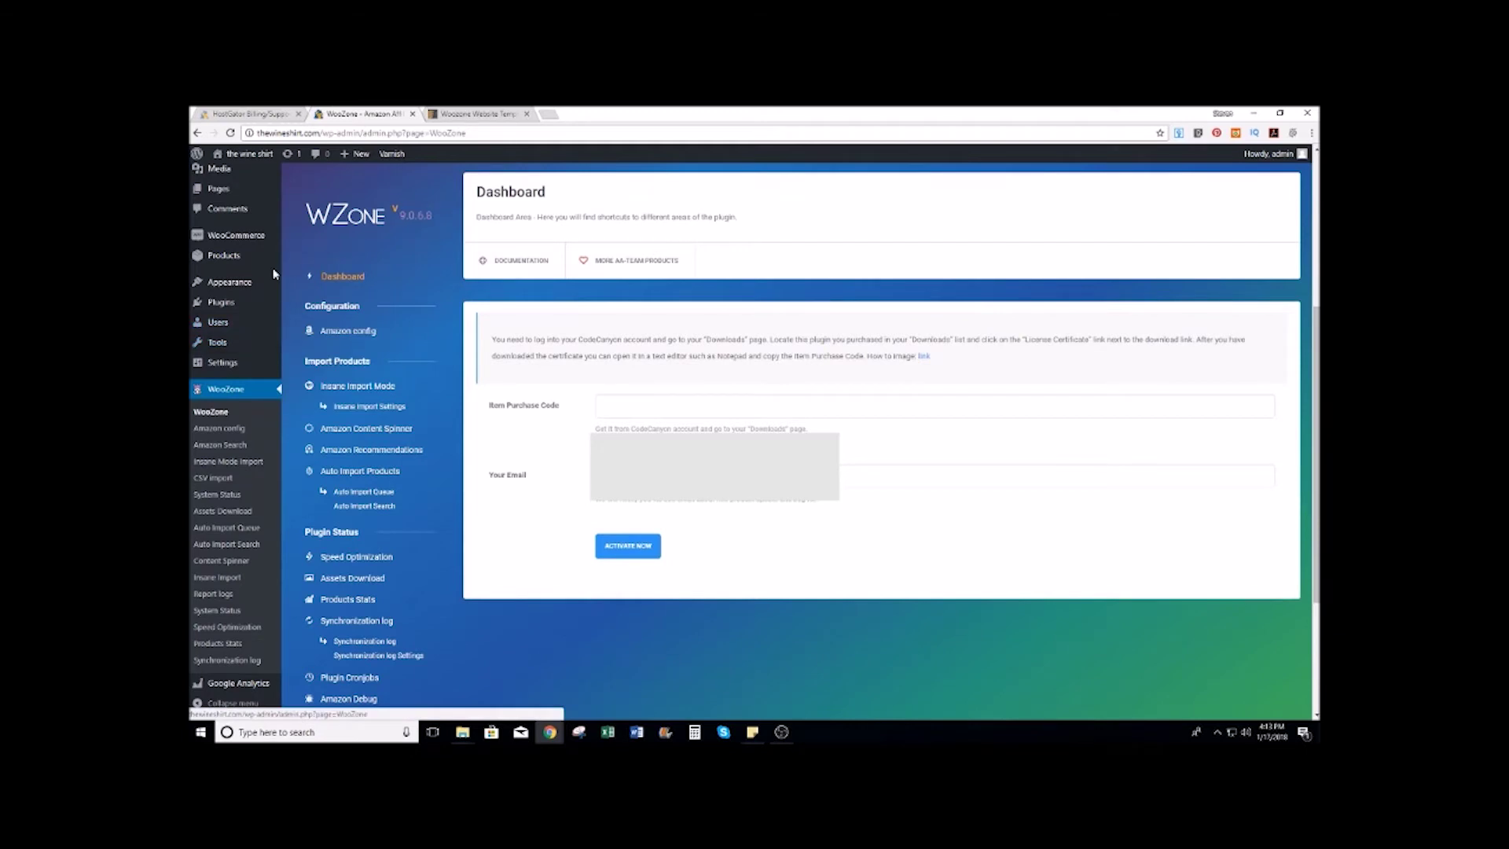
{"action": "mouse_move", "coordinate": [242, 285]}
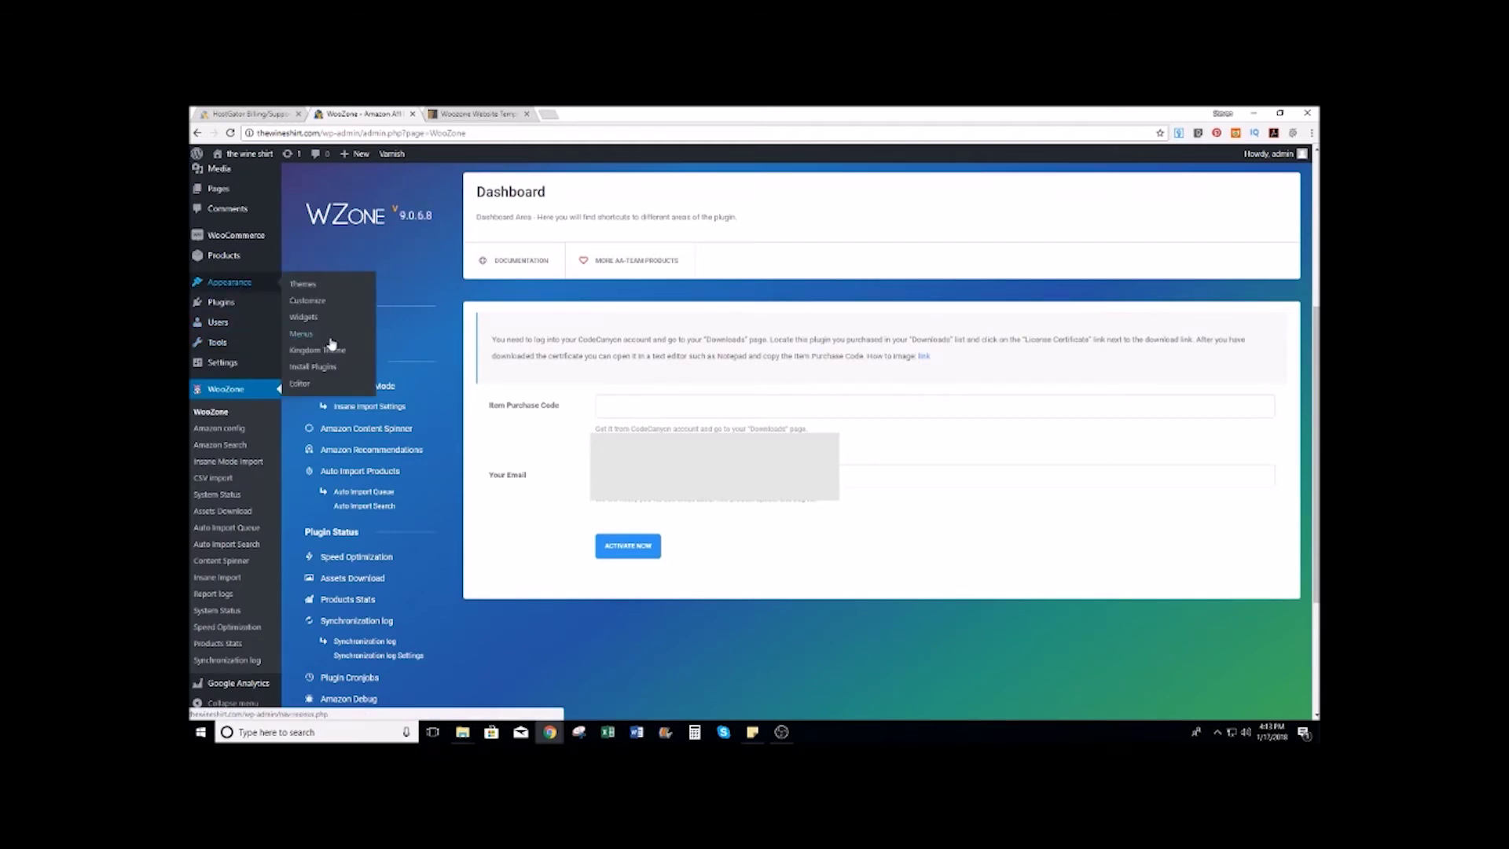
{"action": "left_click", "coordinate": [324, 369]}
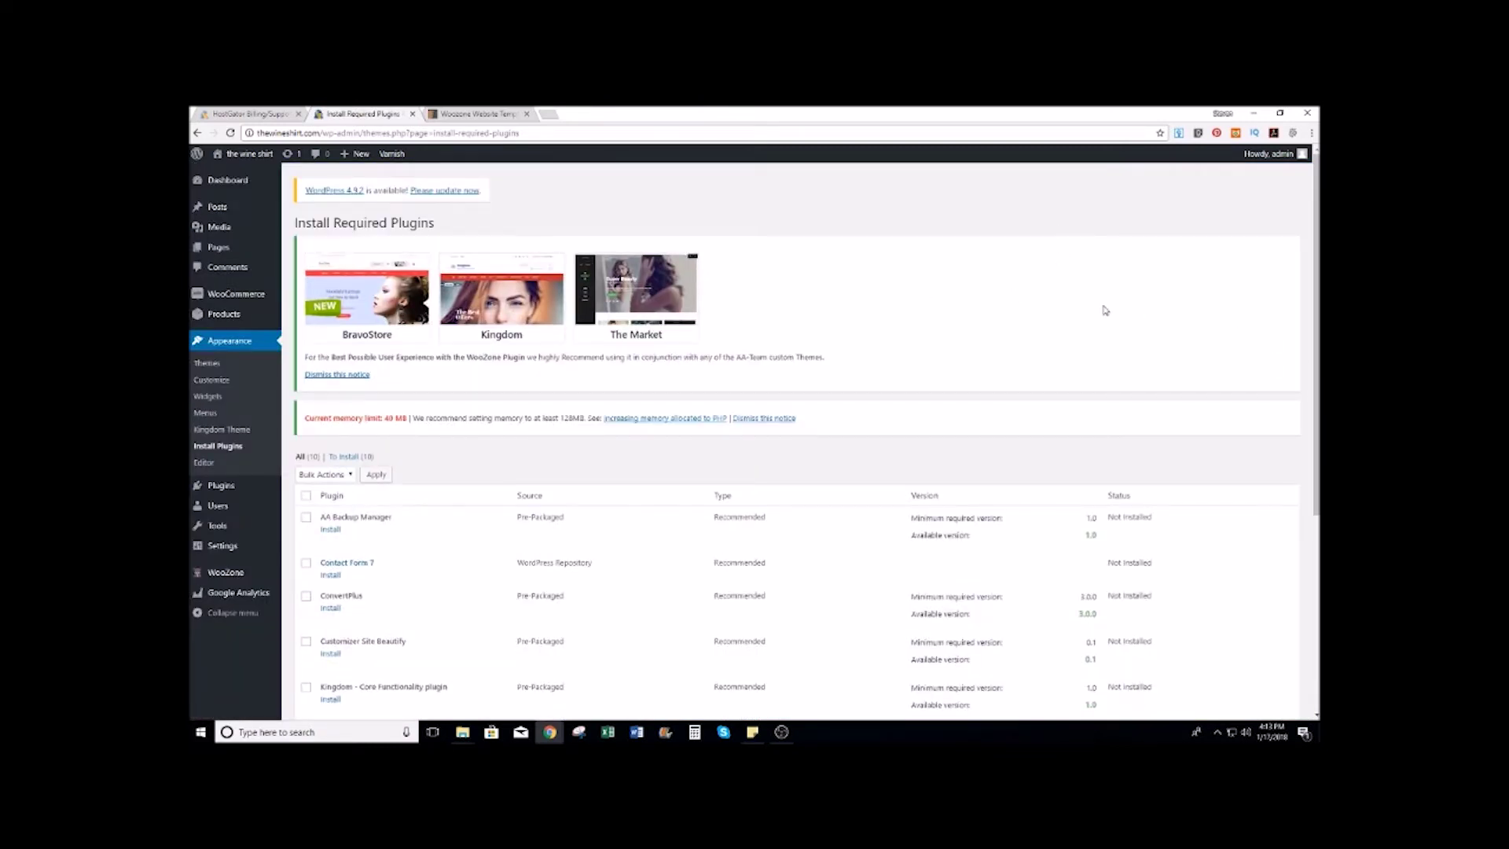
{"action": "scroll", "coordinate": [1105, 311], "scroll_direction": "down", "scroll_amount": 3}
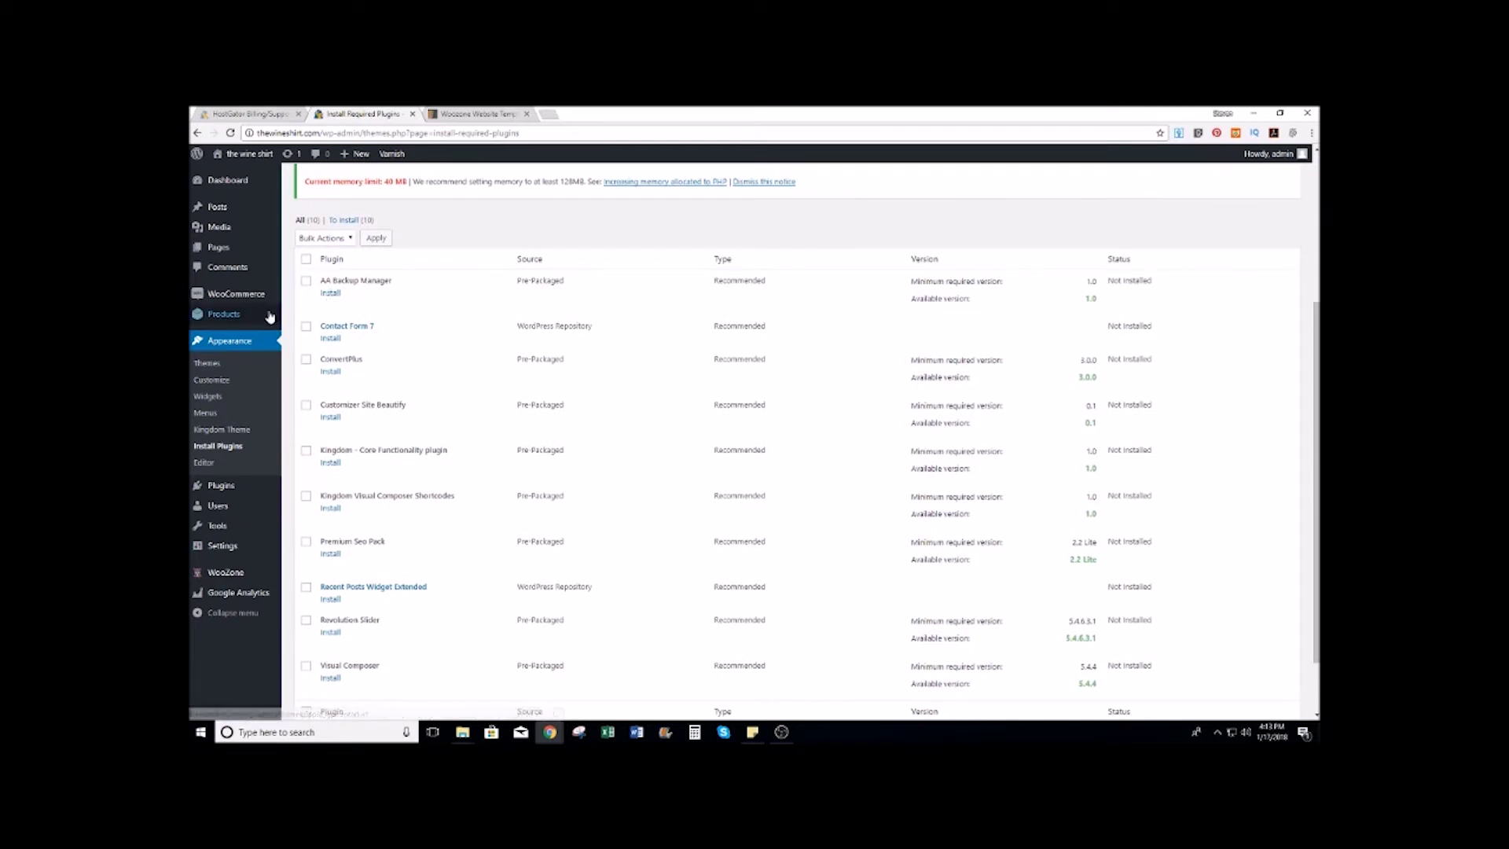
{"action": "left_click", "coordinate": [330, 293]}
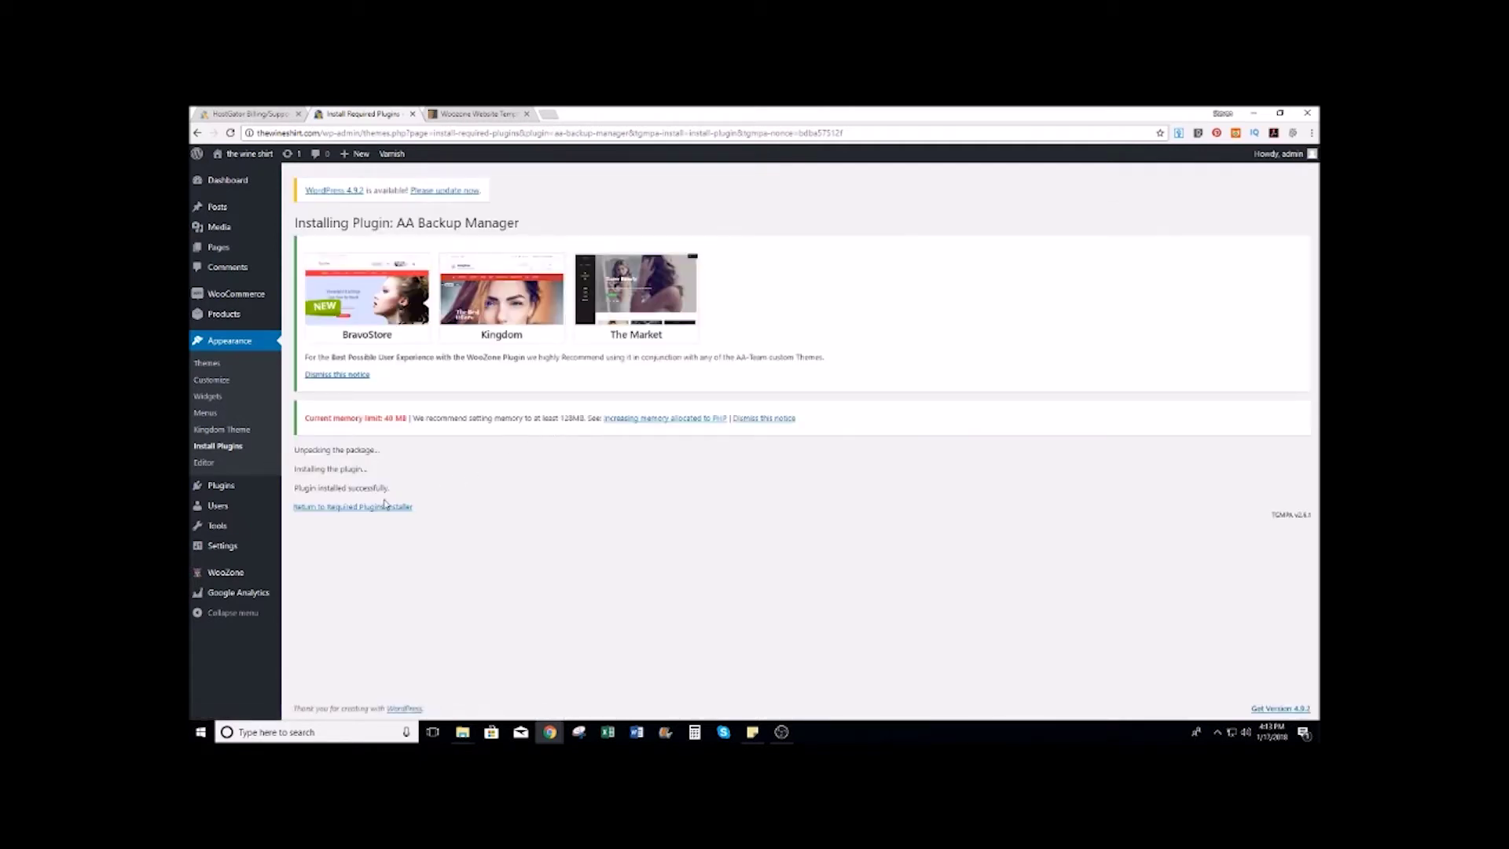
{"action": "left_click", "coordinate": [351, 507]}
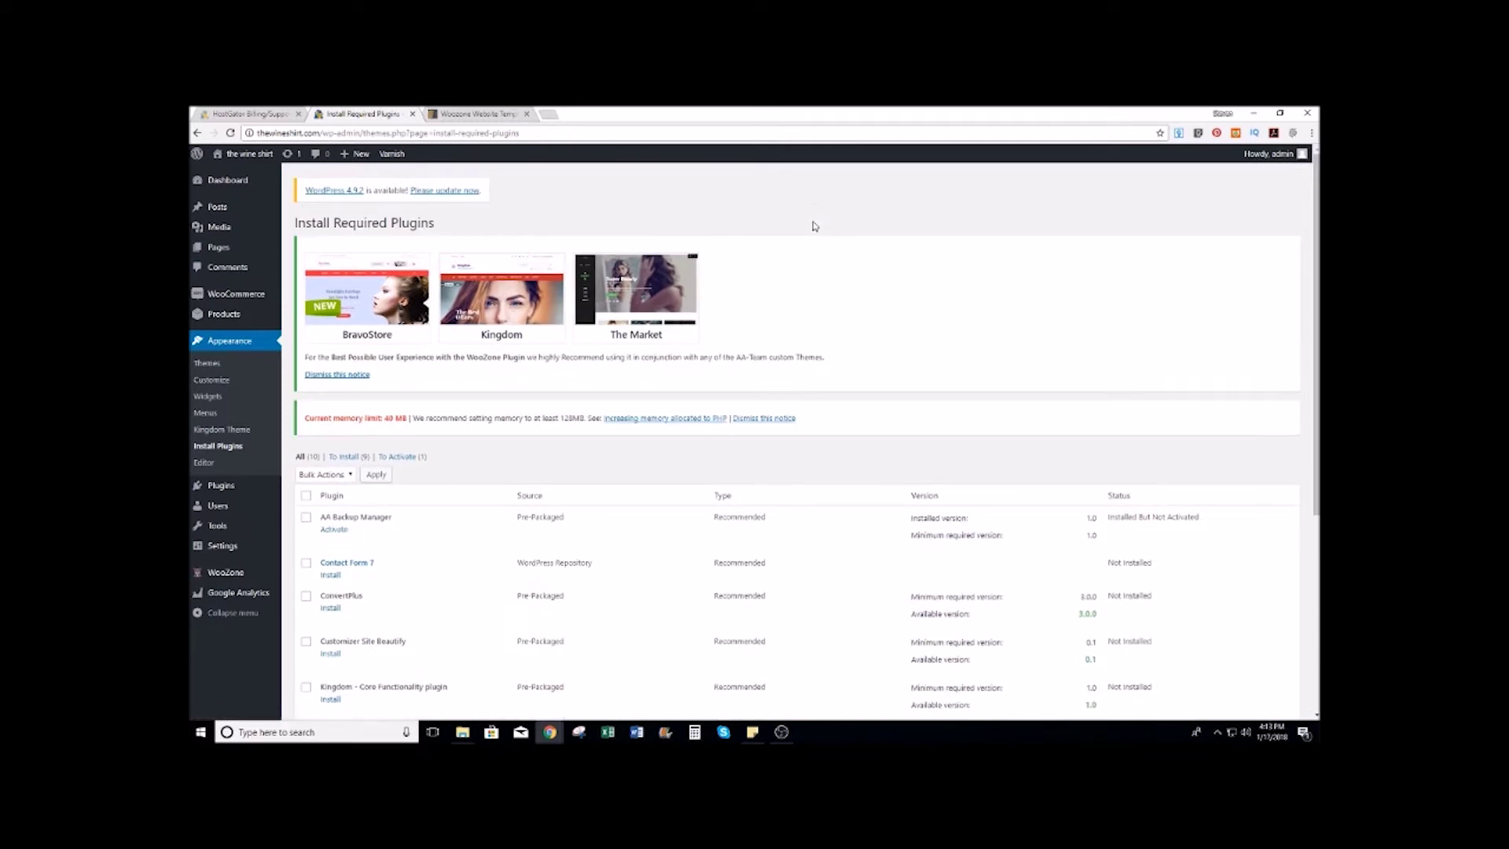
Step: Bulk-install Contact Form 7, Kingdom Core Functionality, Kingdom Visual Composer Shortcodes and Visual Composer
{"action": "scroll", "coordinate": [537, 275], "scroll_direction": "down", "scroll_amount": 3}
{"action": "scroll", "coordinate": [498, 310], "scroll_direction": "down", "scroll_amount": 1}
{"action": "left_click", "coordinate": [306, 326]}
{"action": "scroll", "coordinate": [429, 303], "scroll_direction": "down", "scroll_amount": 1}
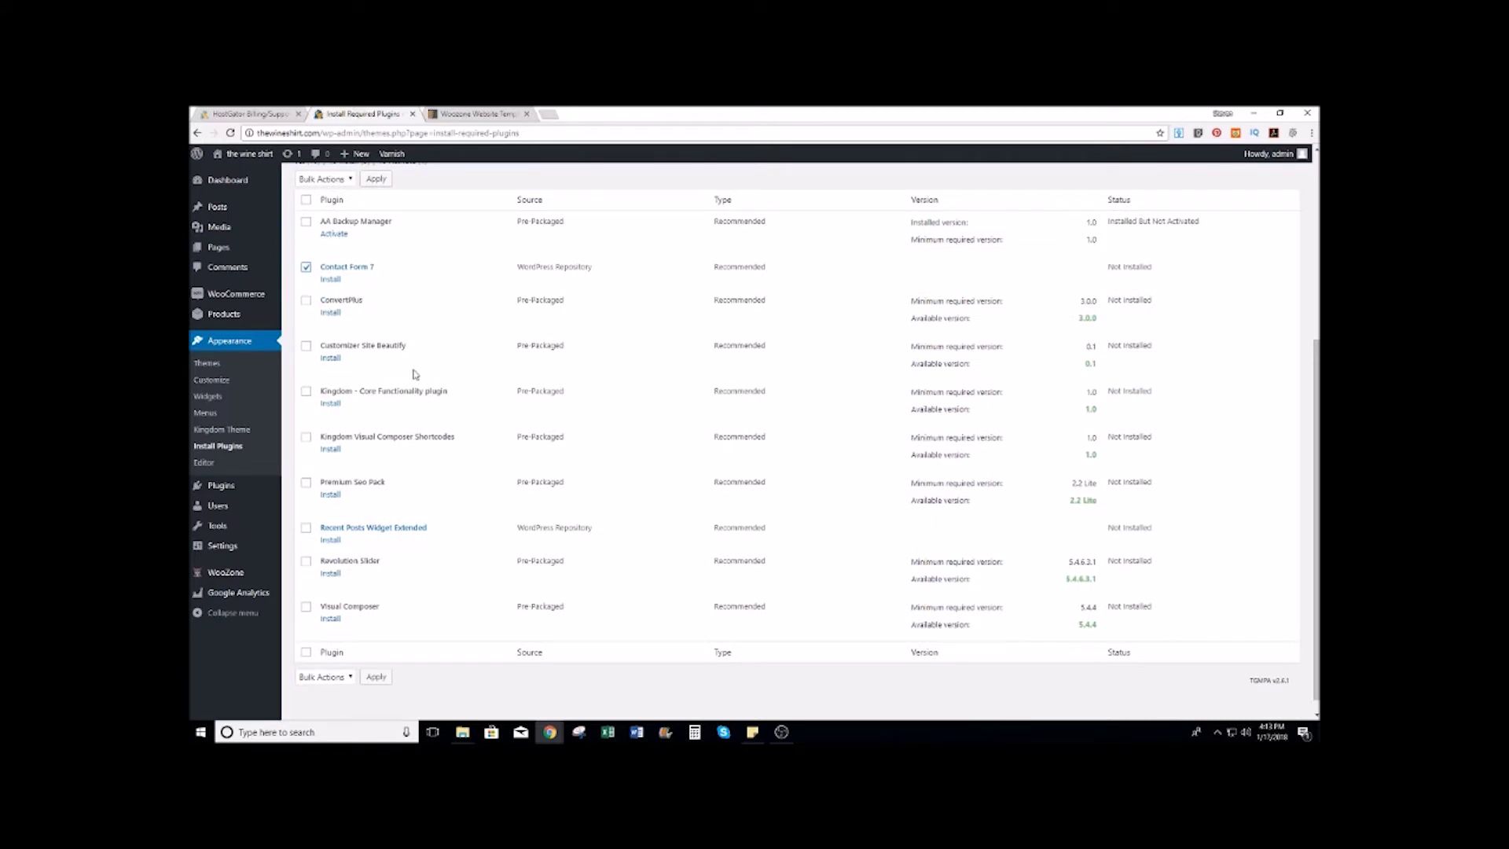
{"action": "left_click", "coordinate": [306, 390]}
{"action": "left_click", "coordinate": [306, 437]}
{"action": "scroll", "coordinate": [389, 452], "scroll_direction": "down", "scroll_amount": 1}
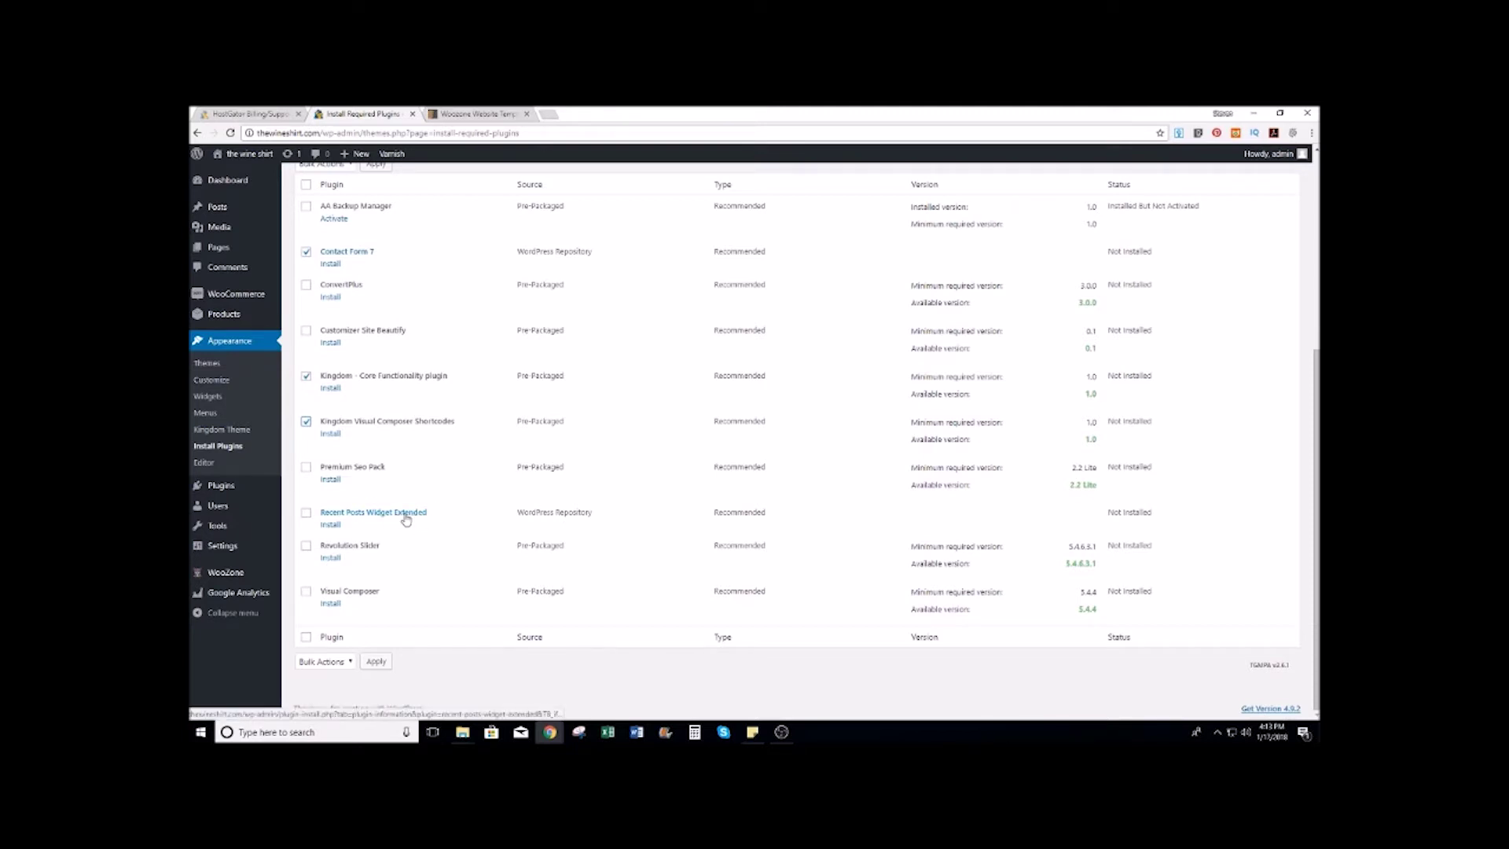
{"action": "left_click", "coordinate": [306, 590]}
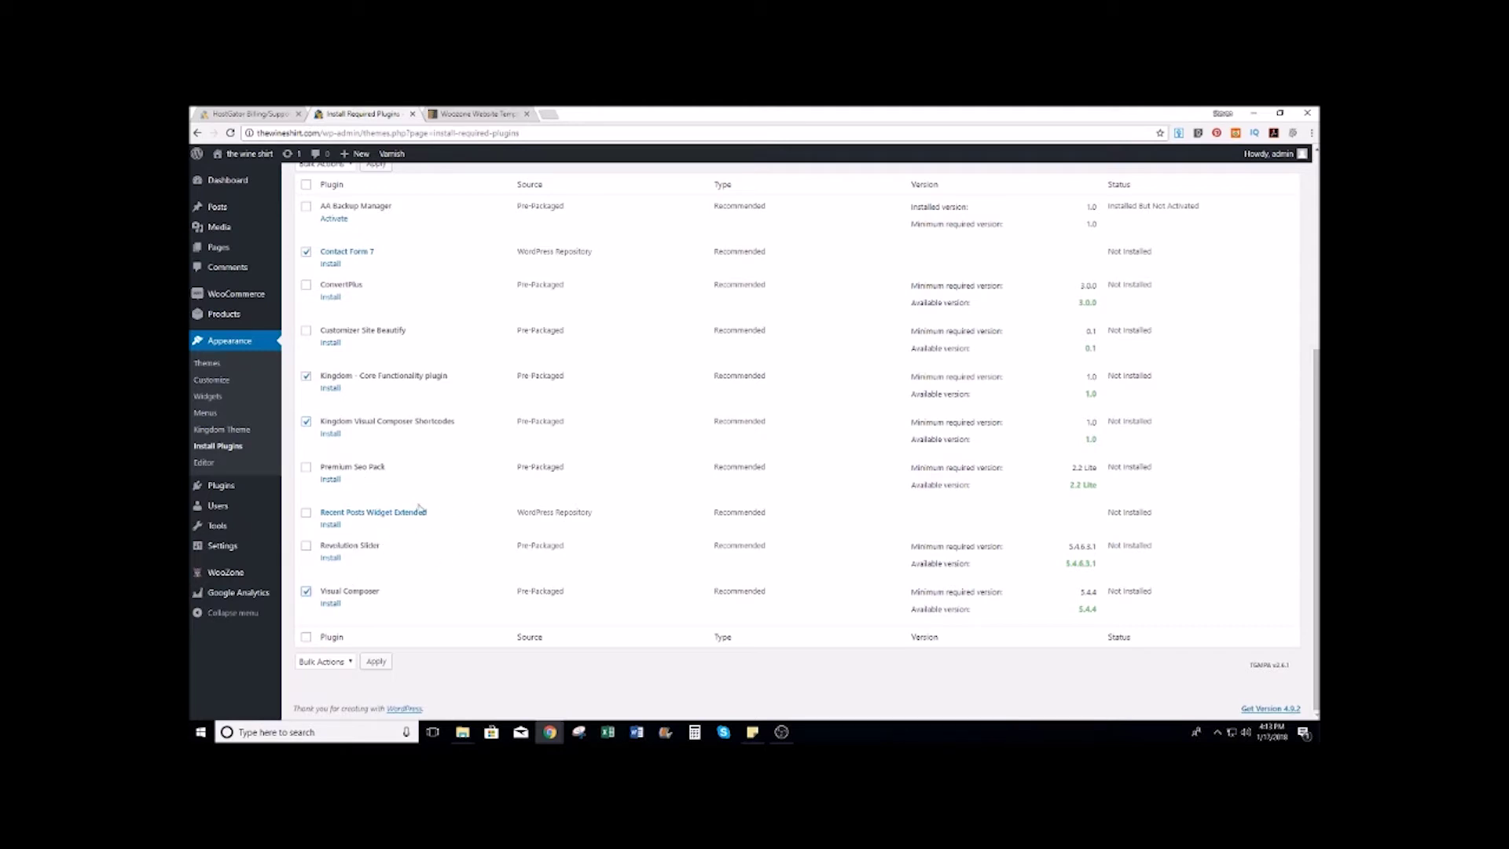
{"action": "scroll", "coordinate": [407, 489], "scroll_direction": "up", "scroll_amount": 5}
{"action": "left_click", "coordinate": [349, 462]}
{"action": "left_click", "coordinate": [330, 485]}
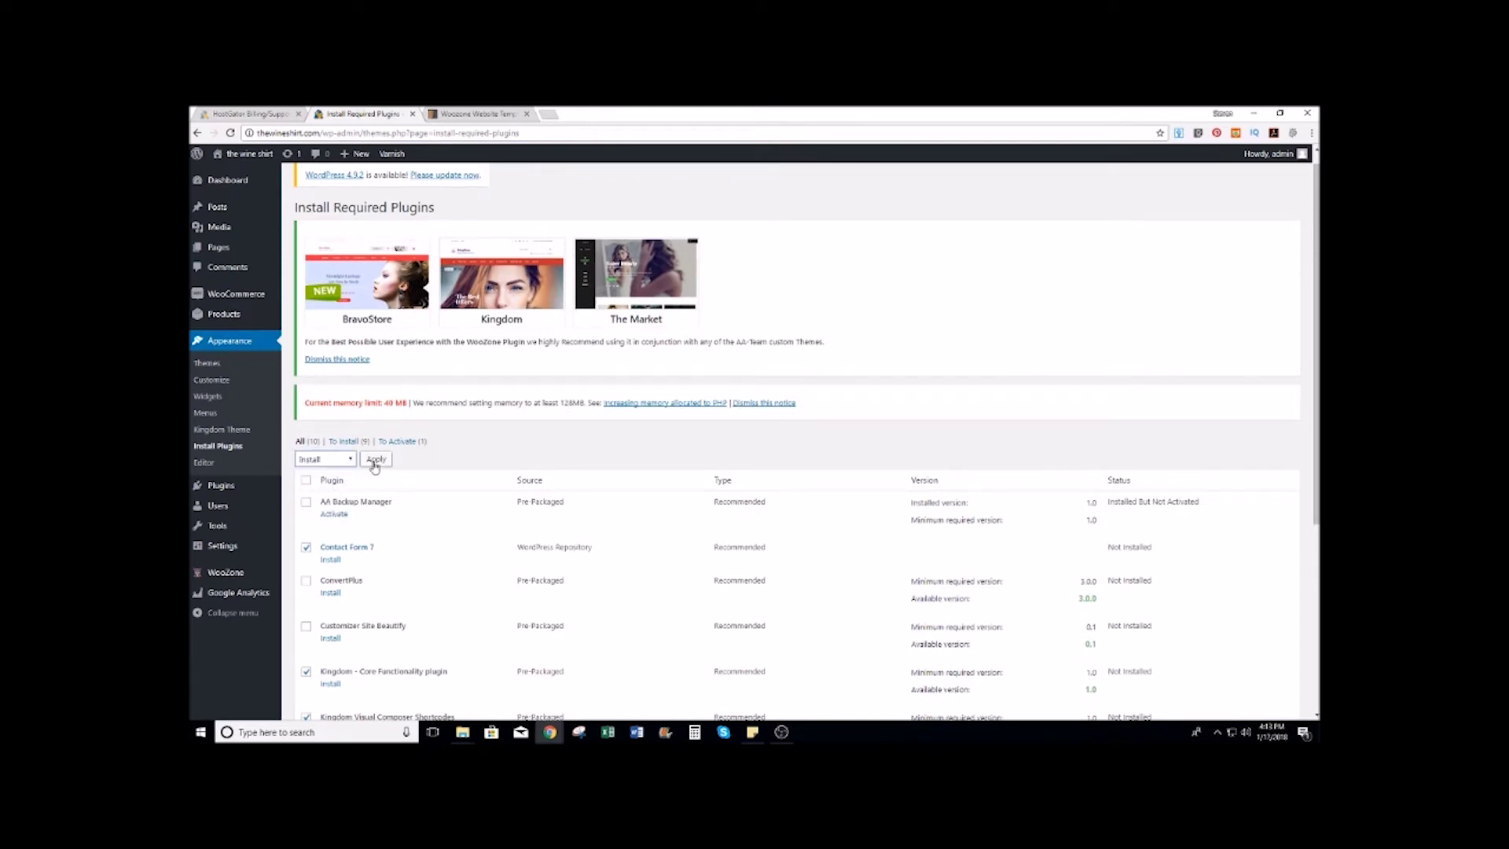
{"action": "left_click", "coordinate": [376, 459]}
Step: Return to the Required Plugins list, where Contact Form 7, both Kingdom plugins and Visual Composer show installed
{"action": "scroll", "coordinate": [494, 446], "scroll_direction": "down", "scroll_amount": 2}
{"action": "scroll", "coordinate": [494, 446], "scroll_direction": "down", "scroll_amount": 1}
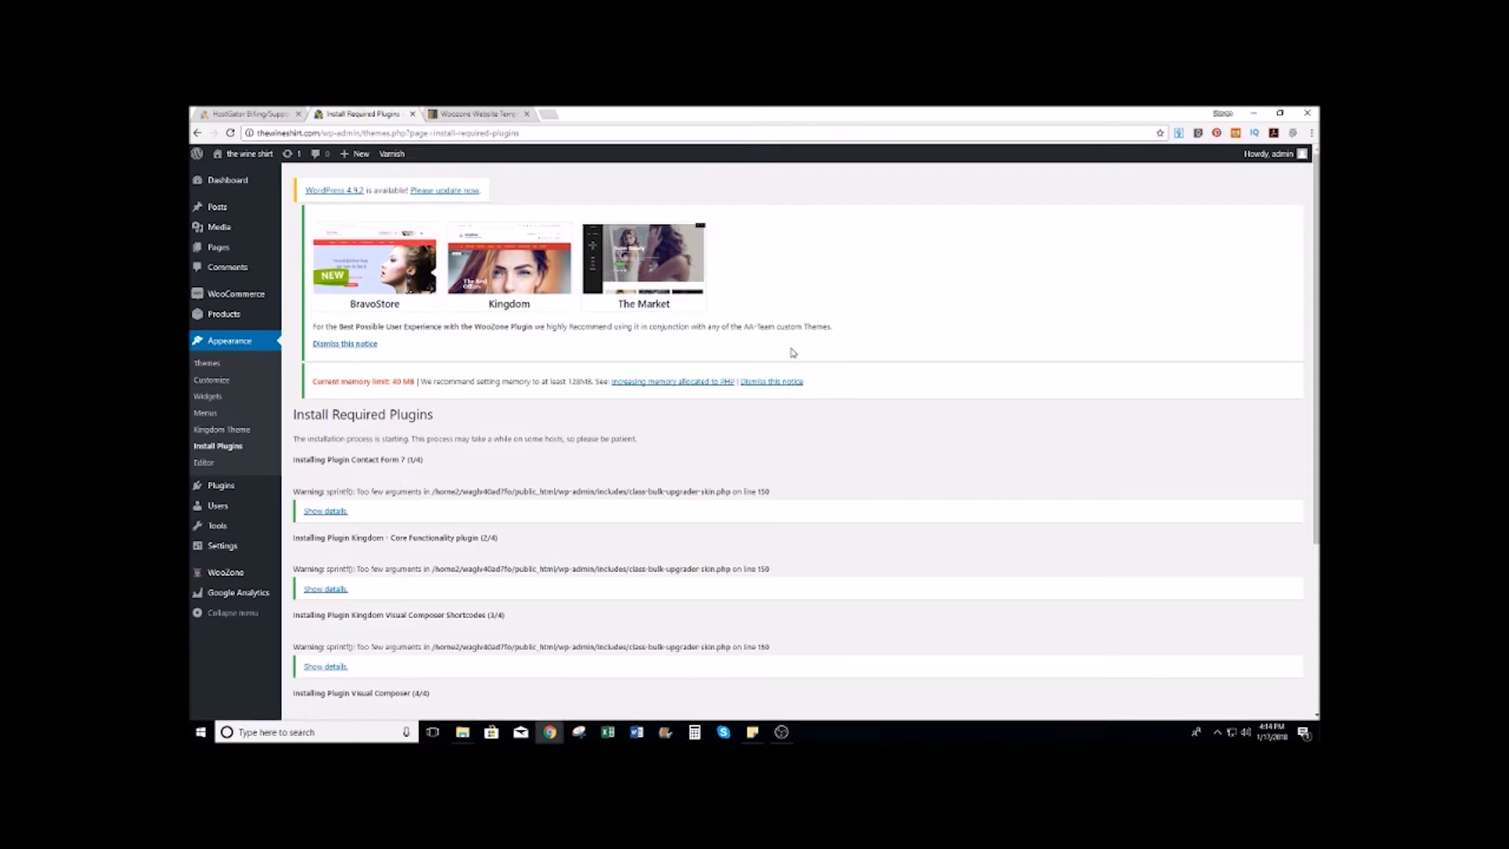
{"action": "scroll", "coordinate": [793, 351], "scroll_direction": "down", "scroll_amount": 4}
{"action": "scroll", "coordinate": [793, 351], "scroll_direction": "up", "scroll_amount": 3}
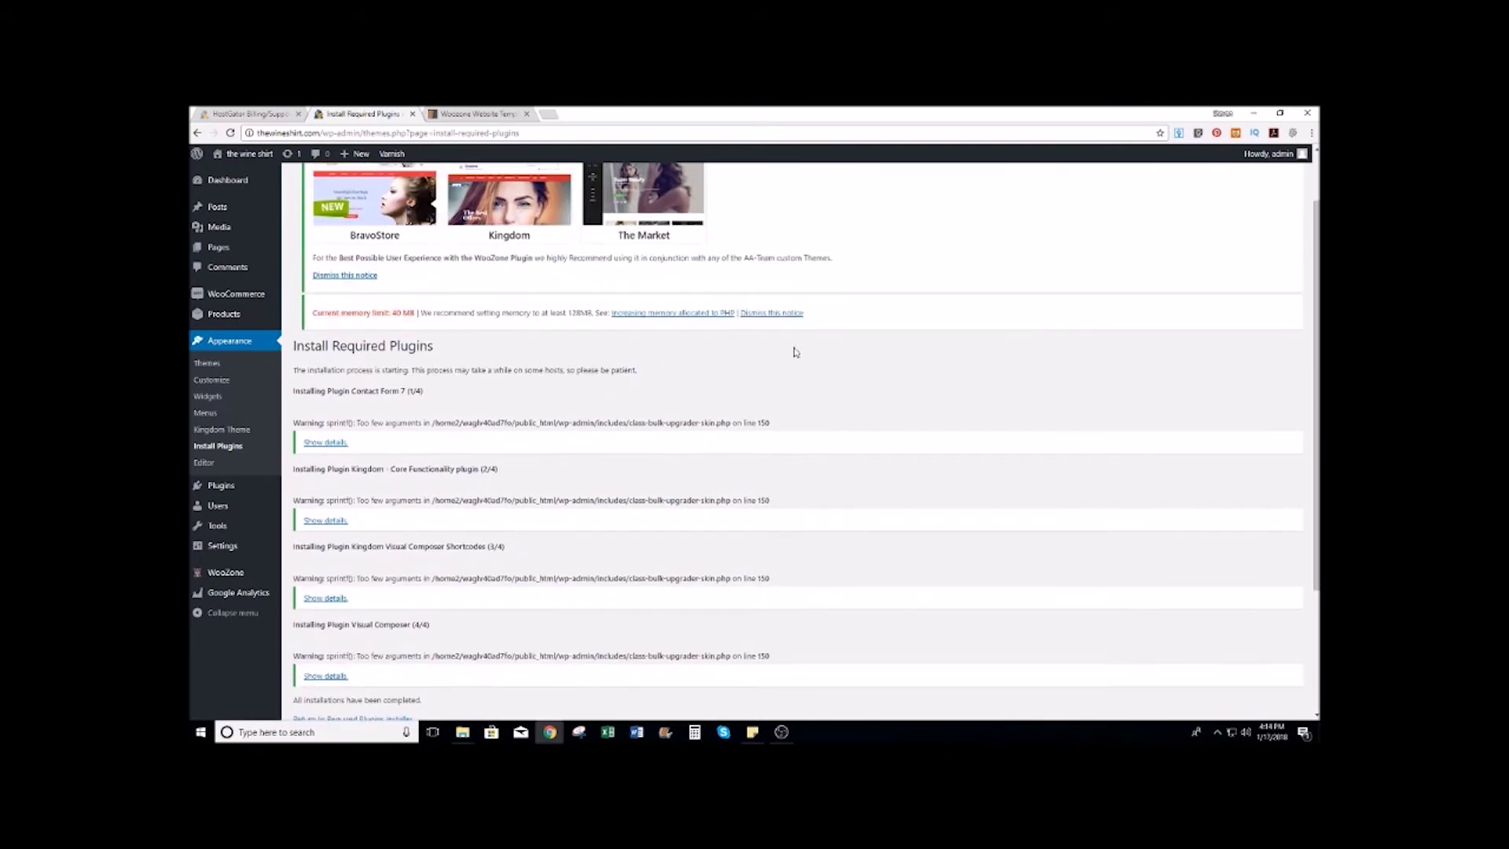
{"action": "scroll", "coordinate": [723, 409], "scroll_direction": "down", "scroll_amount": 3}
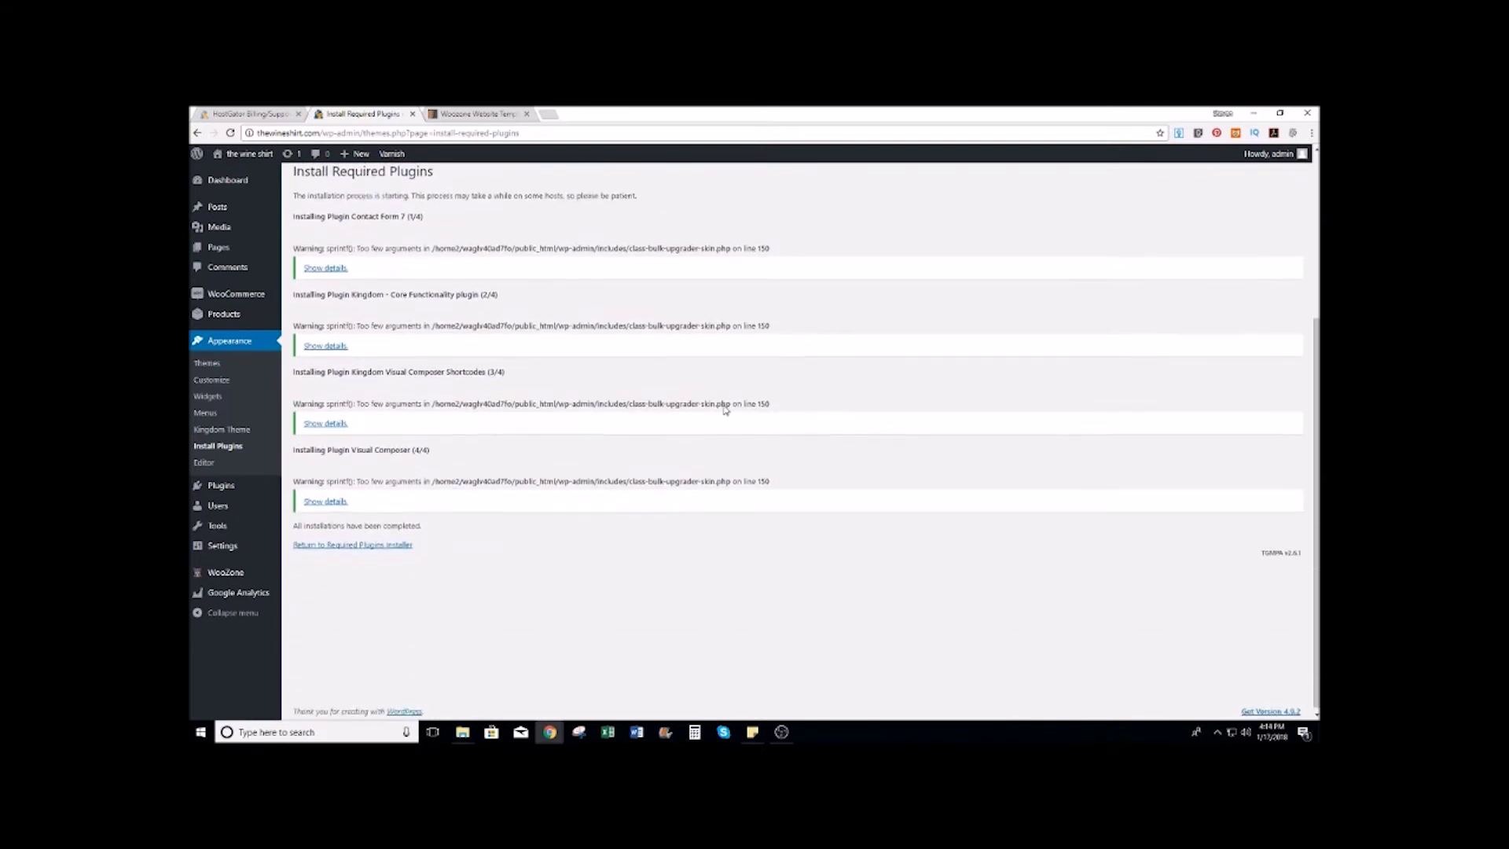
{"action": "left_click", "coordinate": [375, 542]}
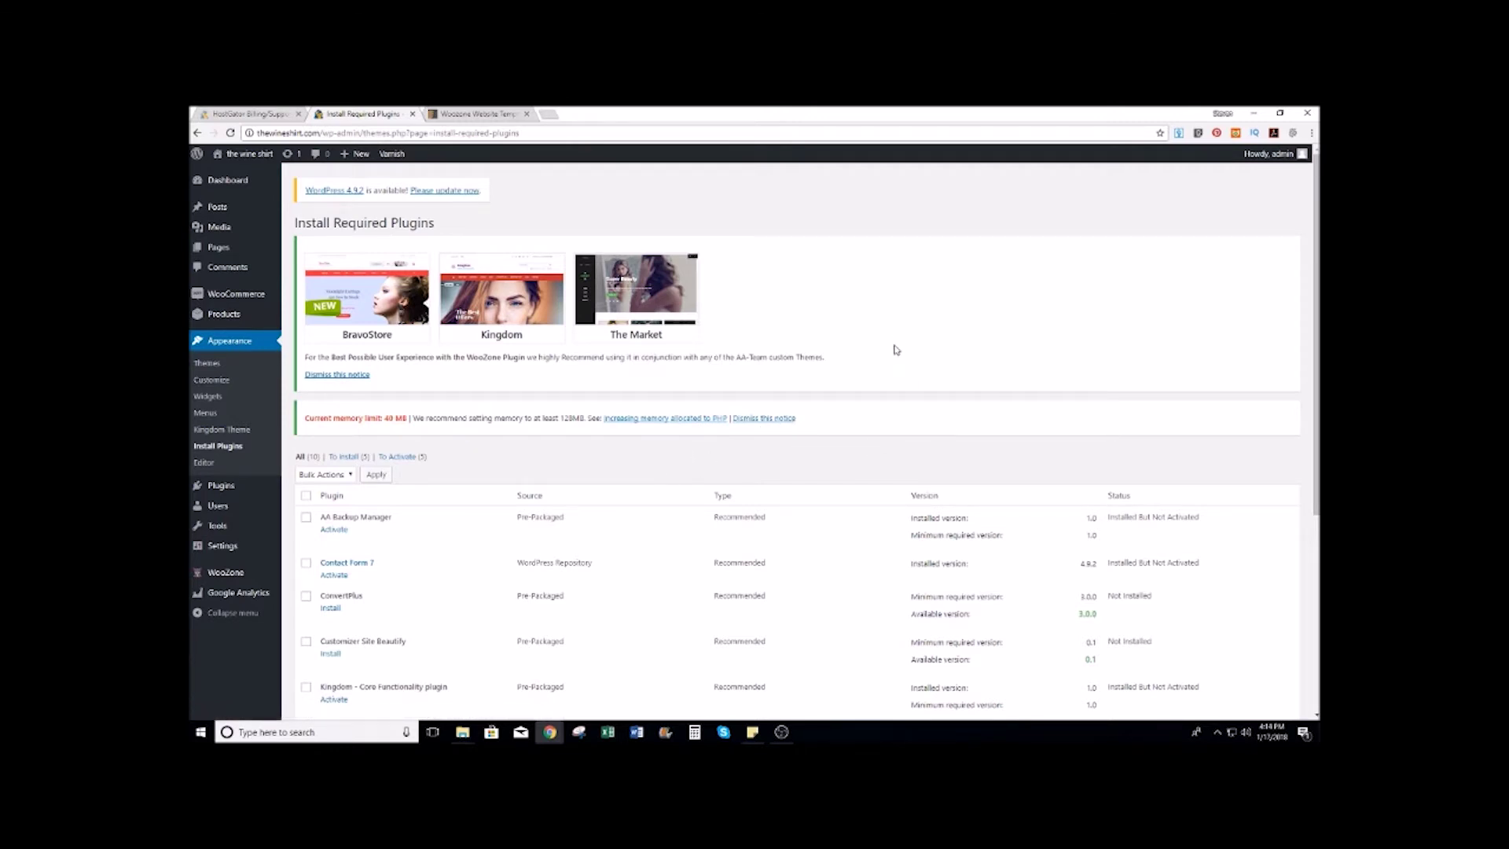
{"action": "scroll", "coordinate": [896, 347], "scroll_direction": "down", "scroll_amount": 5}
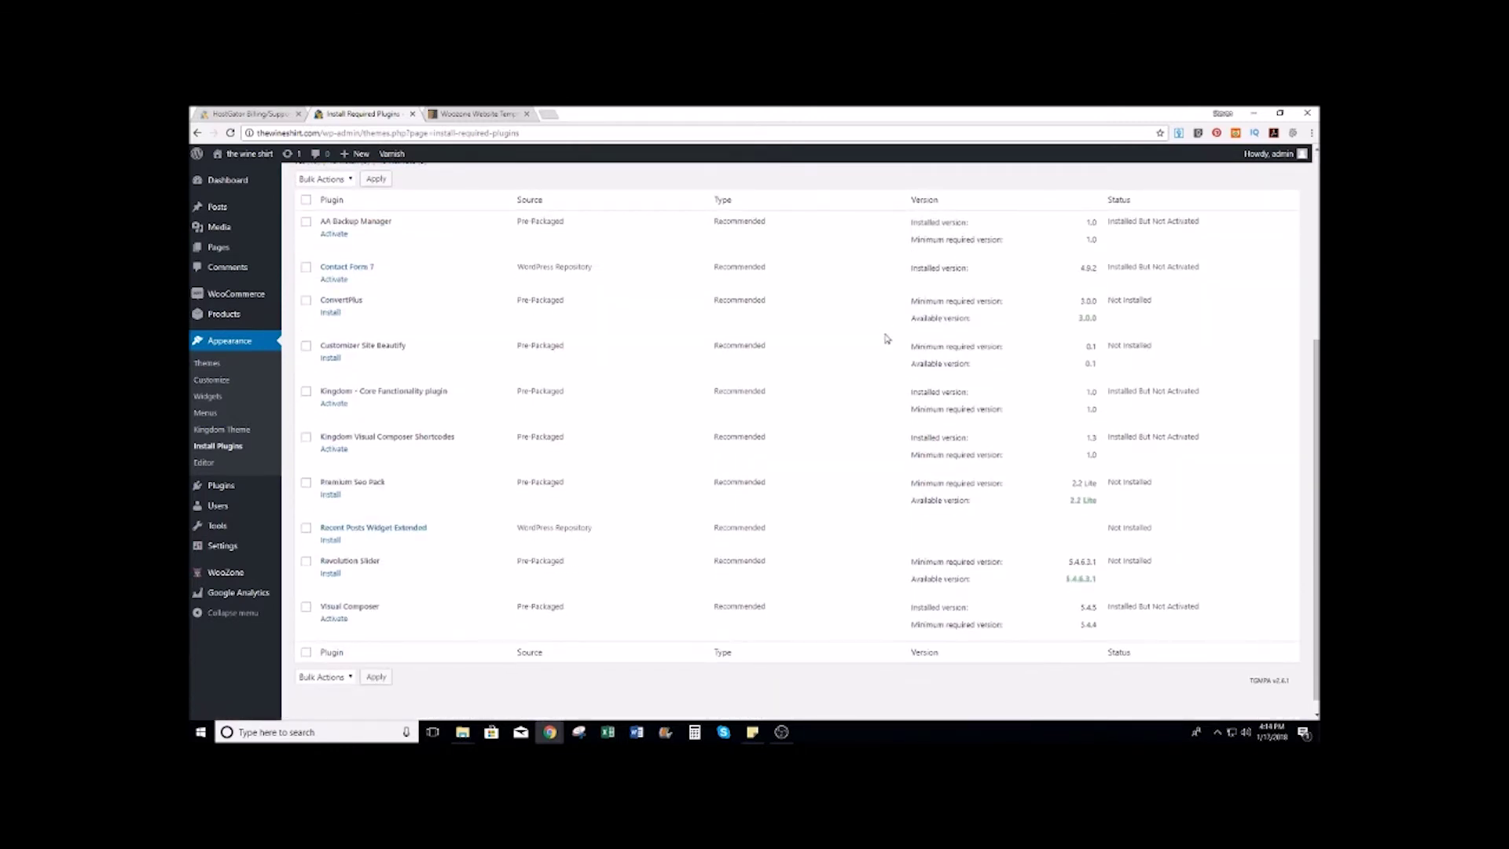
{"action": "scroll", "coordinate": [836, 341], "scroll_direction": "up", "scroll_amount": 5}
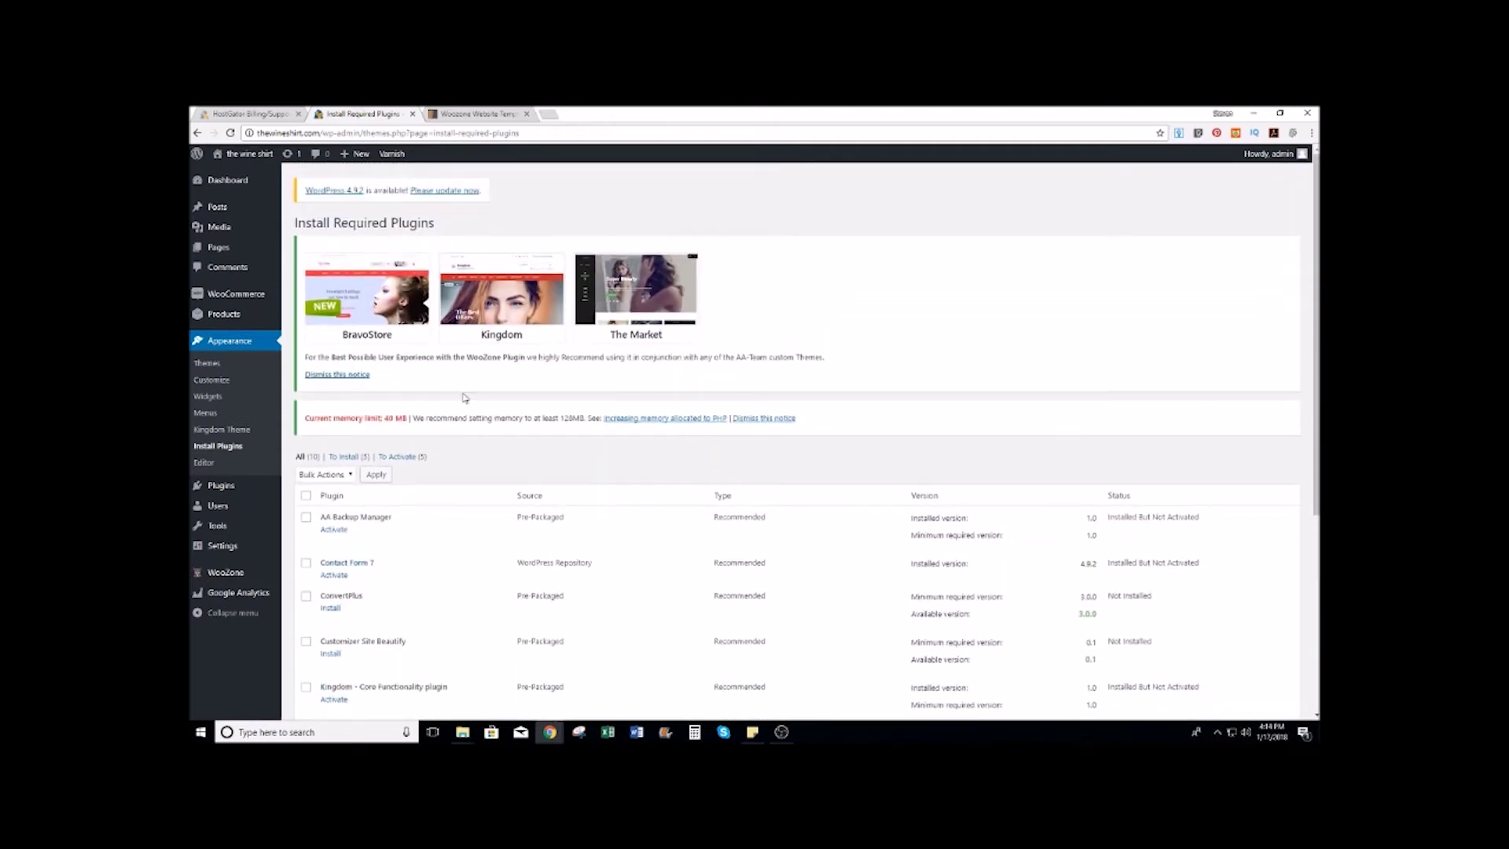
Step: Dismiss the theme's recommended-plugins notice on the Plugins page, then open the WooZone dashboard
{"action": "left_click", "coordinate": [219, 485]}
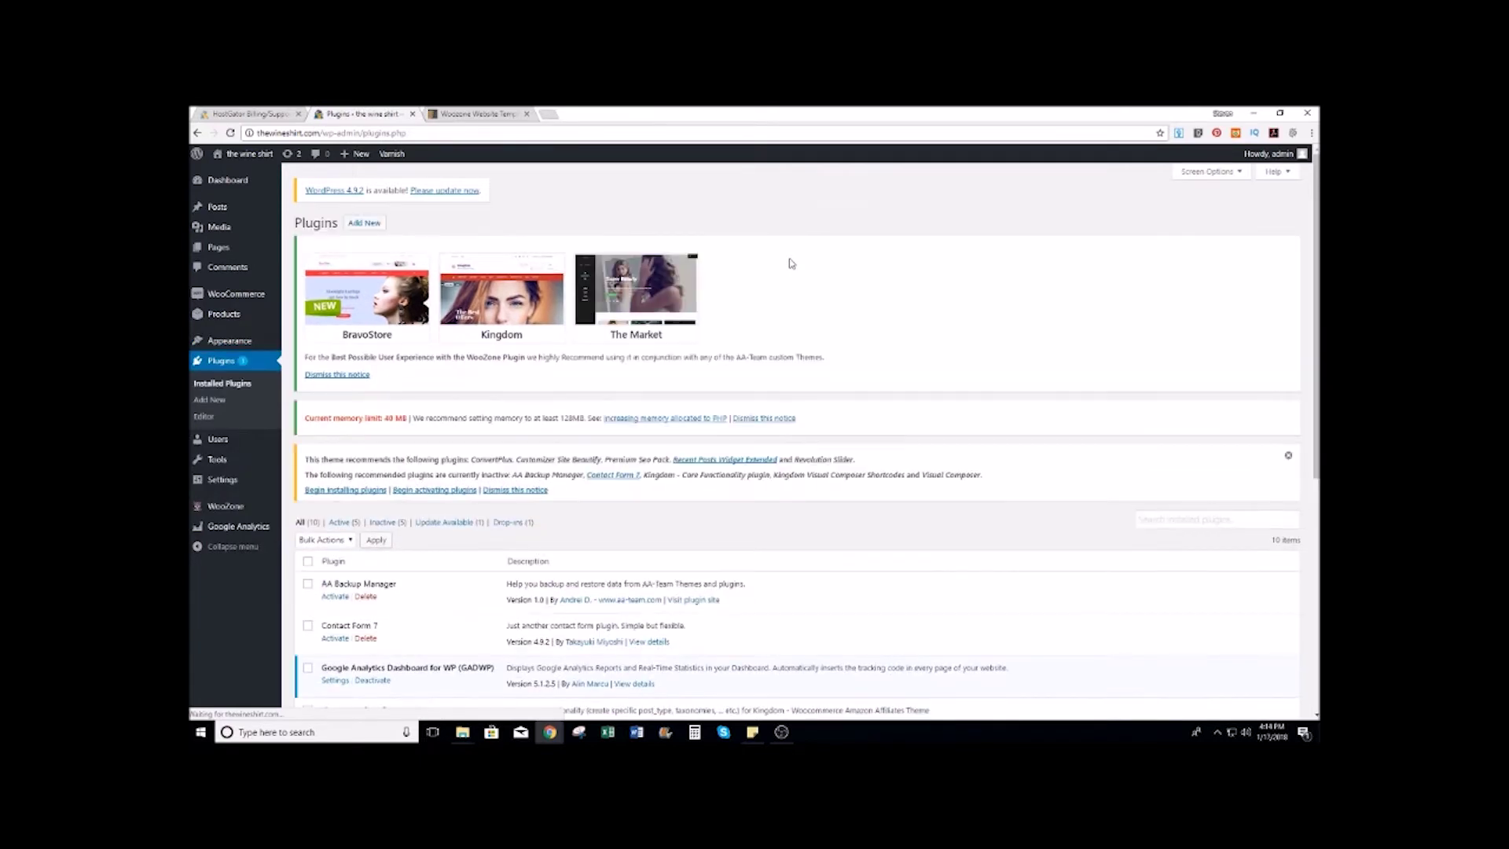
{"action": "scroll", "coordinate": [791, 264], "scroll_direction": "down", "scroll_amount": 3}
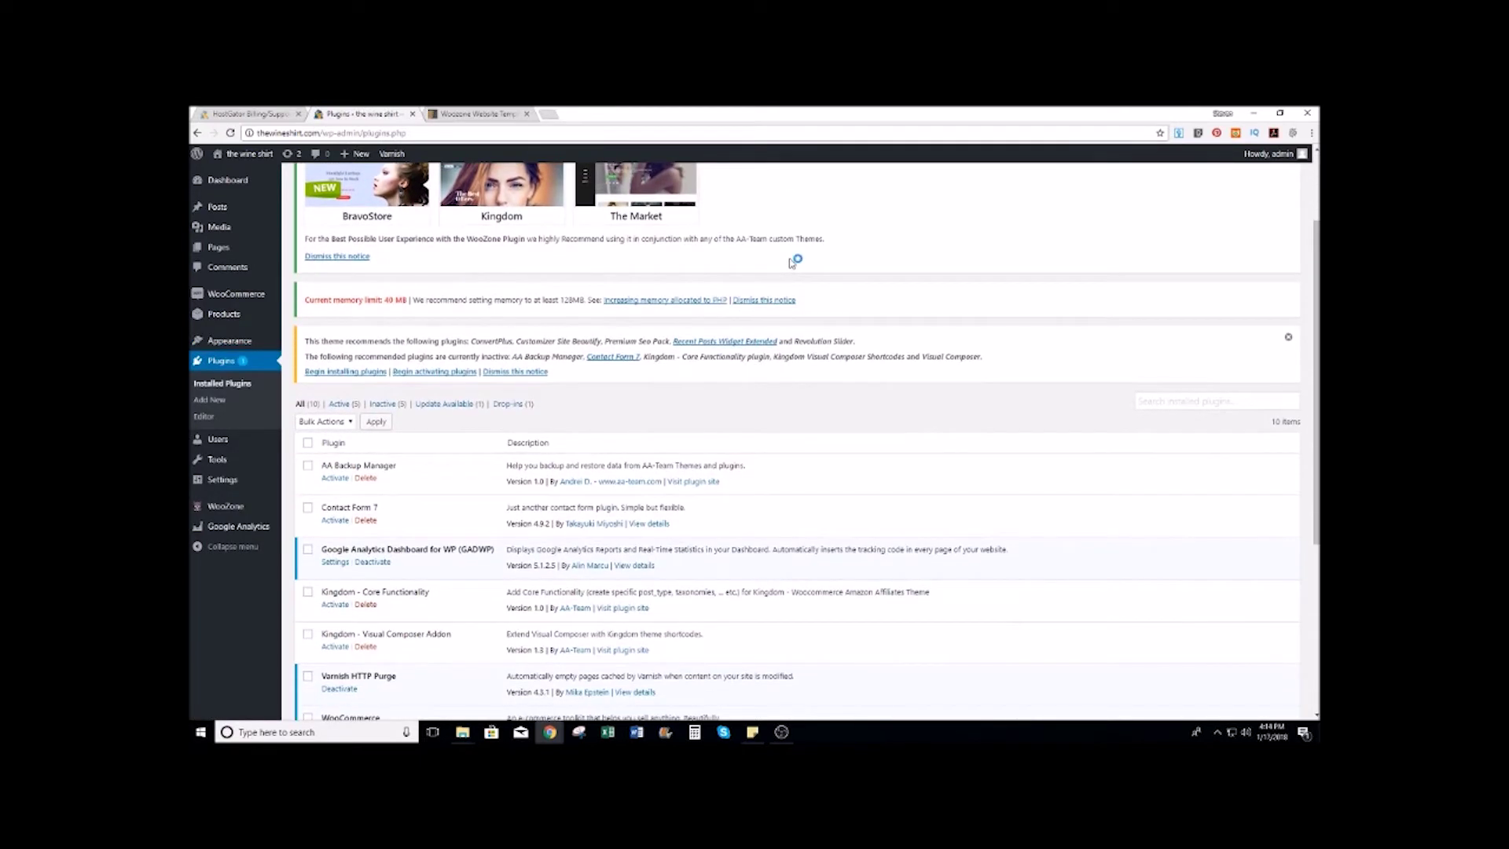
{"action": "left_click", "coordinate": [535, 372]}
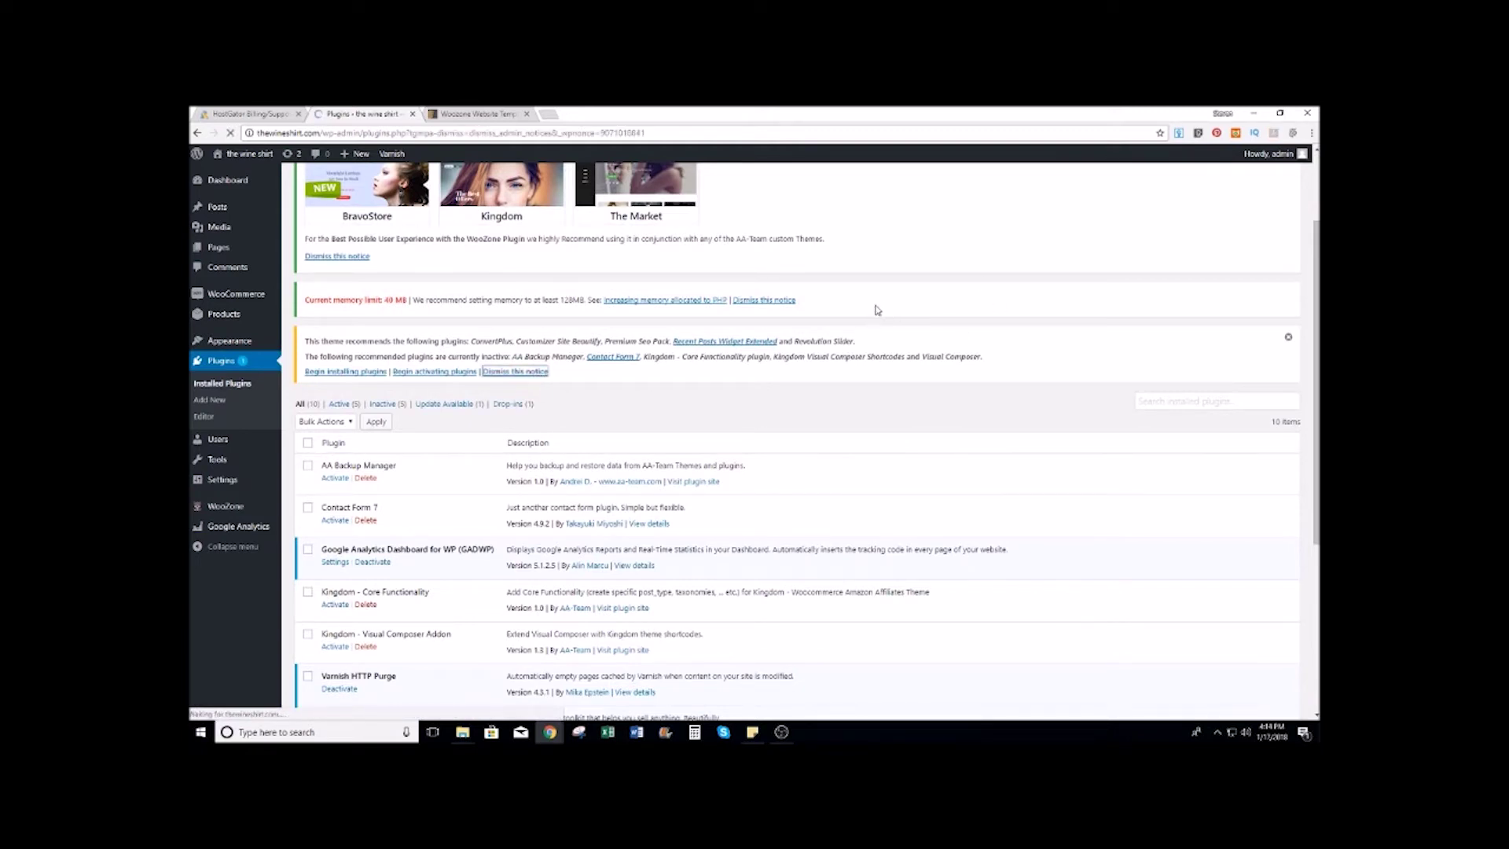
{"action": "scroll", "coordinate": [879, 314], "scroll_direction": "down", "scroll_amount": 3}
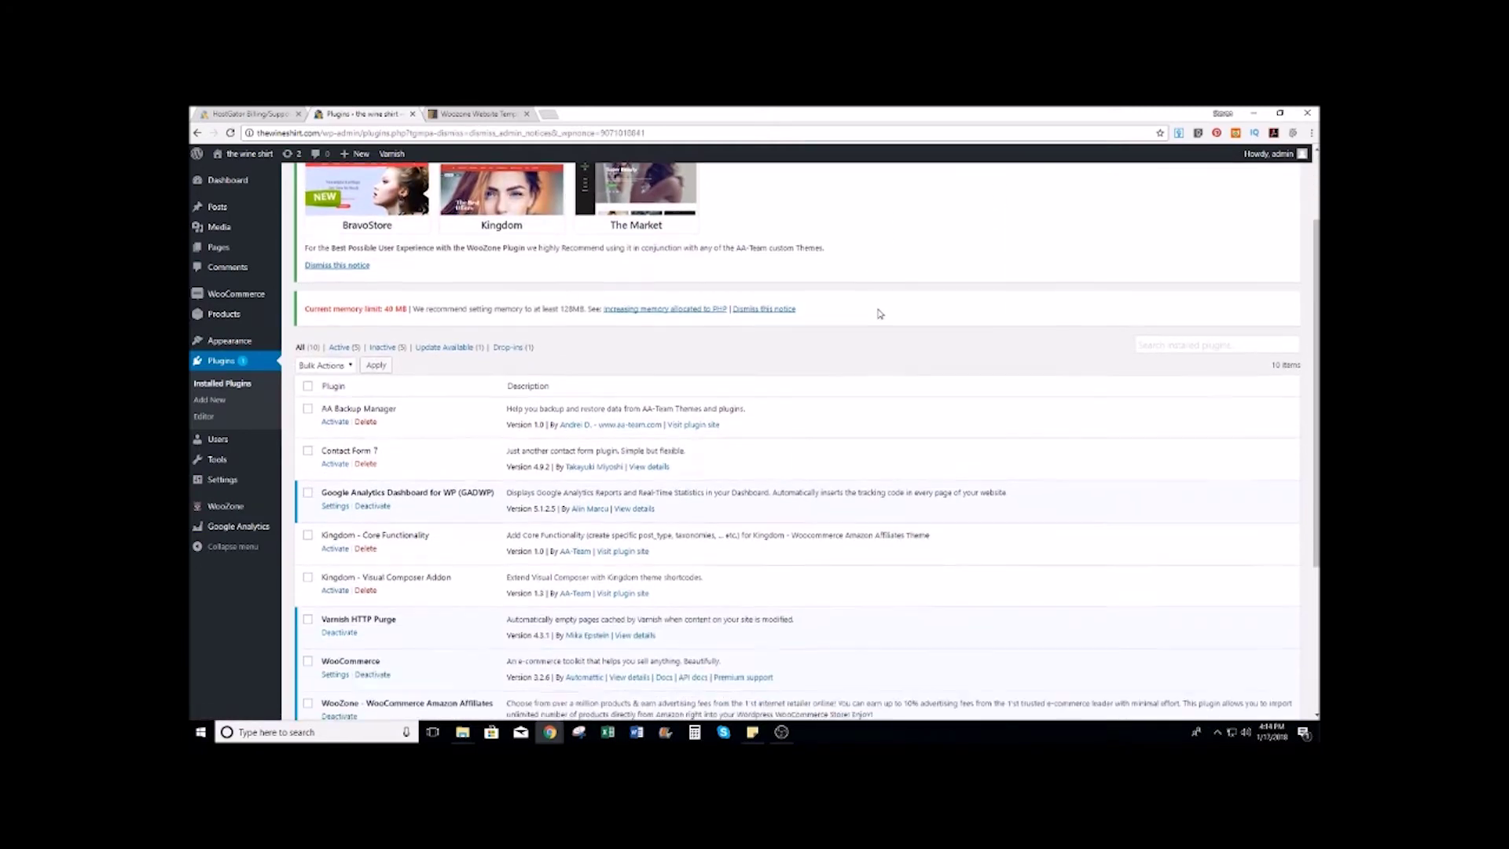
{"action": "scroll", "coordinate": [880, 313], "scroll_direction": "down", "scroll_amount": 3}
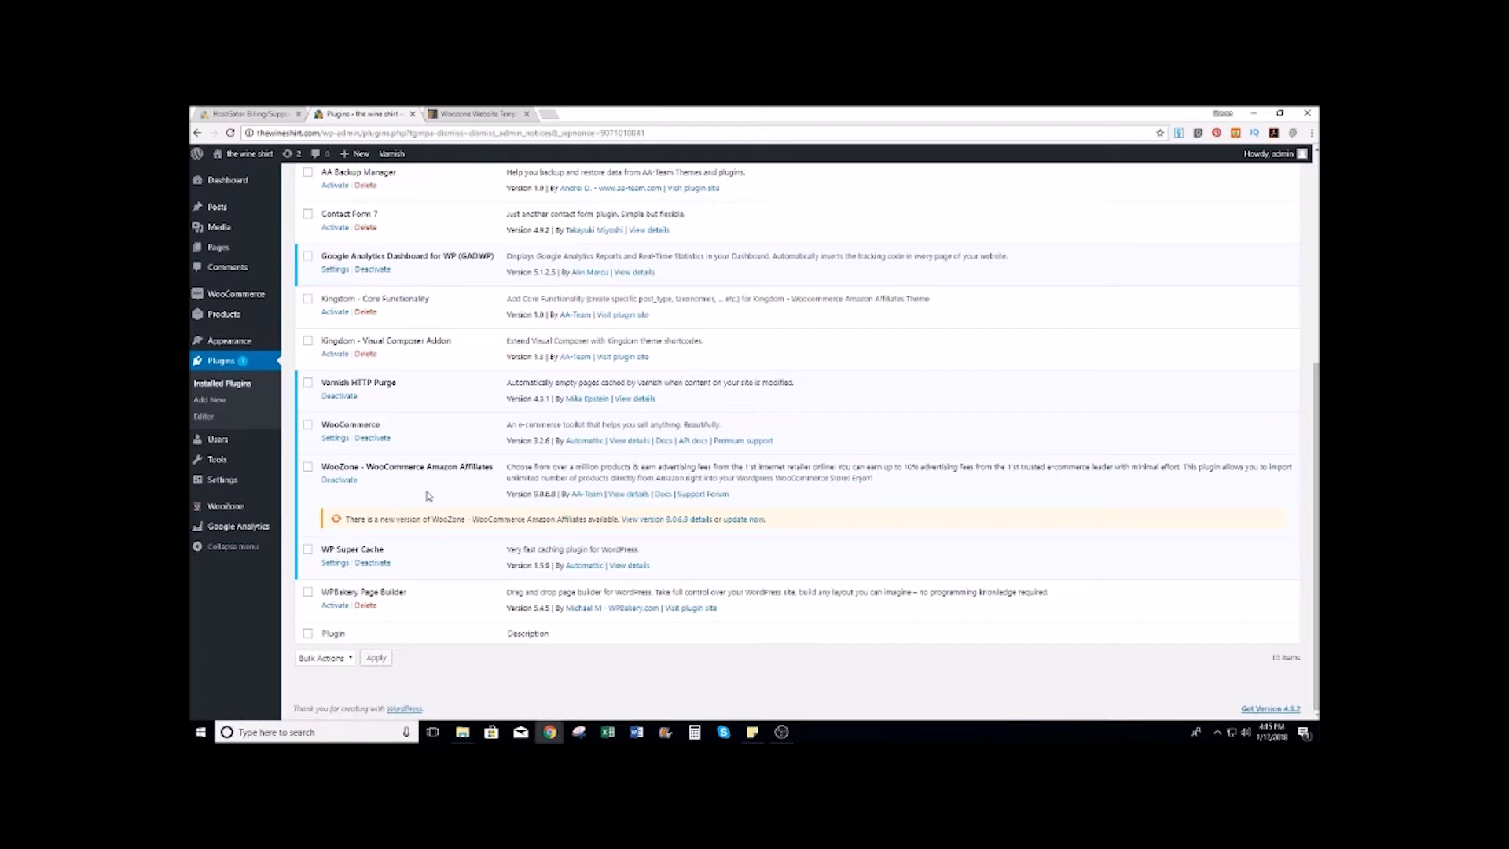
{"action": "mouse_move", "coordinate": [223, 514]}
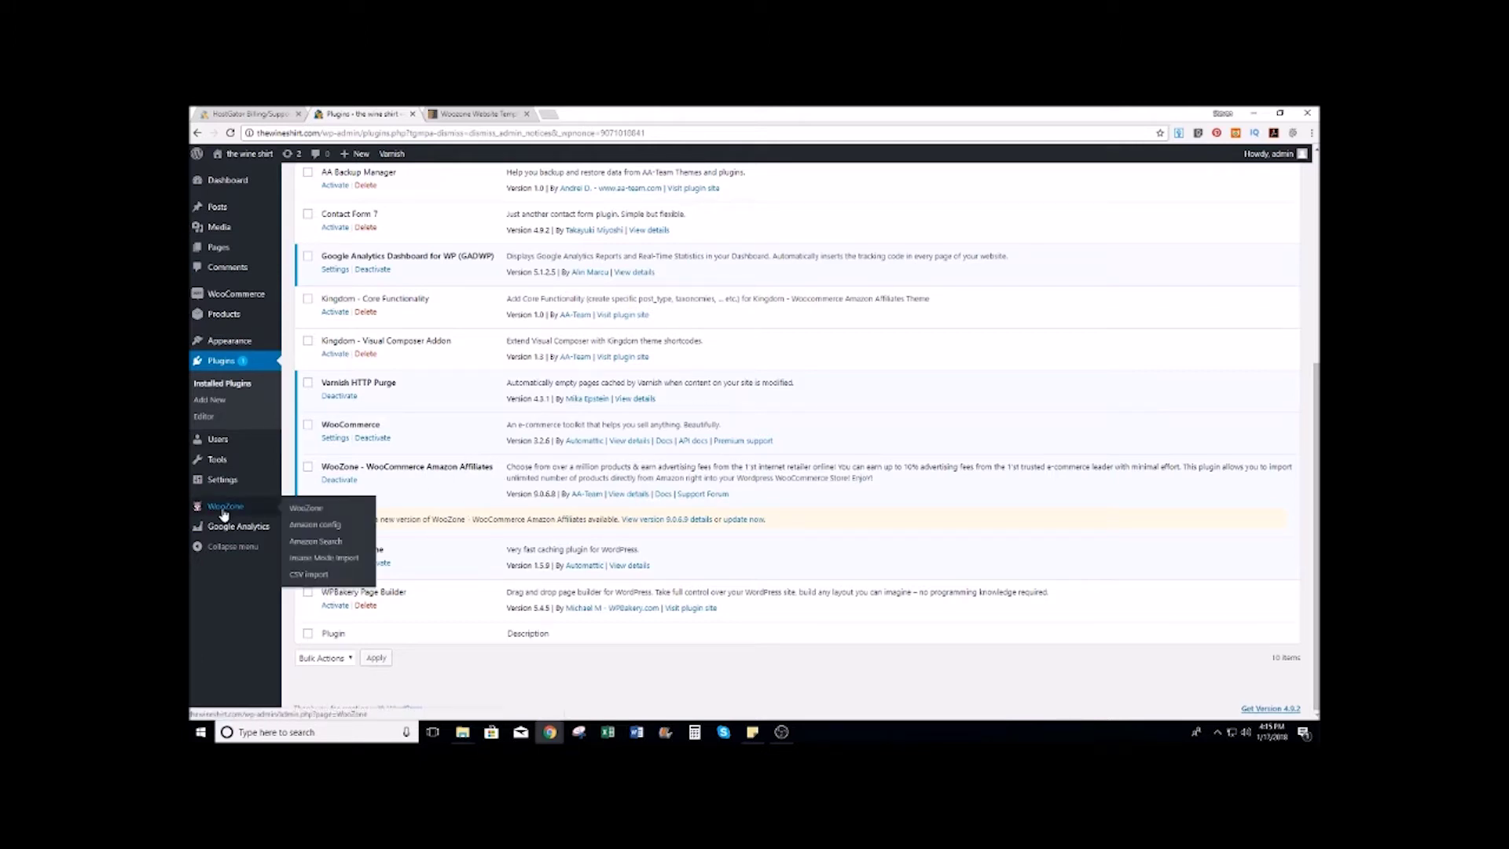
{"action": "left_click", "coordinate": [305, 511]}
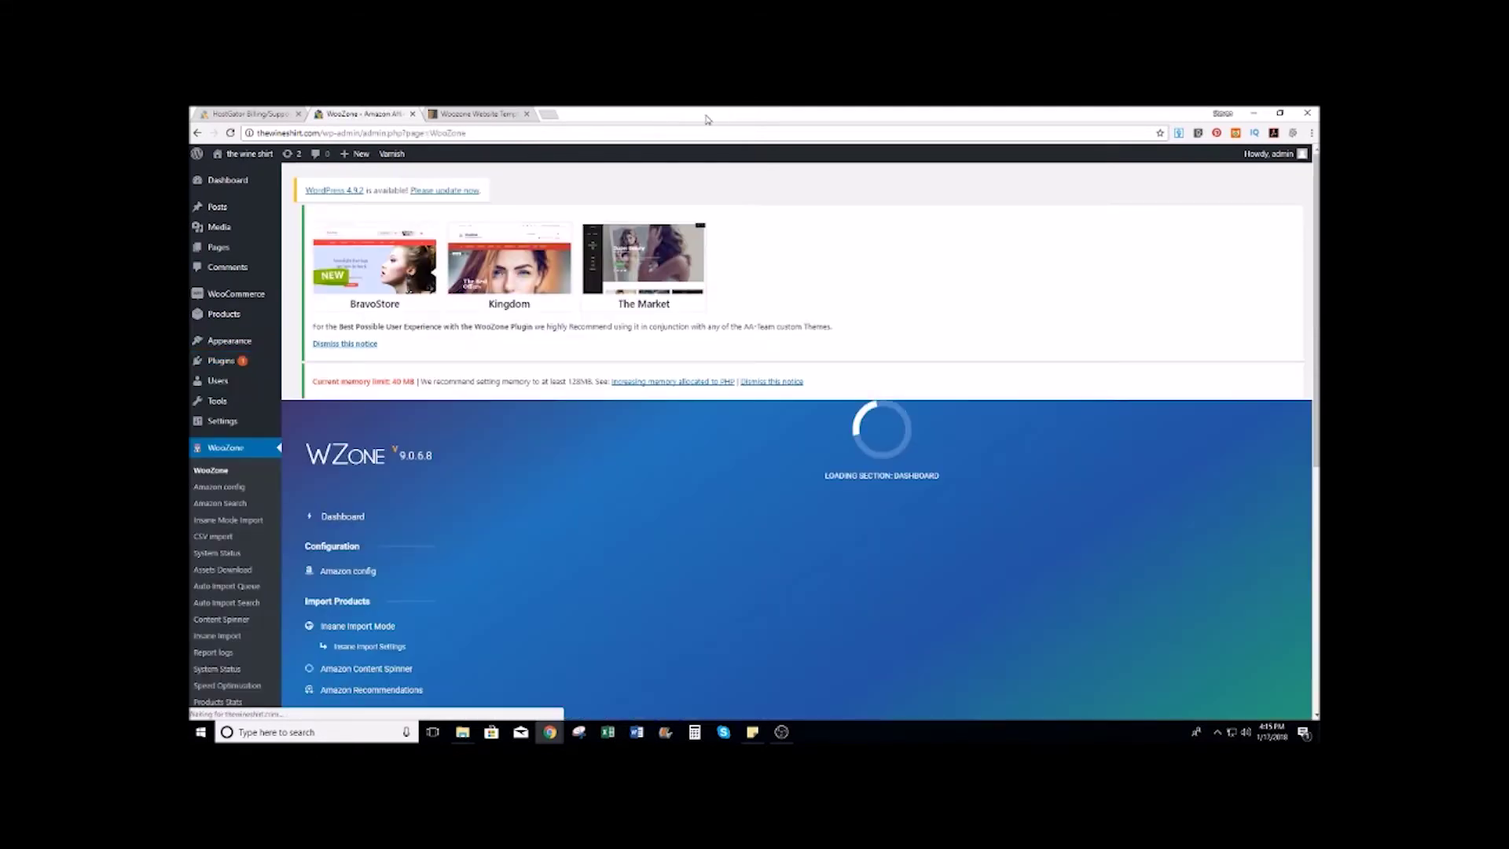
Step: Bring WooZone's licence activation form into view, then switch to the ThemeForest woozone results tab
{"action": "scroll", "coordinate": [863, 279], "scroll_direction": "down", "scroll_amount": 3}
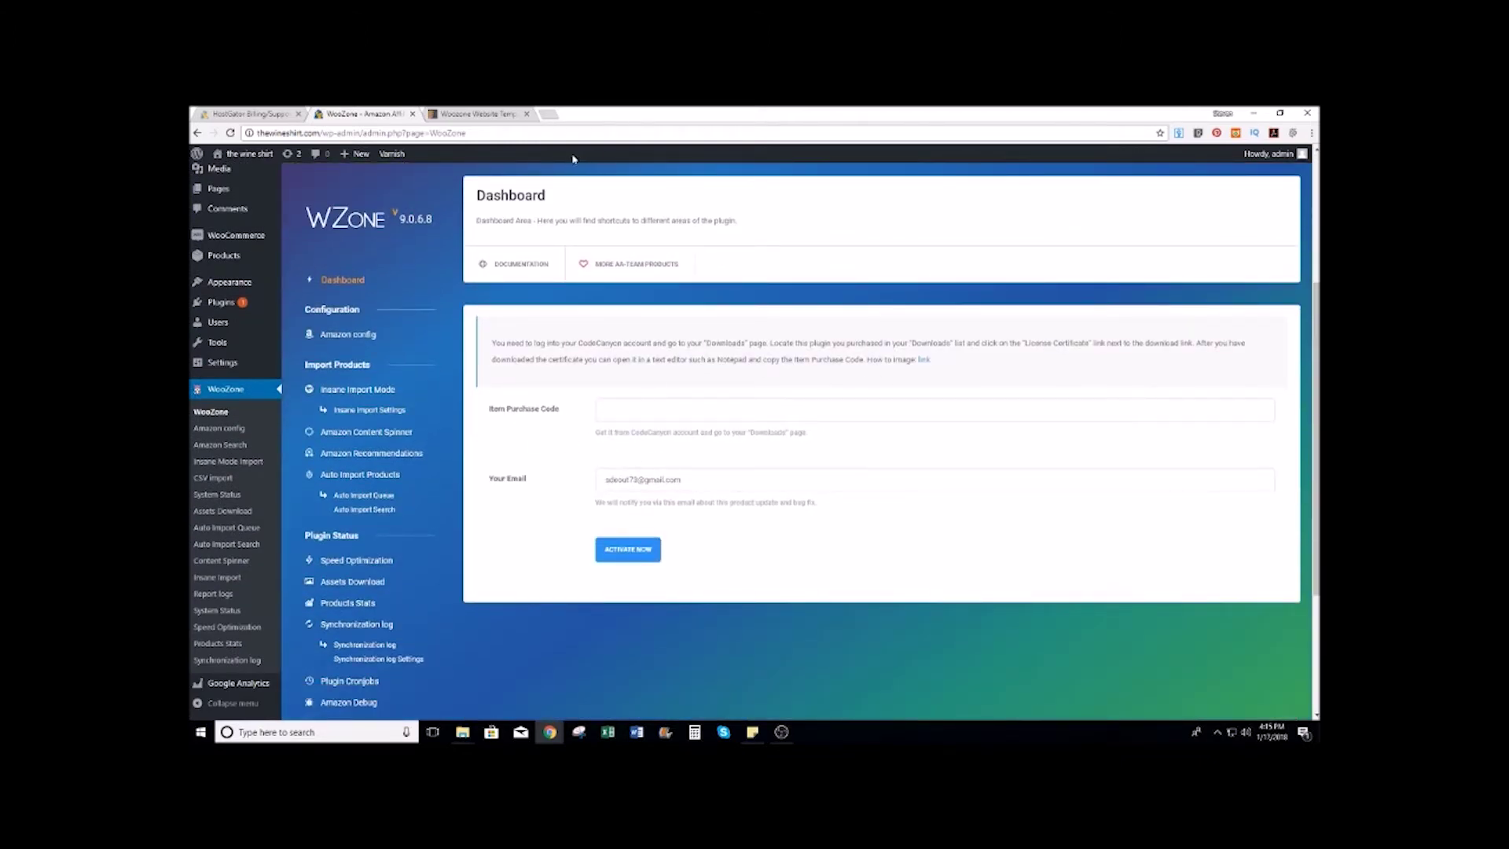
{"action": "left_click", "coordinate": [515, 113]}
{"action": "left_click", "coordinate": [520, 133]}
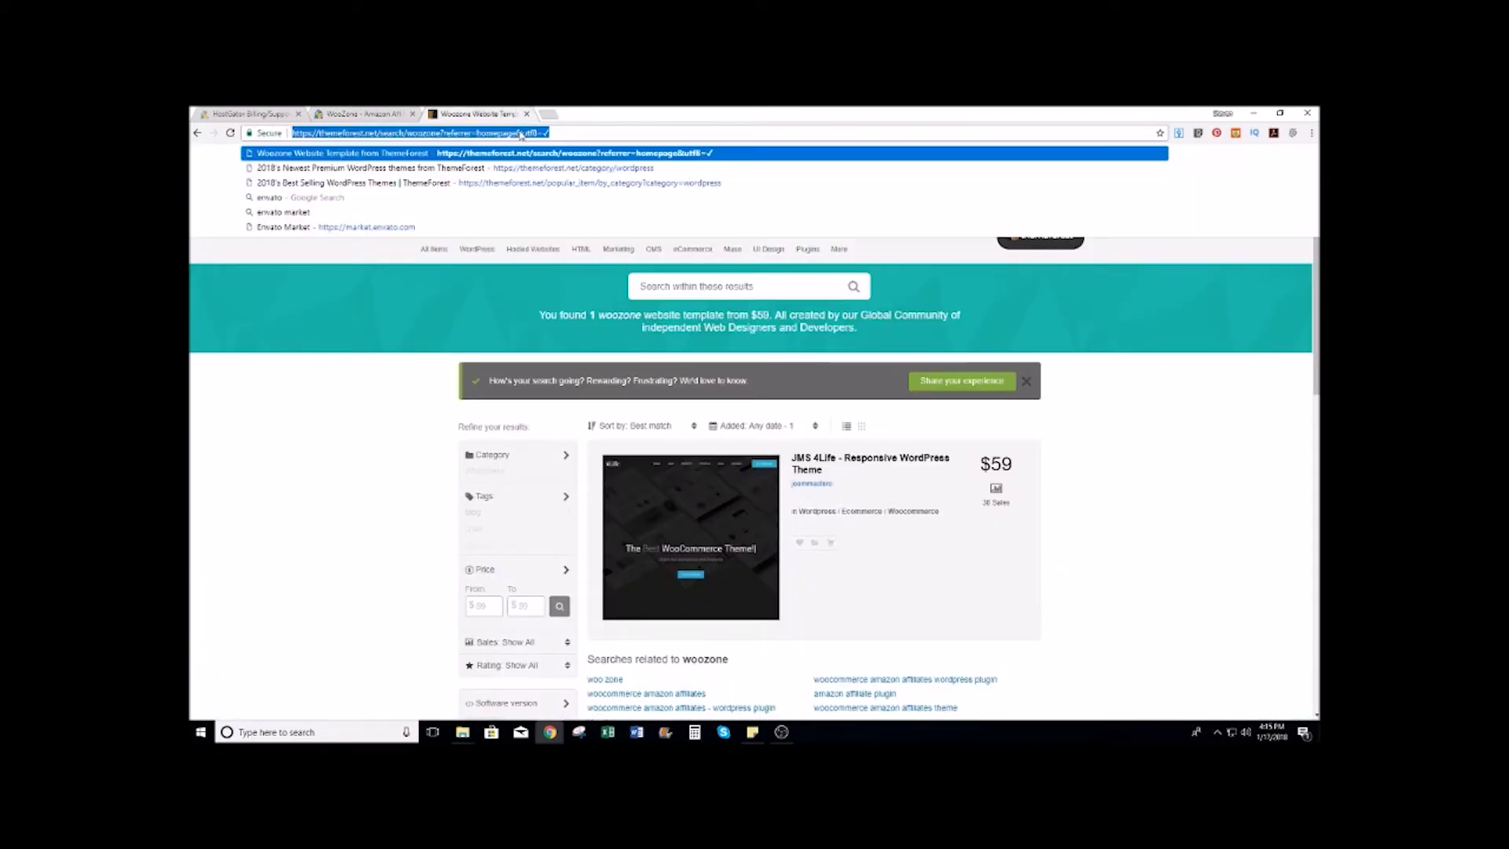
Step: Download the WooCommerce Amazon Affiliates licence certificate and purchase code PDF from Envato Market Downloads
{"action": "left_click", "coordinate": [1256, 375]}
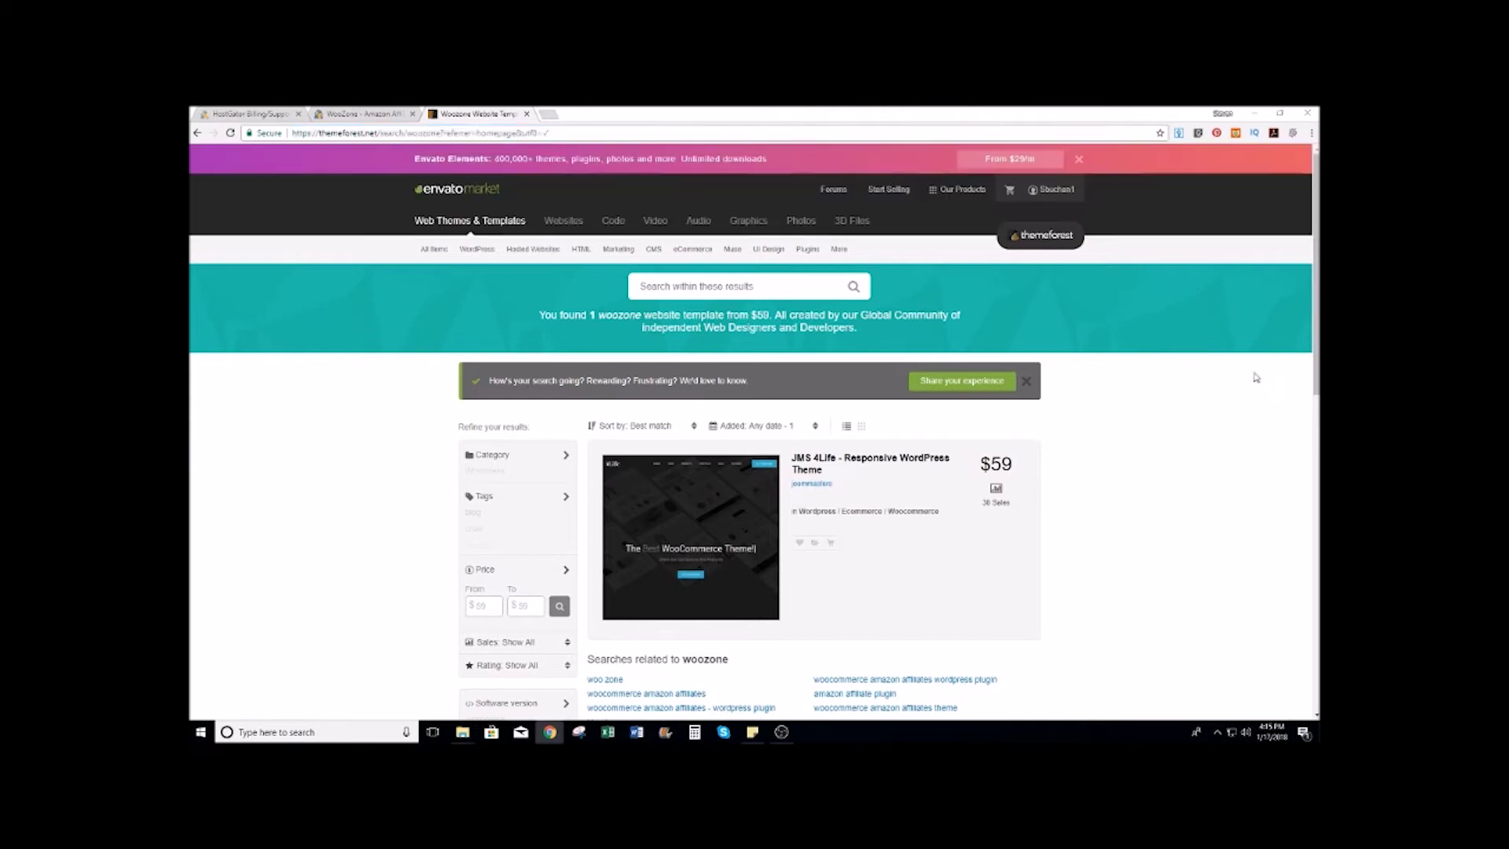
{"action": "left_click", "coordinate": [1057, 190]}
{"action": "left_click", "coordinate": [1043, 273]}
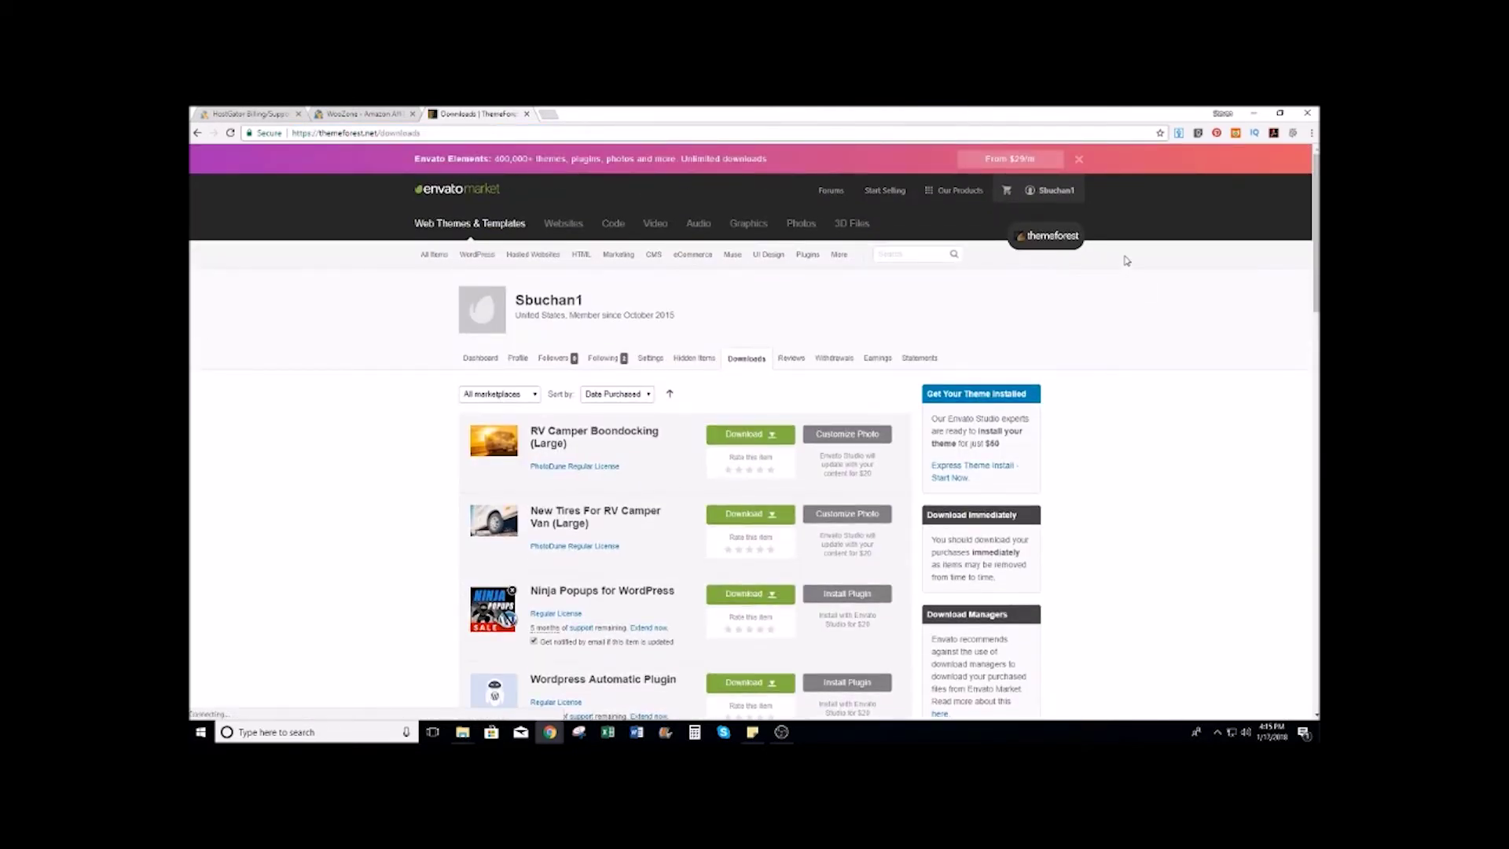
{"action": "scroll", "coordinate": [1139, 260], "scroll_direction": "down", "scroll_amount": 5}
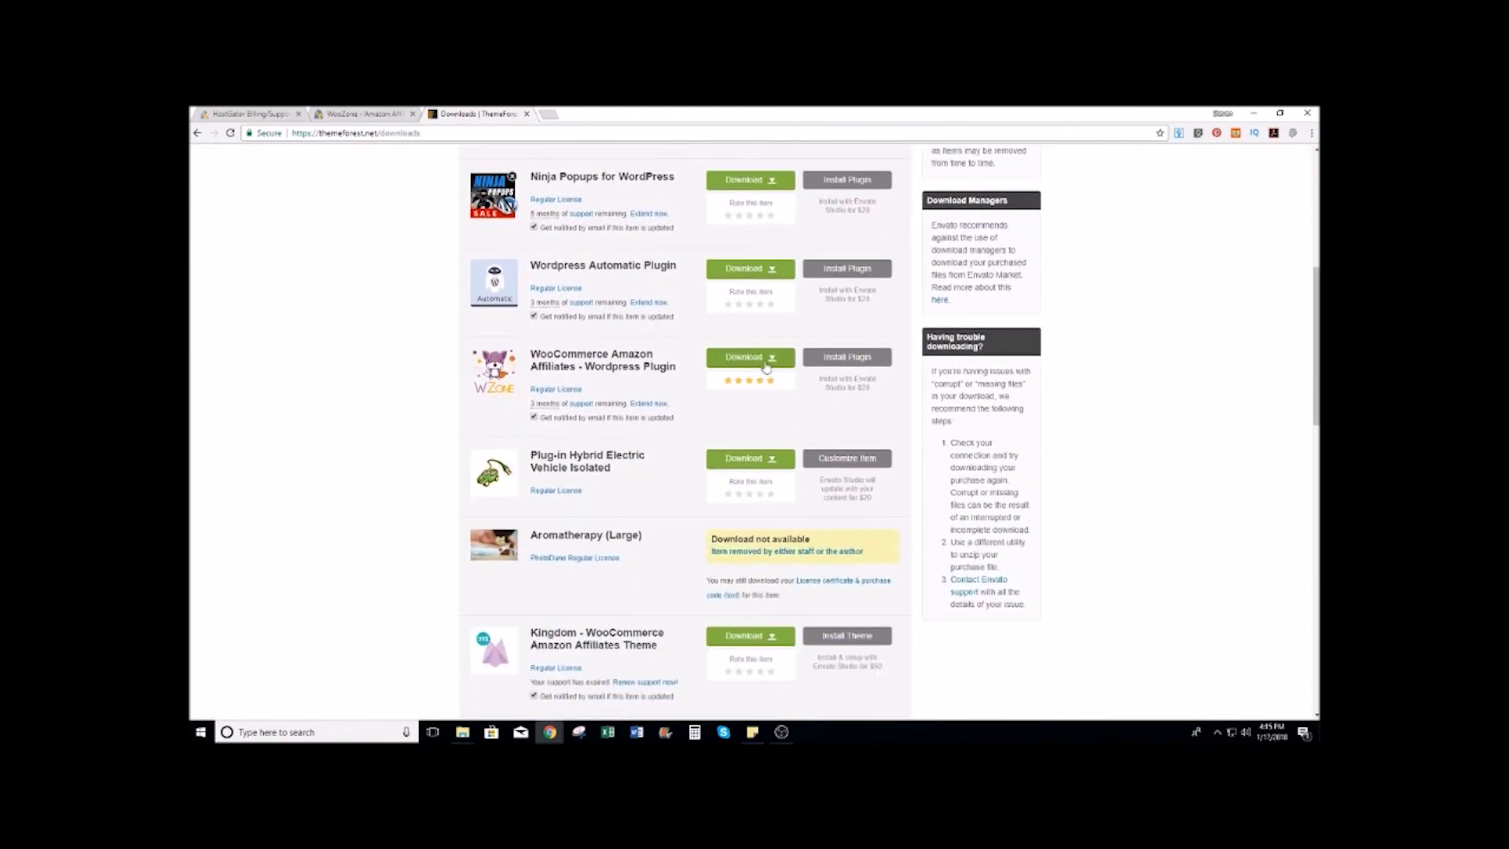
{"action": "left_click", "coordinate": [778, 360]}
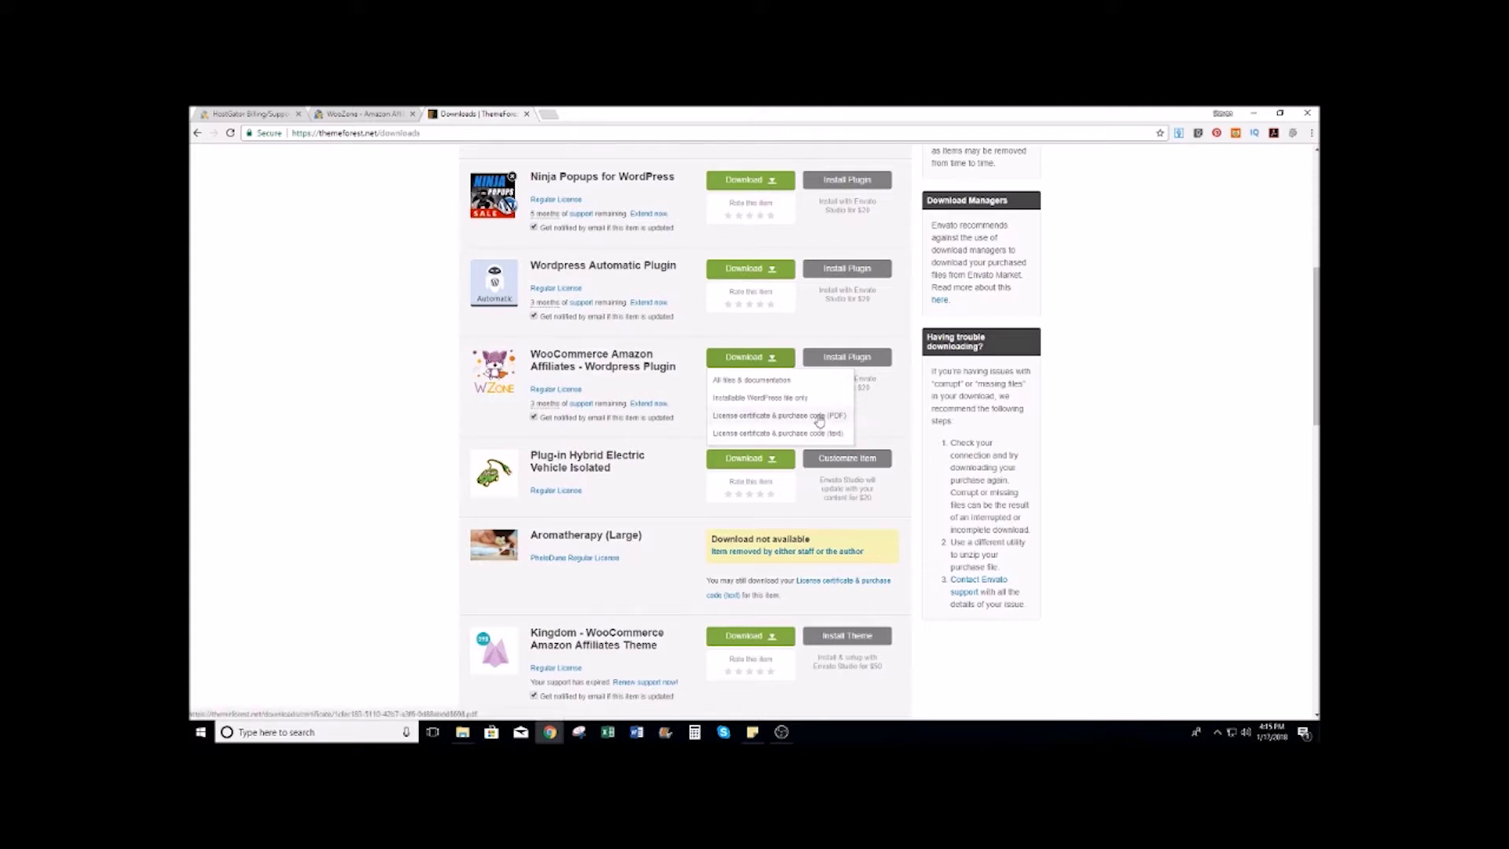
{"action": "left_click", "coordinate": [799, 416]}
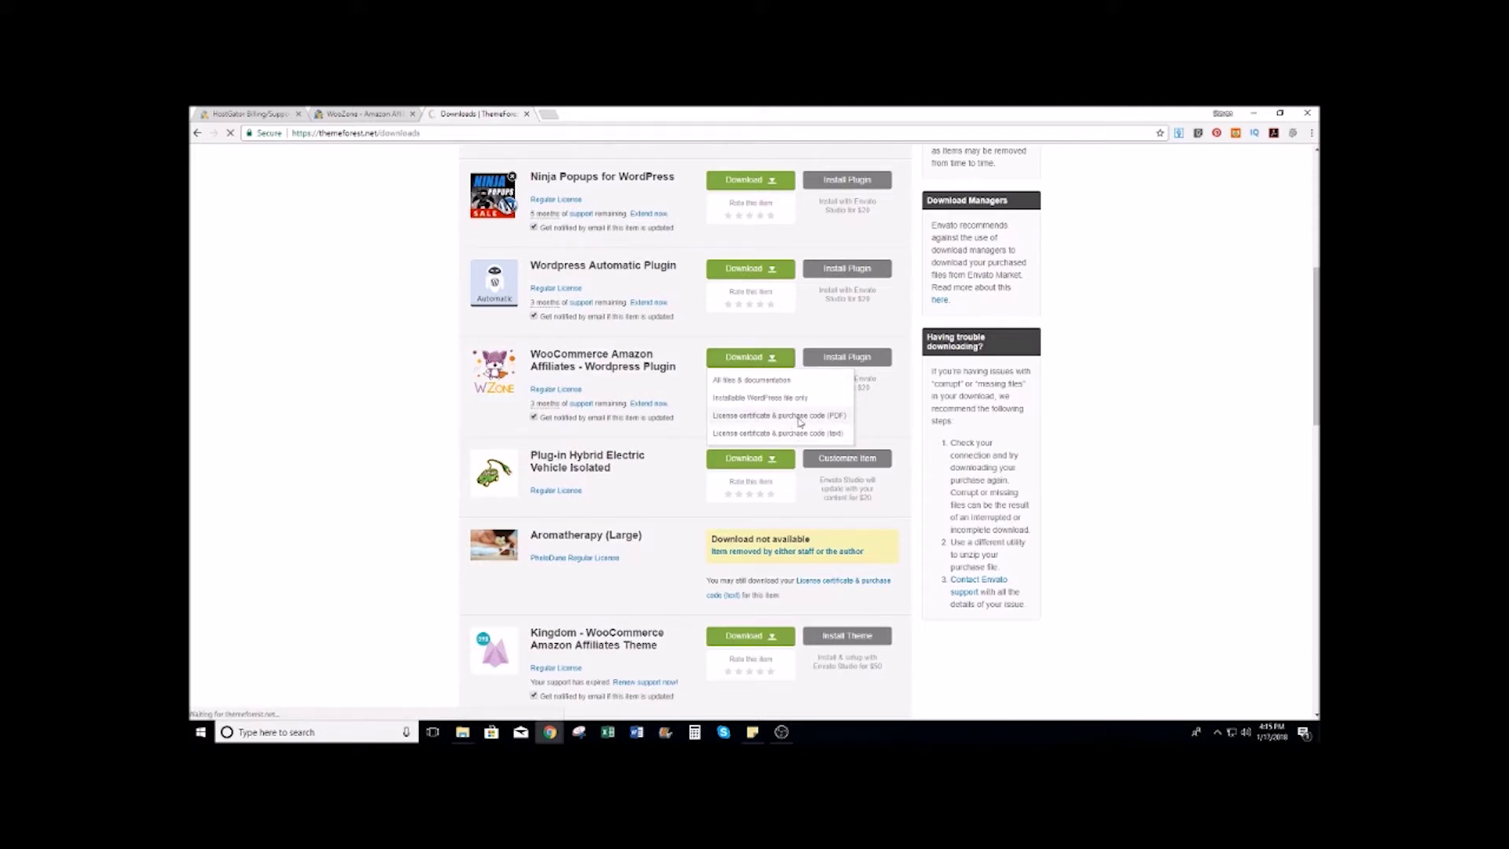
Step: Copy the item purchase code from the certificate and activate WooZone with it
{"action": "left_click", "coordinate": [262, 706]}
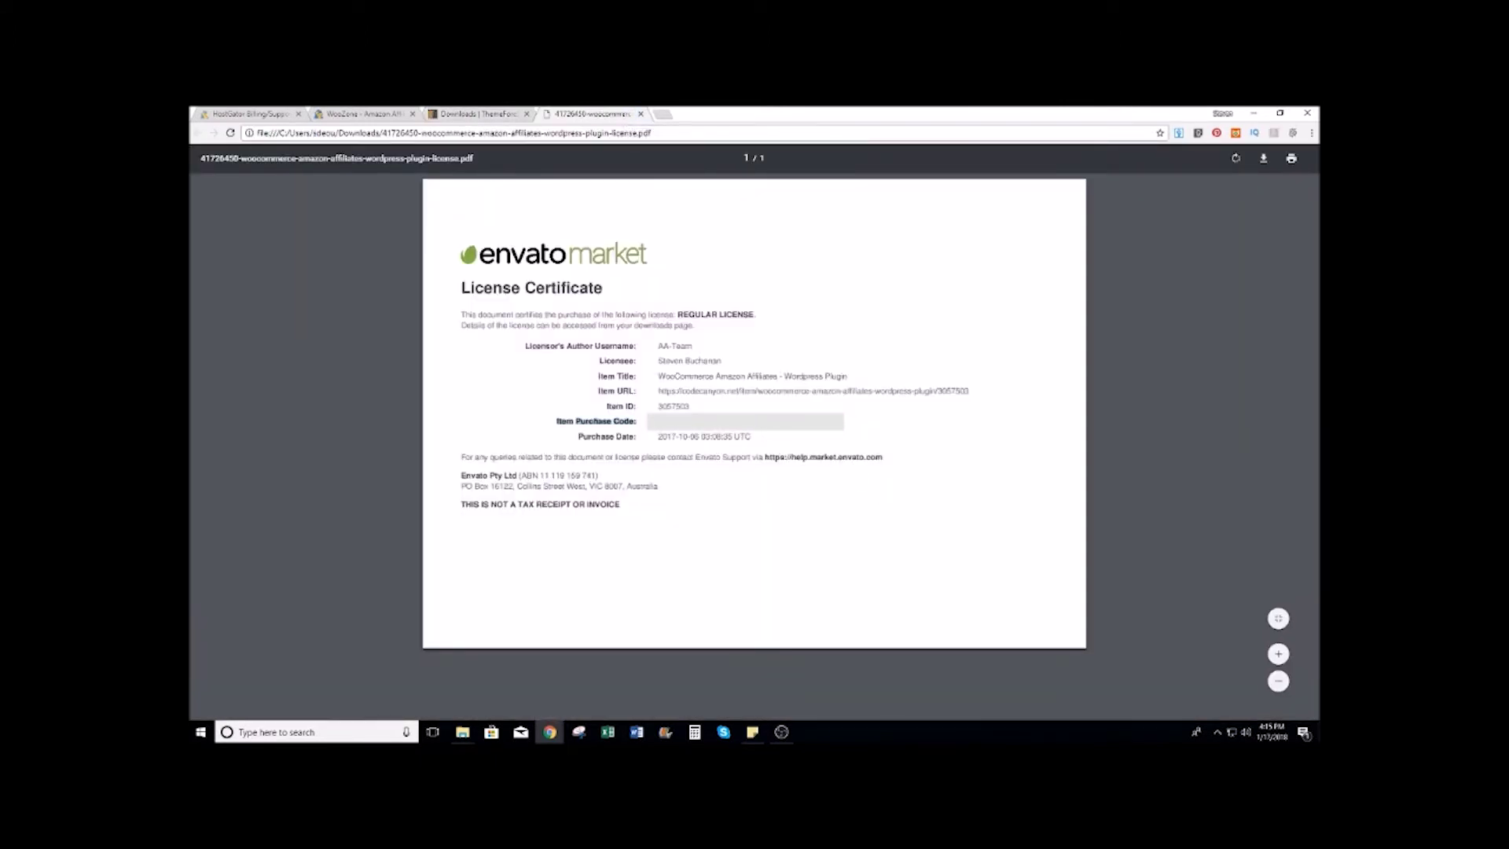
{"action": "left_click", "coordinate": [642, 421]}
{"action": "right_click", "coordinate": [791, 423]}
{"action": "left_click", "coordinate": [813, 432]}
{"action": "left_click", "coordinate": [641, 114]}
{"action": "left_click", "coordinate": [369, 114]}
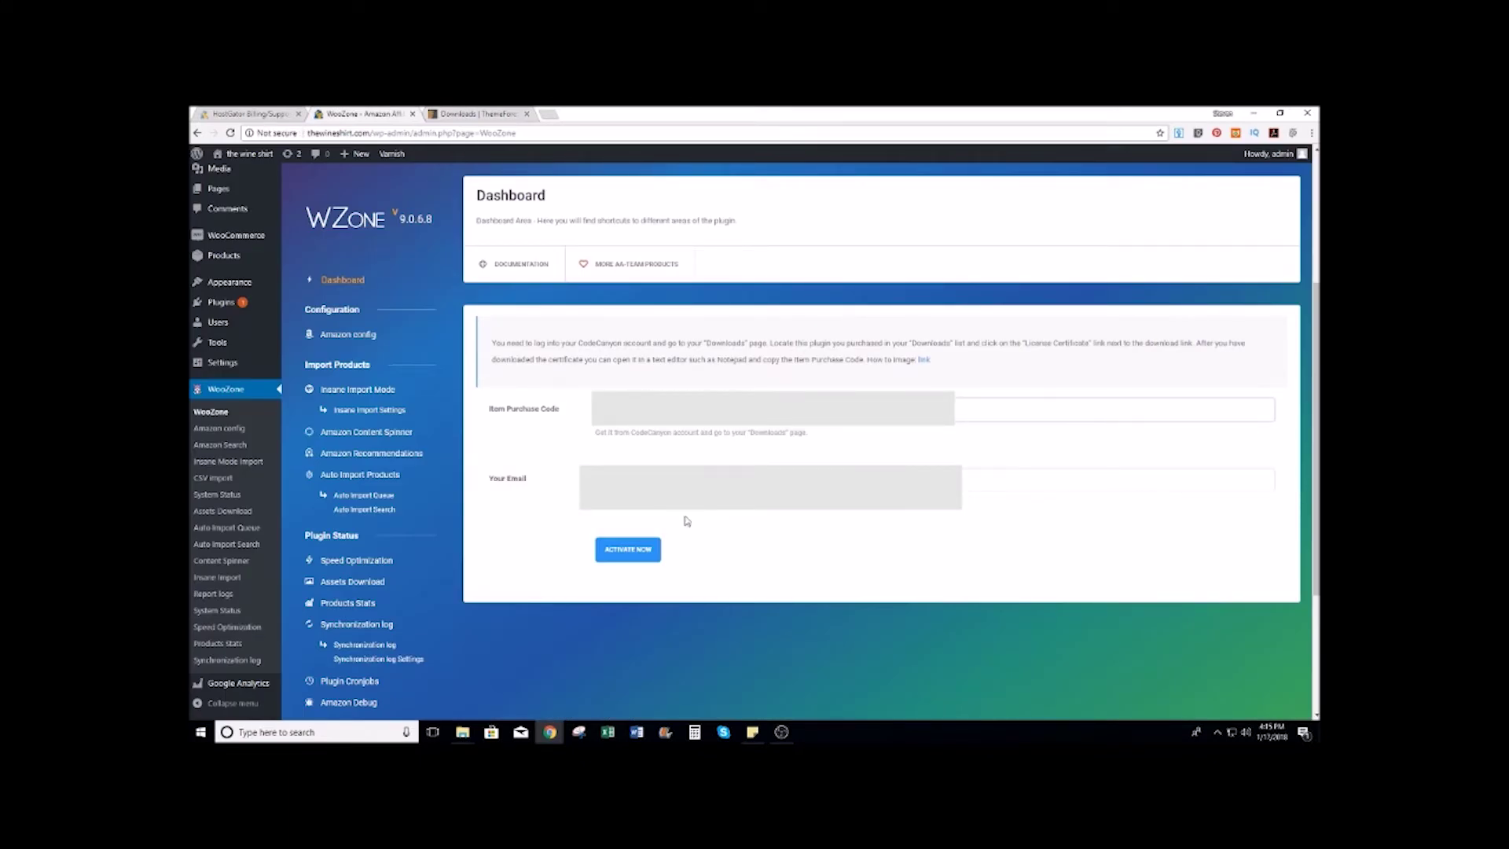
{"action": "left_click", "coordinate": [627, 548]}
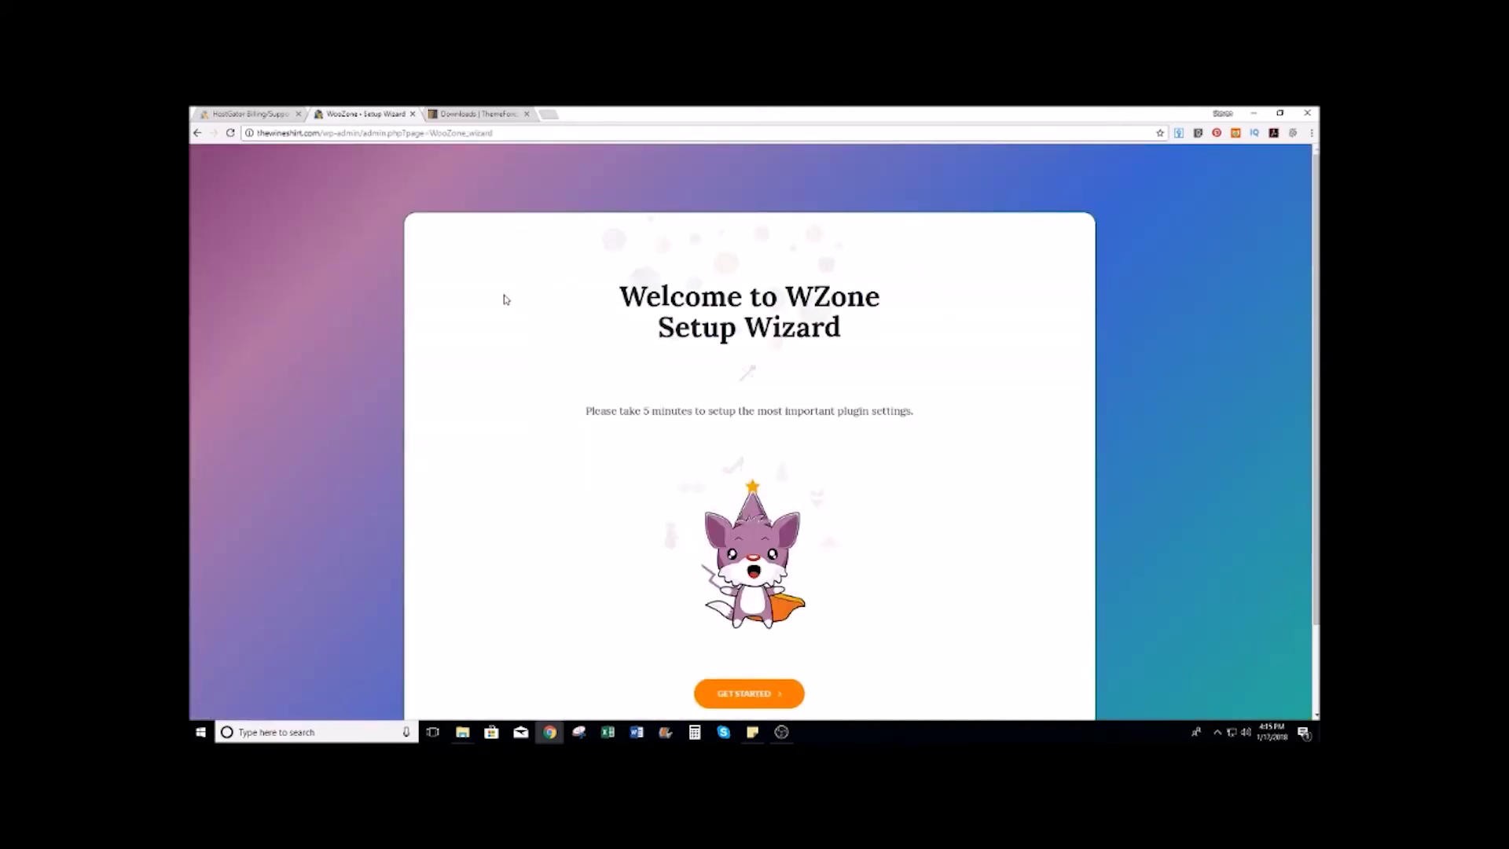
Step: Start the WooZone setup wizard and answer the site type question with Other
{"action": "scroll", "coordinate": [505, 296], "scroll_direction": "down", "scroll_amount": 2}
{"action": "left_click", "coordinate": [748, 590]}
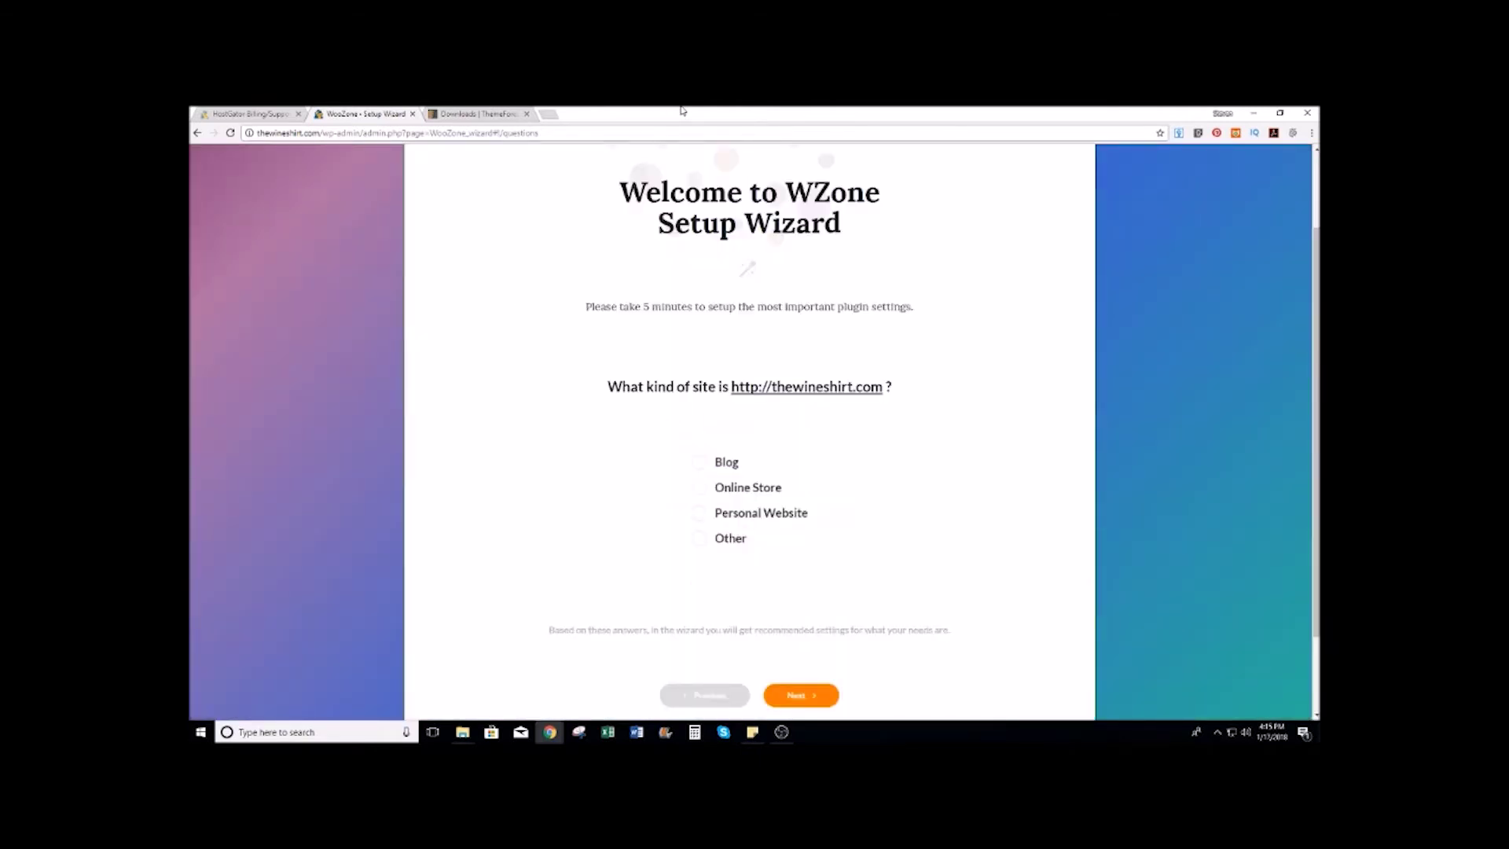
{"action": "scroll", "coordinate": [539, 401], "scroll_direction": "down", "scroll_amount": 2}
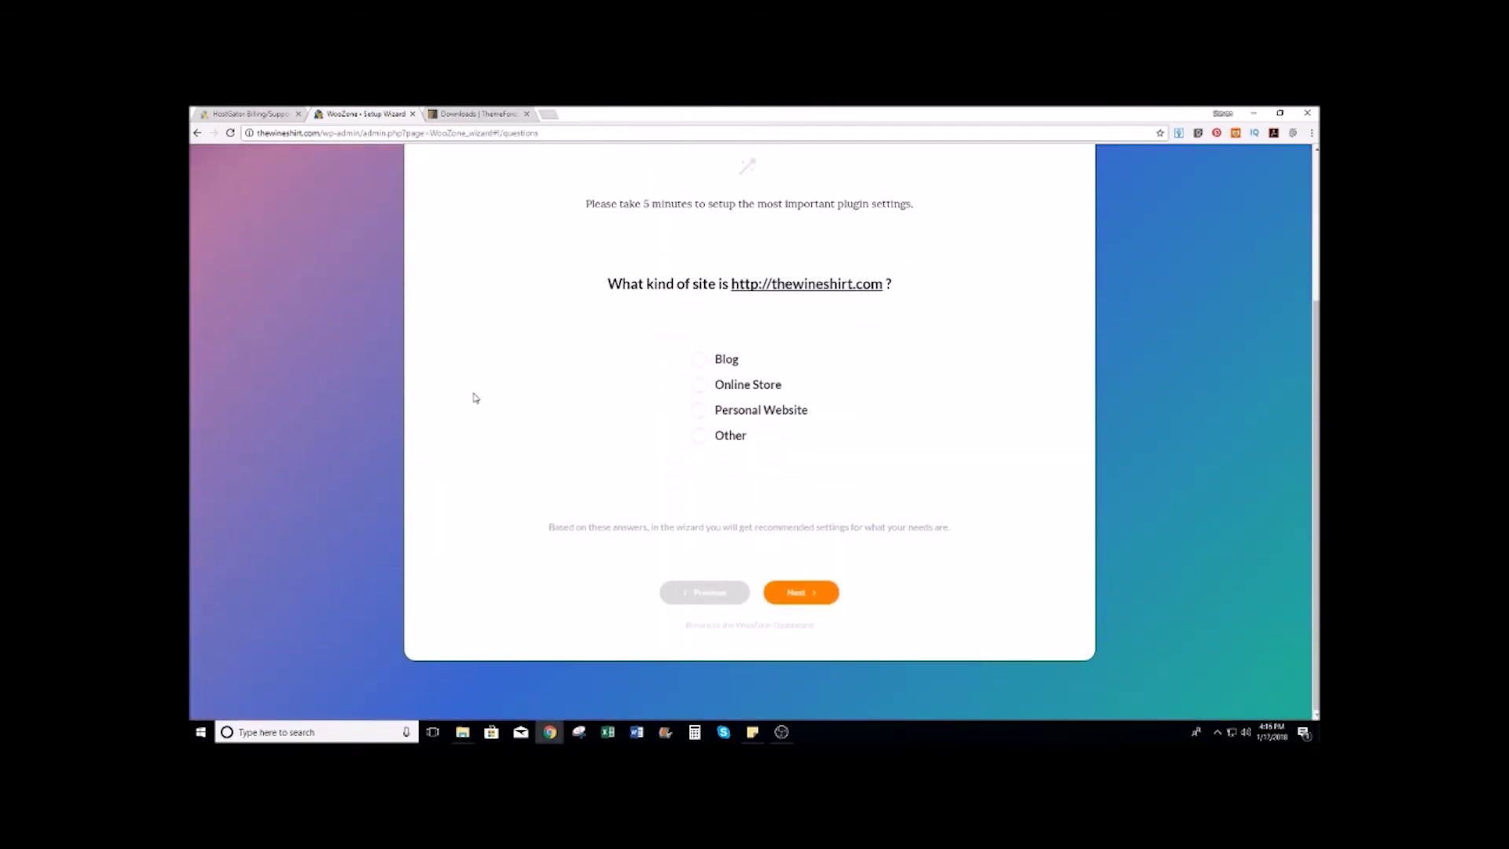
{"action": "scroll", "coordinate": [468, 411], "scroll_direction": "up", "scroll_amount": 2}
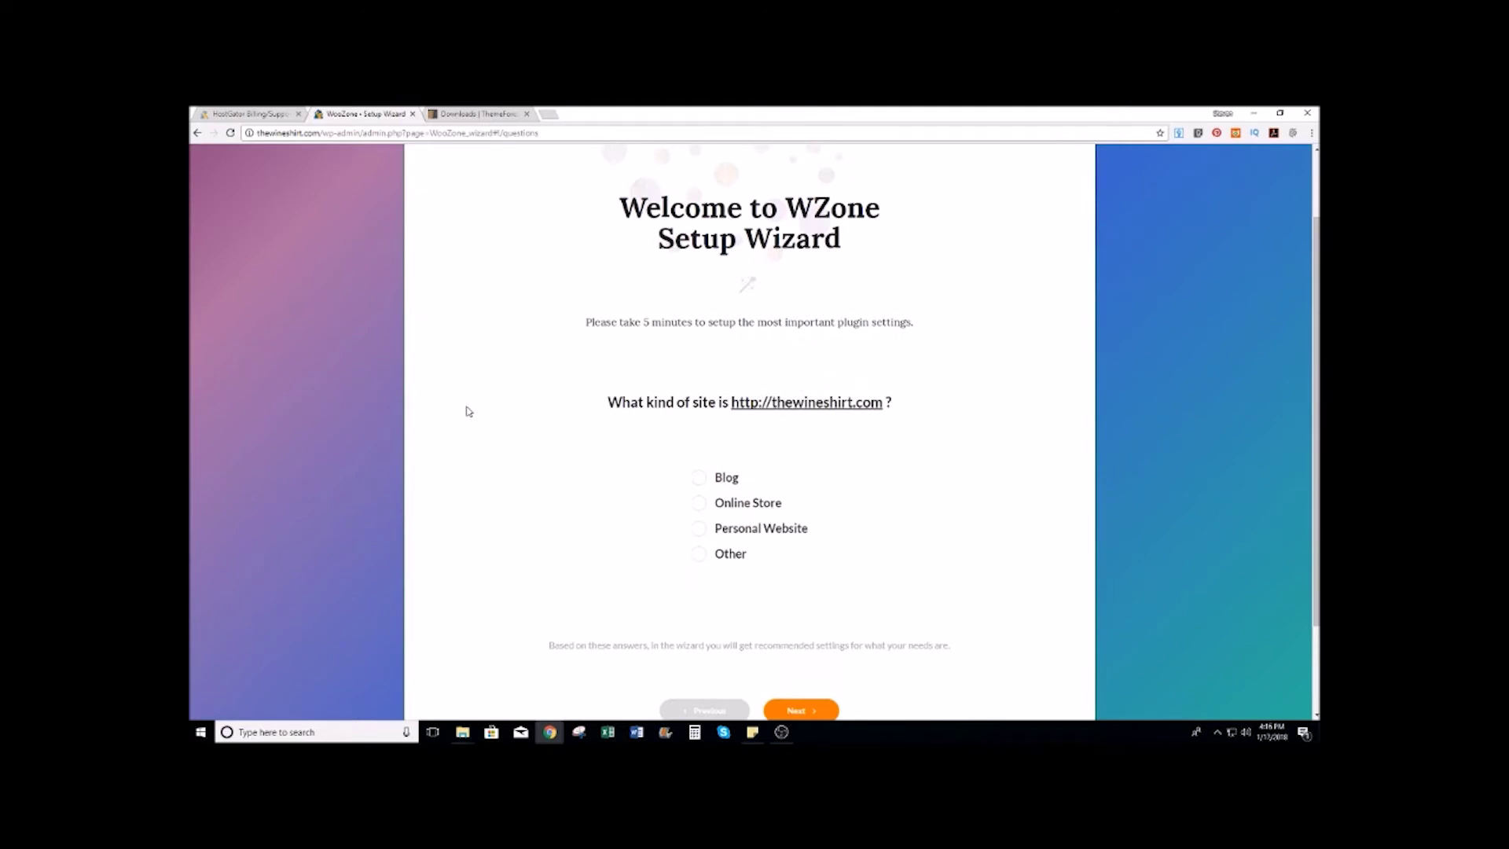
{"action": "scroll", "coordinate": [469, 411], "scroll_direction": "down", "scroll_amount": 2}
{"action": "left_click", "coordinate": [748, 361]}
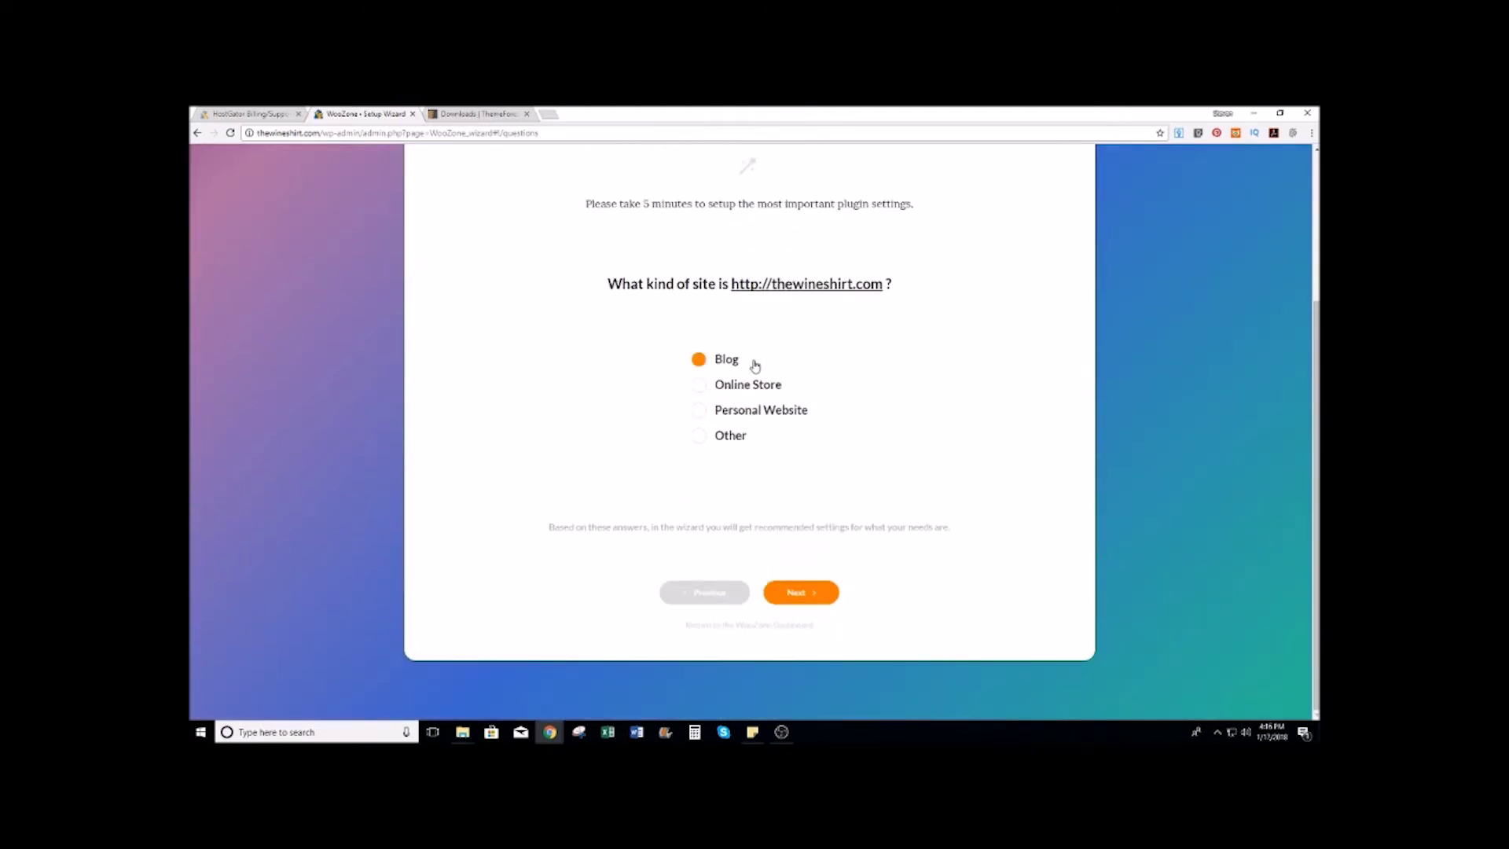
{"action": "left_click", "coordinate": [696, 384]}
{"action": "left_click", "coordinate": [699, 360]}
{"action": "left_click", "coordinate": [698, 410]}
{"action": "left_click", "coordinate": [698, 436]}
{"action": "left_click", "coordinate": [808, 596]}
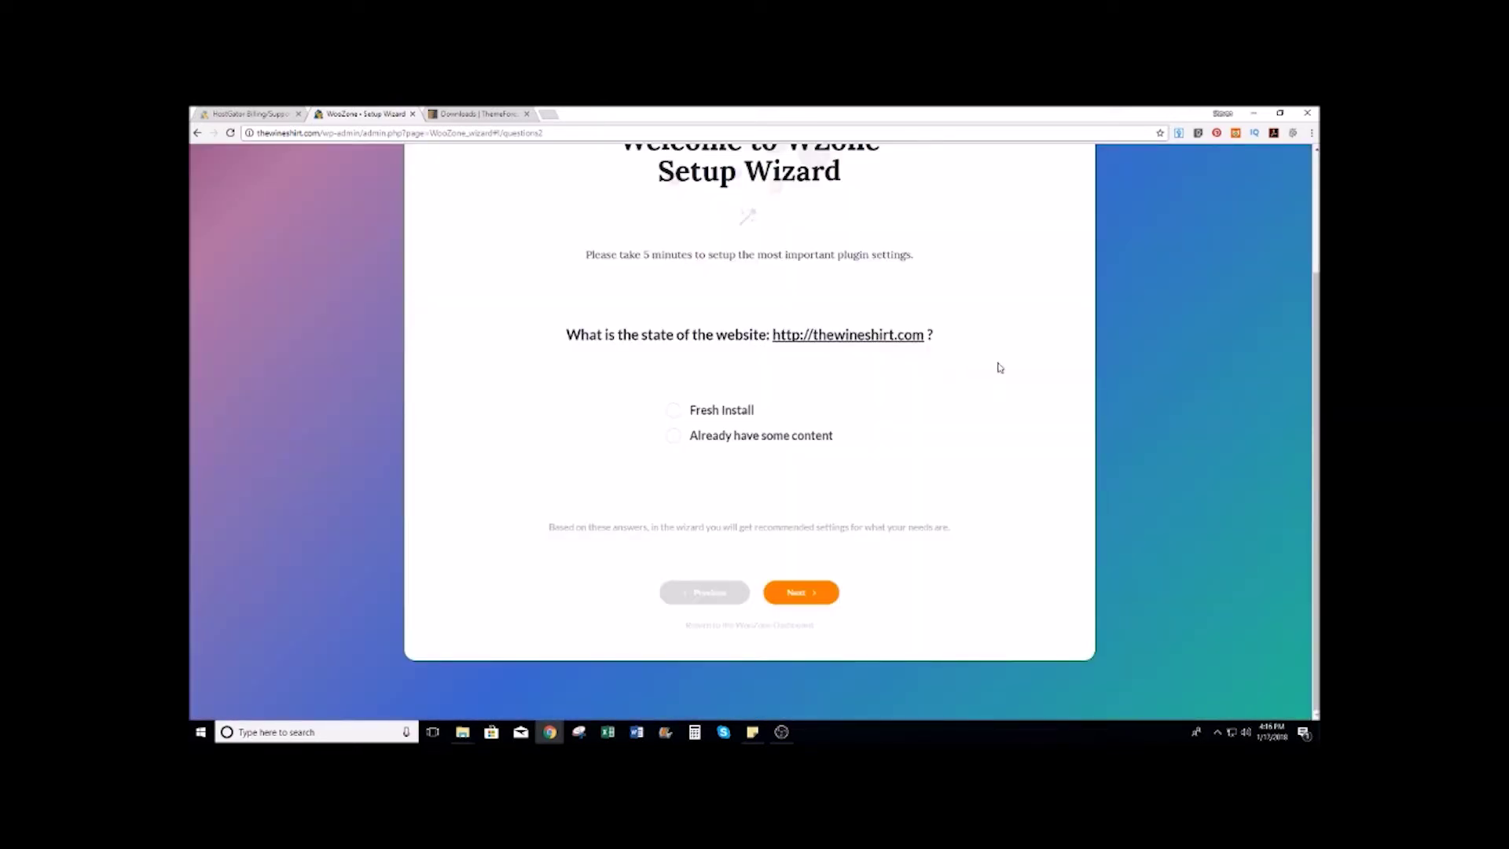
Step: Choose Fresh Install, then building a new Amazon-products store as WooZone's purpose
{"action": "left_click", "coordinate": [744, 410]}
{"action": "left_click", "coordinate": [805, 597]}
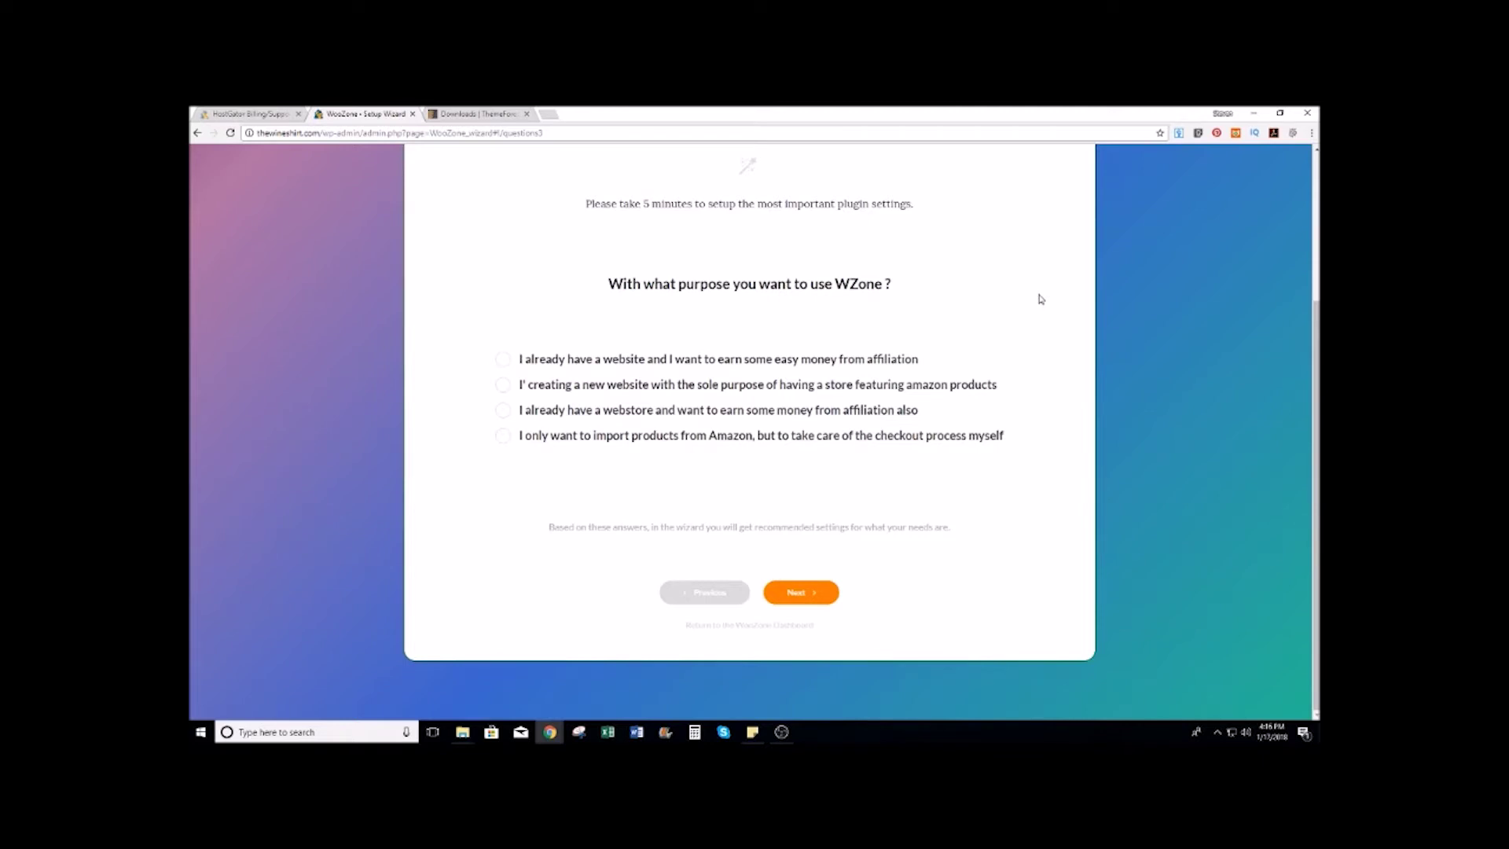
{"action": "left_click", "coordinate": [916, 362]}
{"action": "left_click", "coordinate": [734, 384]}
{"action": "left_click", "coordinate": [504, 385]}
{"action": "left_click", "coordinate": [805, 594]}
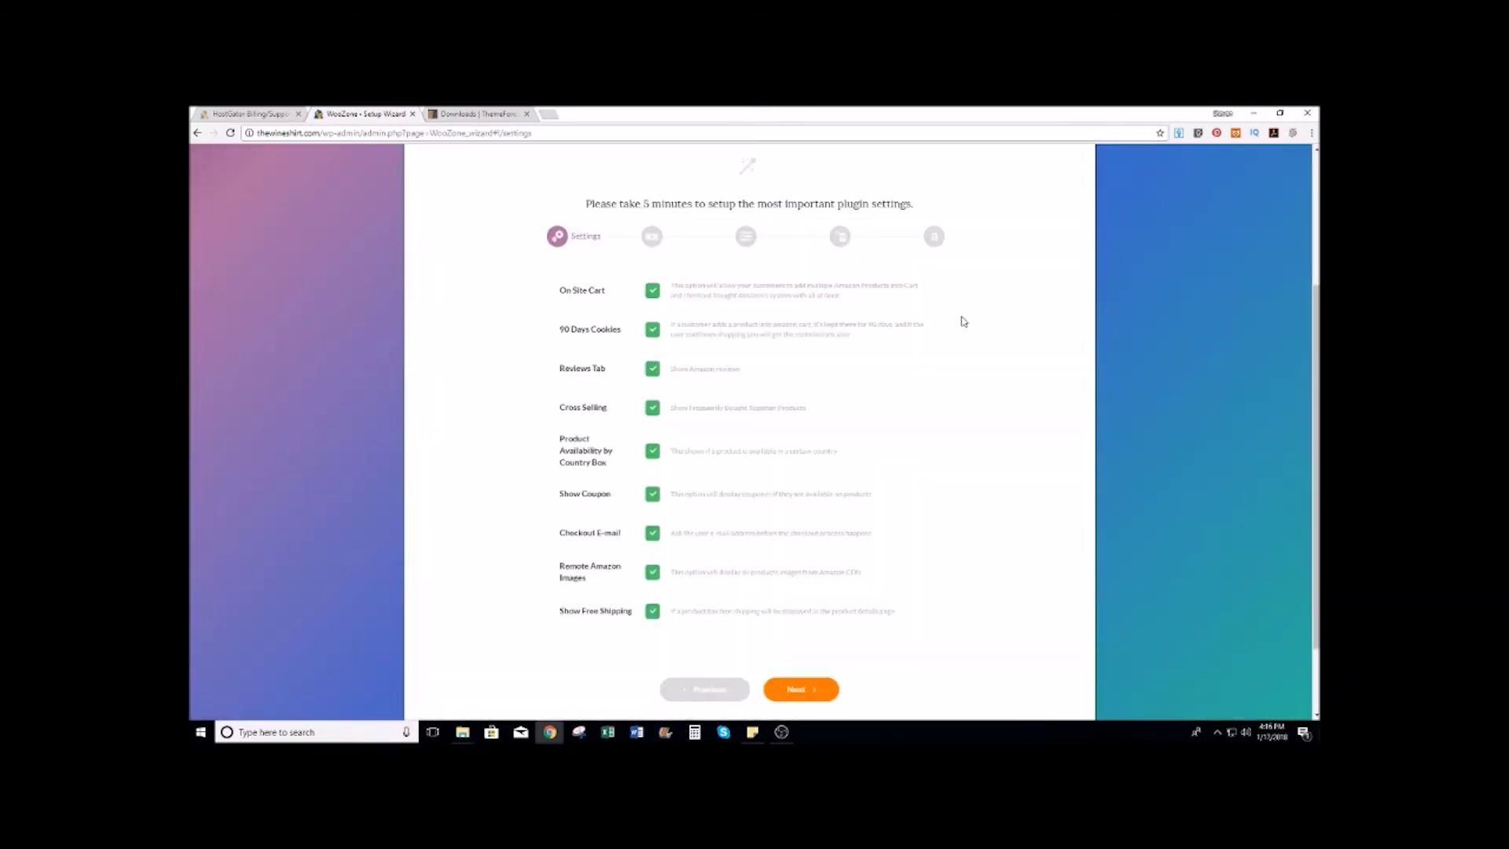
Step: Leave all recommended store settings checked and proceed to the Prices Setup step
{"action": "scroll", "coordinate": [792, 421], "scroll_direction": "down", "scroll_amount": 2}
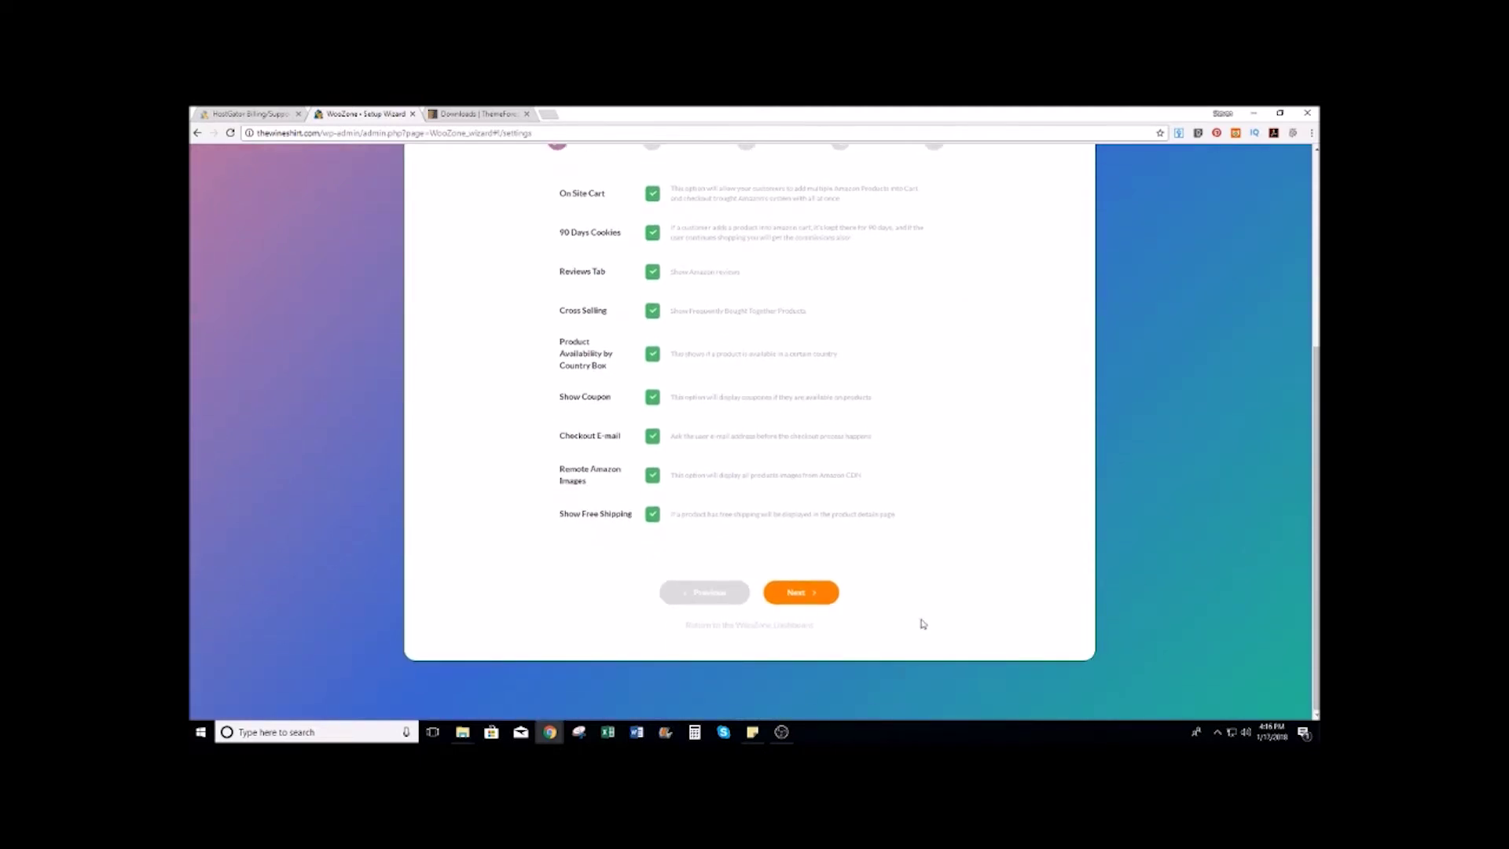
{"action": "left_click", "coordinate": [811, 597]}
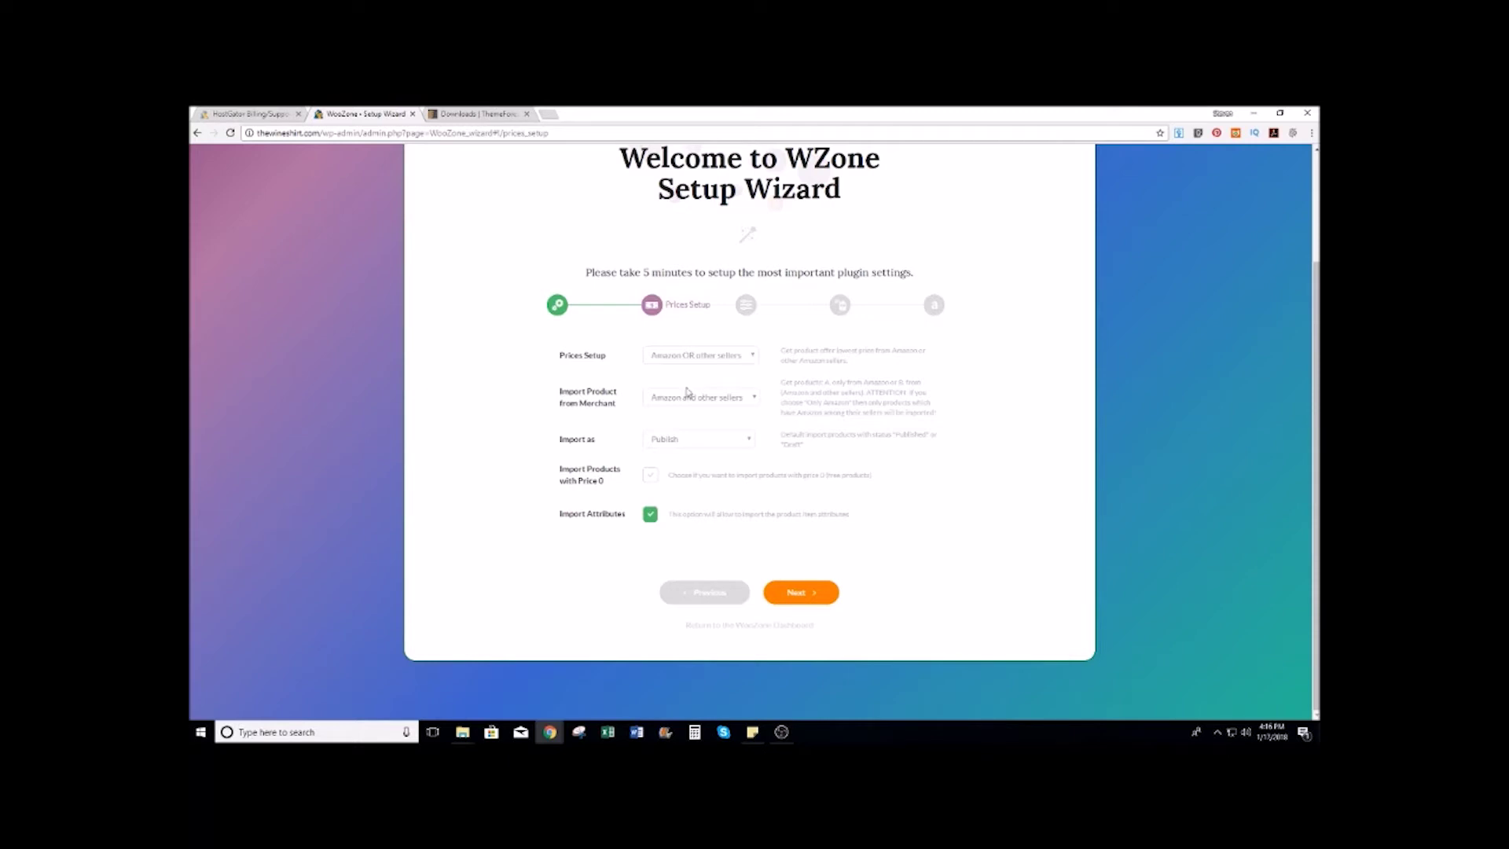
Step: Keep prices from Amazon OR other sellers, merchants Amazon and other sellers, and imports Published
{"action": "left_click", "coordinate": [759, 355]}
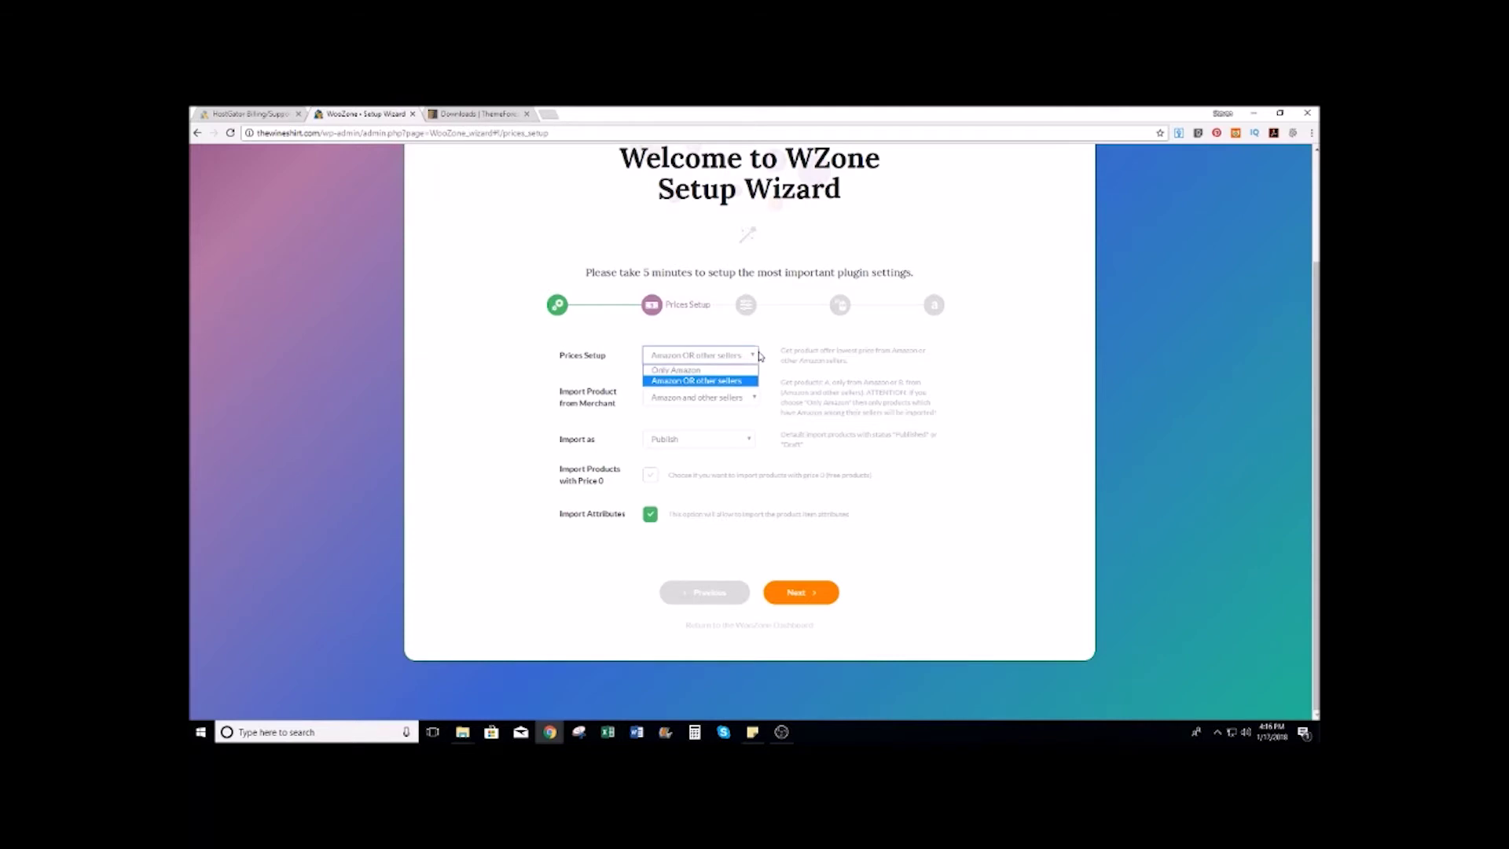
{"action": "left_click", "coordinate": [751, 355]}
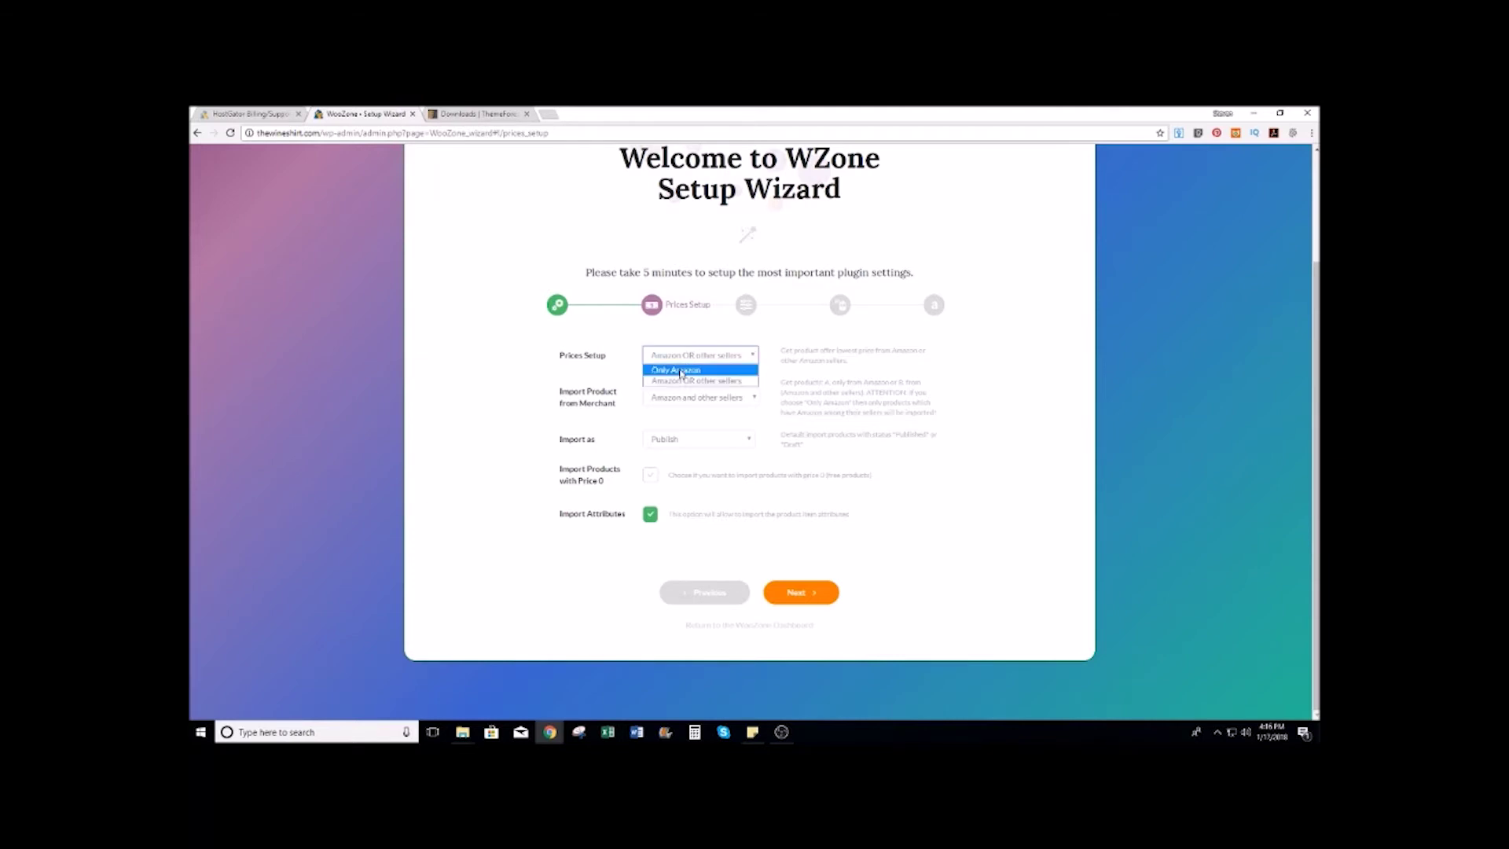
{"action": "left_click", "coordinate": [679, 371]}
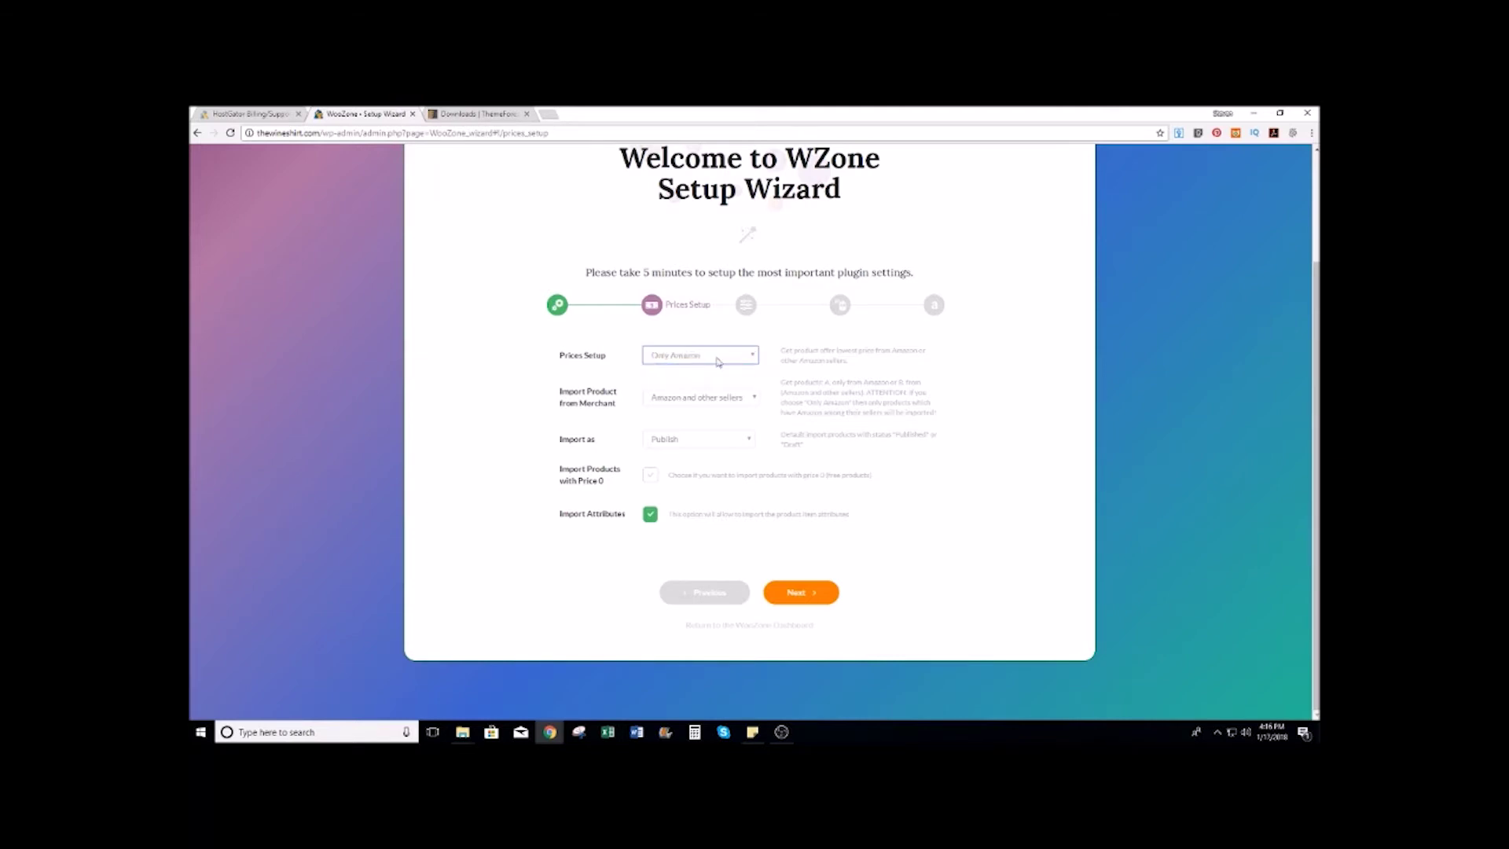
{"action": "left_click", "coordinate": [737, 358]}
{"action": "left_click", "coordinate": [693, 381]}
{"action": "left_click", "coordinate": [752, 398]}
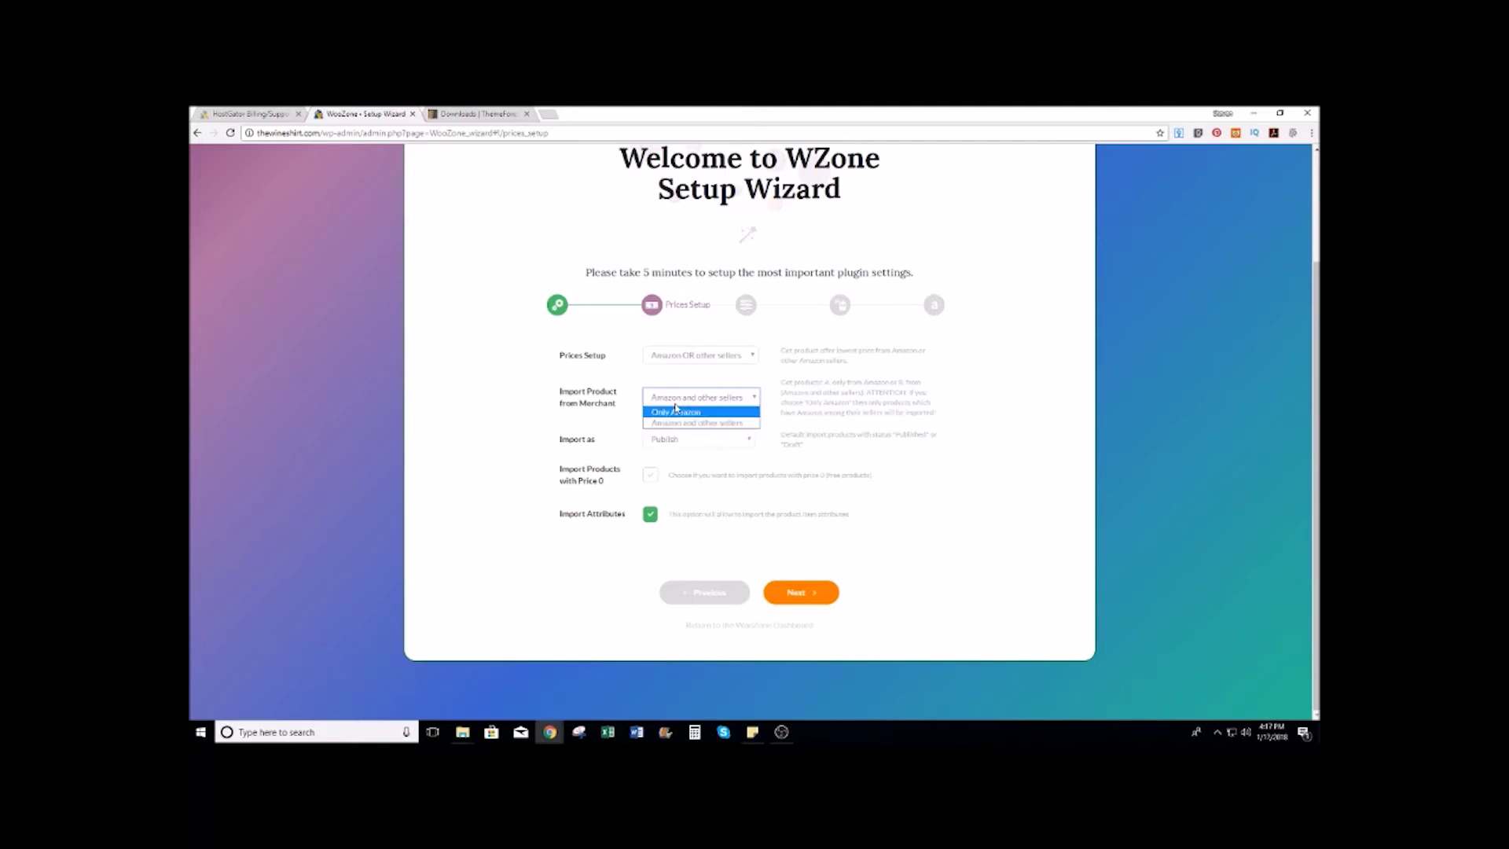
{"action": "left_click", "coordinate": [717, 422]}
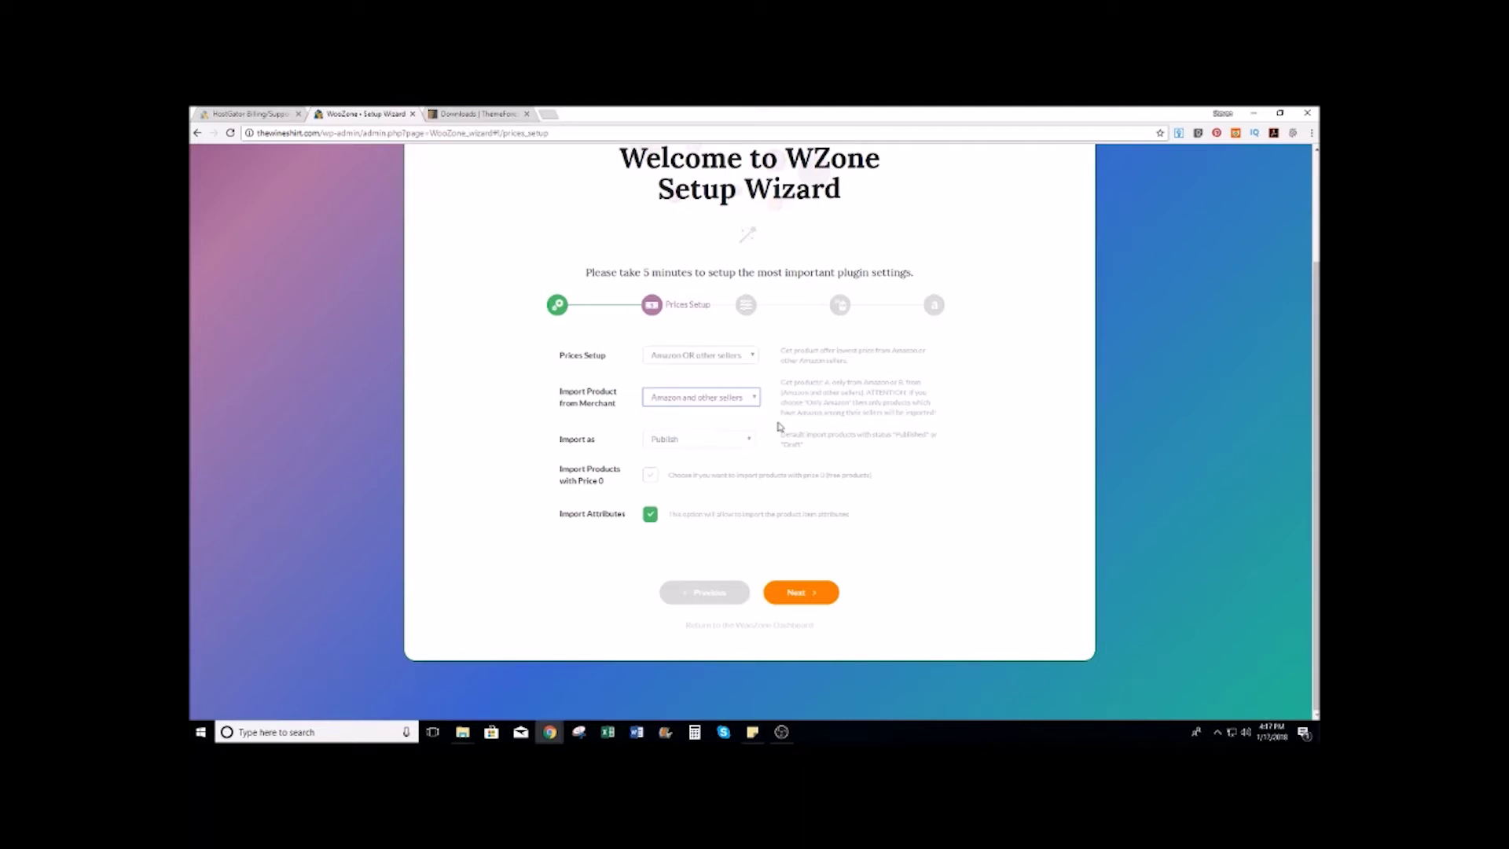
{"action": "left_click", "coordinate": [749, 439]}
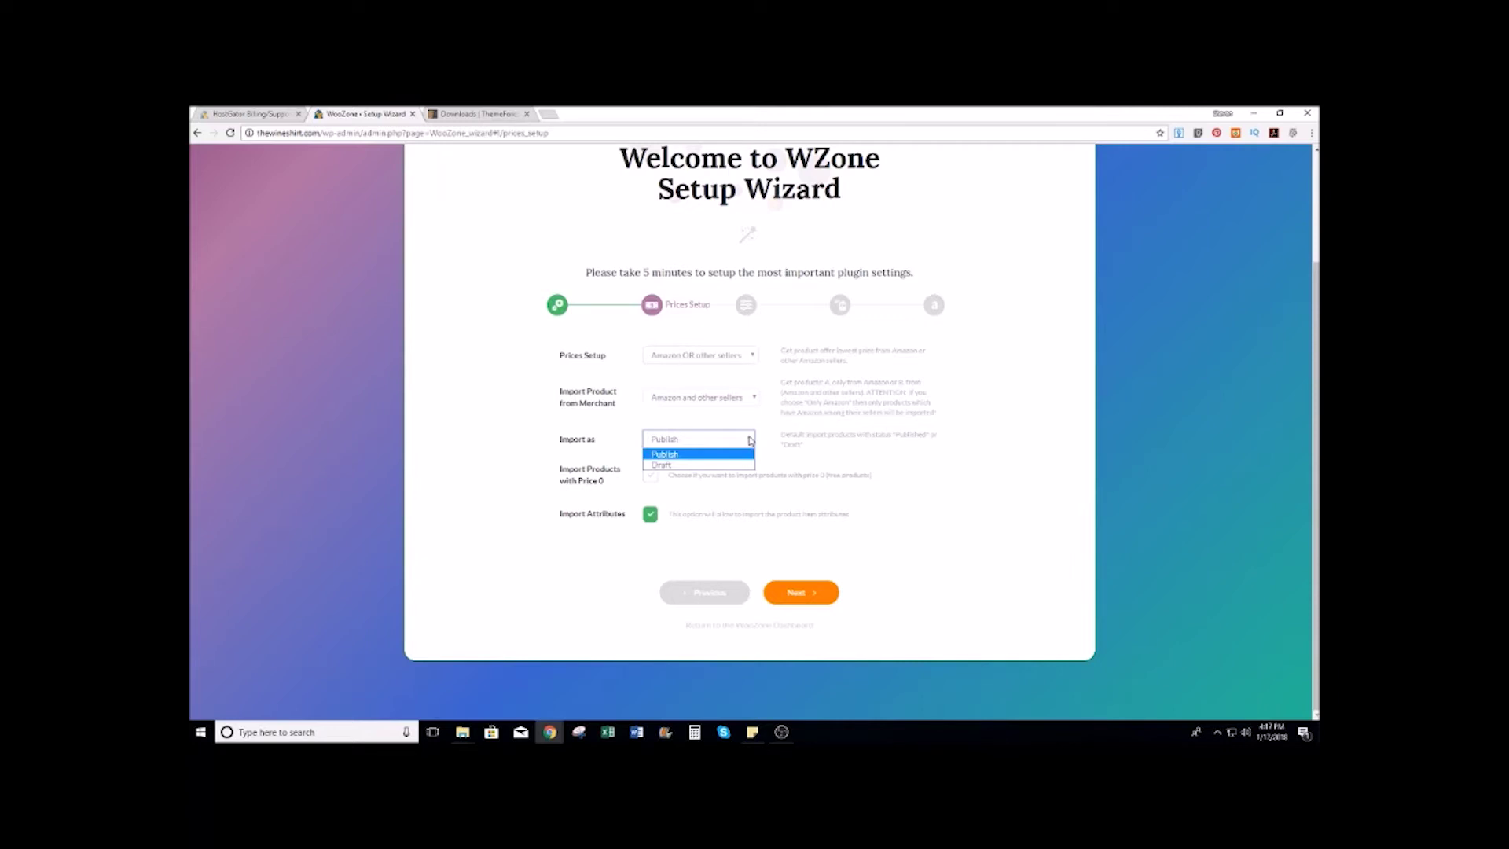
{"action": "left_click", "coordinate": [748, 439]}
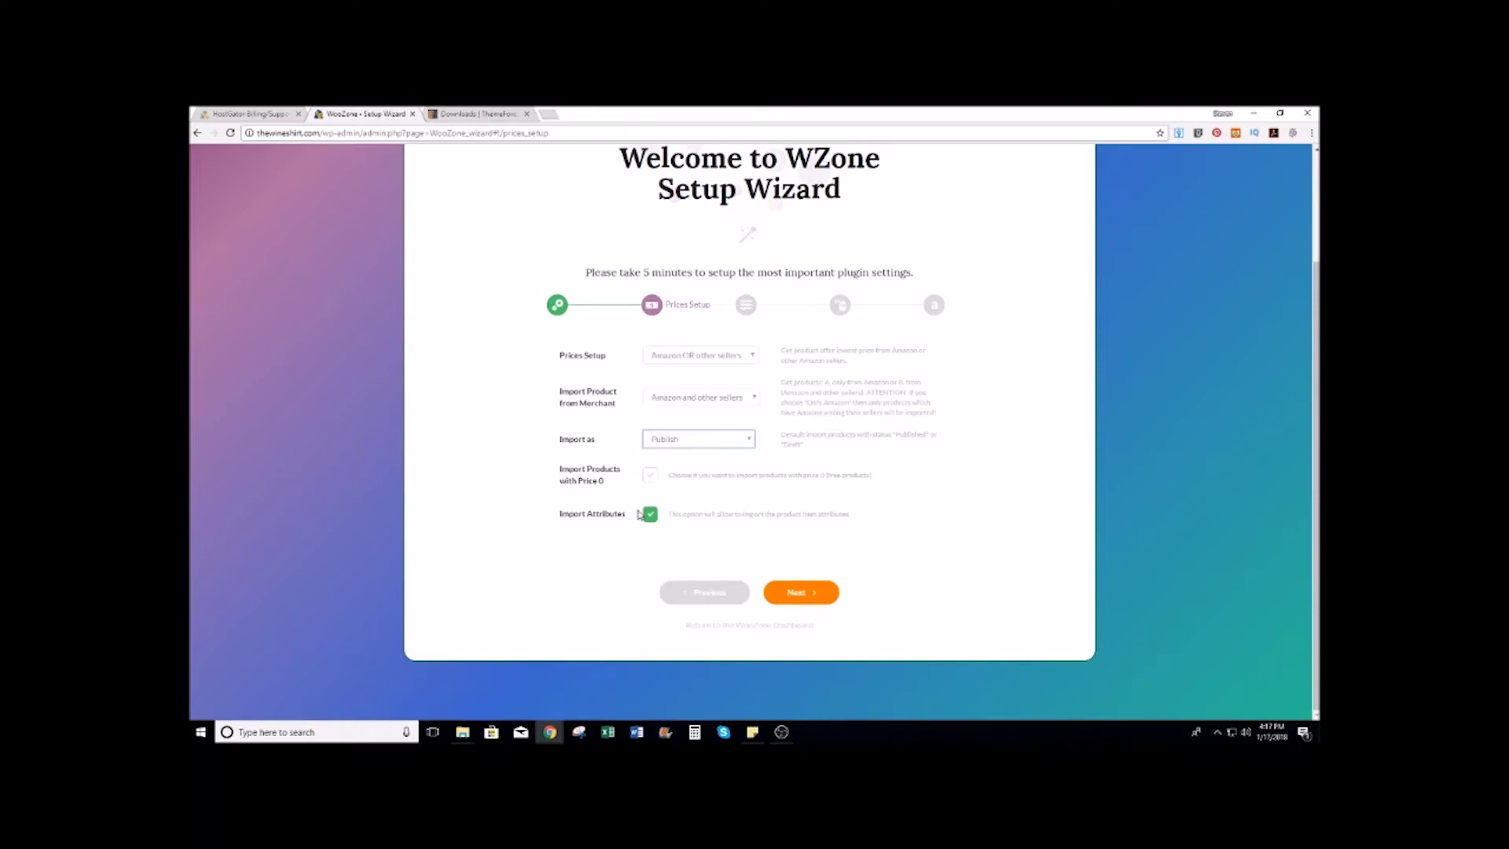
{"action": "left_click", "coordinate": [803, 595]}
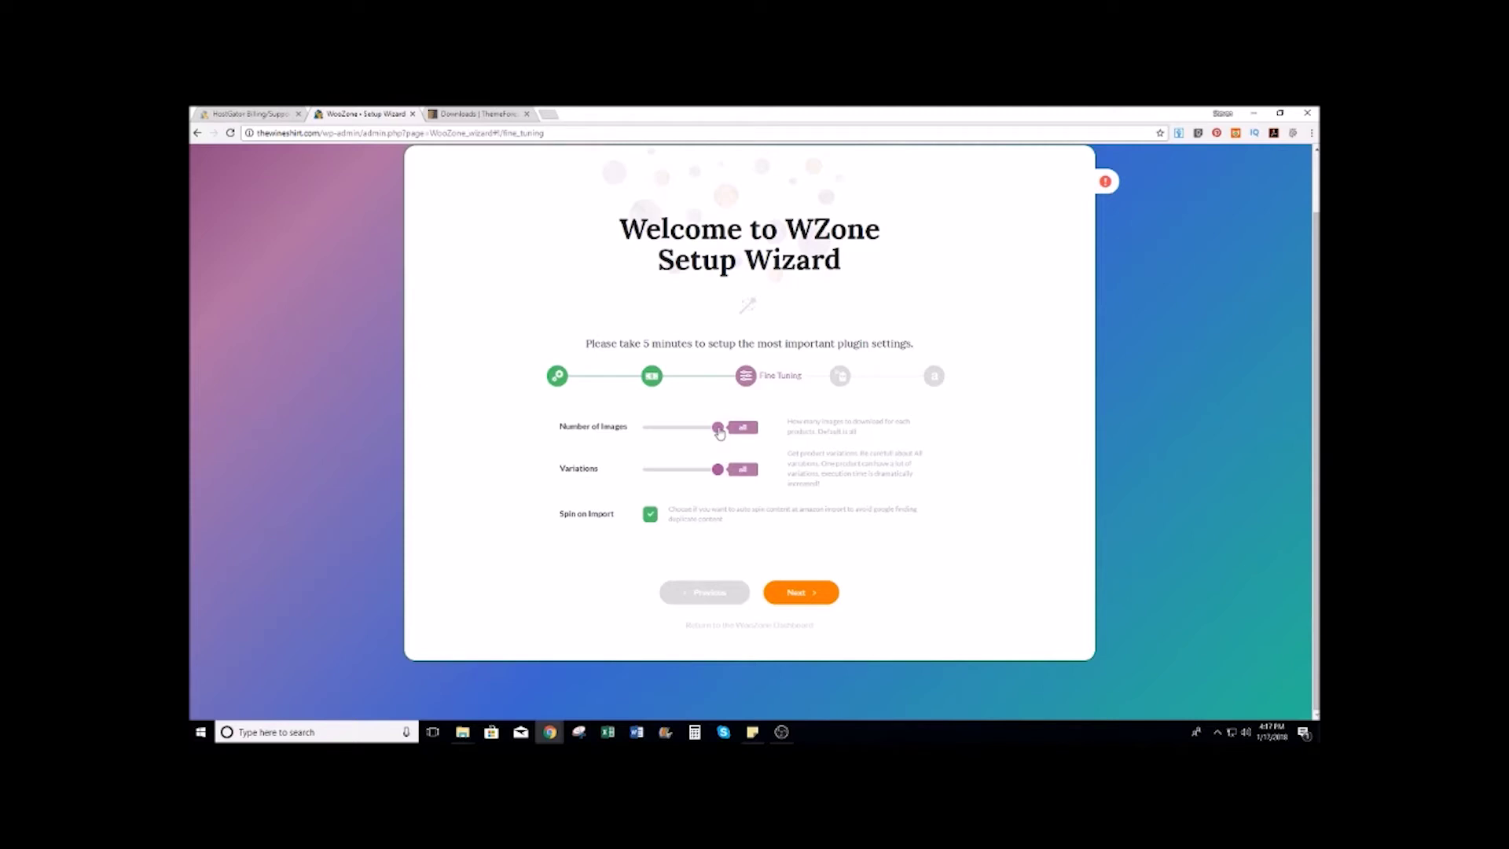
Step: Drag the Number of Images and Variations sliders down to small values and continue
{"action": "left_click_drag", "start_coordinate": [719, 430], "coordinate": [651, 431]}
{"action": "left_click_drag", "start_coordinate": [718, 471], "coordinate": [650, 473]}
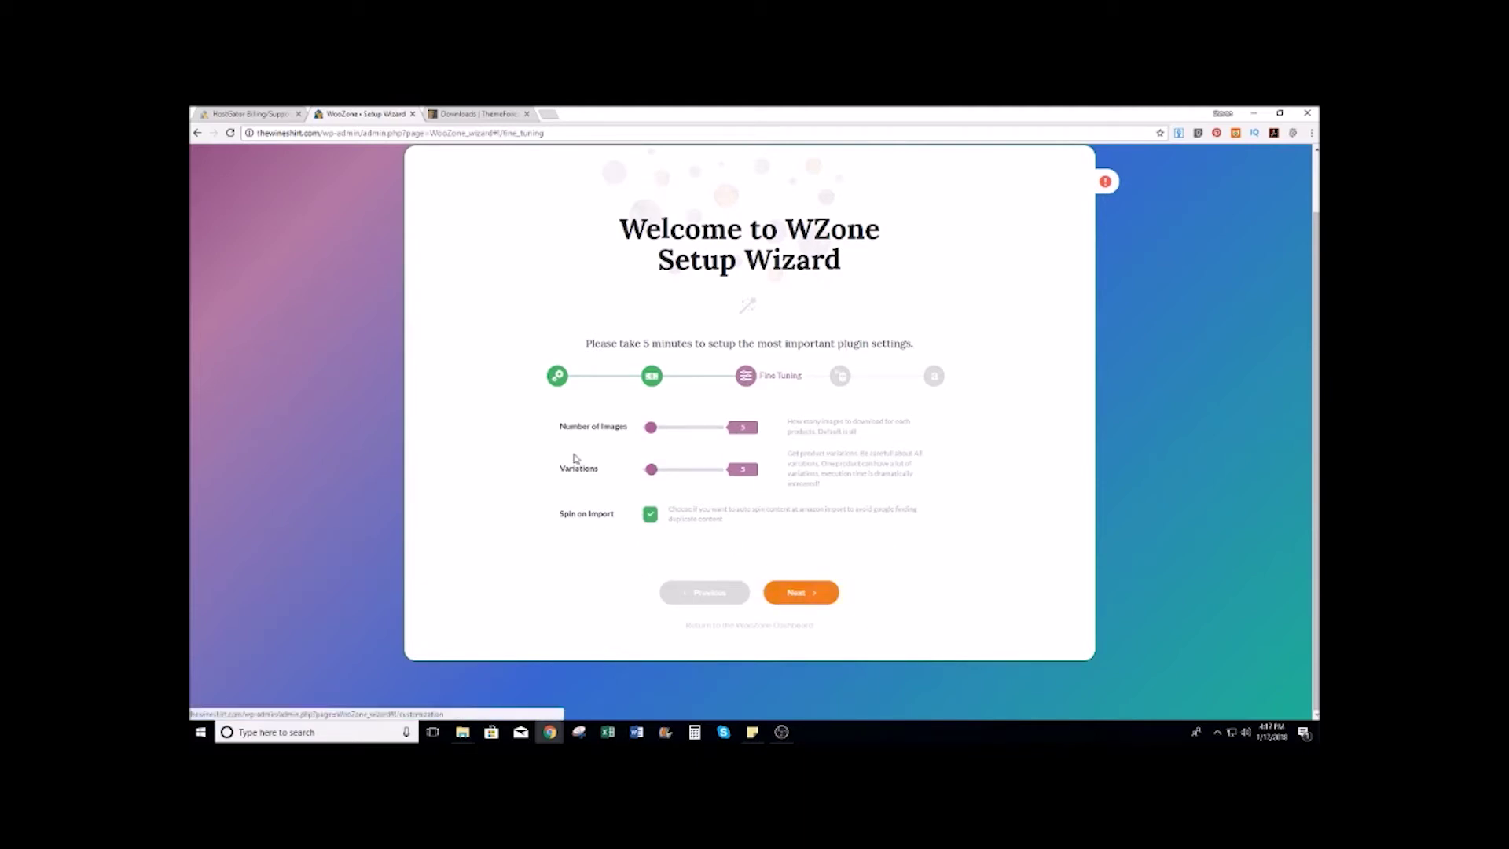
{"action": "left_click", "coordinate": [801, 592]}
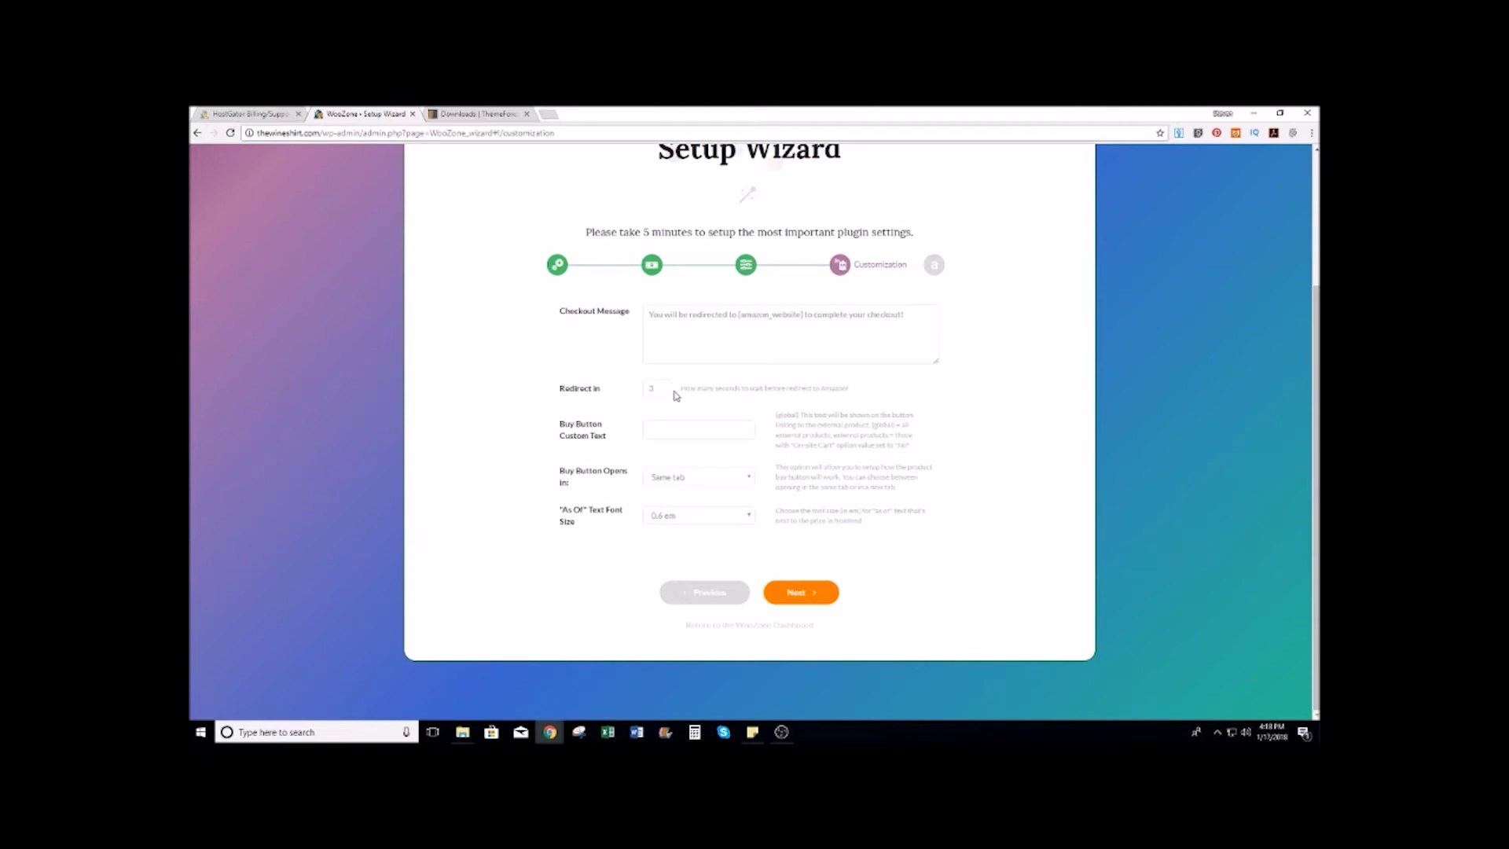
Step: Set the buy button text to 'Shop Now' and make it open in a New tab
{"action": "left_click", "coordinate": [696, 428]}
{"action": "type", "text": "Buy Now"}
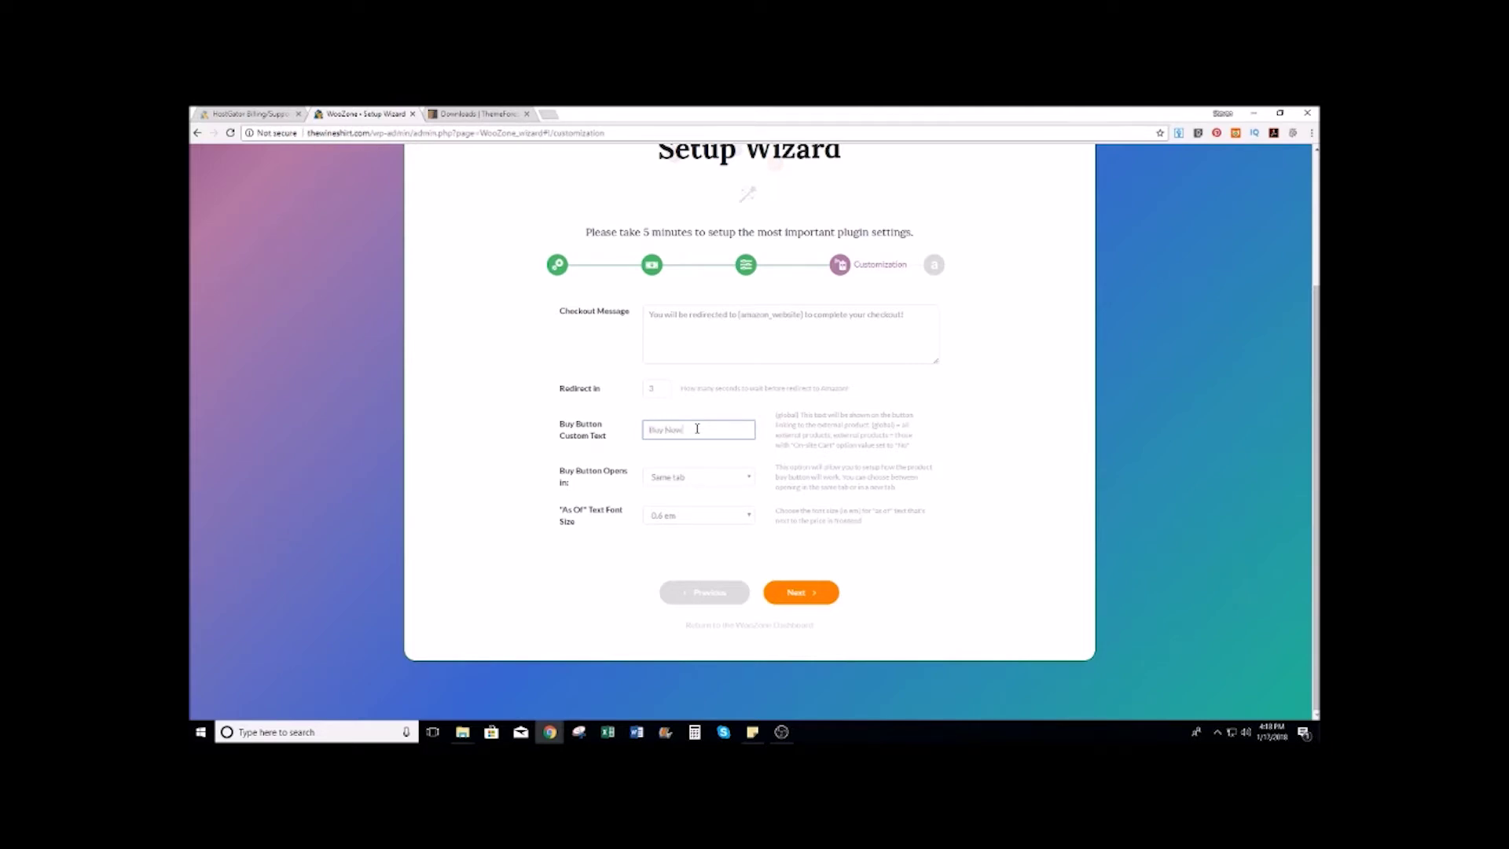
{"action": "key", "text": "BackSpace"}
{"action": "key", "text": "BackSpace"}
{"action": "key", "text": "BackSpace"}
{"action": "key", "text": "BackSpace"}
{"action": "key", "text": "BackSpace"}
{"action": "key", "text": "BackSpace"}
{"action": "type", "text": "Shop Now"}
{"action": "left_click", "coordinate": [752, 478]}
{"action": "left_click", "coordinate": [668, 502]}
{"action": "left_click", "coordinate": [802, 593]}
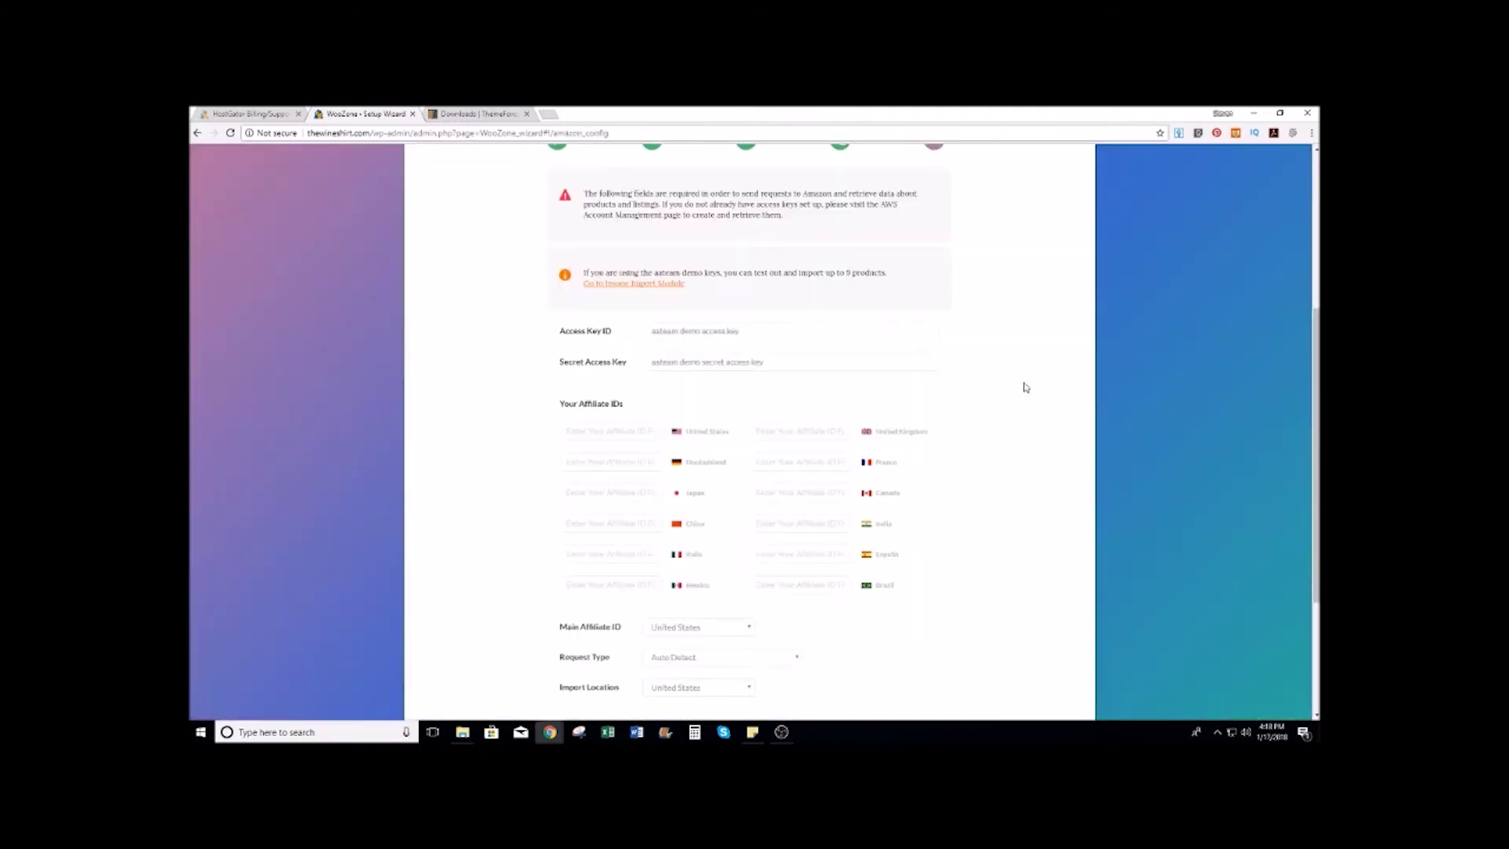
{"action": "scroll", "coordinate": [1008, 338], "scroll_direction": "up", "scroll_amount": 5}
{"action": "scroll", "coordinate": [1006, 335], "scroll_direction": "down", "scroll_amount": 4}
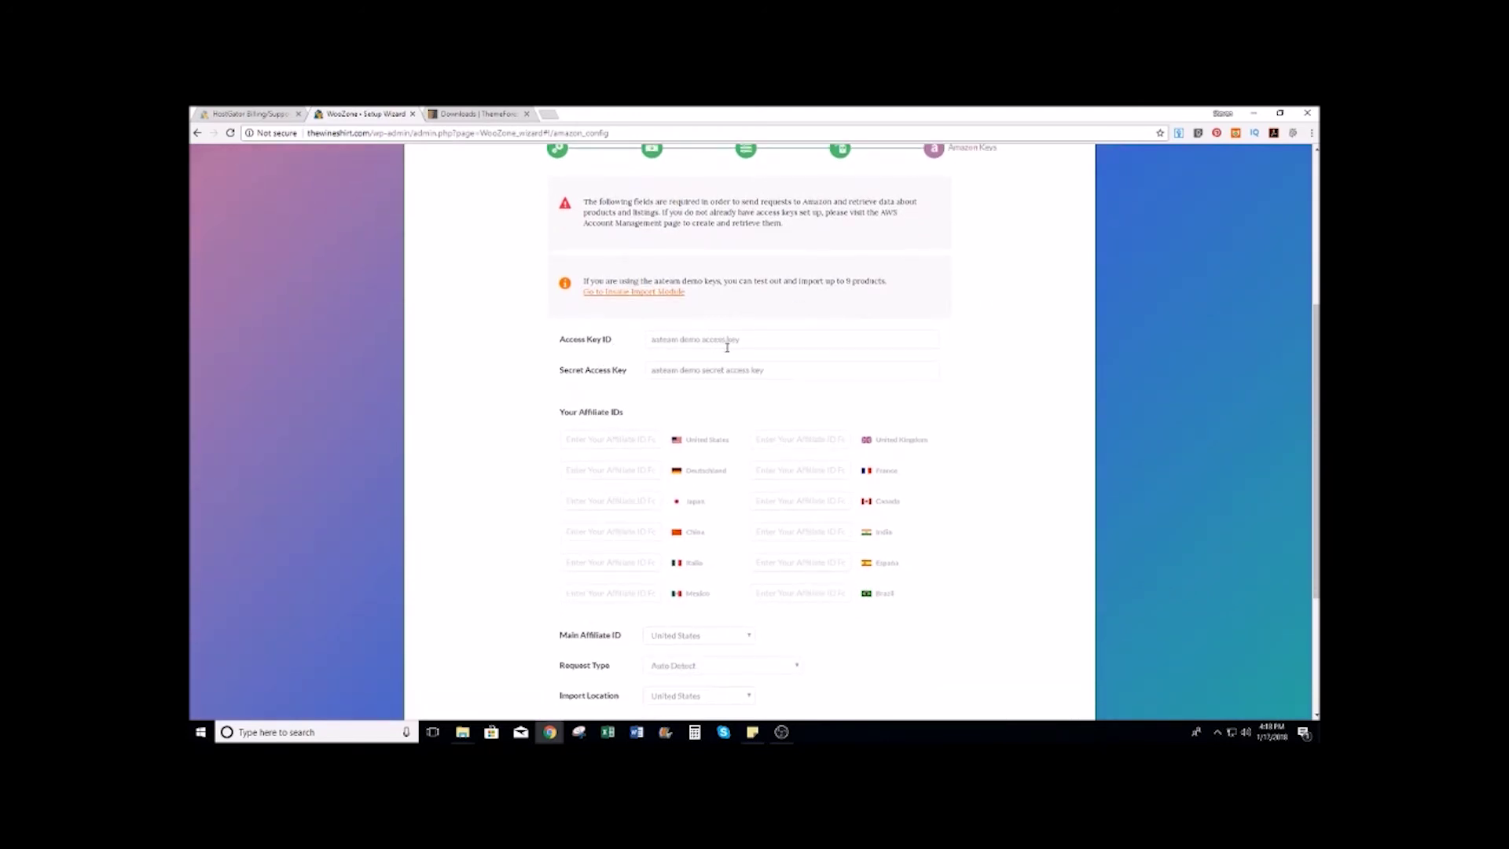
{"action": "scroll", "coordinate": [711, 371], "scroll_direction": "down", "scroll_amount": 1}
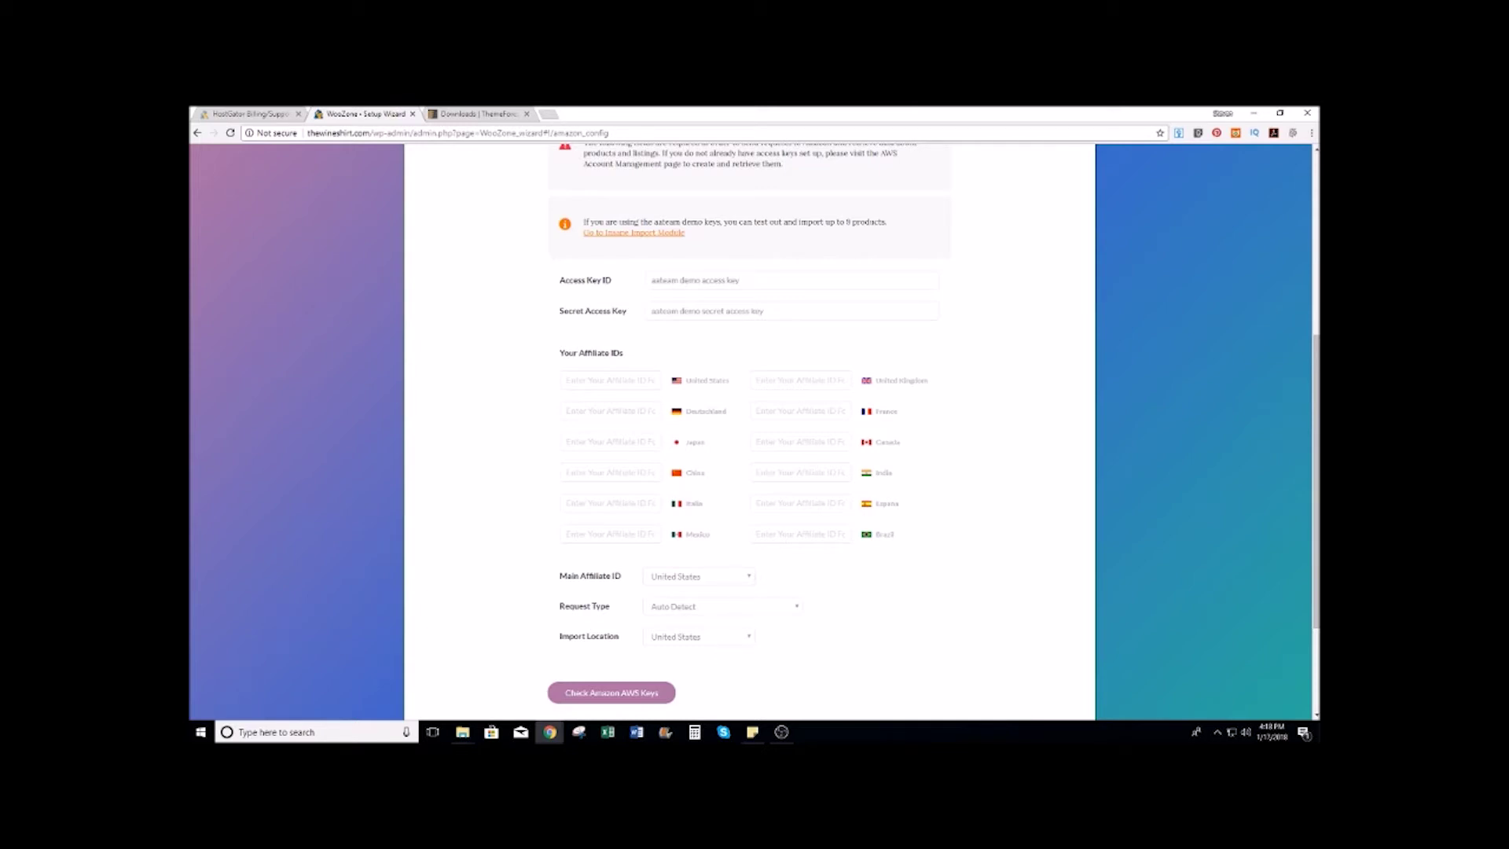
{"action": "mouse_move", "coordinate": [547, 739]}
Step: Replace the demo Access Key ID and Secret Access Key with the account's own keys
{"action": "triple_click", "coordinate": [689, 280]}
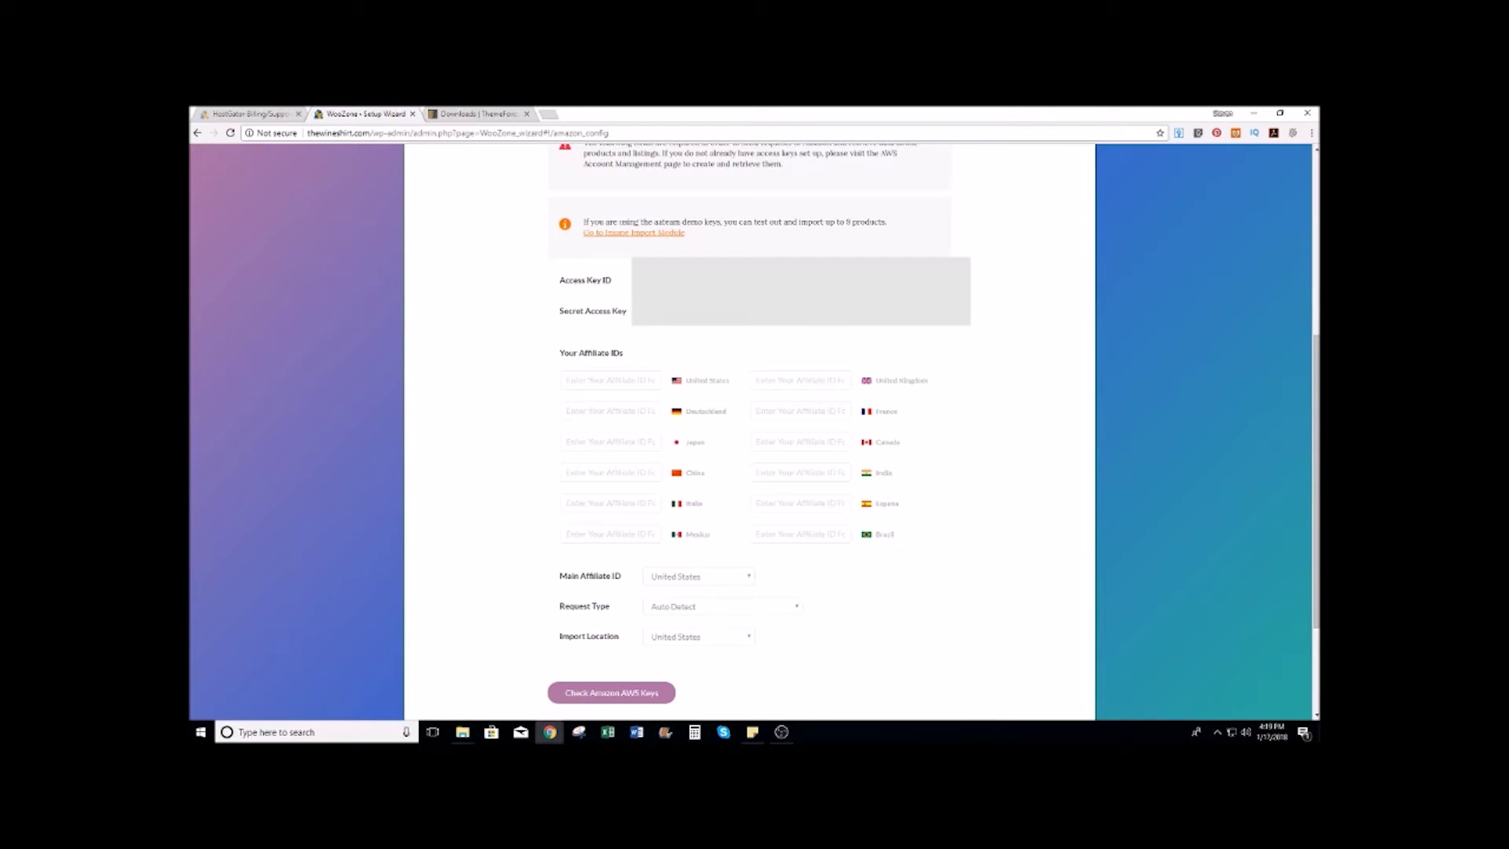
{"action": "scroll", "coordinate": [974, 291], "scroll_direction": "down", "scroll_amount": 1}
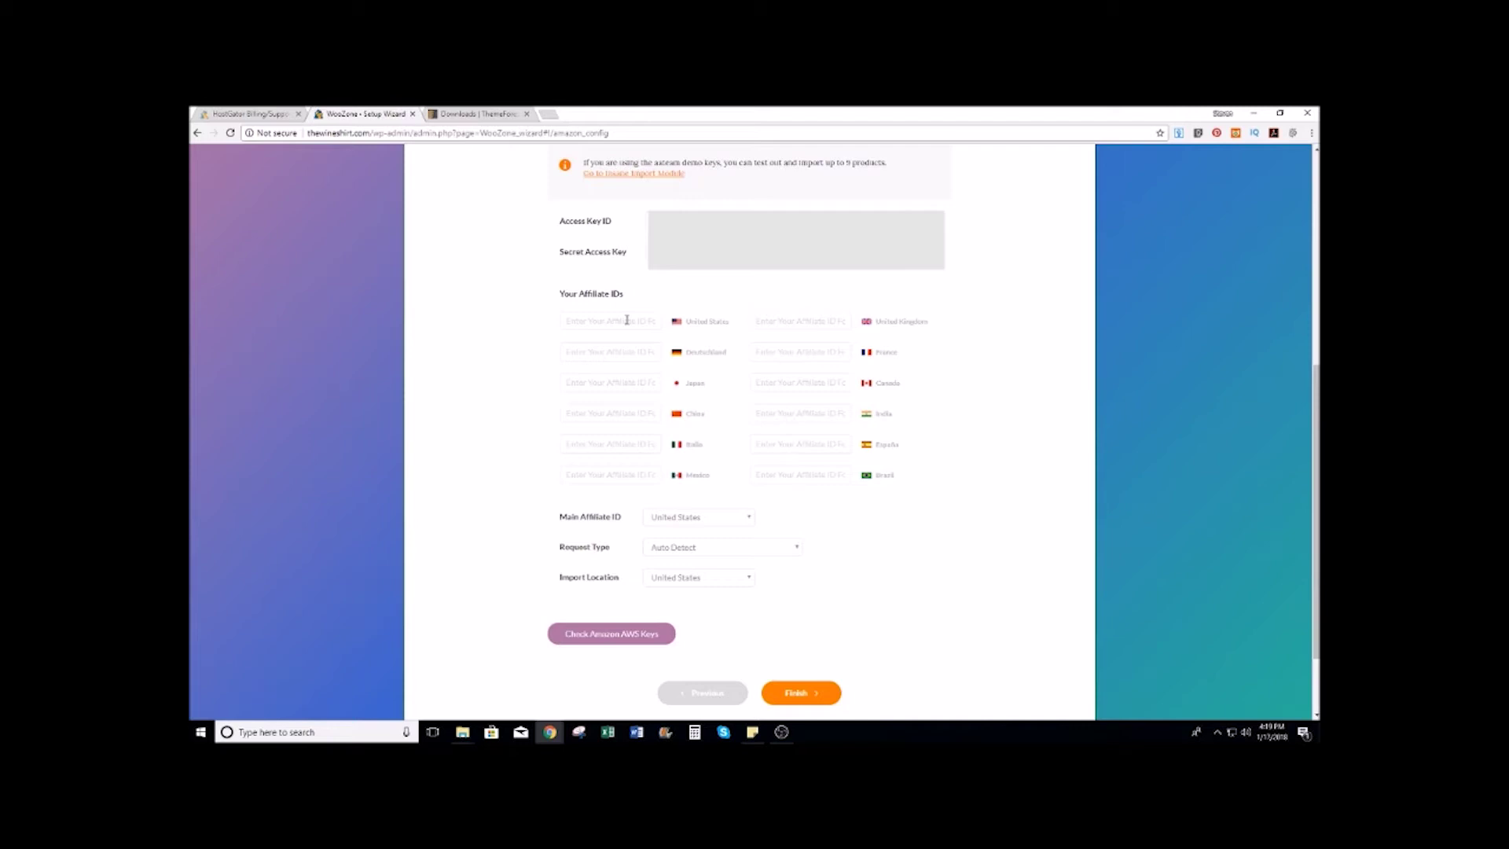
{"action": "left_click", "coordinate": [627, 320]}
Step: Open amazon.com in a new browser tab
{"action": "left_click", "coordinate": [557, 114]}
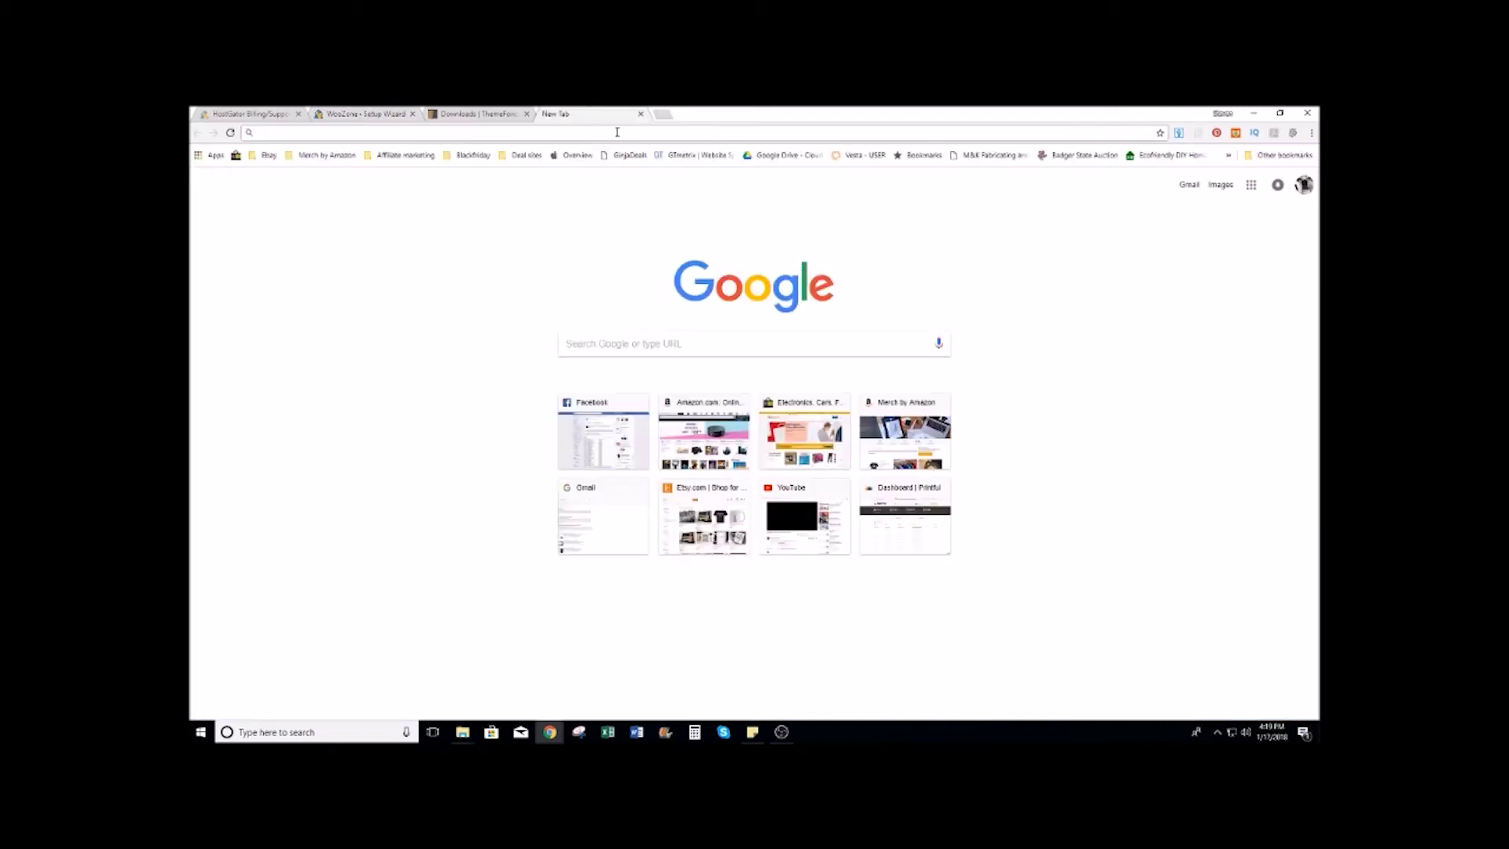
{"action": "type", "text": "amazon"}
{"action": "key", "text": "Return"}
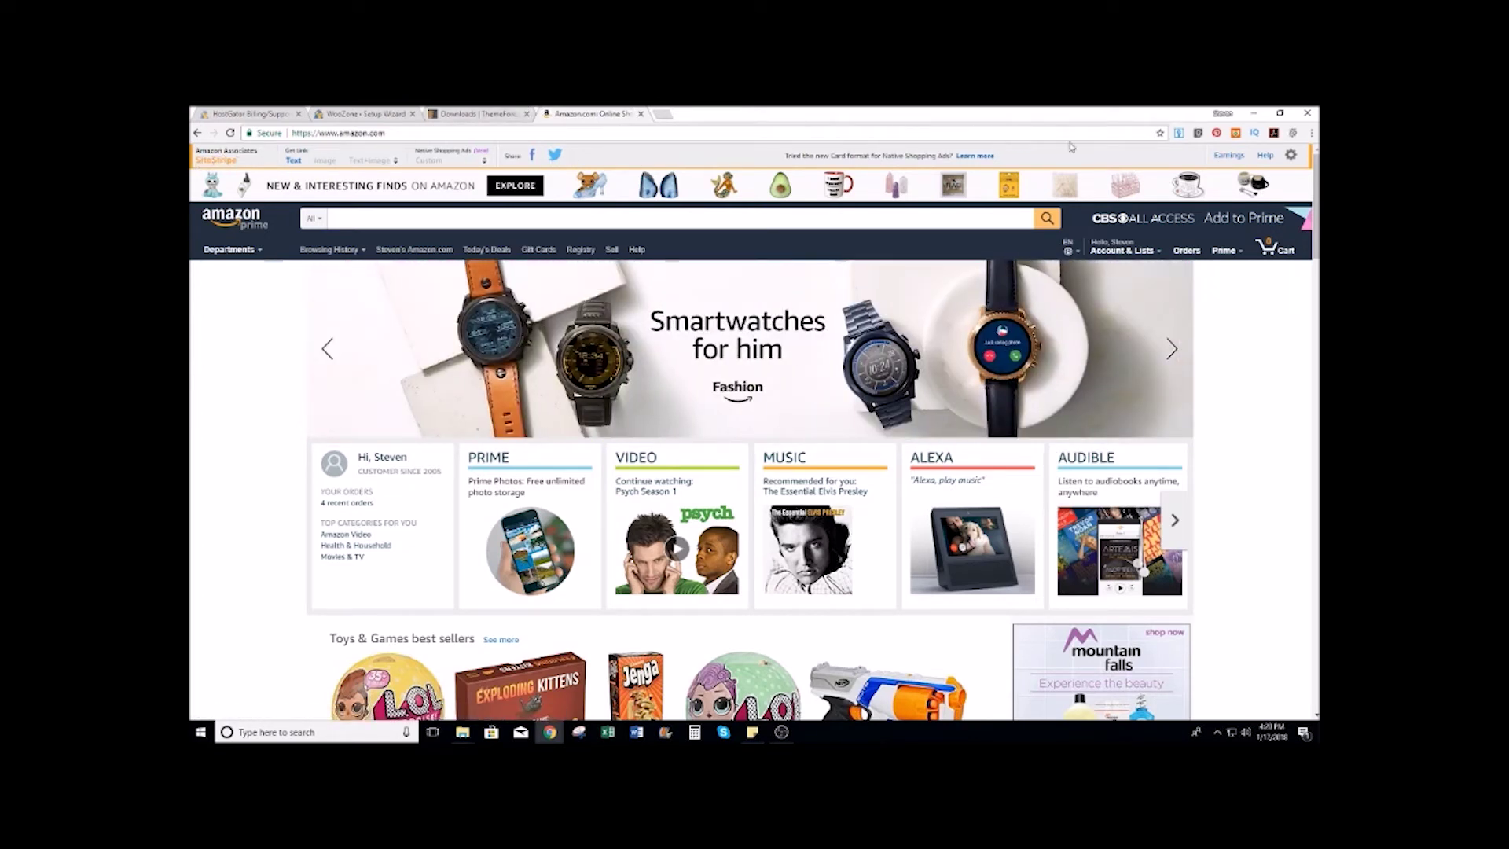
Step: Go to Earnings from the SiteStripe bar and sign in to Associates Central
{"action": "left_click", "coordinate": [1231, 157]}
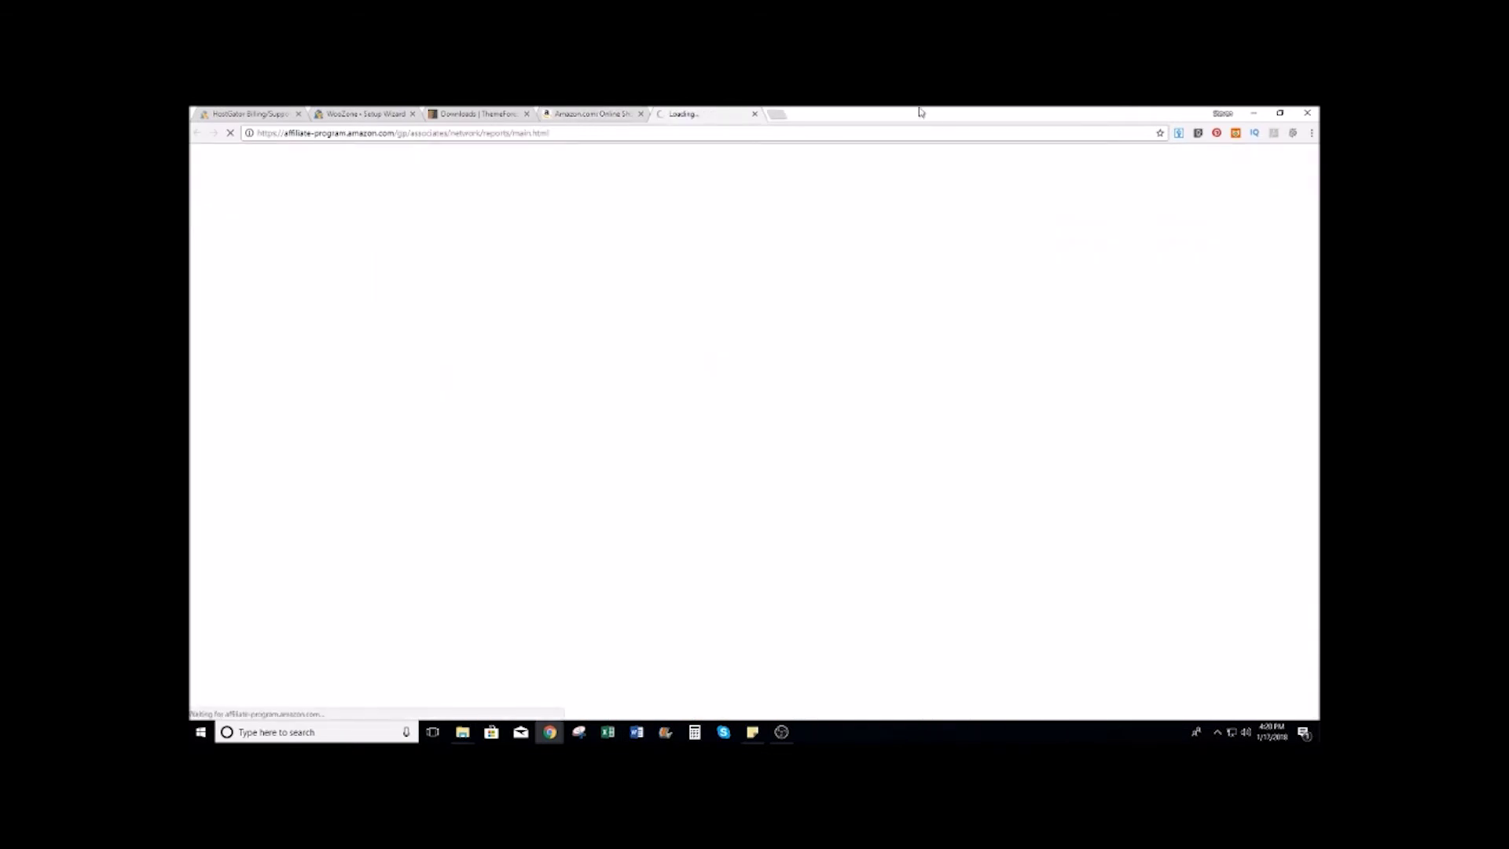
{"action": "left_click", "coordinate": [762, 352]}
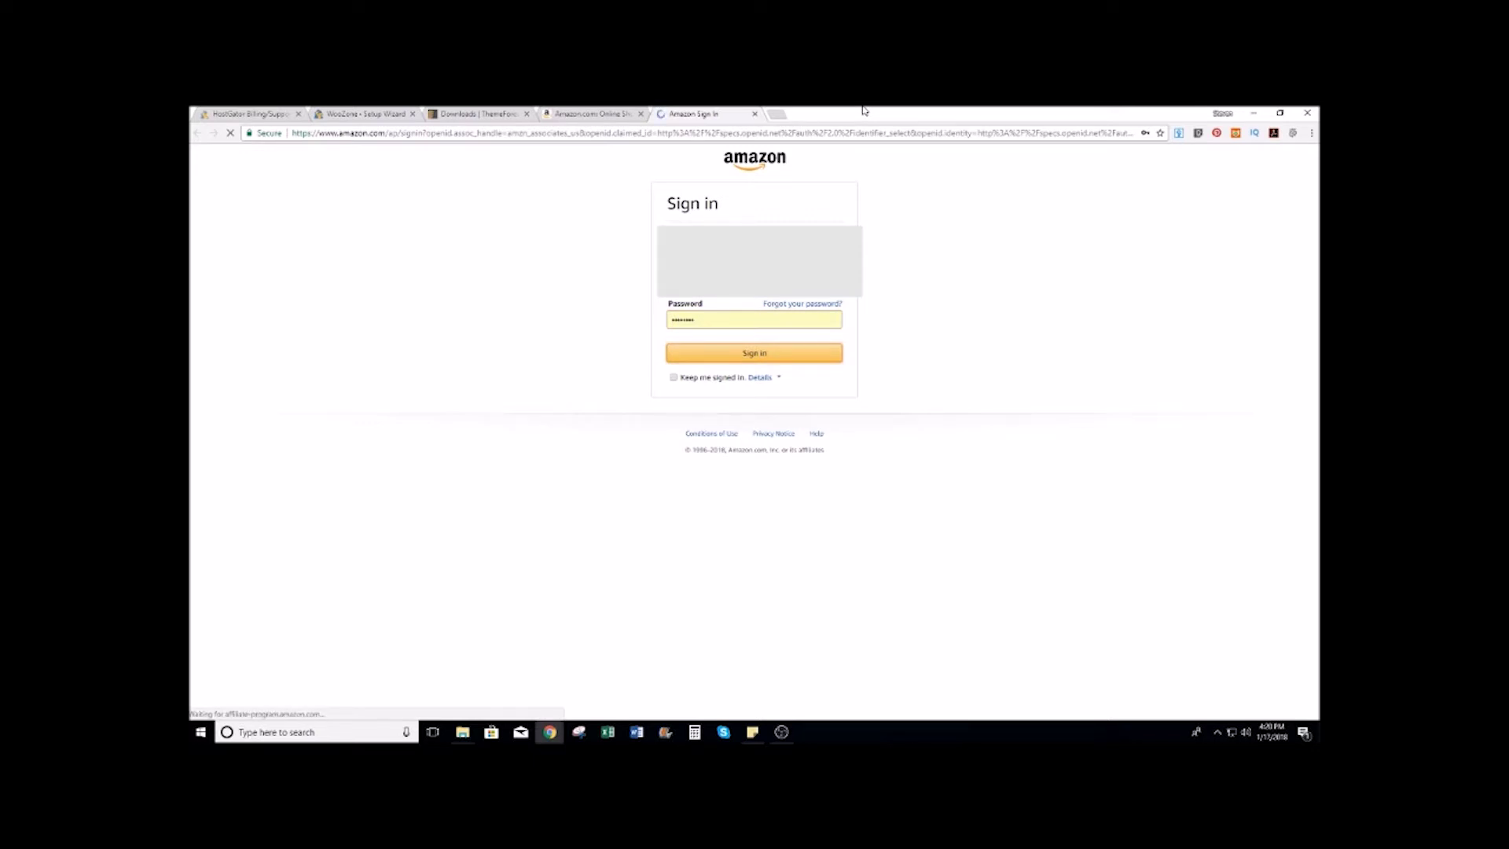
{"action": "left_click", "coordinate": [601, 112]}
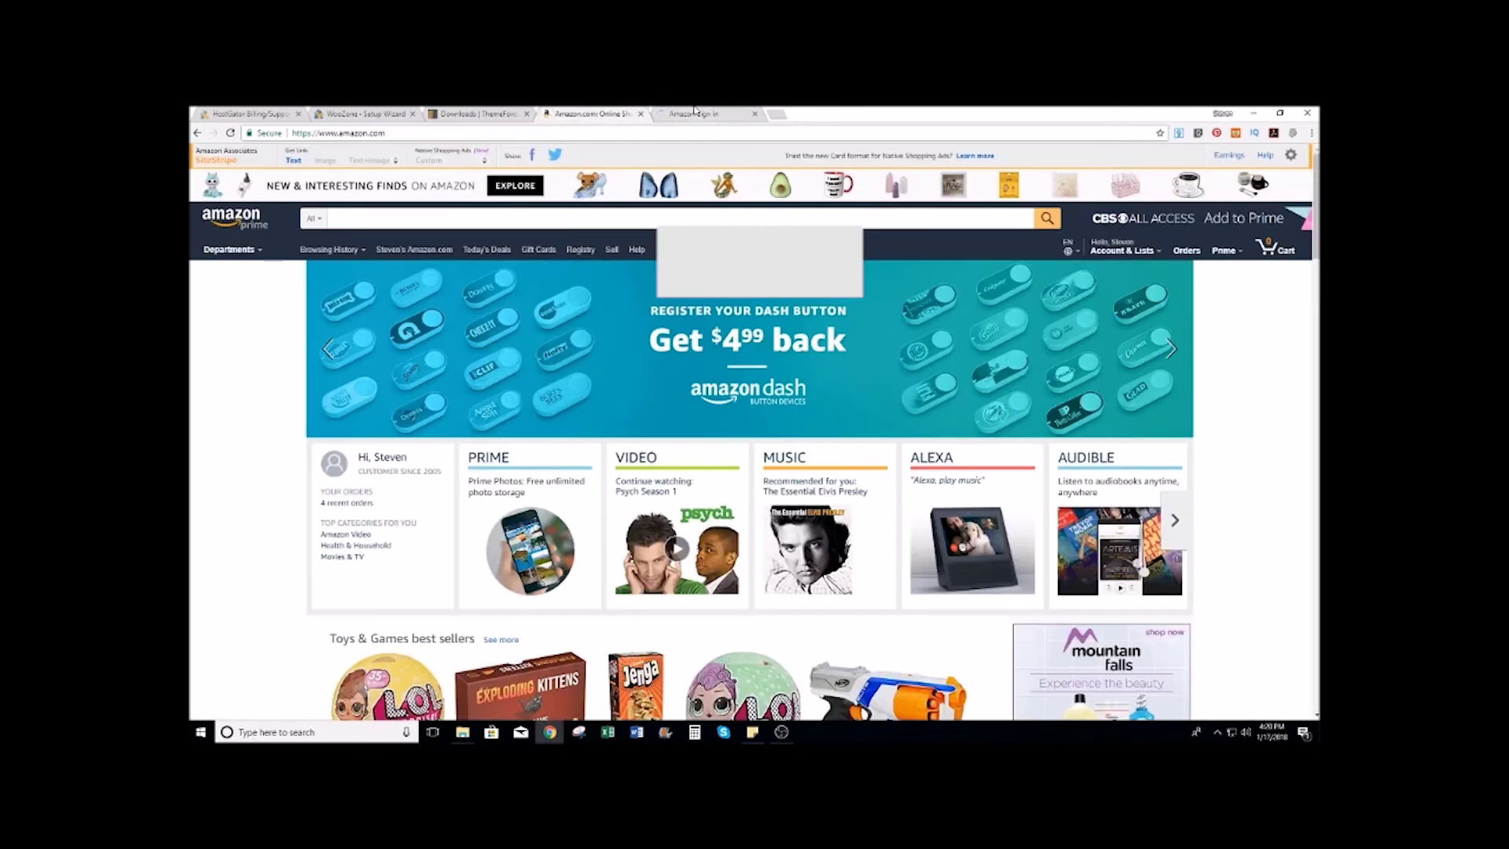
{"action": "left_click", "coordinate": [694, 111]}
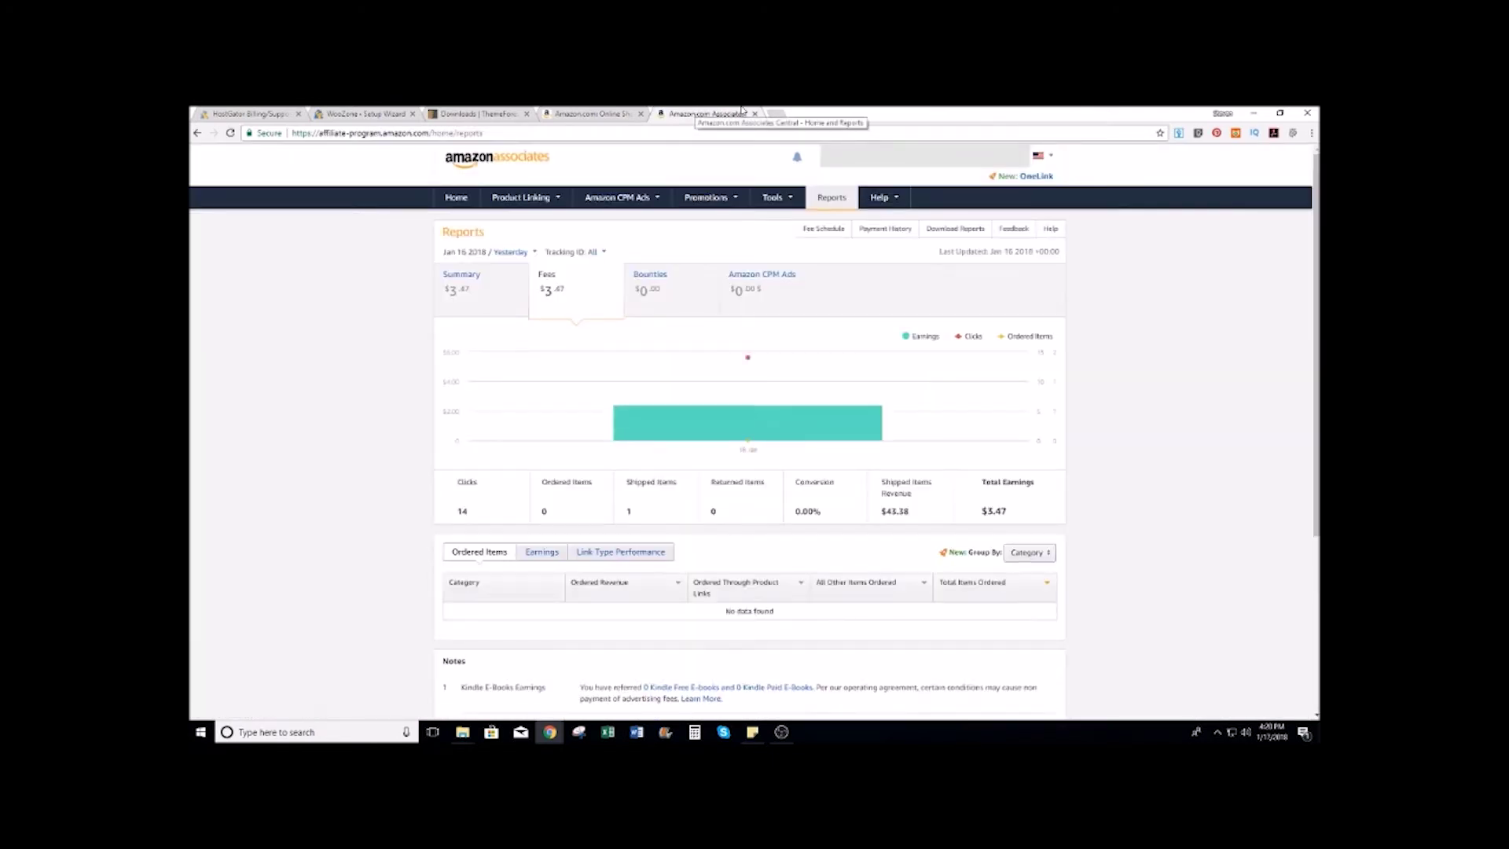
Step: Add a new tracking ID for the site from Manage Your Tracking IDs
{"action": "mouse_move", "coordinate": [911, 170]}
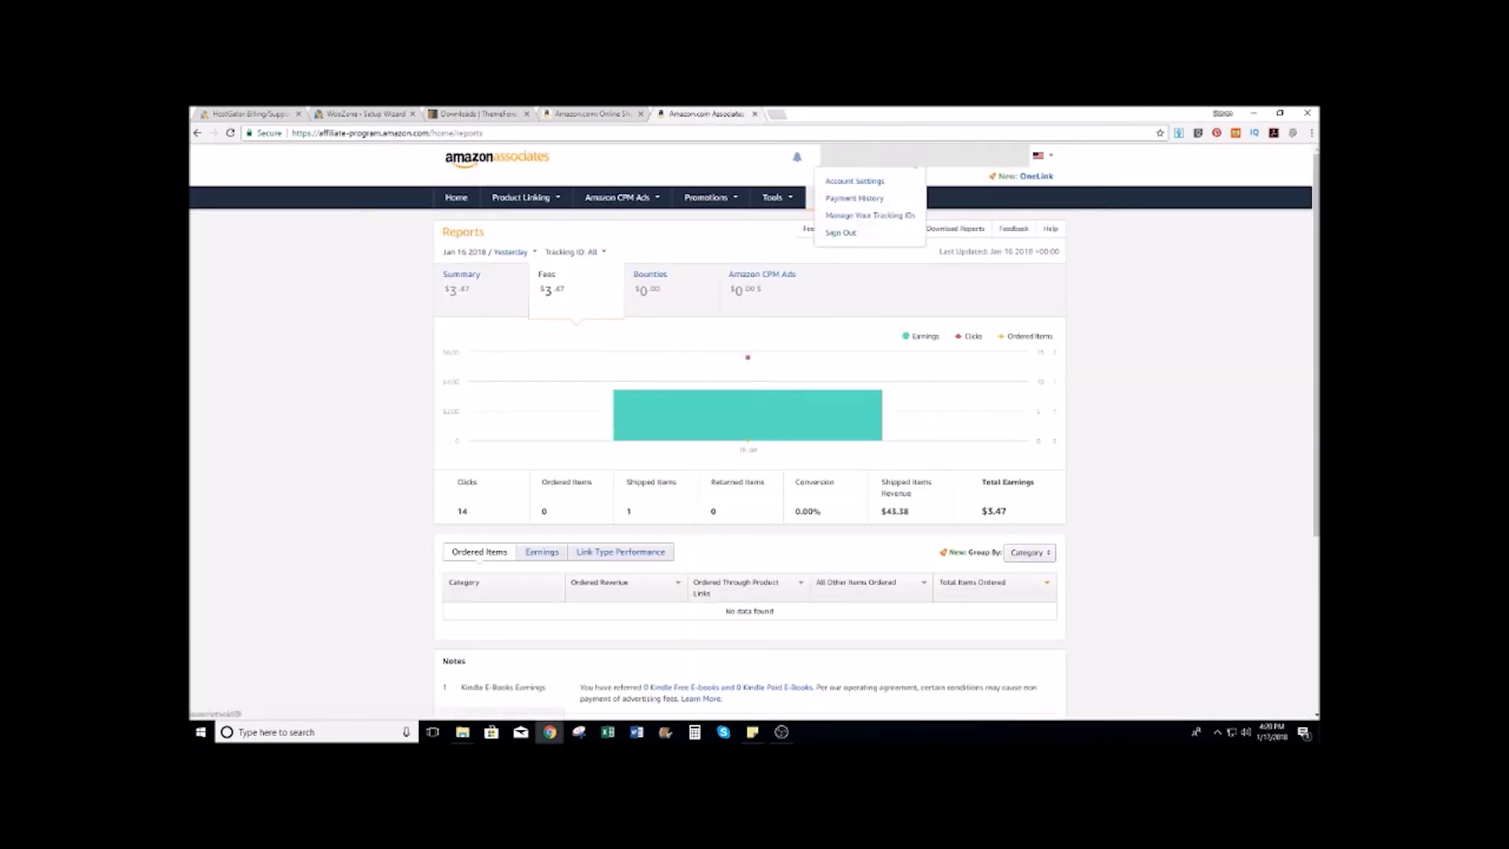
{"action": "left_click", "coordinate": [899, 217]}
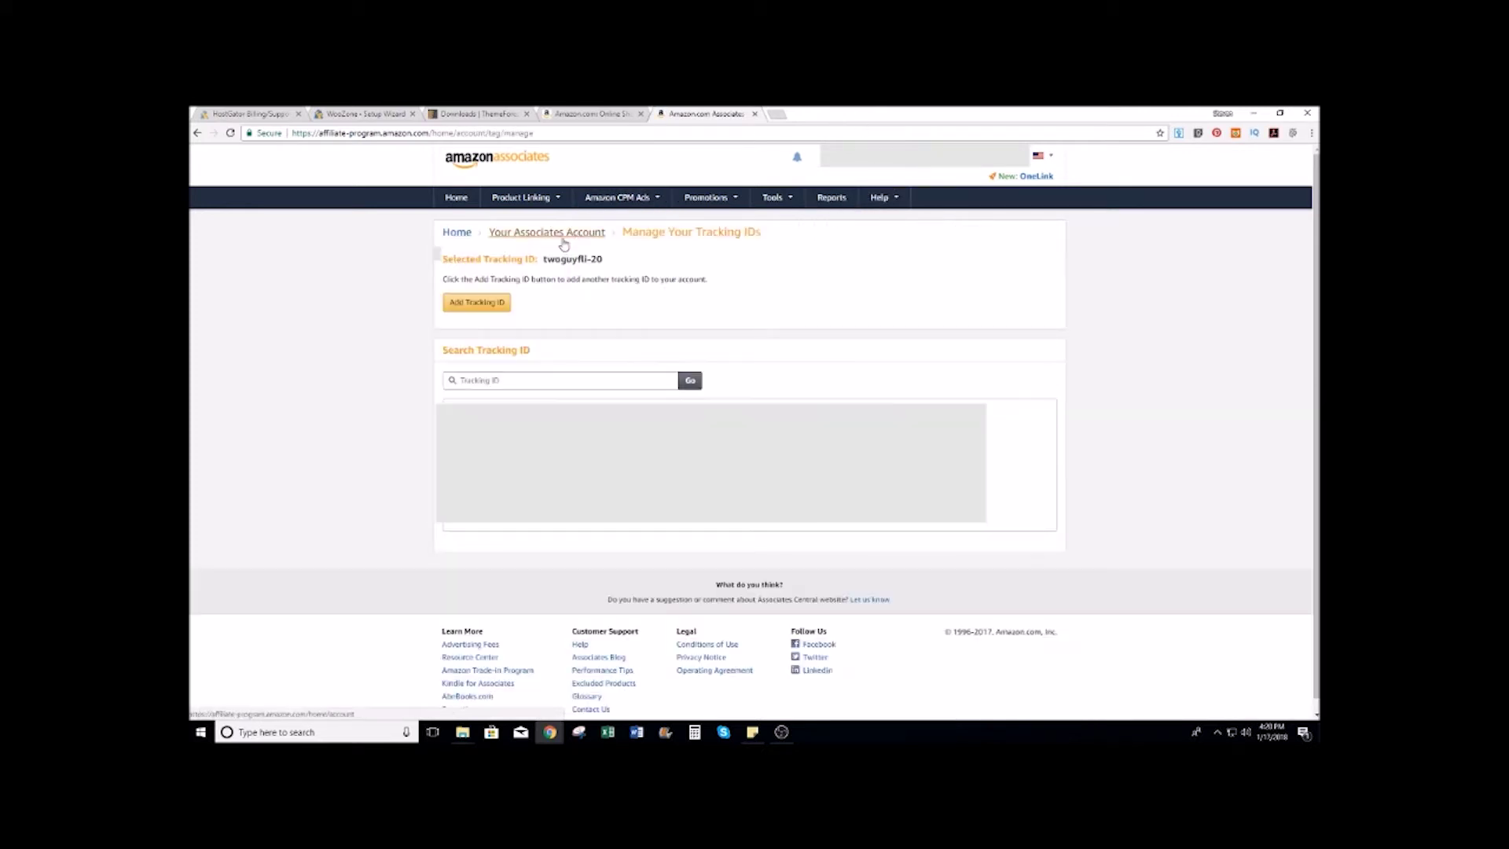
{"action": "left_click", "coordinate": [476, 303]}
{"action": "left_click", "coordinate": [635, 420]}
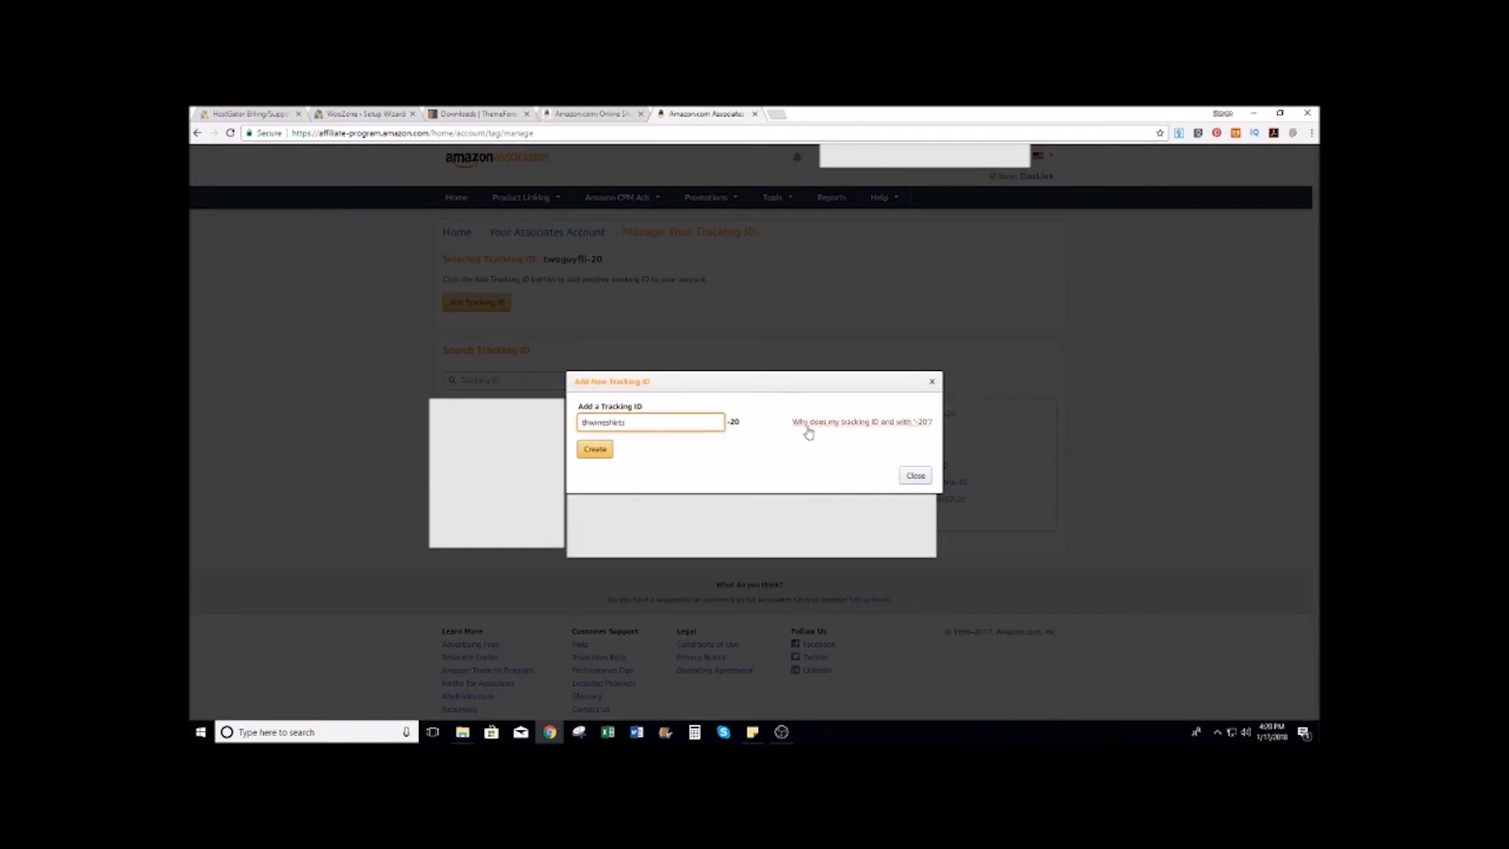
{"action": "left_click", "coordinate": [595, 450]}
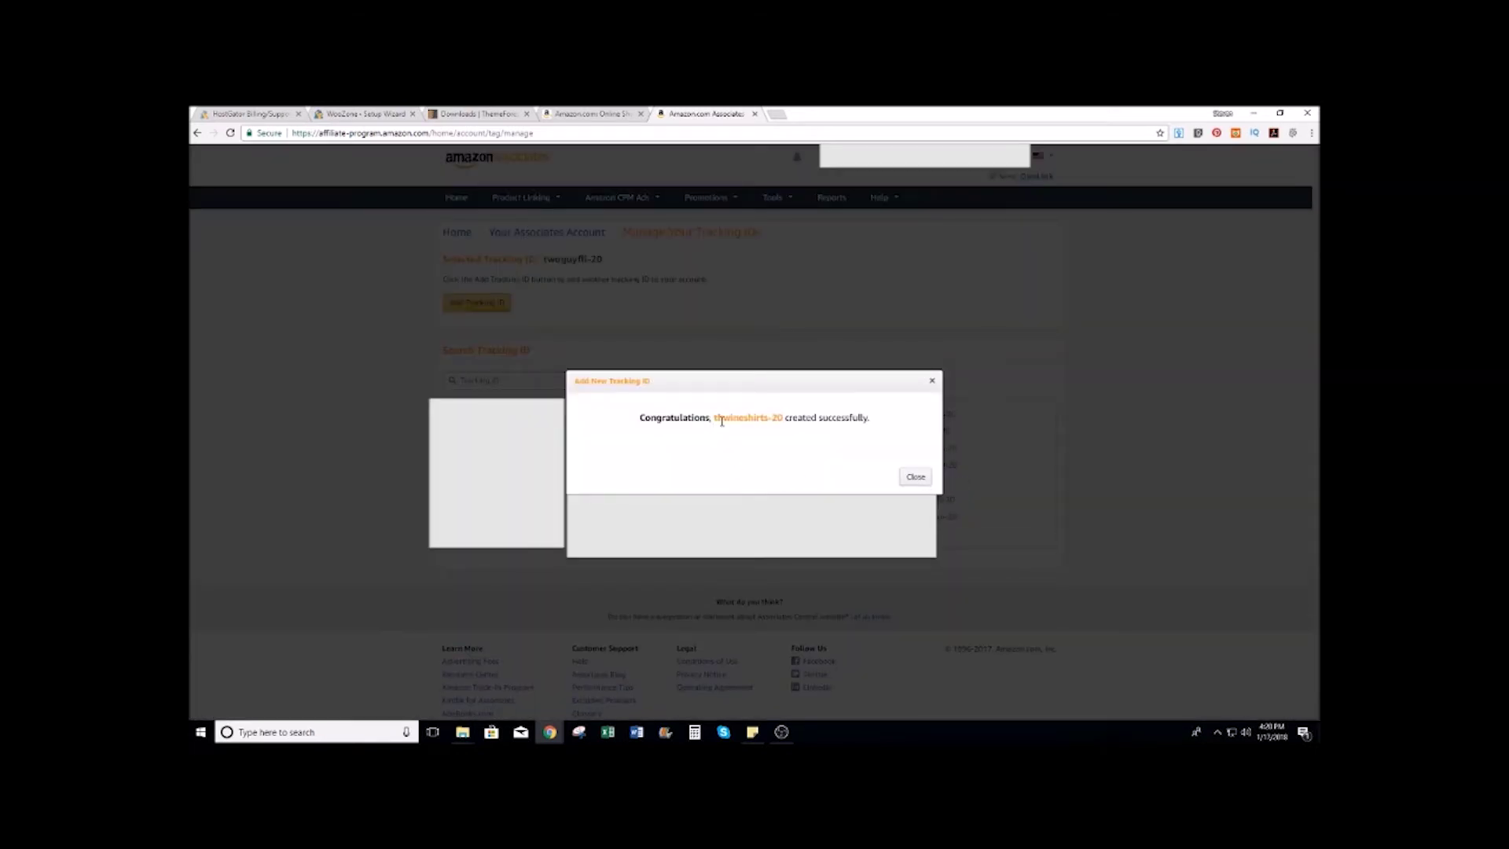
Step: Copy the newly created tracking ID and close the confirmation
{"action": "left_click_drag", "start_coordinate": [712, 417], "coordinate": [779, 416]}
{"action": "left_click", "coordinate": [716, 417]}
{"action": "right_click", "coordinate": [759, 418]}
{"action": "left_click", "coordinate": [786, 424]}
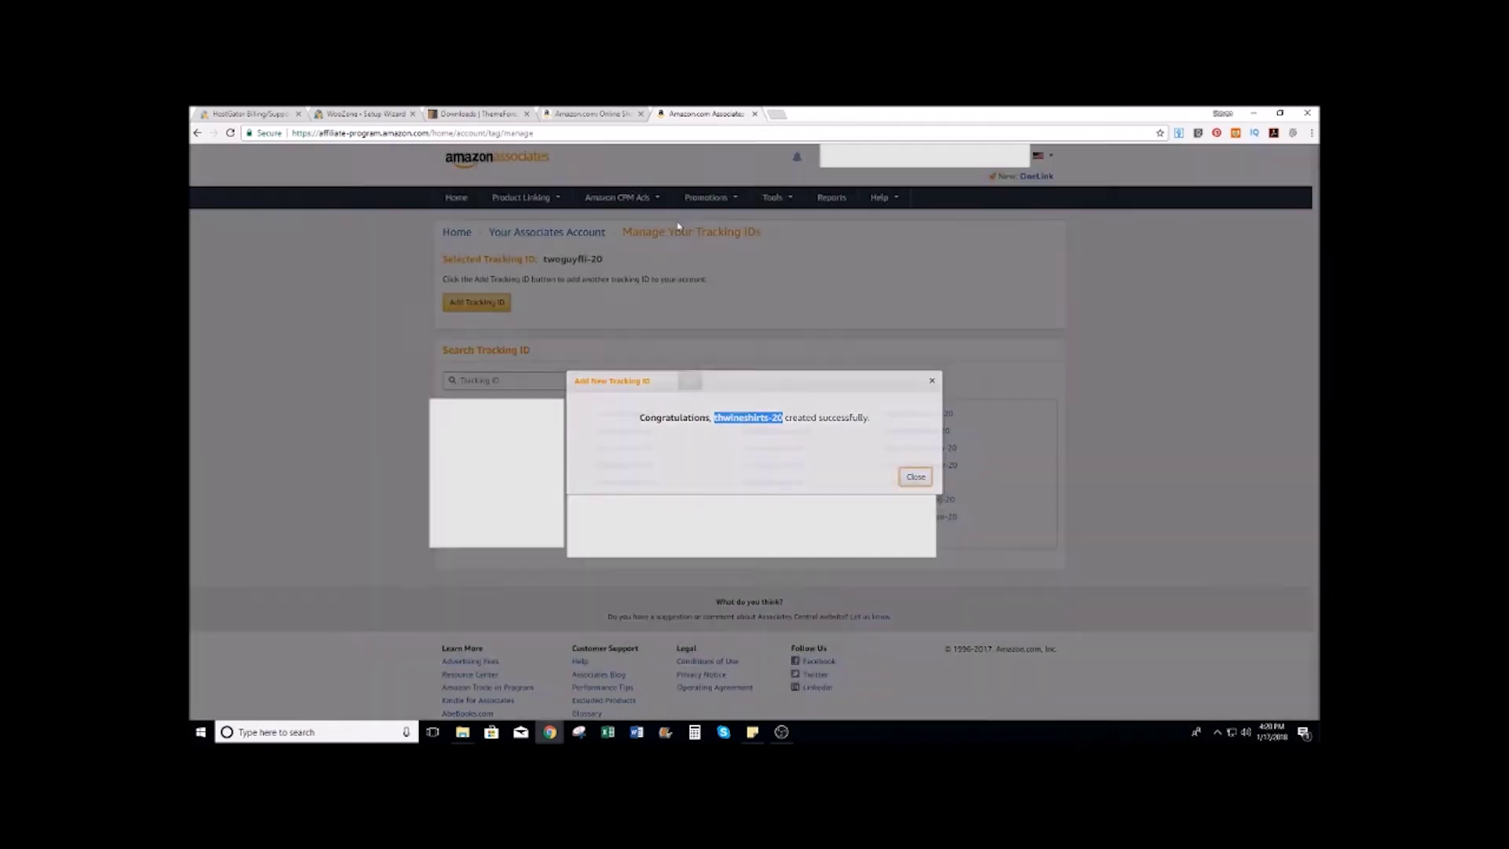
{"action": "left_click", "coordinate": [914, 478]}
{"action": "key", "text": "ctrl+shift+Tab"}
{"action": "key", "text": "ctrl+shift+Tab"}
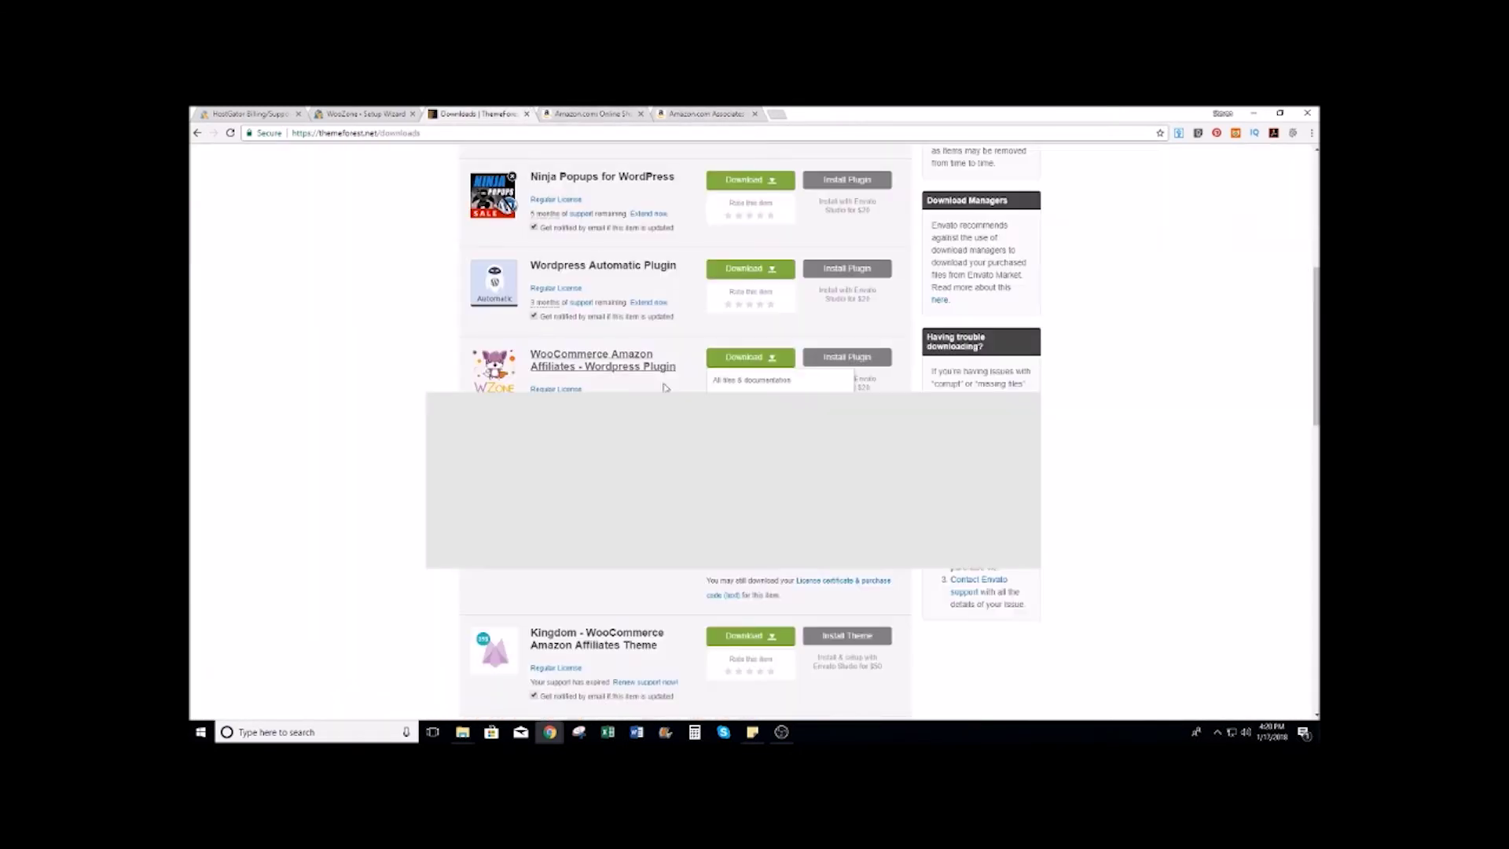
Step: Paste the tracking ID as the United States affiliate ID and check the Amazon AWS keys
{"action": "key", "text": "ctrl+shift+Tab"}
{"action": "key", "text": "ctrl+v"}
{"action": "left_click", "coordinate": [528, 114]}
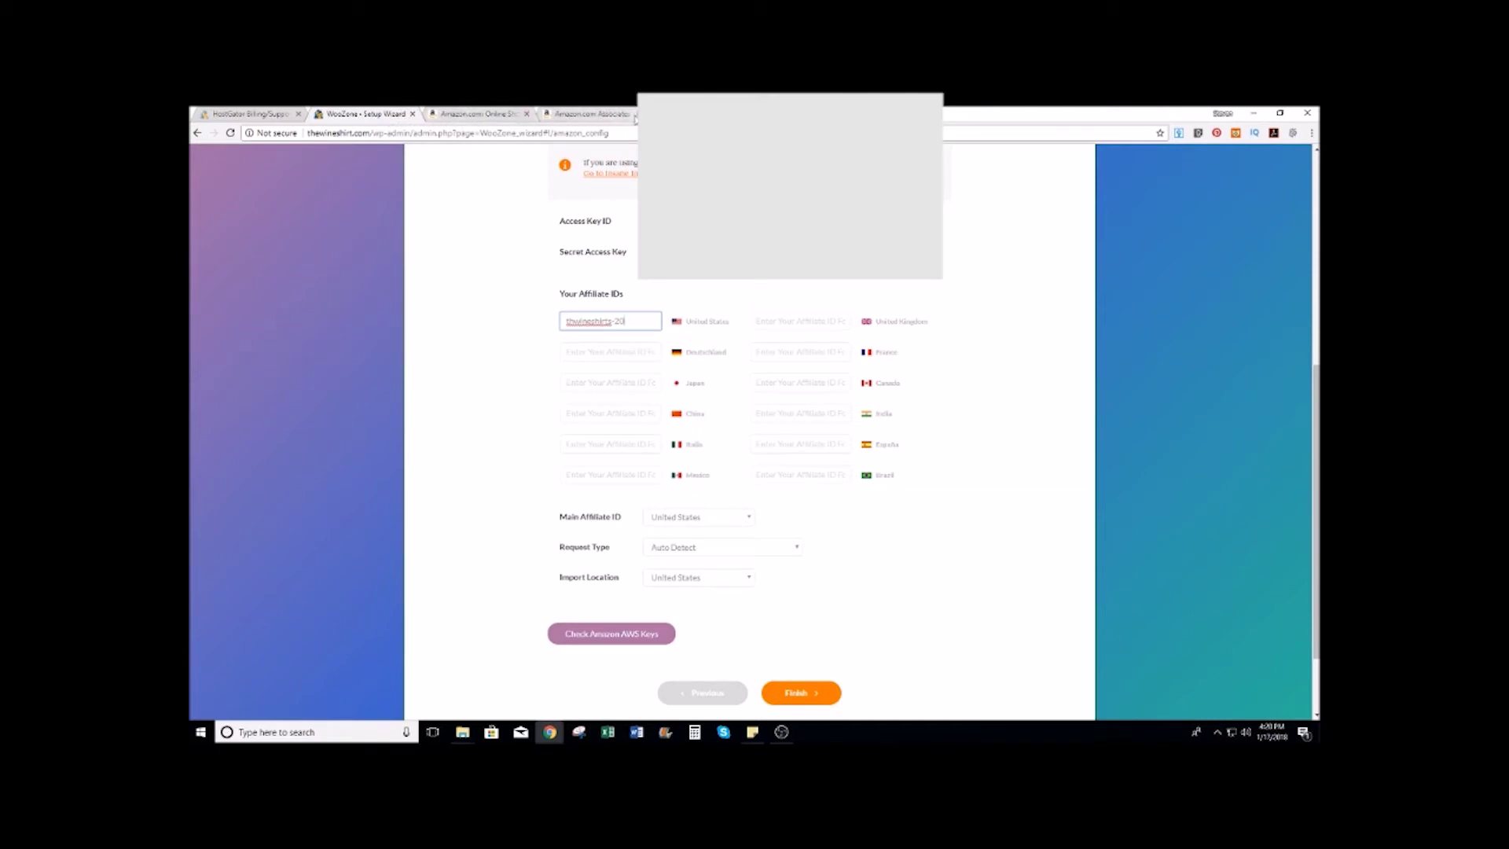
{"action": "scroll", "coordinate": [945, 315], "scroll_direction": "down", "scroll_amount": 2}
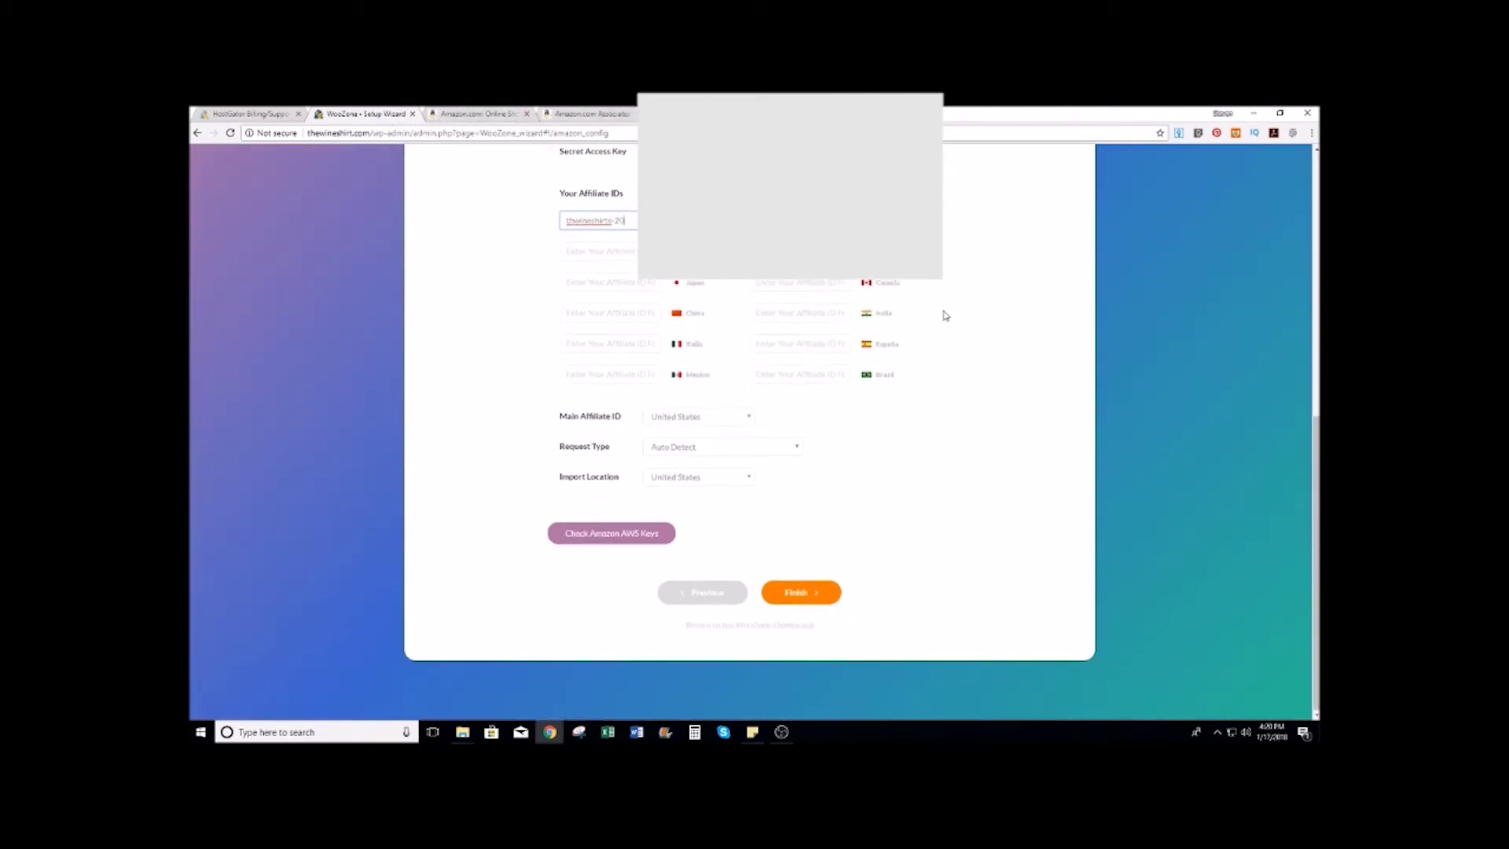
{"action": "left_click", "coordinate": [601, 536]}
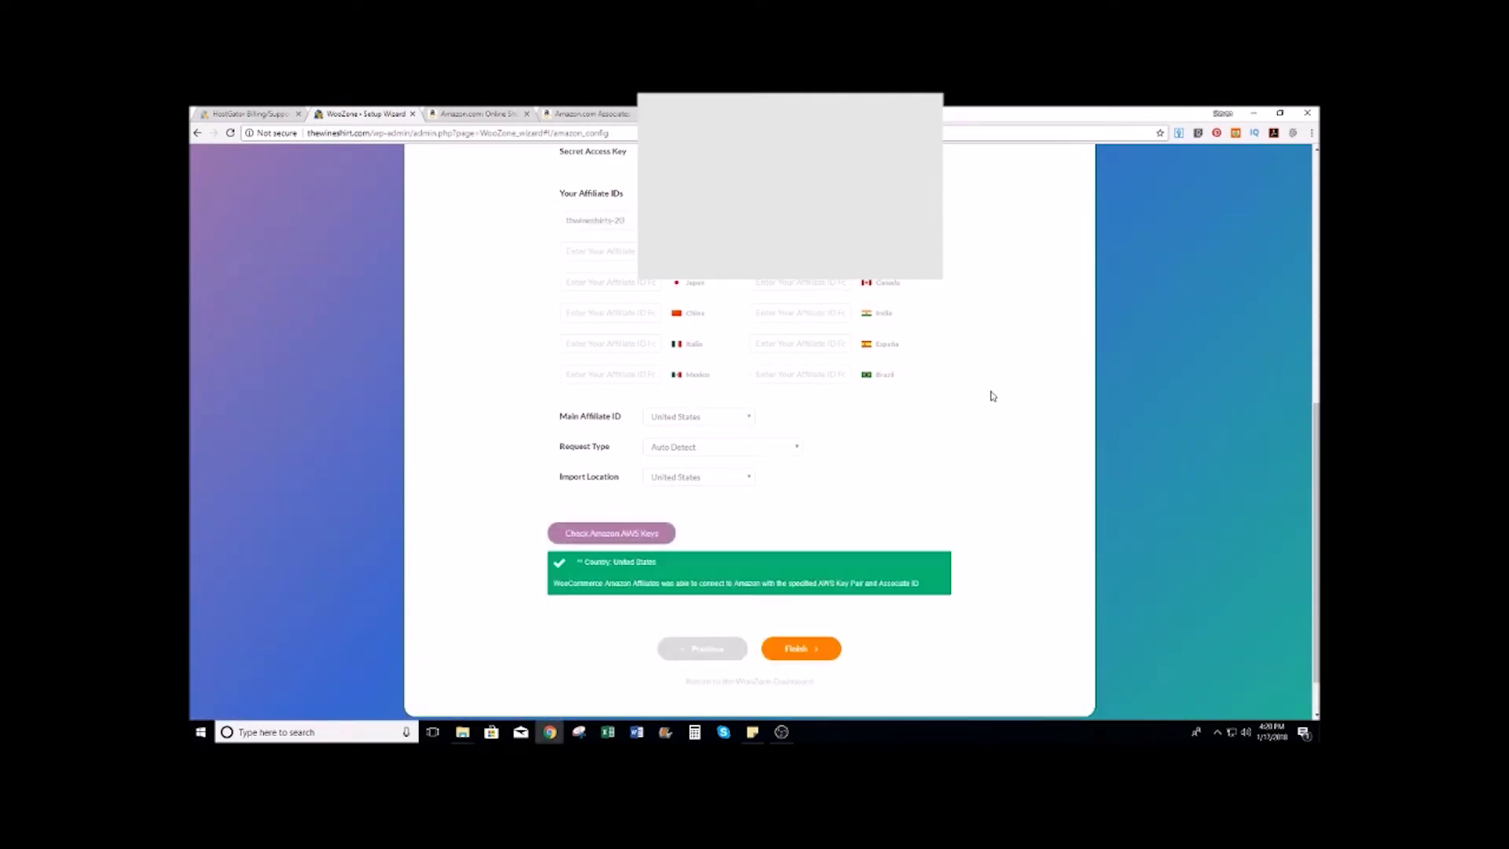
Step: Finish the WooZone setup wizard and close the congratulations screen
{"action": "scroll", "coordinate": [993, 396], "scroll_direction": "down", "scroll_amount": 1}
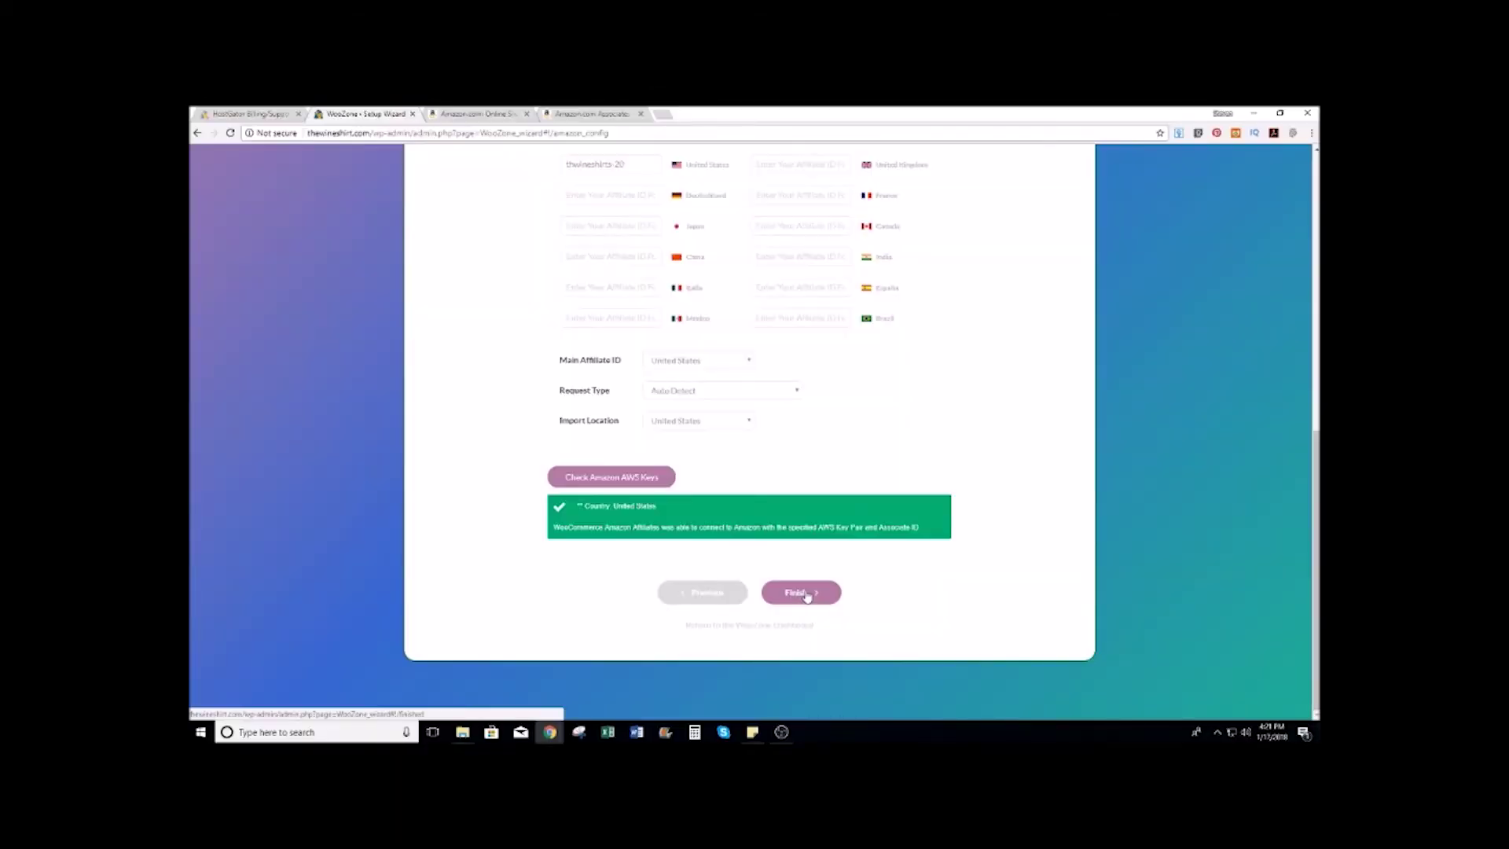
{"action": "left_click", "coordinate": [807, 595]}
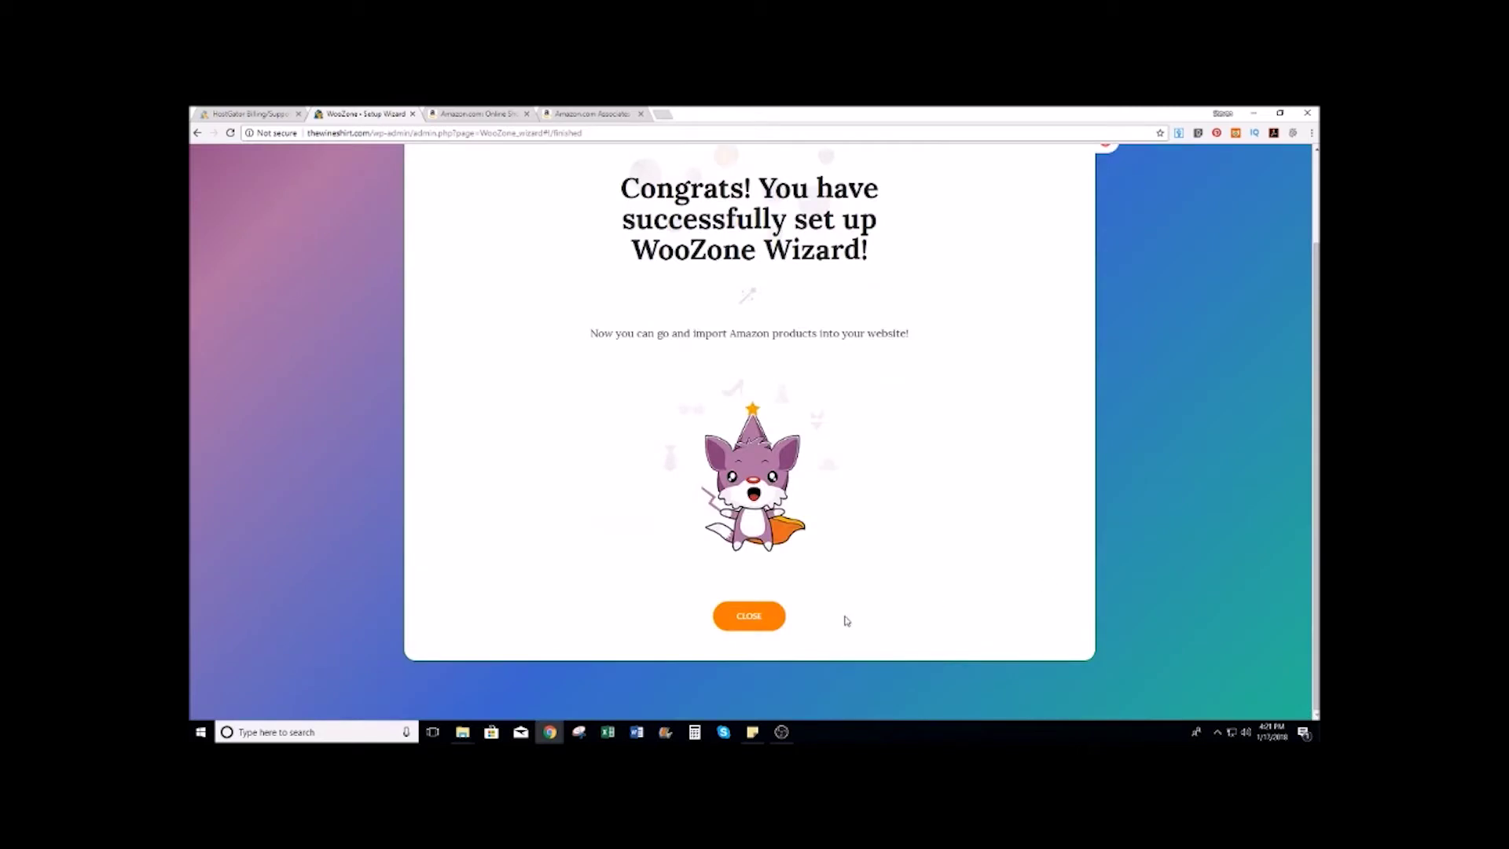
{"action": "left_click", "coordinate": [747, 620]}
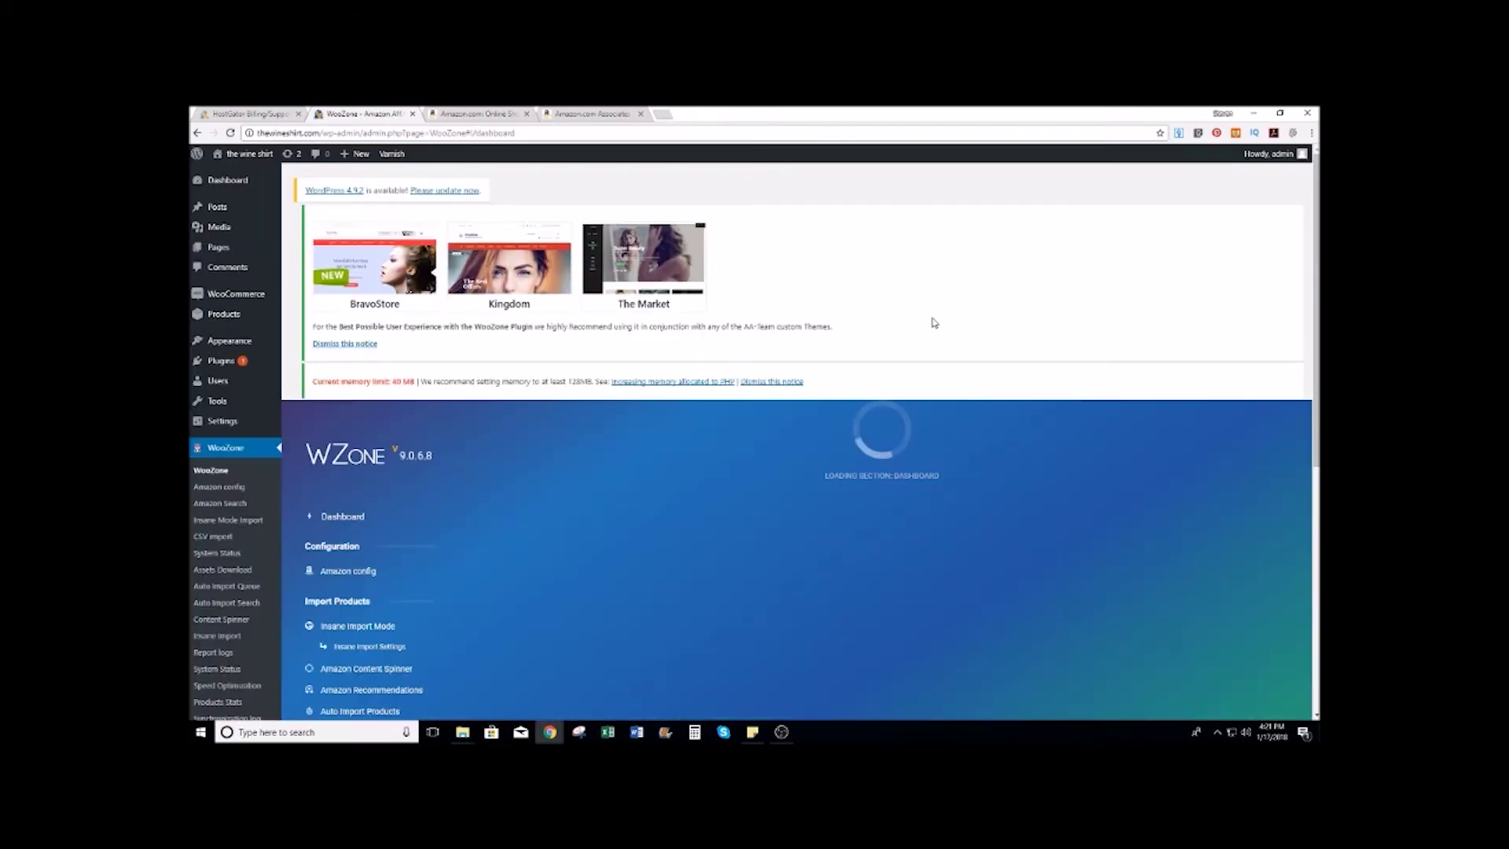
Step: Open the Amazon config tile and set On-site Cart in Plugin SETUP to NO
{"action": "scroll", "coordinate": [946, 274], "scroll_direction": "down", "scroll_amount": 5}
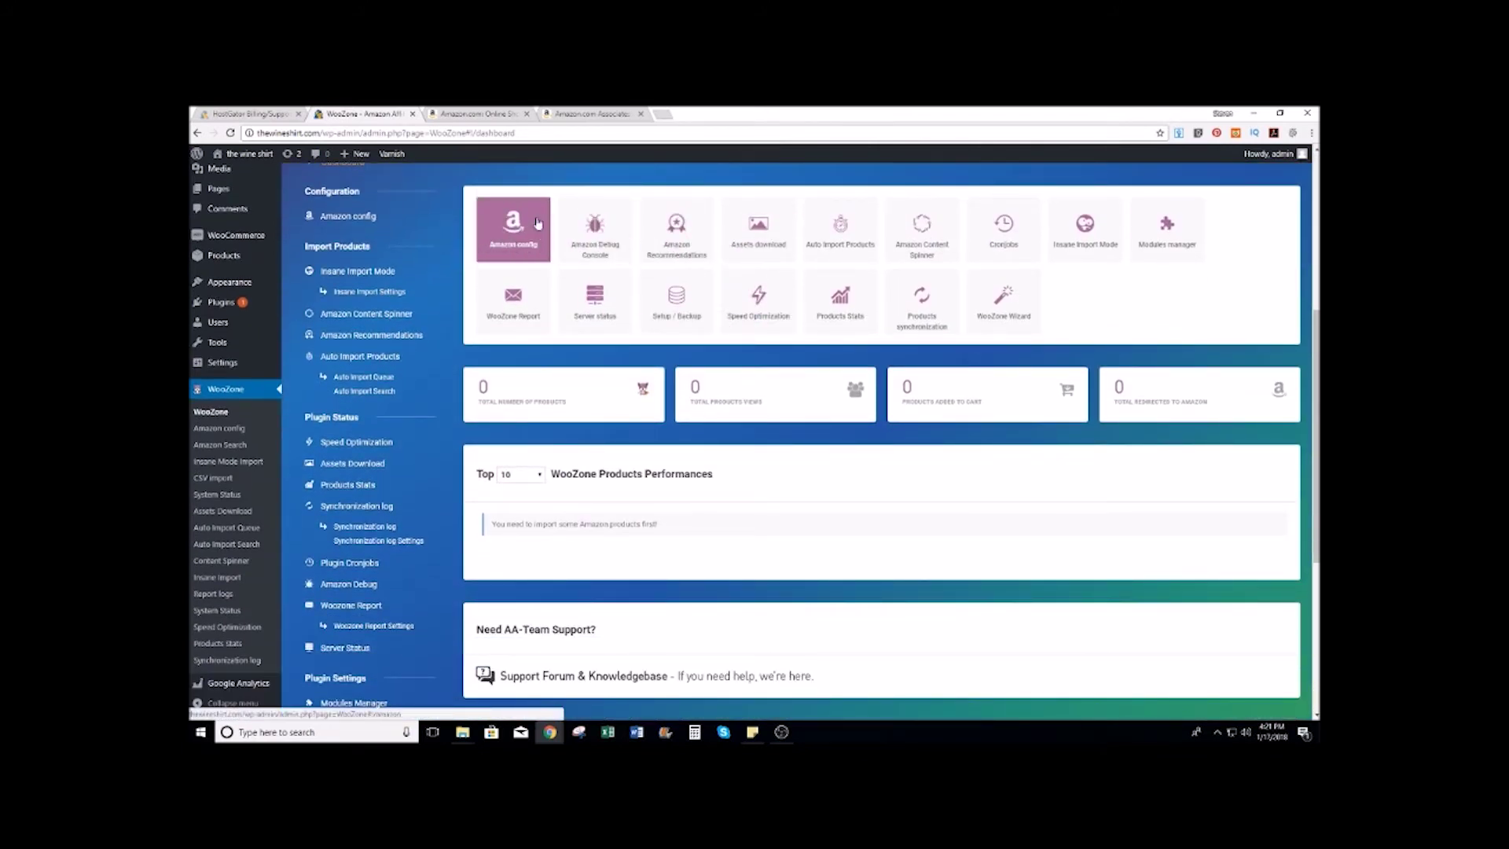
{"action": "left_click", "coordinate": [539, 224]}
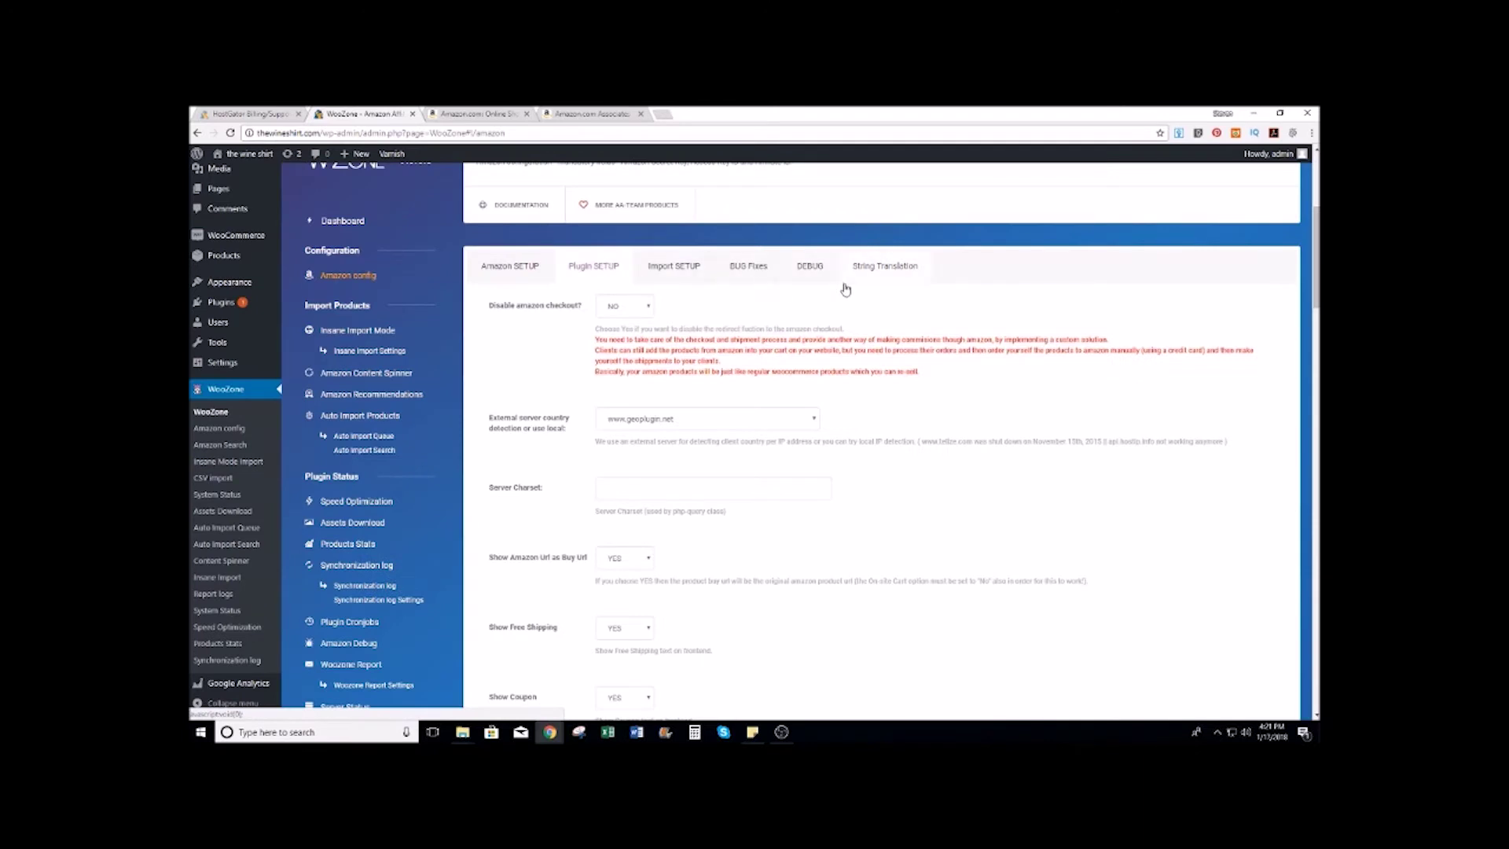
{"action": "scroll", "coordinate": [848, 290], "scroll_direction": "down", "scroll_amount": 2}
{"action": "scroll", "coordinate": [848, 290], "scroll_direction": "down", "scroll_amount": 3}
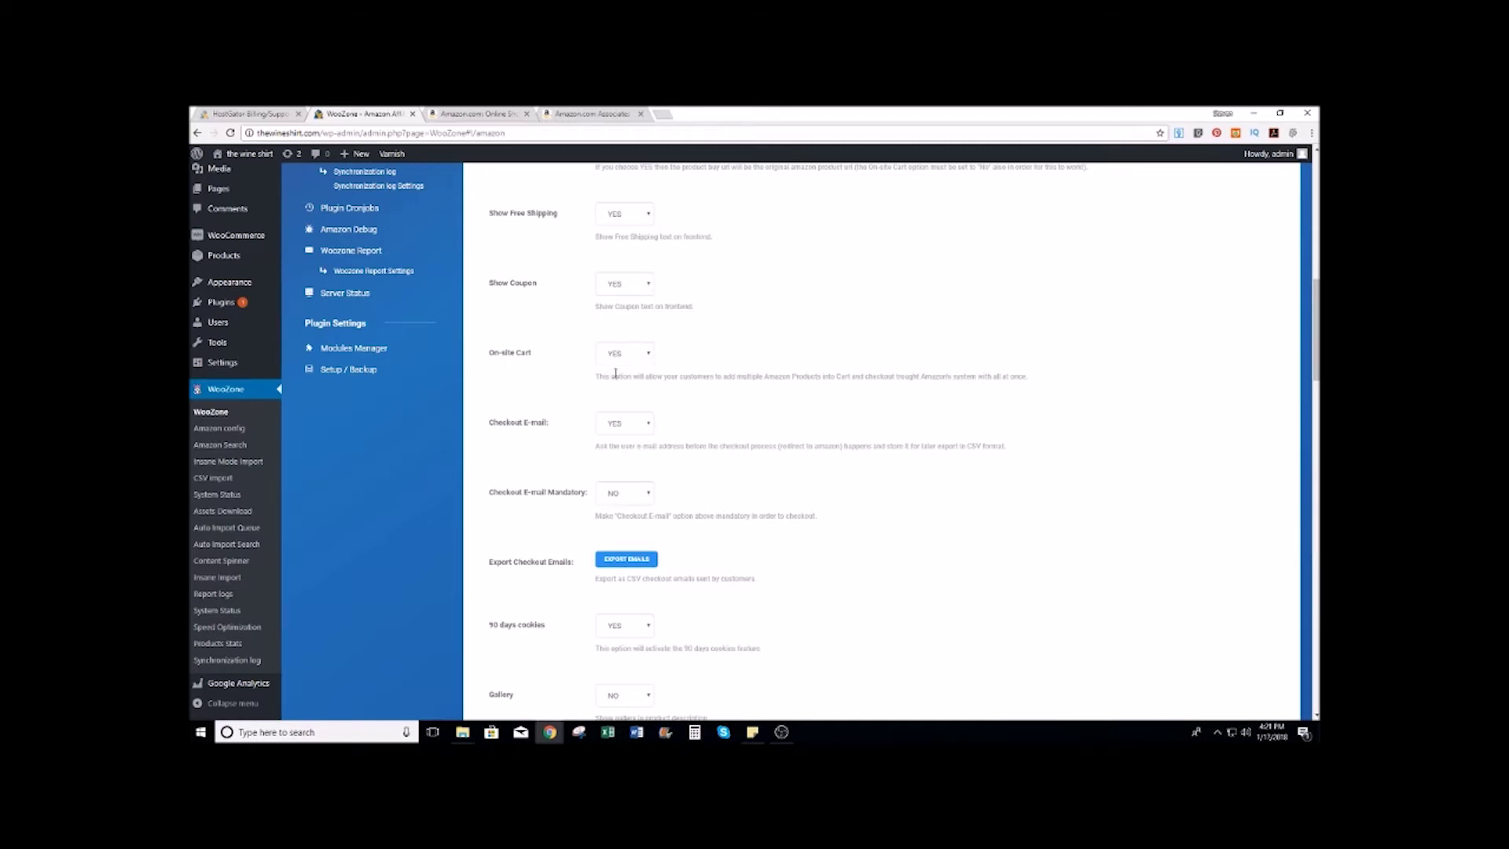
{"action": "left_click", "coordinate": [650, 357]}
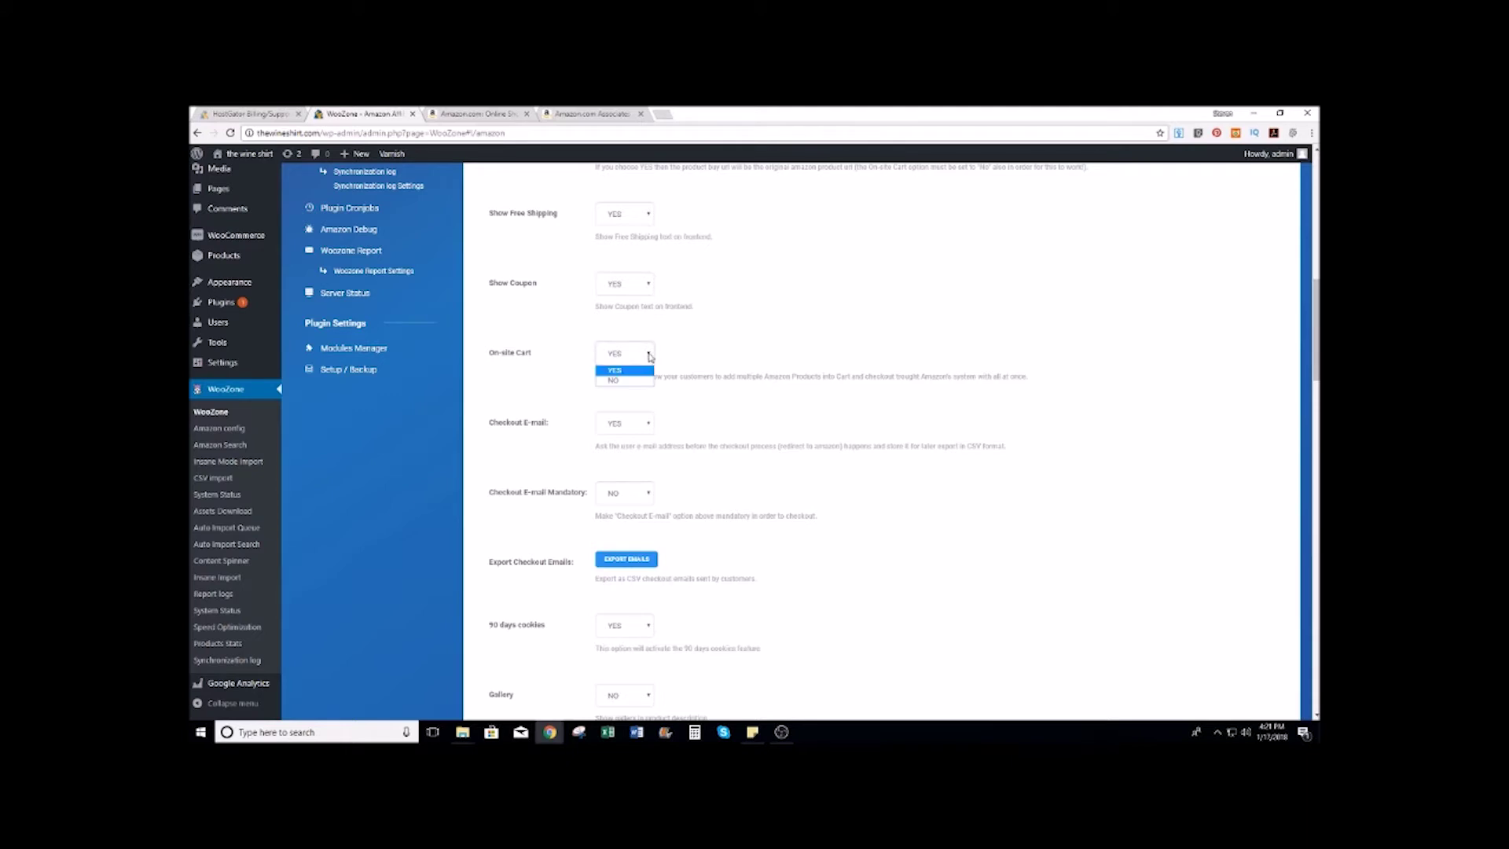
{"action": "left_click", "coordinate": [619, 380]}
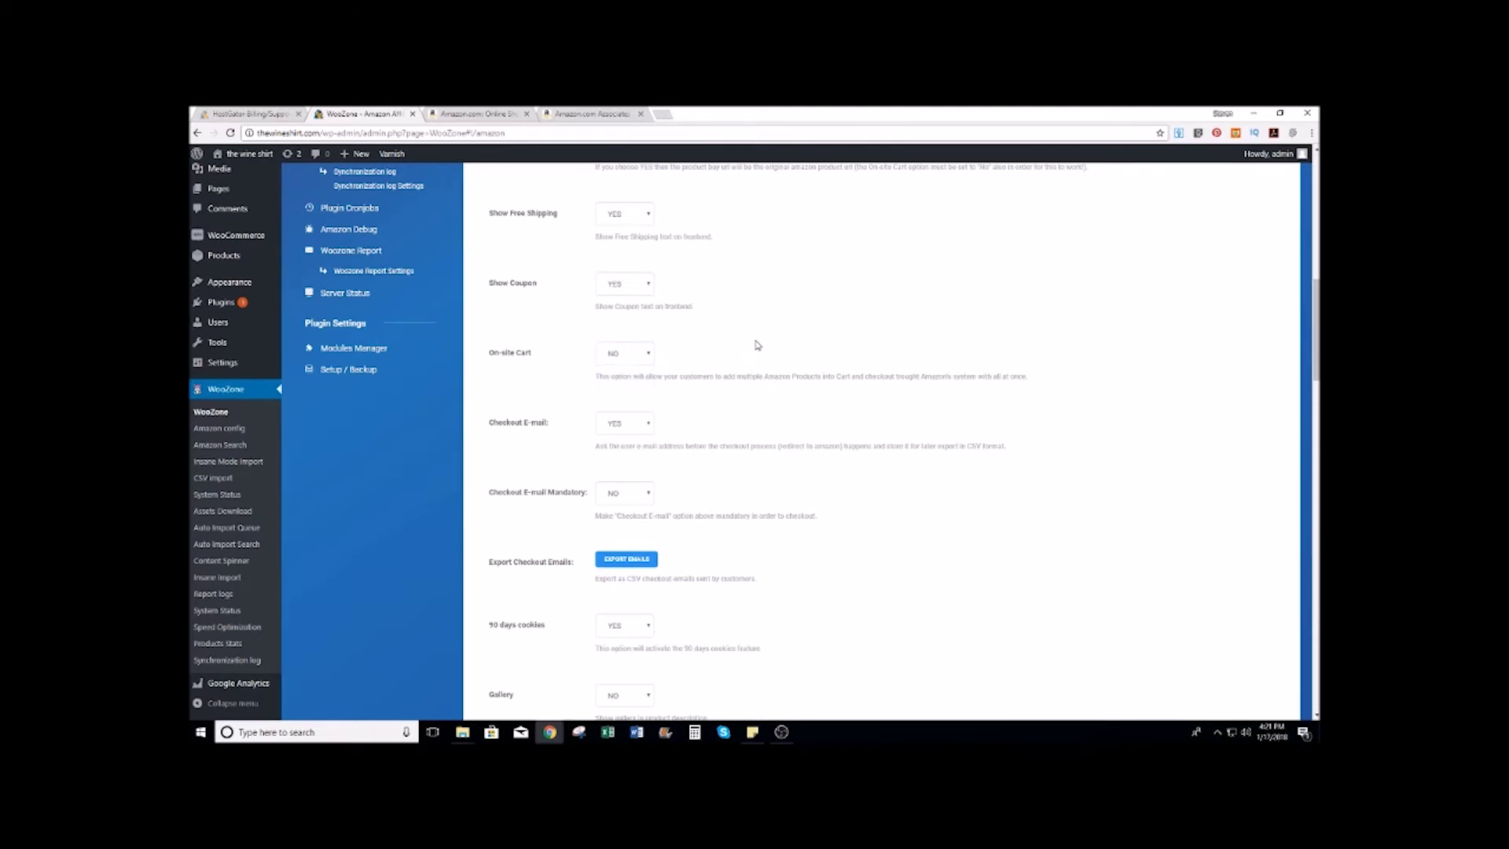
{"action": "scroll", "coordinate": [757, 345], "scroll_direction": "down", "scroll_amount": 1}
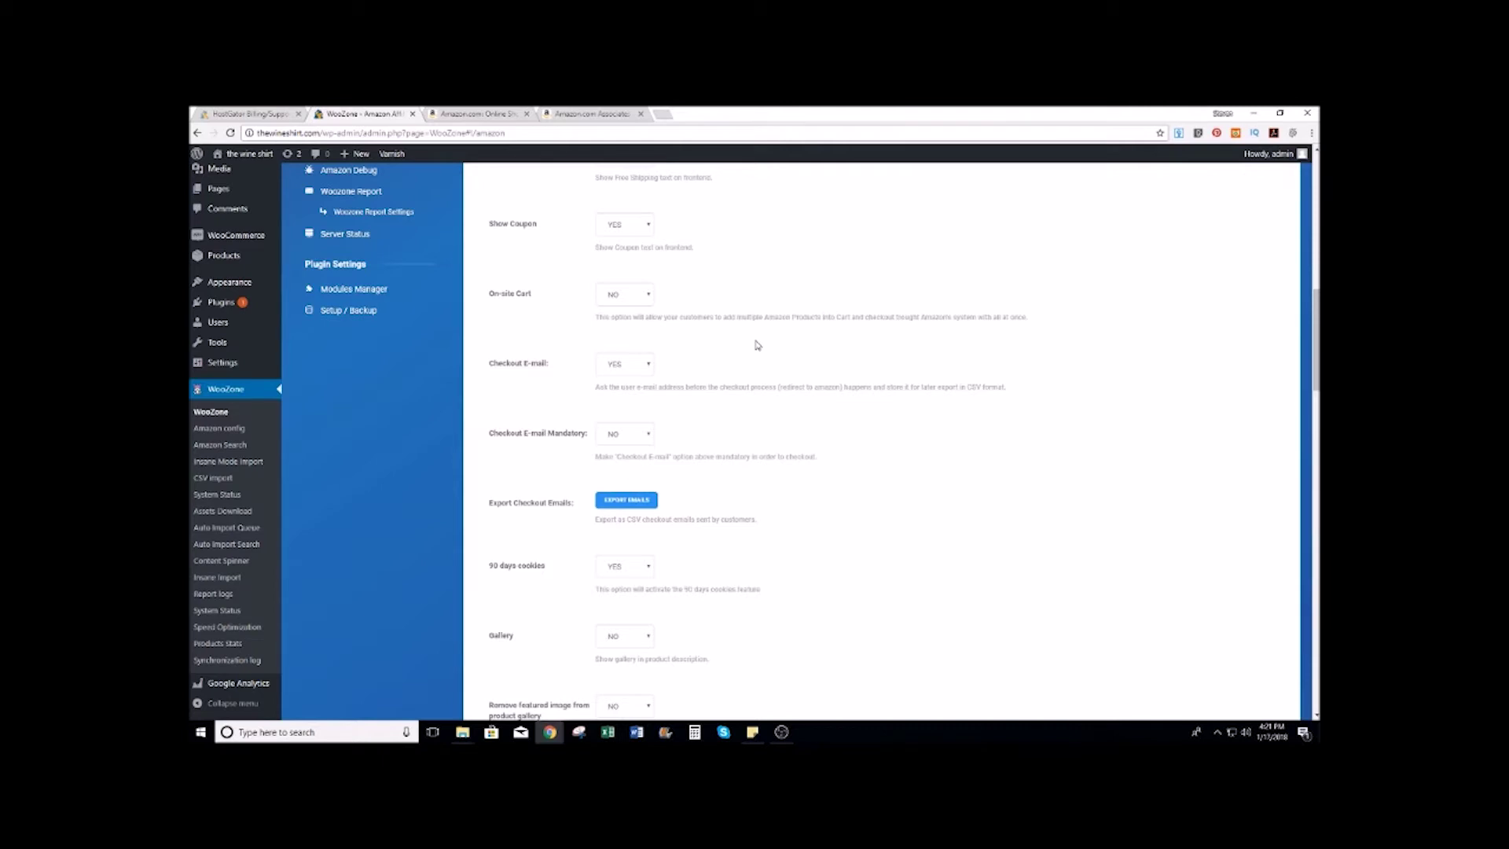
{"action": "scroll", "coordinate": [730, 348], "scroll_direction": "down", "scroll_amount": 1}
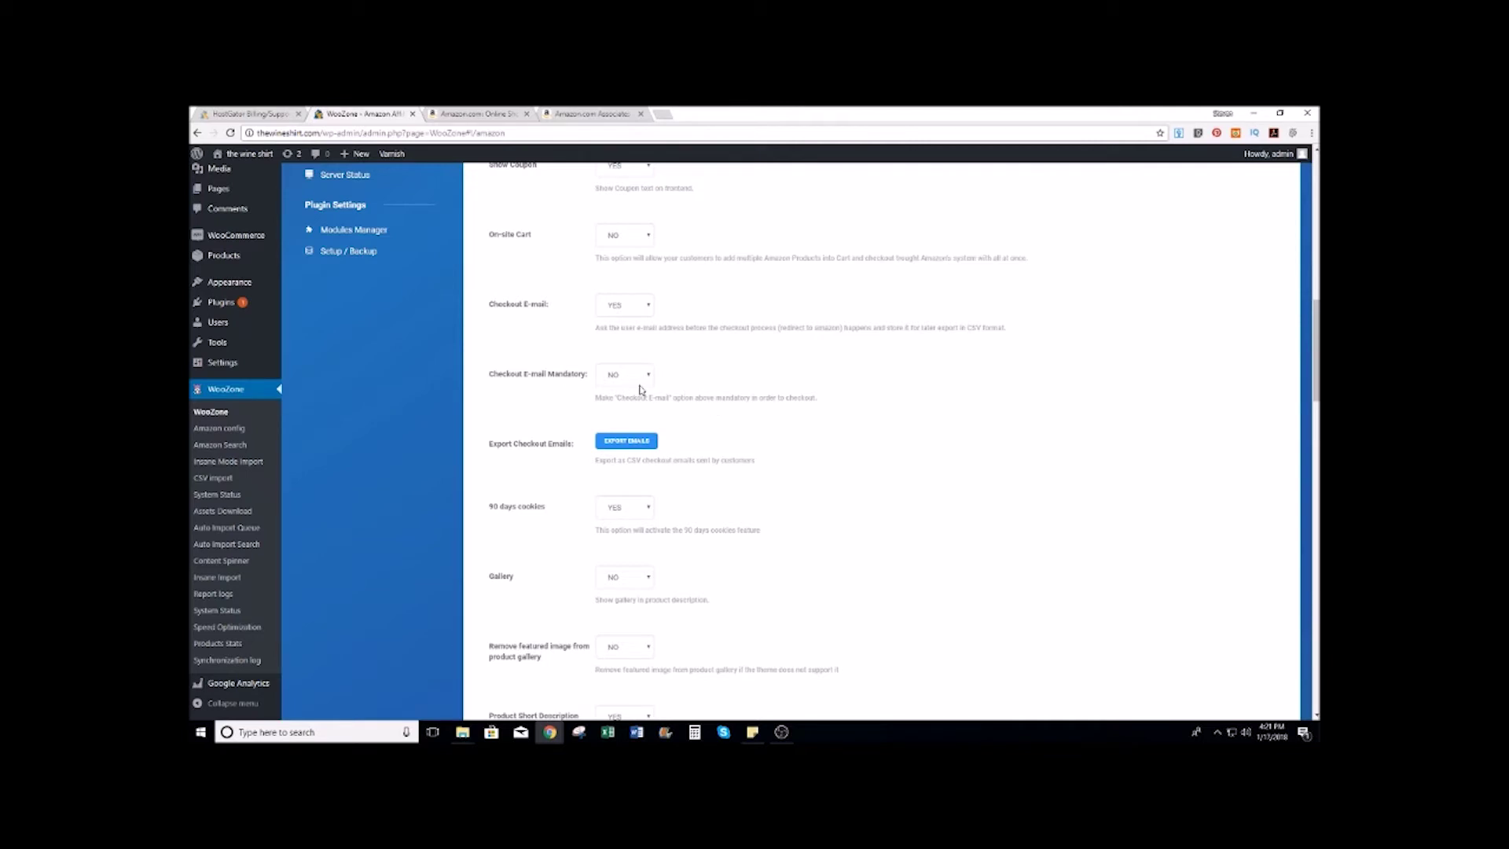
{"action": "scroll", "coordinate": [771, 347], "scroll_direction": "down", "scroll_amount": 3}
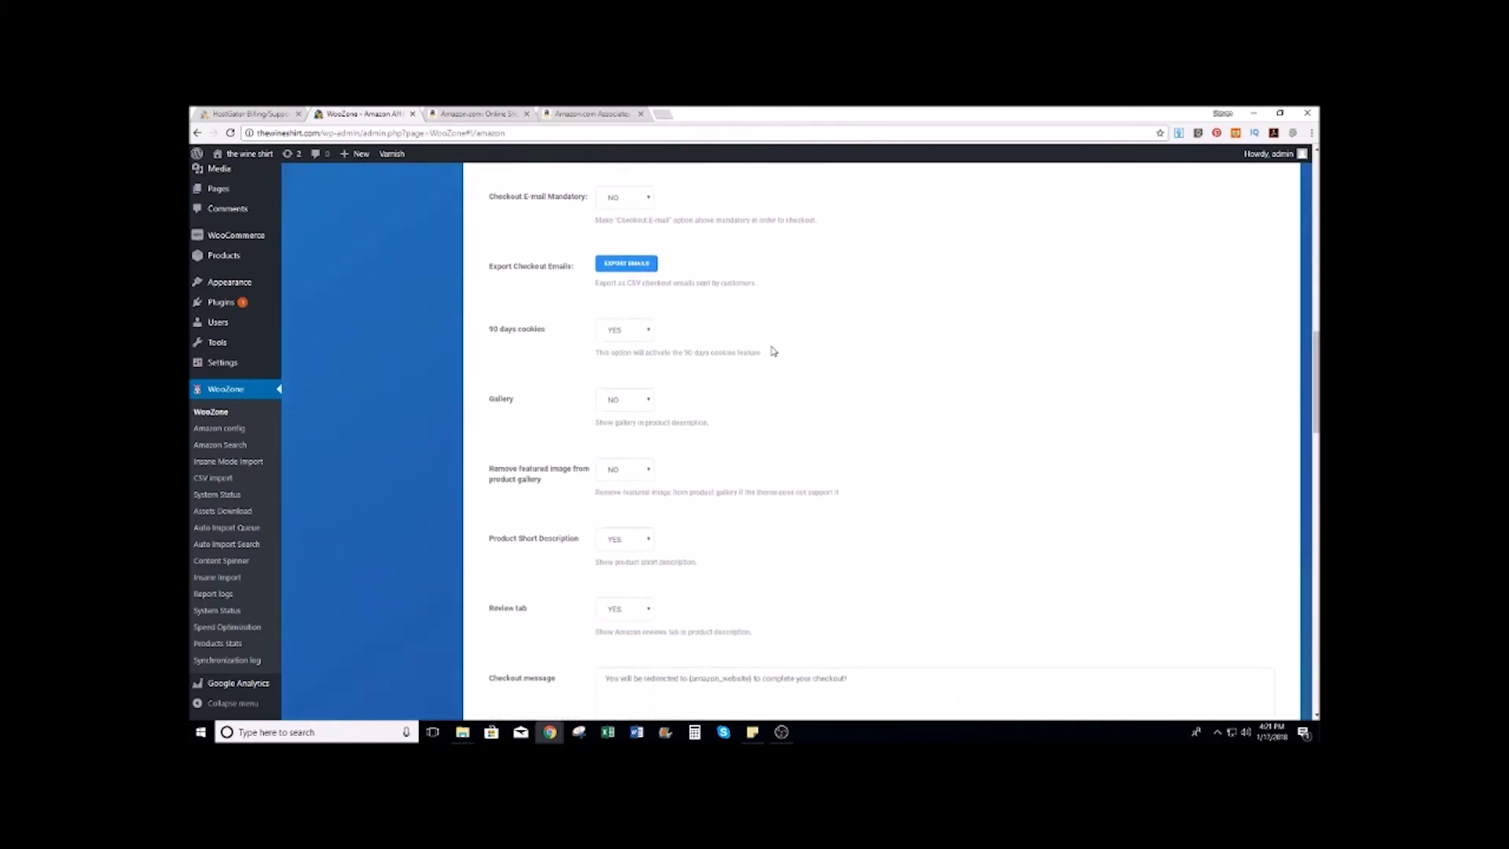
{"action": "scroll", "coordinate": [771, 347], "scroll_direction": "down", "scroll_amount": 2}
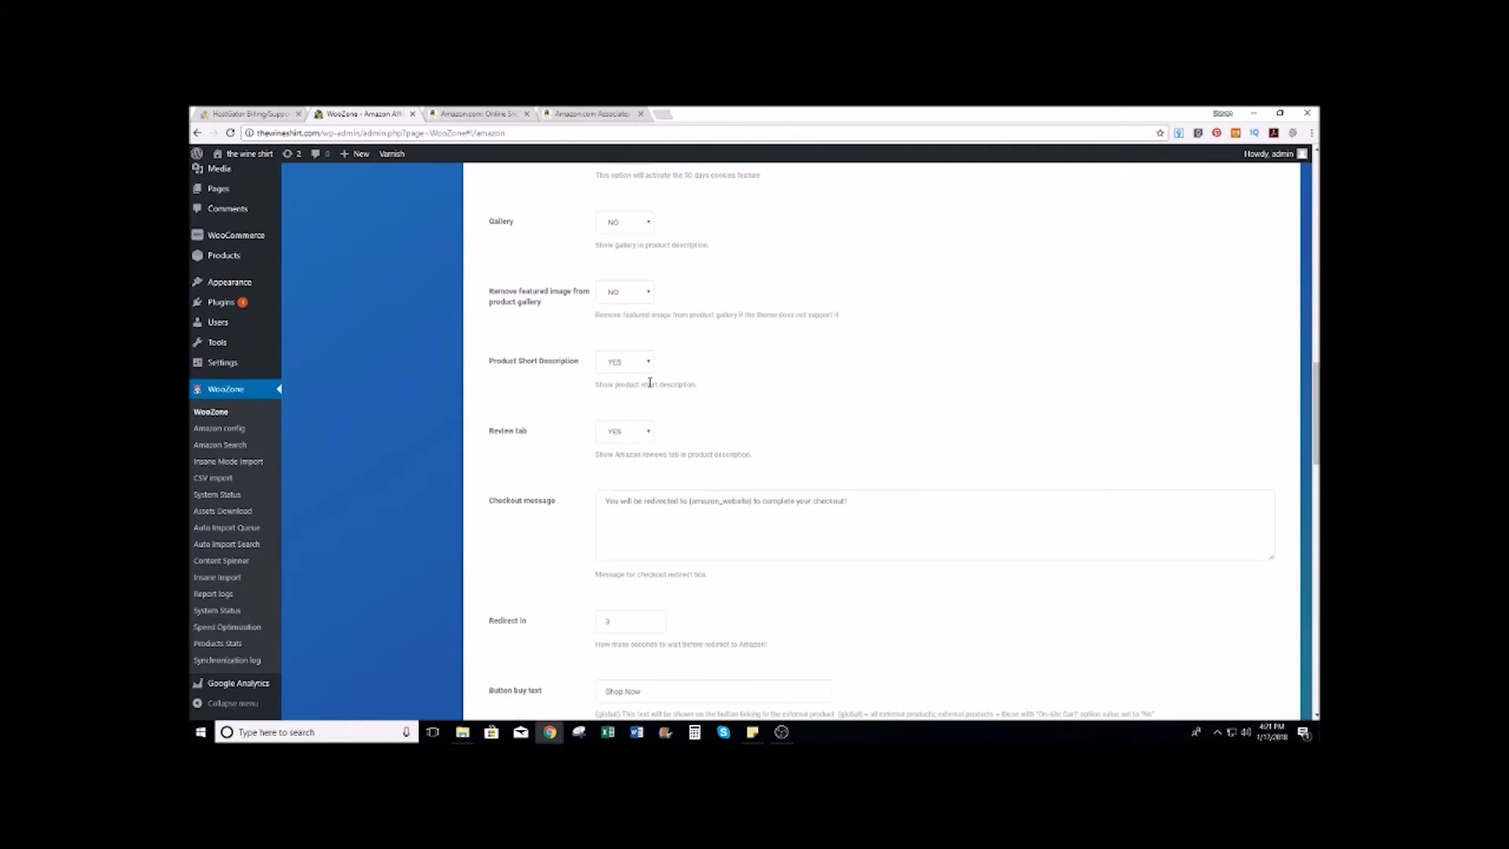
{"action": "scroll", "coordinate": [832, 327], "scroll_direction": "down", "scroll_amount": 3}
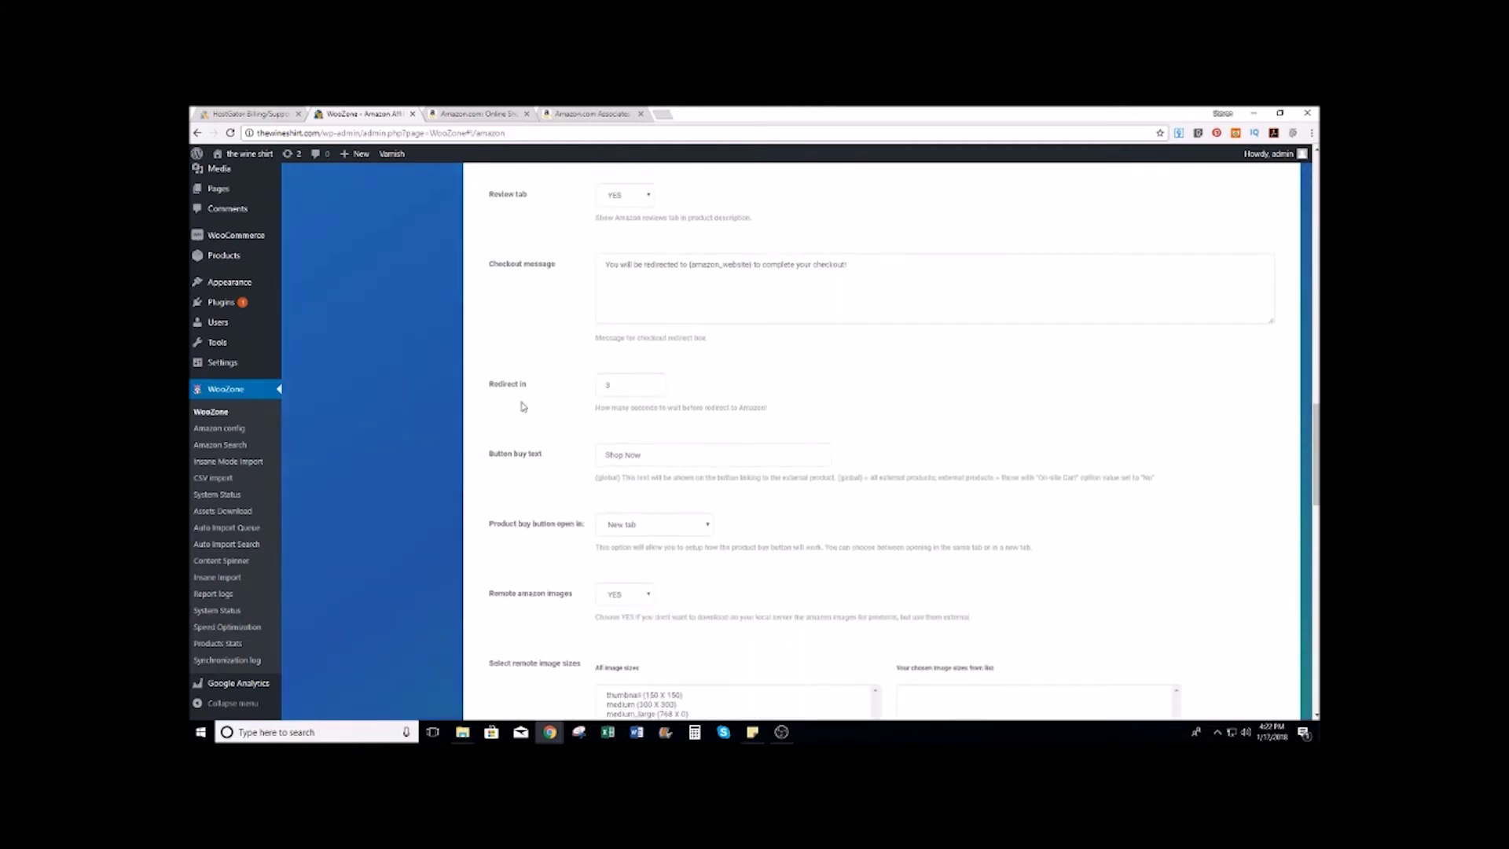
Step: Save the Plugin SETUP settings at the bottom of the Amazon config page
{"action": "scroll", "coordinate": [713, 368], "scroll_direction": "down", "scroll_amount": 2}
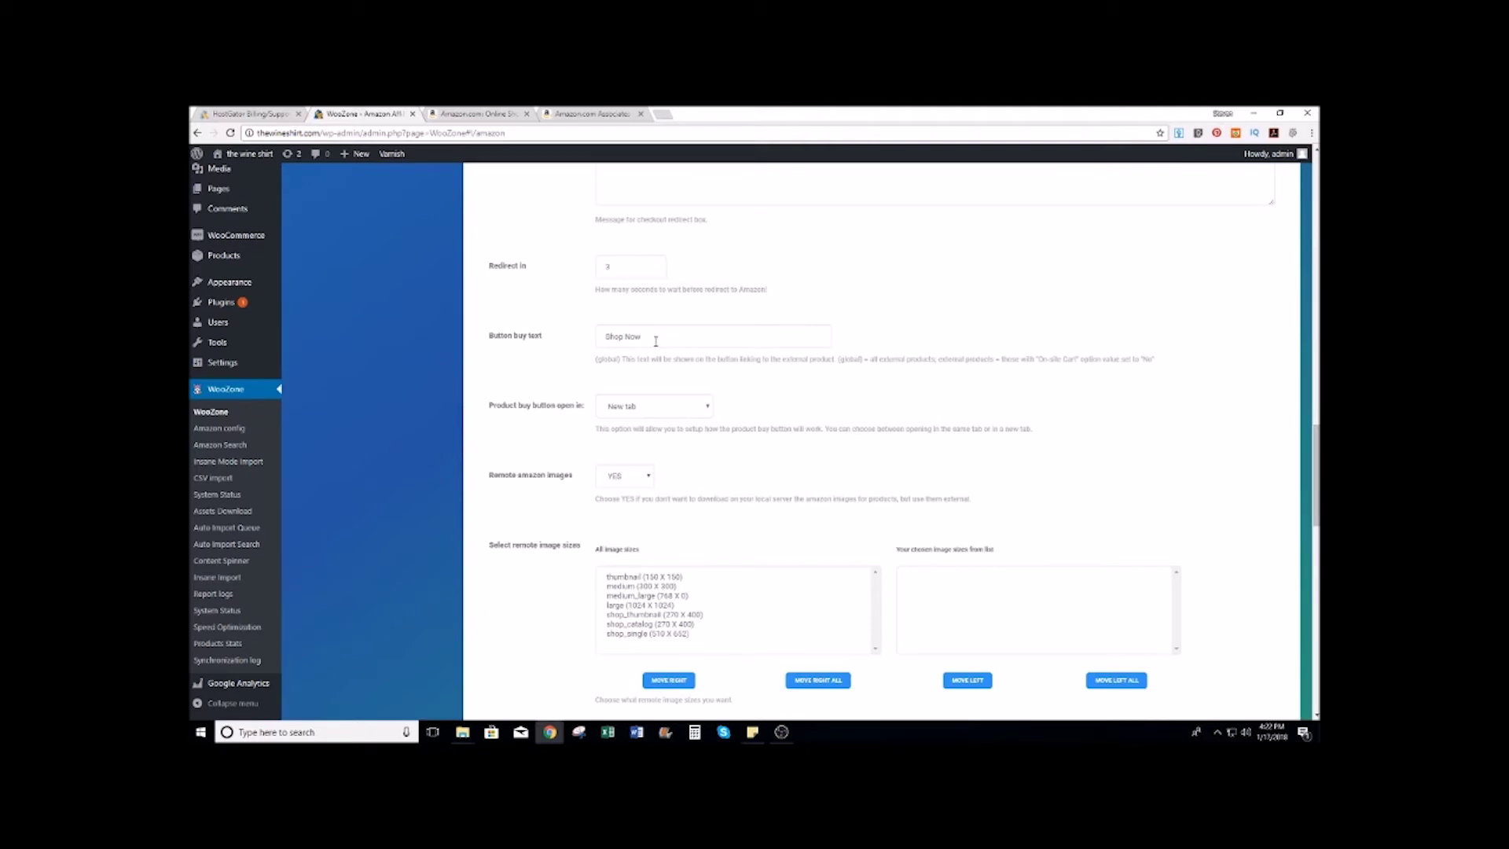
{"action": "scroll", "coordinate": [655, 340], "scroll_direction": "down", "scroll_amount": 2}
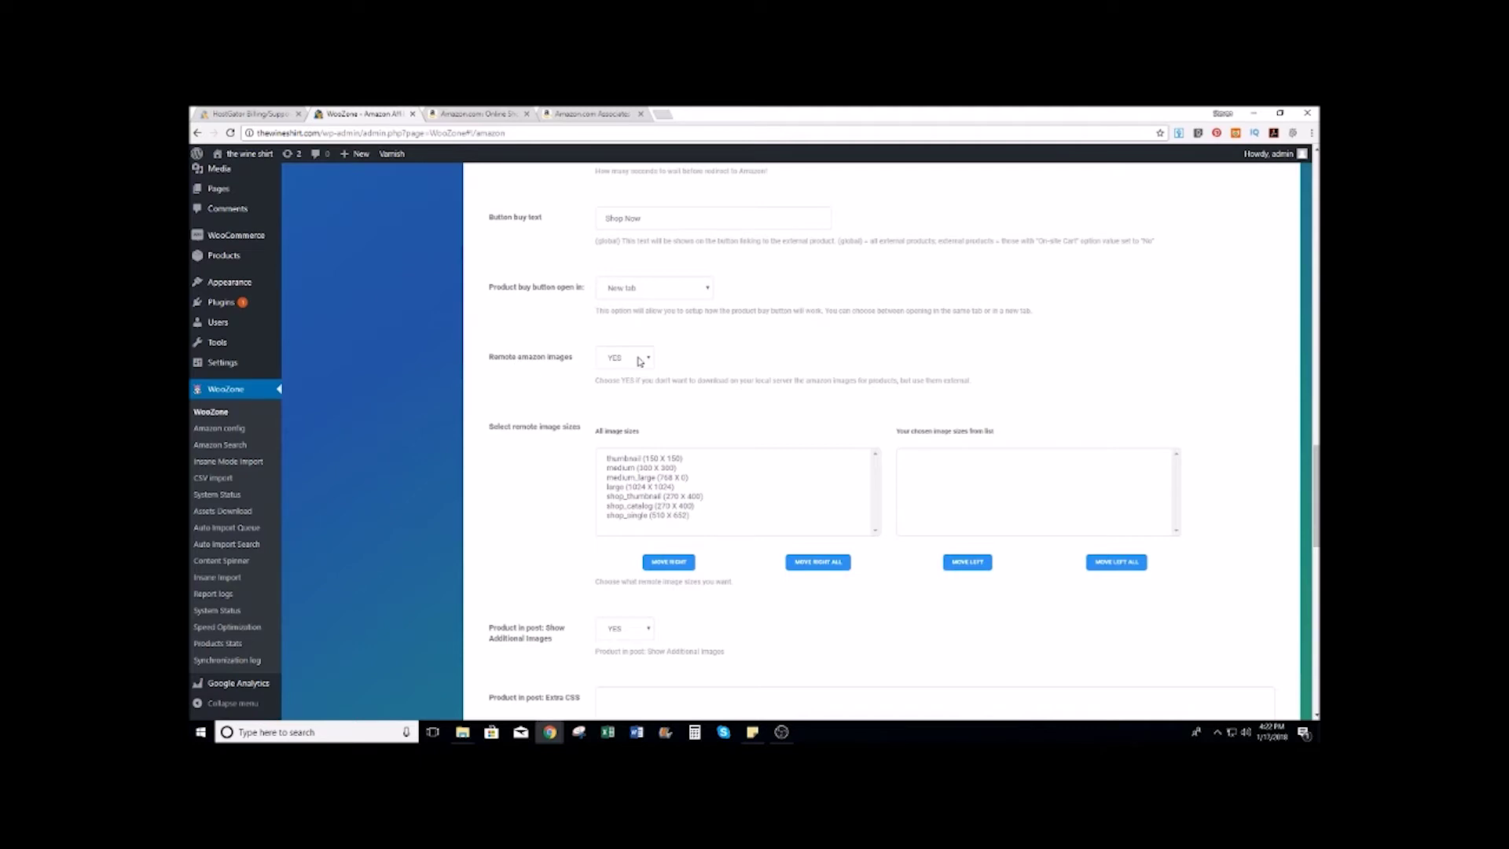
{"action": "scroll", "coordinate": [733, 318], "scroll_direction": "down", "scroll_amount": 5}
{"action": "scroll", "coordinate": [734, 319], "scroll_direction": "down", "scroll_amount": 1}
{"action": "scroll", "coordinate": [757, 318], "scroll_direction": "down", "scroll_amount": 2}
{"action": "scroll", "coordinate": [757, 319], "scroll_direction": "down", "scroll_amount": 3}
{"action": "scroll", "coordinate": [875, 337], "scroll_direction": "down", "scroll_amount": 1}
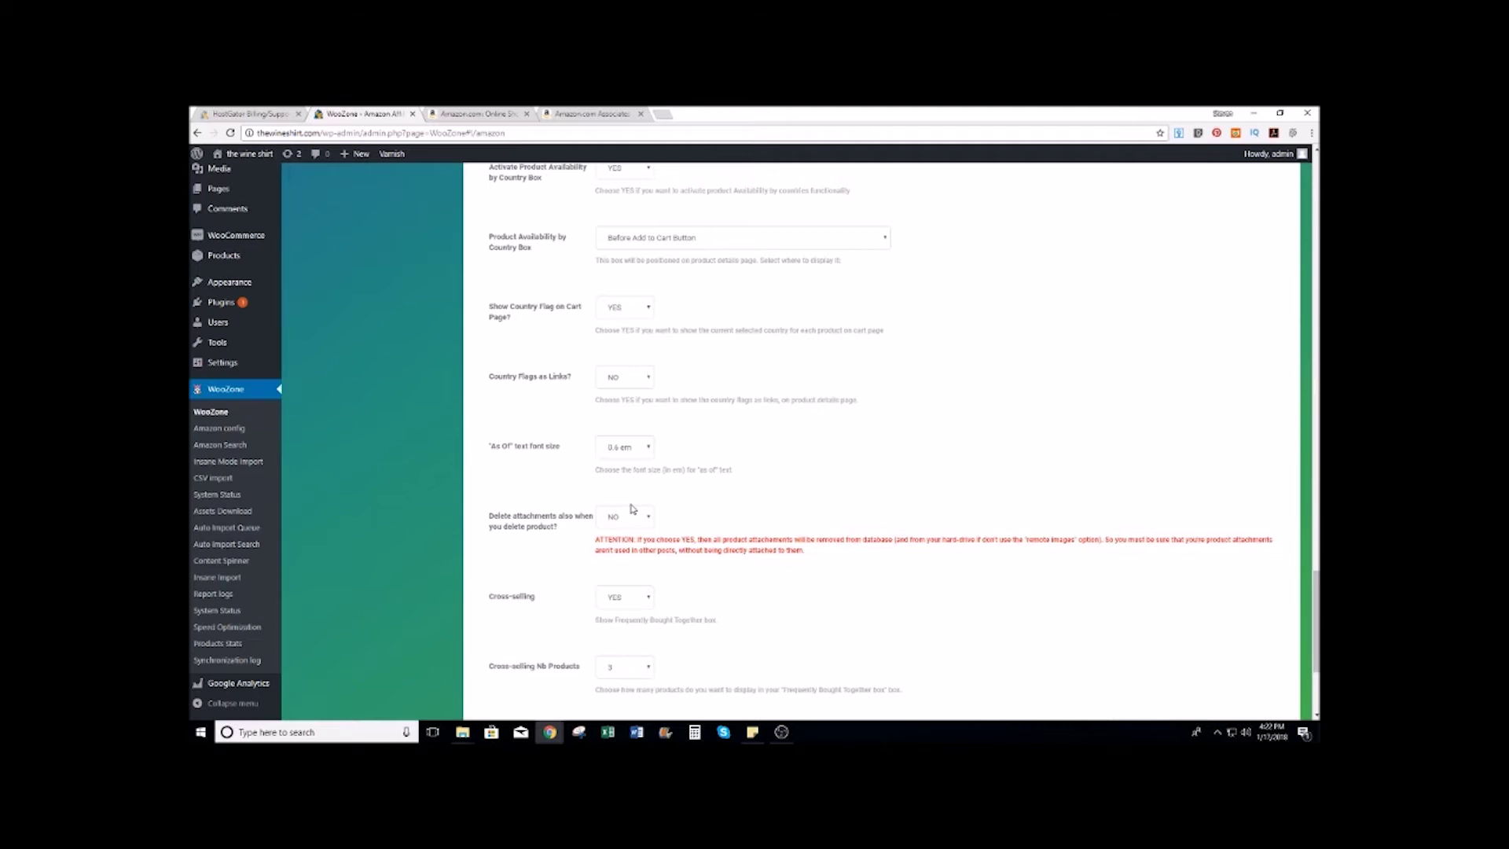
{"action": "scroll", "coordinate": [681, 270], "scroll_direction": "down", "scroll_amount": 3}
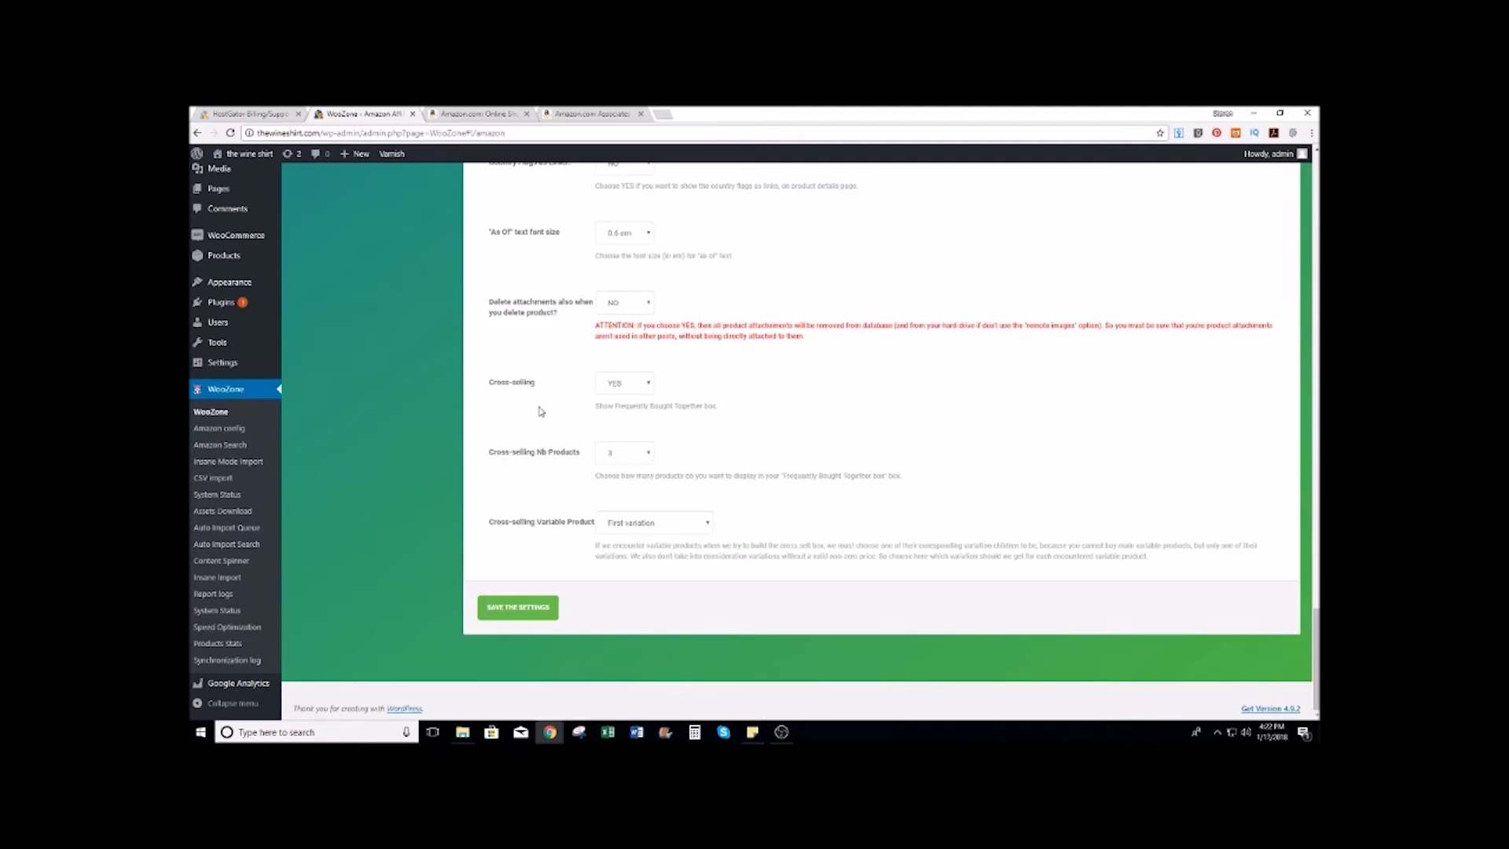
{"action": "left_click", "coordinate": [520, 607]}
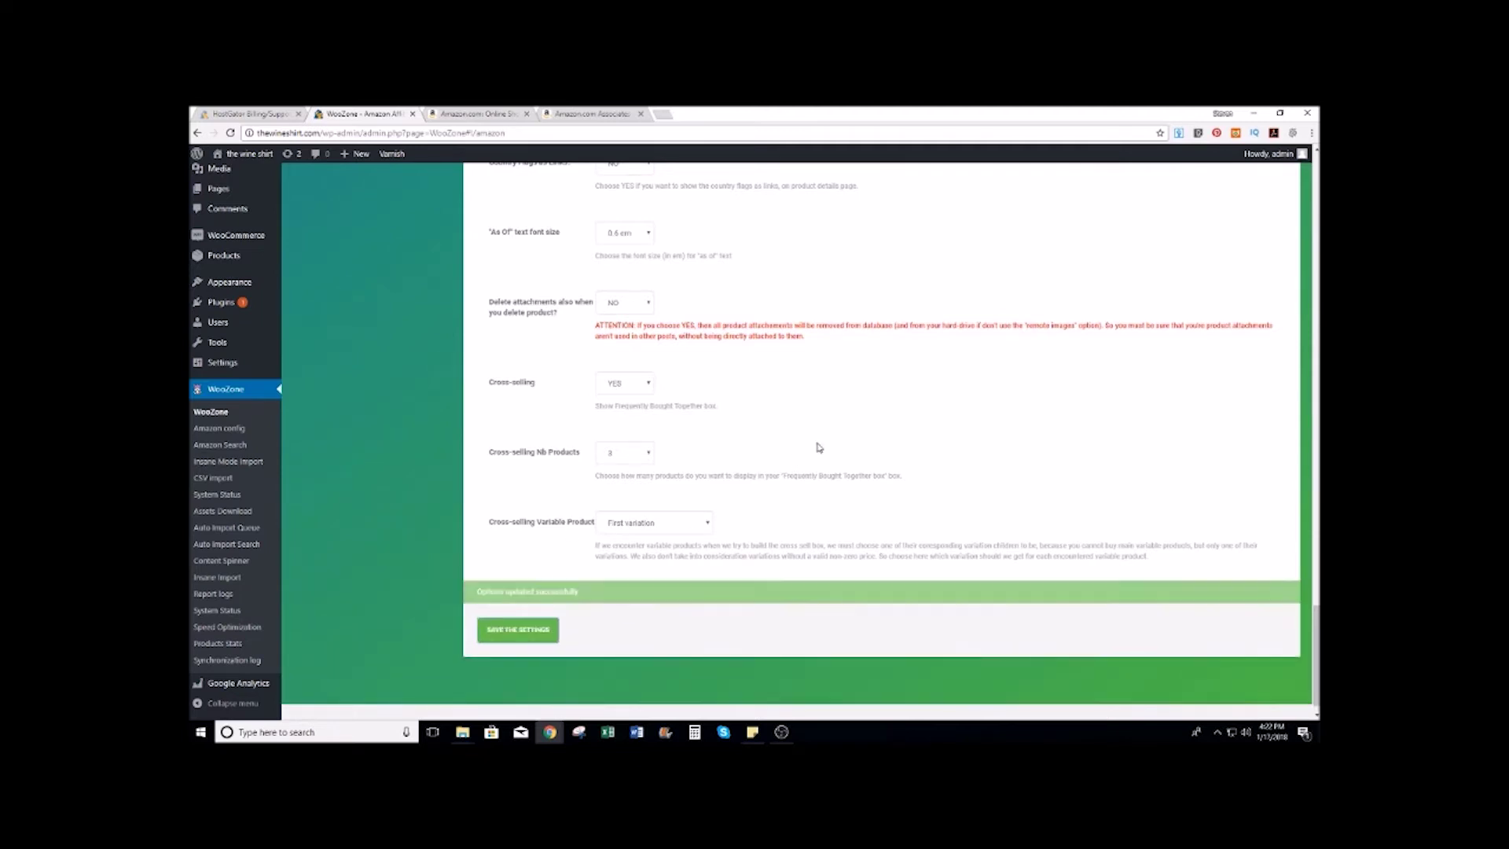
{"action": "scroll", "coordinate": [817, 445], "scroll_direction": "up", "scroll_amount": 15}
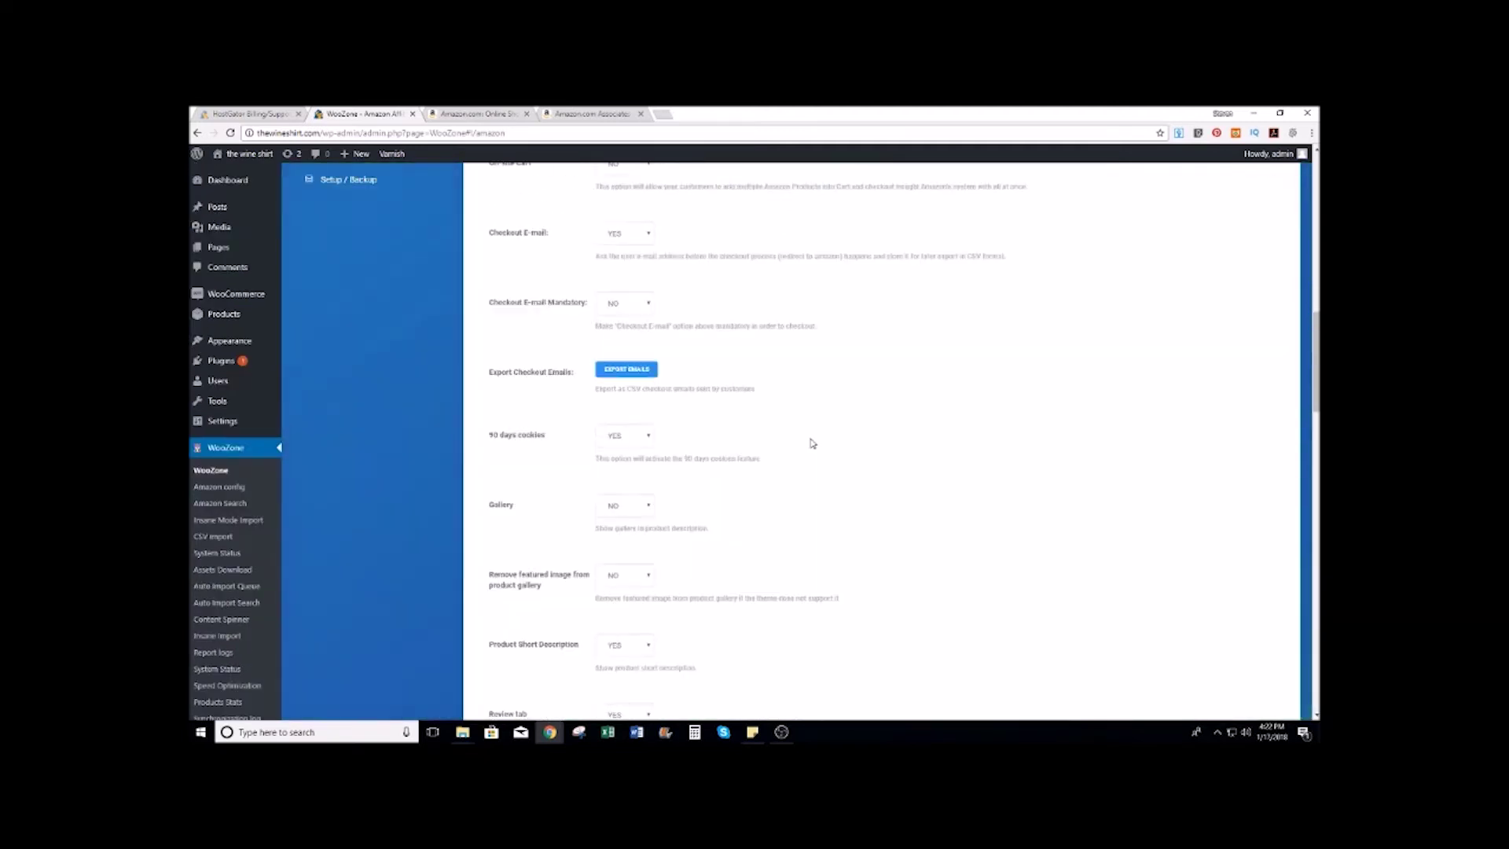
{"action": "scroll", "coordinate": [752, 417], "scroll_direction": "up", "scroll_amount": 5}
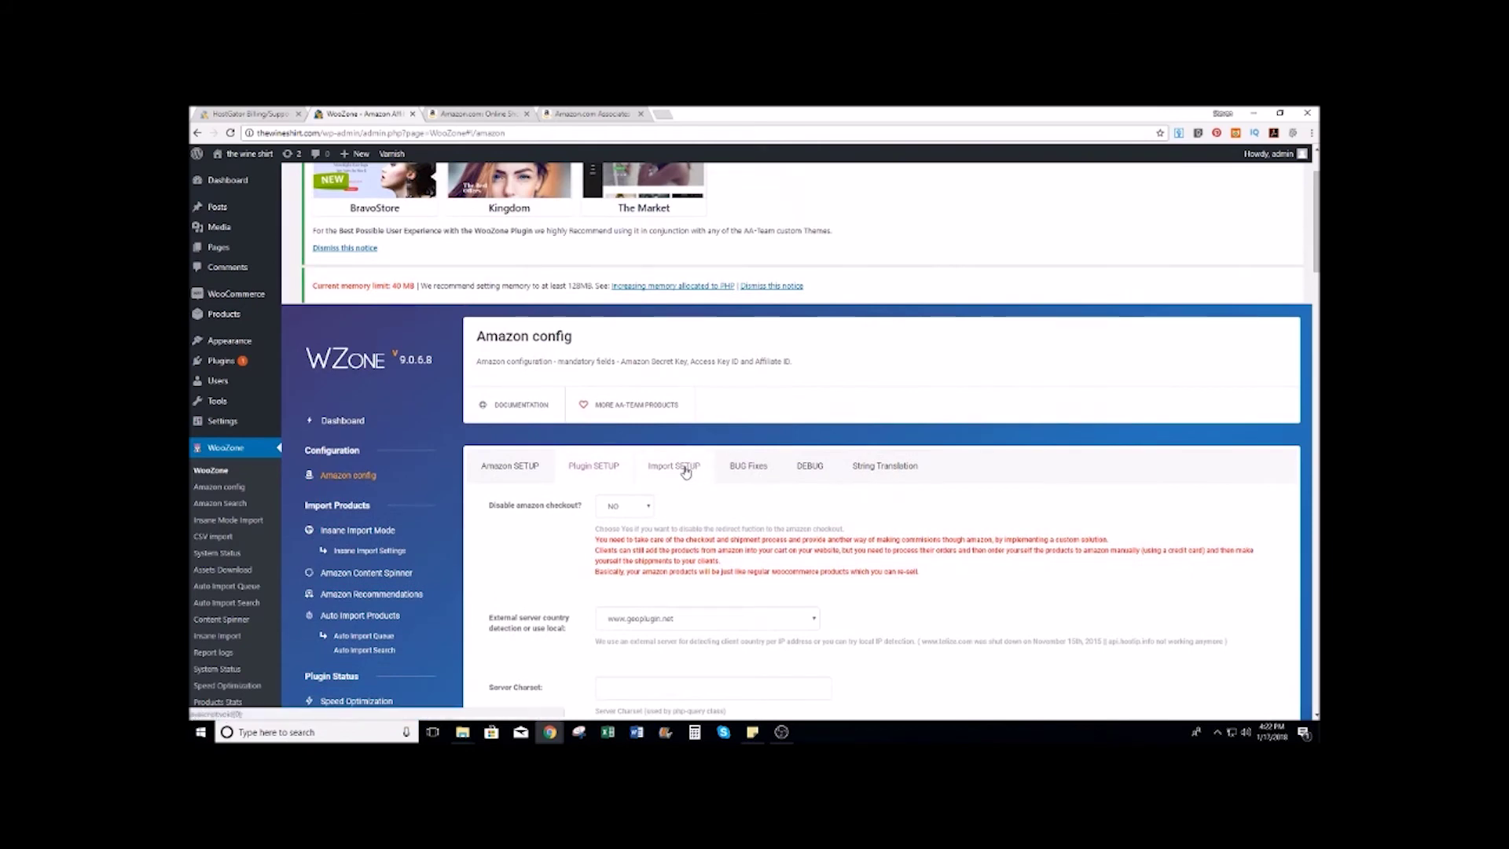
Step: Review the Import SETUP options: 5 variations, 5 images per product, Spin on Import
{"action": "left_click", "coordinate": [684, 465]}
{"action": "scroll", "coordinate": [770, 429], "scroll_direction": "down", "scroll_amount": 4}
{"action": "scroll", "coordinate": [769, 428], "scroll_direction": "down", "scroll_amount": 10}
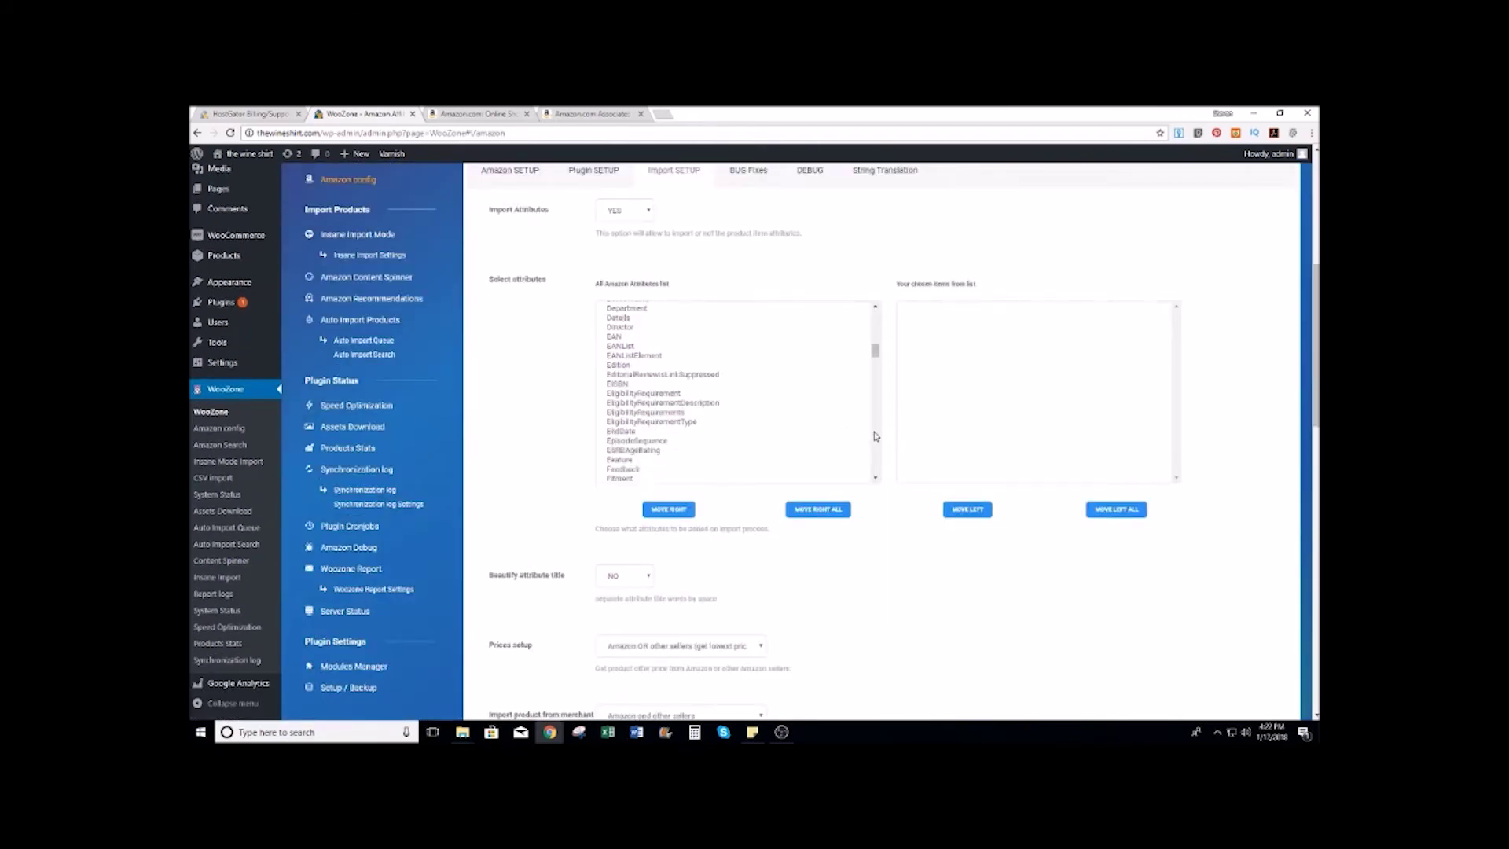
{"action": "scroll", "coordinate": [840, 550], "scroll_direction": "down", "scroll_amount": 4}
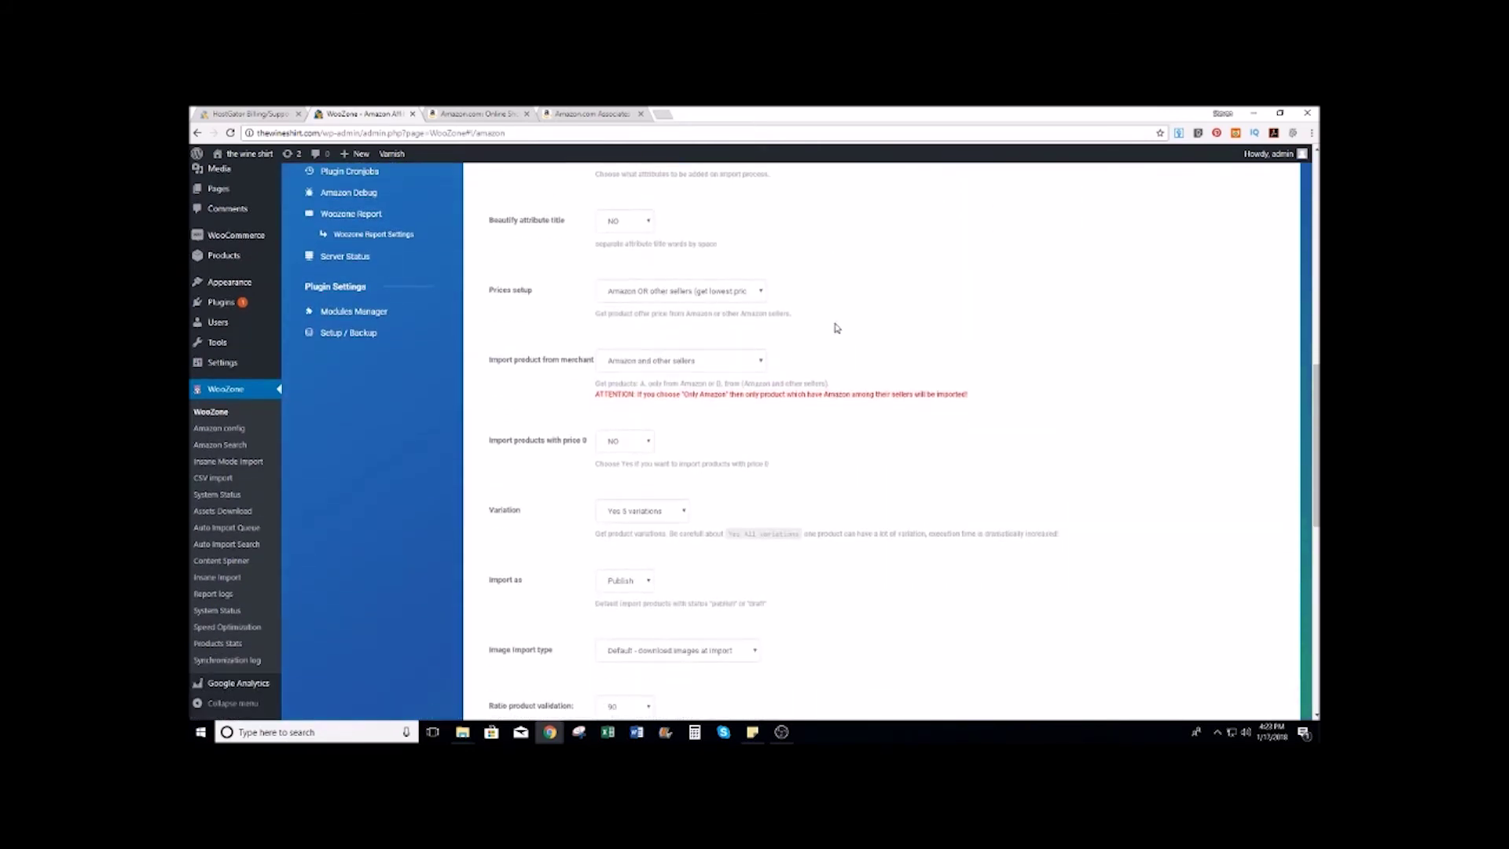
{"action": "scroll", "coordinate": [837, 327], "scroll_direction": "down", "scroll_amount": 3}
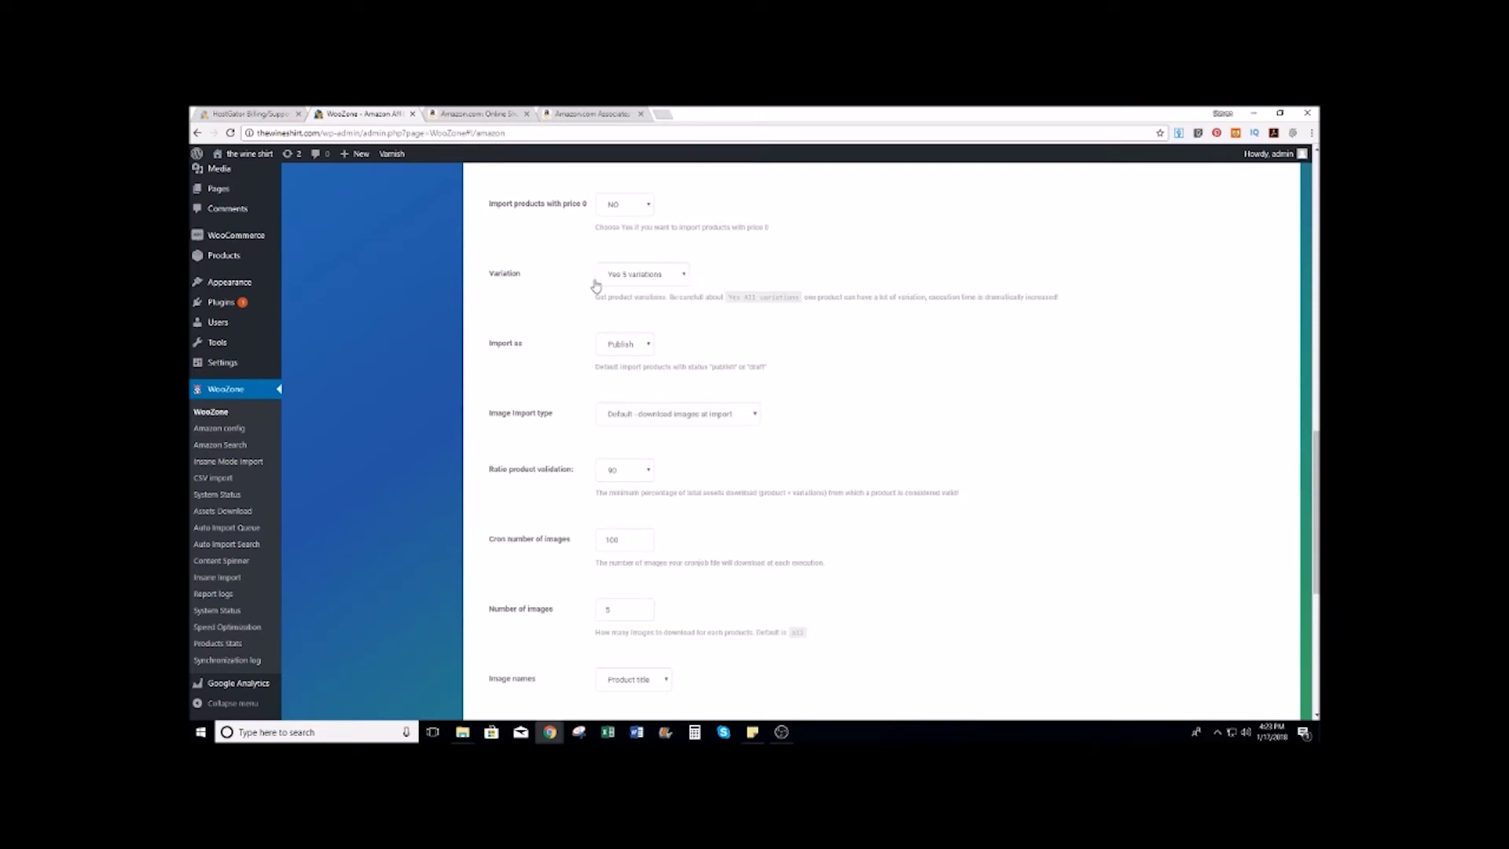
{"action": "scroll", "coordinate": [869, 312], "scroll_direction": "down", "scroll_amount": 2}
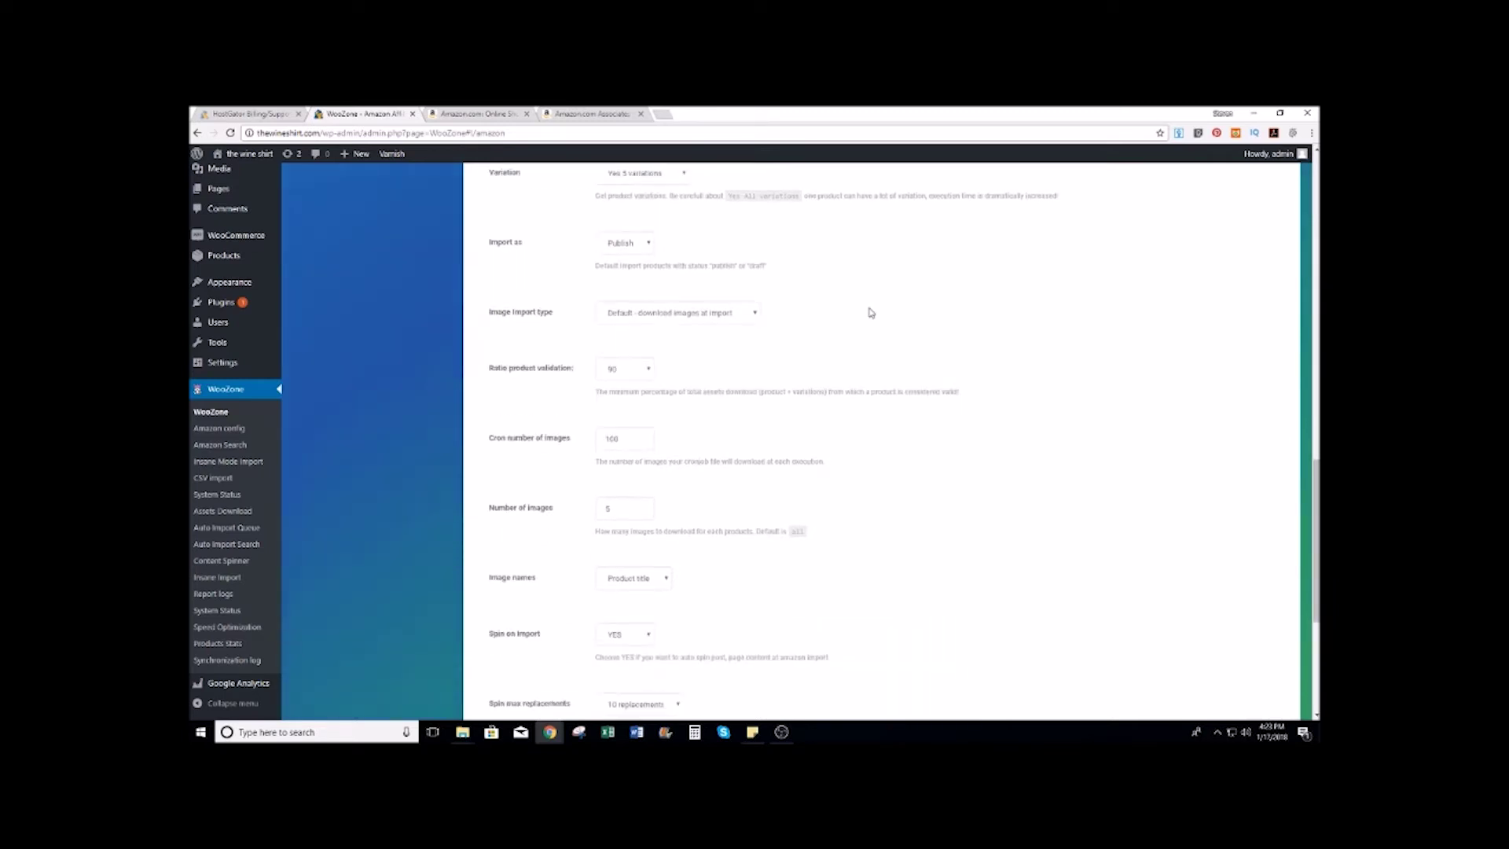
{"action": "scroll", "coordinate": [799, 313], "scroll_direction": "down", "scroll_amount": 2}
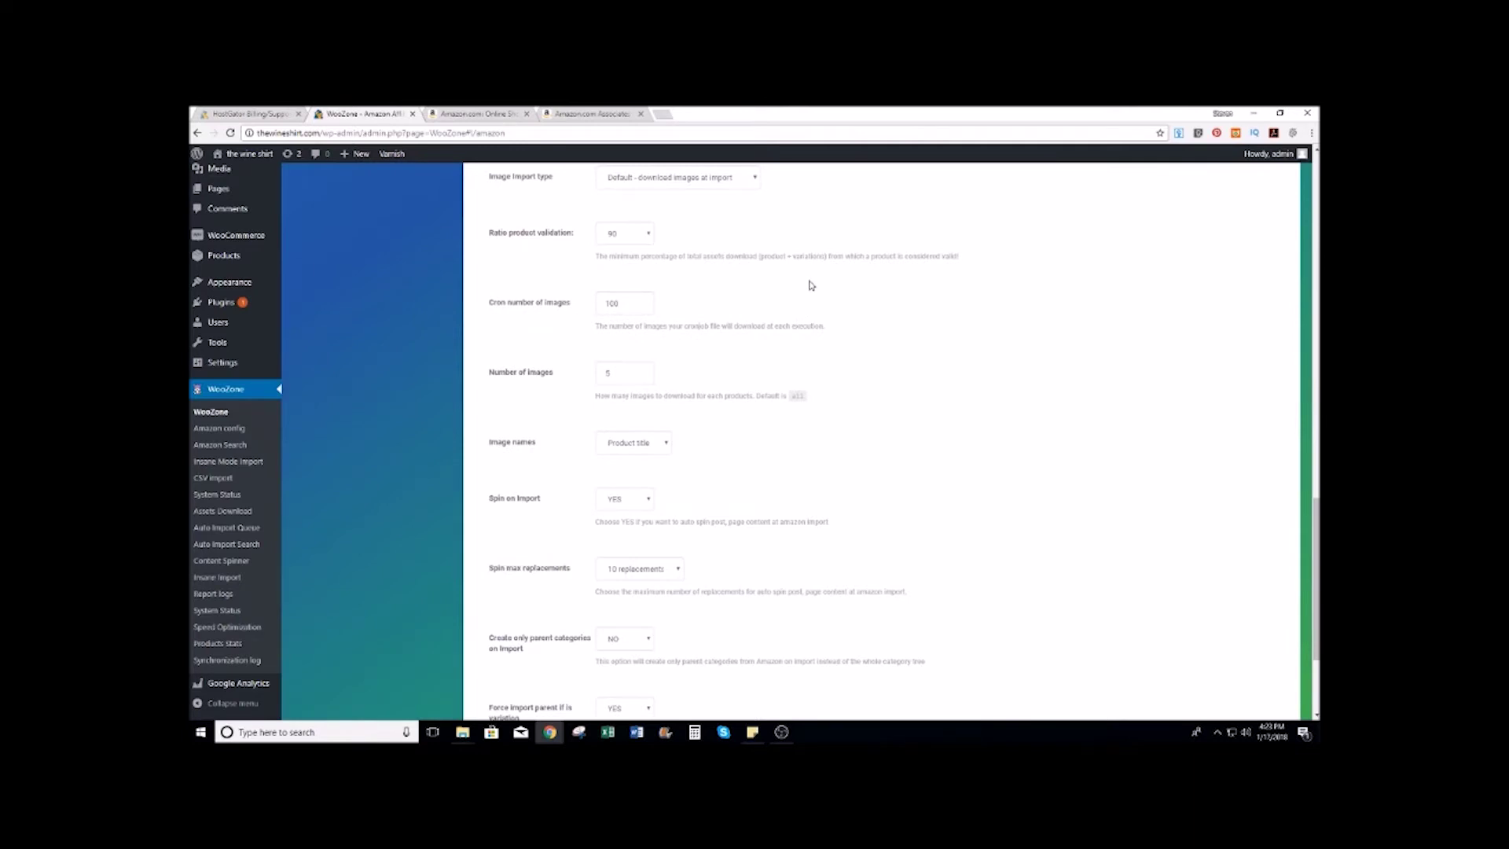
{"action": "scroll", "coordinate": [809, 285], "scroll_direction": "down", "scroll_amount": 2}
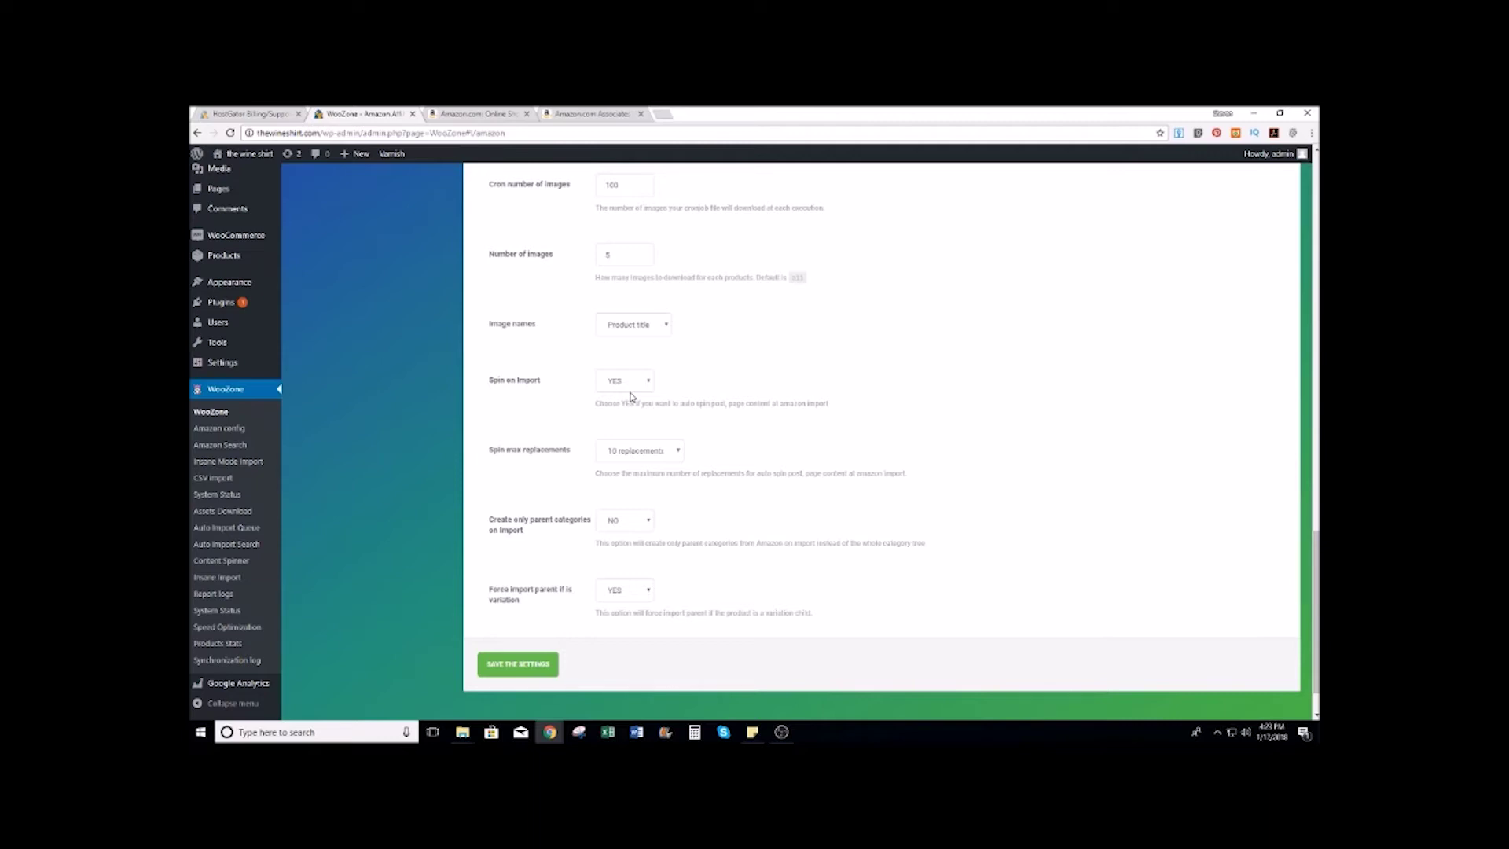
Step: Scroll through the remaining Import SETUP options, then go to the Insane Import Mode page
{"action": "scroll", "coordinate": [629, 396], "scroll_direction": "up", "scroll_amount": 15}
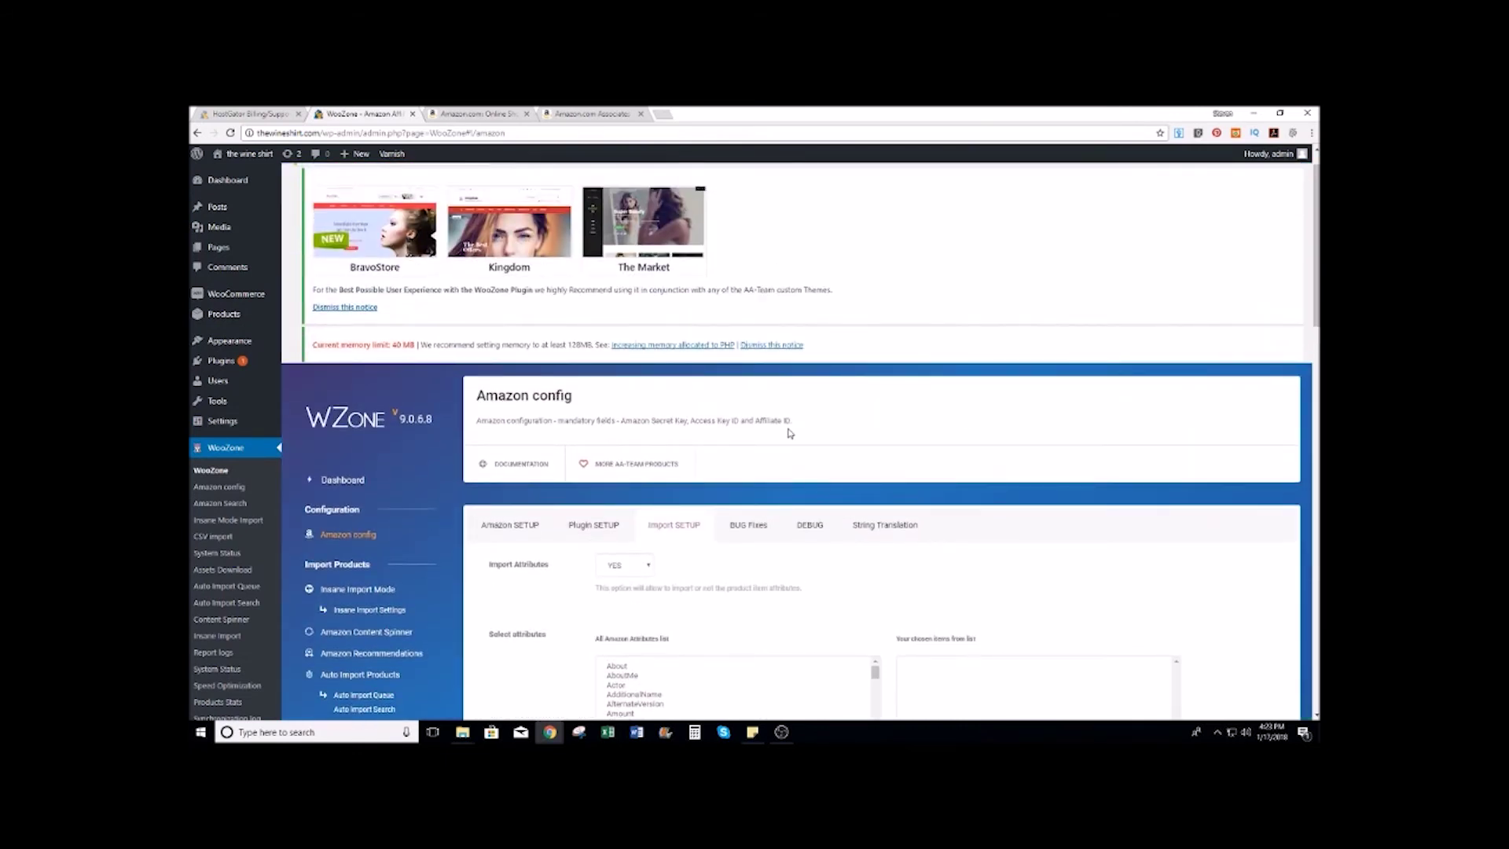
{"action": "scroll", "coordinate": [792, 408], "scroll_direction": "down", "scroll_amount": 3}
{"action": "scroll", "coordinate": [794, 384], "scroll_direction": "down", "scroll_amount": 1}
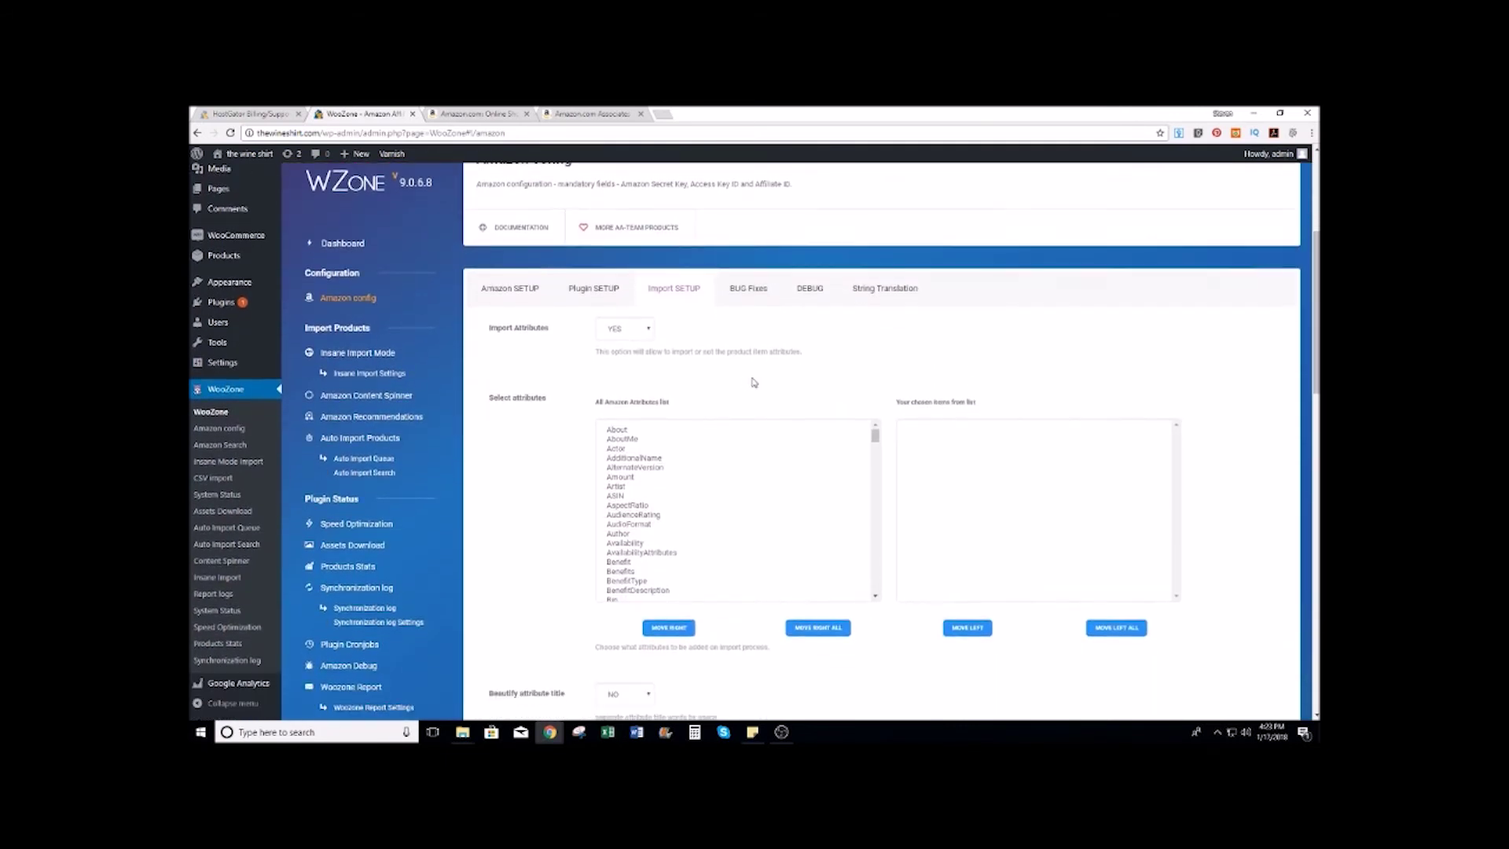
{"action": "scroll", "coordinate": [769, 382], "scroll_direction": "down", "scroll_amount": 1}
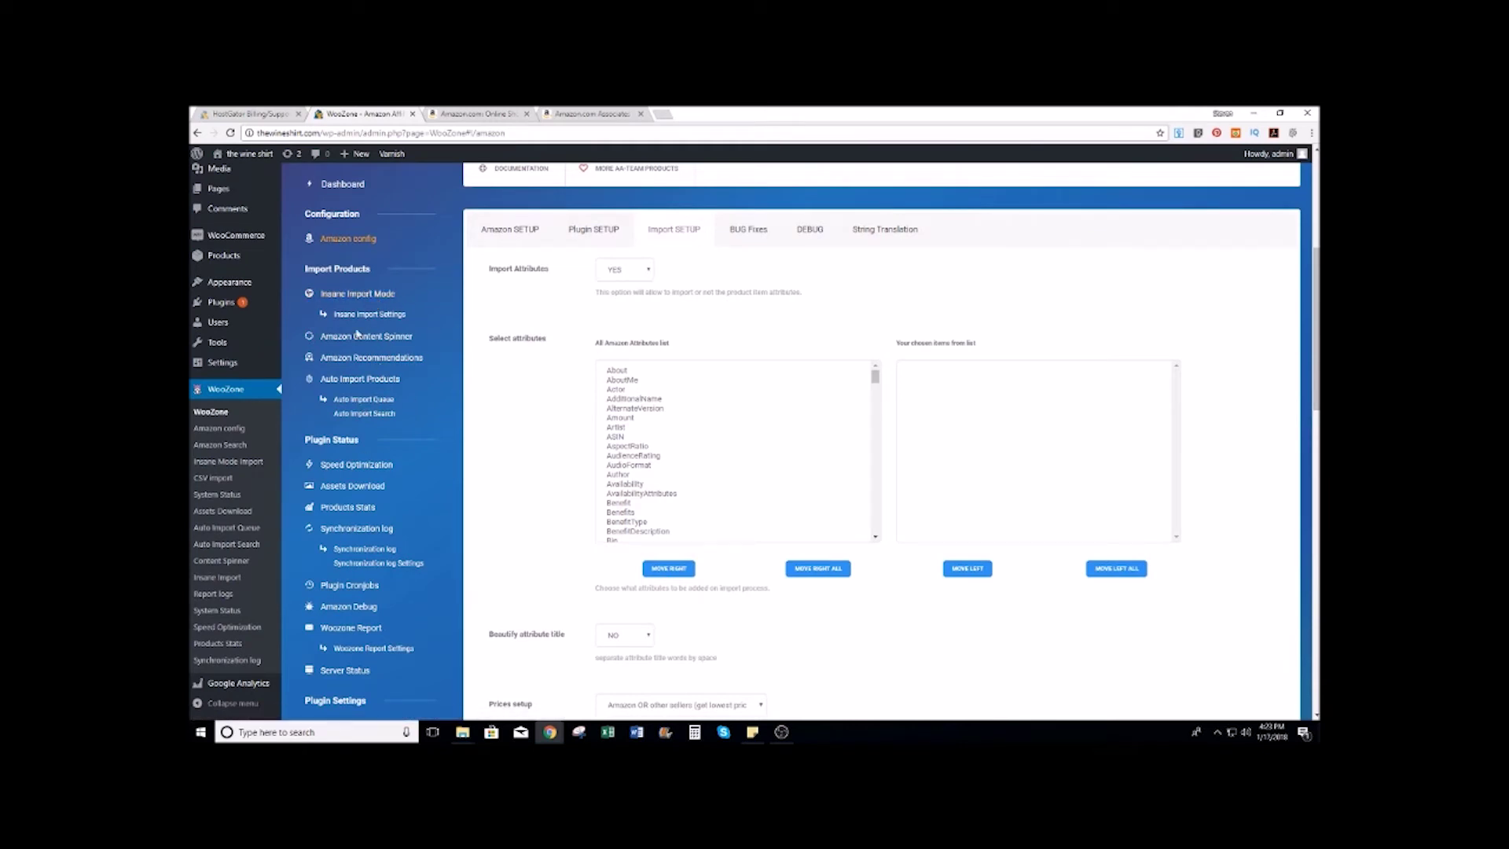
{"action": "left_click", "coordinate": [366, 297]}
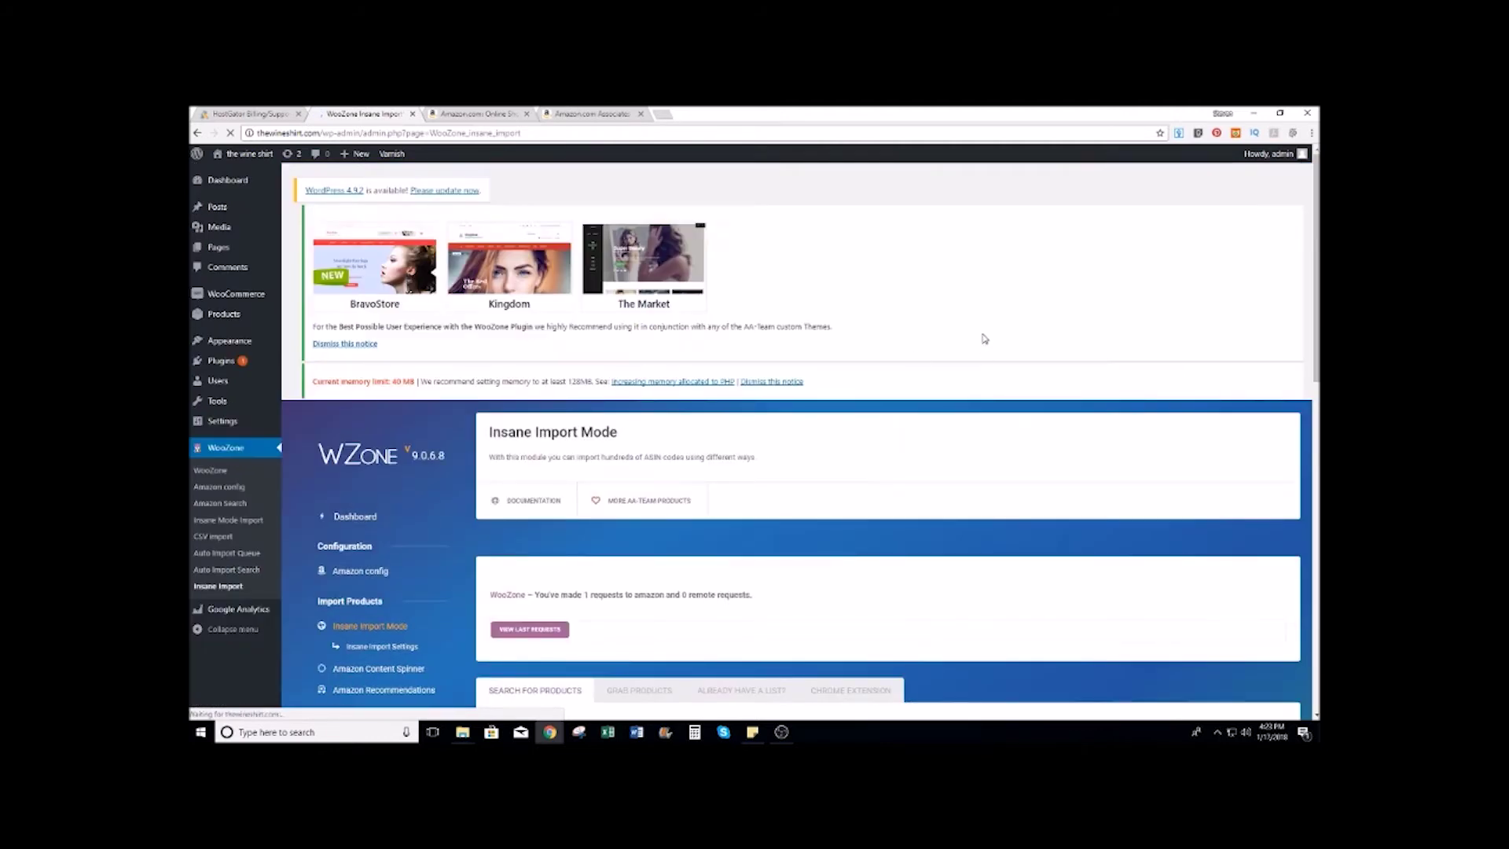
Step: Preview the Grab Products, Already Have a List? and Chrome Extension options, then return to Search for Products
{"action": "scroll", "coordinate": [984, 337], "scroll_direction": "down", "scroll_amount": 2}
{"action": "scroll", "coordinate": [920, 284], "scroll_direction": "down", "scroll_amount": 2}
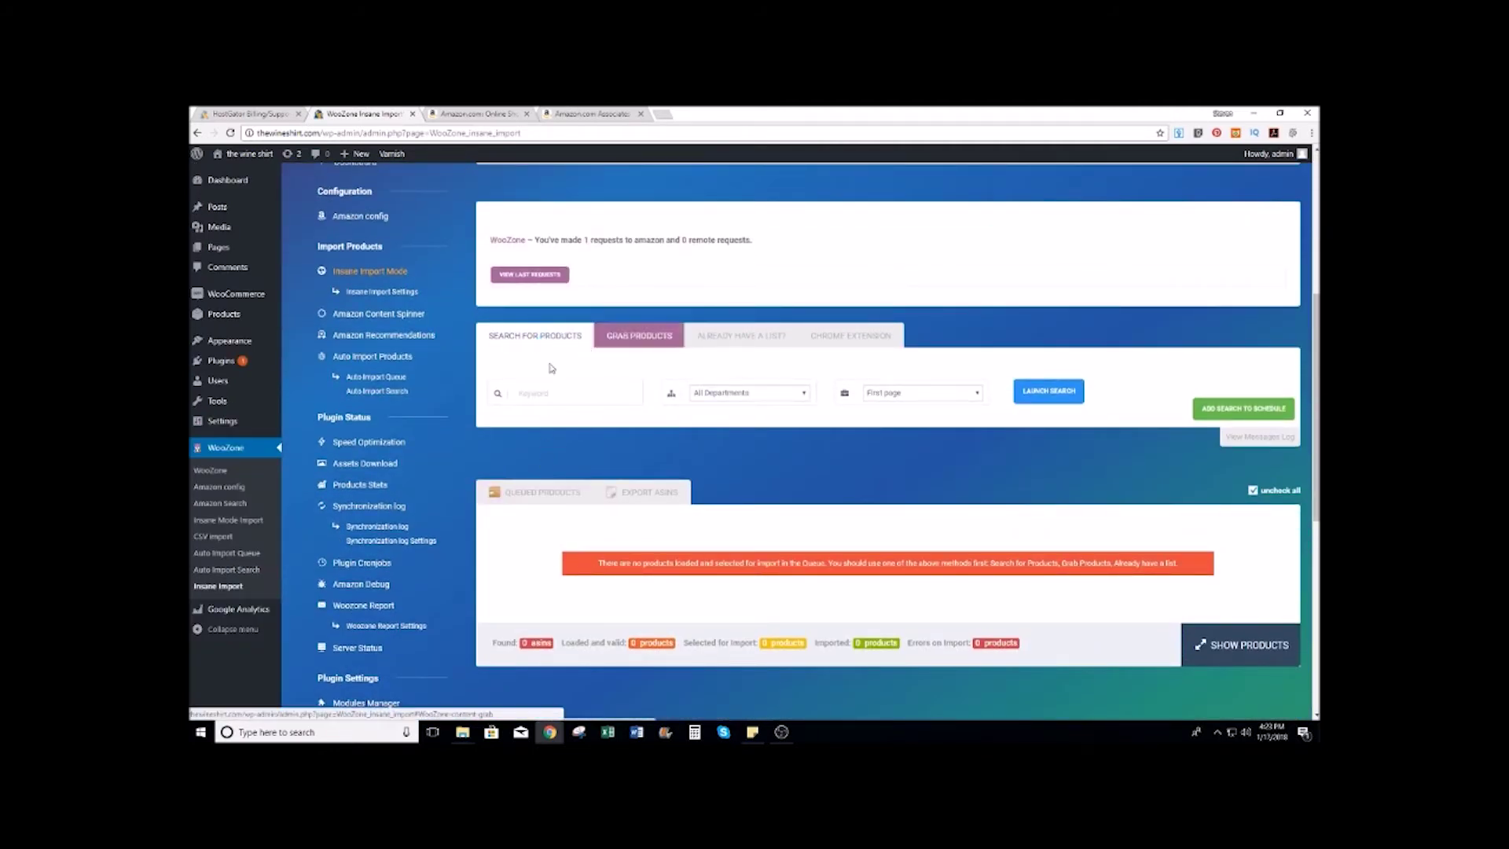
{"action": "left_click", "coordinate": [662, 338]}
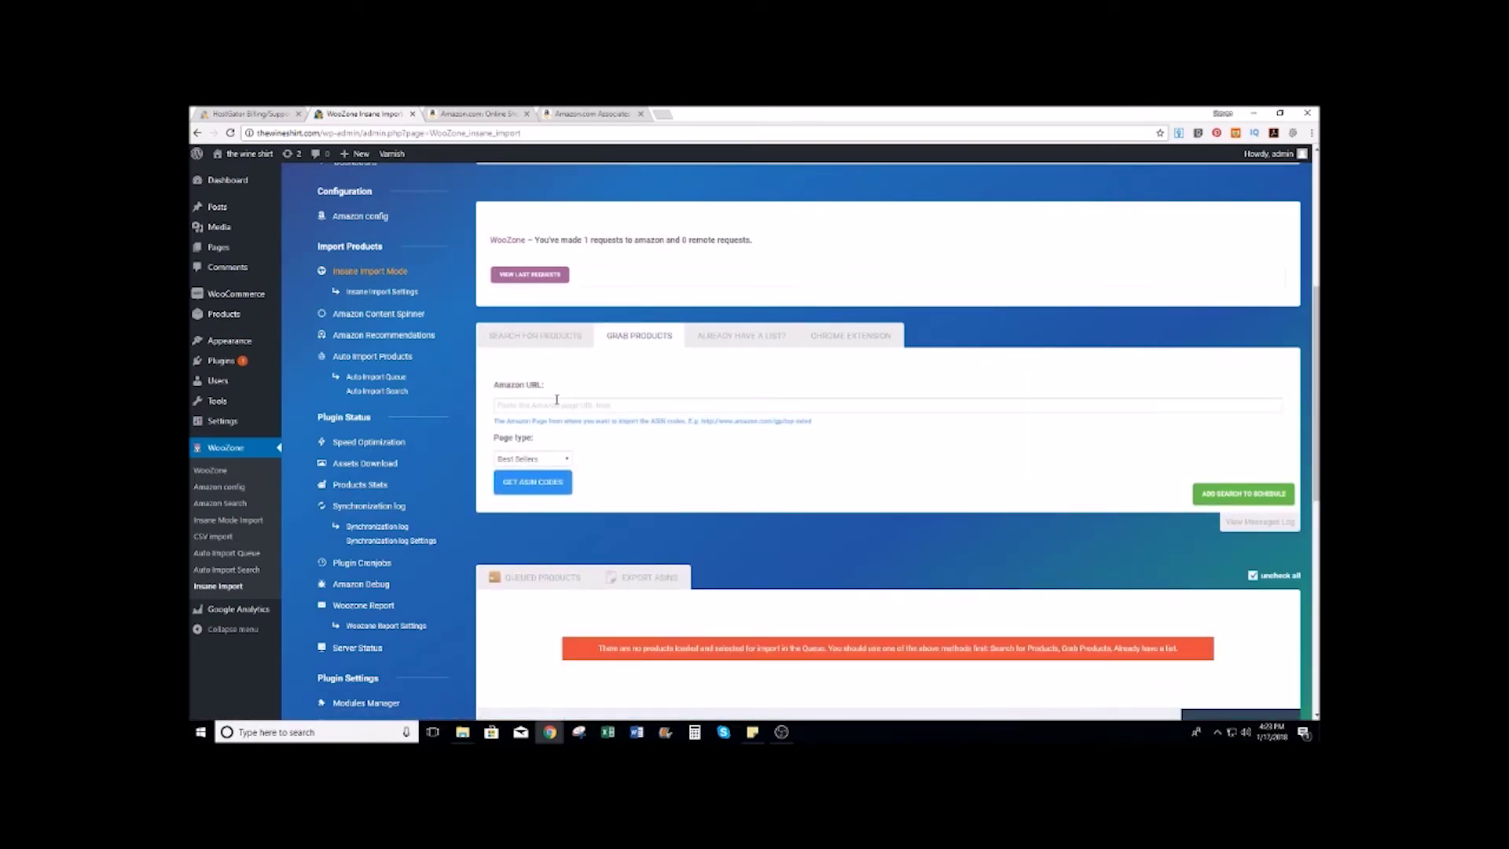
{"action": "left_click", "coordinate": [732, 340]}
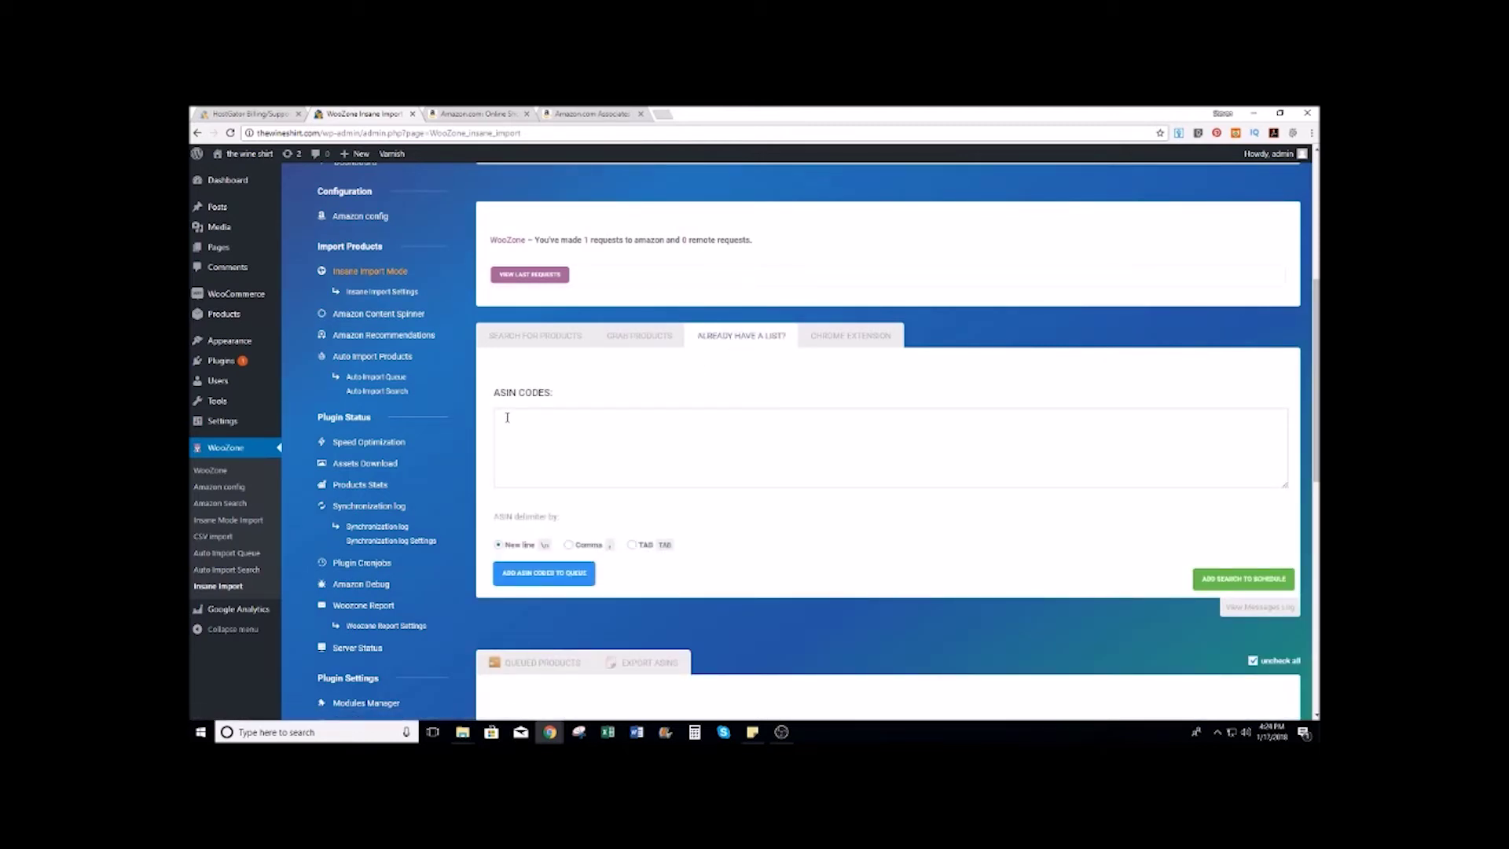
{"action": "left_click", "coordinate": [847, 338]}
{"action": "scroll", "coordinate": [711, 444], "scroll_direction": "down", "scroll_amount": 1}
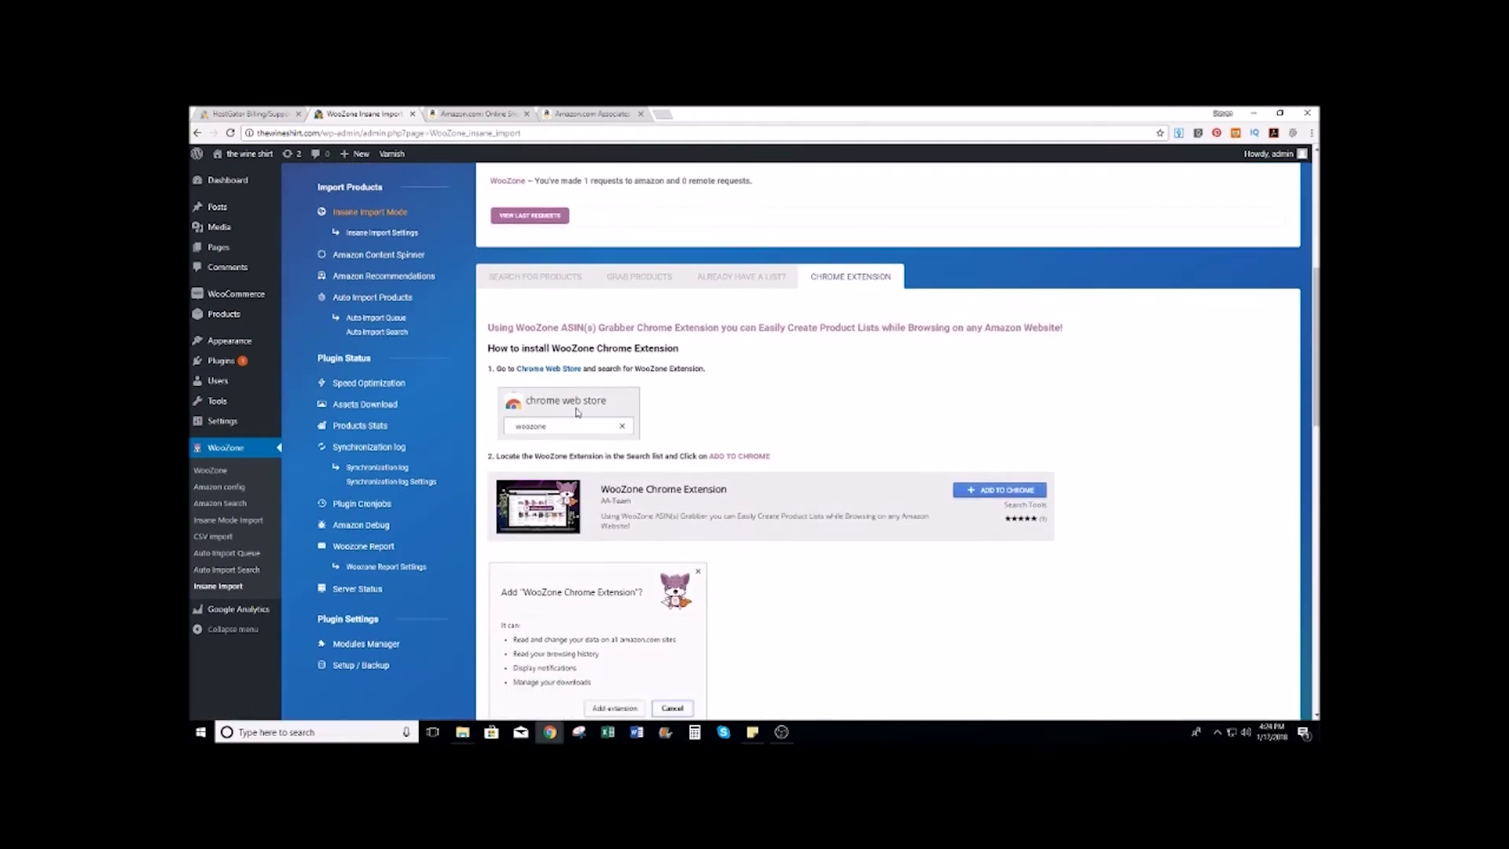
{"action": "scroll", "coordinate": [760, 435], "scroll_direction": "down", "scroll_amount": 2}
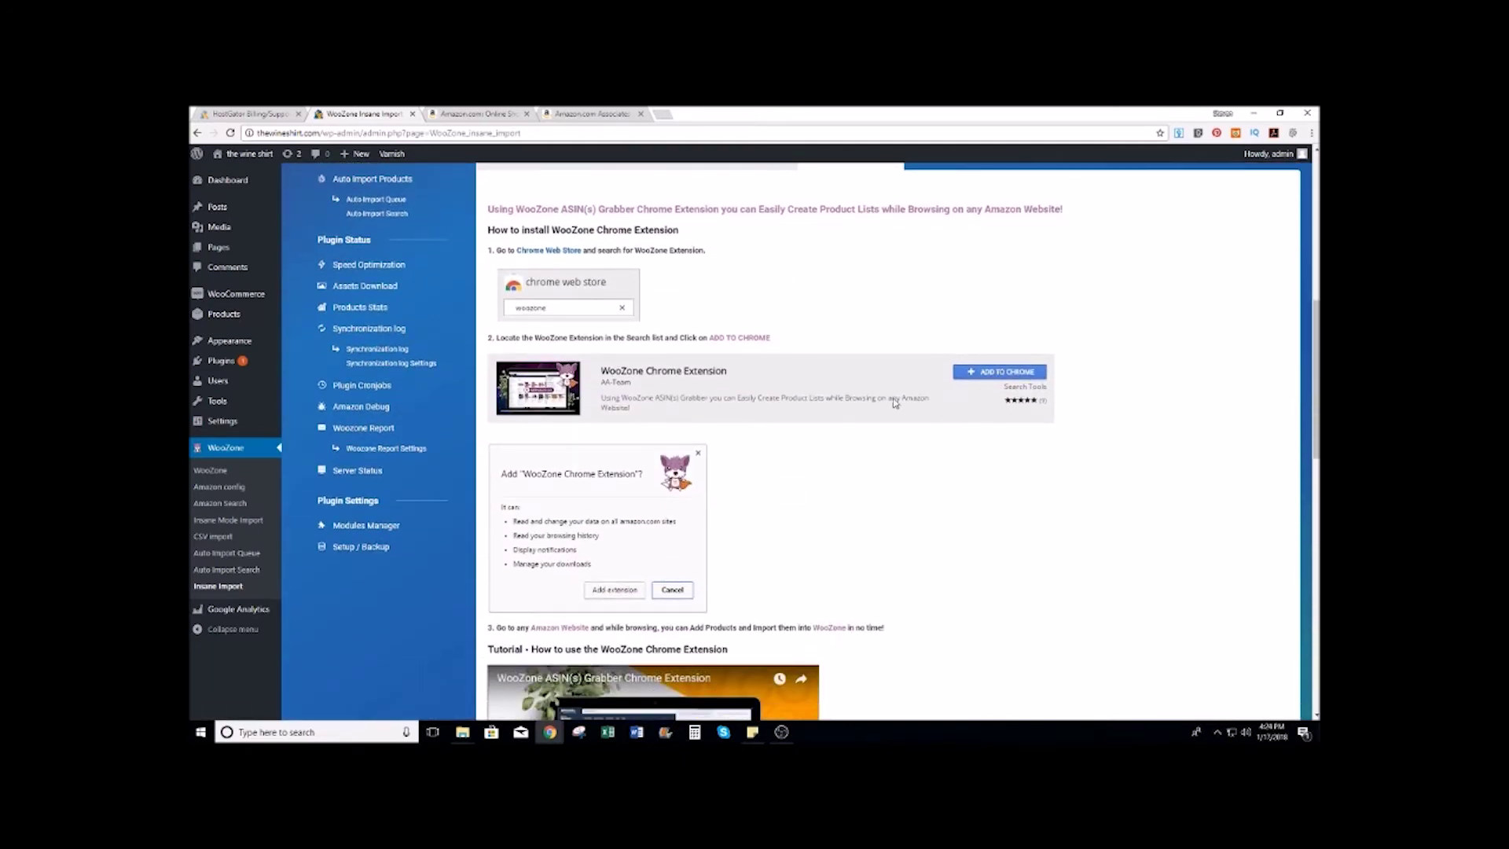
{"action": "scroll", "coordinate": [894, 402], "scroll_direction": "down", "scroll_amount": 8}
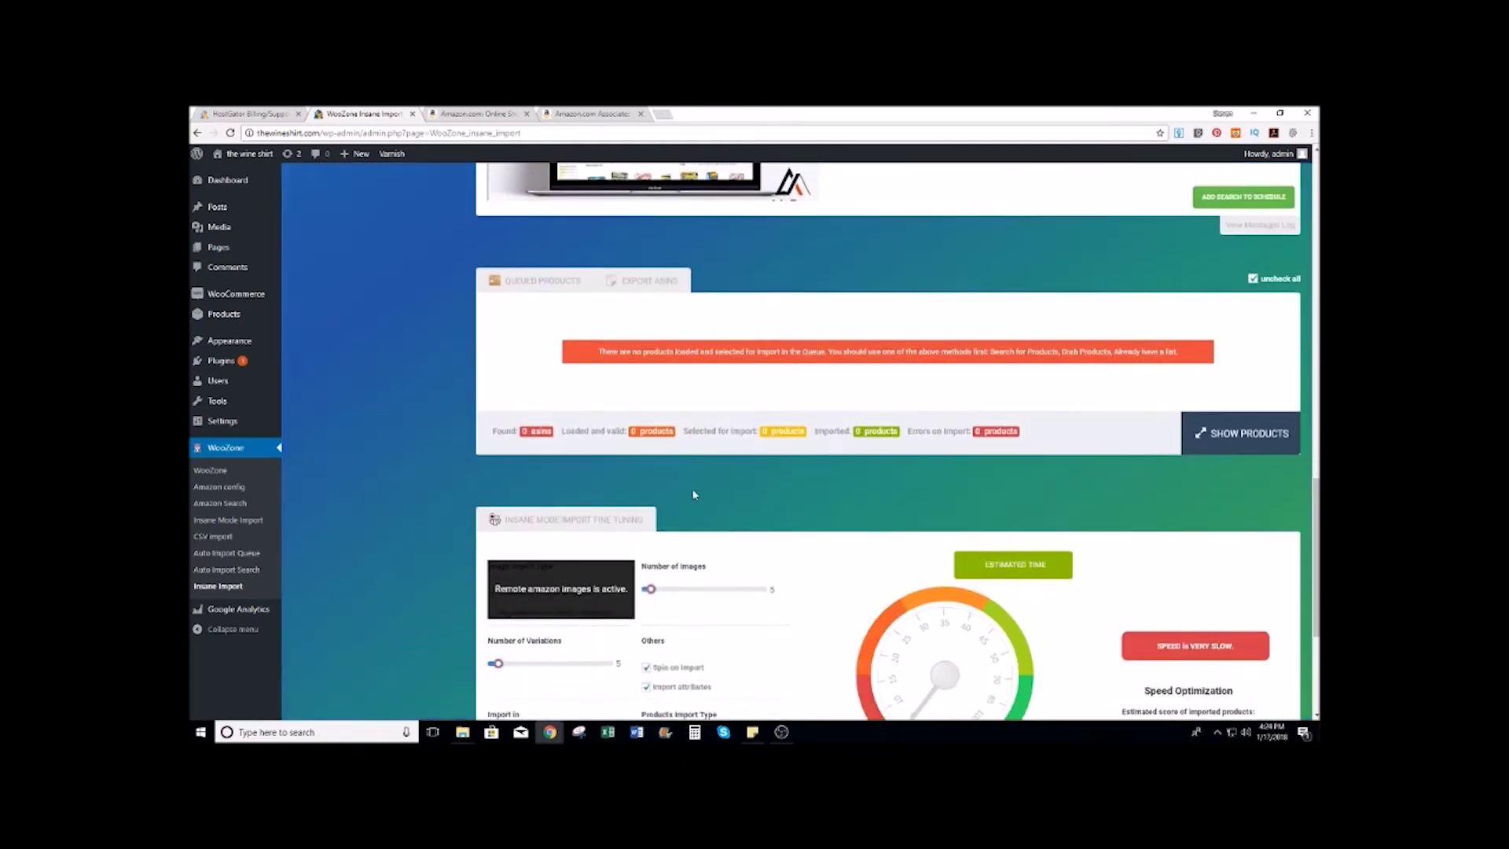
{"action": "scroll", "coordinate": [694, 495], "scroll_direction": "up", "scroll_amount": 14}
{"action": "left_click", "coordinate": [552, 337]}
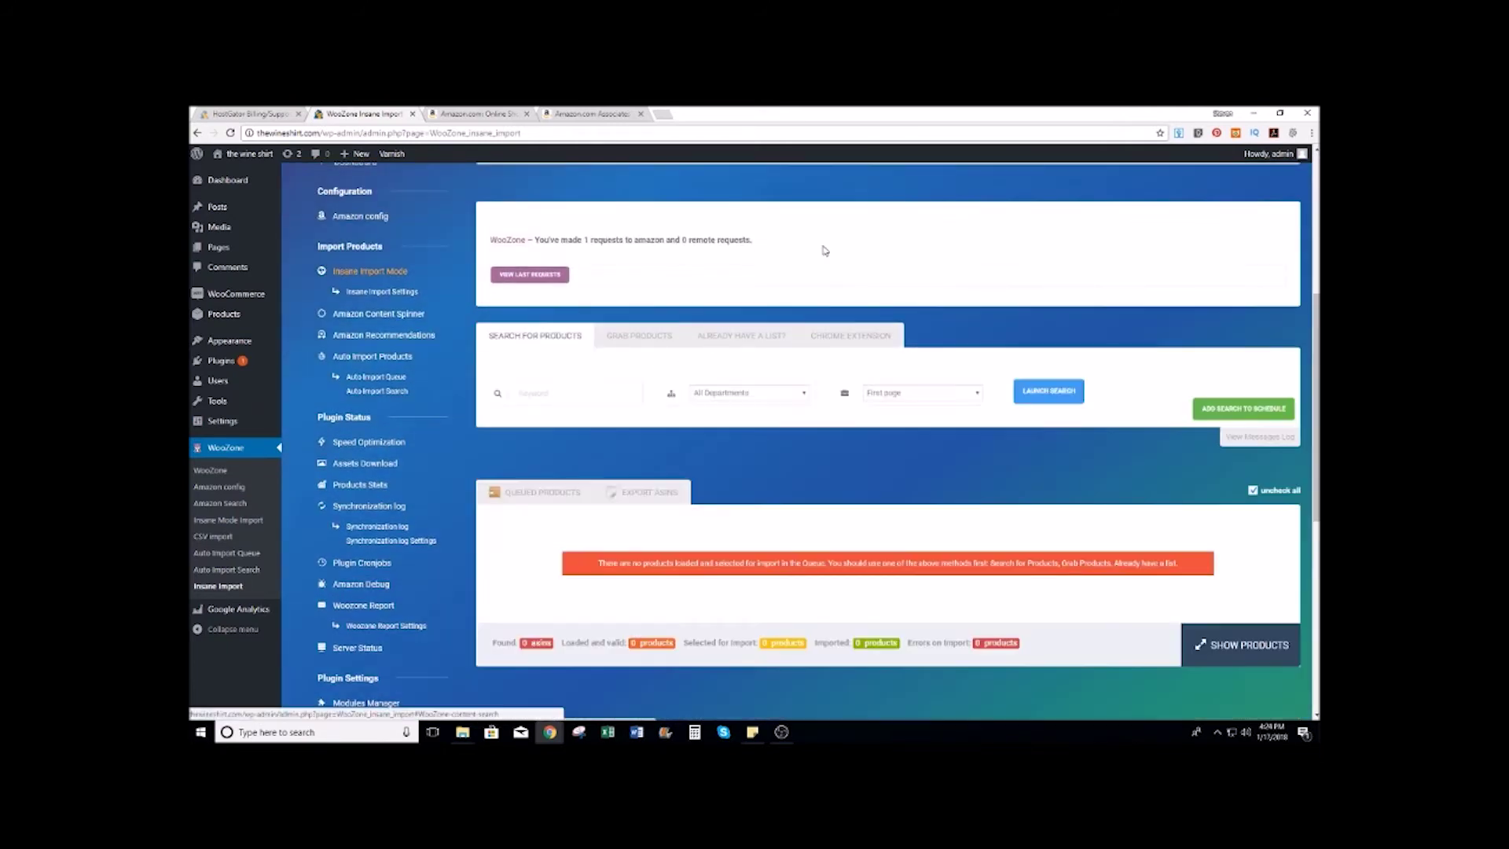
{"action": "scroll", "coordinate": [824, 259], "scroll_direction": "down", "scroll_amount": 2}
Step: Choose the Clothing, Shoes & Jewelry department for the import search
{"action": "left_click", "coordinate": [804, 275]}
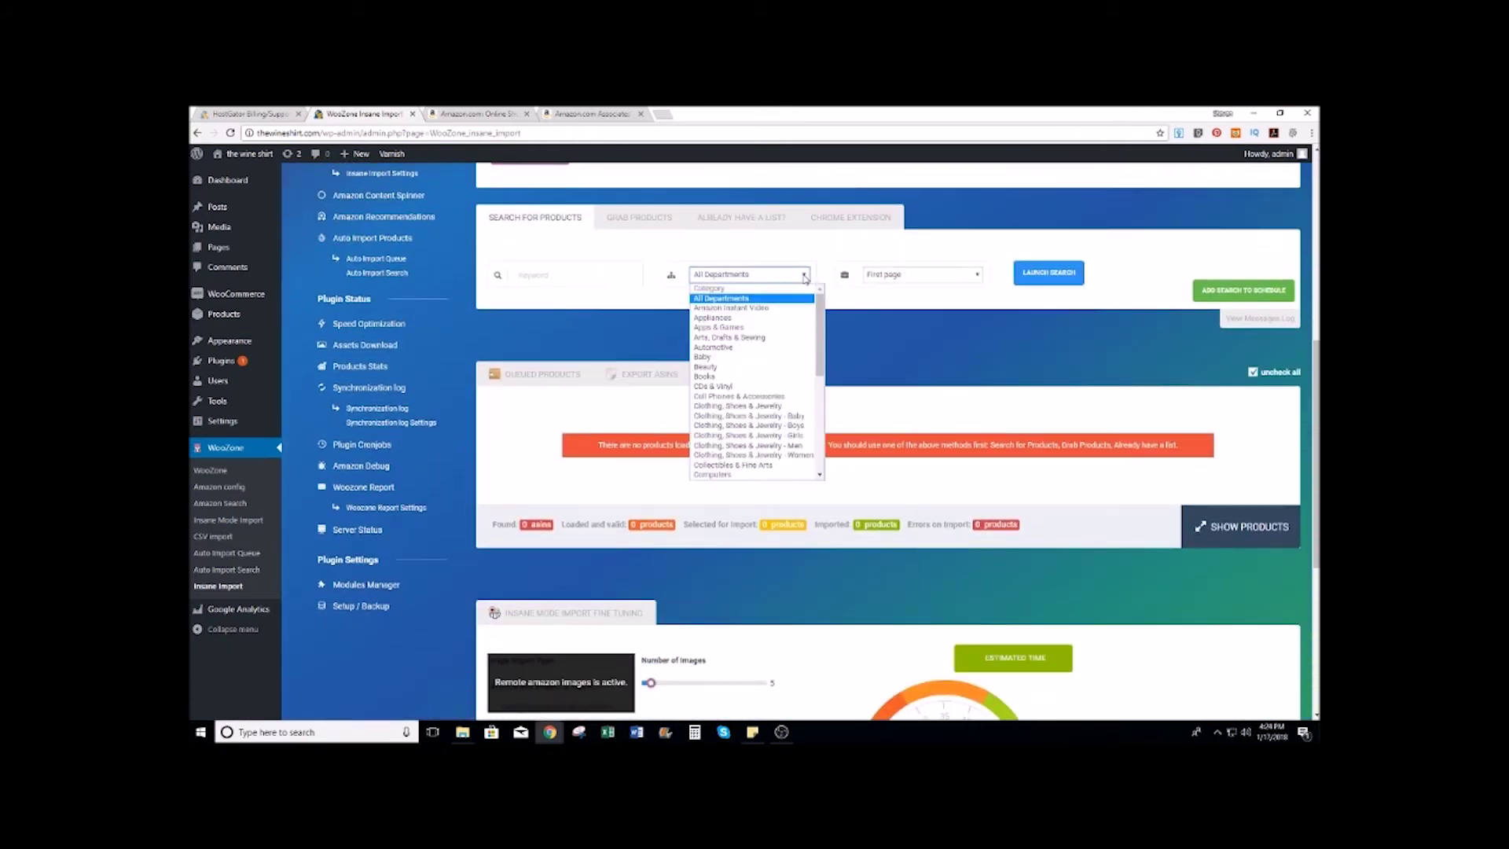
{"action": "mouse_move", "coordinate": [819, 334]}
{"action": "left_mouse_down"}
{"action": "mouse_move", "coordinate": [821, 446]}
{"action": "mouse_move", "coordinate": [820, 343]}
{"action": "left_mouse_up"}
{"action": "scroll", "coordinate": [778, 322], "scroll_direction": "down", "scroll_amount": 3}
{"action": "scroll", "coordinate": [778, 322], "scroll_direction": "up", "scroll_amount": 3}
{"action": "left_click", "coordinate": [758, 407]}
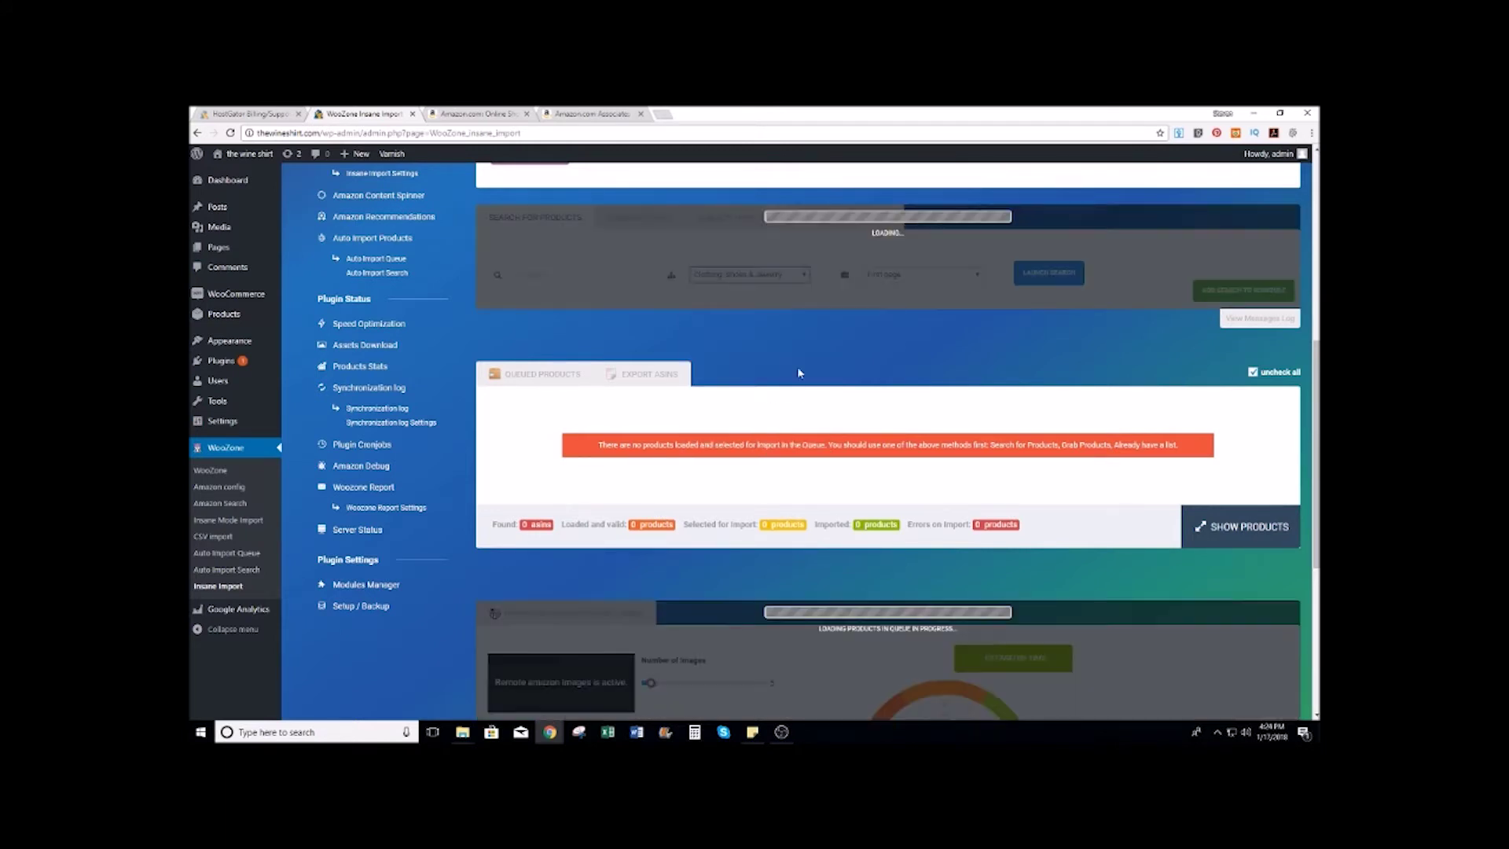
Step: Narrow the browse nodes to Novelty & More › Clothing › Novelty
{"action": "left_click", "coordinate": [977, 275]}
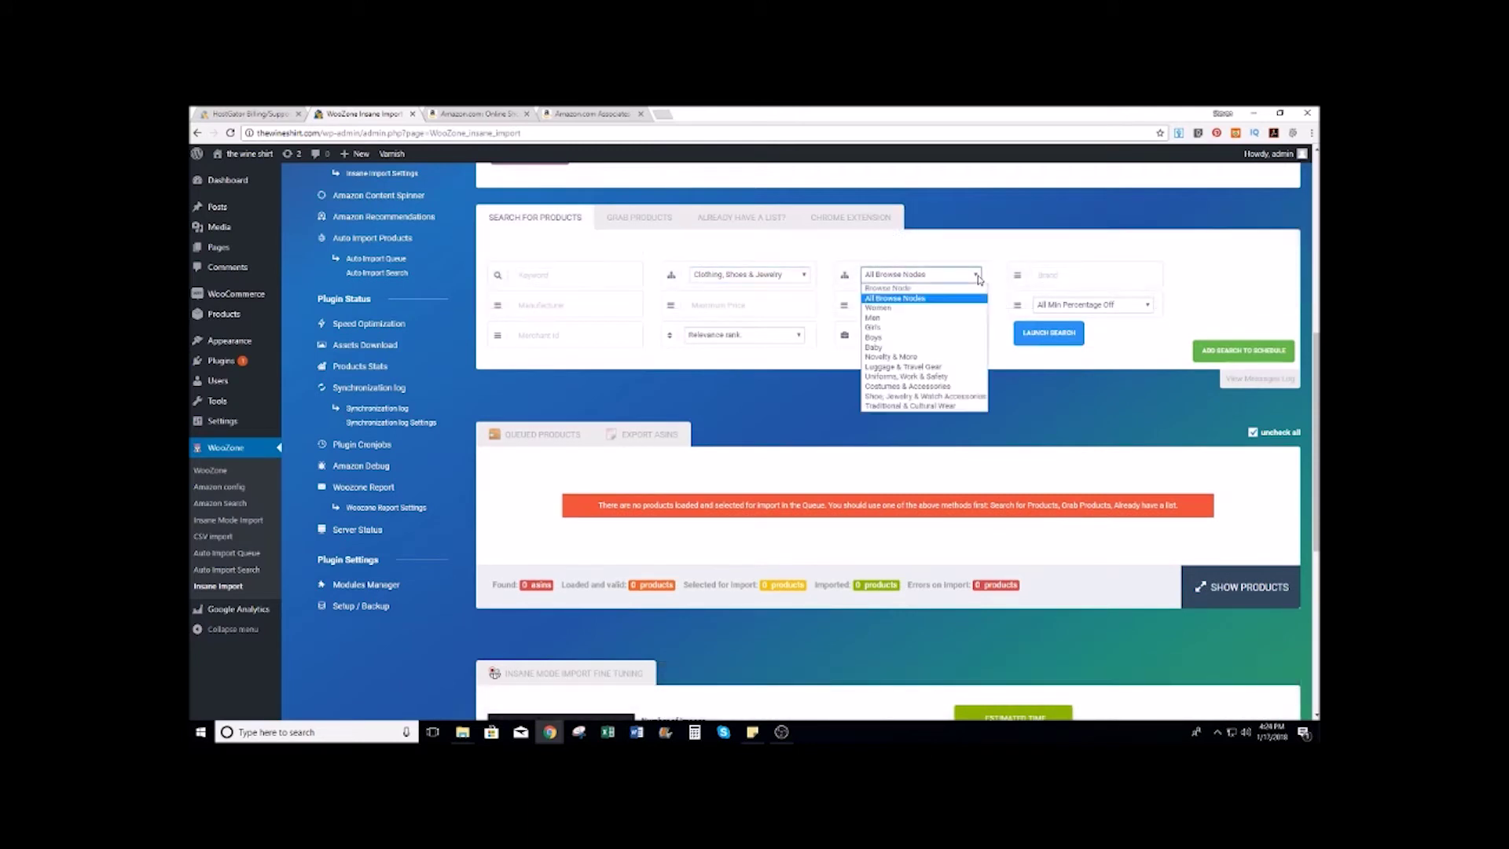
{"action": "left_click", "coordinate": [894, 359]}
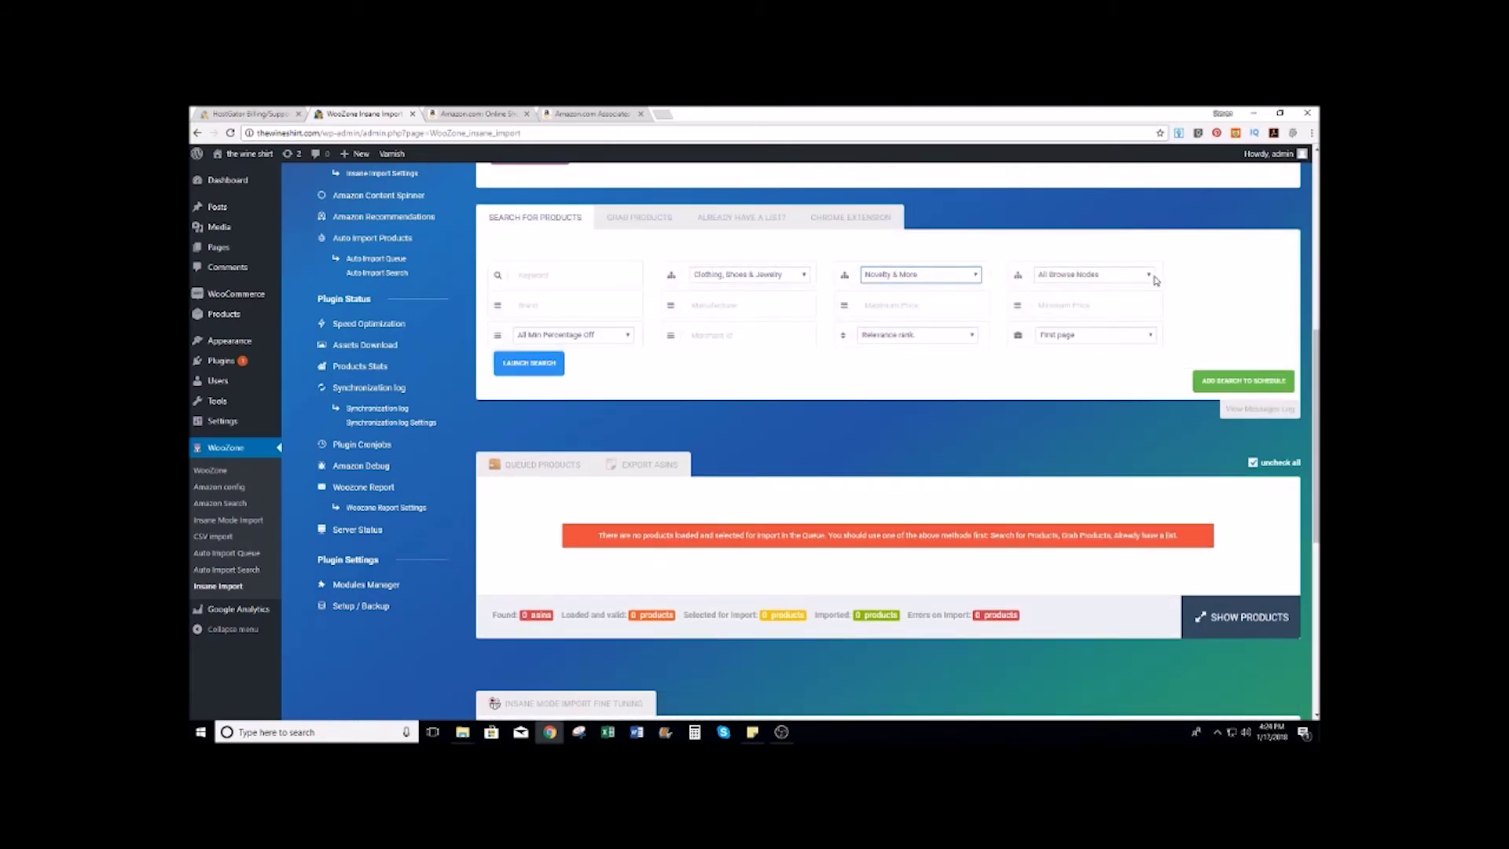
{"action": "left_click", "coordinate": [1148, 276]}
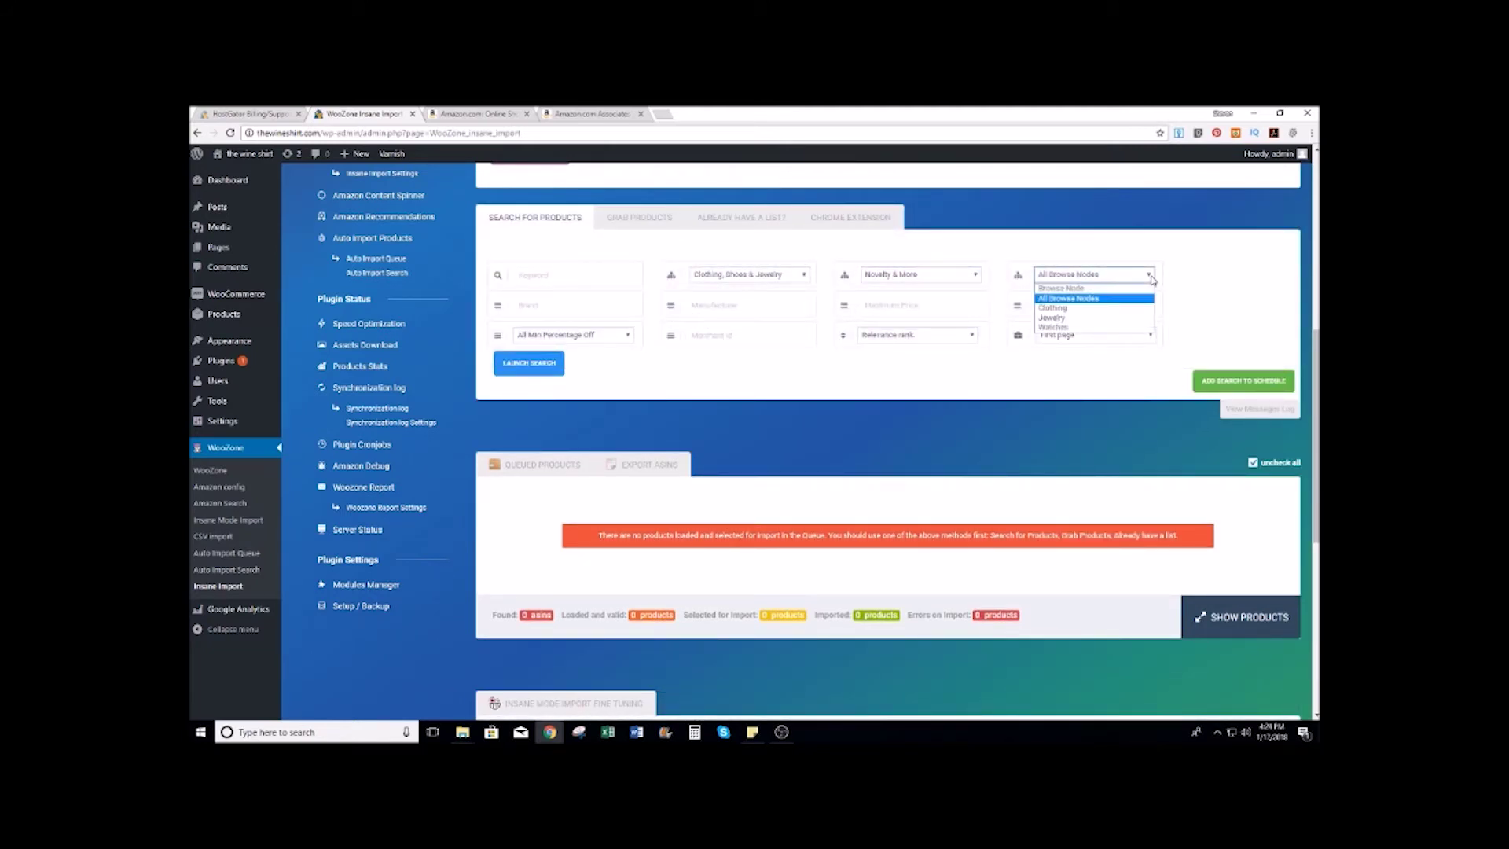
{"action": "left_click", "coordinate": [1150, 279]}
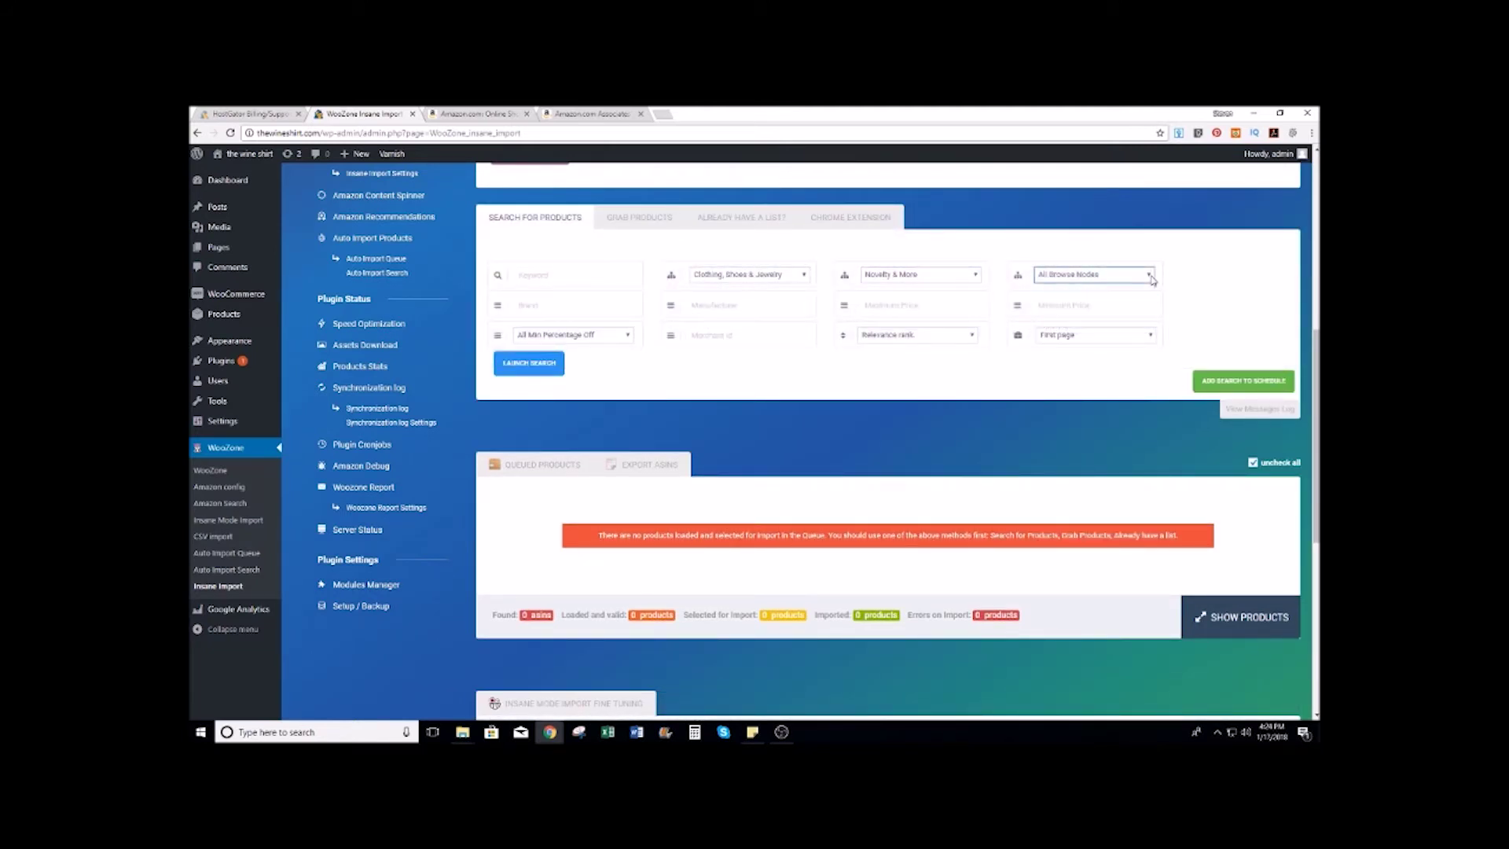
{"action": "left_click", "coordinate": [979, 274]}
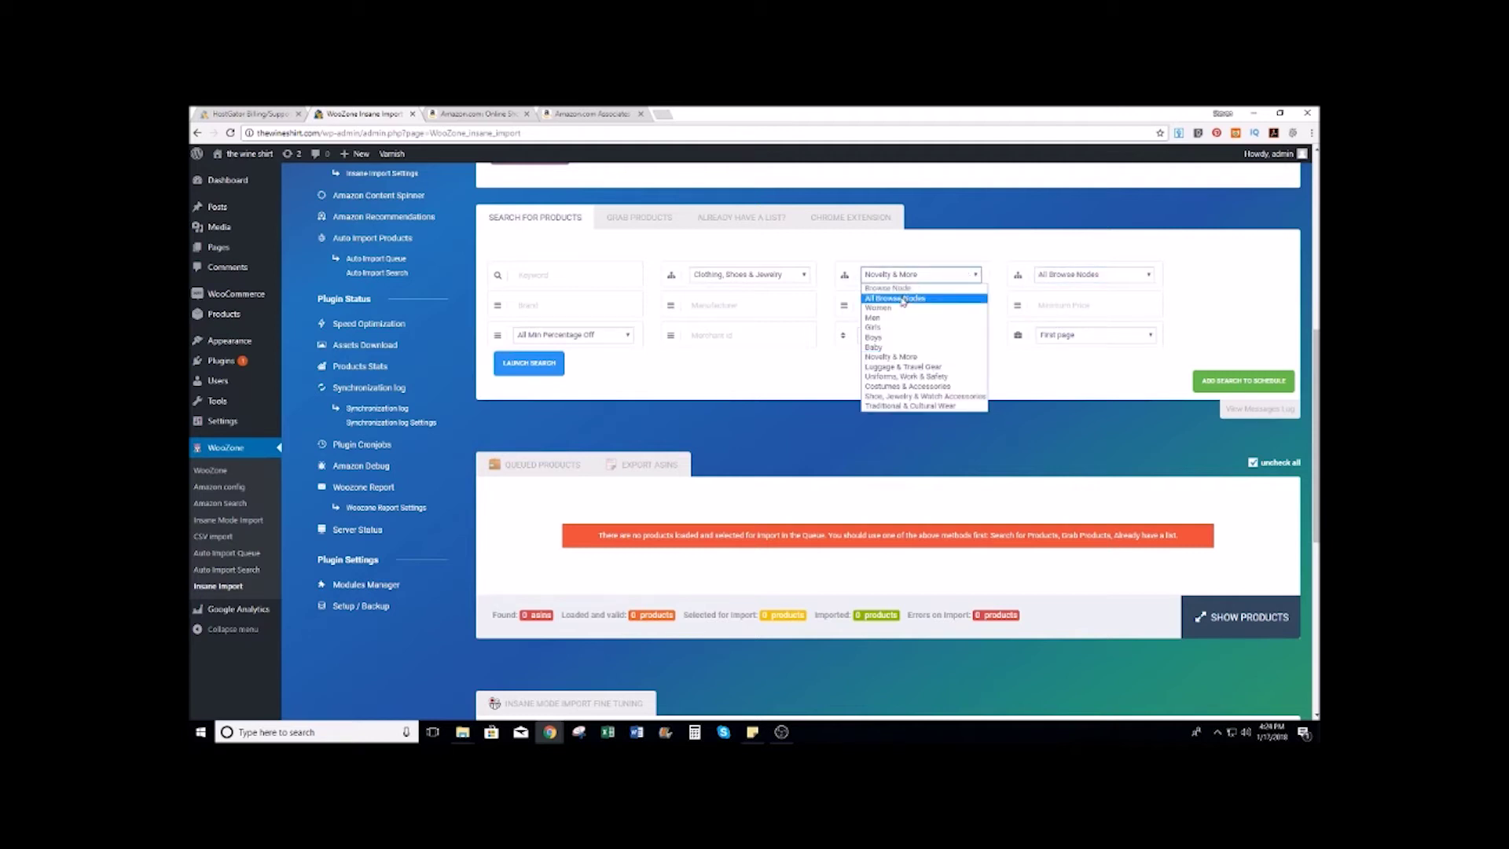
{"action": "left_click", "coordinate": [891, 358]}
{"action": "left_click", "coordinate": [1146, 277]}
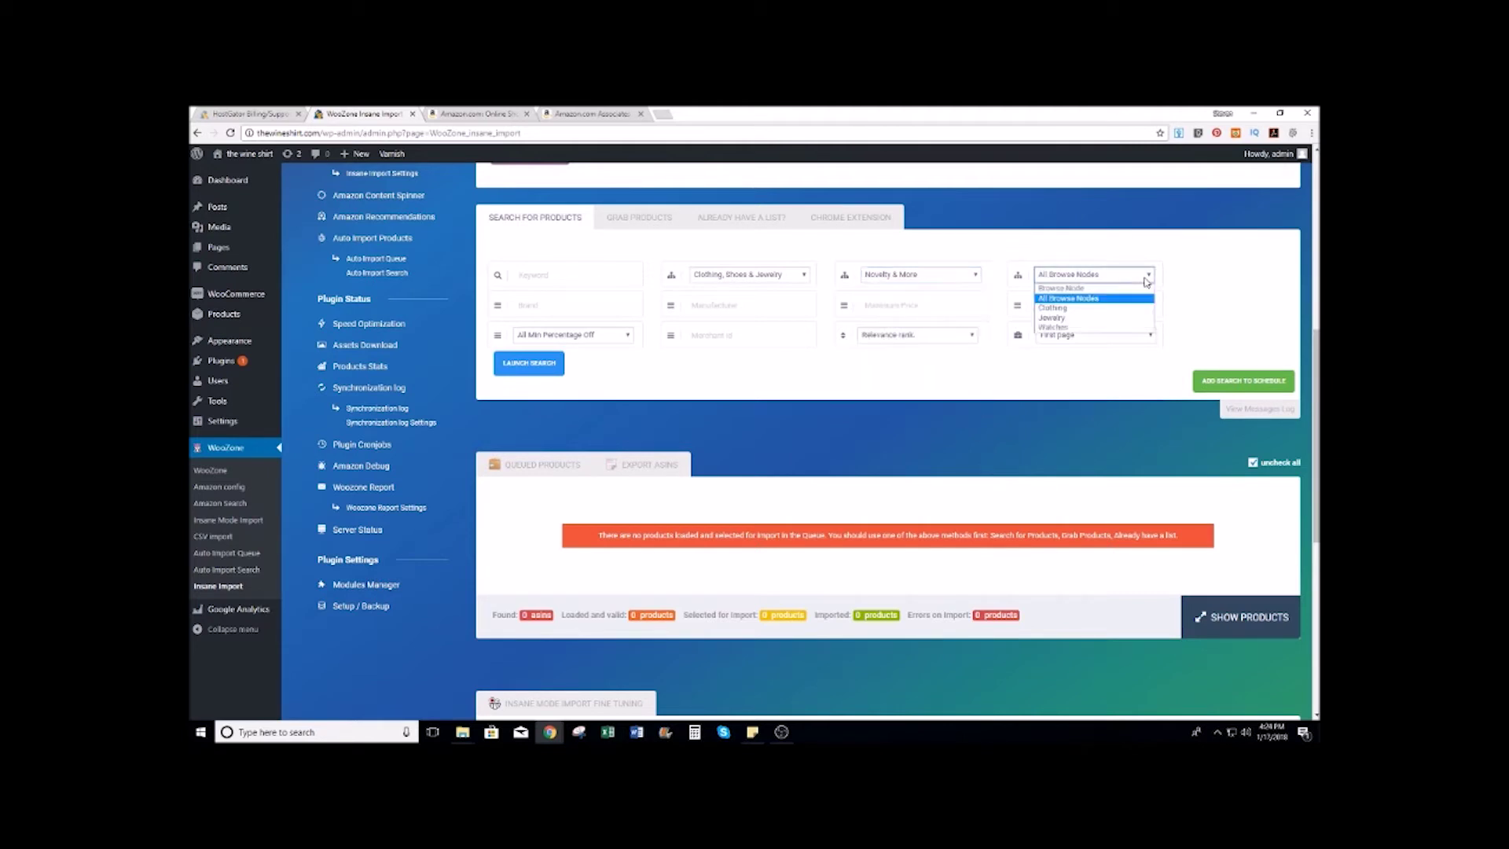
{"action": "left_click", "coordinate": [1069, 309]}
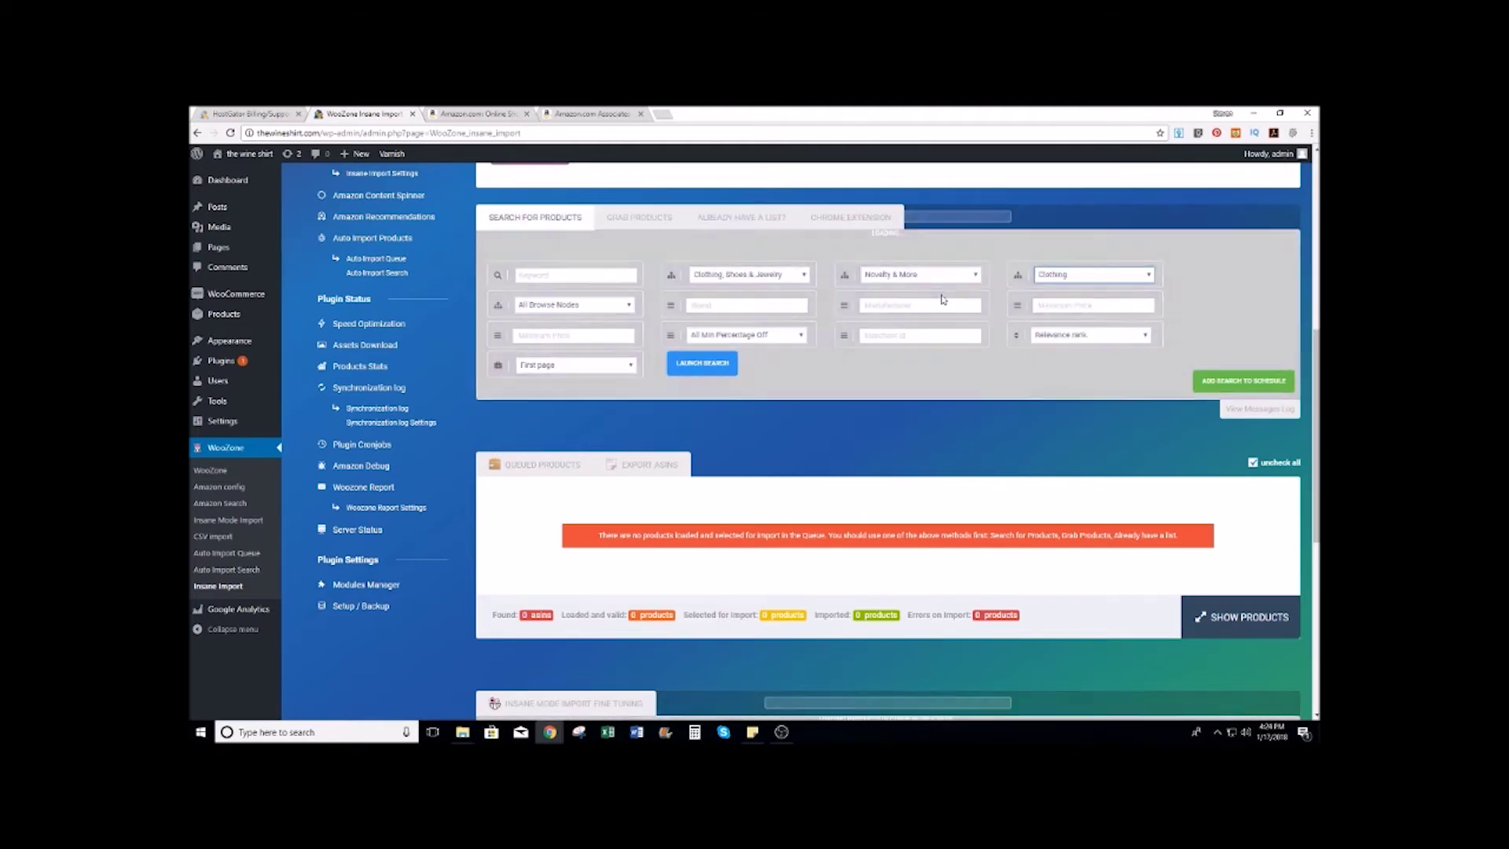
{"action": "left_click", "coordinate": [628, 306]}
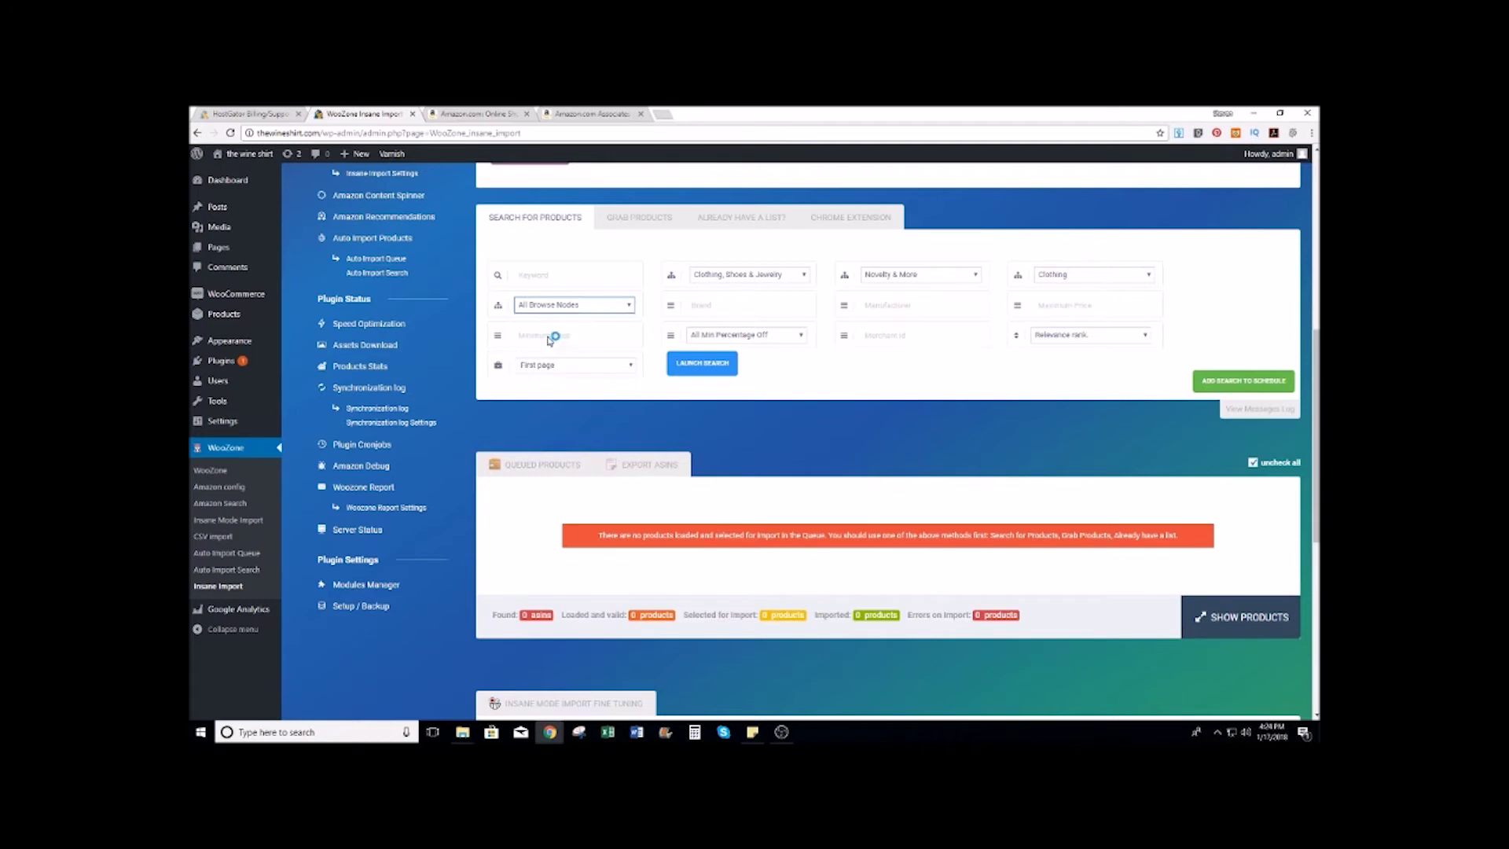
{"action": "left_click", "coordinate": [549, 338]}
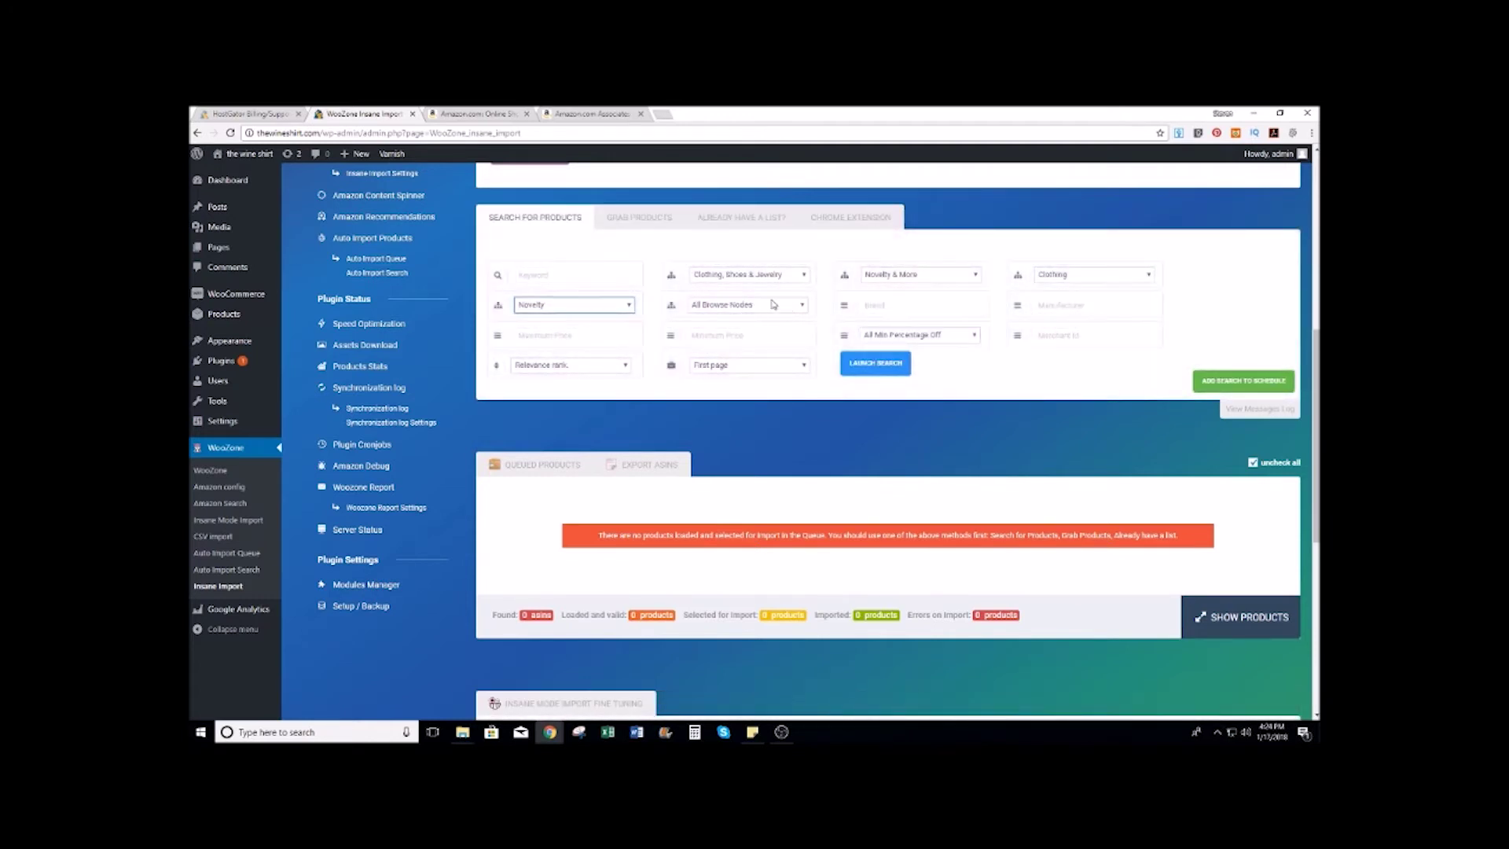
Step: Enter the wine brand filter, choose First 10 pages, and launch the search
{"action": "left_click", "coordinate": [888, 306]}
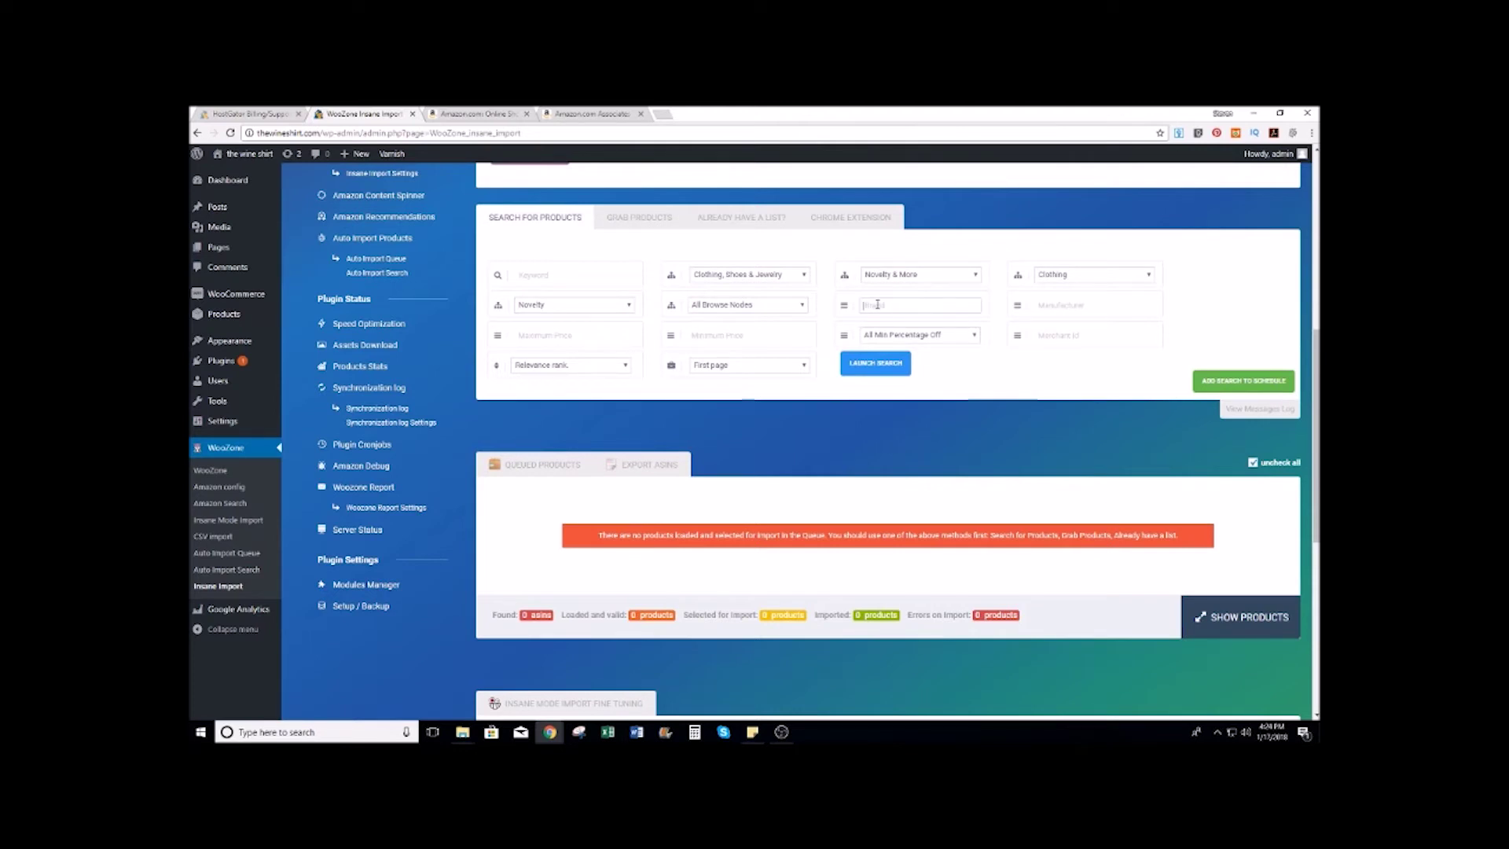
{"action": "type", "text": "wine shirts"}
{"action": "left_click", "coordinate": [804, 366]}
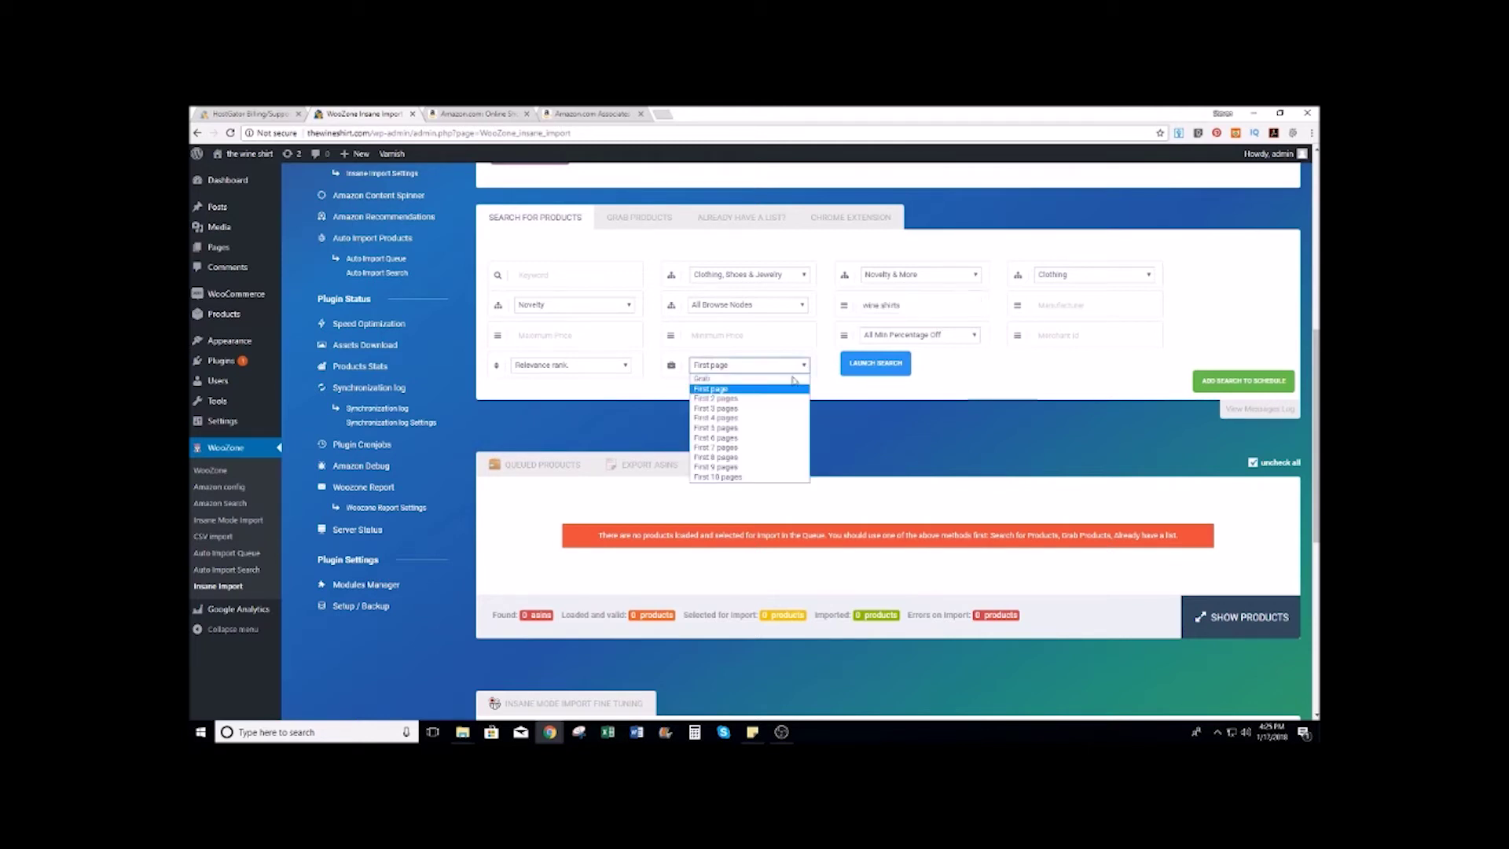
{"action": "left_click", "coordinate": [716, 477]}
{"action": "left_click", "coordinate": [876, 366]}
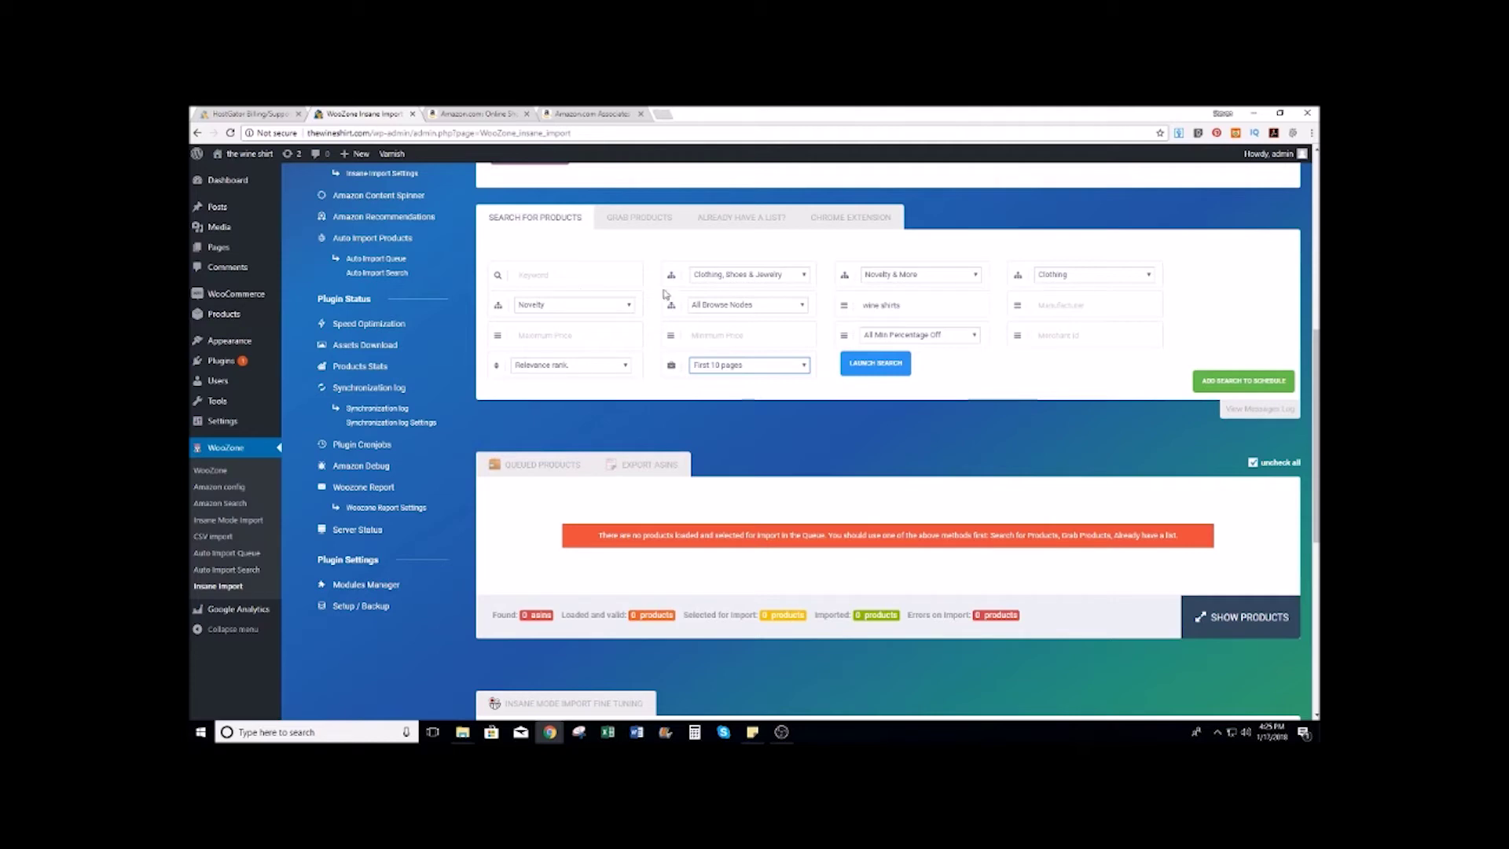
Step: Search Amazon.com for 'wine t-shirts'
{"action": "left_click", "coordinate": [507, 115]}
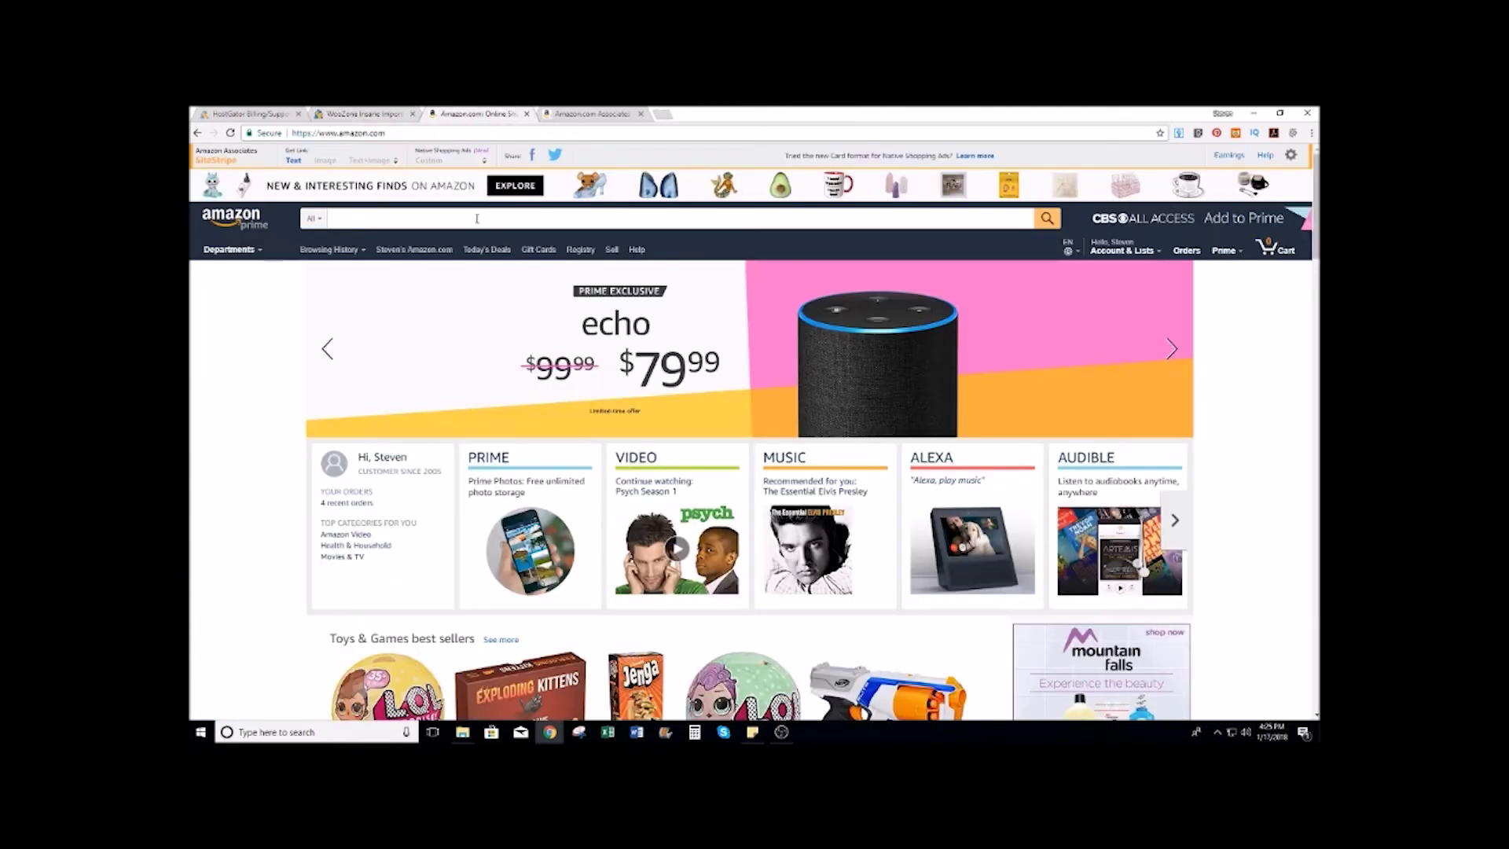
{"action": "left_click", "coordinate": [477, 218]}
{"action": "type", "text": "wine t-shirts"}
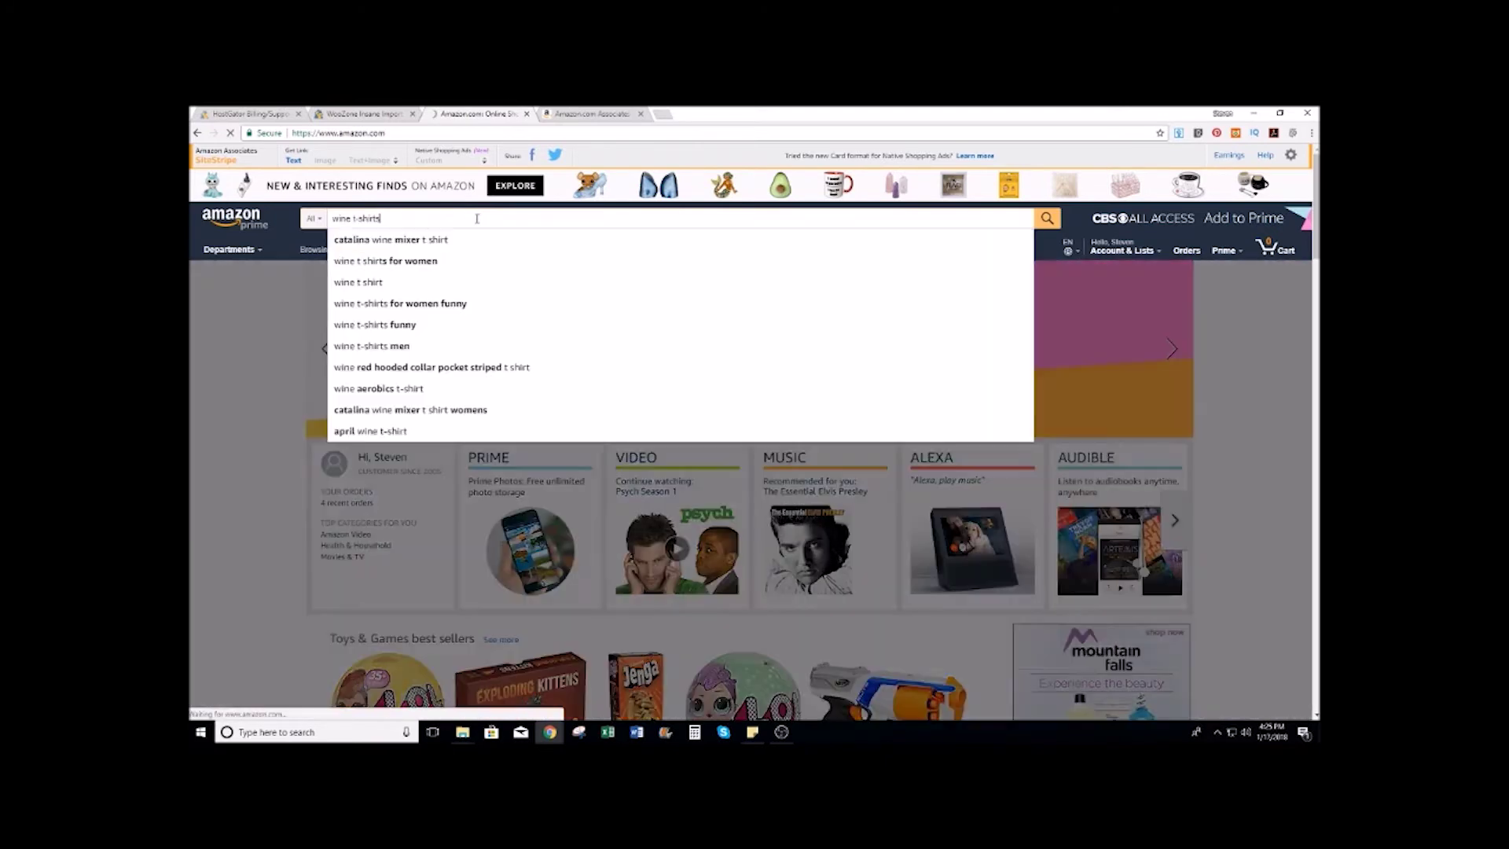
{"action": "key", "text": "Return"}
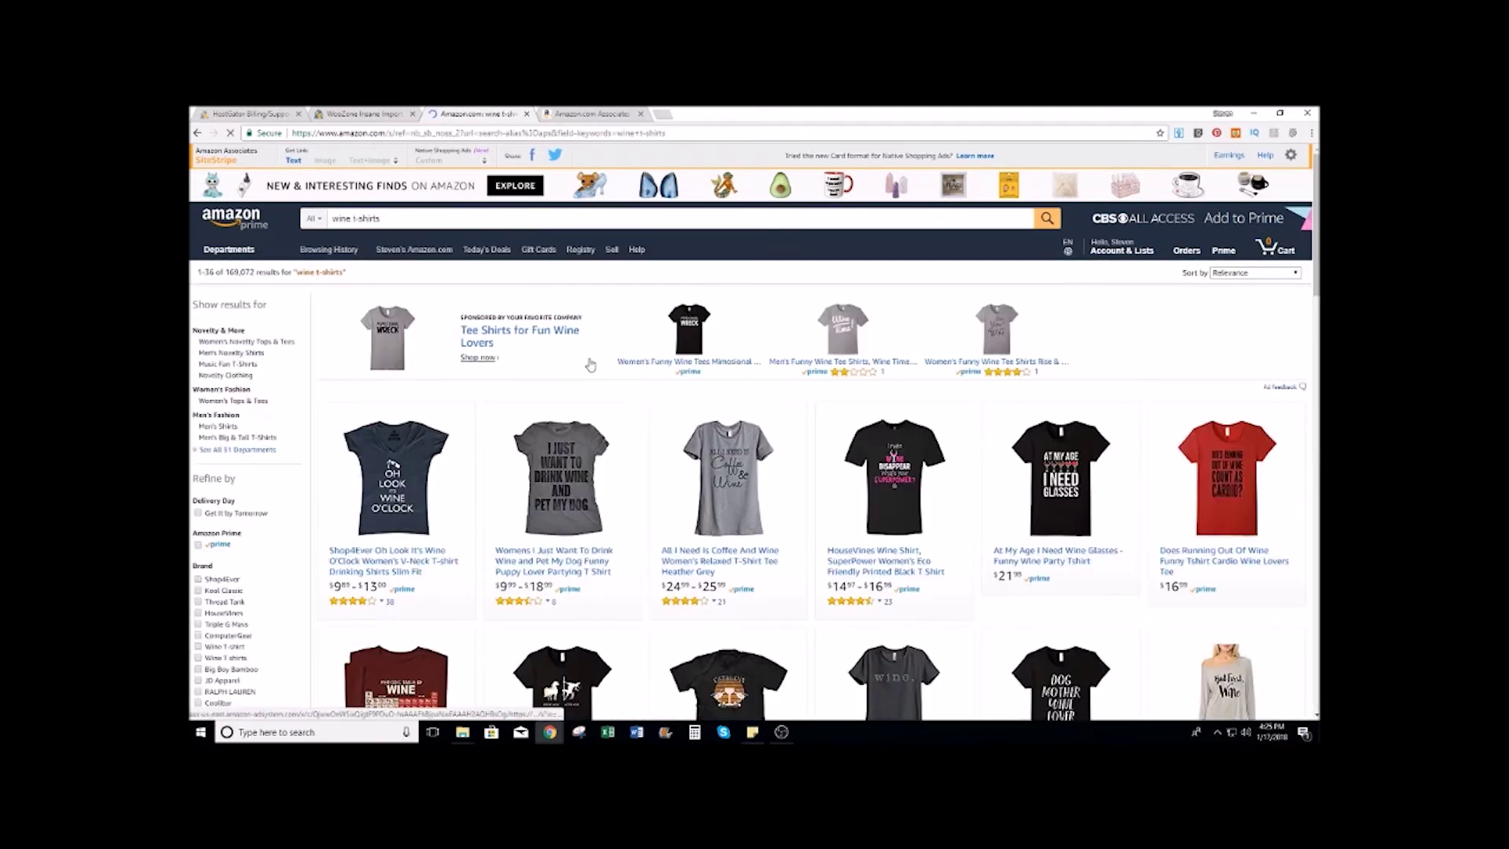
Step: Review the I Just Want To Drink Wine shirt's listing details and category ranks
{"action": "scroll", "coordinate": [663, 392], "scroll_direction": "down", "scroll_amount": 2}
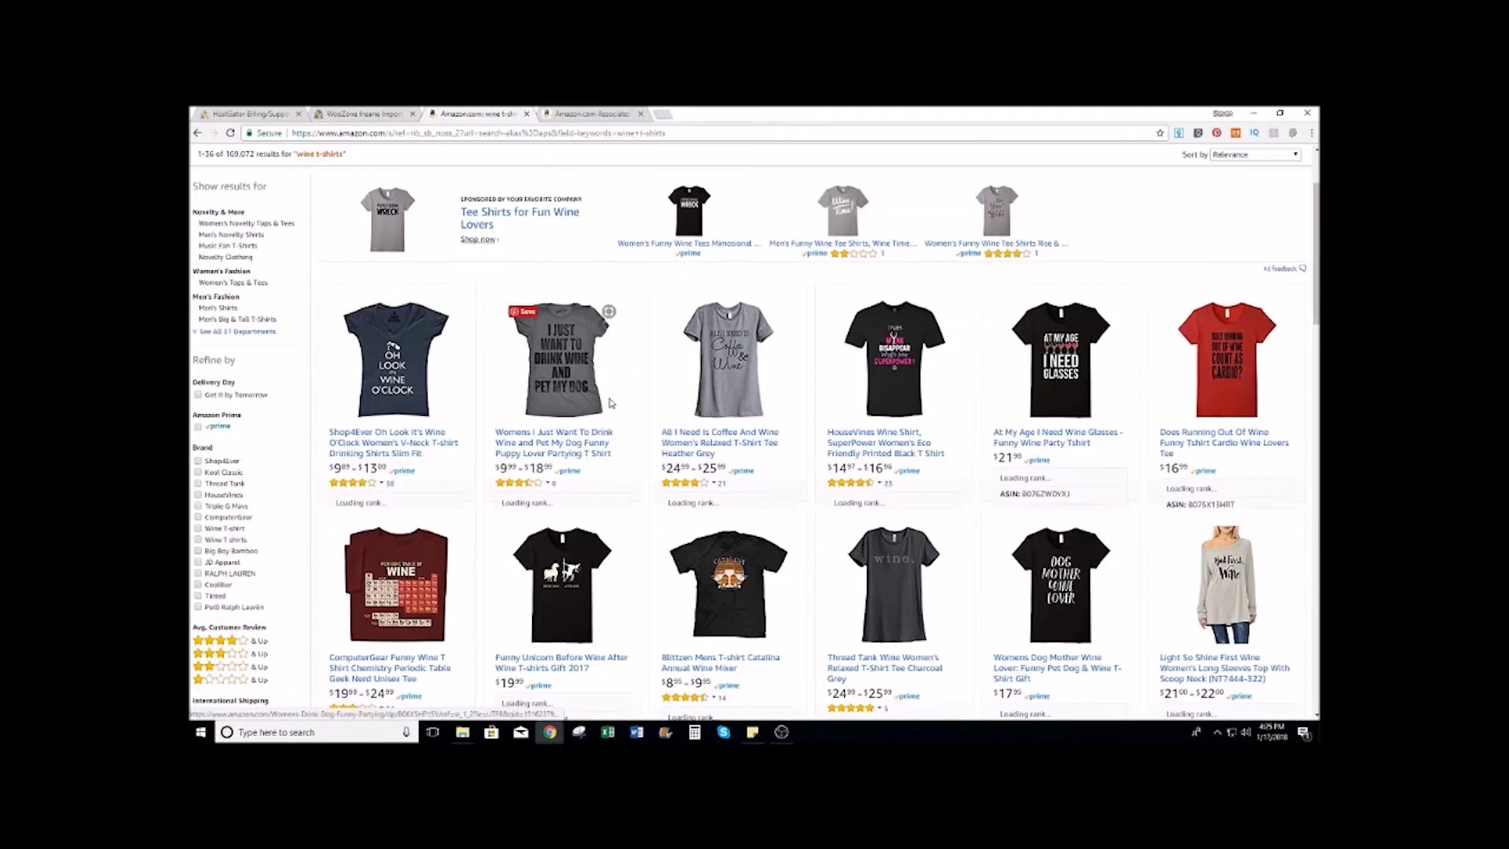
{"action": "left_click", "coordinate": [566, 375]}
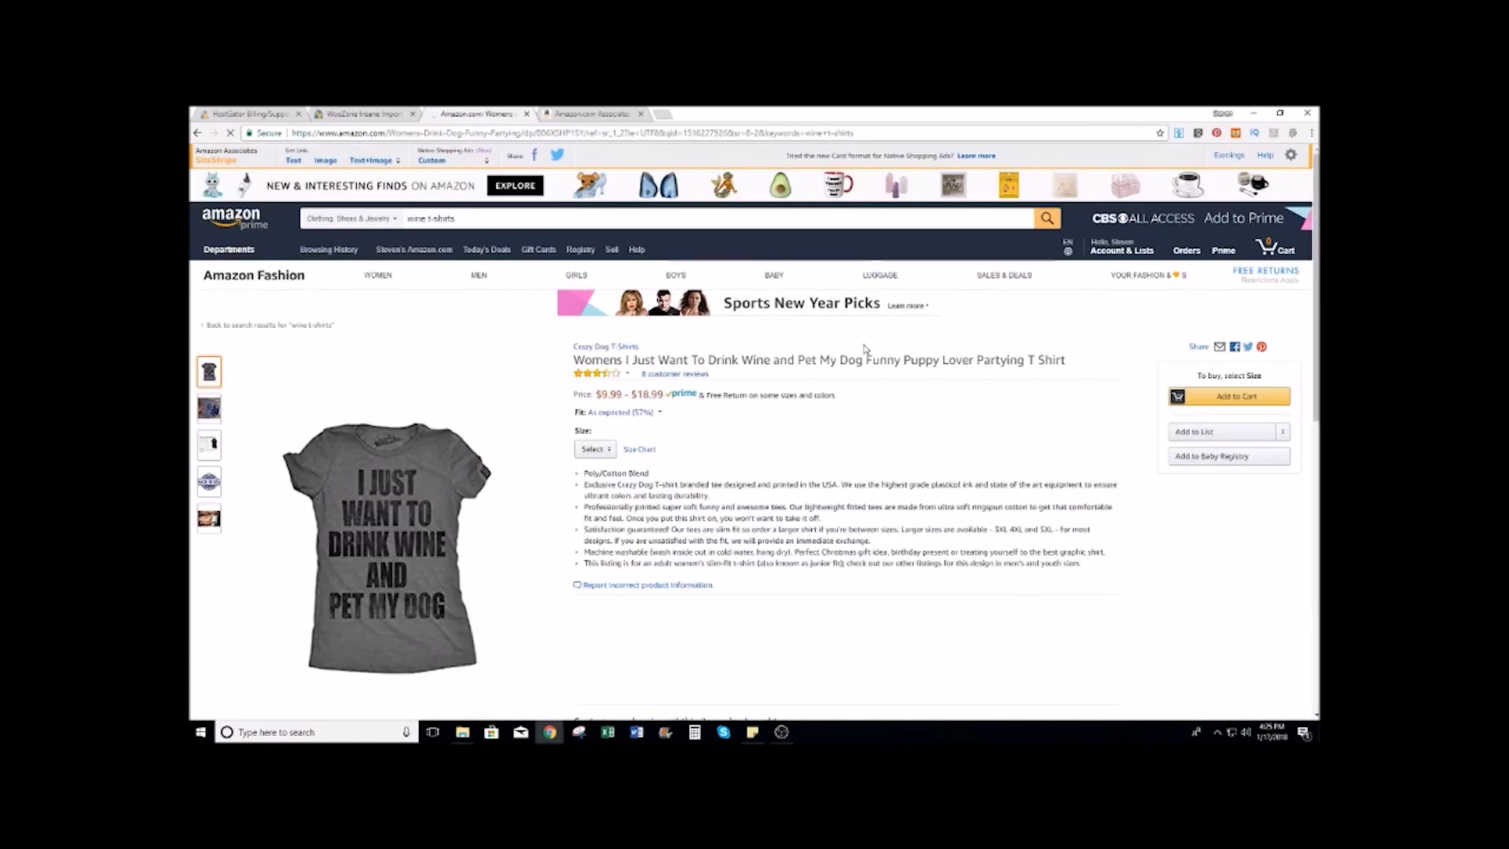
{"action": "scroll", "coordinate": [785, 365], "scroll_direction": "down", "scroll_amount": 8}
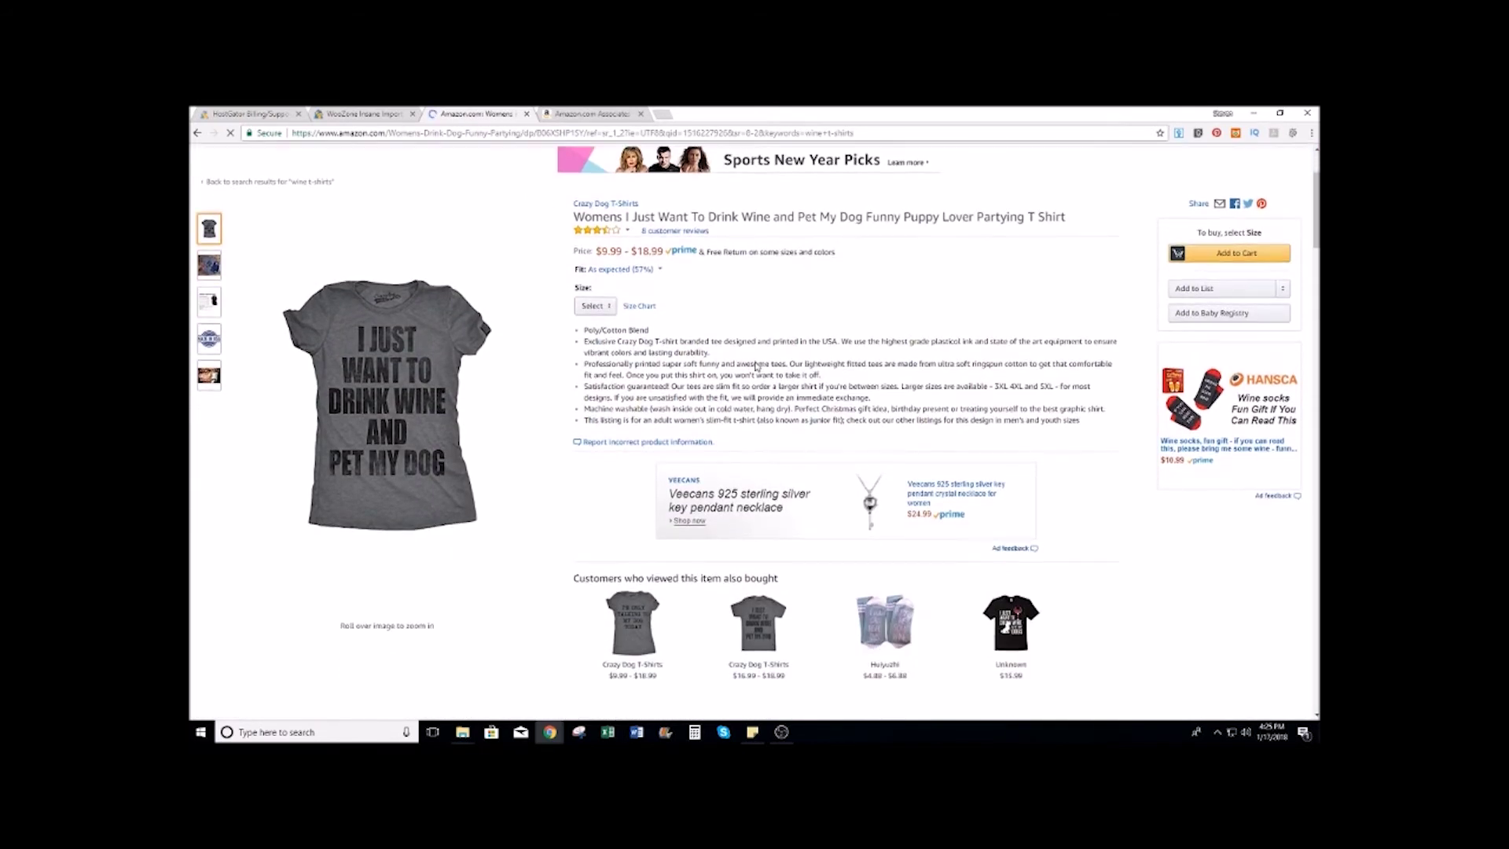
{"action": "scroll", "coordinate": [755, 364], "scroll_direction": "down", "scroll_amount": 5}
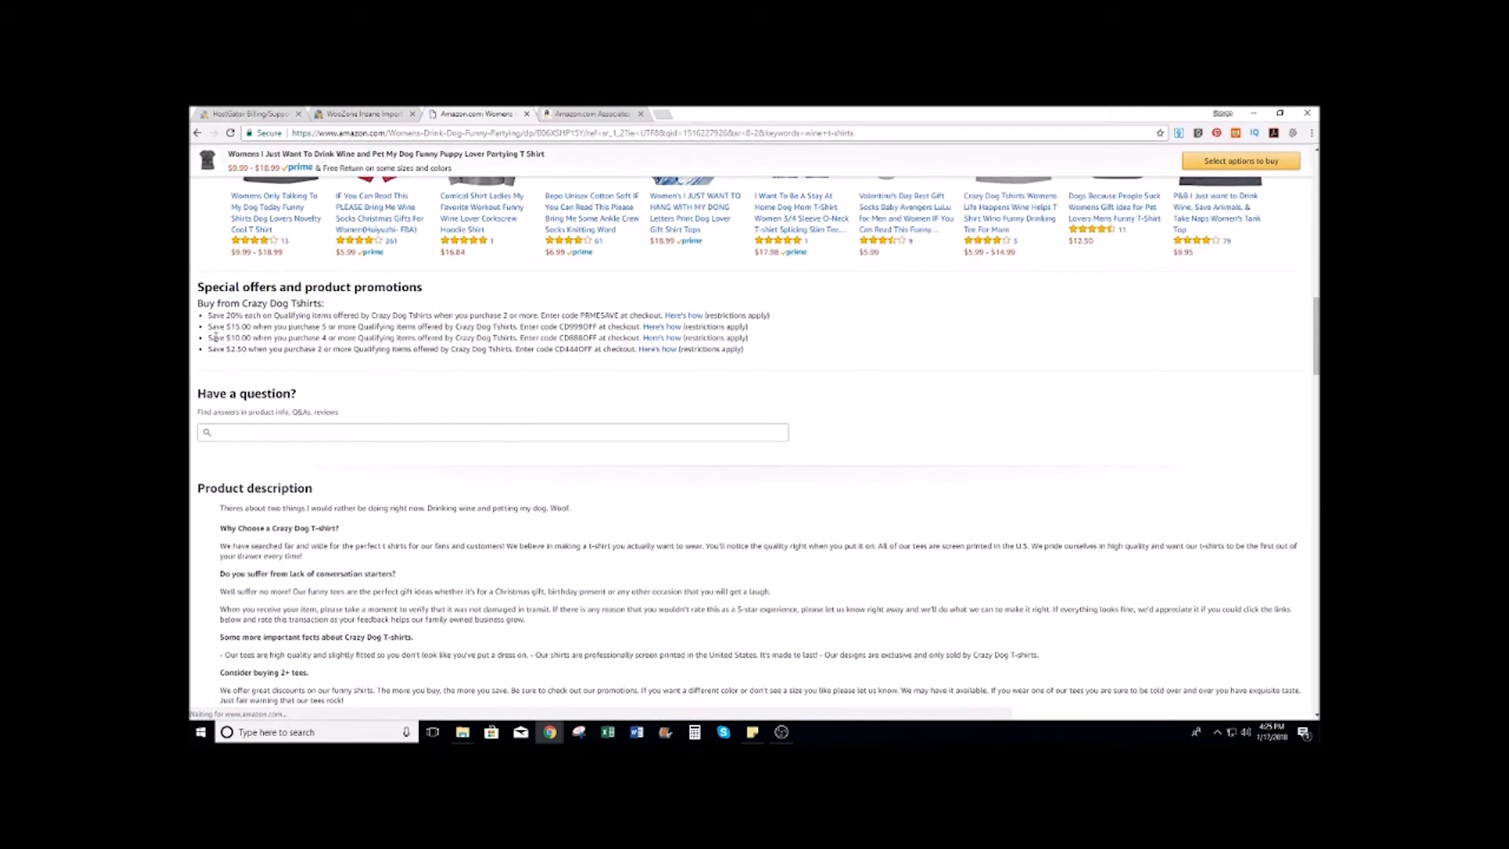
{"action": "scroll", "coordinate": [743, 366], "scroll_direction": "down", "scroll_amount": 1}
{"action": "scroll", "coordinate": [744, 366], "scroll_direction": "down", "scroll_amount": 5}
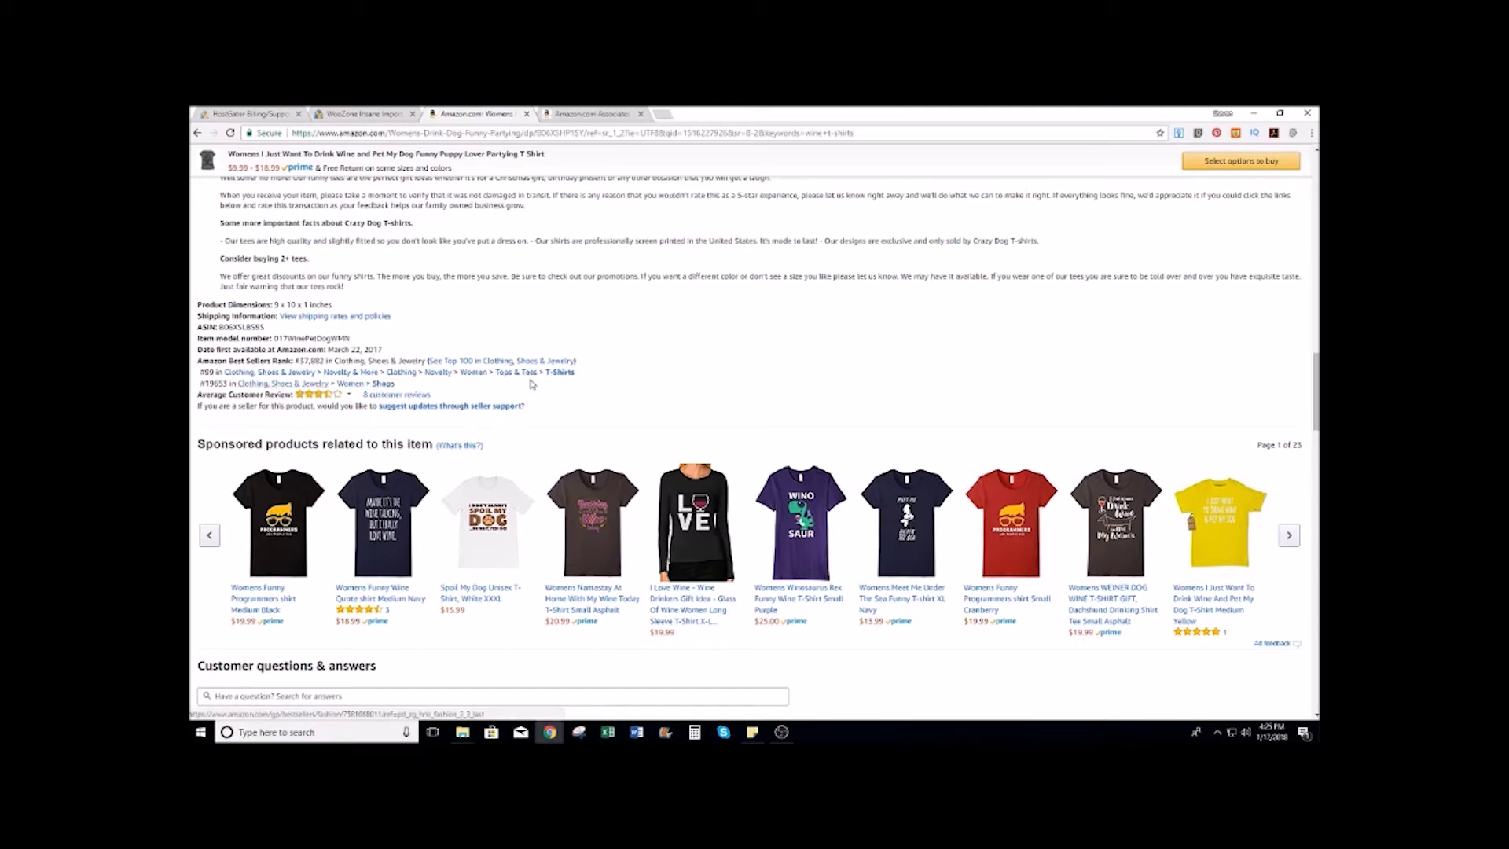
{"action": "scroll", "coordinate": [688, 381], "scroll_direction": "up", "scroll_amount": 3}
{"action": "scroll", "coordinate": [688, 381], "scroll_direction": "up", "scroll_amount": 10}
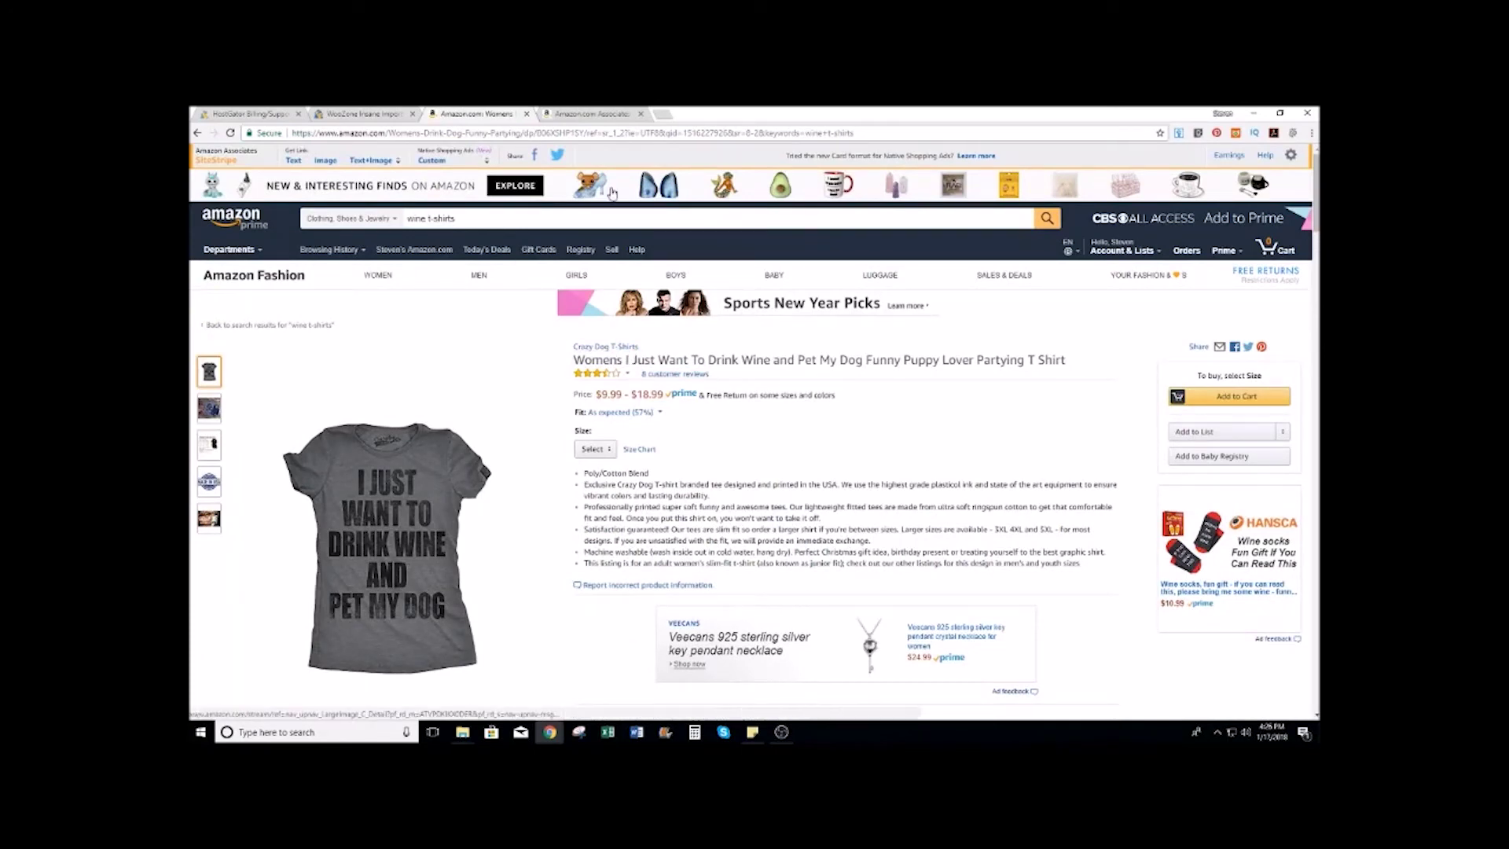
{"action": "left_click", "coordinate": [594, 113]}
Step: Erase 'wine shirts' from the WooZone search form's brand field, keeping the Novelty categories
{"action": "left_click", "coordinate": [375, 114]}
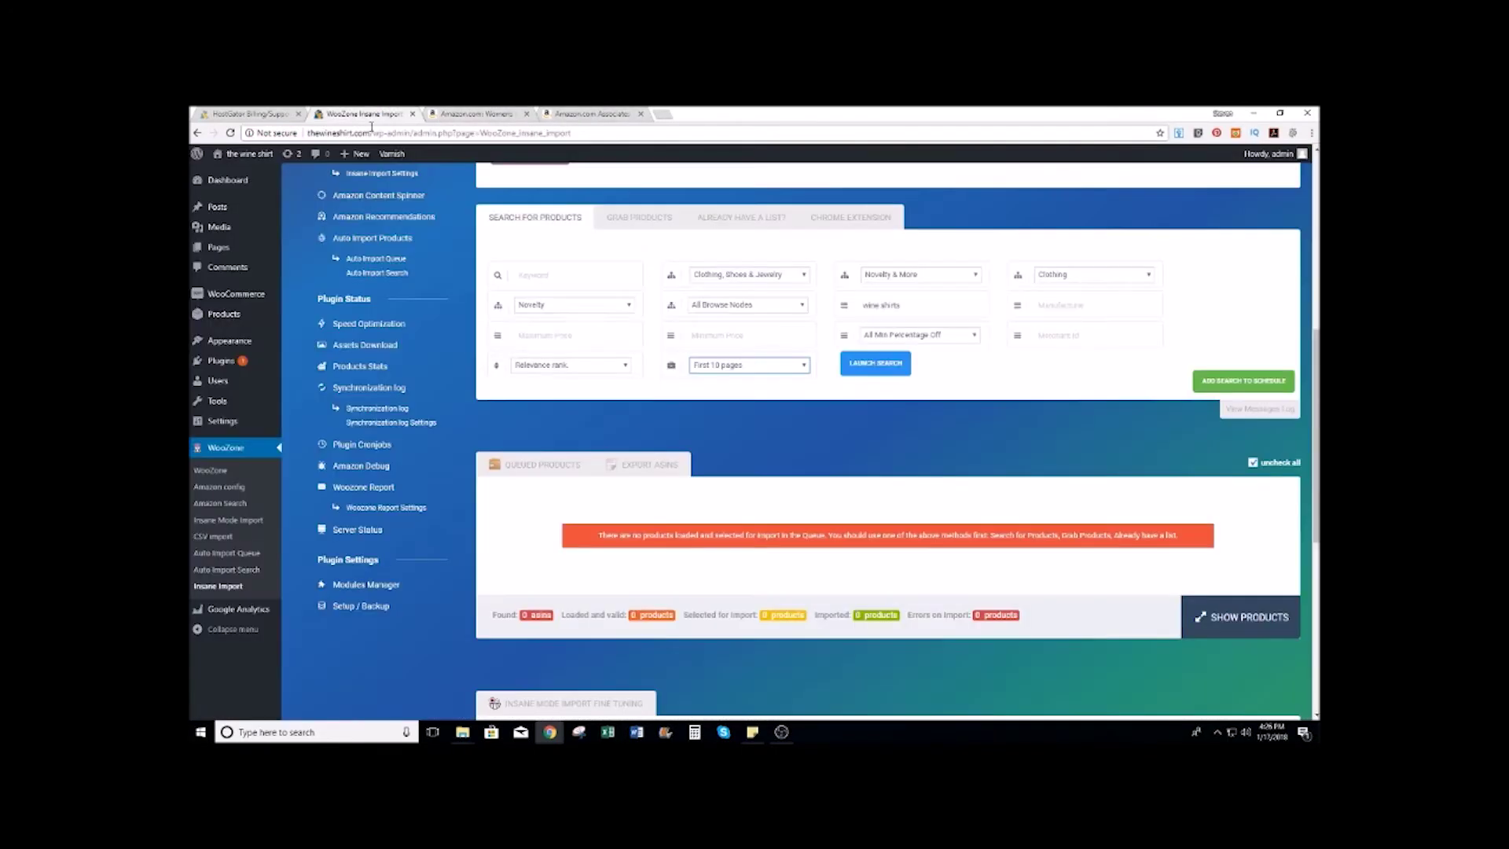
{"action": "triple_click", "coordinate": [919, 306]}
{"action": "key", "text": "BackSpace"}
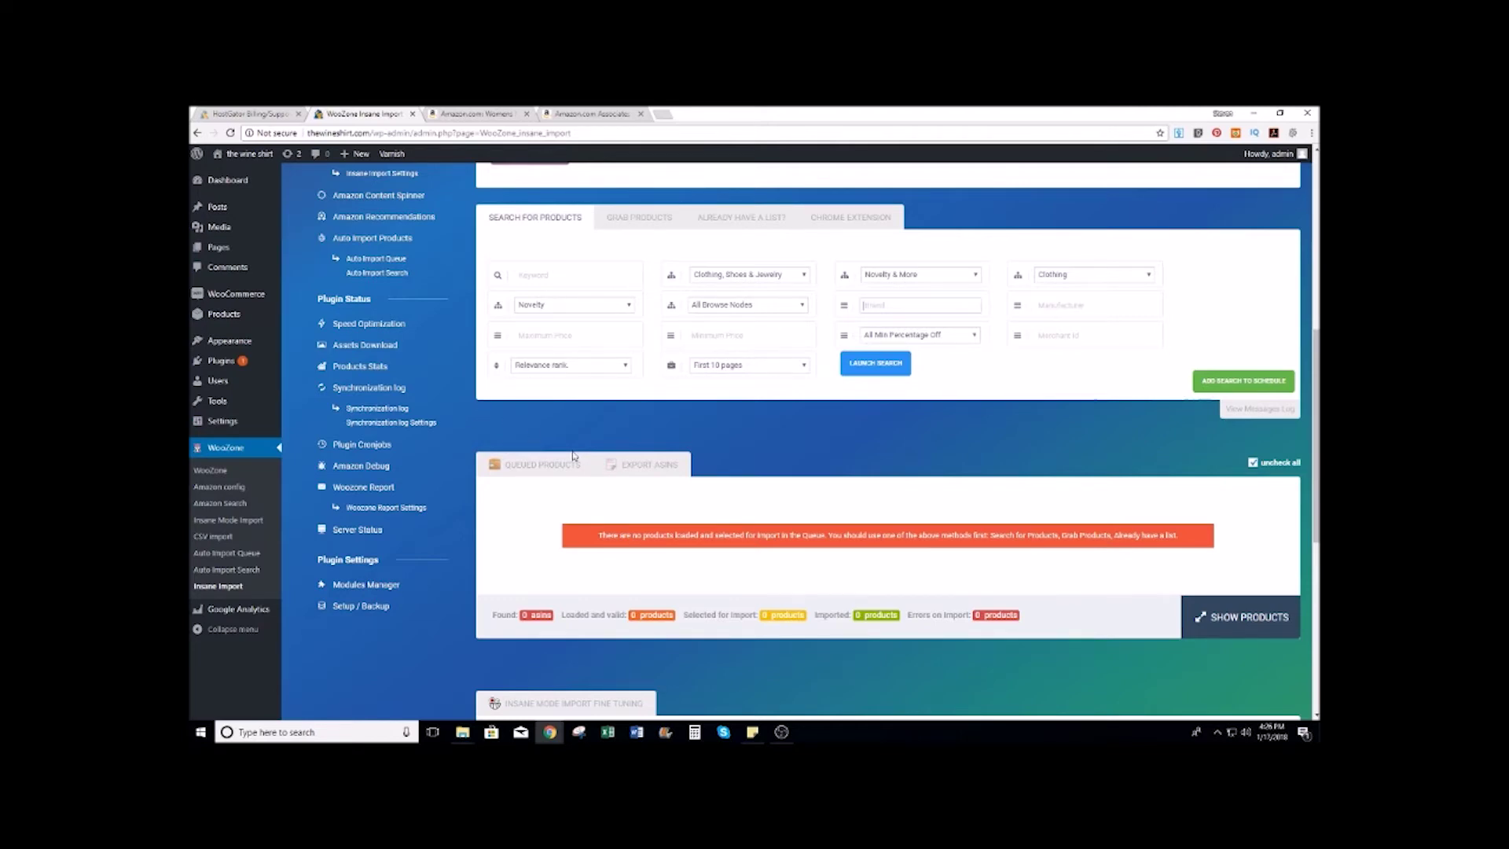
{"action": "scroll", "coordinate": [572, 455], "scroll_direction": "down", "scroll_amount": 4}
{"action": "scroll", "coordinate": [691, 391], "scroll_direction": "down", "scroll_amount": 2}
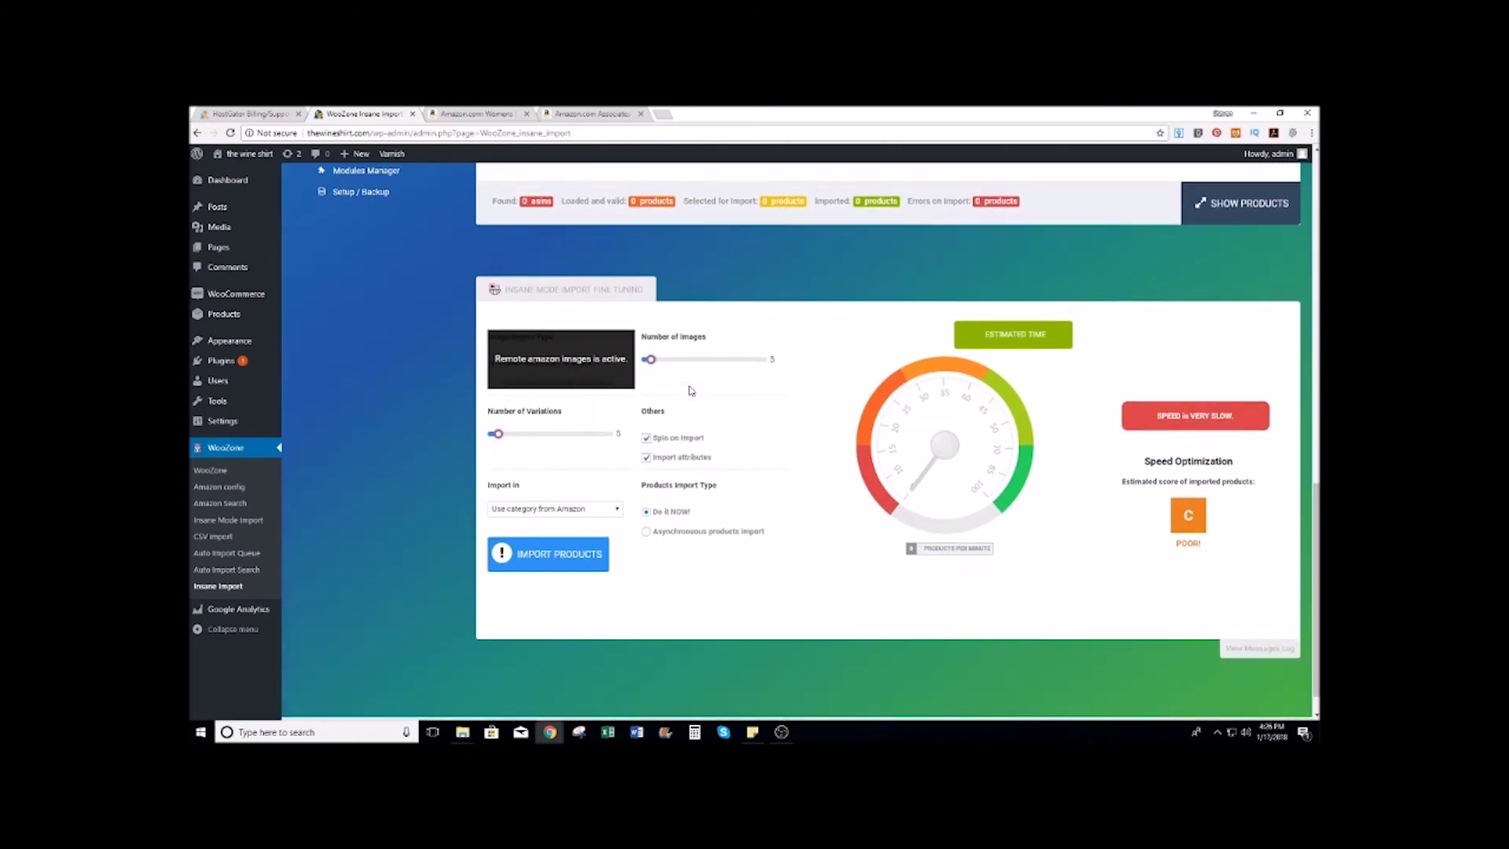
{"action": "scroll", "coordinate": [691, 391], "scroll_direction": "up", "scroll_amount": 8}
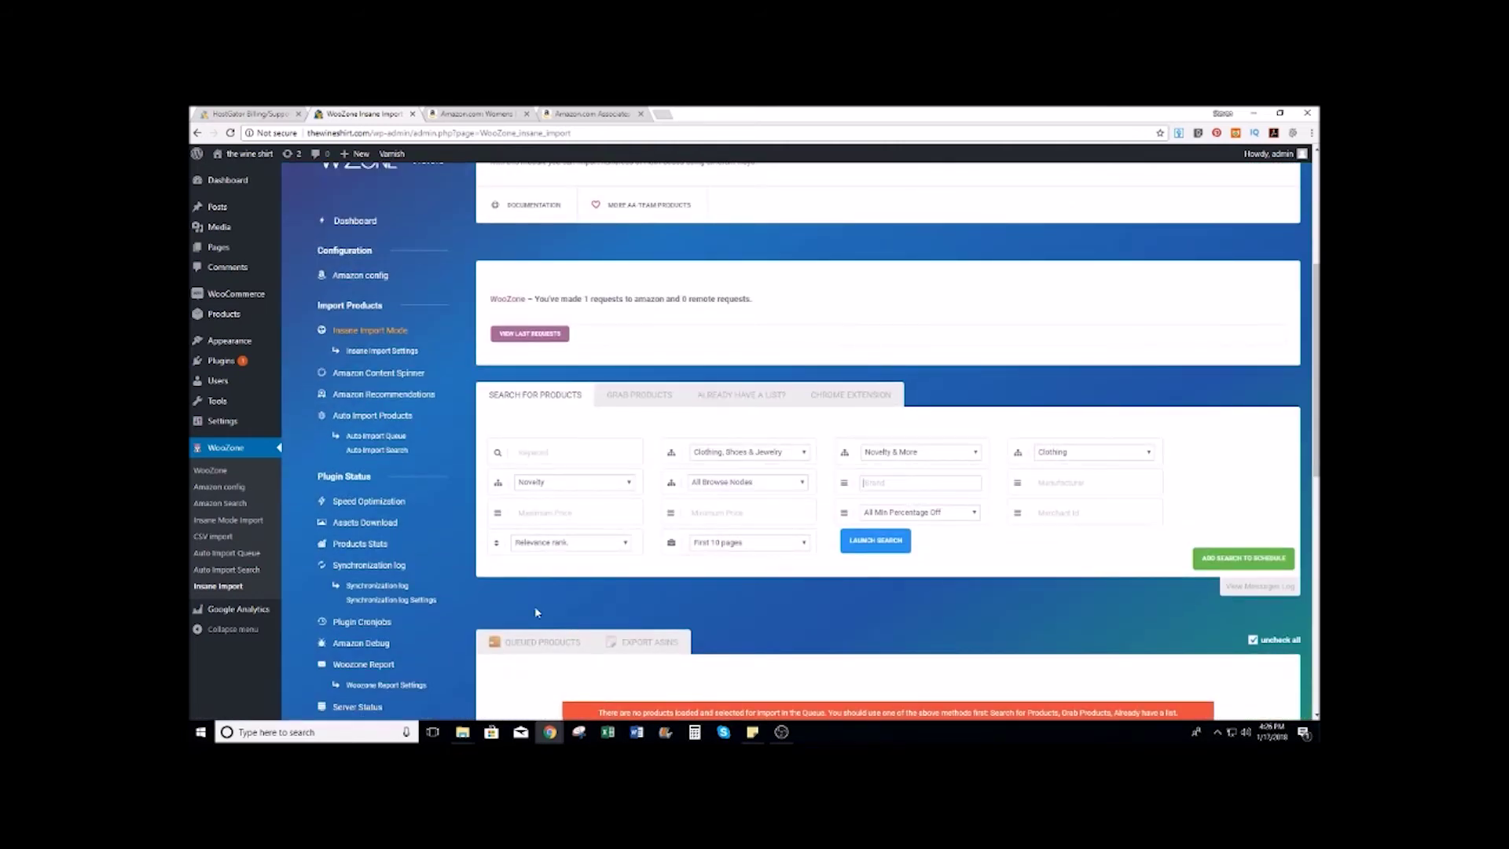
{"action": "scroll", "coordinate": [688, 550], "scroll_direction": "down", "scroll_amount": 8}
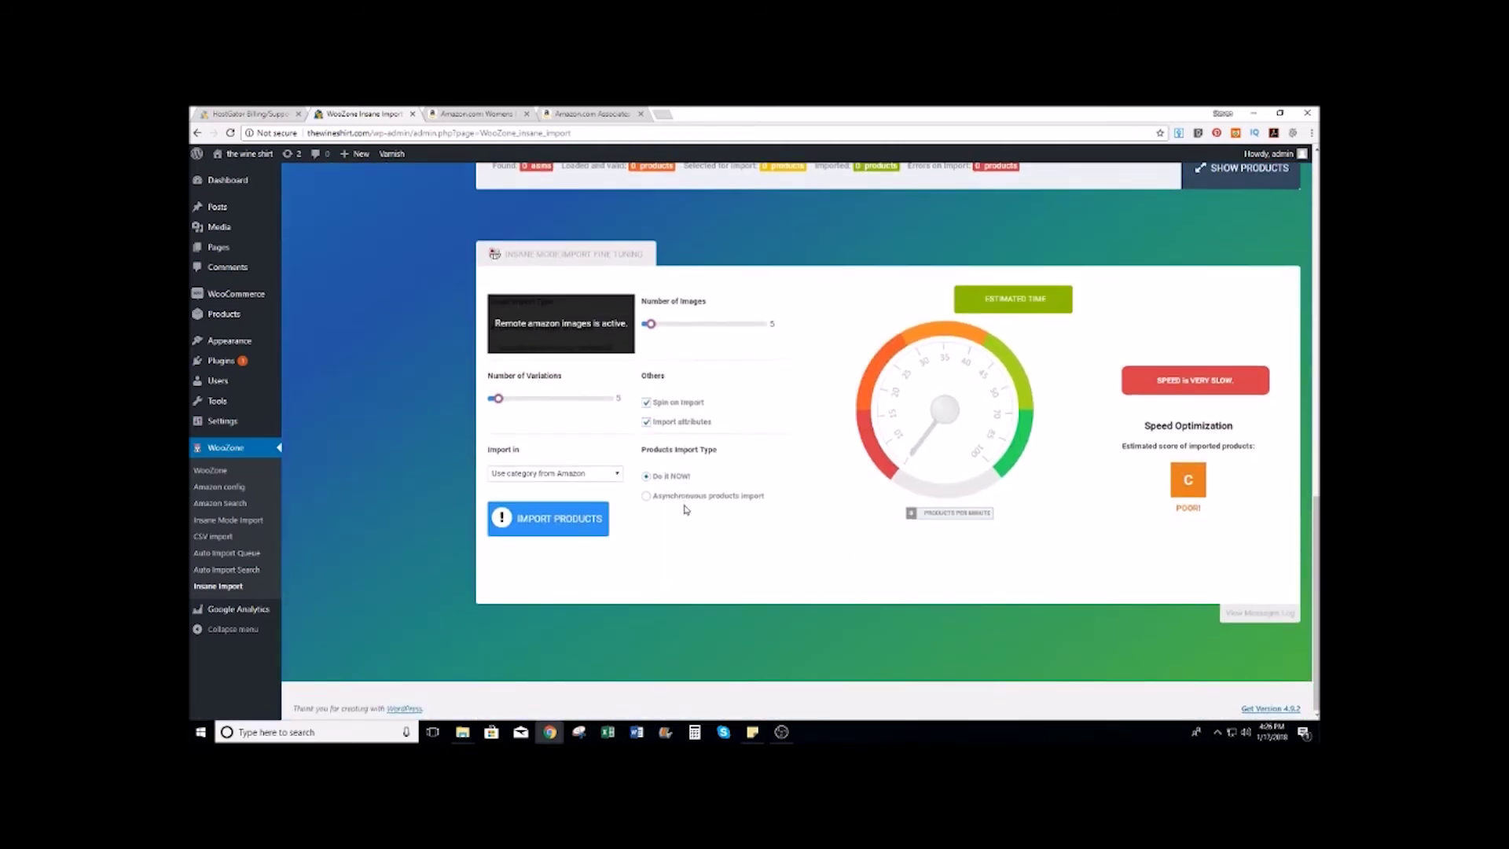
{"action": "scroll", "coordinate": [593, 436], "scroll_direction": "up", "scroll_amount": 12}
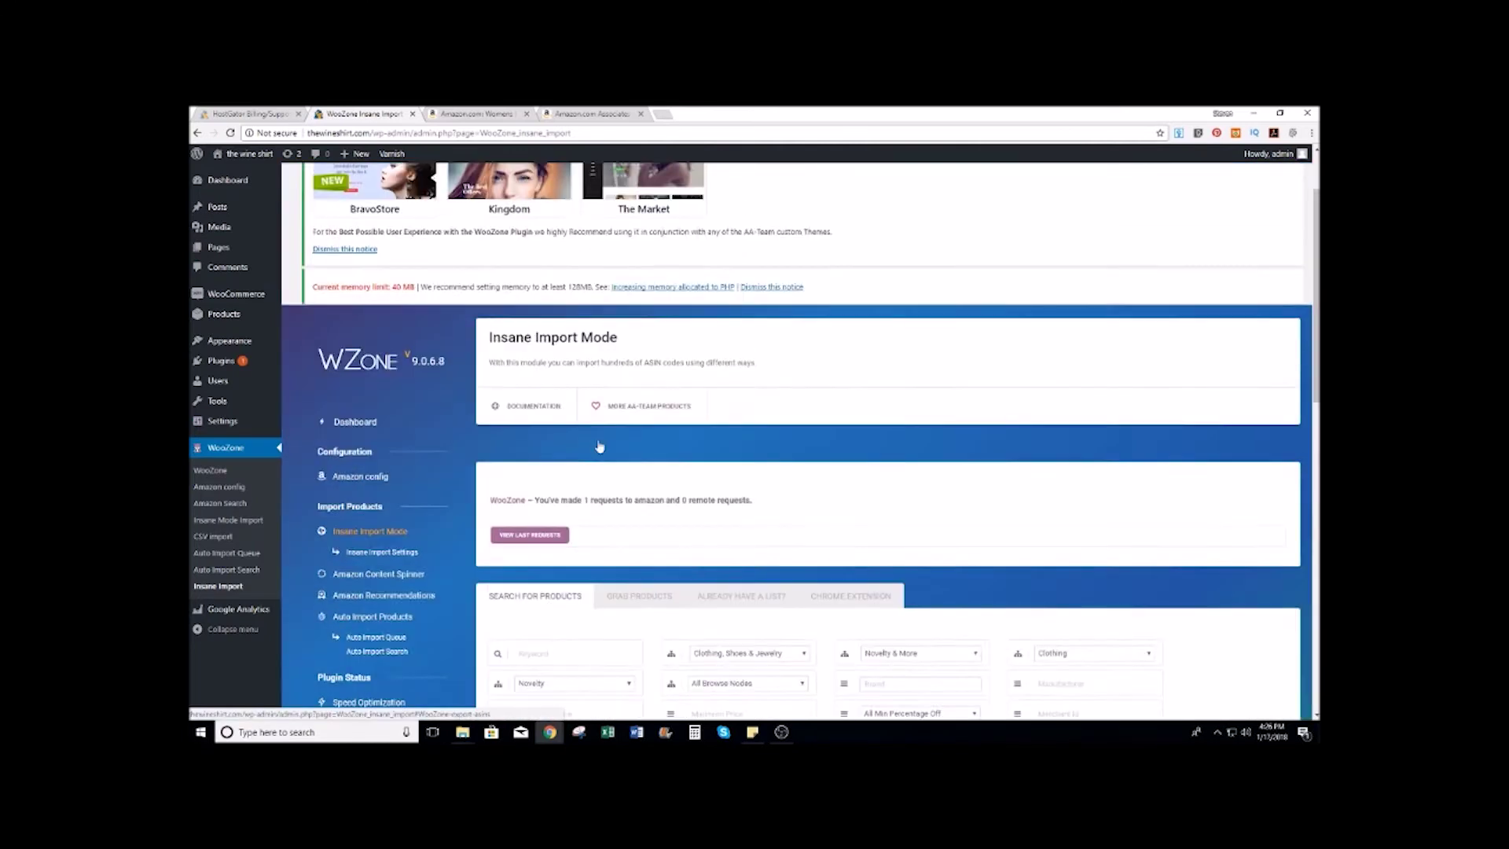
Step: Dismiss the recommended-themes notice on the WooZone dashboard
{"action": "left_click", "coordinate": [338, 345]}
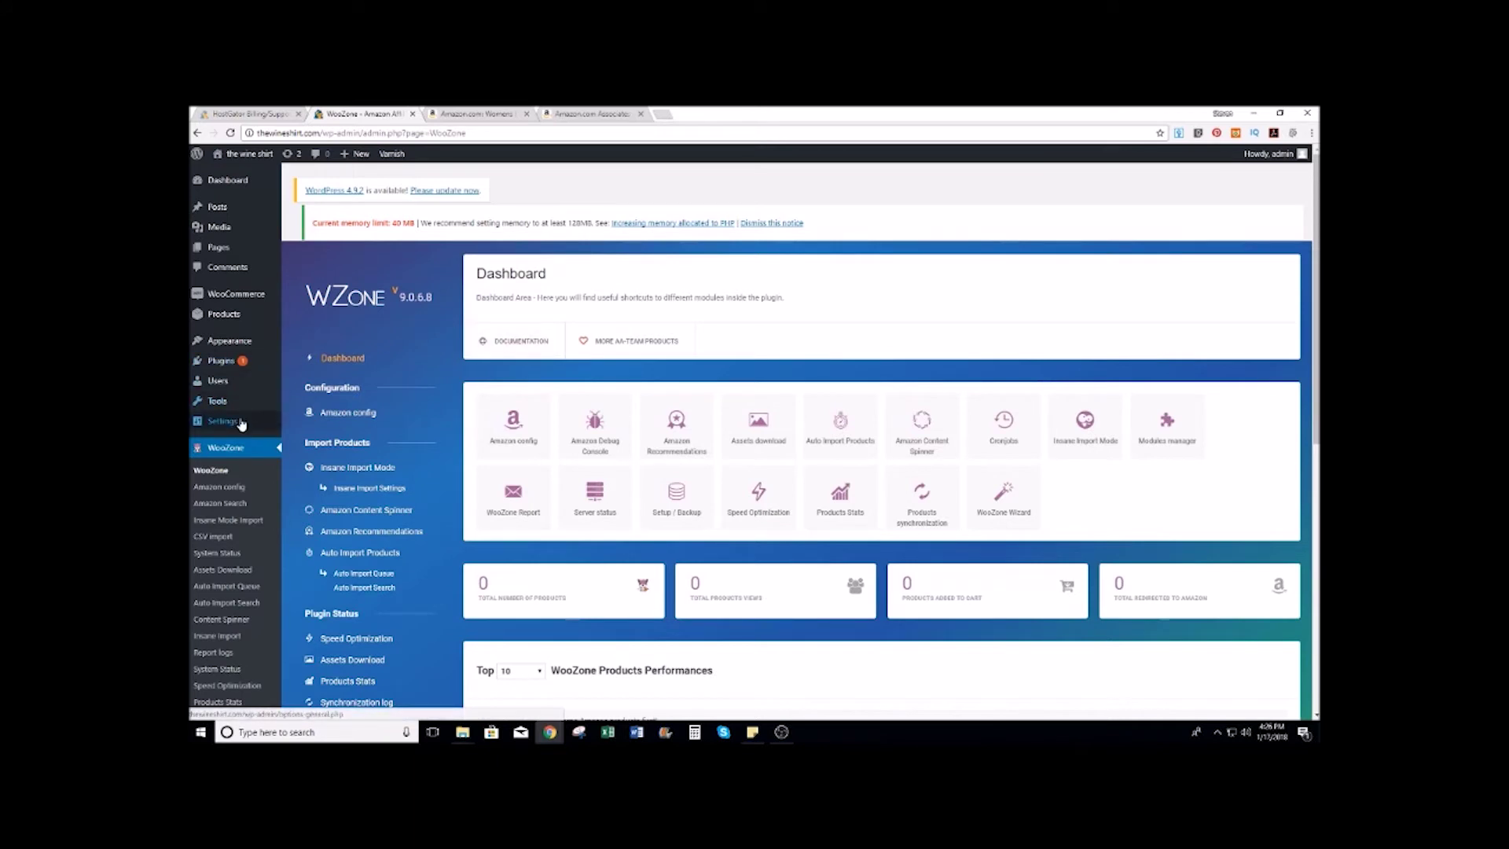
{"action": "mouse_move", "coordinate": [237, 425]}
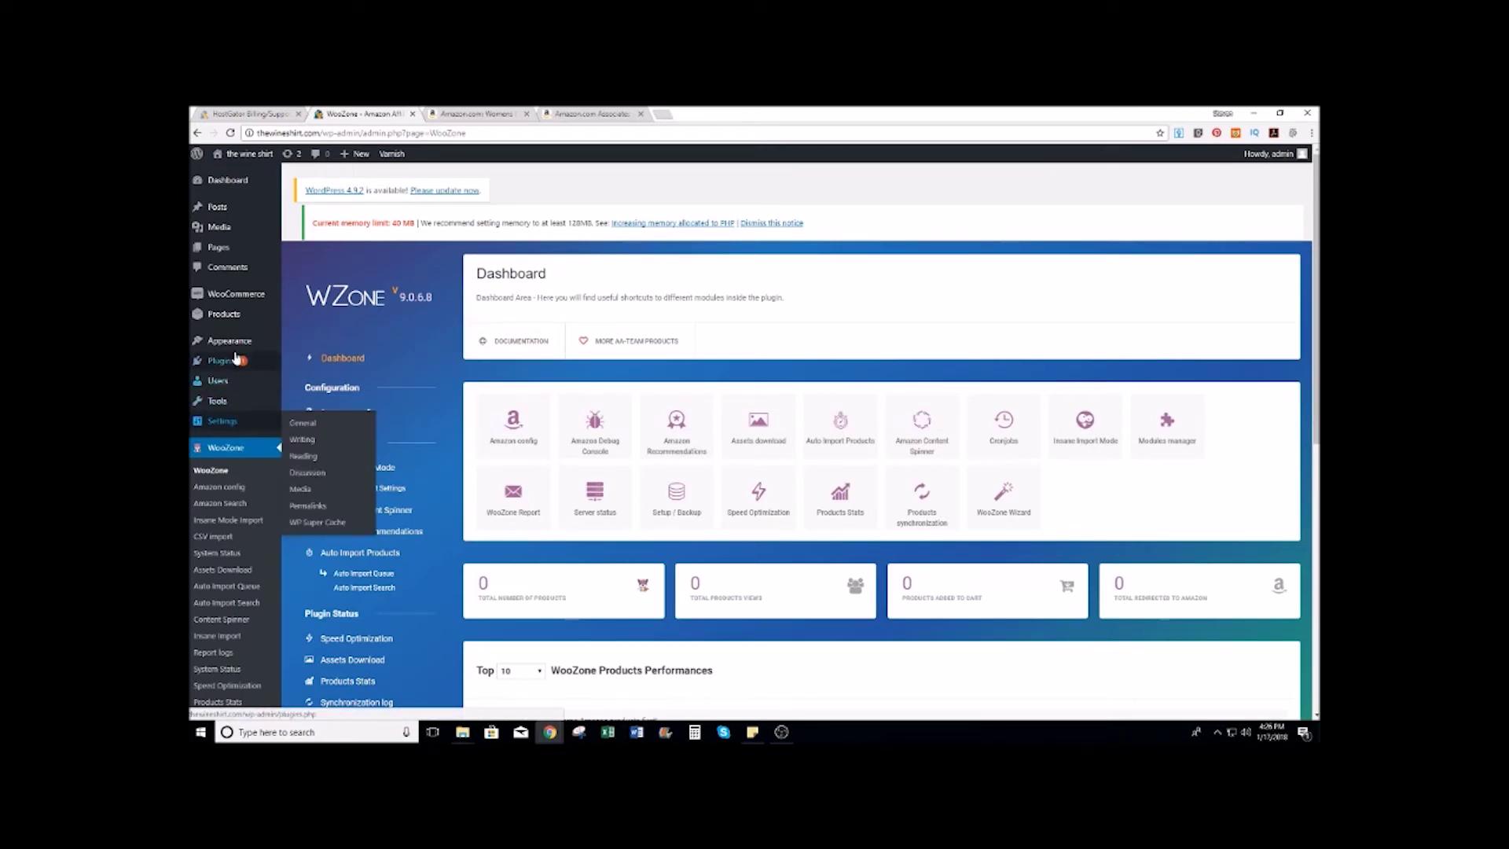
{"action": "mouse_move", "coordinate": [240, 344]}
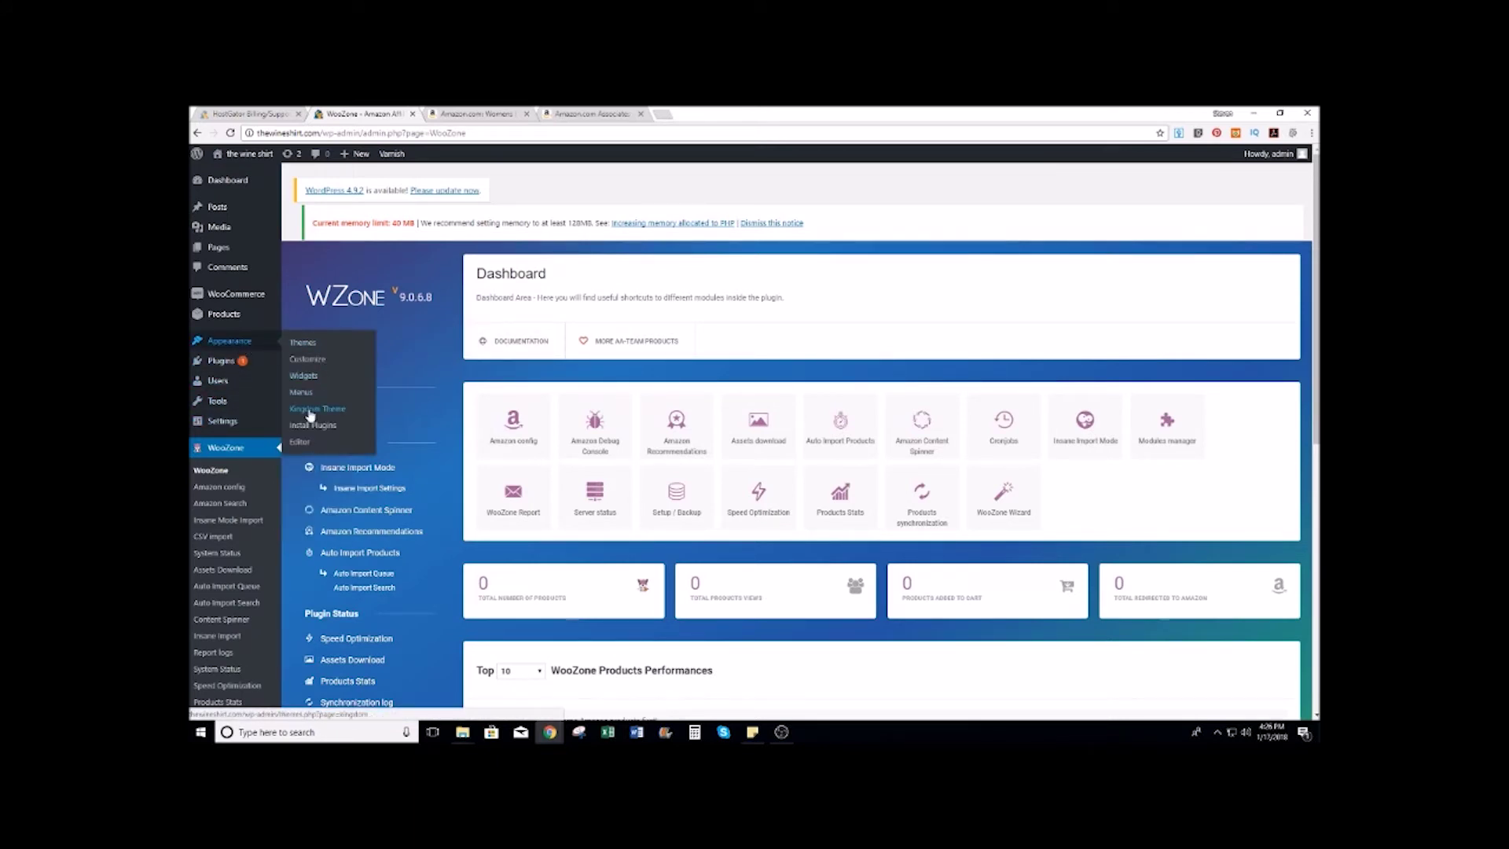
Step: Delete the phone support number from the Kingdom Customizer's Top Bar and publish
{"action": "left_click", "coordinate": [313, 360]}
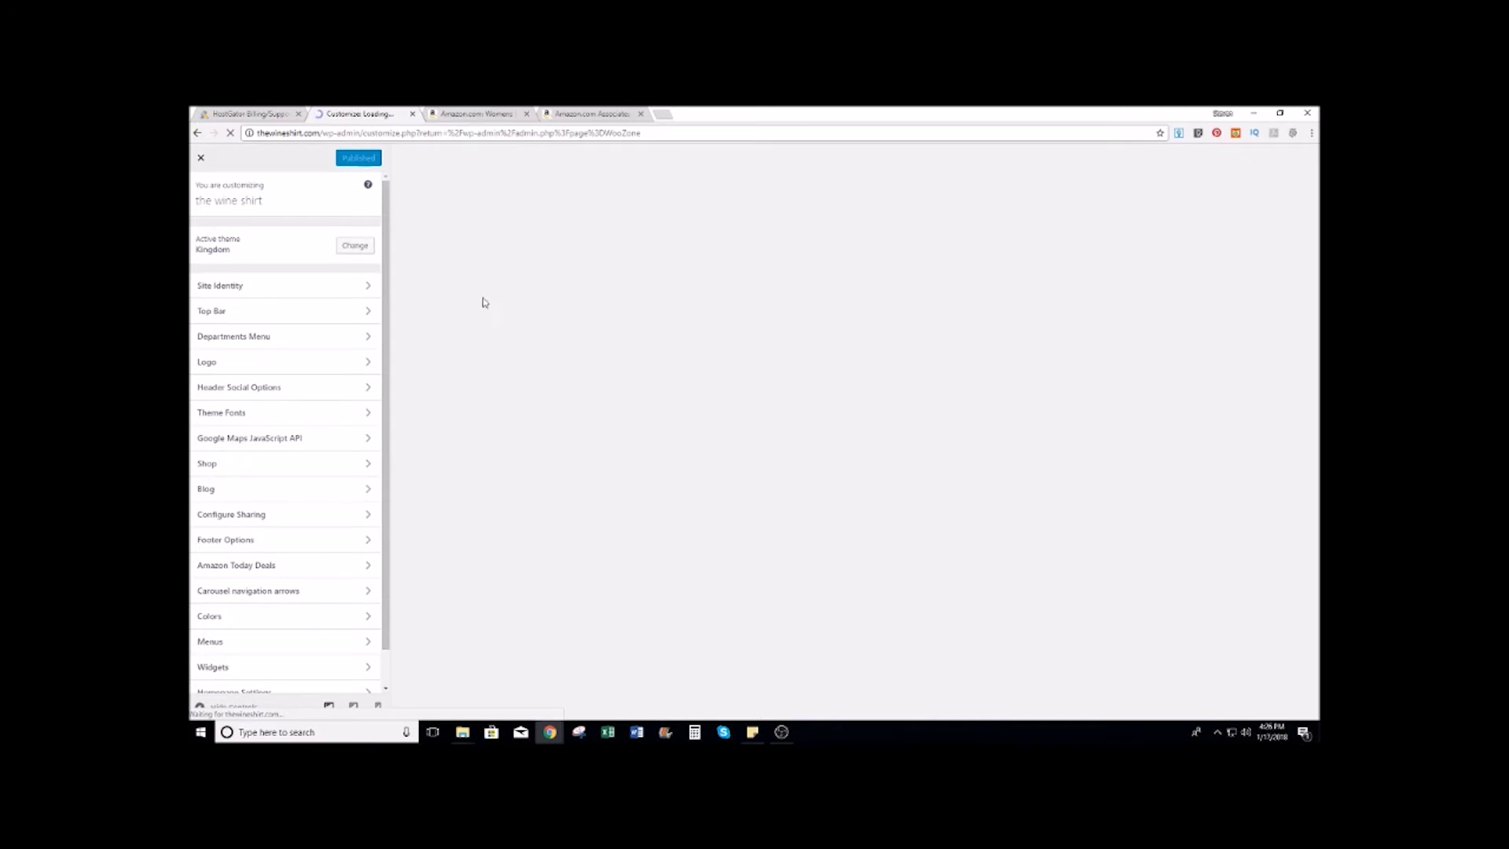
{"action": "scroll", "coordinate": [290, 314], "scroll_direction": "down", "scroll_amount": 1}
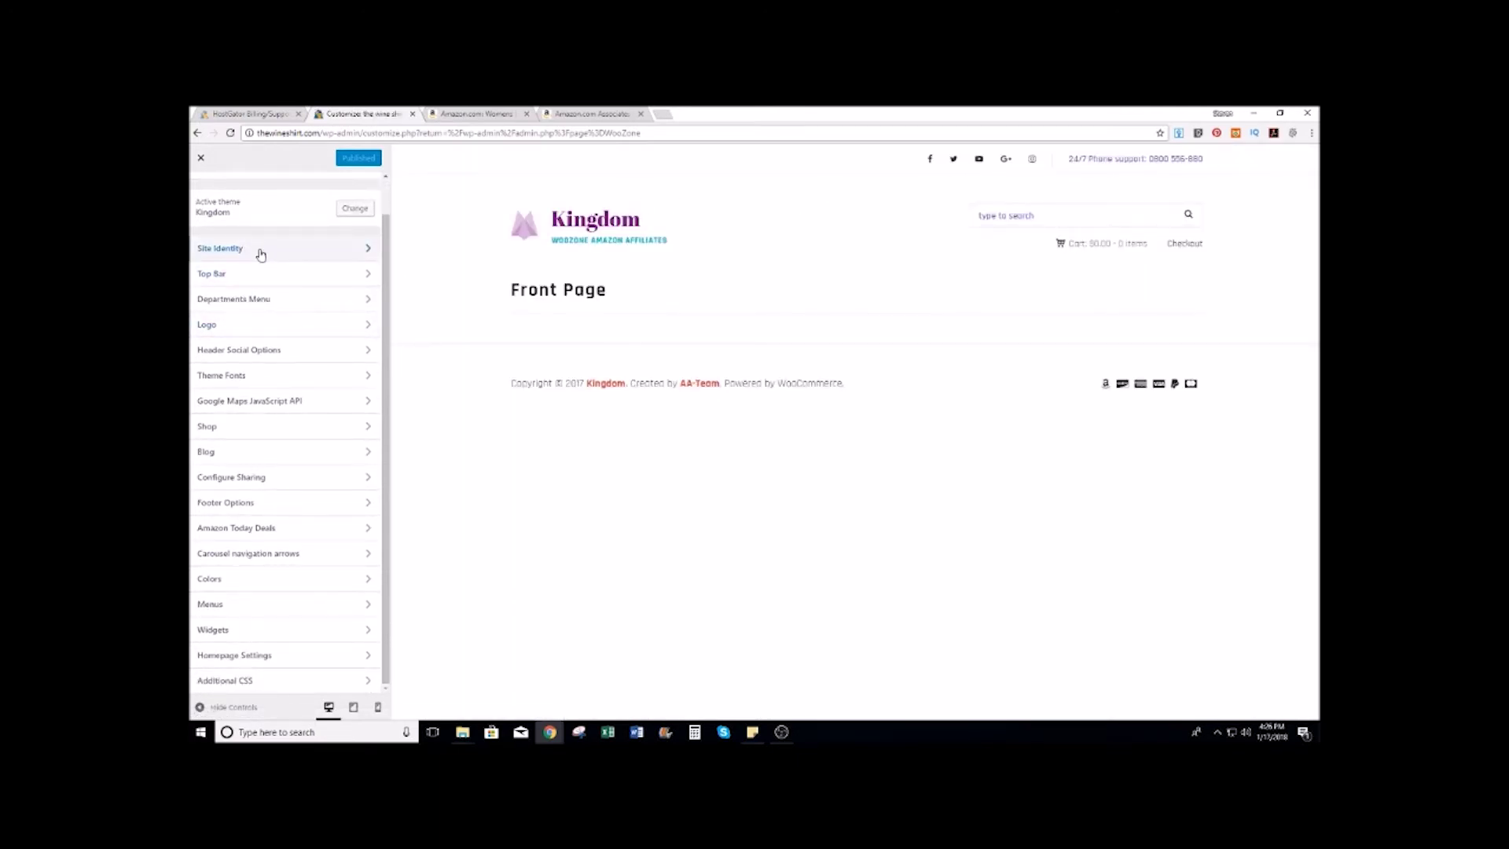
{"action": "left_click", "coordinate": [258, 272]}
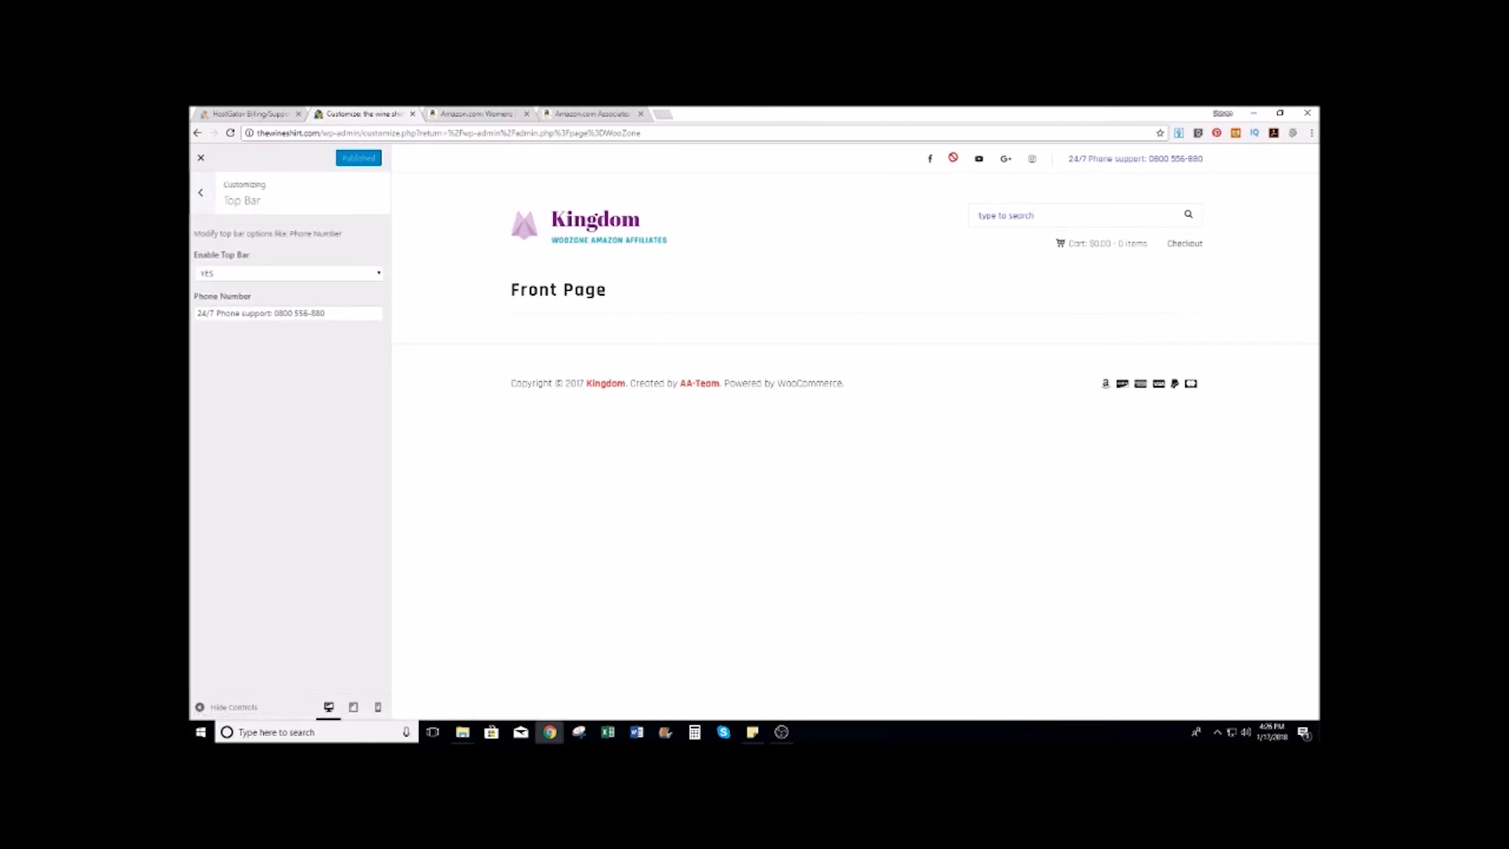
{"action": "triple_click", "coordinate": [351, 311]}
{"action": "key", "text": "BackSpace"}
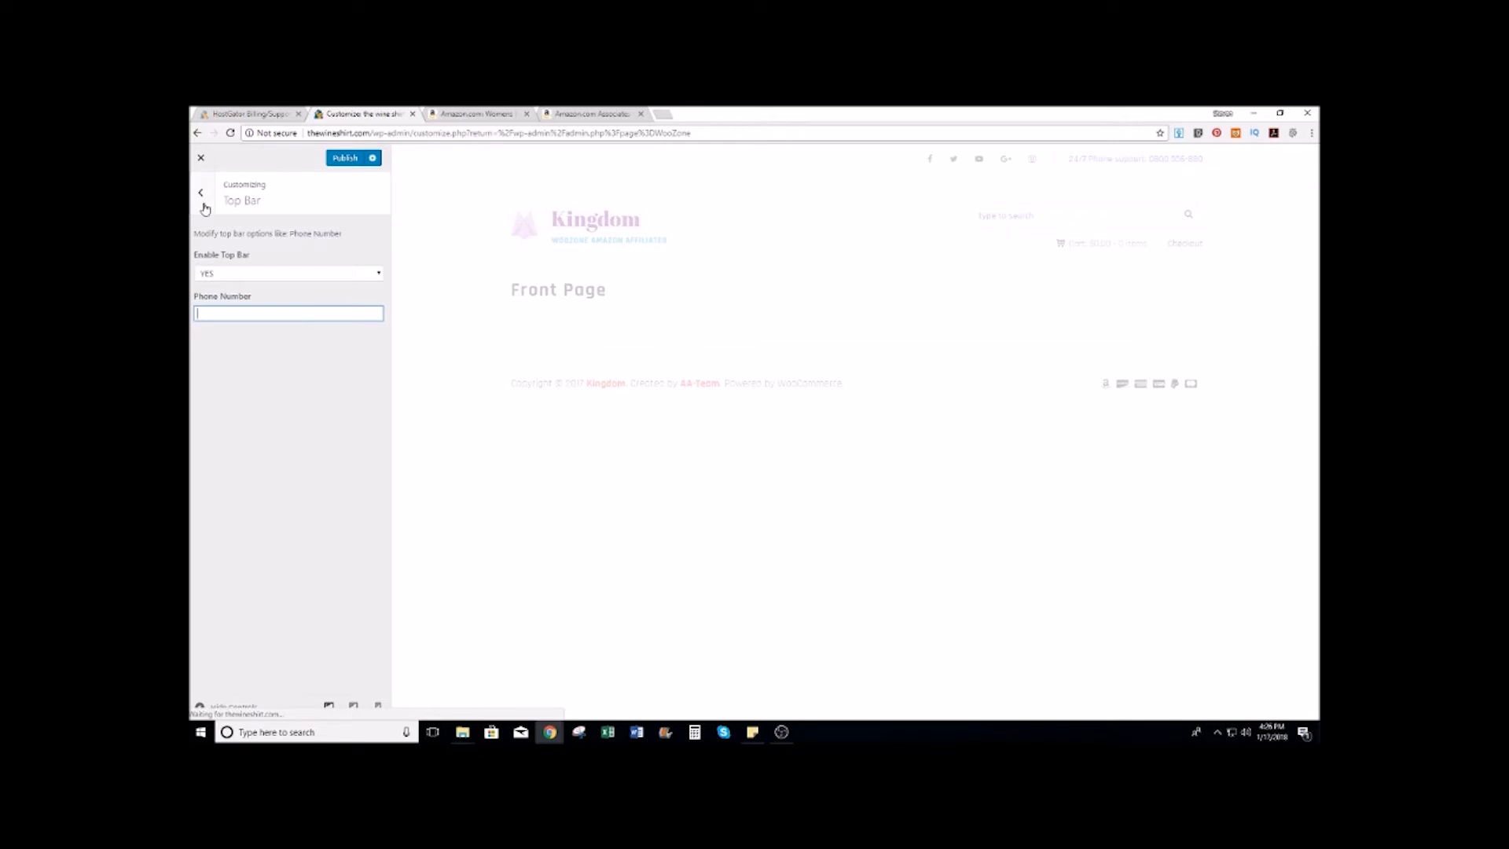
{"action": "left_click", "coordinate": [343, 157]}
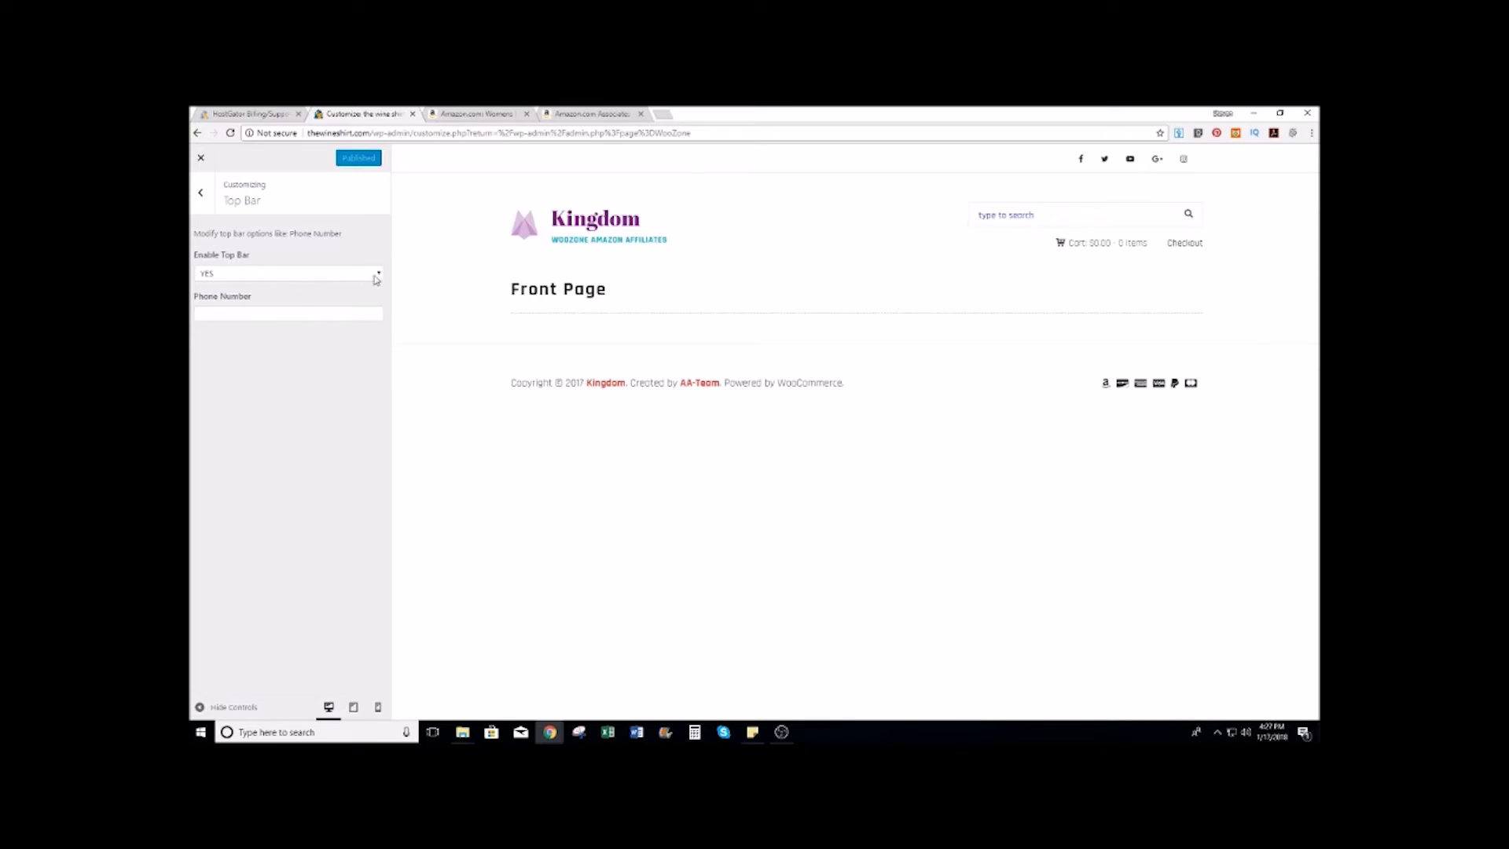
{"action": "left_click", "coordinate": [200, 192]}
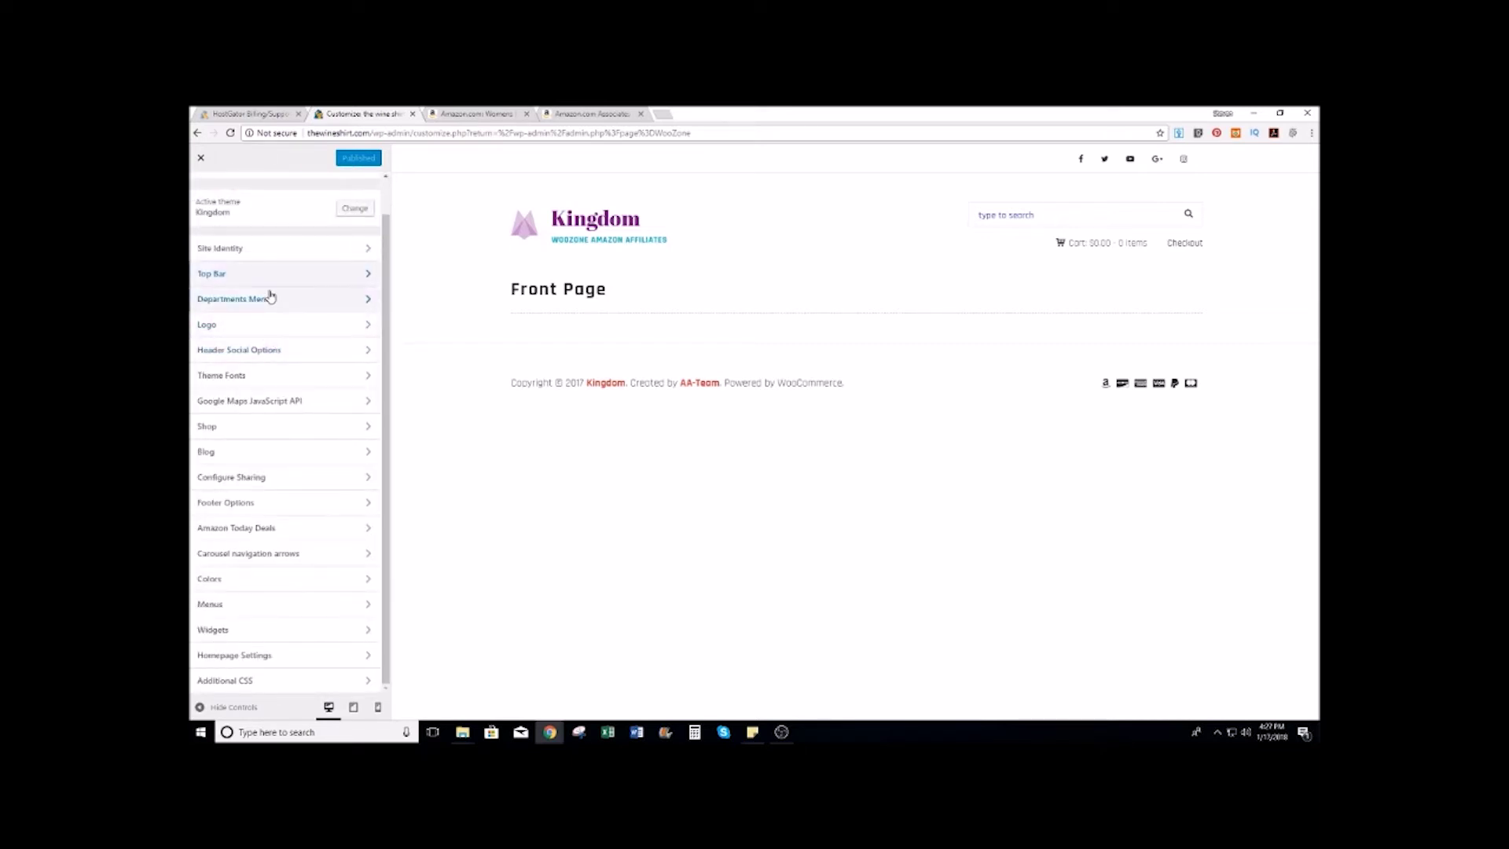
Step: Set Enable Youtube Page and Enable Google+ Page to NO in Header Social Options and publish
{"action": "left_click", "coordinate": [280, 351]}
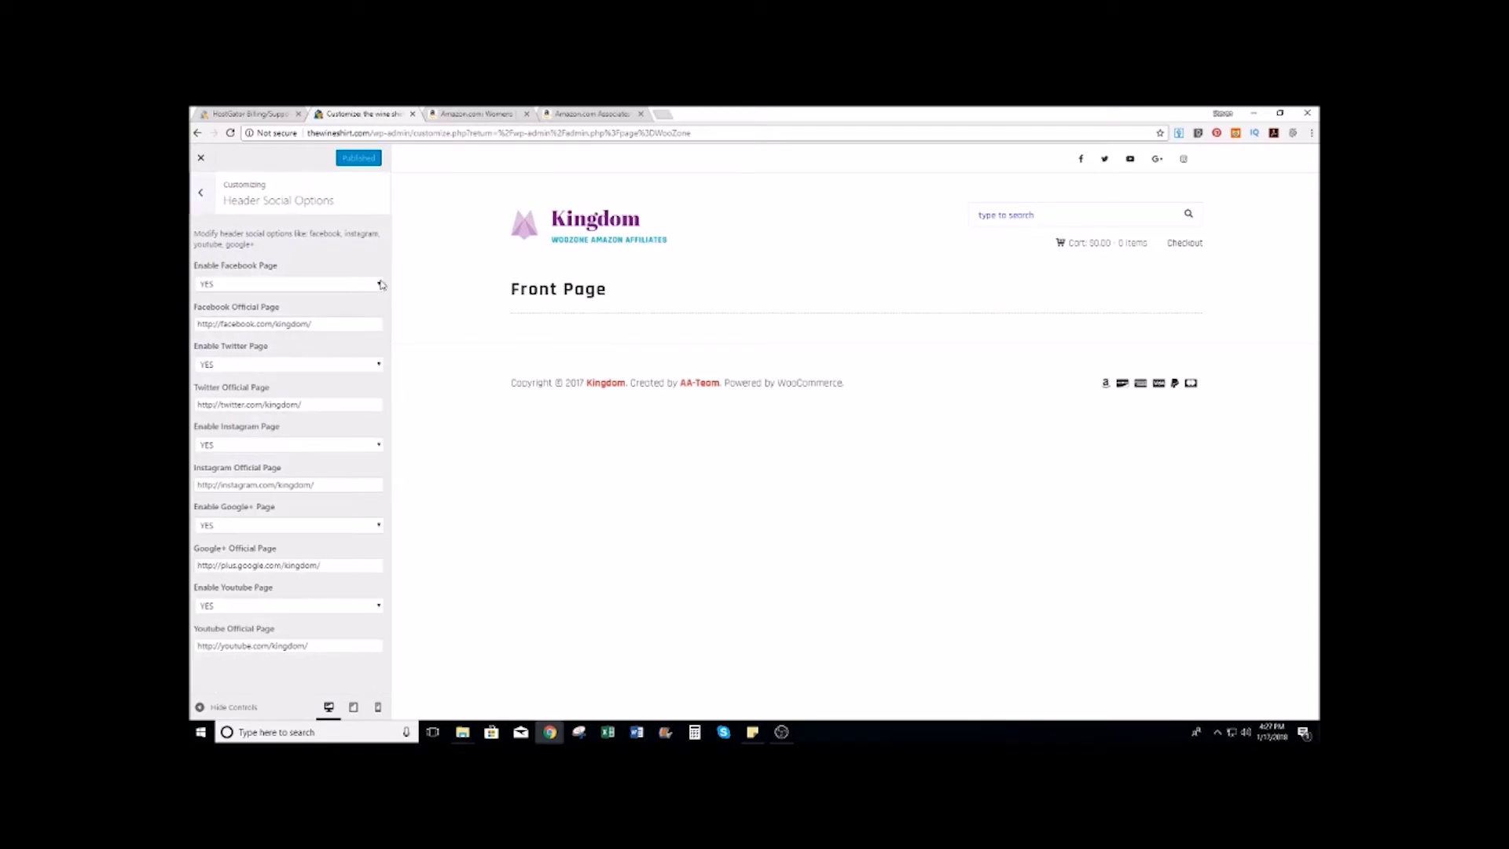
{"action": "left_click", "coordinate": [379, 609]}
{"action": "left_click", "coordinate": [248, 626]}
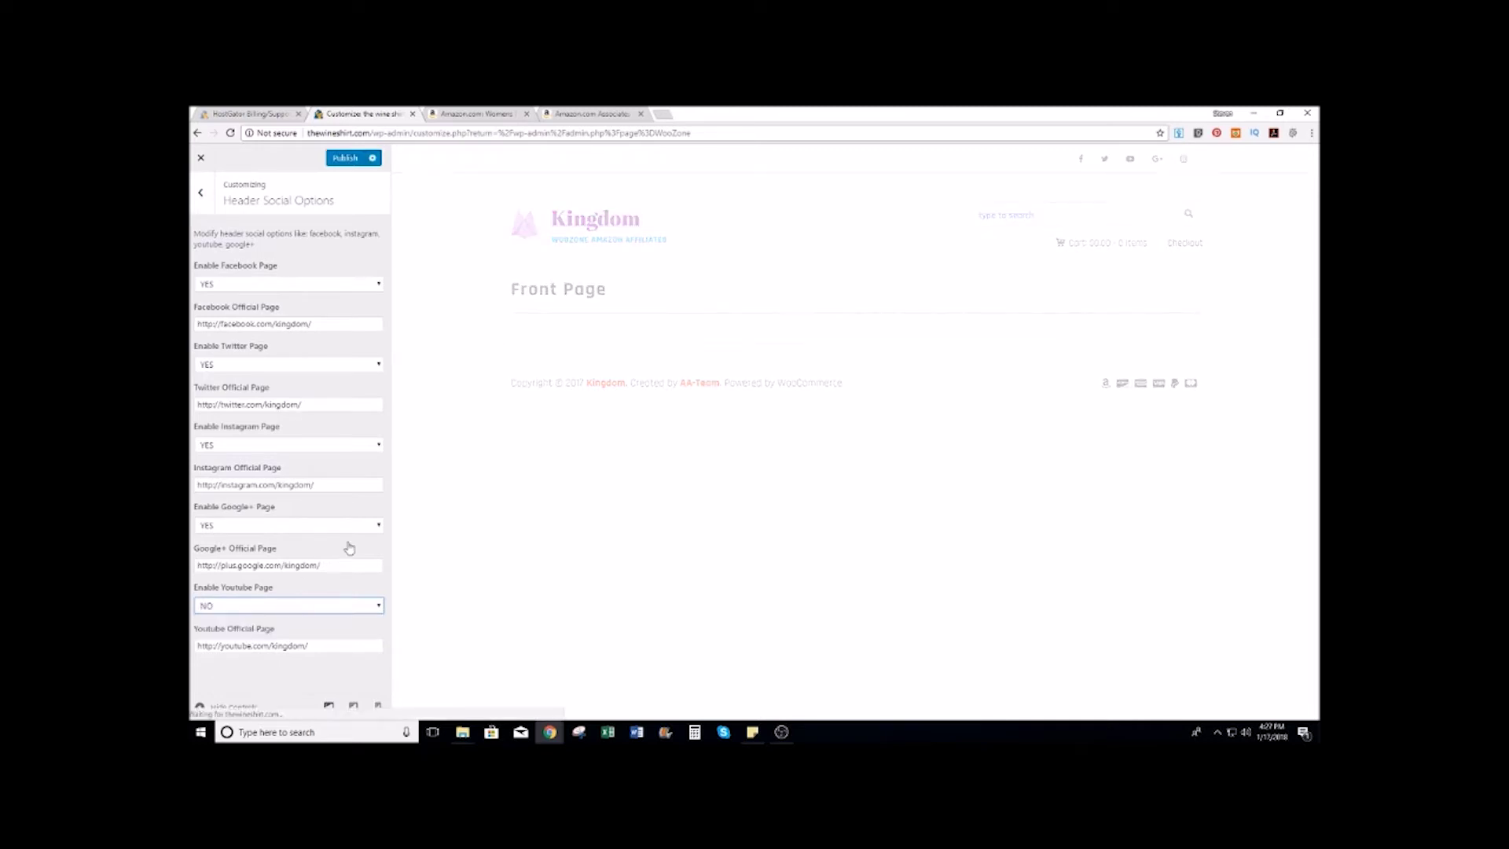
{"action": "left_click", "coordinate": [380, 524]}
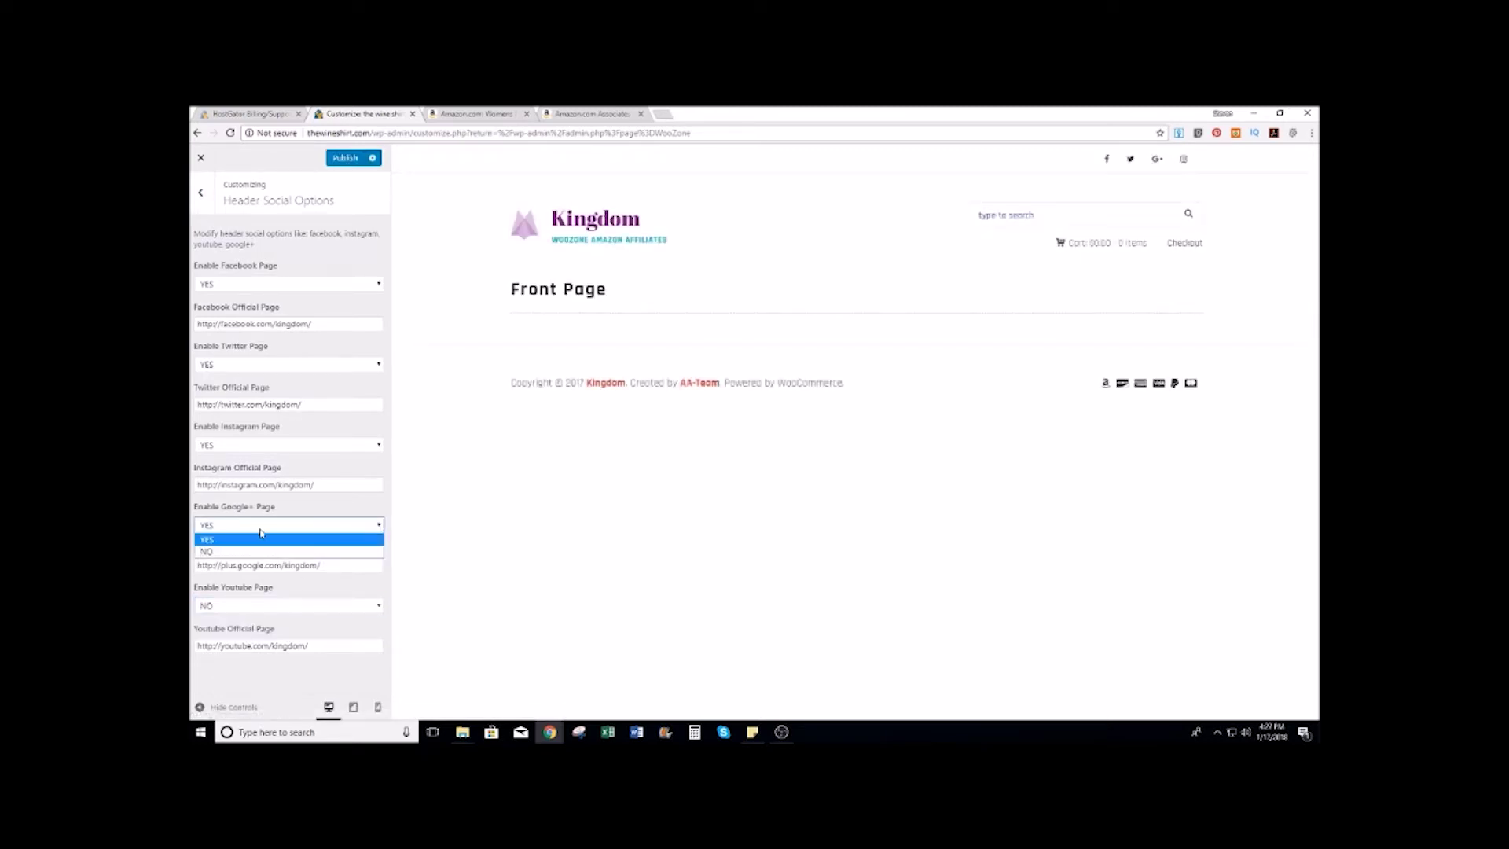
{"action": "left_click", "coordinate": [228, 551]}
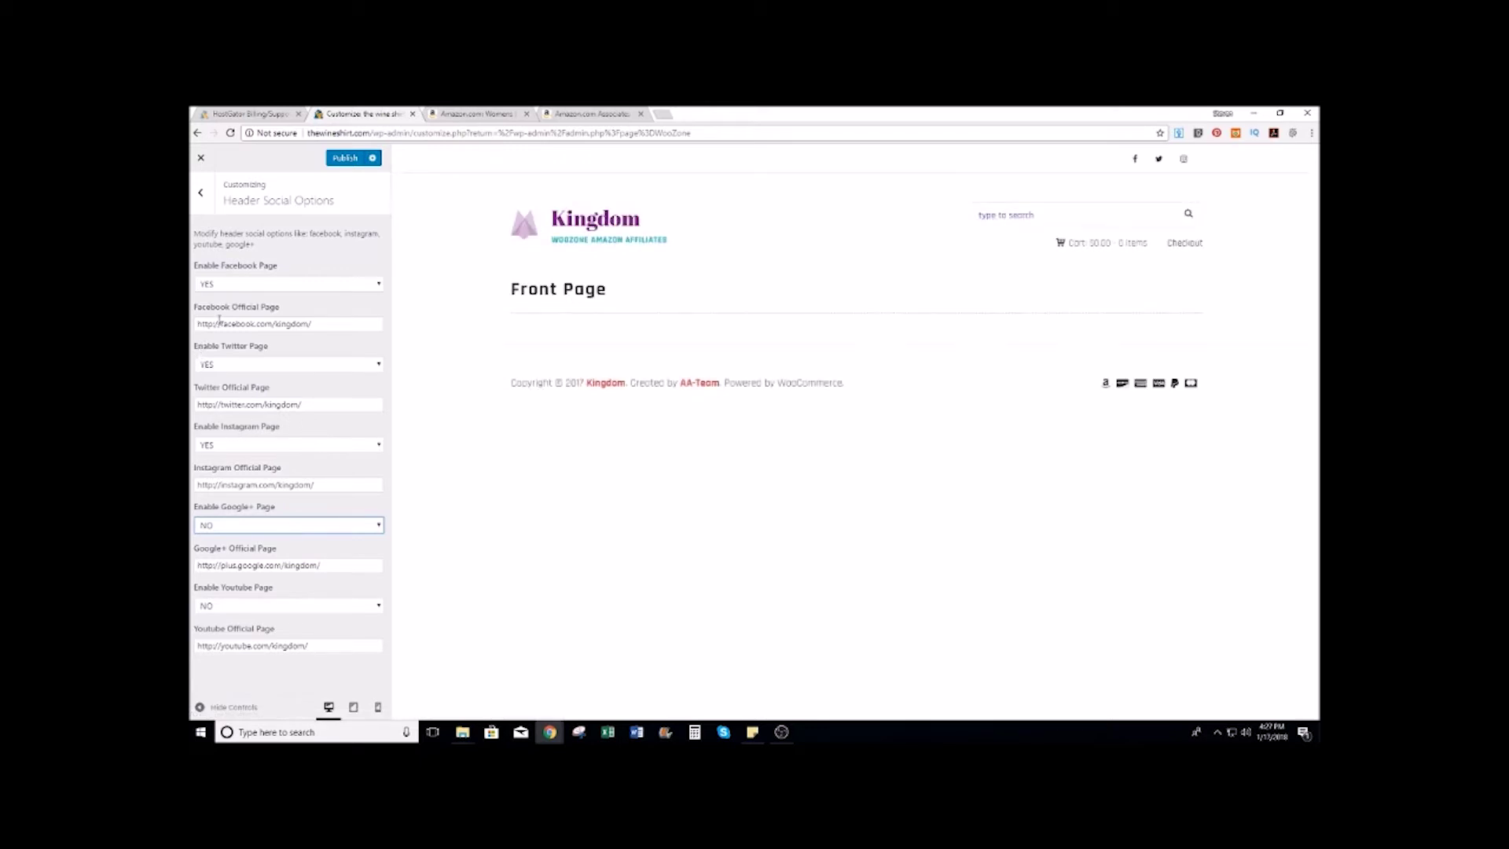
{"action": "left_click", "coordinate": [345, 160]}
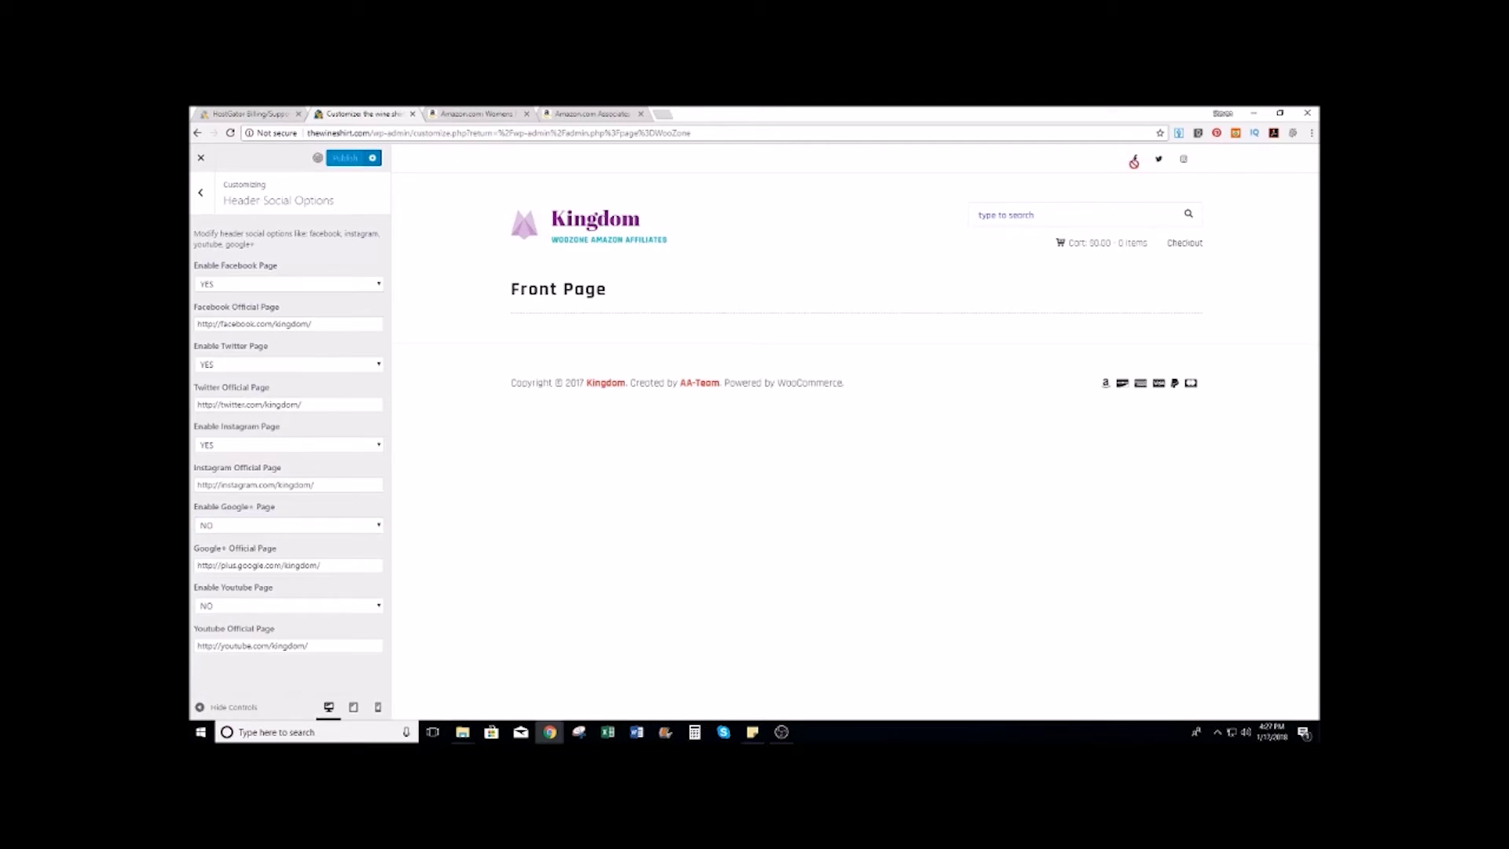
{"action": "mouse_move", "coordinate": [1049, 245]}
{"action": "left_click", "coordinate": [202, 193]}
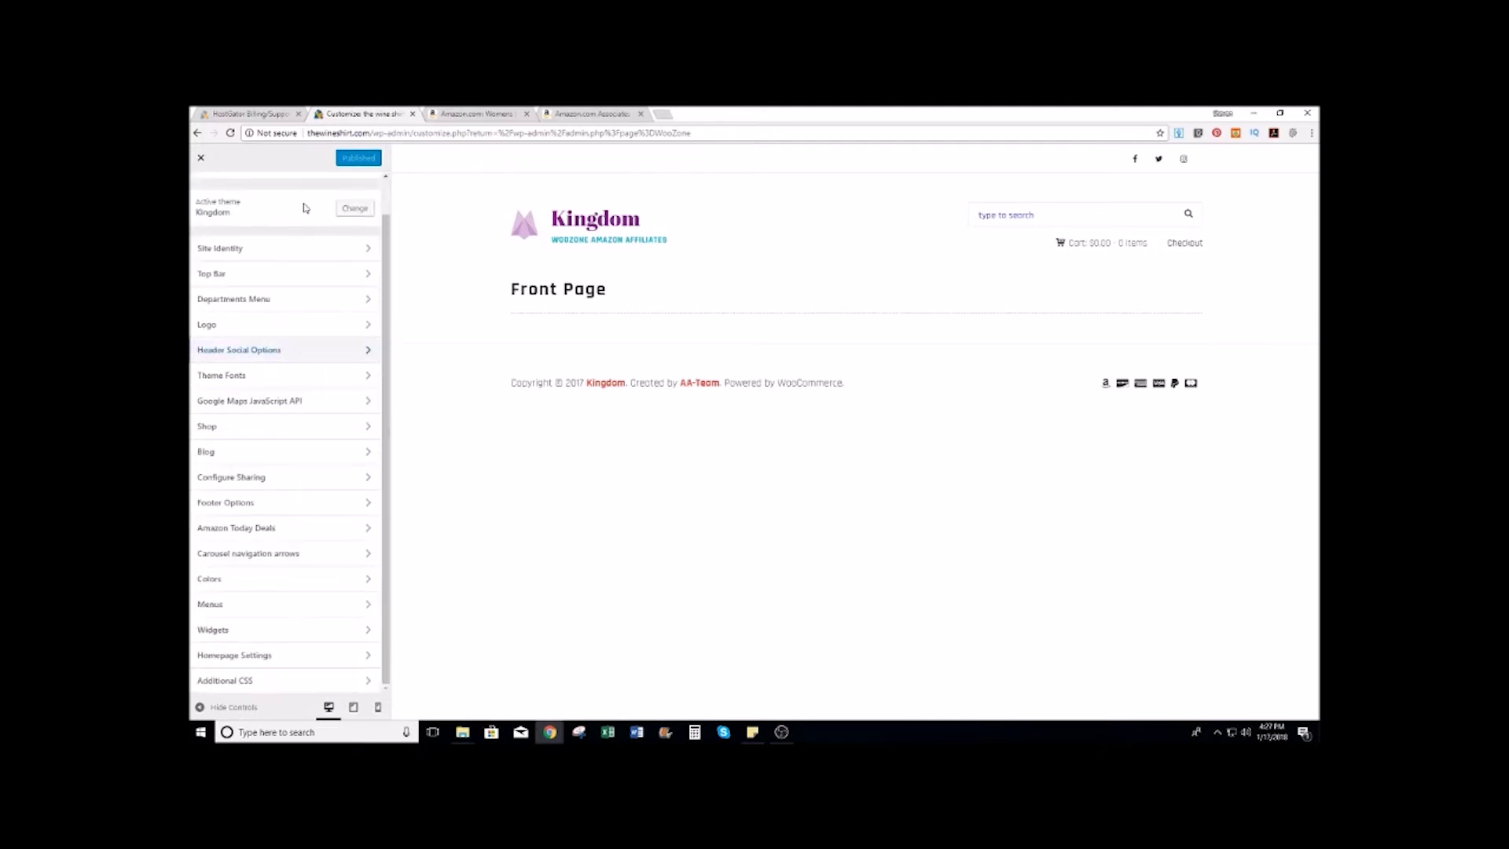
Step: Glance at Theme Fonts, then delete all the Footer Options copyright text
{"action": "left_click", "coordinate": [256, 382]}
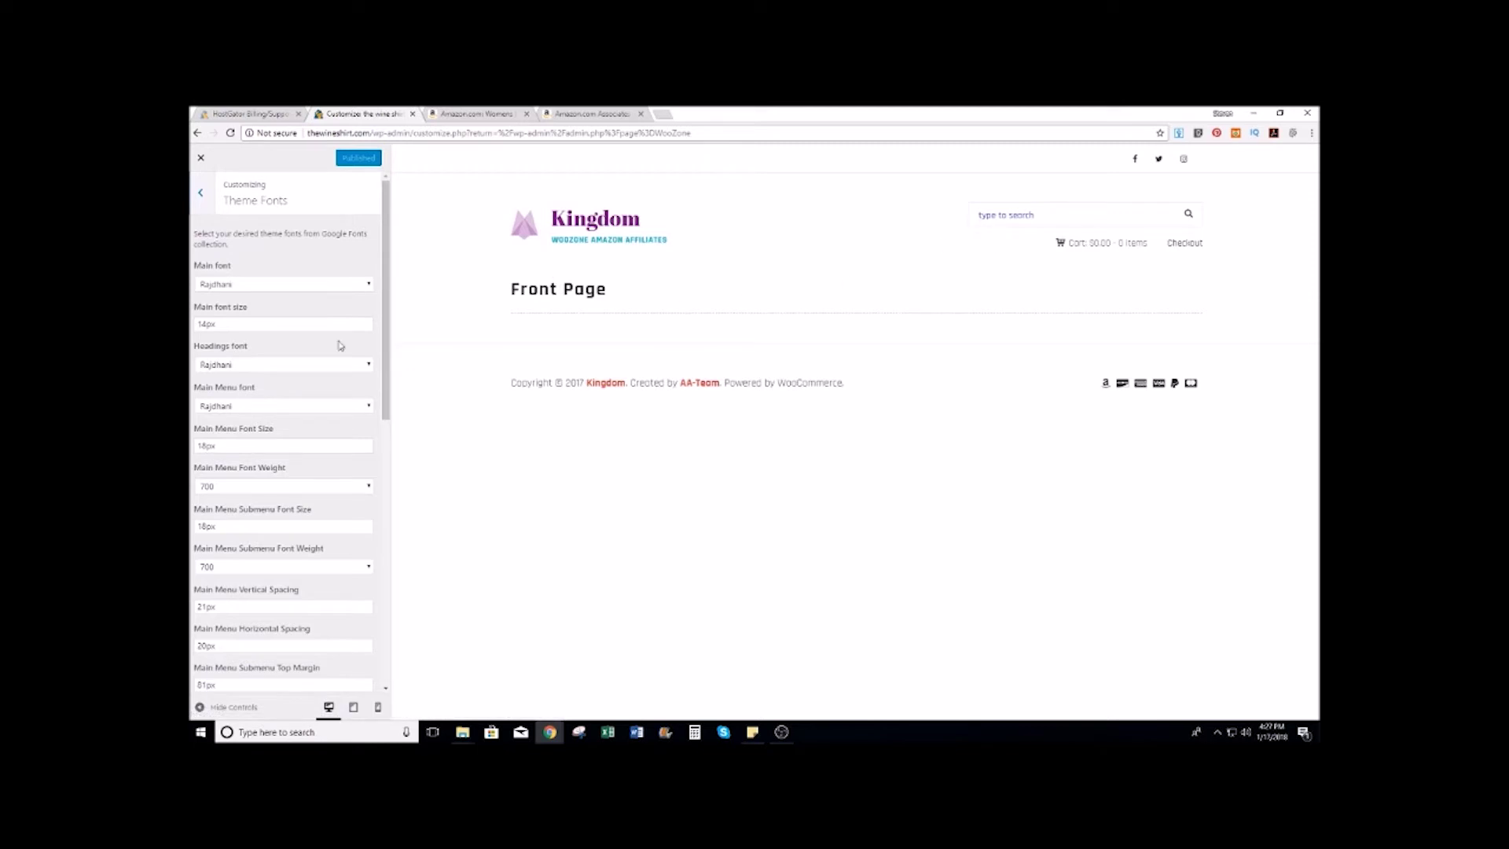
{"action": "scroll", "coordinate": [313, 434], "scroll_direction": "down", "scroll_amount": 5}
{"action": "scroll", "coordinate": [298, 541], "scroll_direction": "up", "scroll_amount": 6}
{"action": "left_click", "coordinate": [202, 194]}
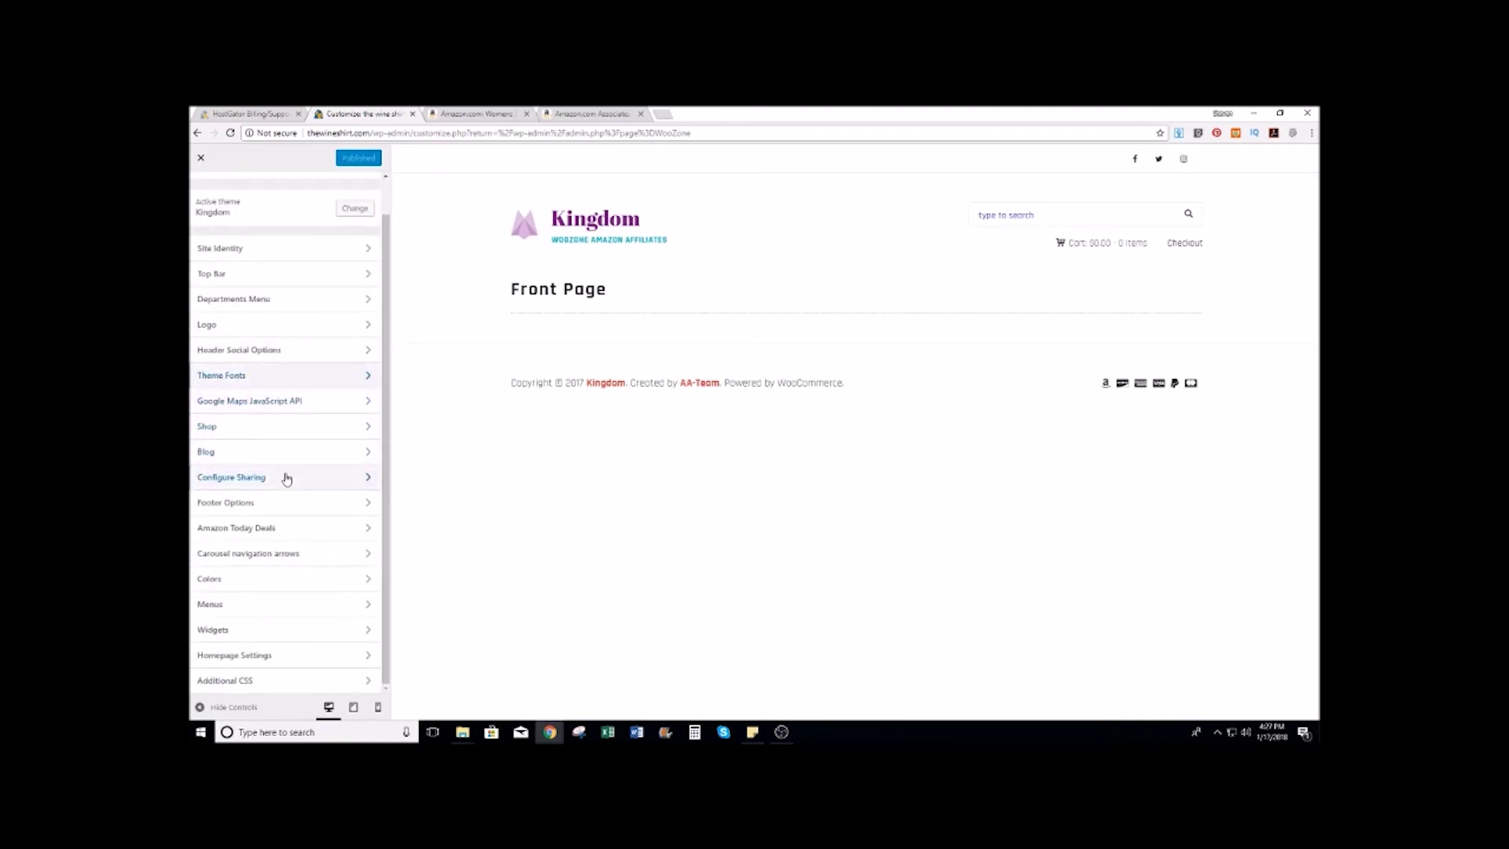
{"action": "left_click", "coordinate": [269, 505]}
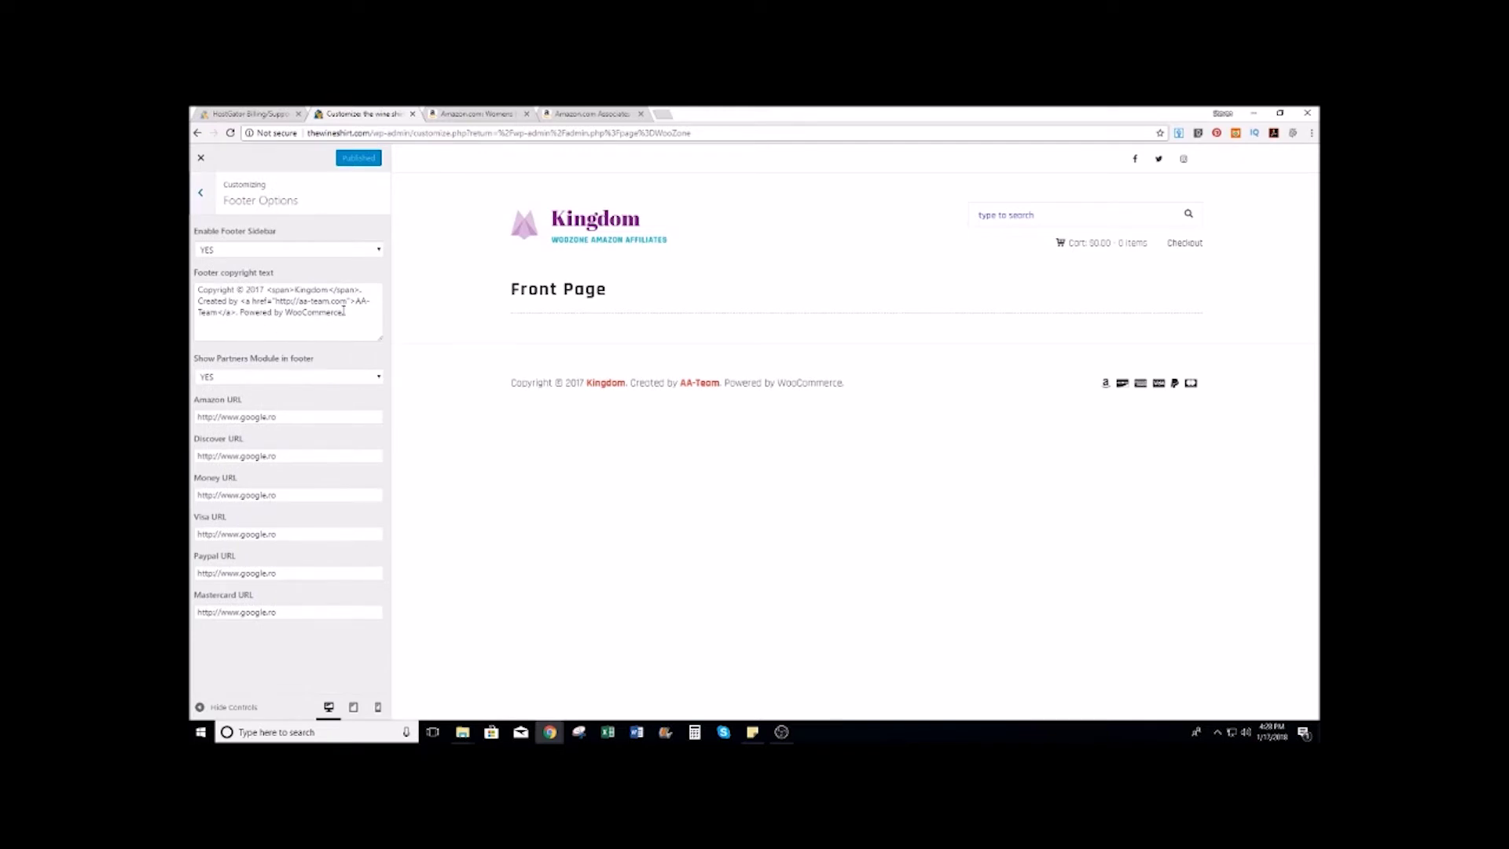
{"action": "left_click_drag", "start_coordinate": [348, 315], "coordinate": [198, 289]}
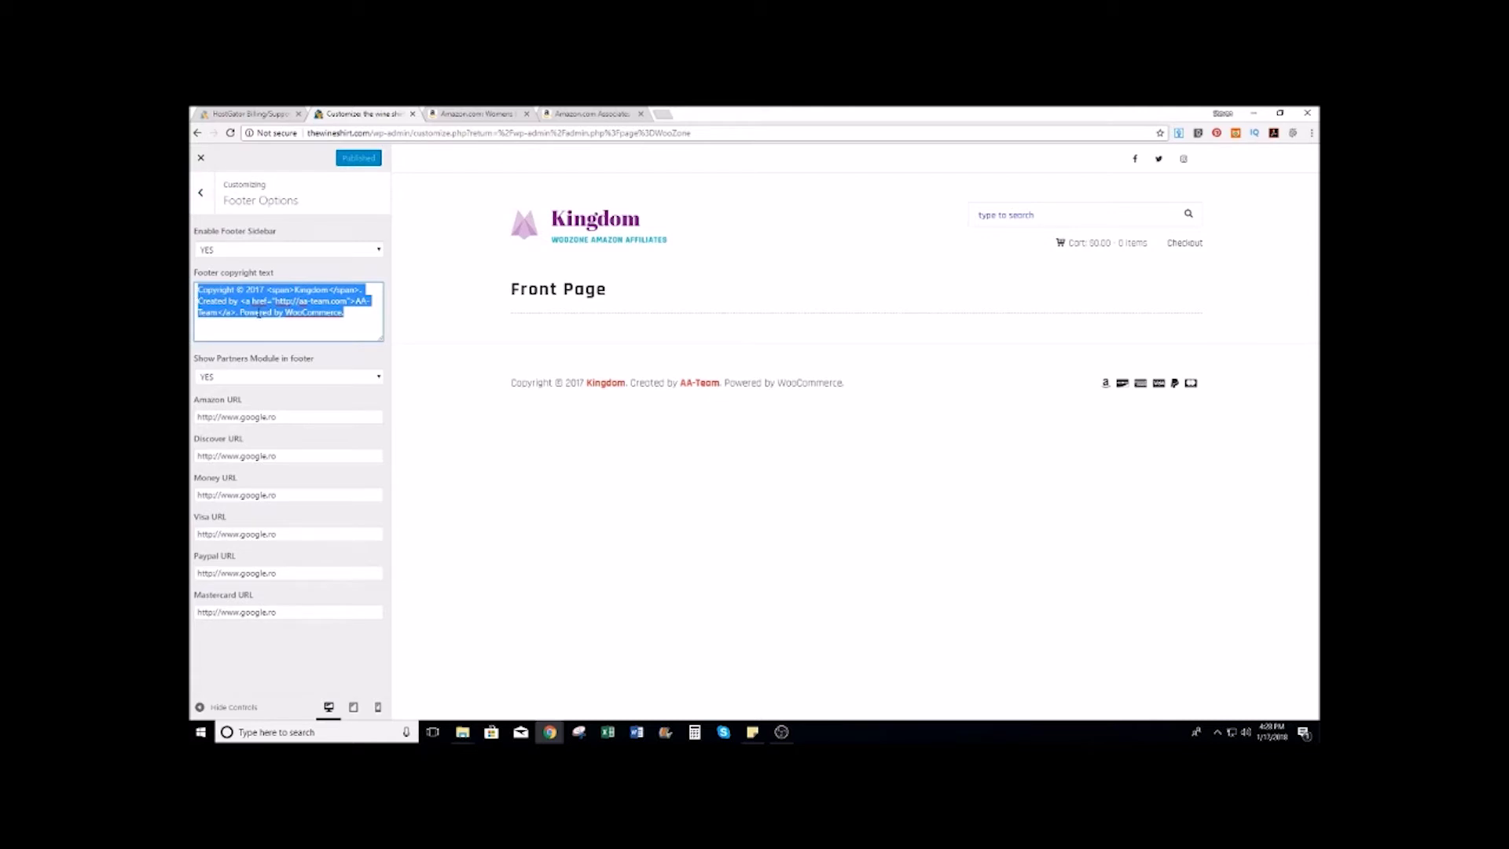
{"action": "key", "text": "BackSpace"}
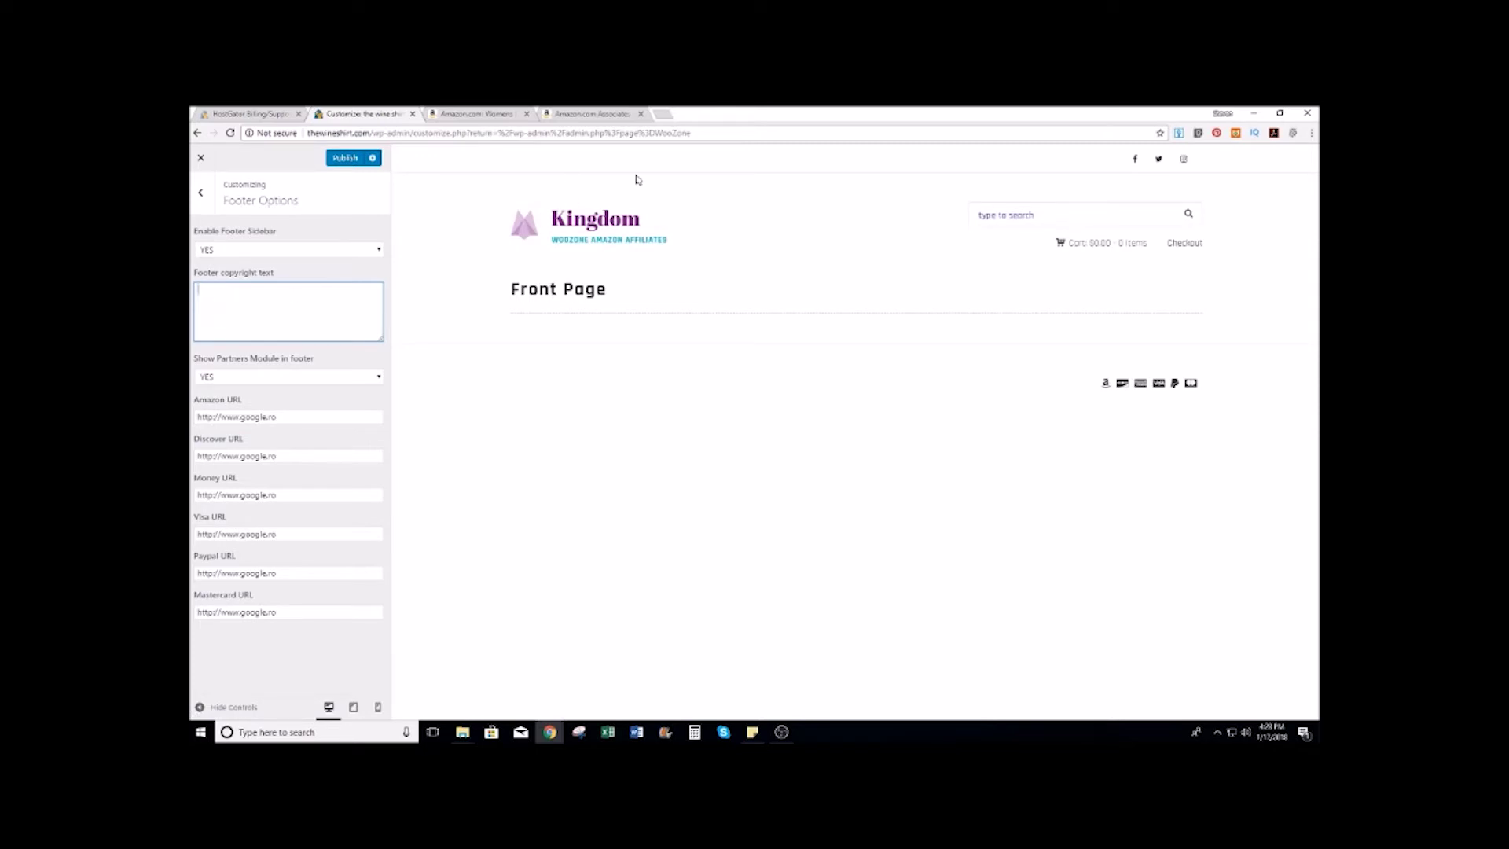
Step: Search Google for 'amazon affiliate disclosure' and open the Associates Operating Agreement
{"action": "left_click", "coordinate": [665, 115]}
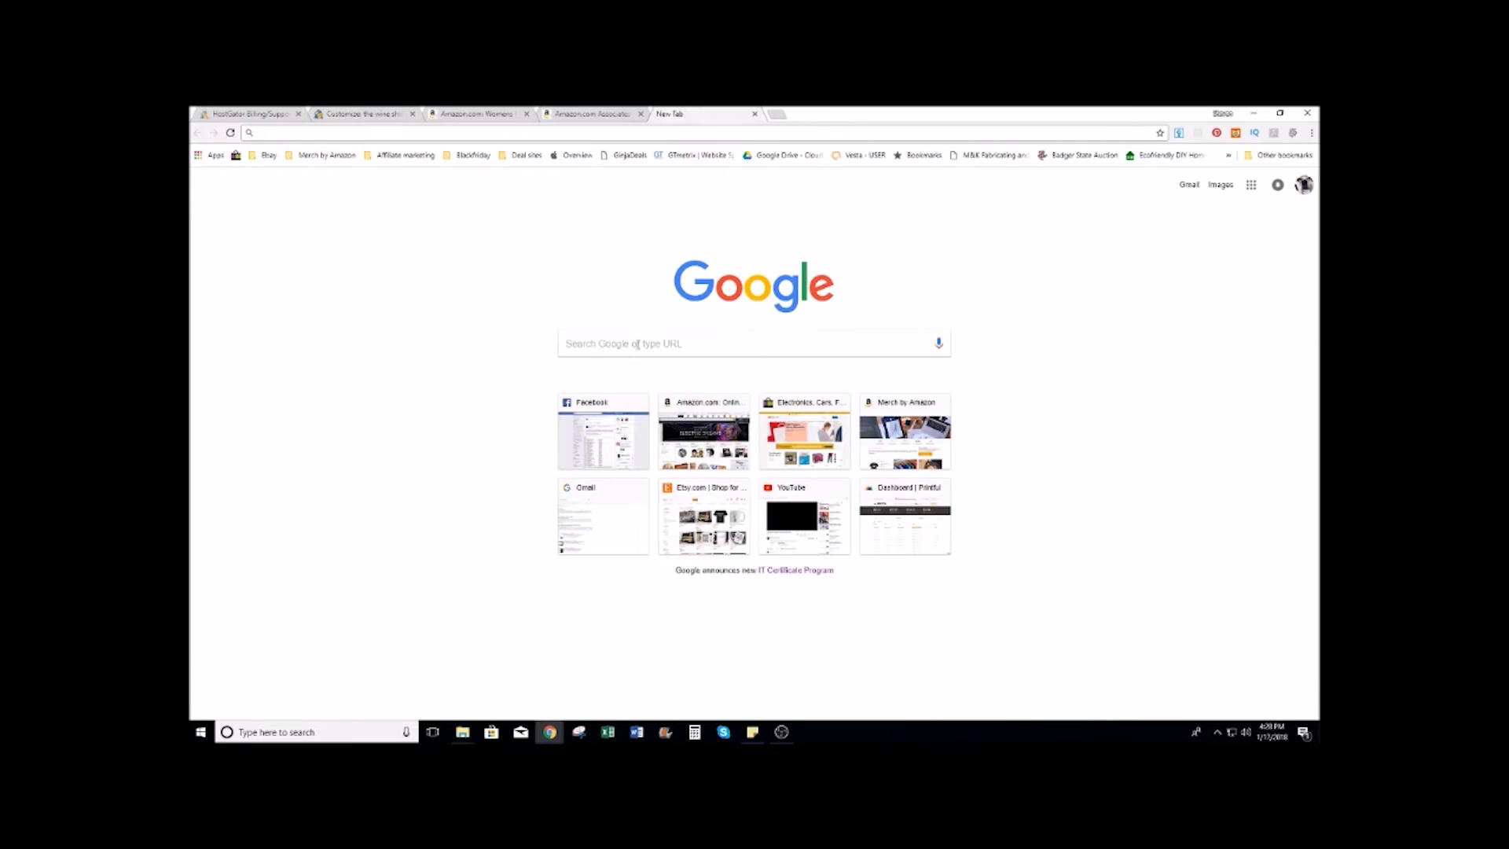
{"action": "type", "text": "amazon a"}
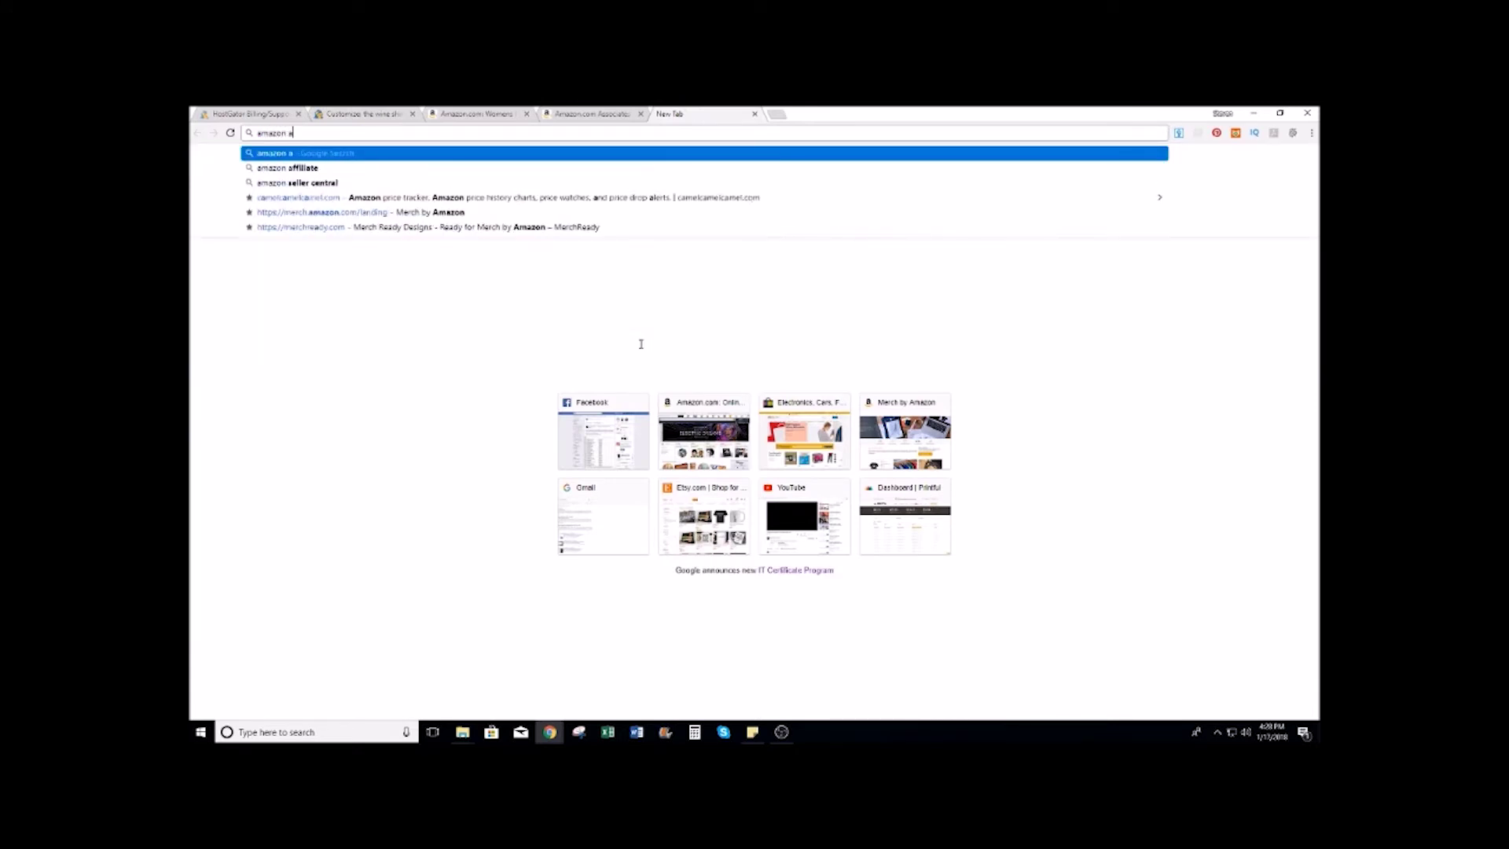
{"action": "type", "text": "ffiliate dis"}
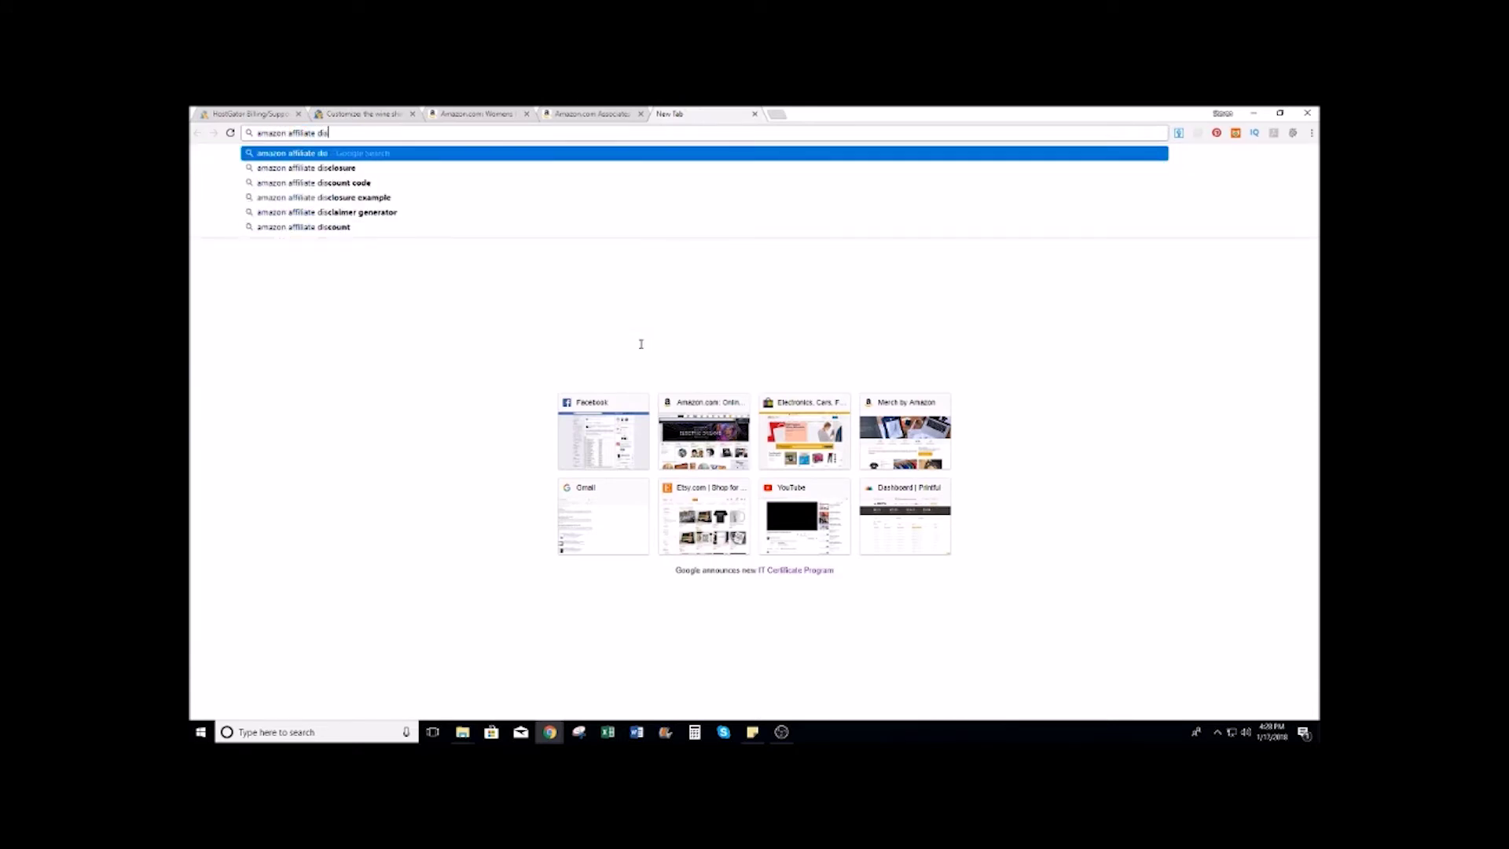
{"action": "type", "text": "closure"}
{"action": "key", "text": "Return"}
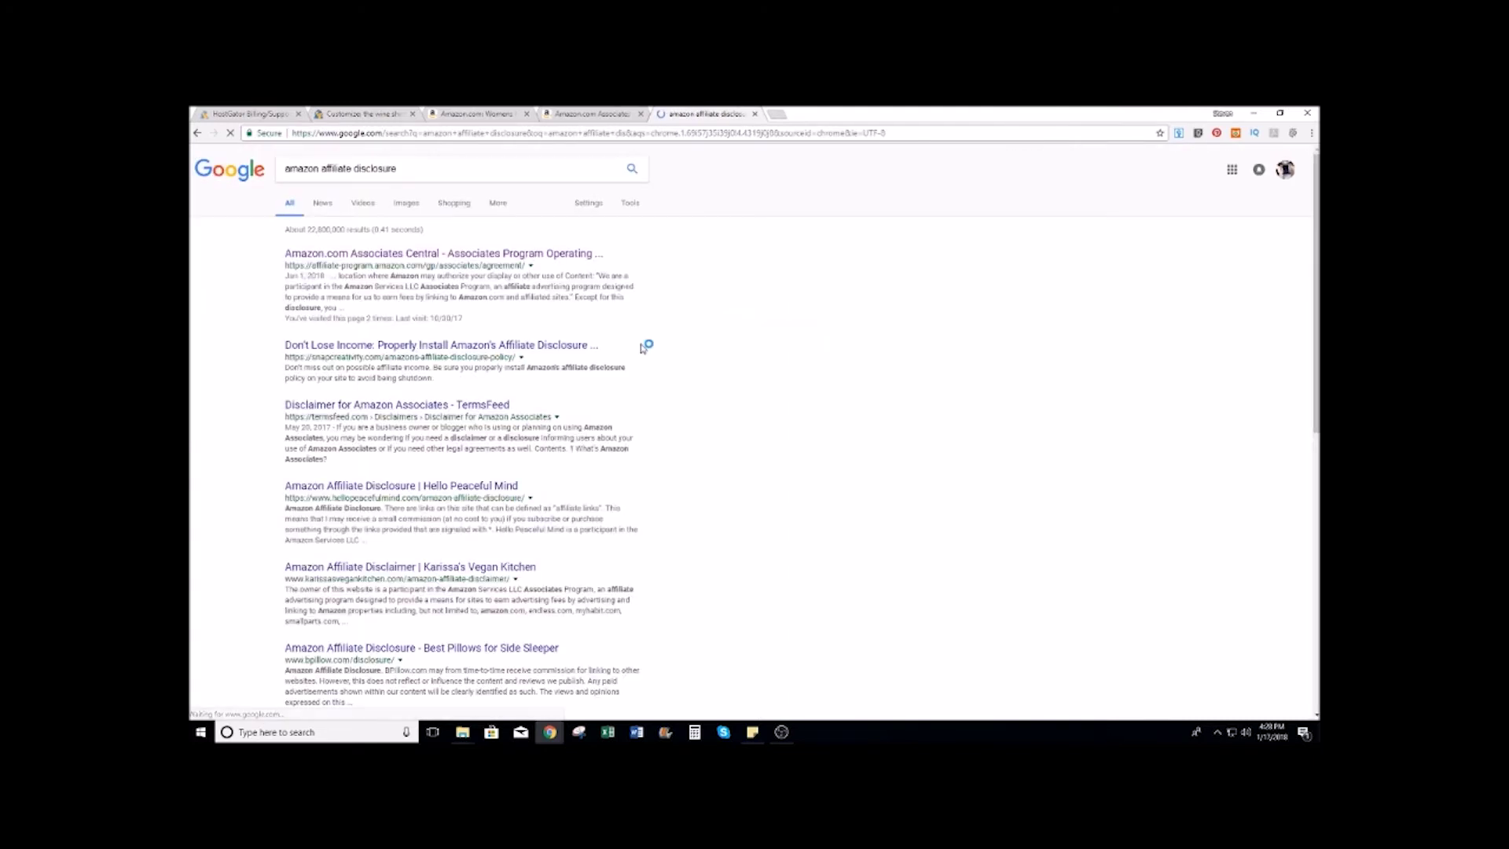
{"action": "left_click", "coordinate": [473, 263]}
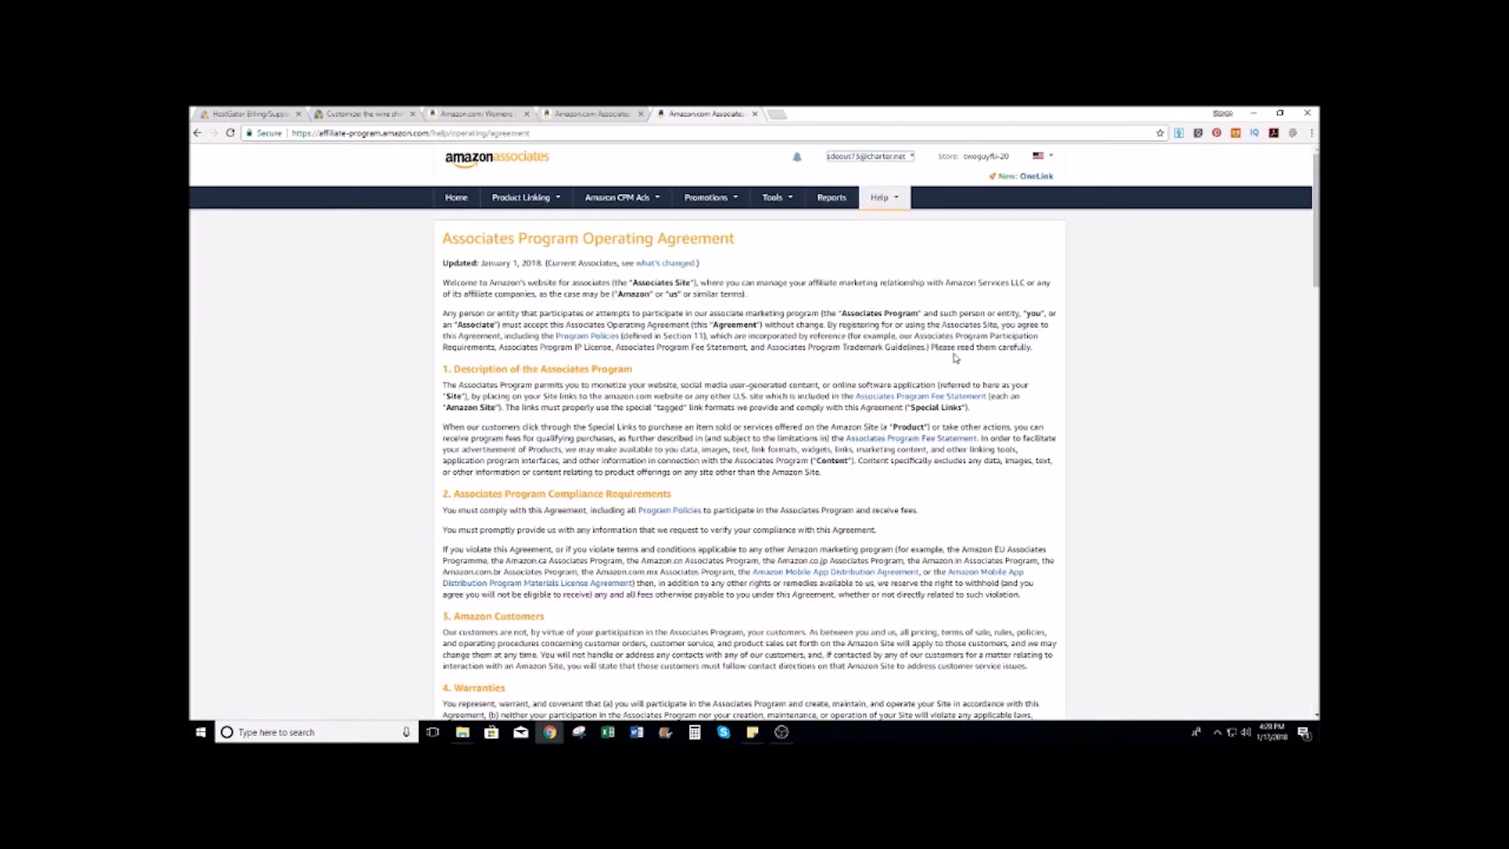
{"action": "scroll", "coordinate": [1007, 374], "scroll_direction": "down", "scroll_amount": 5}
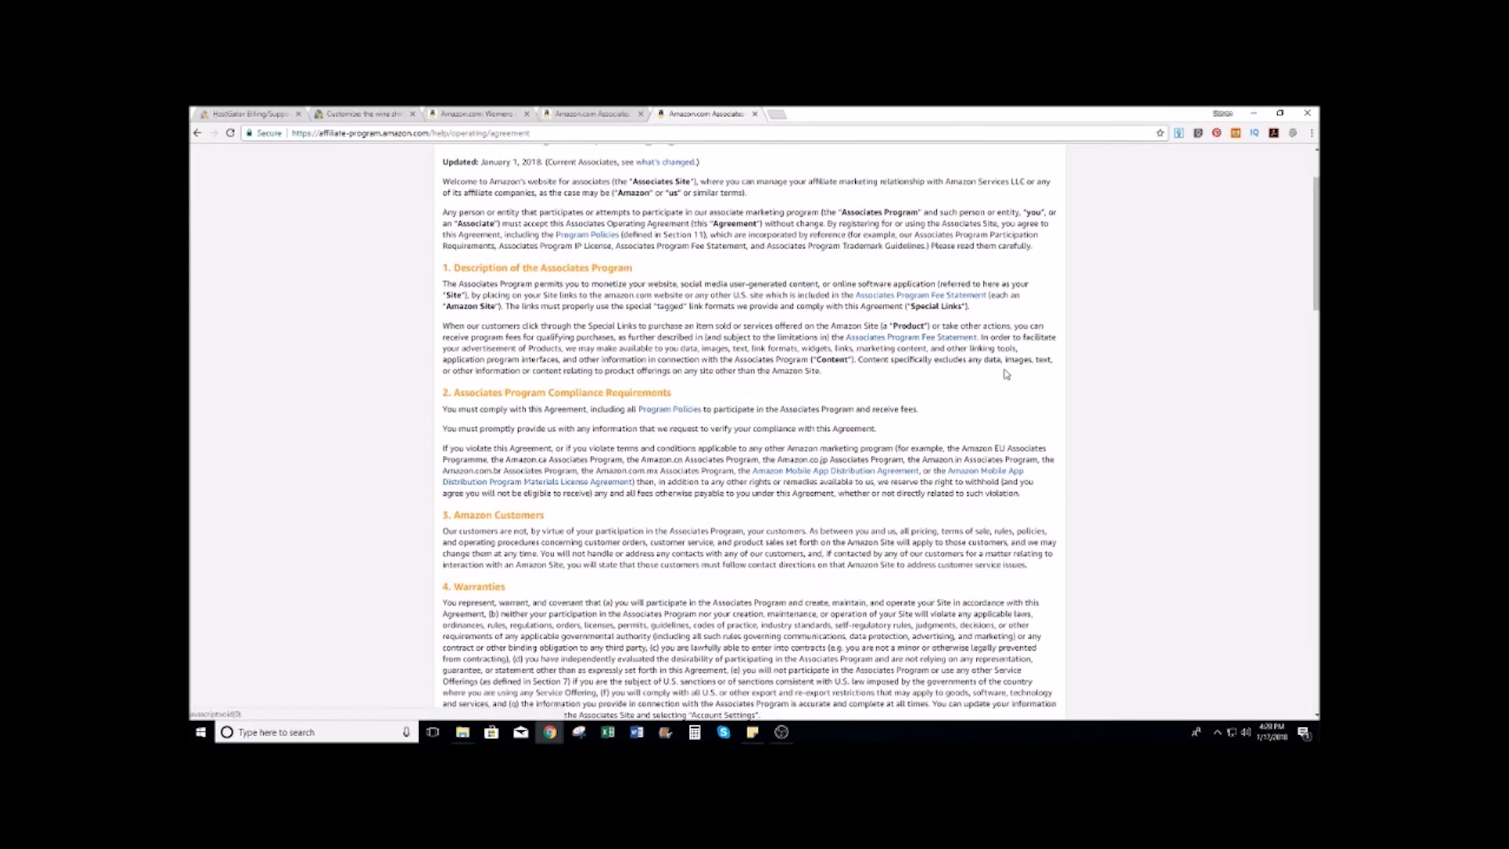
{"action": "scroll", "coordinate": [1005, 370], "scroll_direction": "down", "scroll_amount": 1}
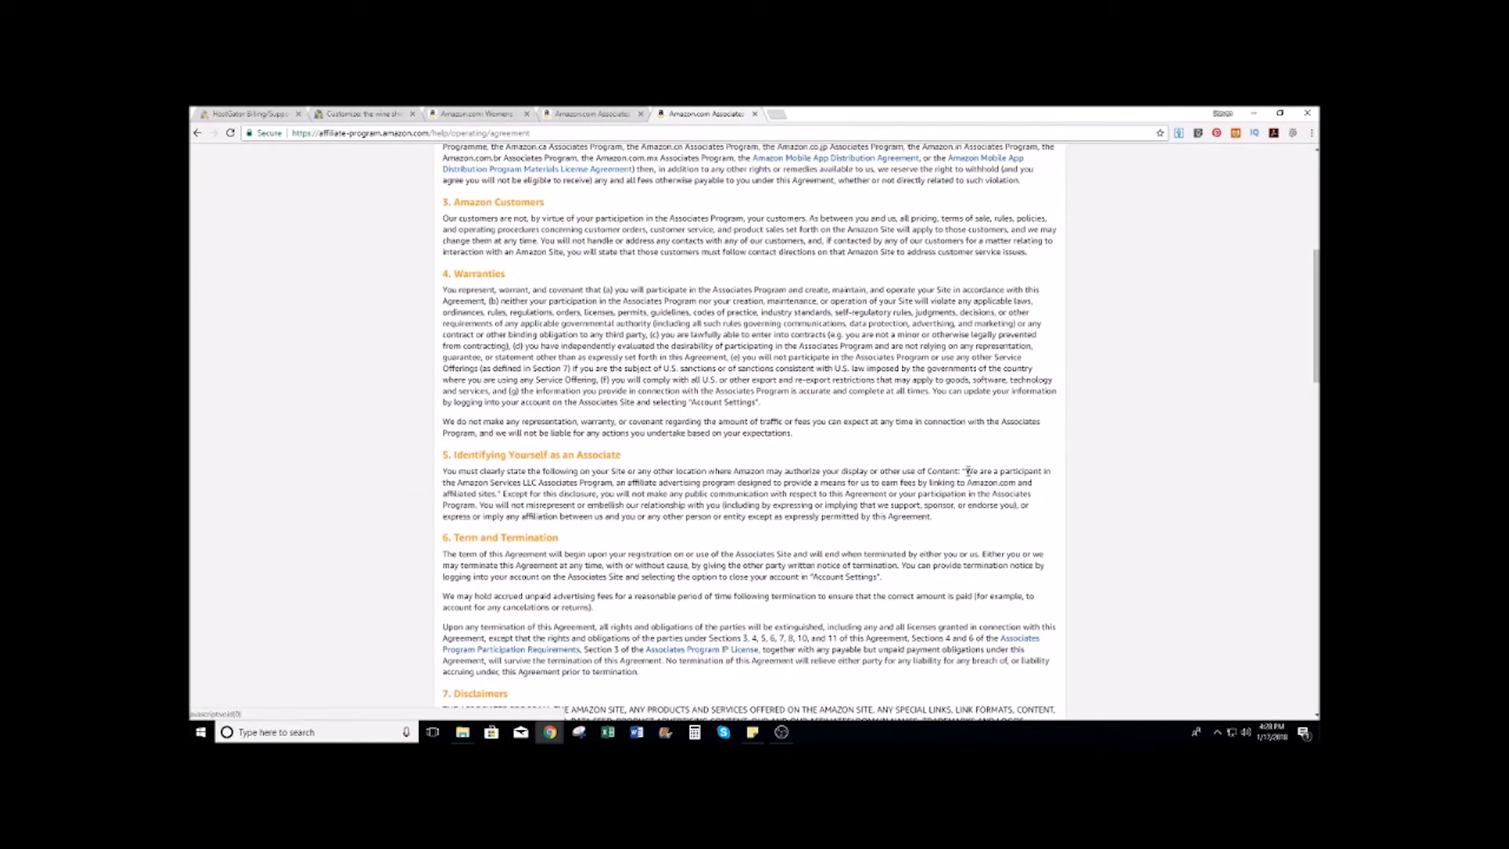
Step: Copy the section 5 disclosure sentence and paste it into the footer copyright text
{"action": "left_click_drag", "start_coordinate": [967, 471], "coordinate": [983, 480]}
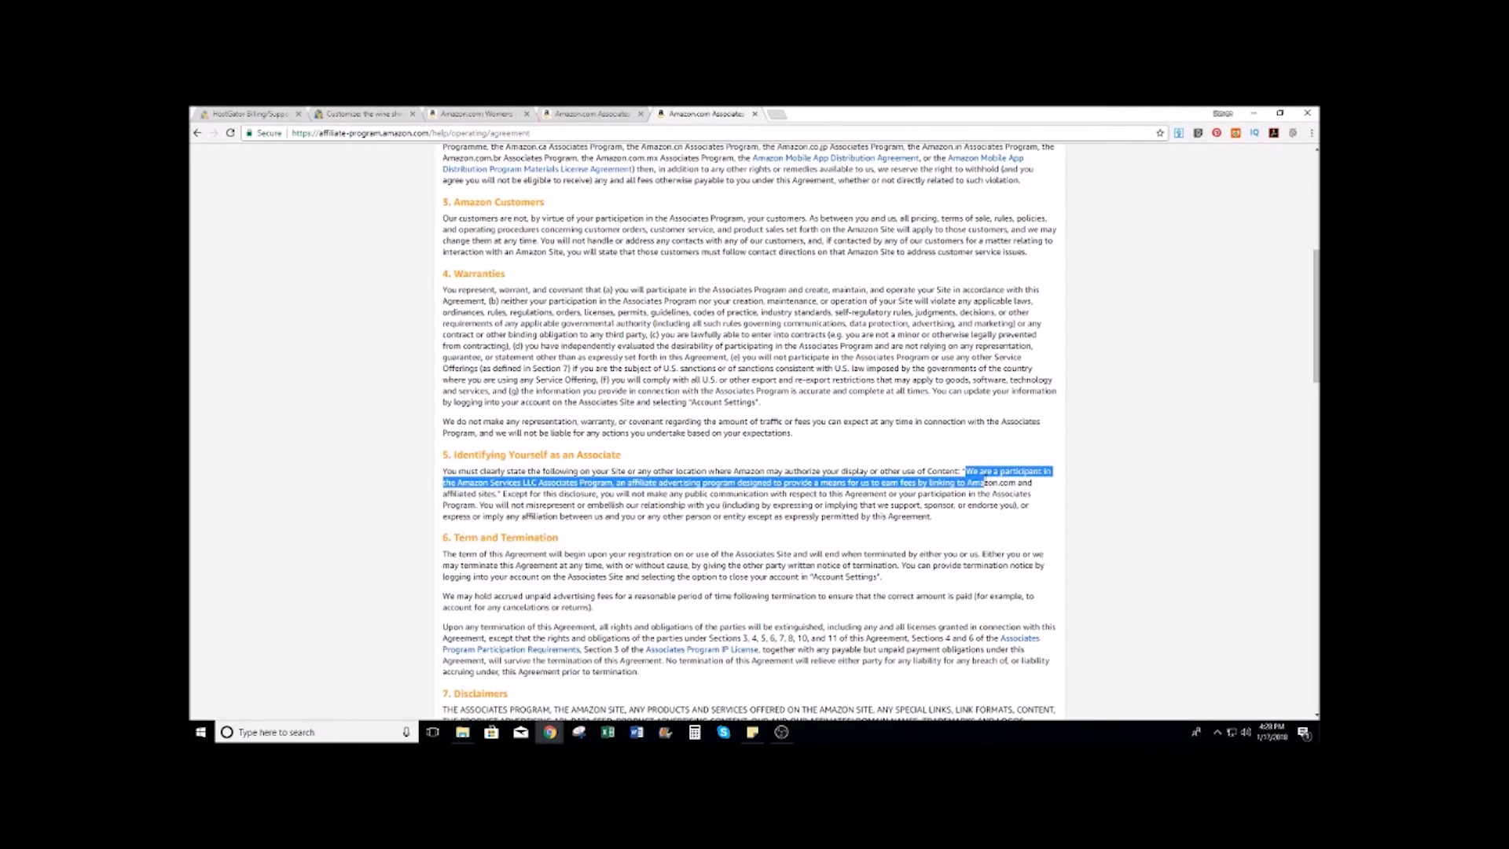
{"action": "left_click_drag", "start_coordinate": [984, 481], "coordinate": [501, 494]}
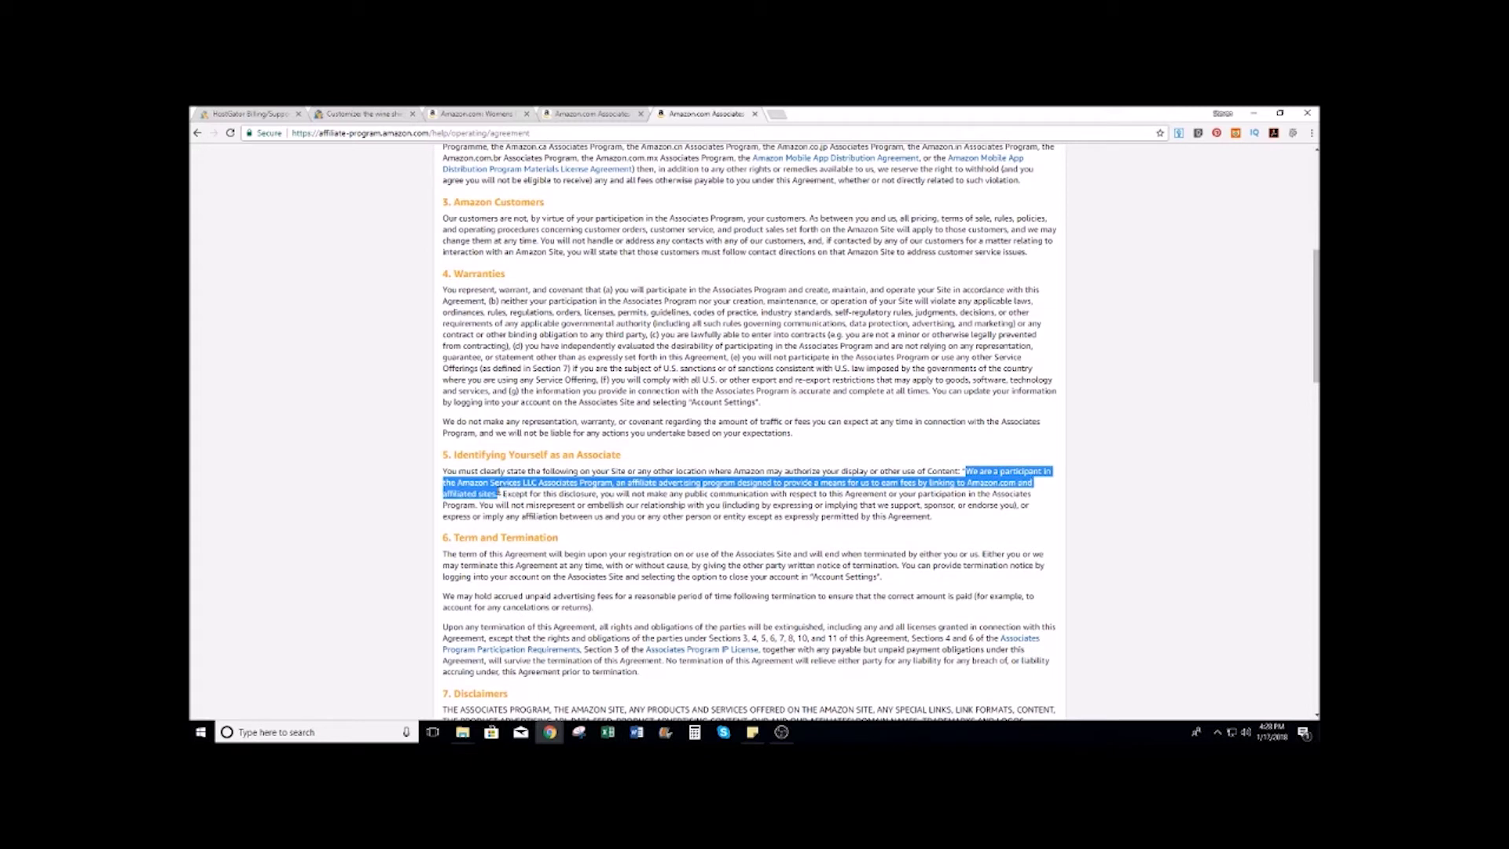
{"action": "right_click", "coordinate": [472, 481]}
{"action": "left_click", "coordinate": [493, 489]}
{"action": "left_click", "coordinate": [361, 114]}
{"action": "key", "text": "ctrl+v"}
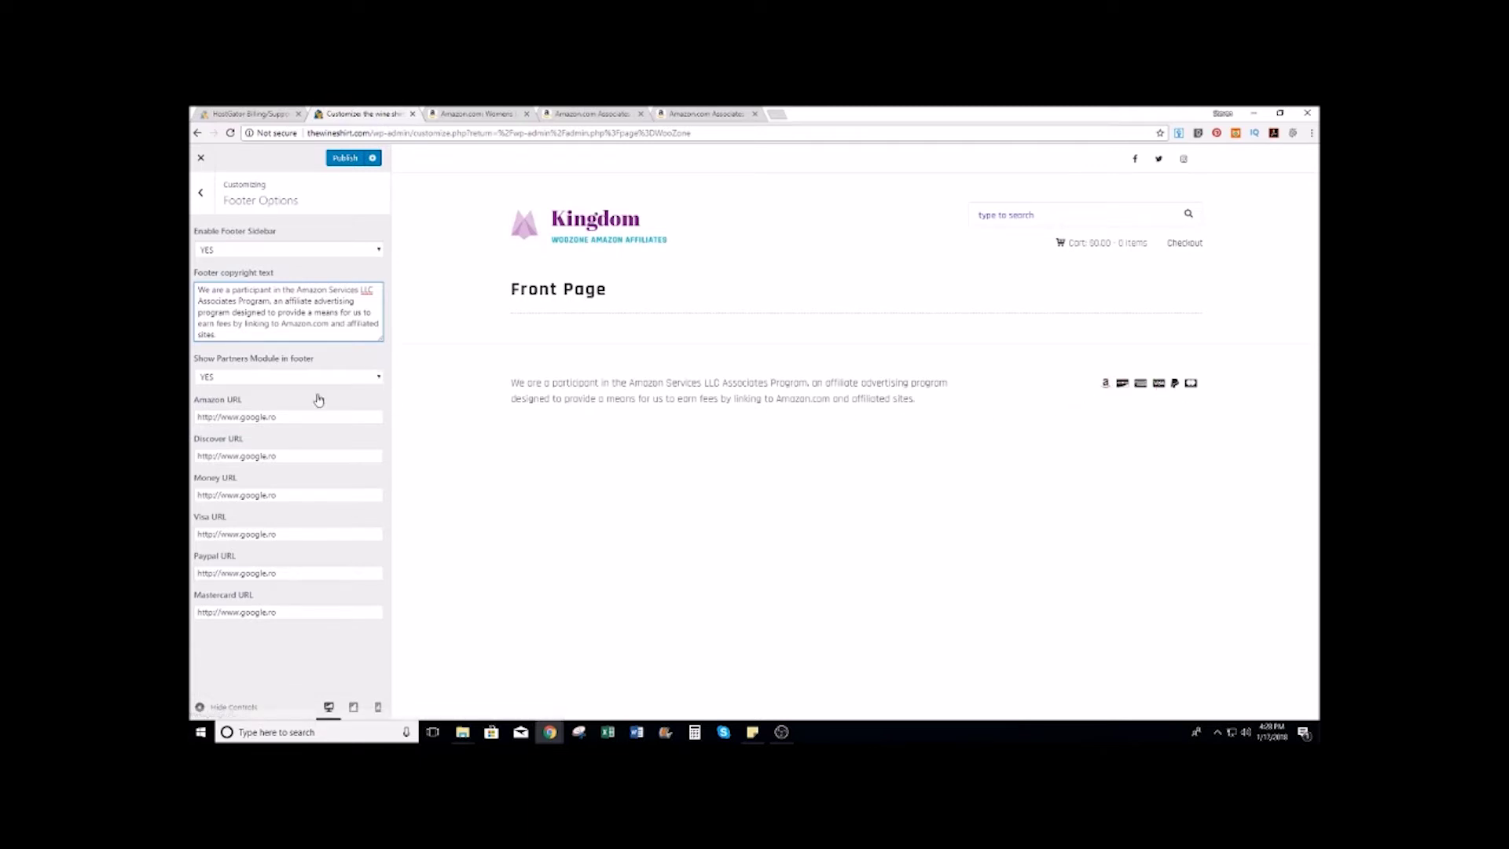
Step: Set Show Partners Module to NO and clear the Amazon, Discover and Money URLs
{"action": "left_click", "coordinate": [369, 377]}
{"action": "left_click", "coordinate": [216, 401]}
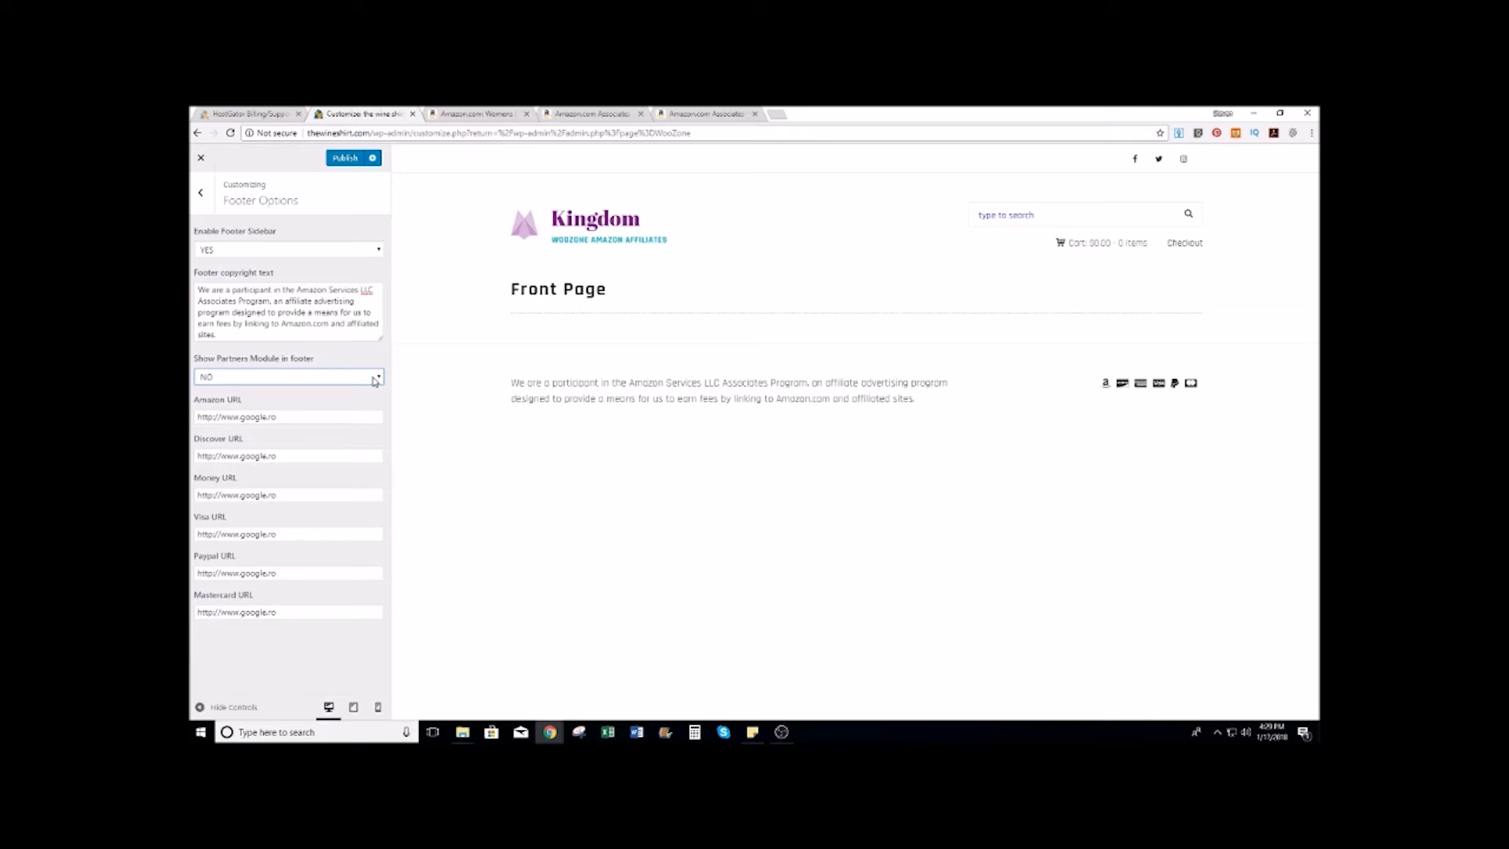
{"action": "triple_click", "coordinate": [313, 417]}
{"action": "key", "text": "BackSpace"}
{"action": "triple_click", "coordinate": [313, 456]}
{"action": "key", "text": "BackSpace"}
{"action": "double_click", "coordinate": [313, 495]}
{"action": "triple_click", "coordinate": [313, 495]}
{"action": "key", "text": "BackSpace"}
Step: Clear the Visa, Paypal and Mastercard URLs and publish the footer changes
{"action": "triple_click", "coordinate": [296, 534]}
{"action": "key", "text": "BackSpace"}
{"action": "triple_click", "coordinate": [299, 574]}
{"action": "key", "text": "BackSpace"}
{"action": "triple_click", "coordinate": [297, 611]}
{"action": "key", "text": "BackSpace"}
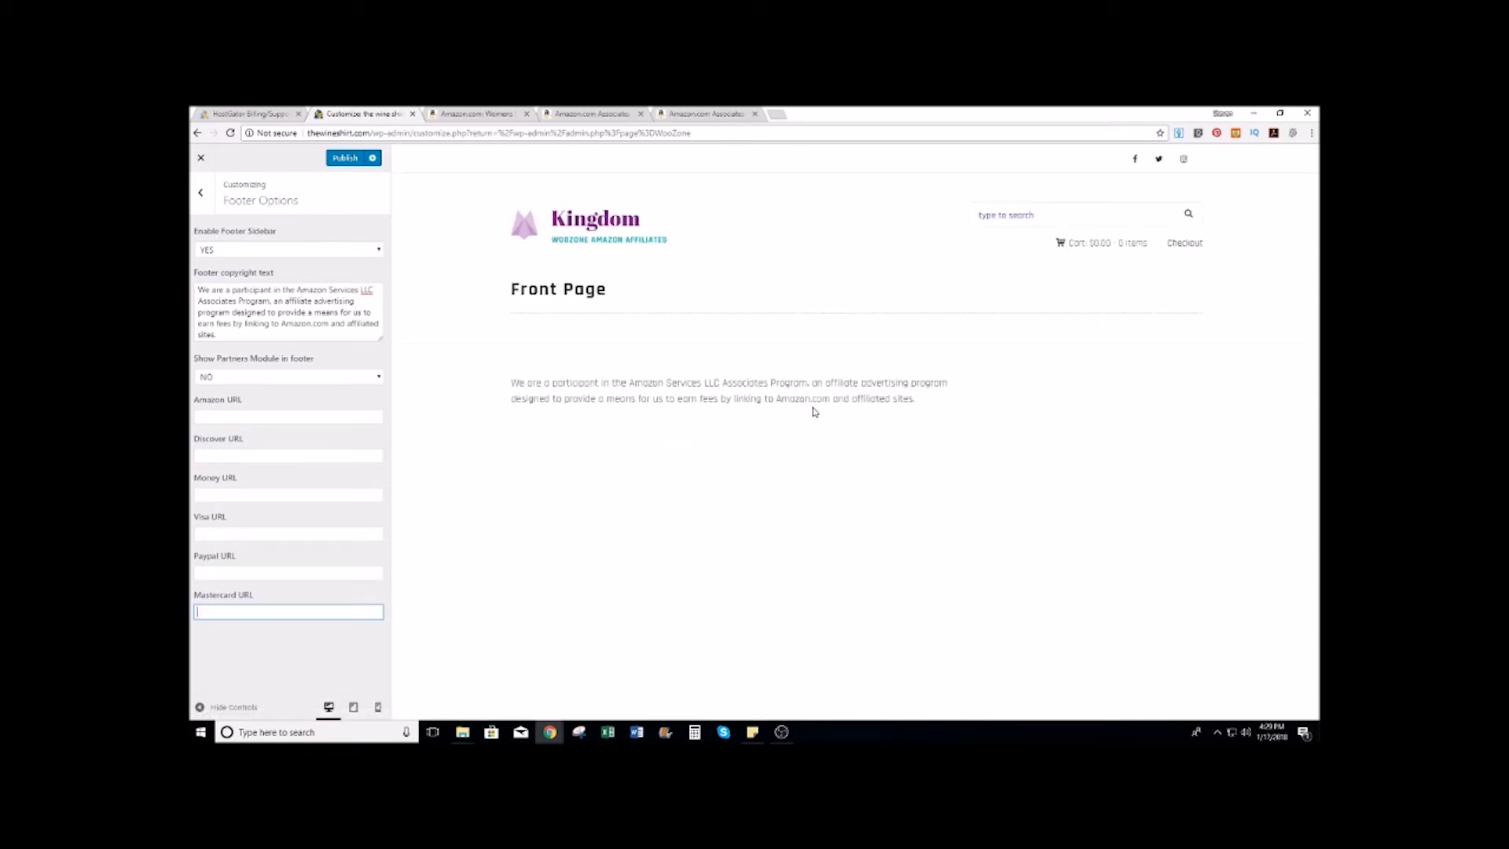
{"action": "left_click", "coordinate": [345, 158]}
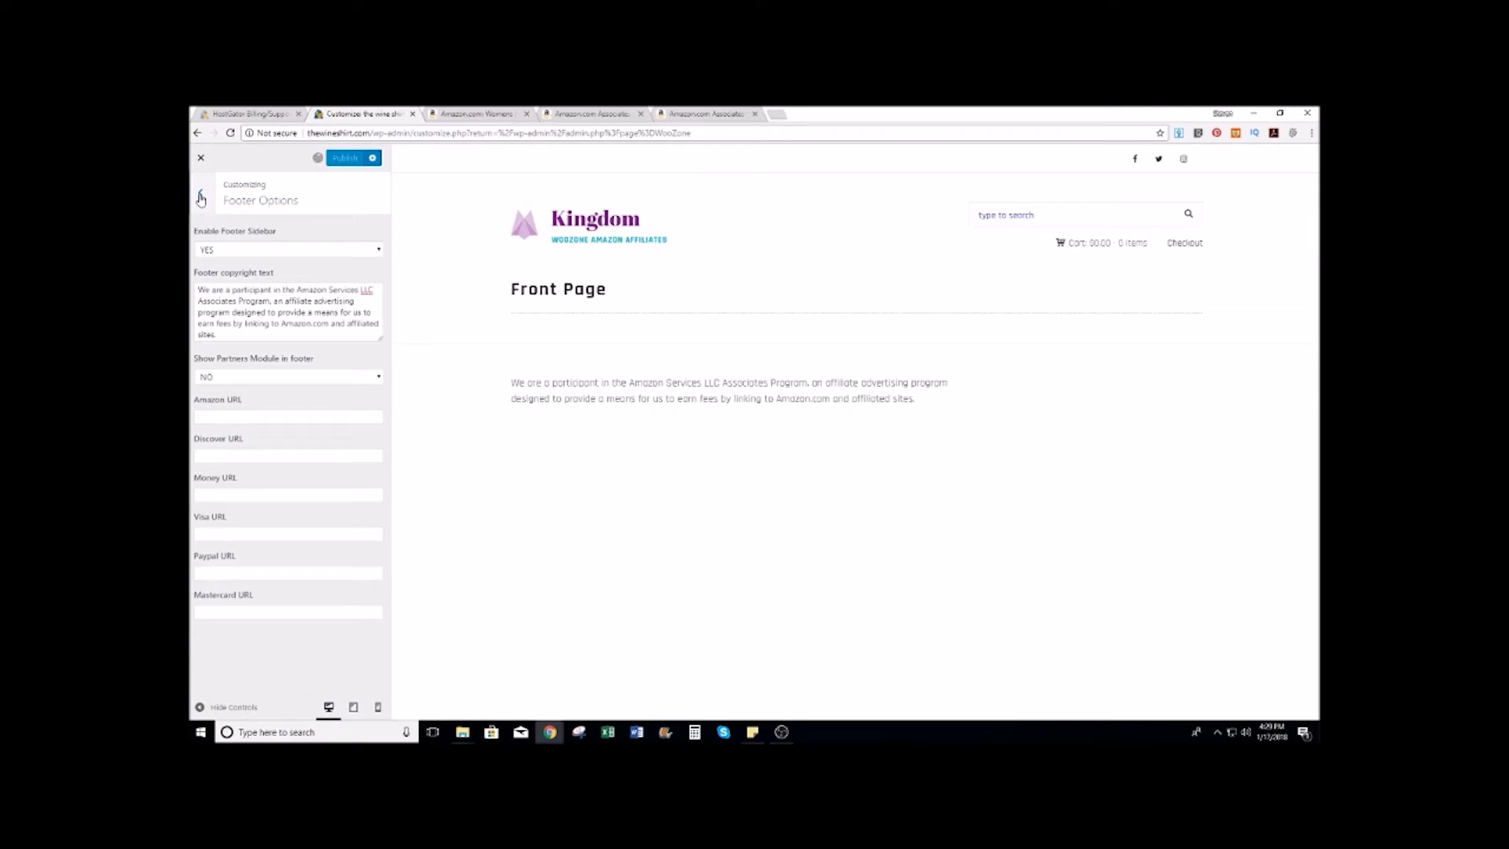
{"action": "left_click", "coordinate": [781, 732]}
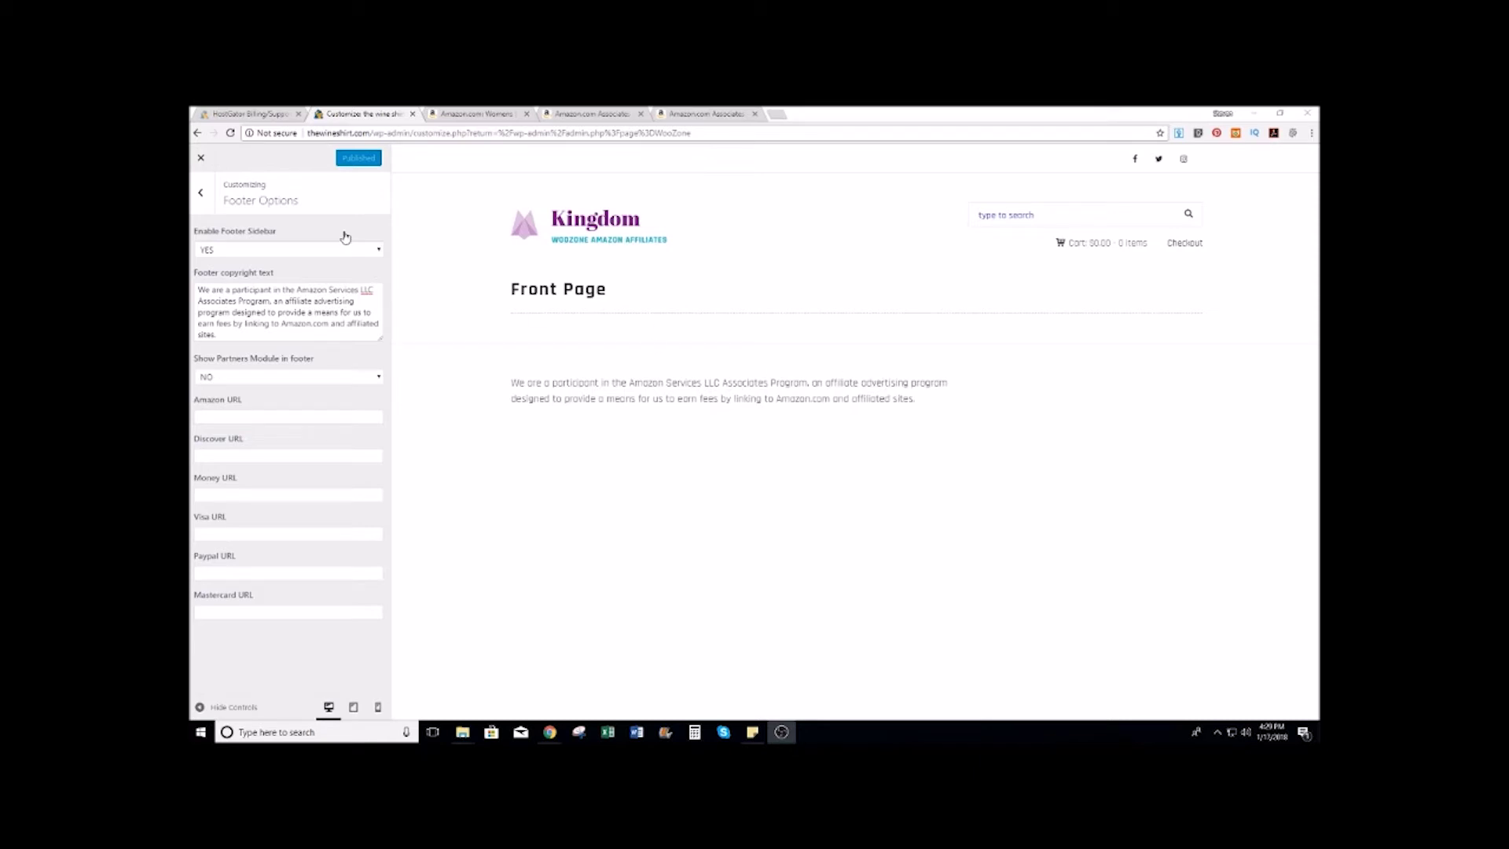
Step: Review the Colors, Homepage Settings and Site Identity panels in the Customizer
{"action": "left_click", "coordinate": [201, 193]}
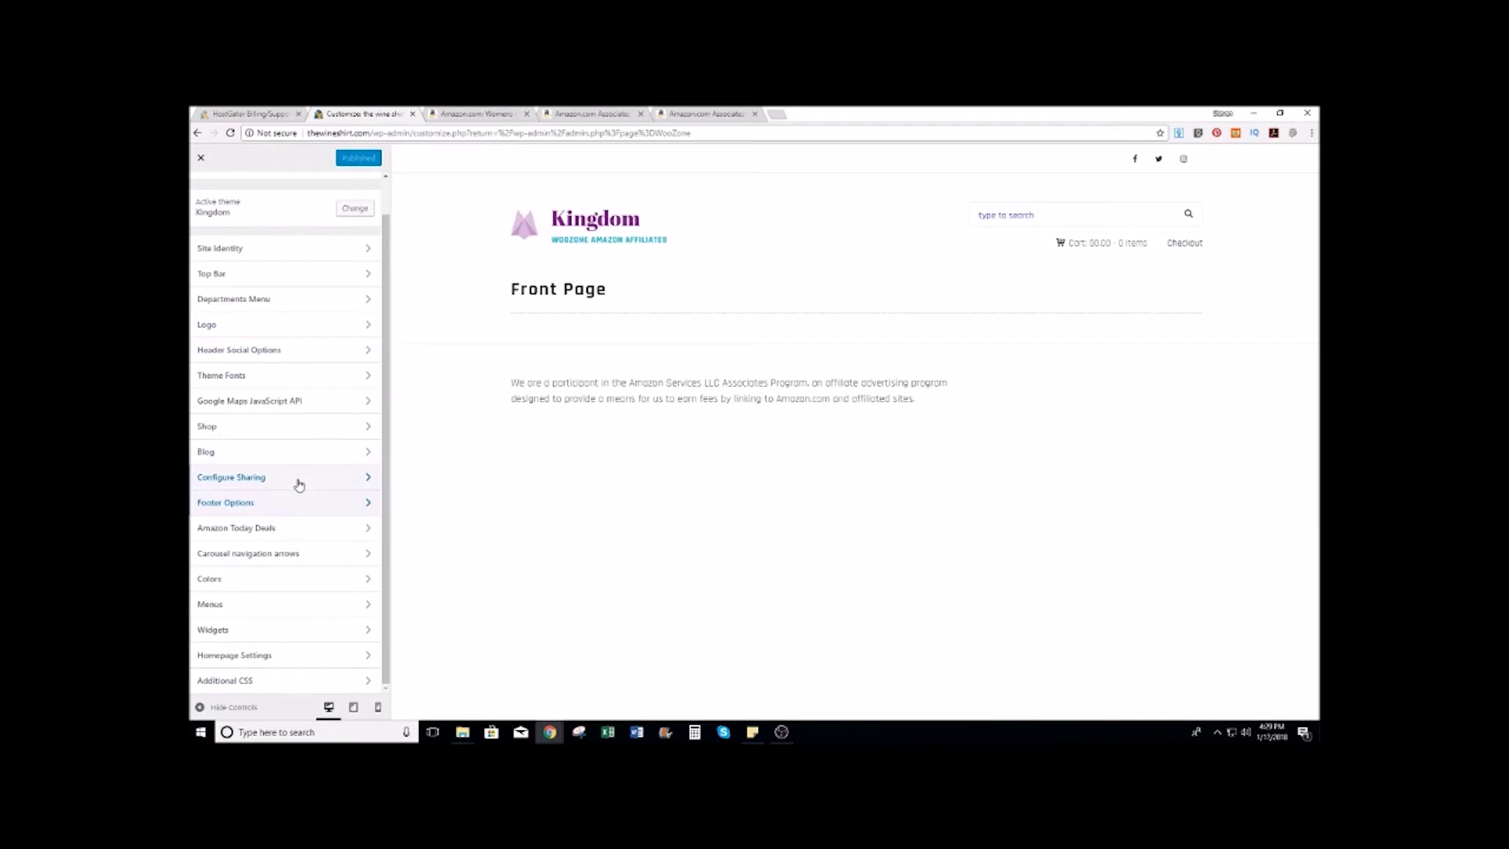
{"action": "left_click", "coordinate": [240, 585]}
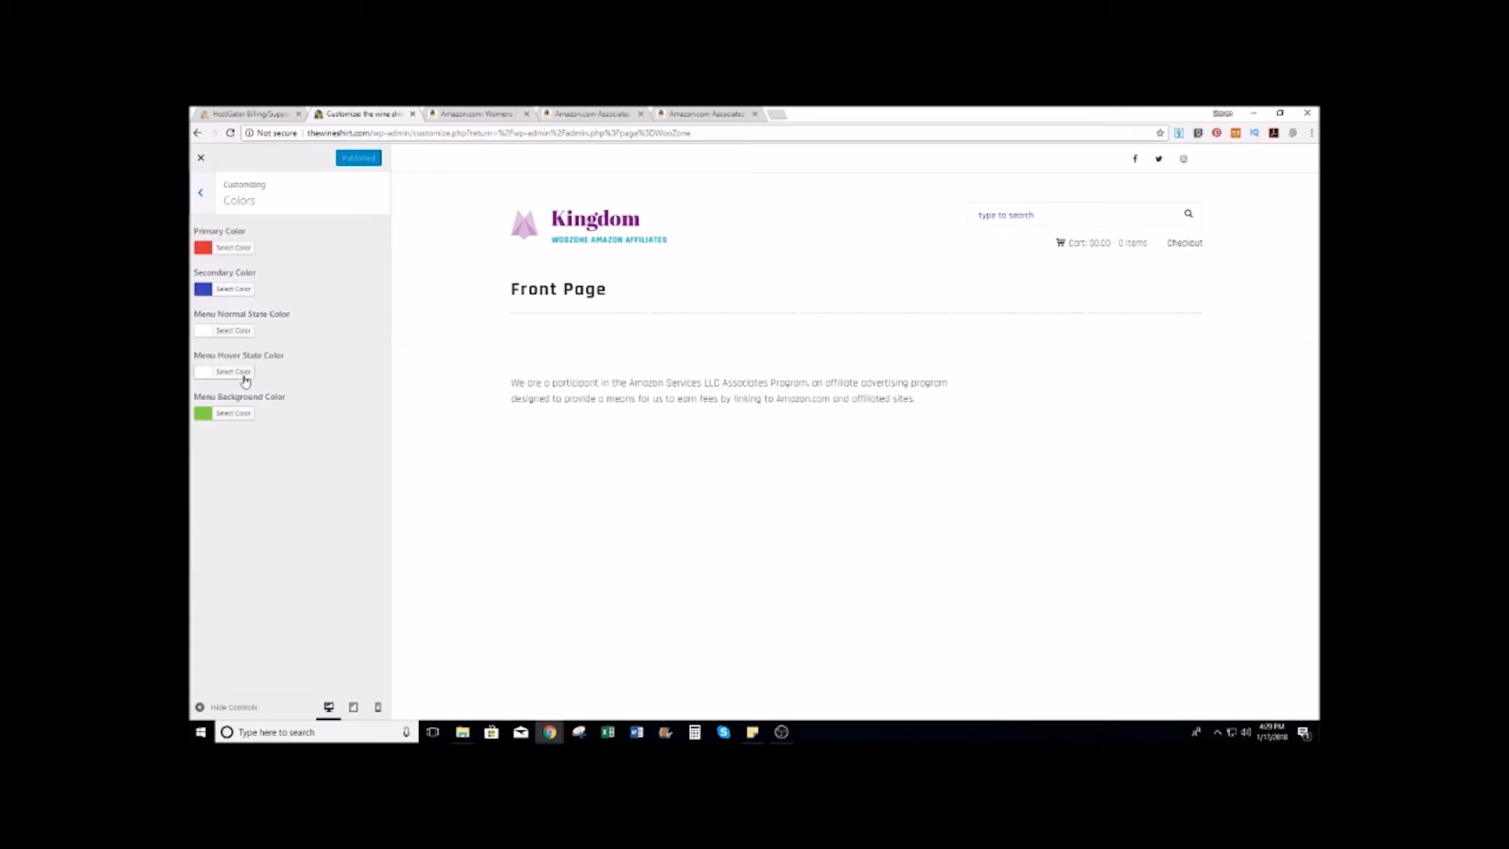
{"action": "left_click", "coordinate": [201, 199]}
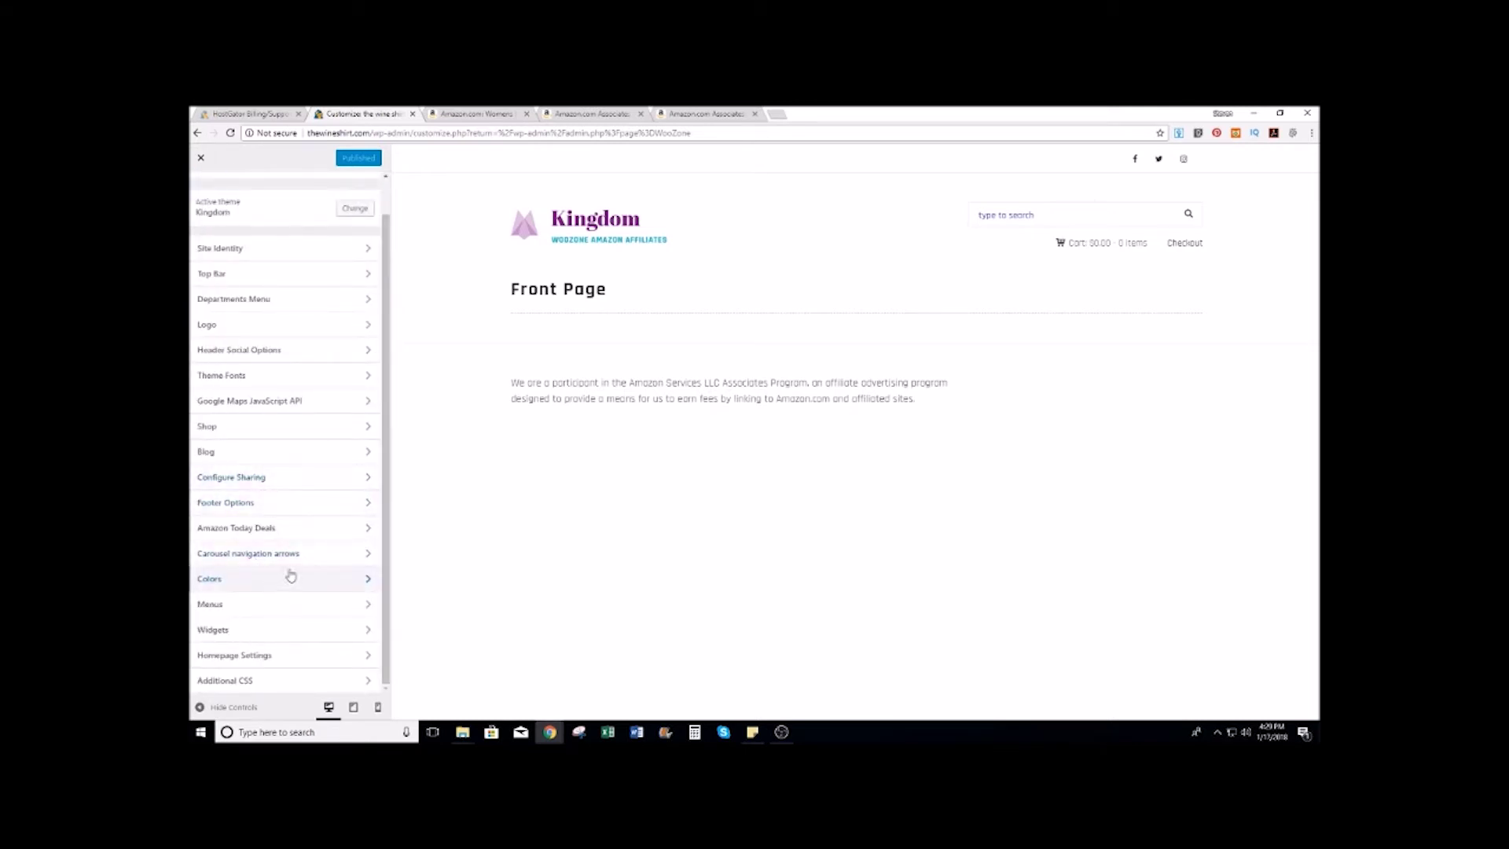
{"action": "left_click", "coordinate": [256, 661]}
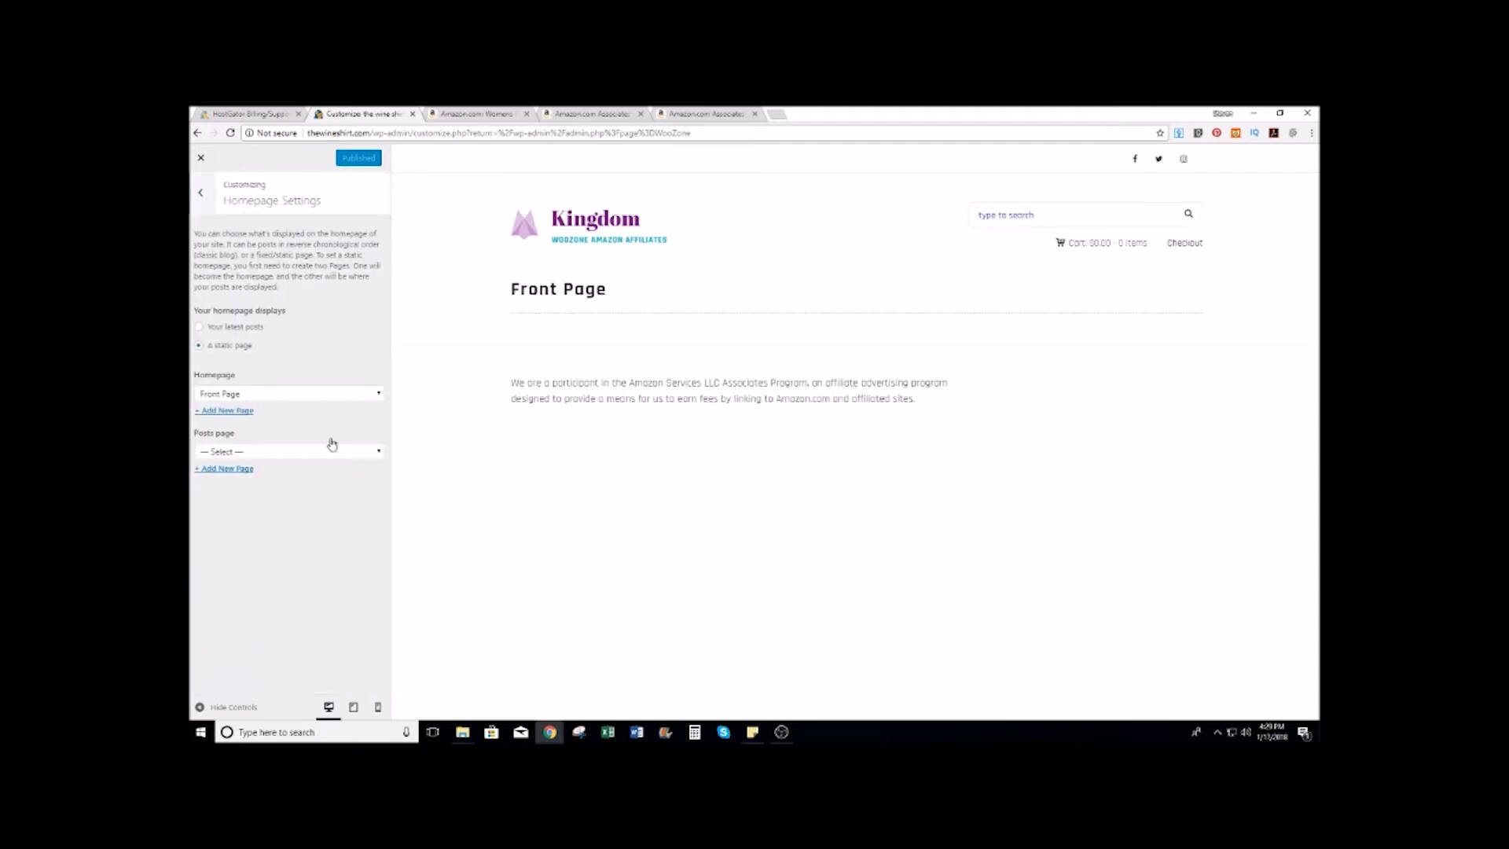
{"action": "left_click", "coordinate": [201, 194]}
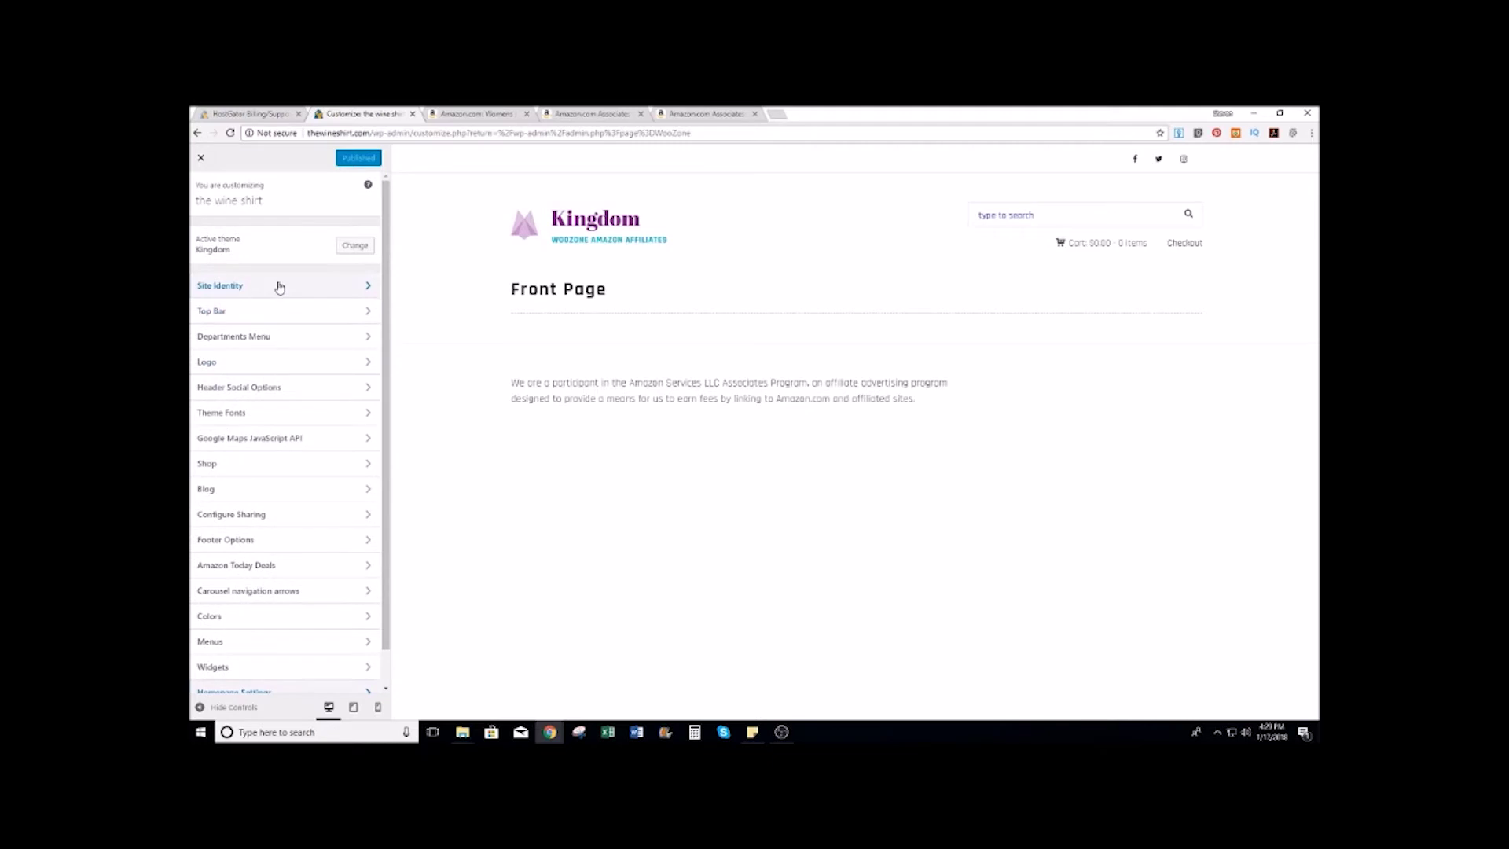
{"action": "left_click", "coordinate": [280, 287]}
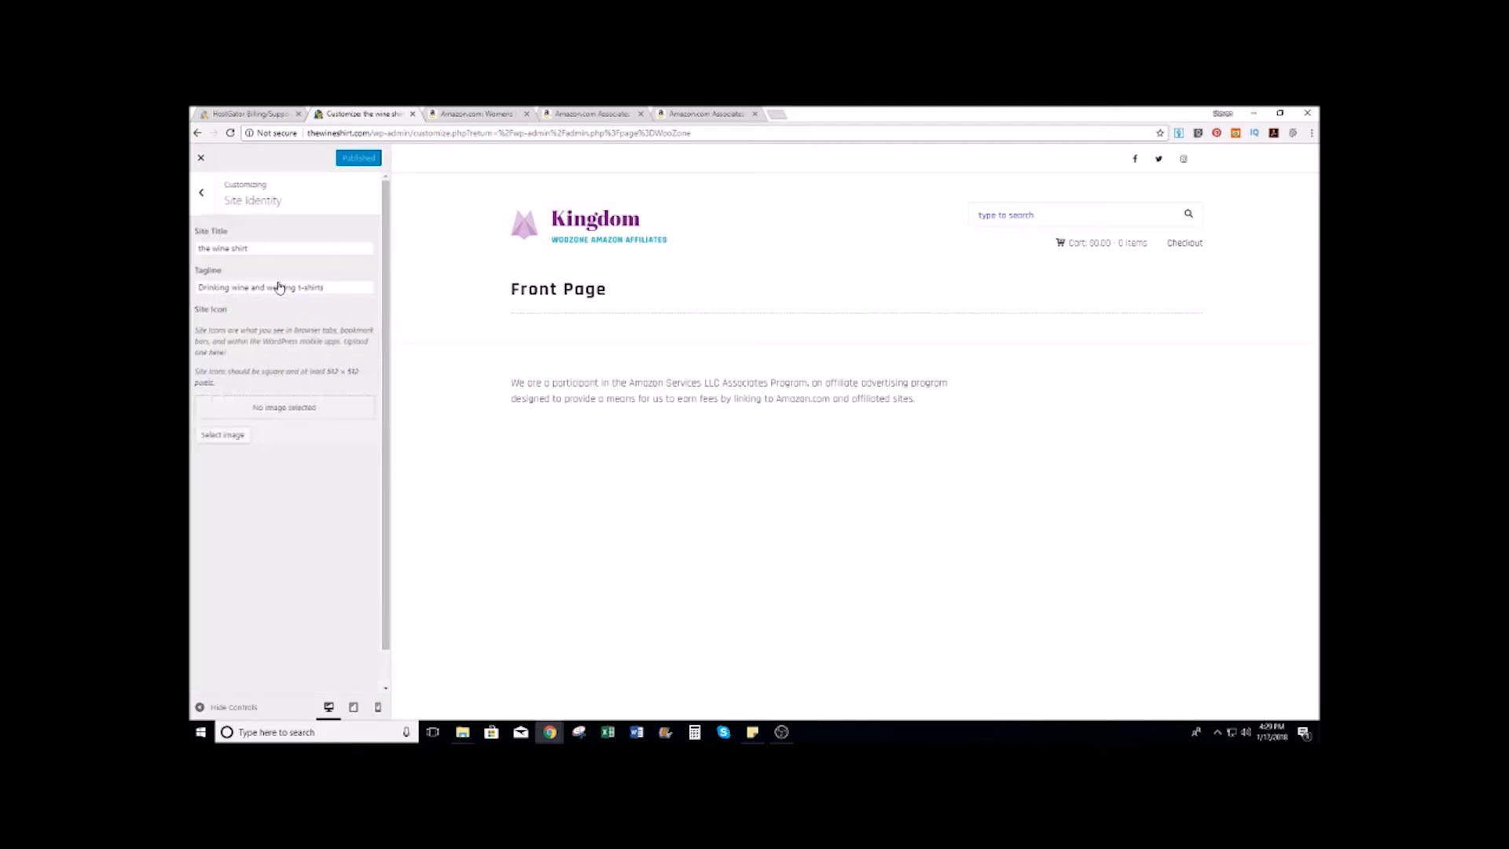
{"action": "left_click", "coordinate": [199, 194]}
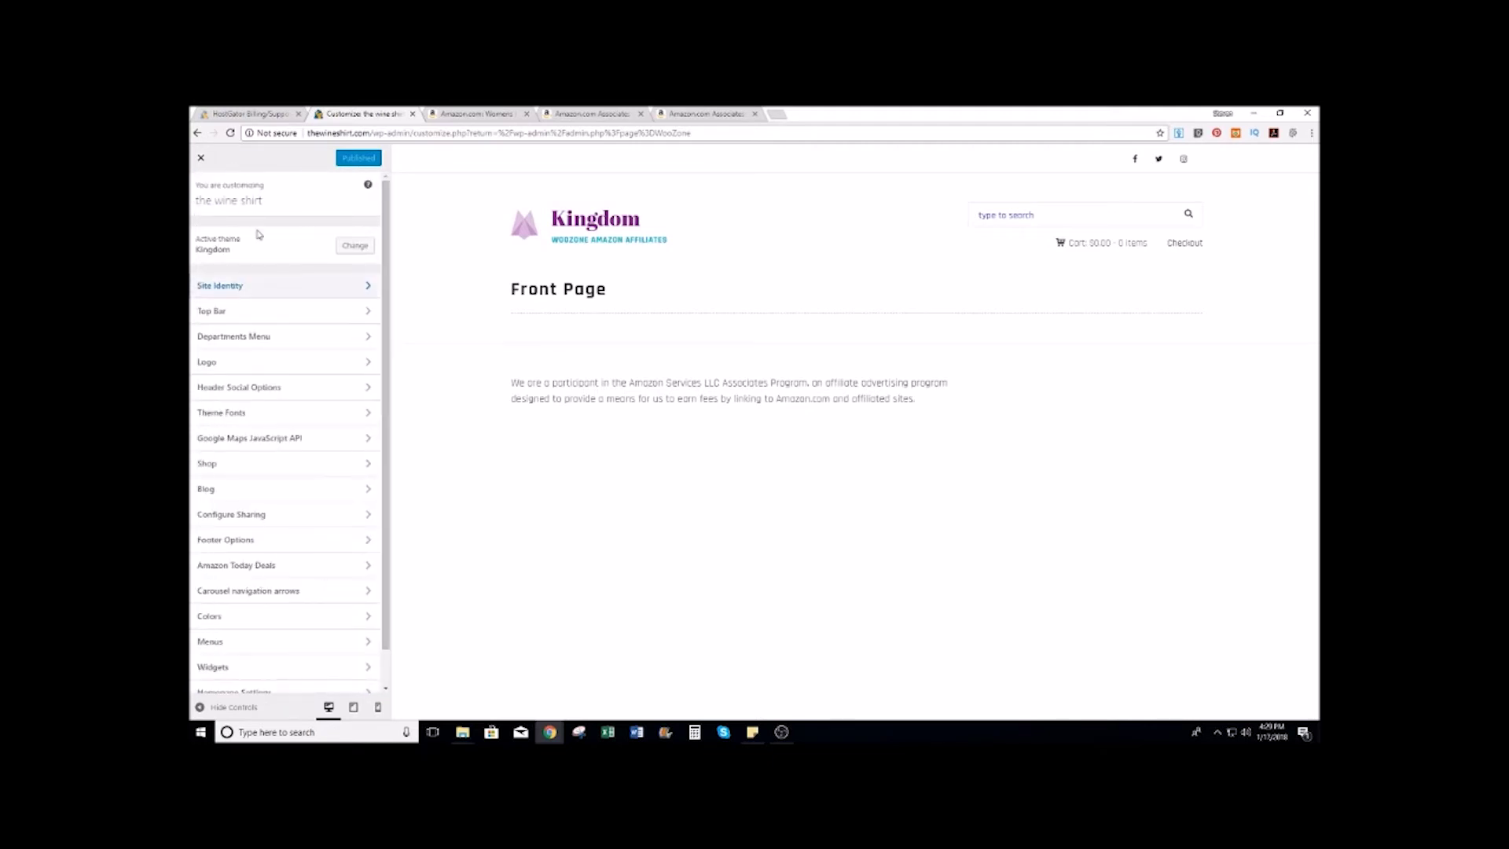
Step: Review the Top Bar, Logo, Header Social Options and Shop panels
{"action": "left_click", "coordinate": [286, 312]}
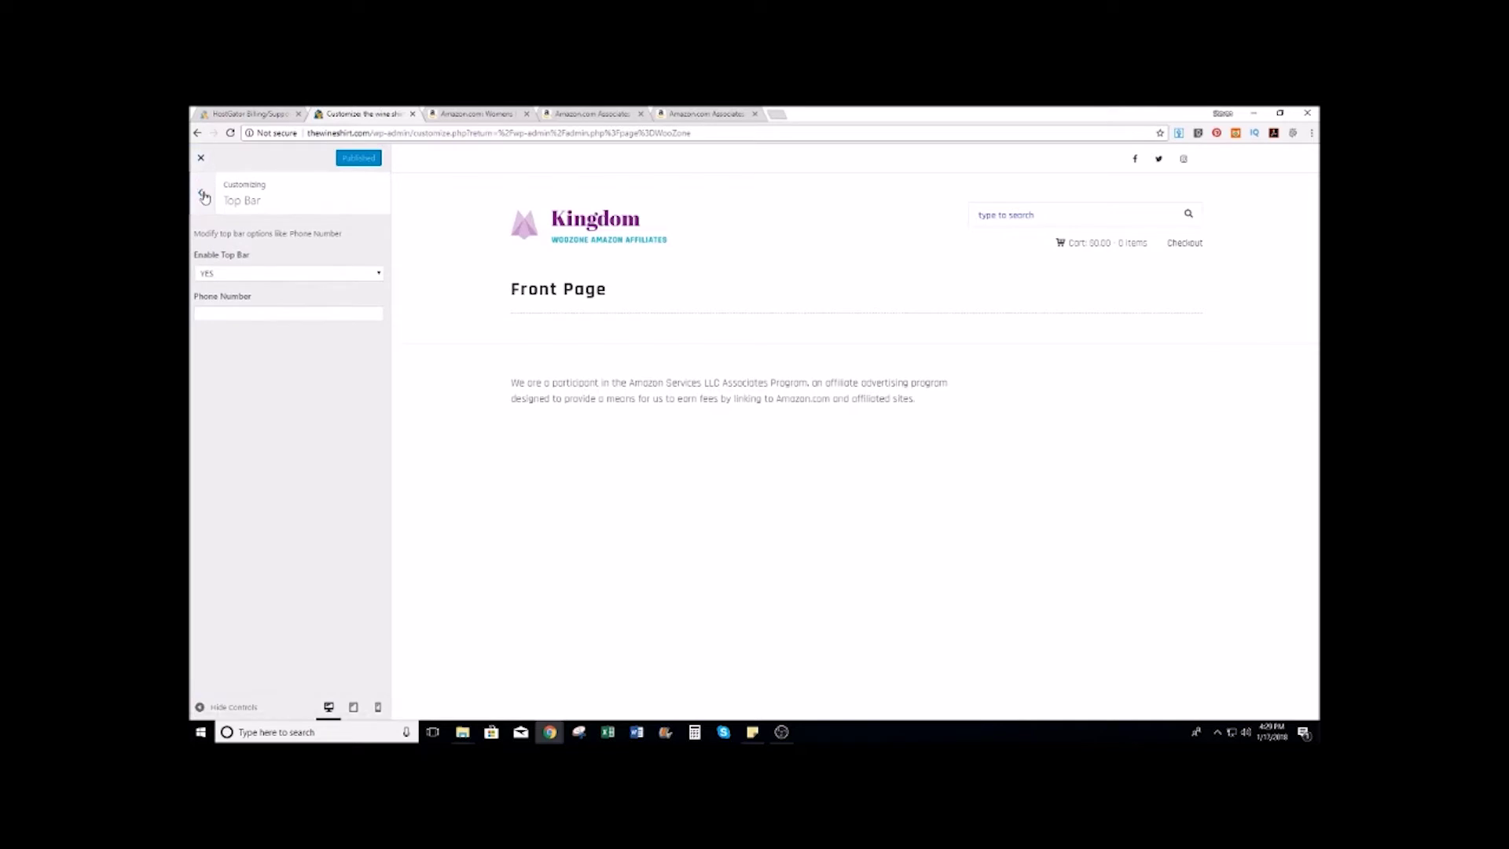
{"action": "left_click", "coordinate": [199, 193]}
{"action": "left_click", "coordinate": [267, 330]}
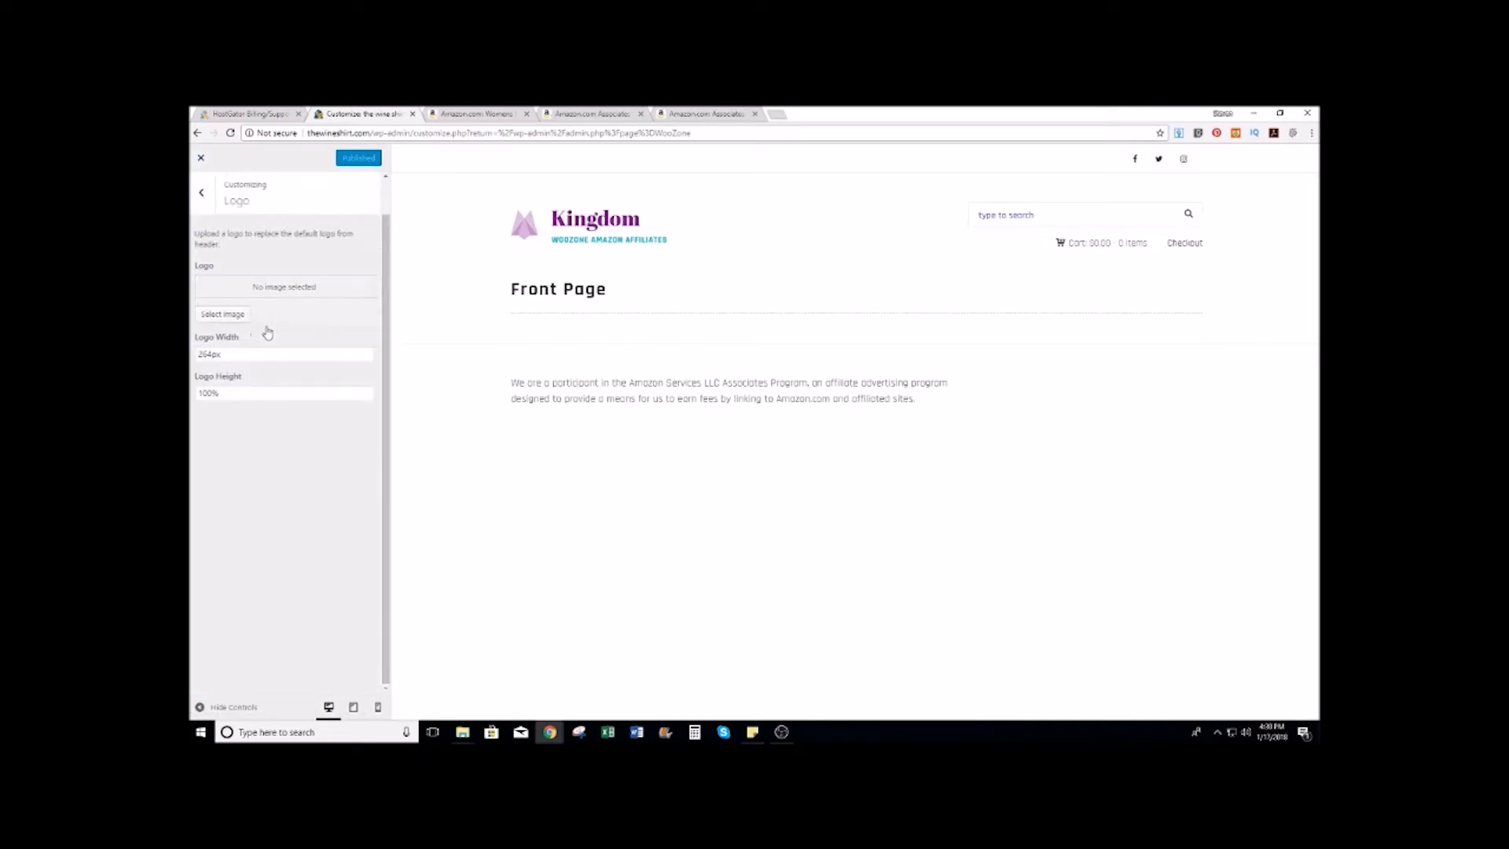
{"action": "left_click", "coordinate": [203, 196]}
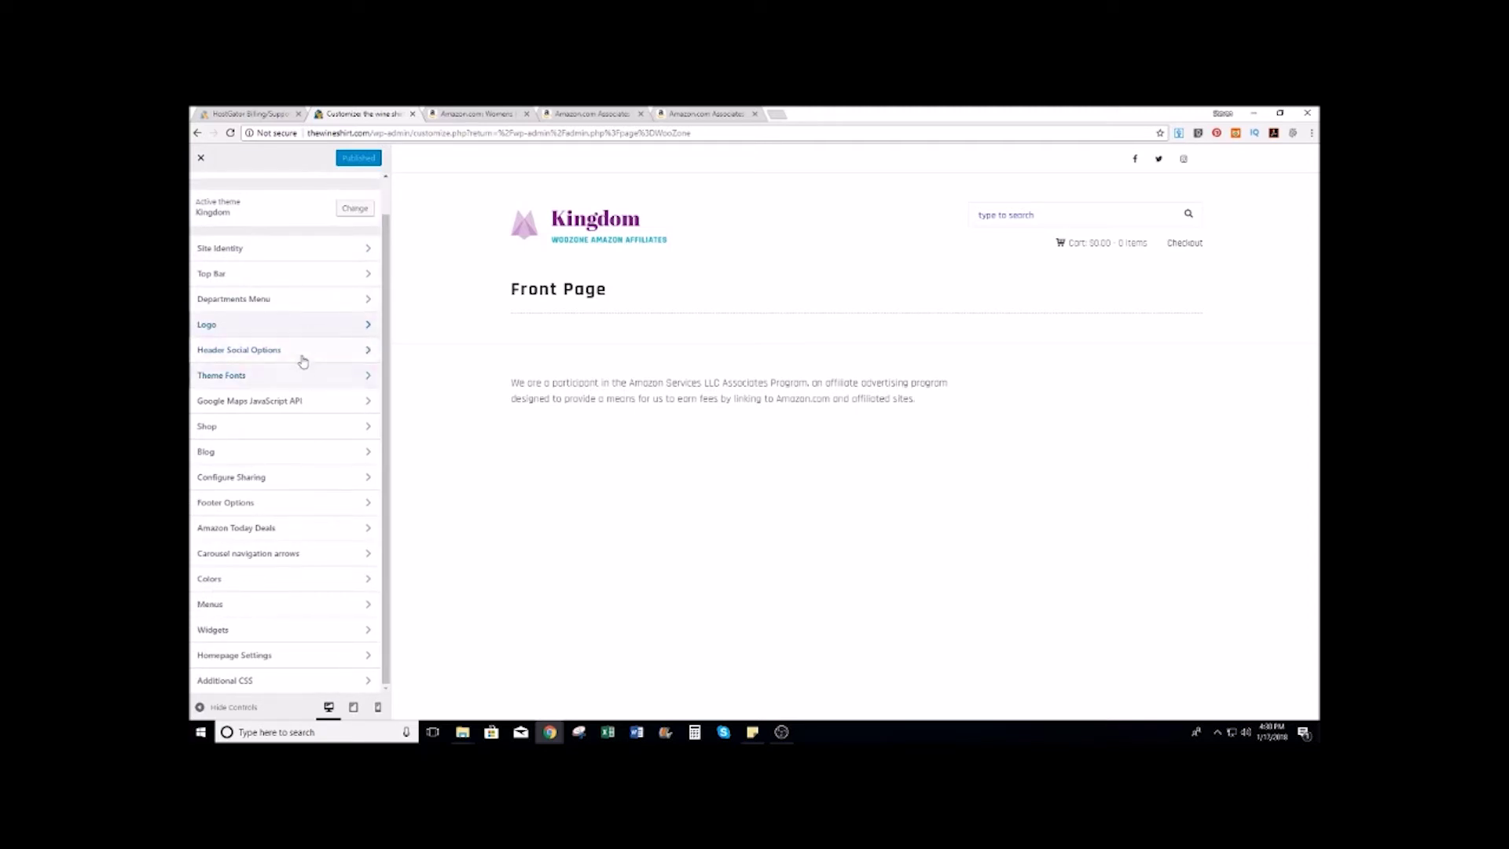
{"action": "left_click", "coordinate": [313, 354]}
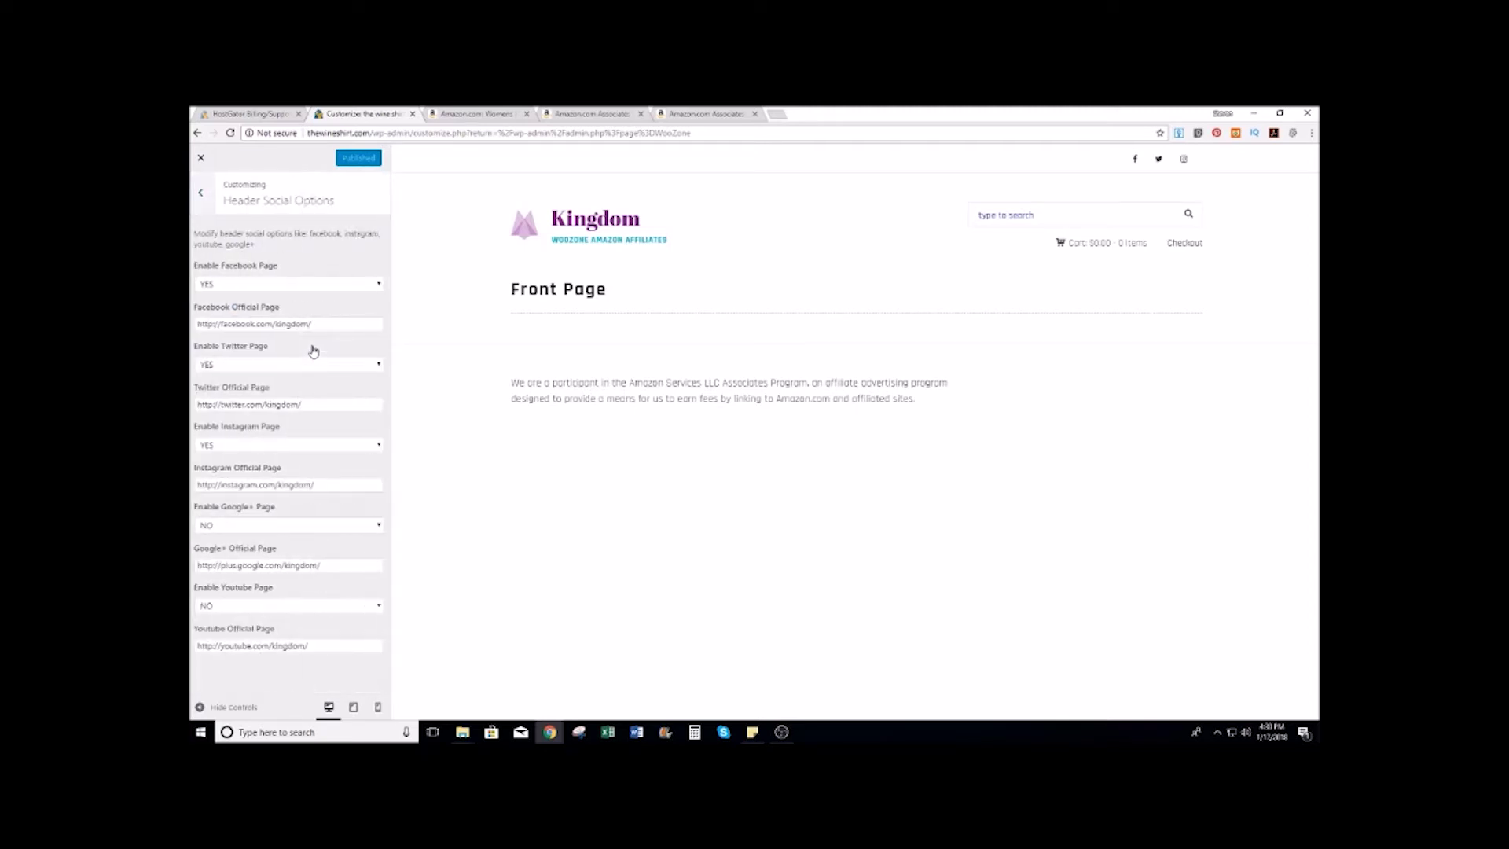
{"action": "left_click", "coordinate": [201, 194]}
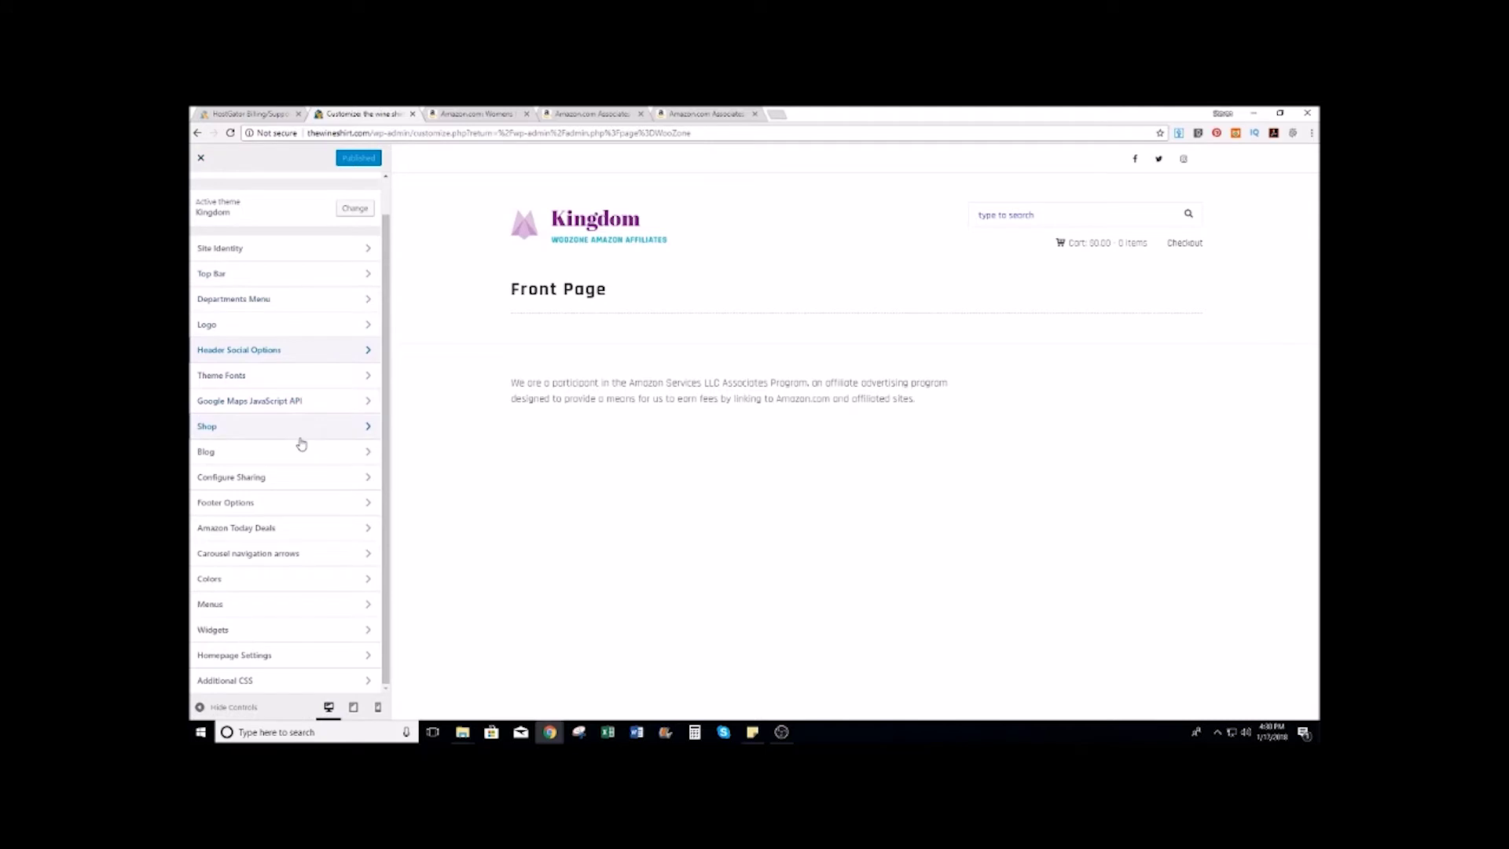
{"action": "left_click", "coordinate": [296, 416]}
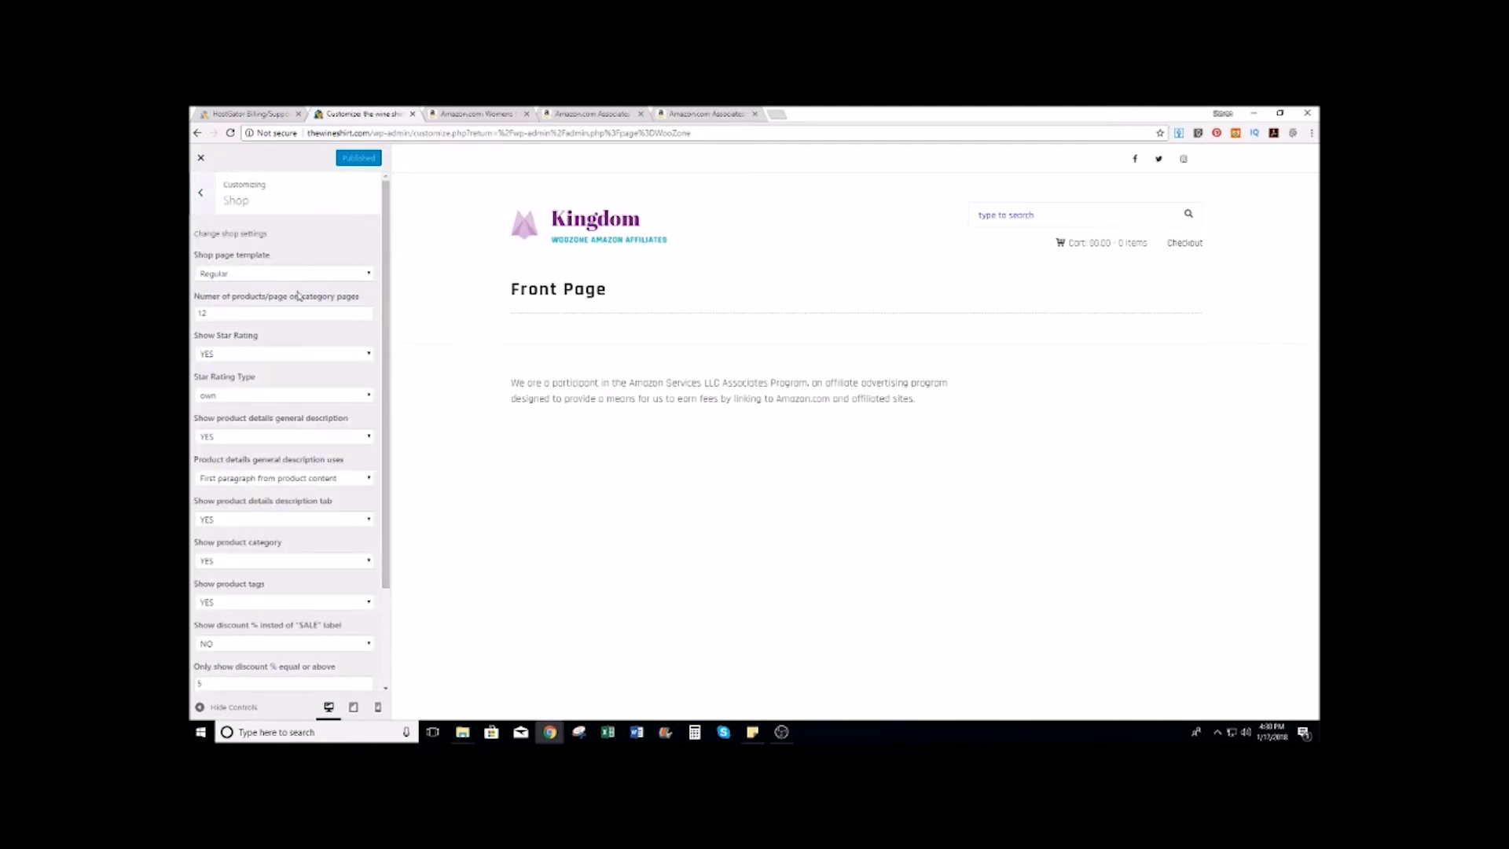
{"action": "scroll", "coordinate": [286, 413], "scroll_direction": "down", "scroll_amount": 1}
{"action": "scroll", "coordinate": [285, 409], "scroll_direction": "down", "scroll_amount": 2}
{"action": "scroll", "coordinate": [284, 410], "scroll_direction": "up", "scroll_amount": 4}
{"action": "left_click", "coordinate": [204, 188]}
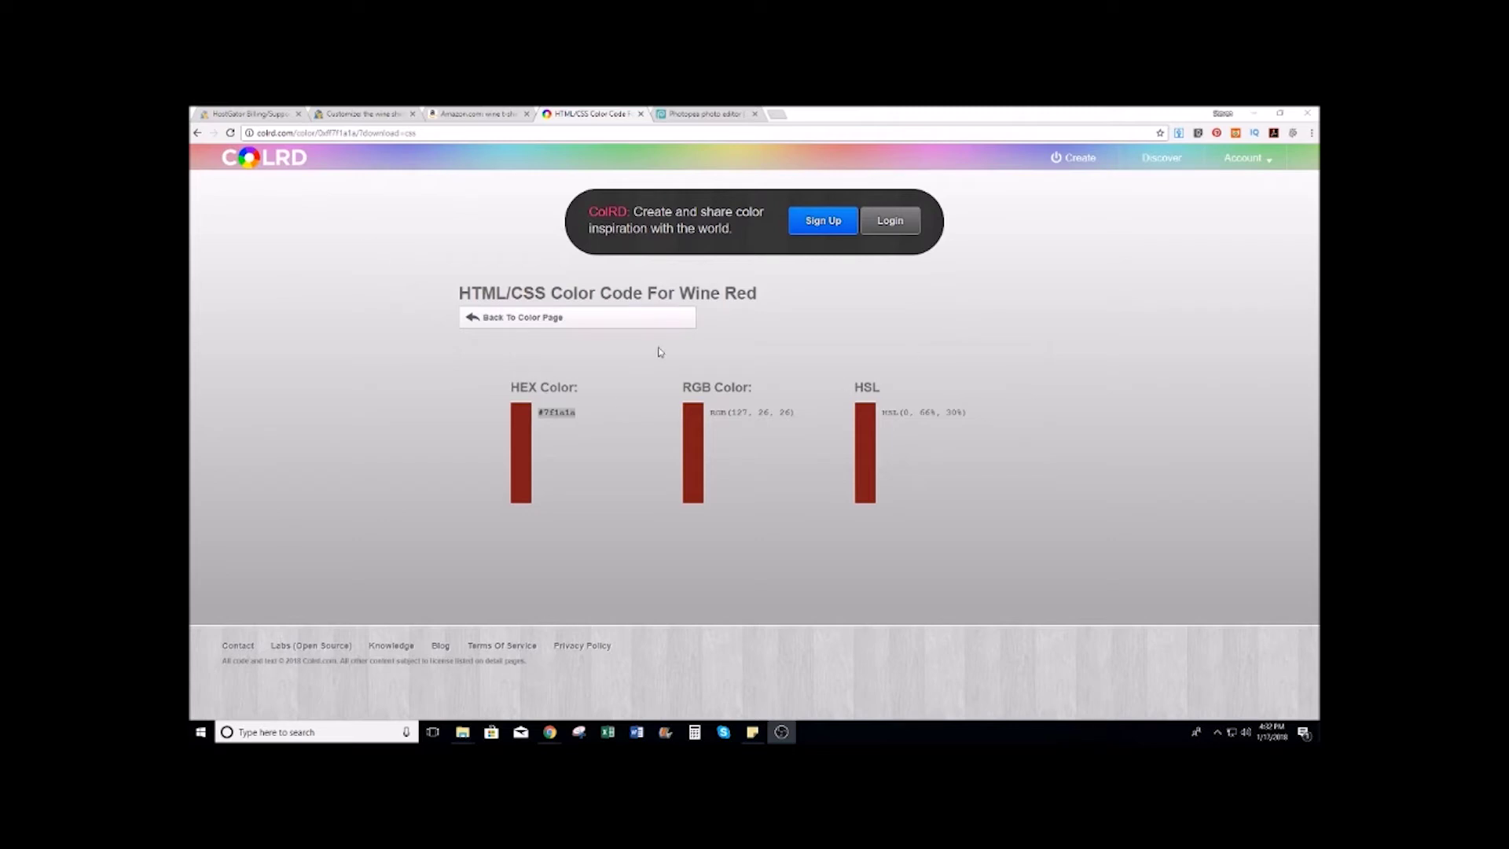
Step: Copy the Wine Red hex code #7f1a1a from ColRD and return to the Photopea tab
{"action": "right_click", "coordinate": [559, 416]}
{"action": "left_click", "coordinate": [572, 422]}
{"action": "left_click", "coordinate": [731, 113]}
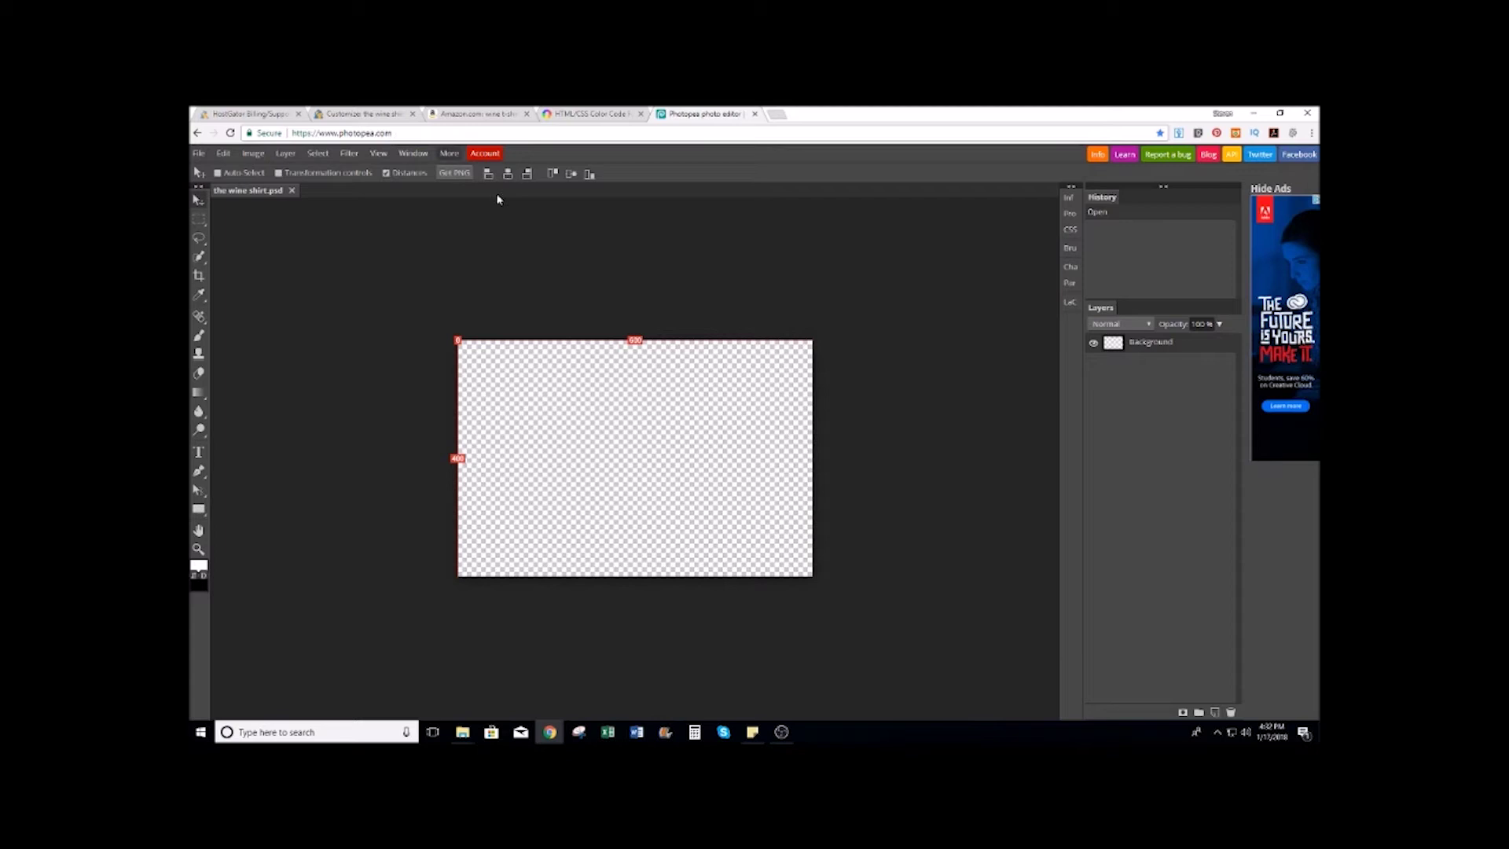
{"action": "left_click", "coordinate": [578, 131]}
Step: Open Pixlr Editor and create a new transparent 800 × 600 image
{"action": "type", "text": "pixlr"}
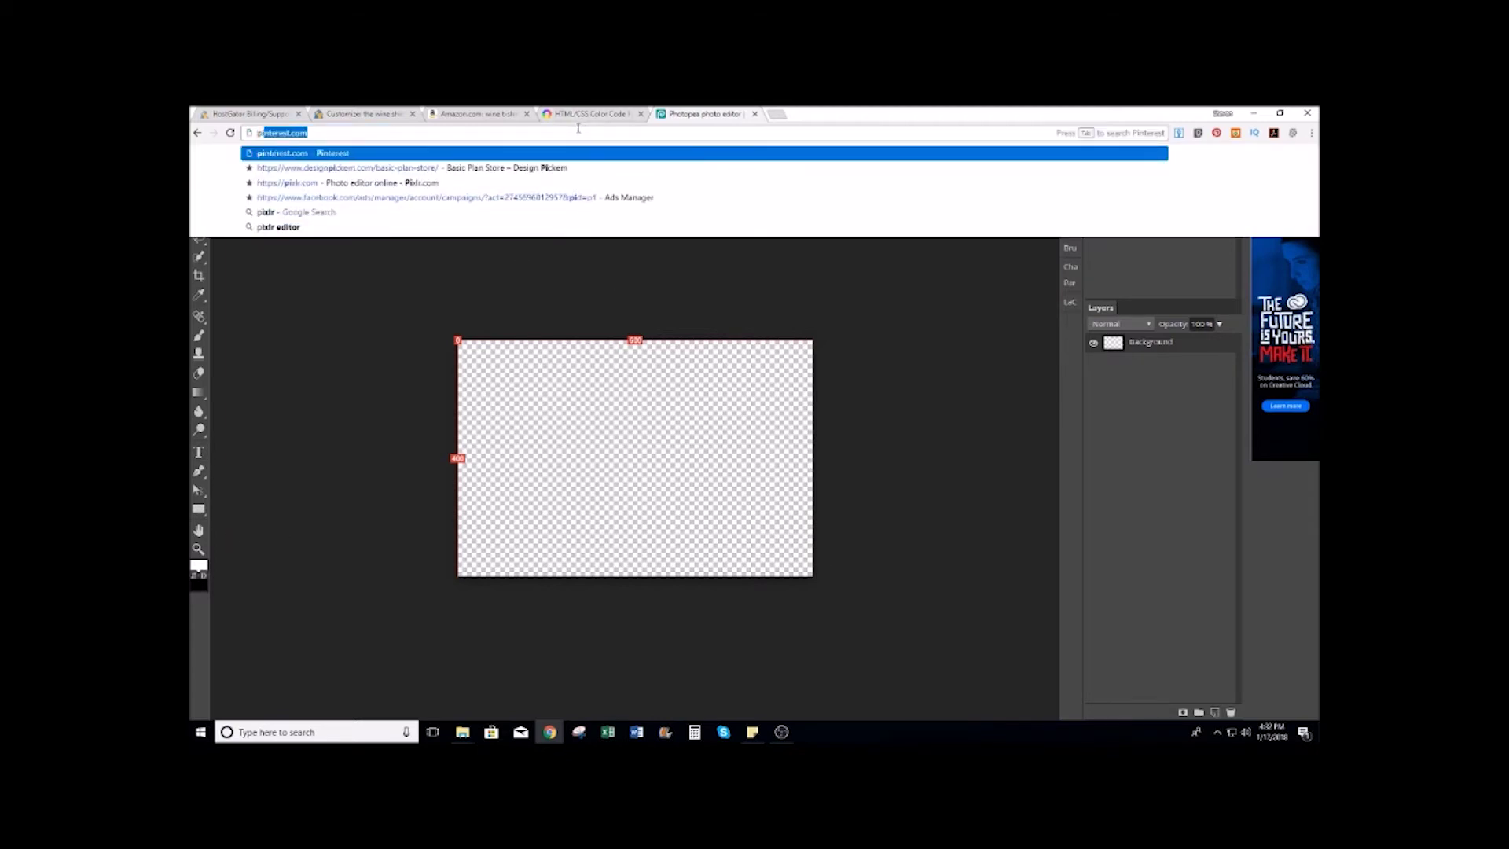
{"action": "key", "text": "Return"}
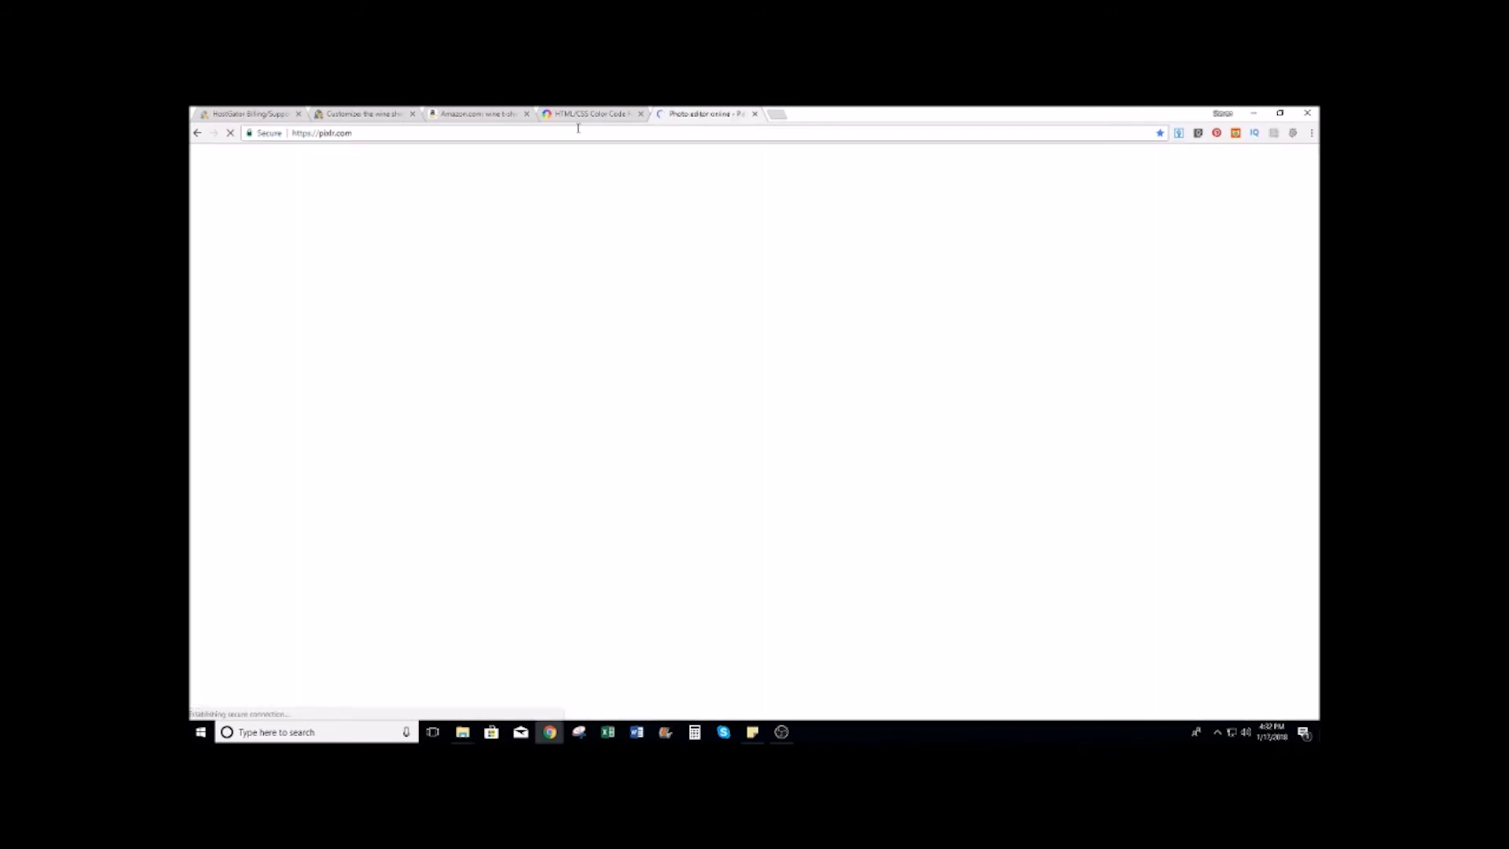
{"action": "scroll", "coordinate": [759, 235], "scroll_direction": "down", "scroll_amount": 5}
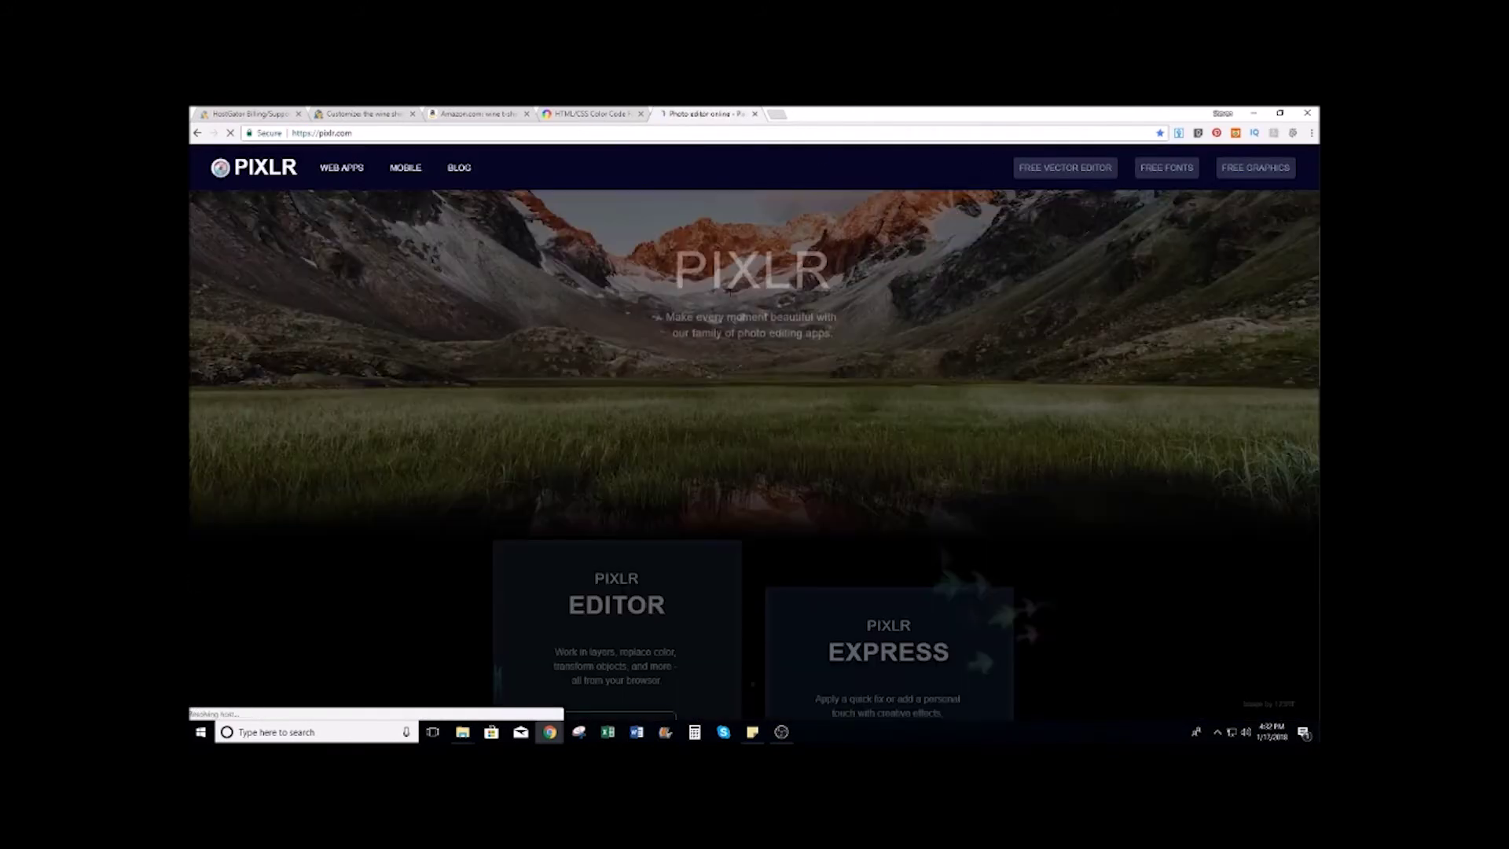
{"action": "left_click", "coordinate": [616, 468]}
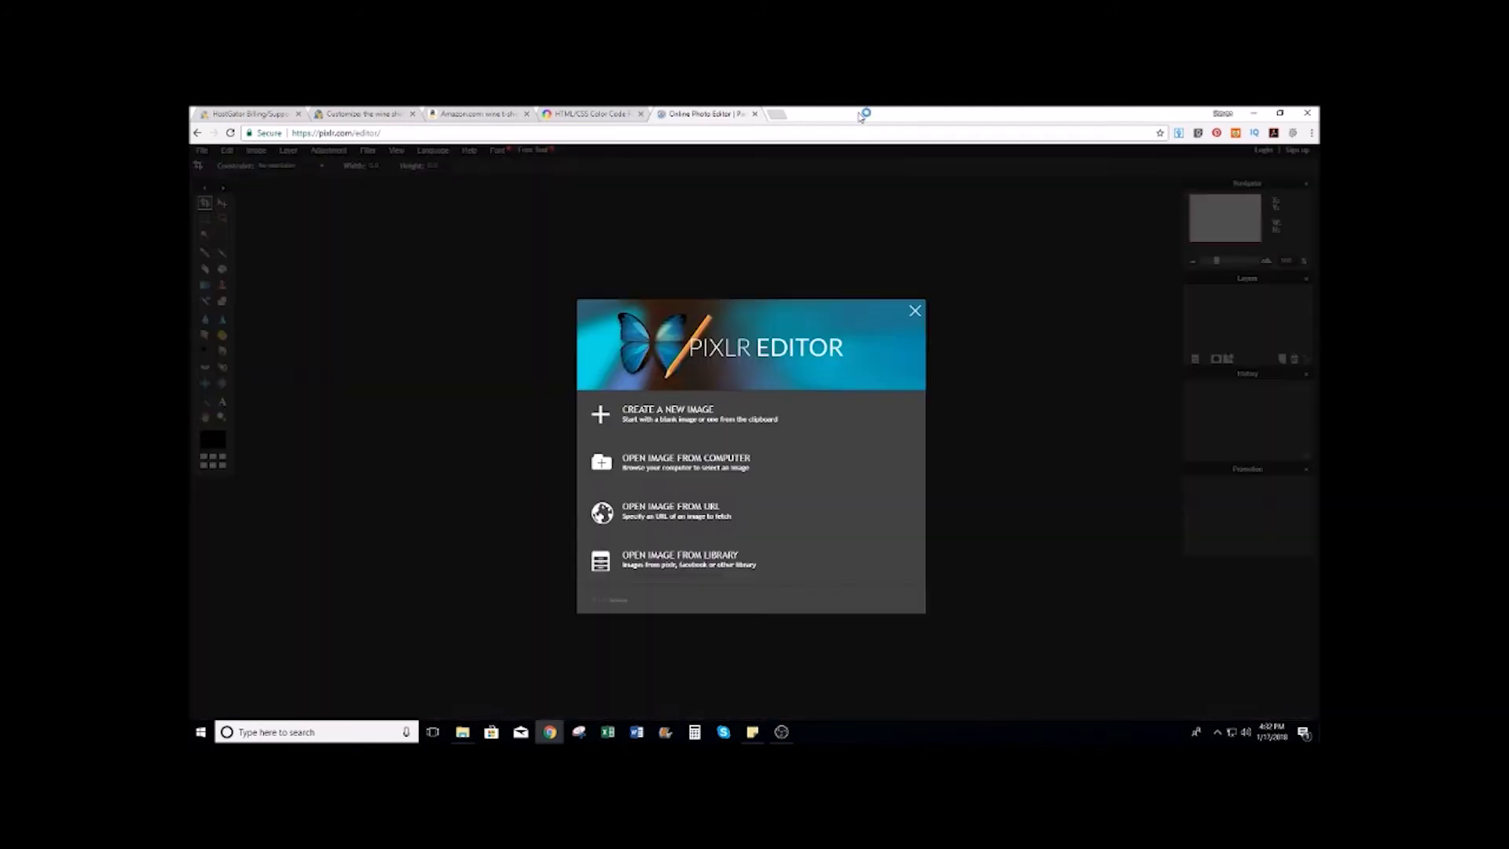
{"action": "left_click", "coordinate": [674, 418]}
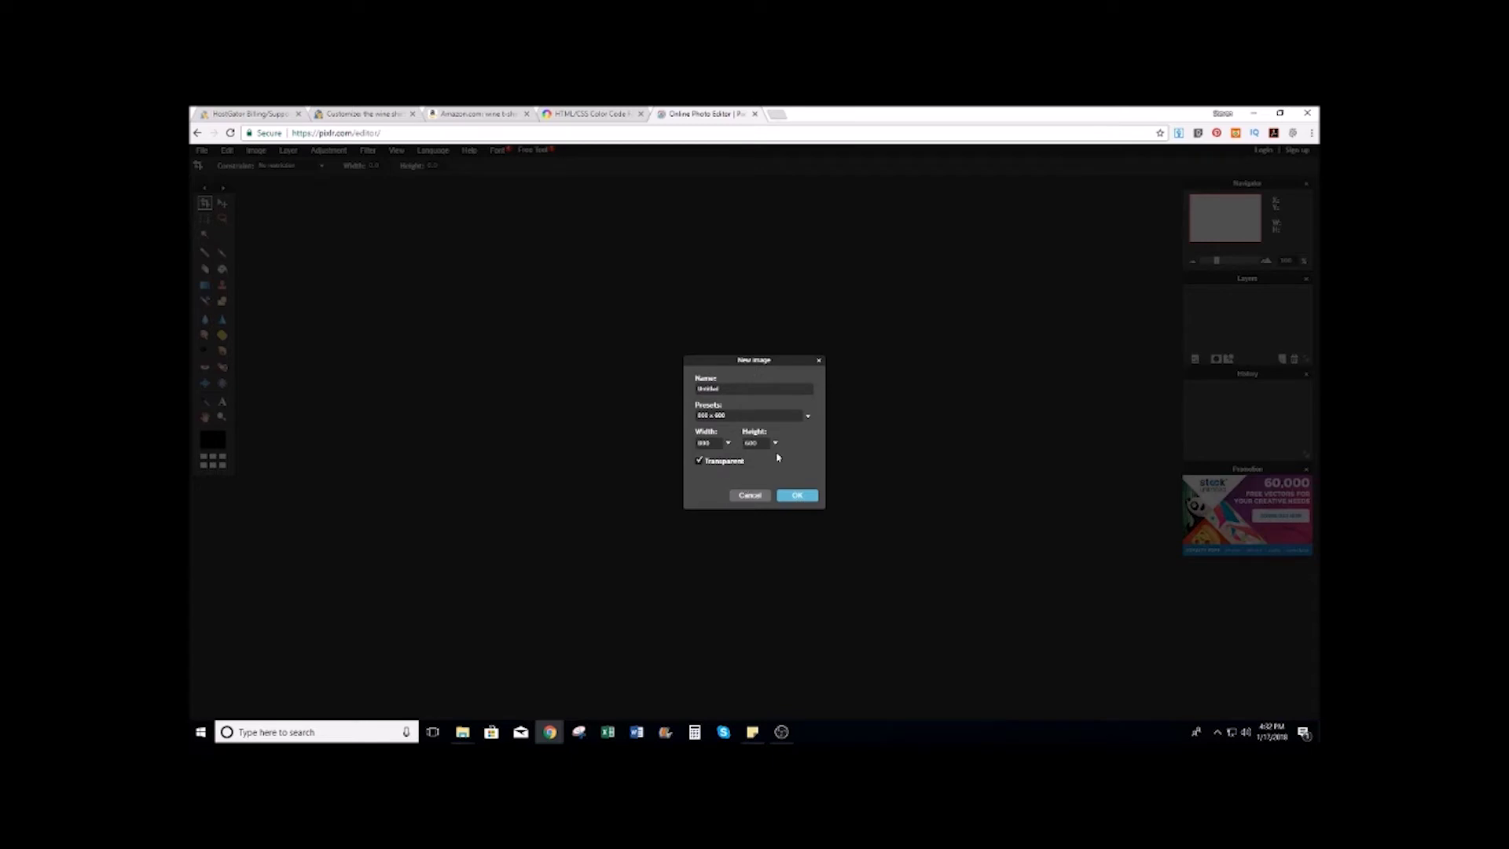
{"action": "left_click", "coordinate": [797, 495]}
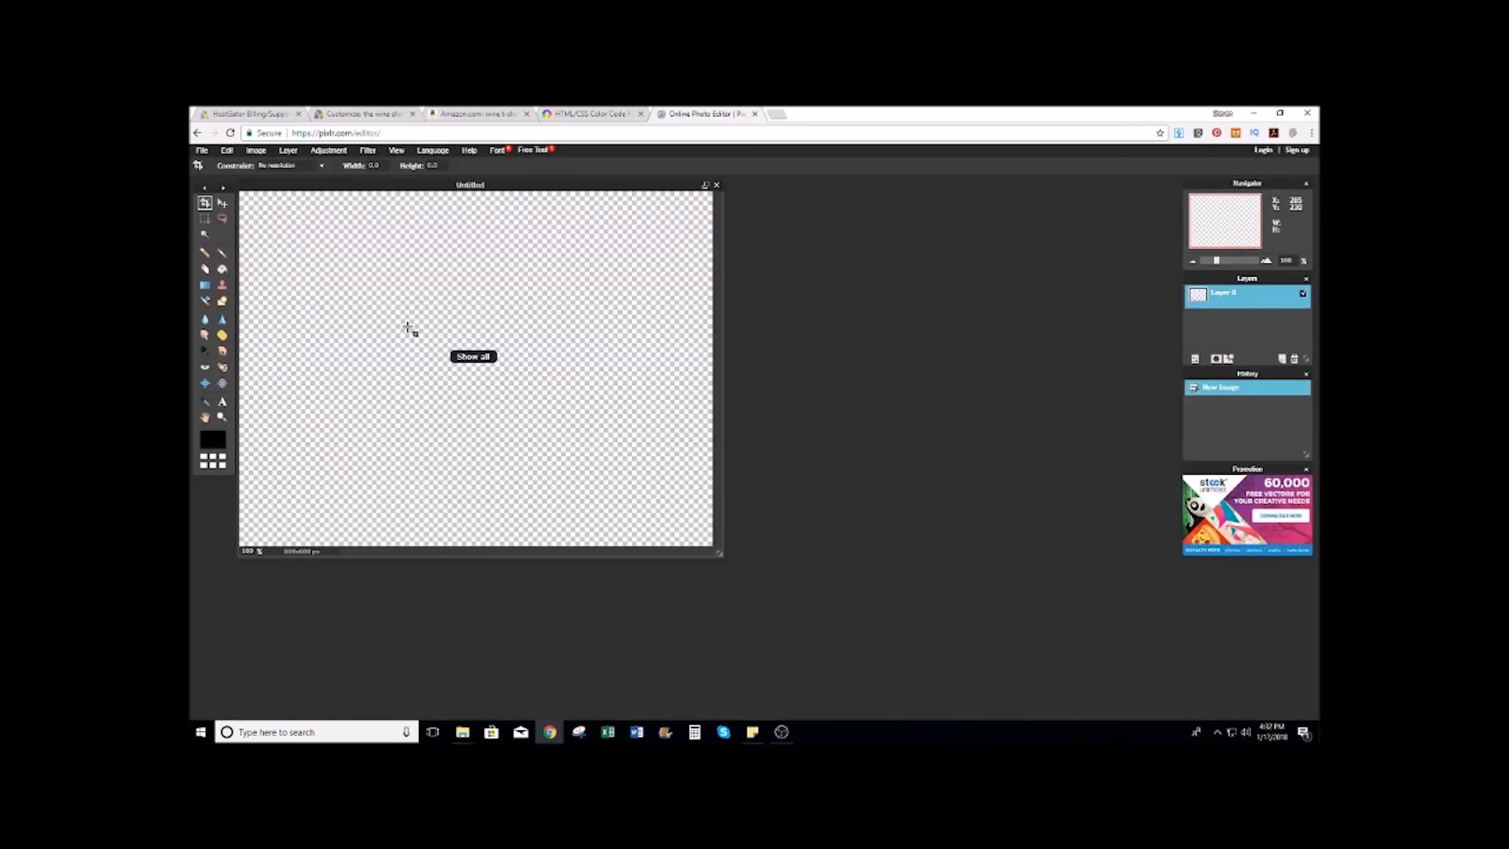
{"action": "left_click", "coordinate": [222, 402]}
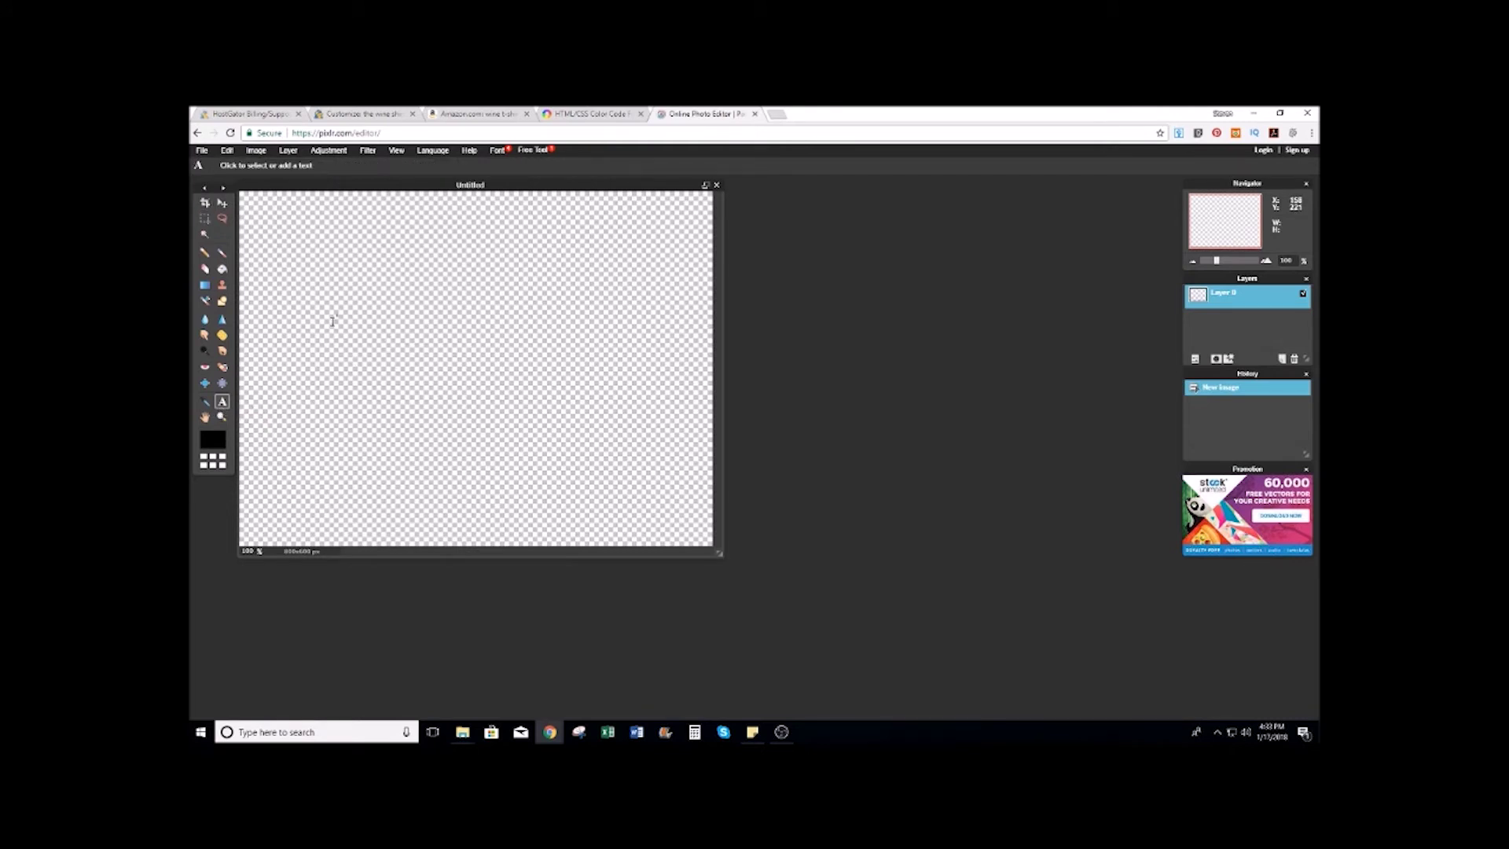
Step: Type 'the wine shirt' on the canvas and colour it dark red 7d1a1a
{"action": "left_click", "coordinate": [276, 331]}
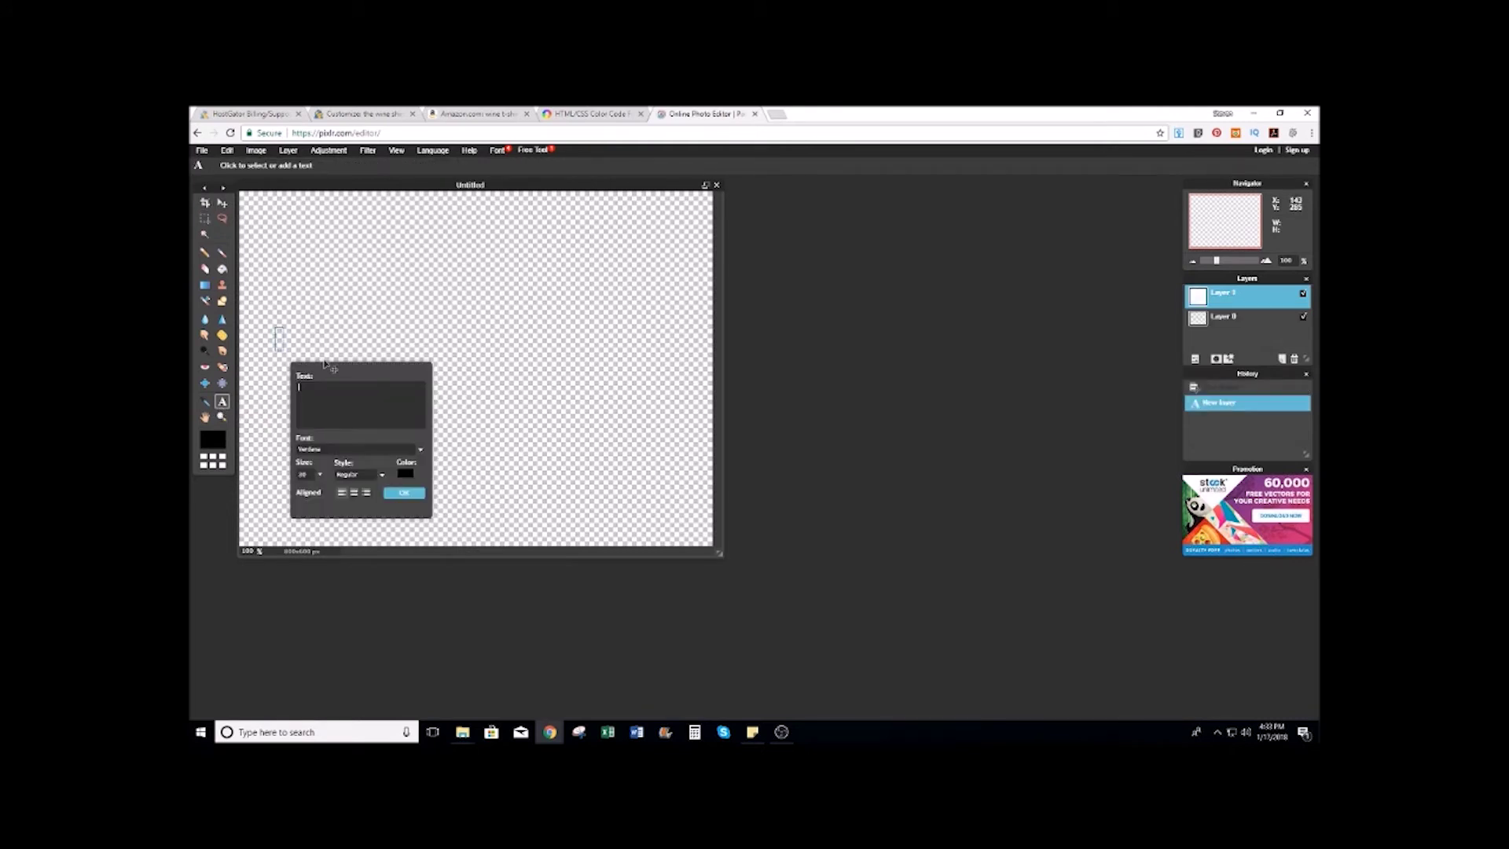
{"action": "type", "text": "the wine"}
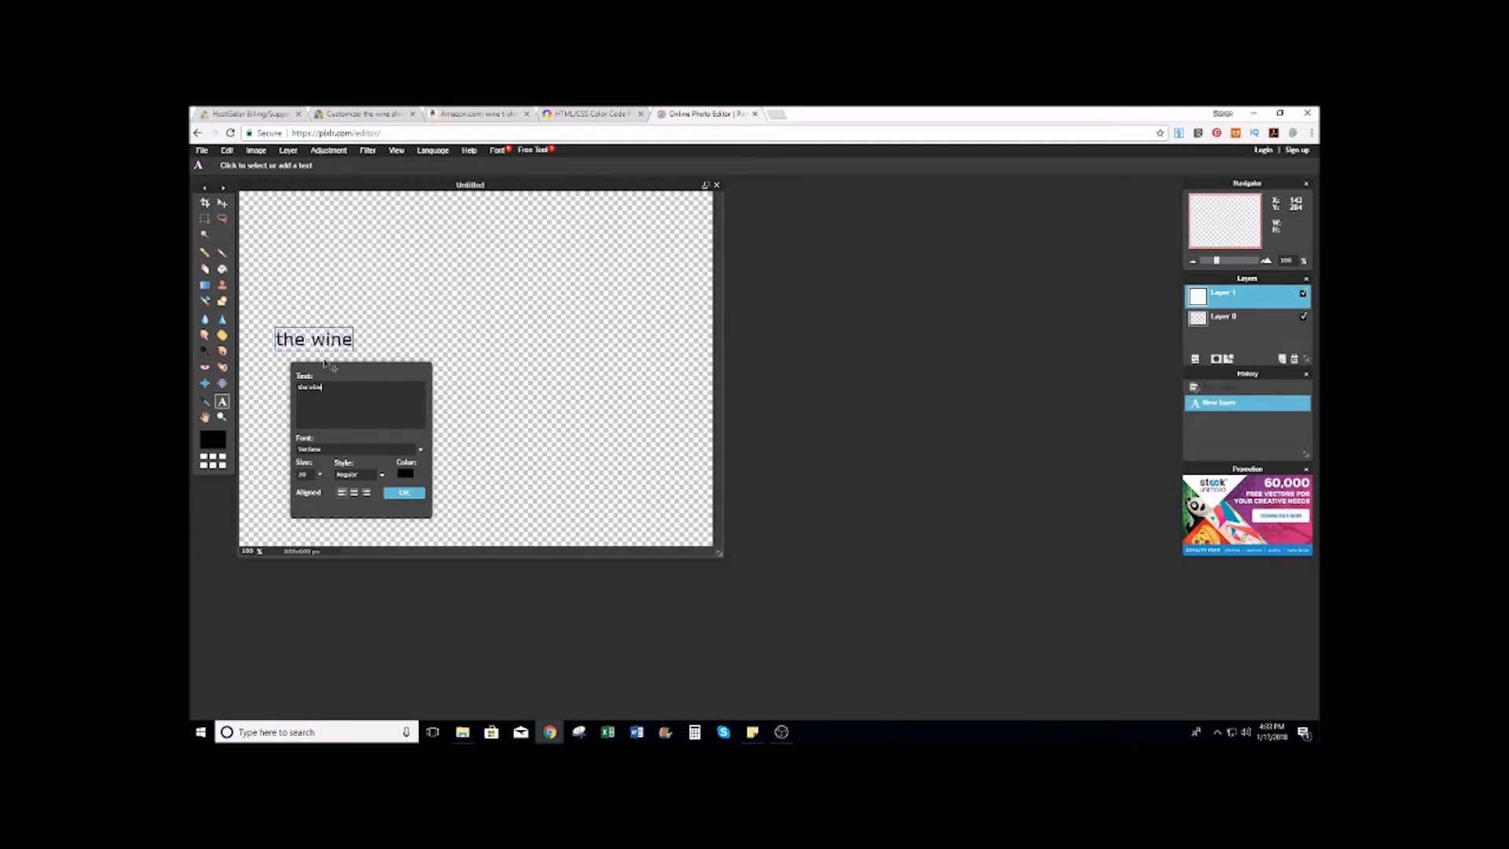
{"action": "type", "text": " shirt"}
{"action": "left_click", "coordinate": [410, 475]}
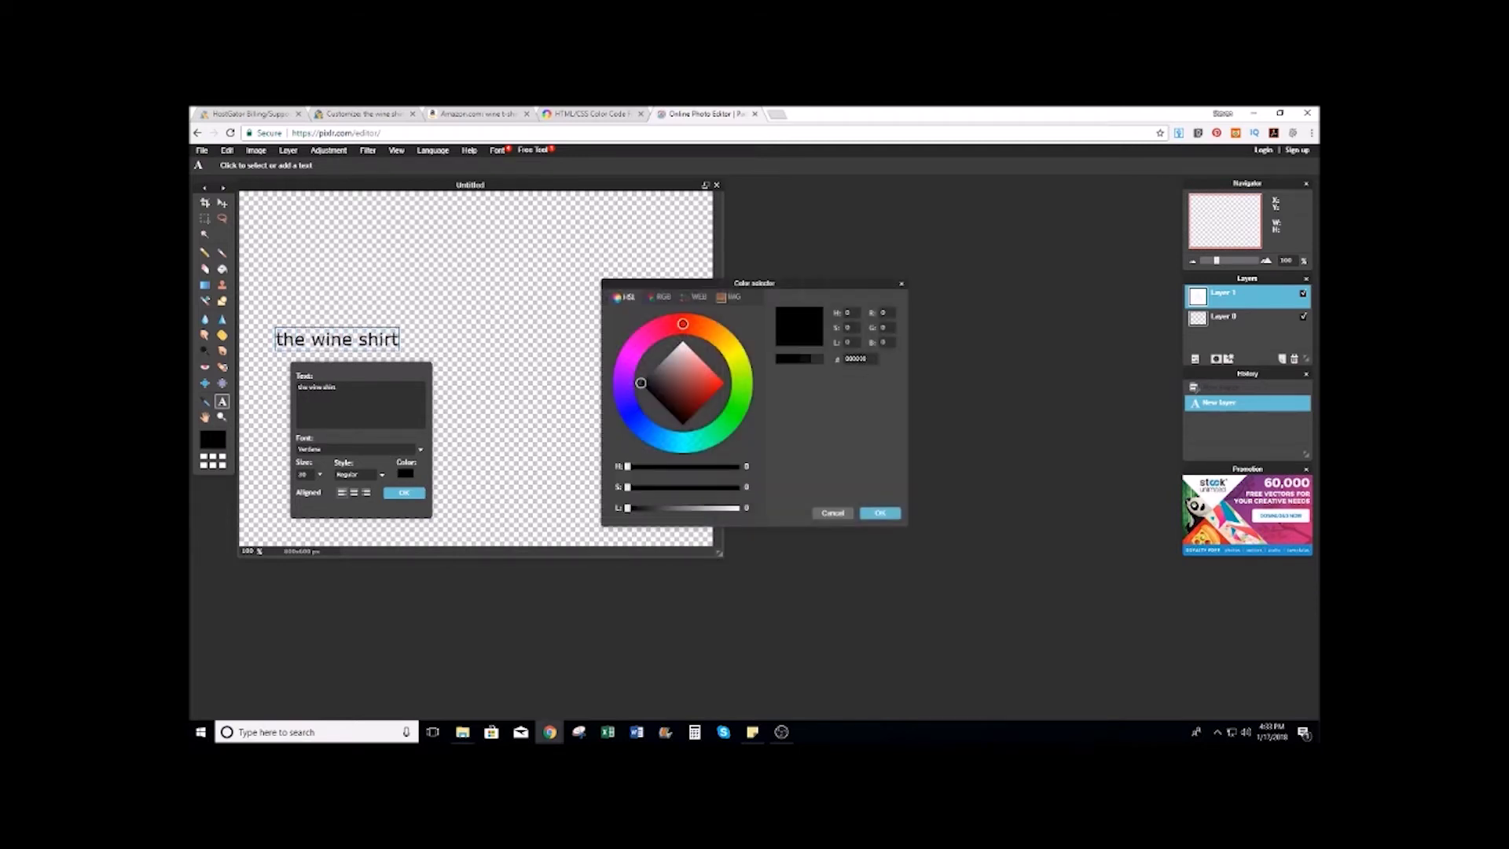
{"action": "key", "text": "ctrl+v"}
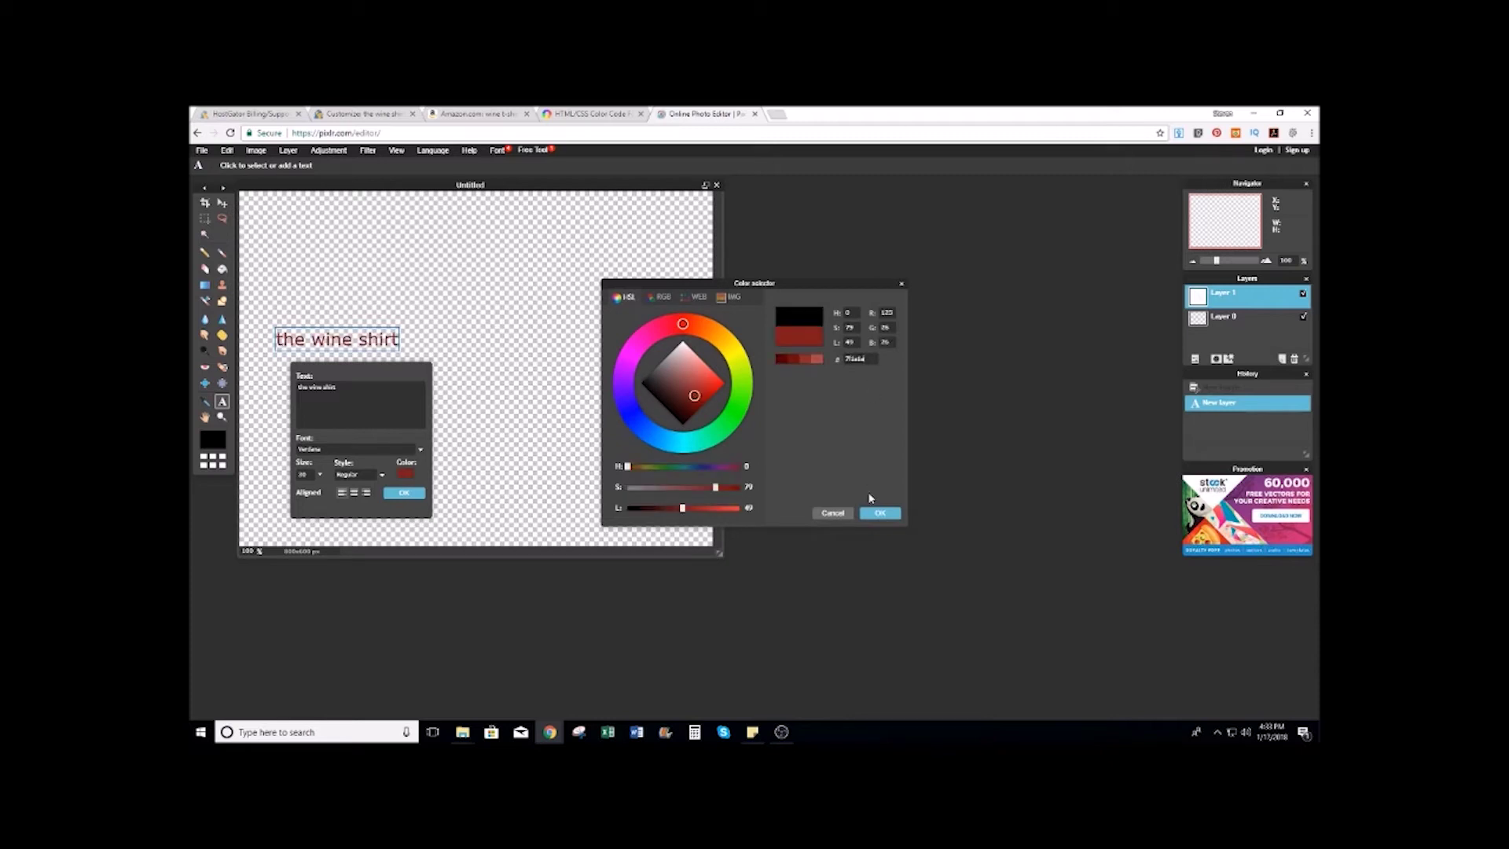
{"action": "left_click", "coordinate": [874, 513]}
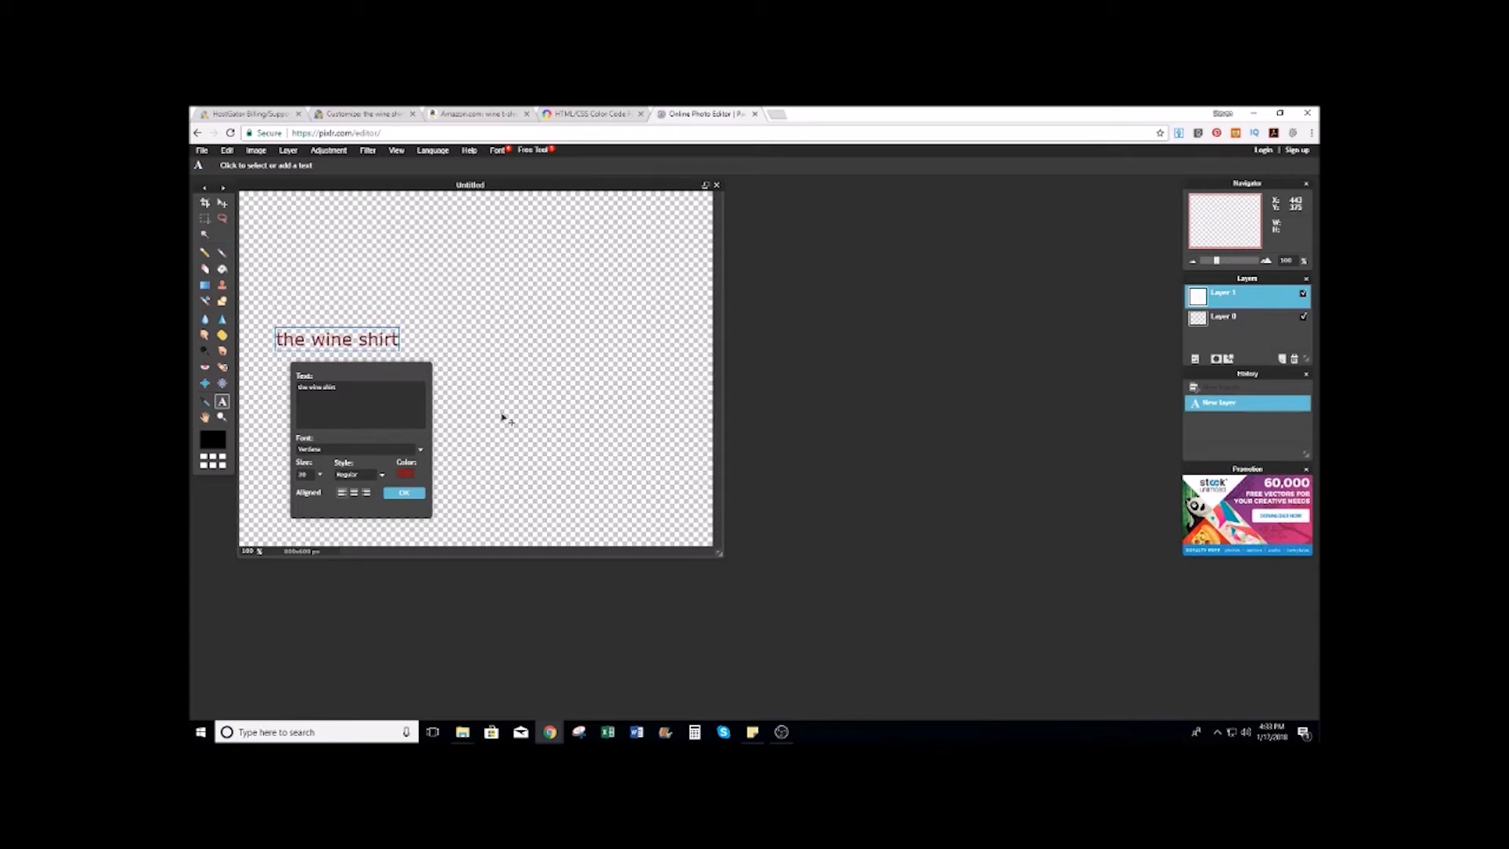
Step: Make the text Bold Italic and set its font to Adobe Devanagari
{"action": "left_click", "coordinate": [388, 475]}
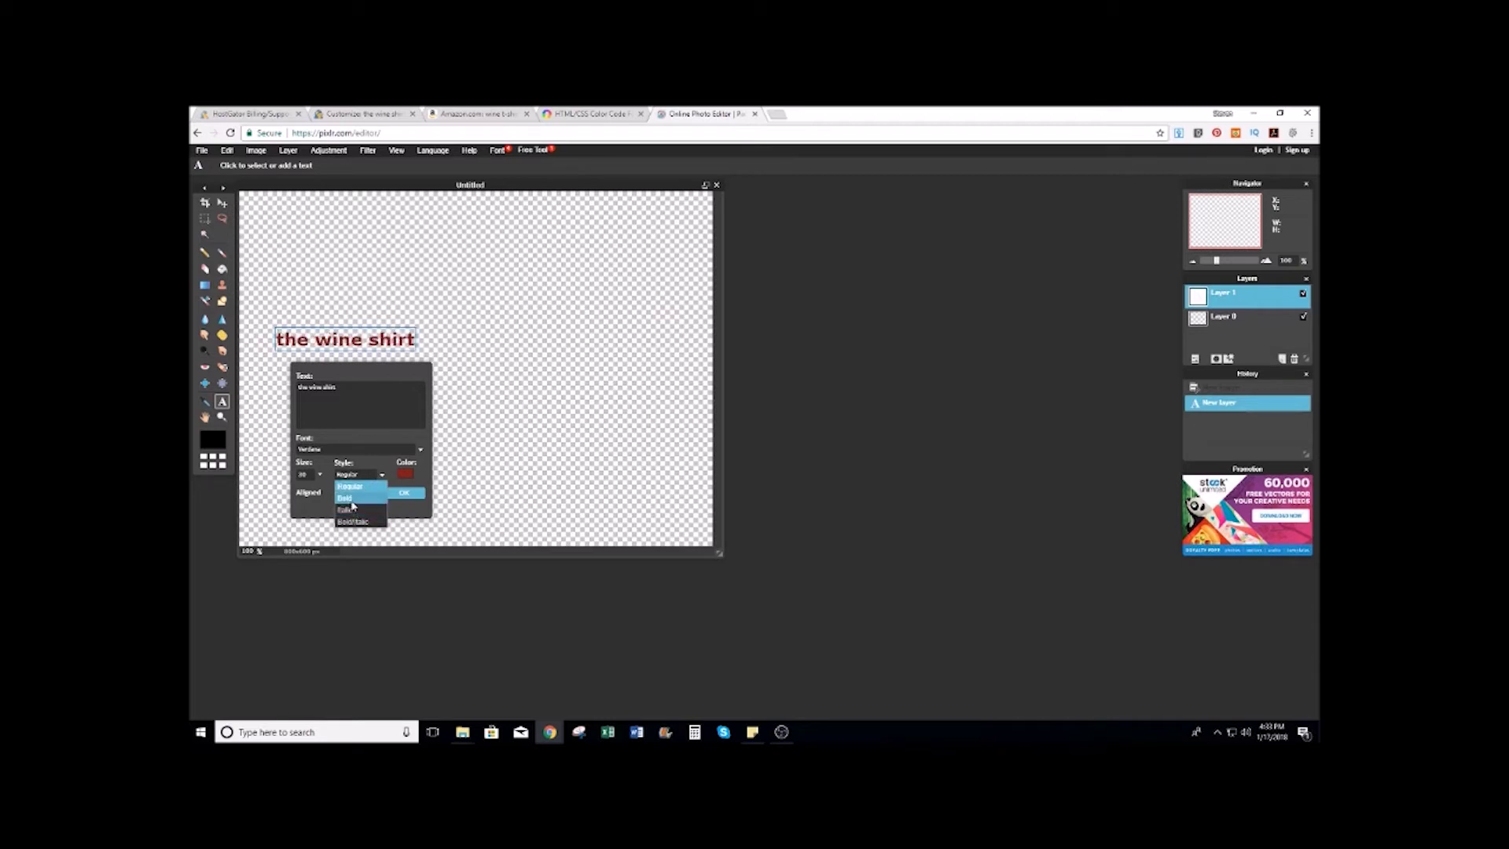
{"action": "left_click", "coordinate": [345, 499]}
{"action": "left_click", "coordinate": [379, 476]}
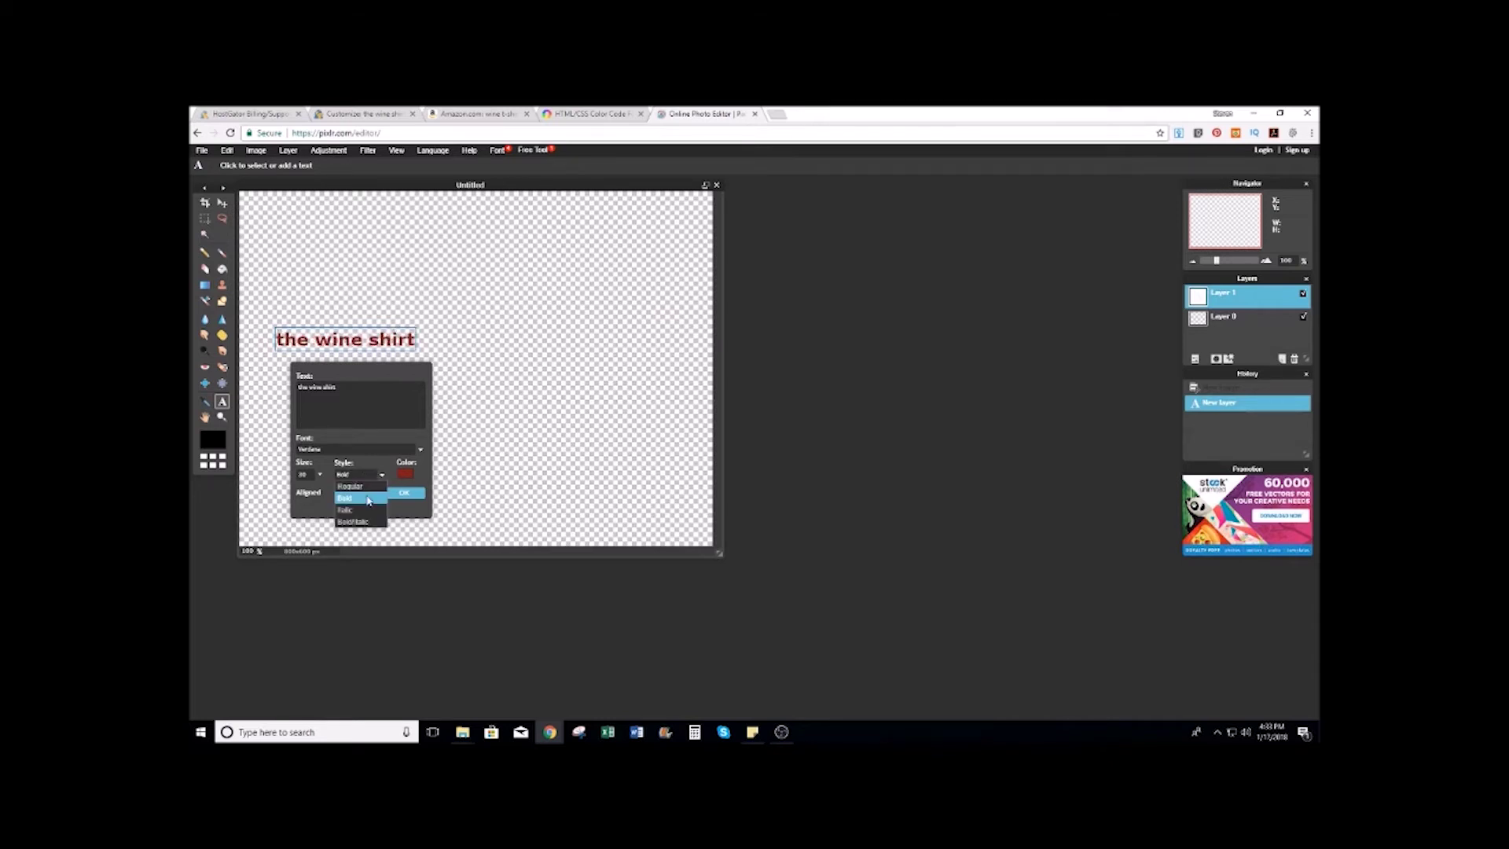
{"action": "left_click", "coordinate": [354, 522]}
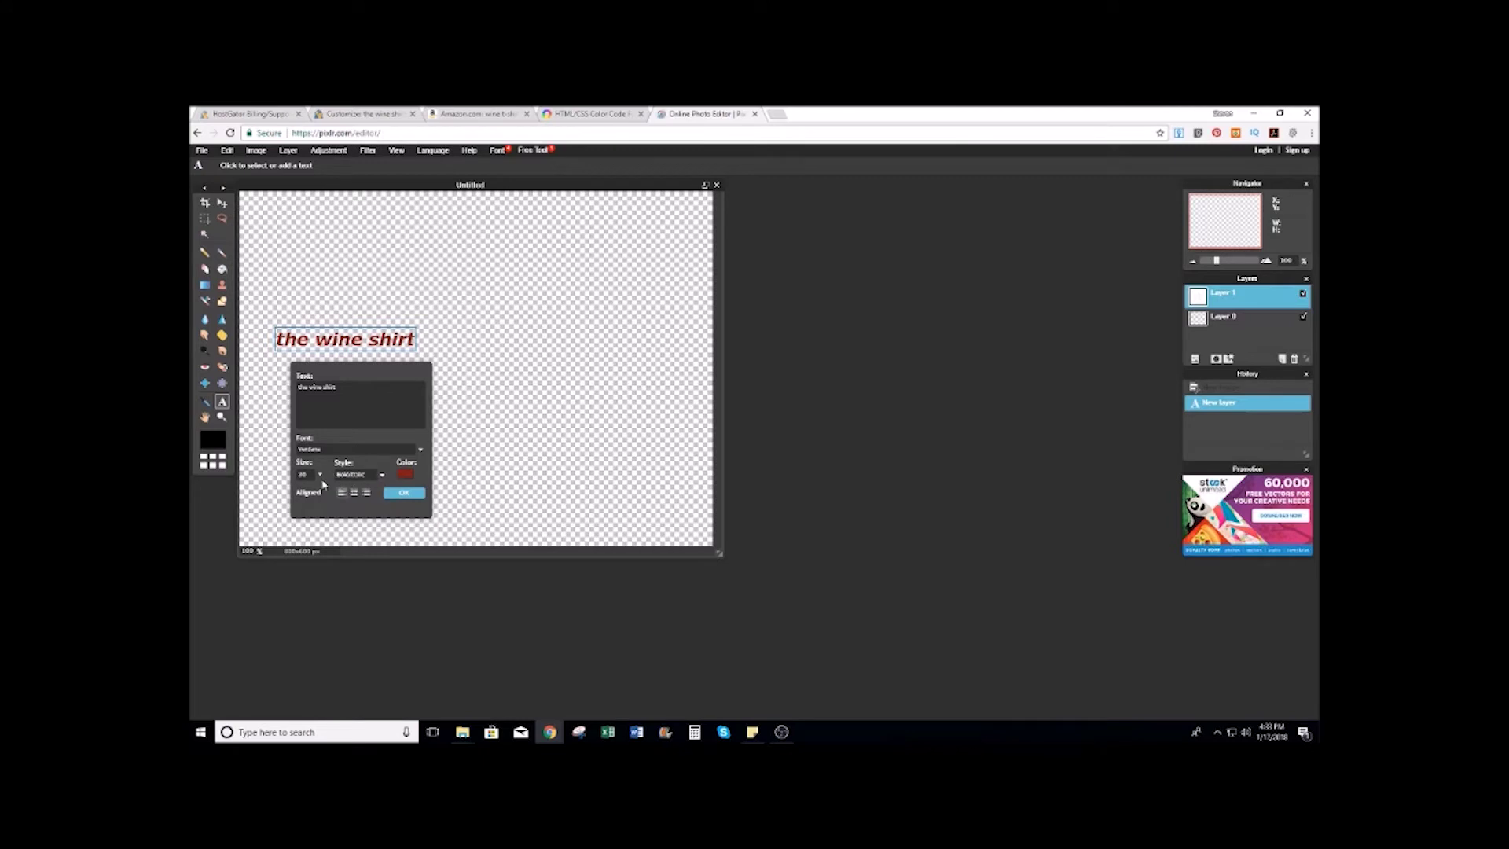
{"action": "left_click", "coordinate": [420, 450]}
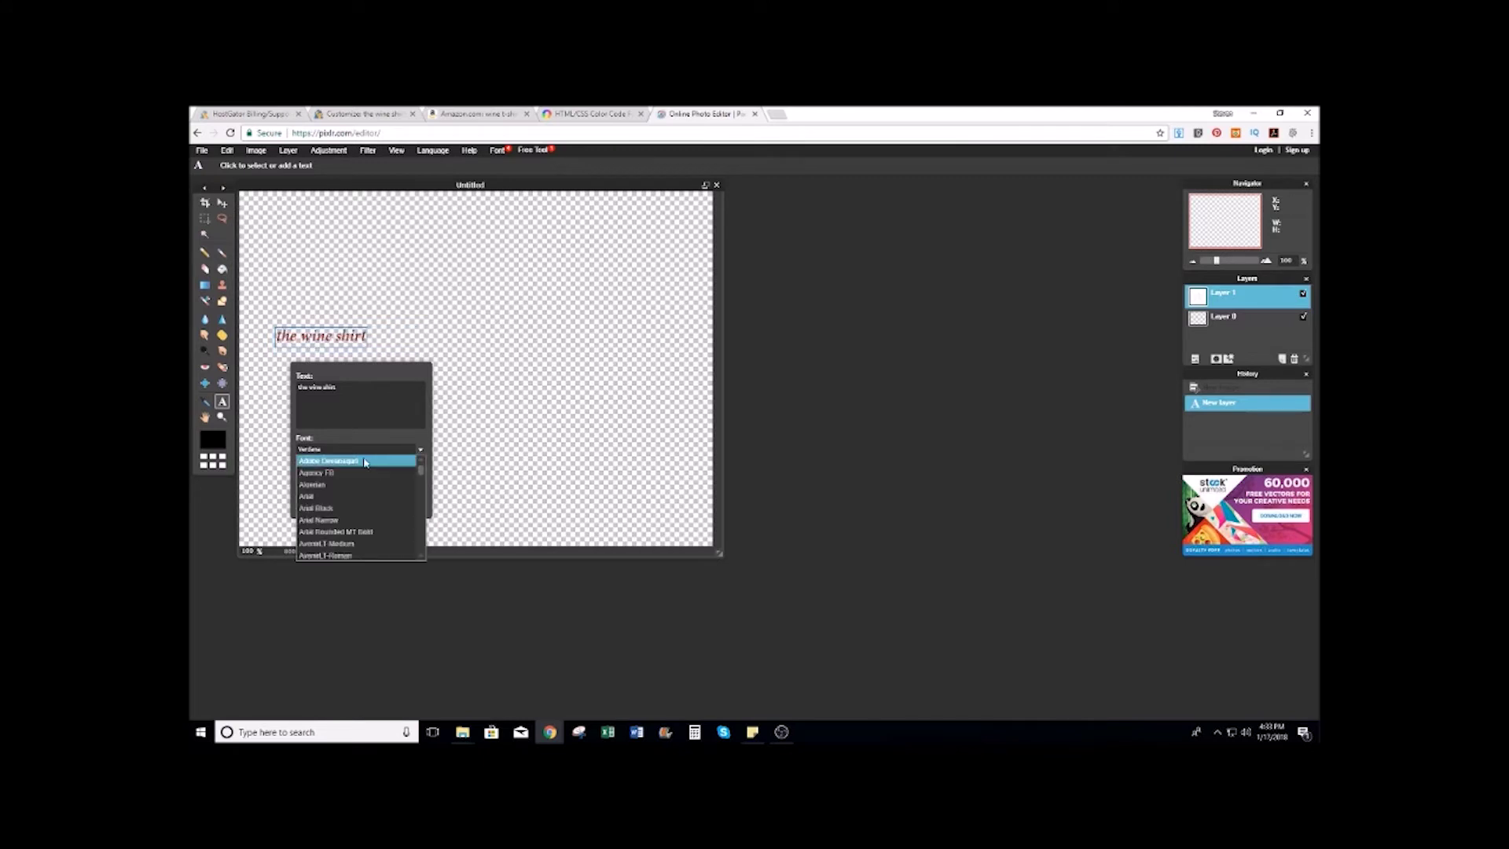
{"action": "scroll", "coordinate": [355, 466], "scroll_direction": "down", "scroll_amount": 15}
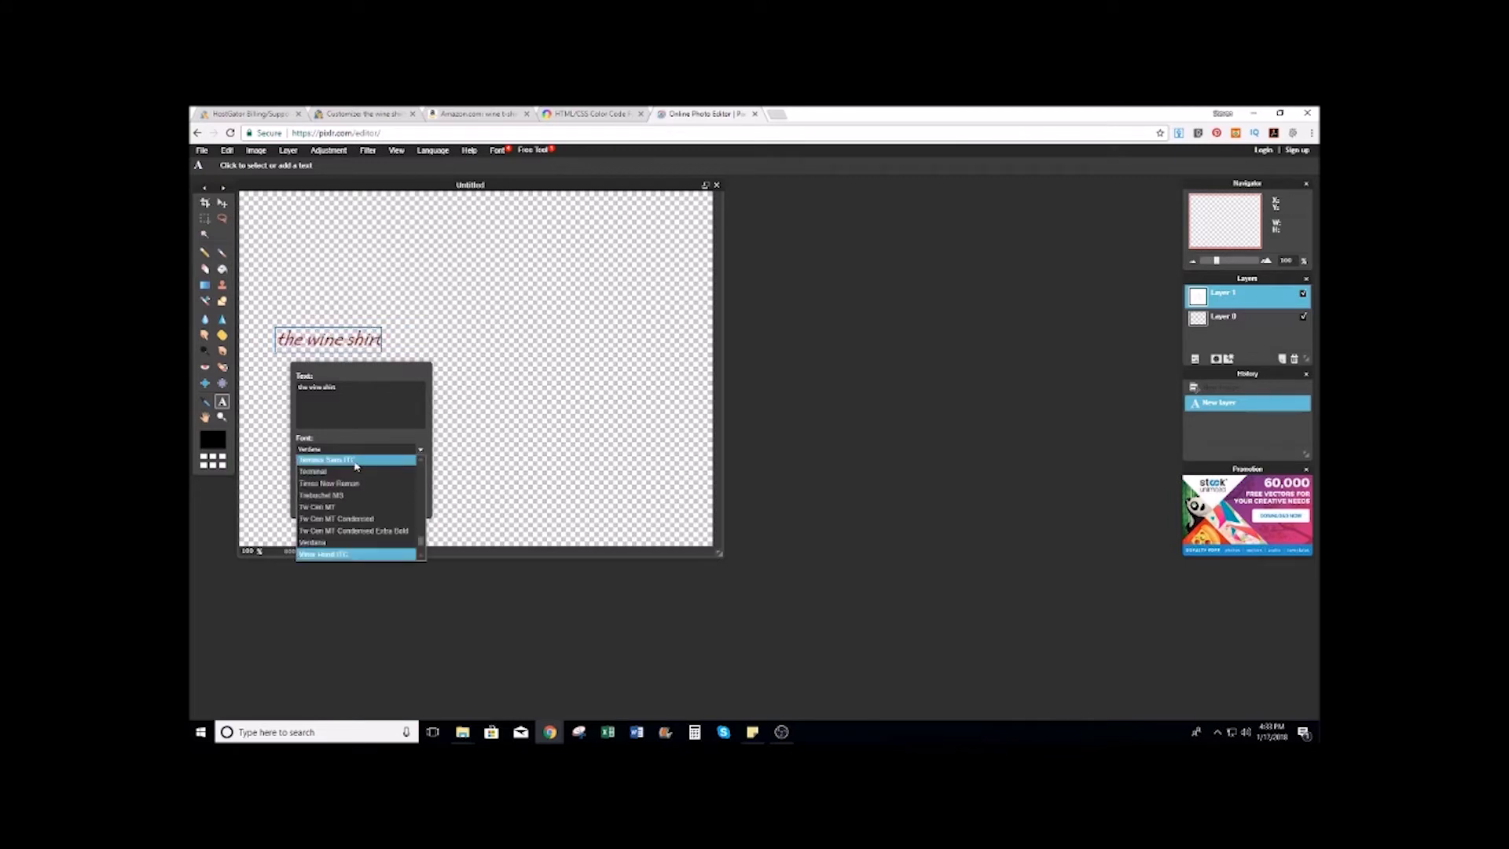
{"action": "scroll", "coordinate": [355, 466], "scroll_direction": "up", "scroll_amount": 1}
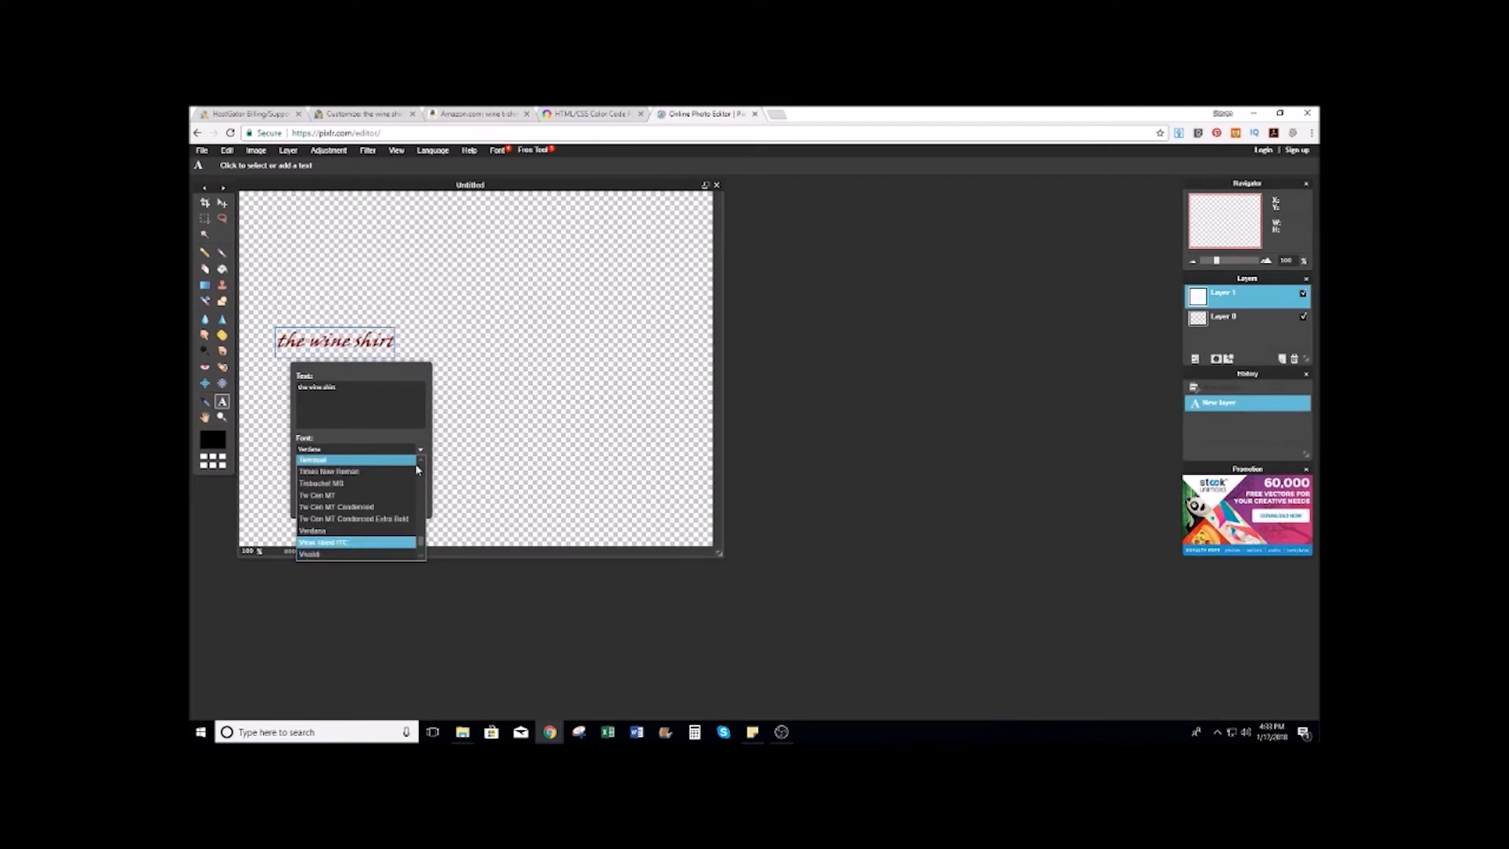
{"action": "left_click_drag", "start_coordinate": [421, 544], "coordinate": [422, 467]}
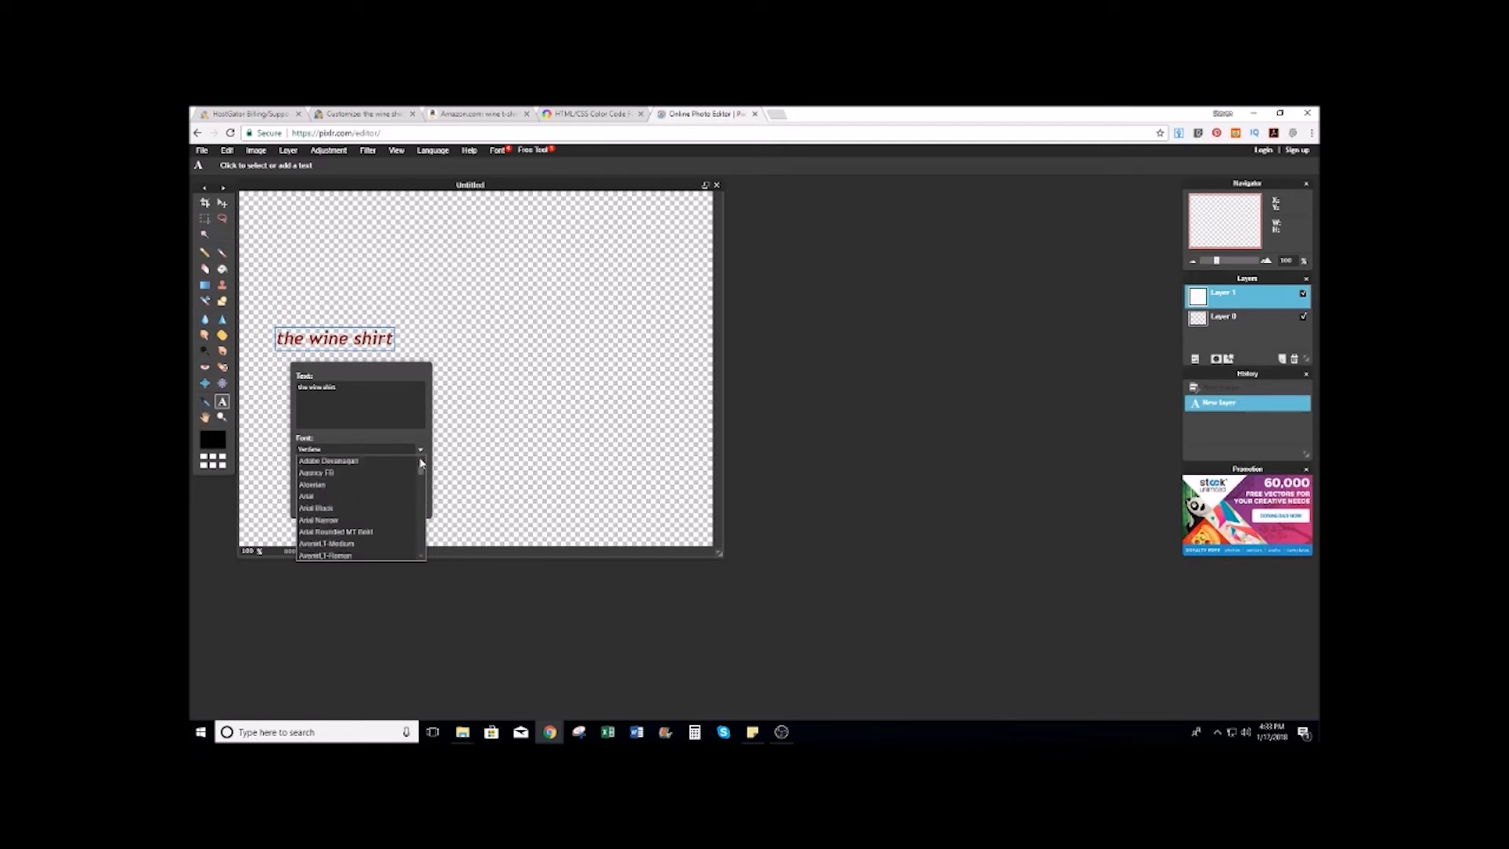
{"action": "left_click", "coordinate": [374, 463]}
Step: Preview fonts in the Font list and set the text to Curlz MT
{"action": "left_click", "coordinate": [379, 449]}
{"action": "key", "text": "Down"}
{"action": "key", "text": "Down"}
{"action": "key", "text": "Down"}
{"action": "key", "text": "Down"}
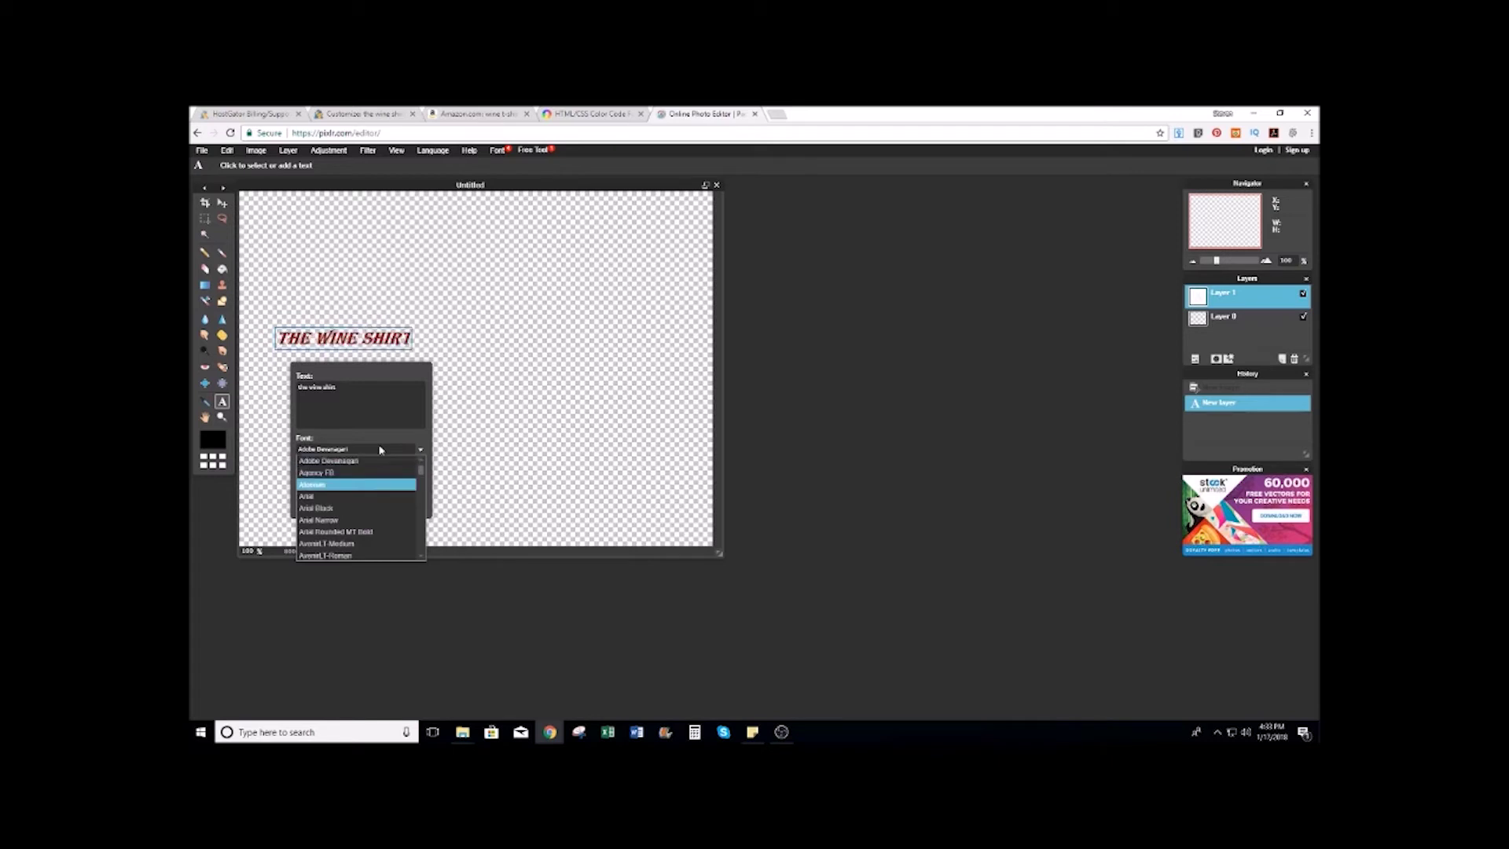
{"action": "key", "text": "Down"}
{"action": "key", "text": "Down"}
{"action": "key", "text": "Down"}
{"action": "key", "text": "Down"}
{"action": "key", "text": "Down"}
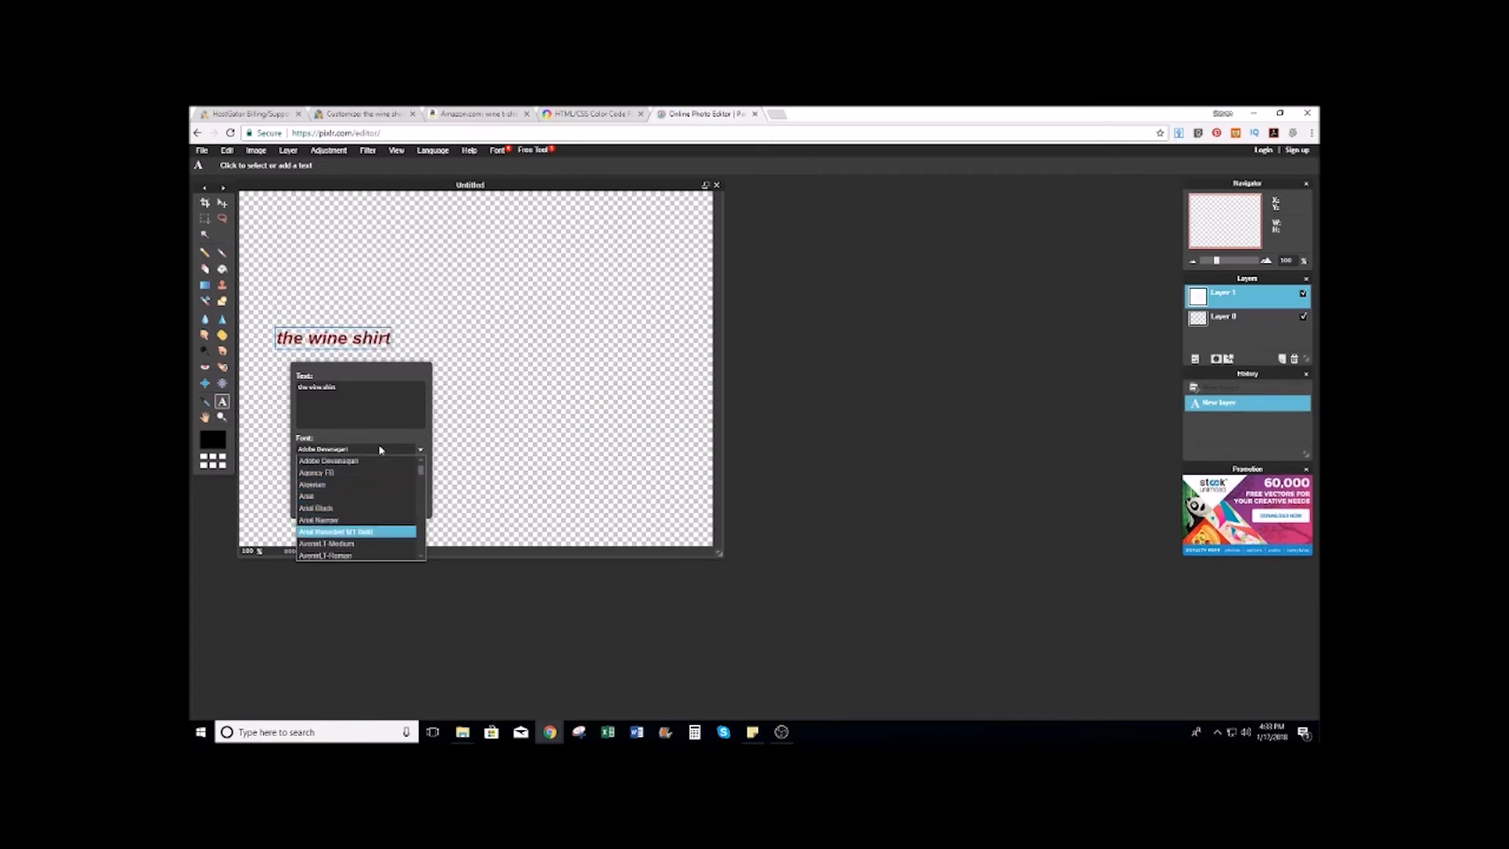
{"action": "key", "text": "Down"}
{"action": "key", "text": "Down"}
{"action": "key", "text": "Down"}
{"action": "key", "text": "Down"}
{"action": "key", "text": "Down"}
{"action": "key", "text": "Down"}
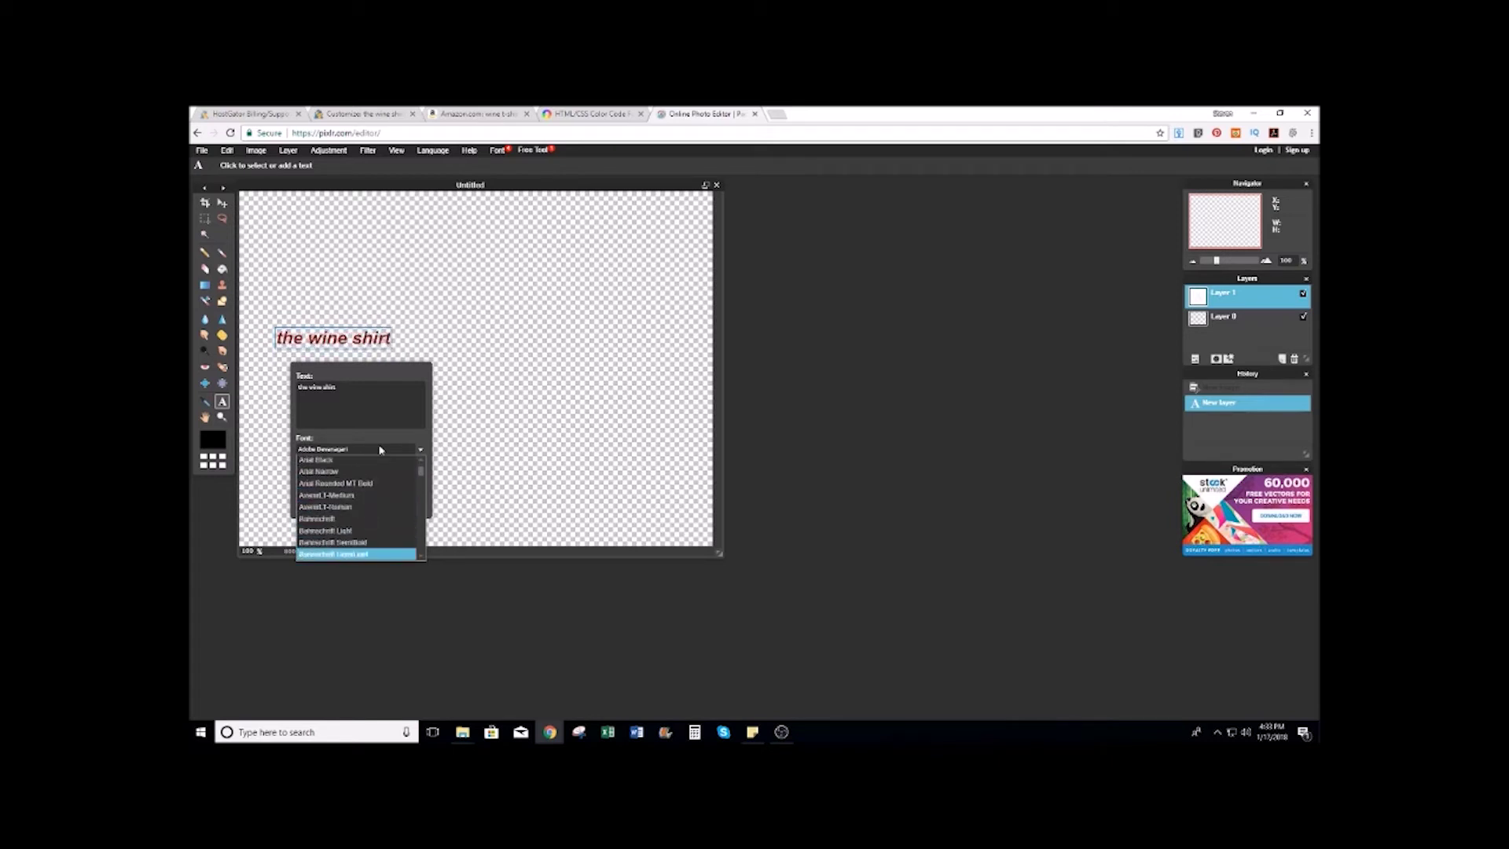
{"action": "key", "text": "Down"}
{"action": "key", "text": "Down"}
{"action": "key", "text": "Down"}
{"action": "key", "text": "Down"}
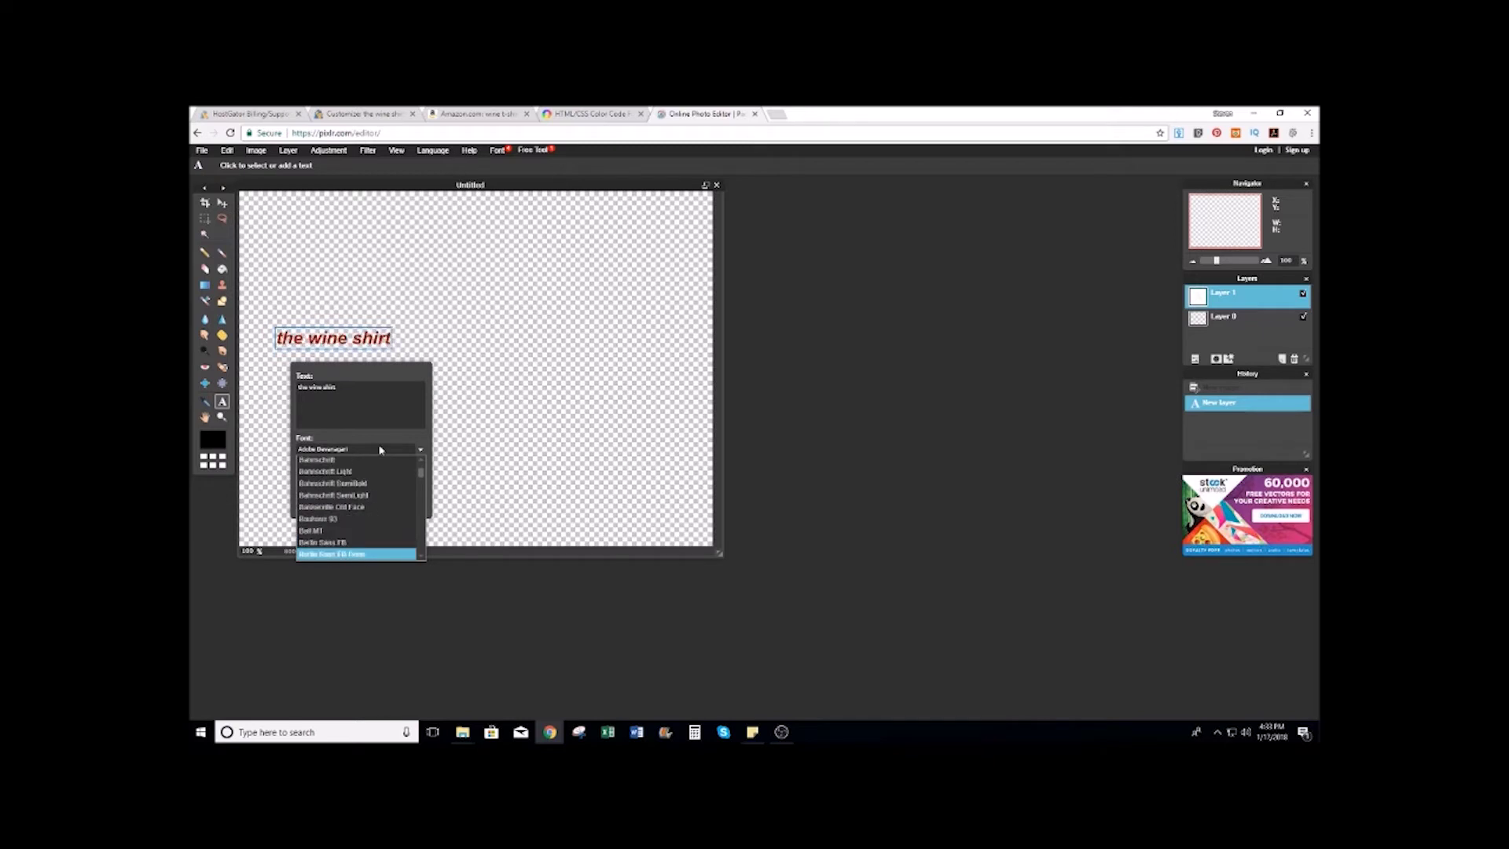
{"action": "key", "text": "Down"}
{"action": "key", "text": "Down"}
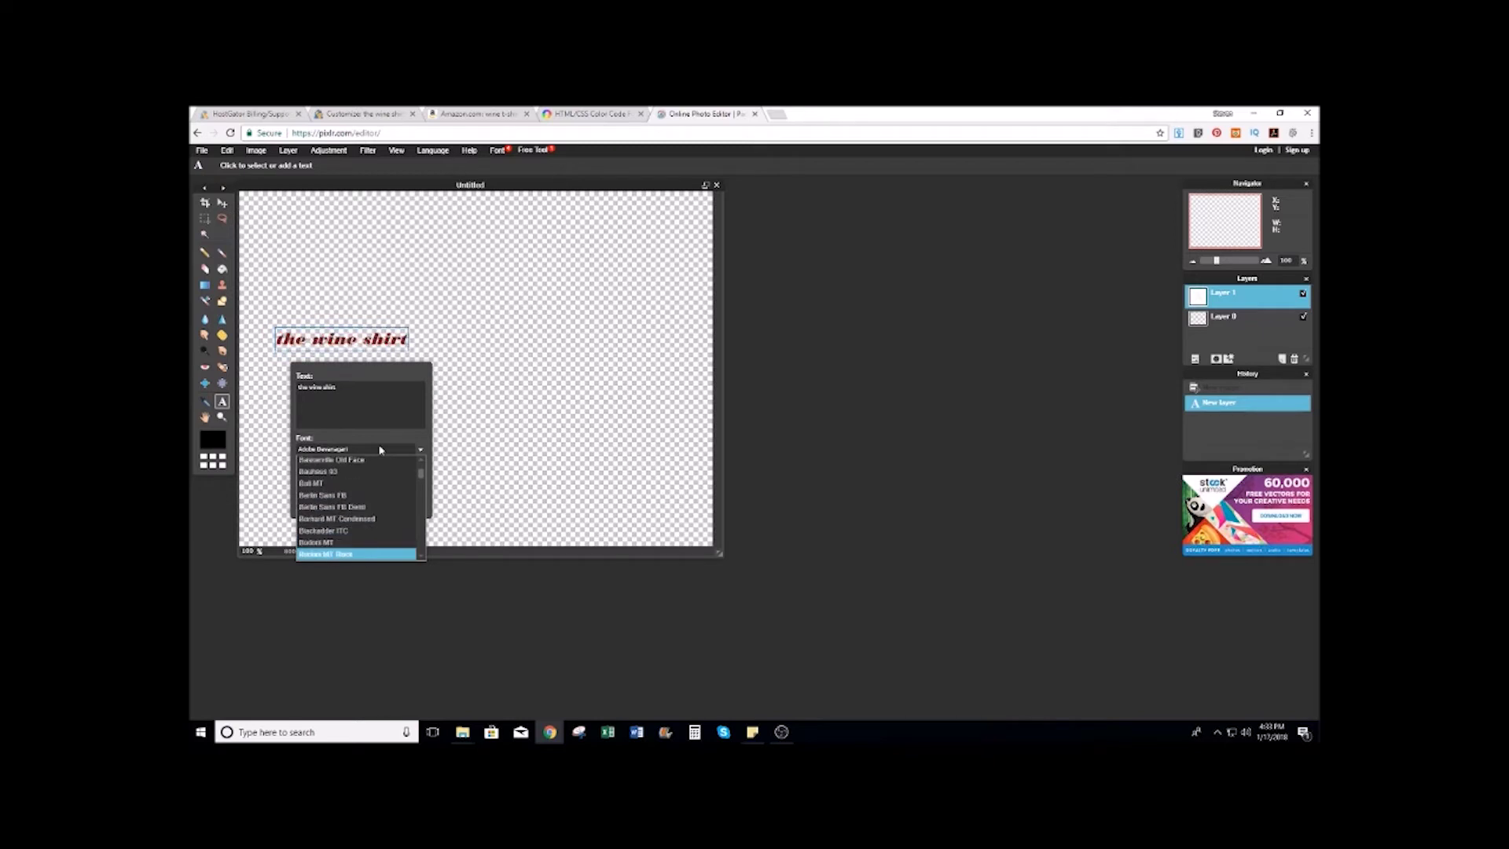
{"action": "key", "text": "Down"}
{"action": "key", "text": "Down"}
{"action": "key", "text": "Down"}
{"action": "key", "text": "Down"}
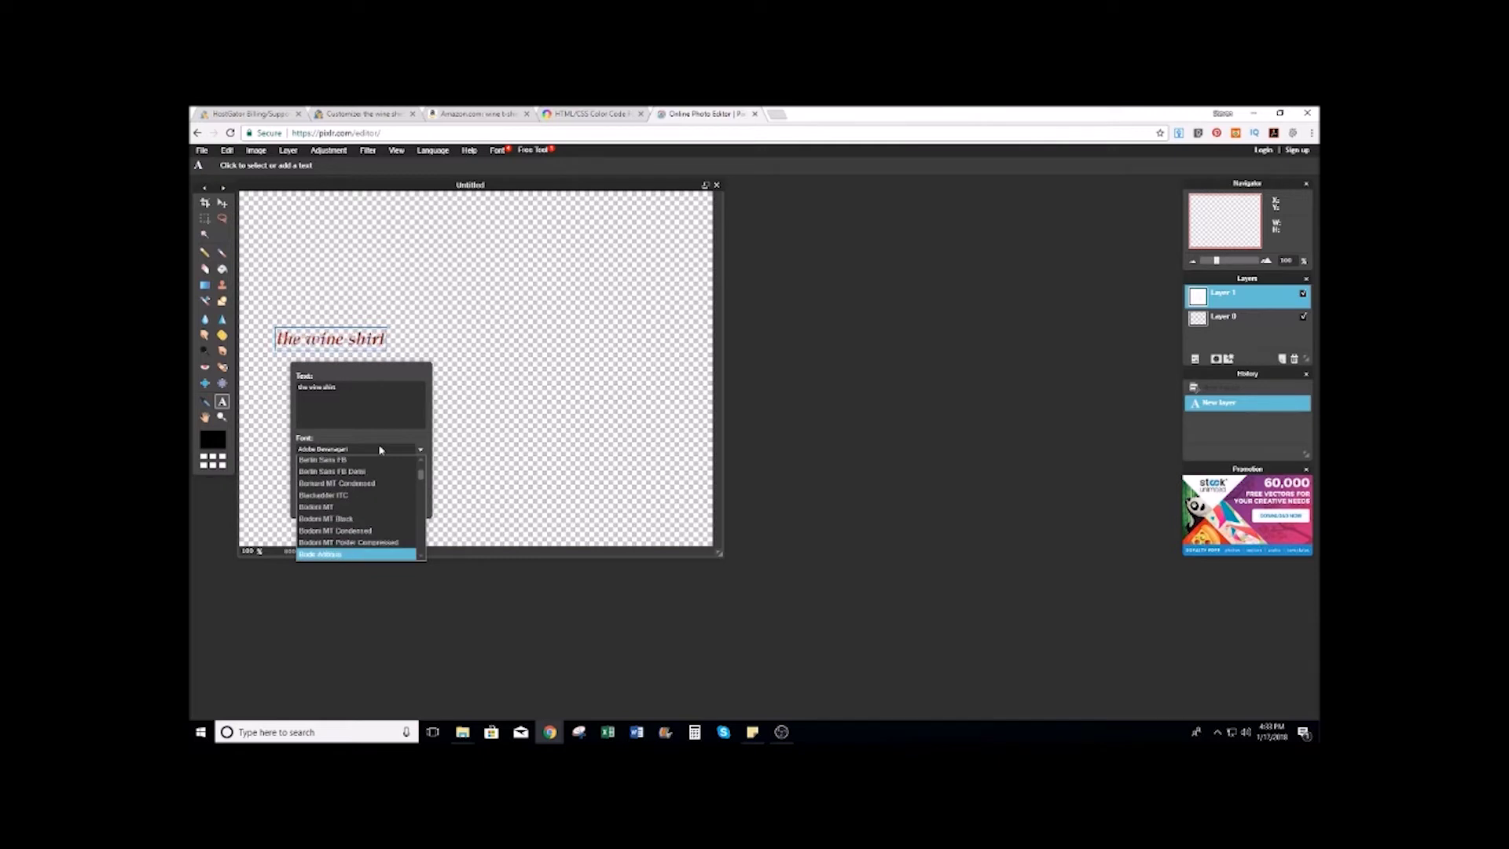
{"action": "key", "text": "Down"}
{"action": "key", "text": "Down"}
{"action": "key", "text": "Down"}
{"action": "key", "text": "Down"}
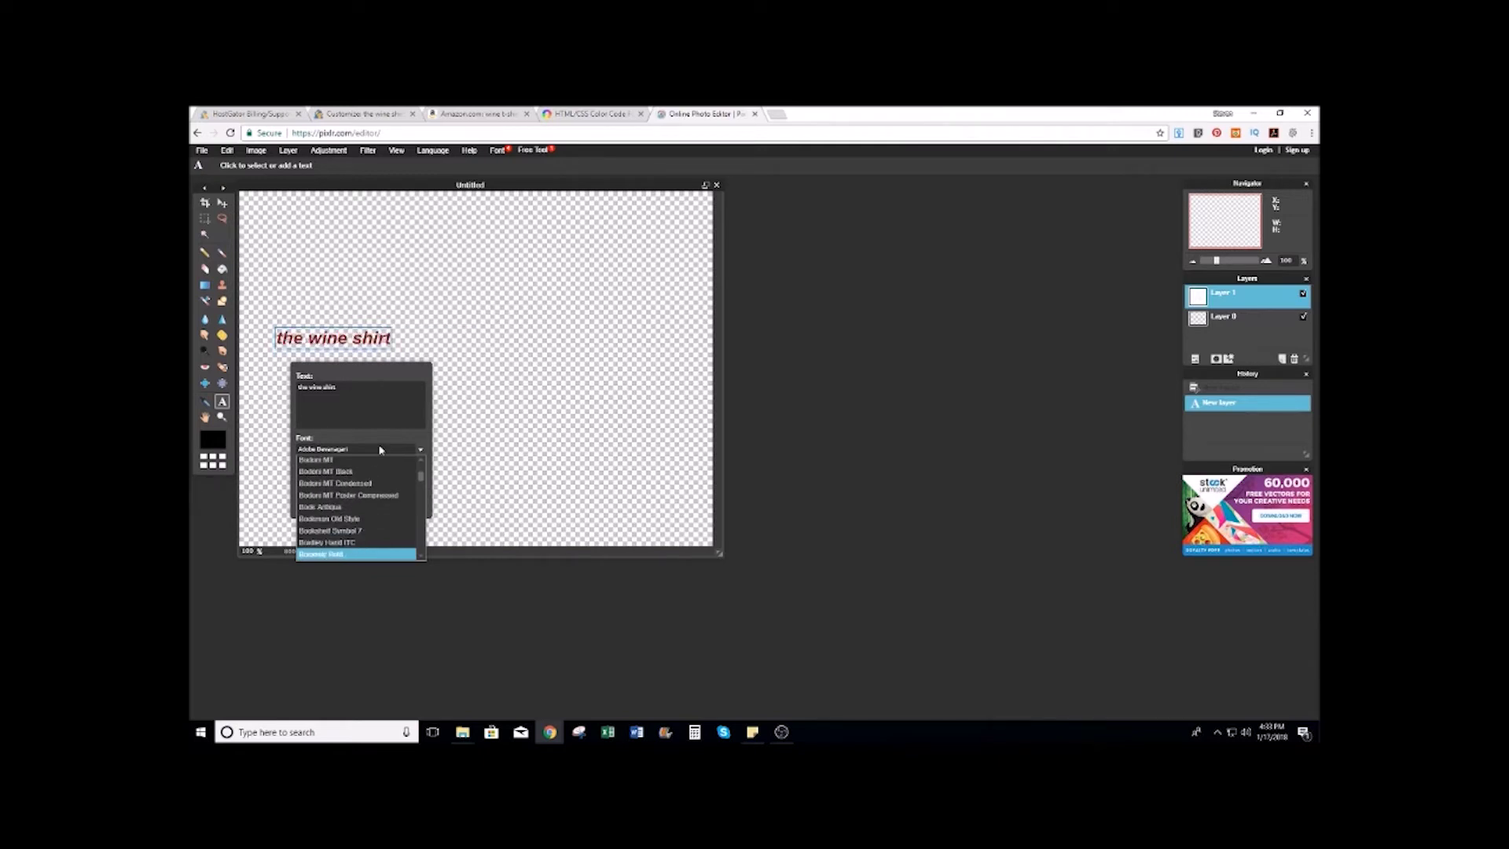
{"action": "key", "text": "Down"}
{"action": "key", "text": "Down"}
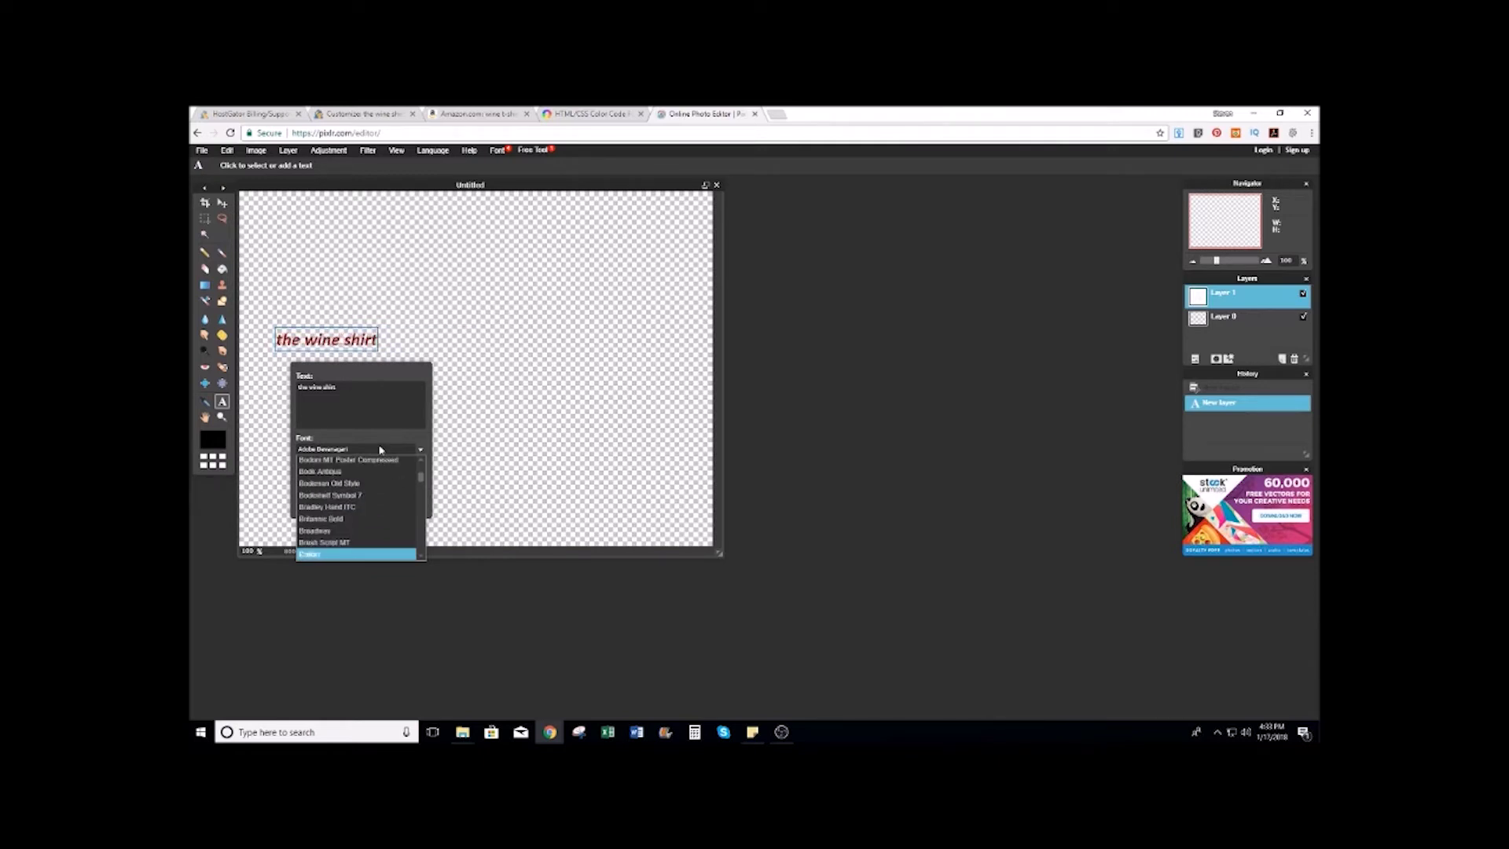
{"action": "key", "text": "Up"}
{"action": "key", "text": "Down"}
{"action": "key", "text": "Down"}
{"action": "key", "text": "Down"}
{"action": "key", "text": "Down"}
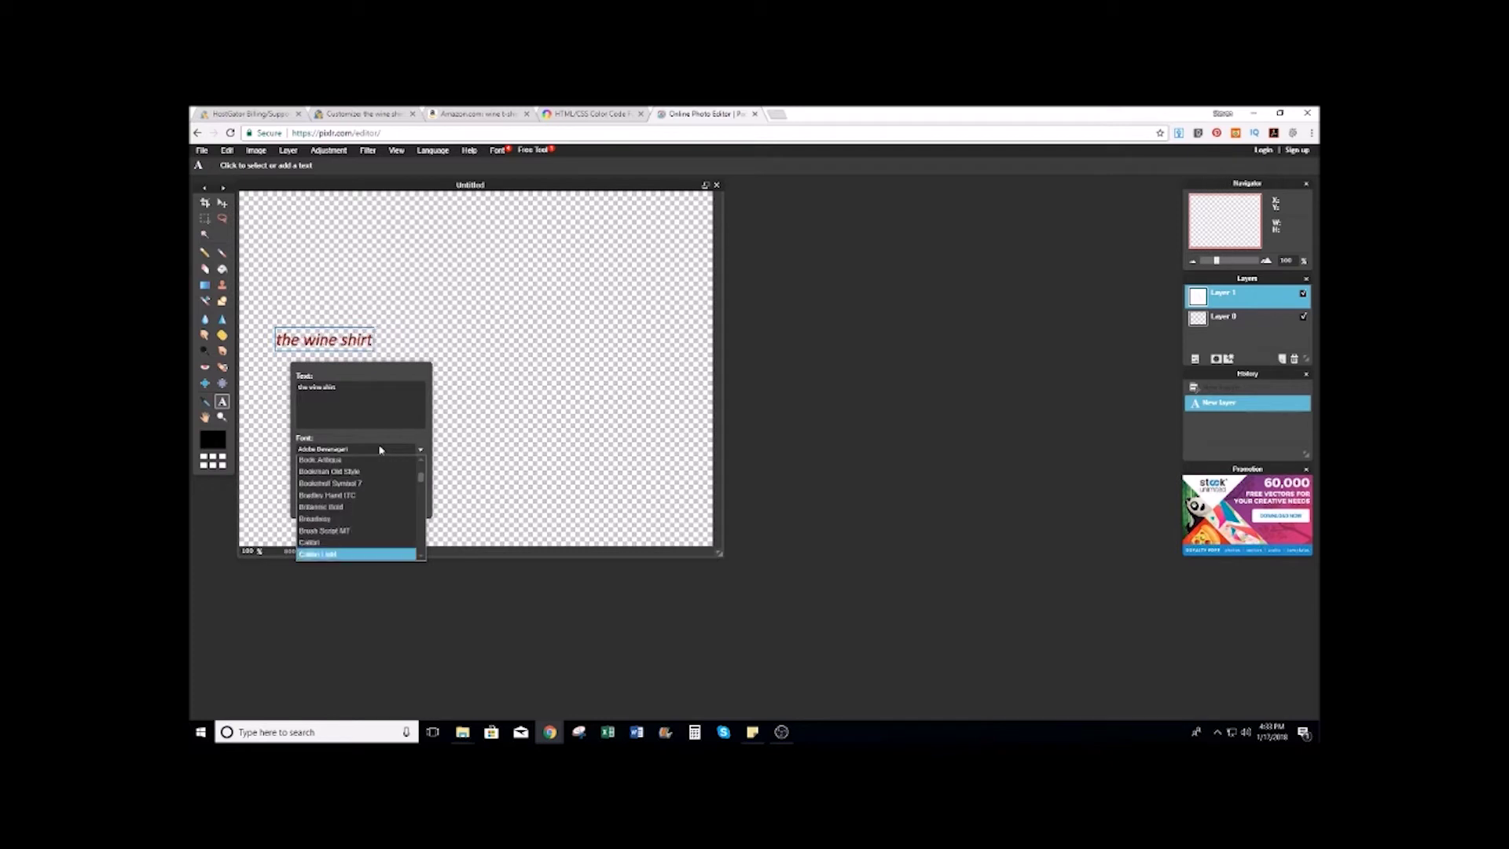
{"action": "key", "text": "Down"}
{"action": "key", "text": "Down"}
{"action": "key", "text": "Down"}
{"action": "key", "text": "Down"}
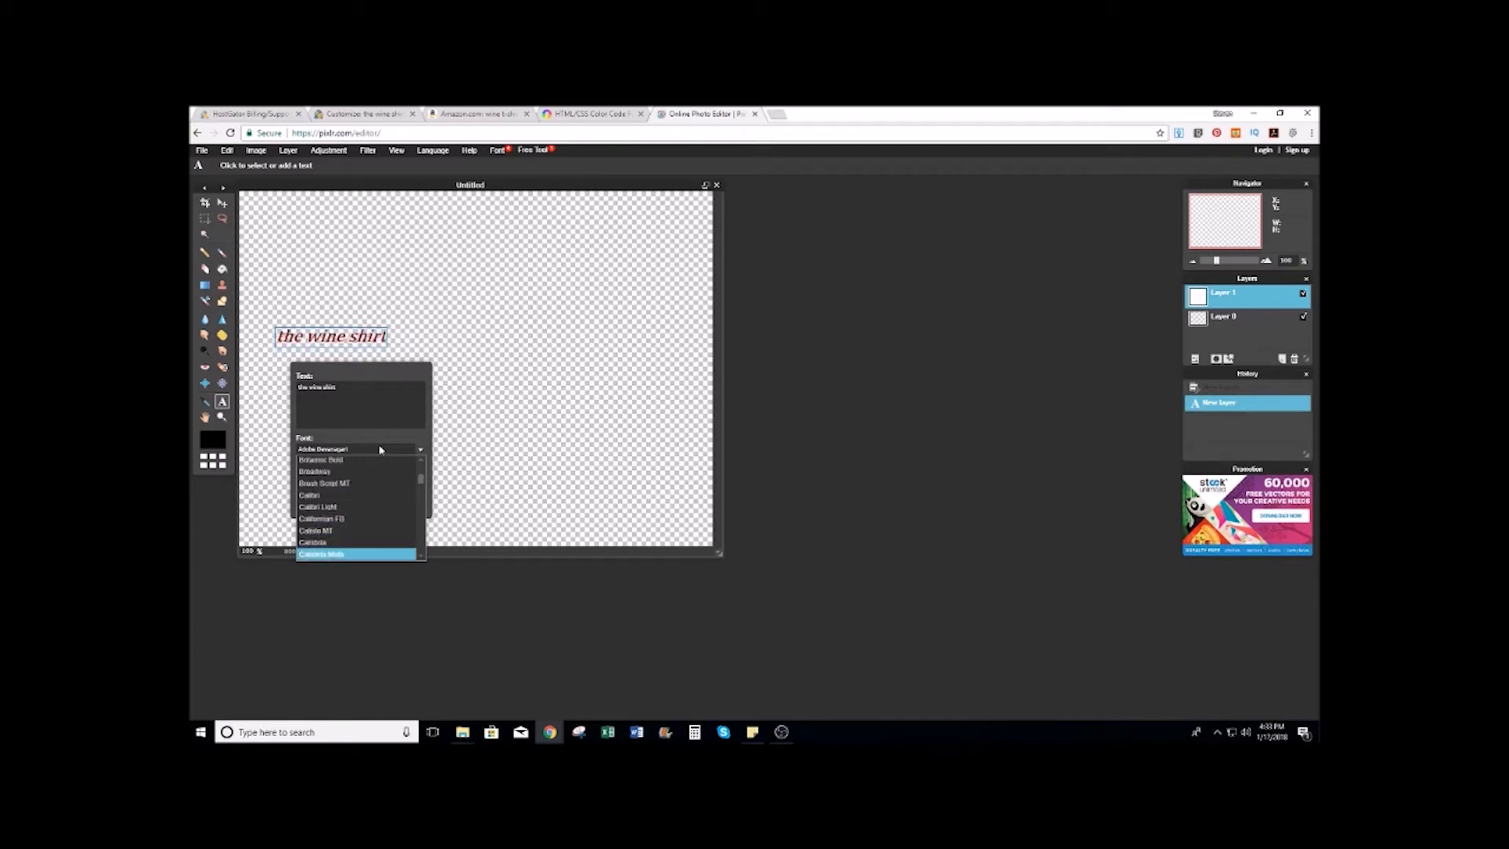
{"action": "key", "text": "Down"}
{"action": "key", "text": "Down"}
{"action": "key", "text": "Down"}
{"action": "key", "text": "Down"}
{"action": "key", "text": "Down"}
{"action": "key", "text": "Down"}
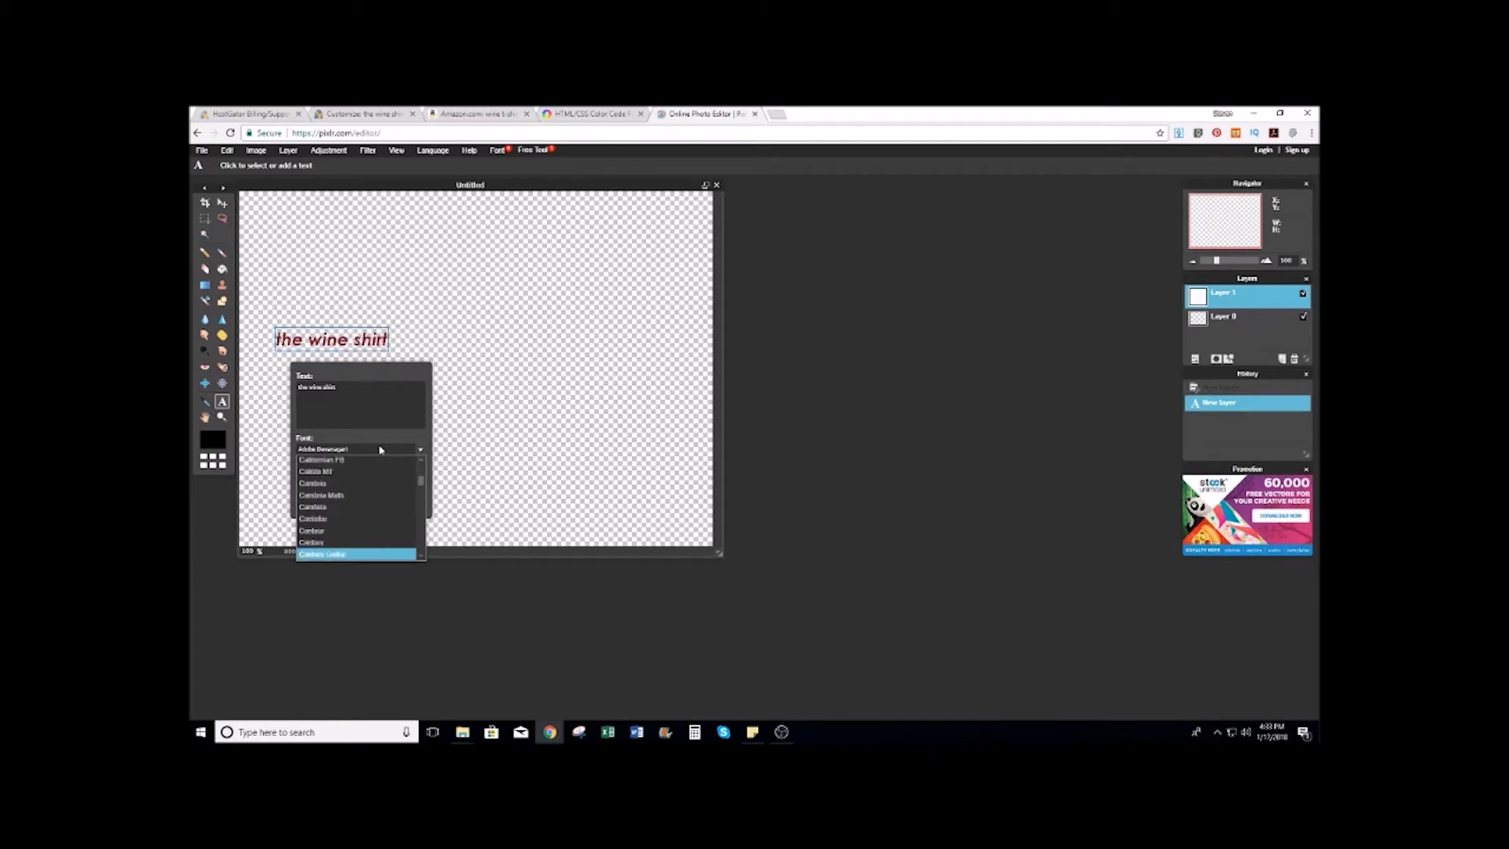
{"action": "key", "text": "Down"}
{"action": "key", "text": "Down"}
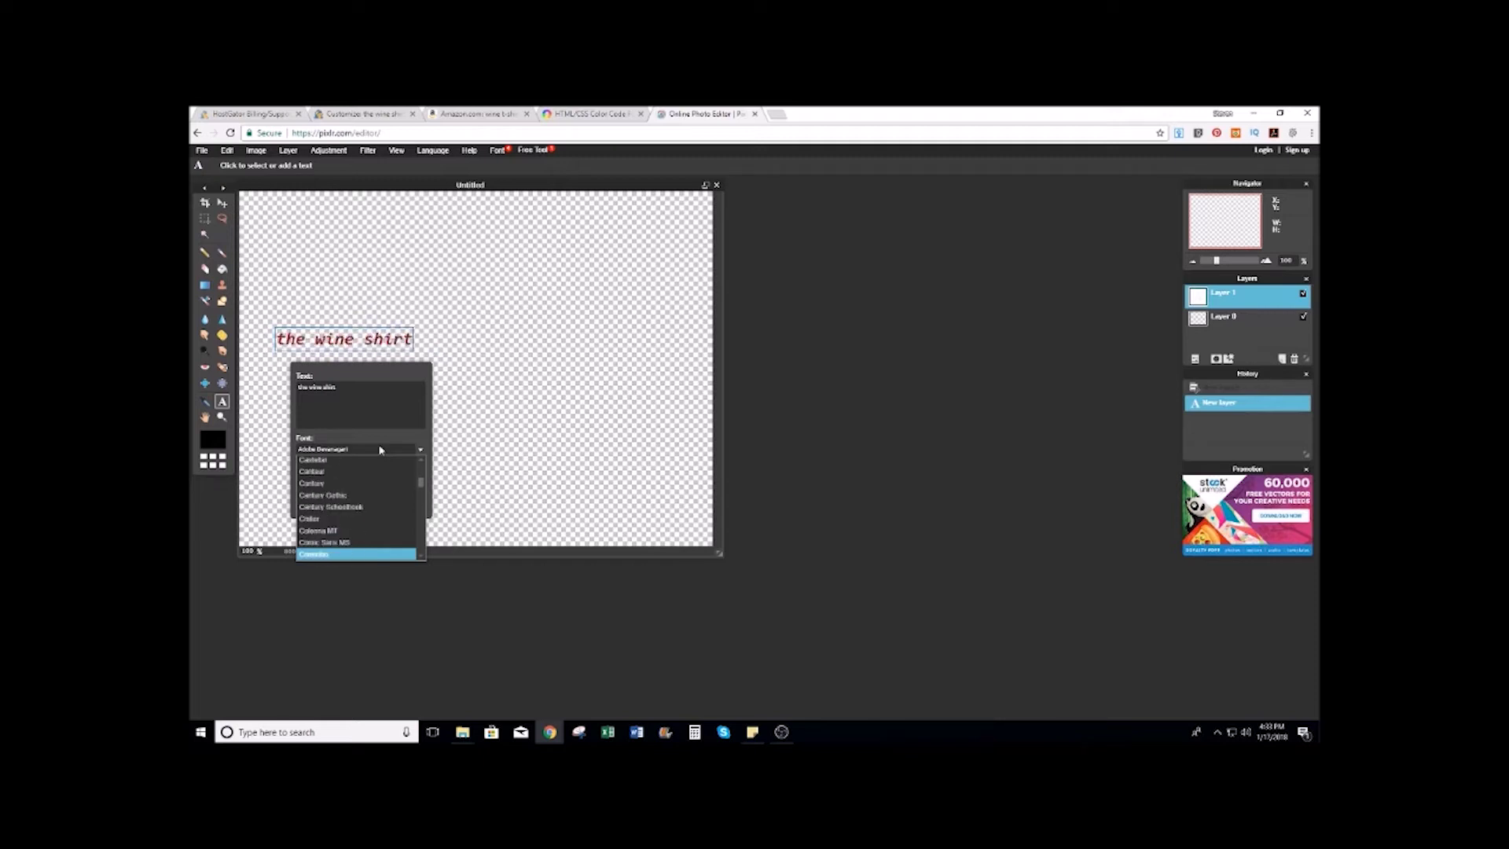
{"action": "key", "text": "Down"}
{"action": "key", "text": "Down"}
{"action": "key", "text": "Down"}
{"action": "key", "text": "Down"}
{"action": "key", "text": "Down"}
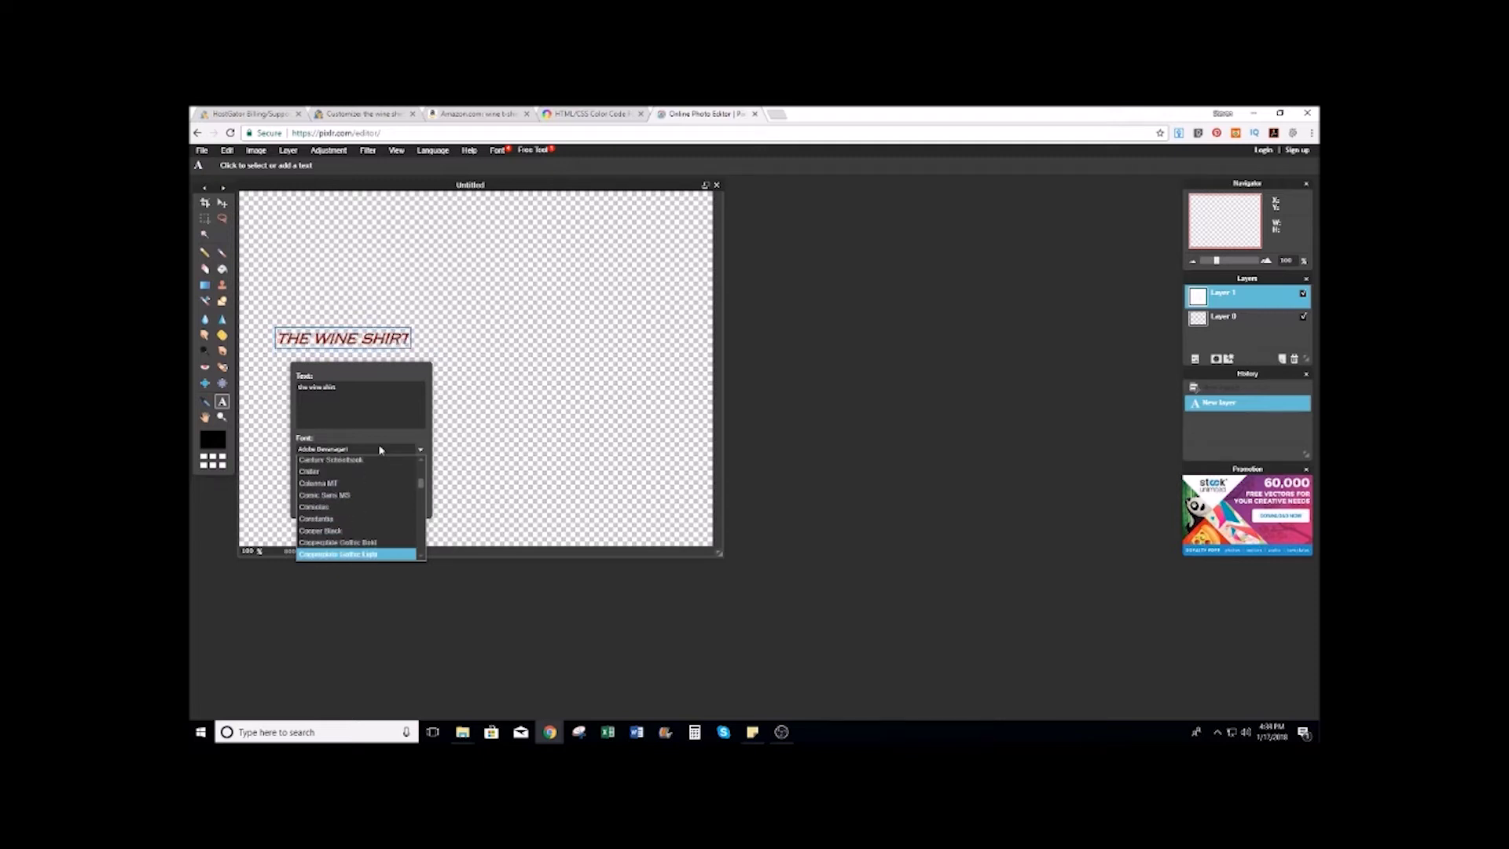
{"action": "key", "text": "Down"}
{"action": "key", "text": "Down"}
{"action": "key", "text": "Down"}
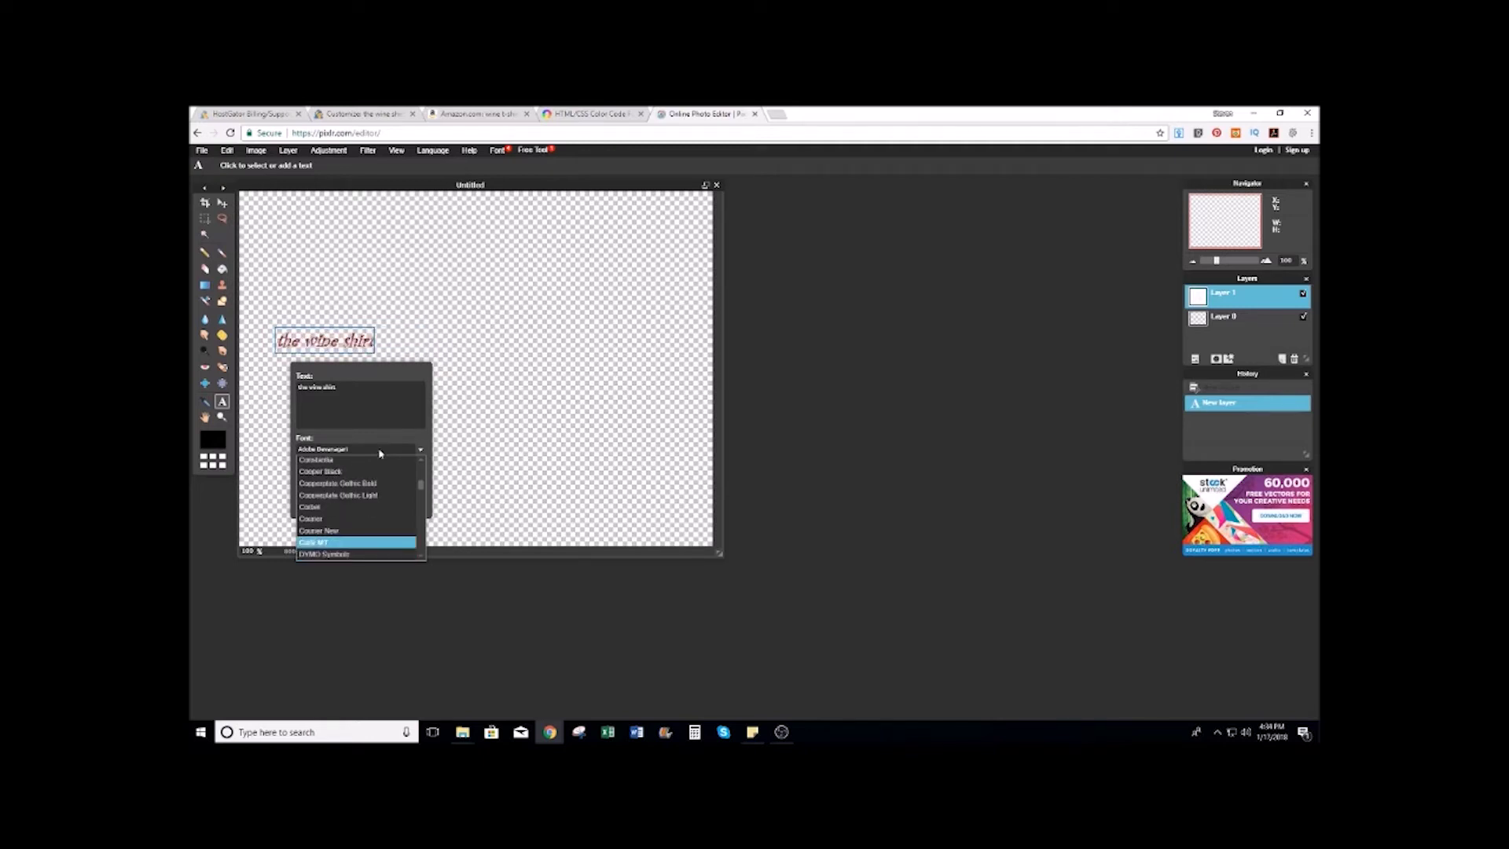
{"action": "left_click", "coordinate": [326, 553]}
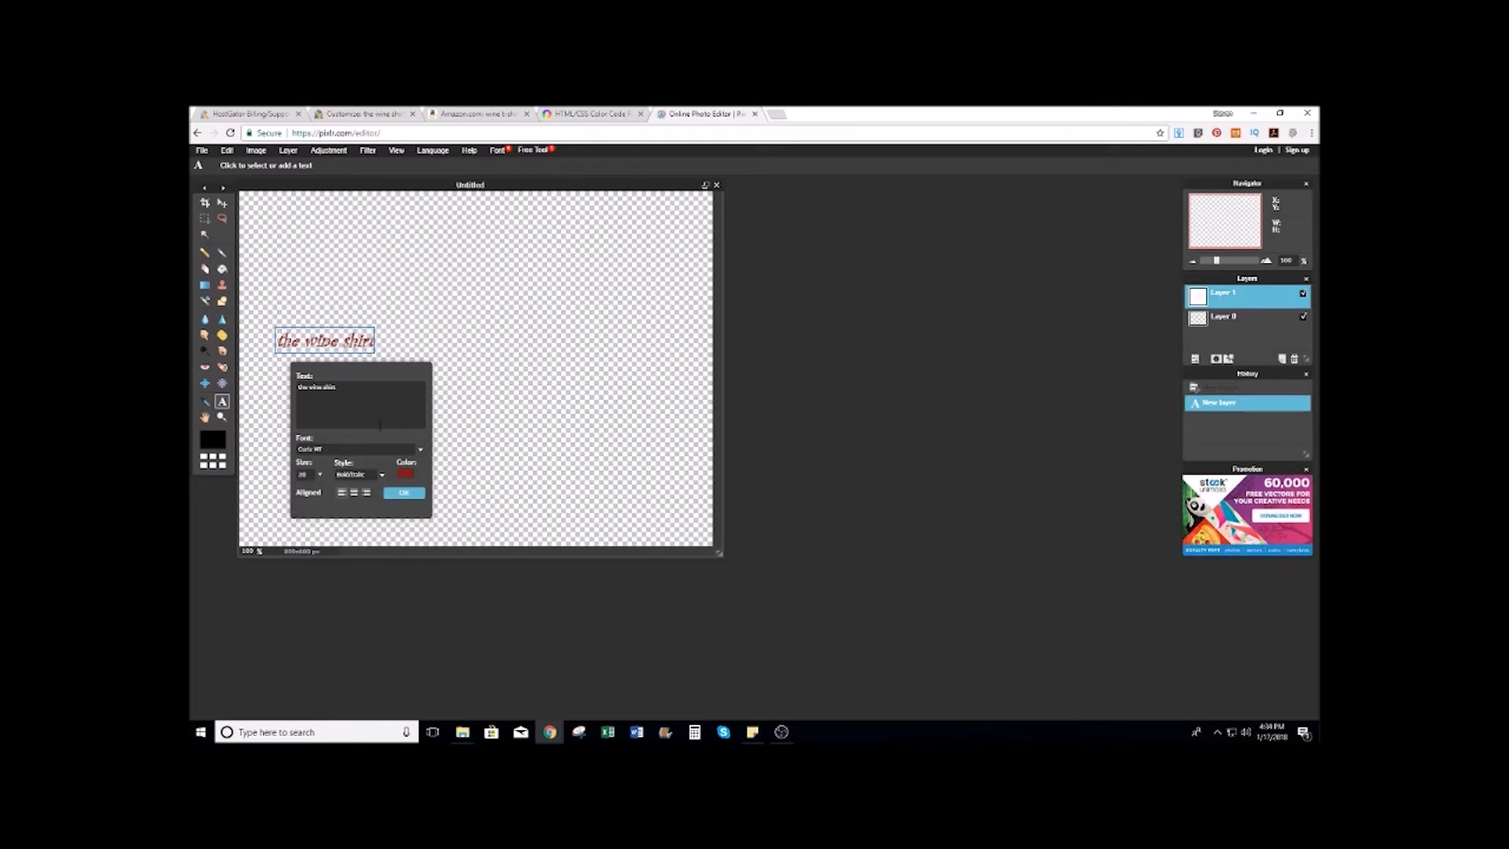
{"action": "left_click", "coordinate": [320, 475]}
Step: Set the text size to 144, commit it, and move it left and up
{"action": "left_click_drag", "start_coordinate": [266, 490], "coordinate": [273, 493]}
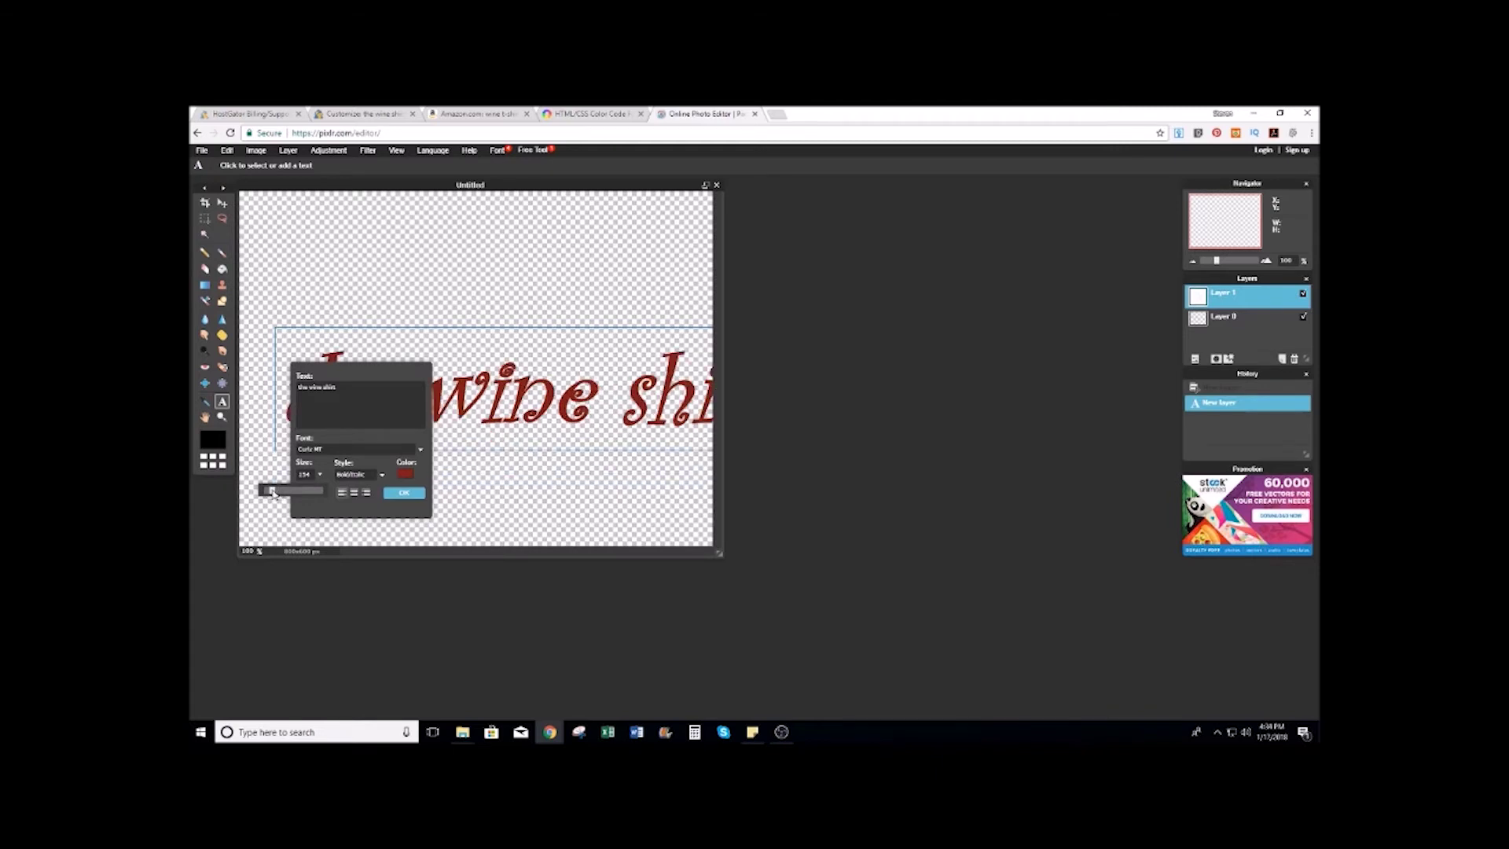
{"action": "left_click_drag", "start_coordinate": [272, 492], "coordinate": [270, 493]}
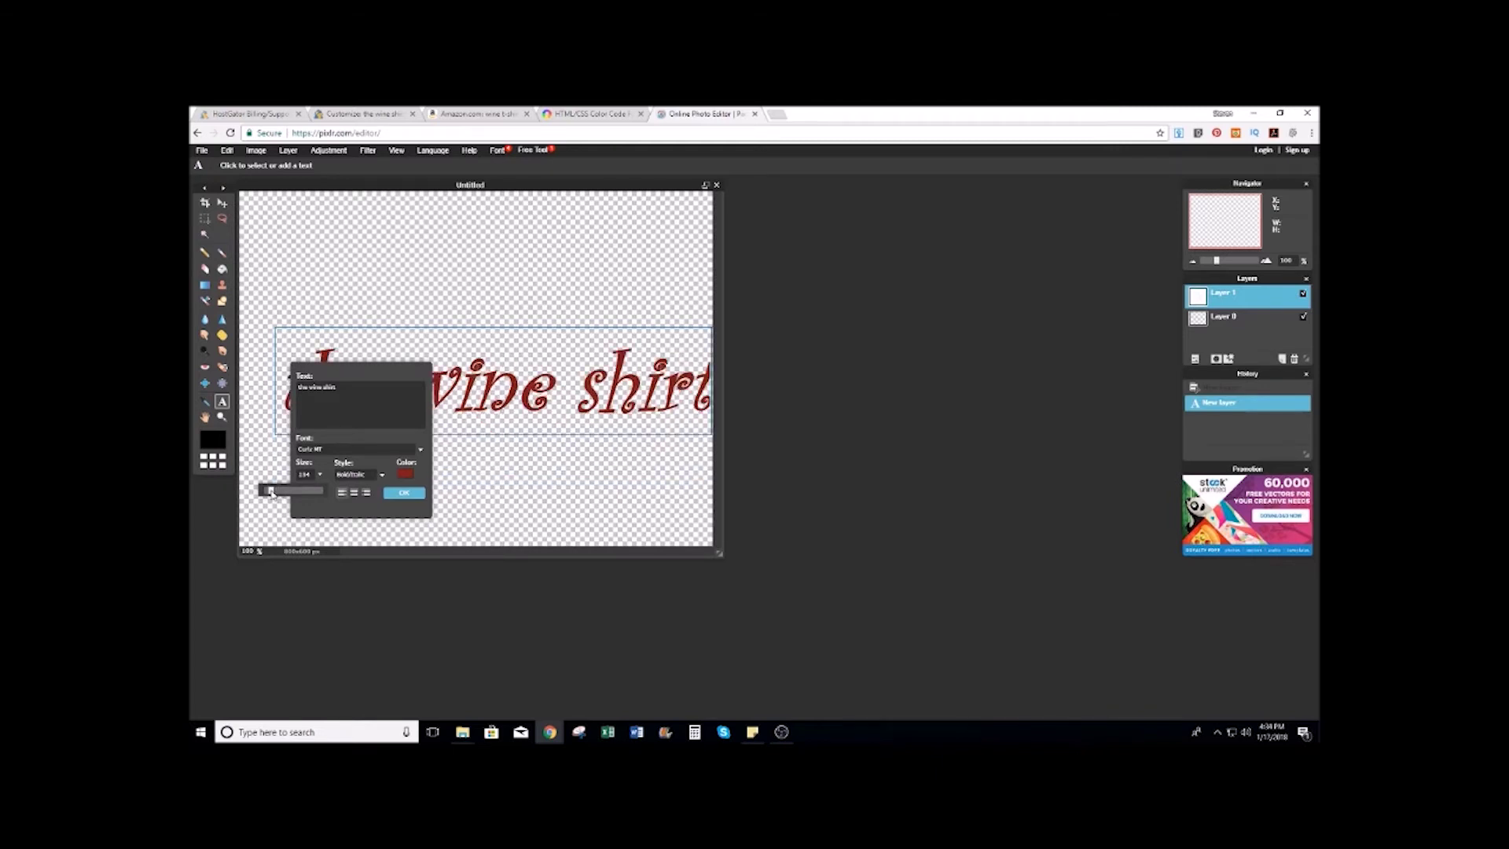
{"action": "left_click", "coordinate": [403, 493]}
{"action": "left_click", "coordinate": [222, 203]}
{"action": "left_click_drag", "start_coordinate": [560, 403], "coordinate": [529, 352]}
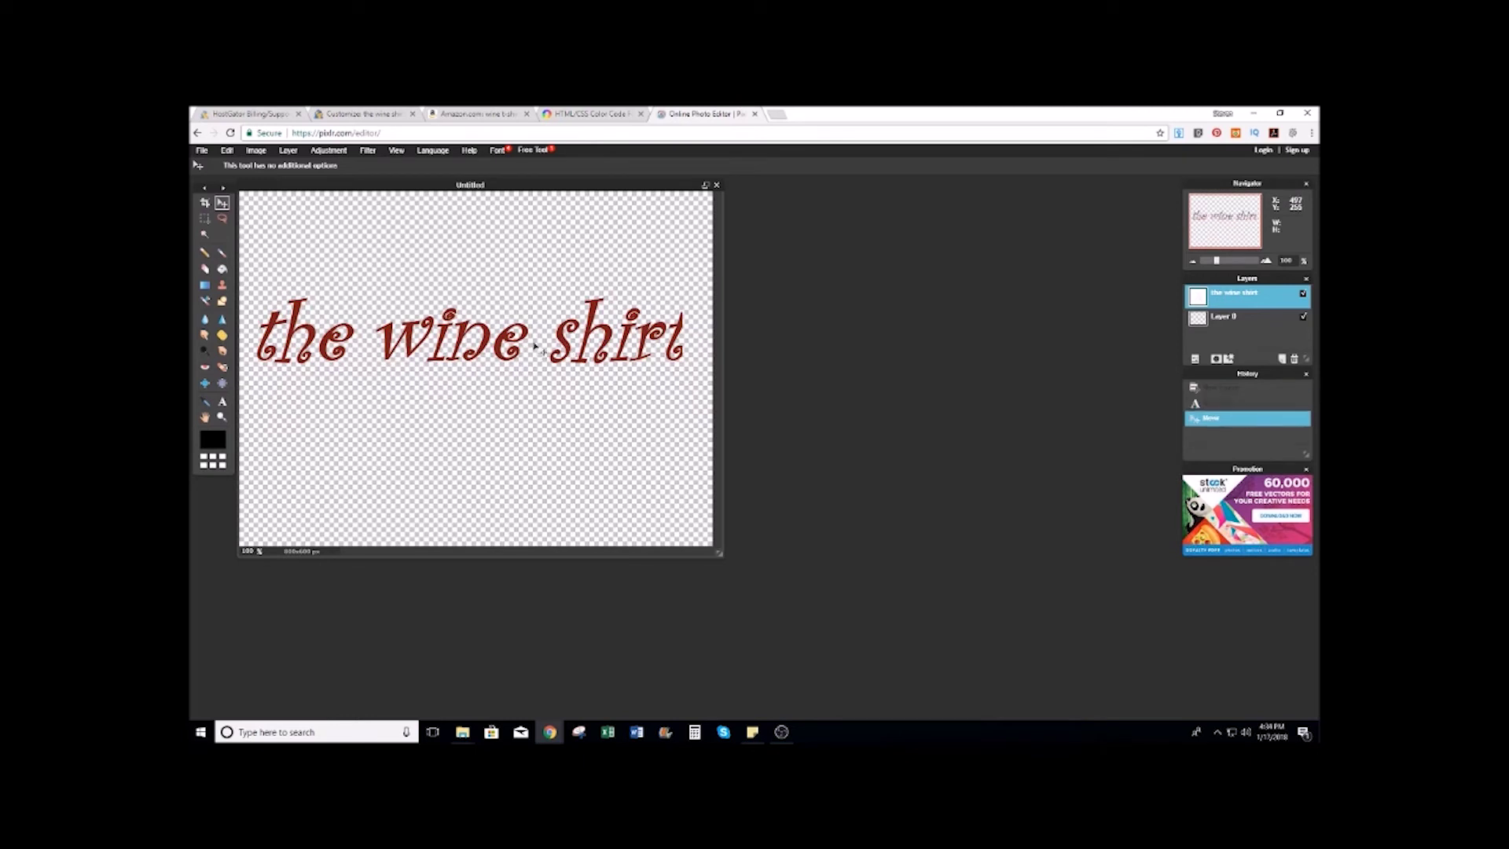
Step: Re-edit the text, erase it completely, and discard the empty text layer
{"action": "left_click", "coordinate": [222, 402]}
{"action": "left_click", "coordinate": [353, 351]}
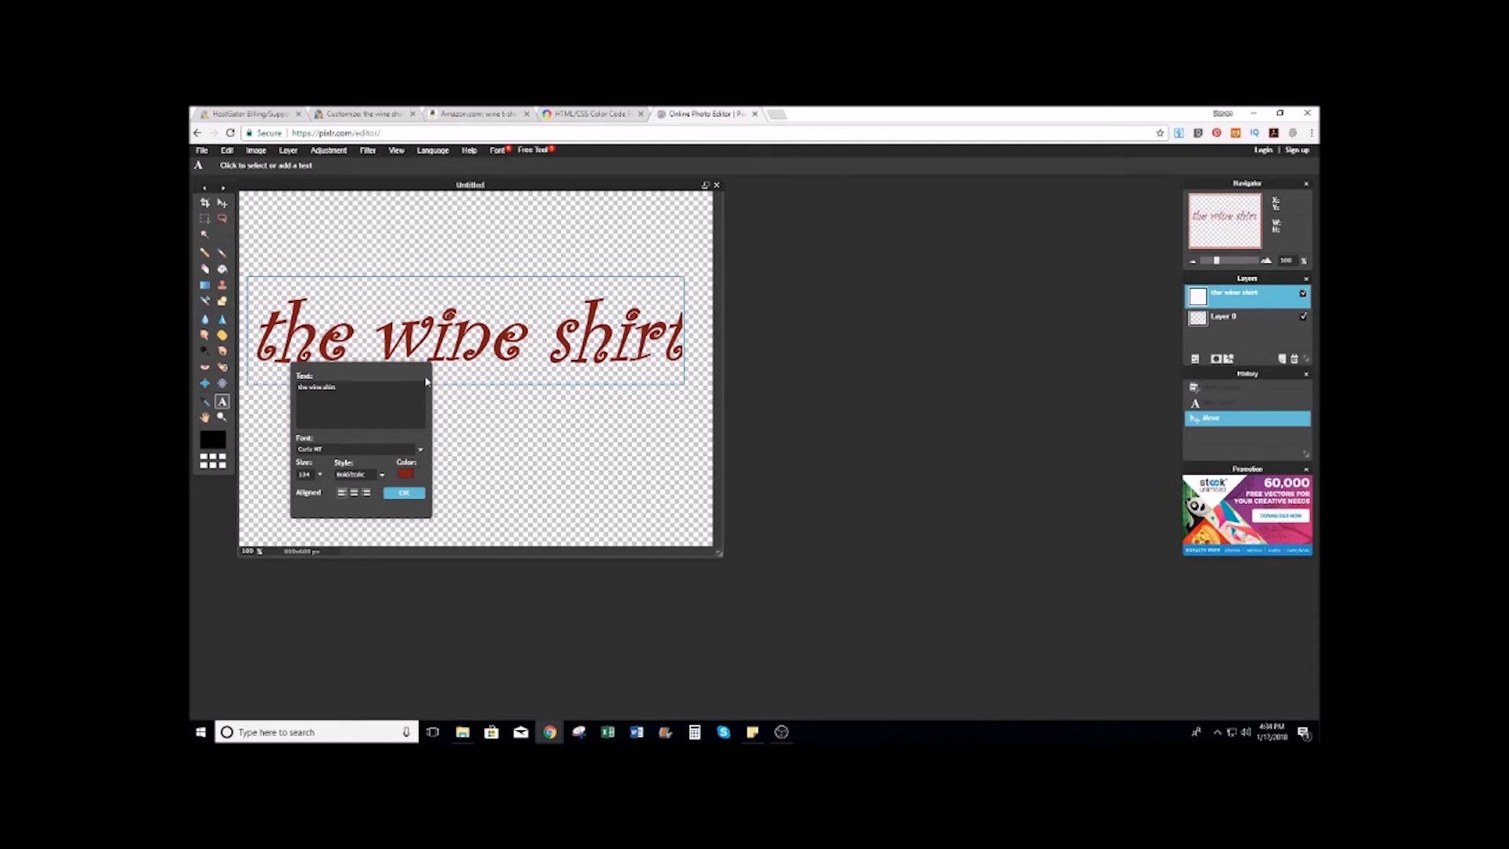
{"action": "type", "text": "tt"}
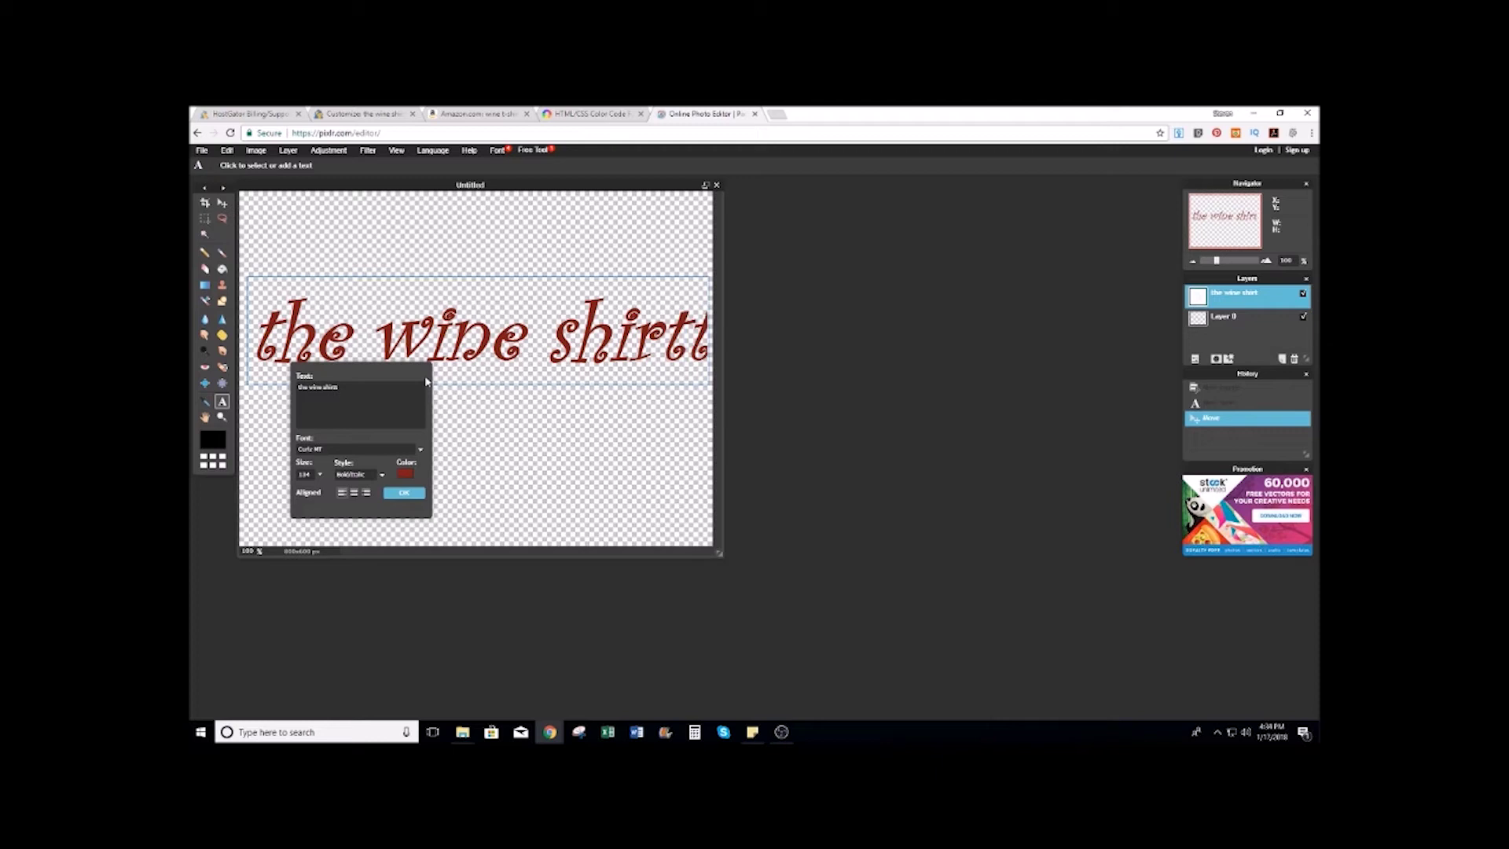
{"action": "key", "text": "BackSpace"}
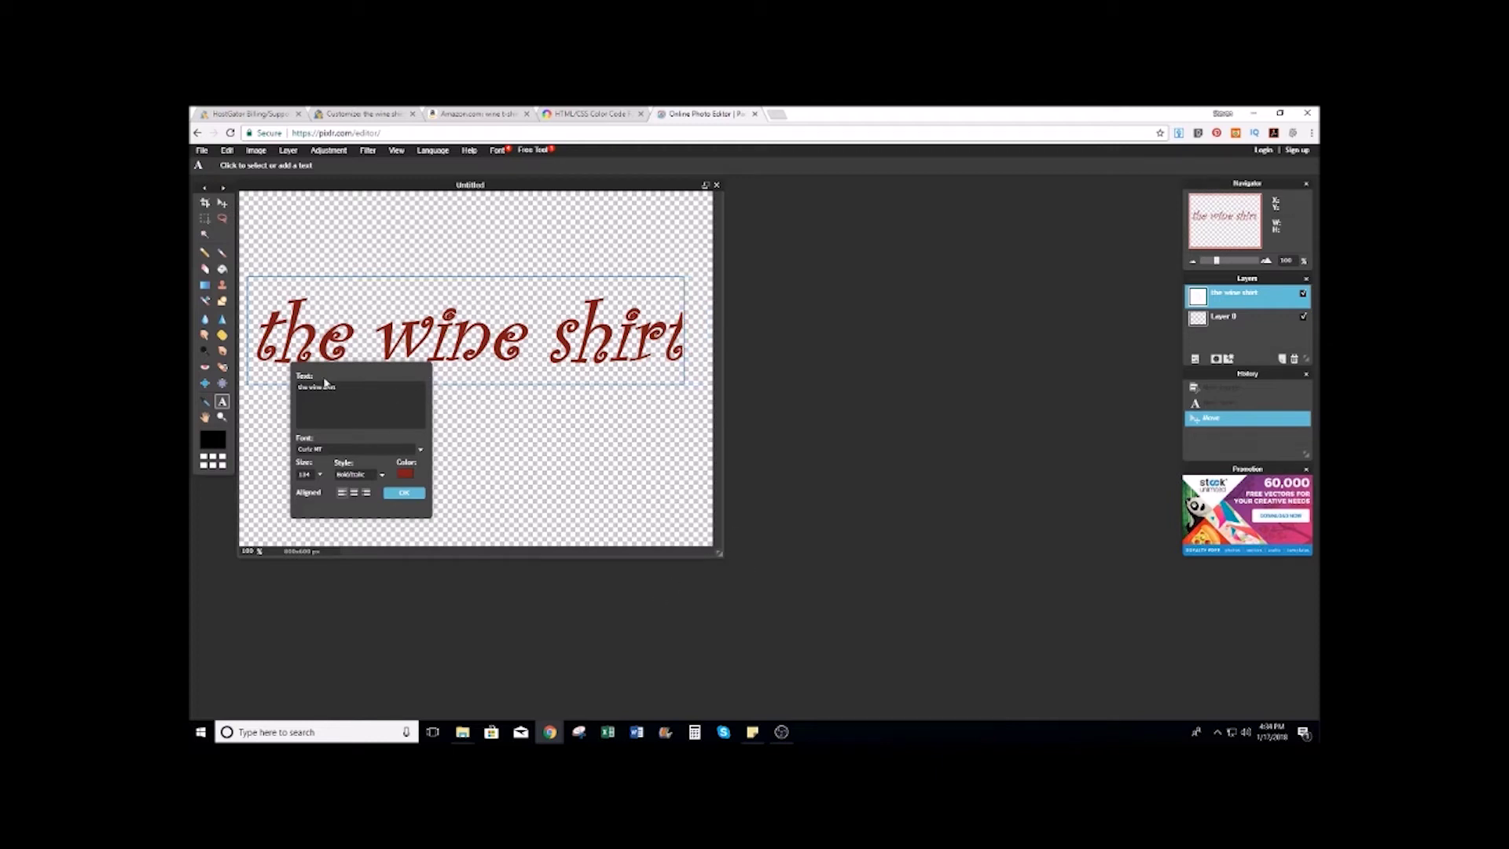
{"action": "key", "text": "BackSpace"}
{"action": "key", "text": "BackSpace"}
{"action": "key", "text": "BackSpace"}
{"action": "key", "text": "BackSpace"}
{"action": "key", "text": "BackSpace"}
{"action": "key", "text": "BackSpace"}
{"action": "key", "text": "BackSpace"}
{"action": "key", "text": "BackSpace"}
{"action": "key", "text": "BackSpace"}
{"action": "key", "text": "BackSpace"}
{"action": "key", "text": "BackSpace"}
{"action": "key", "text": "BackSpace"}
{"action": "key", "text": "BackSpace"}
{"action": "key", "text": "BackSpace"}
{"action": "type", "text": "the"}
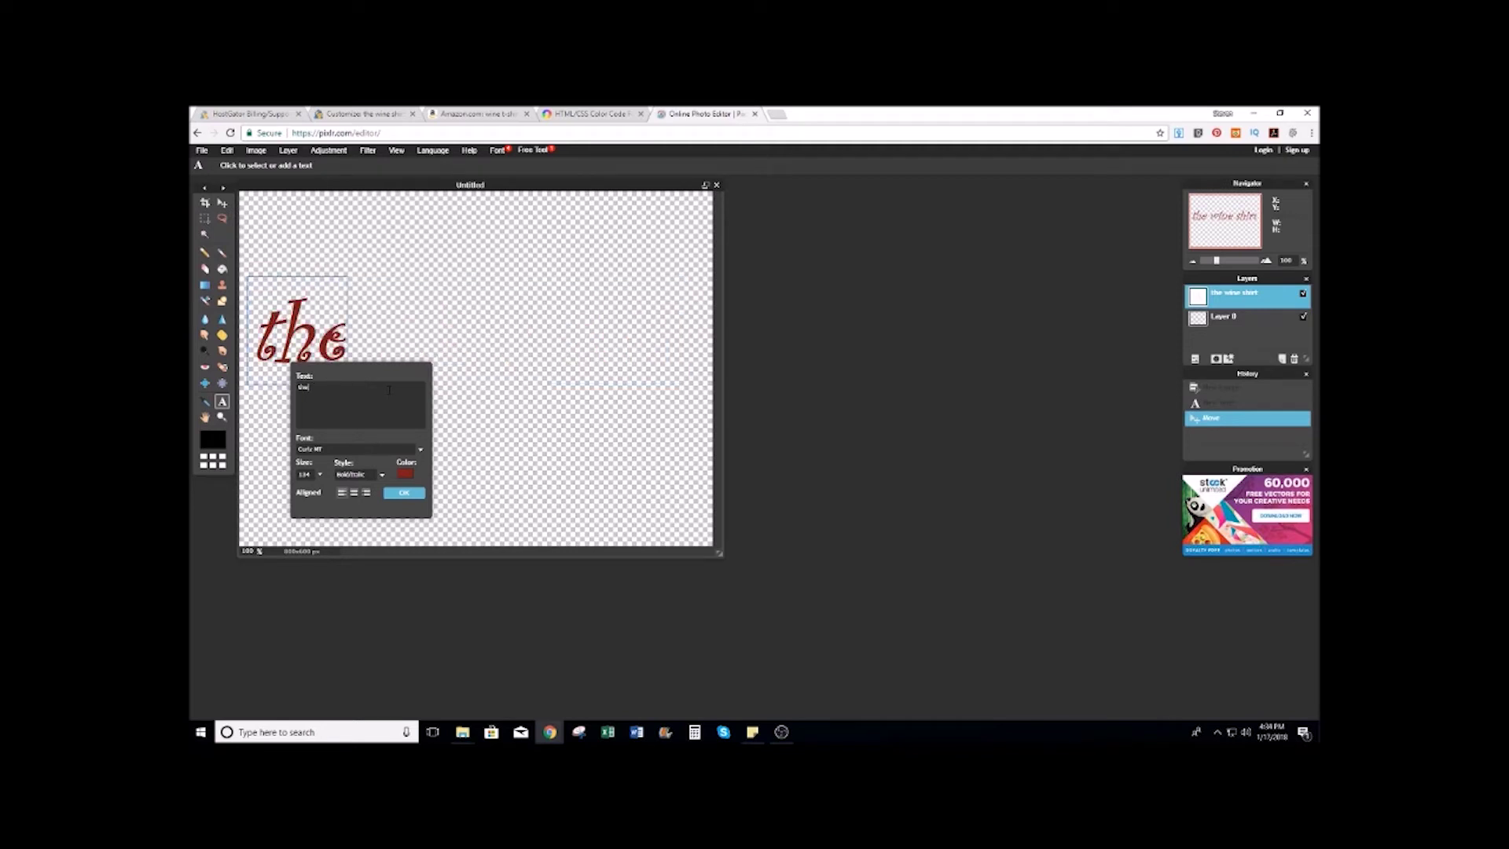
{"action": "type", "text": " wine shirt"}
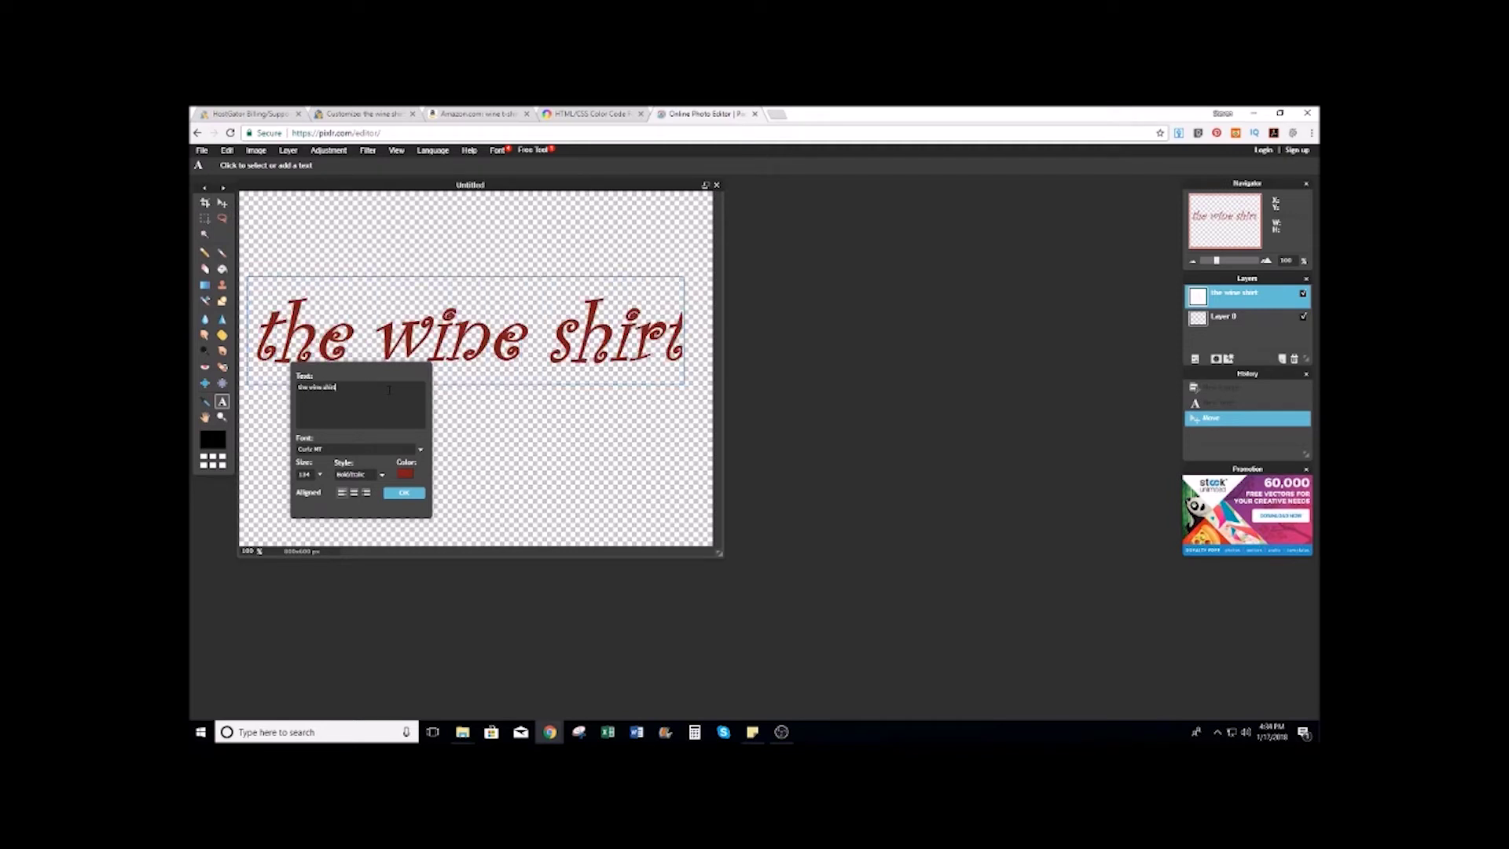
{"action": "left_click_drag", "start_coordinate": [720, 555], "coordinate": [773, 555]}
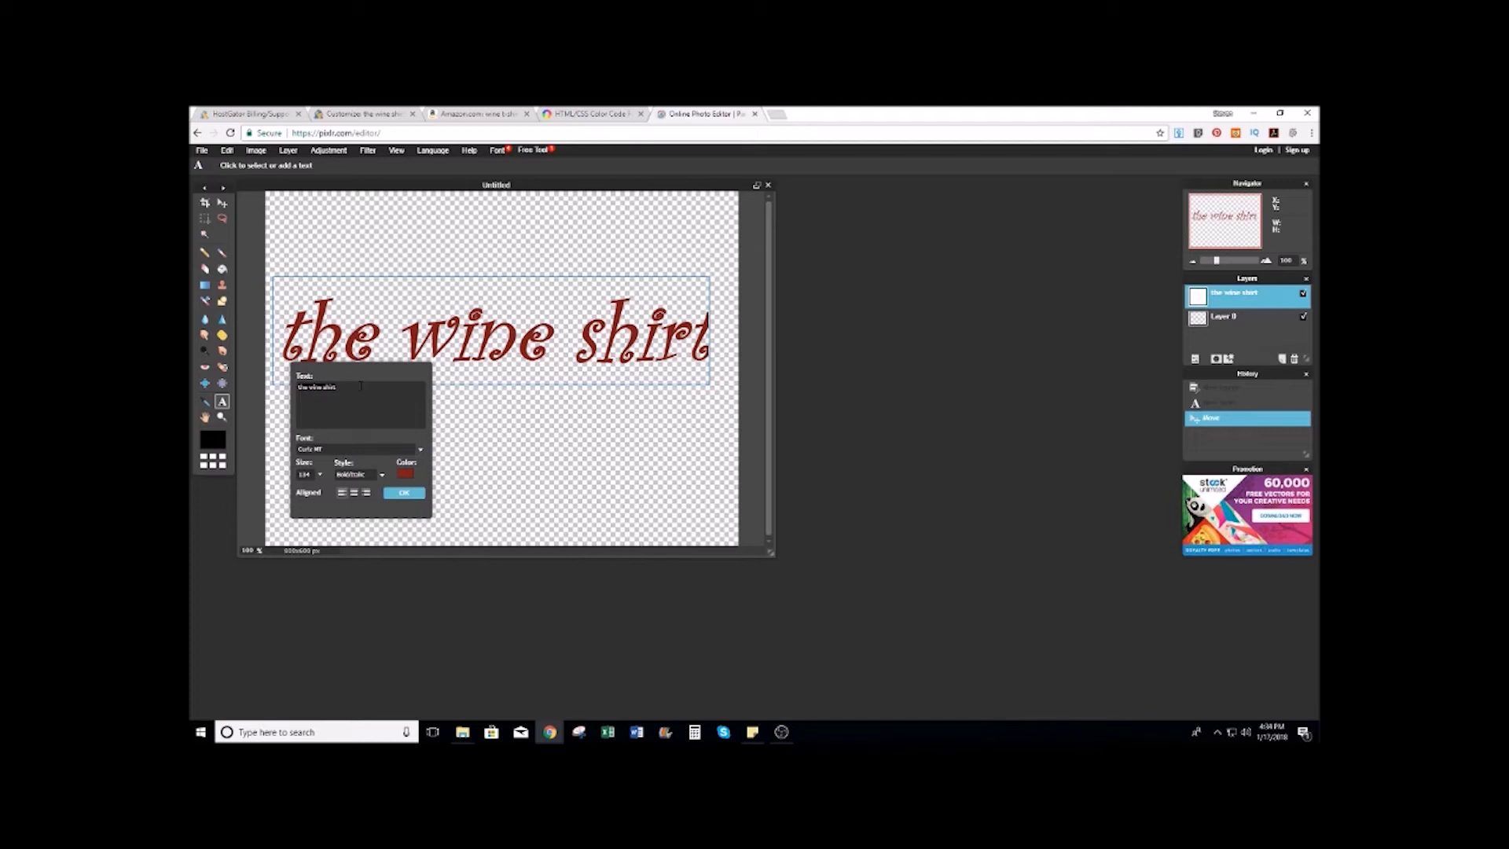
{"action": "key", "text": "ctrl+a"}
{"action": "key", "text": "BackSpace"}
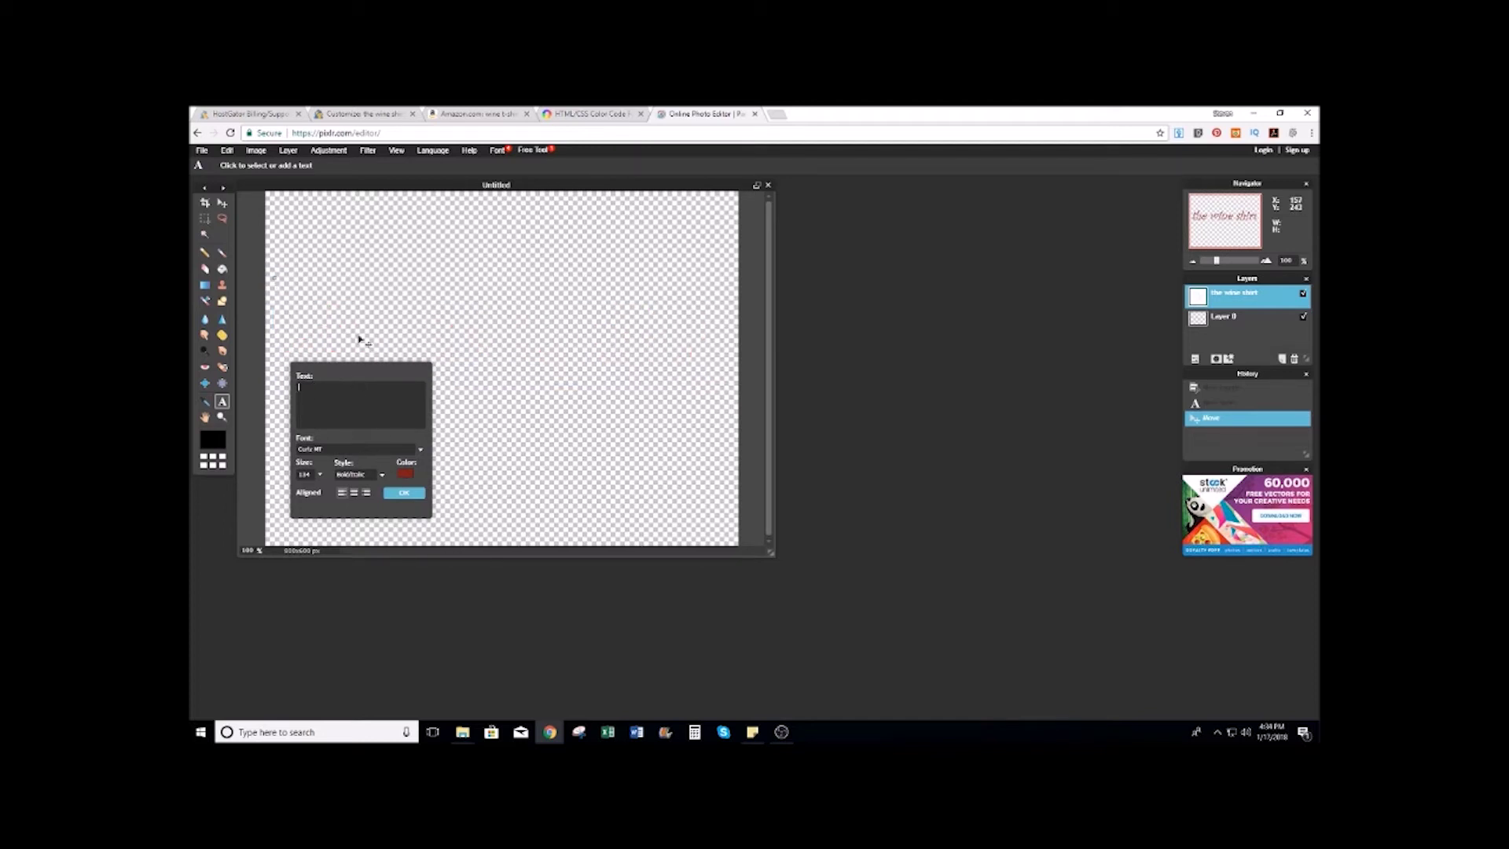
{"action": "left_click", "coordinate": [223, 402]}
{"action": "left_click", "coordinate": [223, 204]}
Step: Type 'the wine shirt' near the top left of the canvas
{"action": "left_click", "coordinate": [222, 402]}
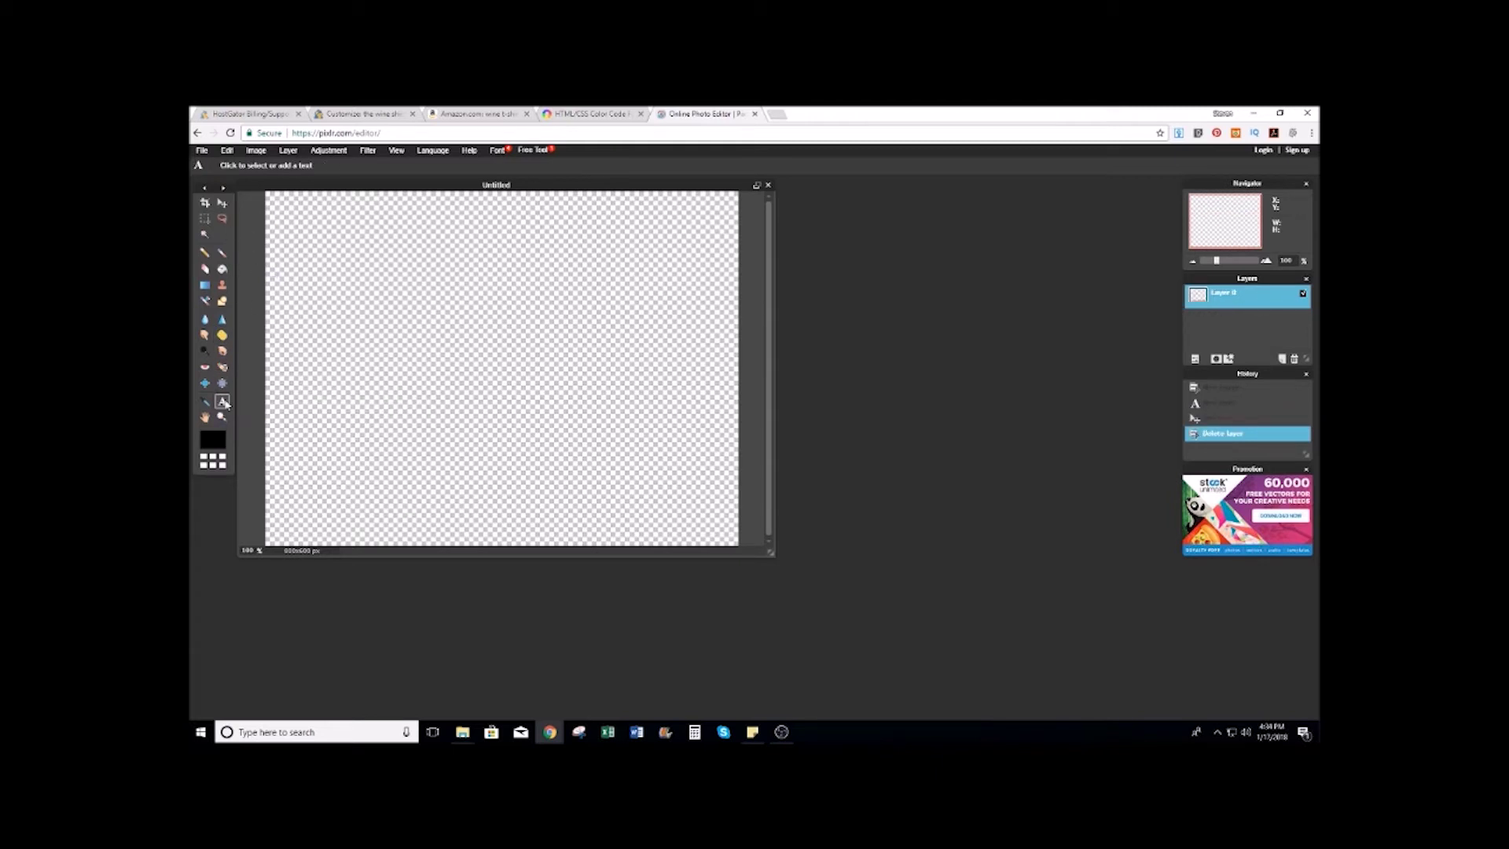
{"action": "left_click", "coordinate": [275, 310]}
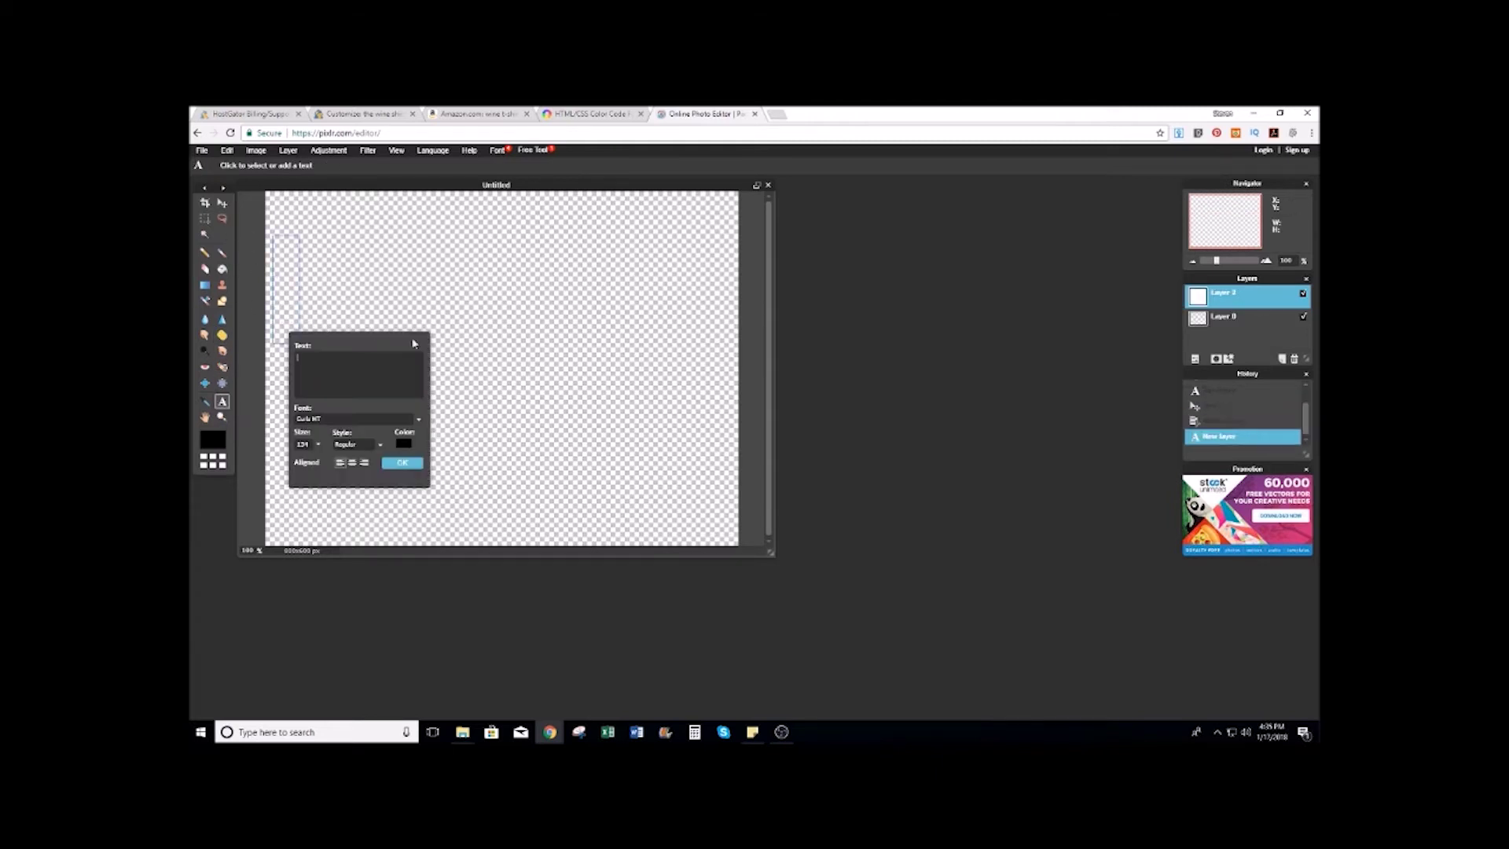
{"action": "type", "text": "the wine"}
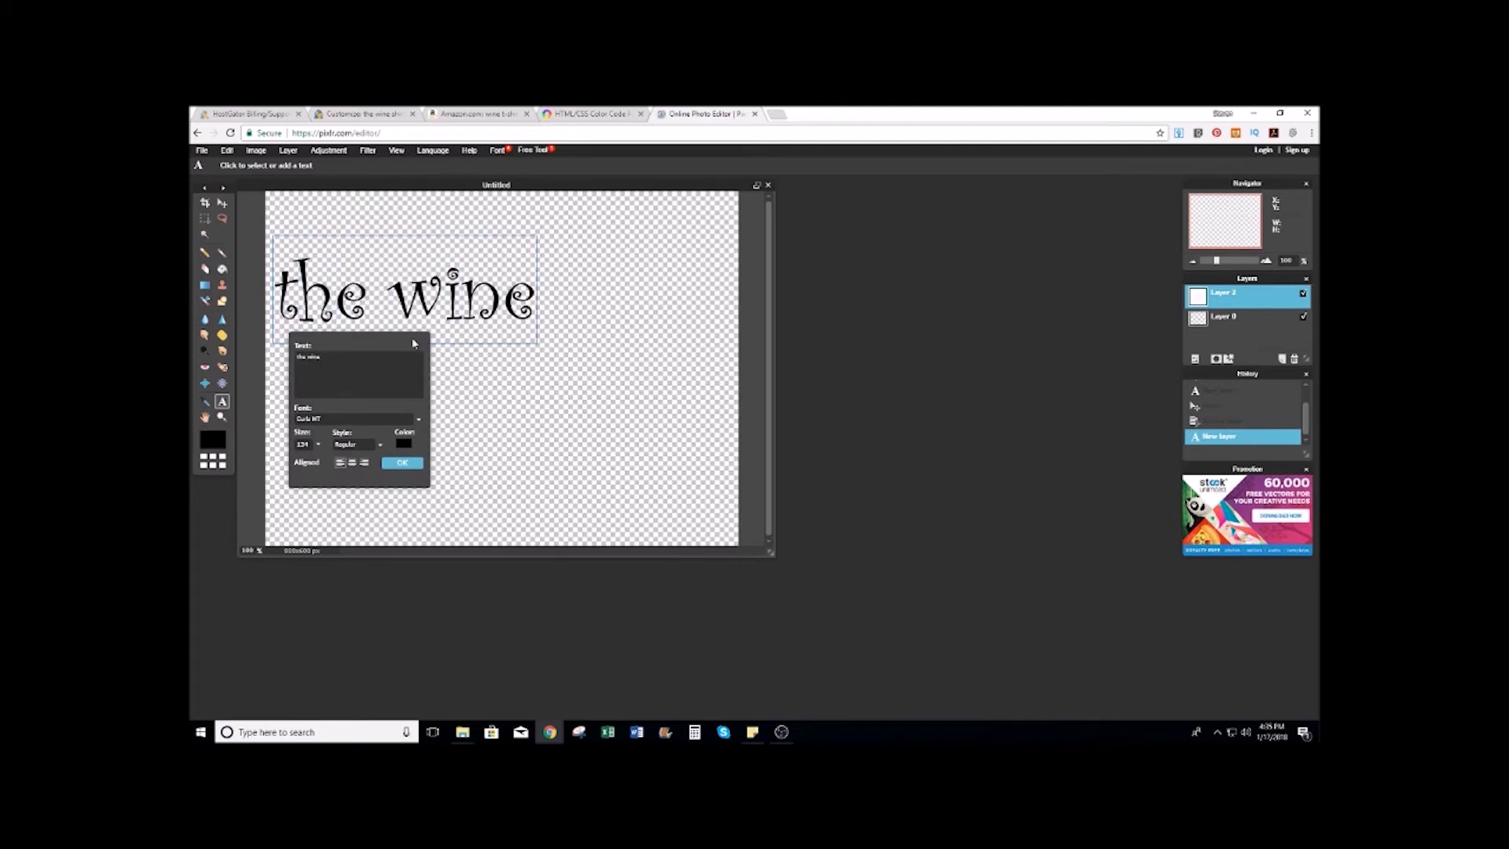
{"action": "type", "text": " shirt"}
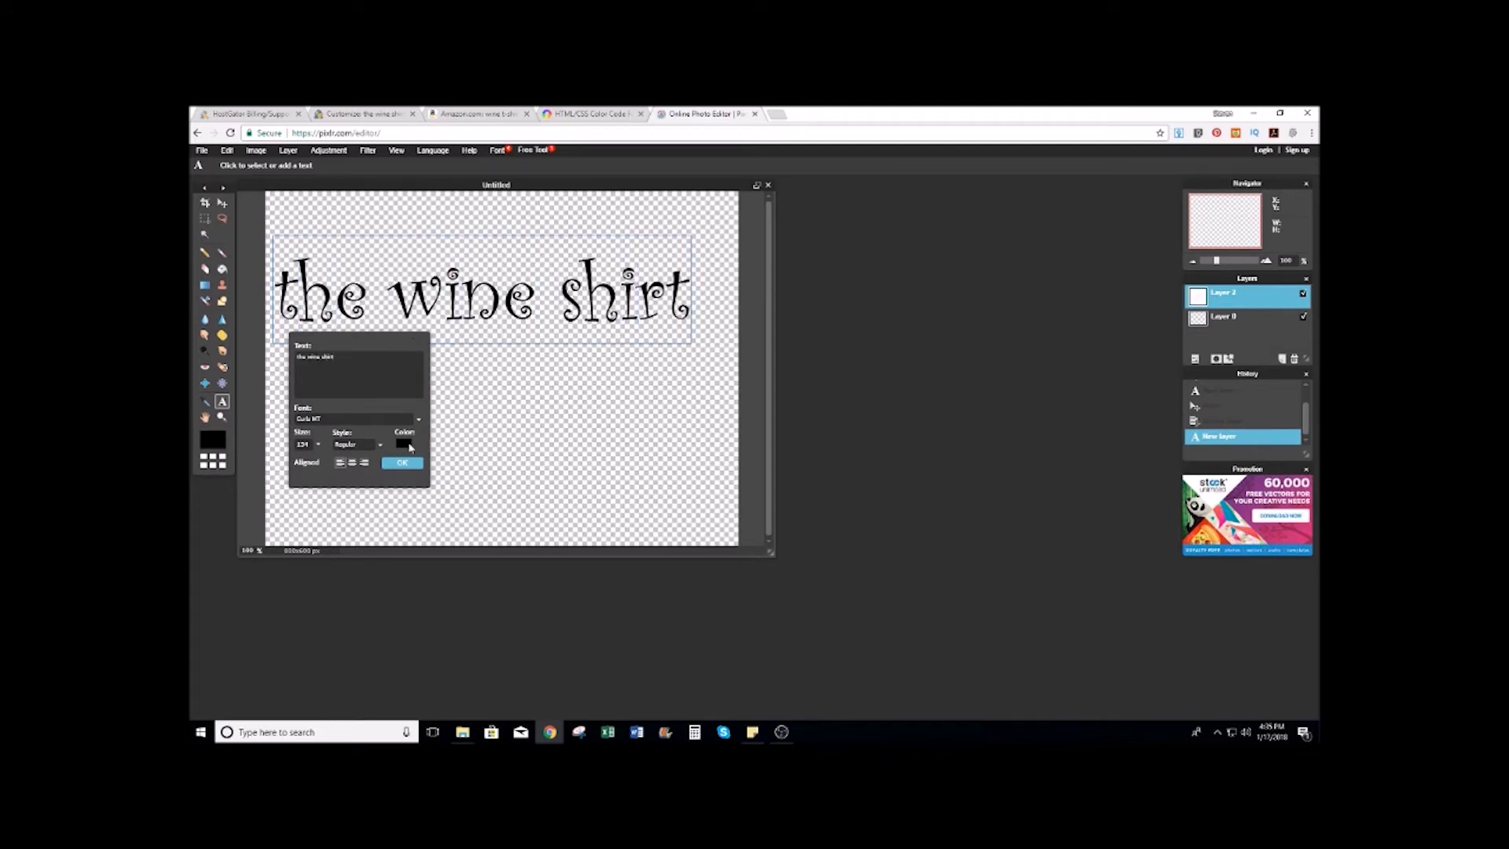
Step: Copy the Wine Red hex from ColRD, apply it as the text colour, and commit the text
{"action": "left_click", "coordinate": [559, 113]}
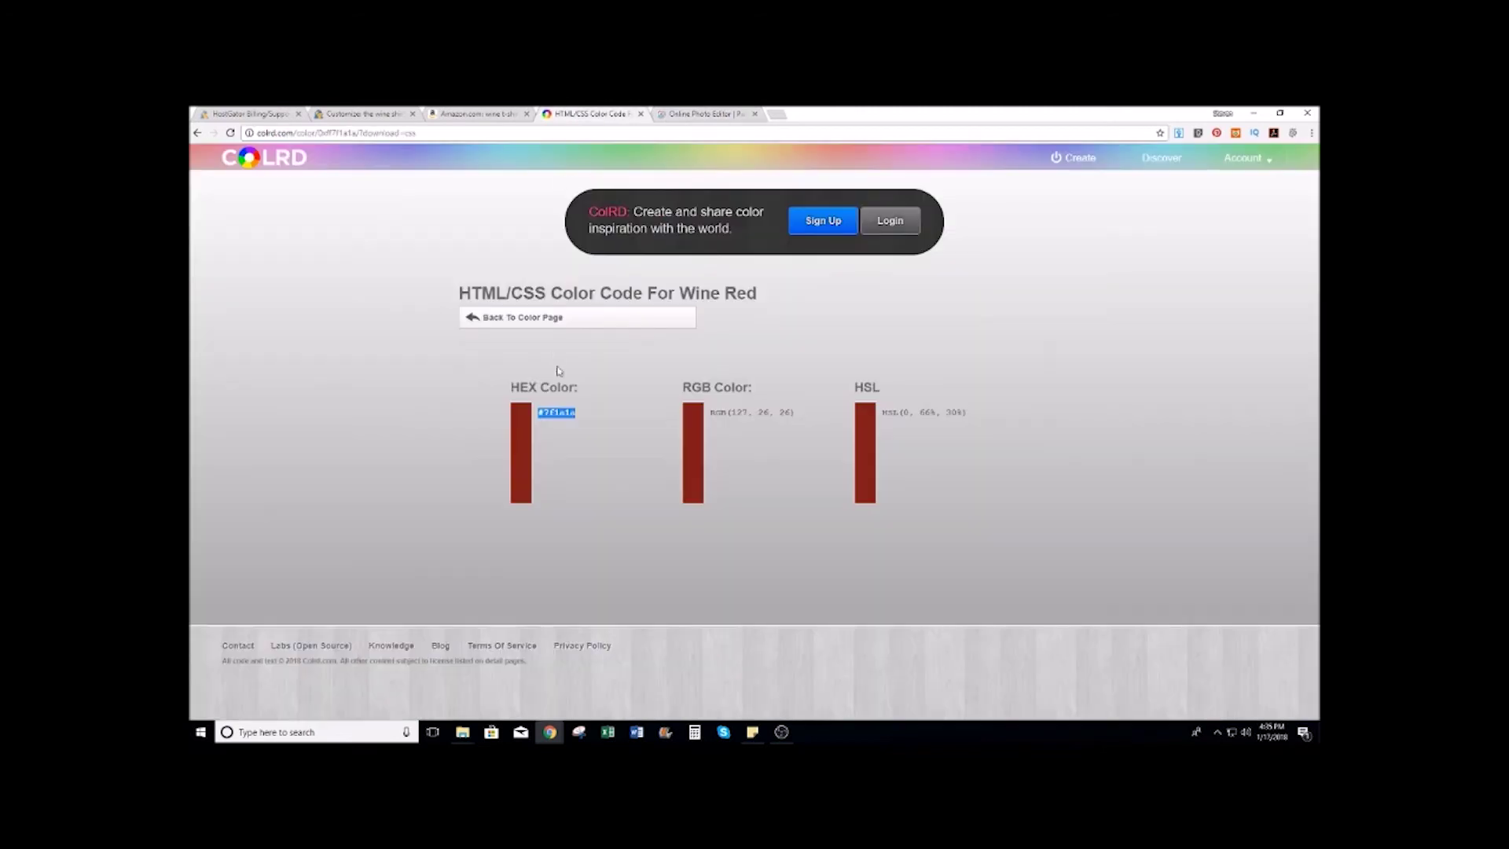
{"action": "right_click", "coordinate": [564, 412]}
{"action": "left_click", "coordinate": [589, 418]}
{"action": "left_click", "coordinate": [702, 114]}
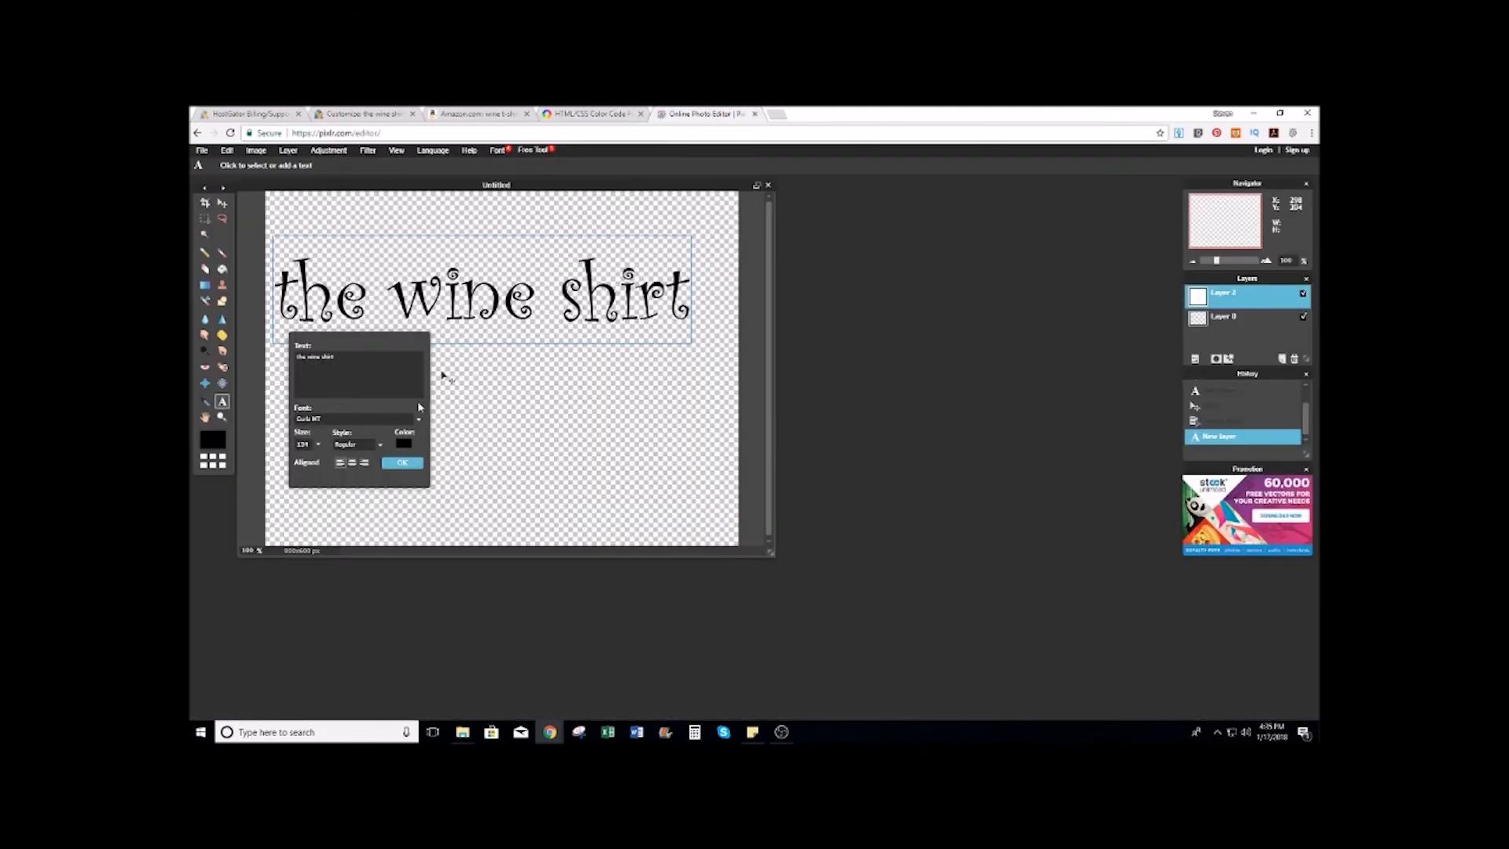
{"action": "left_click", "coordinate": [404, 443]}
{"action": "double_click", "coordinate": [855, 358]}
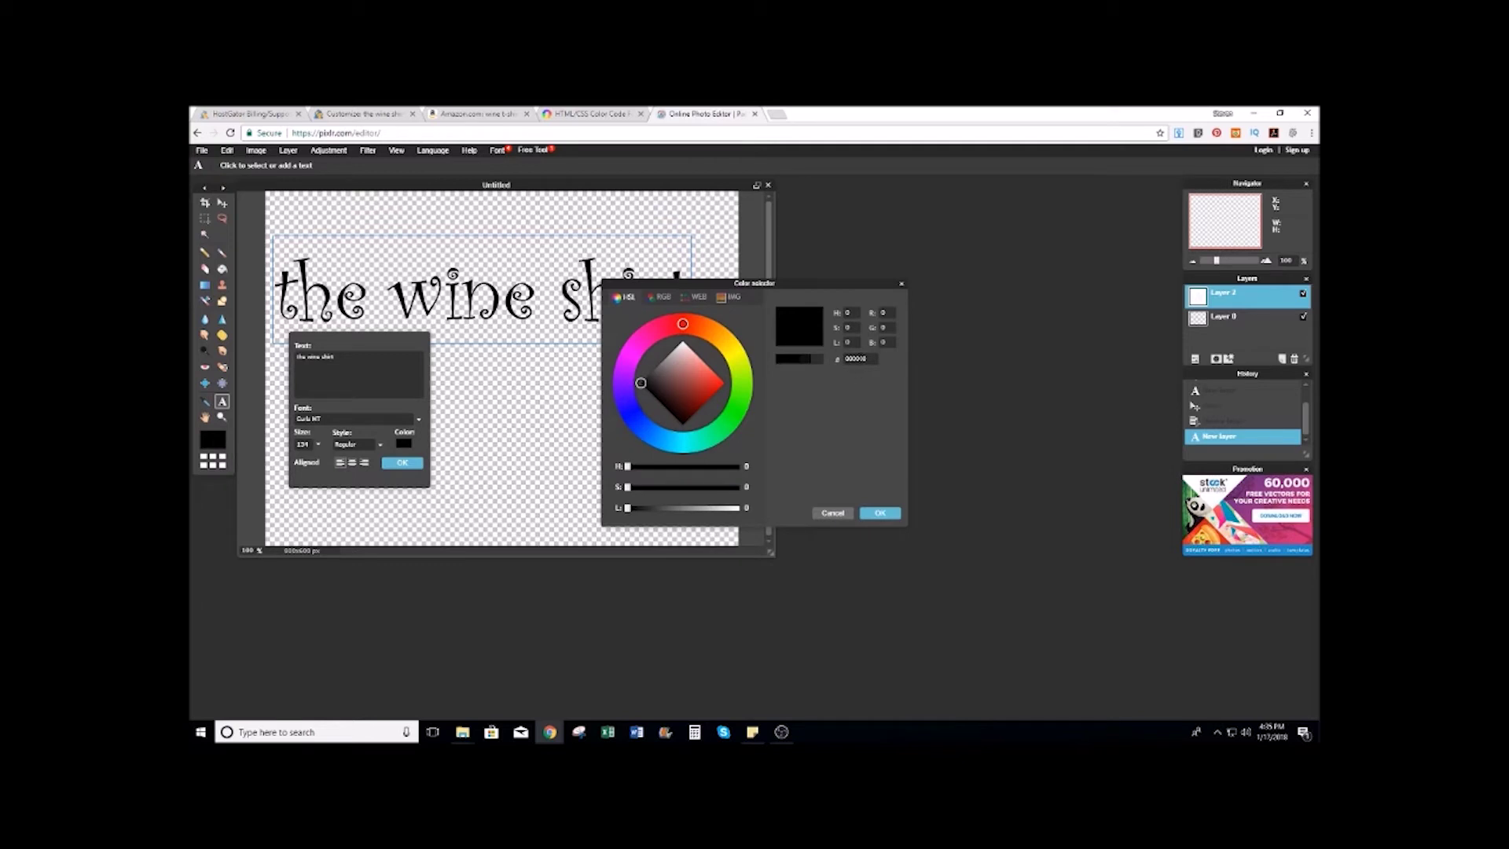
{"action": "key", "text": "ctrl+v"}
{"action": "left_click", "coordinate": [880, 512]}
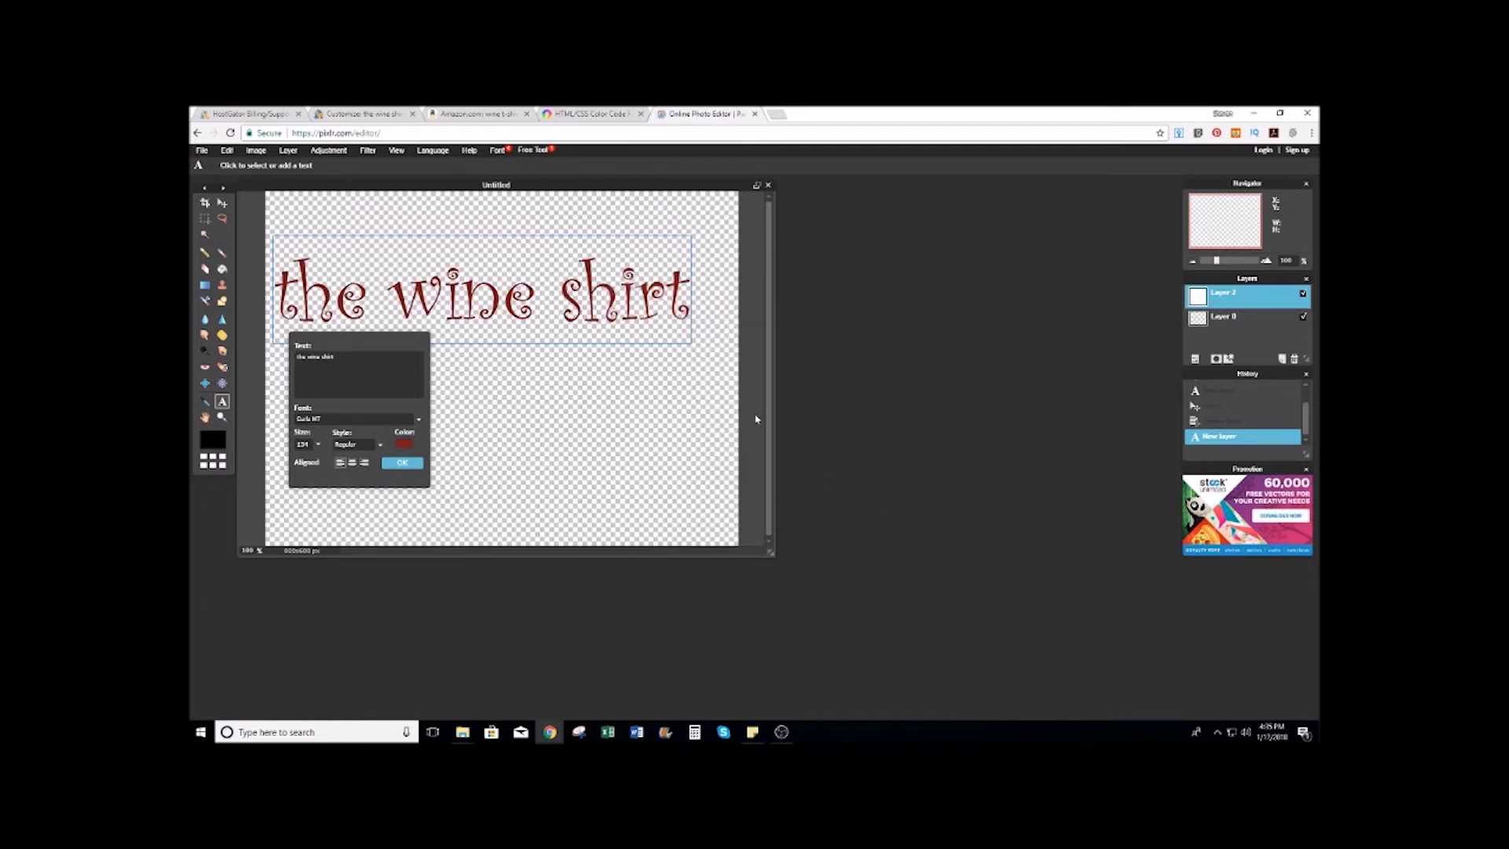
{"action": "left_click", "coordinate": [405, 463]}
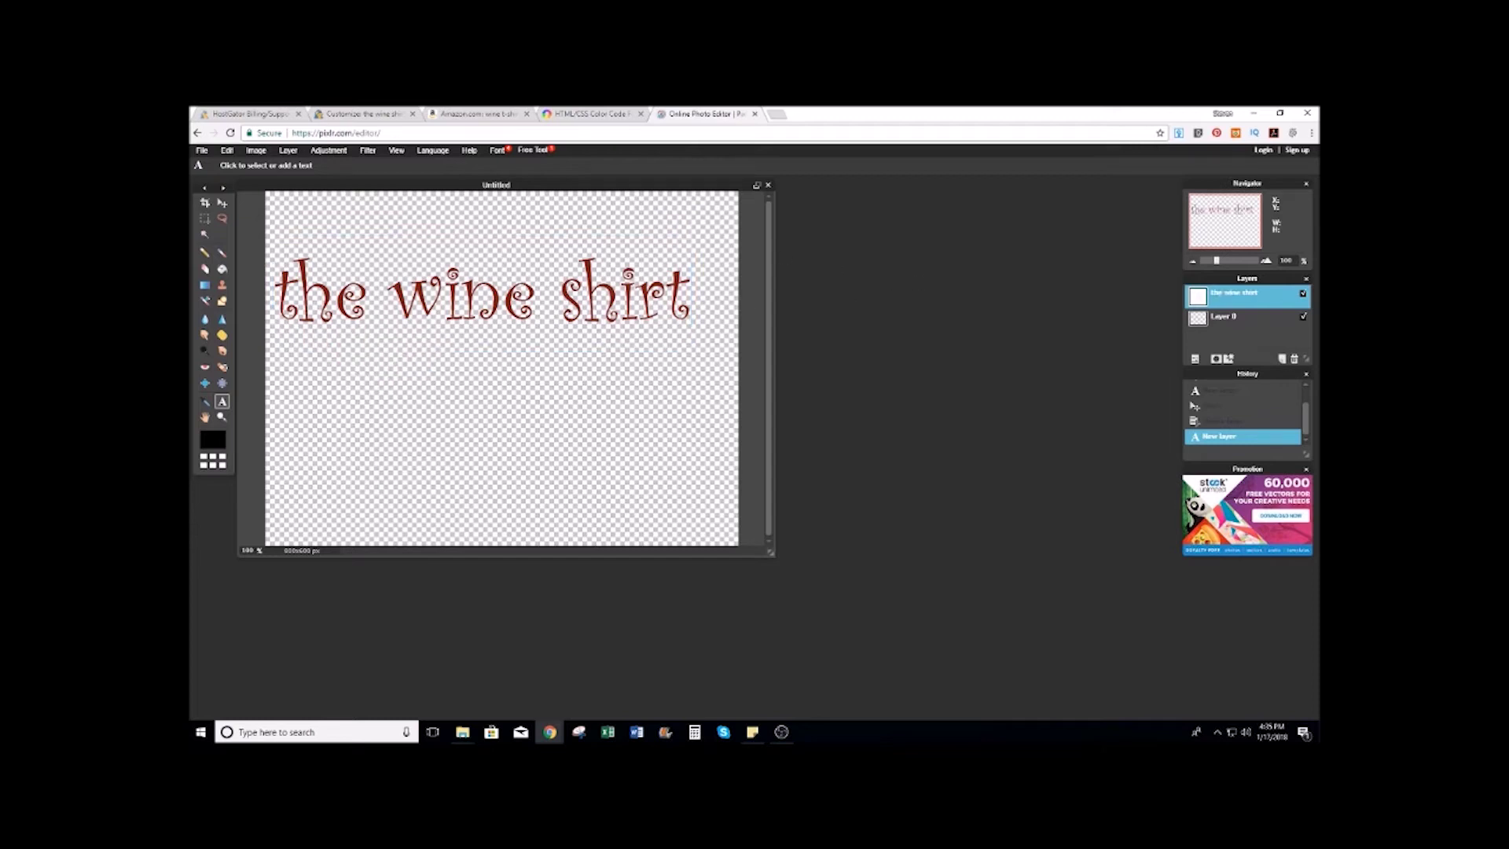
{"action": "scroll", "coordinate": [487, 236], "scroll_direction": "down", "scroll_amount": 1}
{"action": "scroll", "coordinate": [347, 318], "scroll_direction": "up", "scroll_amount": 1}
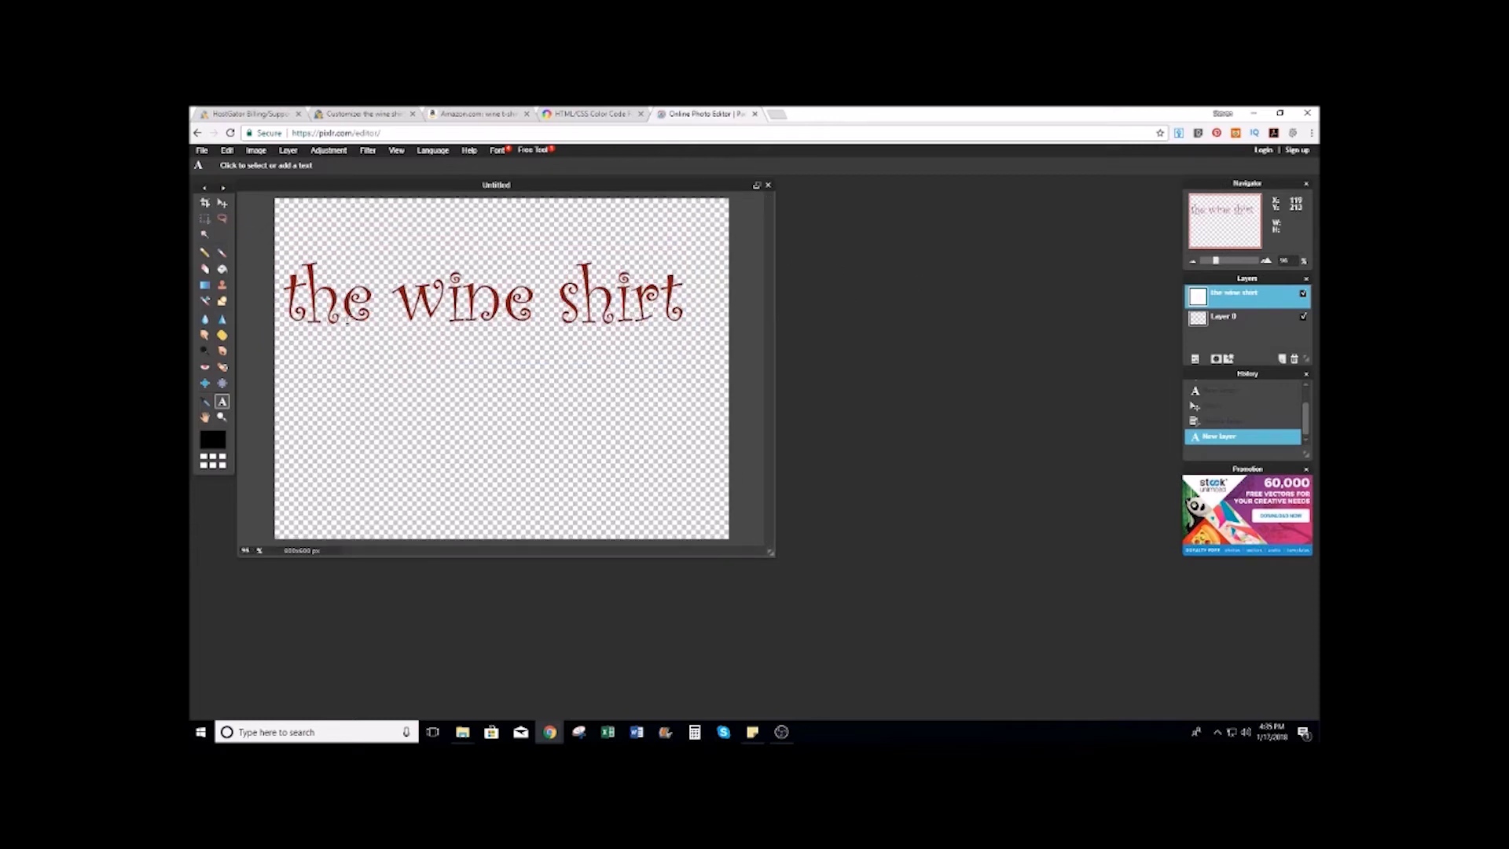
Step: Crop the image tightly around the 'the wine shirt' text
{"action": "key", "text": "c"}
{"action": "left_click_drag", "start_coordinate": [249, 233], "coordinate": [713, 337]}
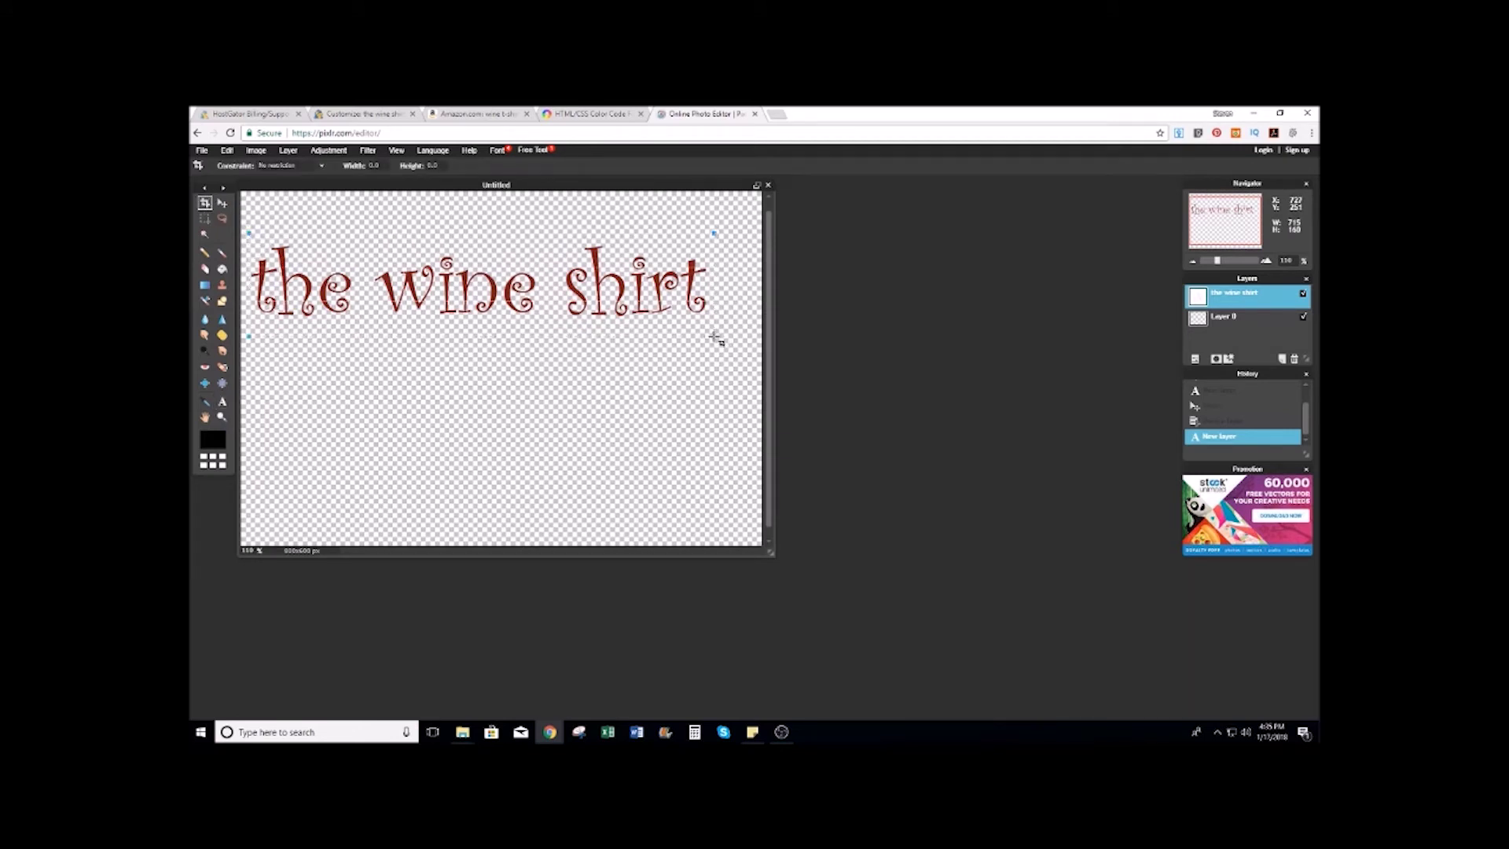
{"action": "left_click", "coordinate": [571, 387]}
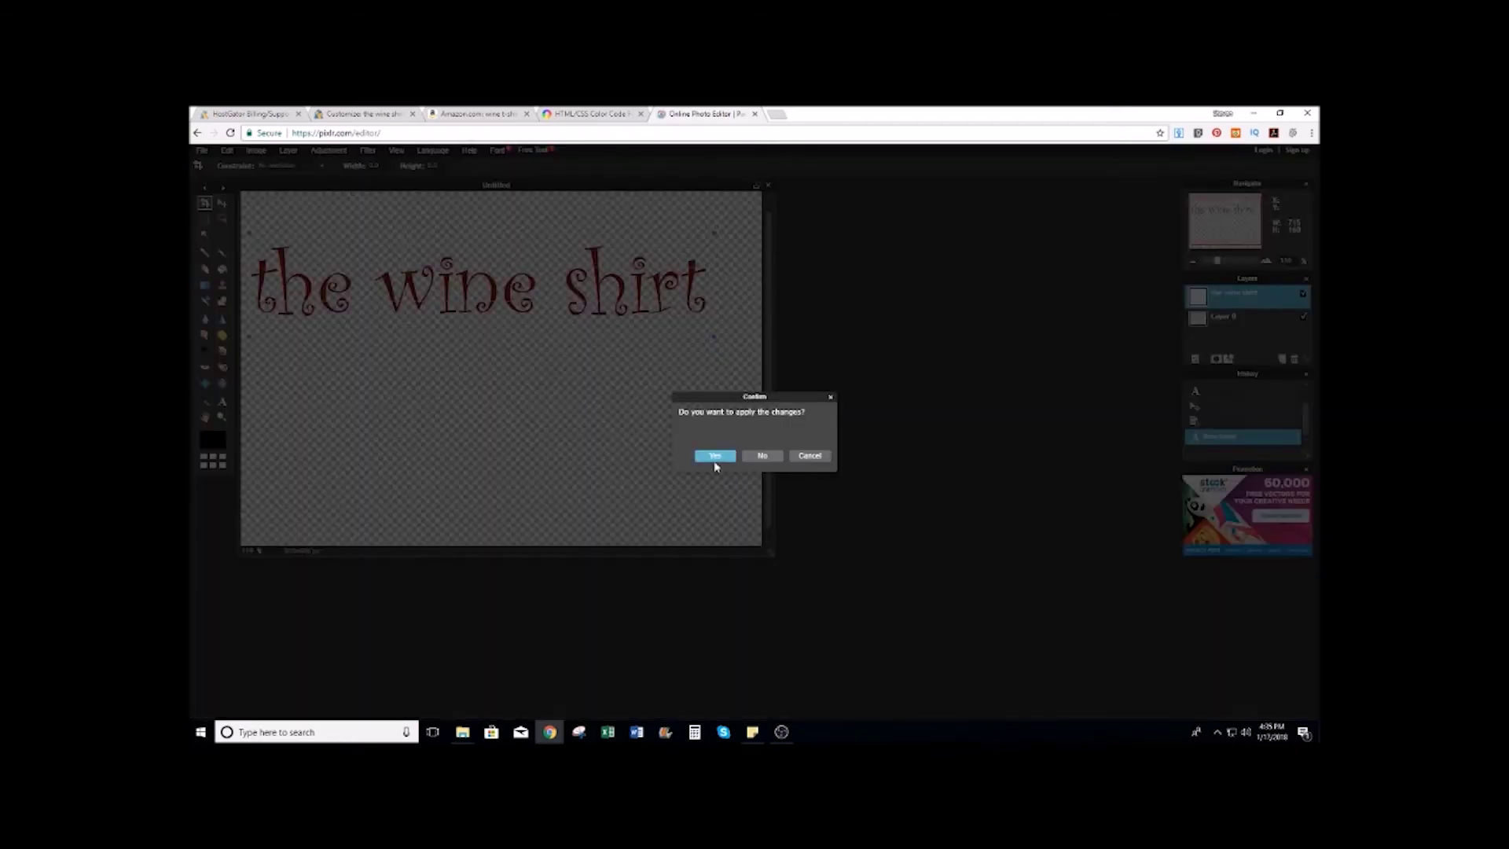
{"action": "left_click", "coordinate": [716, 463]}
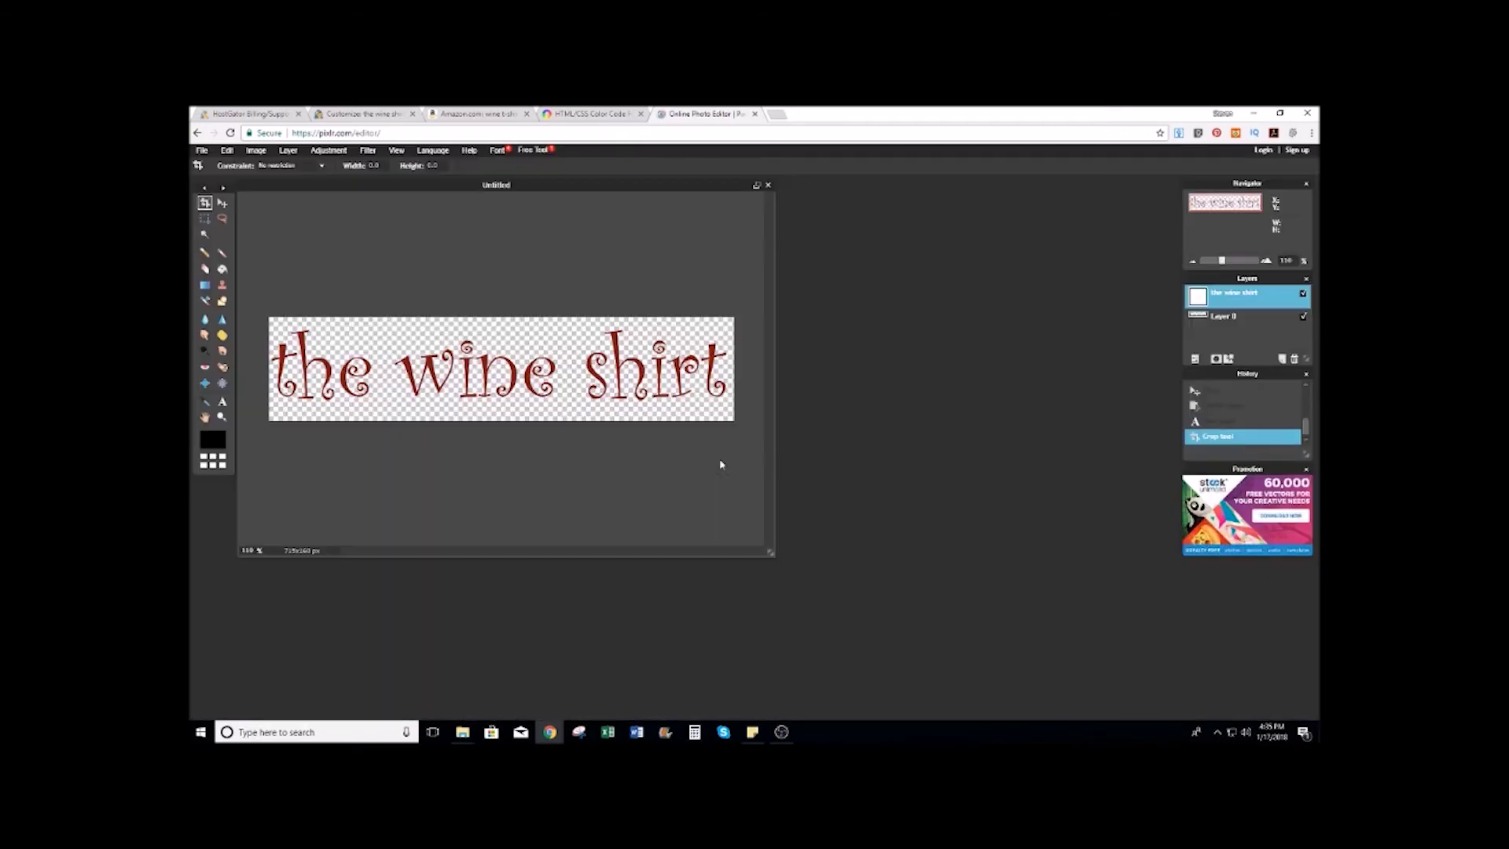
Step: Save the image as a transparent PNG named 'the wine shirt'
{"action": "left_click", "coordinate": [202, 150]}
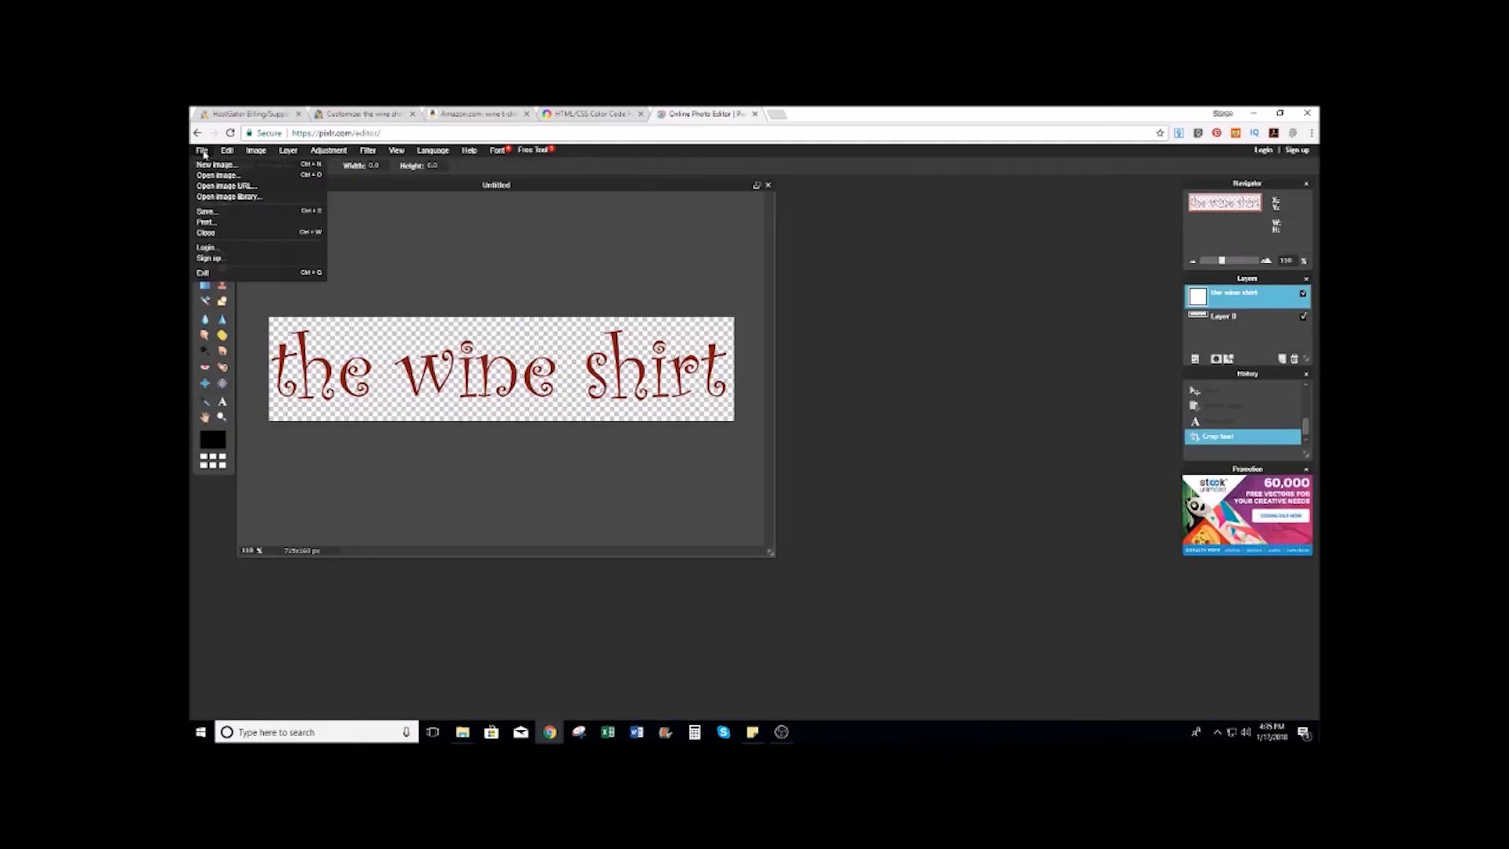
{"action": "left_click", "coordinate": [212, 212]}
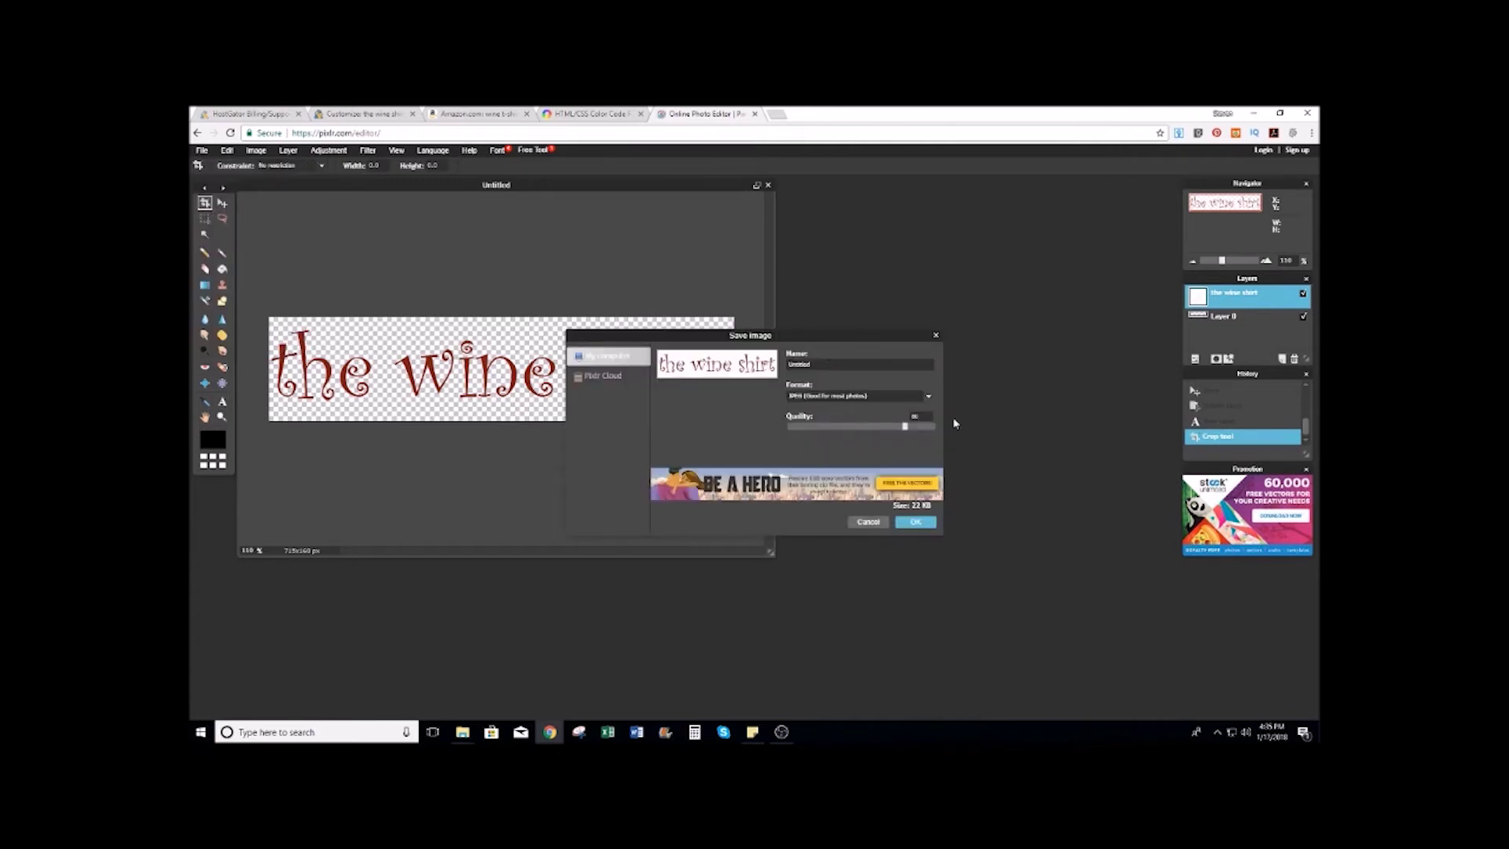
{"action": "left_click", "coordinate": [928, 398]}
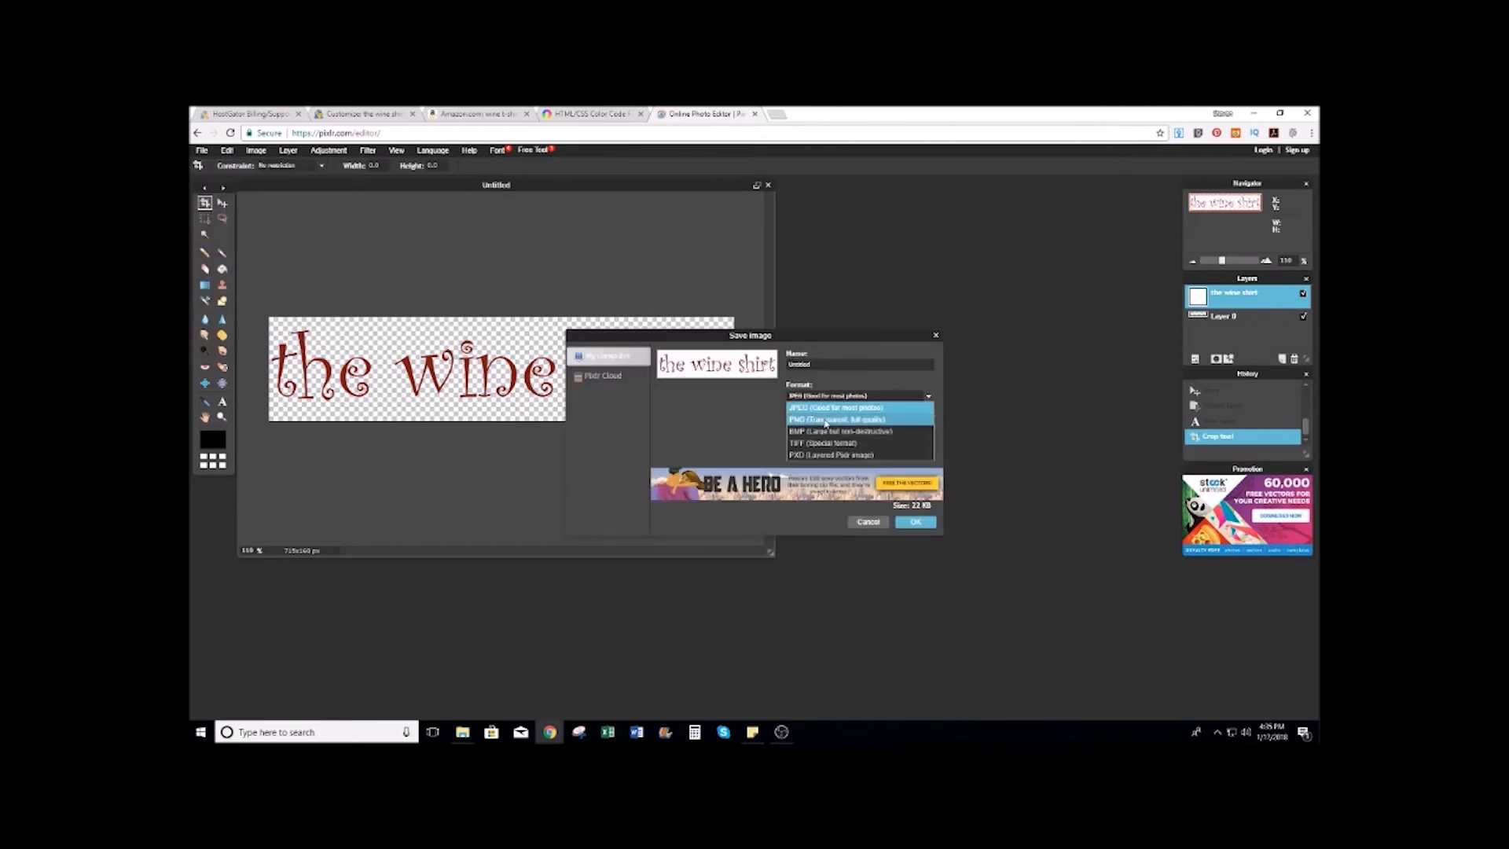
{"action": "left_click", "coordinate": [833, 419]}
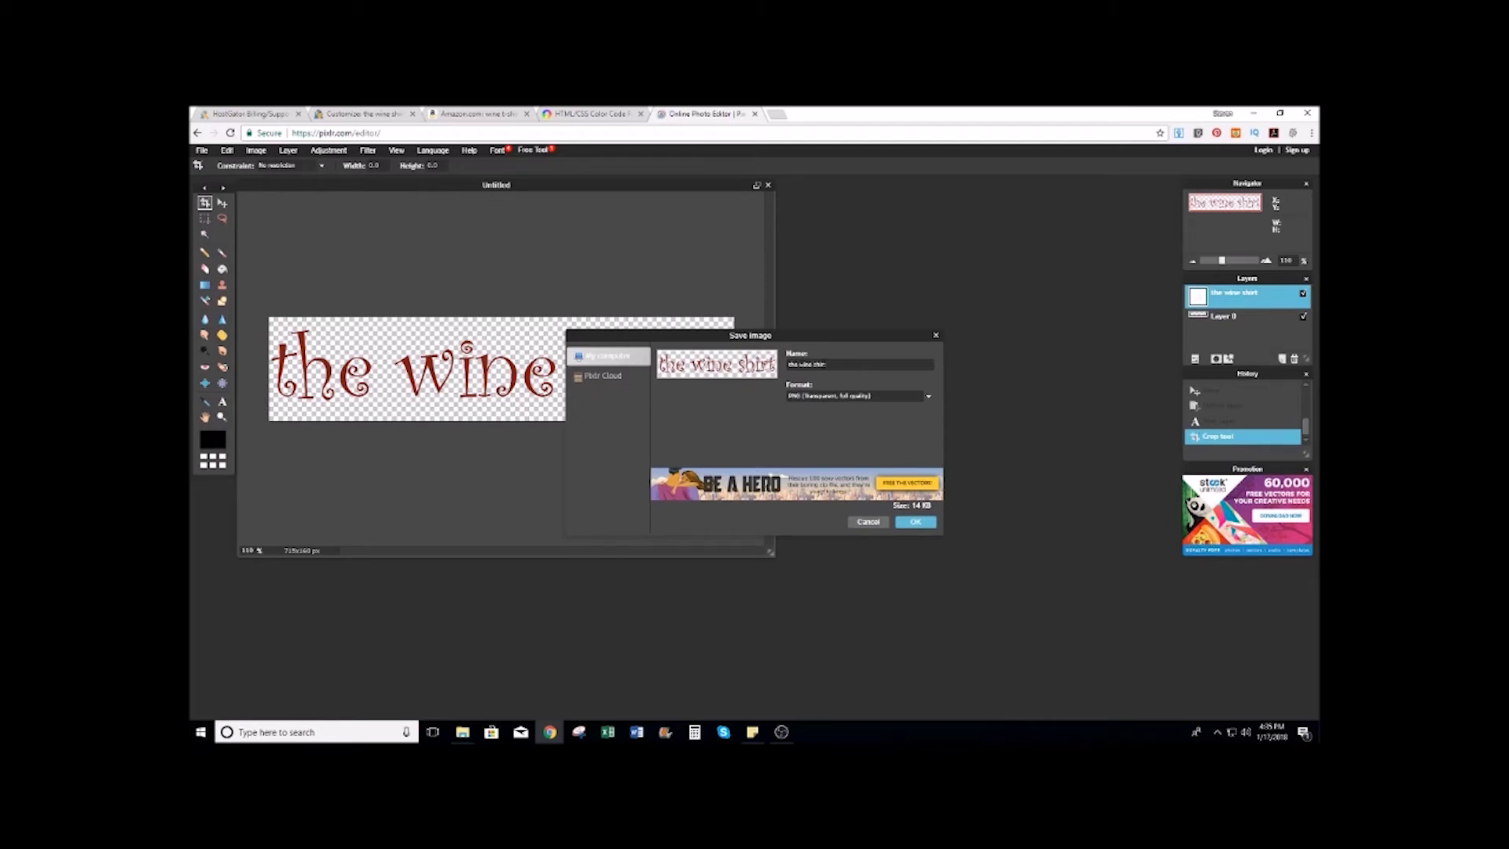
{"action": "left_click", "coordinate": [916, 522]}
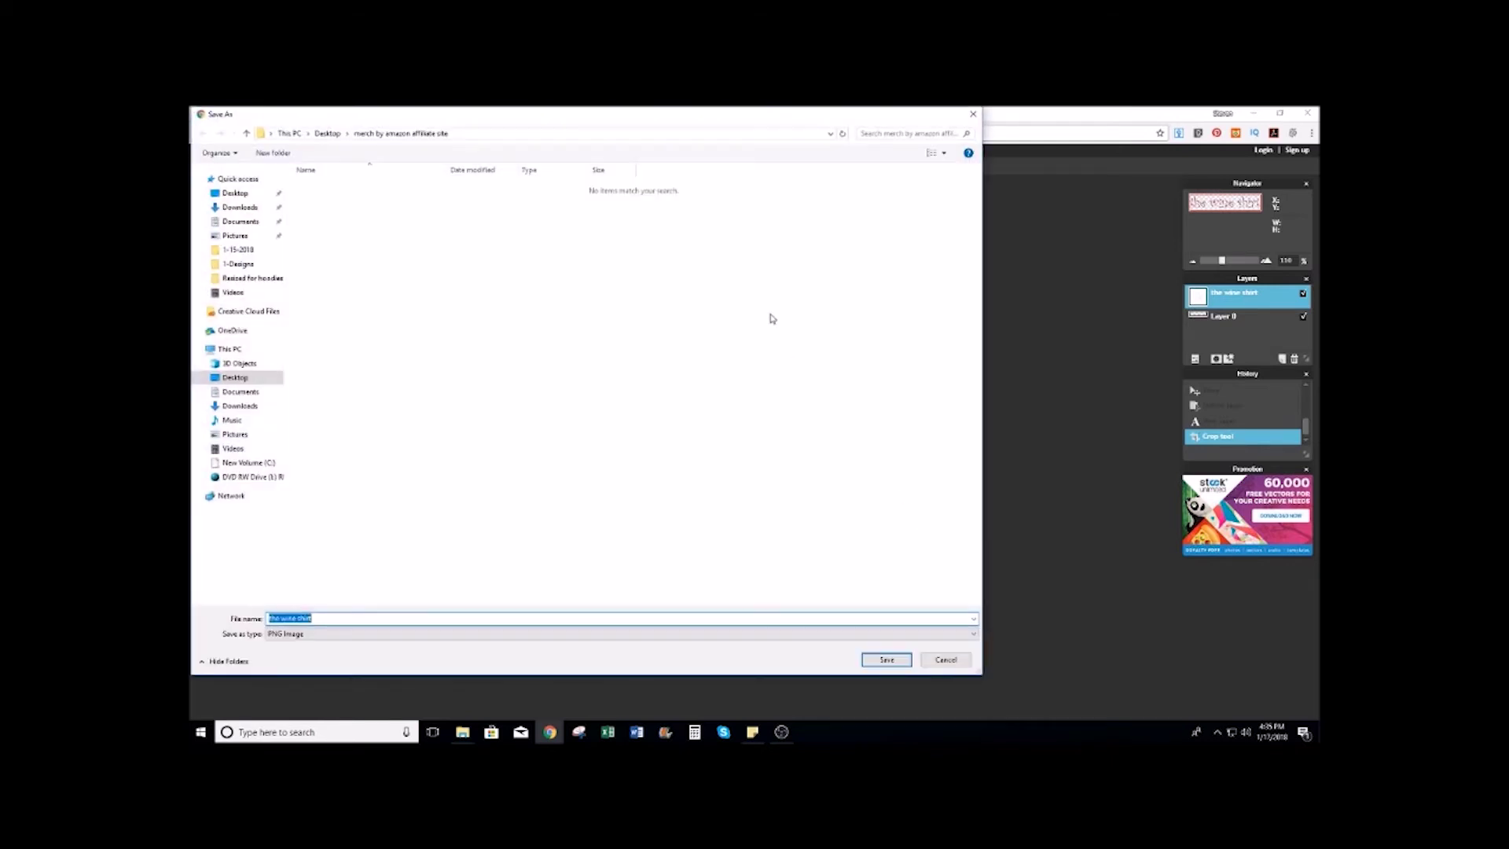
{"action": "left_click", "coordinate": [887, 662]}
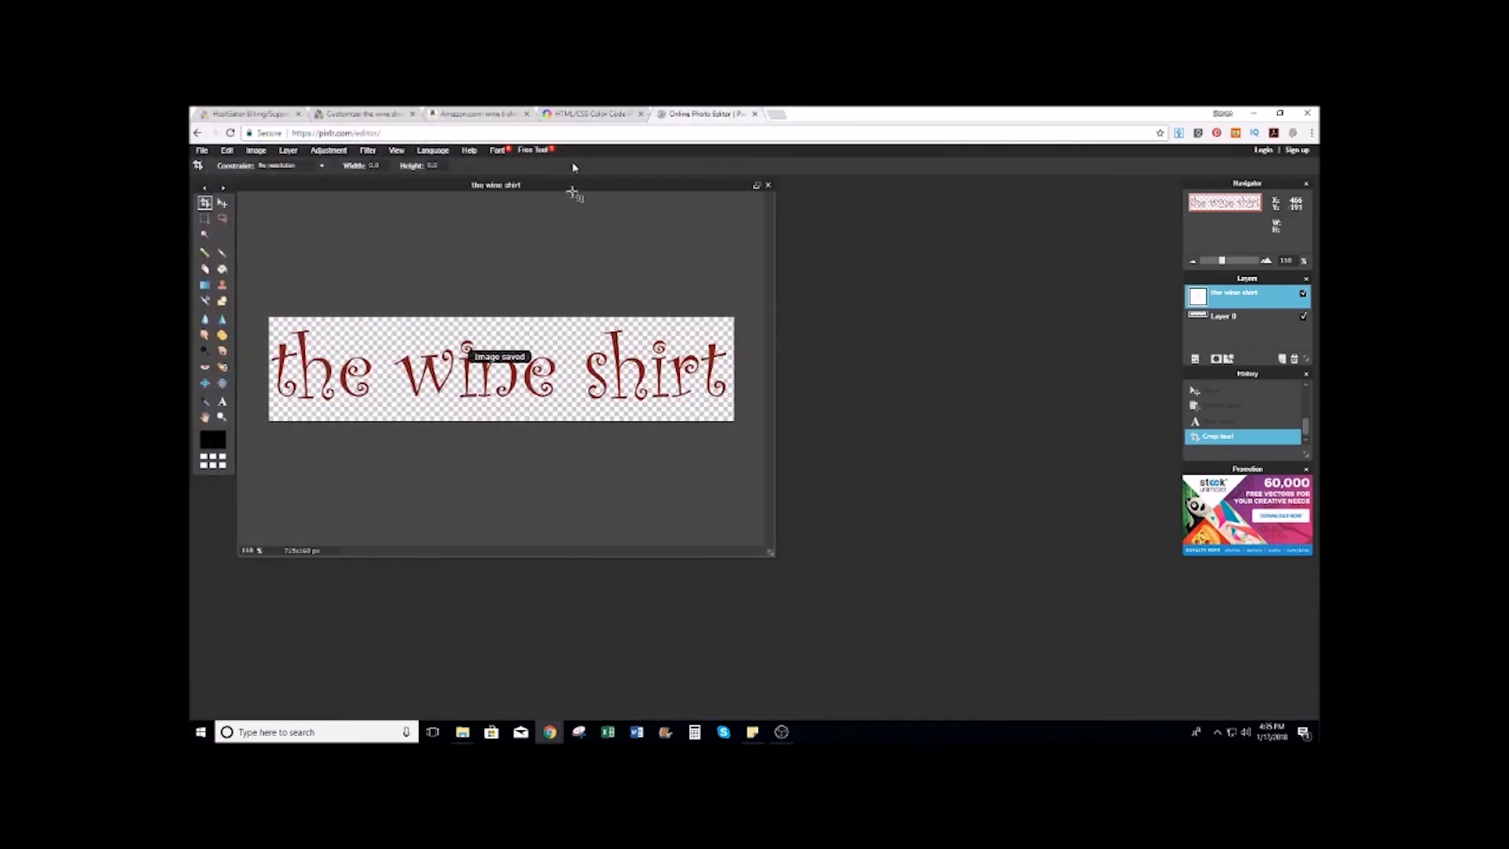
{"action": "left_click", "coordinate": [463, 113]}
Step: Upload 'the wine shirt' PNG with alt text and set it as the Kingdom logo
{"action": "left_click", "coordinate": [395, 111]}
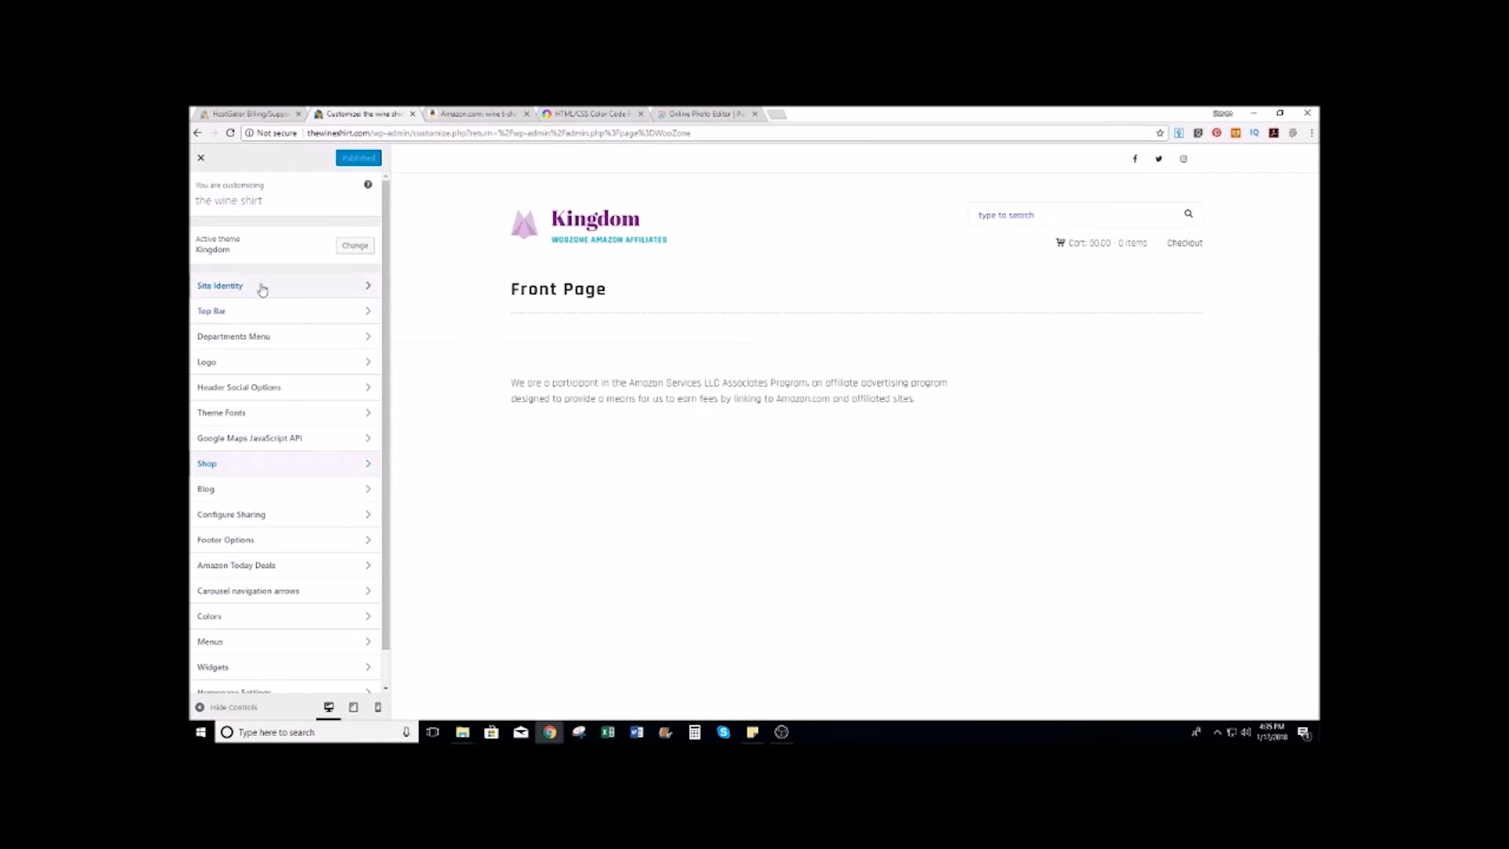
{"action": "left_click", "coordinate": [260, 288]}
{"action": "left_click", "coordinate": [201, 193]}
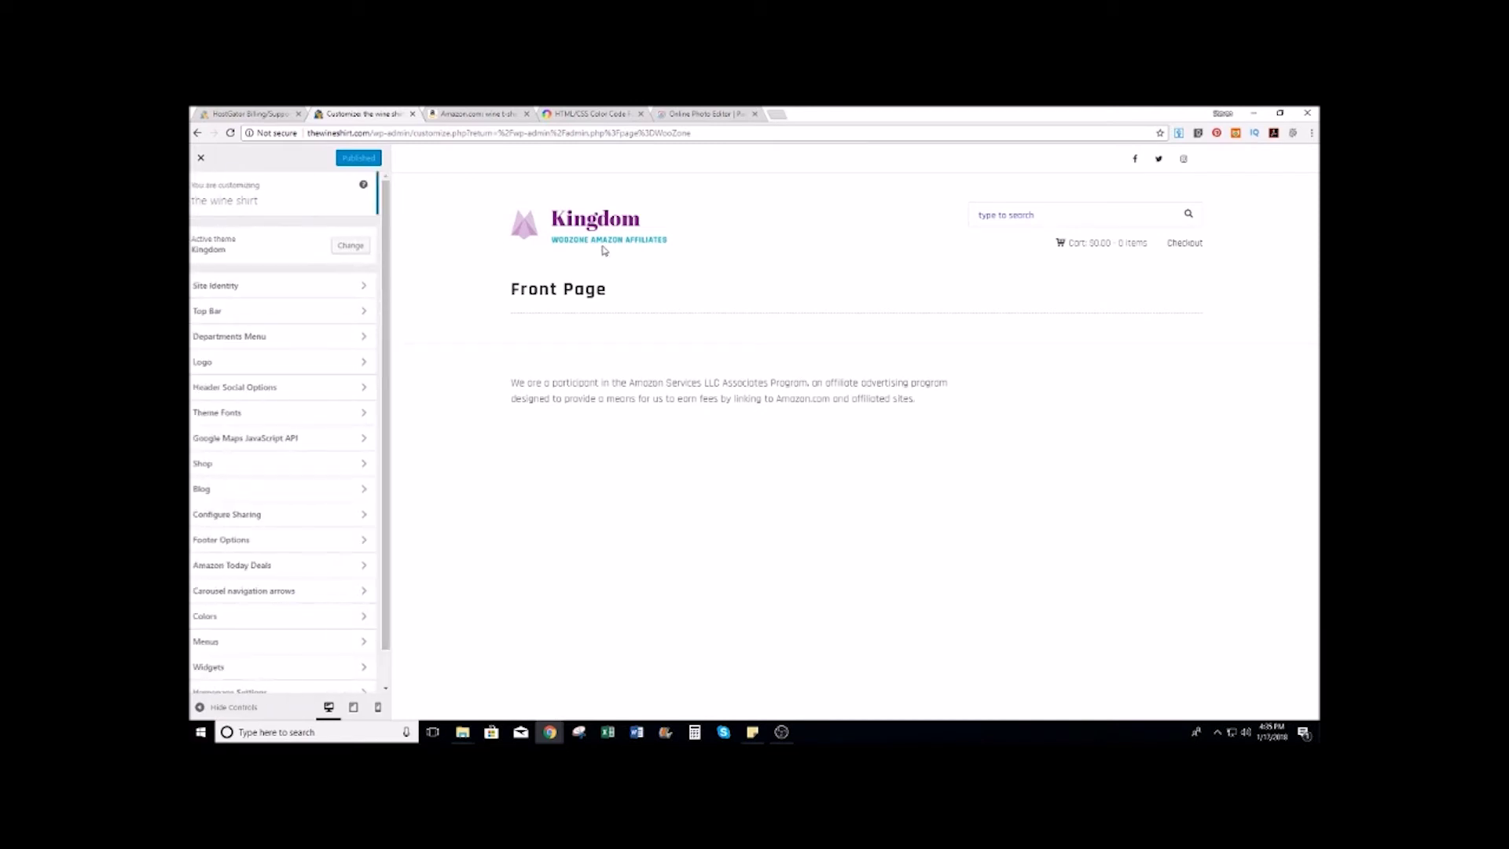
{"action": "left_click", "coordinate": [249, 319]}
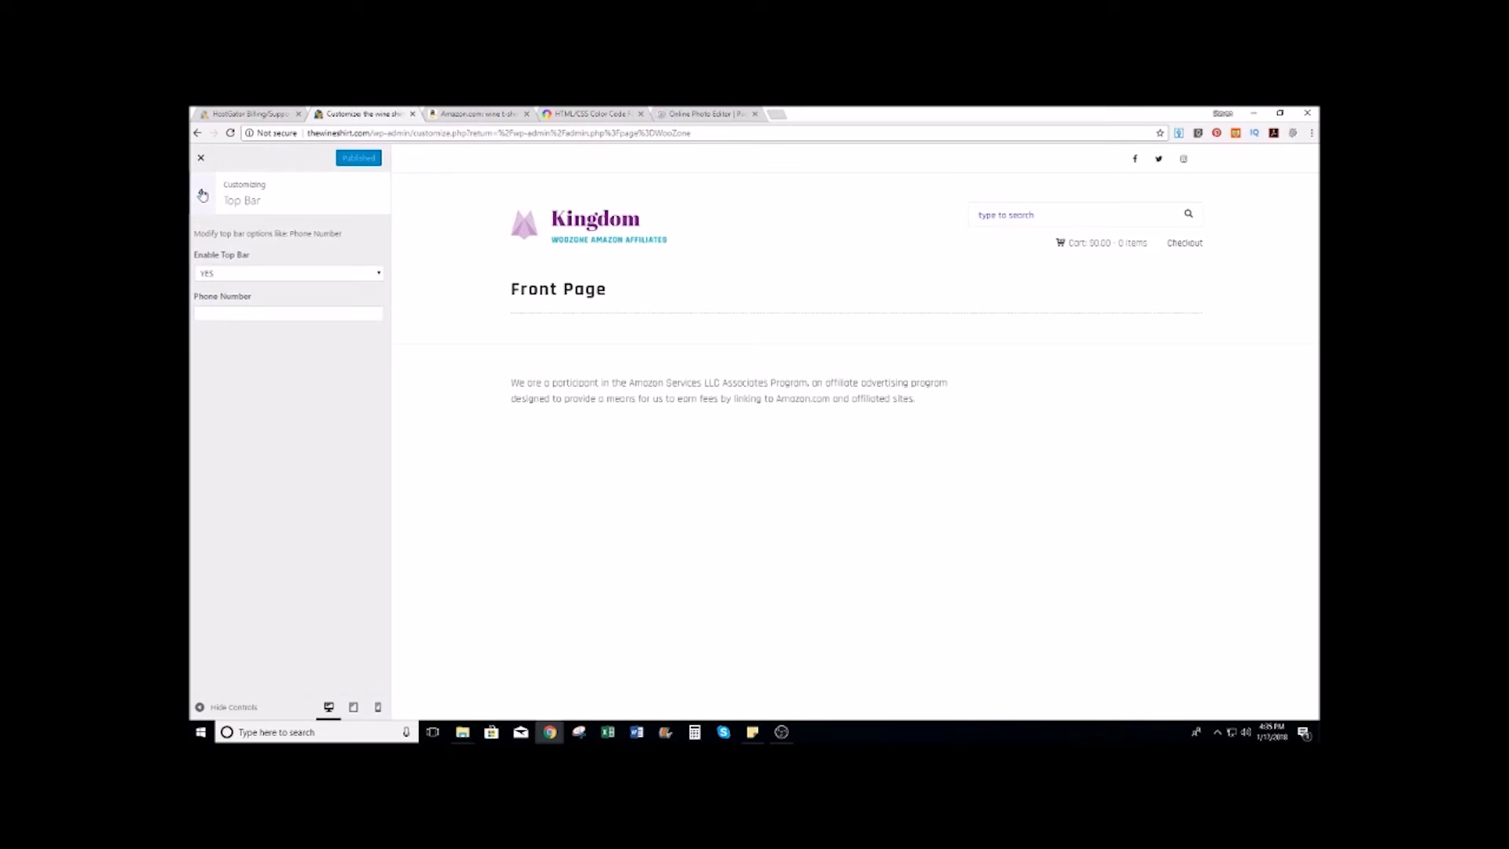
{"action": "left_click", "coordinate": [202, 194]}
{"action": "left_click", "coordinate": [235, 324]}
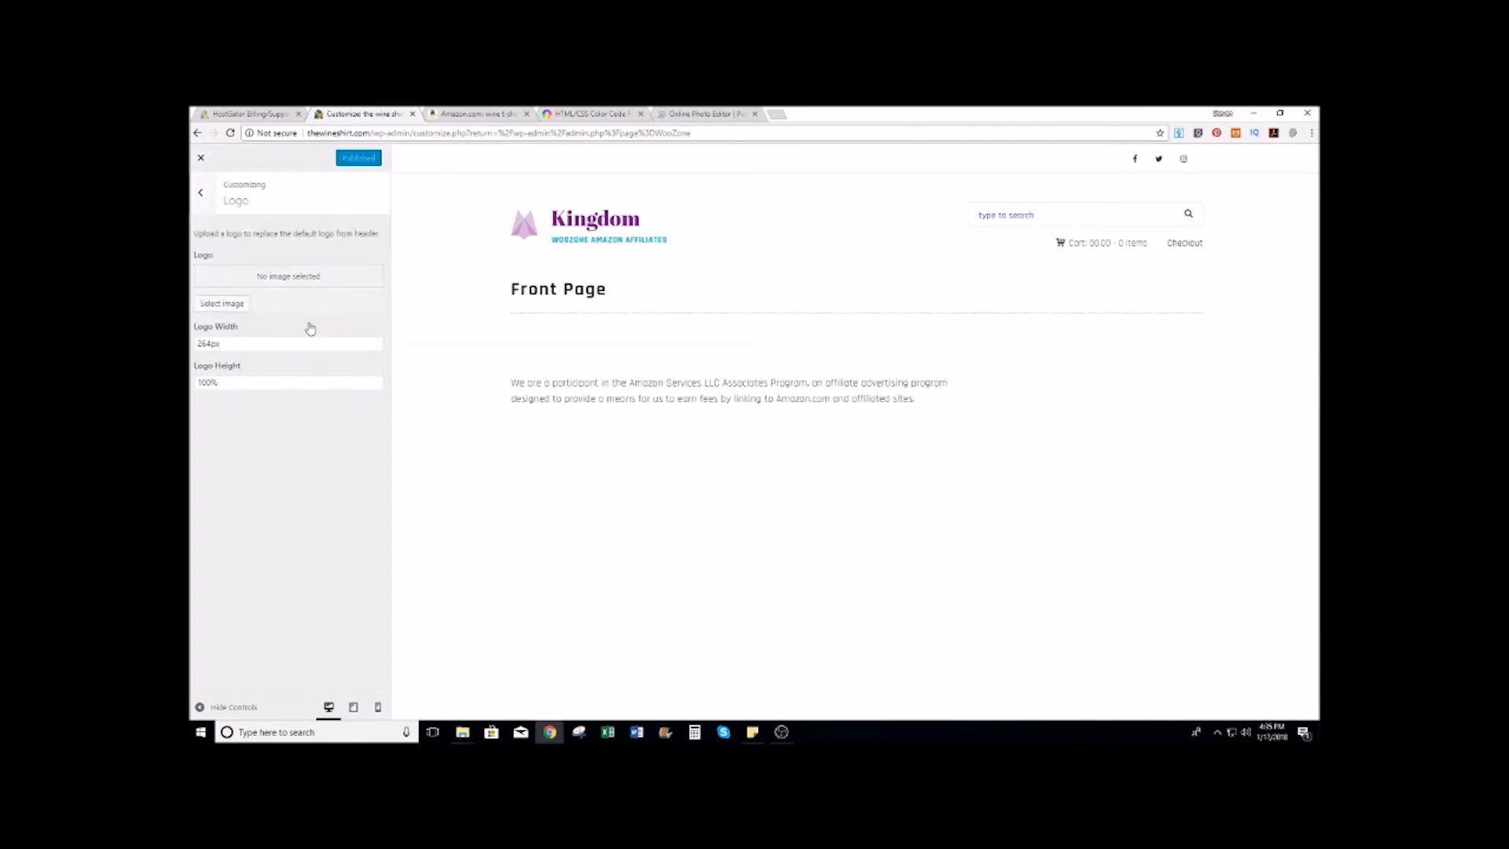
{"action": "left_click", "coordinate": [222, 304]}
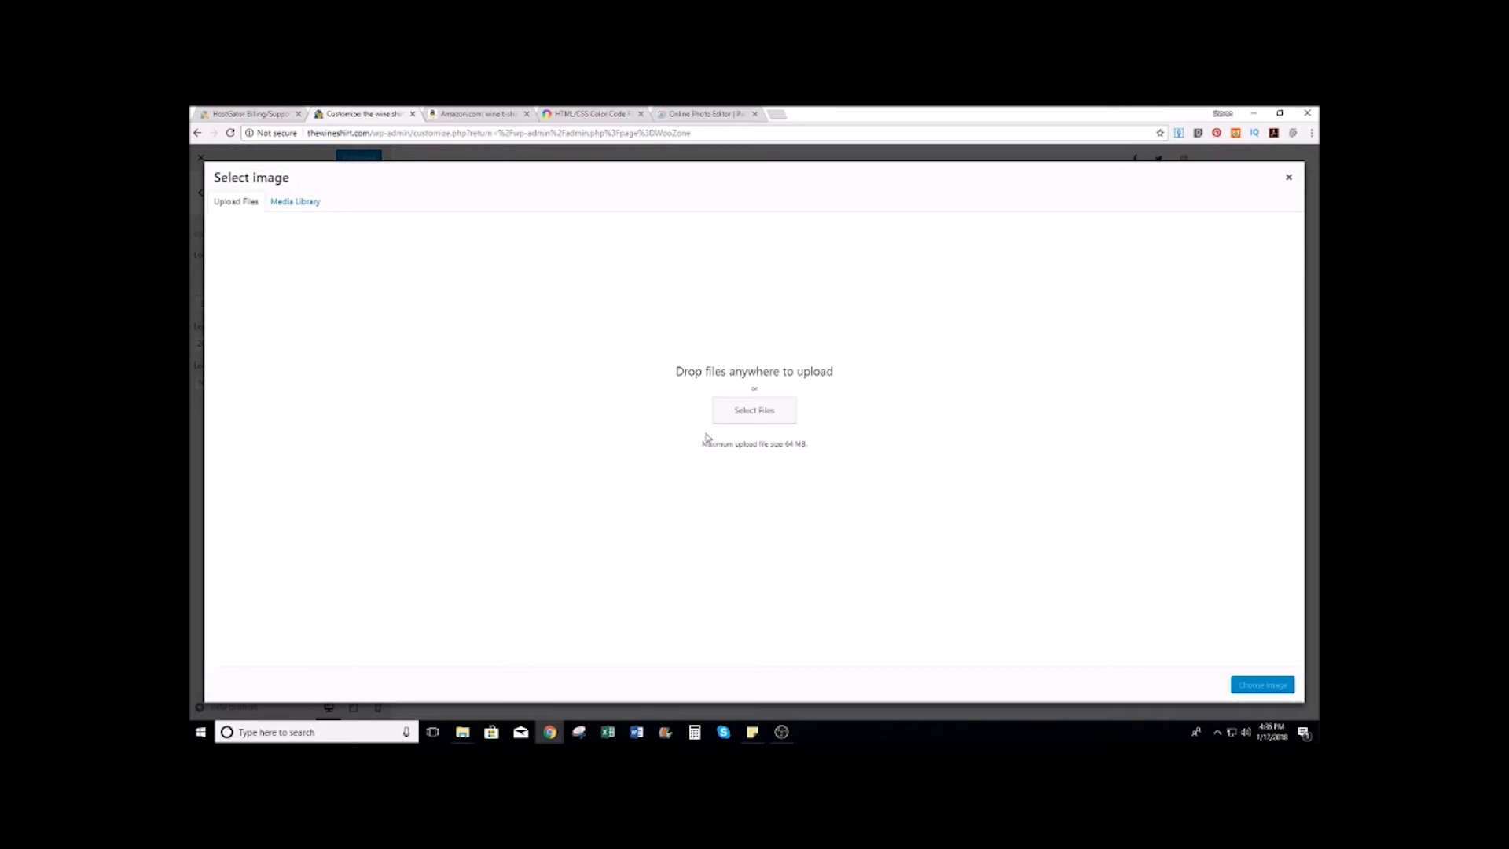
{"action": "left_click", "coordinate": [735, 404]}
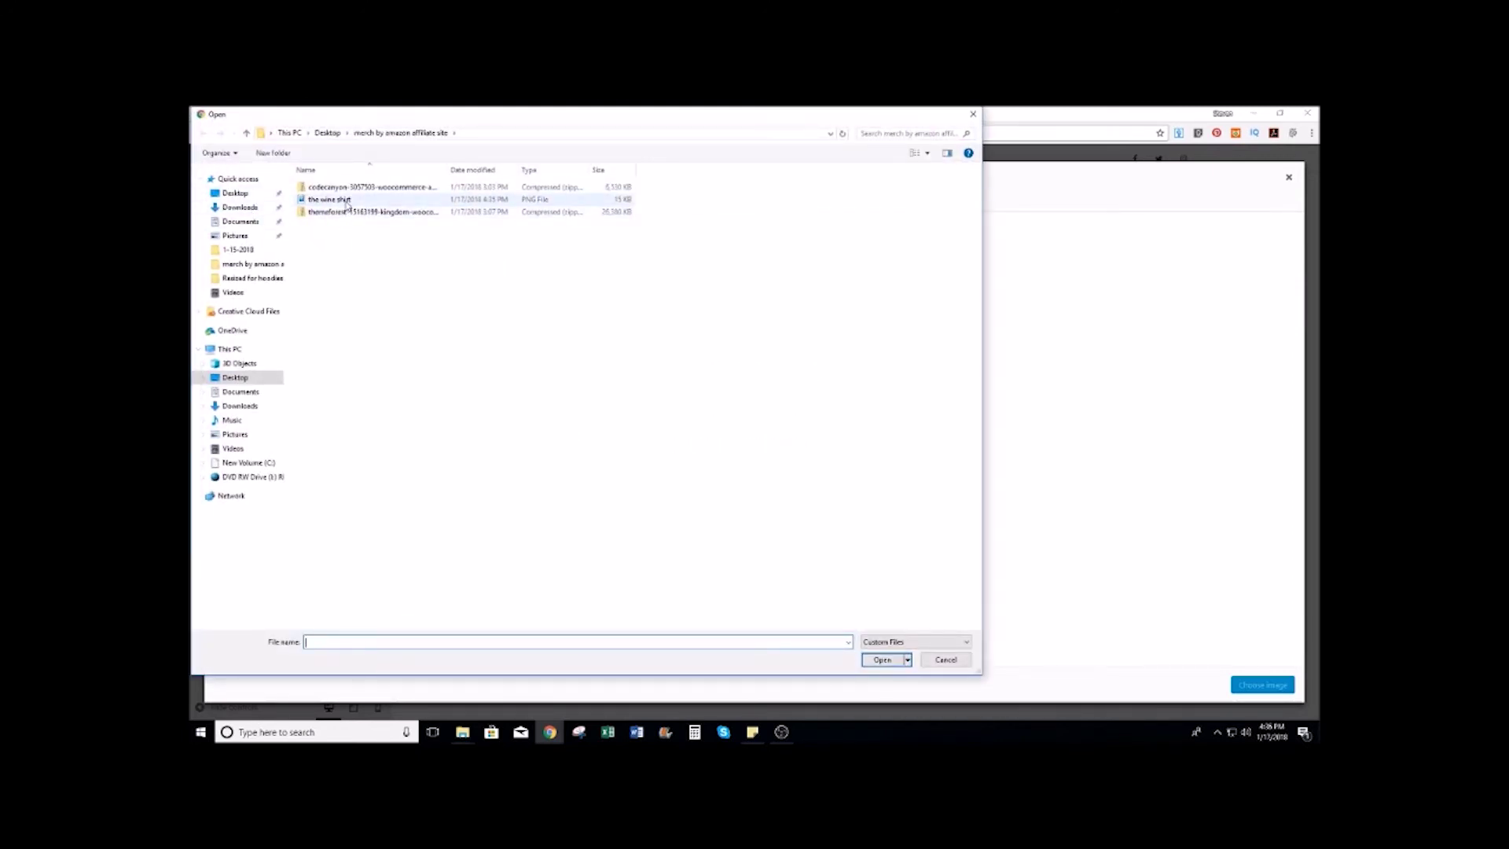
{"action": "double_click", "coordinate": [344, 200]}
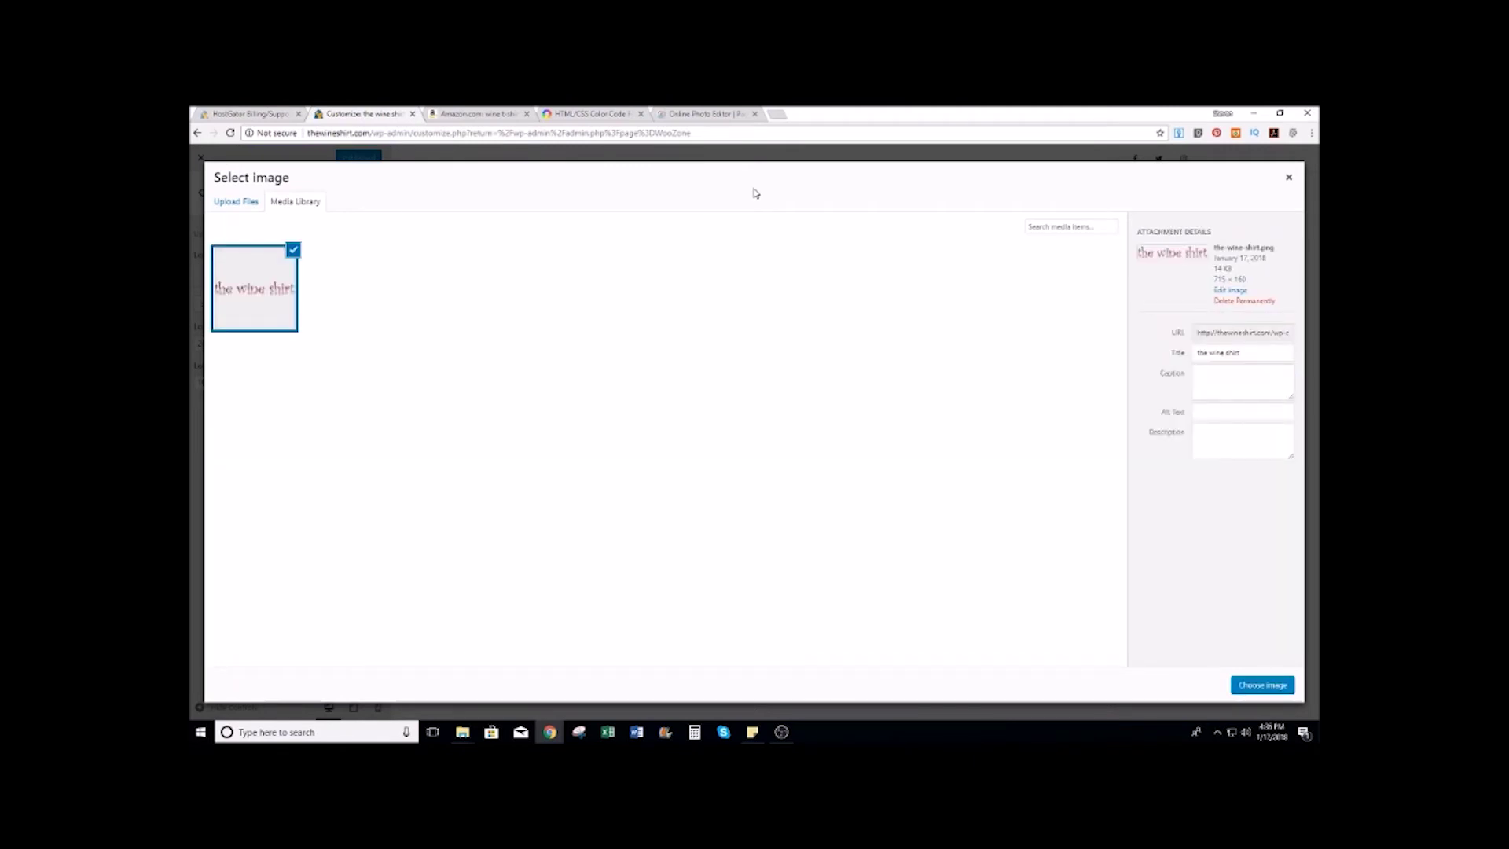
{"action": "left_click", "coordinate": [1221, 417]}
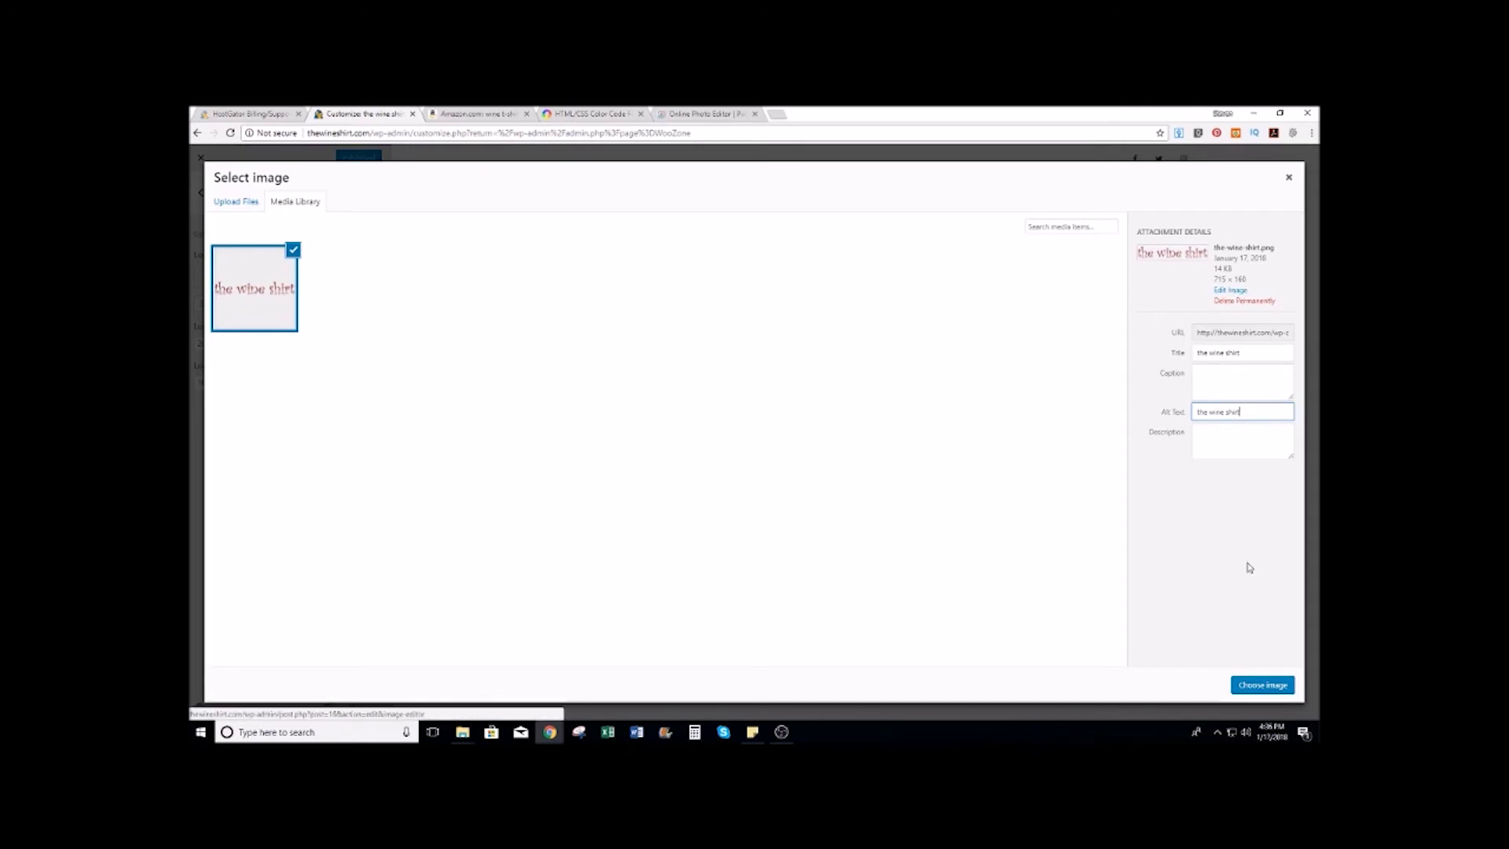
{"action": "left_click", "coordinate": [1261, 684]}
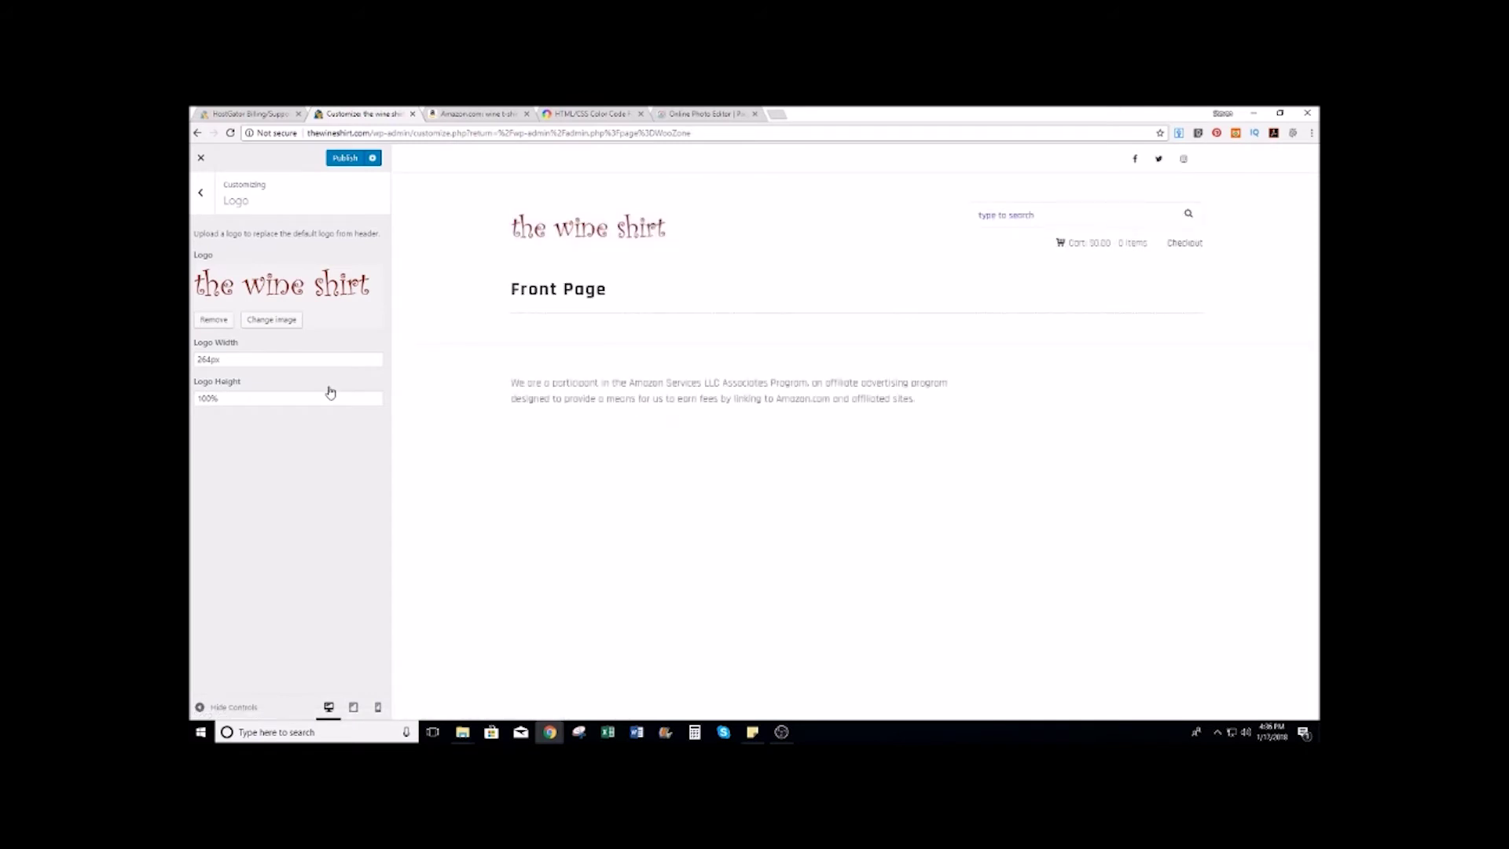
Step: Change the Kingdom logo width to 350px and publish it
{"action": "left_click", "coordinate": [211, 358]}
{"action": "key", "text": "BackSpace"}
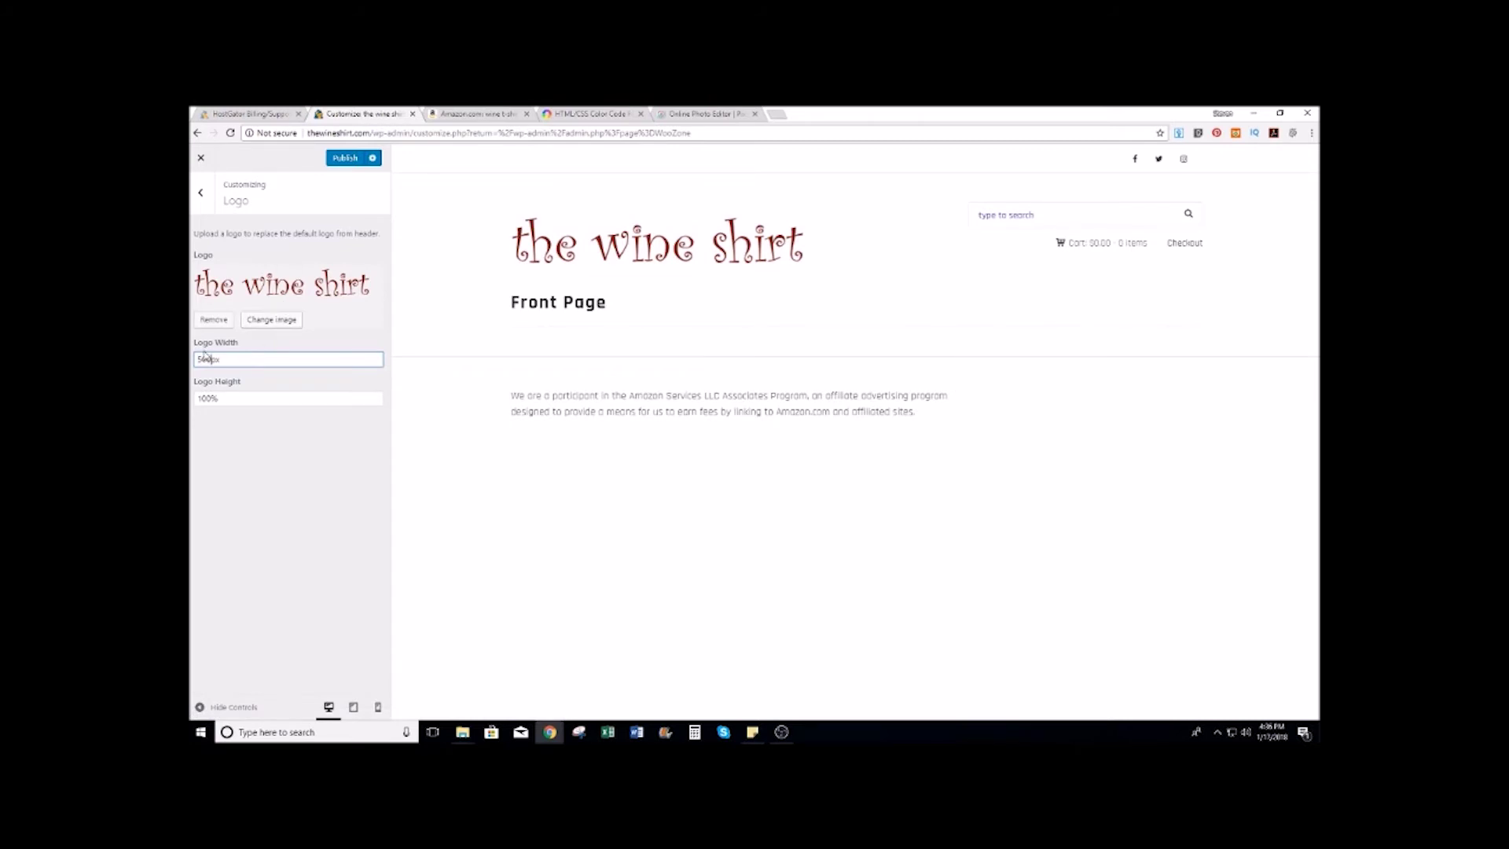
{"action": "key", "text": "BackSpace"}
{"action": "key", "text": "BackSpace"}
{"action": "key", "text": "BackSpace"}
{"action": "type", "text": "350"}
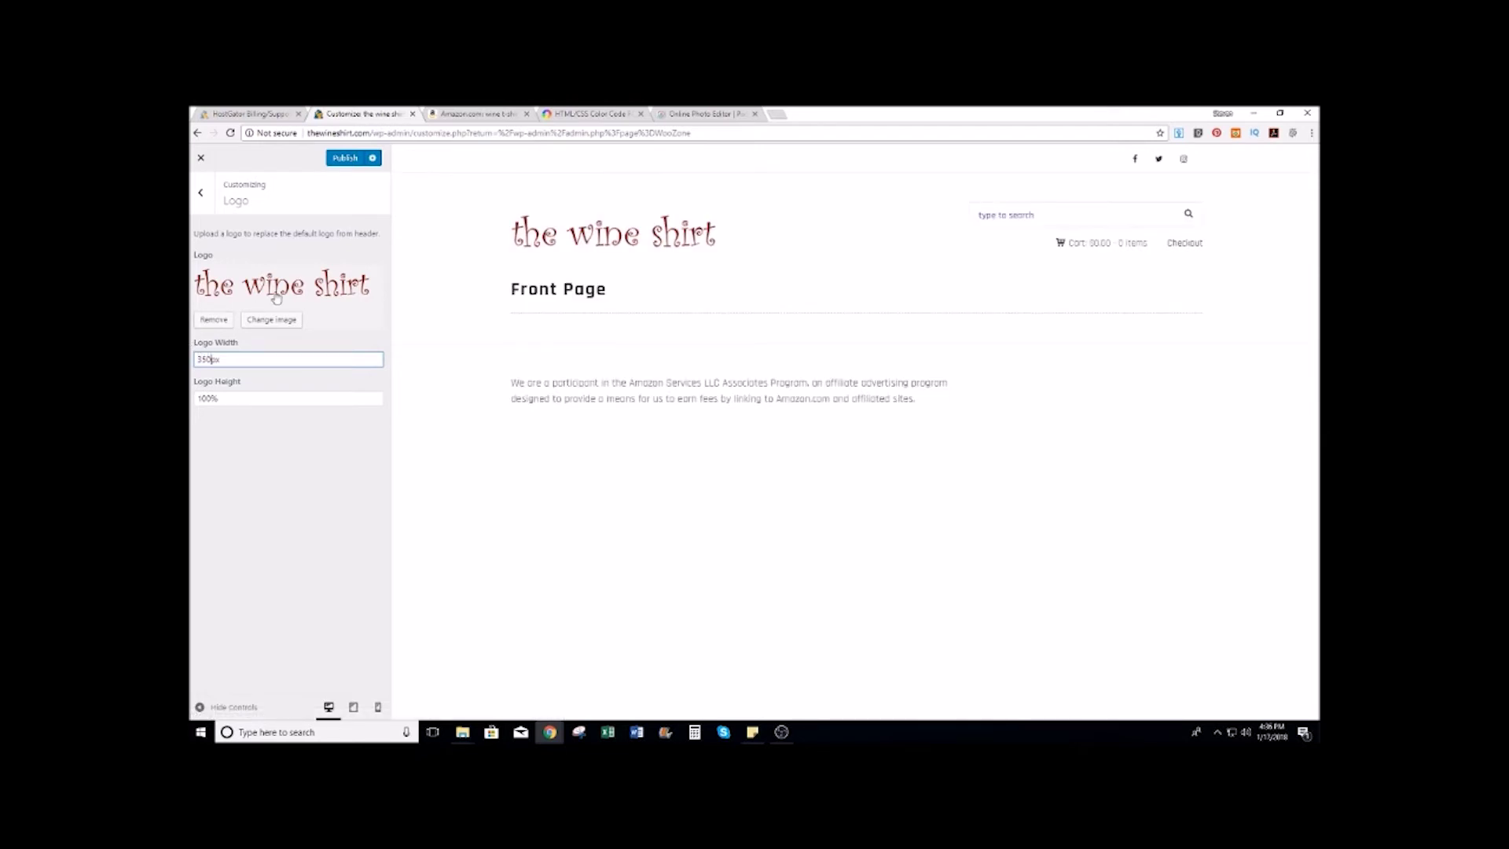
{"action": "left_click", "coordinate": [339, 160]}
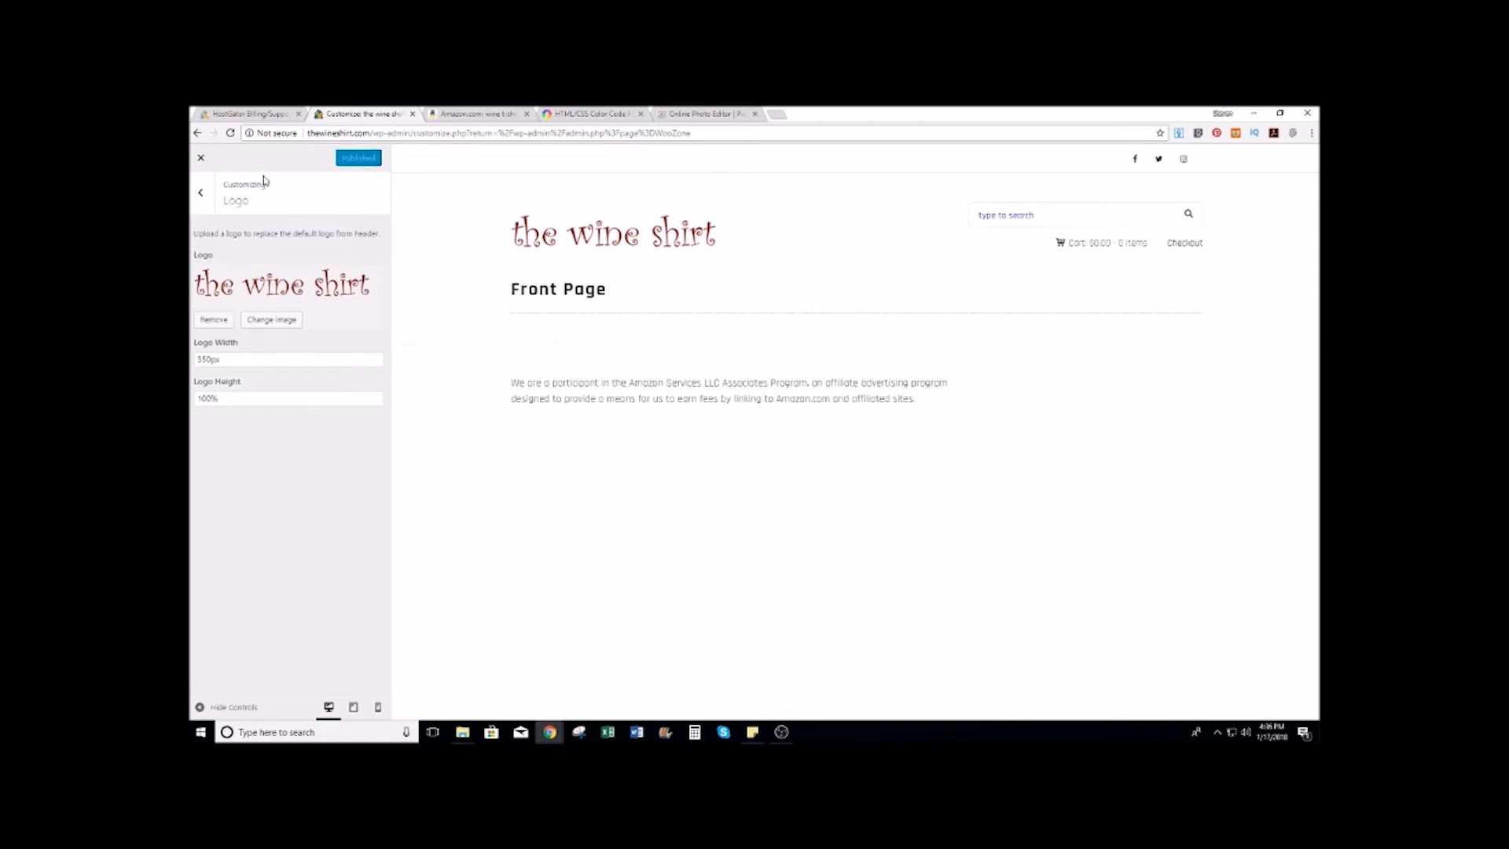
Step: In Colors, paste dark red #7f1a1a into the Primary and Secondary colour fields
{"action": "left_click", "coordinate": [202, 196]}
{"action": "left_click", "coordinate": [236, 578]}
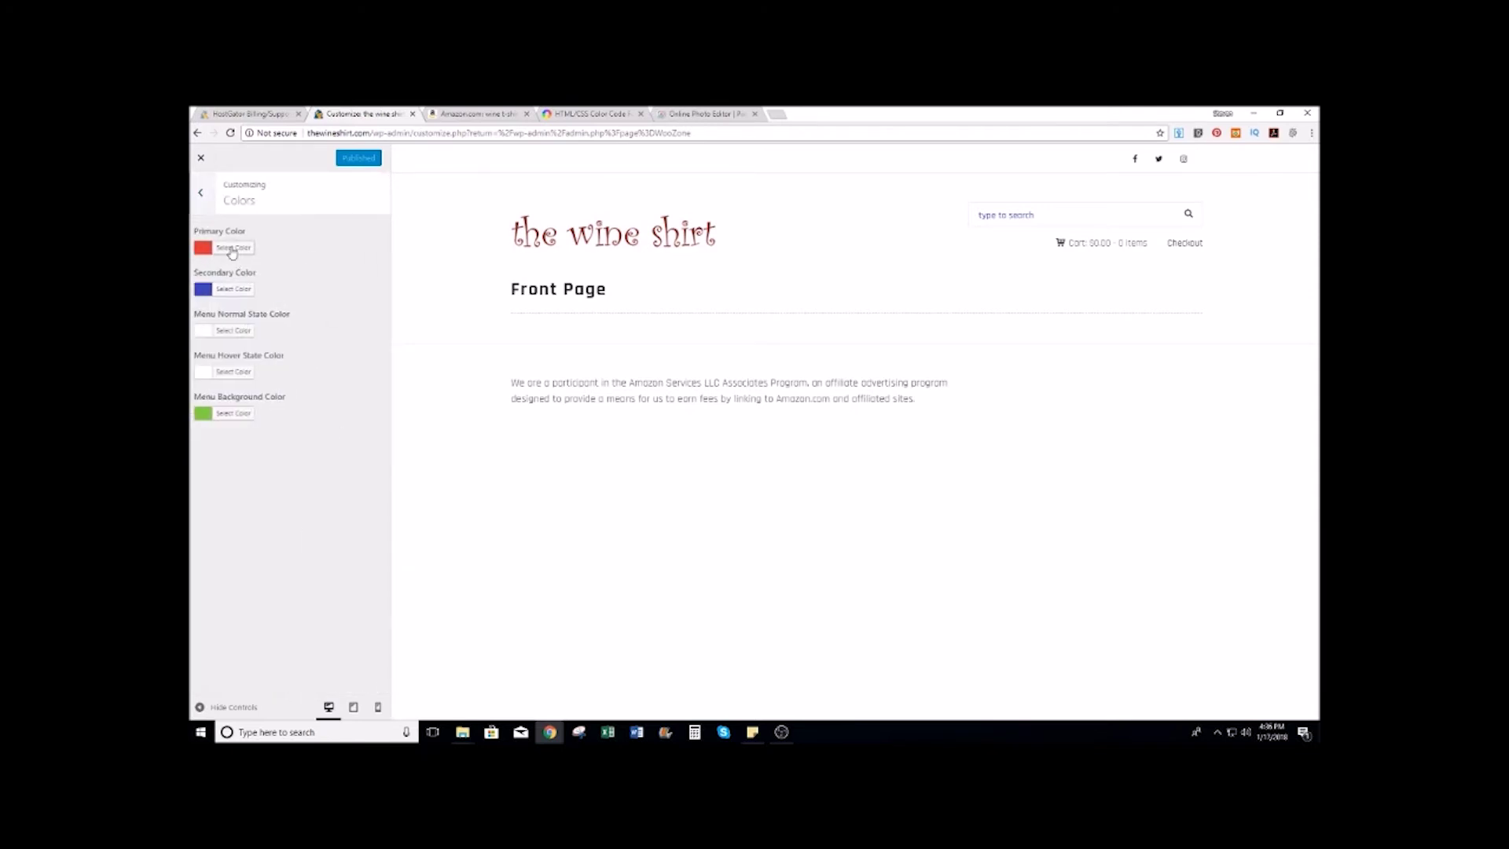
{"action": "left_click", "coordinate": [232, 250]}
{"action": "left_click", "coordinate": [276, 248]}
{"action": "double_click", "coordinate": [276, 247]}
{"action": "type", "text": "#e7f1a1"}
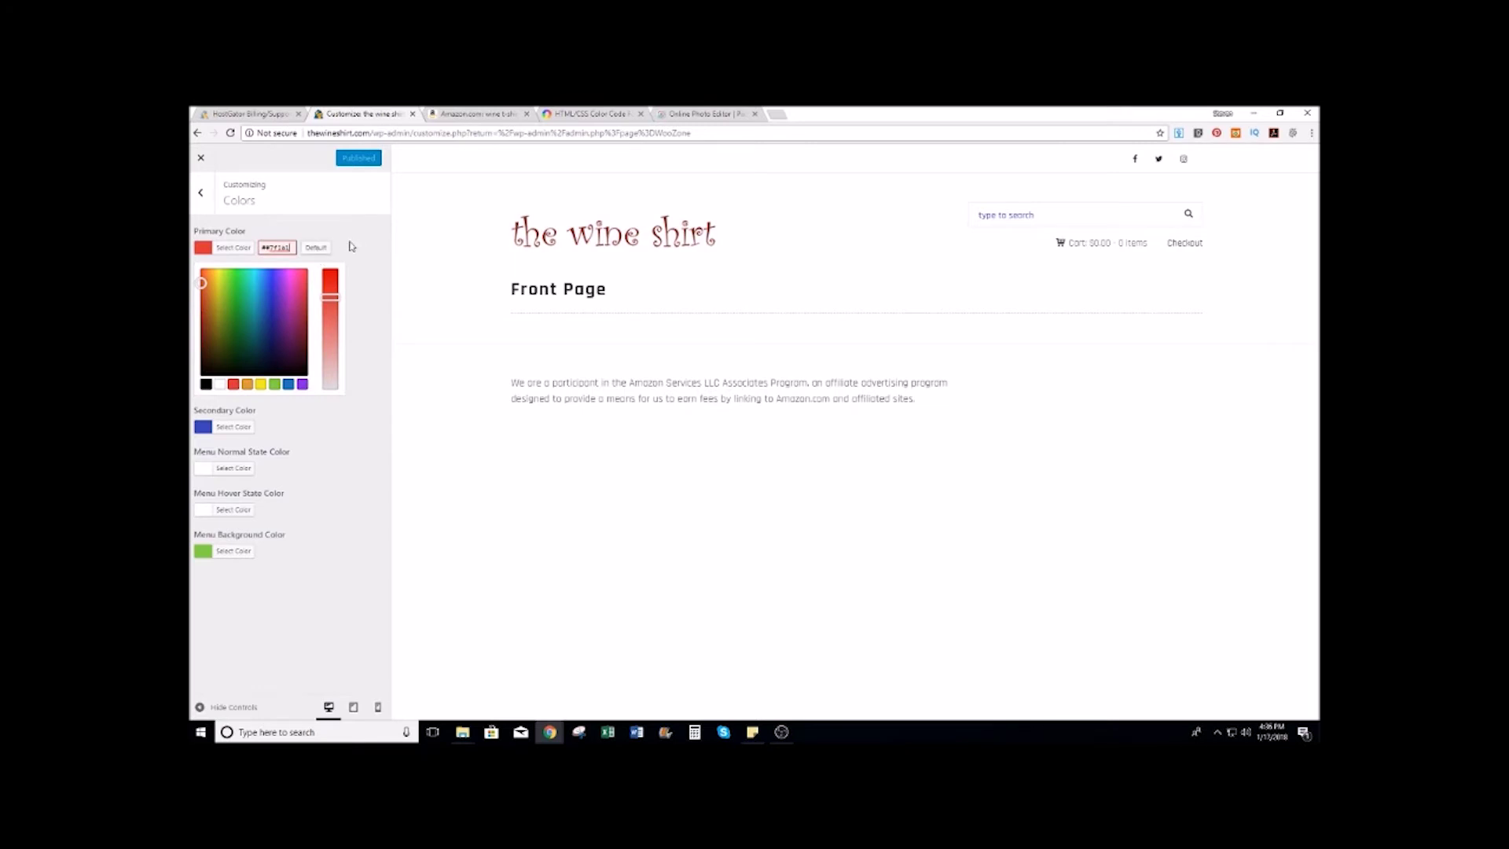
{"action": "left_click", "coordinate": [361, 241]}
{"action": "left_click", "coordinate": [240, 290]}
{"action": "double_click", "coordinate": [279, 288]}
{"action": "type", "text": "#7f1a1a"}
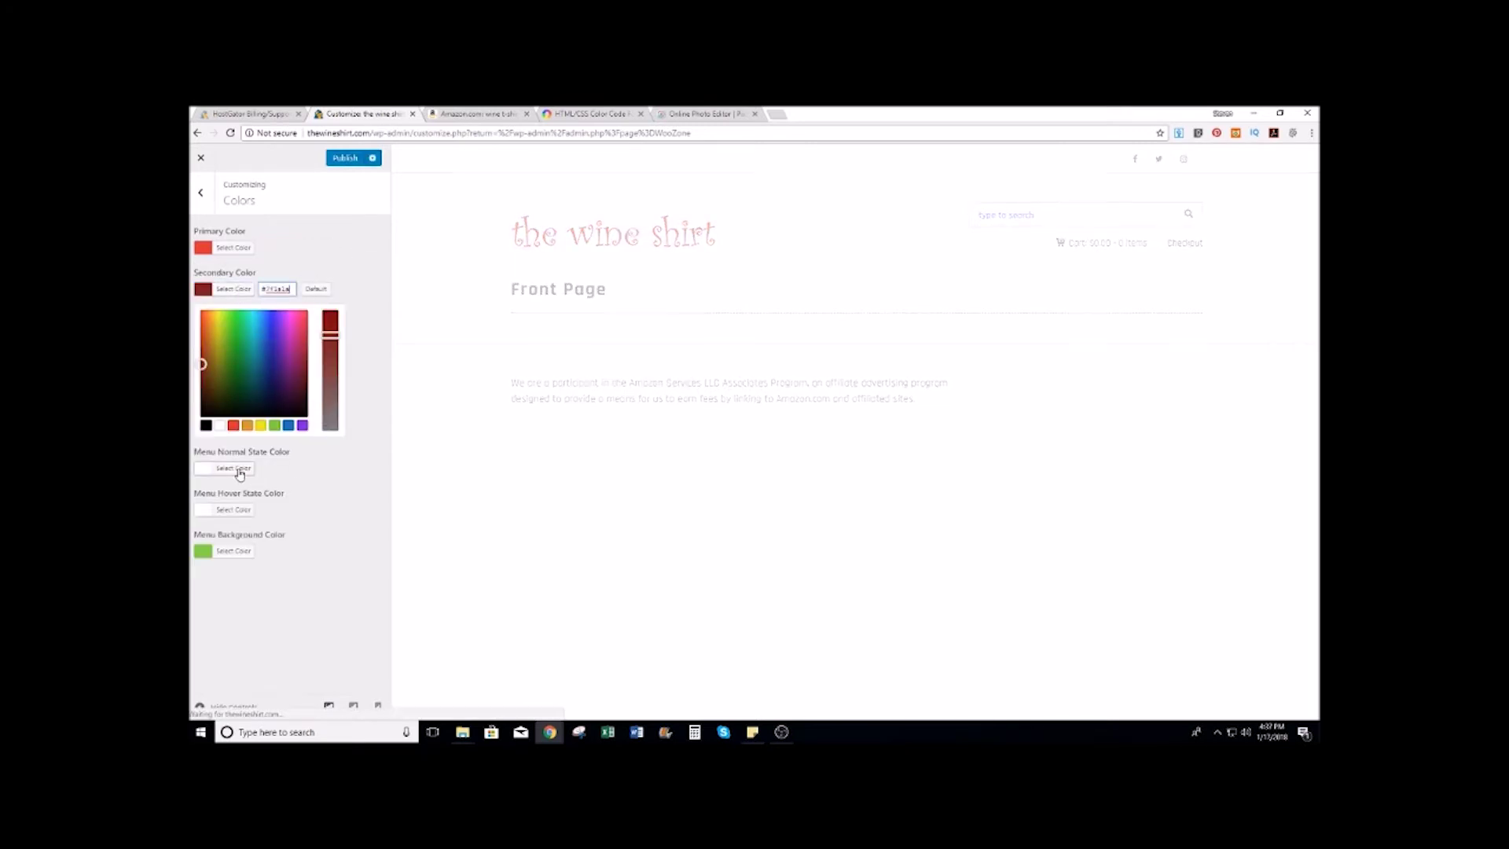
Step: Set Menu Background Color to #7f1a1a, re-apply #7f1a1a to Primary, and publish
{"action": "left_click", "coordinate": [227, 553]}
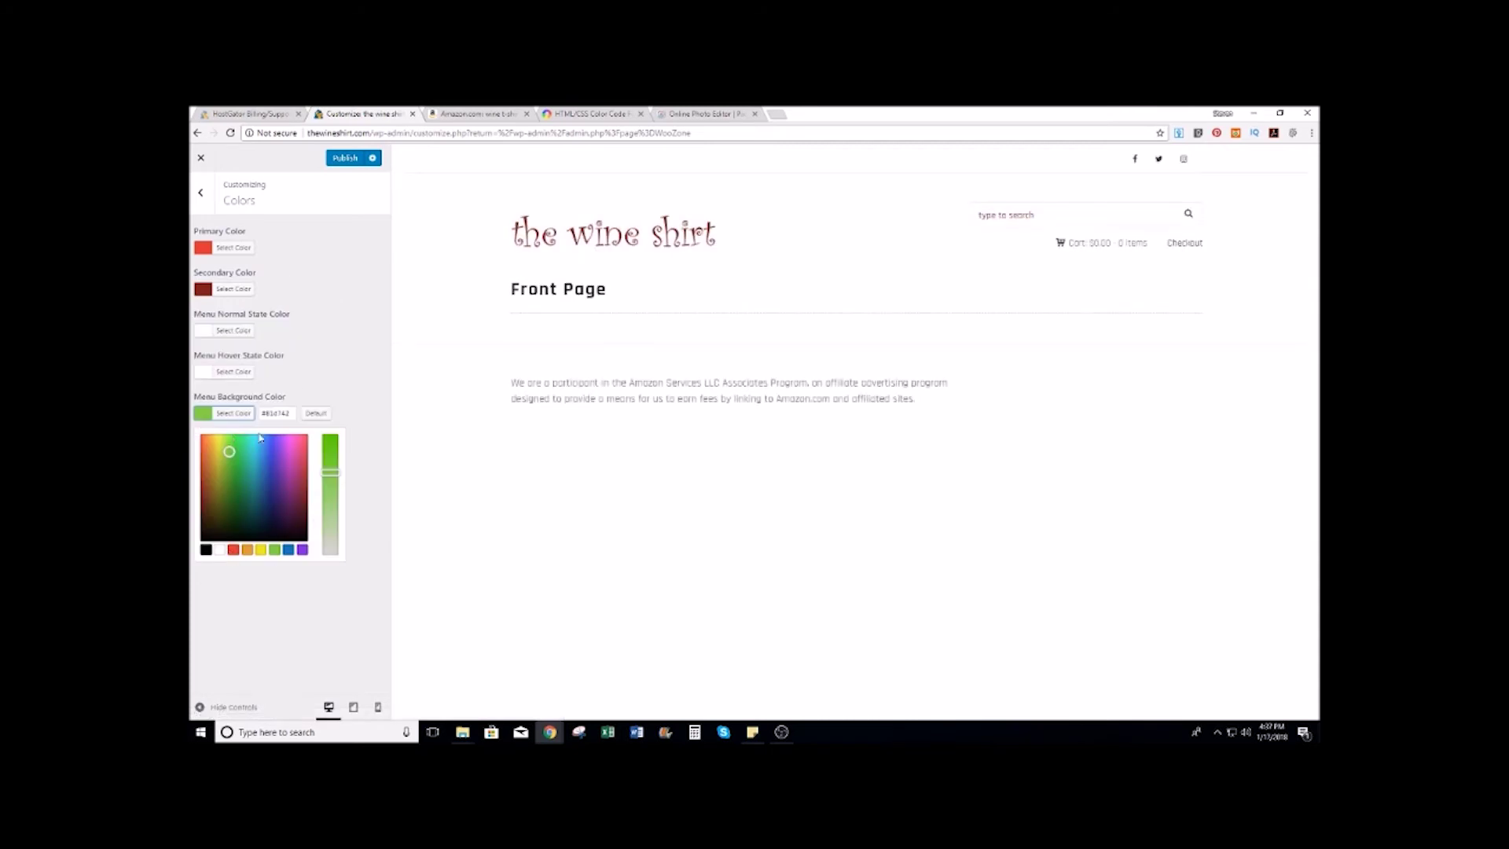
{"action": "double_click", "coordinate": [278, 413]}
{"action": "key", "text": "ctrl+v"}
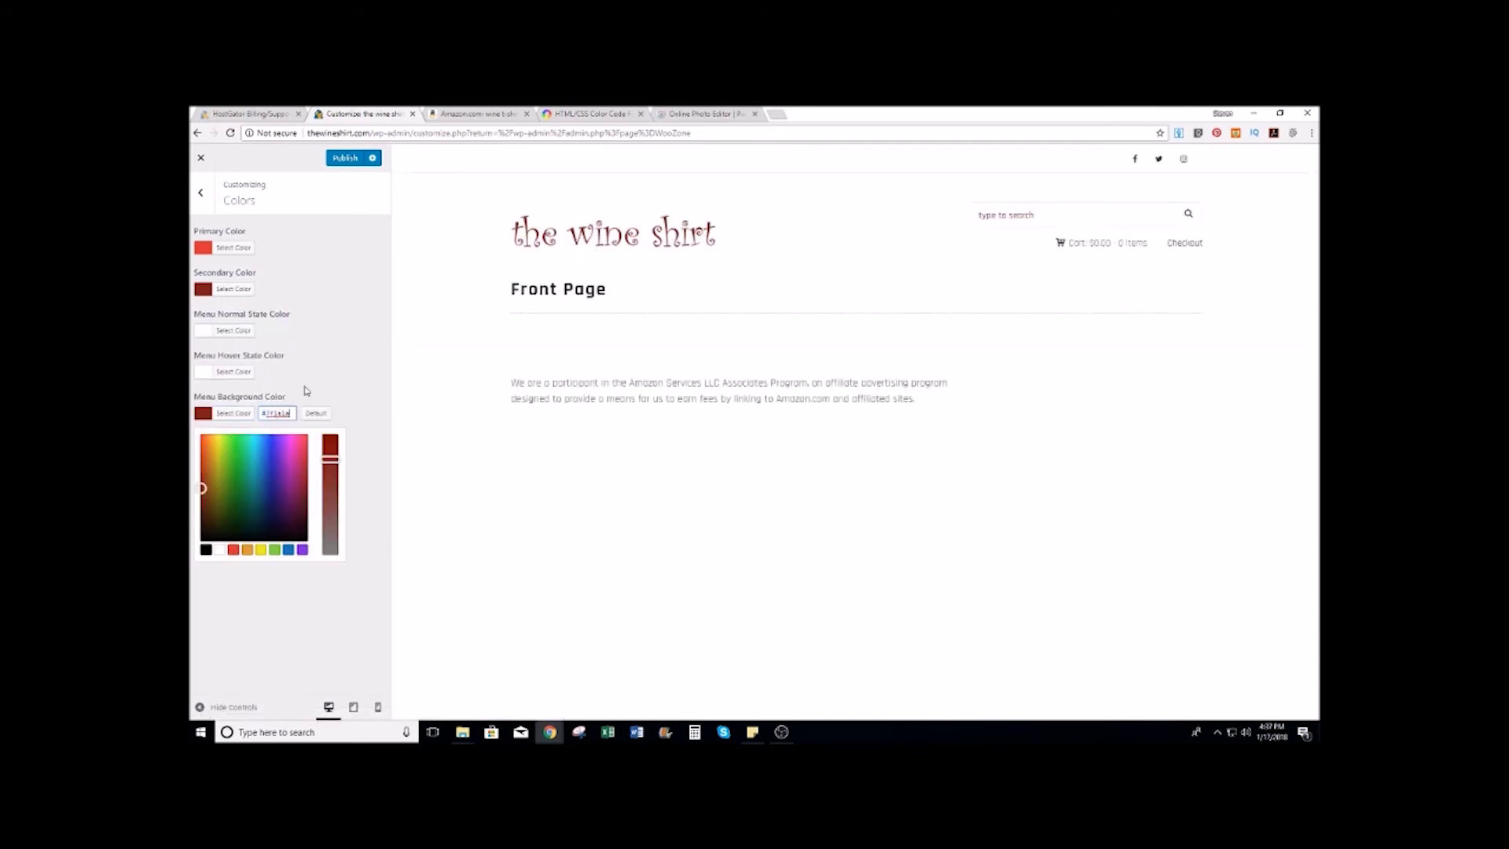
{"action": "left_click", "coordinate": [234, 247]}
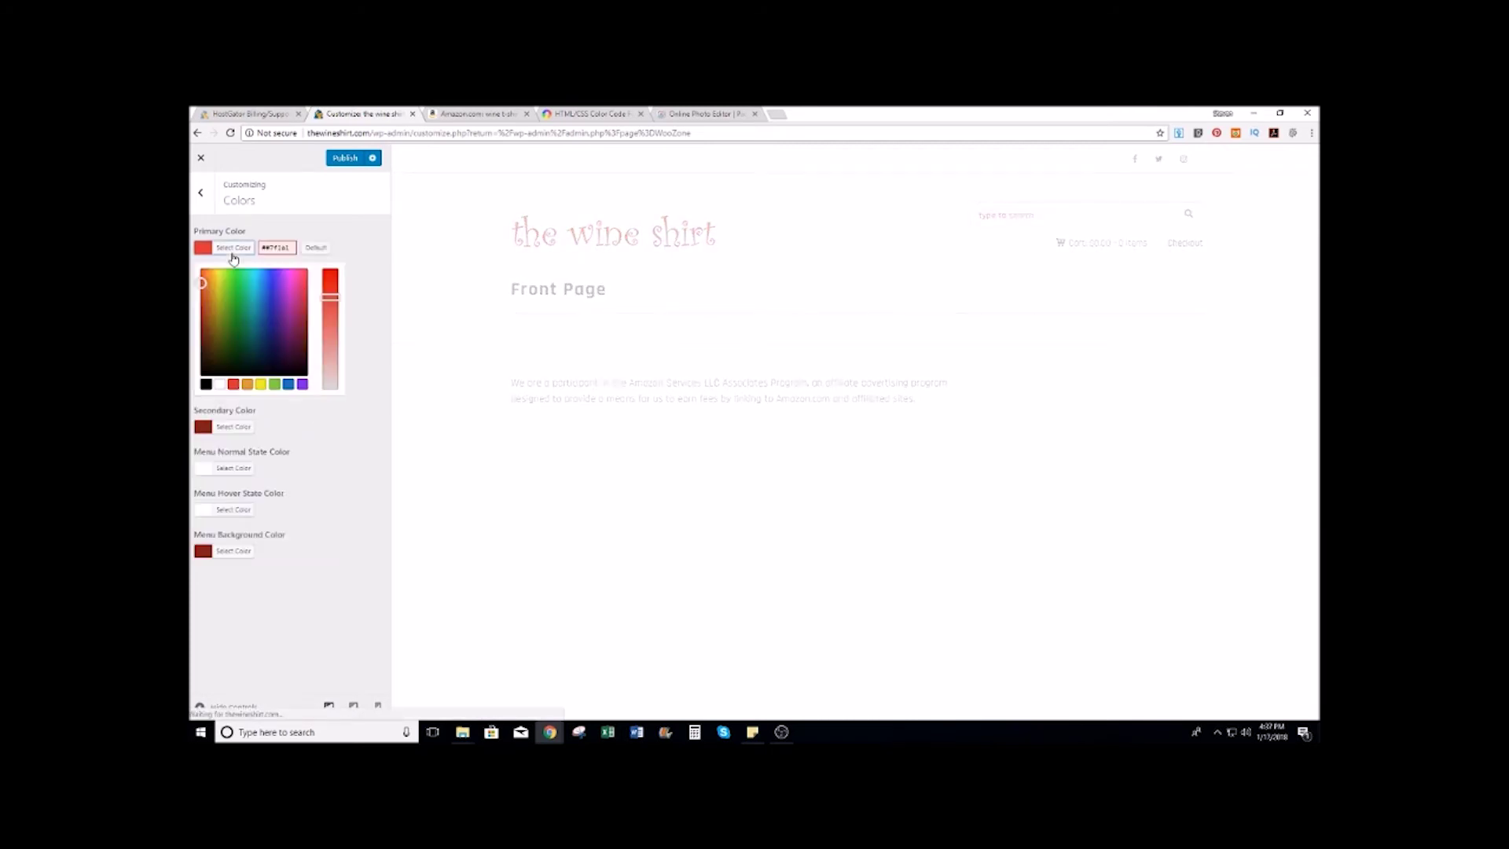
{"action": "triple_click", "coordinate": [282, 246]}
{"action": "type", "text": "#7f1a1a"}
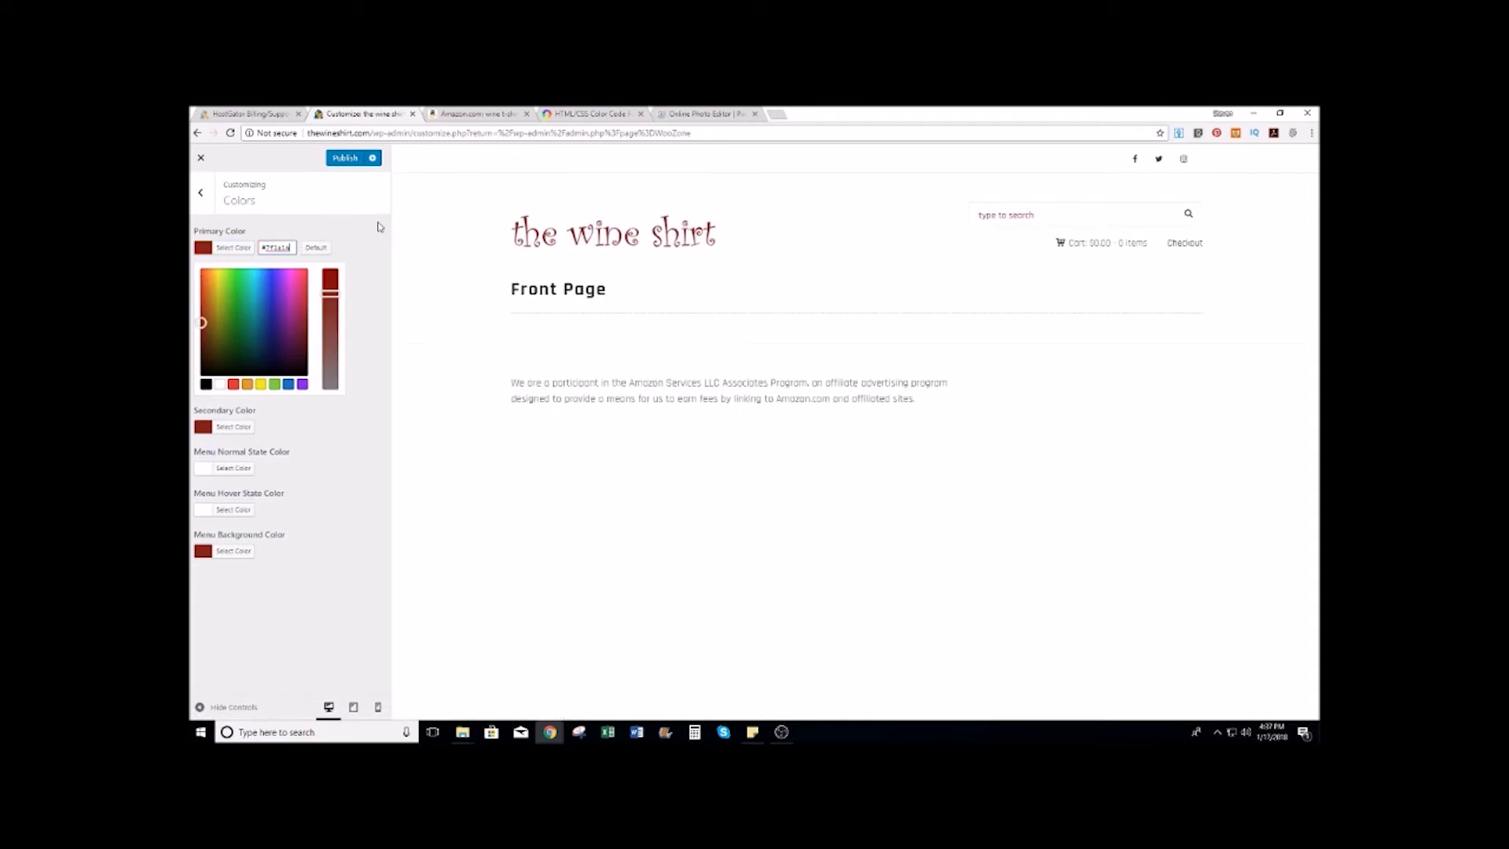
{"action": "left_click", "coordinate": [379, 224]}
{"action": "left_click", "coordinate": [343, 162]}
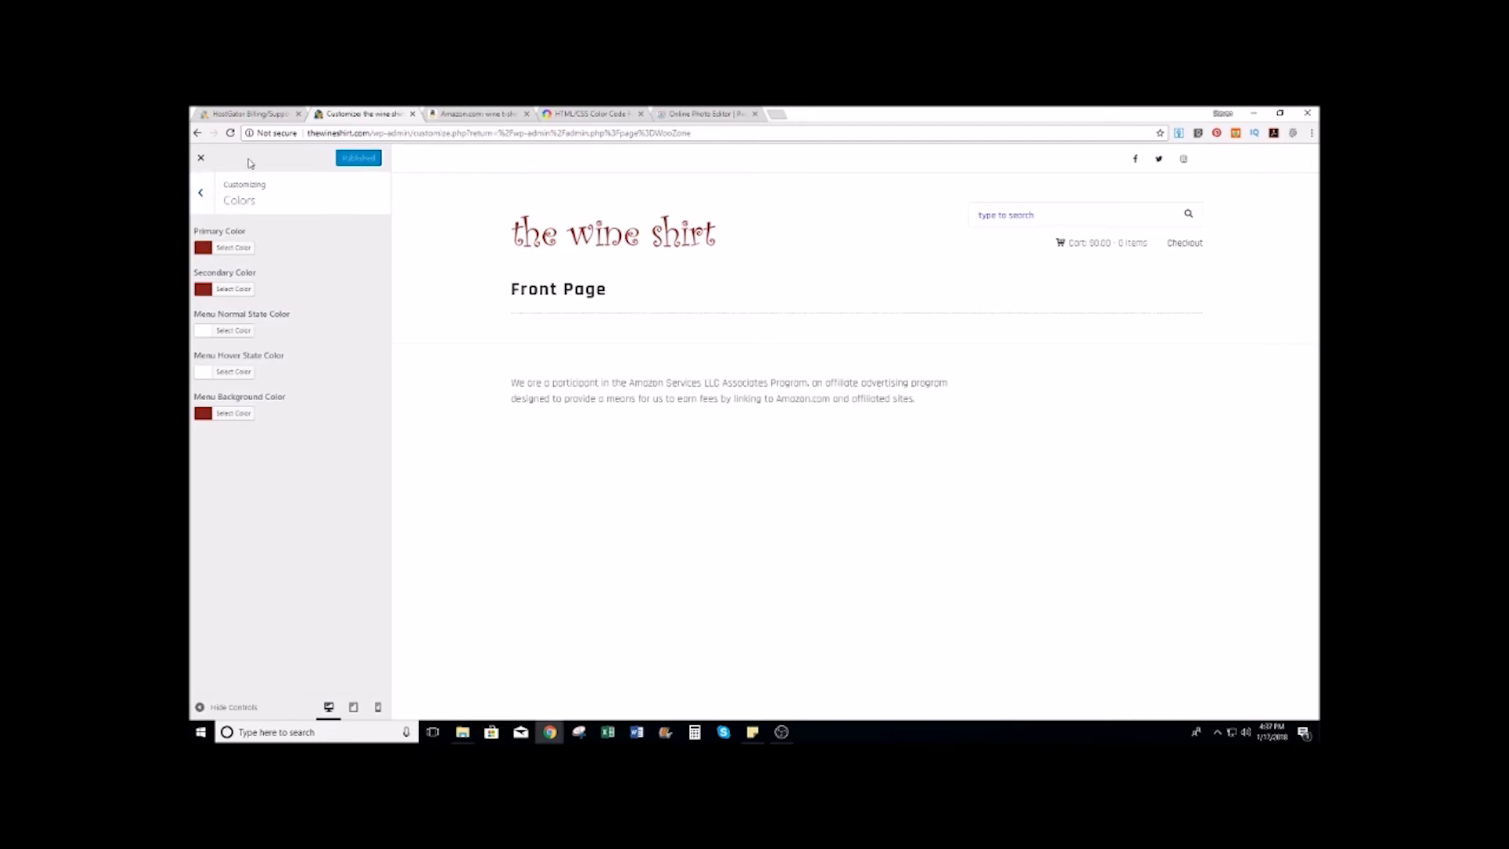
Step: Back out of the Customizer sections and exit to the WooZone Dashboard
{"action": "left_click", "coordinate": [200, 192]}
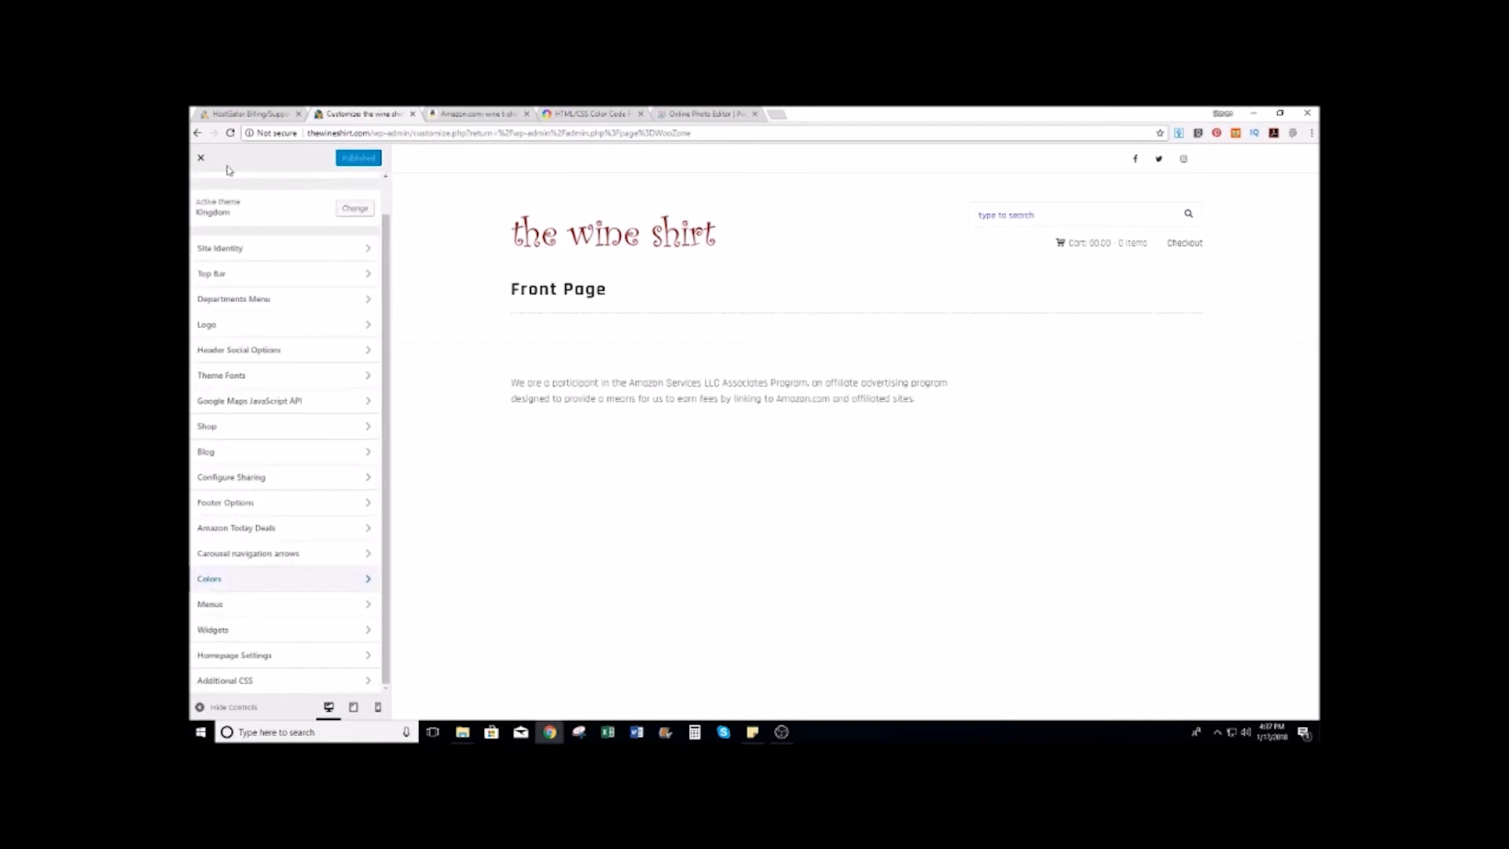
{"action": "left_click", "coordinate": [201, 158]}
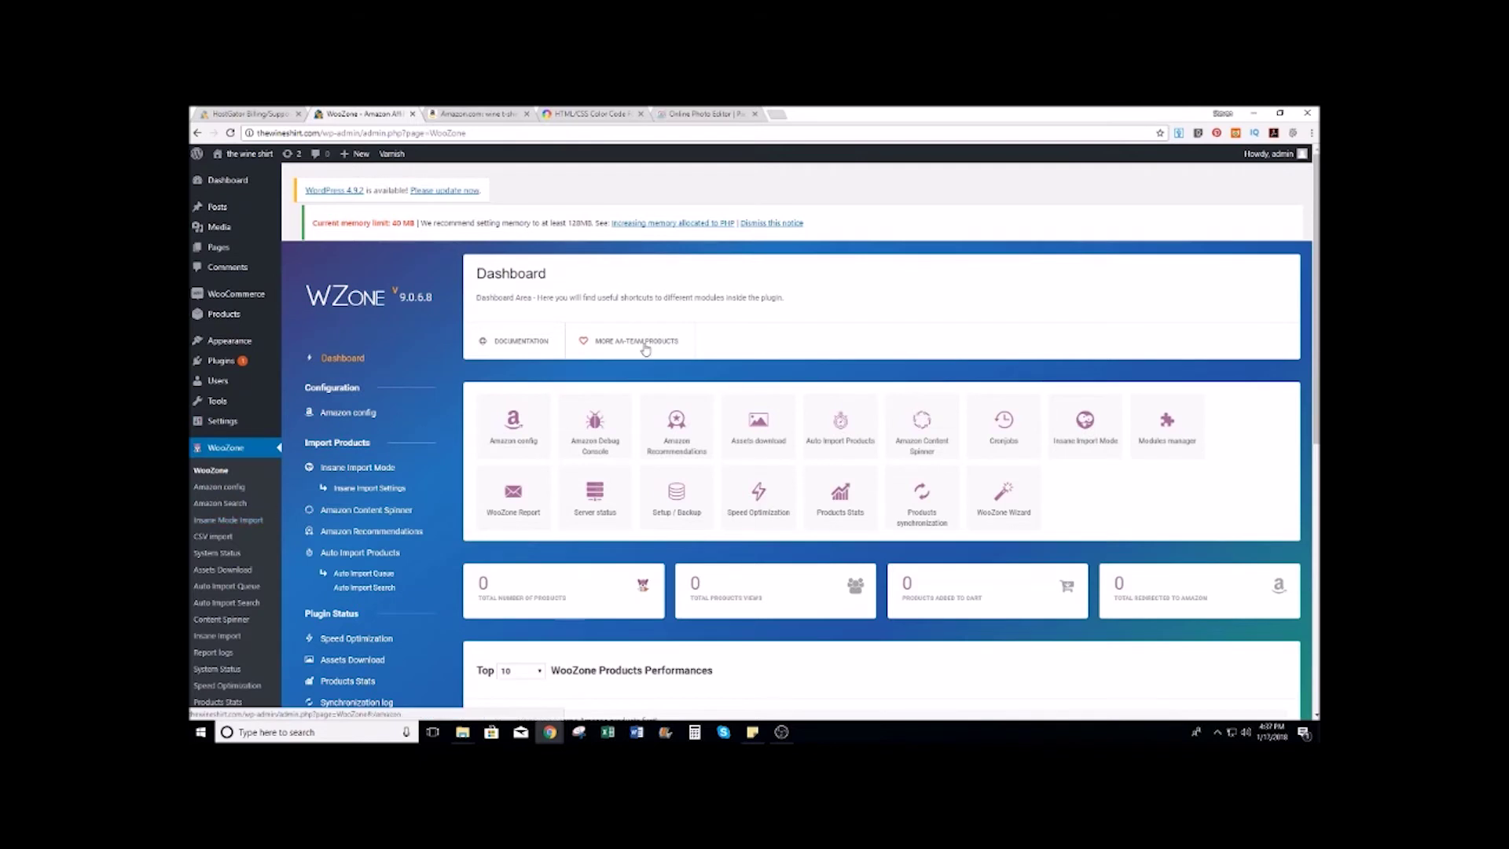
Step: On Insane Import, choose department Clothing, Shoes & Jewelry and browse node Novelty & More
{"action": "scroll", "coordinate": [290, 447], "scroll_direction": "down", "scroll_amount": 2}
{"action": "left_click", "coordinate": [228, 461]}
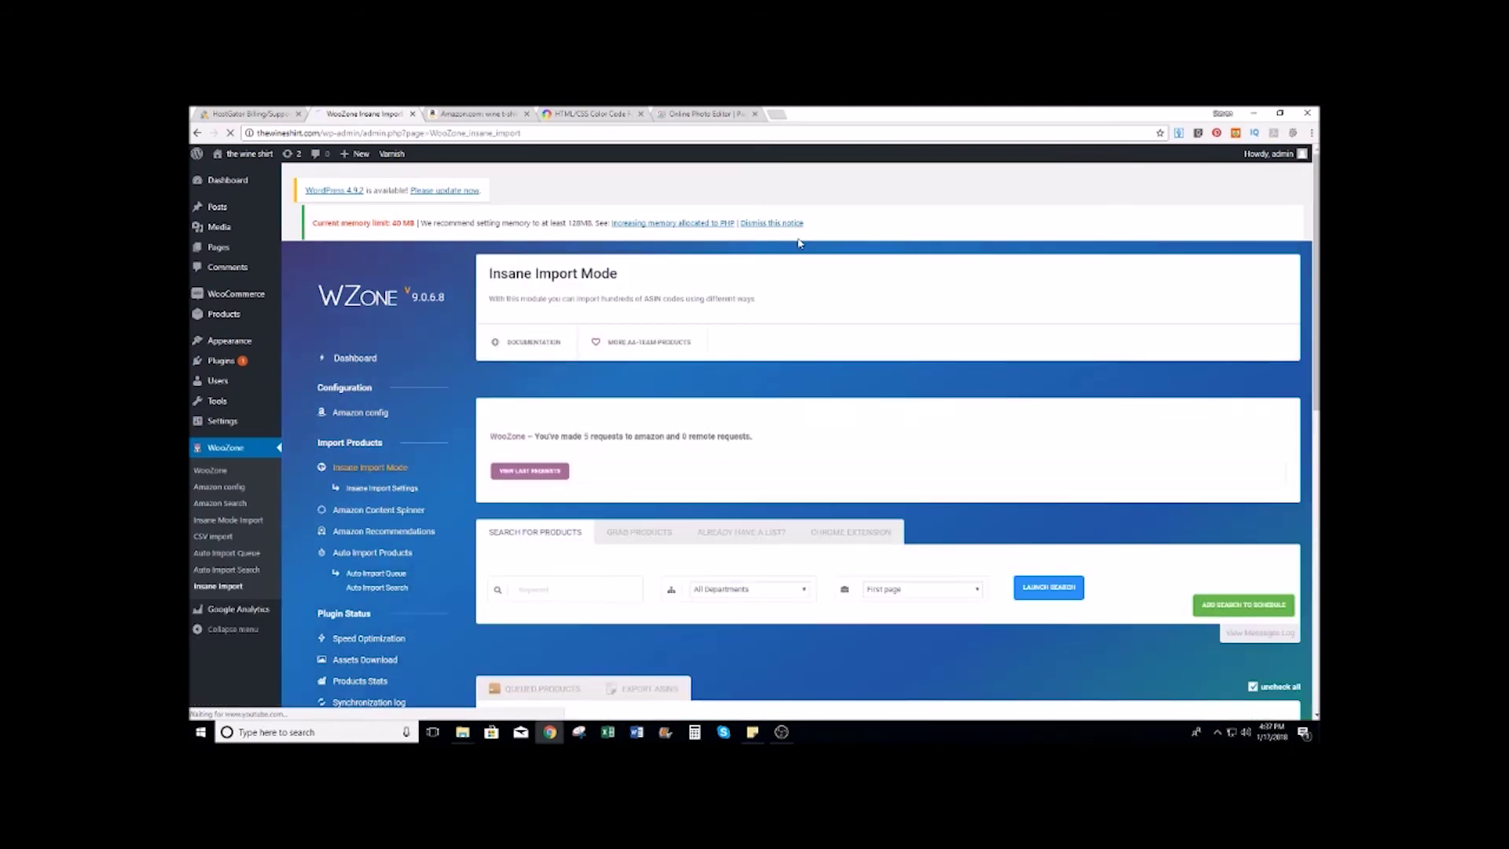
{"action": "scroll", "coordinate": [802, 240], "scroll_direction": "down", "scroll_amount": 3}
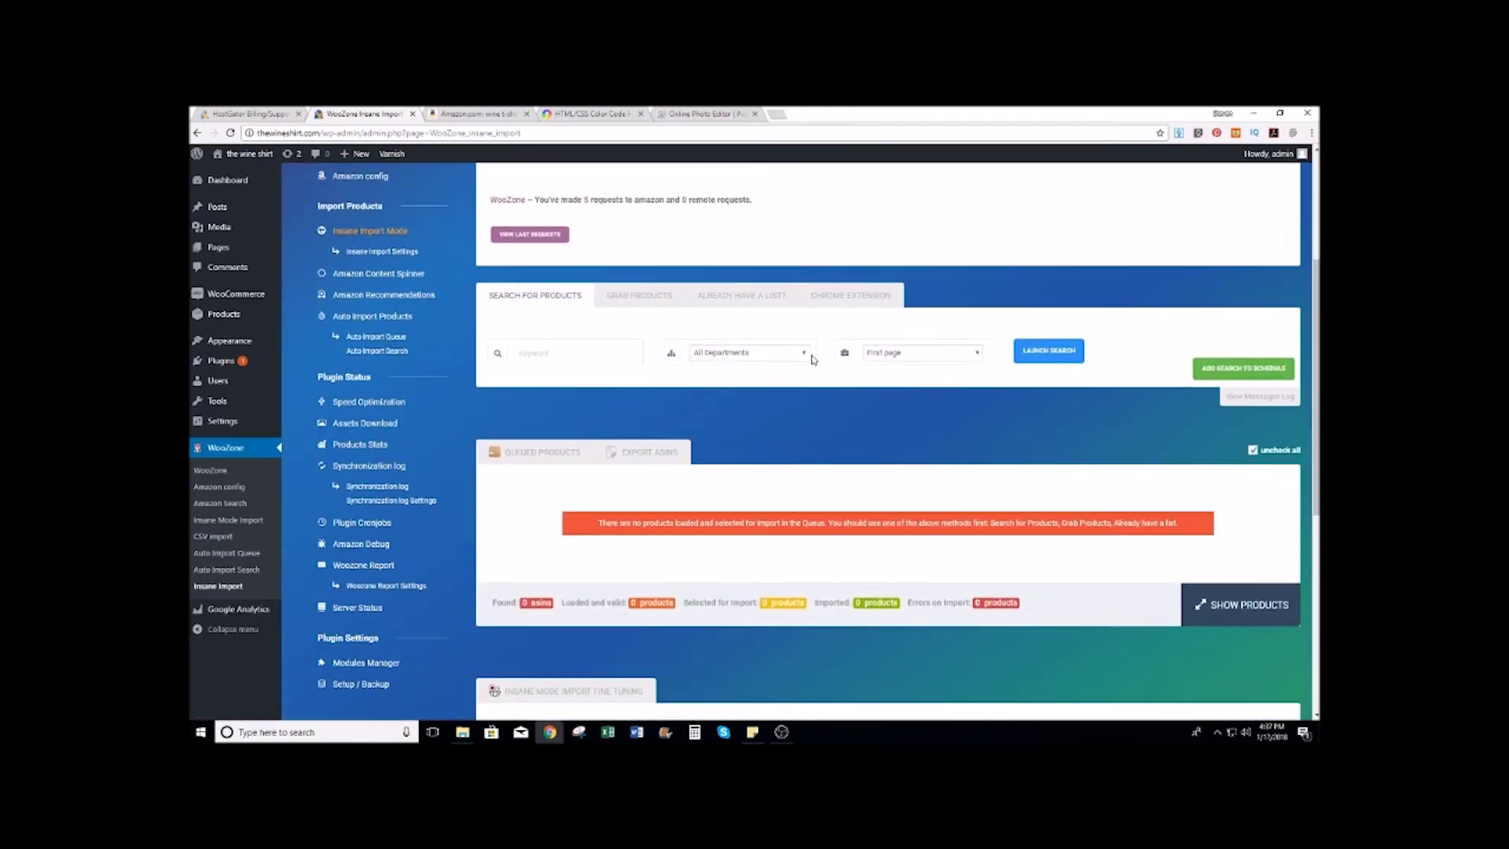
{"action": "left_click", "coordinate": [807, 356]}
{"action": "left_click", "coordinate": [807, 355]}
{"action": "left_click", "coordinate": [805, 352]}
{"action": "scroll", "coordinate": [769, 382], "scroll_direction": "down", "scroll_amount": 2}
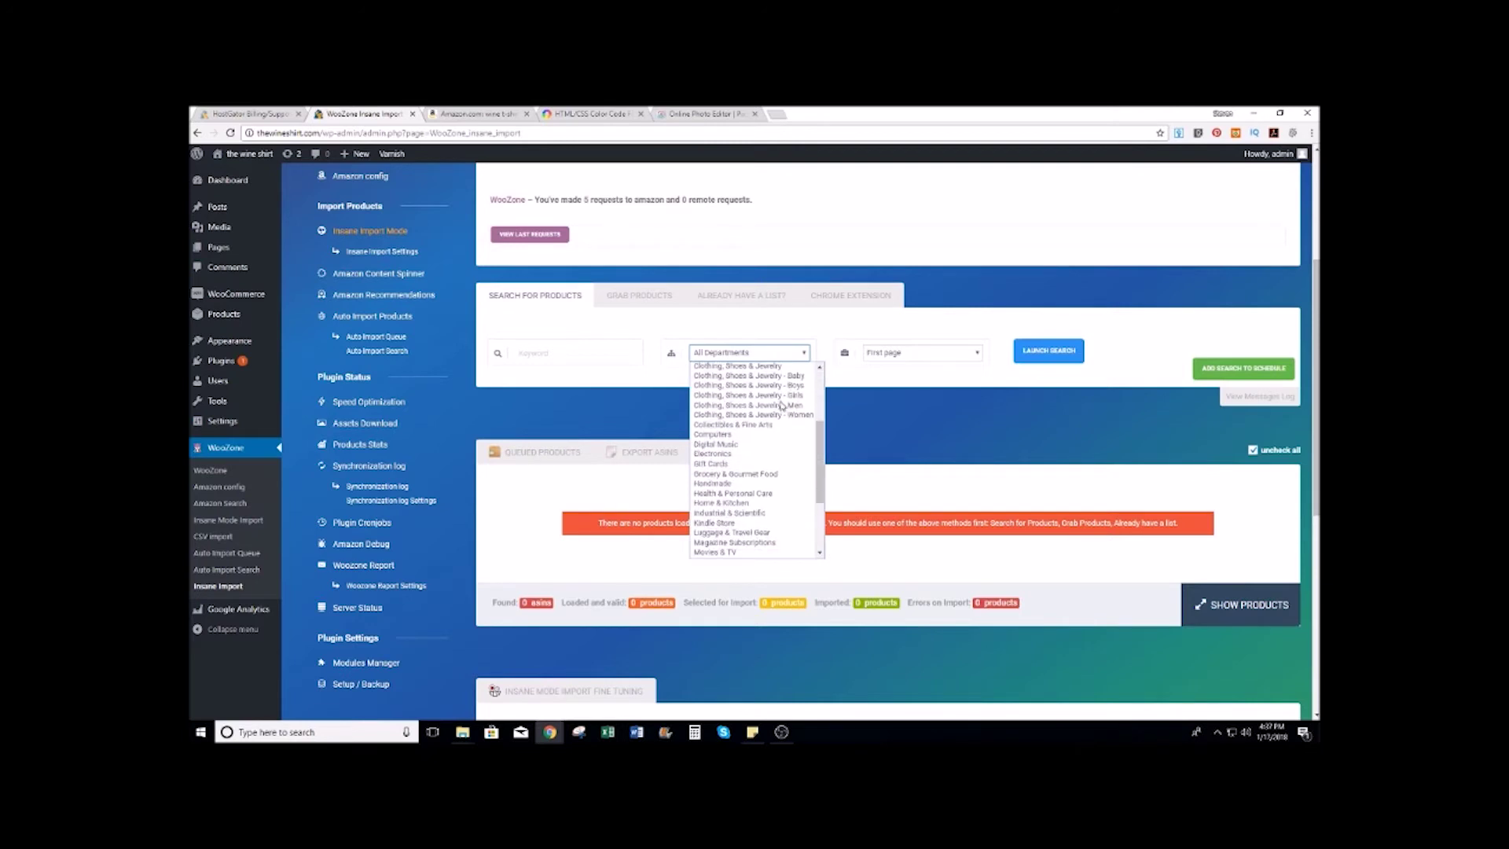
{"action": "left_click", "coordinate": [737, 435]}
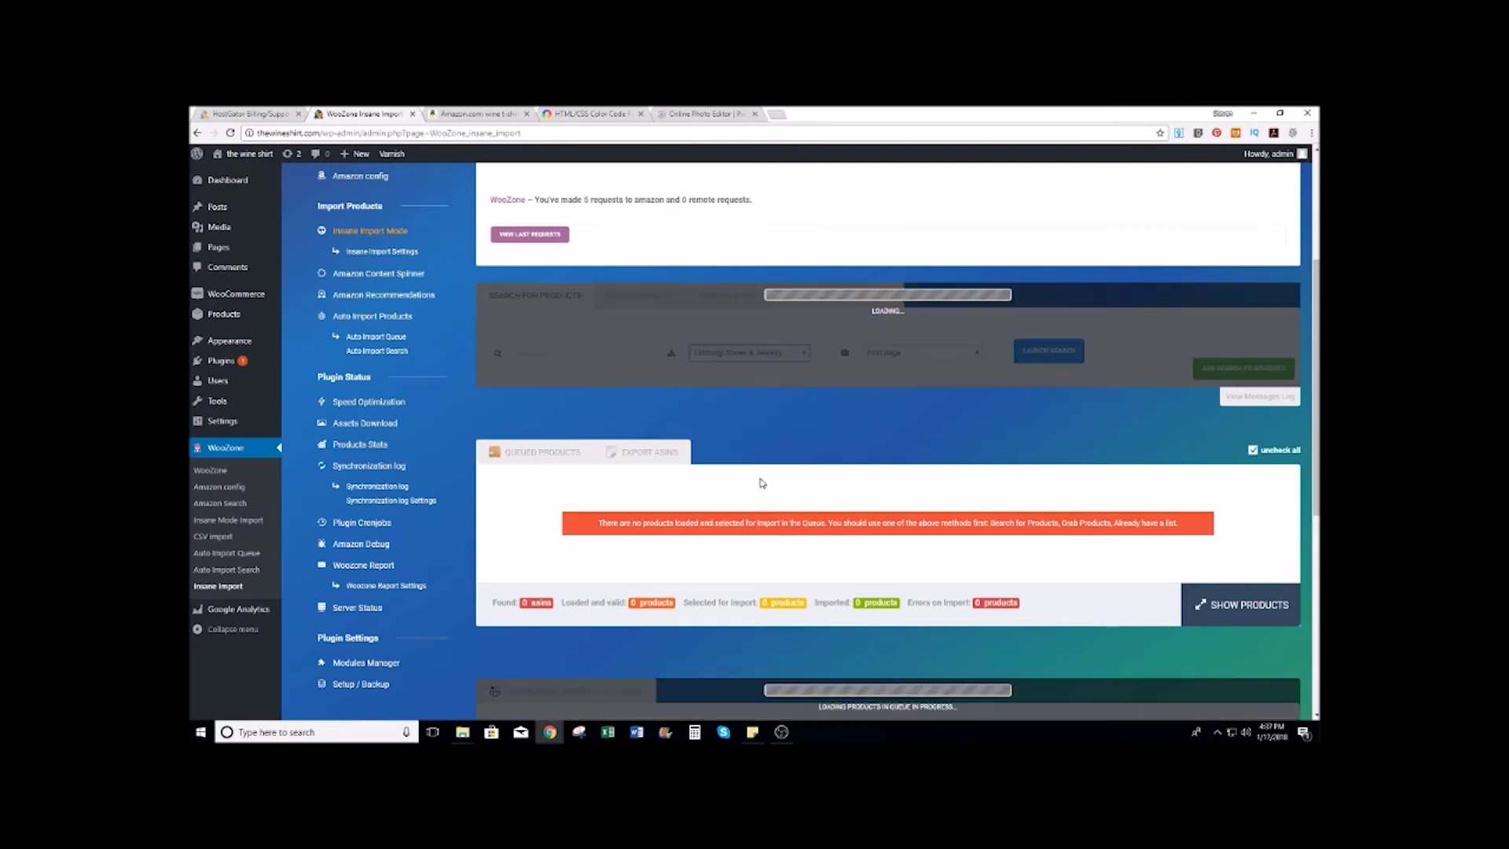
{"action": "left_click", "coordinate": [974, 355]}
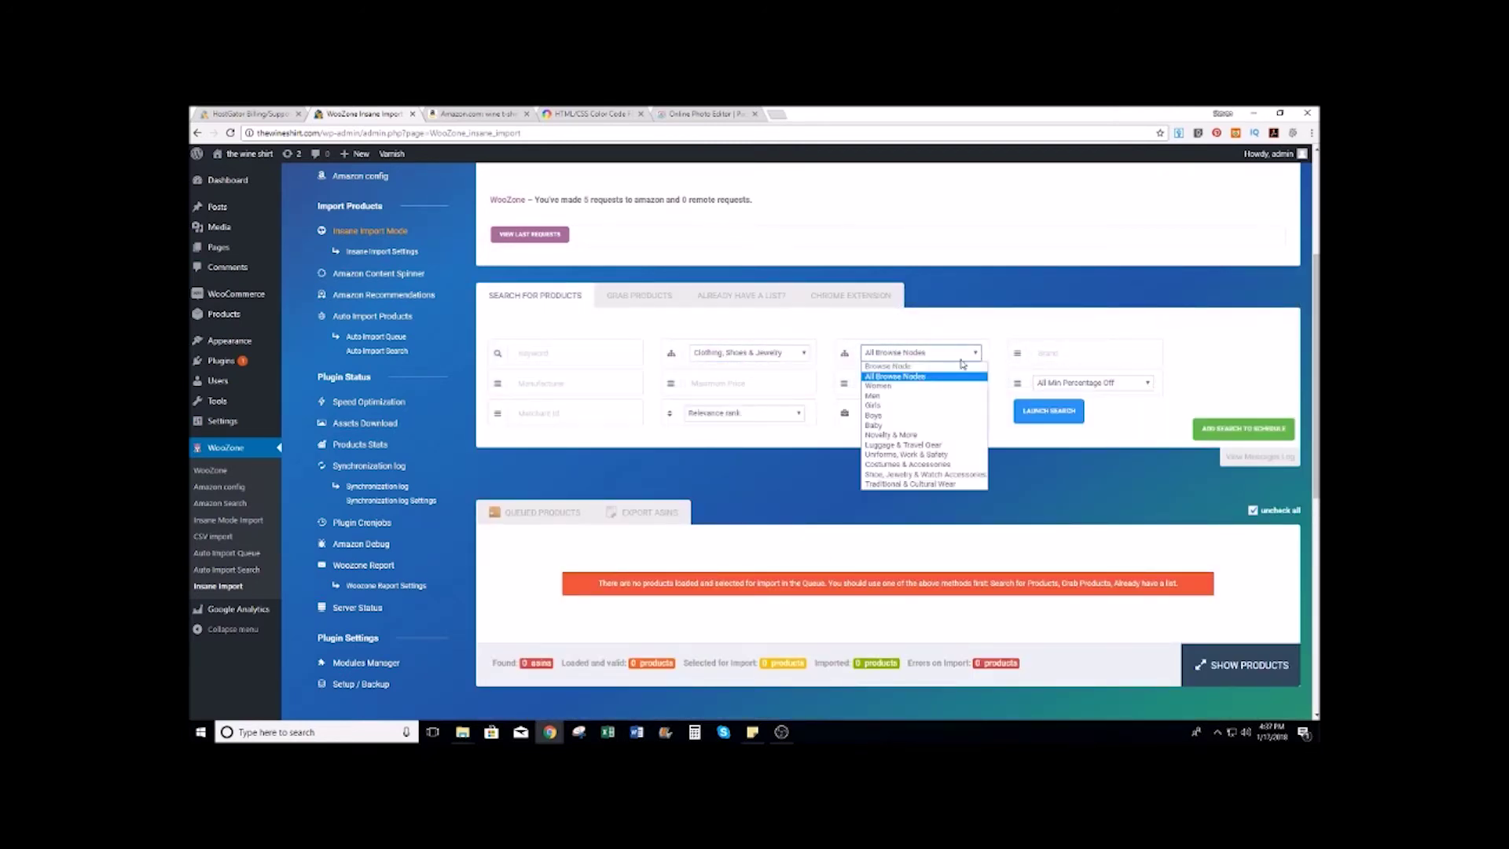
{"action": "left_click", "coordinate": [928, 434]}
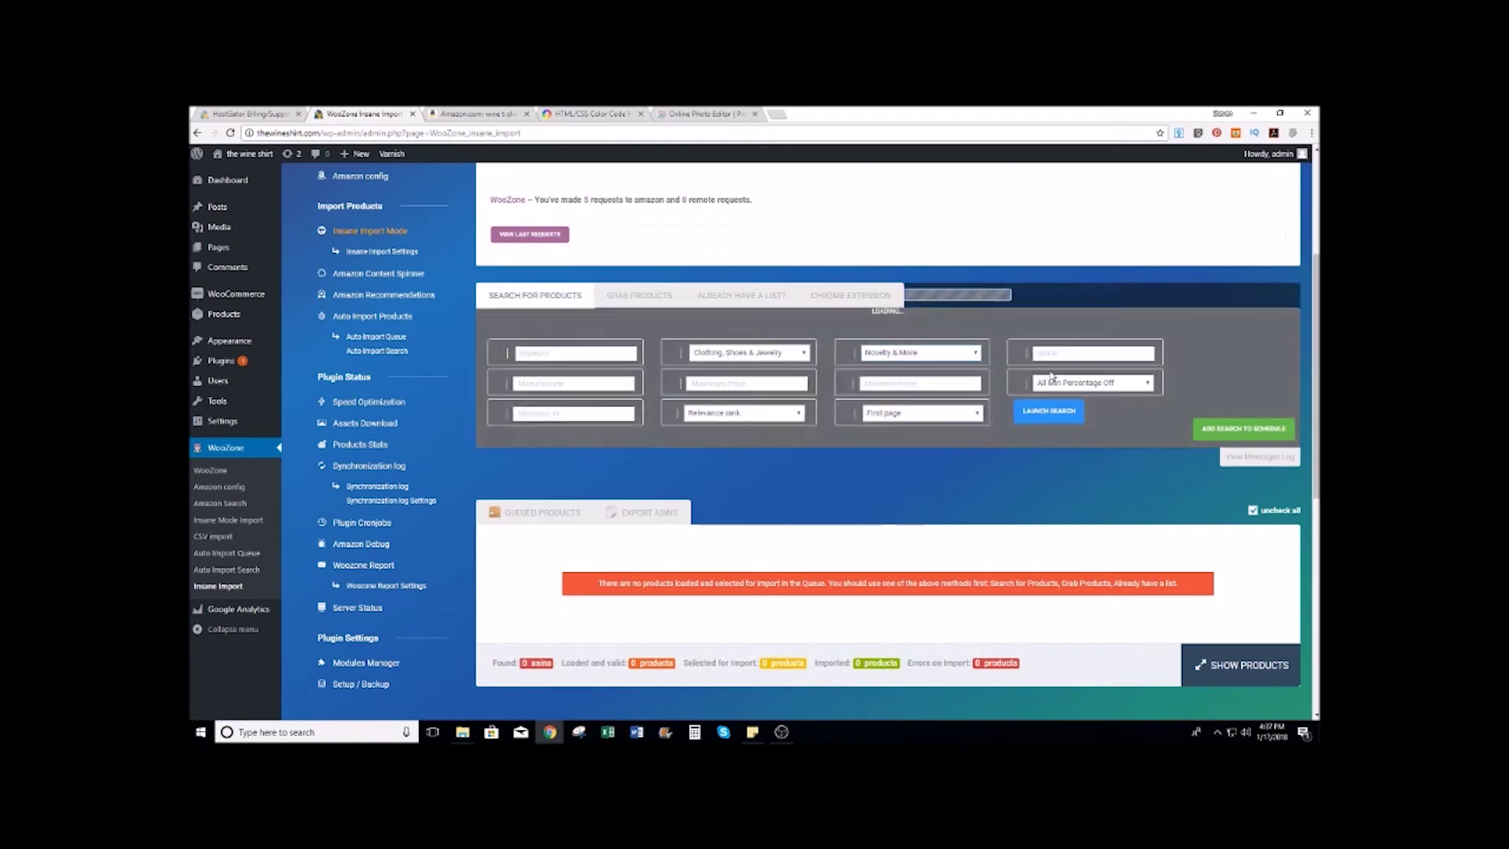
Step: Search 'funny wine tshirts for women' across the first 5 pages
{"action": "left_click", "coordinate": [580, 355]}
{"action": "type", "text": "funny wine"}
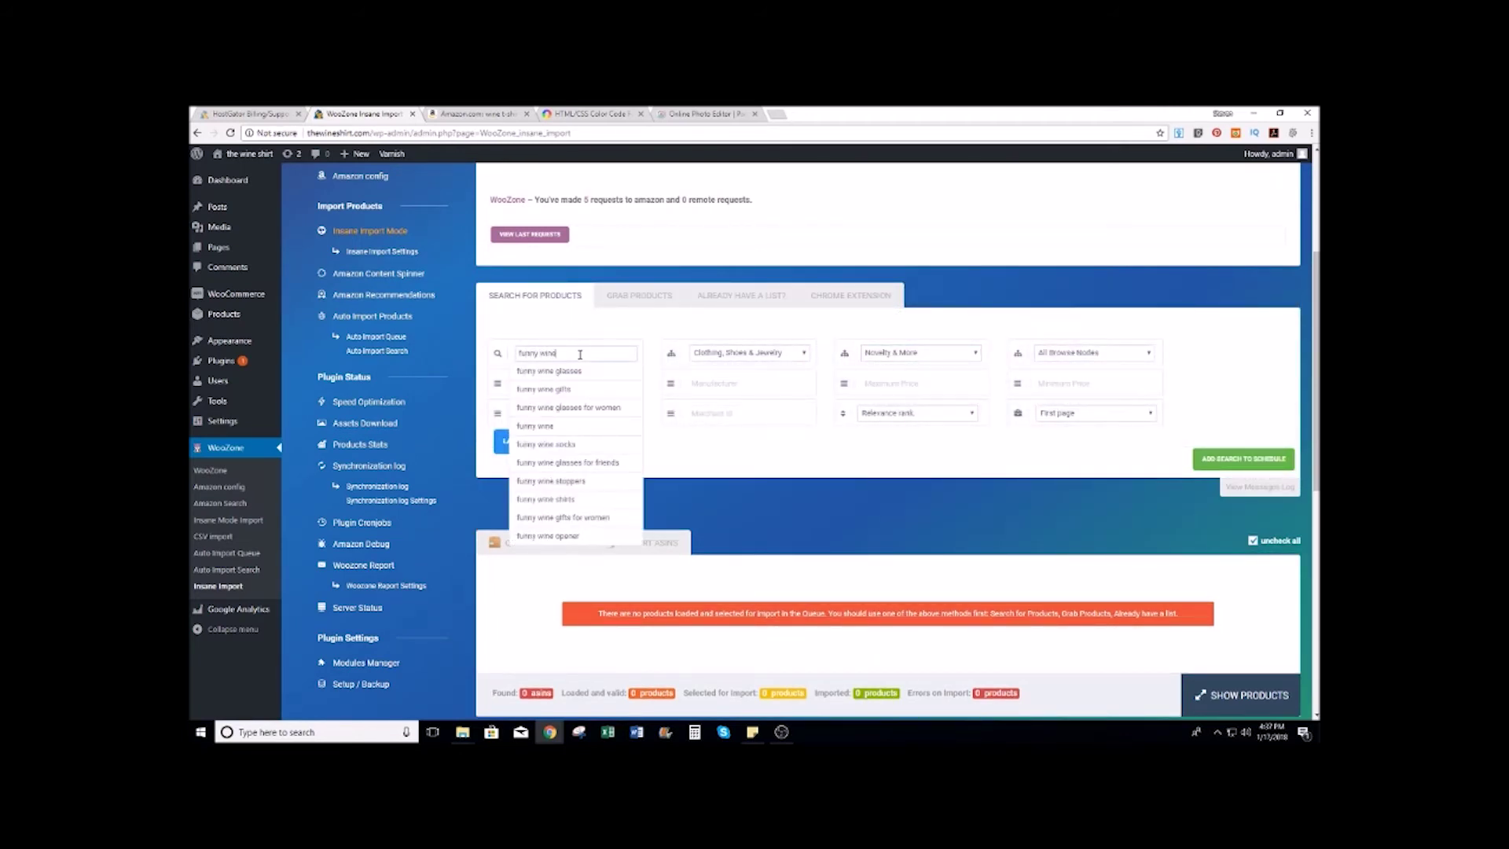
{"action": "type", "text": " tshirt"}
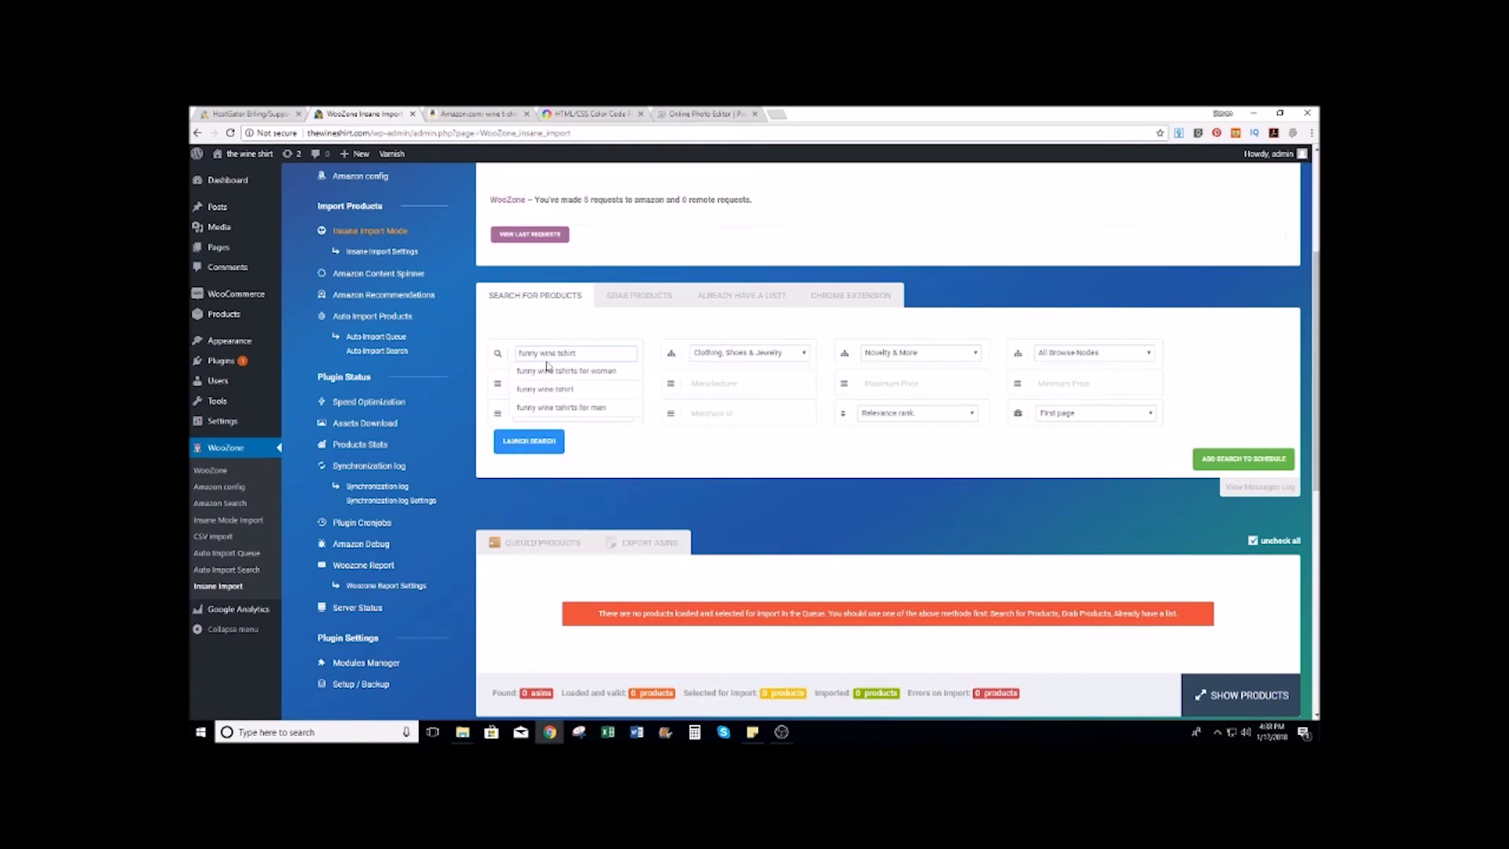
{"action": "left_click", "coordinate": [591, 371]}
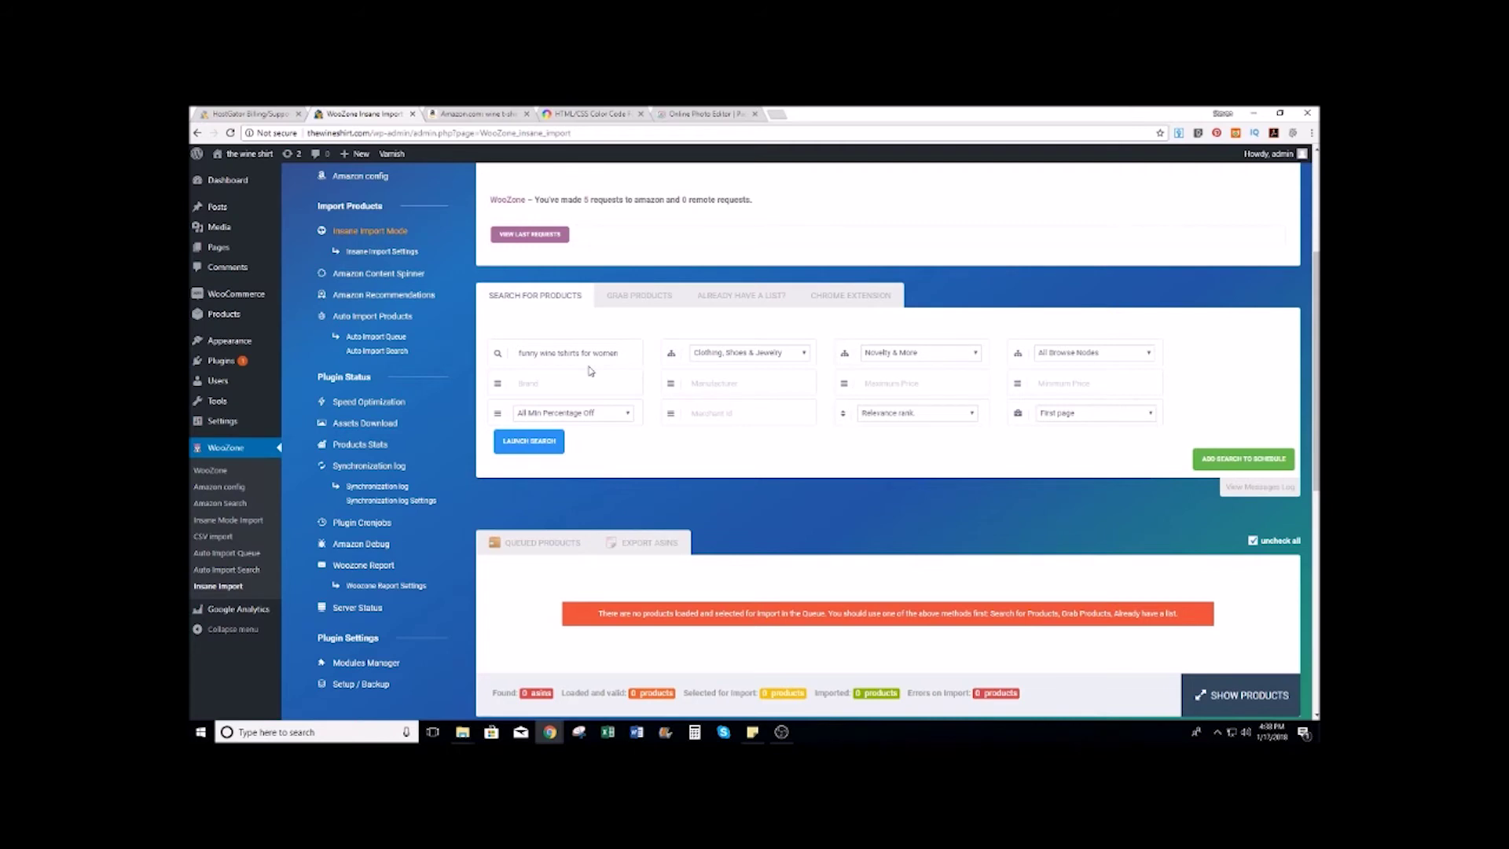
{"action": "left_click", "coordinate": [1137, 414]}
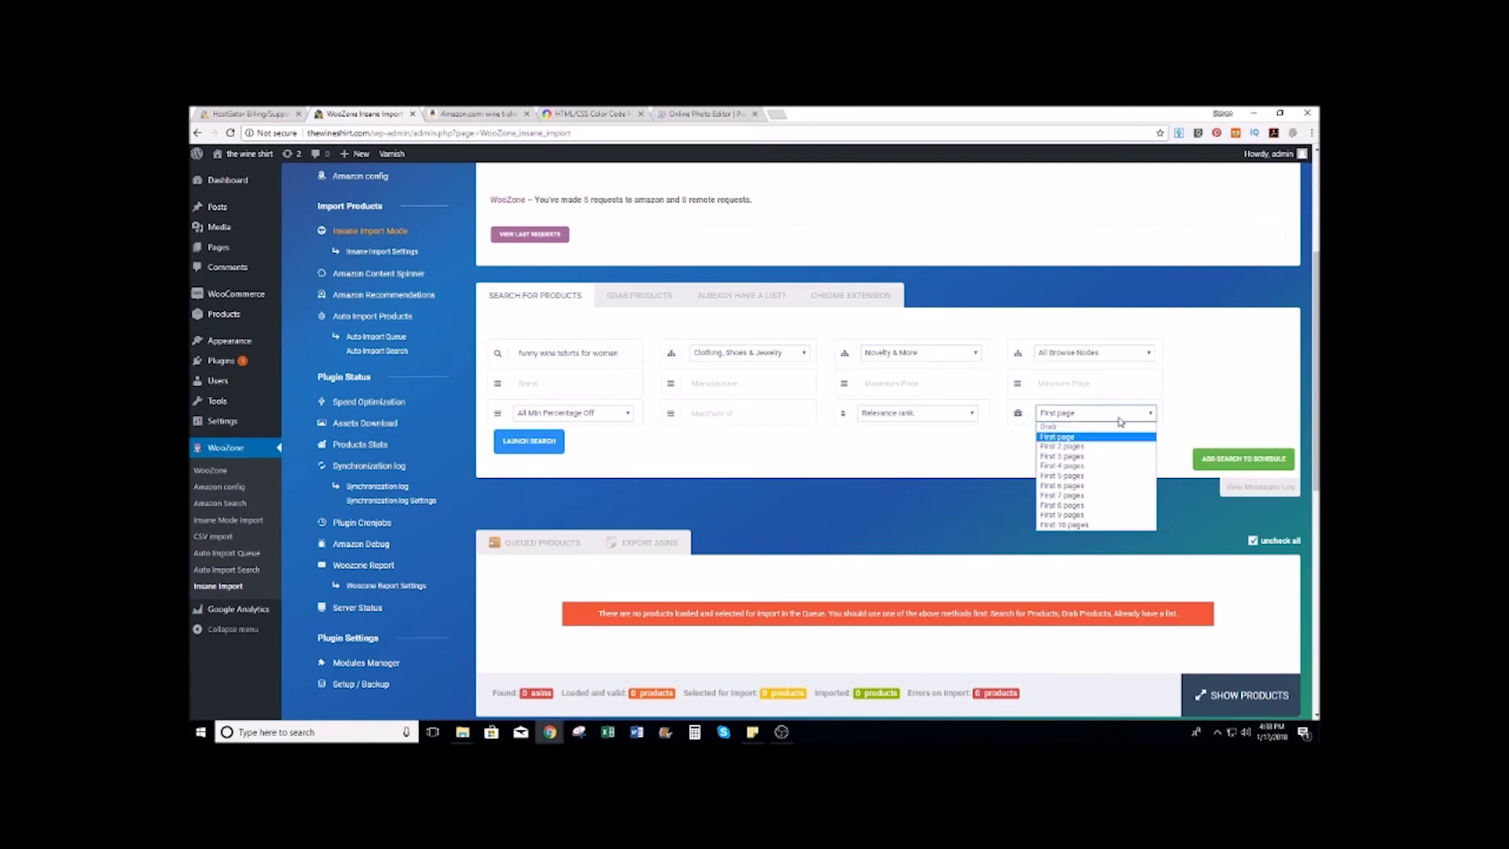
{"action": "left_click", "coordinate": [1078, 477]}
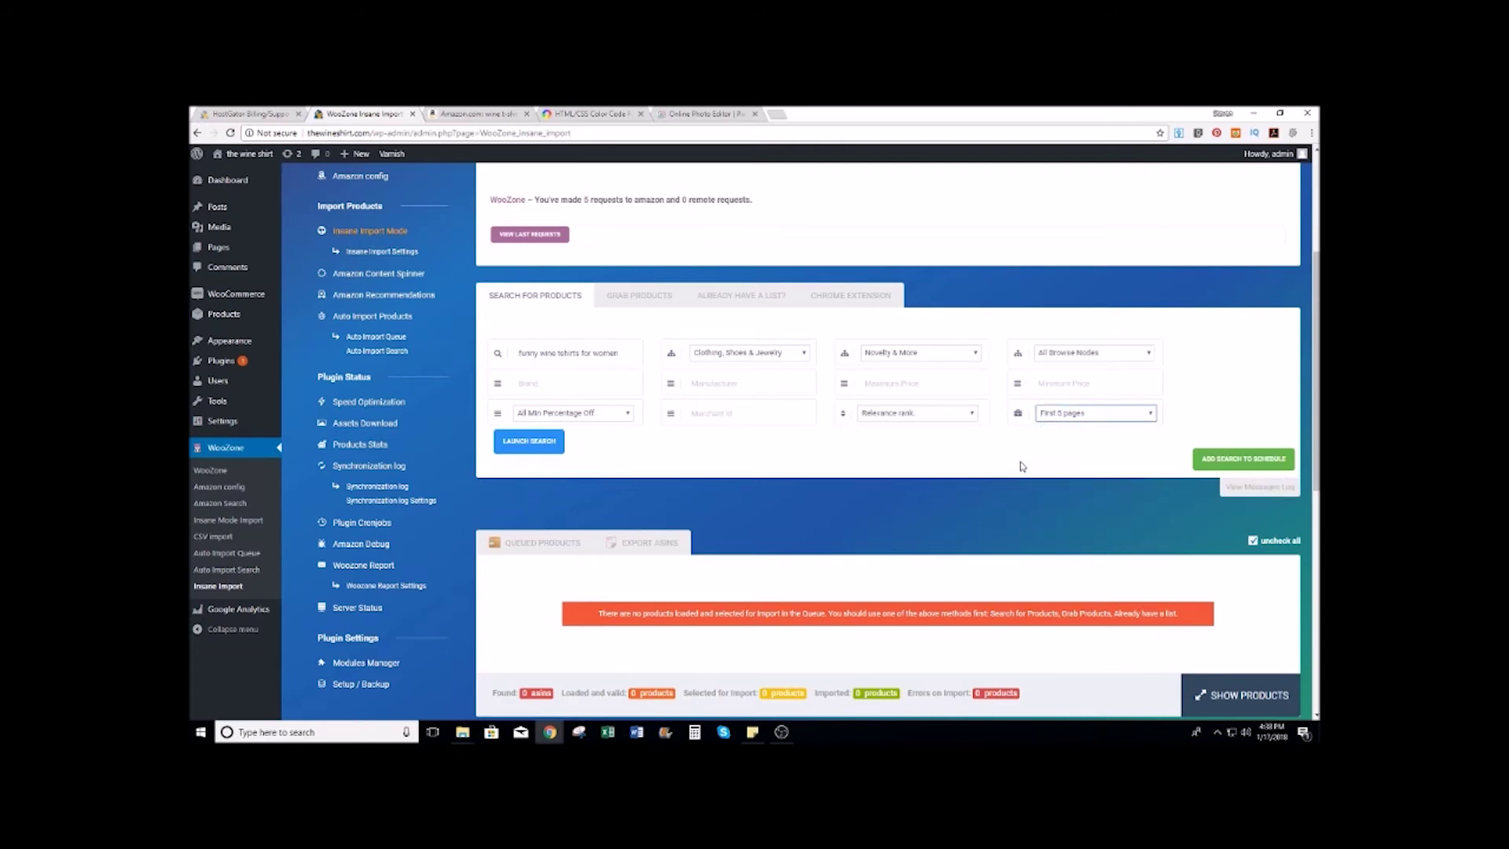
{"action": "left_click", "coordinate": [548, 443]}
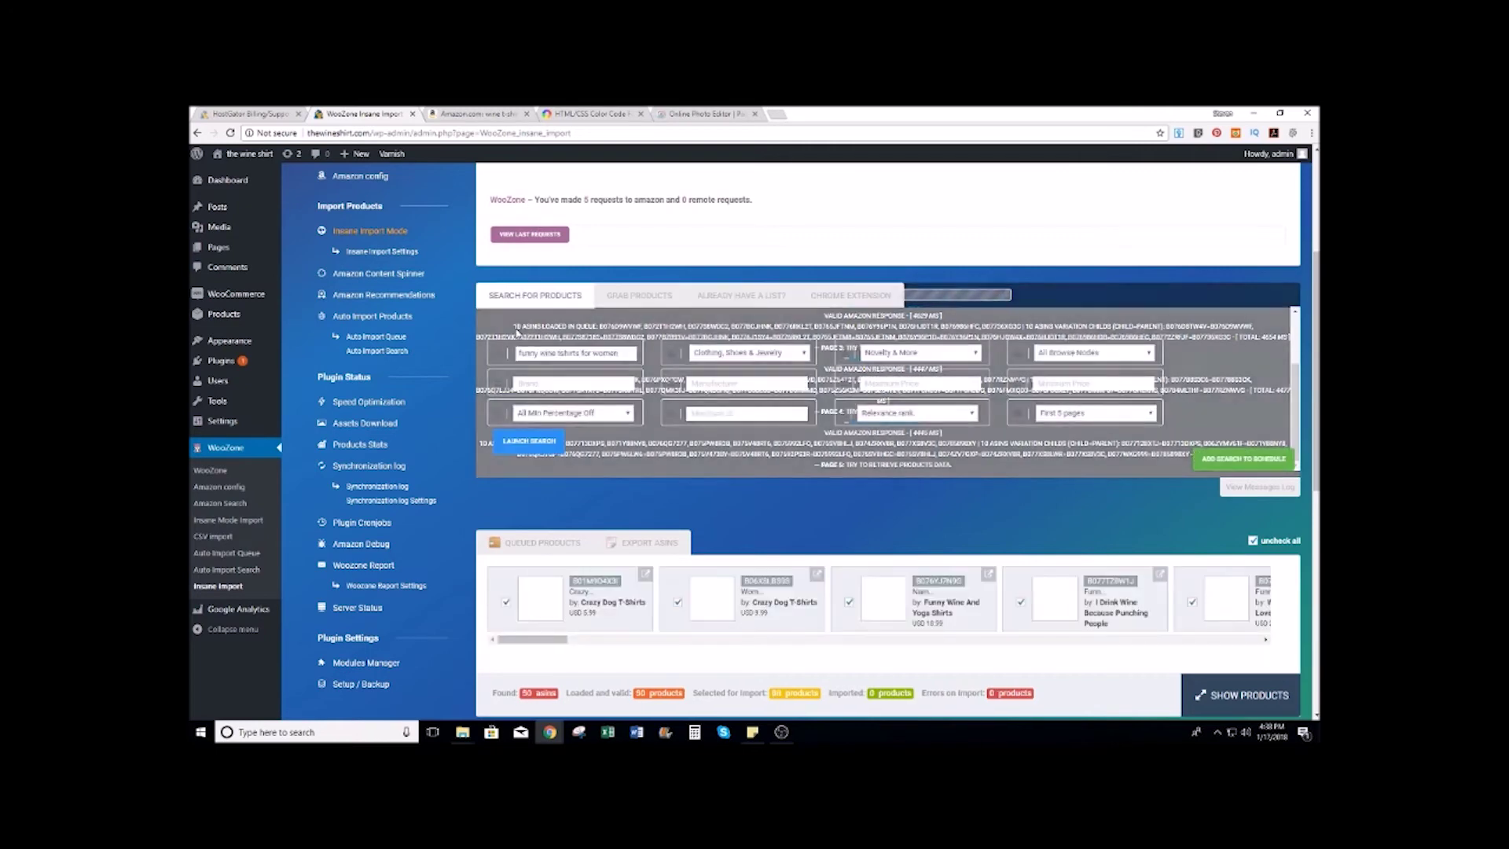
Step: Review the 50 queued products and scroll down to the Import Fine Tuning panel
{"action": "scroll", "coordinate": [692, 338], "scroll_direction": "down", "scroll_amount": 3}
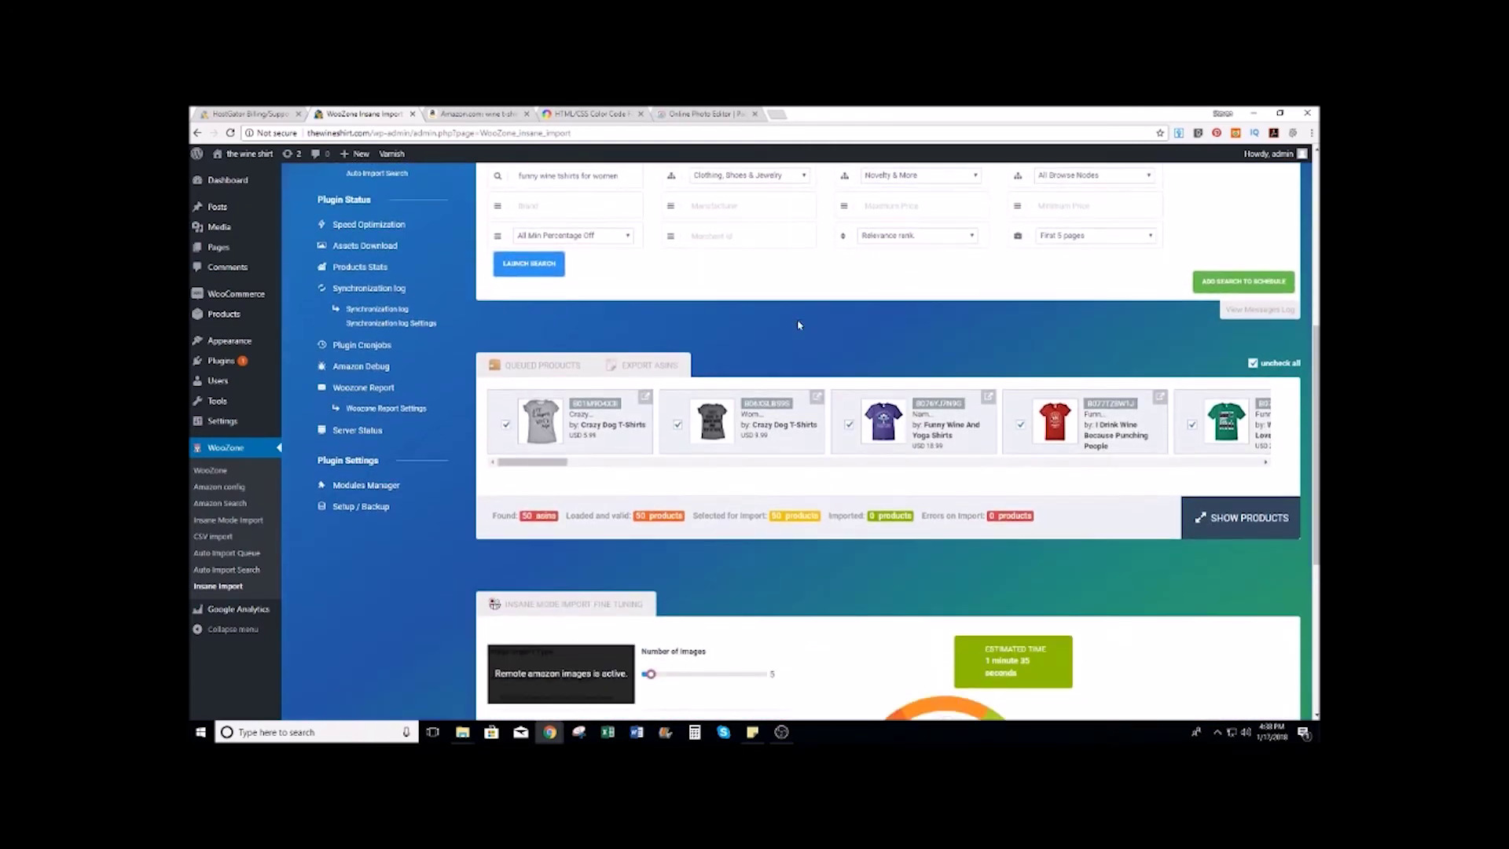
{"action": "left_click_drag", "start_coordinate": [548, 466], "coordinate": [507, 468]}
{"action": "scroll", "coordinate": [508, 468], "scroll_direction": "down", "scroll_amount": 5}
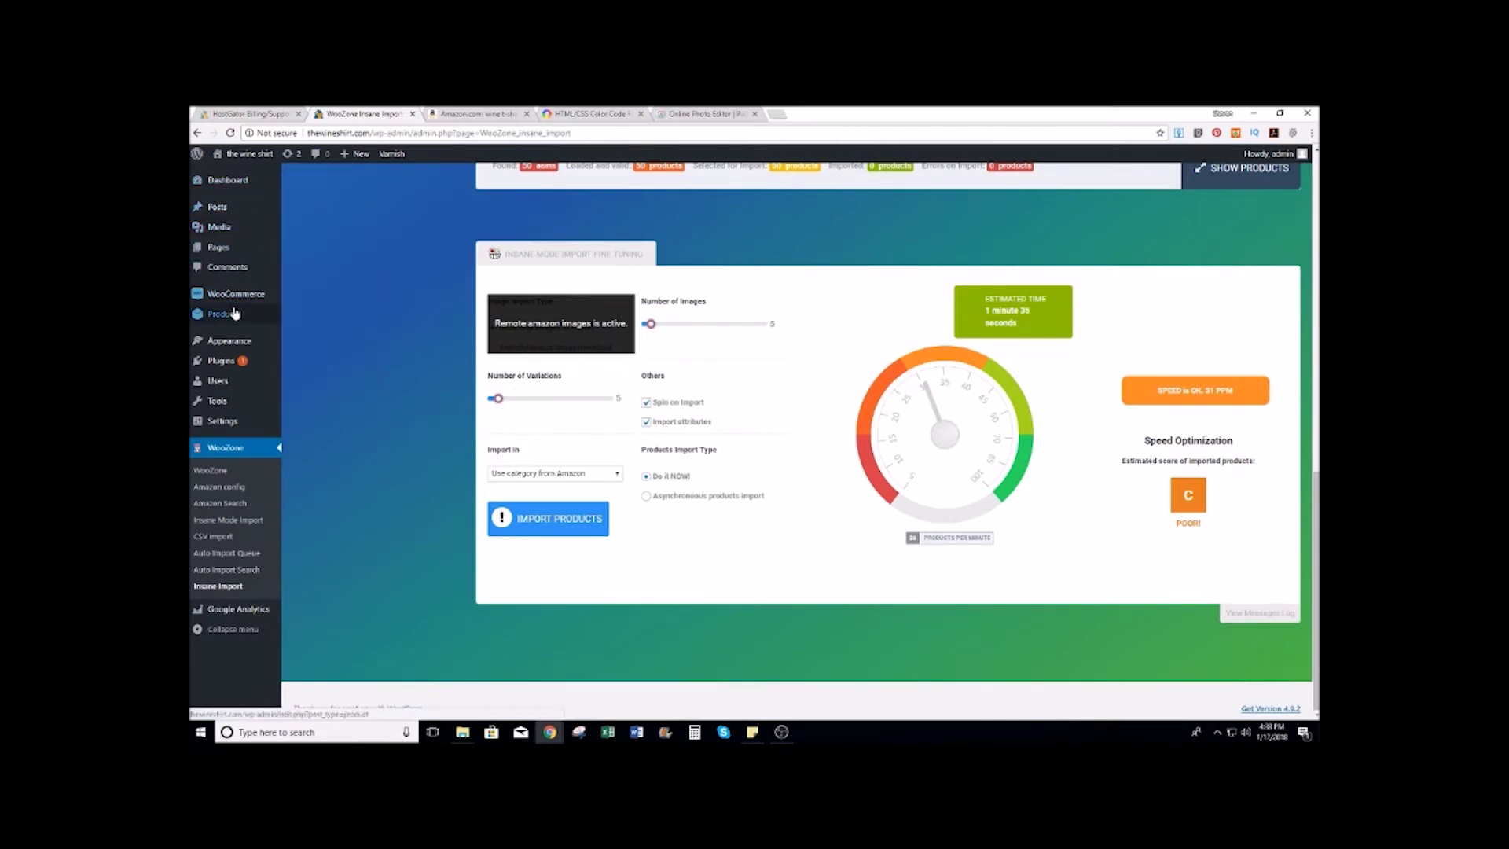
Step: Add the product categories 'womens tshirts' and 'mens tshirts'
{"action": "mouse_move", "coordinate": [234, 314]}
{"action": "left_click", "coordinate": [313, 349]}
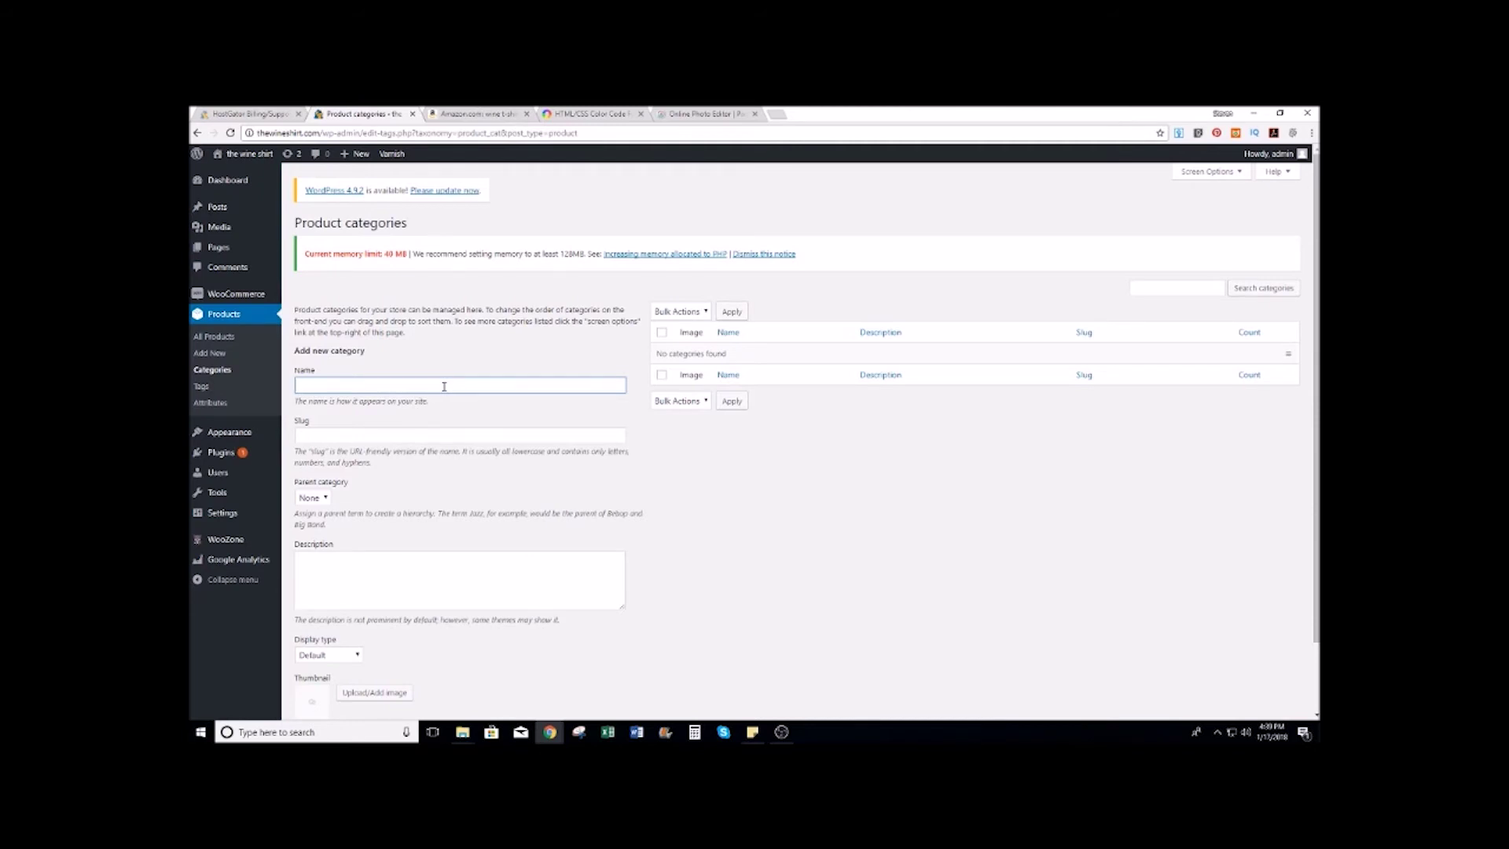
{"action": "type", "text": "wo"}
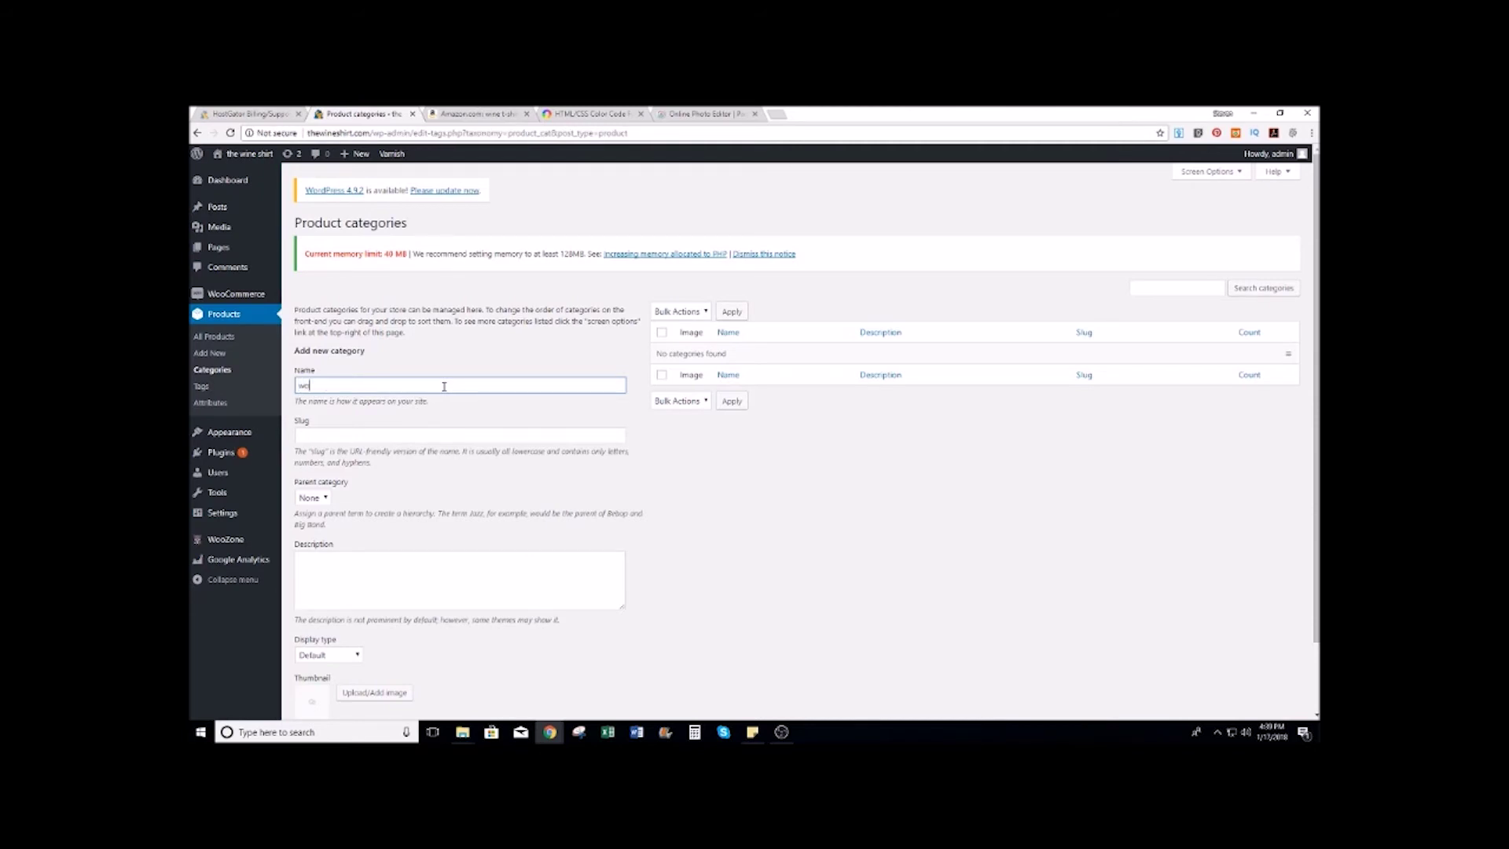
{"action": "type", "text": "nmeme"}
{"action": "type", "text": "ns shirt"}
{"action": "type", "text": "tshirts"}
{"action": "left_click", "coordinate": [455, 359]}
{"action": "scroll", "coordinate": [723, 361], "scroll_direction": "down", "scroll_amount": 1}
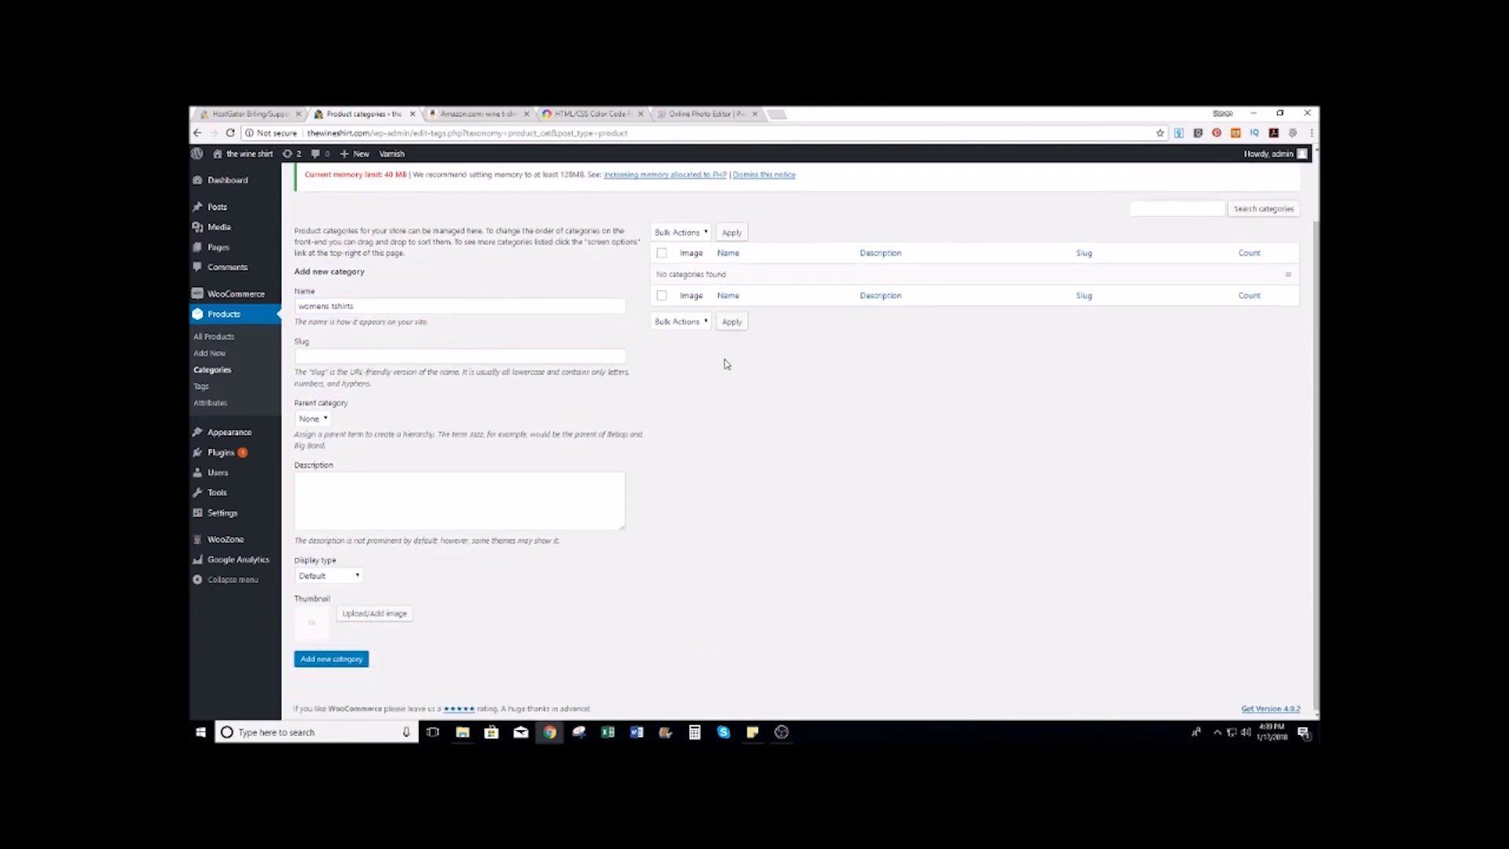
{"action": "left_click", "coordinate": [336, 660]}
{"action": "left_click", "coordinate": [389, 305]}
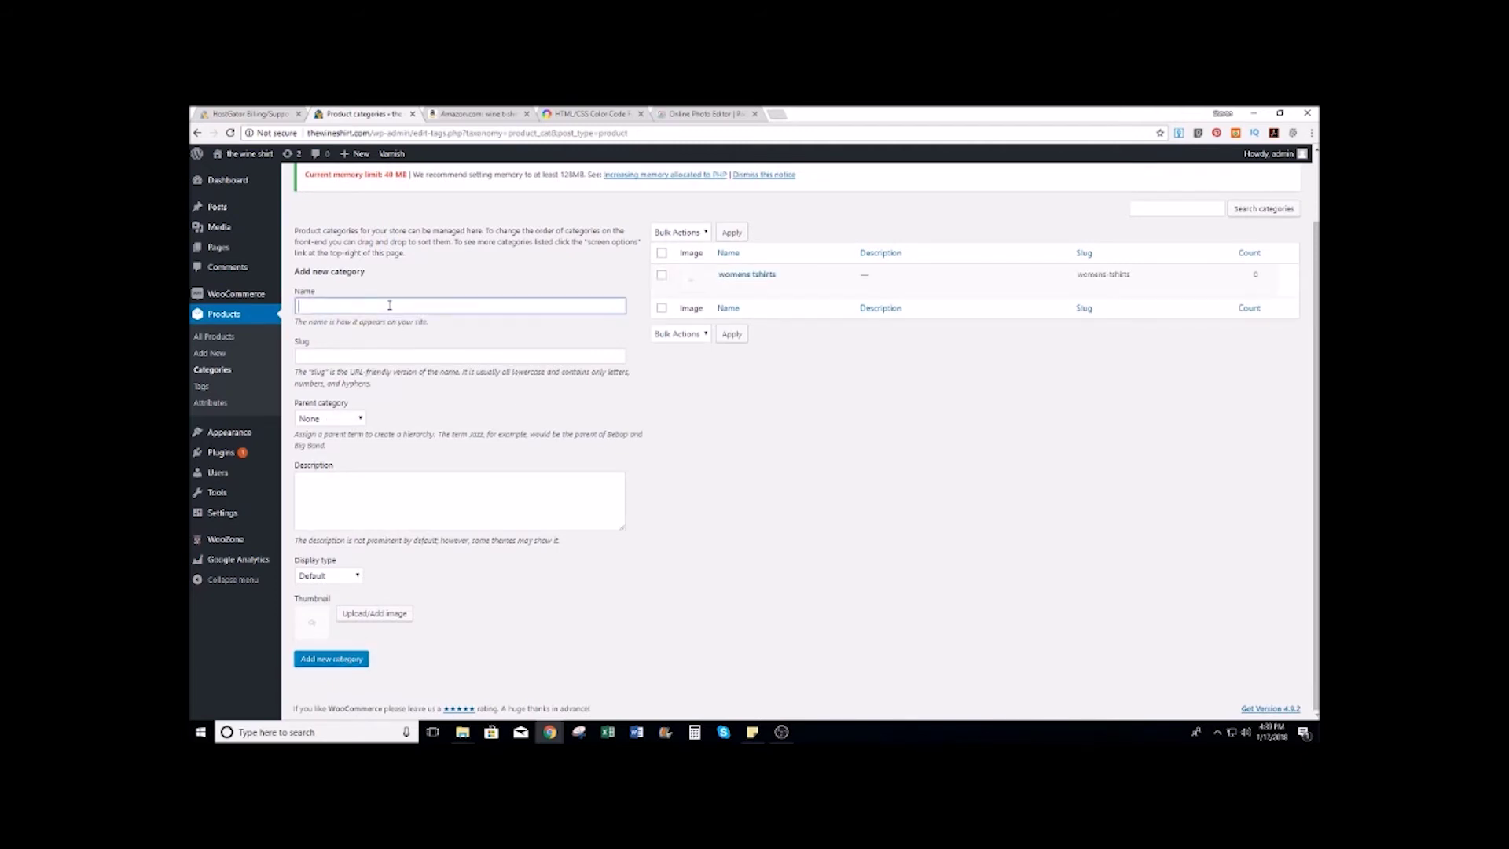
{"action": "type", "text": "mens tshirts"}
{"action": "left_click", "coordinate": [342, 660]}
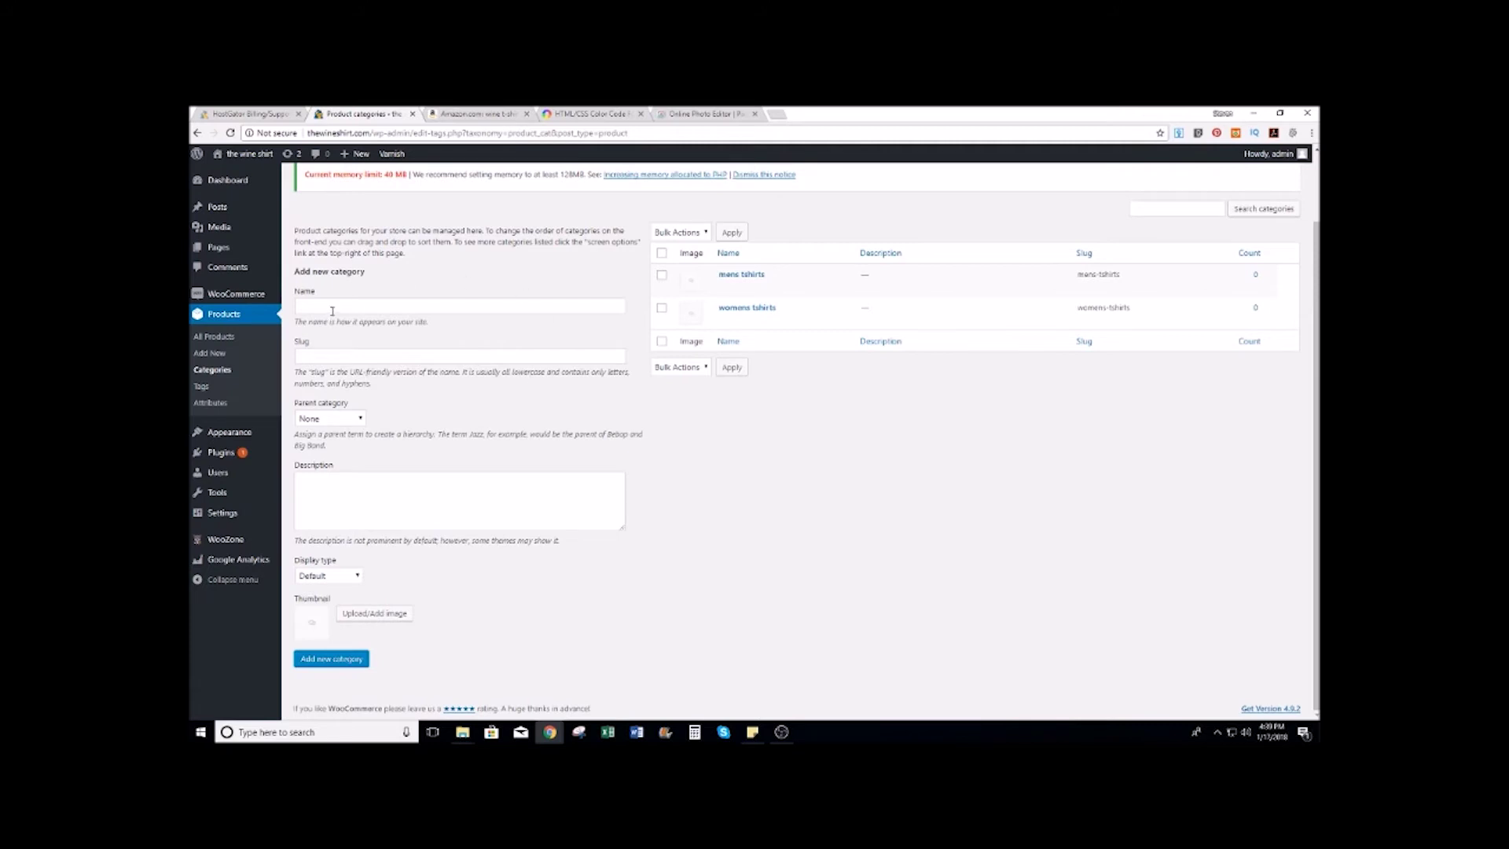
{"action": "scroll", "coordinate": [437, 344], "scroll_direction": "up", "scroll_amount": 1}
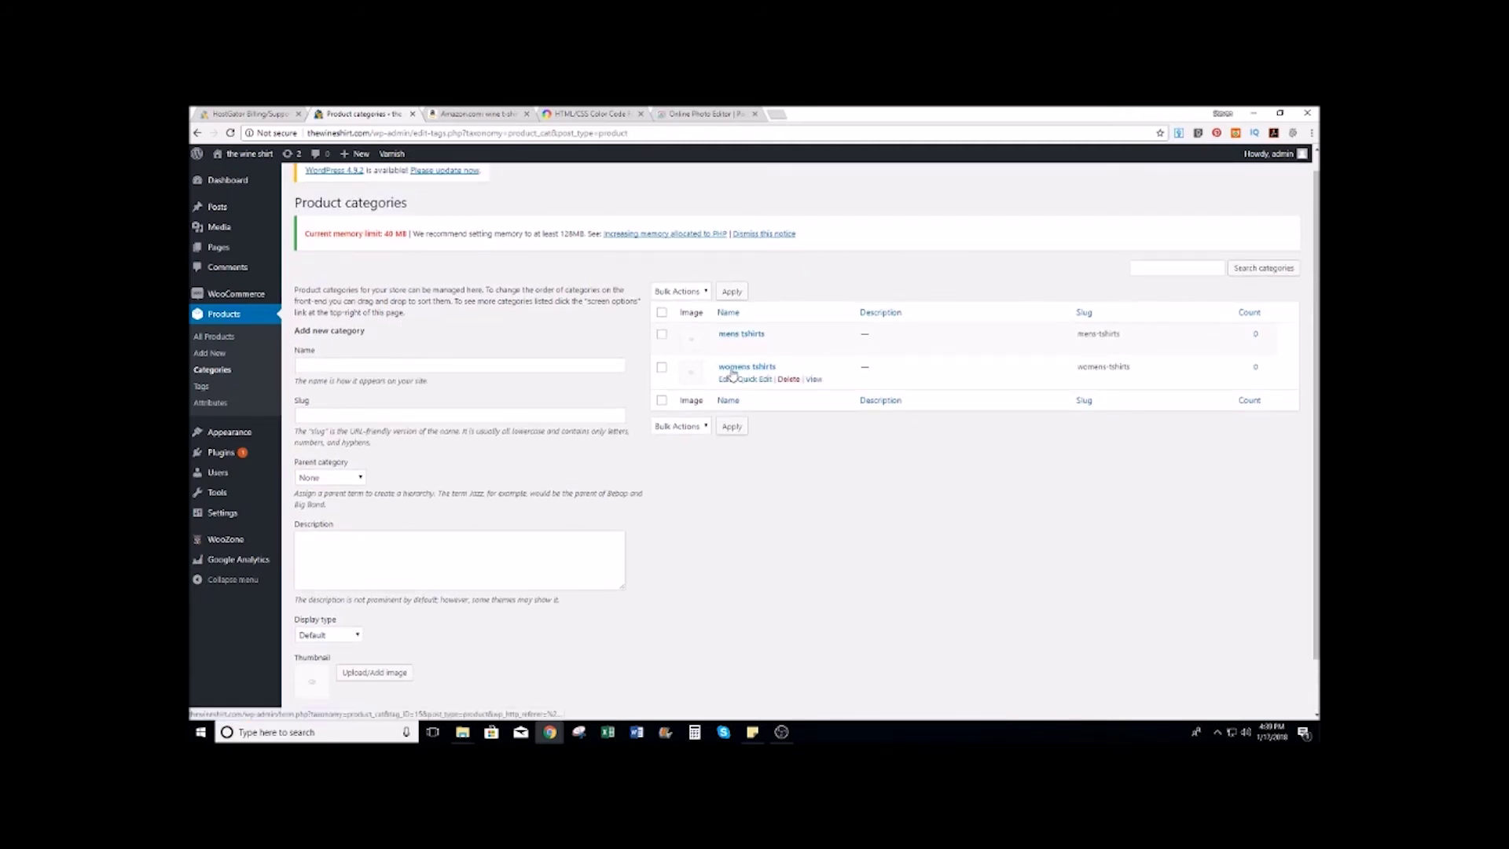
{"action": "left_click", "coordinate": [379, 365]}
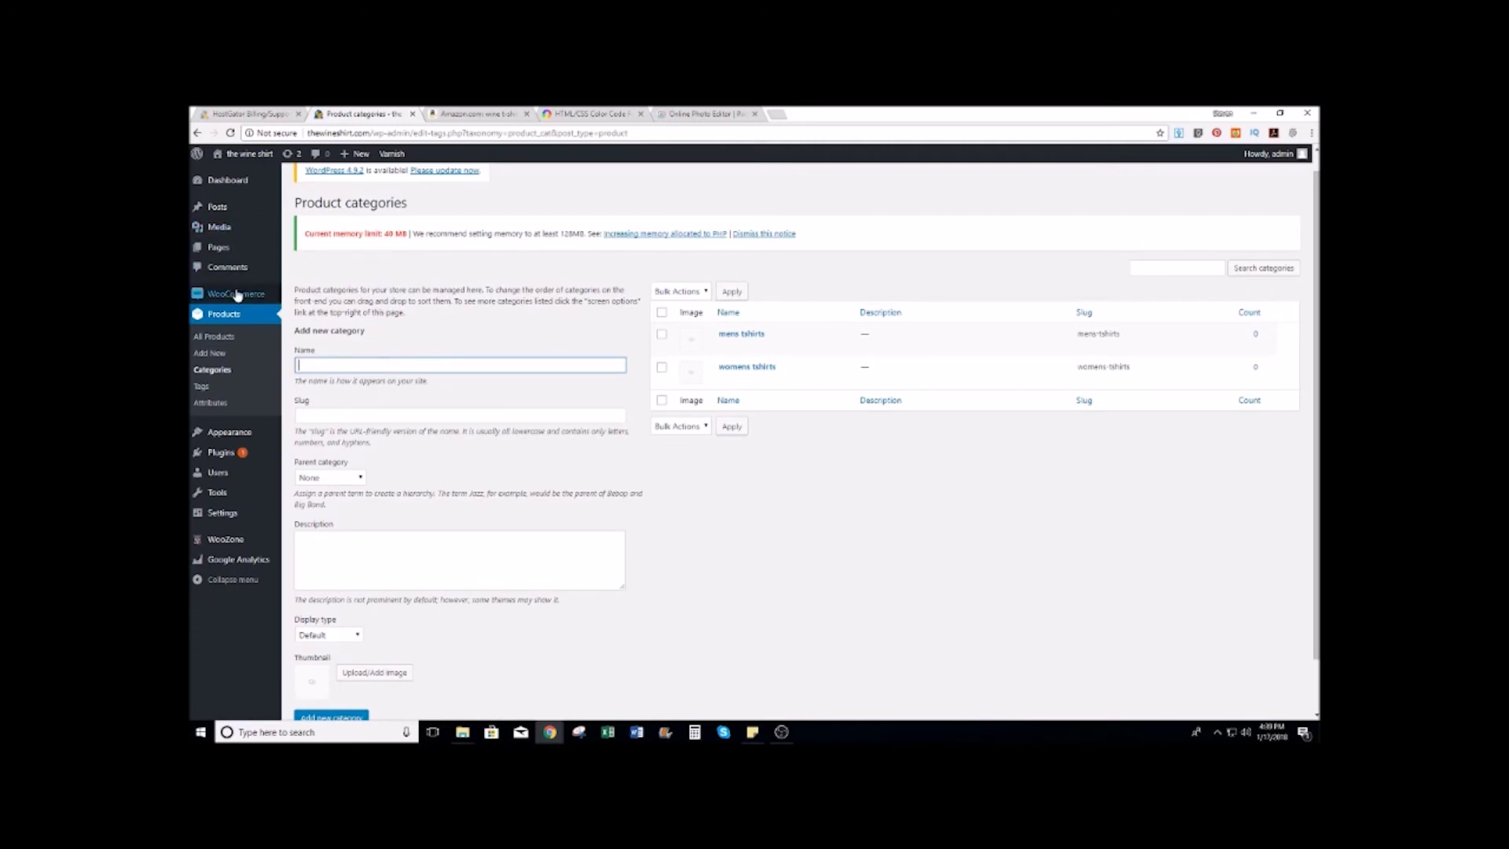
{"action": "mouse_move", "coordinate": [274, 548]}
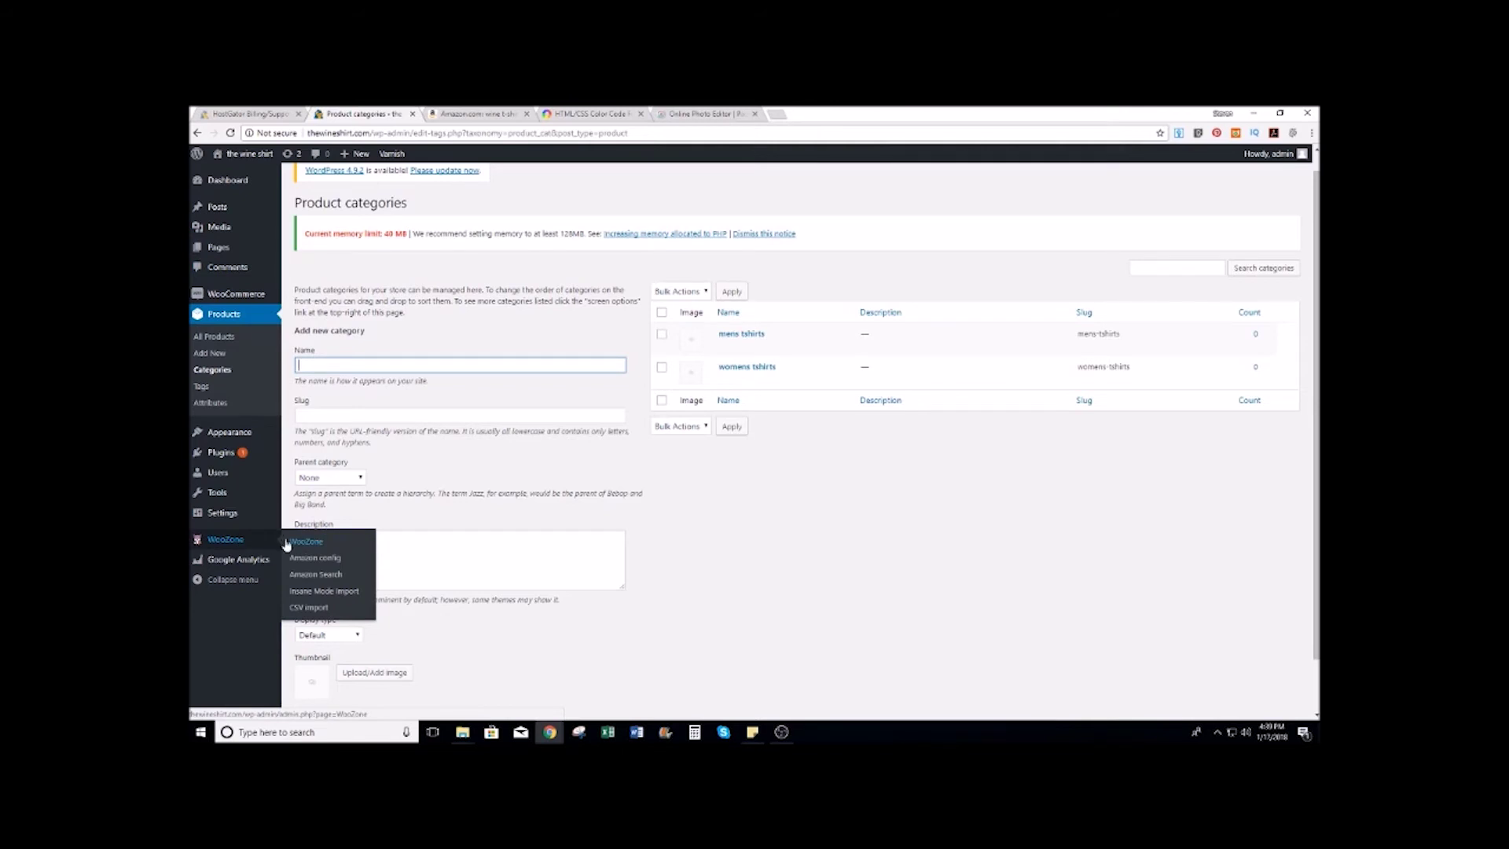
Step: On Insane Mode Import, pick Clothing, Shoes & Jewelry > Novelty & More > Clothing
{"action": "left_click", "coordinate": [325, 591]}
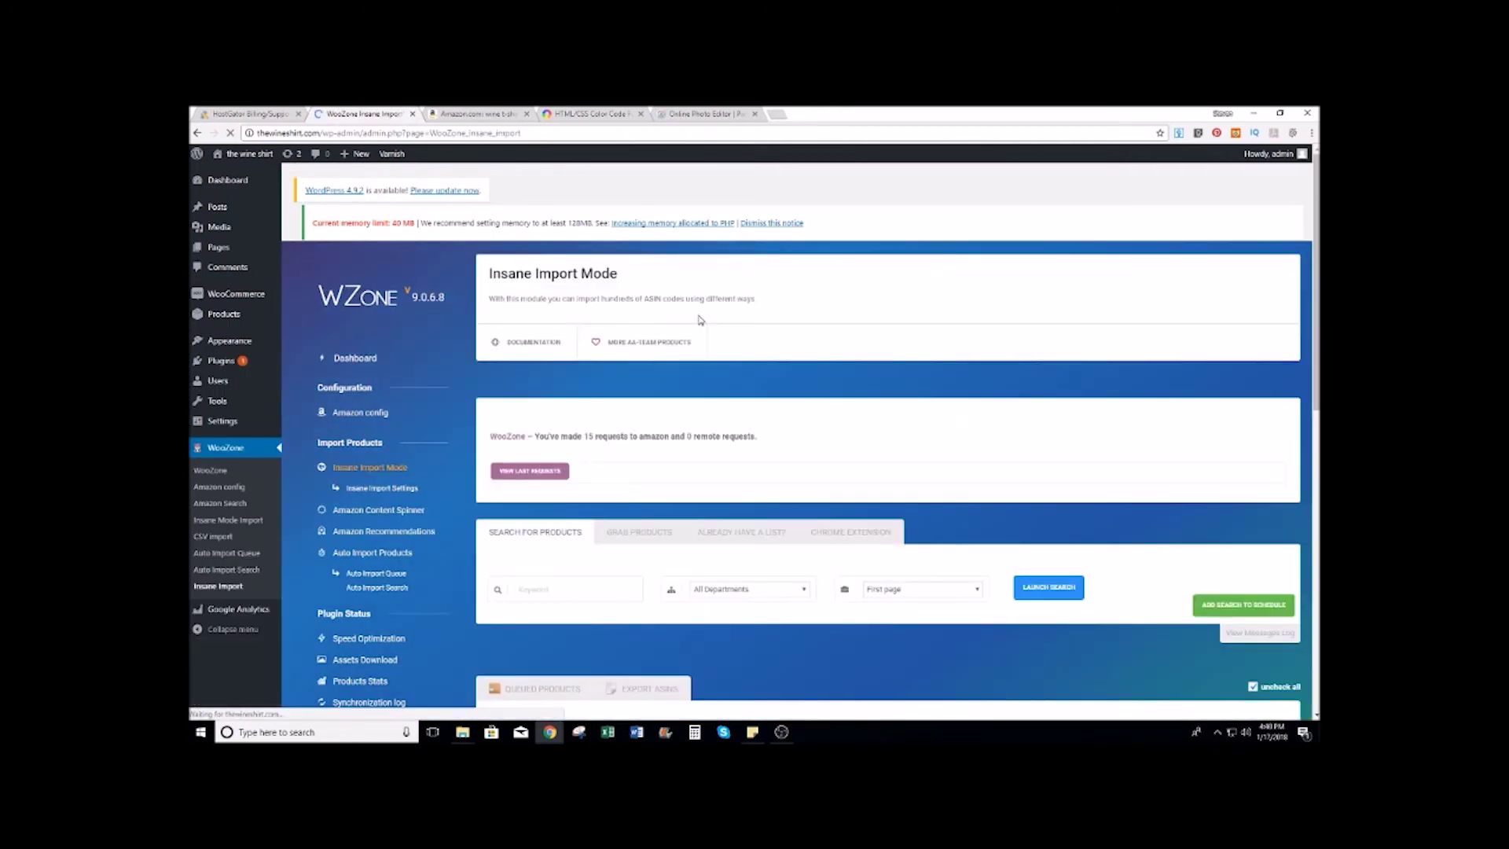
{"action": "scroll", "coordinate": [700, 320], "scroll_direction": "down", "scroll_amount": 4}
{"action": "left_click", "coordinate": [804, 294]}
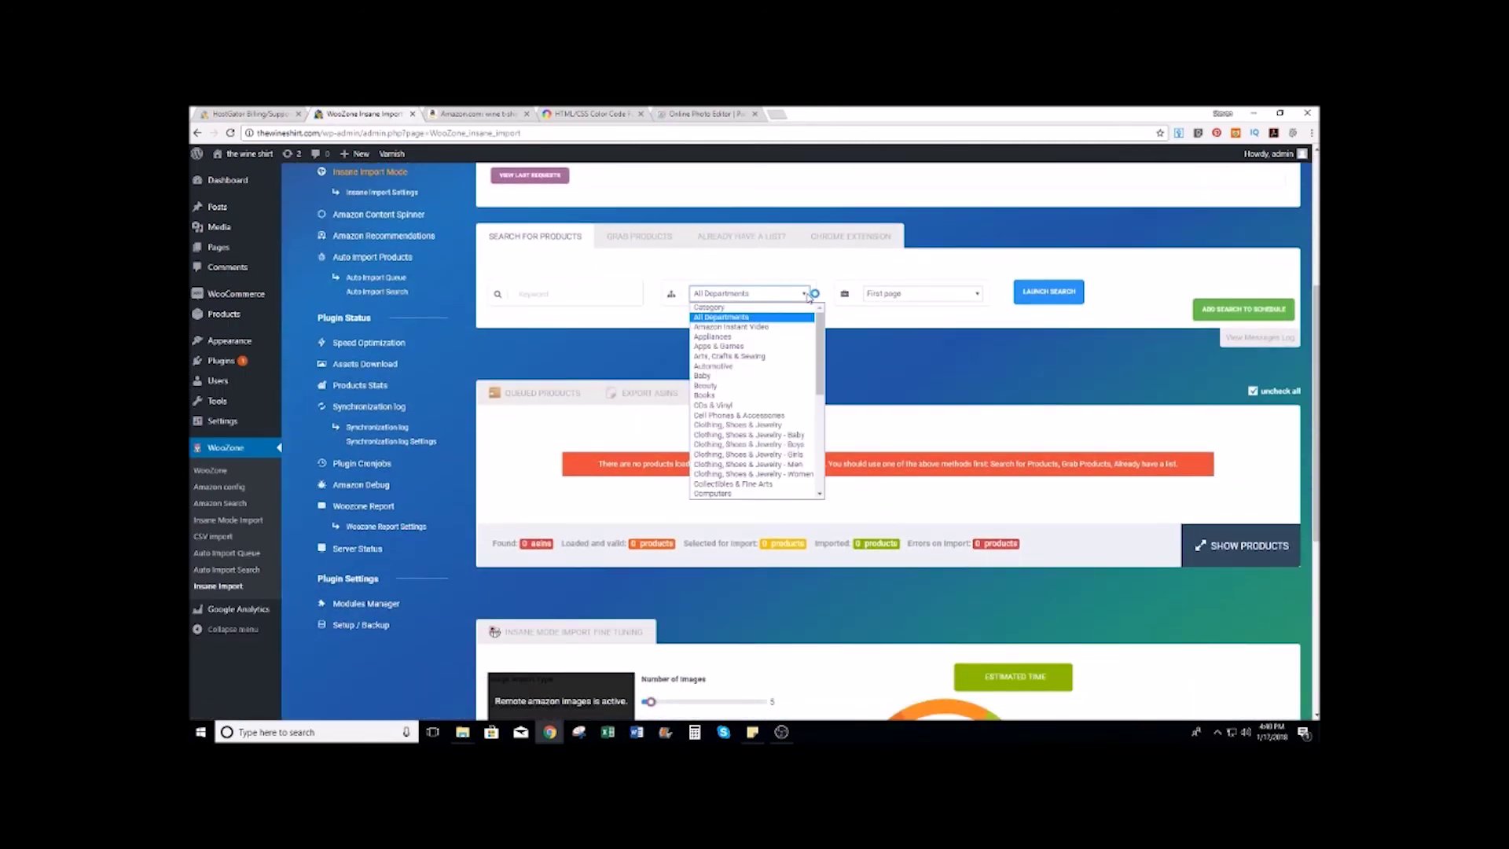
{"action": "left_click", "coordinate": [766, 415]}
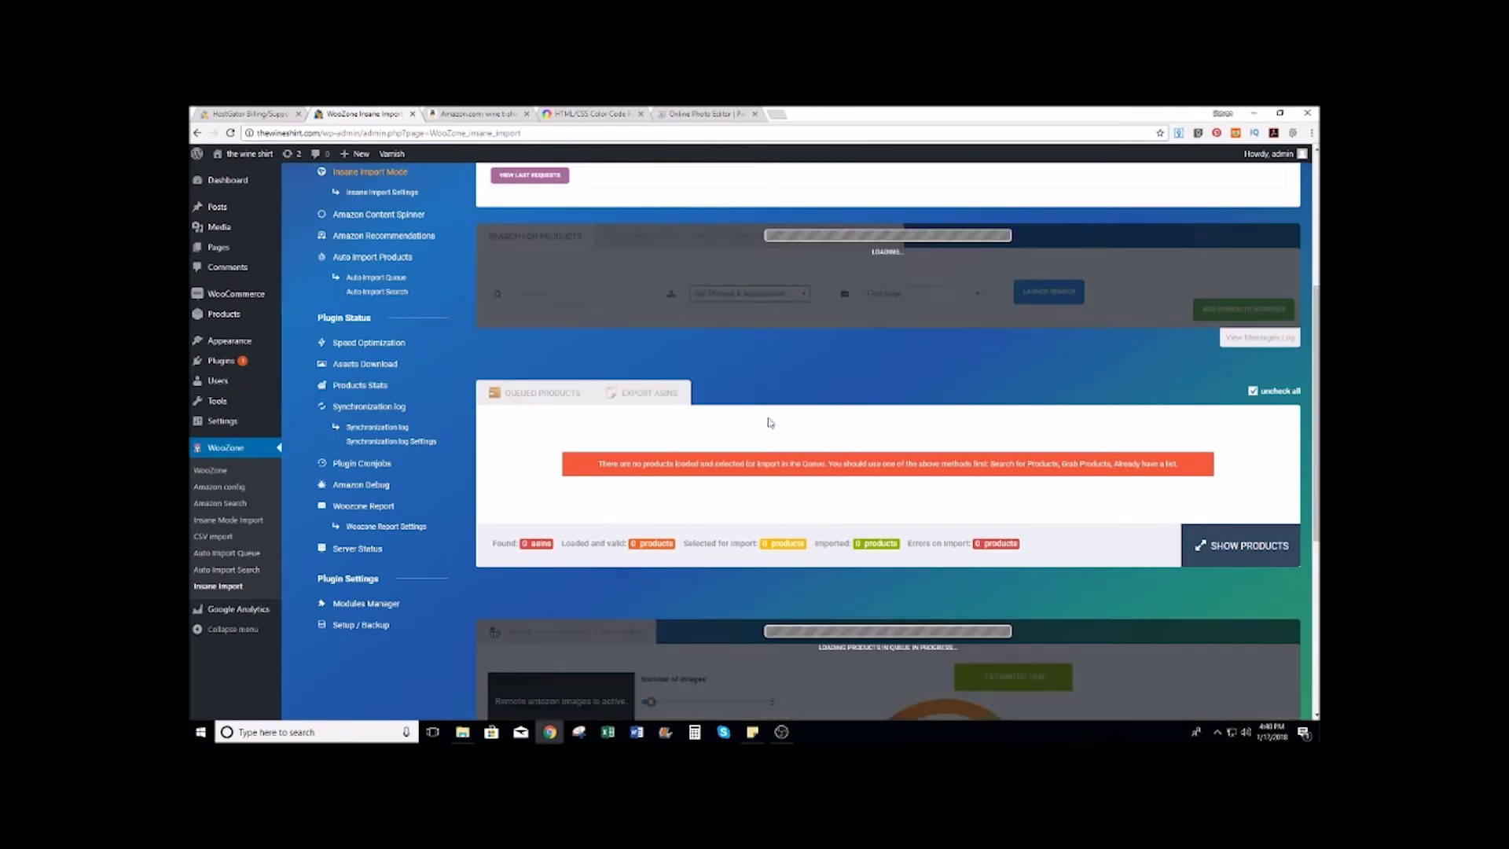
{"action": "left_click", "coordinate": [802, 294]}
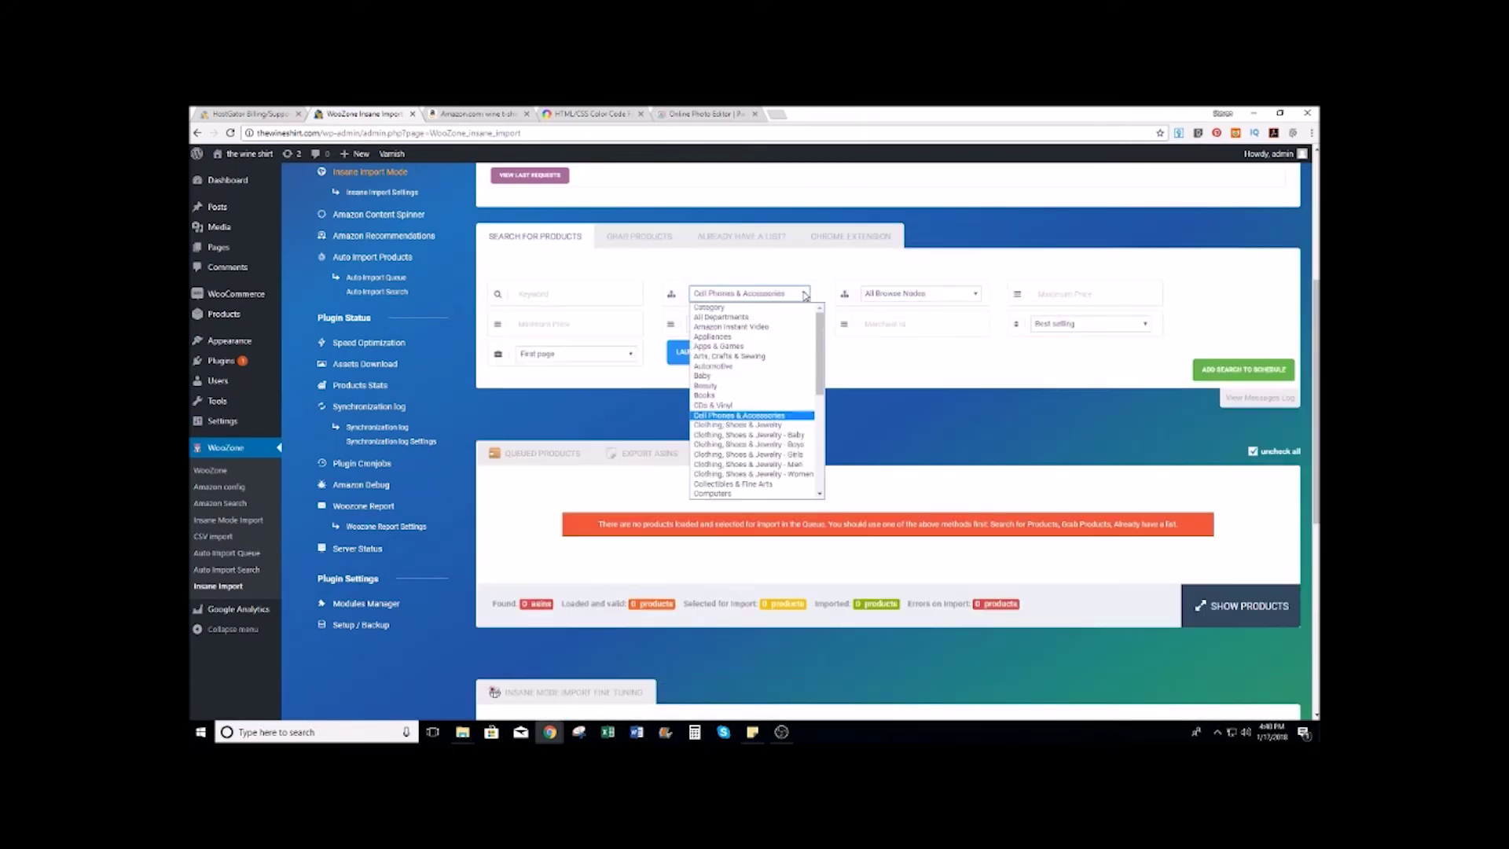
{"action": "left_click", "coordinate": [739, 424]}
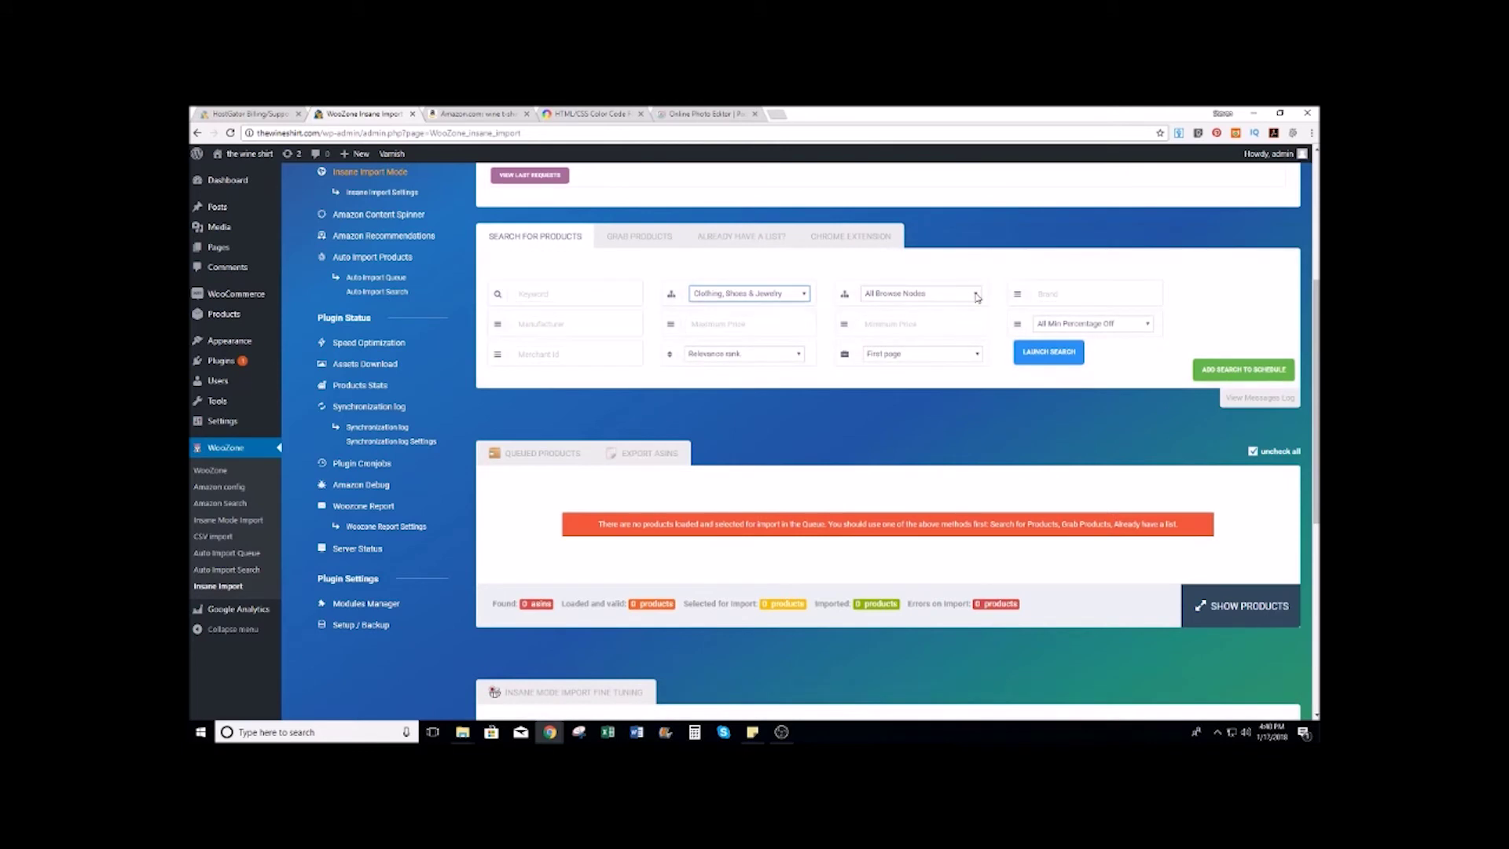
{"action": "left_click", "coordinate": [977, 297]}
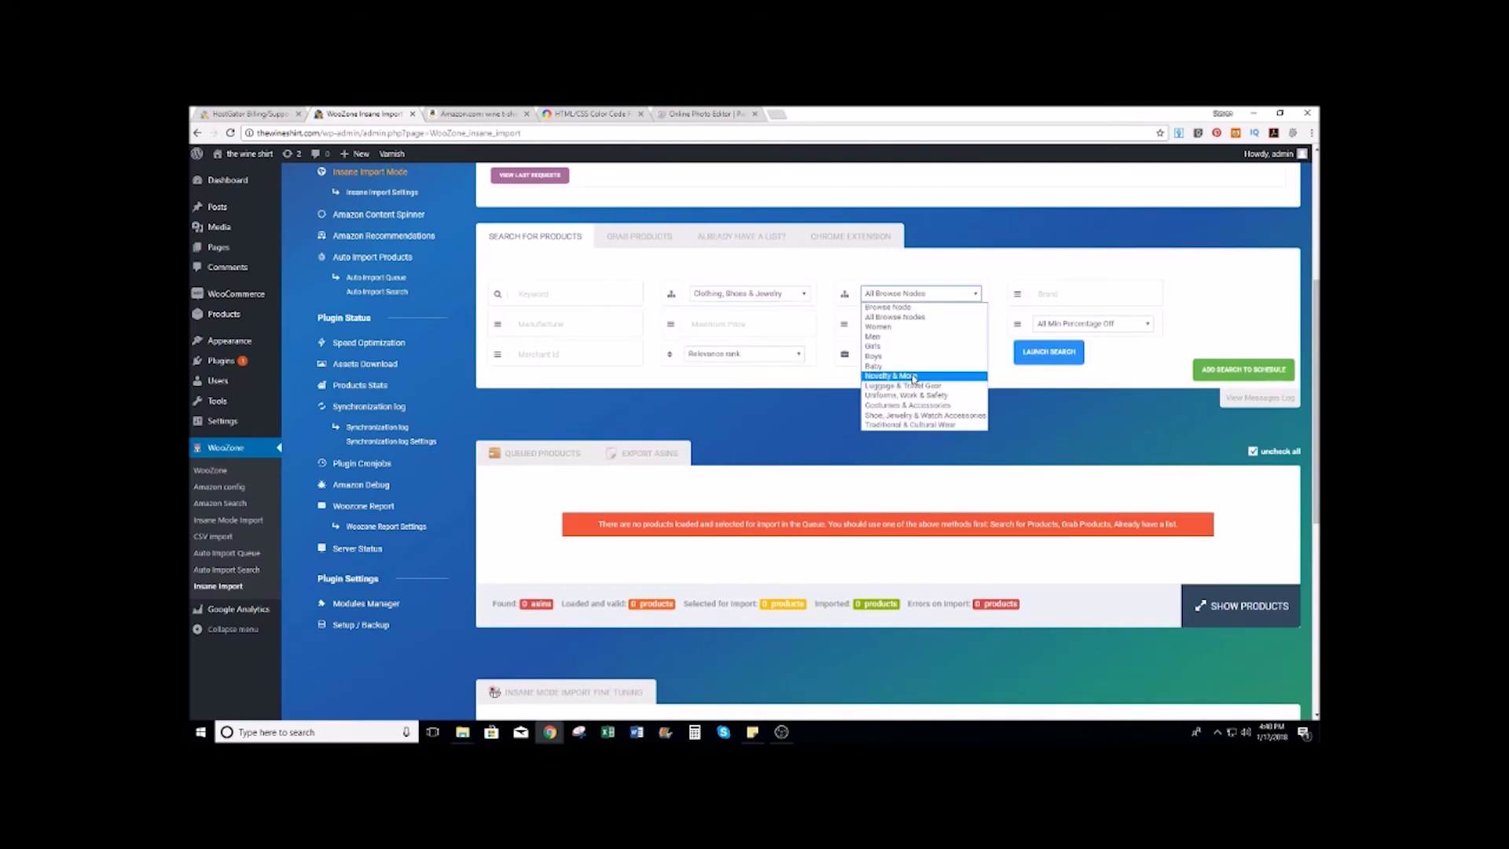
{"action": "left_click", "coordinate": [911, 377]}
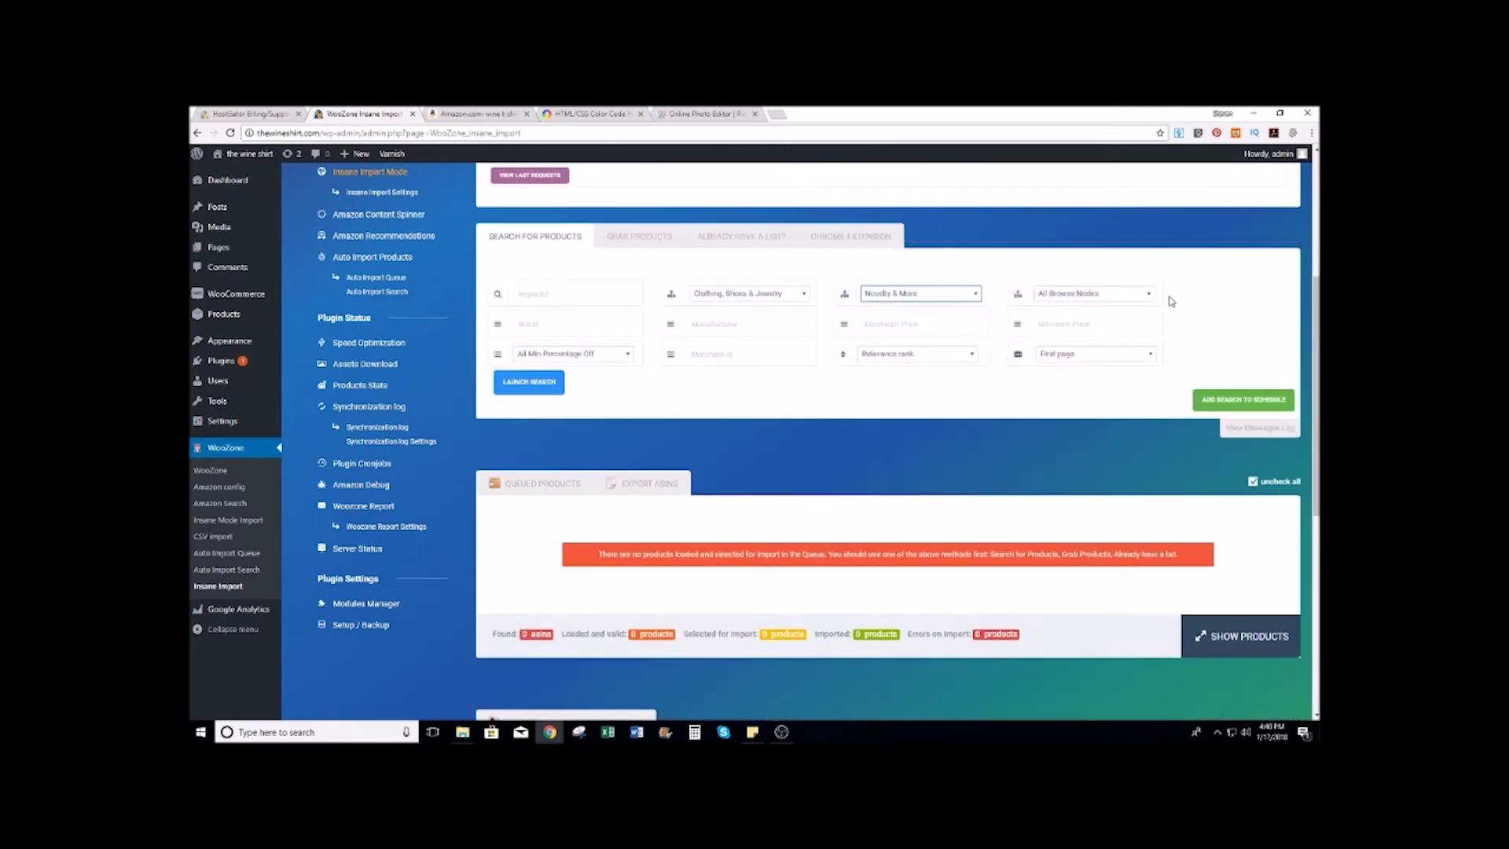
{"action": "left_click", "coordinate": [1151, 295]}
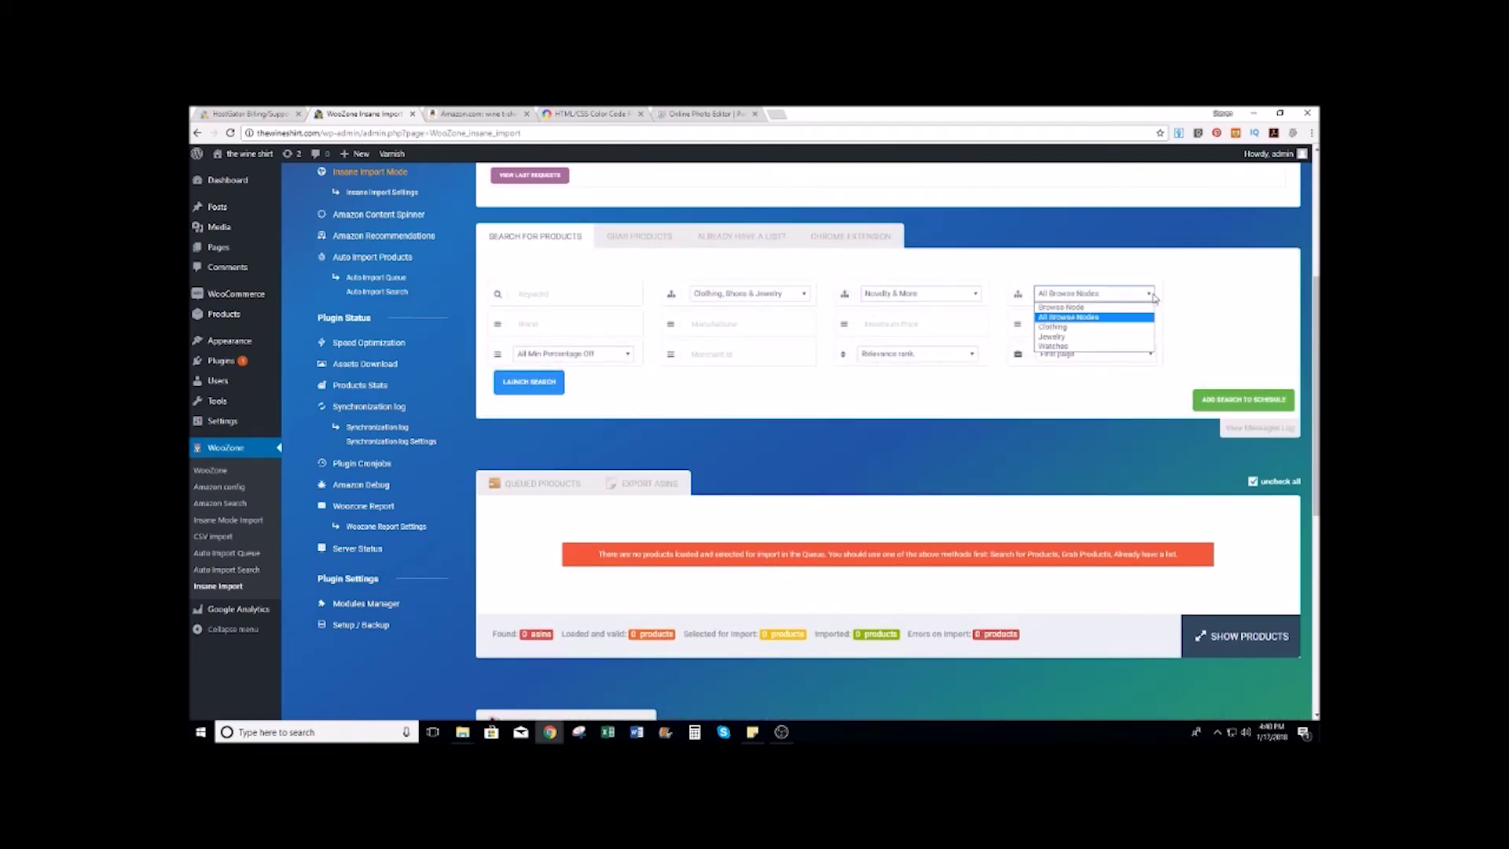
{"action": "left_click", "coordinate": [1056, 327]}
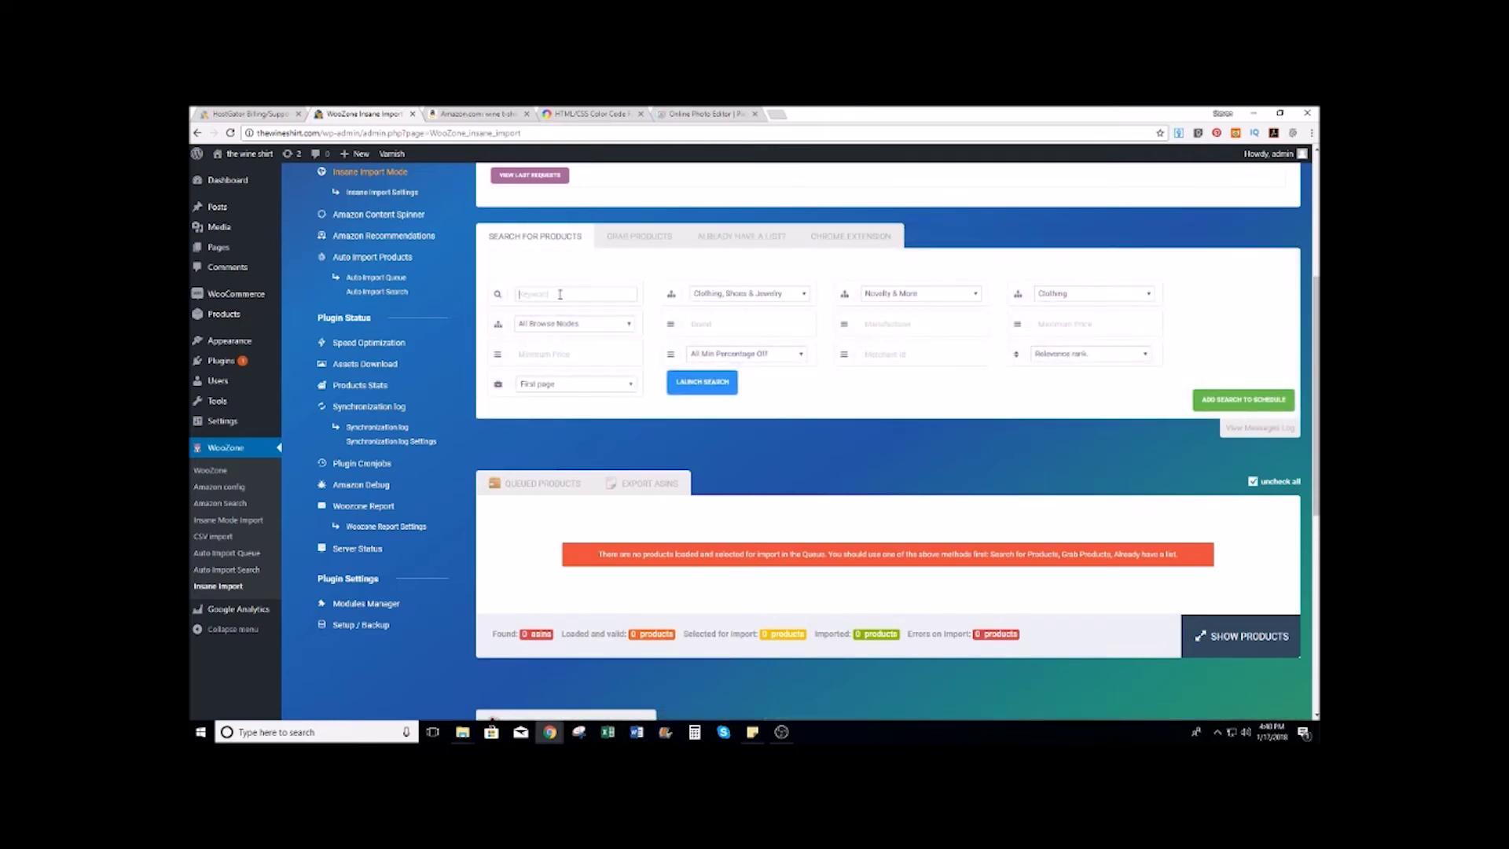
Step: Search 'wine tshirts for women' across the first 5 pages
{"action": "left_click", "coordinate": [560, 294]}
{"action": "type", "text": "wint"}
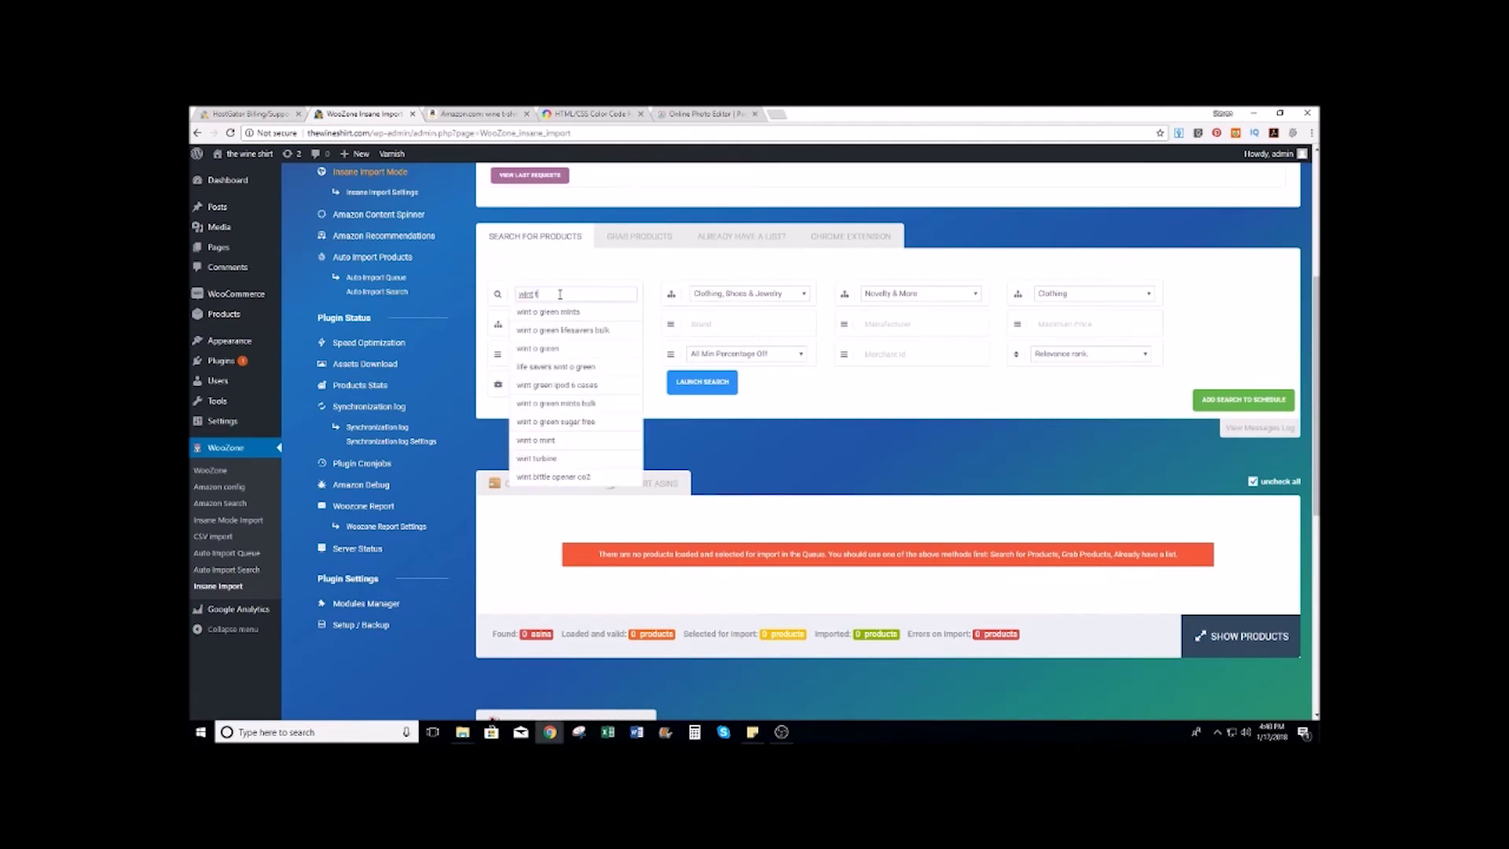
{"action": "key", "text": "BackSpace"}
{"action": "type", "text": "e tsh"}
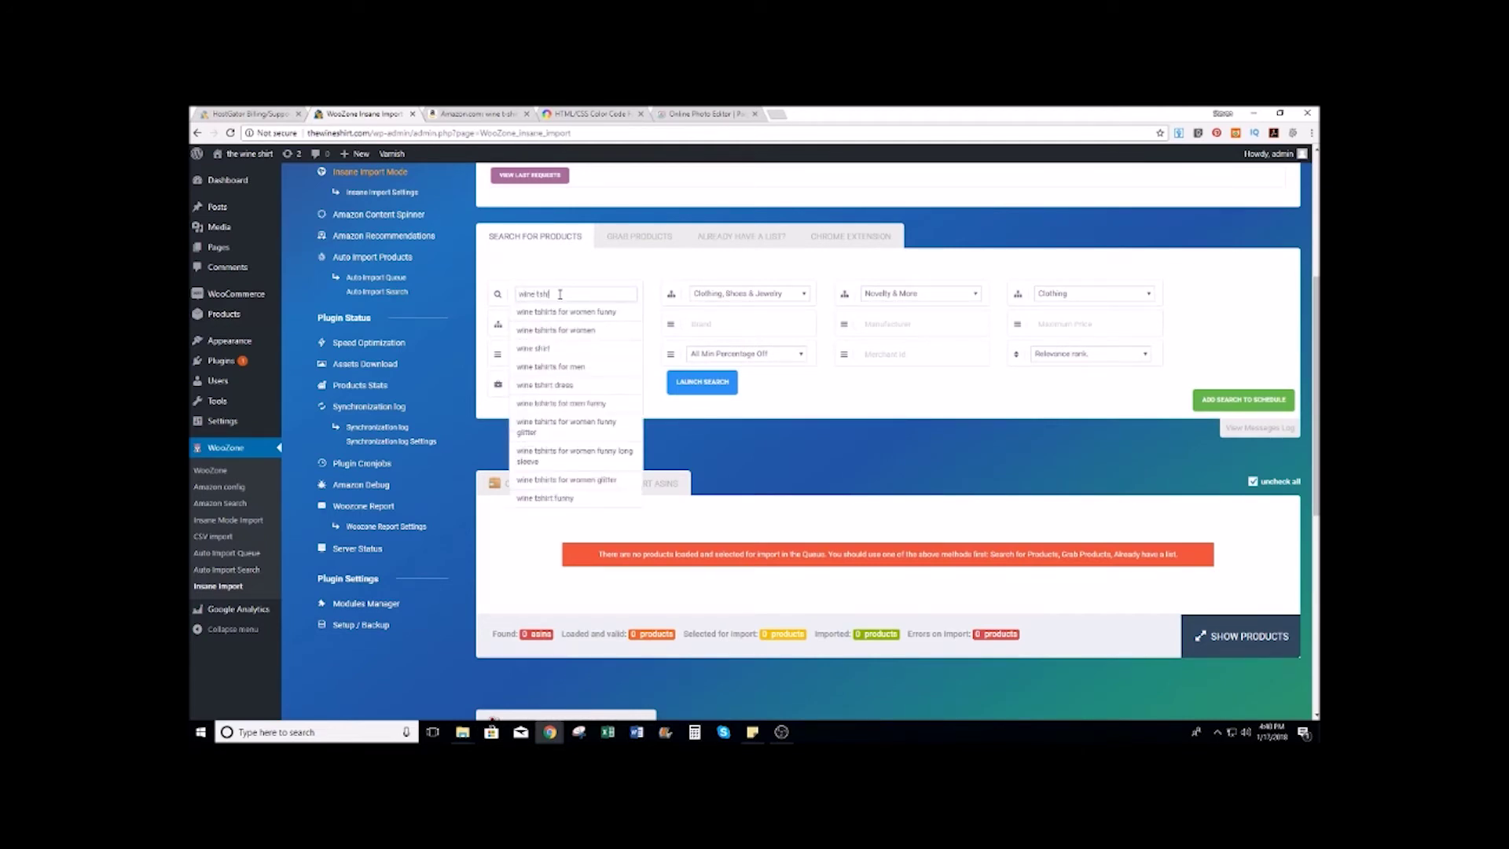
{"action": "type", "text": "irts"}
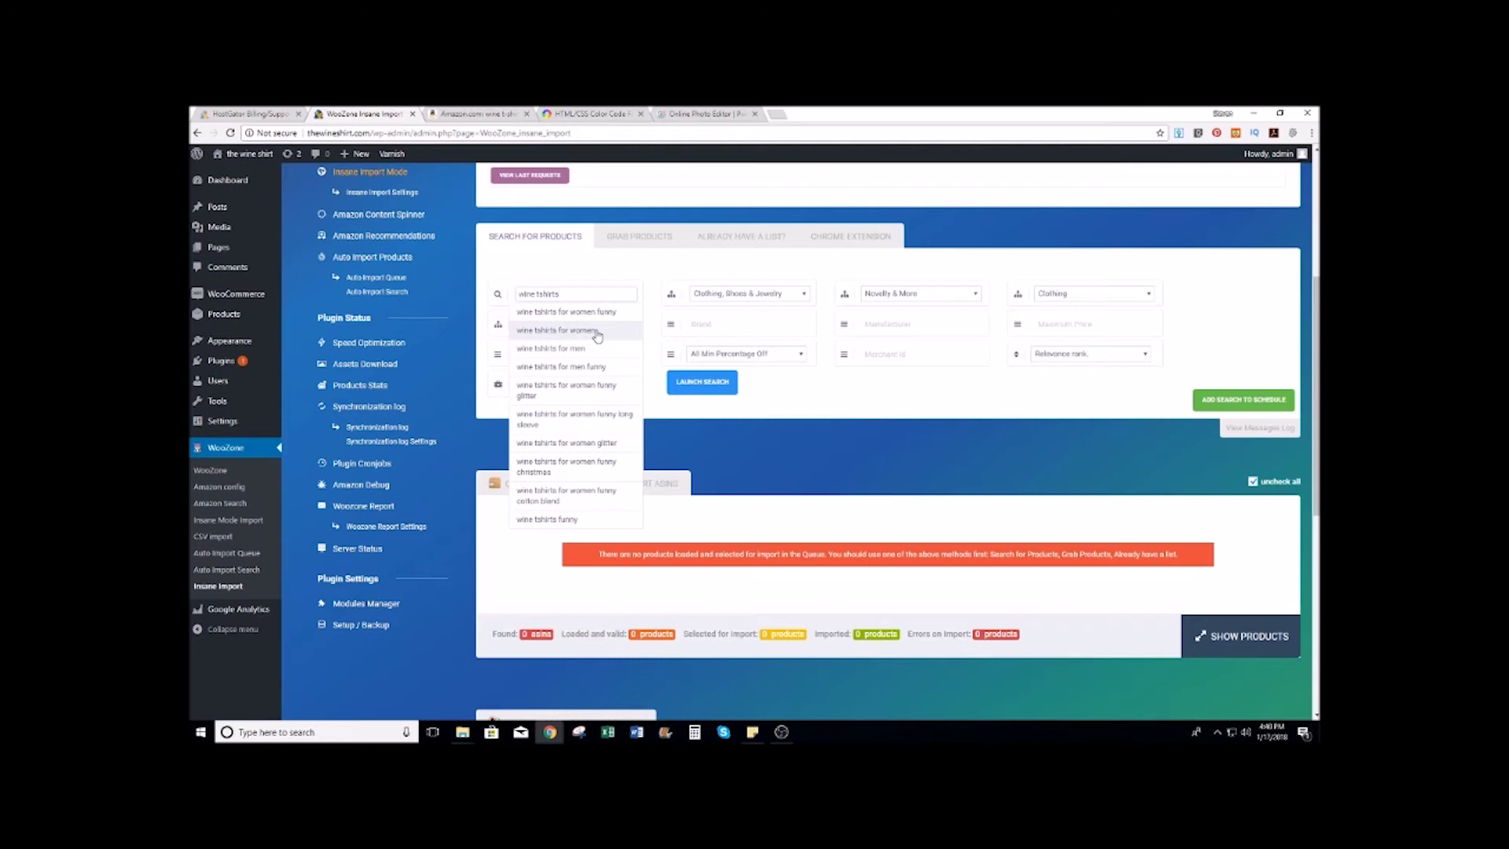
{"action": "left_click", "coordinate": [597, 333]}
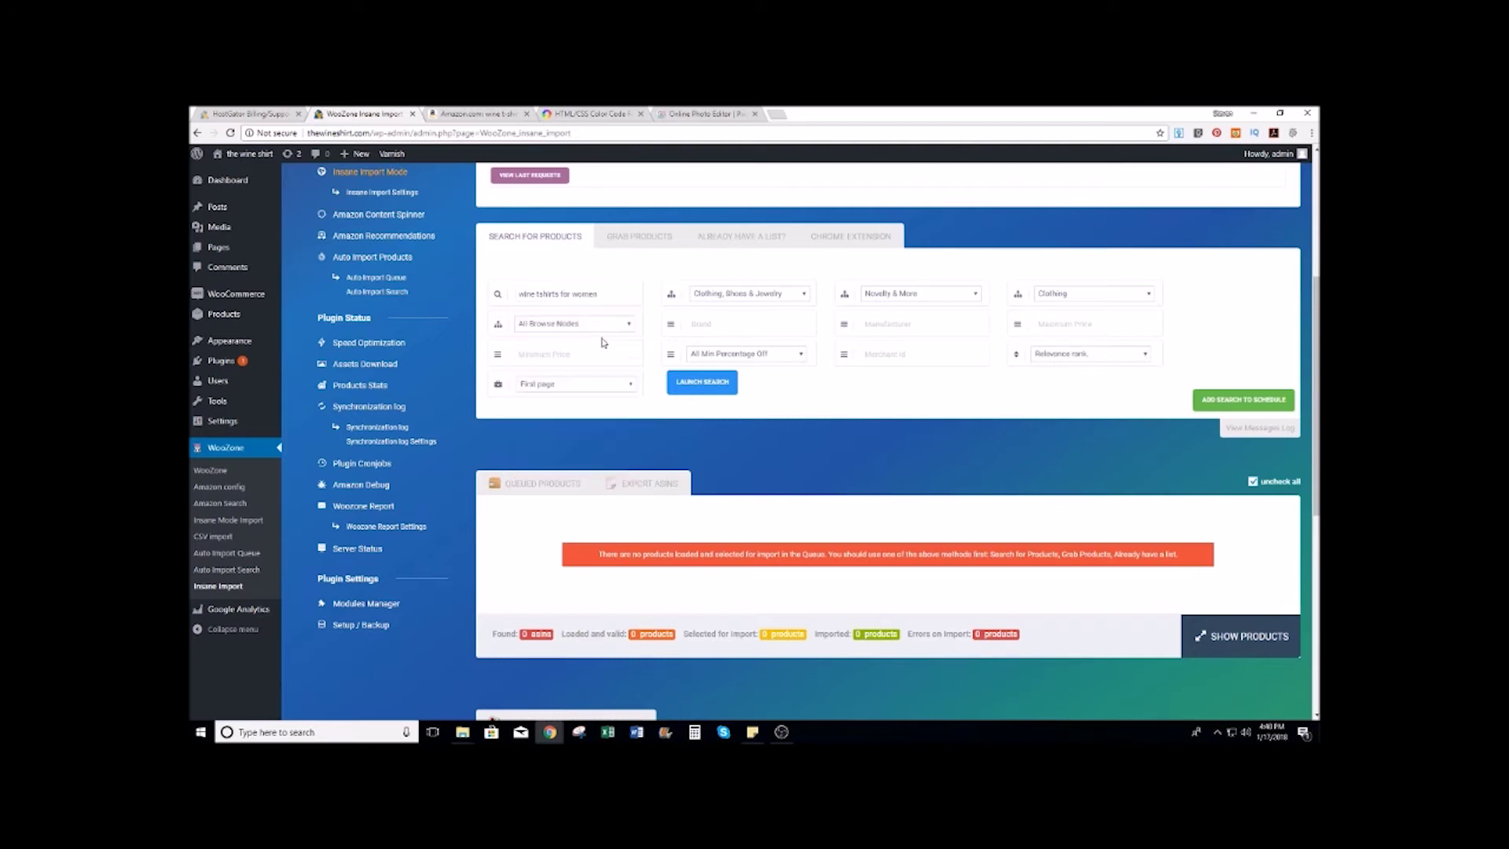
{"action": "left_click", "coordinate": [630, 384]}
{"action": "left_click", "coordinate": [554, 454]}
{"action": "left_click", "coordinate": [725, 391]}
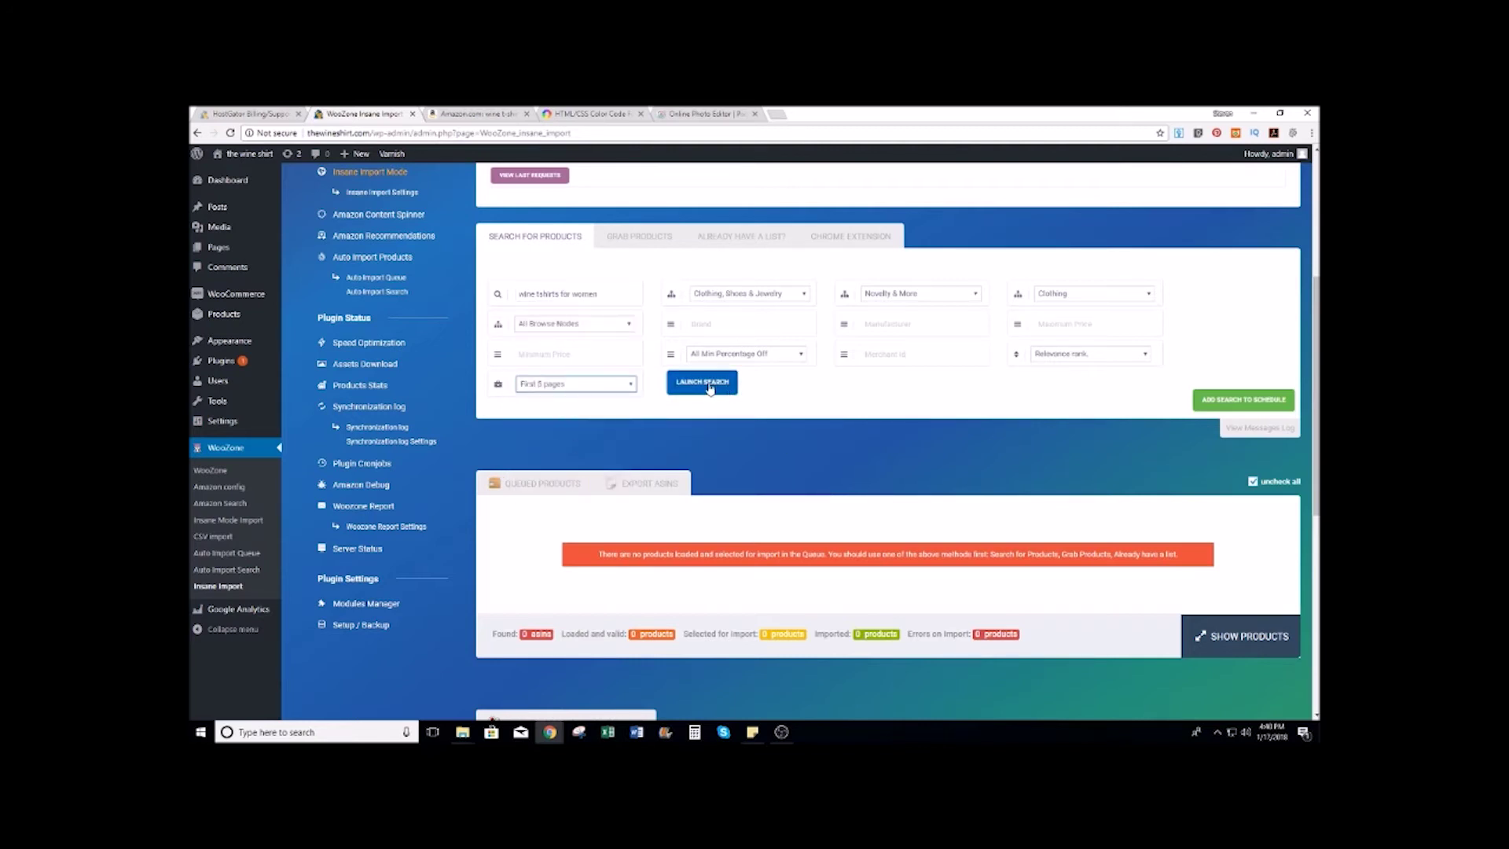
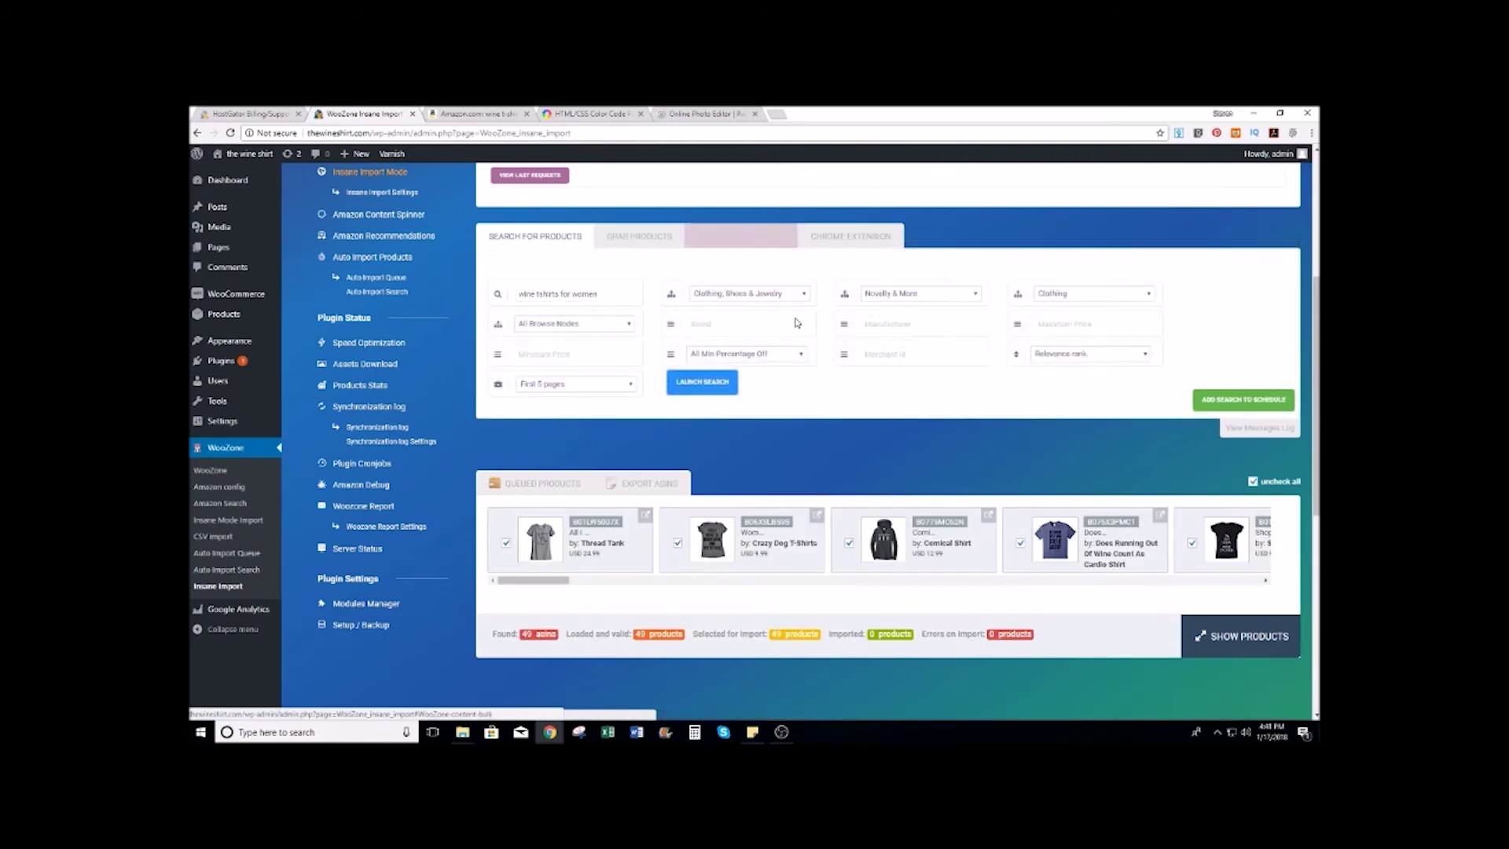
Step: Uncheck the Comical Shirt card in Queued Products, leaving 48 of 49 shirts selected
{"action": "scroll", "coordinate": [801, 323], "scroll_direction": "down", "scroll_amount": 2}
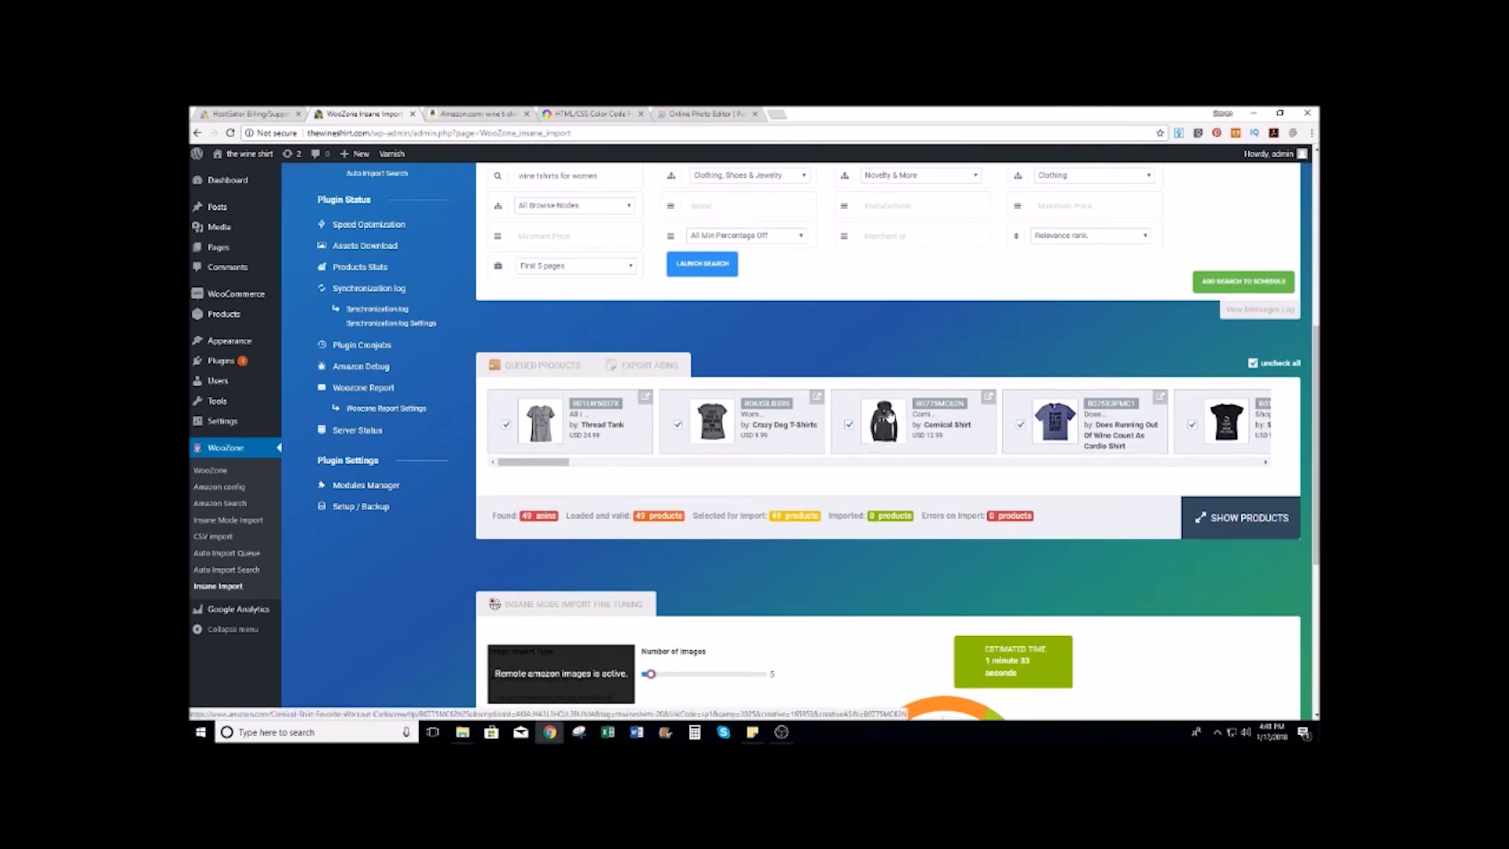
{"action": "mouse_move", "coordinate": [562, 467]}
{"action": "left_mouse_down"}
{"action": "mouse_move", "coordinate": [595, 470]}
{"action": "mouse_move", "coordinate": [581, 469]}
{"action": "left_mouse_up"}
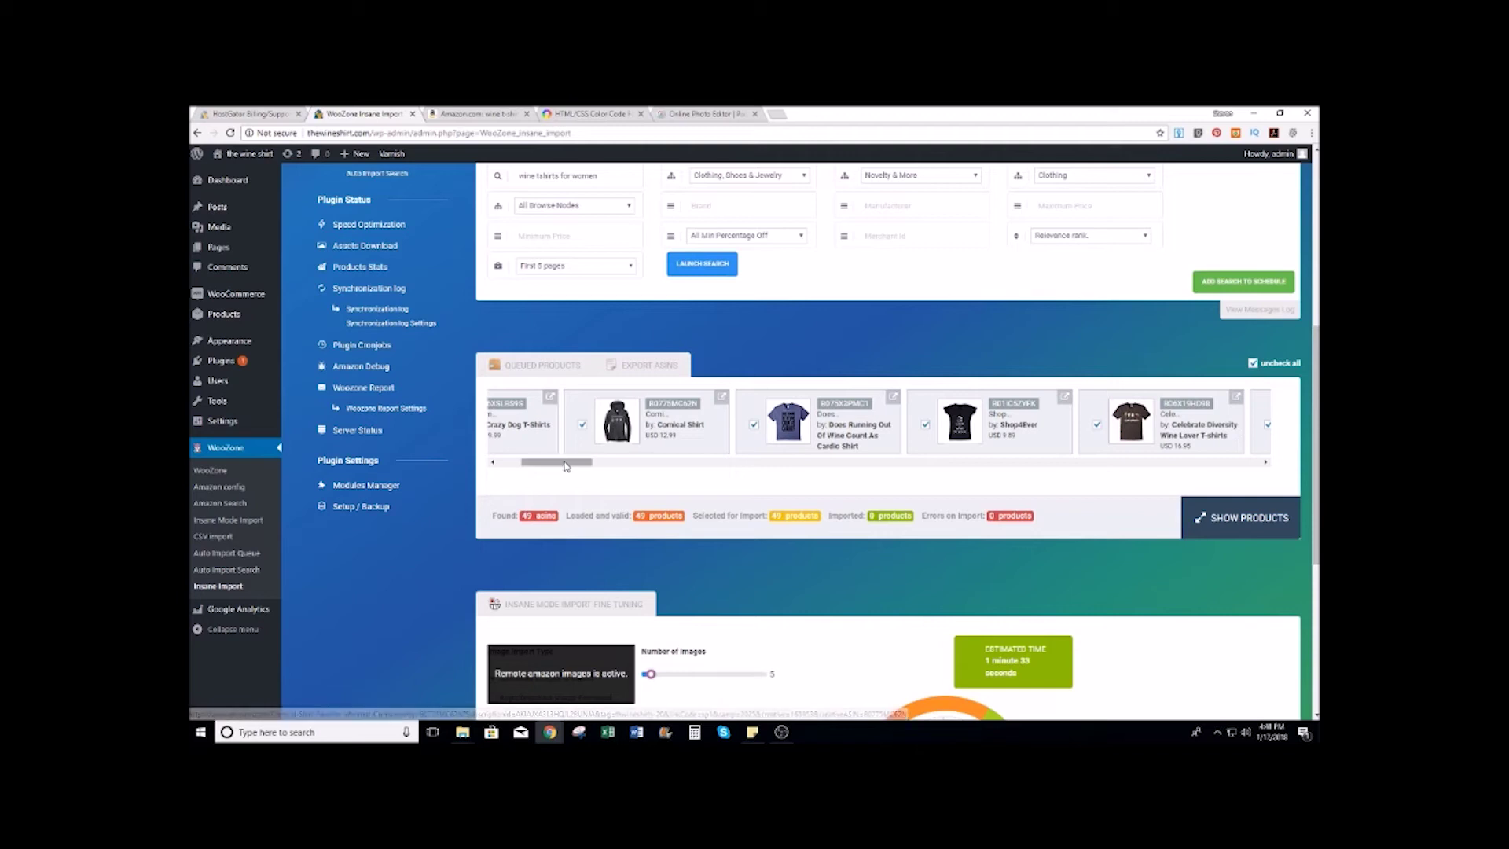
{"action": "left_click", "coordinate": [582, 424]}
{"action": "left_click_drag", "start_coordinate": [579, 466], "coordinate": [966, 469]}
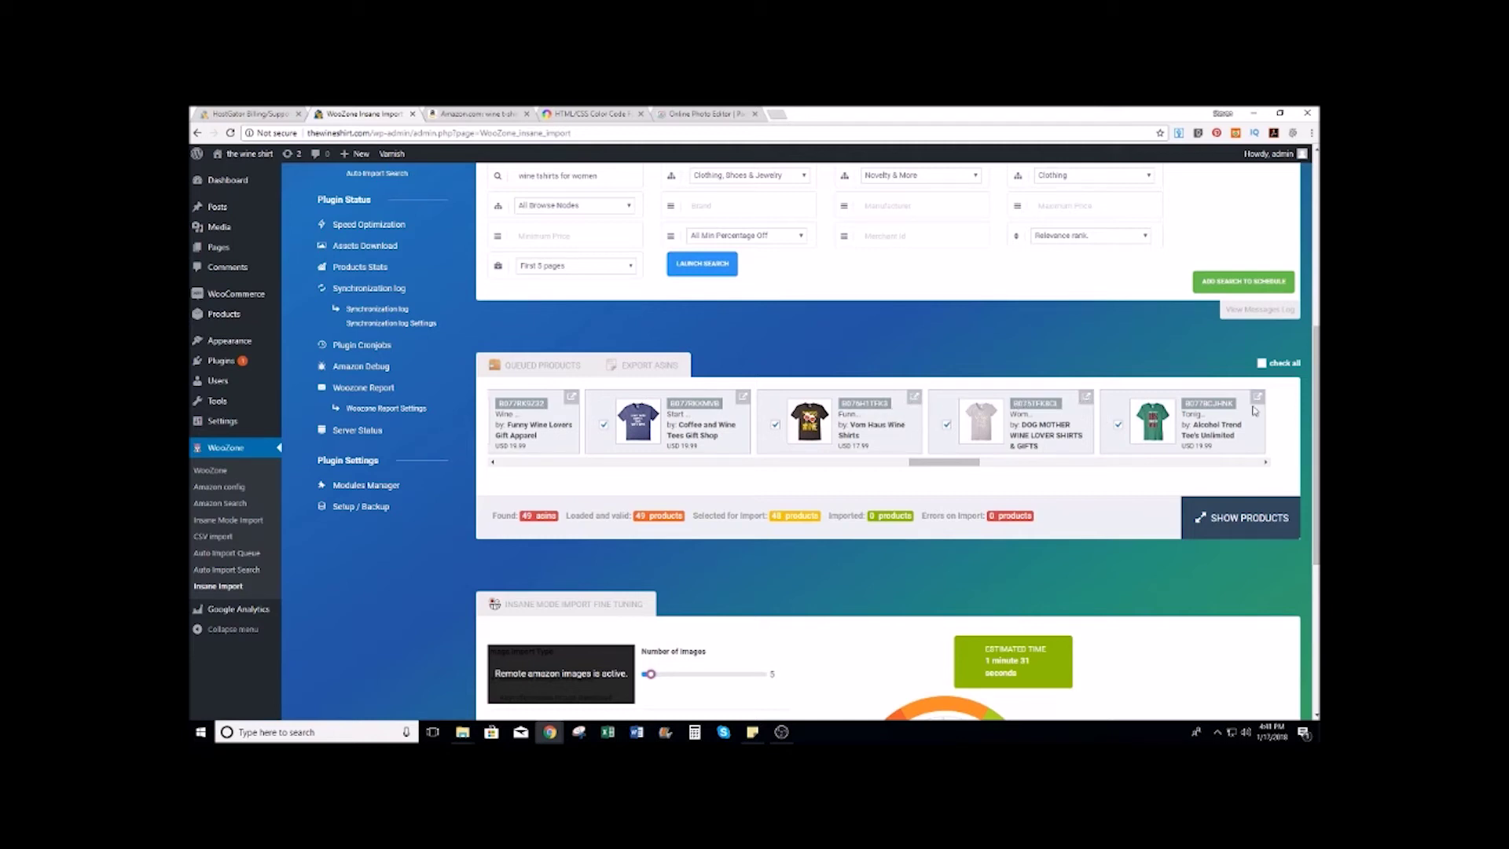
{"action": "left_click_drag", "start_coordinate": [945, 463], "coordinate": [1228, 461]}
{"action": "scroll", "coordinate": [855, 441], "scroll_direction": "down", "scroll_amount": 3}
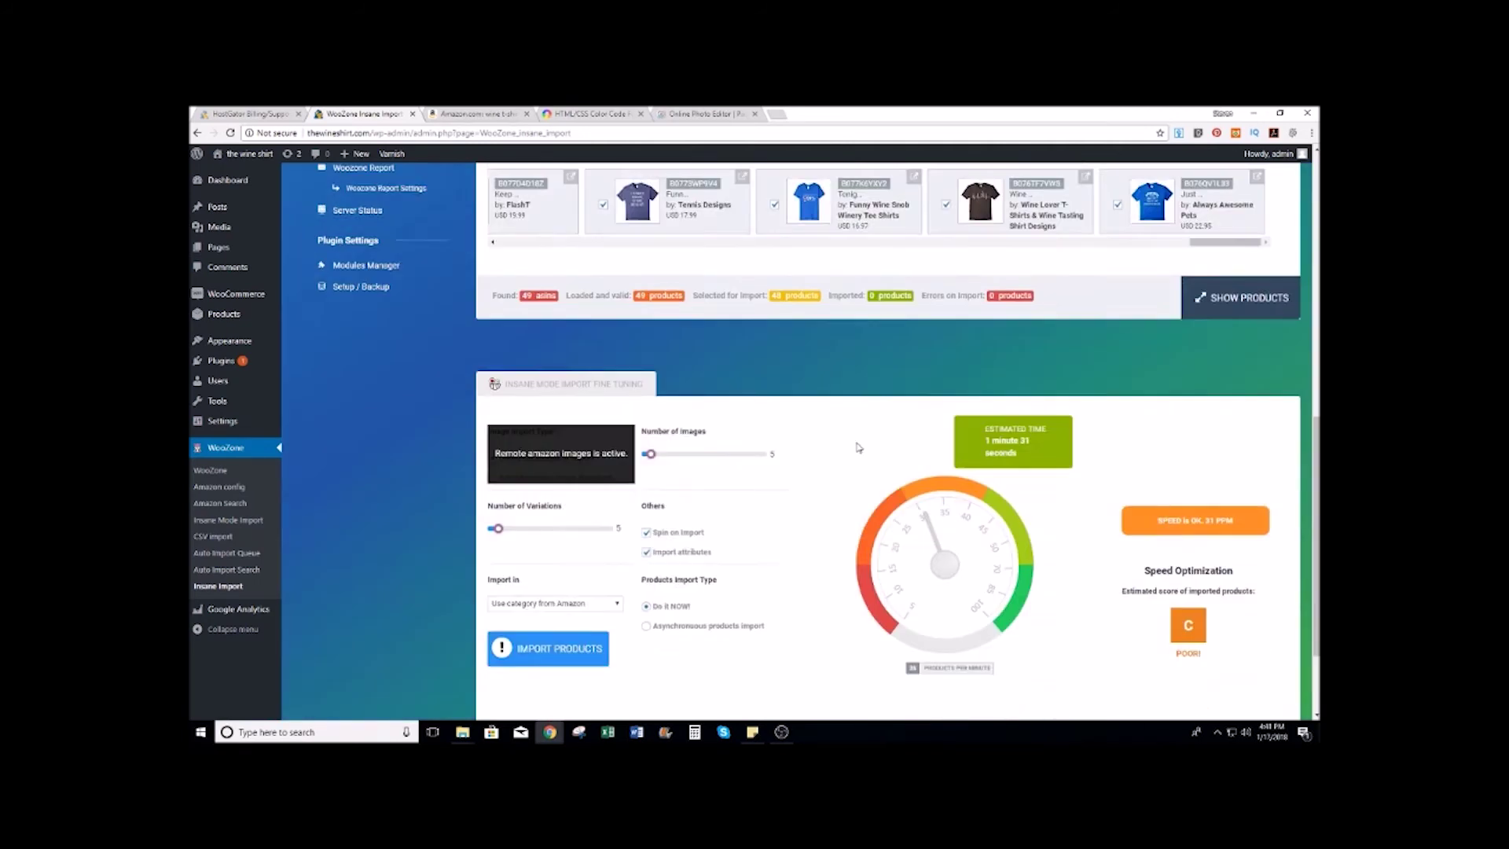
Step: Set 'Import in' to 'womens tshirts' and import the 48 selected shirts
{"action": "scroll", "coordinate": [858, 447], "scroll_direction": "down", "scroll_amount": 2}
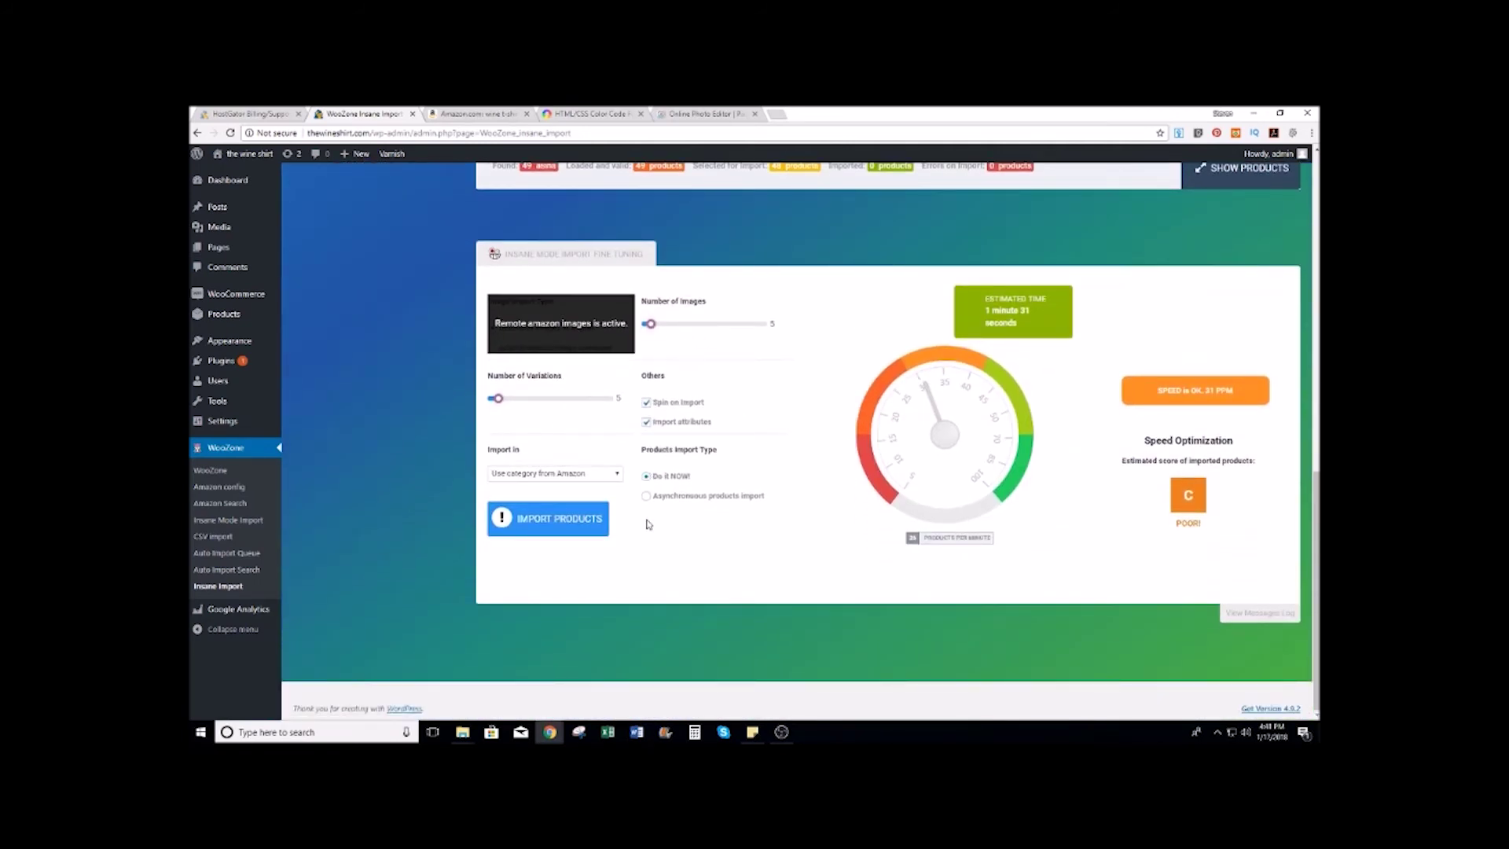
{"action": "left_click", "coordinate": [619, 474]}
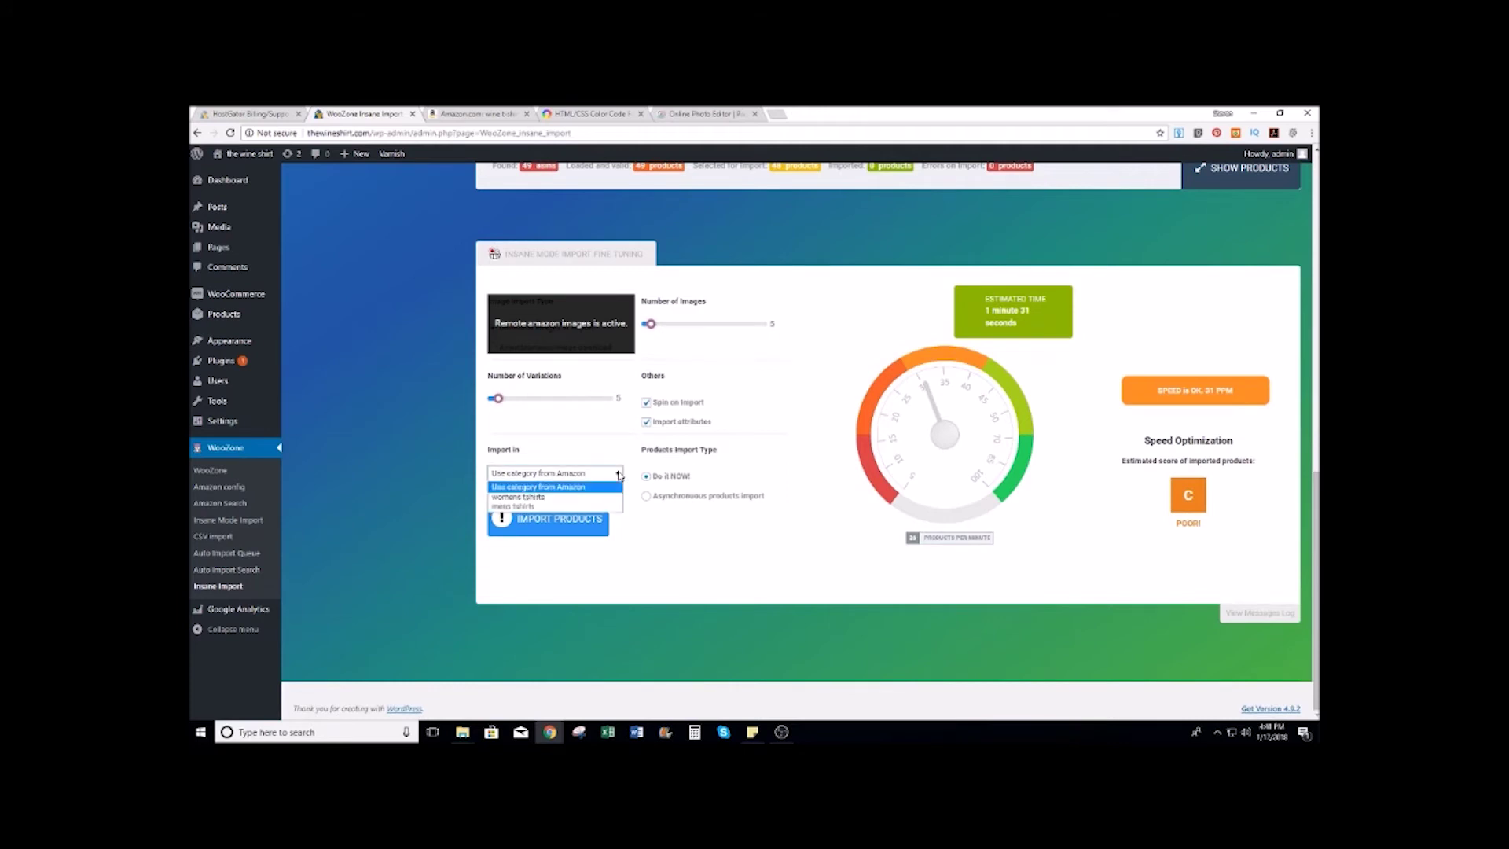
{"action": "left_click", "coordinate": [520, 497]}
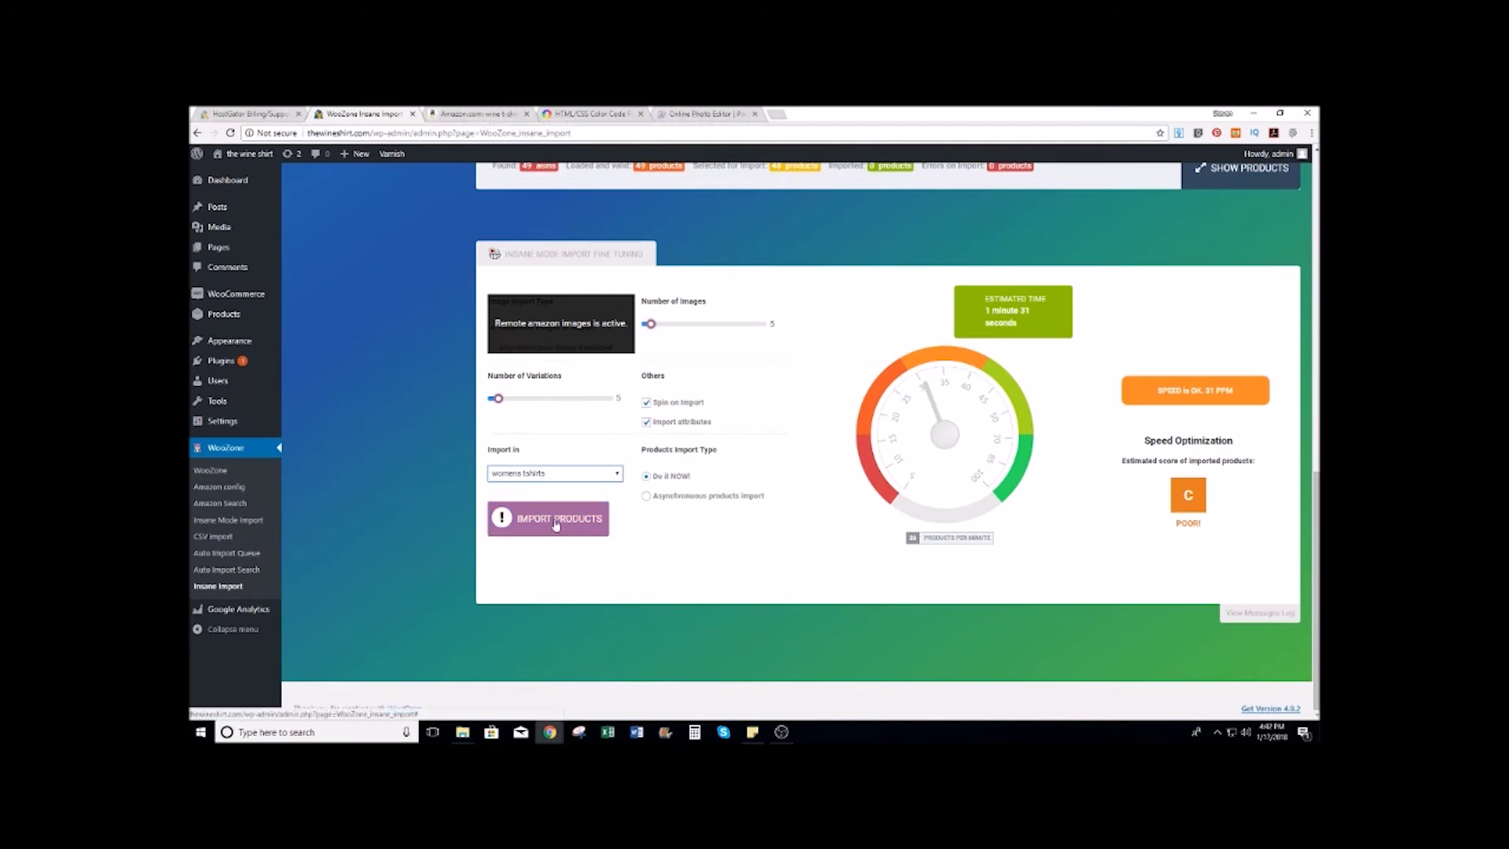
{"action": "left_click", "coordinate": [563, 539]}
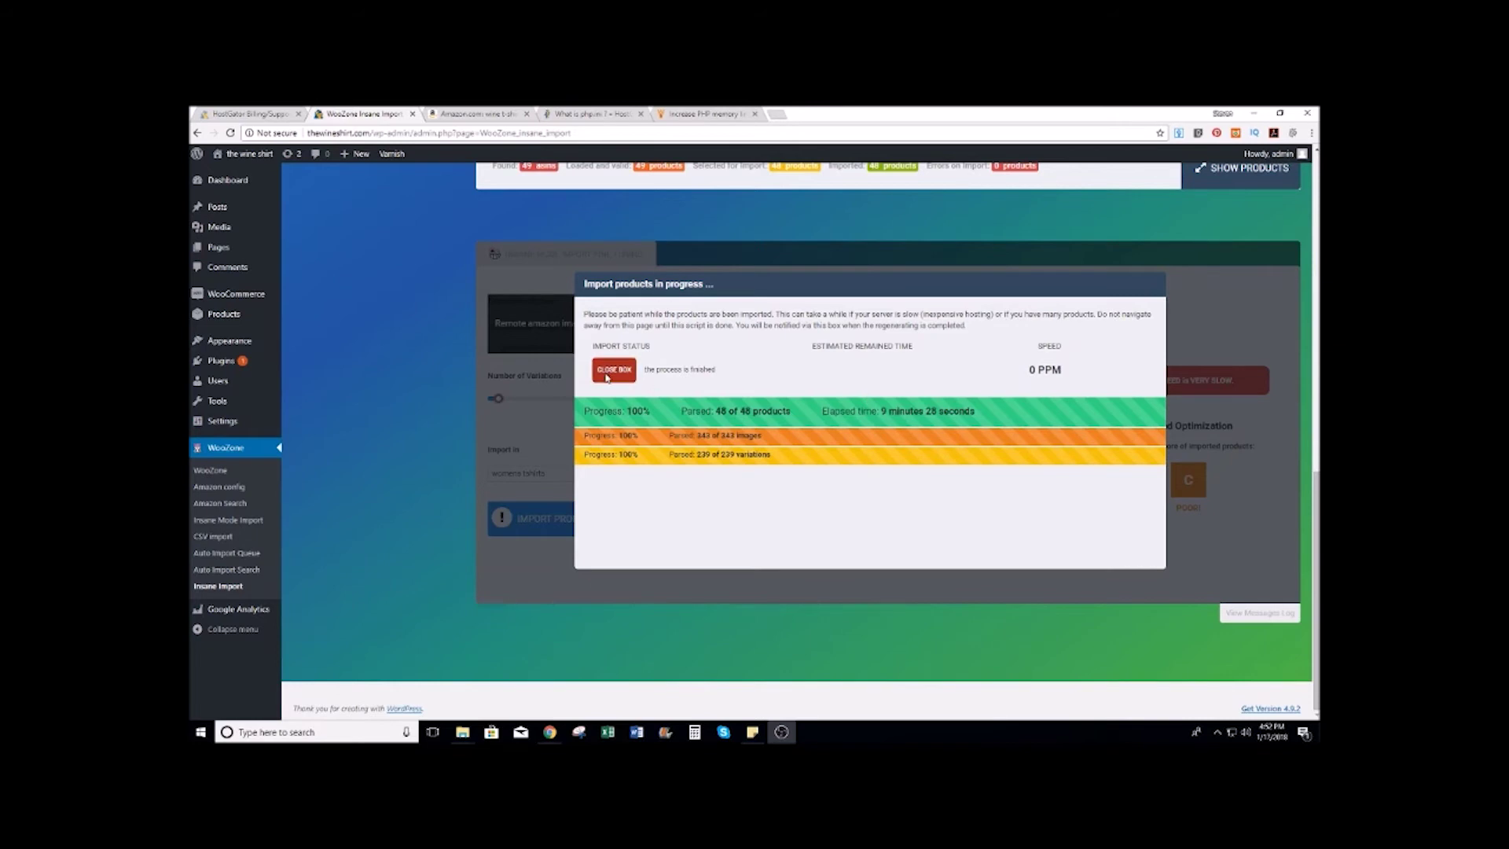
Step: Close the import report, dismiss the low memory notice and review the WooZone dashboard
{"action": "left_click", "coordinate": [609, 373]}
{"action": "scroll", "coordinate": [429, 388], "scroll_direction": "up", "scroll_amount": 10}
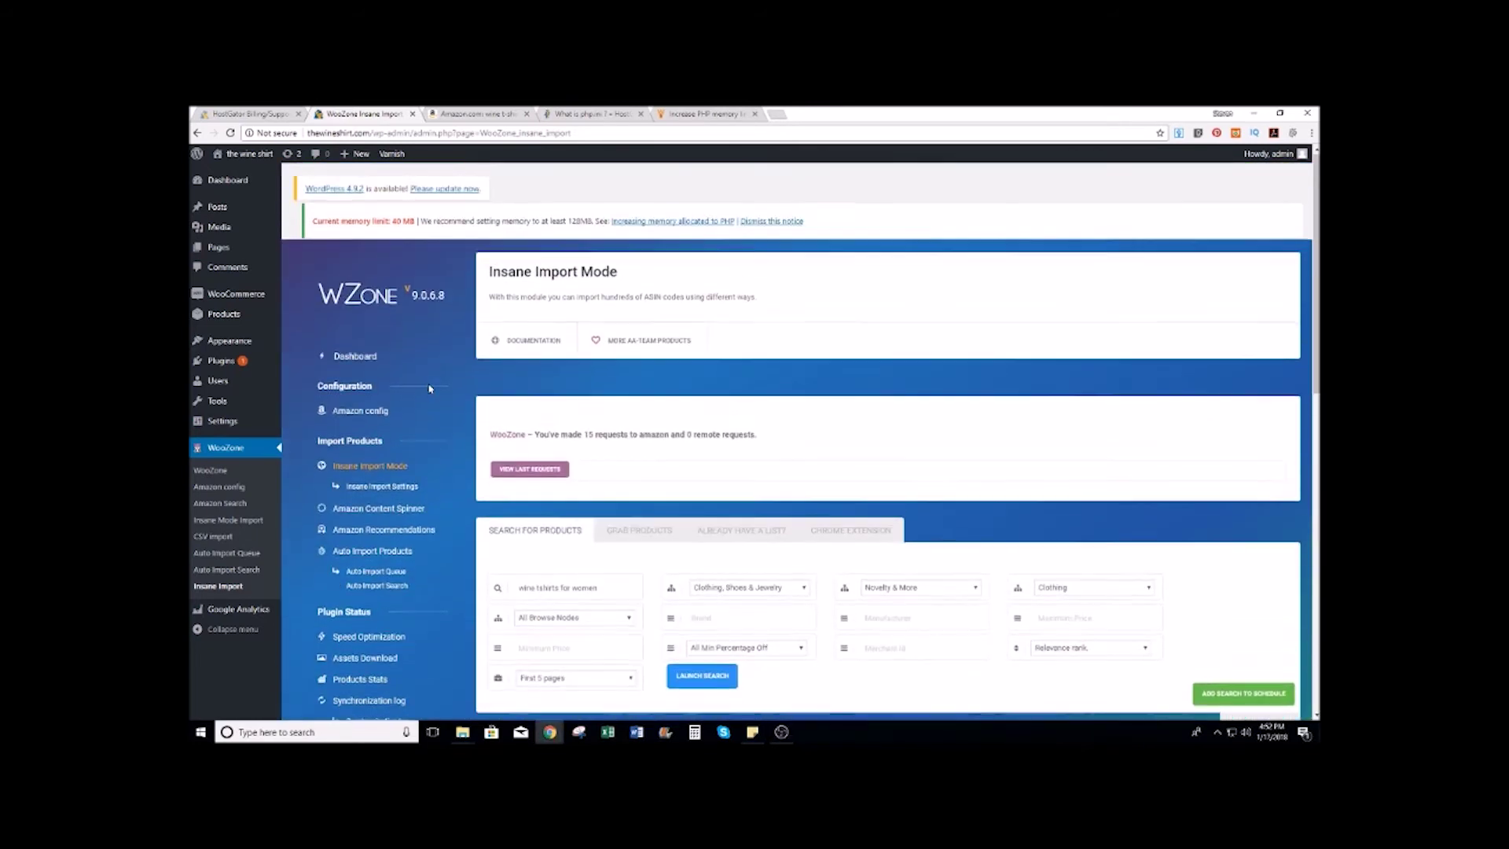
{"action": "left_click", "coordinate": [777, 226]}
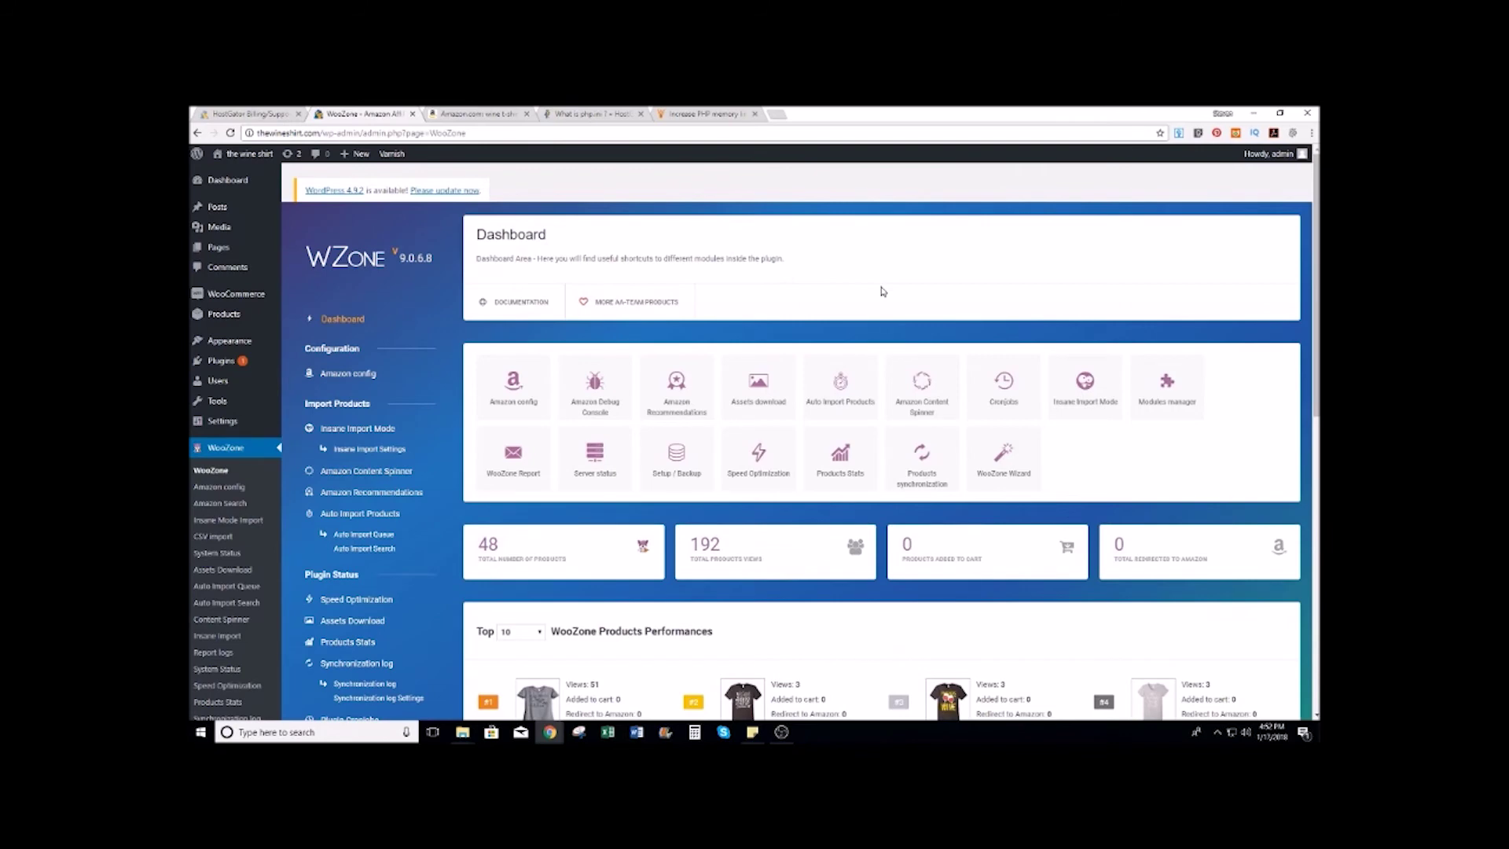
{"action": "scroll", "coordinate": [882, 291], "scroll_direction": "down", "scroll_amount": 3}
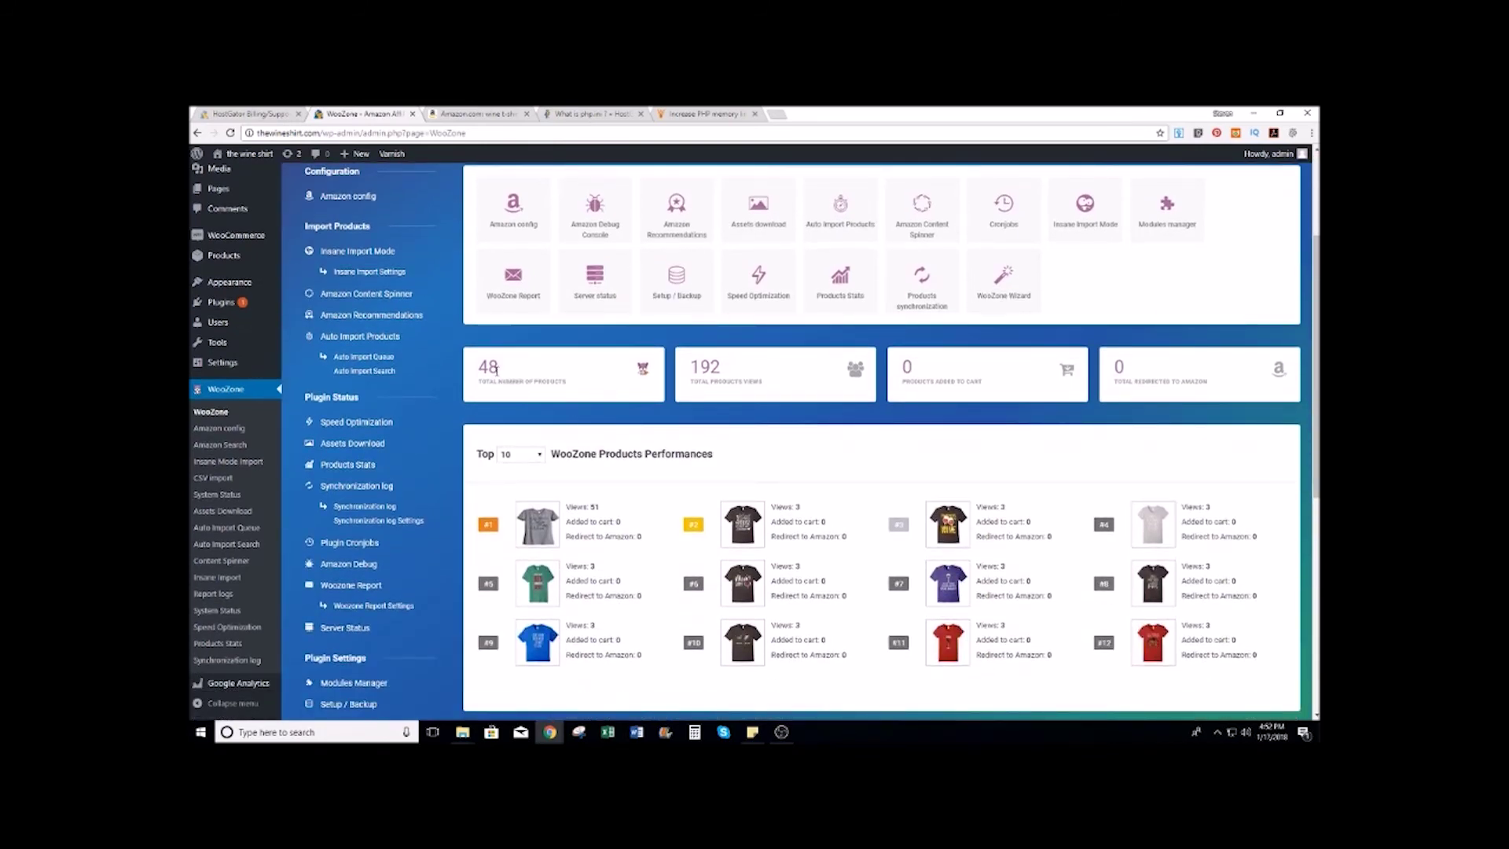
{"action": "scroll", "coordinate": [496, 369], "scroll_direction": "down", "scroll_amount": 2}
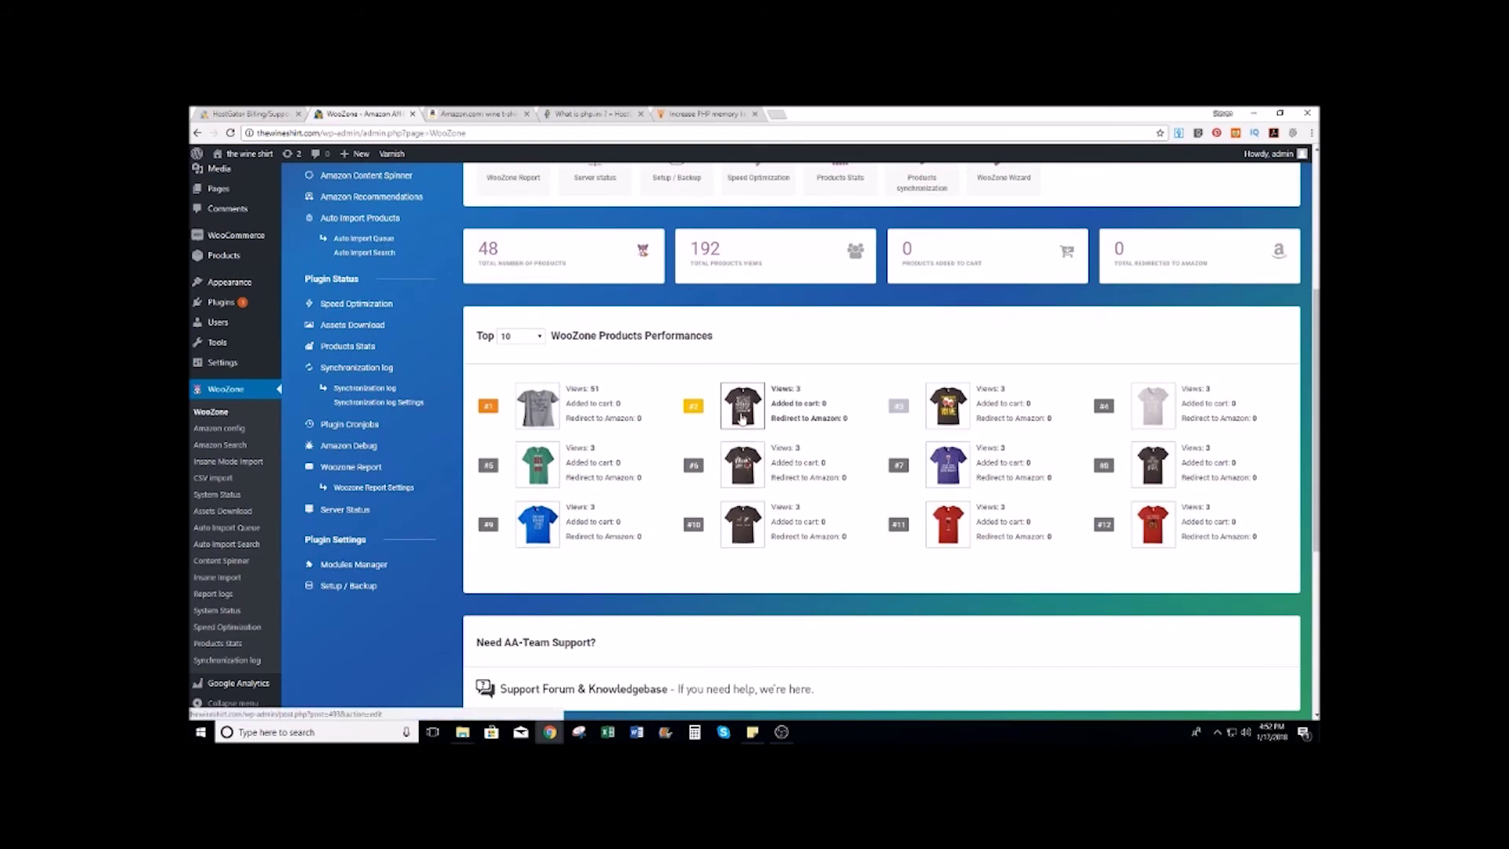
{"action": "scroll", "coordinate": [738, 405], "scroll_direction": "up", "scroll_amount": 5}
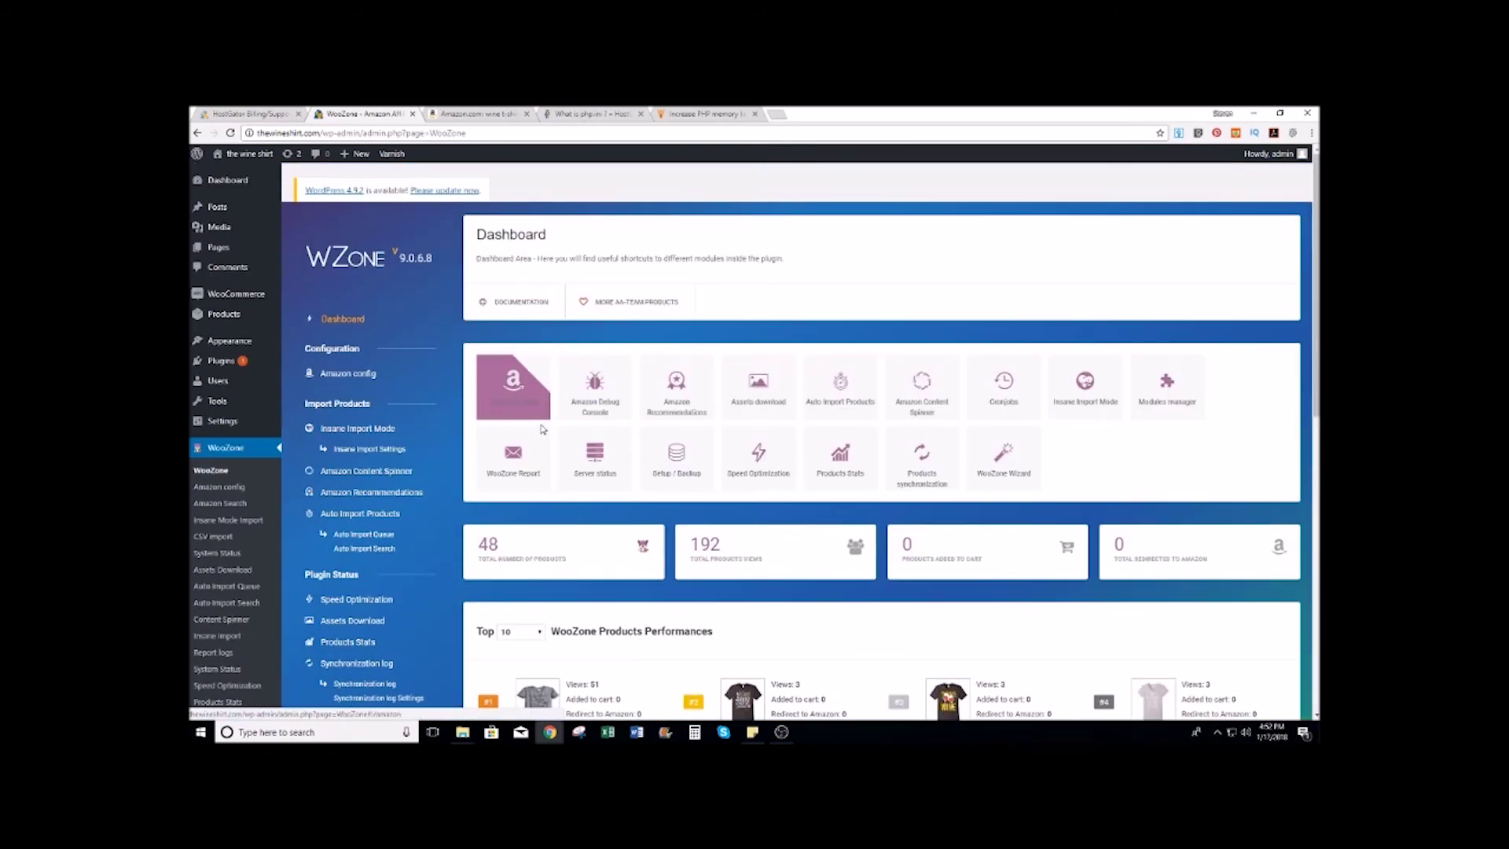
{"action": "scroll", "coordinate": [496, 277], "scroll_direction": "down", "scroll_amount": 4}
{"action": "scroll", "coordinate": [400, 258], "scroll_direction": "up", "scroll_amount": 1}
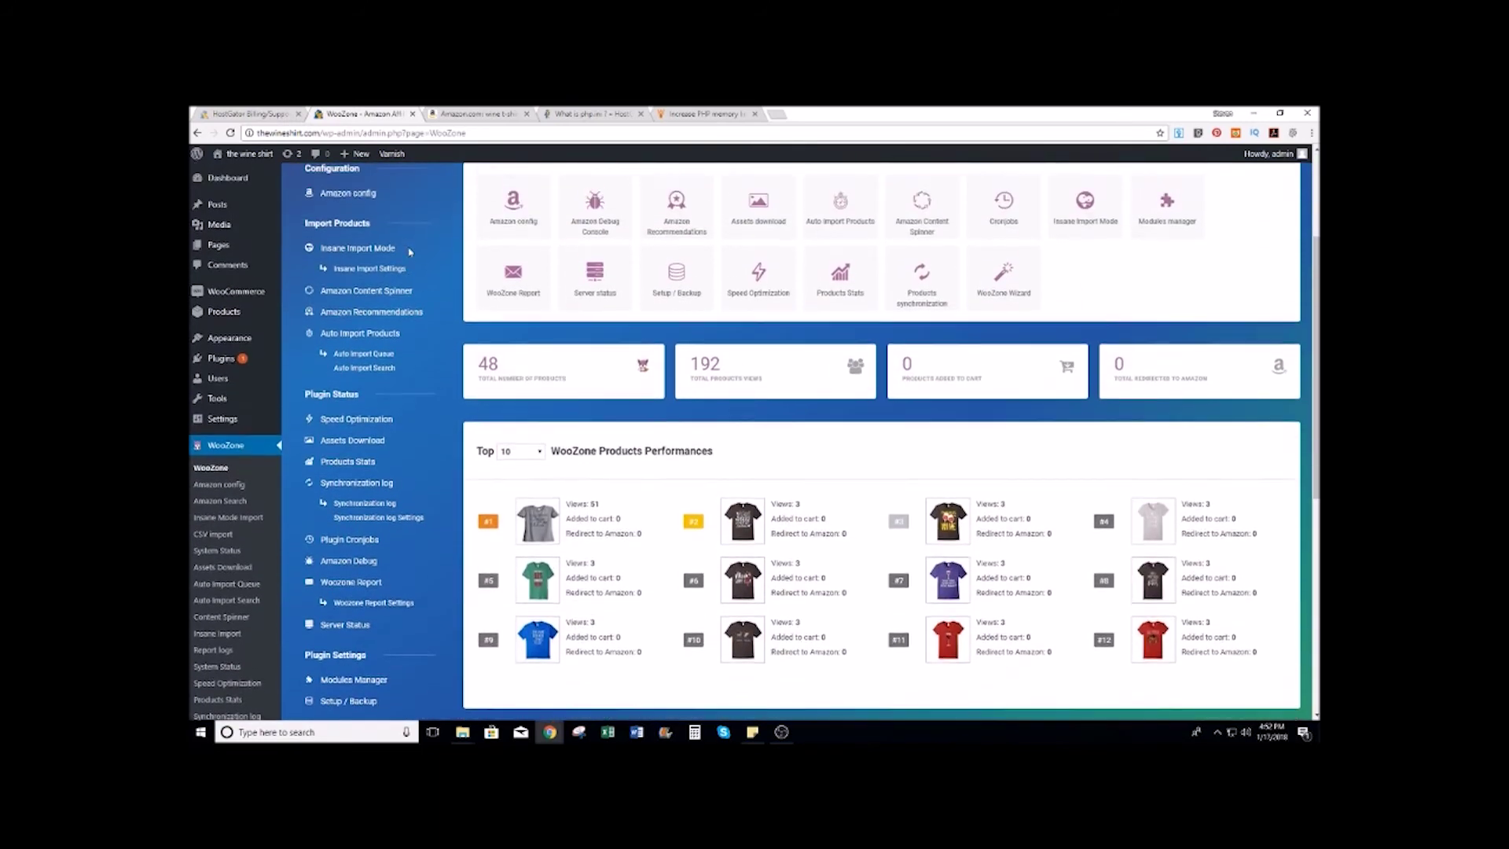
Step: Return to Insane Import Mode and complete a second import of 21 shirts
{"action": "left_click", "coordinate": [371, 253]}
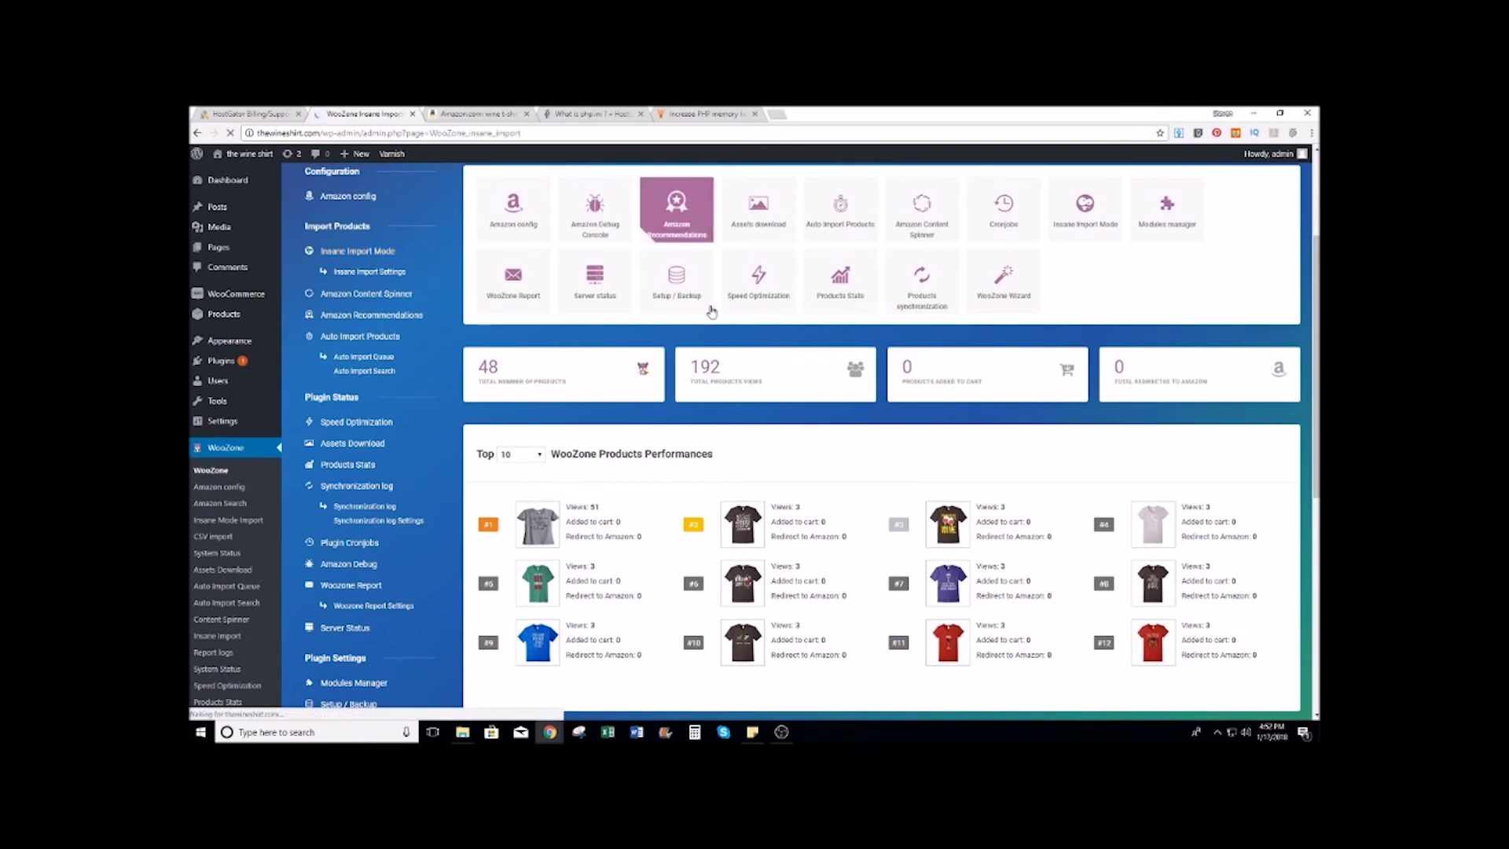
{"action": "scroll", "coordinate": [598, 470], "scroll_direction": "down", "scroll_amount": 2}
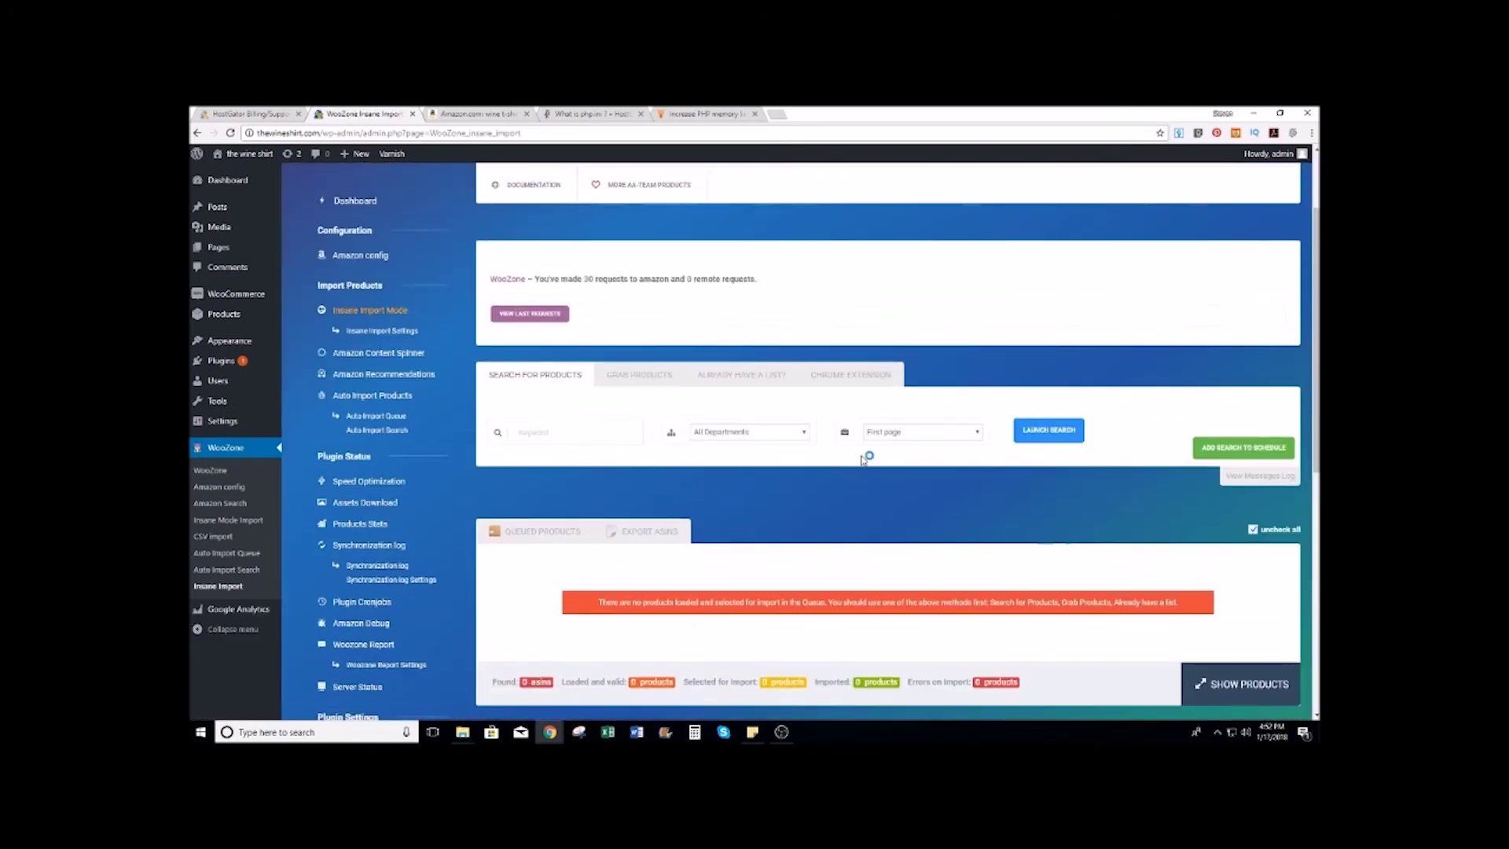
{"action": "scroll", "coordinate": [802, 471], "scroll_direction": "down", "scroll_amount": 1}
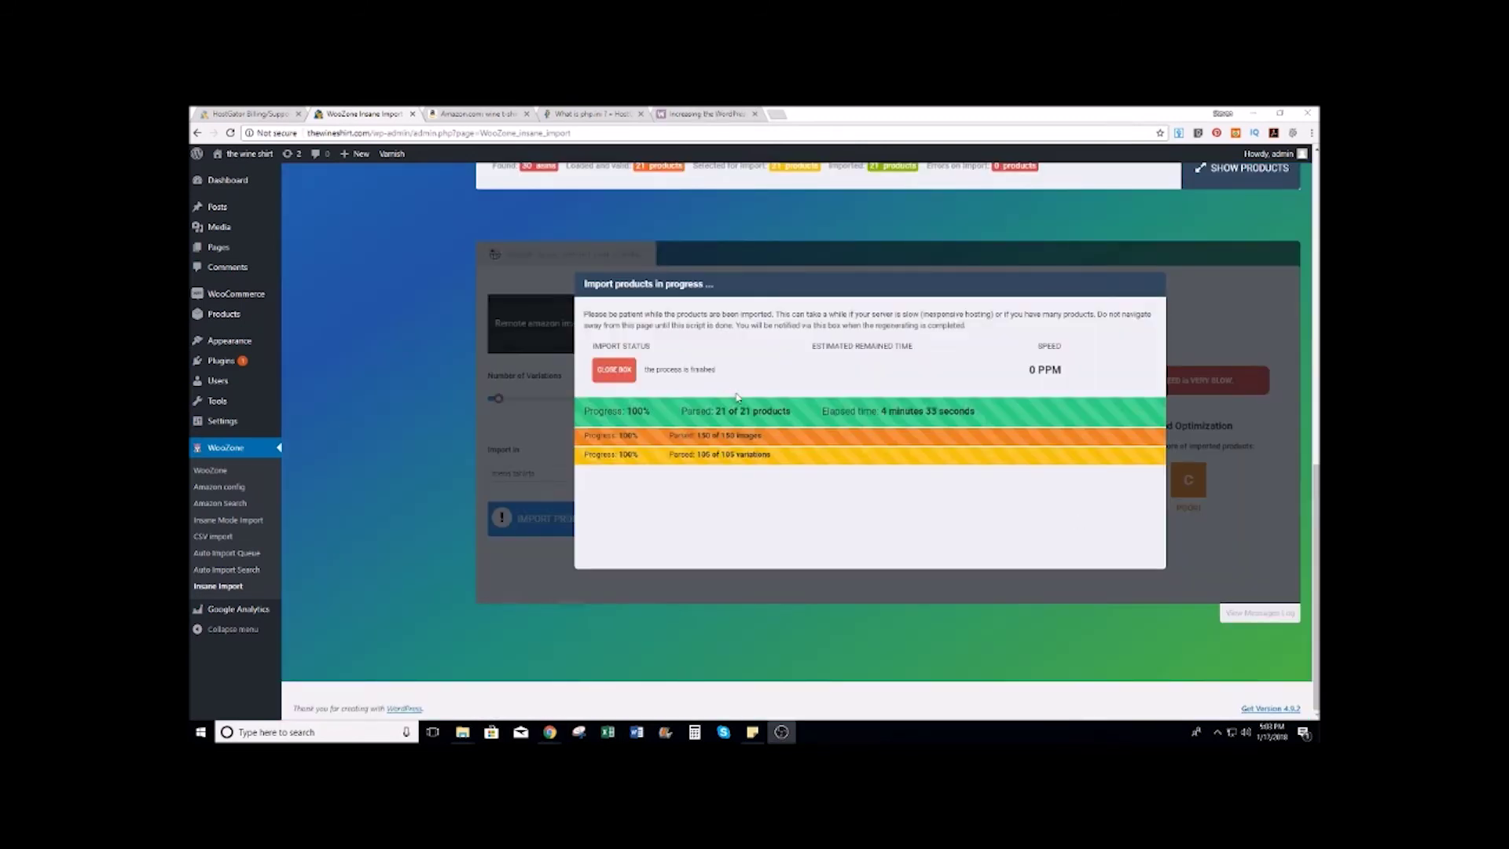
Step: Close the import report and open the Front Page from All Pages for editing
{"action": "left_click", "coordinate": [613, 369]}
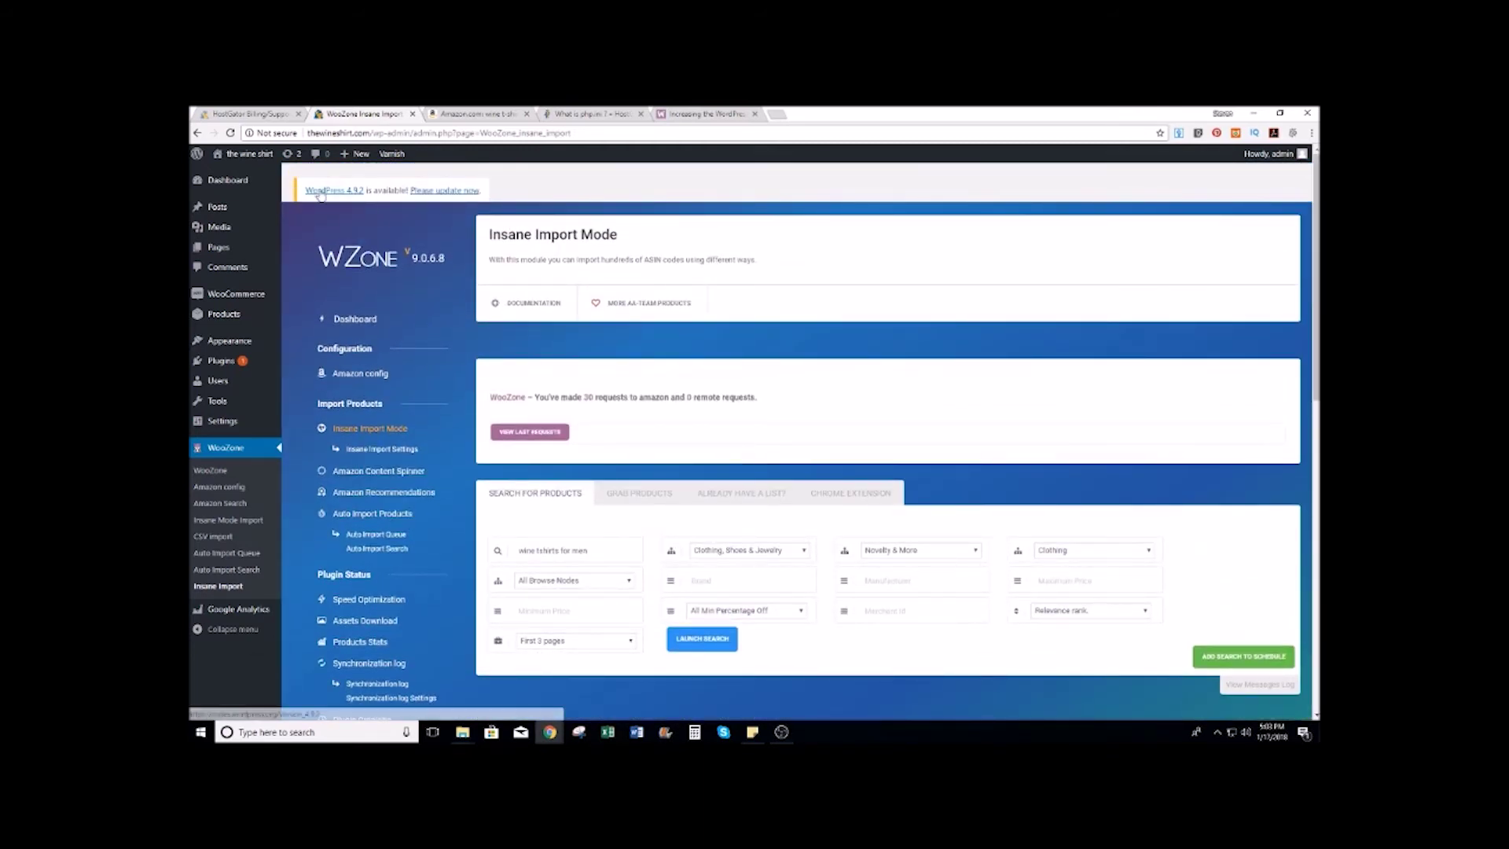
{"action": "mouse_move", "coordinate": [270, 252]}
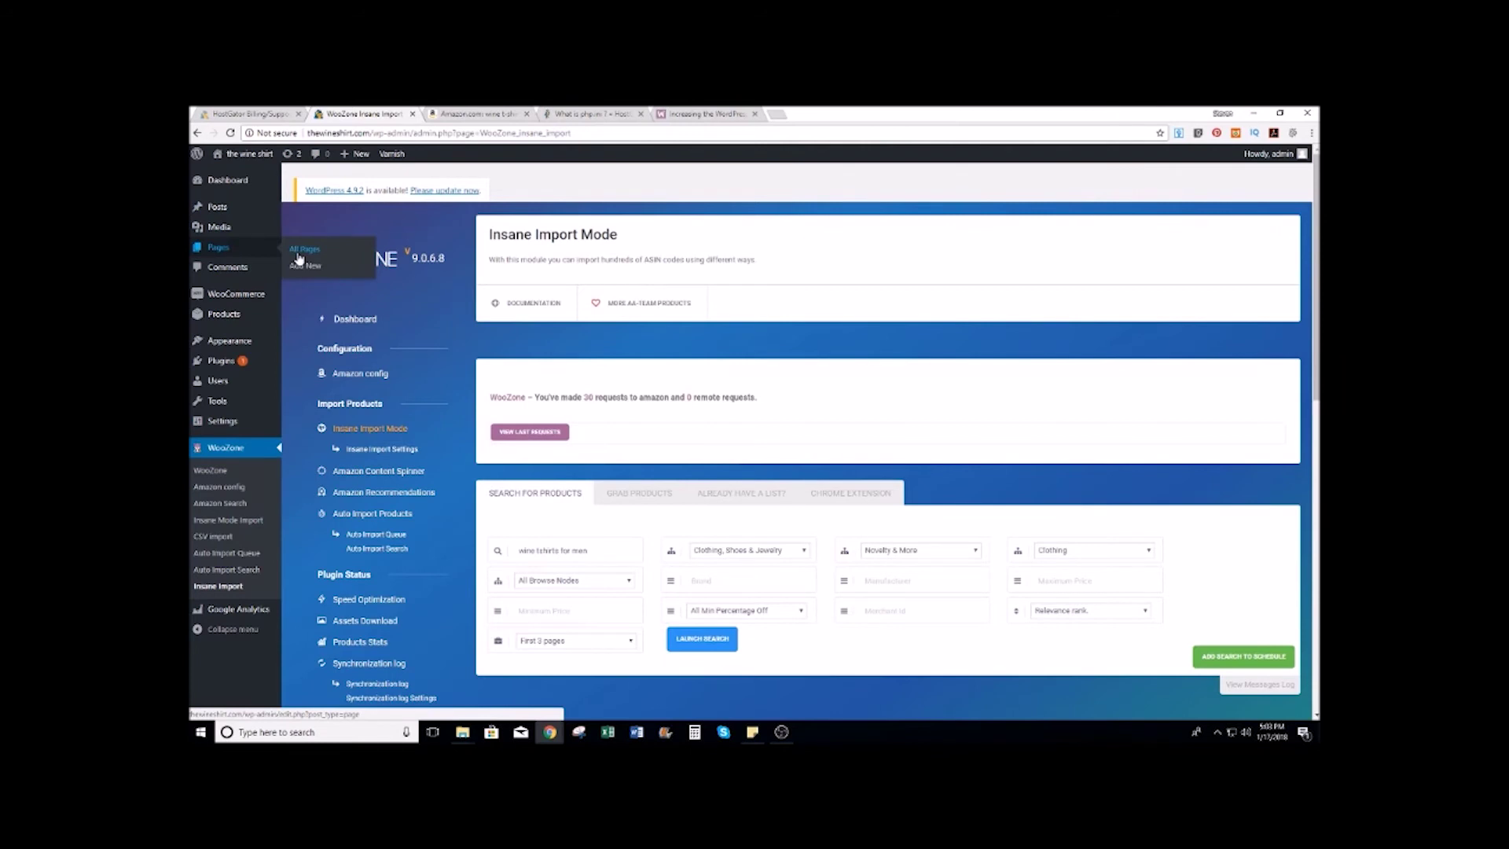
{"action": "left_click", "coordinate": [299, 258]}
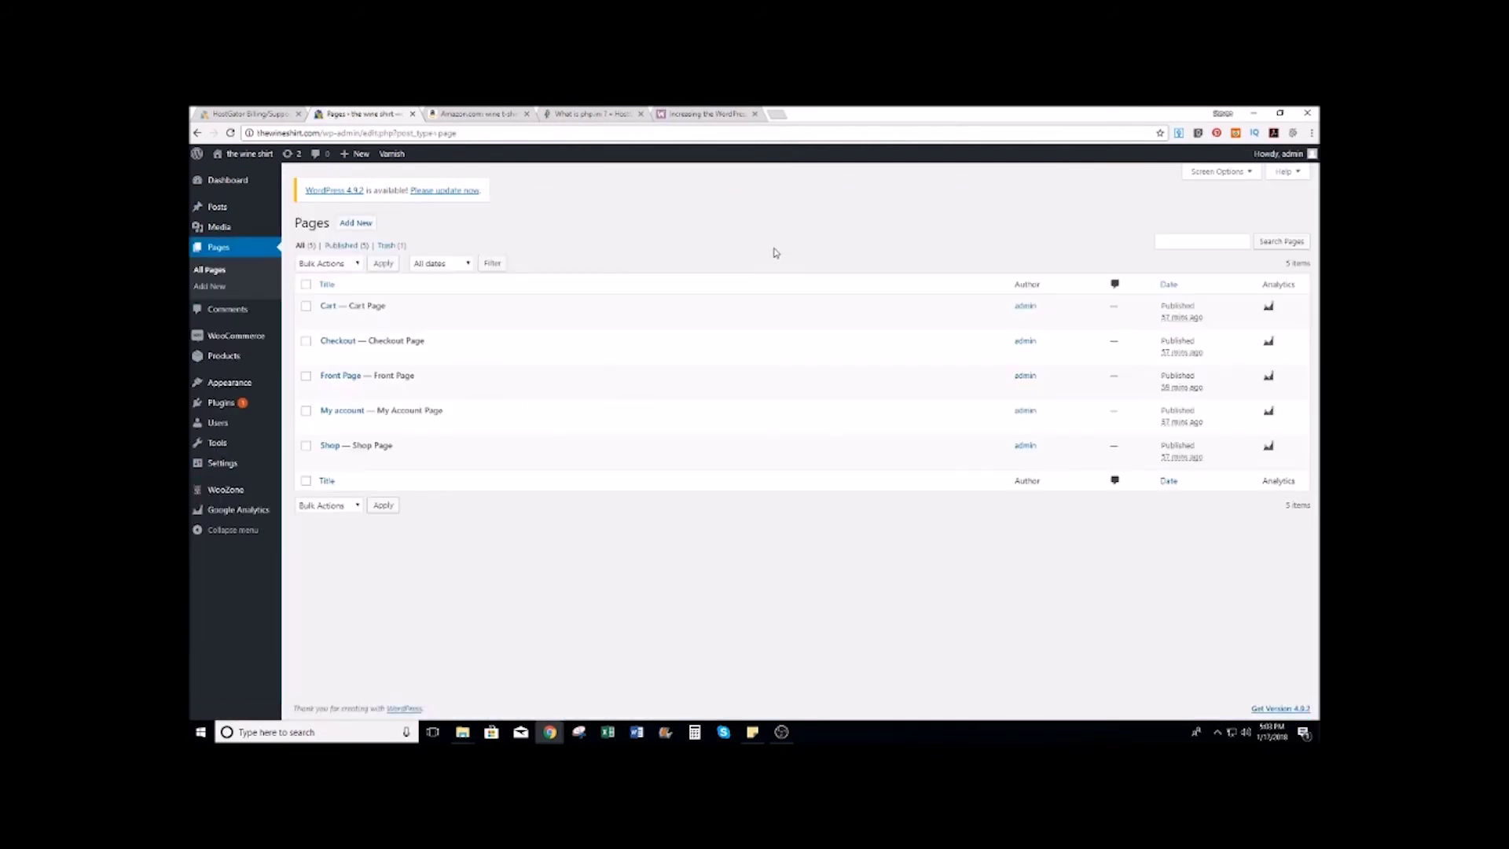
{"action": "left_click", "coordinate": [326, 391]}
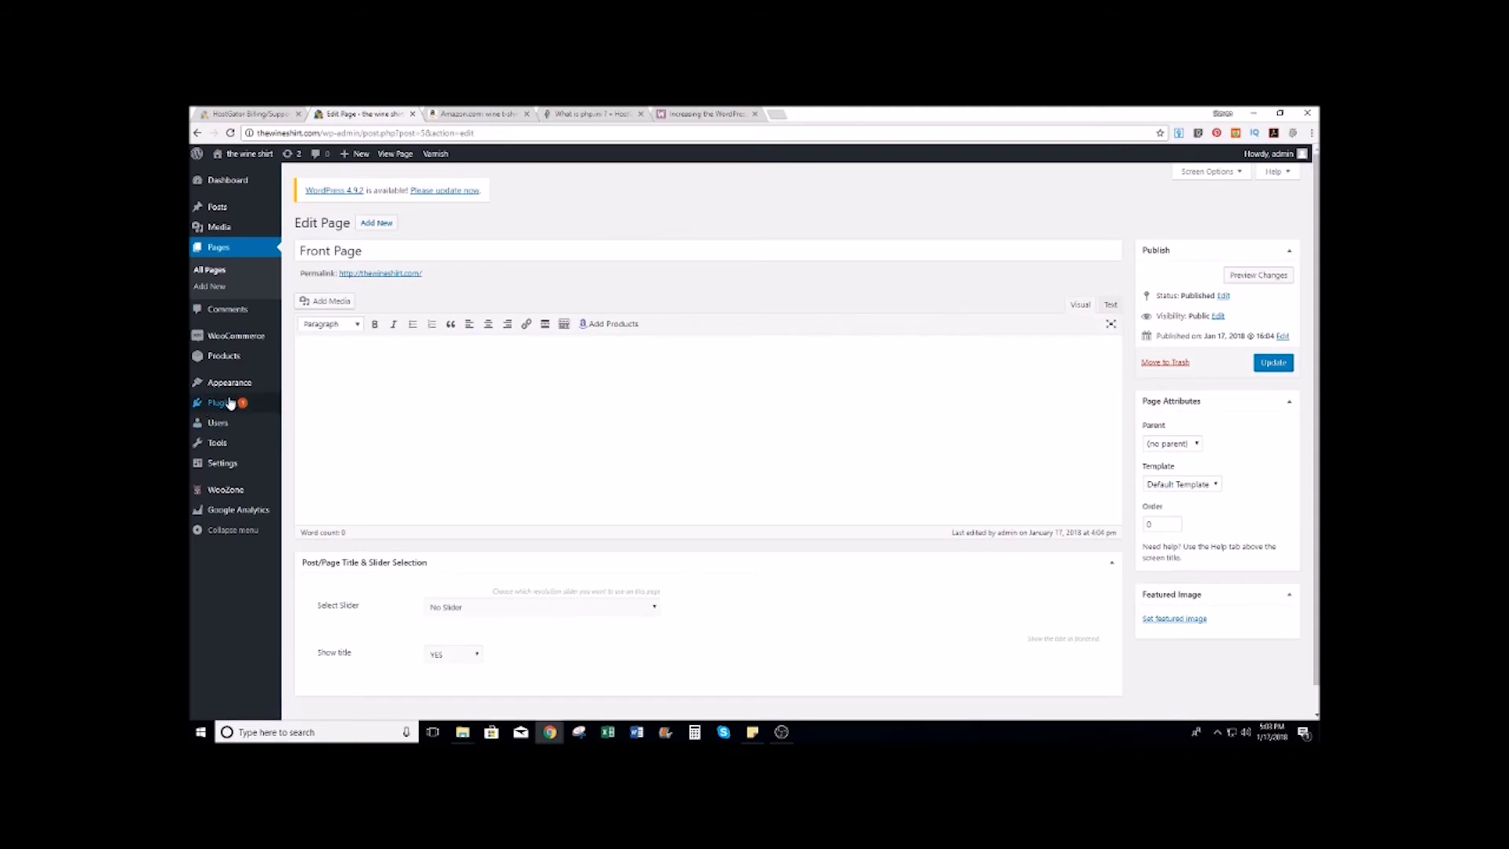
Step: Activate Visual Composer Addon, Contact Form 7, AA Backup Manager, Core Functionality and WPBakery Page Builder
{"action": "left_click", "coordinate": [301, 403]}
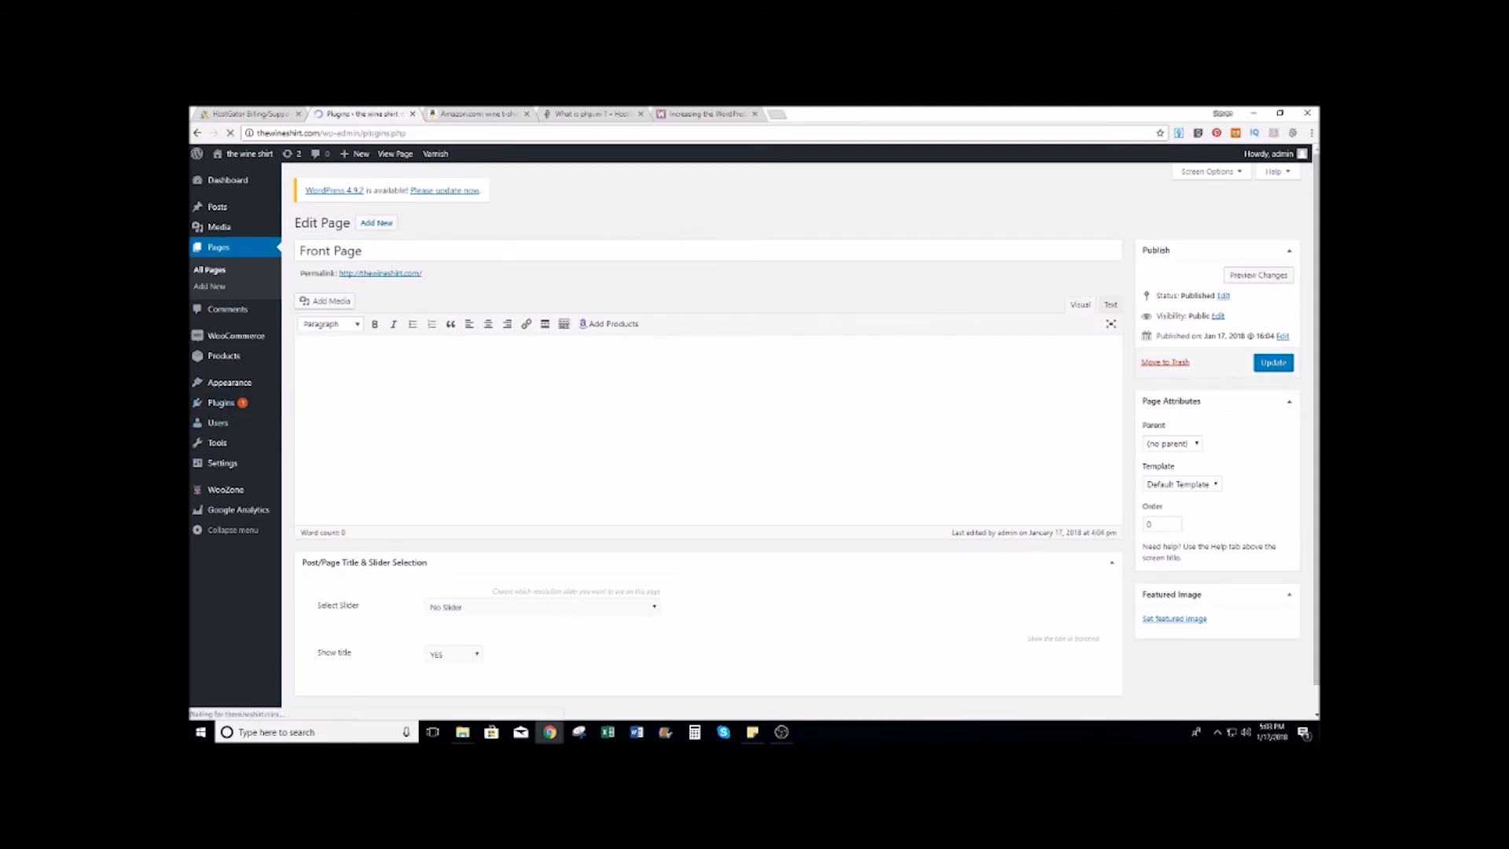
{"action": "scroll", "coordinate": [798, 440], "scroll_direction": "down", "scroll_amount": 3}
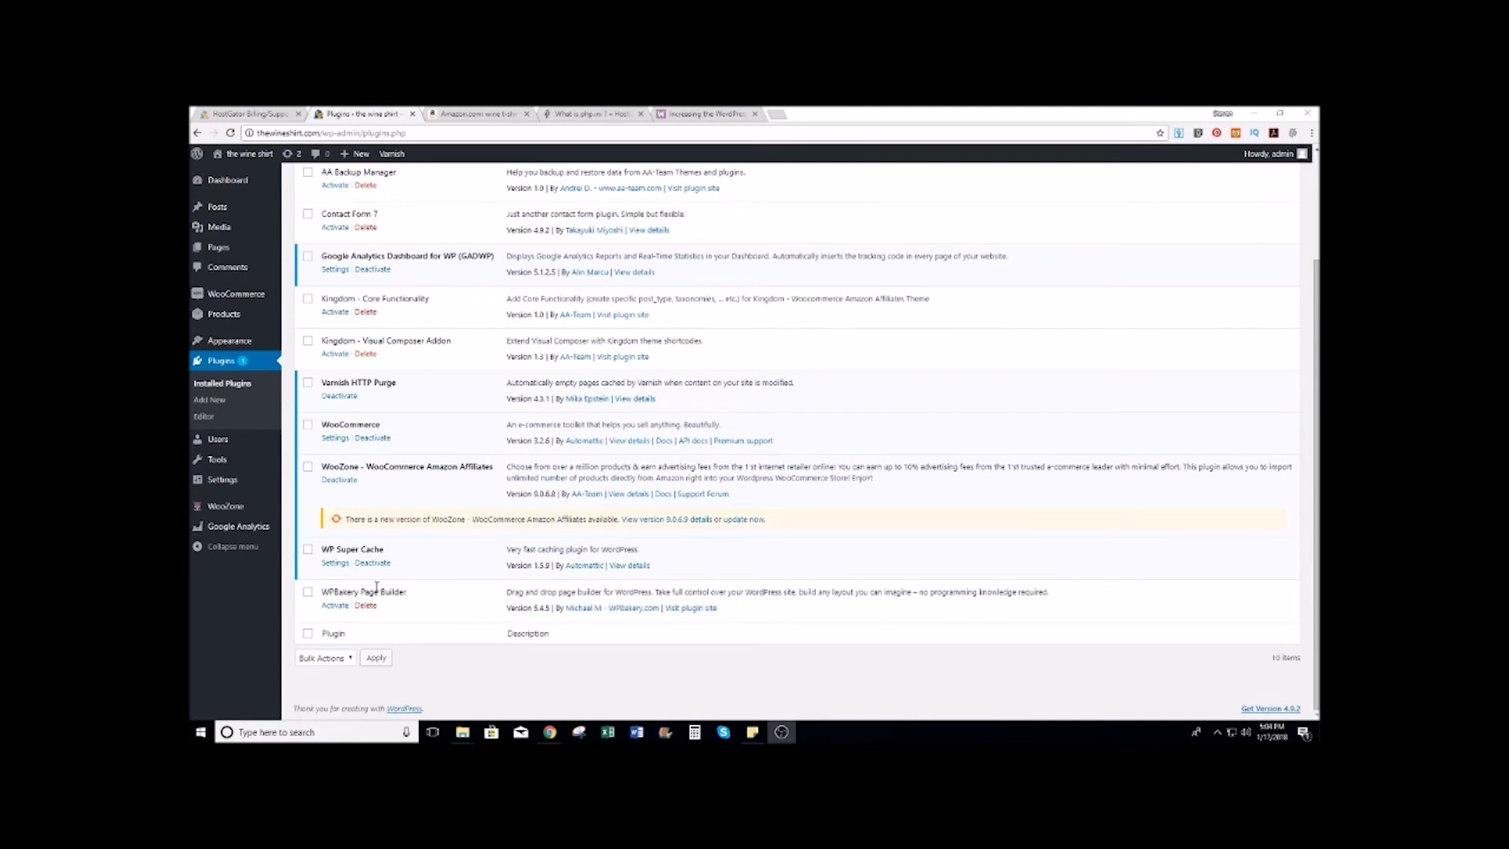
{"action": "left_click", "coordinate": [343, 359]}
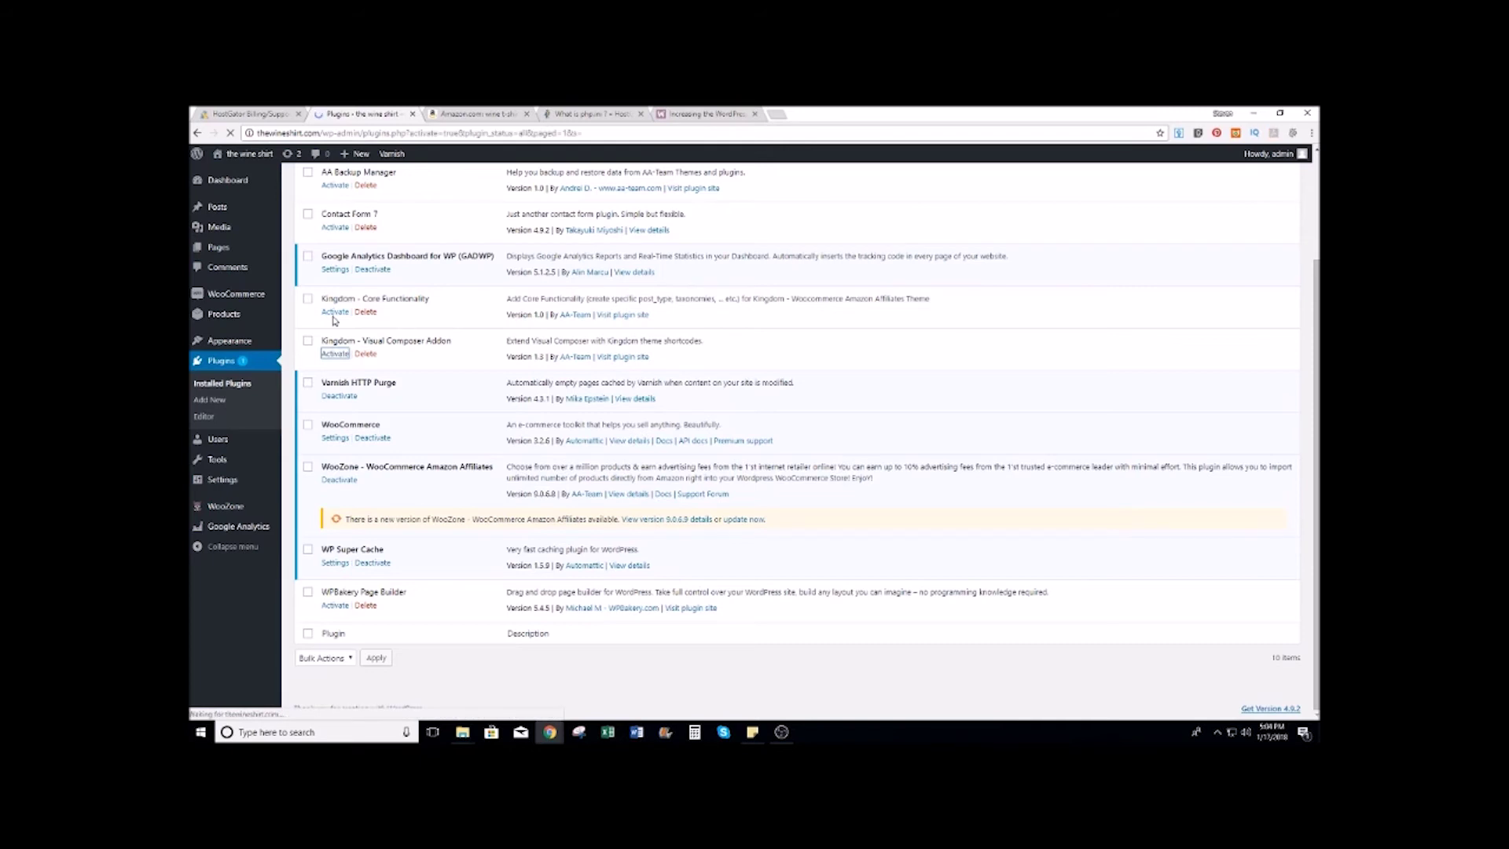
{"action": "left_click", "coordinate": [333, 432]}
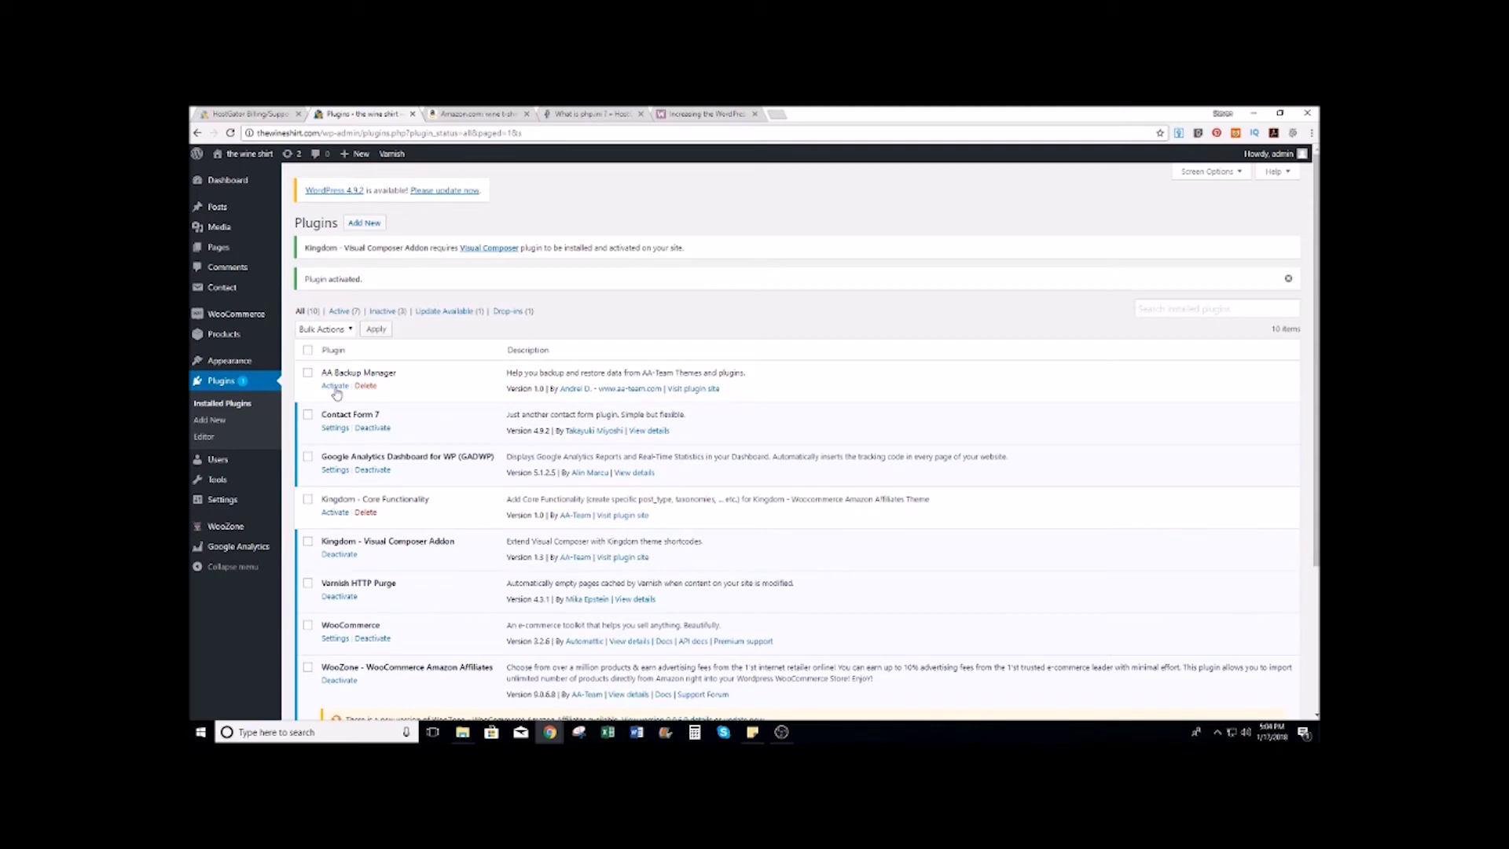
{"action": "left_click", "coordinate": [335, 388]}
{"action": "scroll", "coordinate": [335, 393], "scroll_direction": "down", "scroll_amount": 2}
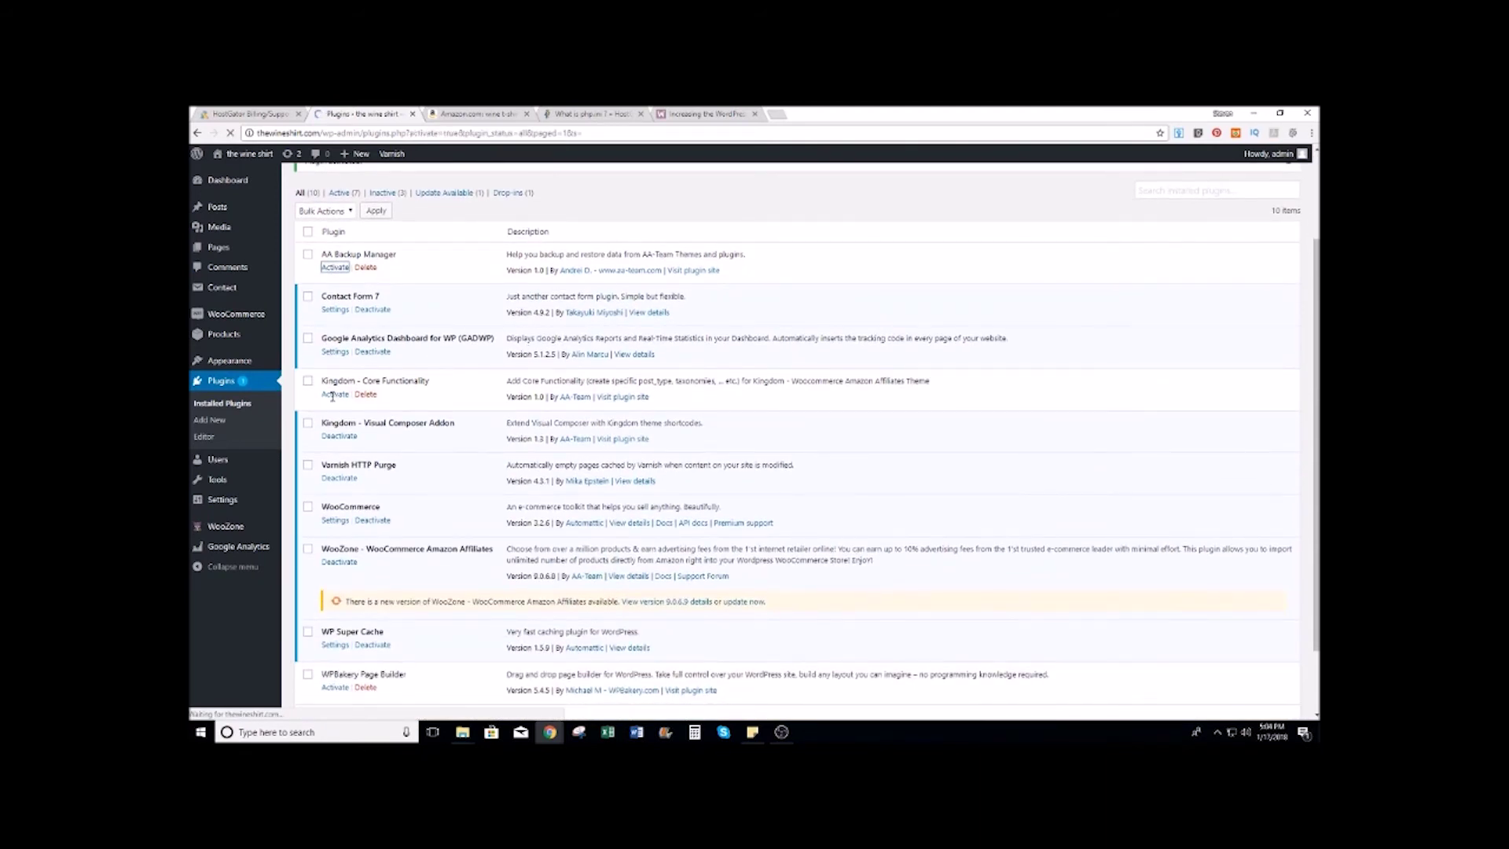
{"action": "left_click", "coordinate": [336, 512]}
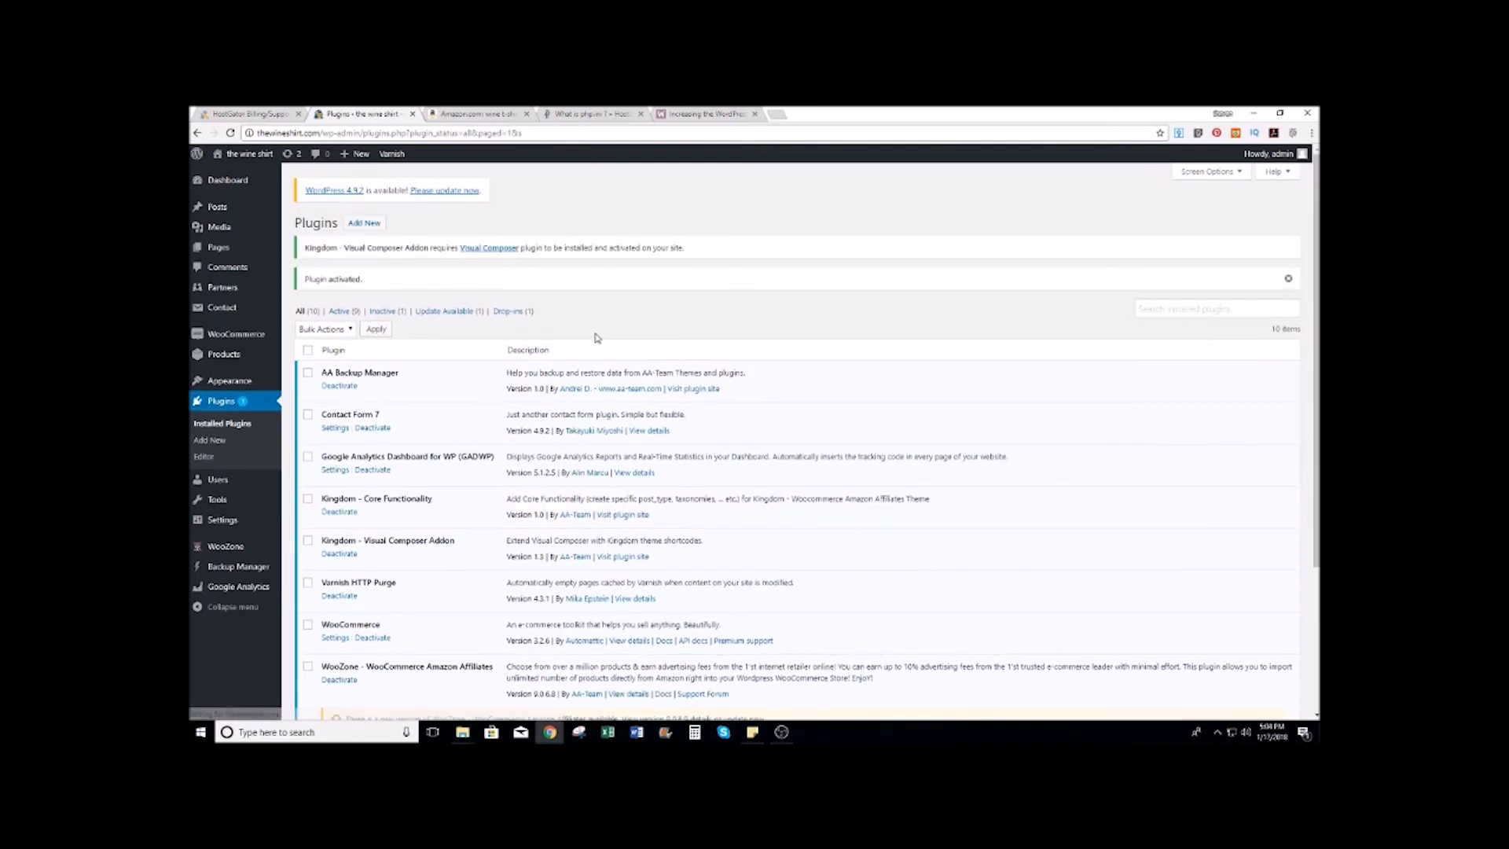
{"action": "scroll", "coordinate": [595, 338], "scroll_direction": "down", "scroll_amount": 3}
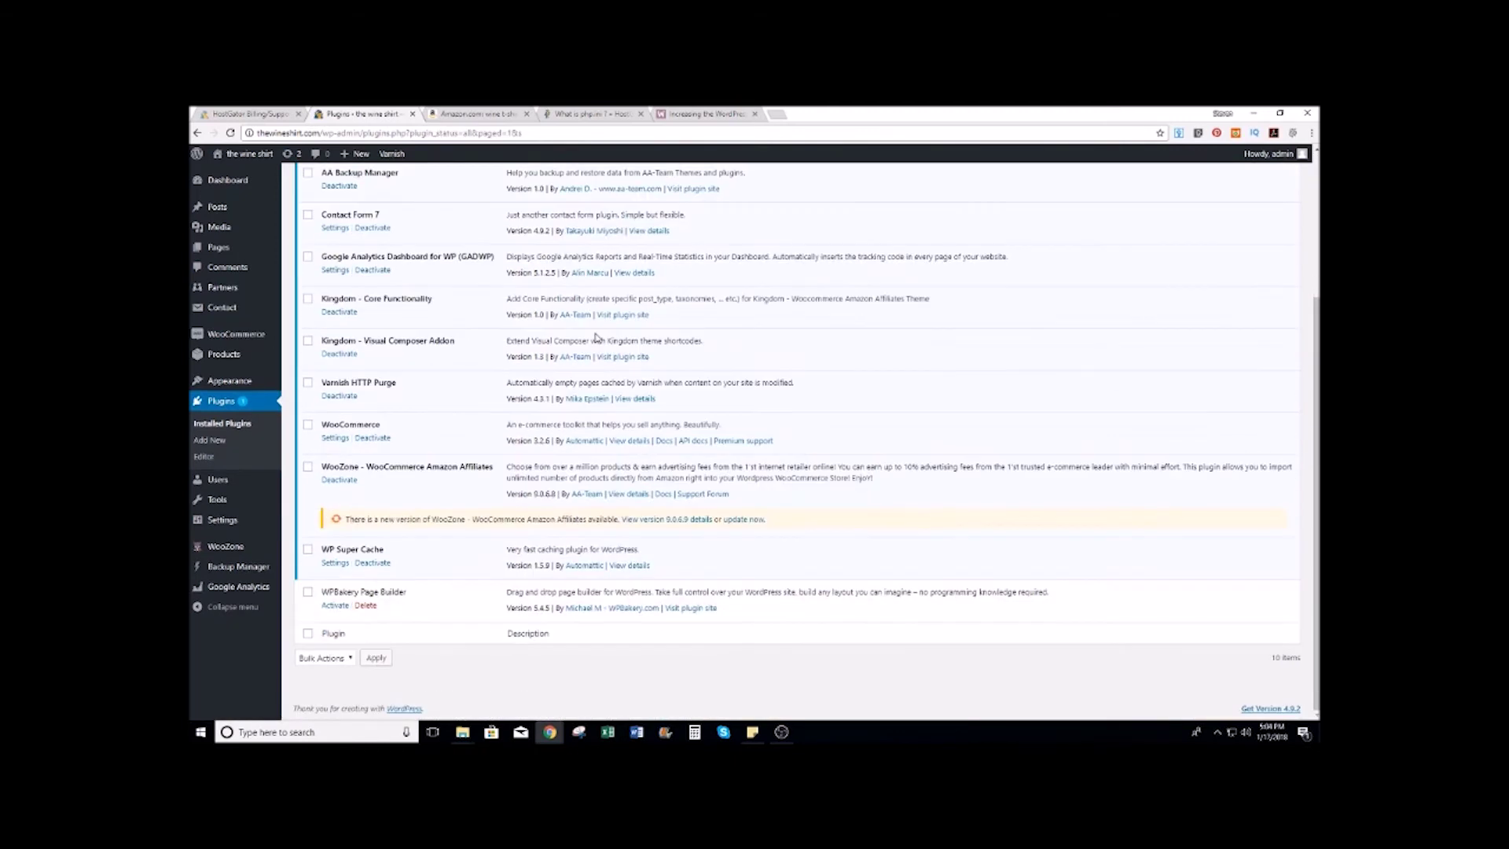
{"action": "left_click", "coordinate": [336, 606]}
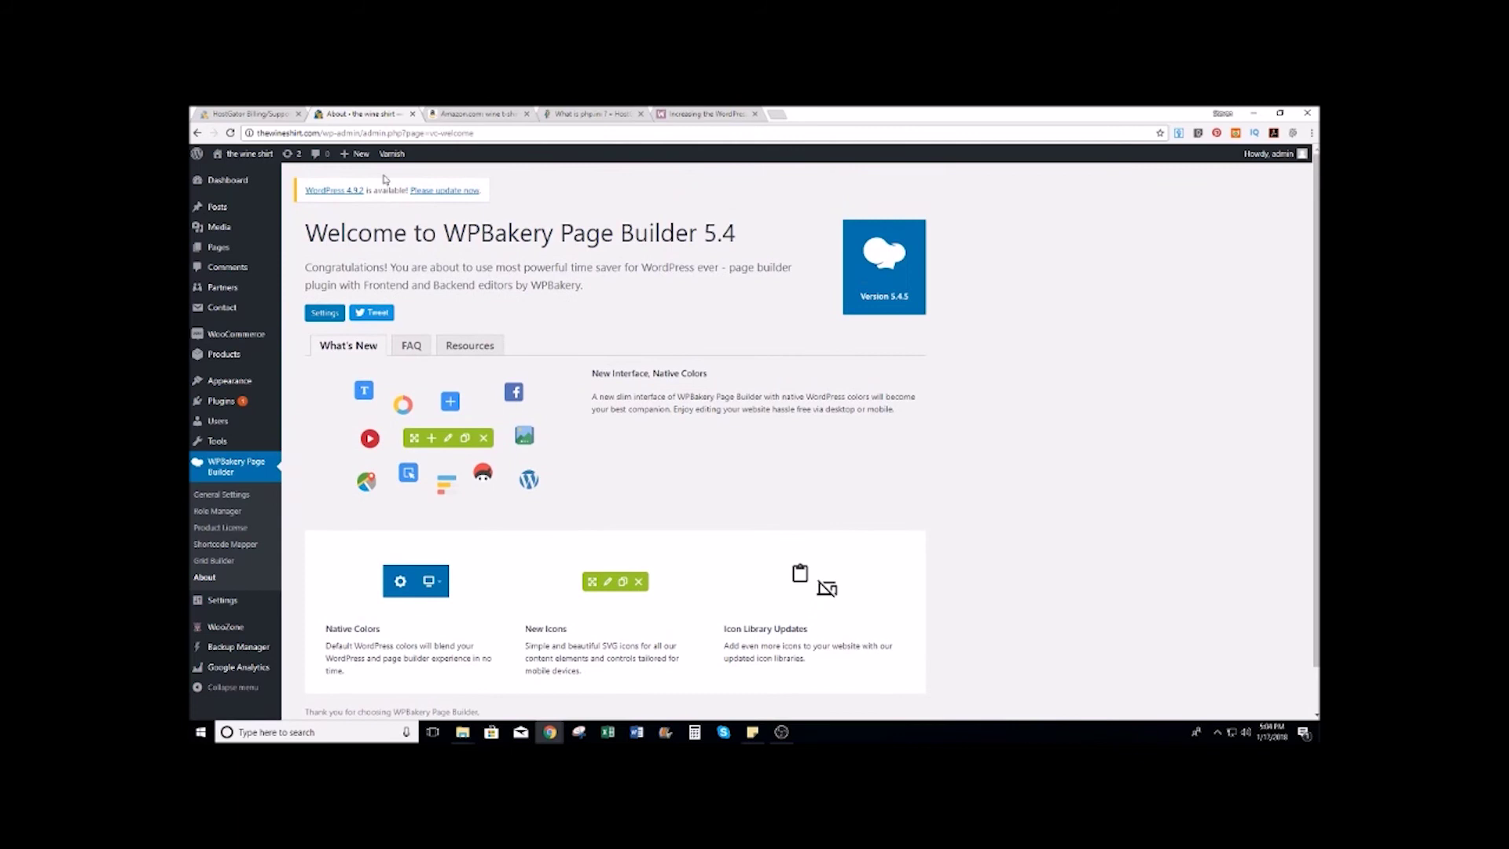
Step: Reopen the Front Page and switch it to the WPBakery Backend Editor
{"action": "mouse_move", "coordinate": [231, 253]}
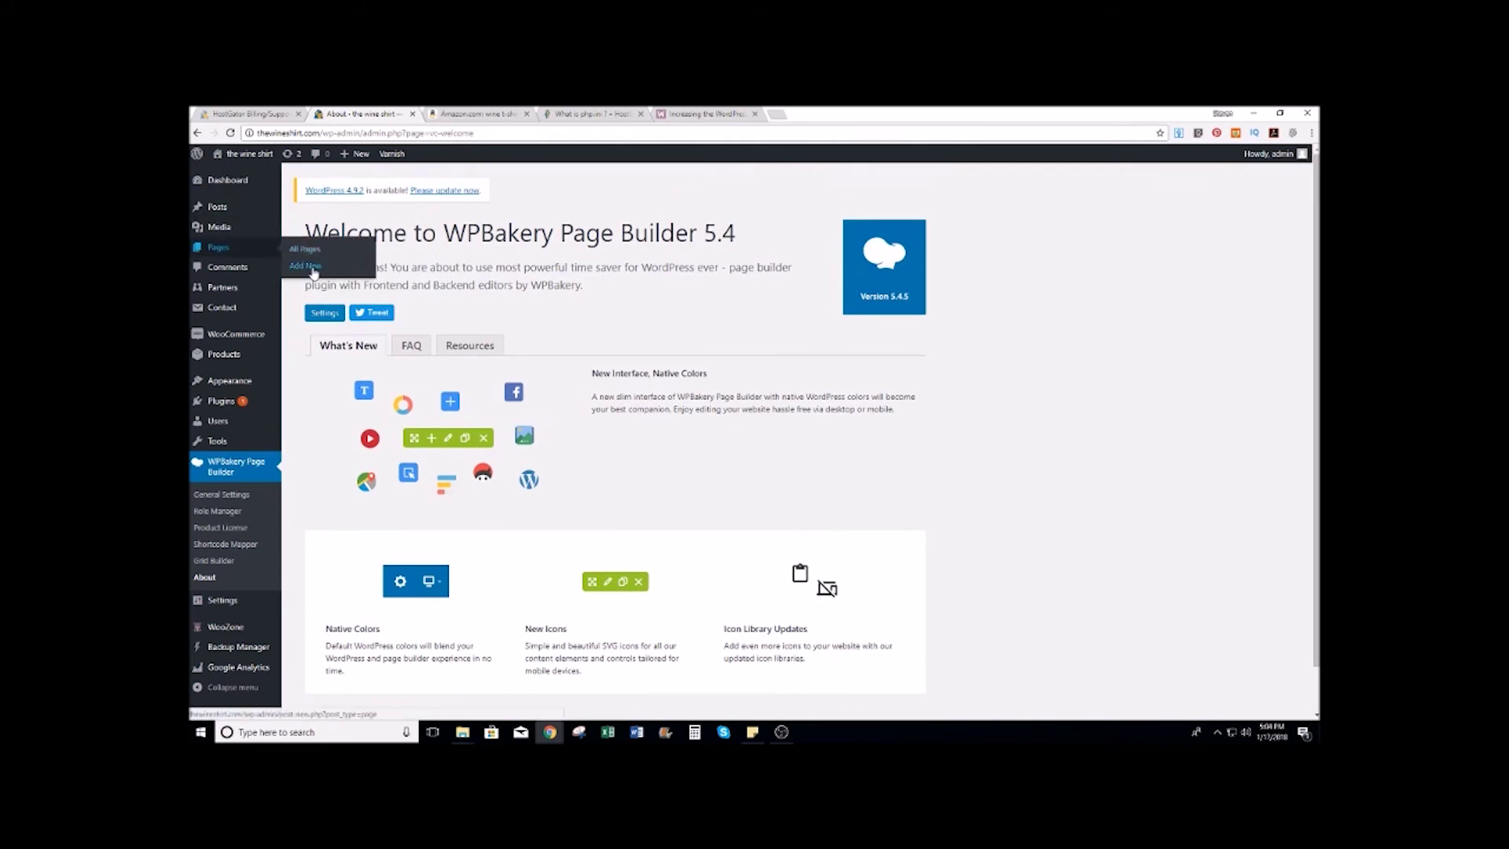
{"action": "left_click", "coordinate": [308, 250]}
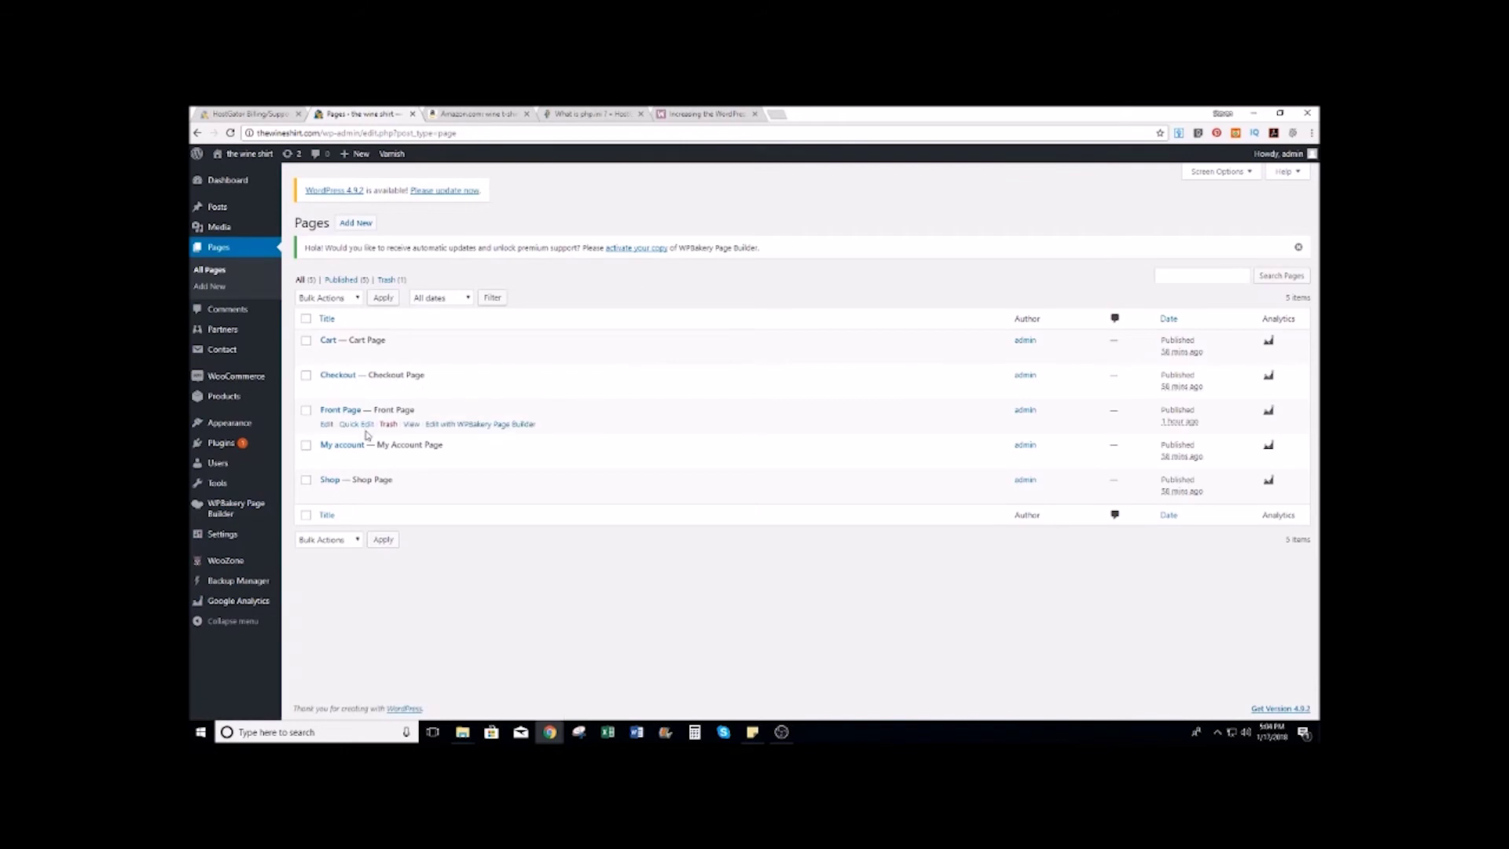
{"action": "left_click", "coordinate": [327, 425]}
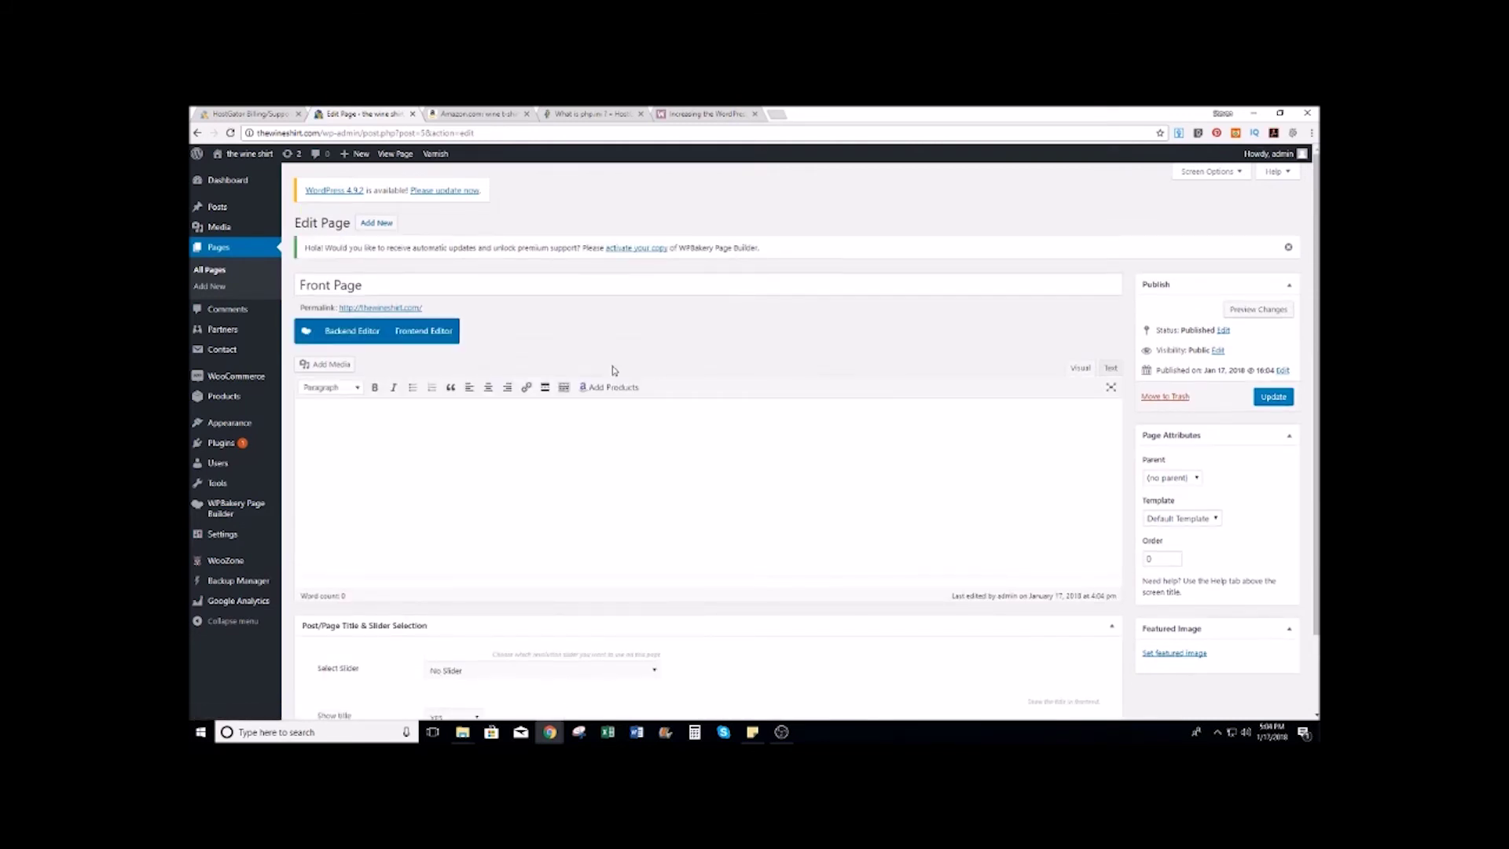
{"action": "left_click", "coordinate": [351, 331]}
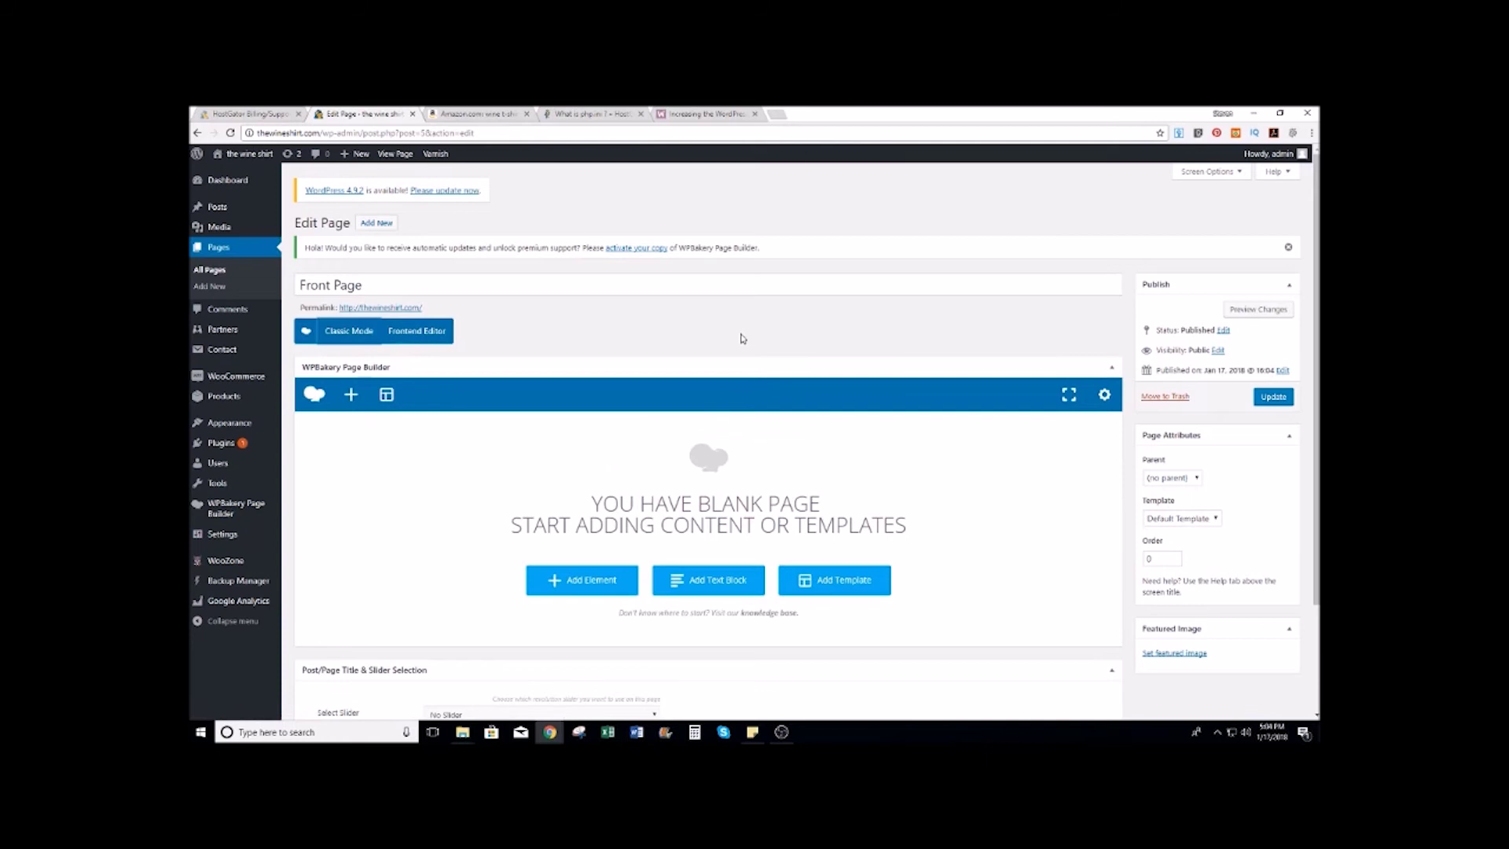
{"action": "scroll", "coordinate": [742, 339], "scroll_direction": "down", "scroll_amount": 3}
{"action": "scroll", "coordinate": [489, 326], "scroll_direction": "up", "scroll_amount": 3}
{"action": "scroll", "coordinate": [591, 316], "scroll_direction": "down", "scroll_amount": 2}
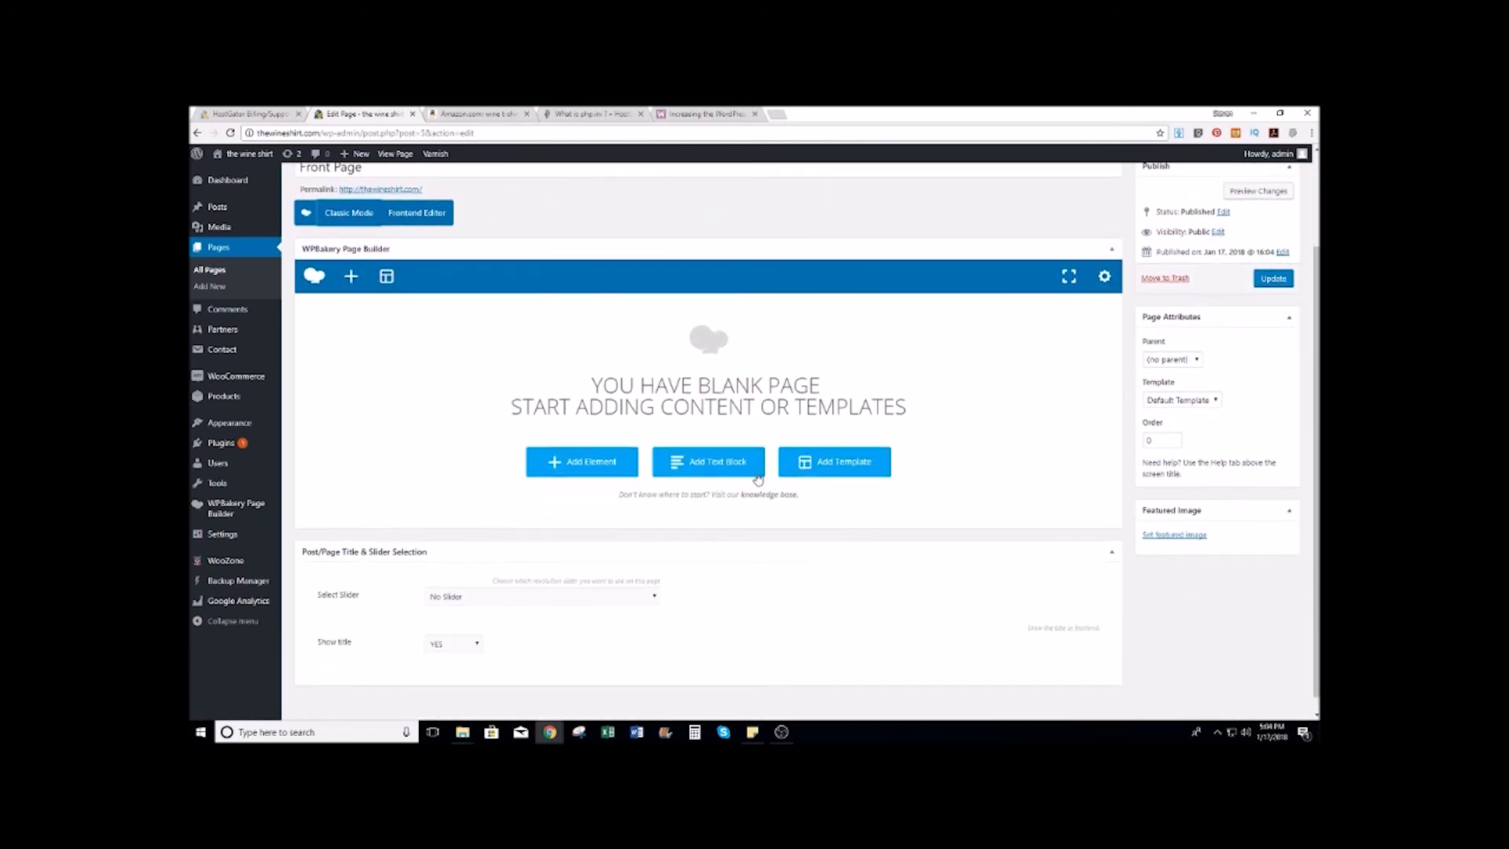
Step: Add a Kingdom Fancy Heading with title 'Best Sellers' and left text alignment
{"action": "left_click", "coordinate": [587, 475]}
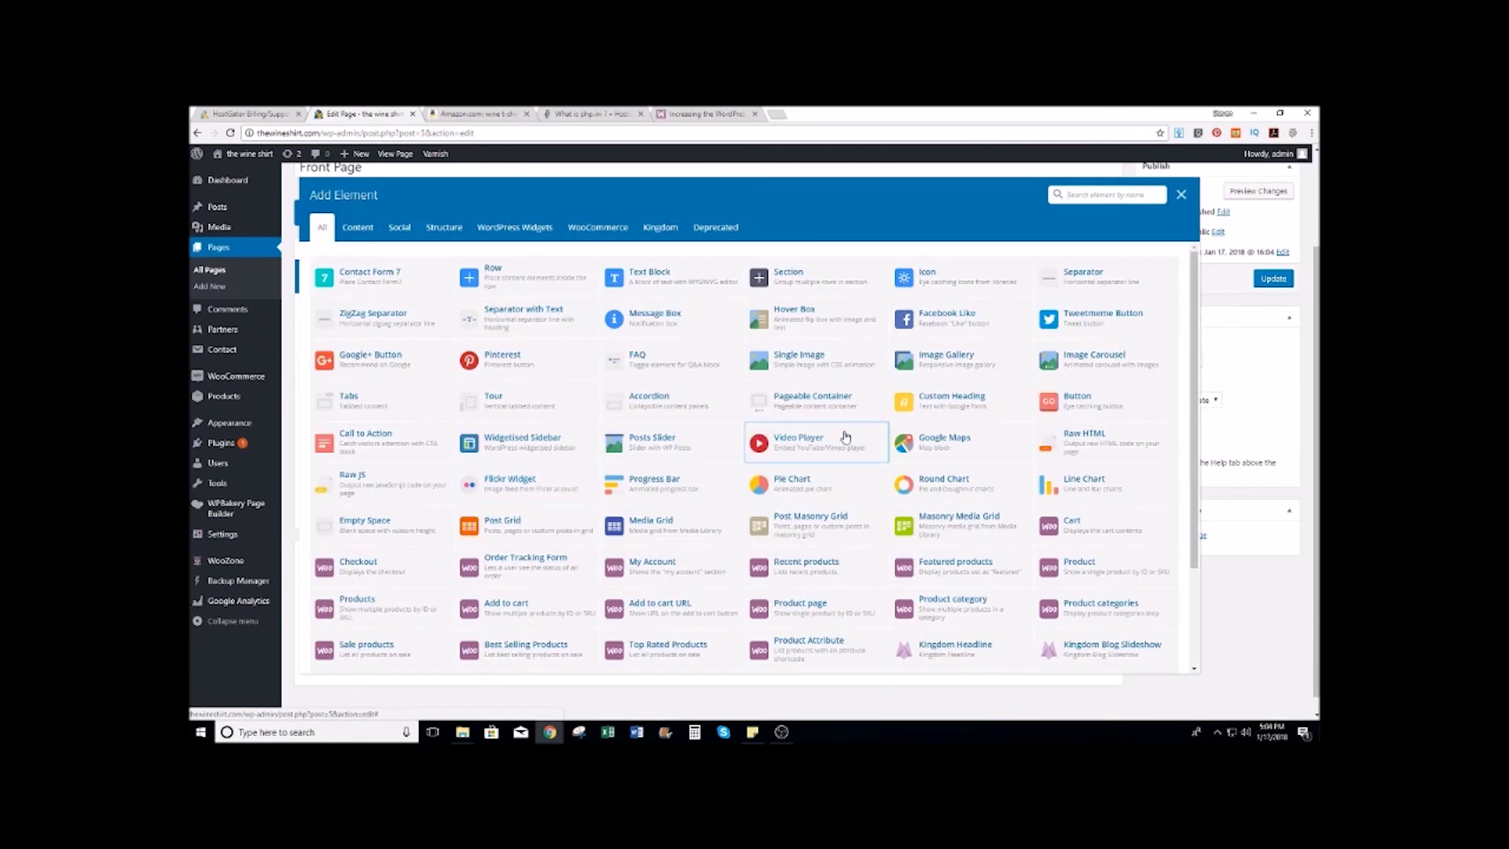
{"action": "scroll", "coordinate": [842, 435], "scroll_direction": "down", "scroll_amount": 3}
{"action": "scroll", "coordinate": [844, 437], "scroll_direction": "down", "scroll_amount": 2}
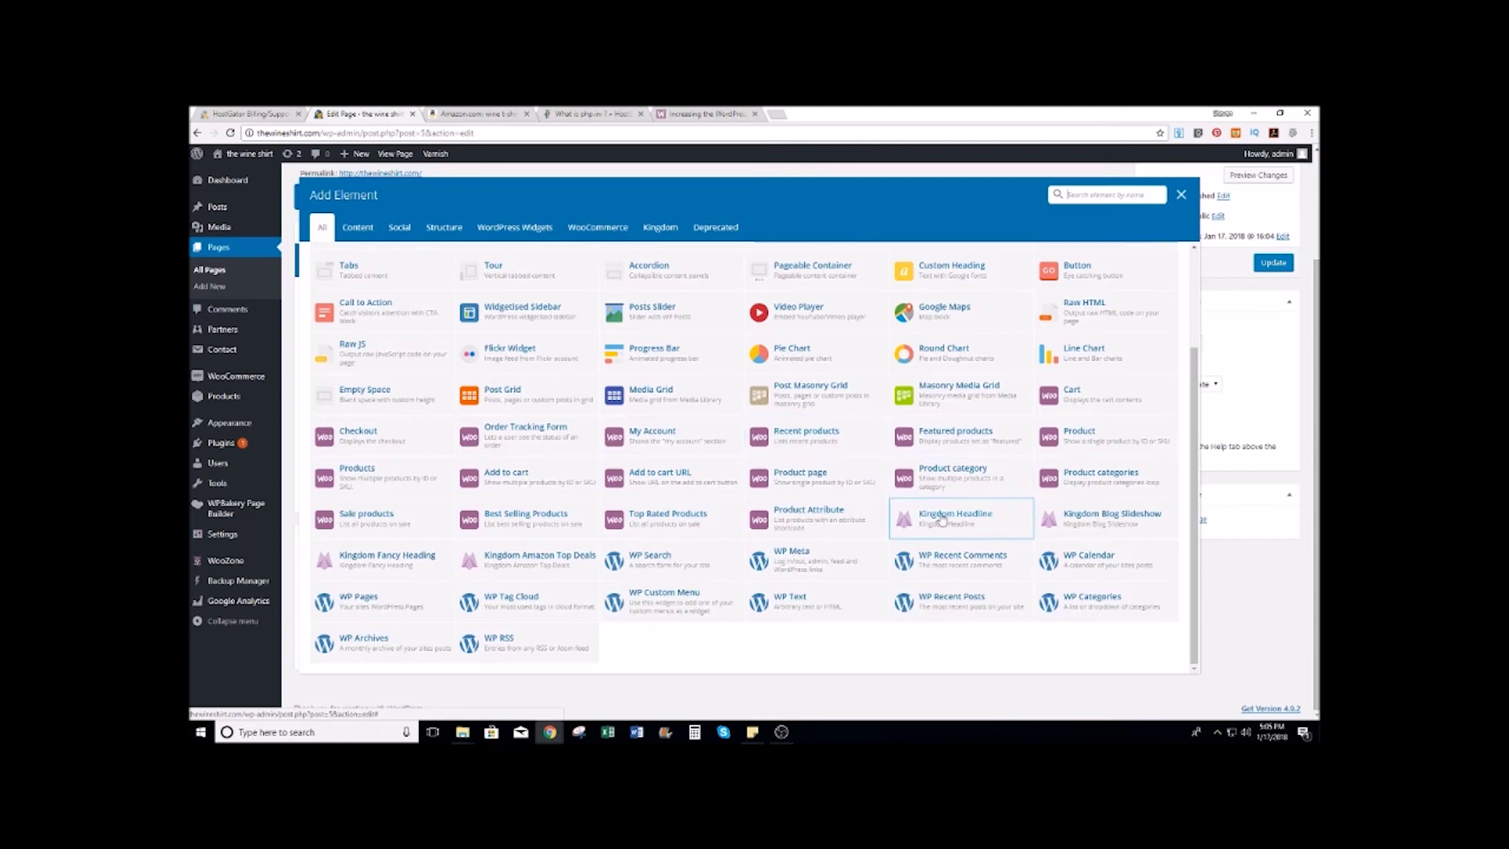
{"action": "left_click", "coordinate": [375, 561]}
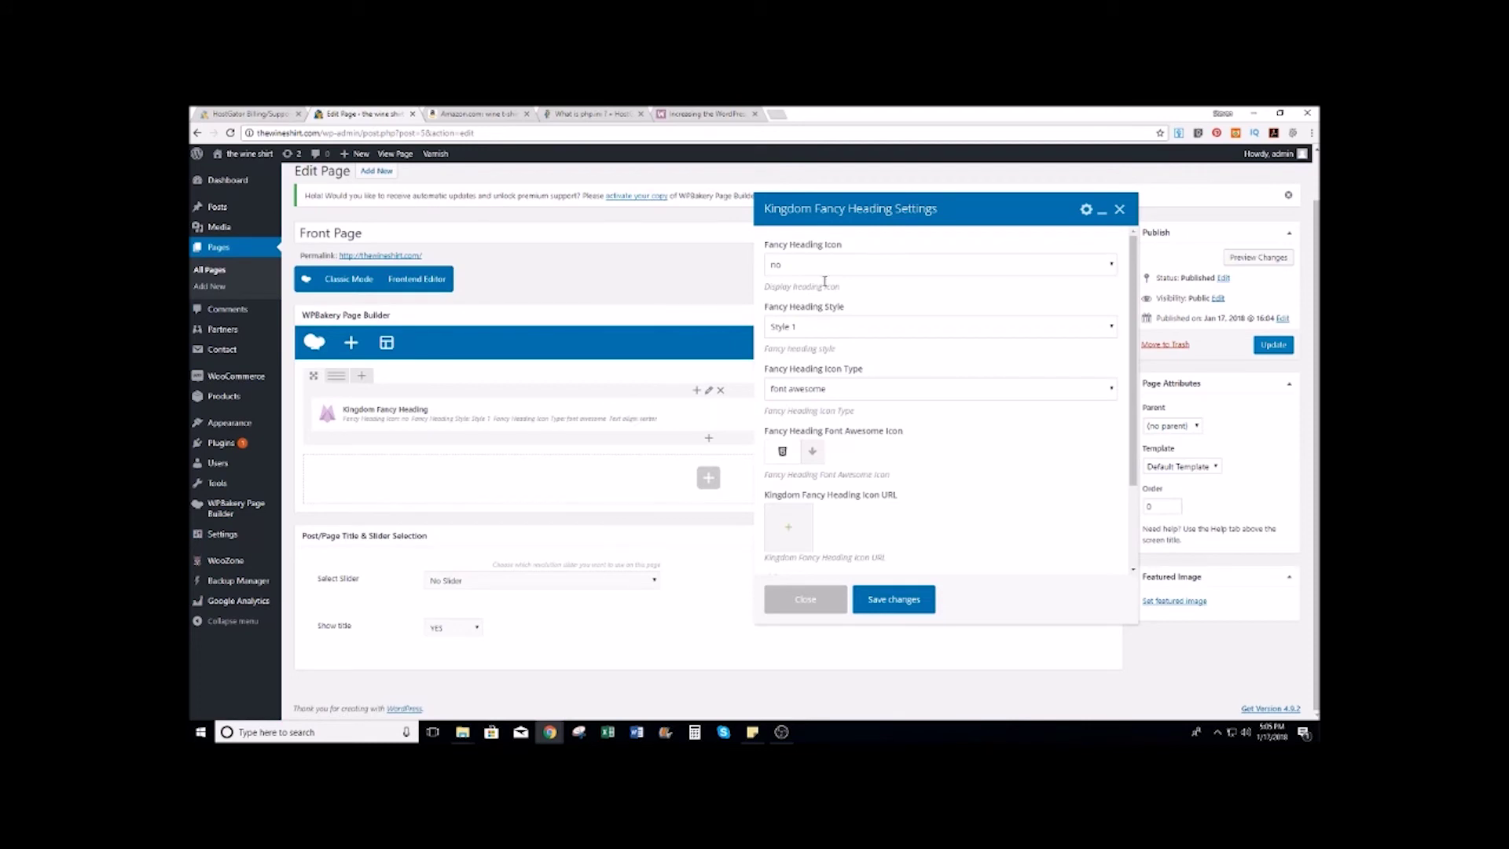
{"action": "scroll", "coordinate": [920, 311], "scroll_direction": "down", "scroll_amount": 3}
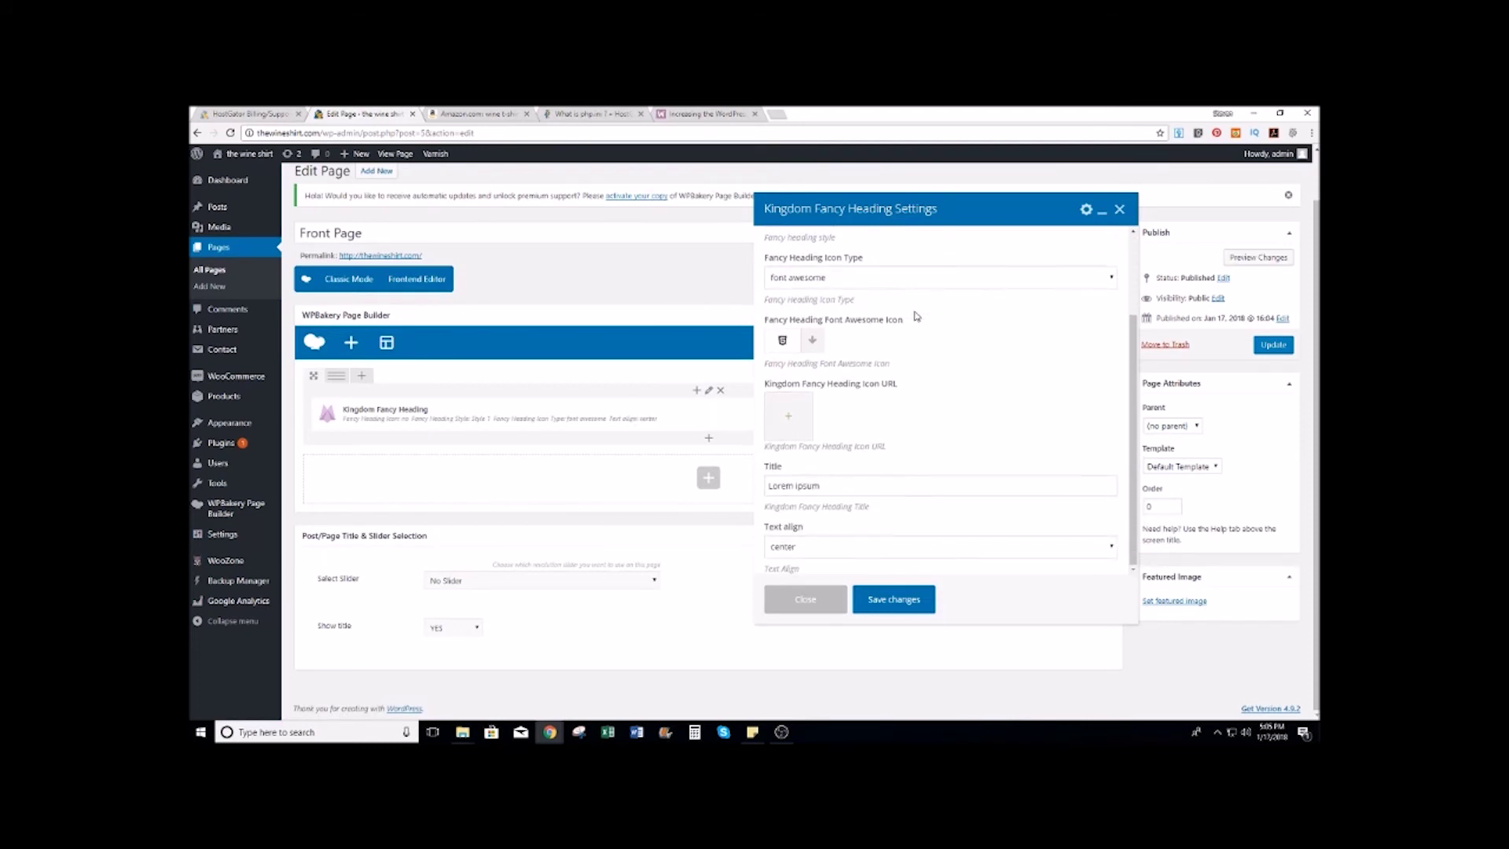
{"action": "triple_click", "coordinate": [846, 485]}
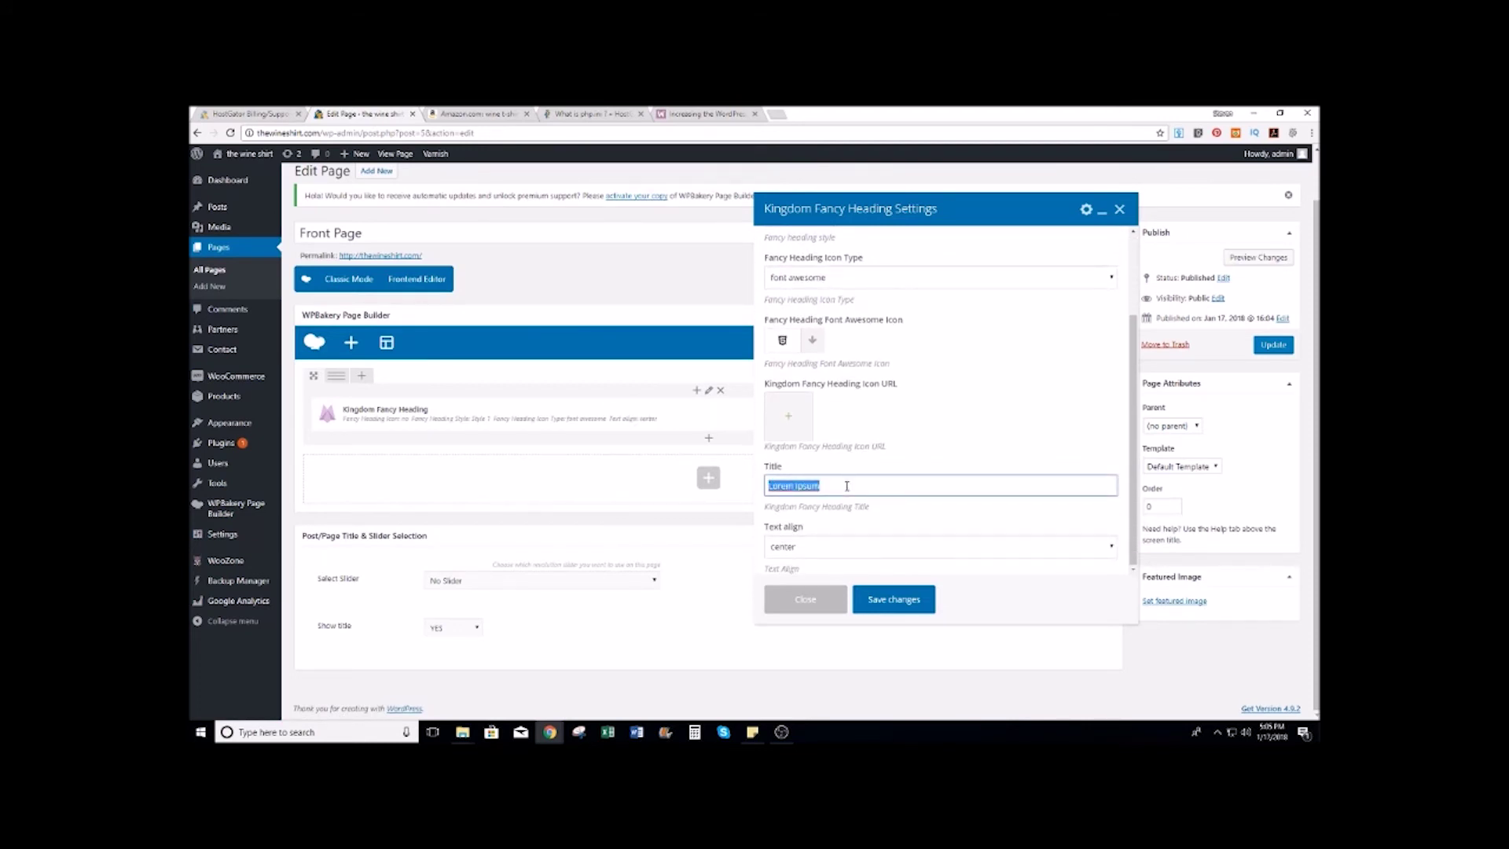
{"action": "type", "text": "Best Sellers"}
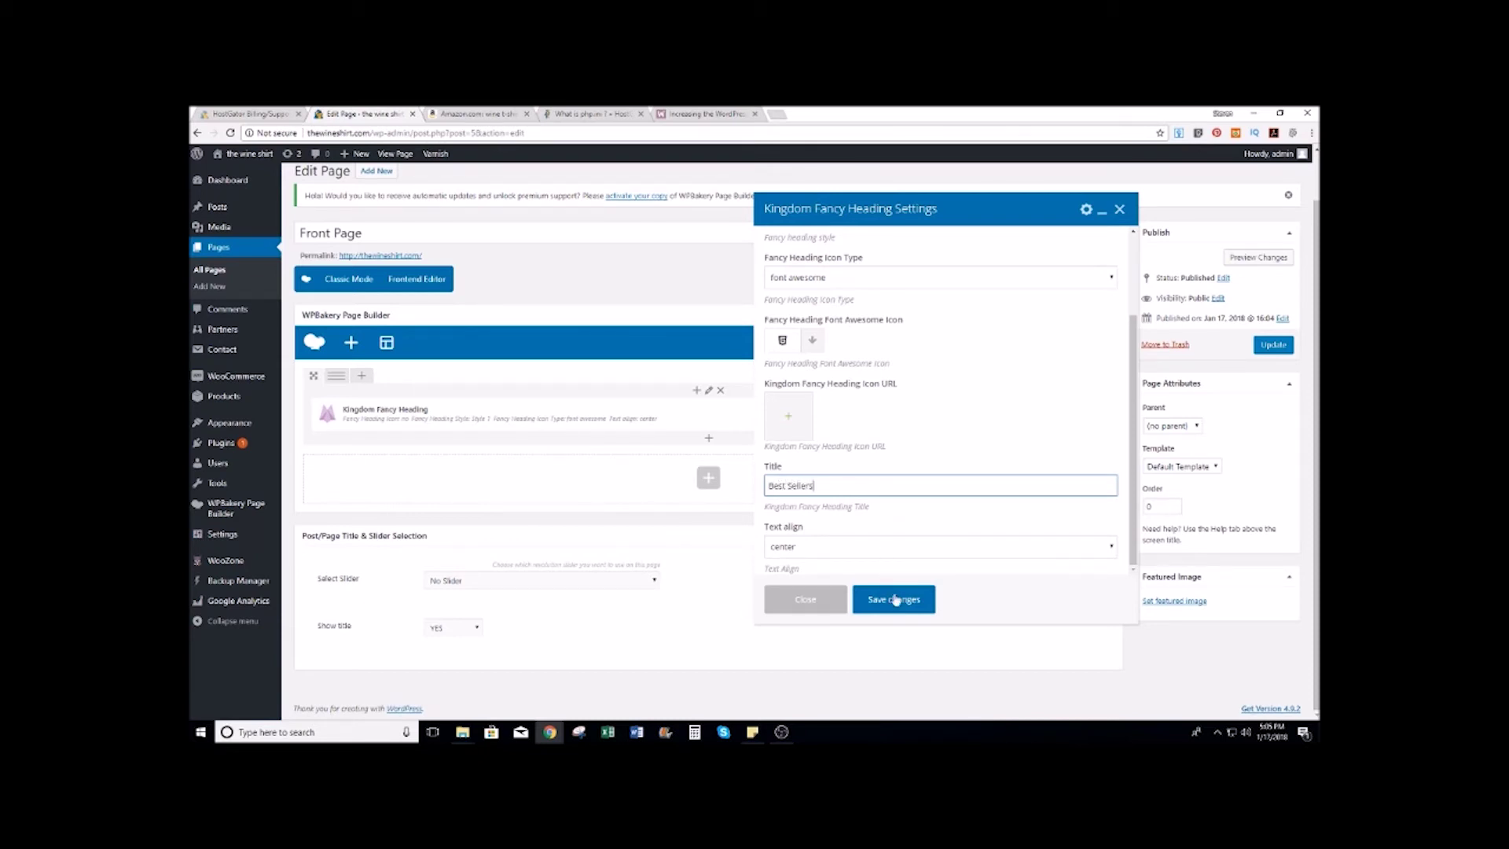
{"action": "left_click", "coordinate": [867, 550]}
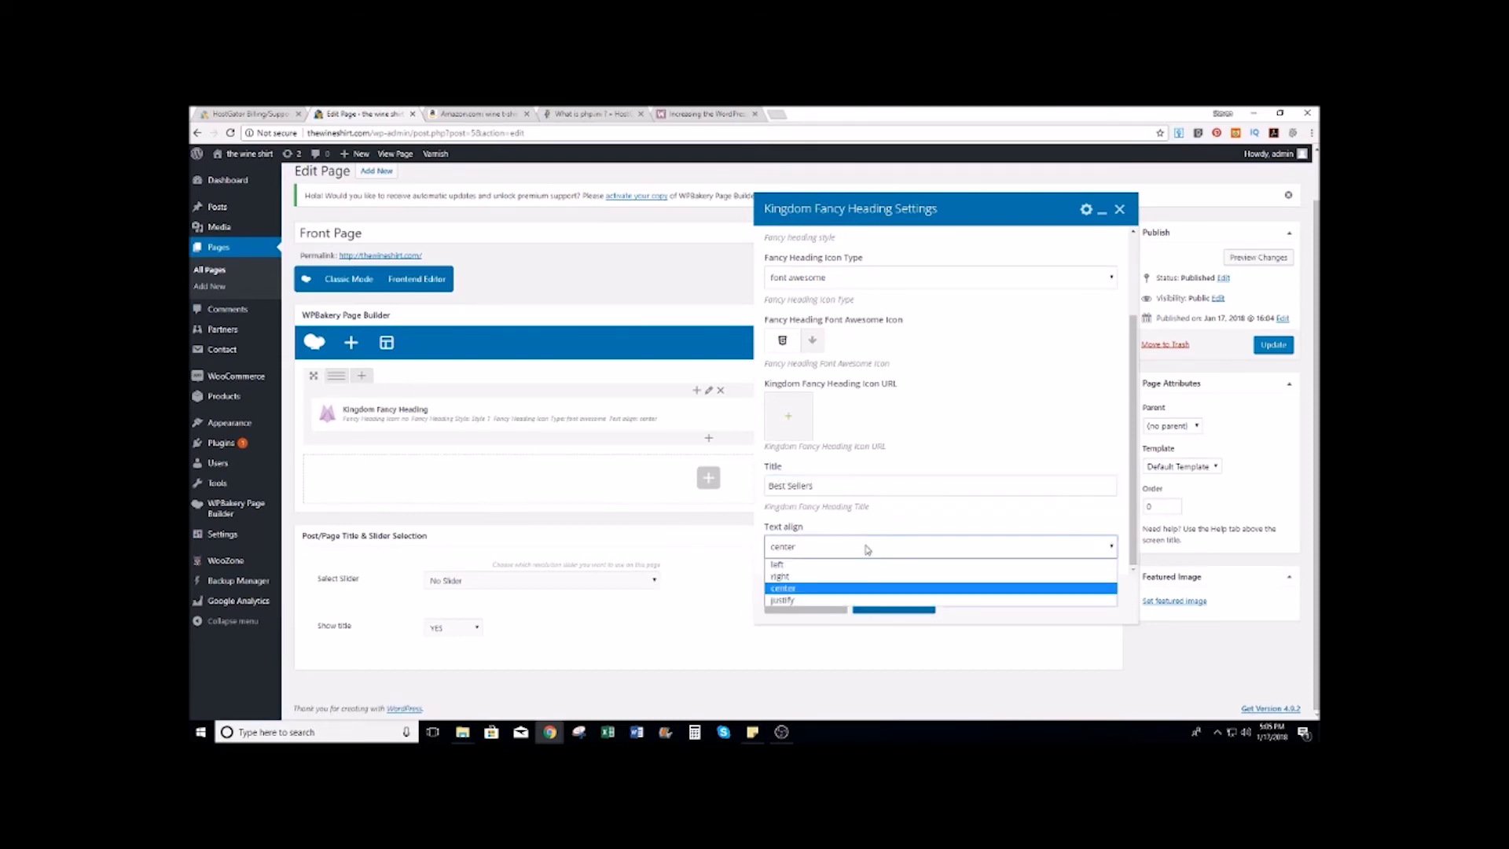
{"action": "left_click", "coordinate": [827, 564]}
{"action": "left_click", "coordinate": [901, 605]}
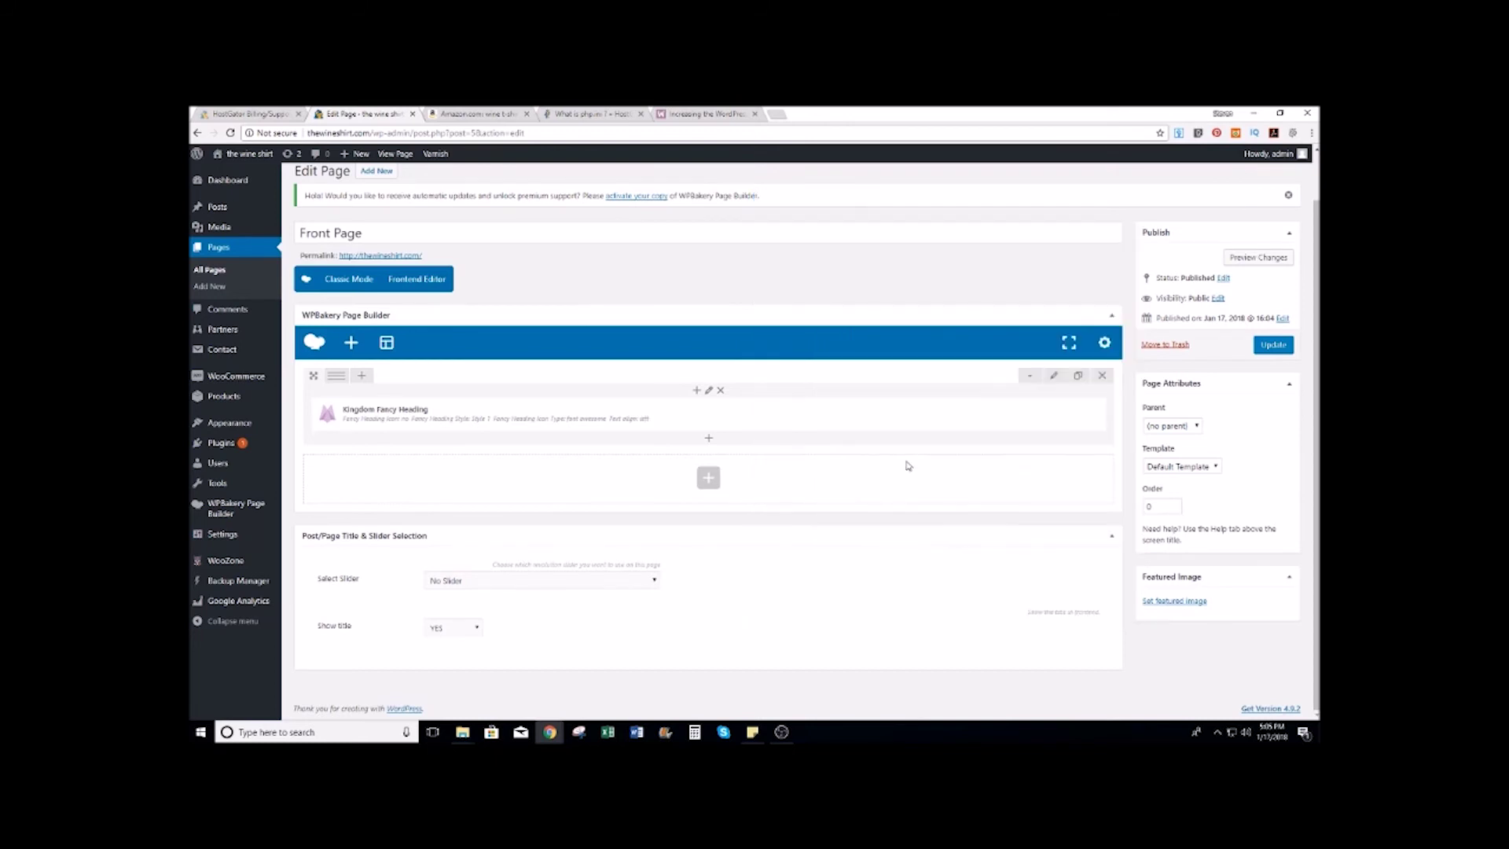
Step: Add a Best Selling Products block with the default 12 per page and 4 columns
{"action": "left_click", "coordinate": [708, 477]}
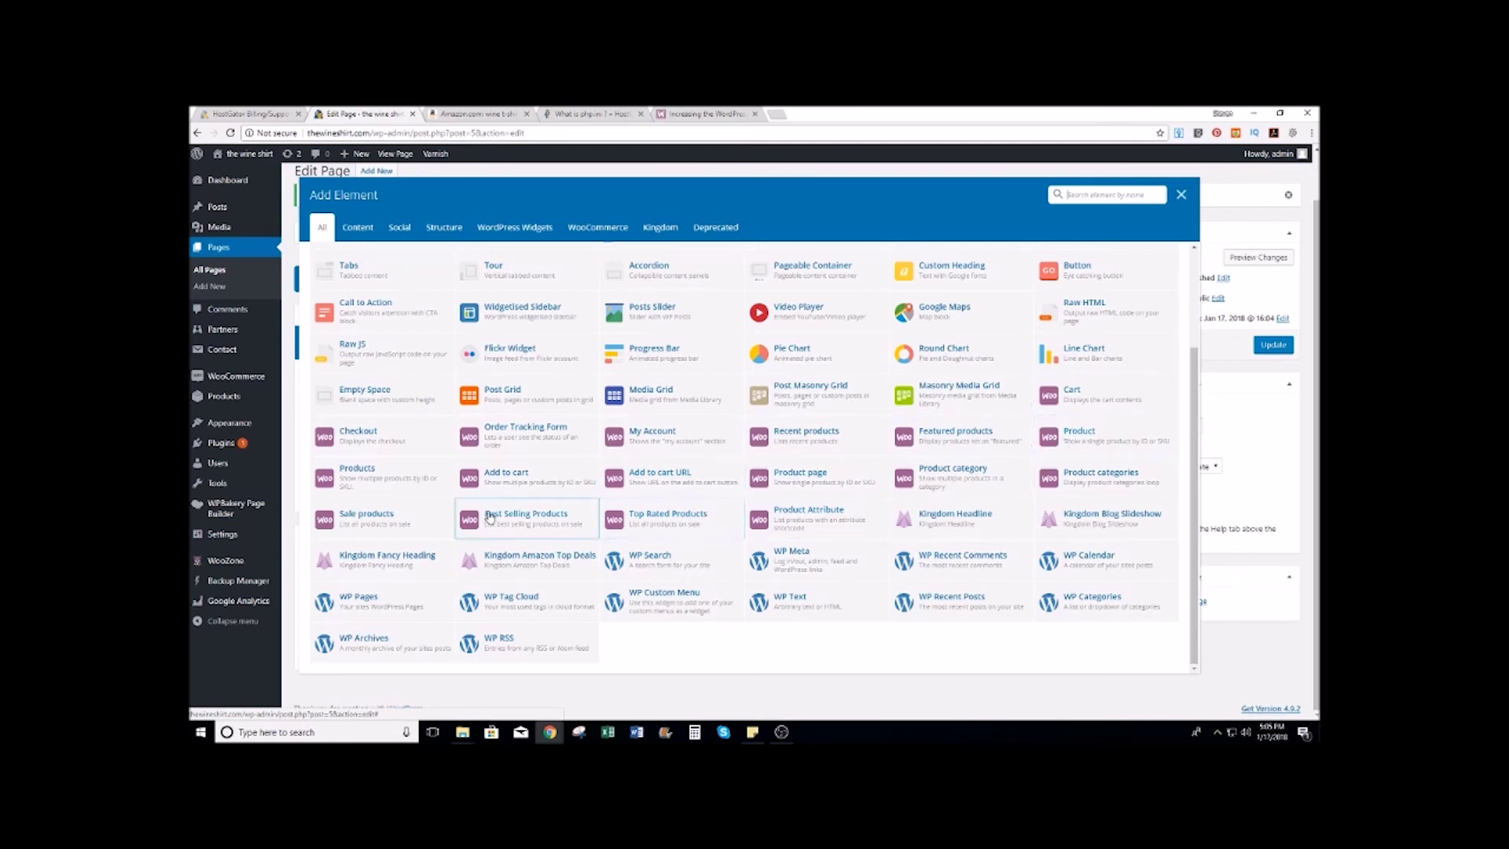
{"action": "left_click", "coordinate": [523, 522]}
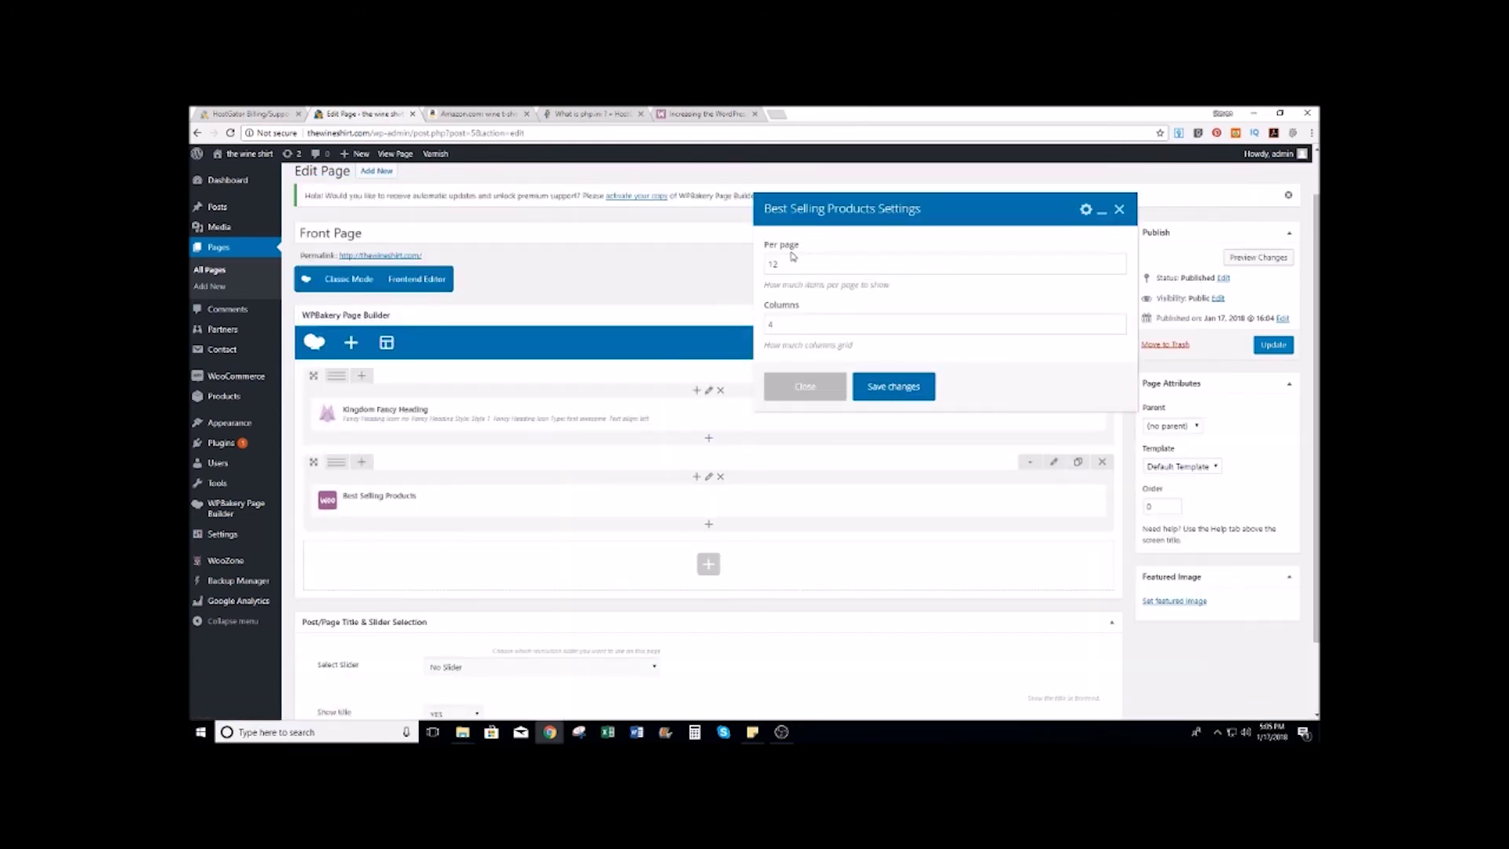
{"action": "left_click", "coordinate": [897, 387]}
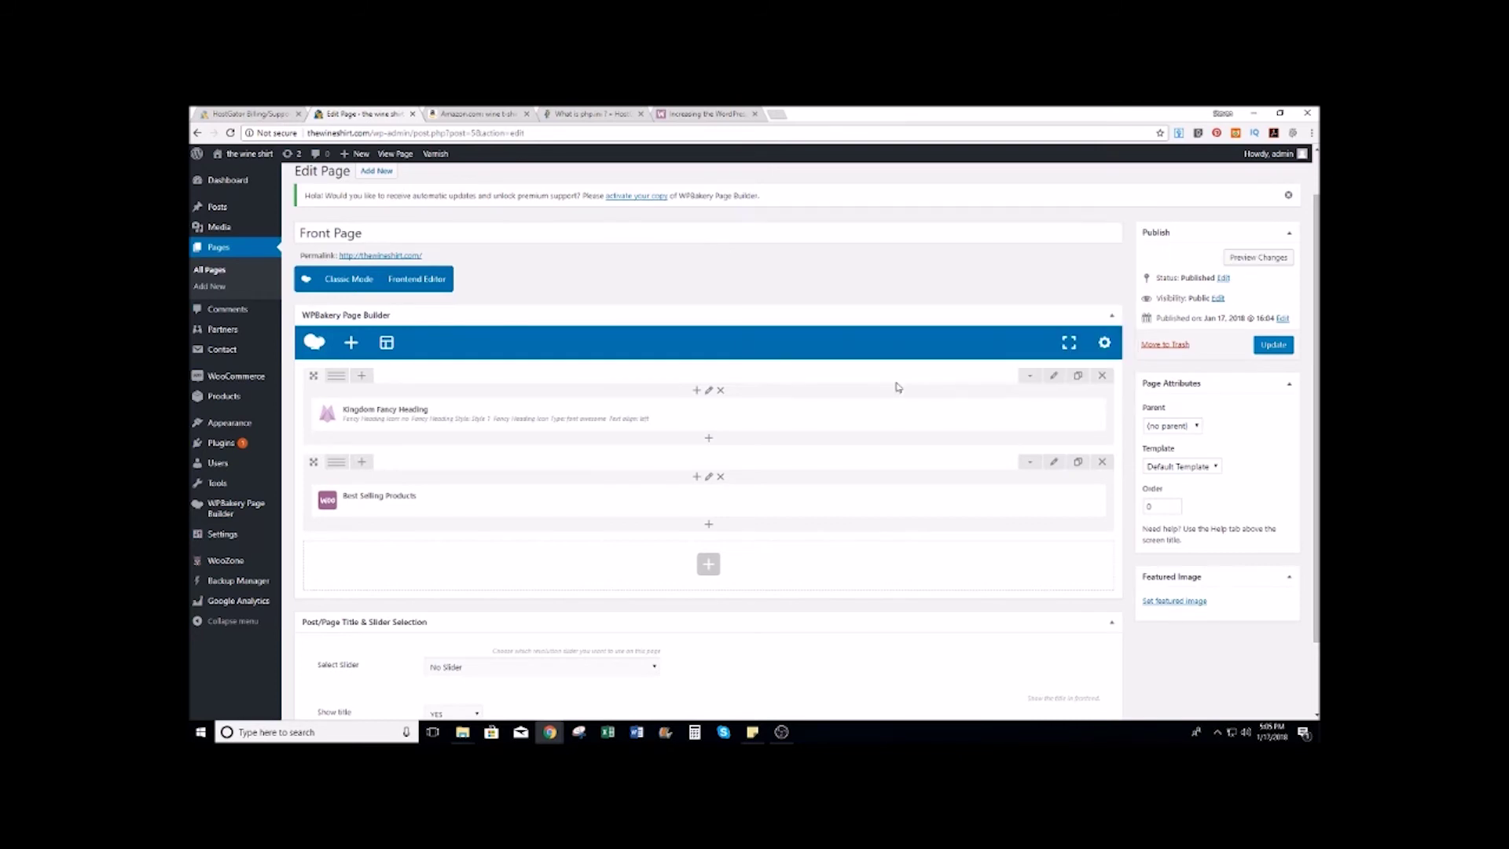
{"action": "scroll", "coordinate": [781, 364], "scroll_direction": "down", "scroll_amount": 1}
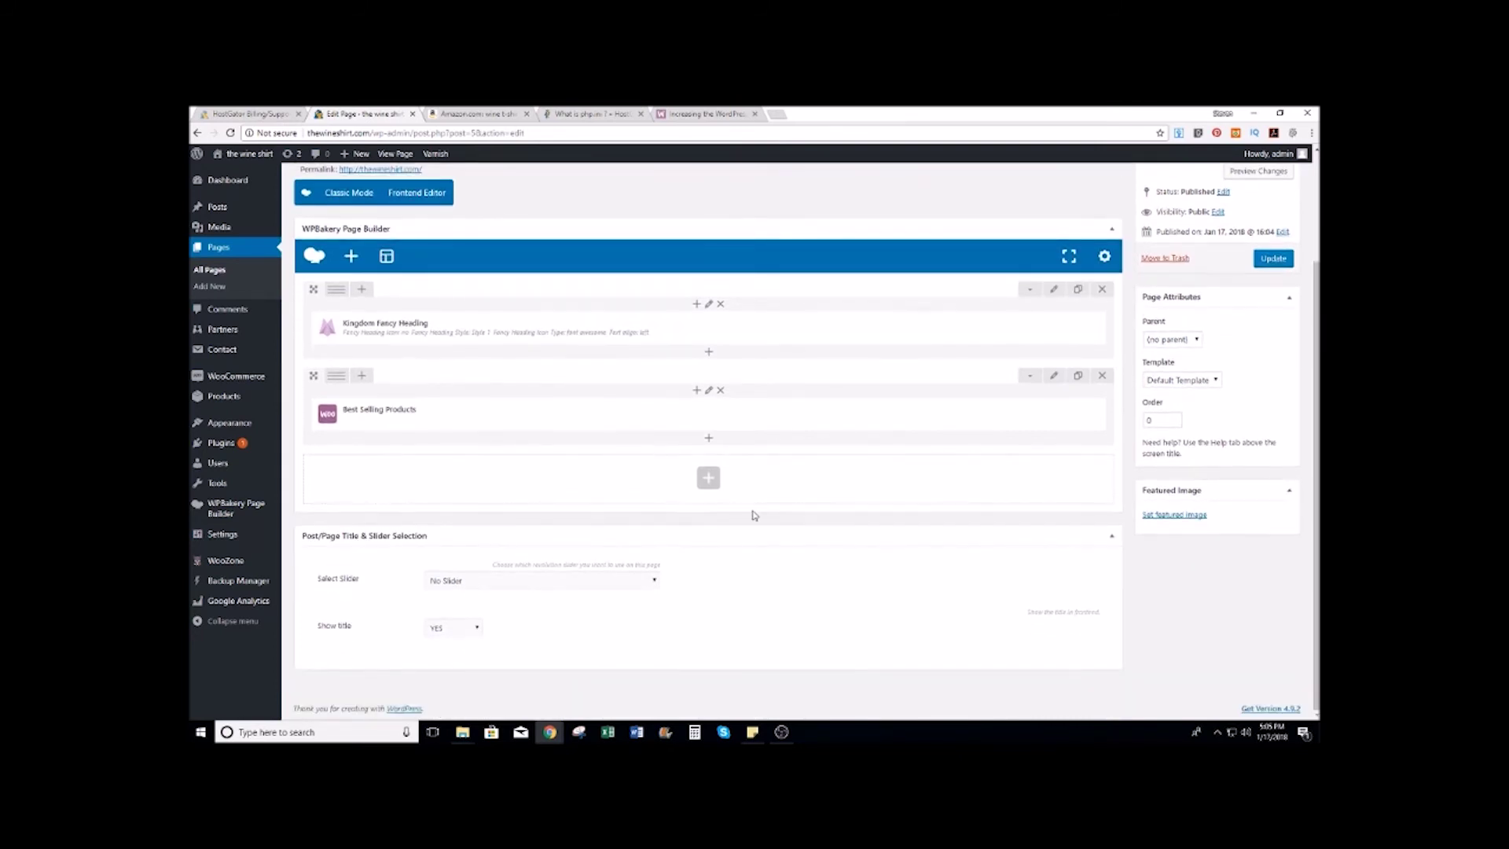
Step: Add a left-aligned Kingdom Fancy Heading titled 'Women's Wine T-Shirts' below the best sellers
{"action": "left_click", "coordinate": [708, 479]}
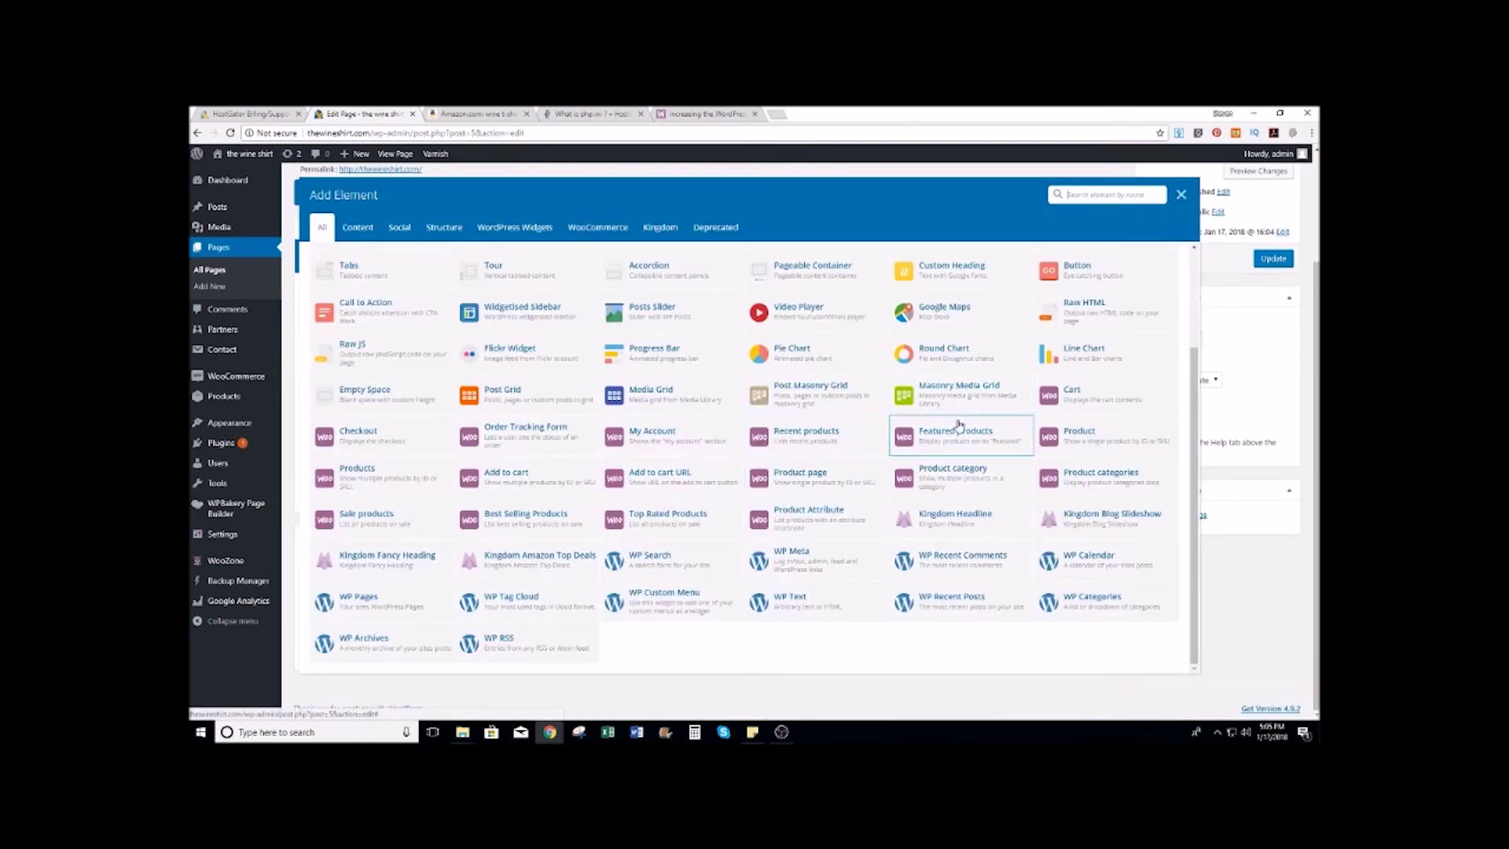
{"action": "left_click", "coordinate": [377, 559]}
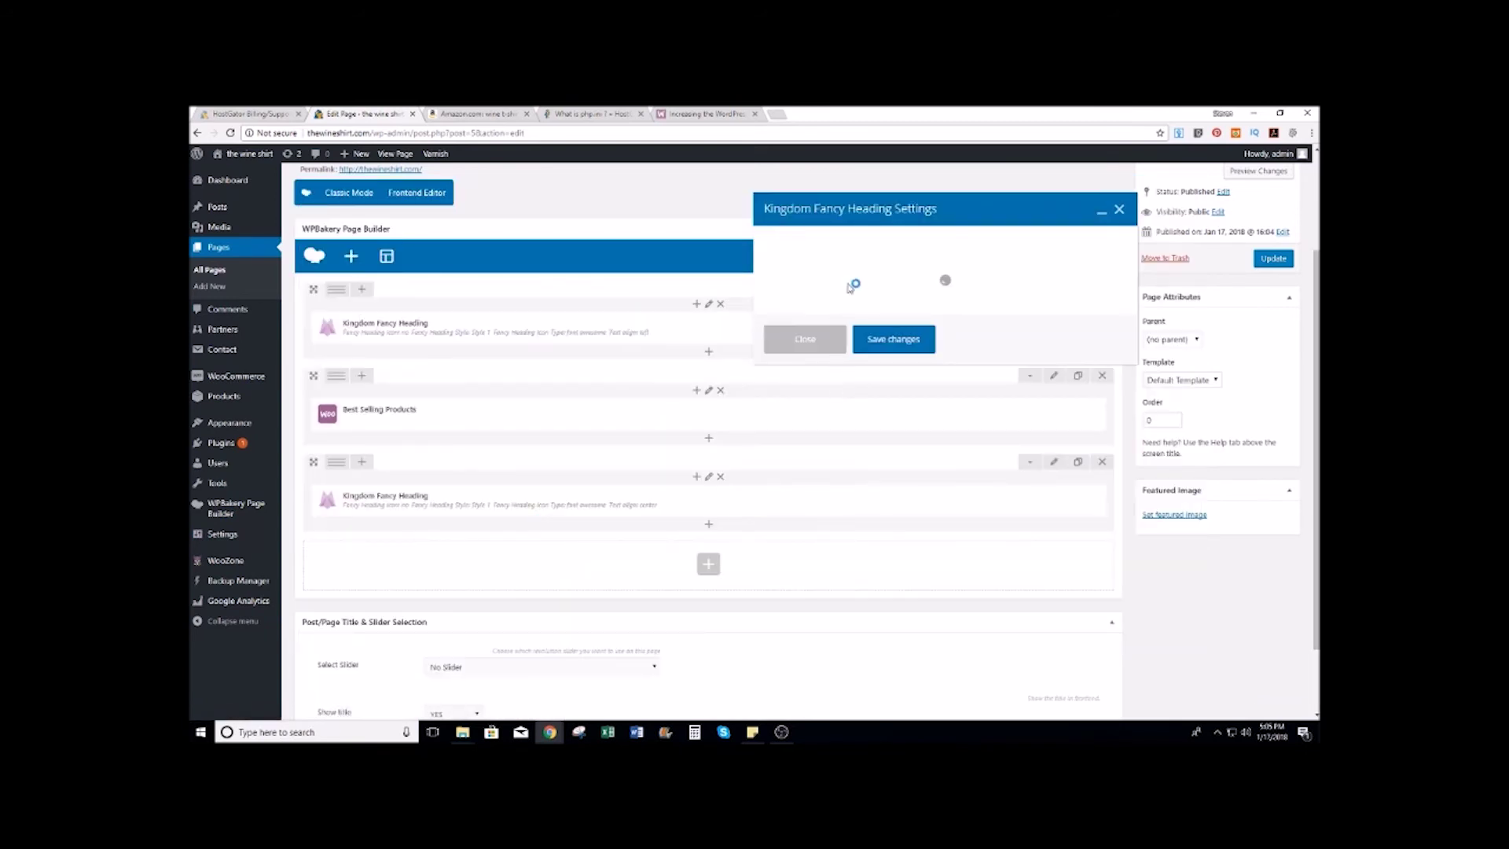
{"action": "scroll", "coordinate": [842, 392], "scroll_direction": "down", "scroll_amount": 1}
{"action": "scroll", "coordinate": [843, 394], "scroll_direction": "down", "scroll_amount": 1}
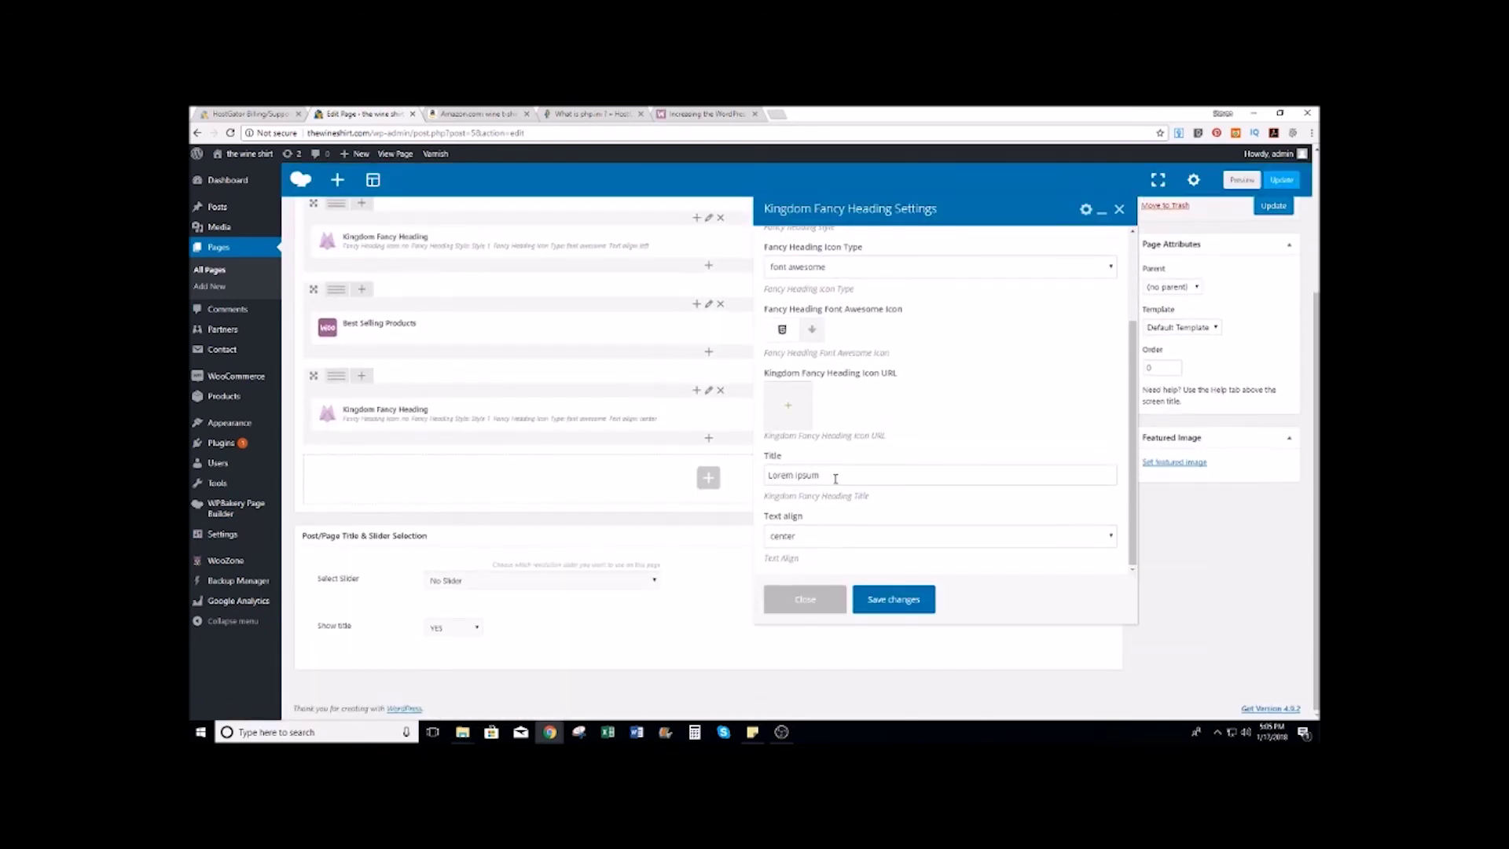
{"action": "triple_click", "coordinate": [835, 476]}
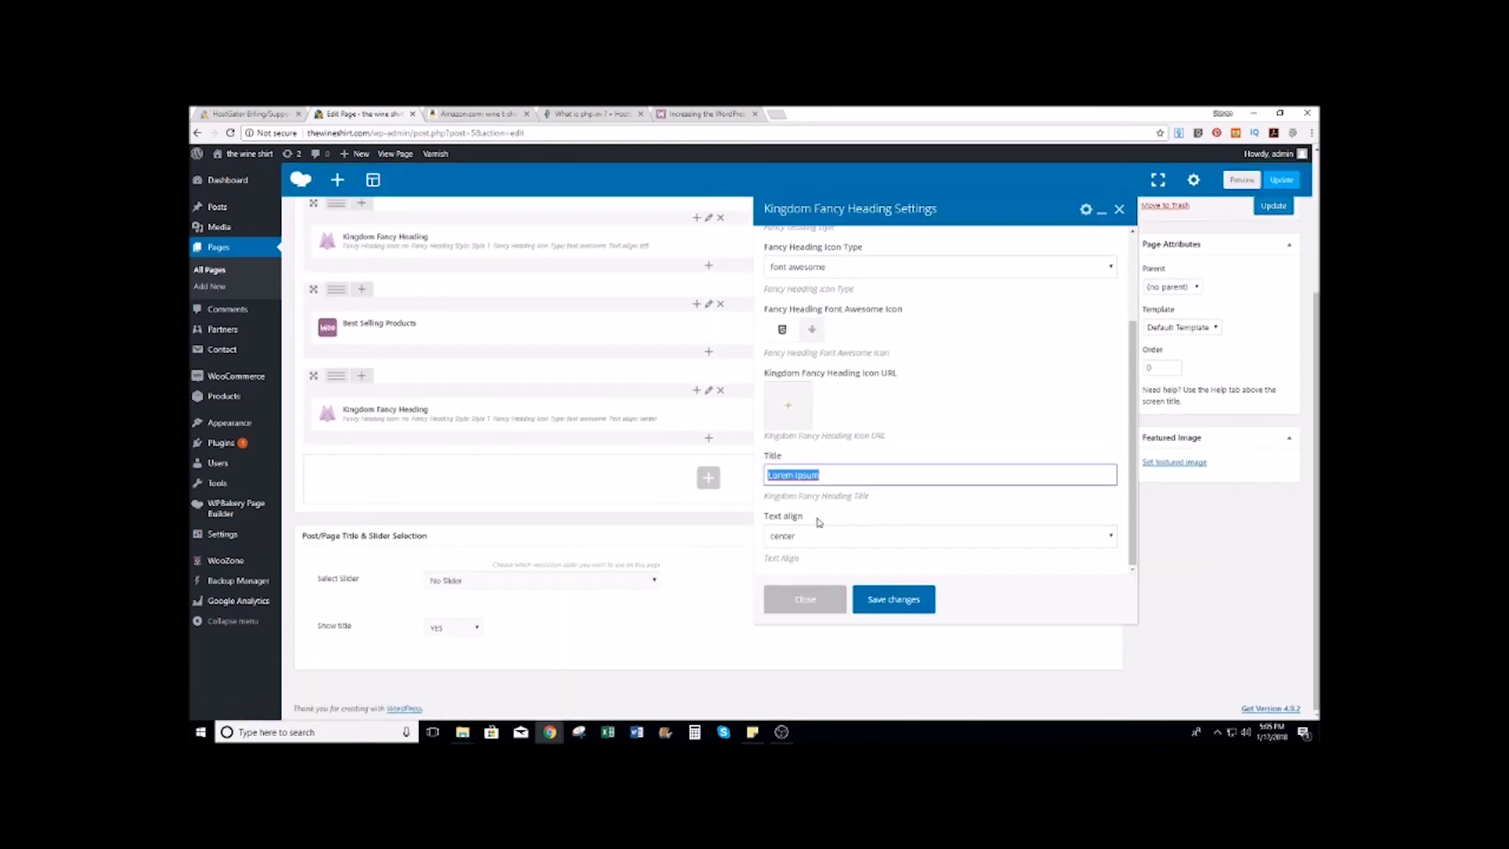
{"action": "type", "text": "Women's Wine T-Shirts"}
{"action": "left_click", "coordinate": [874, 535]}
{"action": "left_click", "coordinate": [804, 554]}
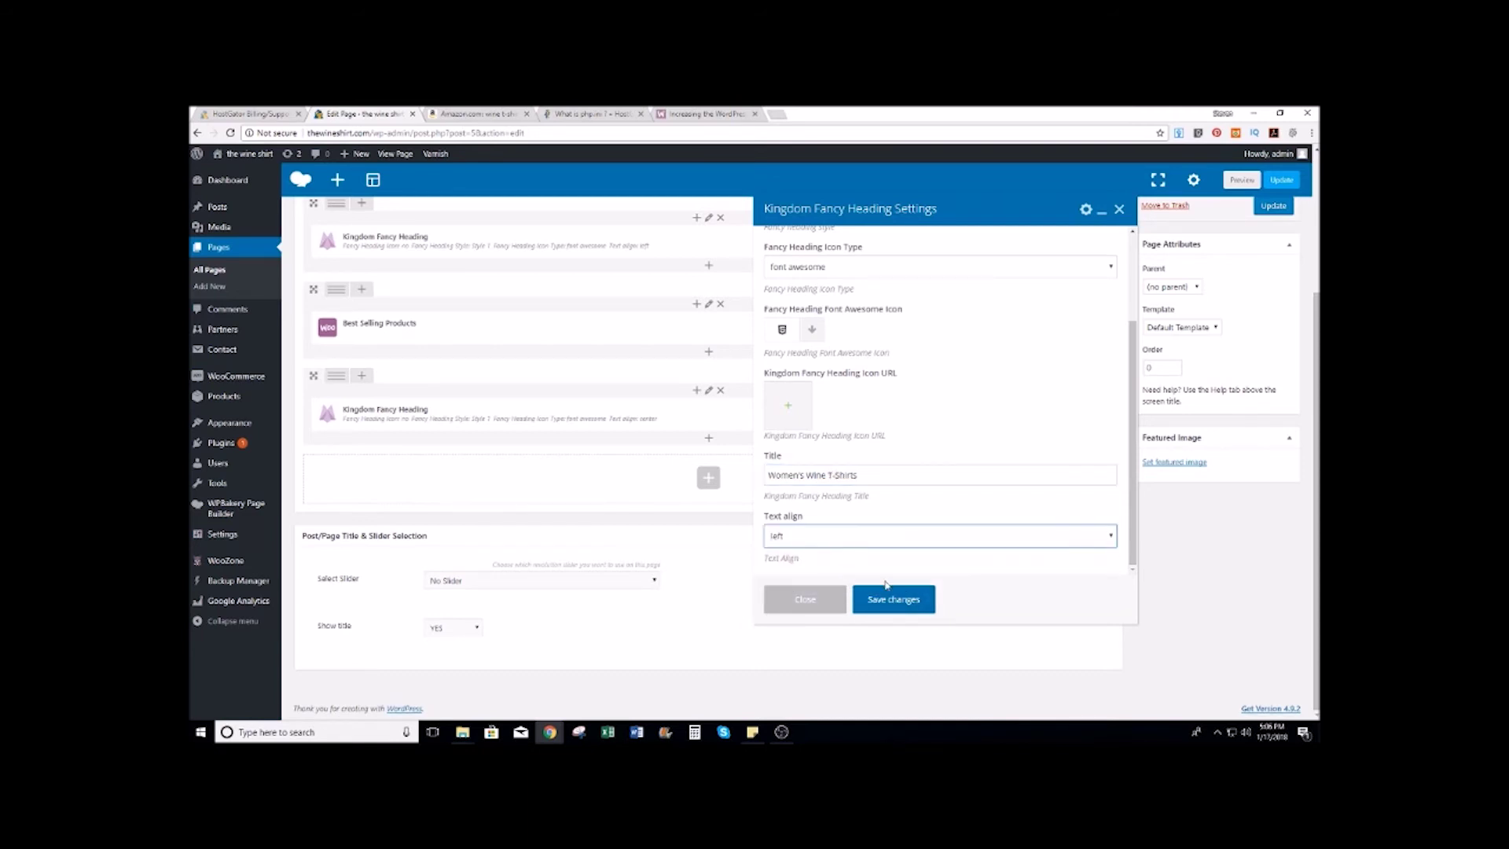
{"action": "left_click", "coordinate": [896, 600]}
Step: Add a Product categories block displaying the 'womens tshirts' category in 4 columns
{"action": "left_click", "coordinate": [709, 477]}
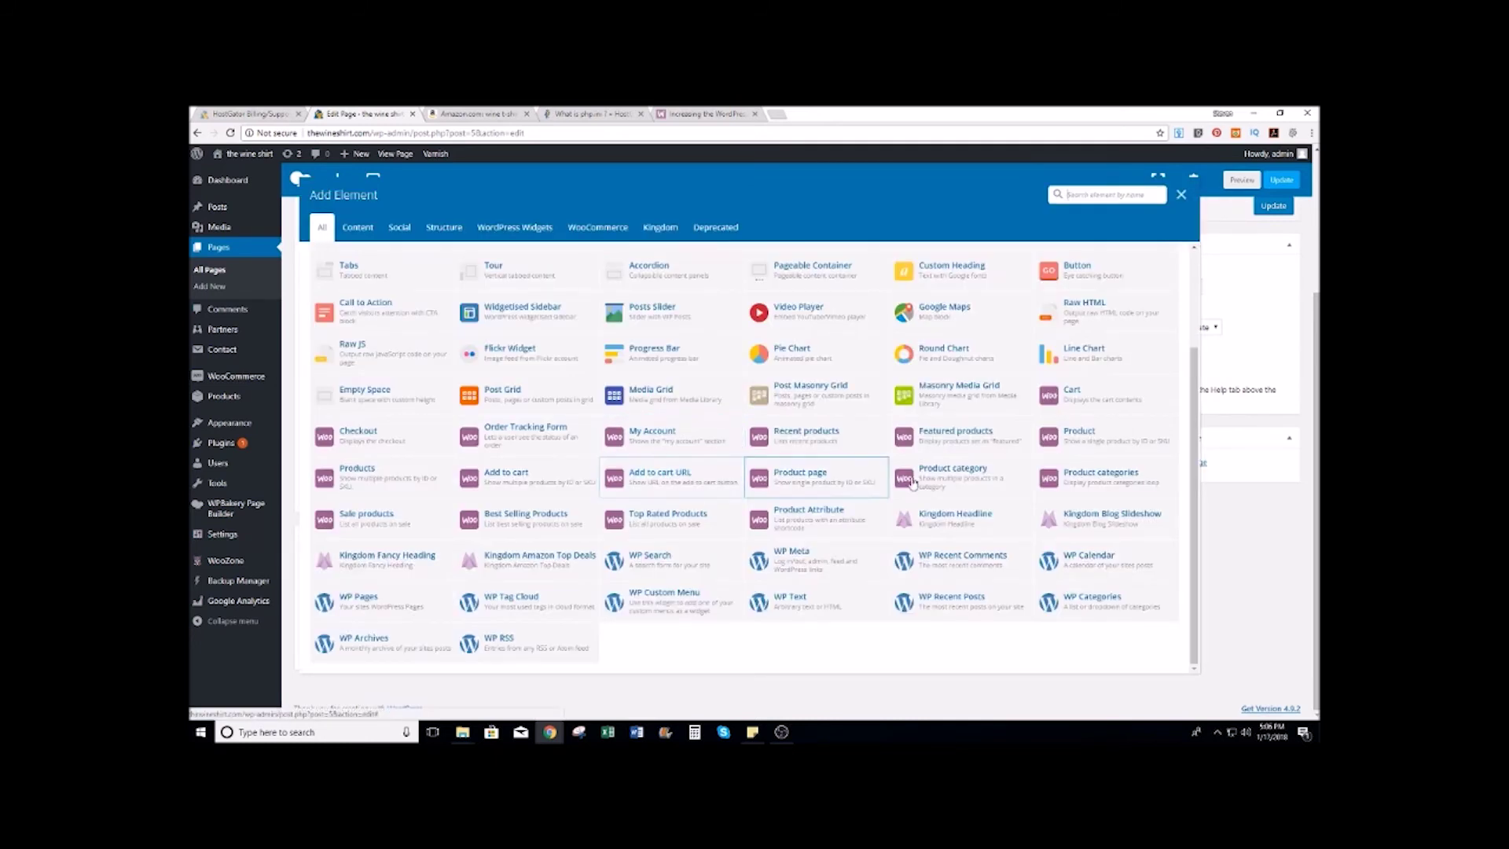
{"action": "left_click", "coordinate": [1104, 479]}
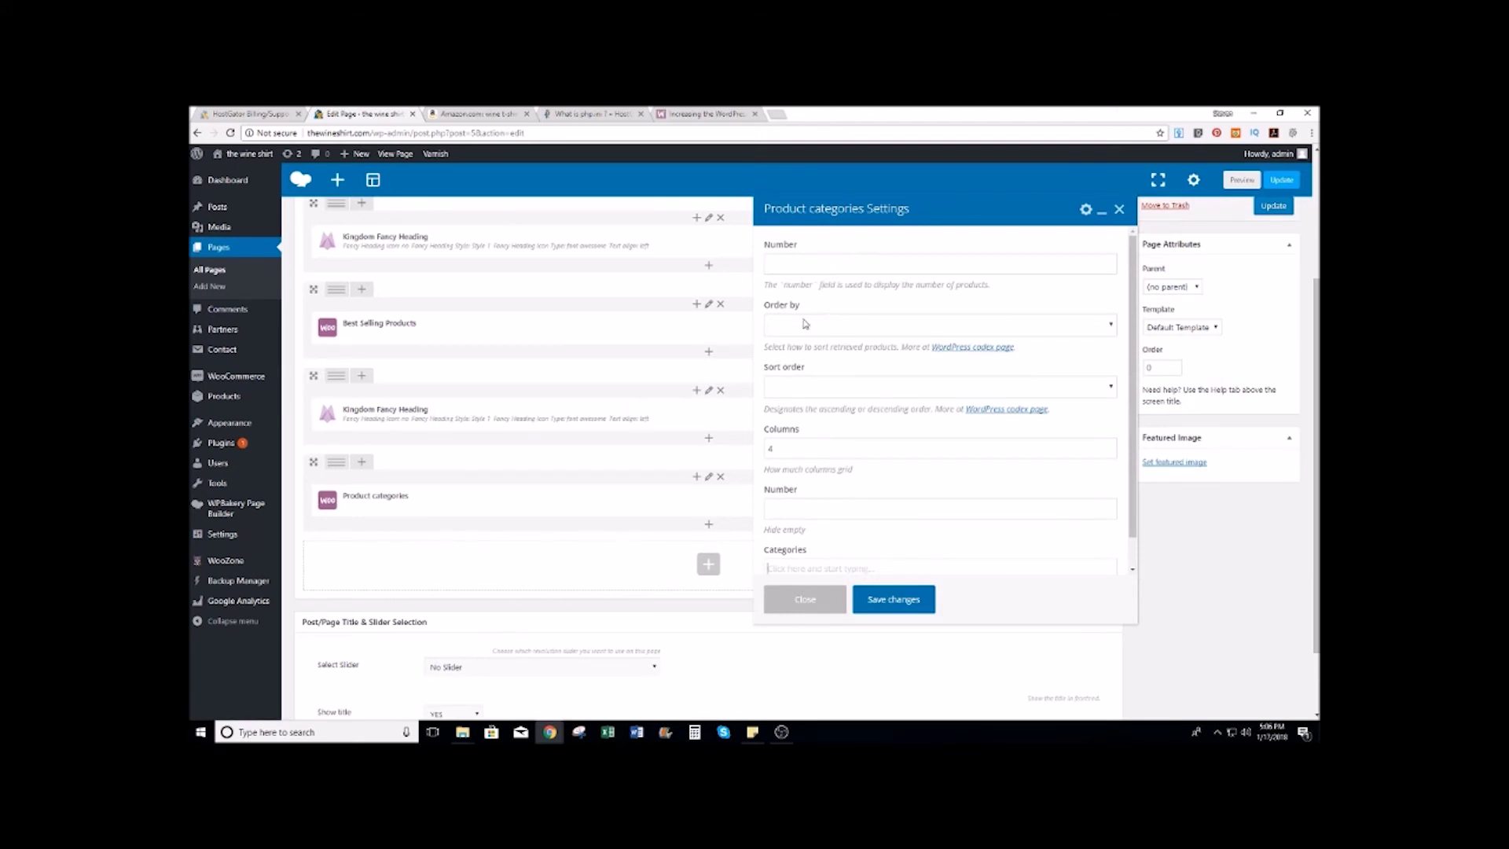
{"action": "scroll", "coordinate": [821, 515], "scroll_direction": "down", "scroll_amount": 3}
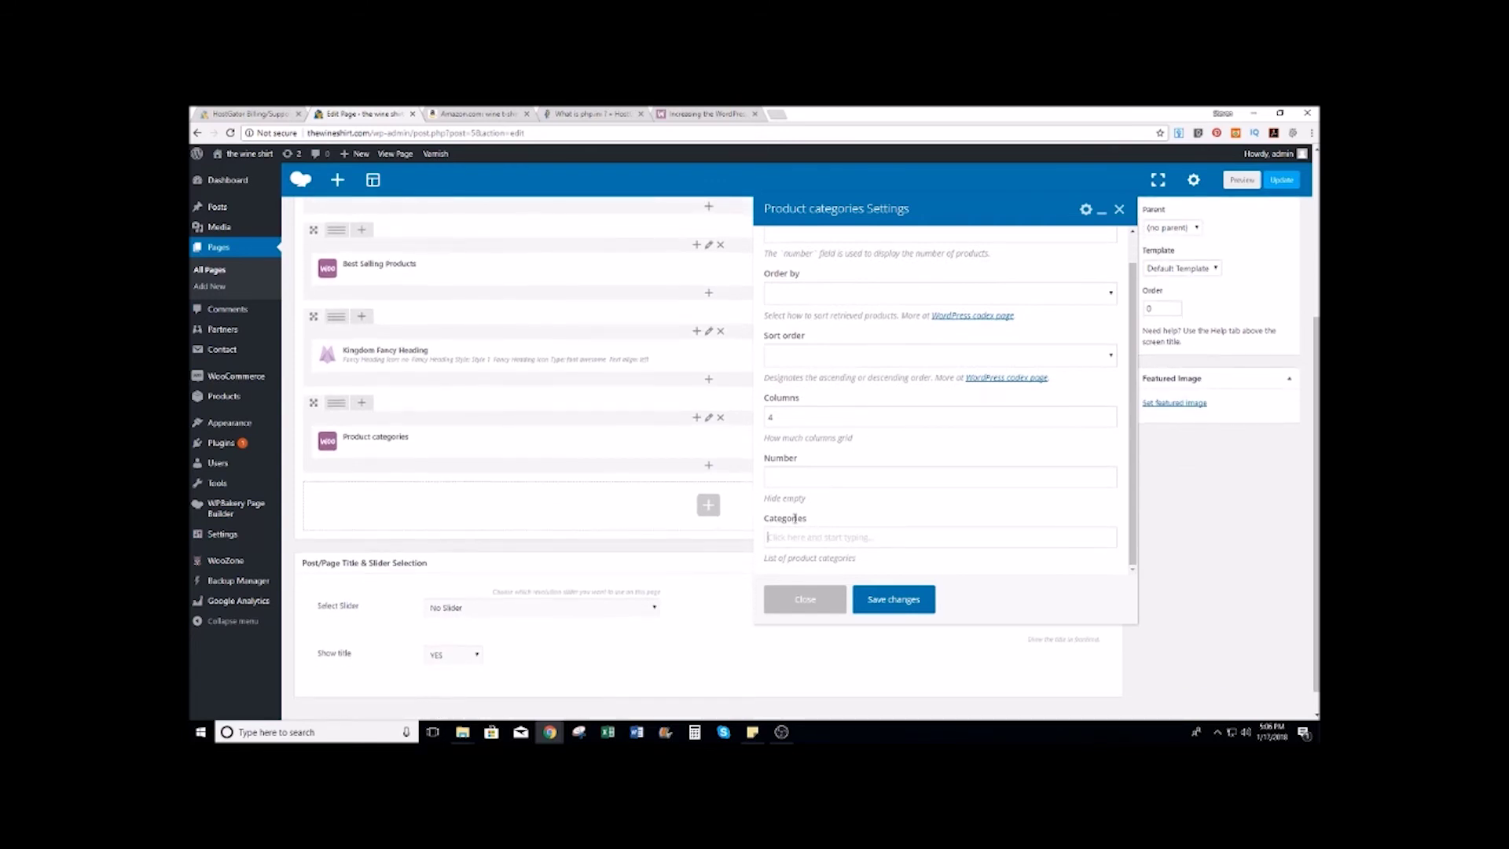
{"action": "type", "text": "wome"}
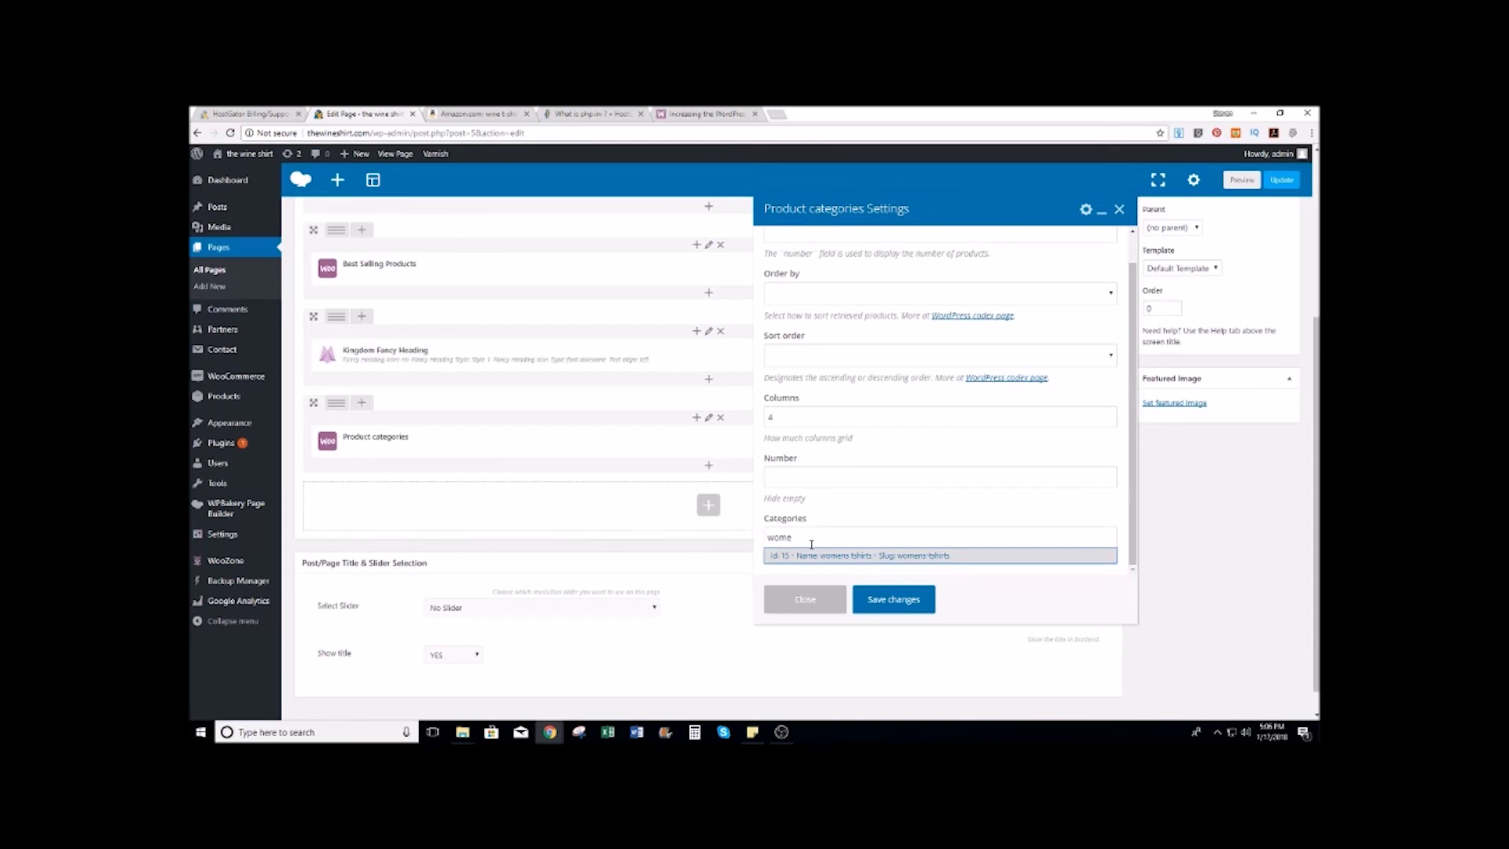
{"action": "left_click", "coordinate": [824, 557]}
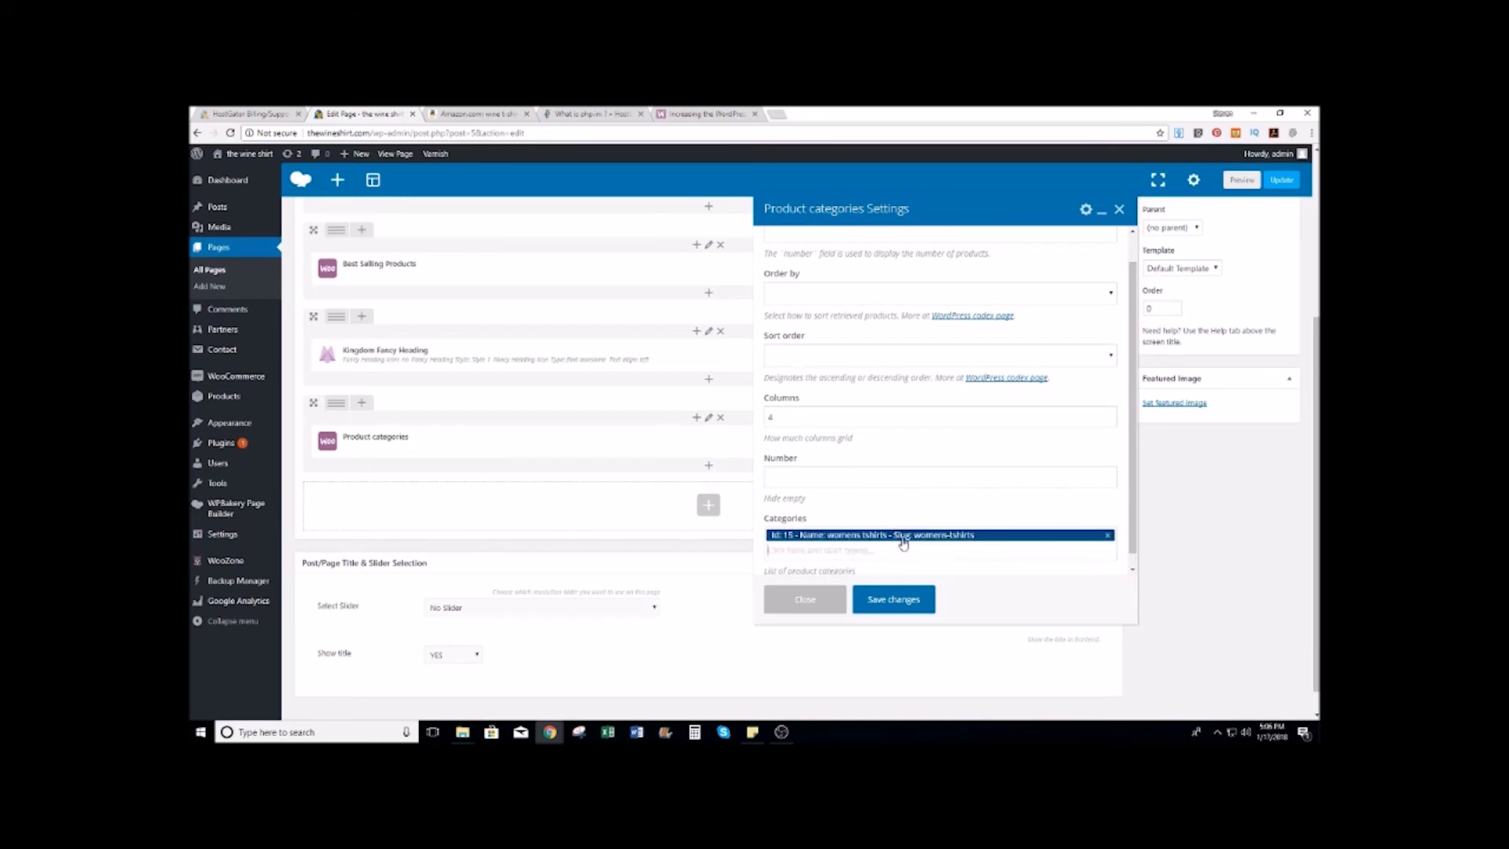
{"action": "scroll", "coordinate": [885, 431], "scroll_direction": "up", "scroll_amount": 3}
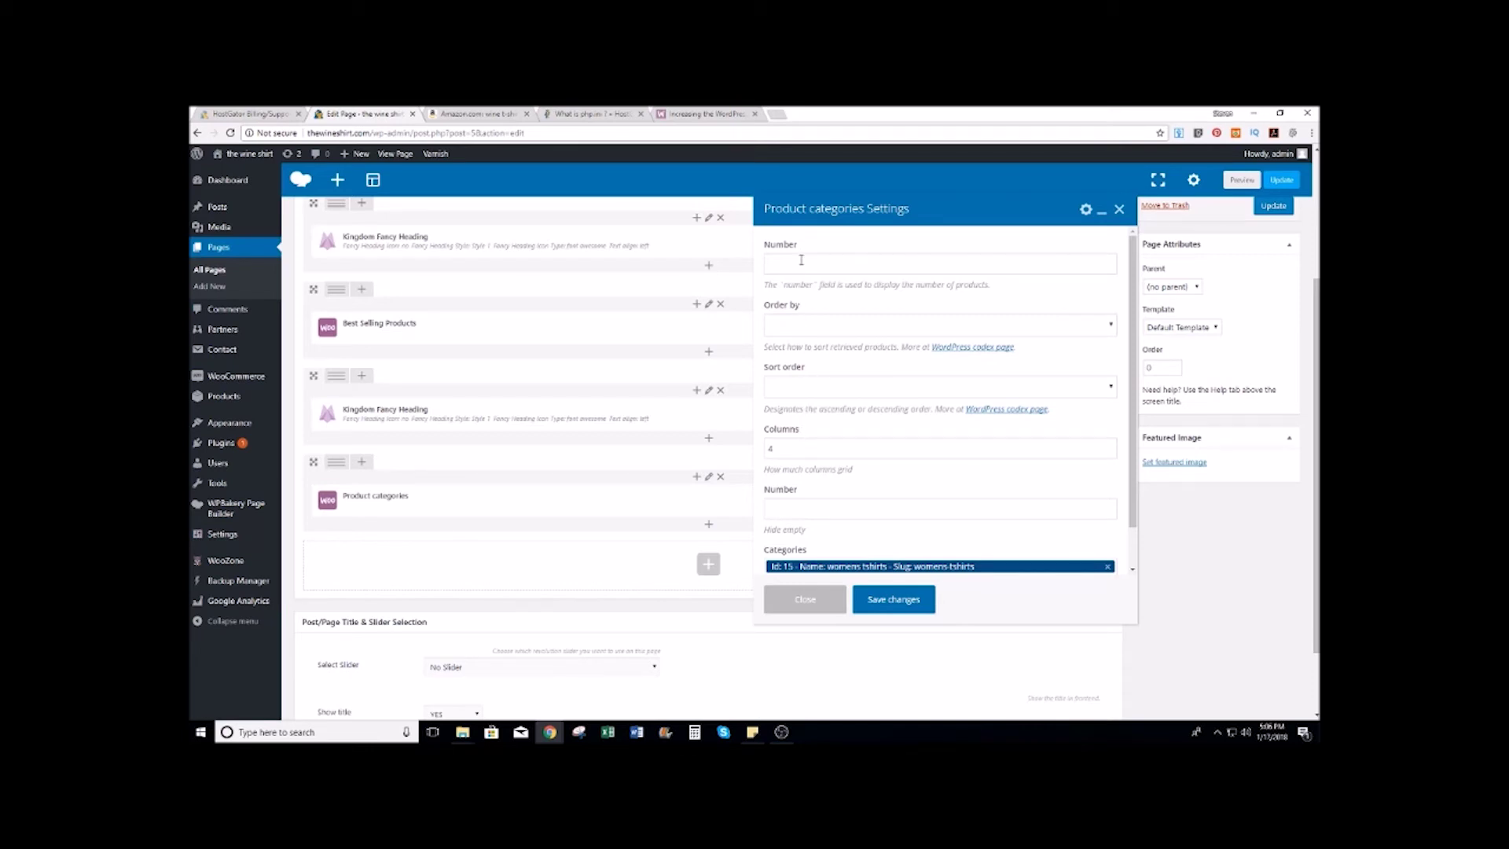
{"action": "left_click", "coordinate": [909, 602]}
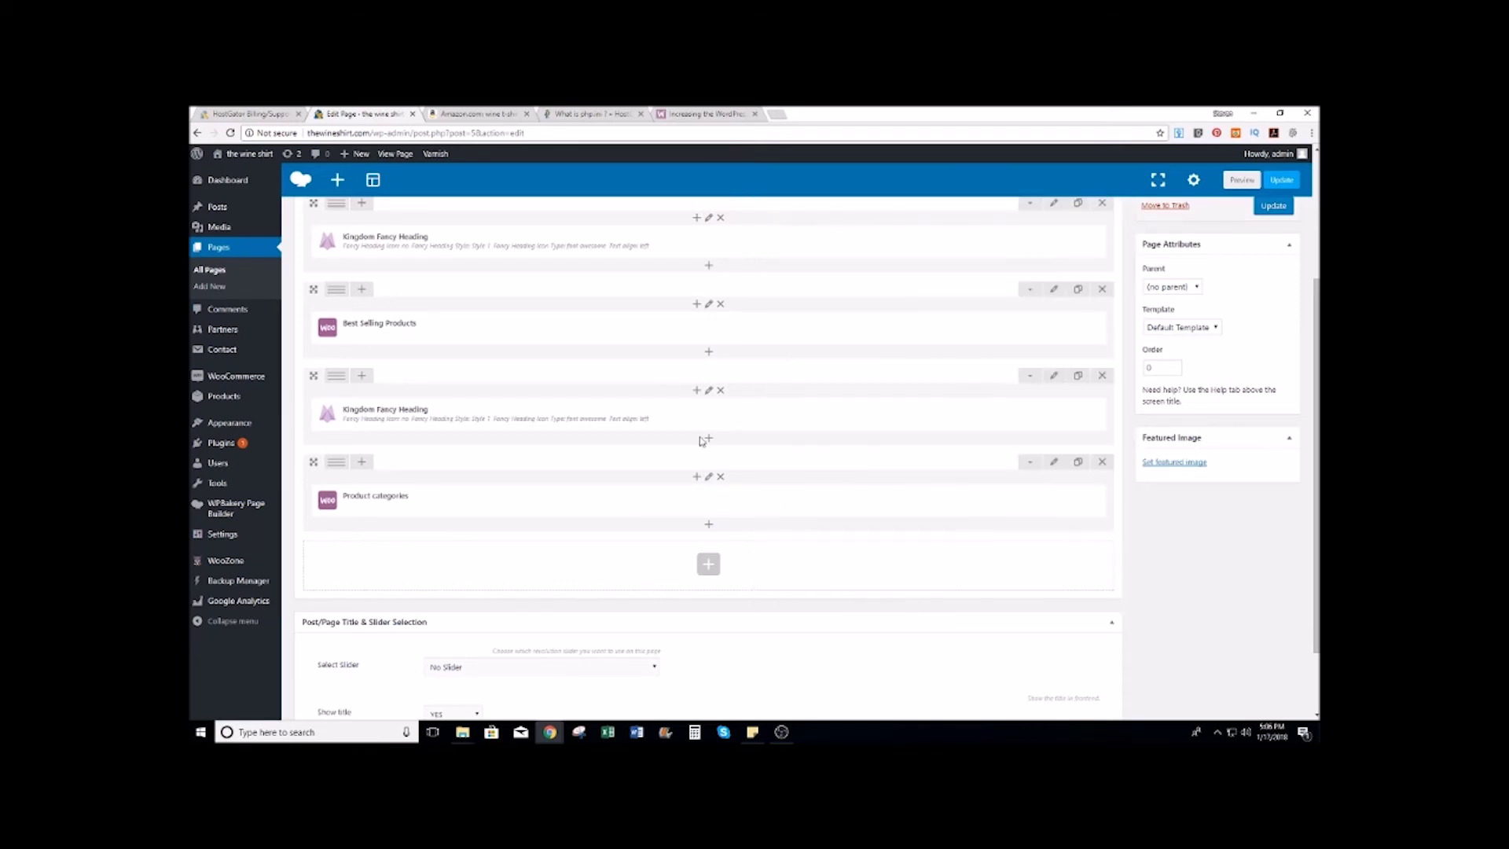
Step: Update the Front Page so its two headings, best sellers and product categories blocks are saved
{"action": "scroll", "coordinate": [884, 402], "scroll_direction": "up", "scroll_amount": 5}
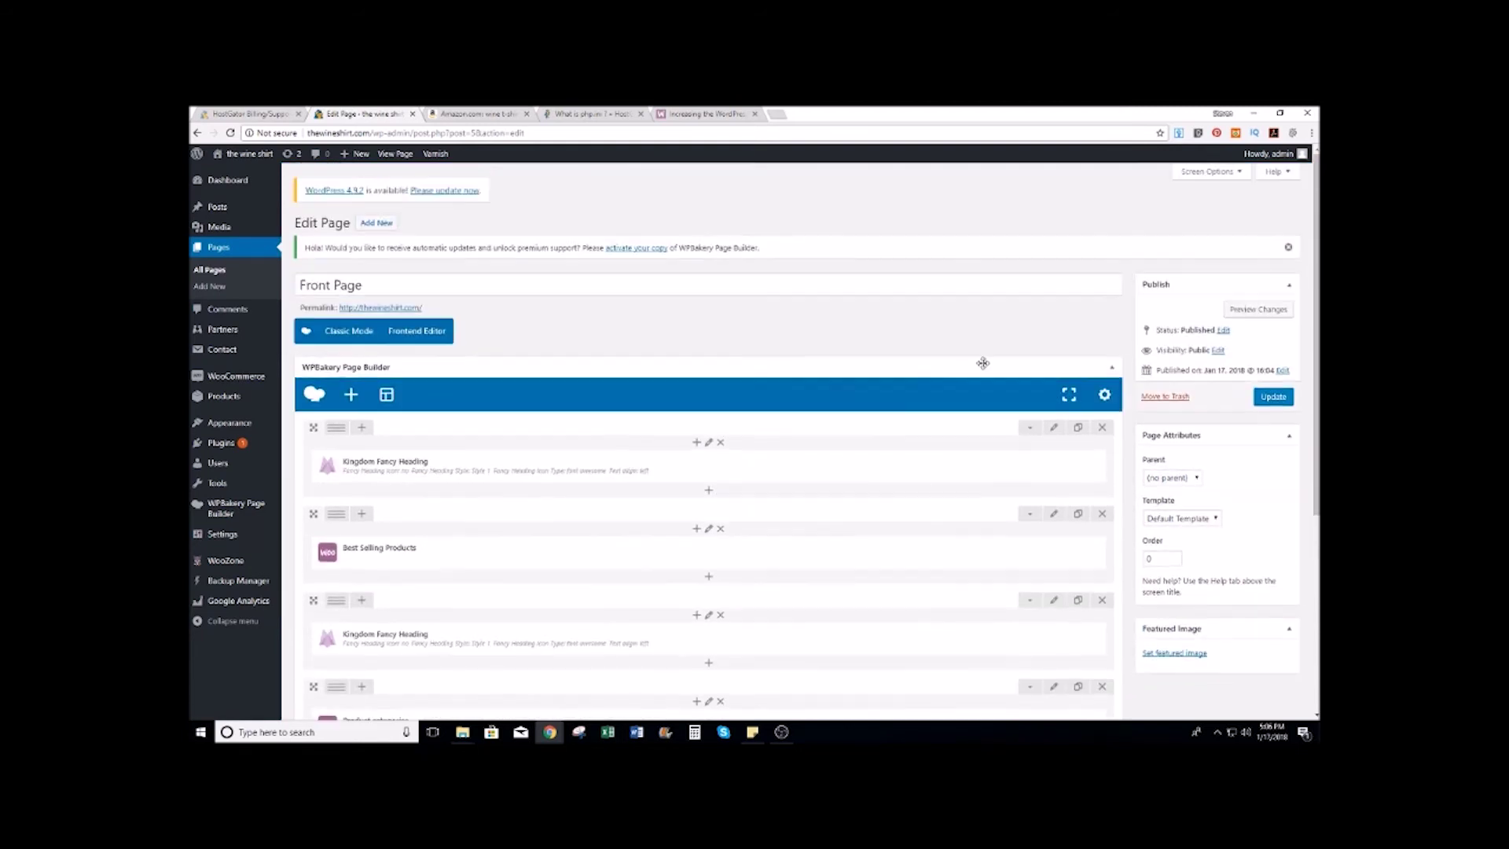
{"action": "scroll", "coordinate": [987, 356], "scroll_direction": "down", "scroll_amount": 1}
{"action": "left_click", "coordinate": [1278, 338]}
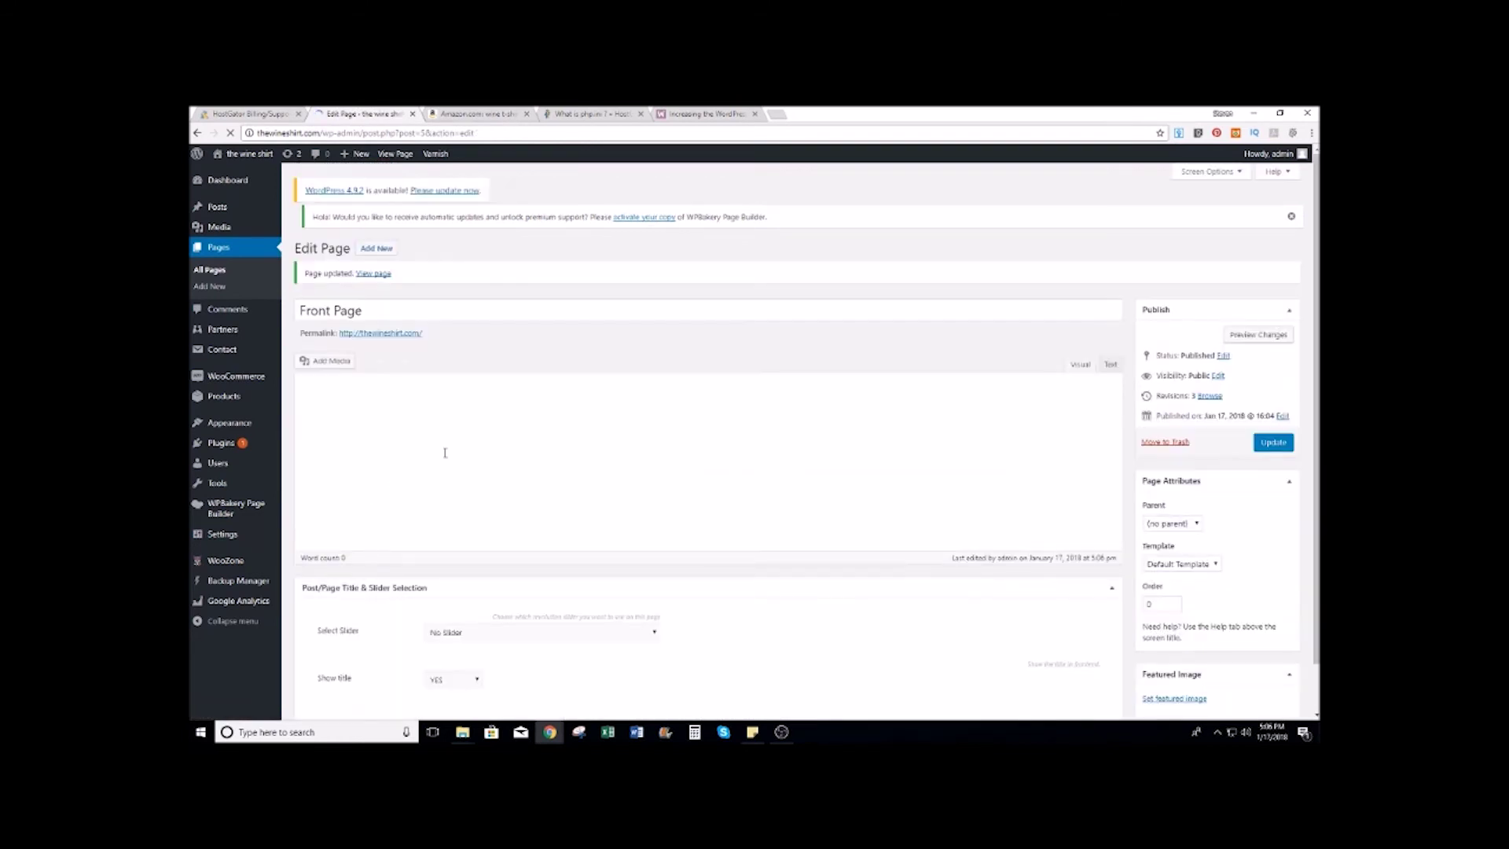
{"action": "scroll", "coordinate": [472, 485], "scroll_direction": "down", "scroll_amount": 2}
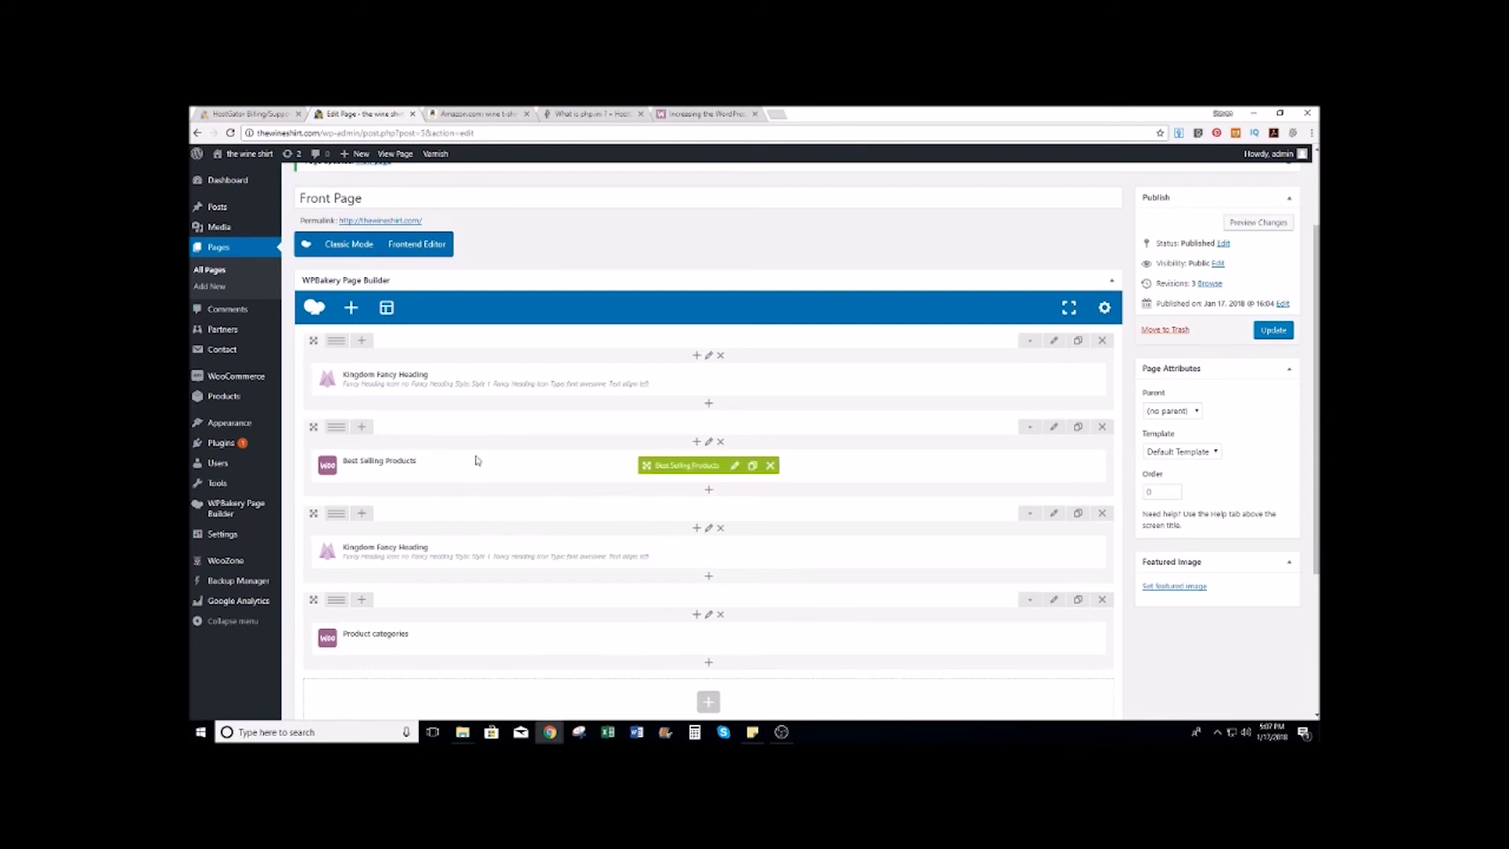
{"action": "scroll", "coordinate": [547, 467], "scroll_direction": "up", "scroll_amount": 2}
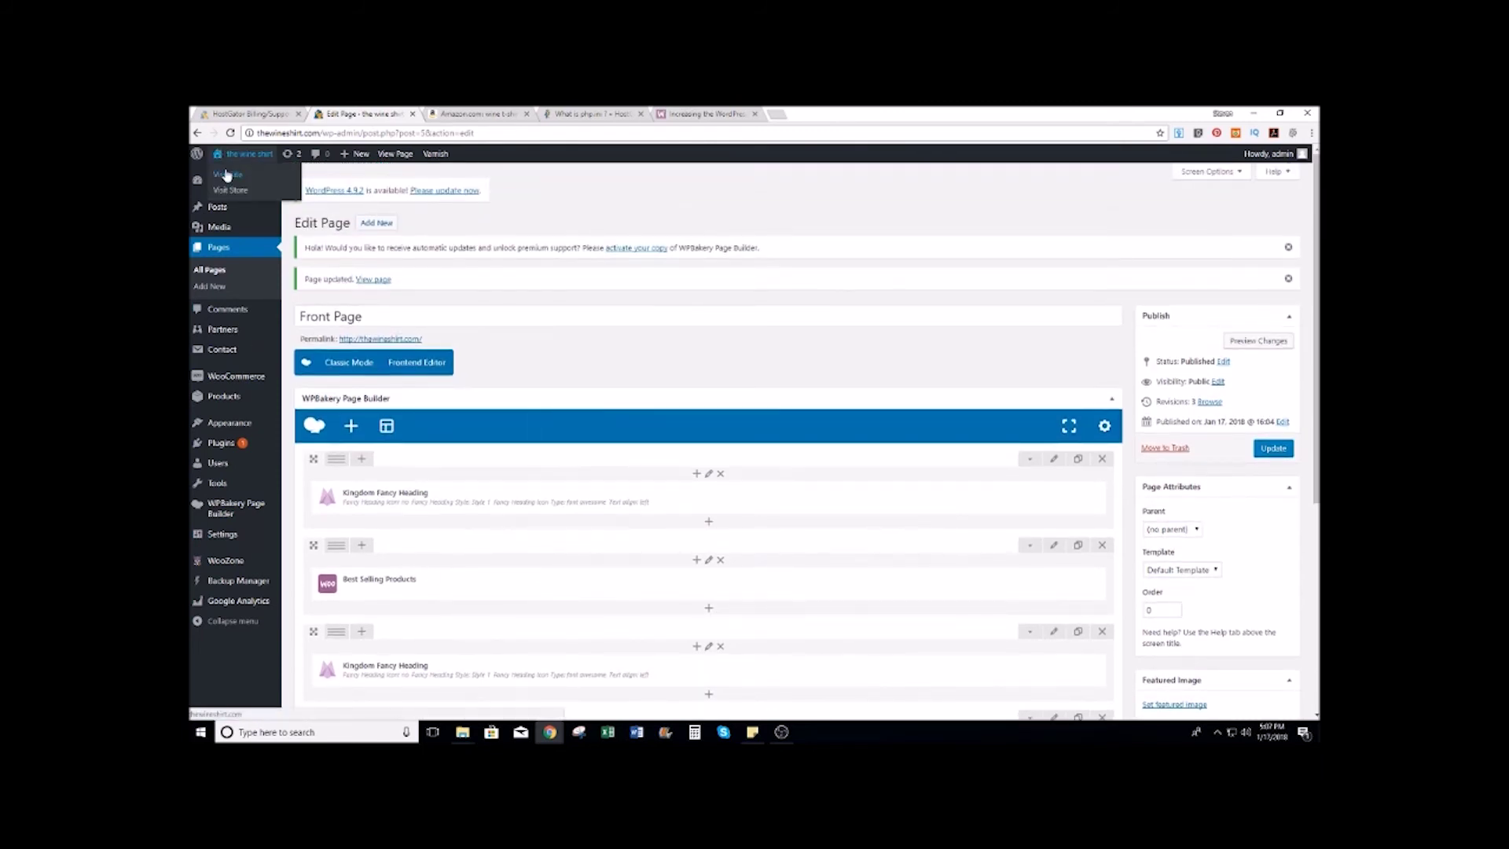
Step: View the live front page, clear the site cache, then return to the admin Dashboard
{"action": "left_click", "coordinate": [228, 174]}
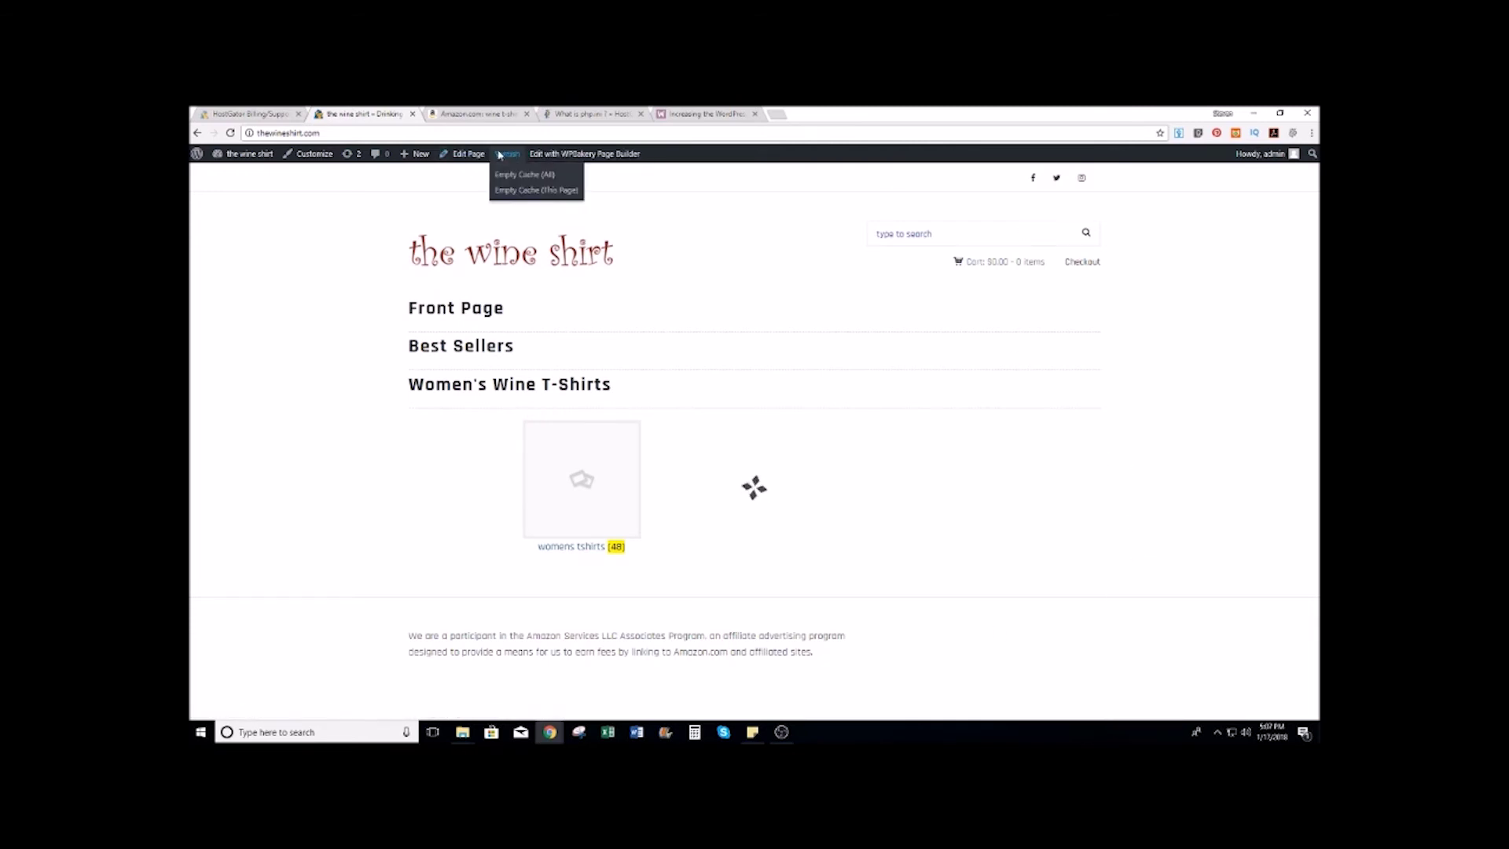
{"action": "left_click", "coordinate": [525, 175]}
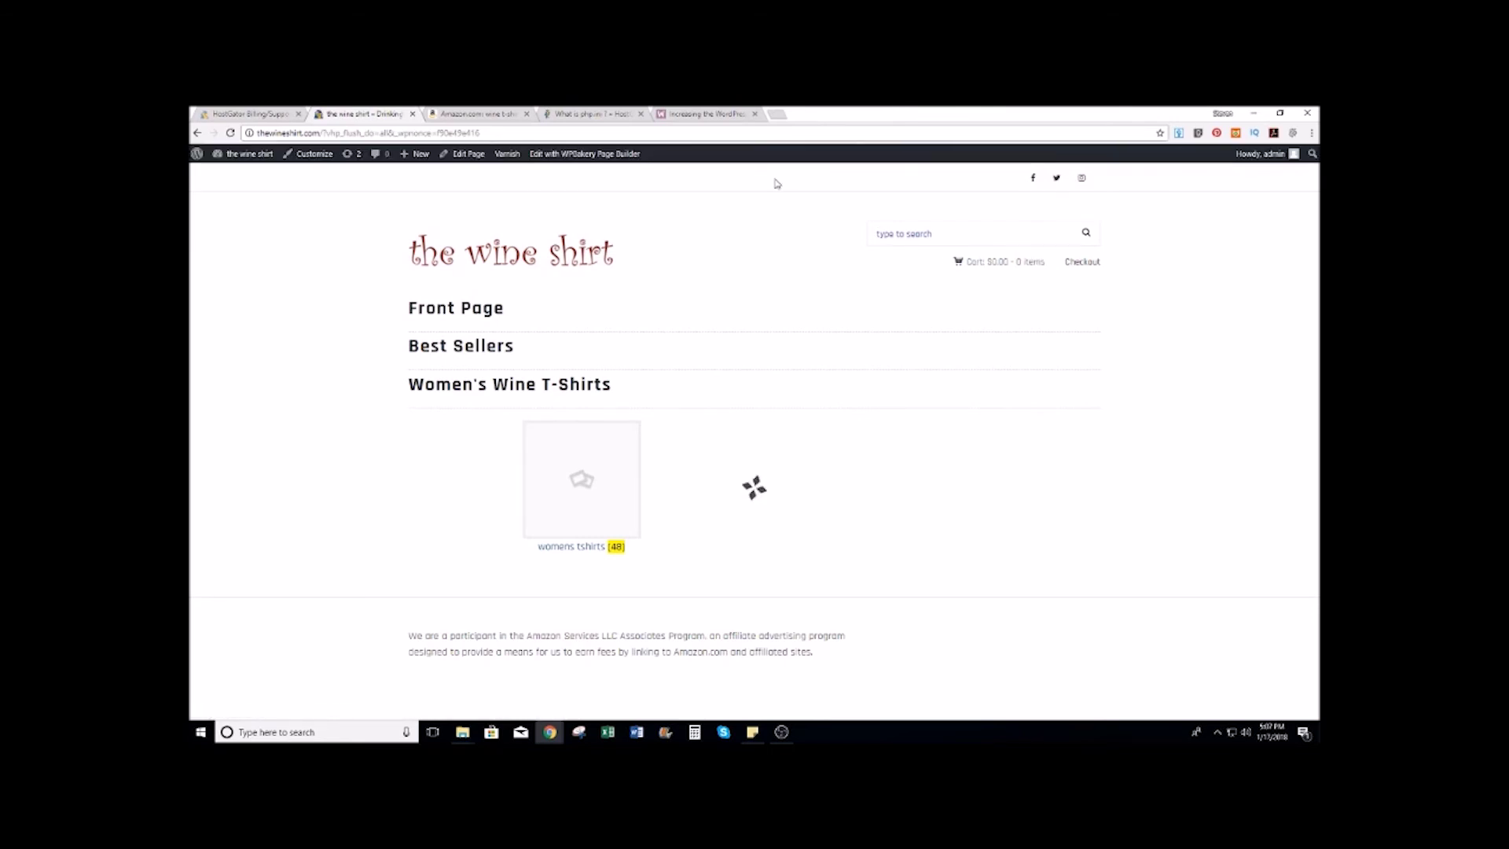
{"action": "mouse_move", "coordinate": [507, 157]}
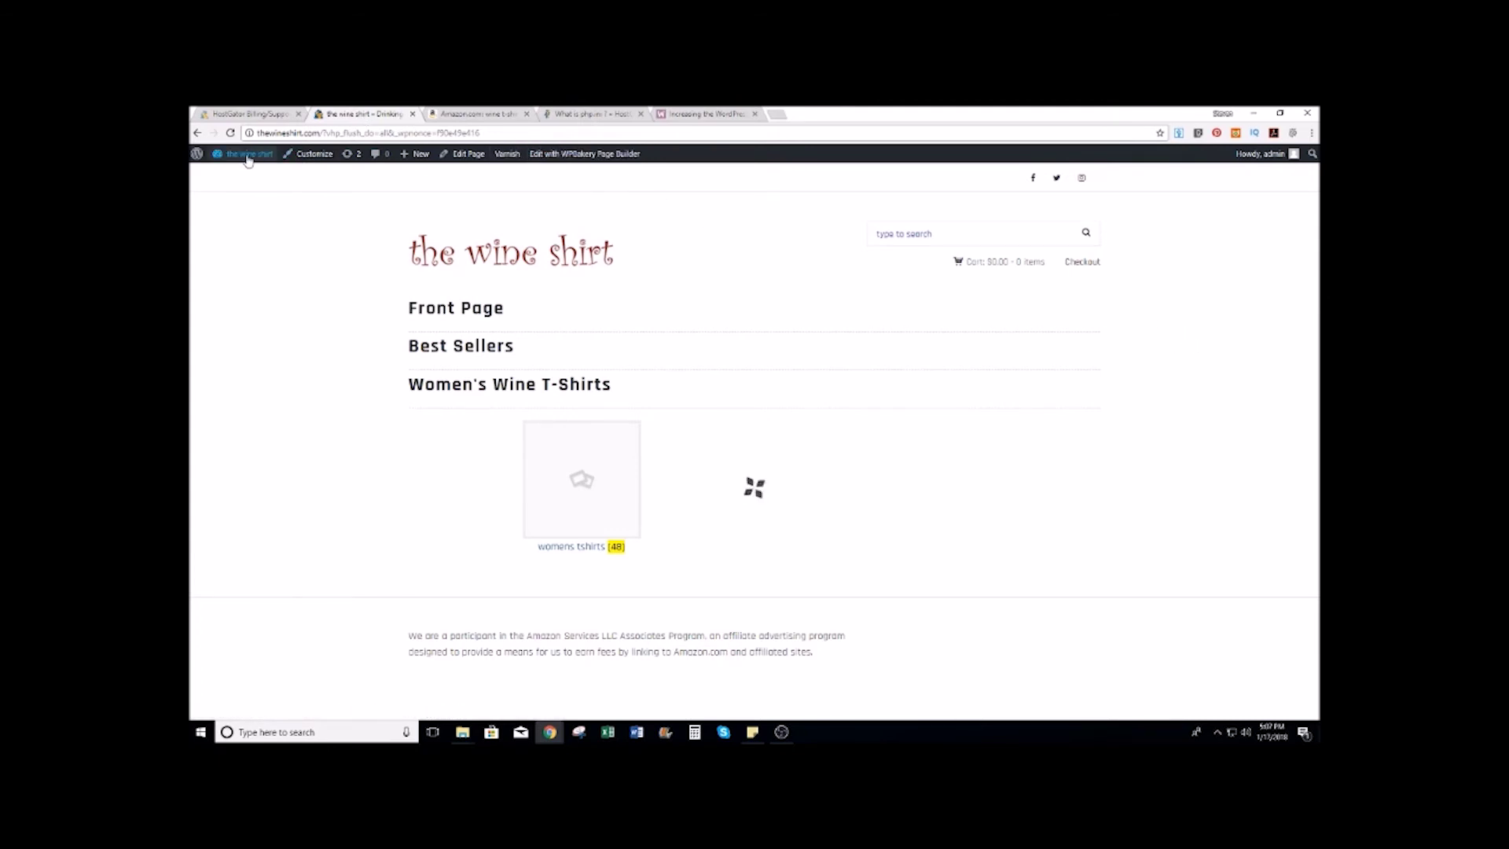
{"action": "mouse_move", "coordinate": [245, 154]}
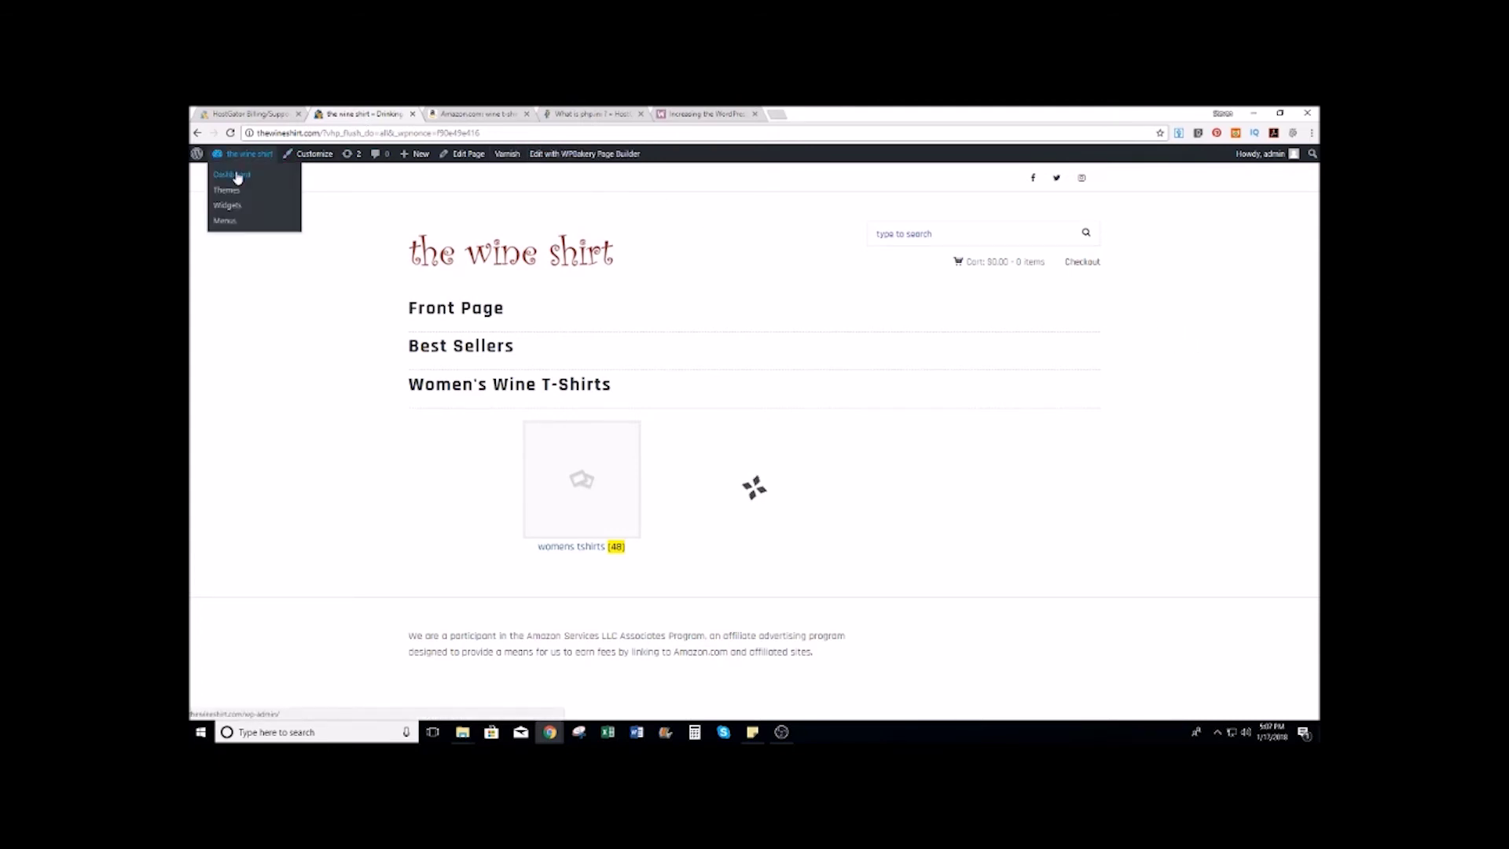
{"action": "left_click", "coordinate": [237, 177]}
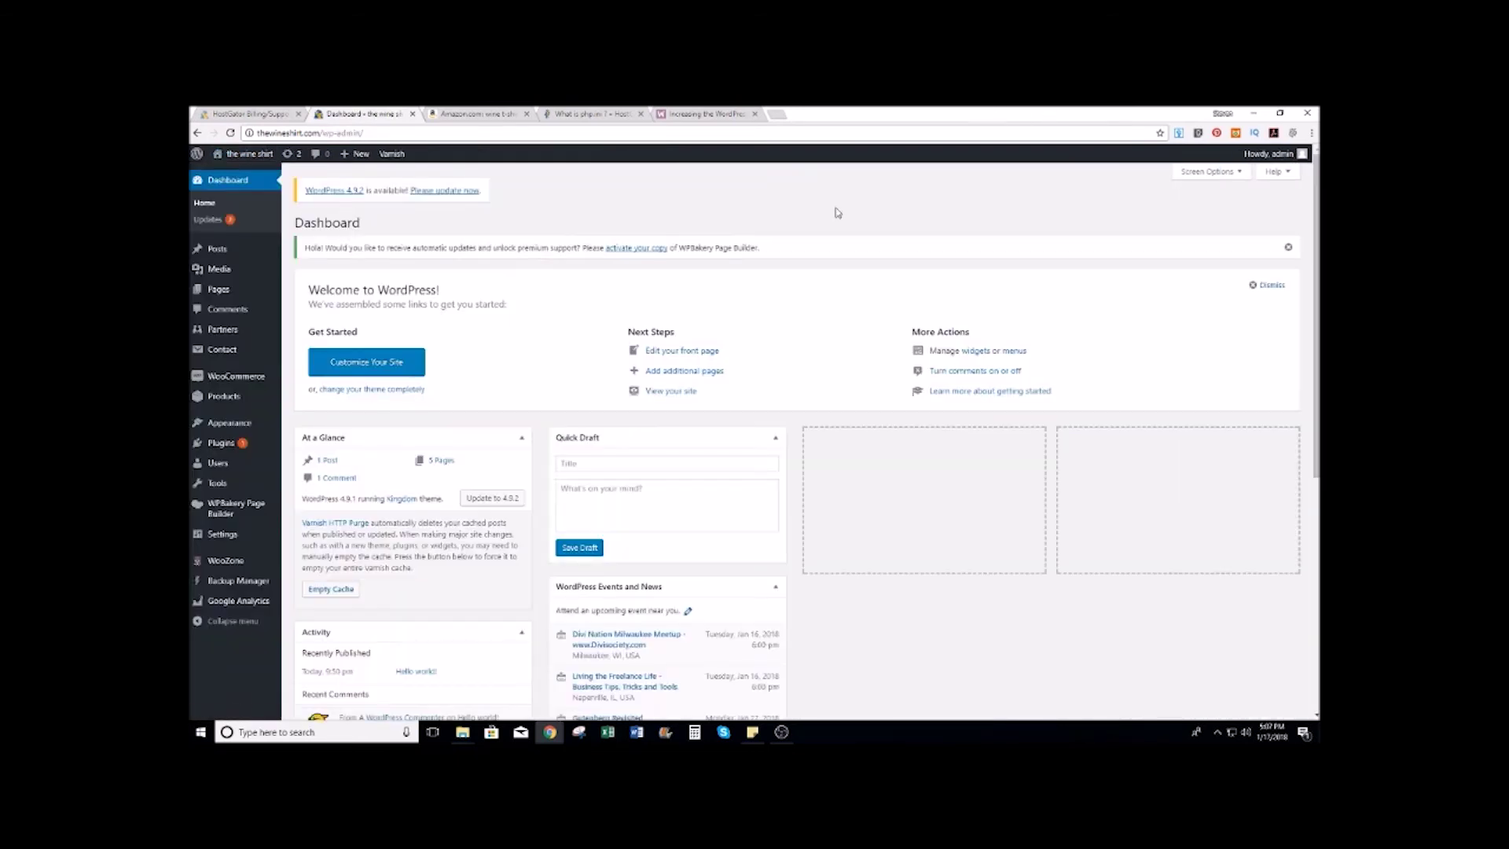
Step: Open the Front Page for editing from the All Pages list
{"action": "mouse_move", "coordinate": [220, 290]}
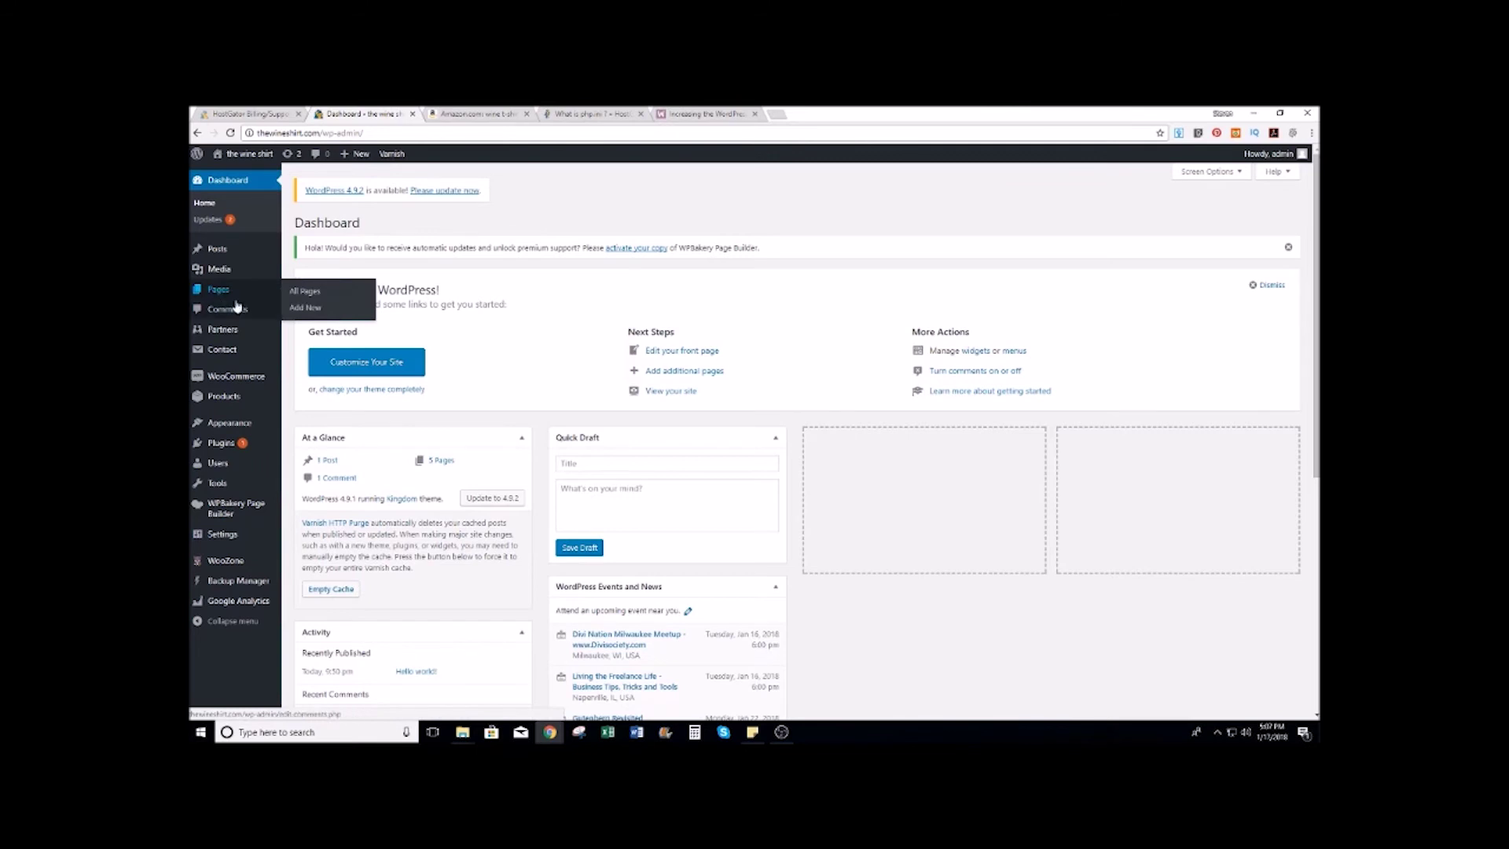
{"action": "left_click", "coordinate": [305, 293]}
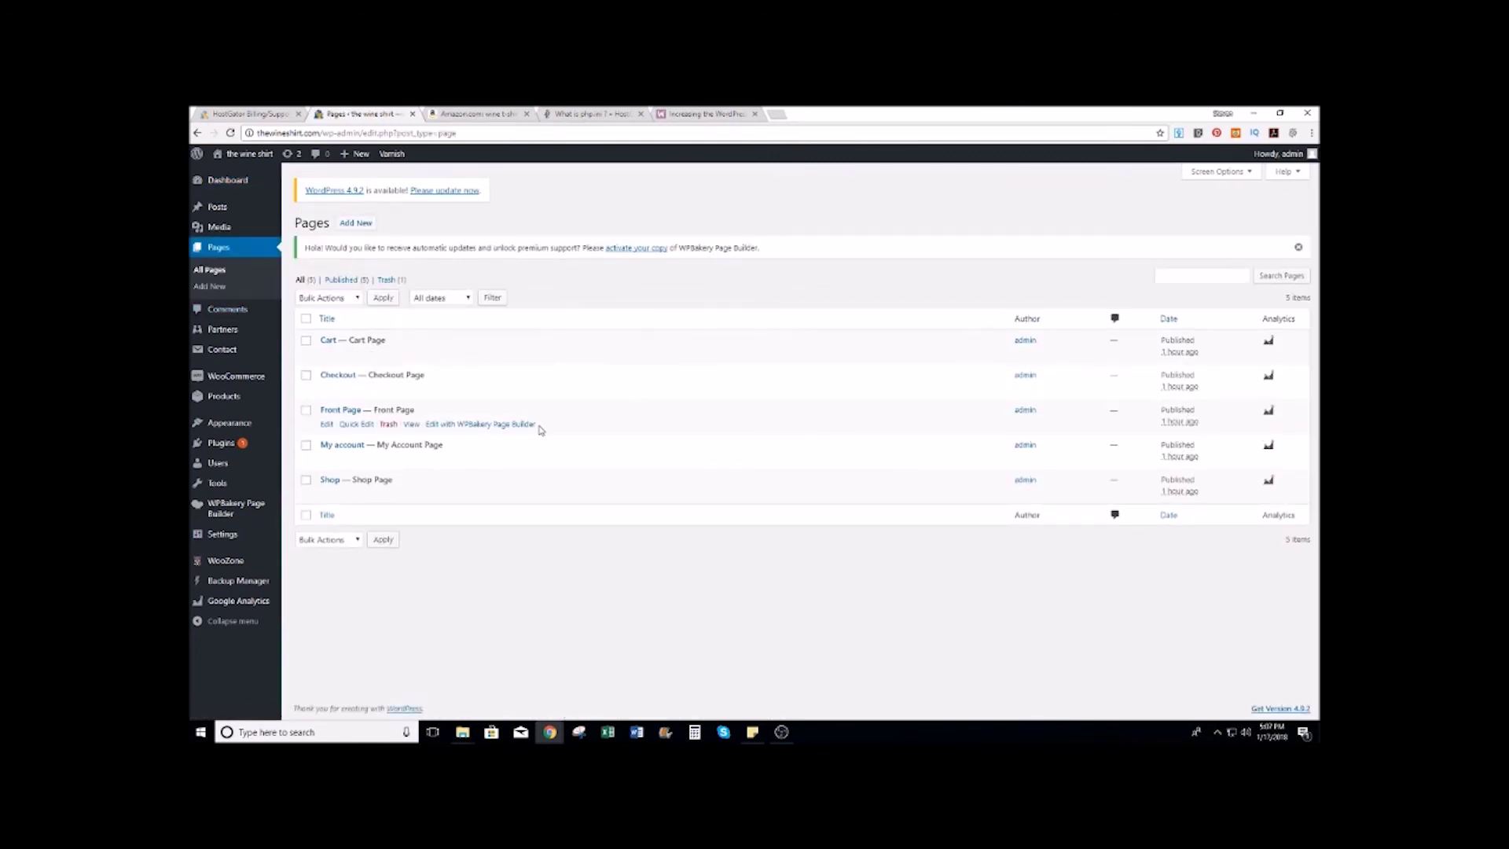
{"action": "left_click", "coordinate": [327, 424]}
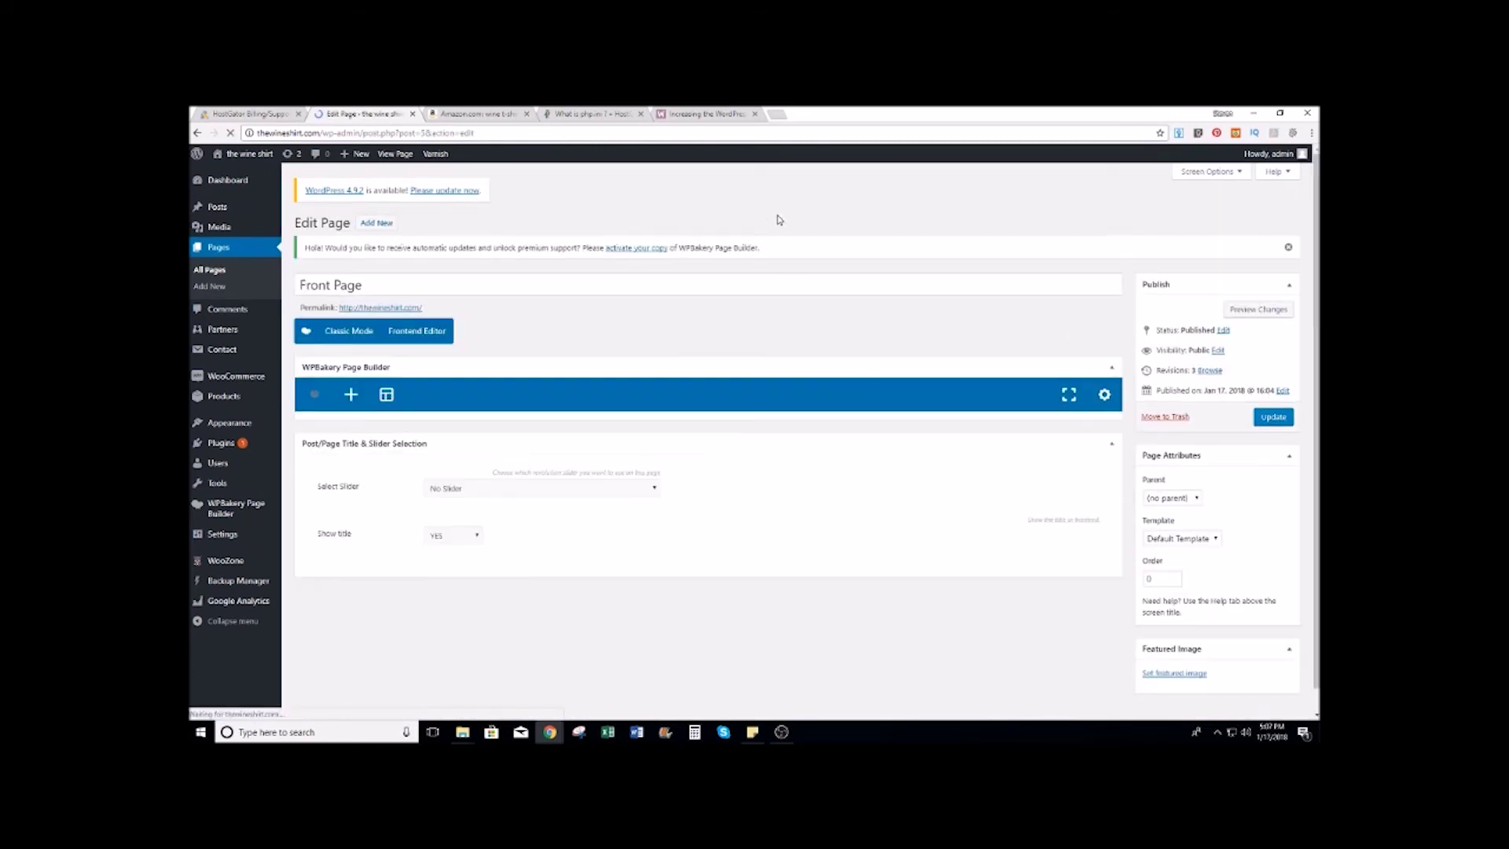
Step: Set Show title to NO and update the Front Page
{"action": "scroll", "coordinate": [614, 344], "scroll_direction": "down", "scroll_amount": 4}
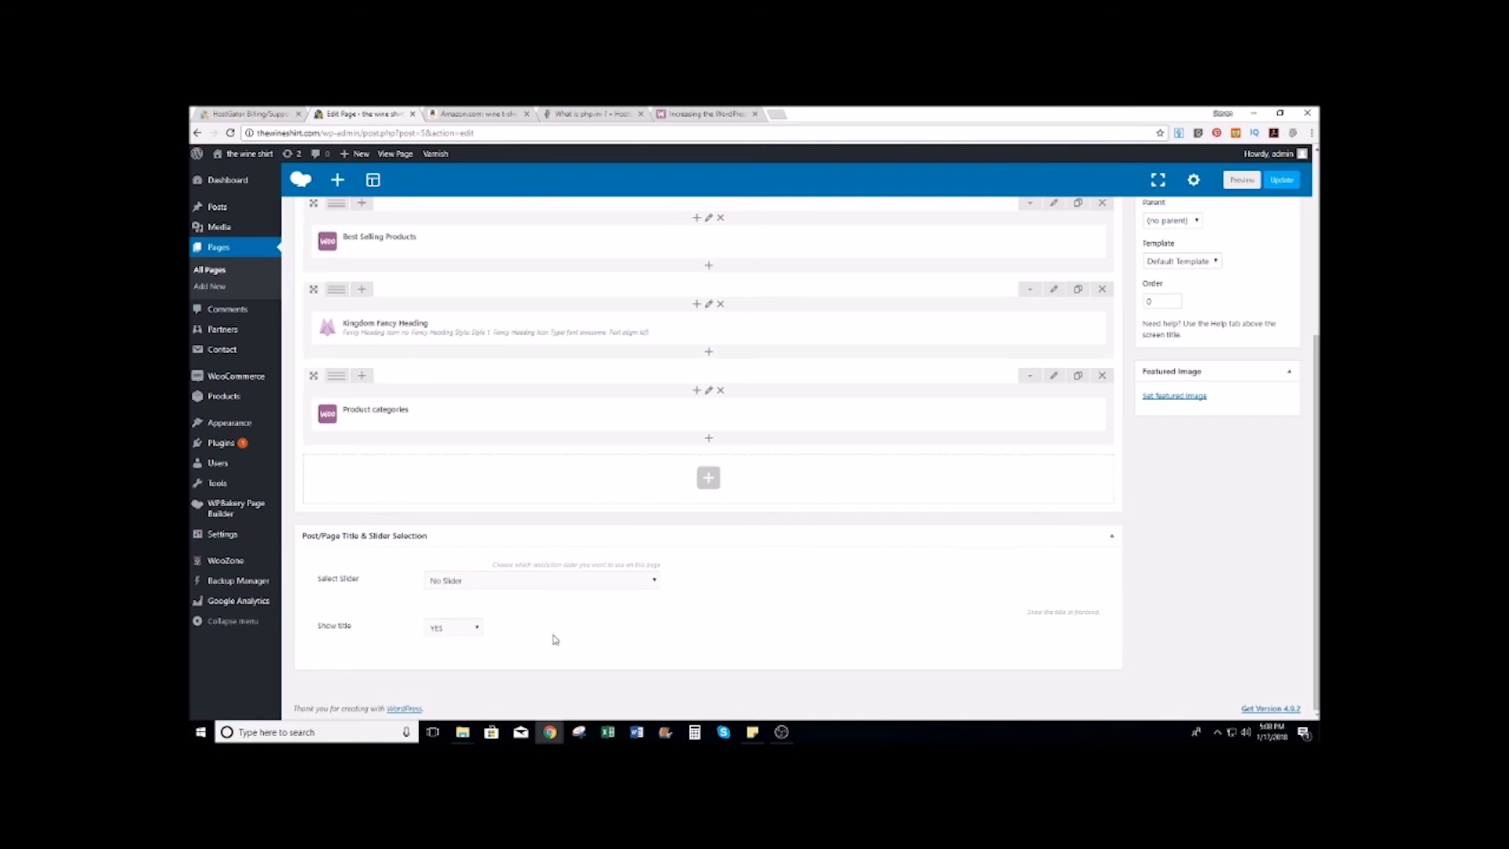
{"action": "left_click", "coordinate": [474, 628]}
{"action": "left_click", "coordinate": [453, 652]}
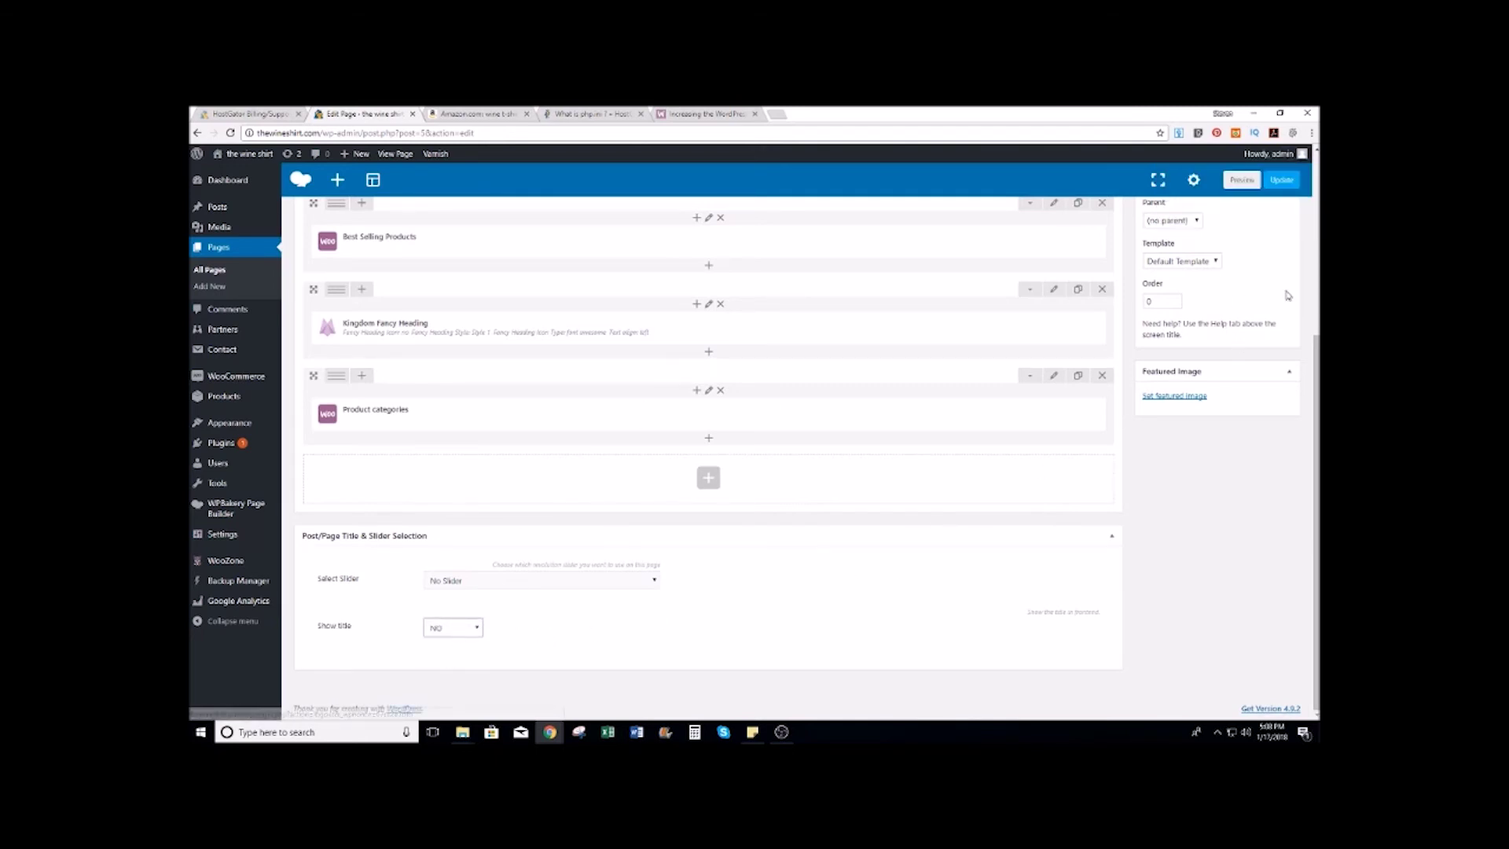
{"action": "left_click", "coordinate": [1284, 180]}
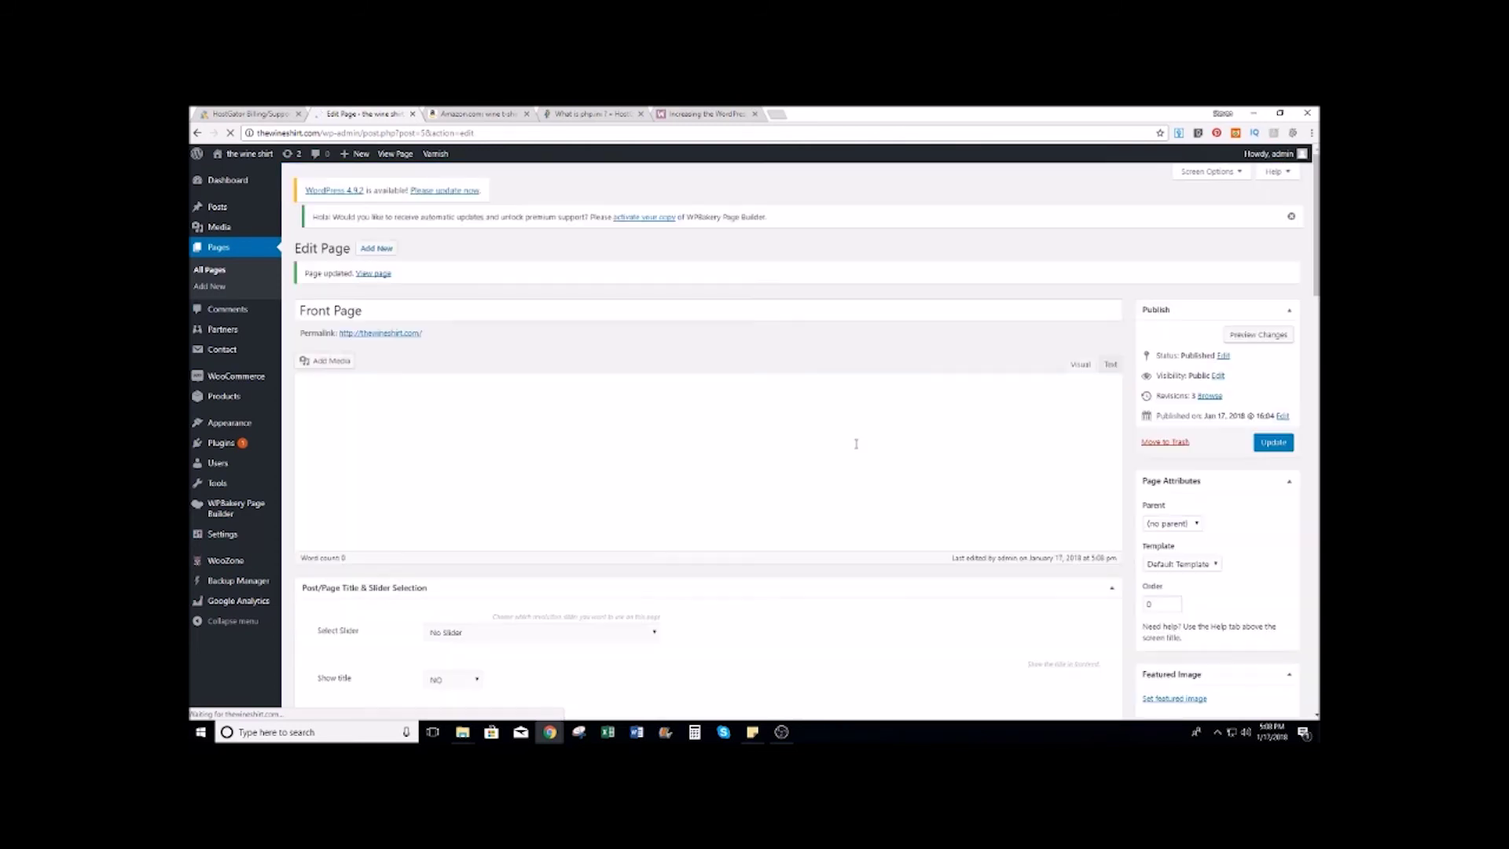
{"action": "scroll", "coordinate": [677, 371], "scroll_direction": "down", "scroll_amount": 5}
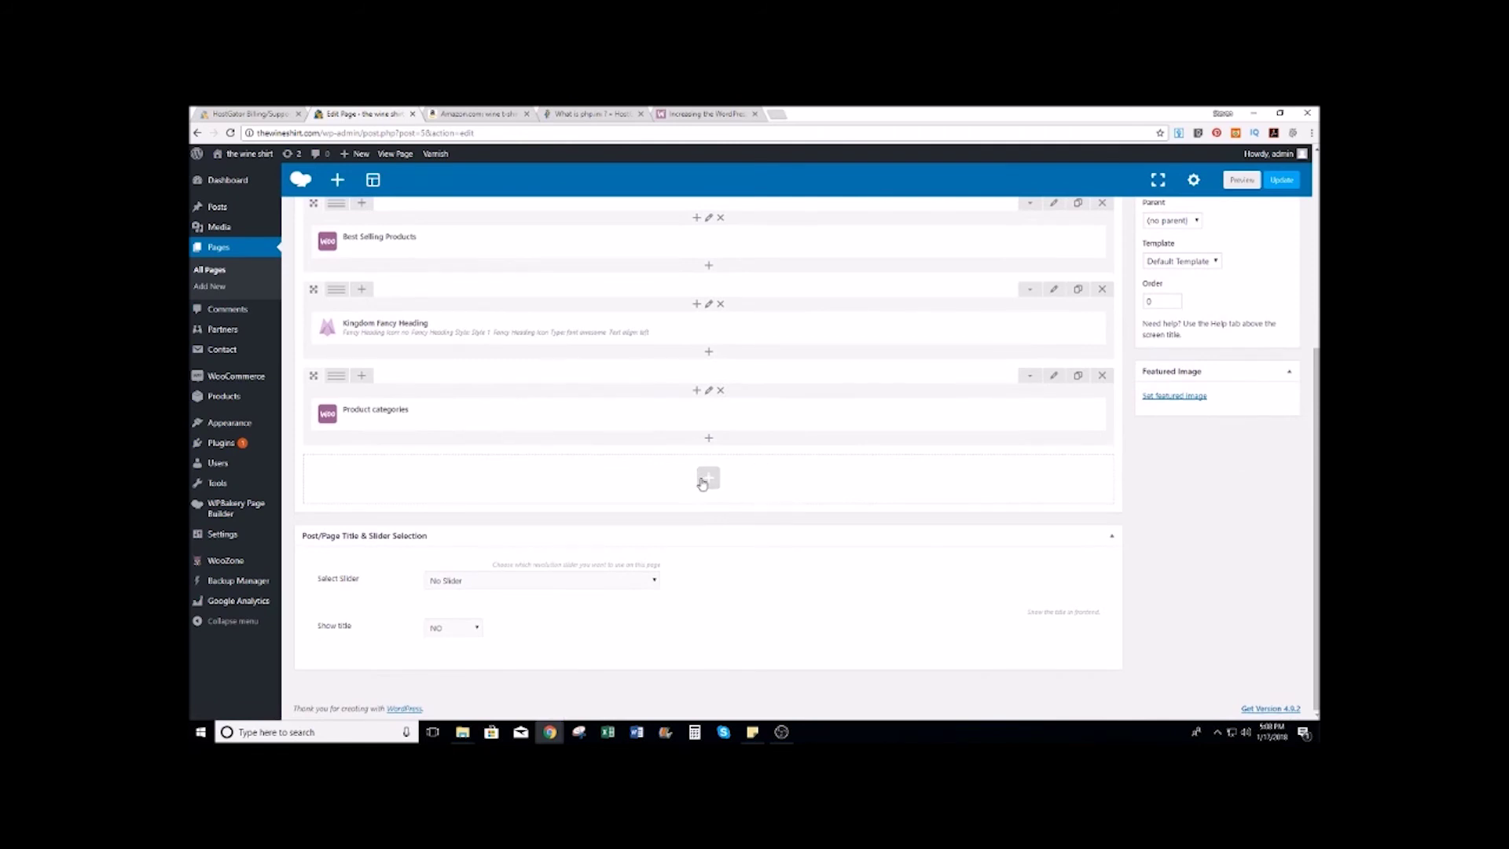
Step: Add a left-aligned Kingdom Fancy Heading titled 'Men's Wine T-Shirts' below the Product categories block
{"action": "left_click", "coordinate": [710, 480]}
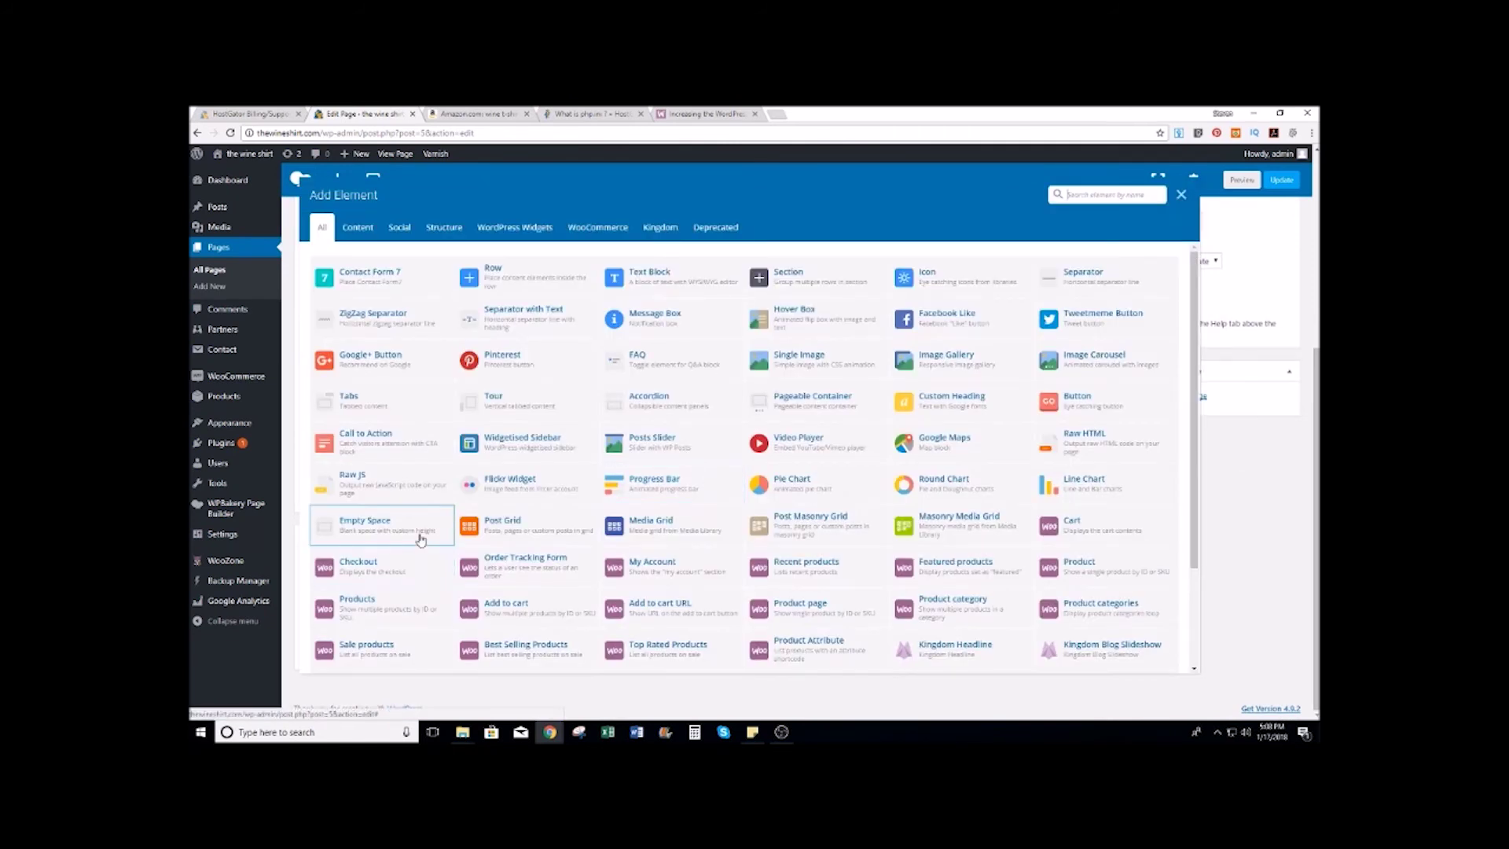
{"action": "scroll", "coordinate": [369, 582], "scroll_direction": "down", "scroll_amount": 3}
{"action": "left_click", "coordinate": [385, 574]}
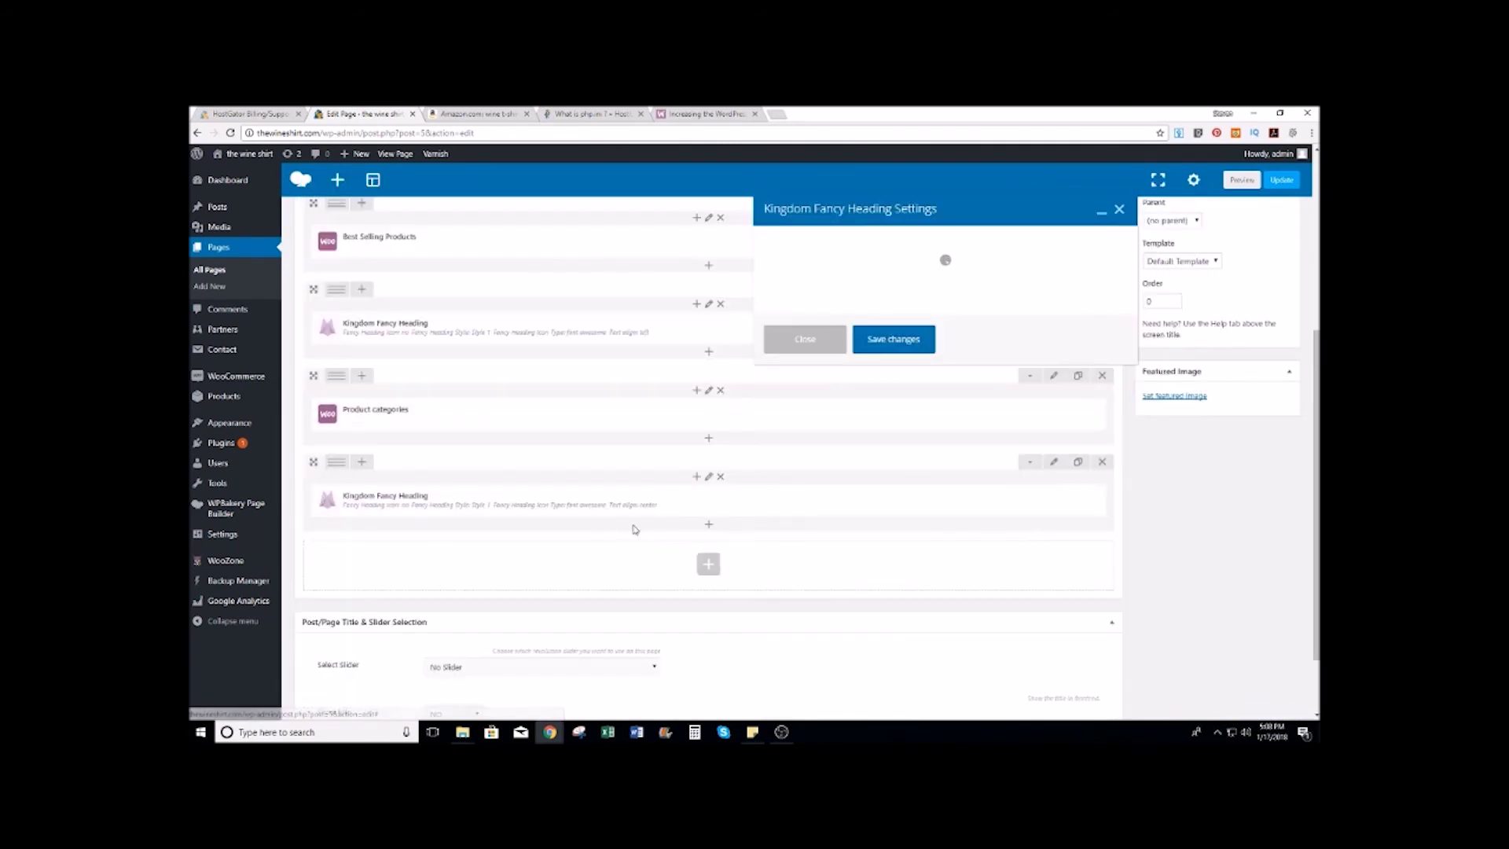
{"action": "scroll", "coordinate": [845, 363], "scroll_direction": "down", "scroll_amount": 5}
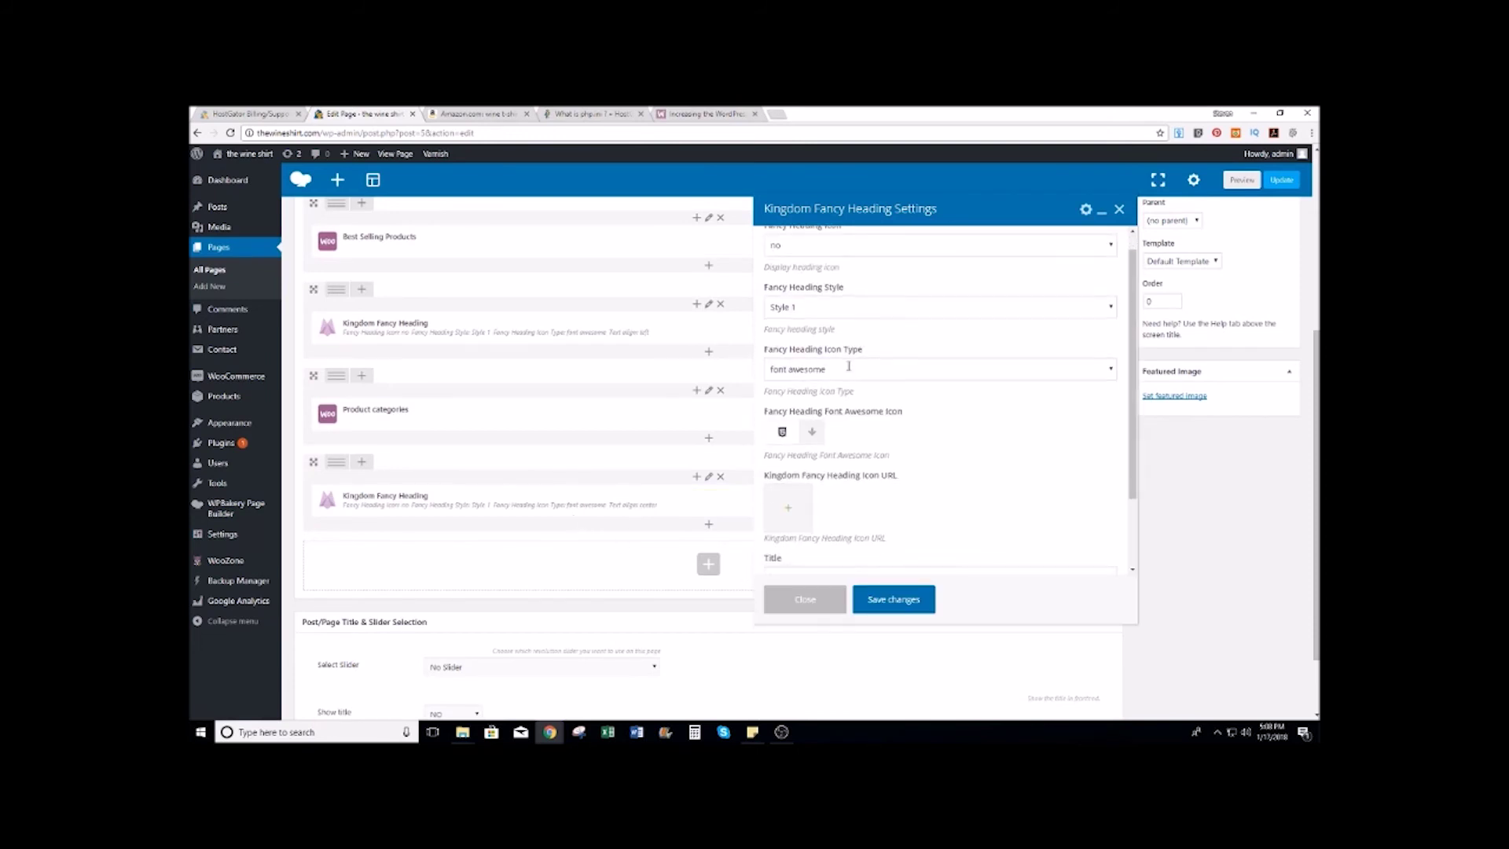
{"action": "double_click", "coordinate": [834, 486]}
{"action": "triple_click", "coordinate": [834, 486]}
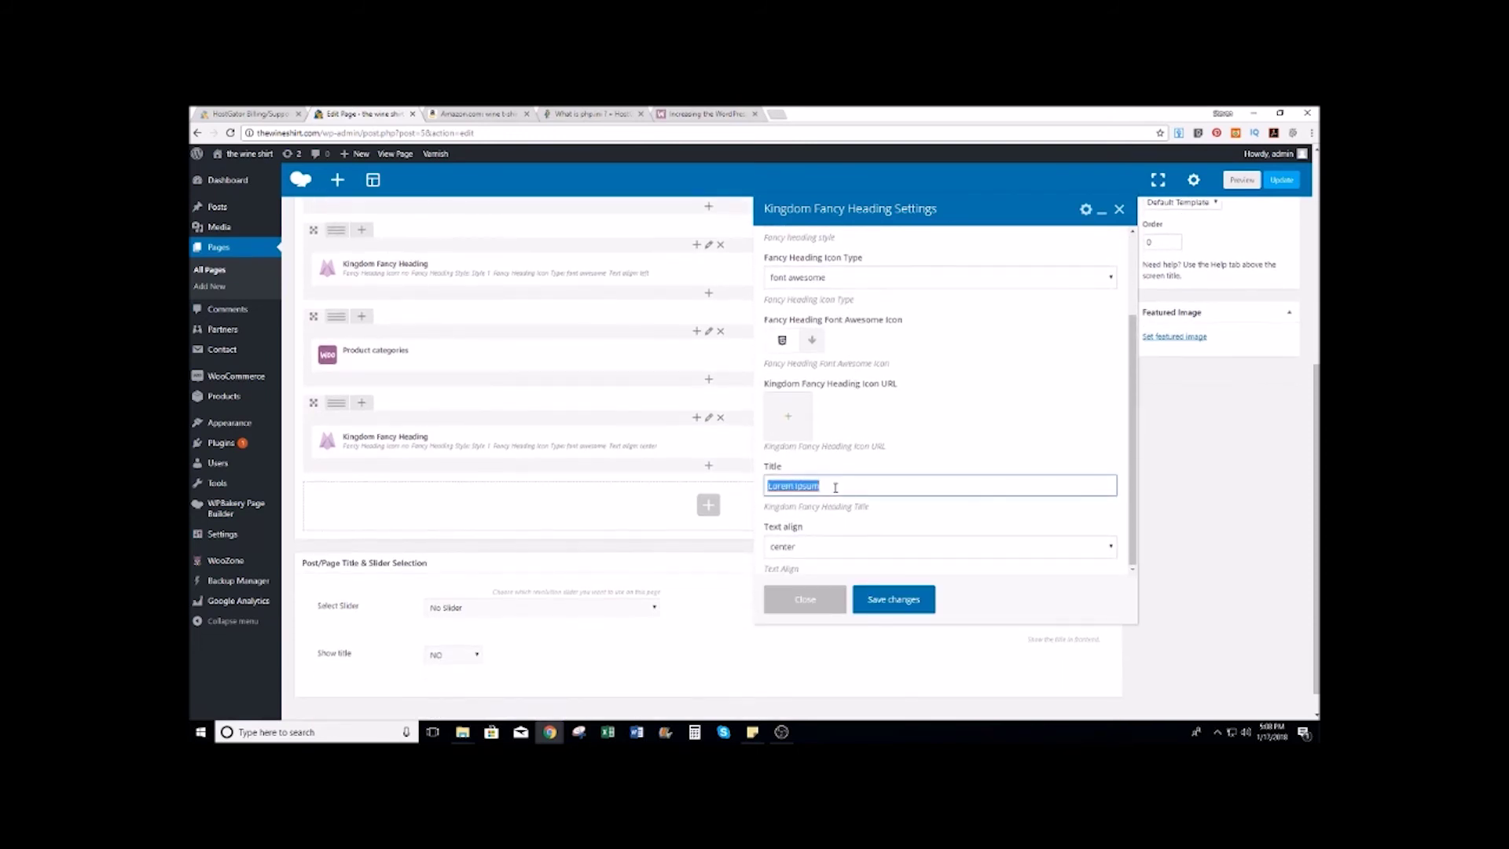
{"action": "type", "text": "Men's Wine T-Shirts"}
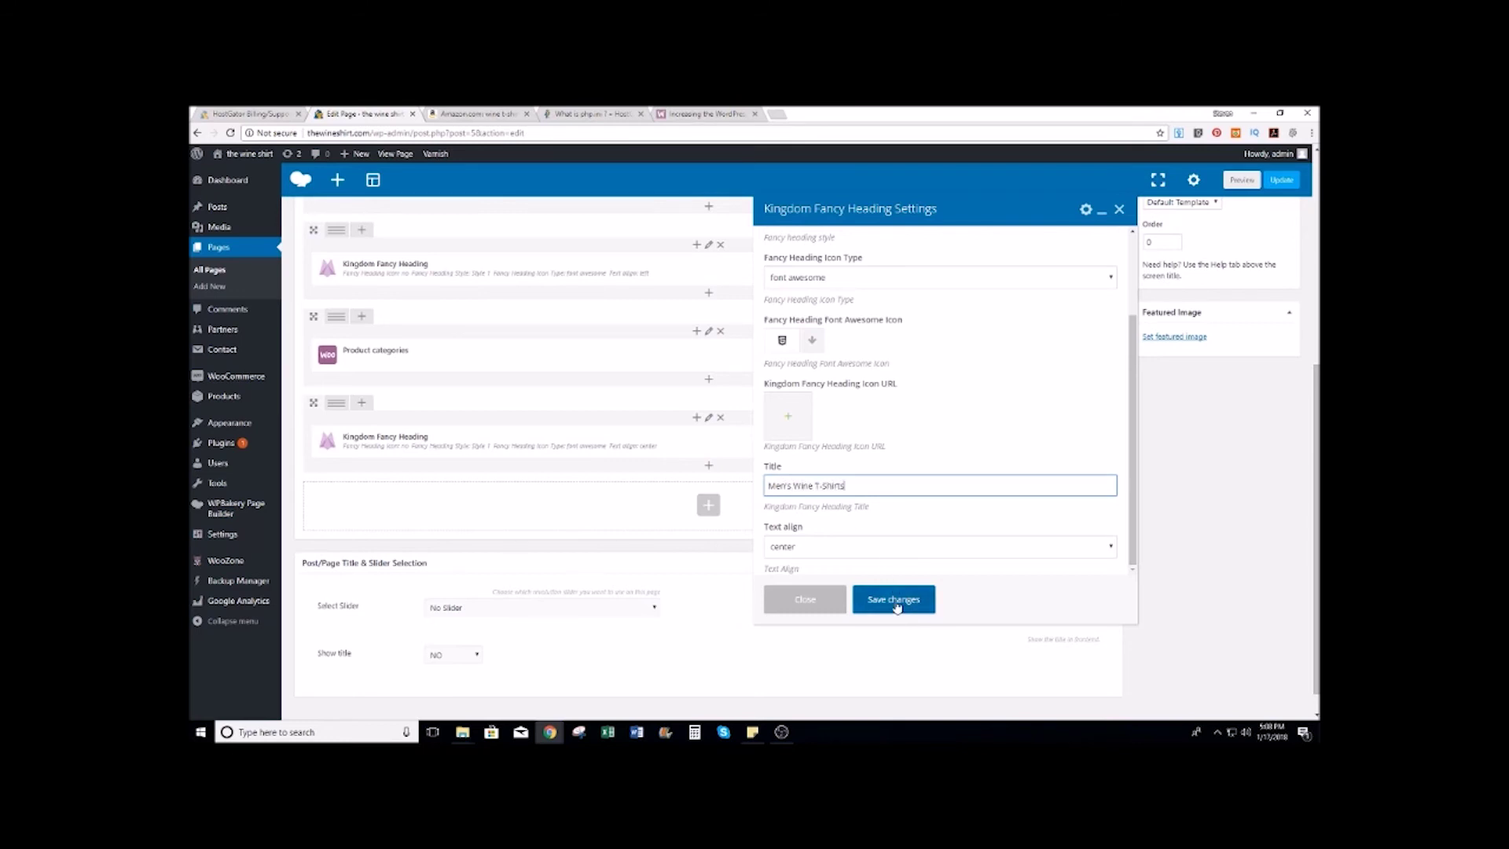
{"action": "left_click", "coordinate": [831, 548]}
{"action": "left_click", "coordinate": [801, 566]}
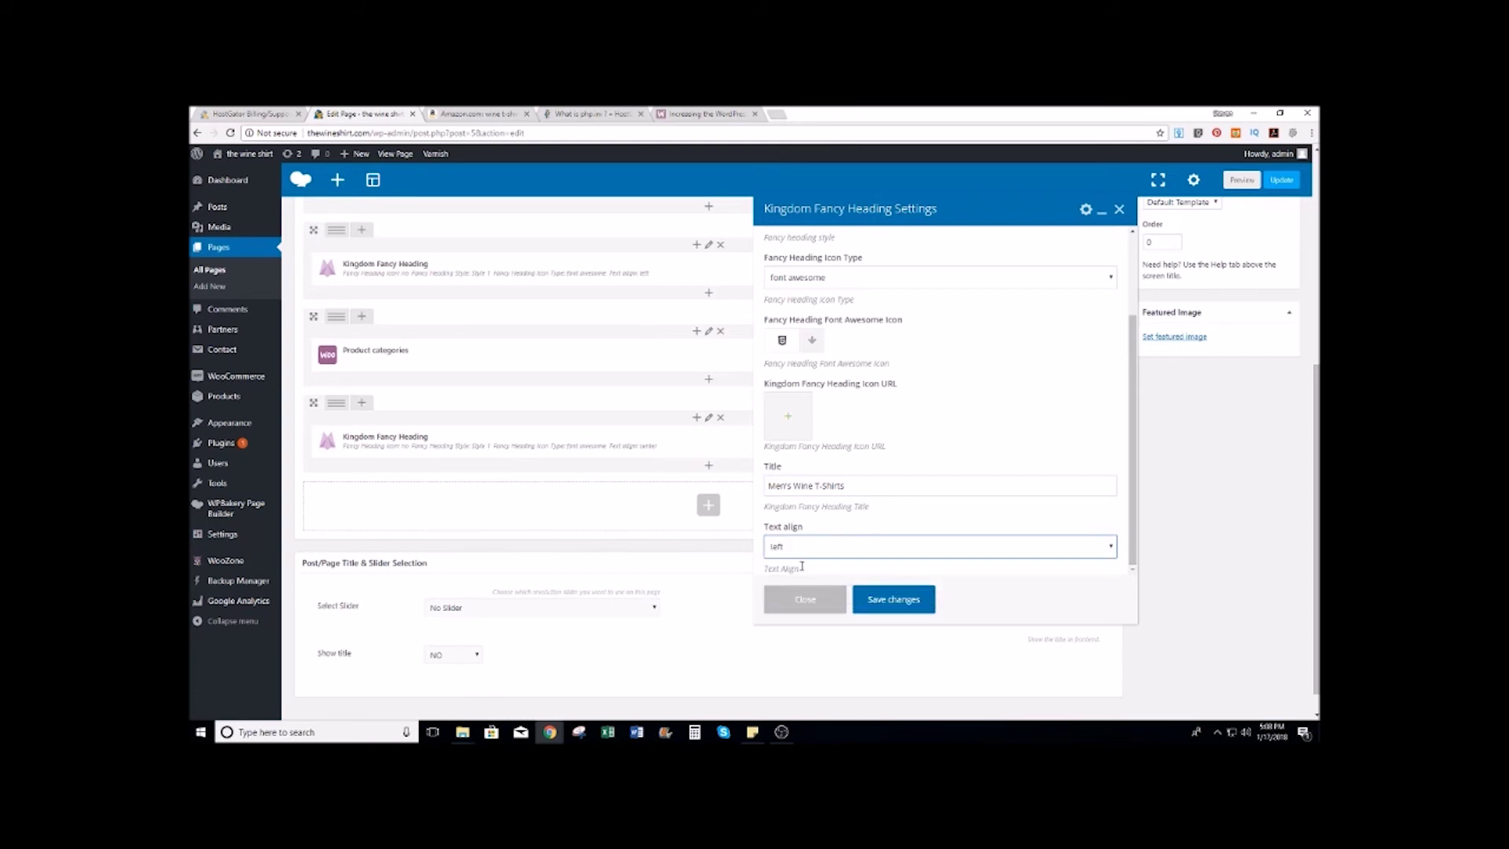
{"action": "left_click", "coordinate": [885, 601]}
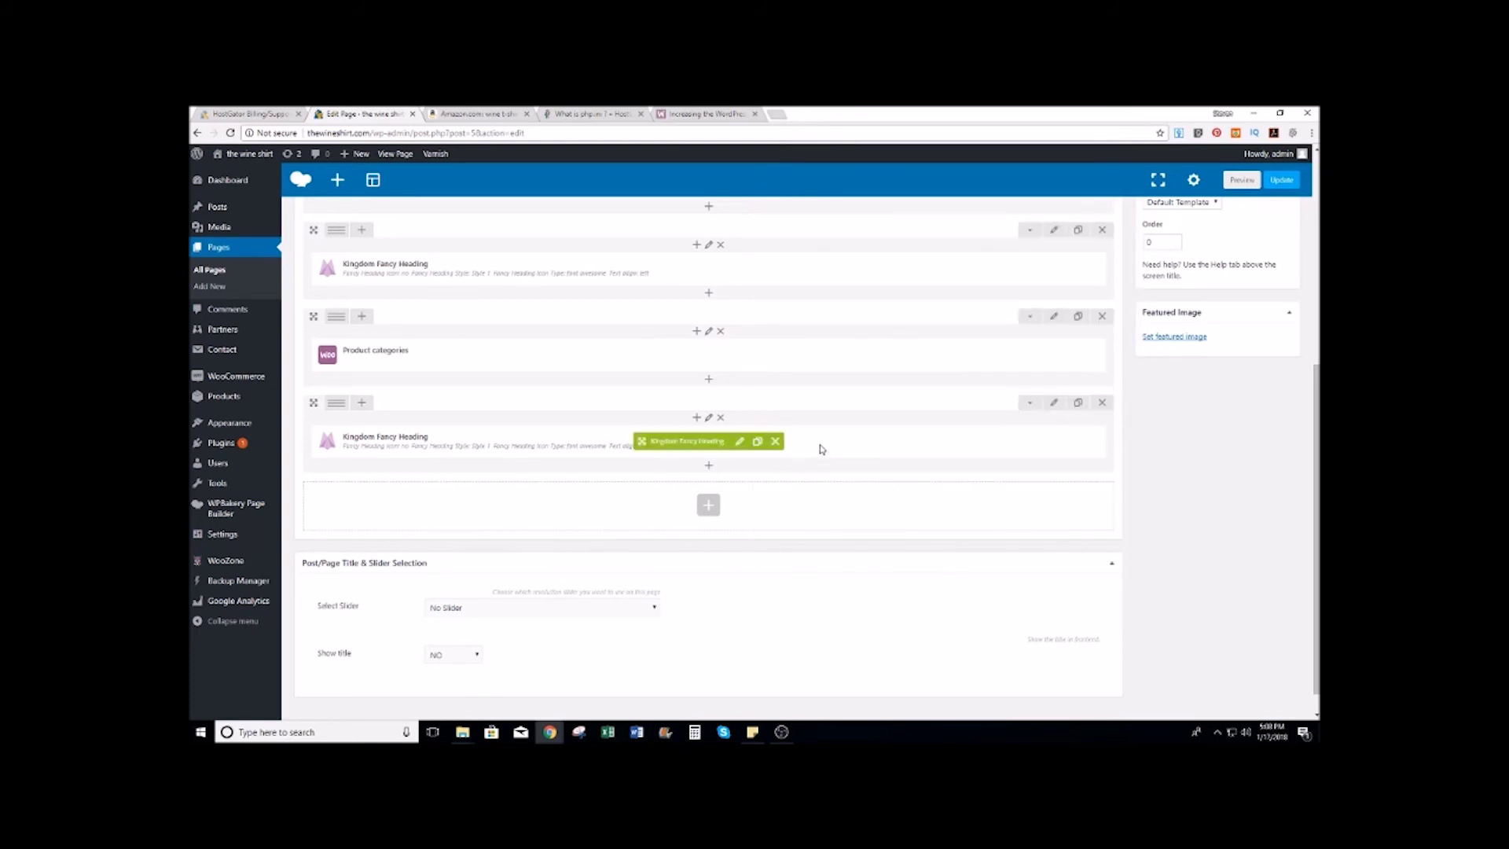
Step: Add a Product categories block set to mens tshirts under the new heading, then update the page
{"action": "left_click", "coordinate": [708, 504]}
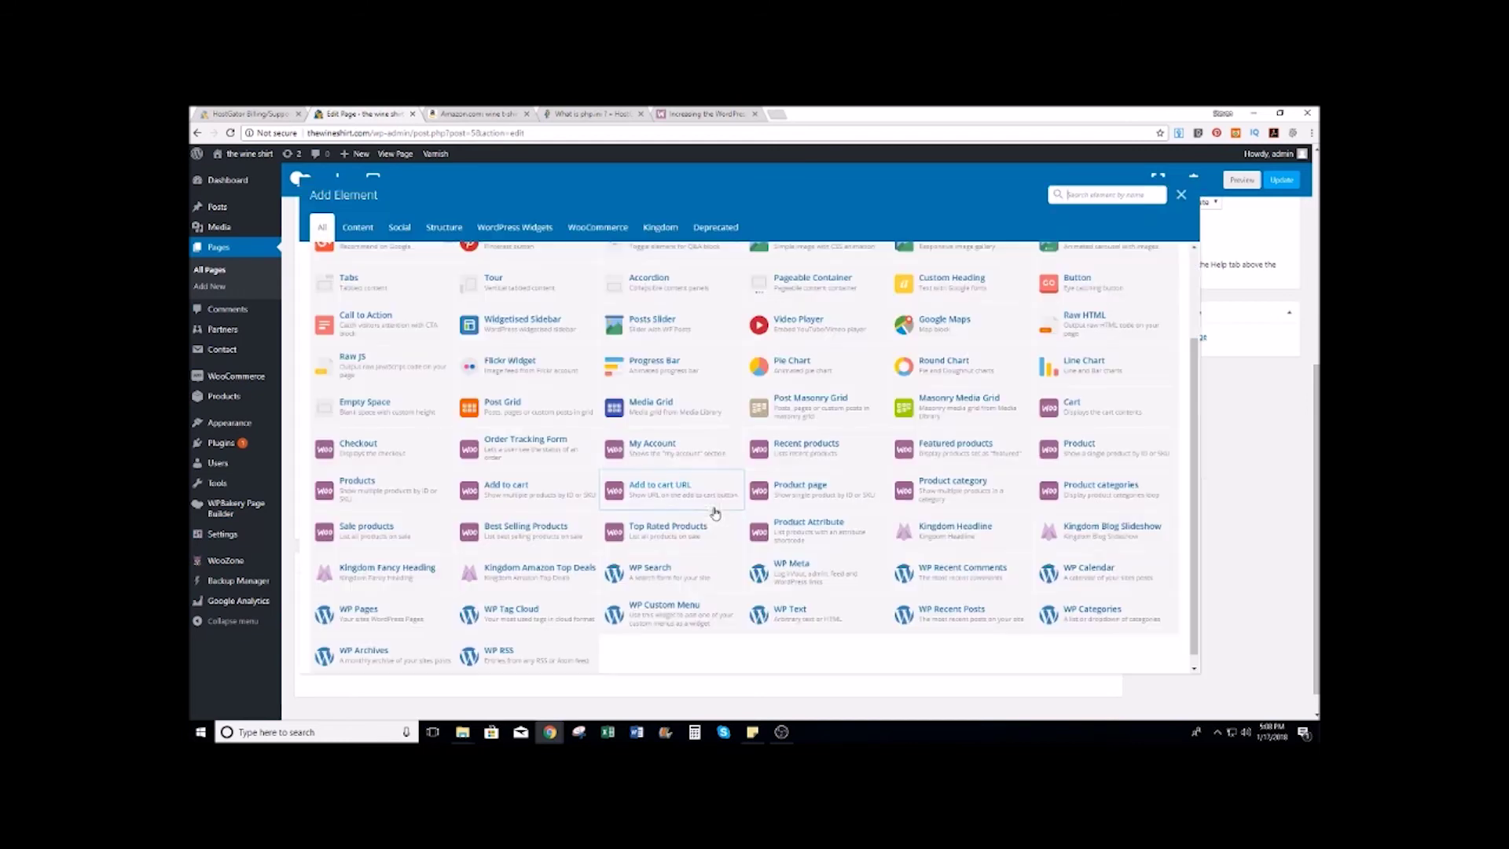
{"action": "left_click", "coordinate": [1081, 495]}
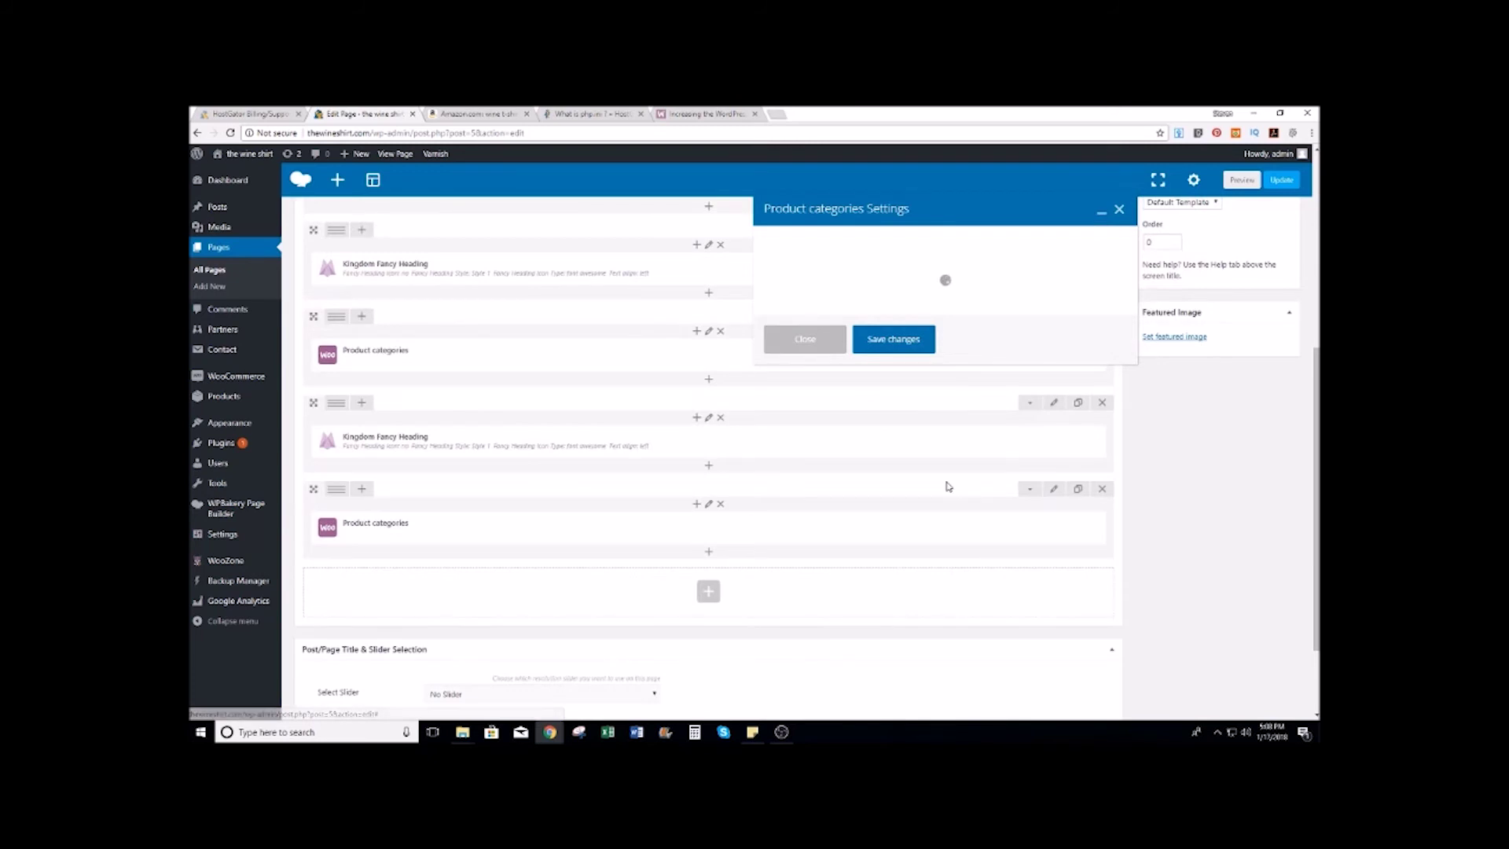
{"action": "scroll", "coordinate": [795, 538], "scroll_direction": "down", "scroll_amount": 1}
{"action": "left_click", "coordinate": [795, 537]}
{"action": "type", "text": "m"}
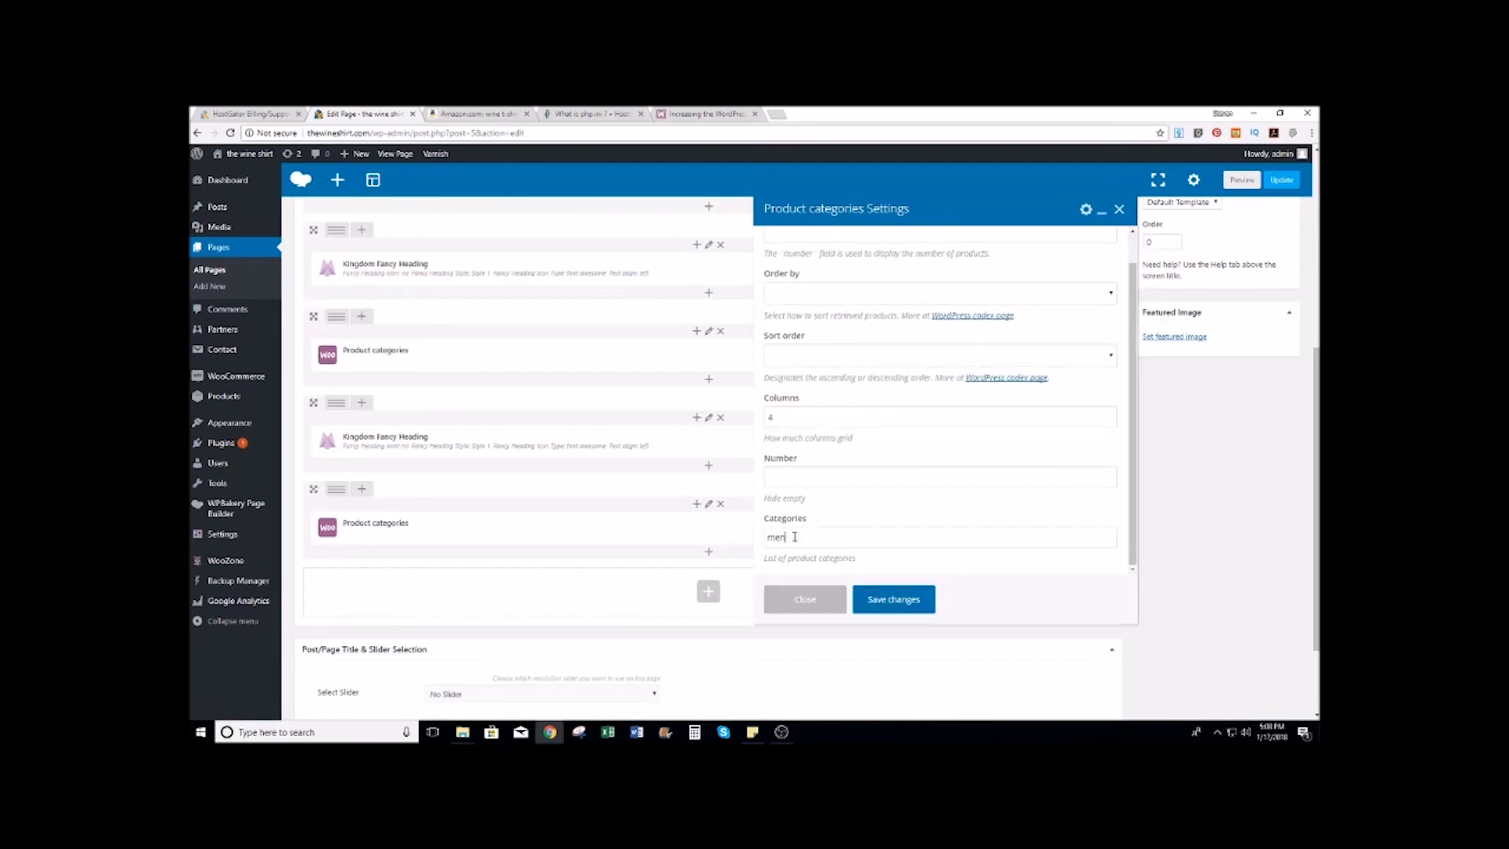
{"action": "type", "text": "en"}
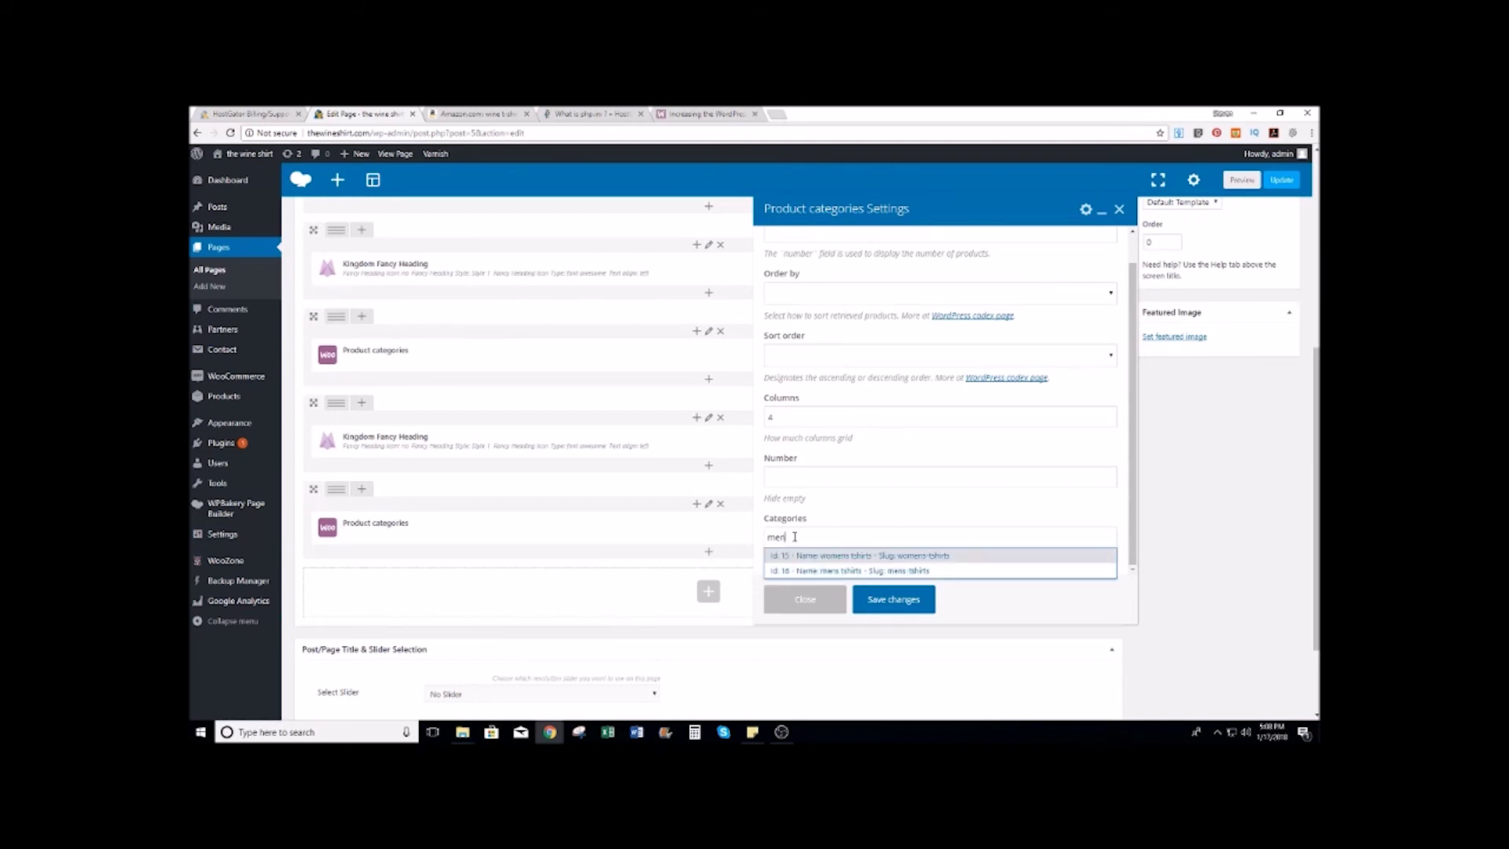
{"action": "left_click", "coordinate": [833, 572]}
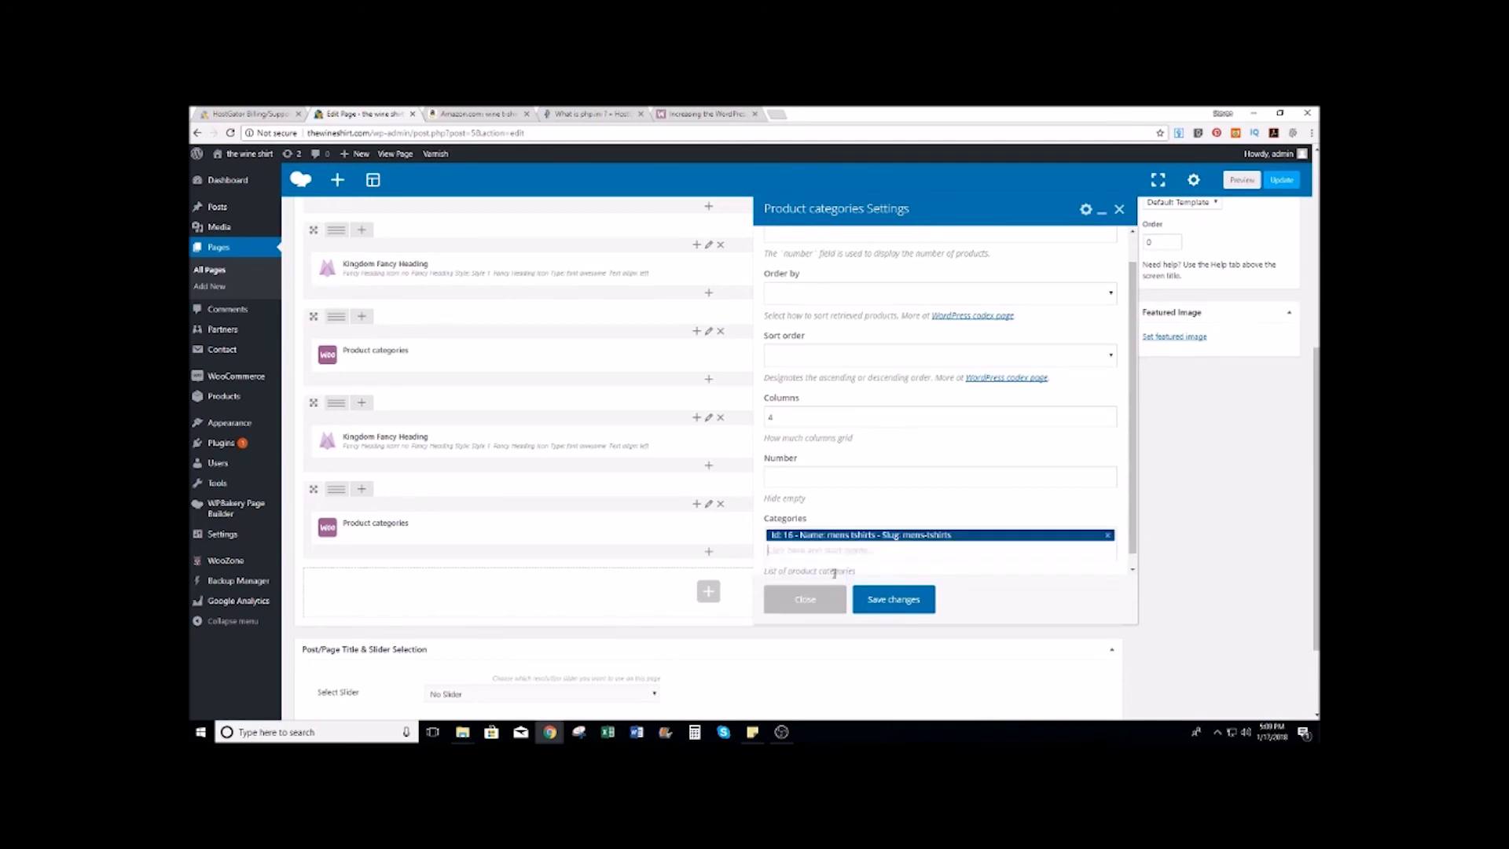
{"action": "left_click", "coordinate": [898, 602]}
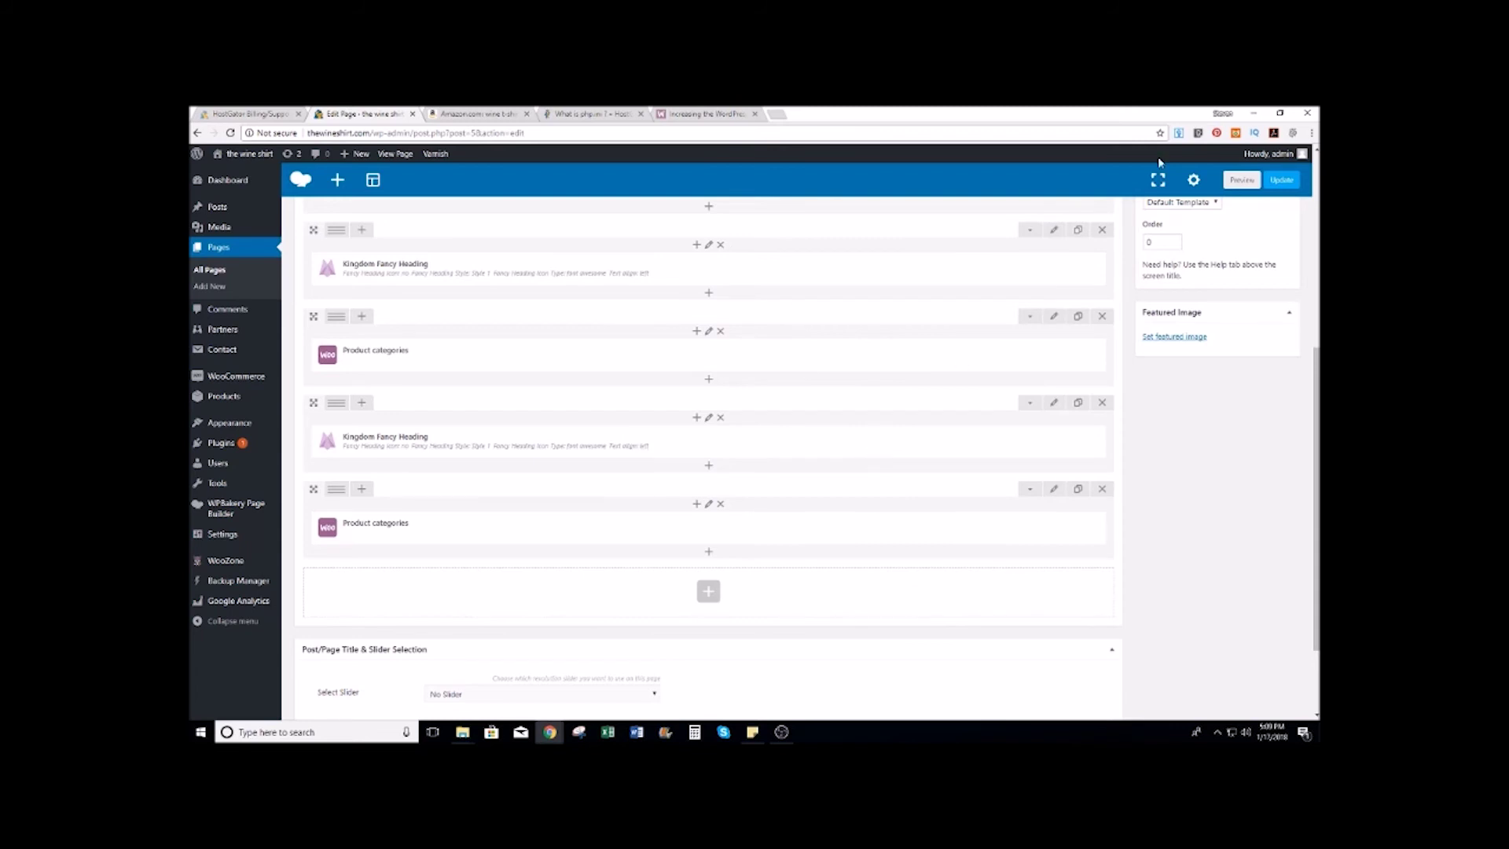
{"action": "left_click", "coordinate": [1279, 183]}
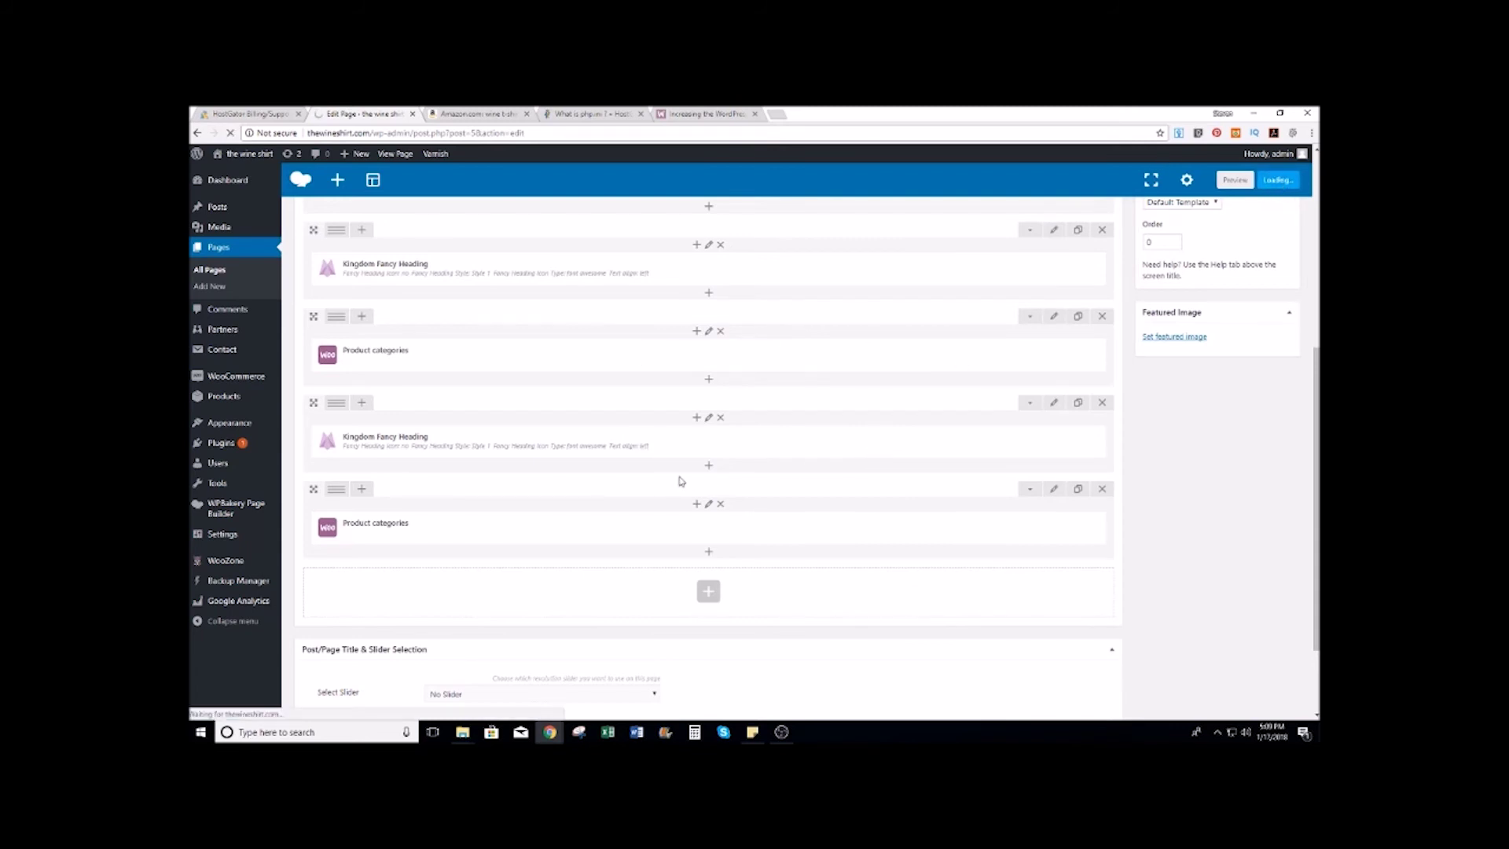
{"action": "scroll", "coordinate": [715, 495], "scroll_direction": "up", "scroll_amount": 2}
{"action": "scroll", "coordinate": [634, 343], "scroll_direction": "up", "scroll_amount": 1}
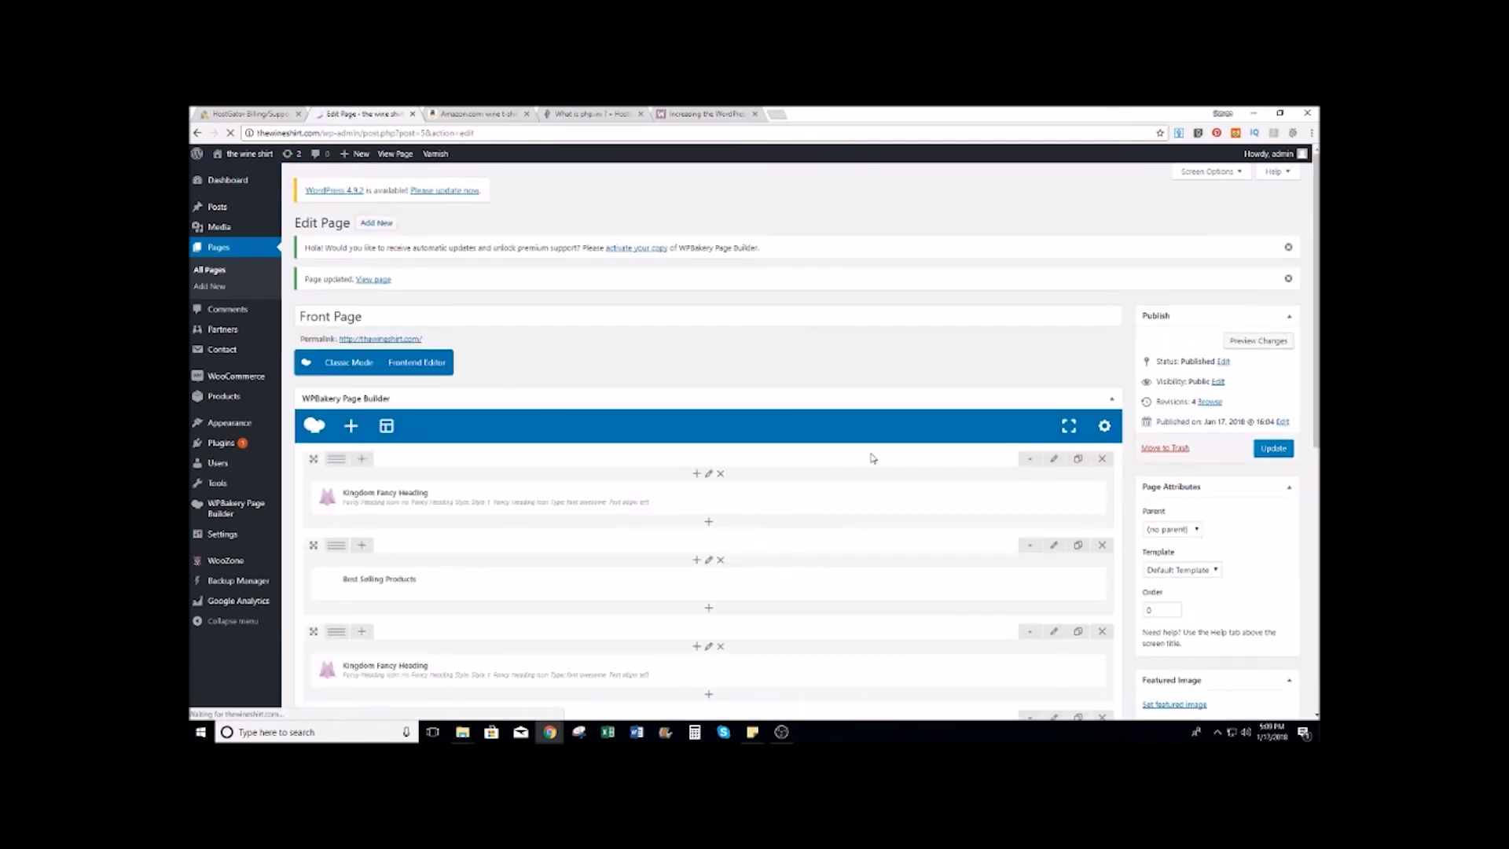
{"action": "scroll", "coordinate": [716, 540], "scroll_direction": "down", "scroll_amount": 2}
{"action": "left_click", "coordinate": [709, 479]}
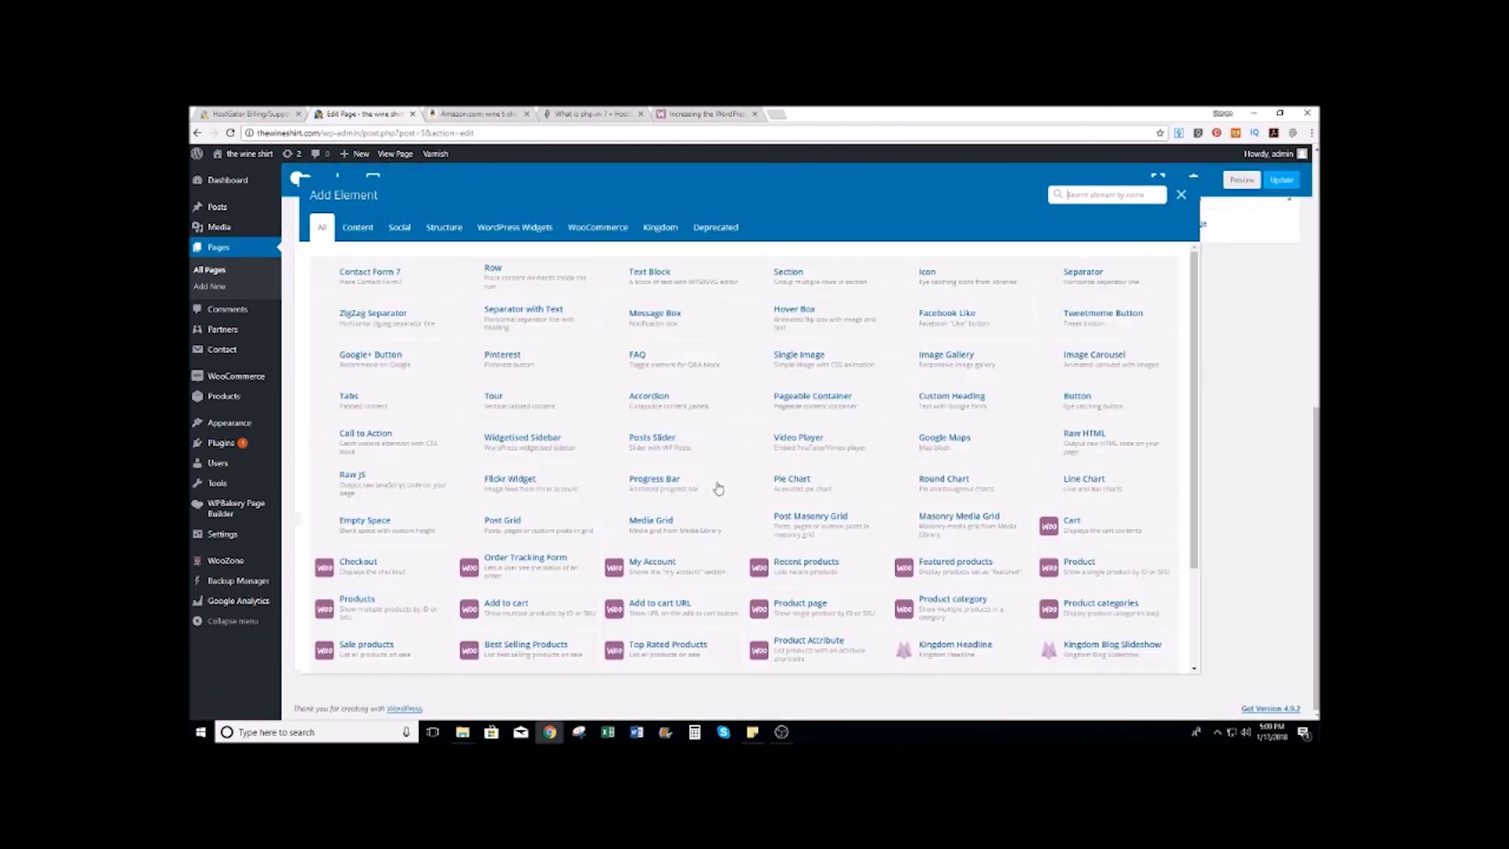
{"action": "left_click", "coordinate": [357, 228]}
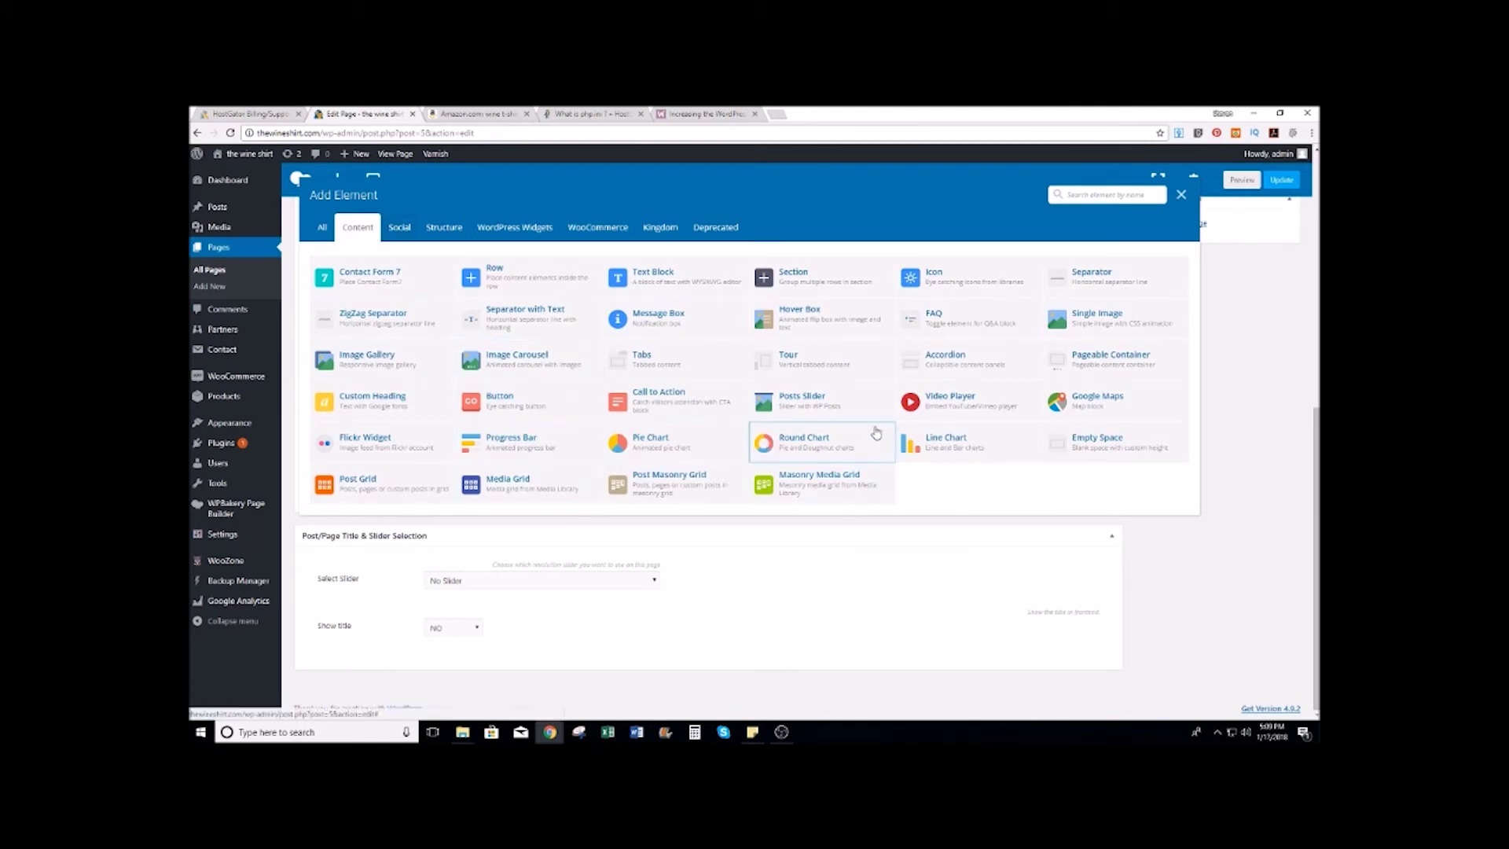
{"action": "left_click", "coordinate": [399, 229]}
{"action": "left_click", "coordinate": [447, 229]}
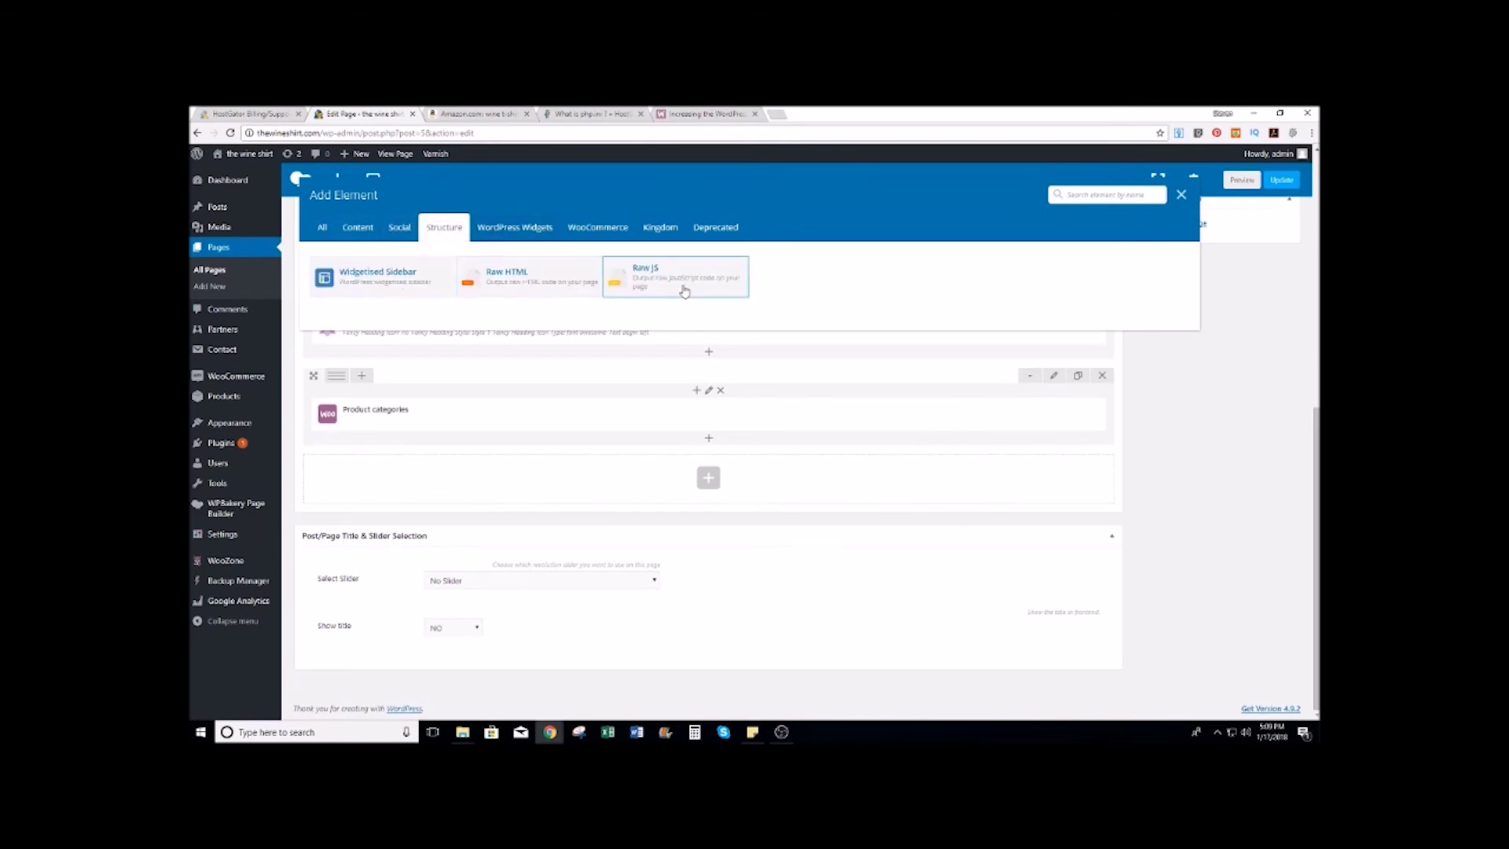
{"action": "left_click", "coordinate": [510, 230]}
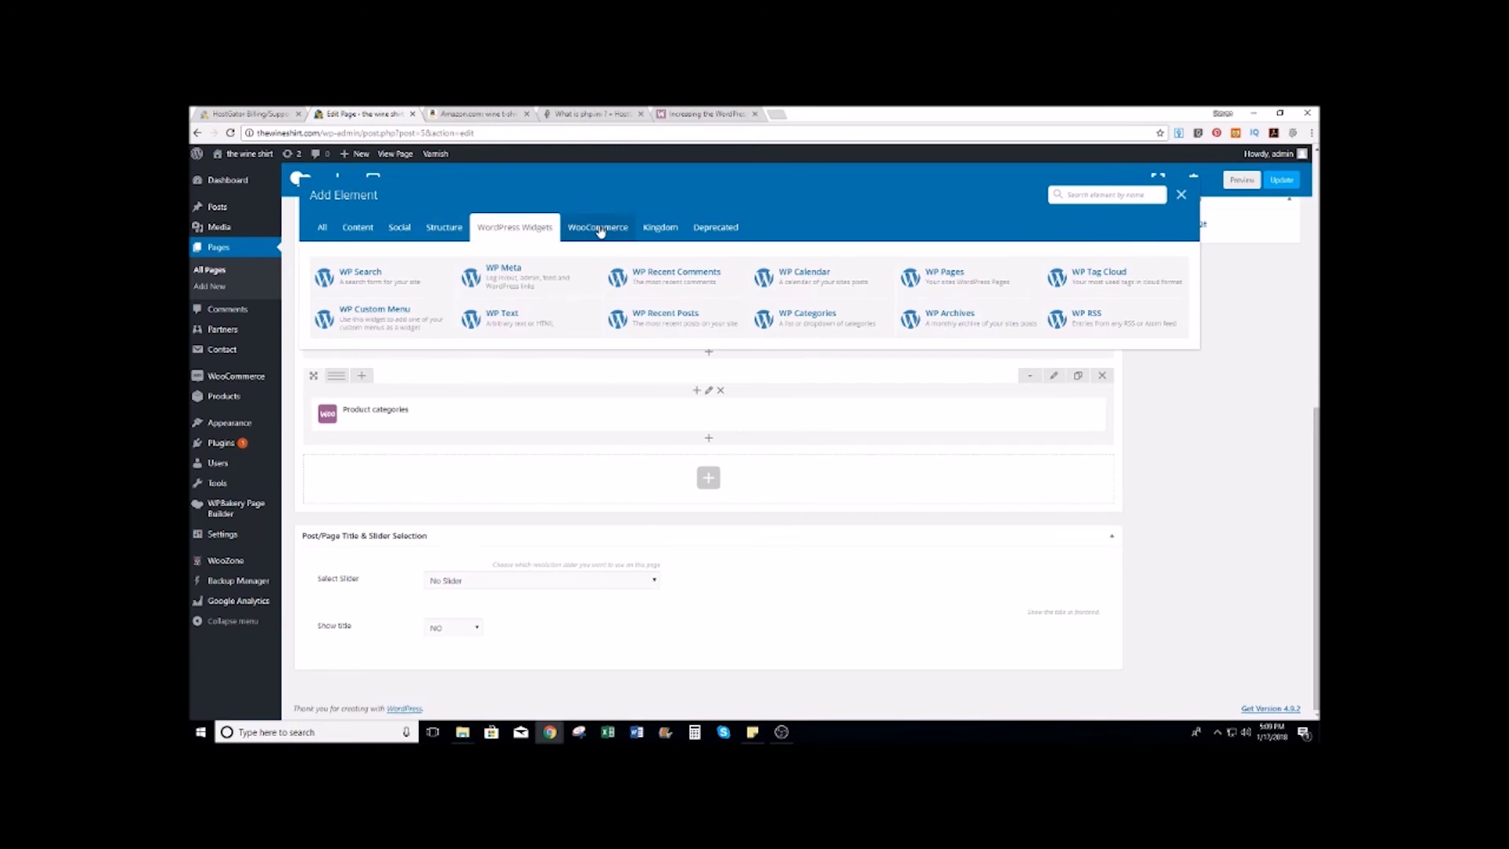
{"action": "left_click", "coordinate": [603, 229]}
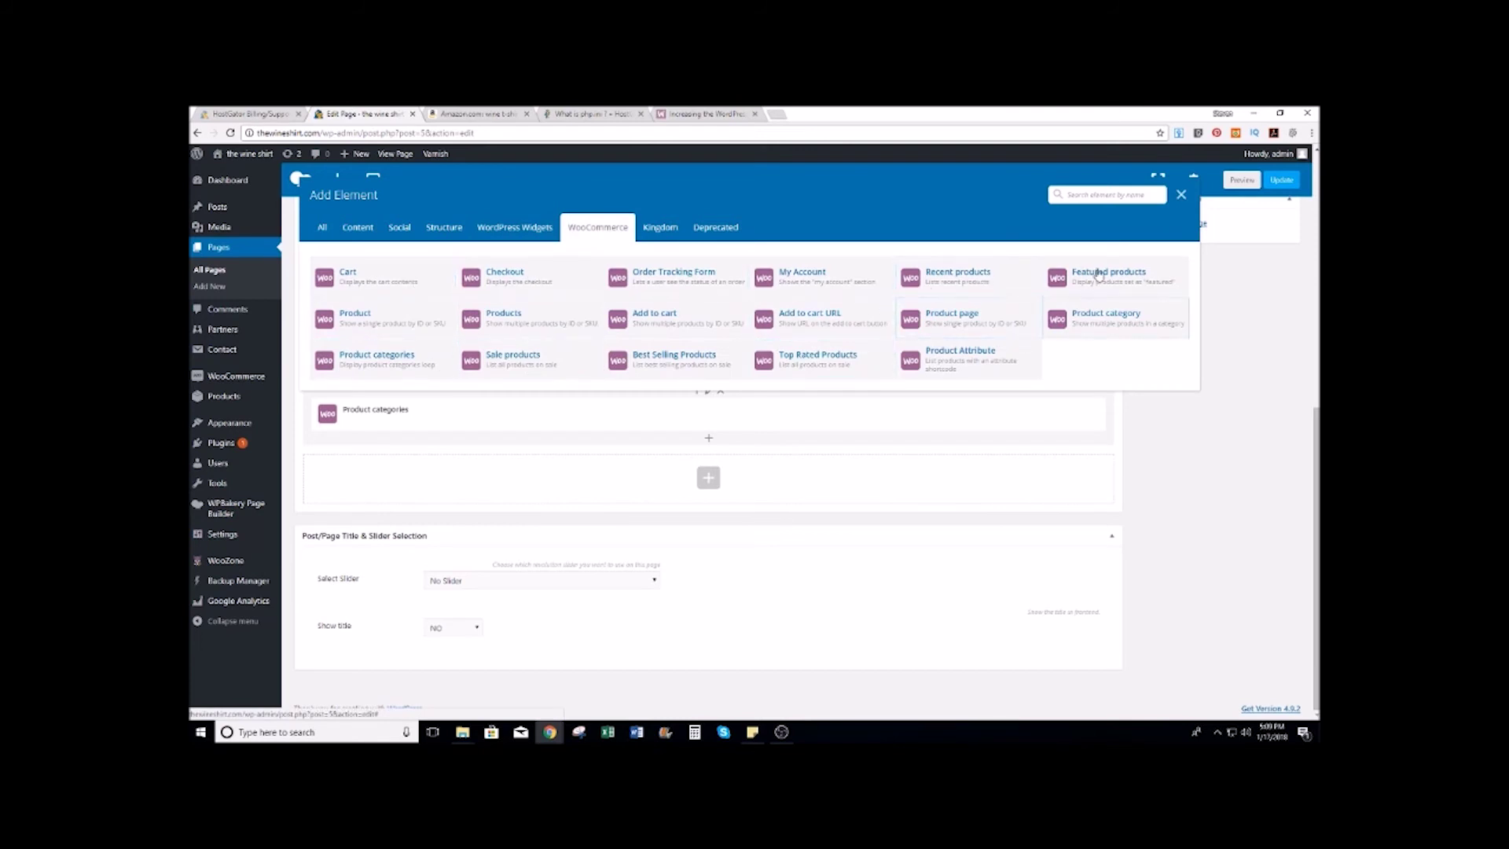
{"action": "left_click", "coordinate": [660, 228]}
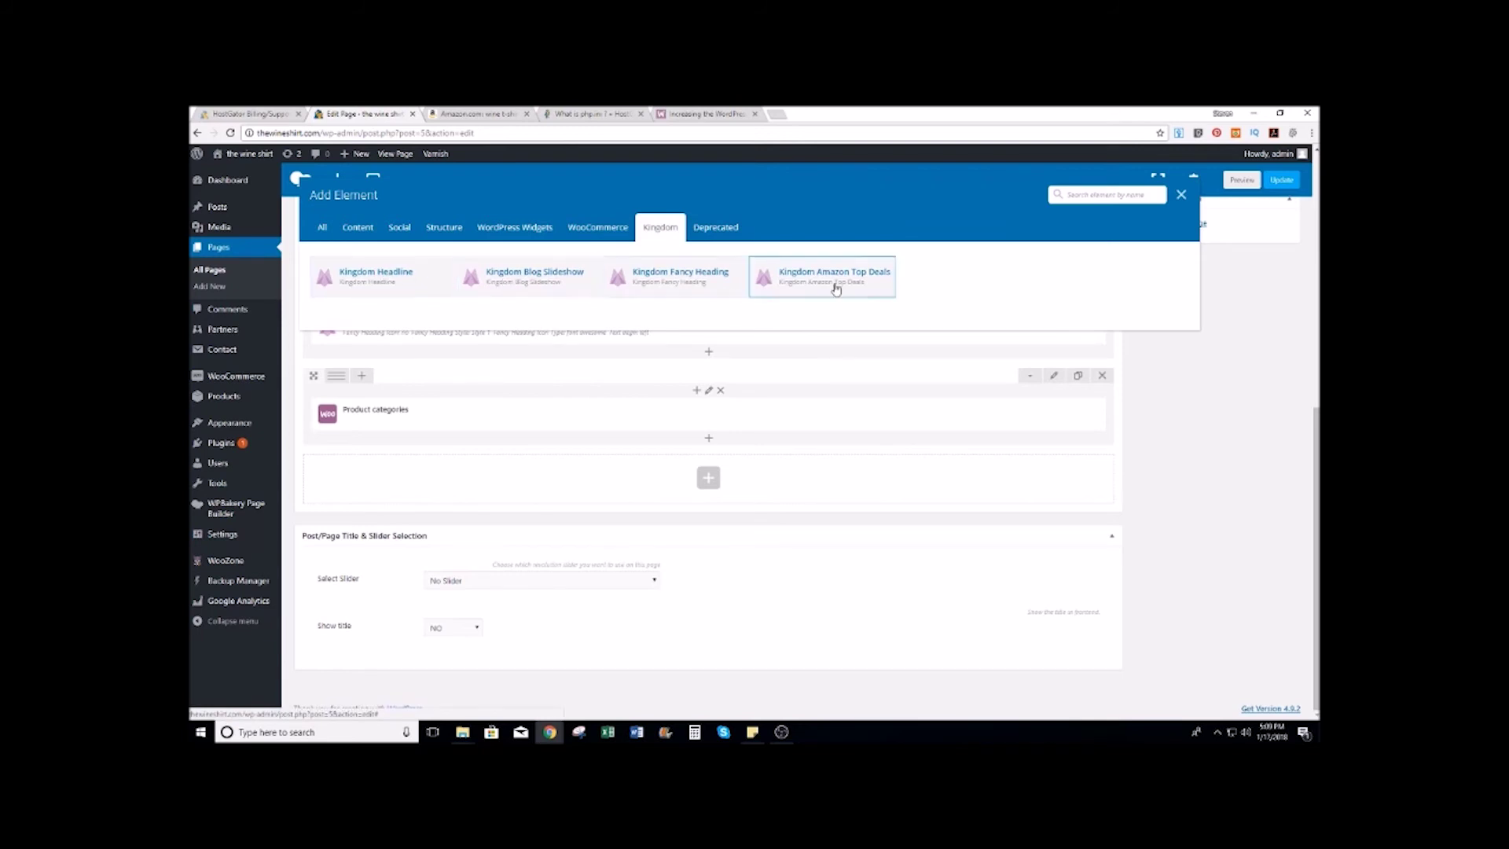
{"action": "left_click", "coordinate": [351, 231]}
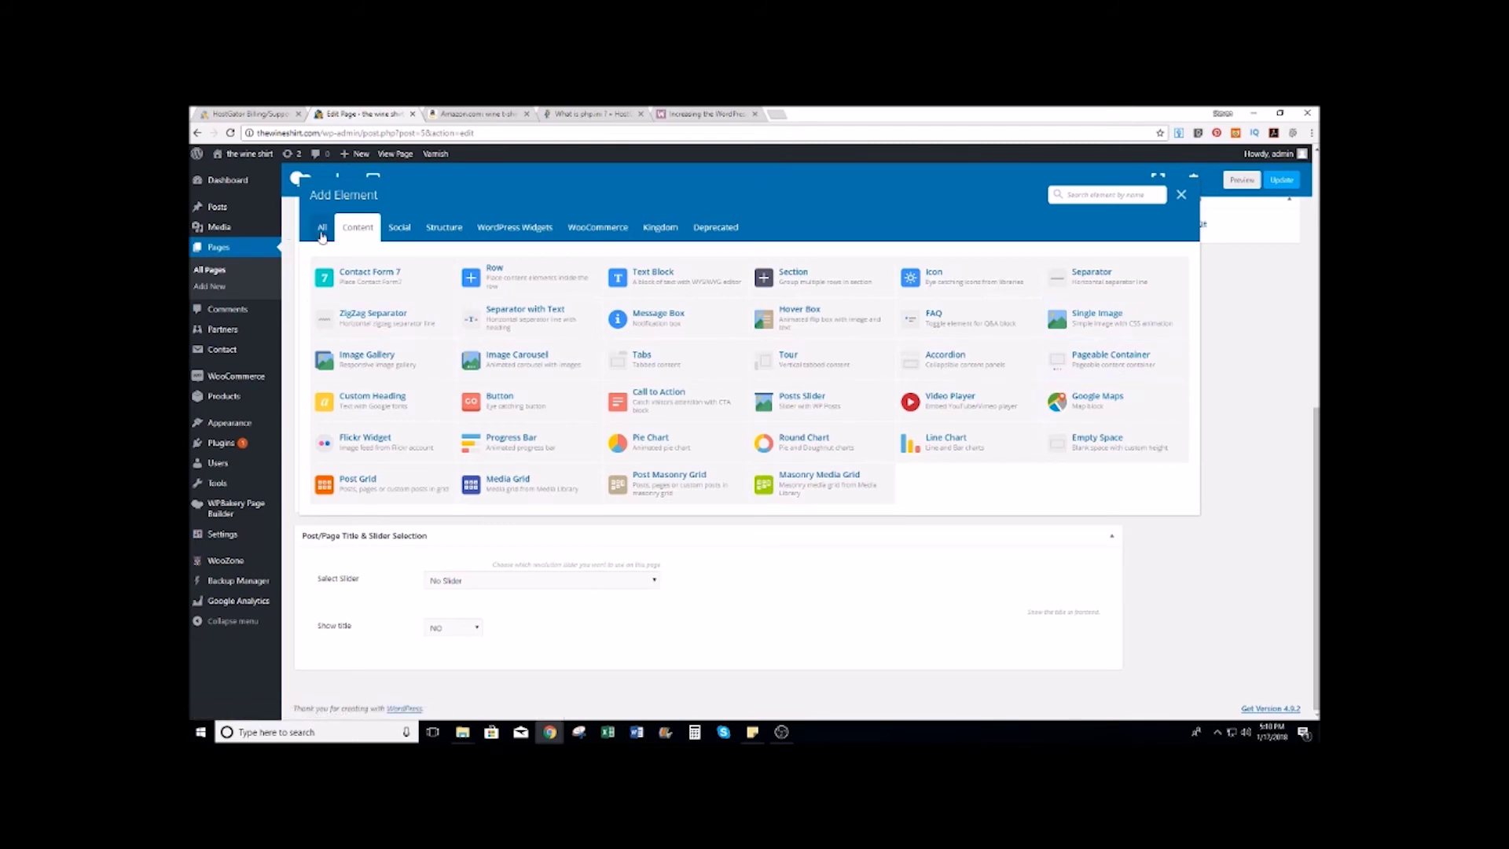
{"action": "left_click", "coordinate": [321, 236]}
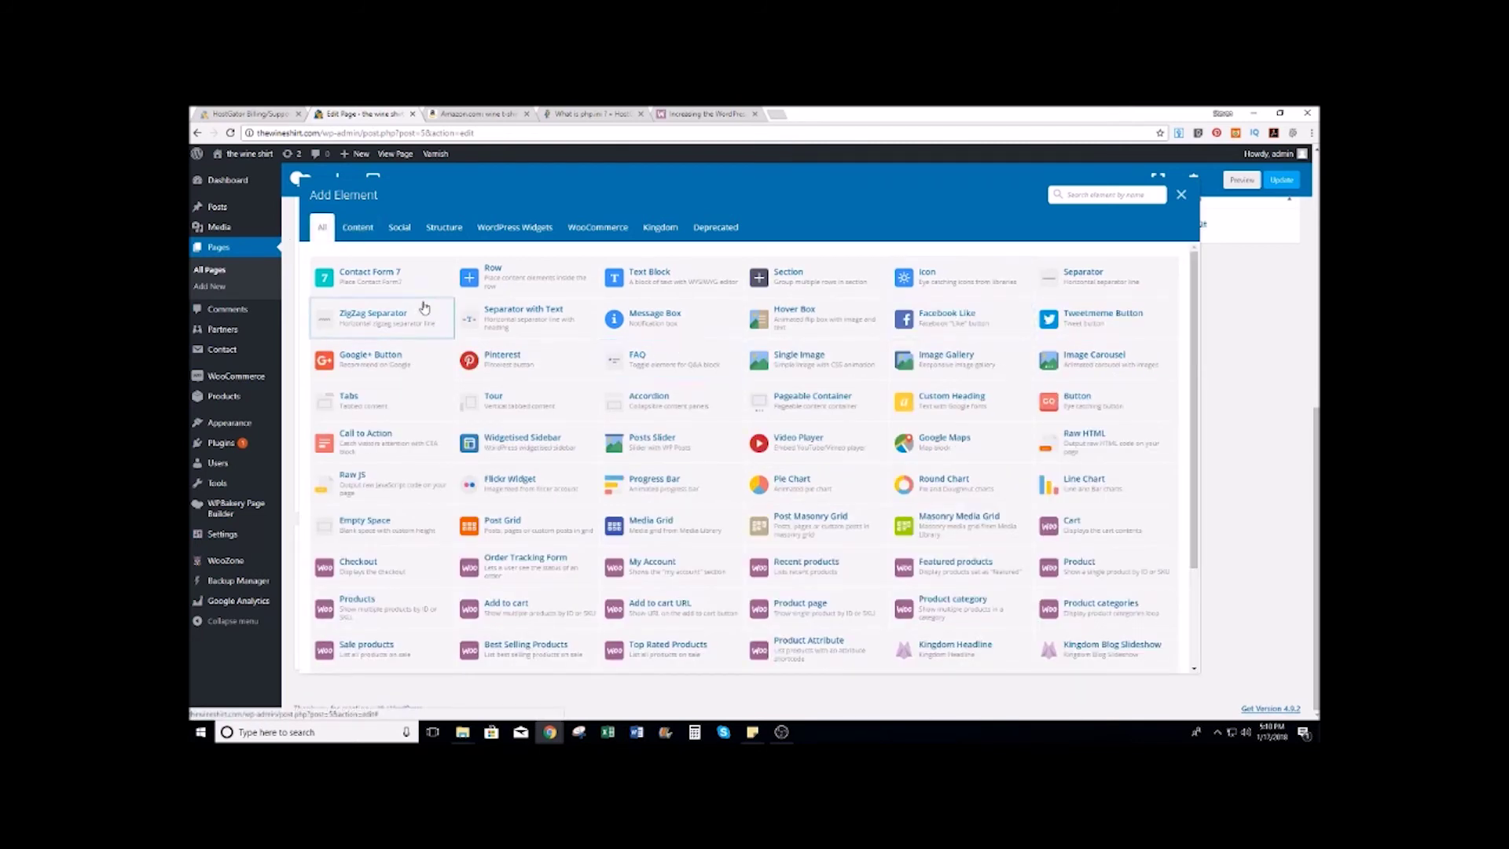
{"action": "scroll", "coordinate": [743, 424], "scroll_direction": "down", "scroll_amount": 2}
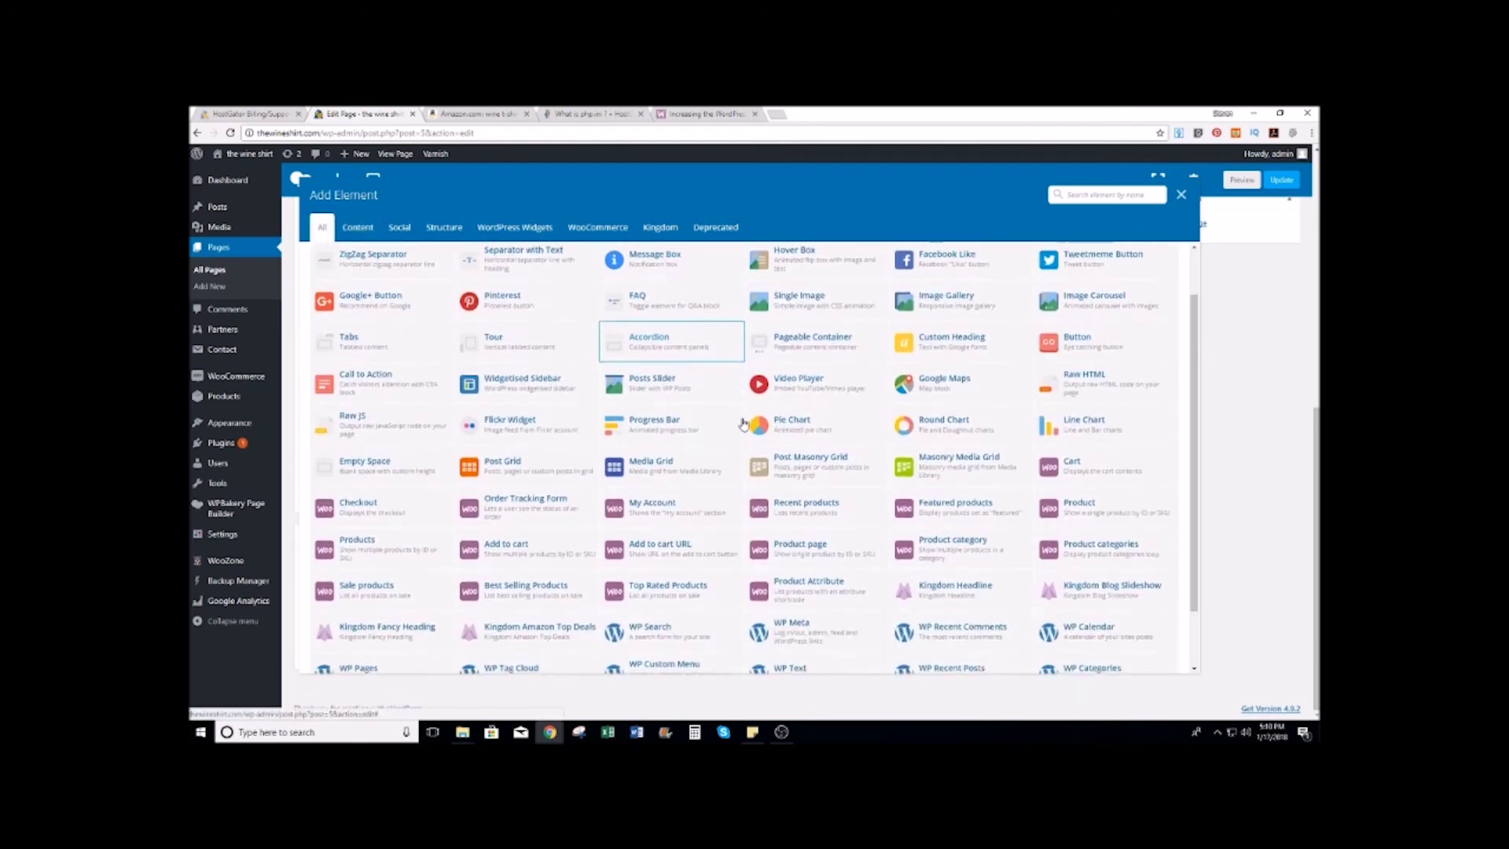
{"action": "scroll", "coordinate": [743, 424], "scroll_direction": "down", "scroll_amount": 2}
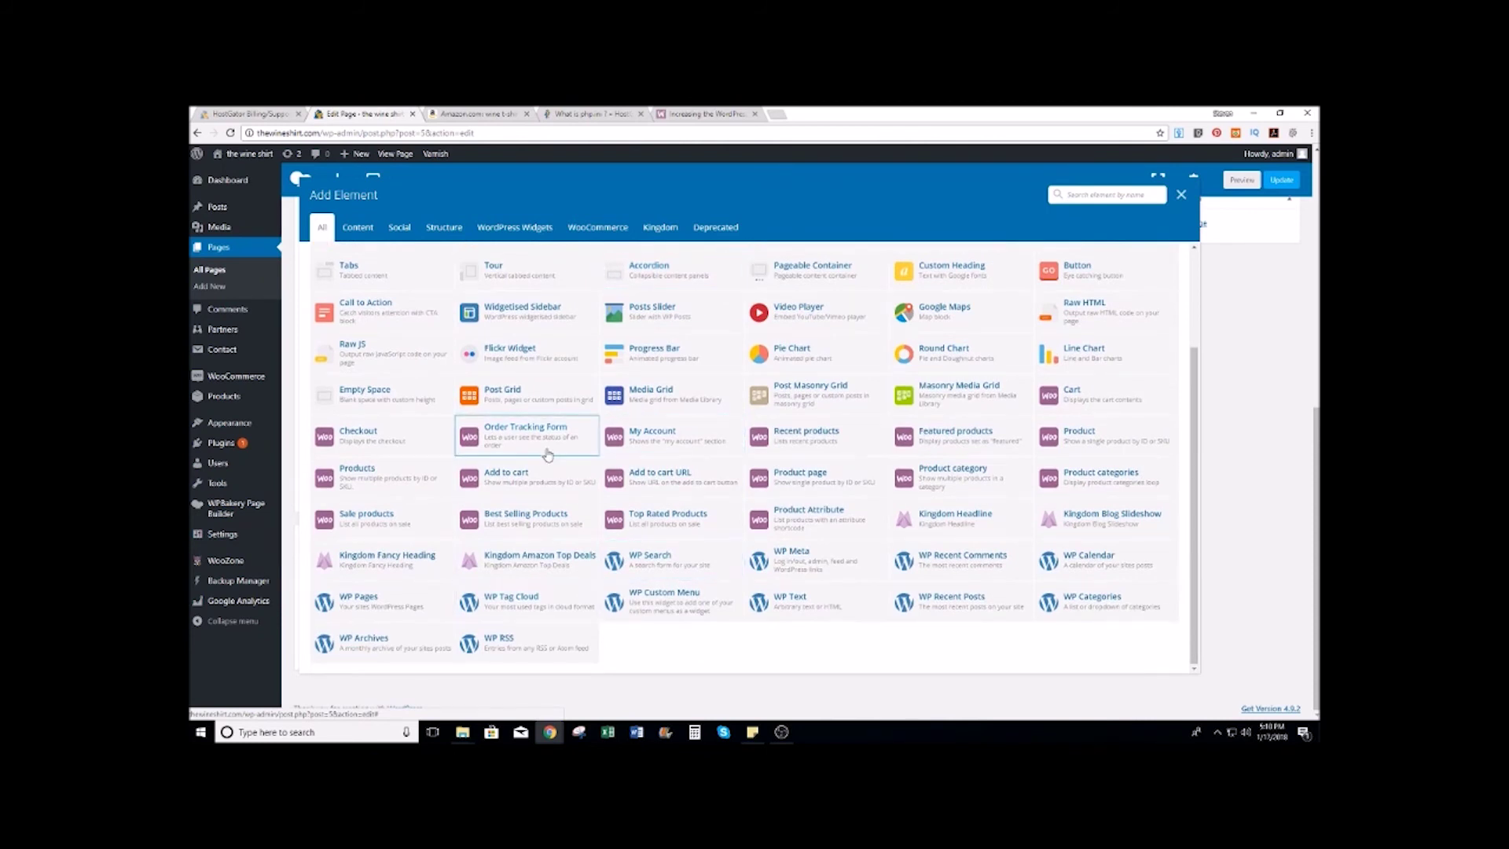
{"action": "scroll", "coordinate": [1009, 403], "scroll_direction": "up", "scroll_amount": 2}
{"action": "scroll", "coordinate": [1010, 404], "scroll_direction": "up", "scroll_amount": 3}
{"action": "left_click", "coordinate": [1181, 195]}
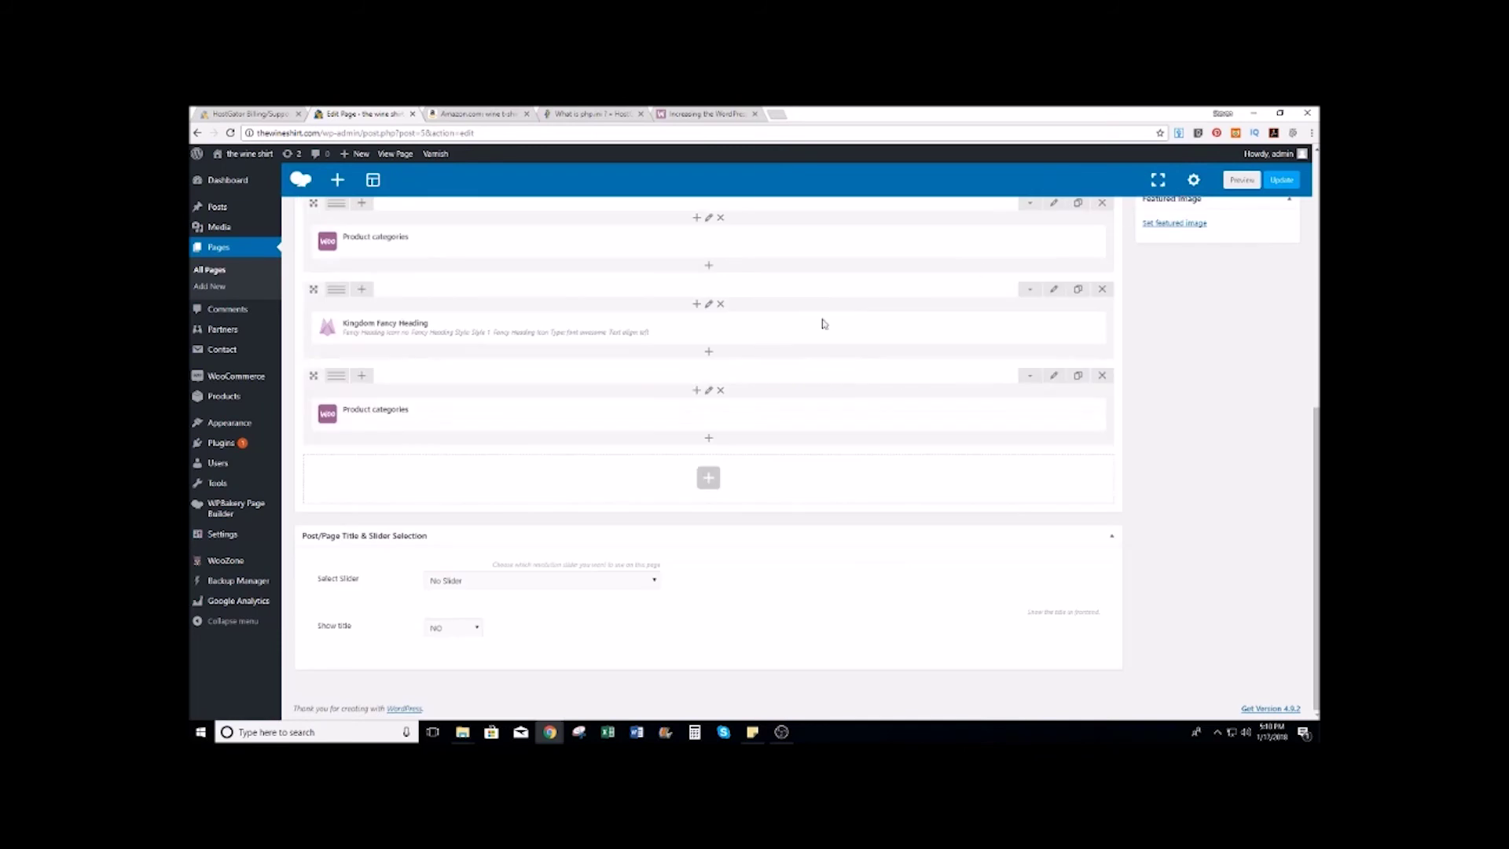
Step: Preview the front page's product category sections in a new tab, then go to All Pages
{"action": "left_click", "coordinate": [1245, 180]}
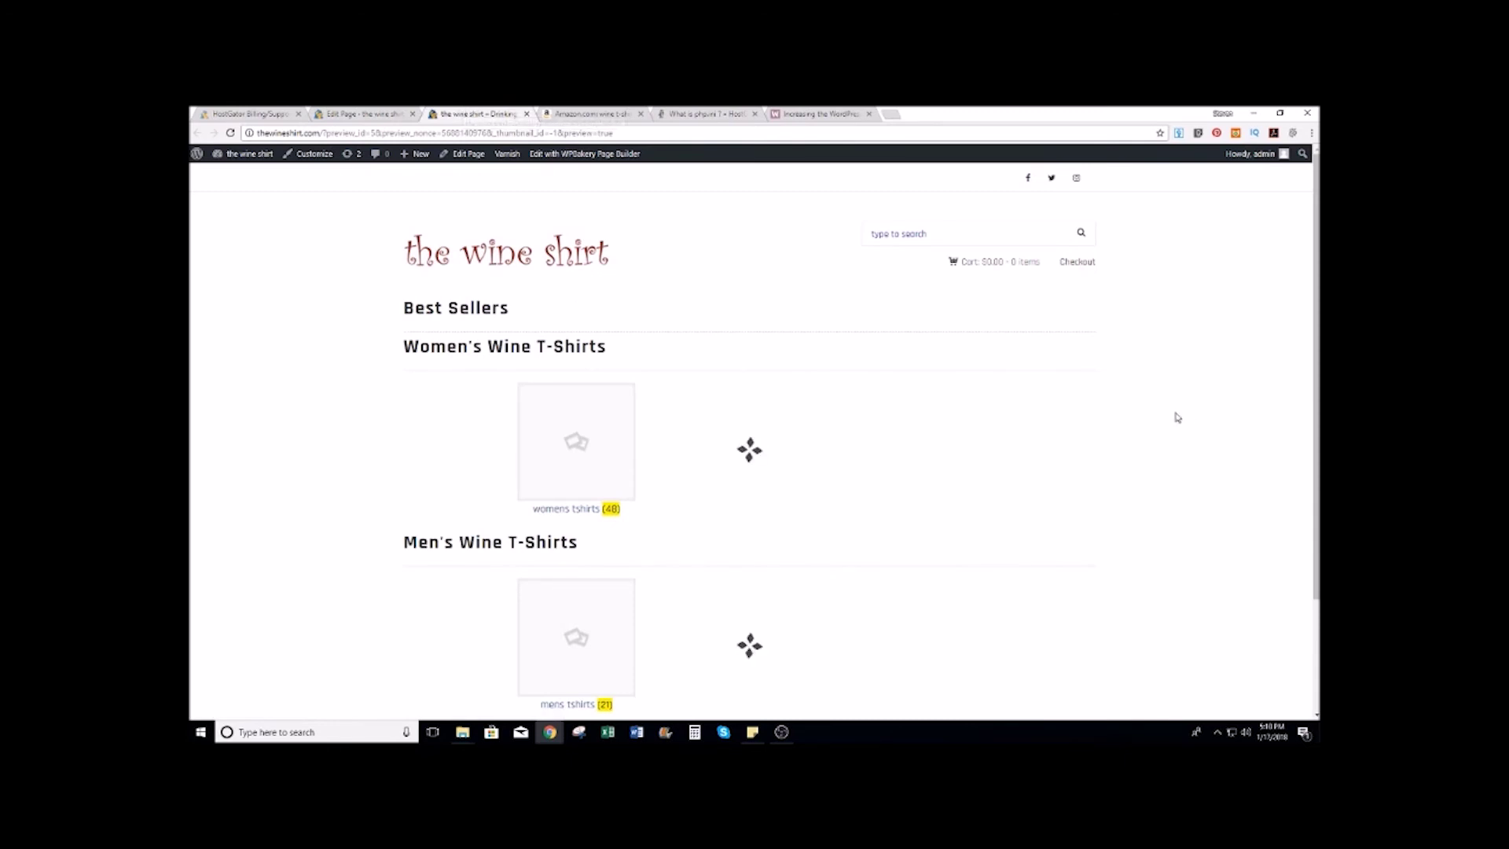
{"action": "scroll", "coordinate": [1172, 355], "scroll_direction": "down", "scroll_amount": 3}
{"action": "scroll", "coordinate": [1167, 356], "scroll_direction": "up", "scroll_amount": 2}
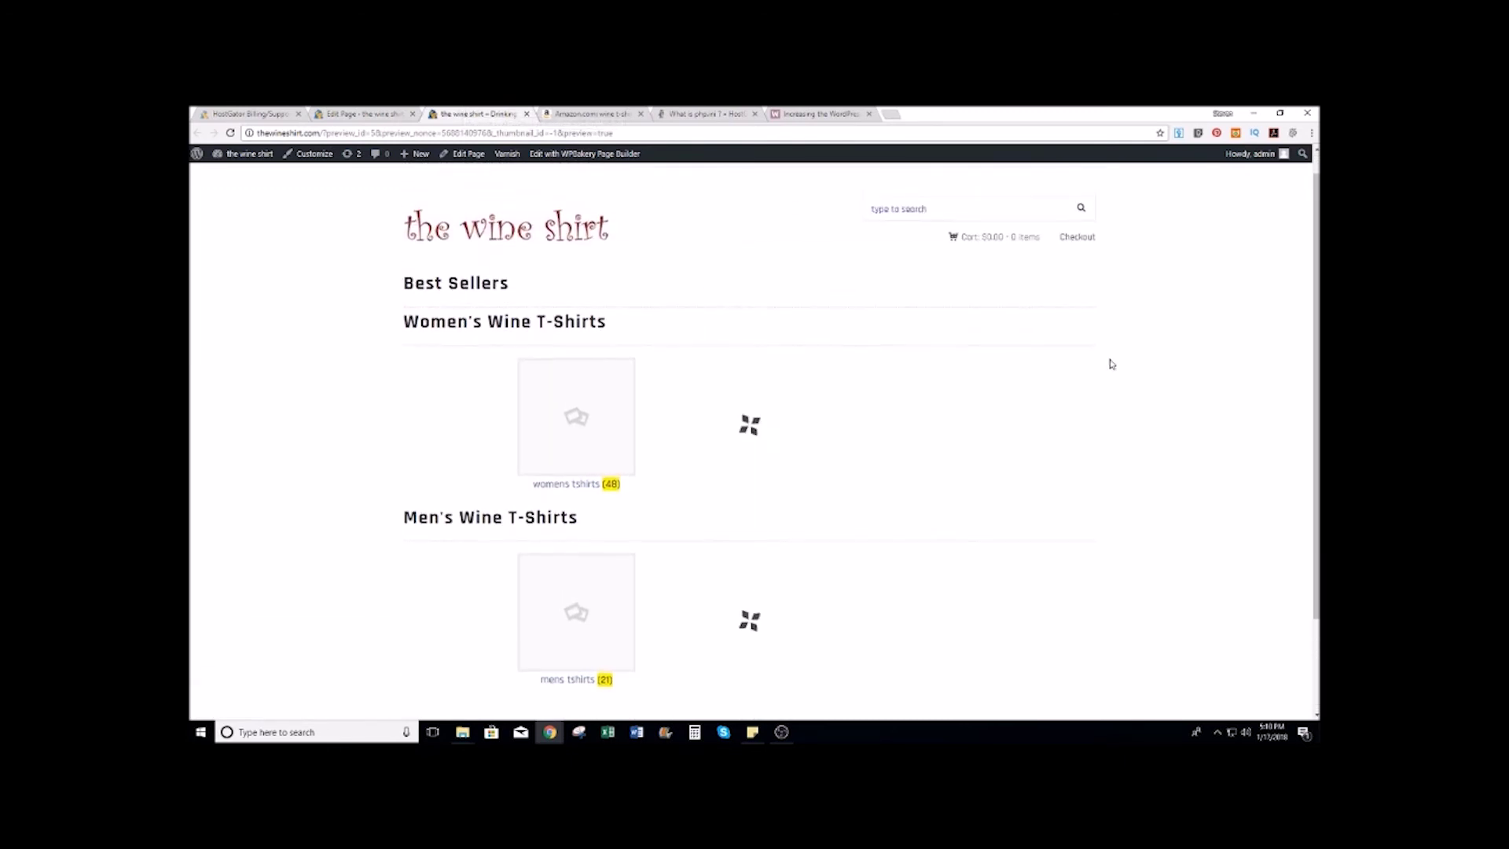
{"action": "mouse_move", "coordinate": [514, 161]}
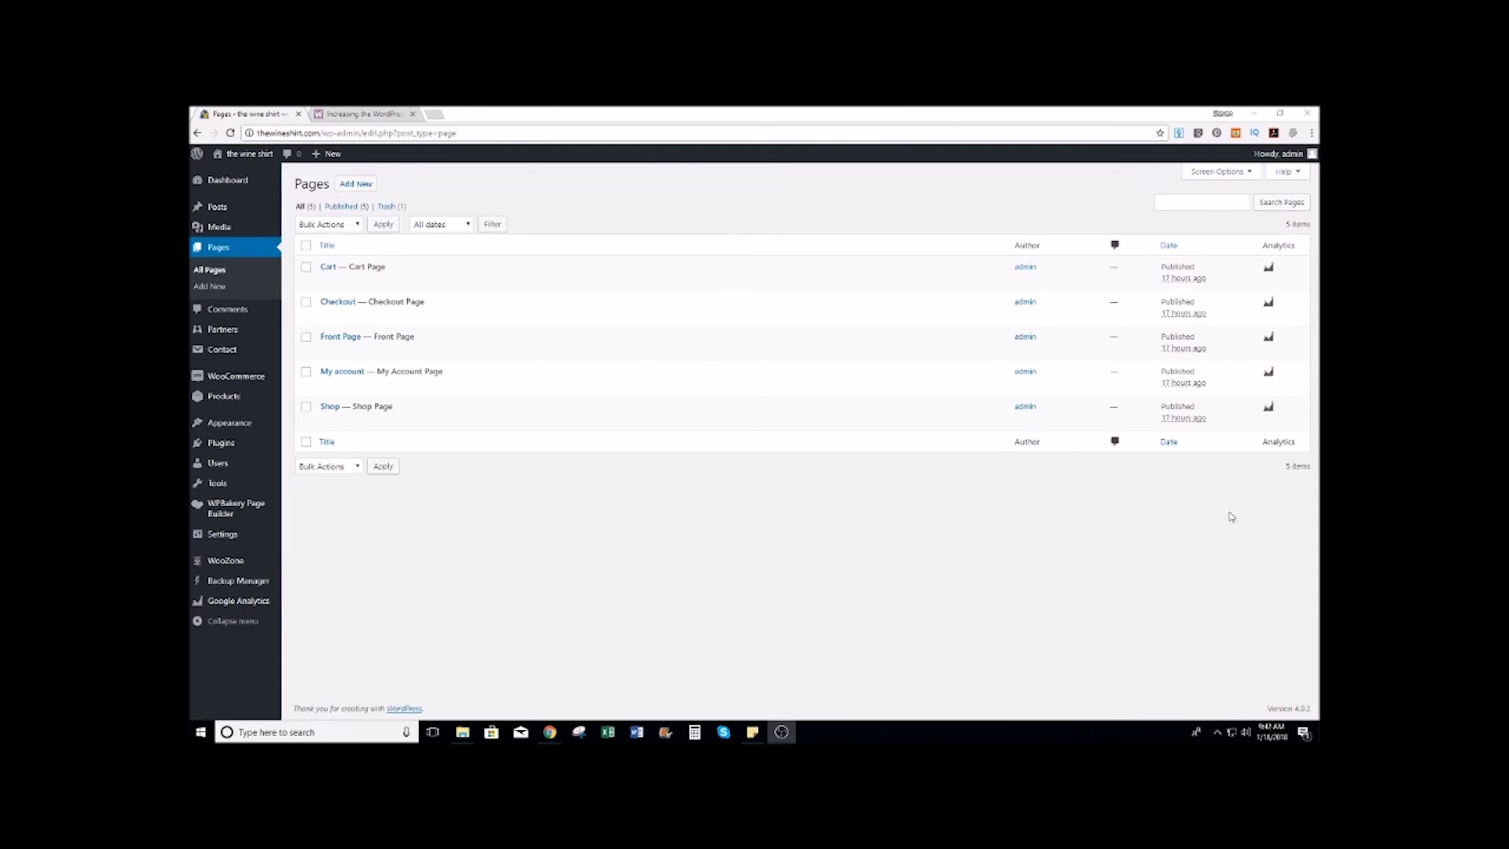
{"action": "mouse_move", "coordinate": [340, 333]}
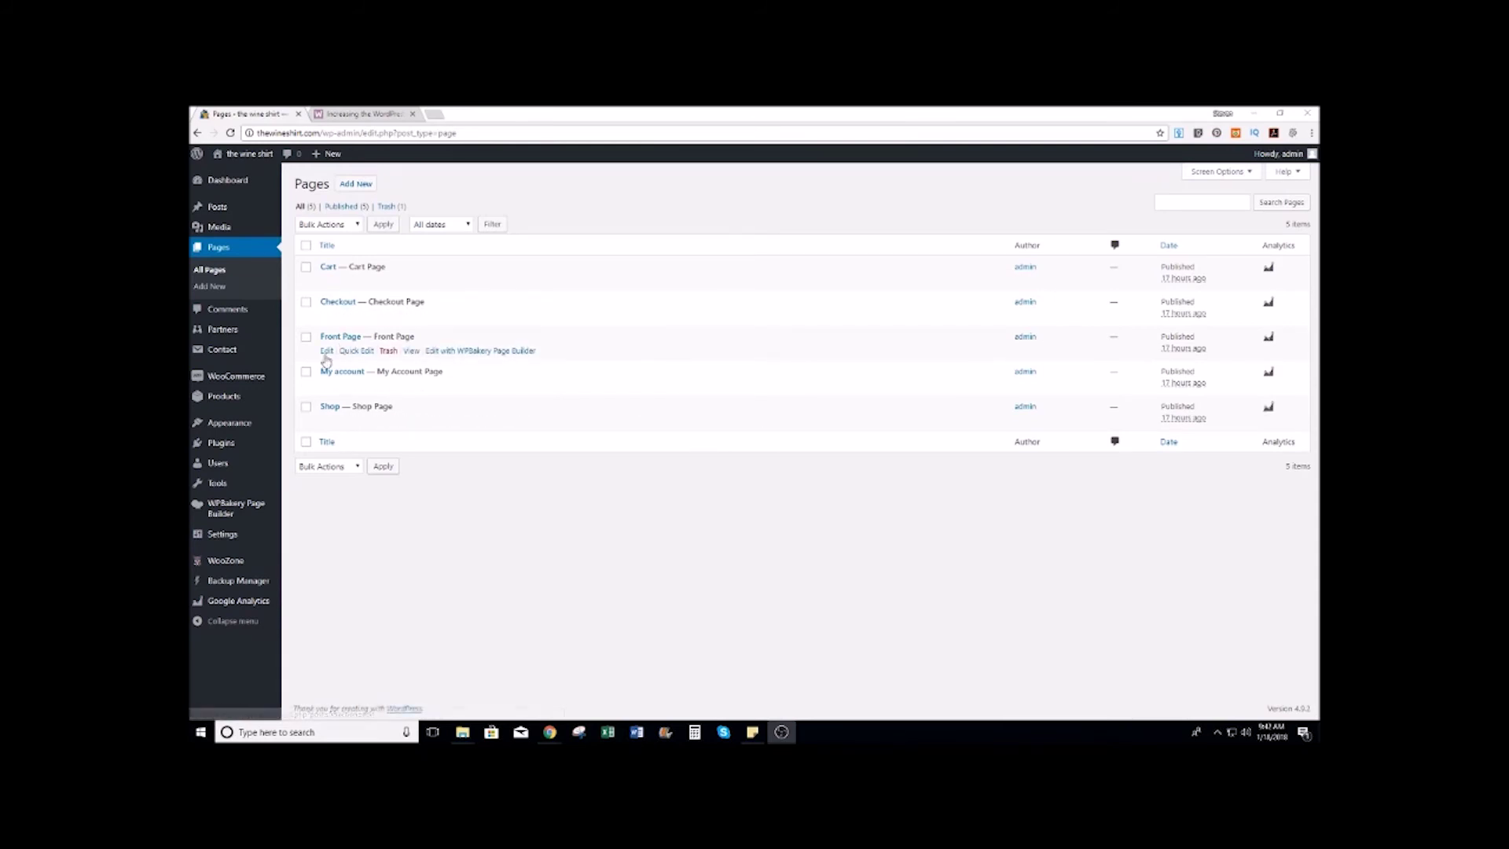
Step: Open the Front Page editor and inspect a Product categories block's settings, closing without changes
{"action": "left_click", "coordinate": [326, 351]}
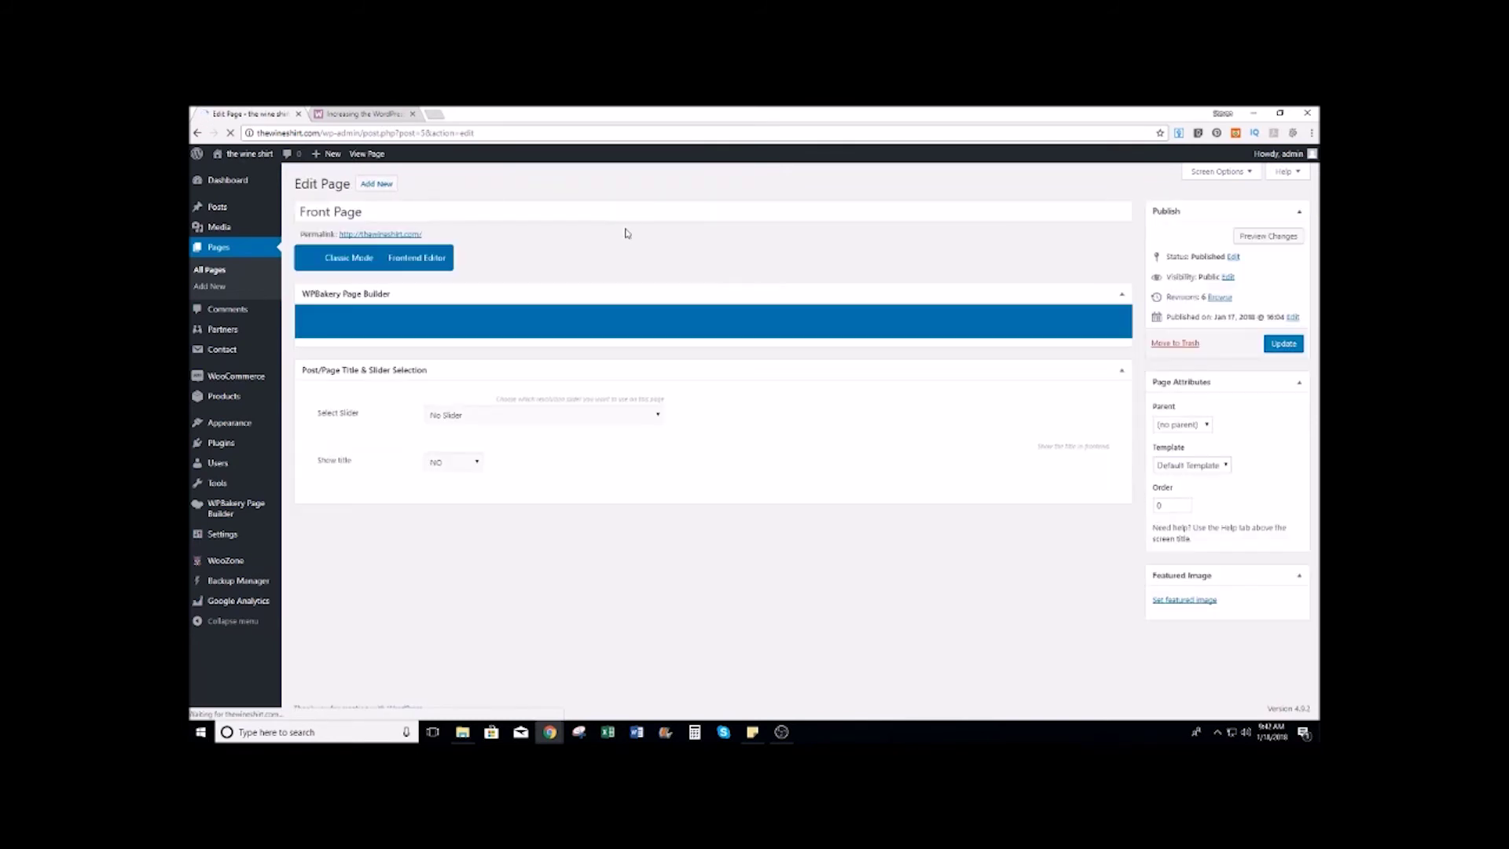
{"action": "scroll", "coordinate": [440, 437], "scroll_direction": "down", "scroll_amount": 2}
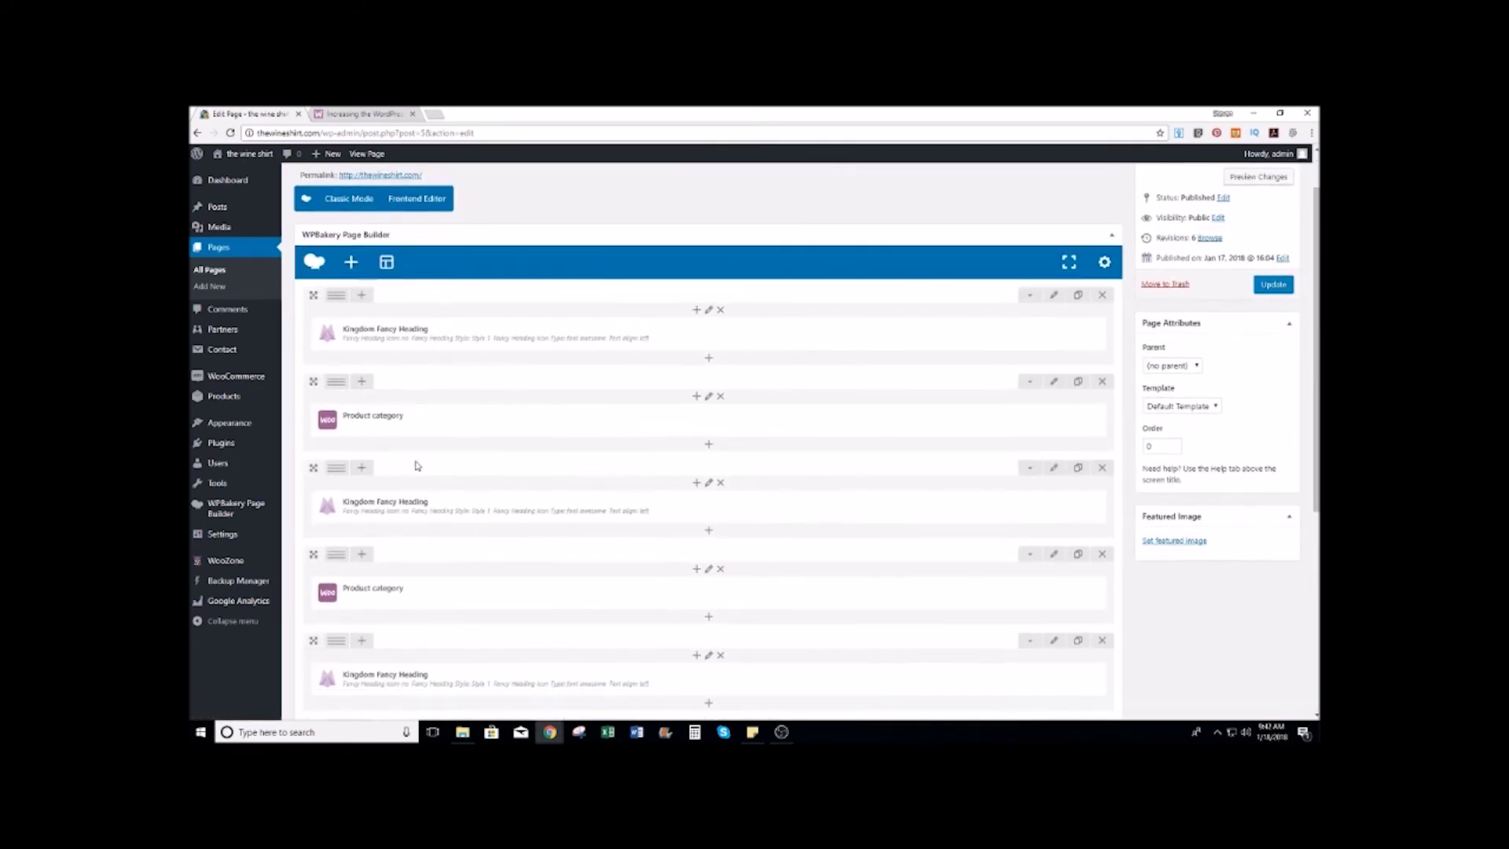
{"action": "scroll", "coordinate": [472, 433], "scroll_direction": "down", "scroll_amount": 1}
{"action": "scroll", "coordinate": [409, 408], "scroll_direction": "up", "scroll_amount": 3}
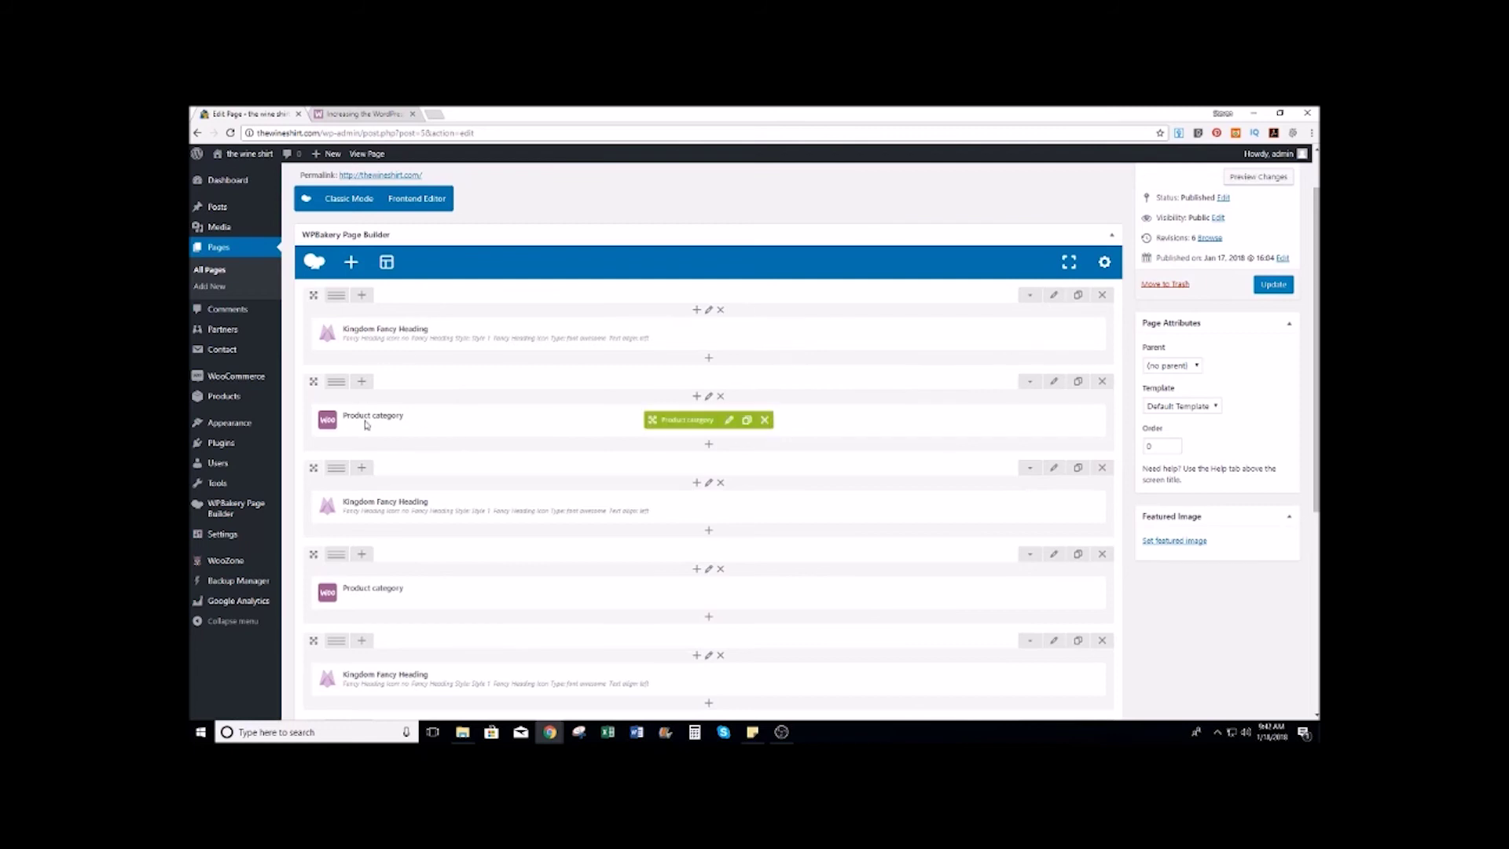
{"action": "scroll", "coordinate": [393, 421], "scroll_direction": "down", "scroll_amount": 5}
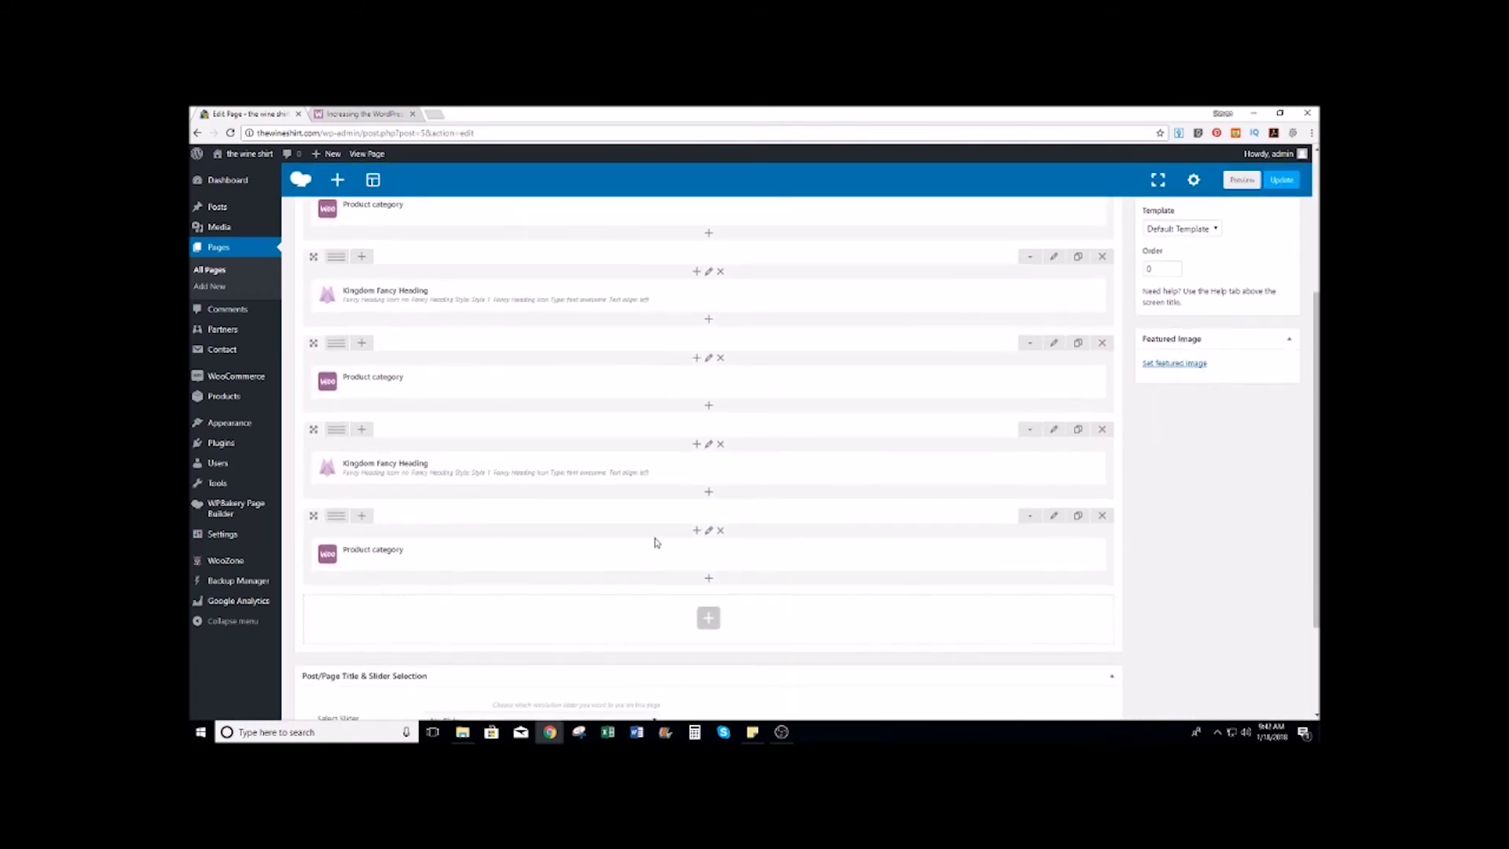
{"action": "left_click", "coordinate": [730, 555]}
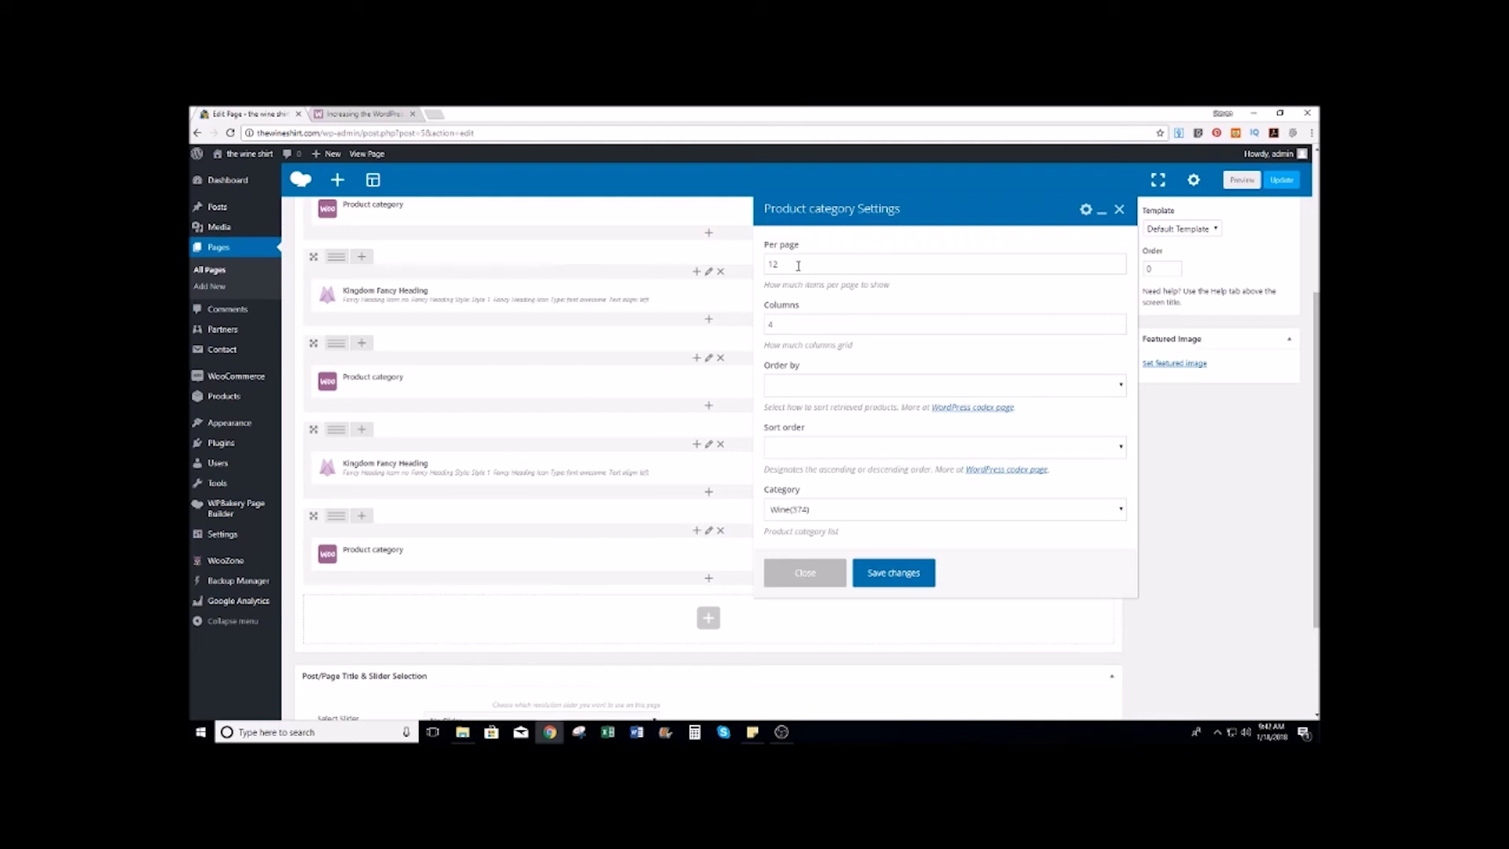
{"action": "scroll", "coordinate": [870, 455], "scroll_direction": "down", "scroll_amount": 1}
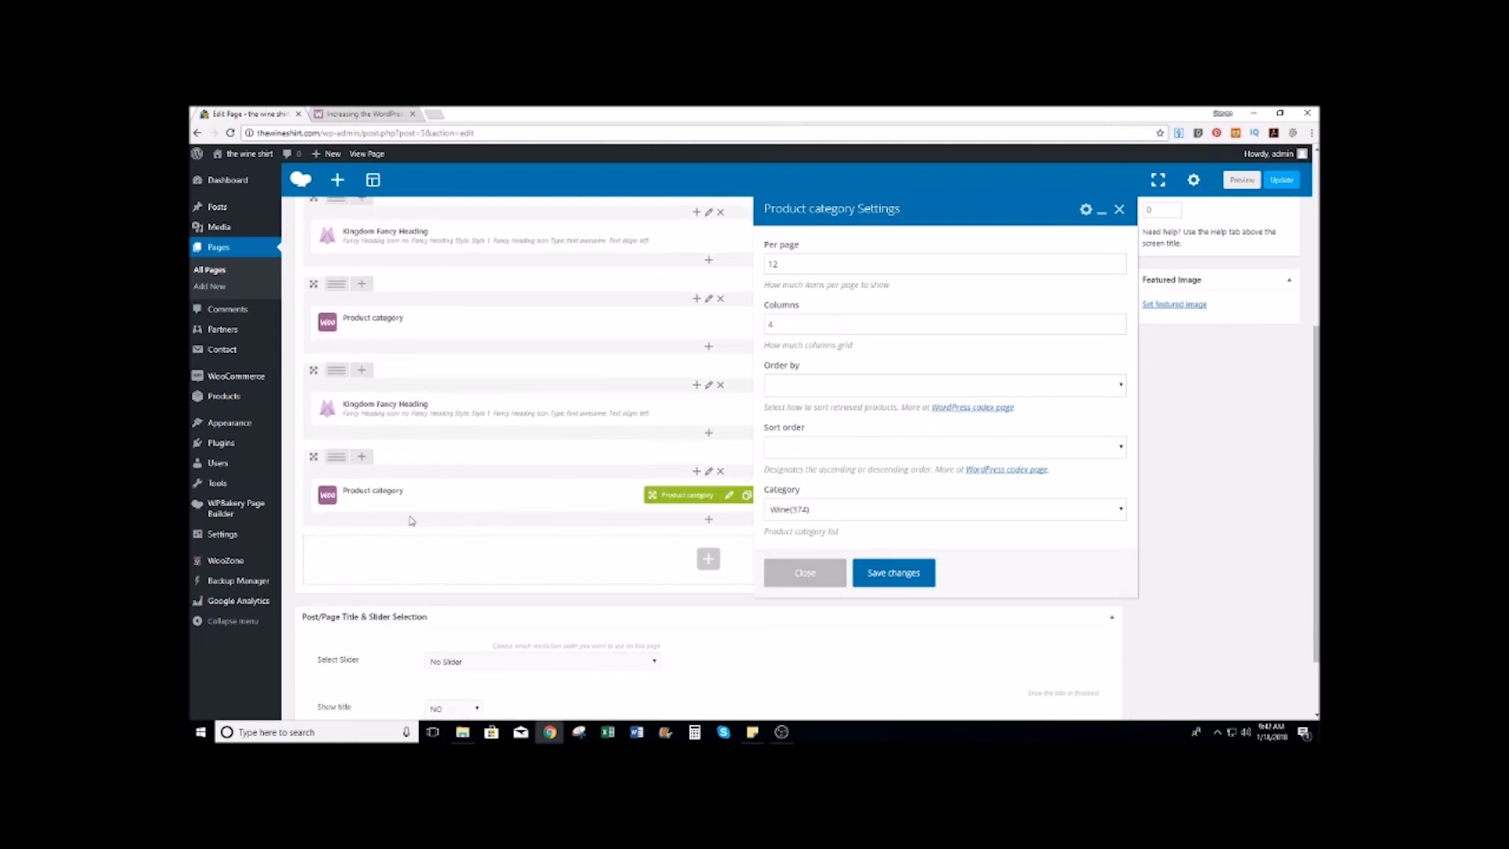
{"action": "left_click", "coordinate": [806, 574]}
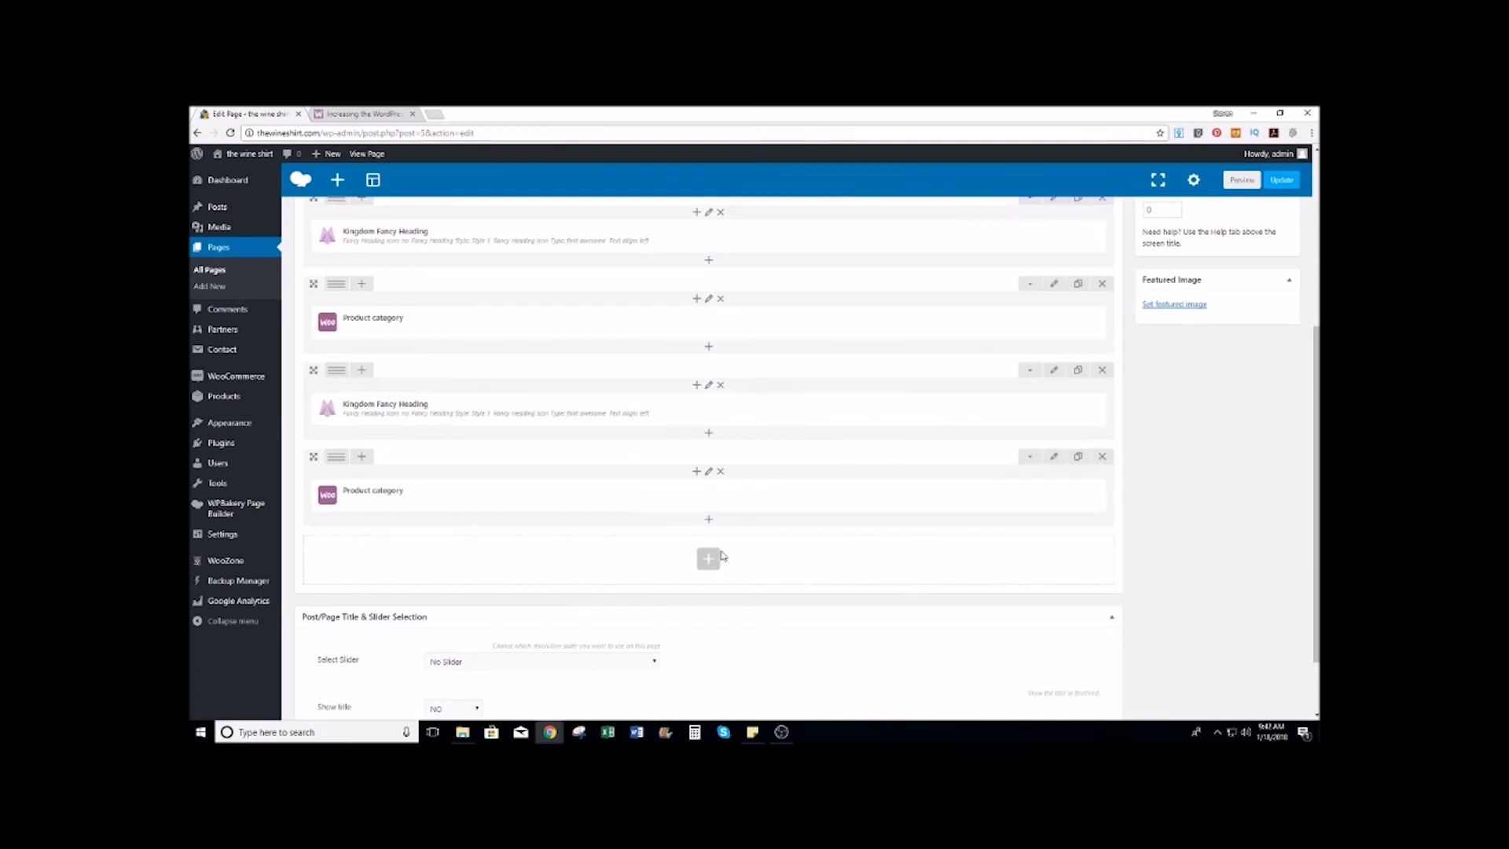
{"action": "scroll", "coordinate": [516, 636], "scroll_direction": "down", "scroll_amount": 1}
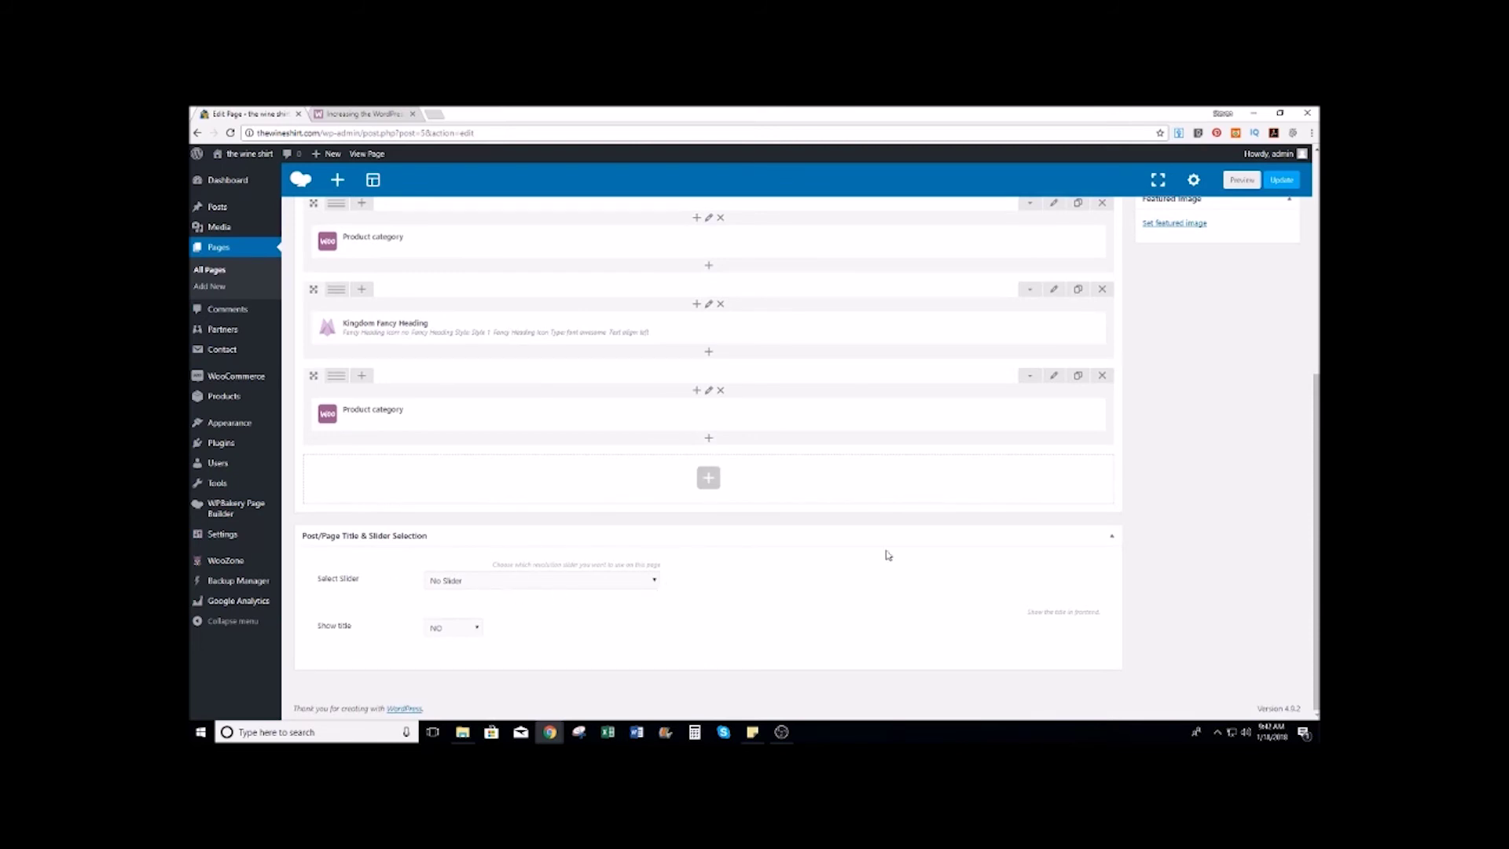
{"action": "scroll", "coordinate": [1020, 532], "scroll_direction": "up", "scroll_amount": 10}
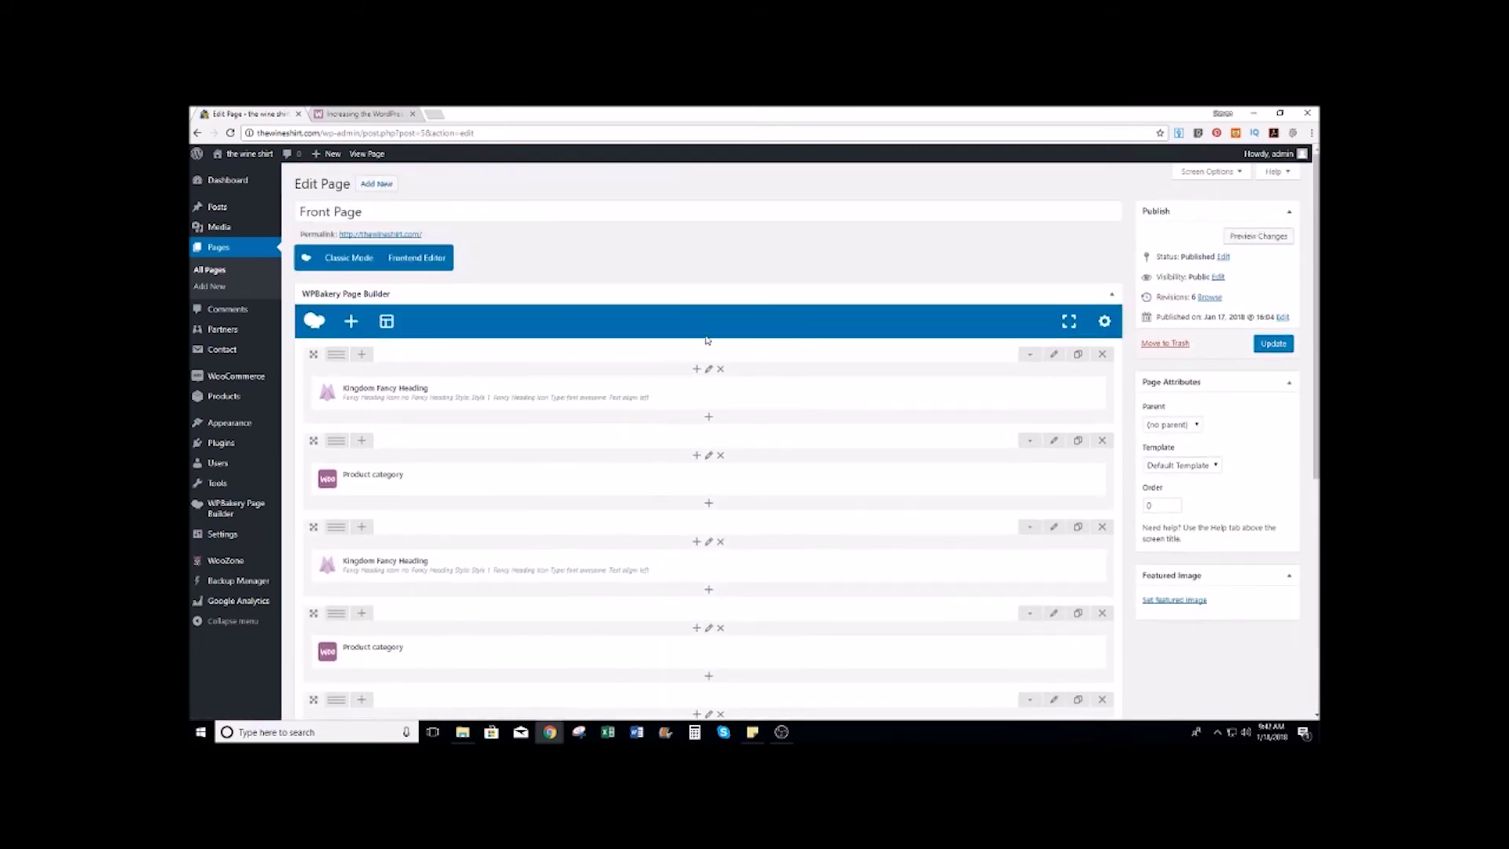
Step: Add a new page titled 'Blog', dismiss the WPBakery welcome, and publish it at /blog/
{"action": "left_click", "coordinate": [450, 258]}
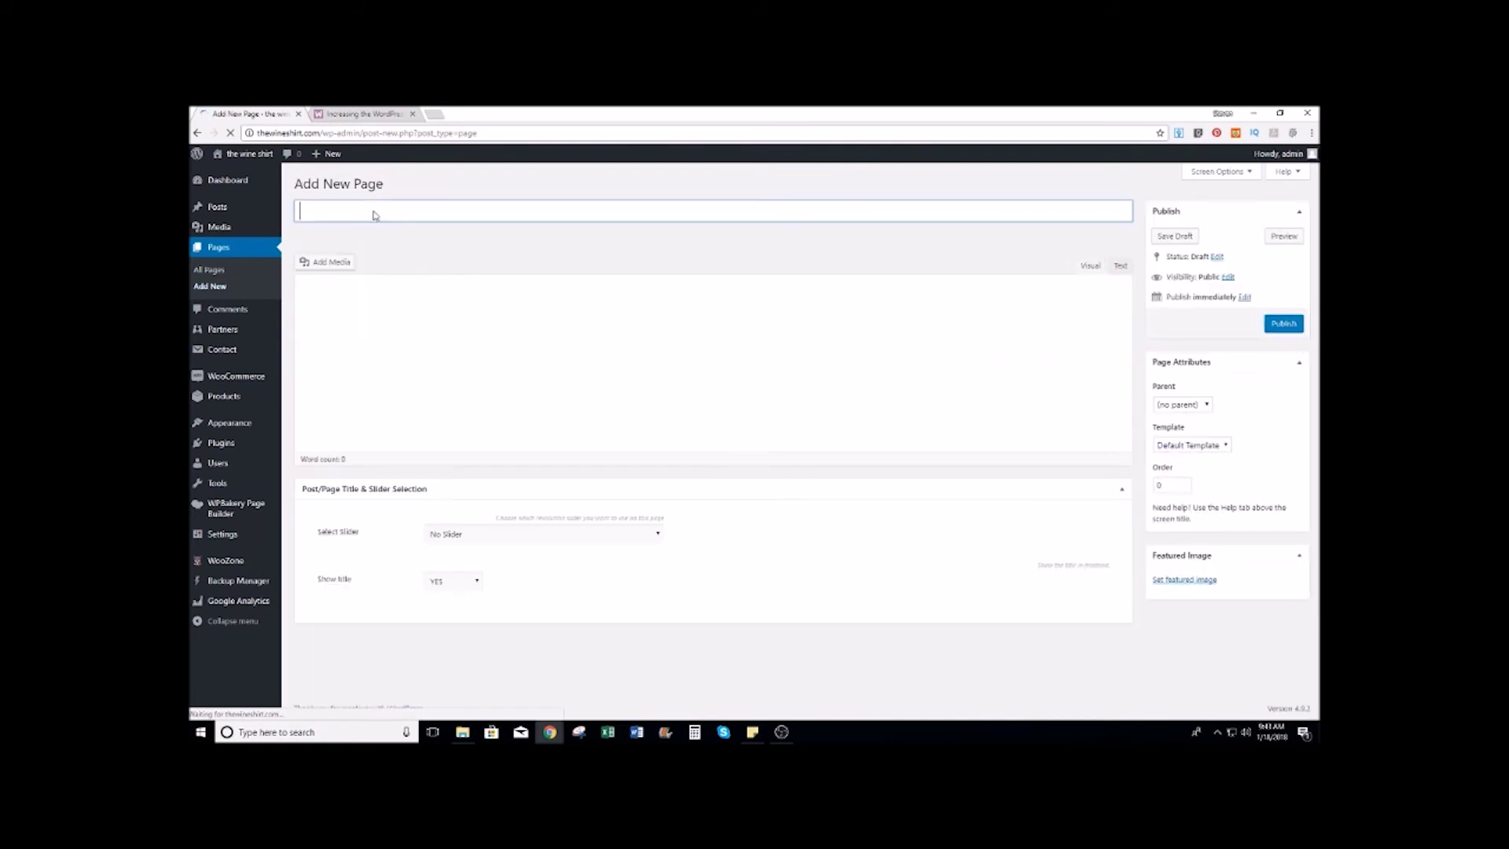
{"action": "type", "text": "Blog"}
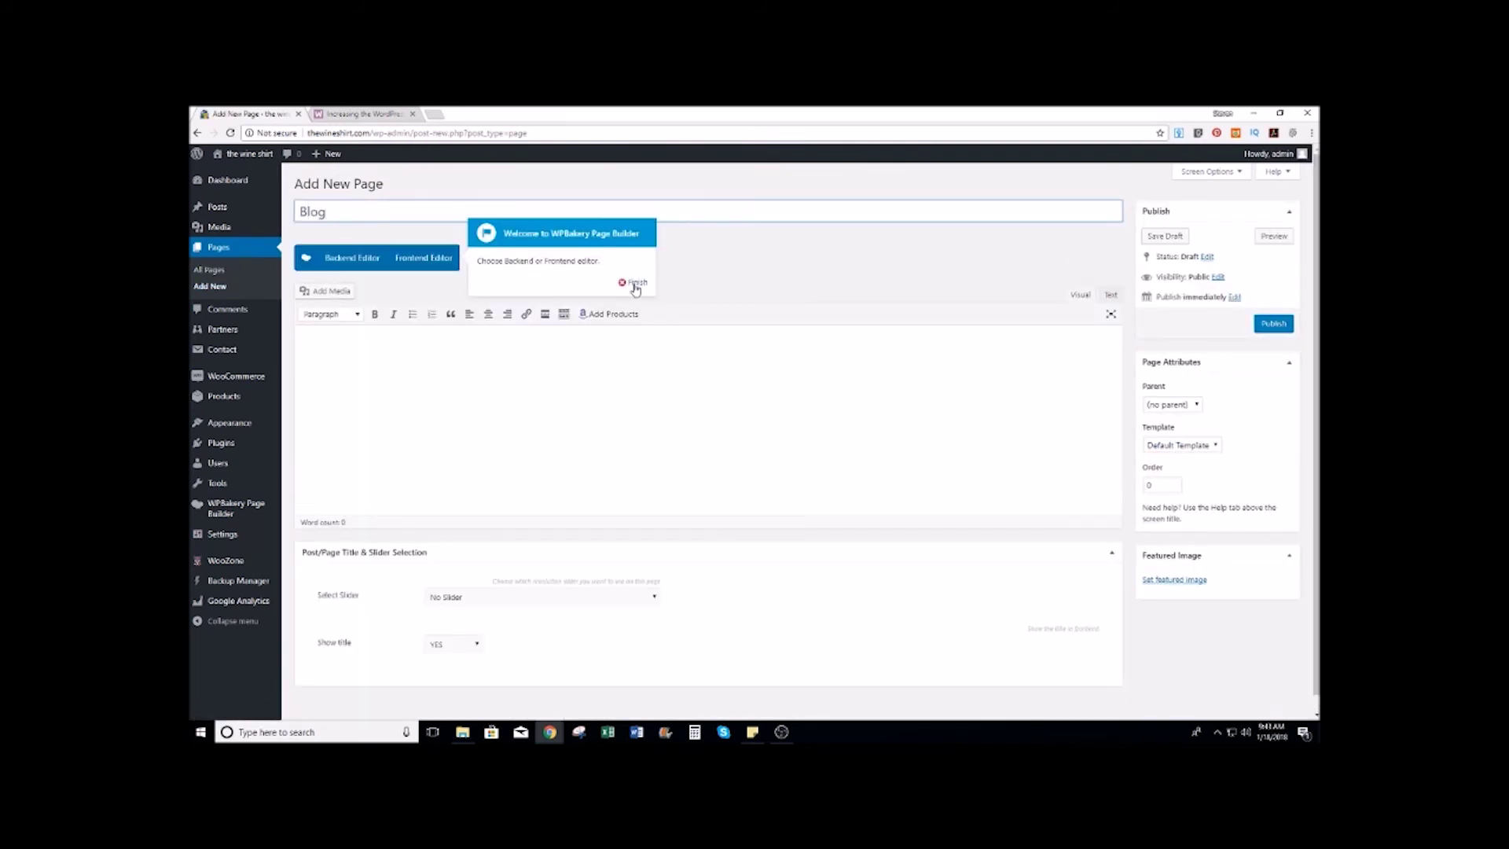
{"action": "left_click", "coordinate": [634, 282]}
{"action": "left_click", "coordinate": [1273, 325]}
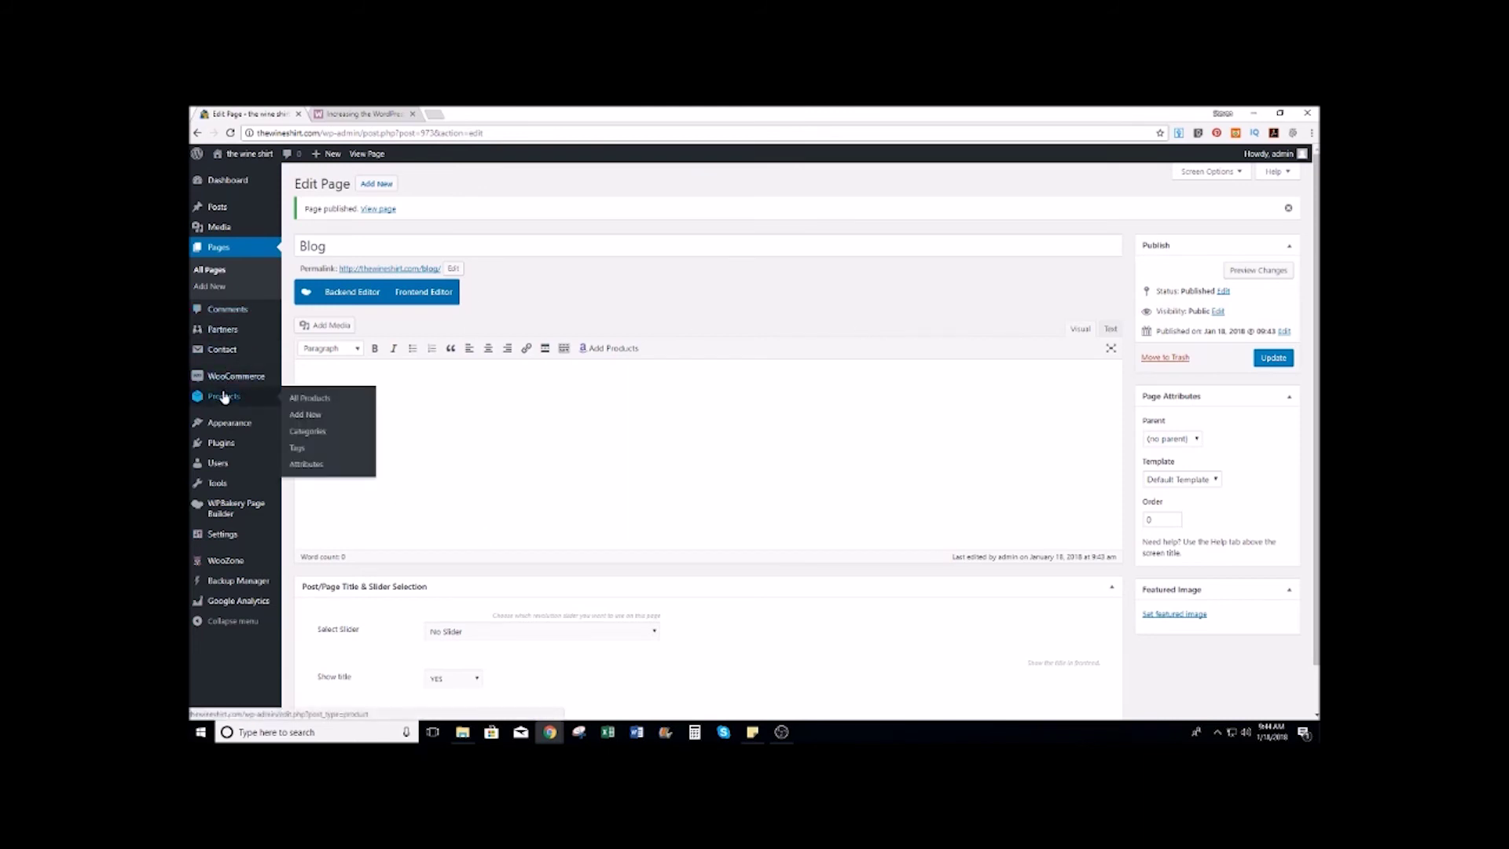
Step: Create an empty menu named 'Main menu' under Appearance > Menus
{"action": "mouse_move", "coordinate": [227, 429]}
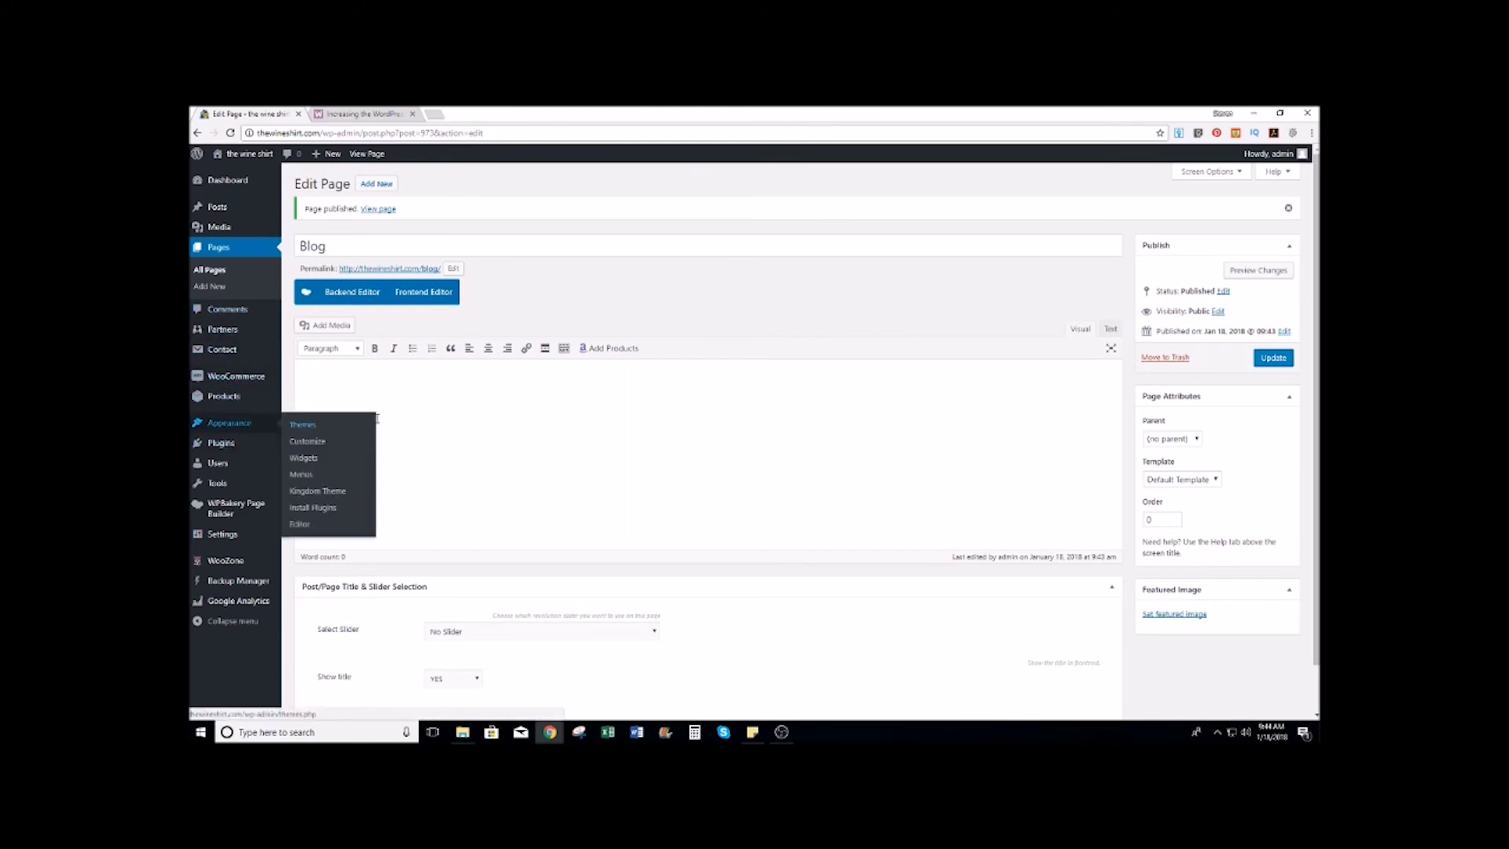
{"action": "left_click", "coordinate": [302, 475]}
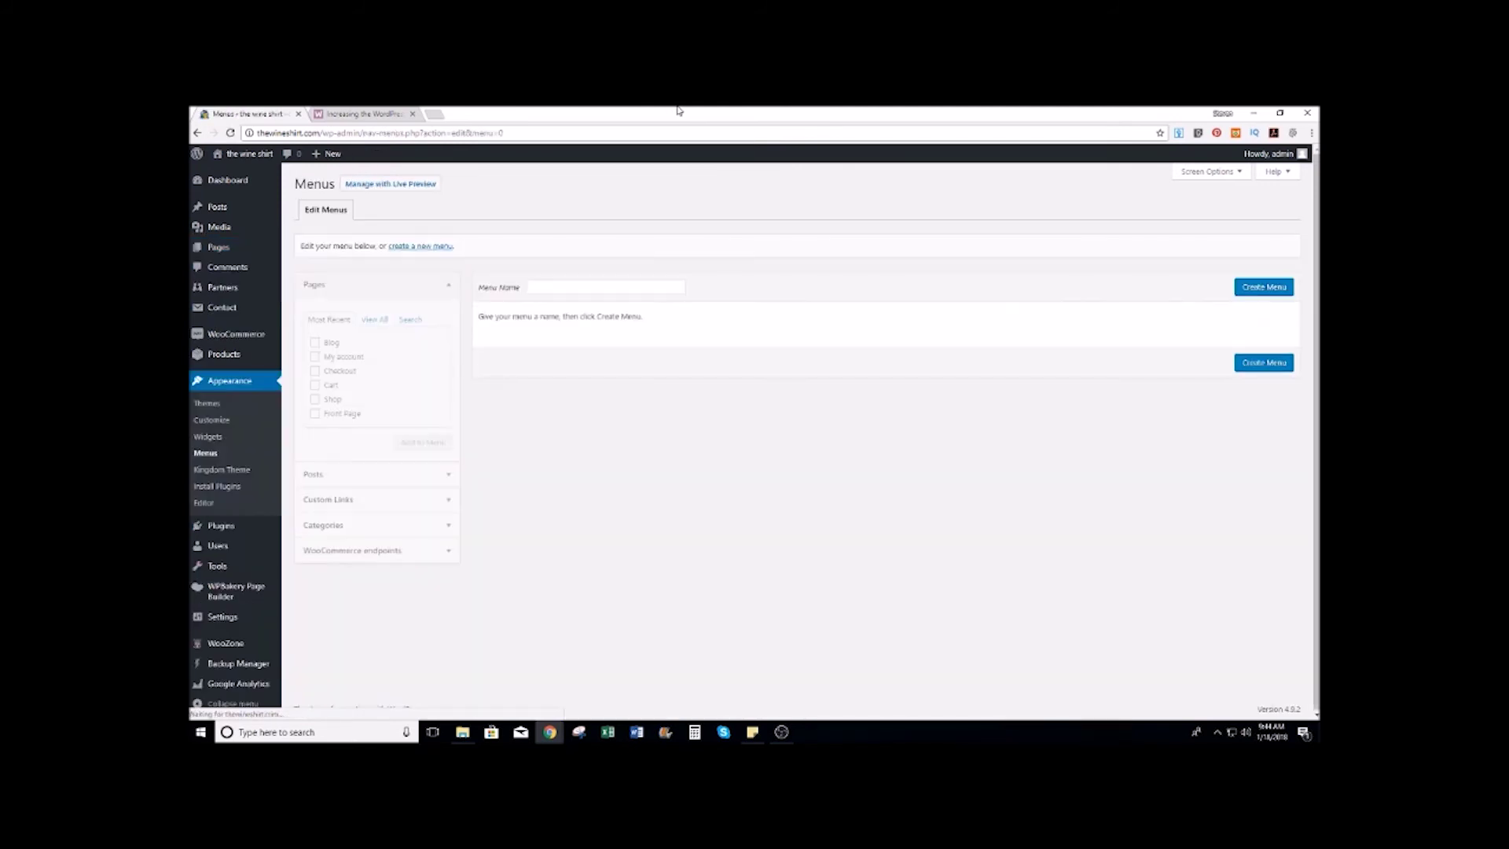
{"action": "left_click", "coordinate": [1239, 176]}
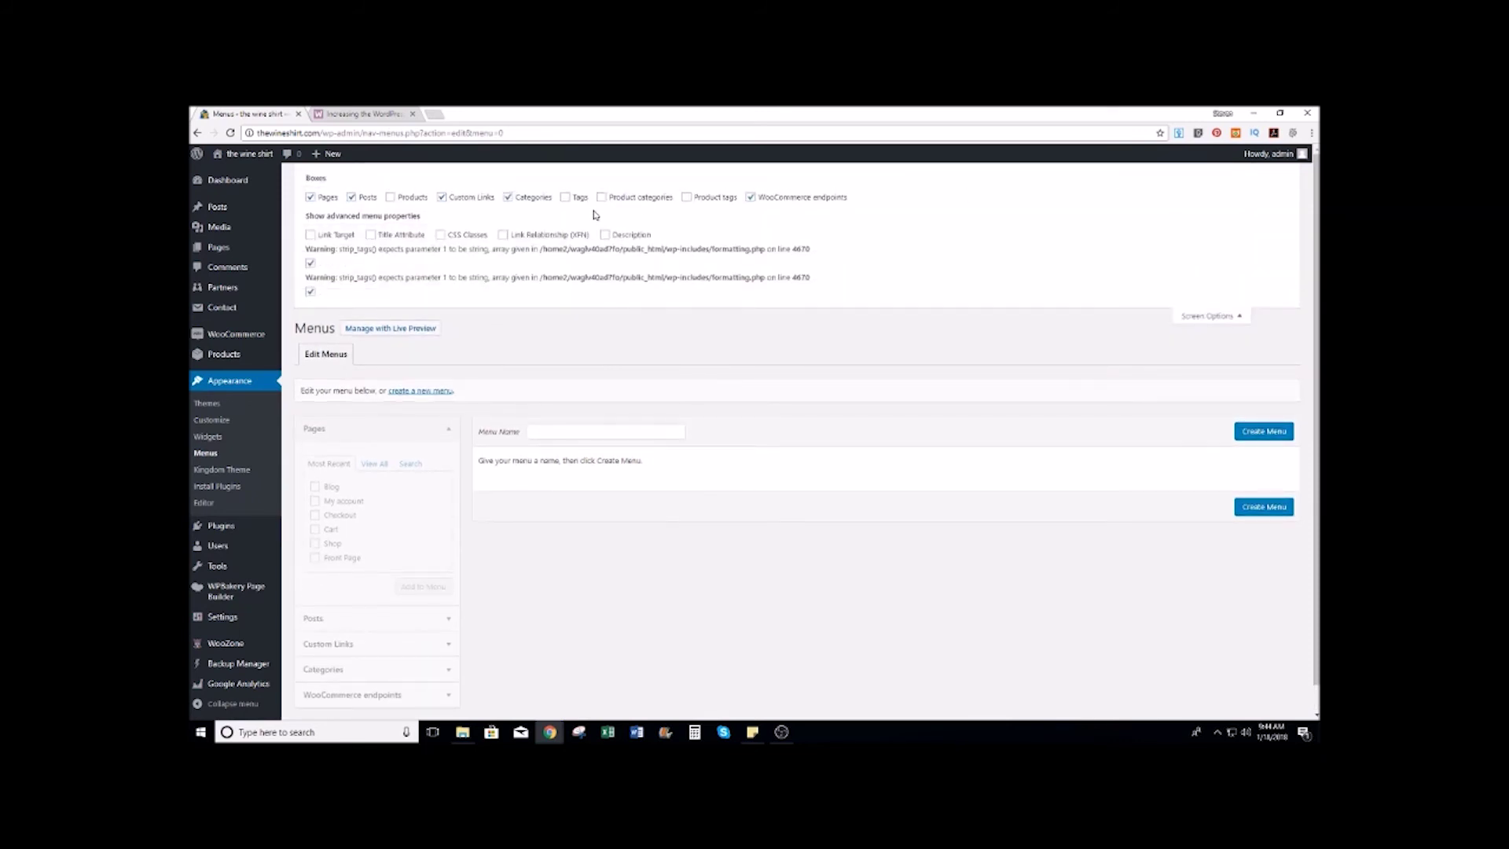
{"action": "left_click", "coordinate": [1240, 318]}
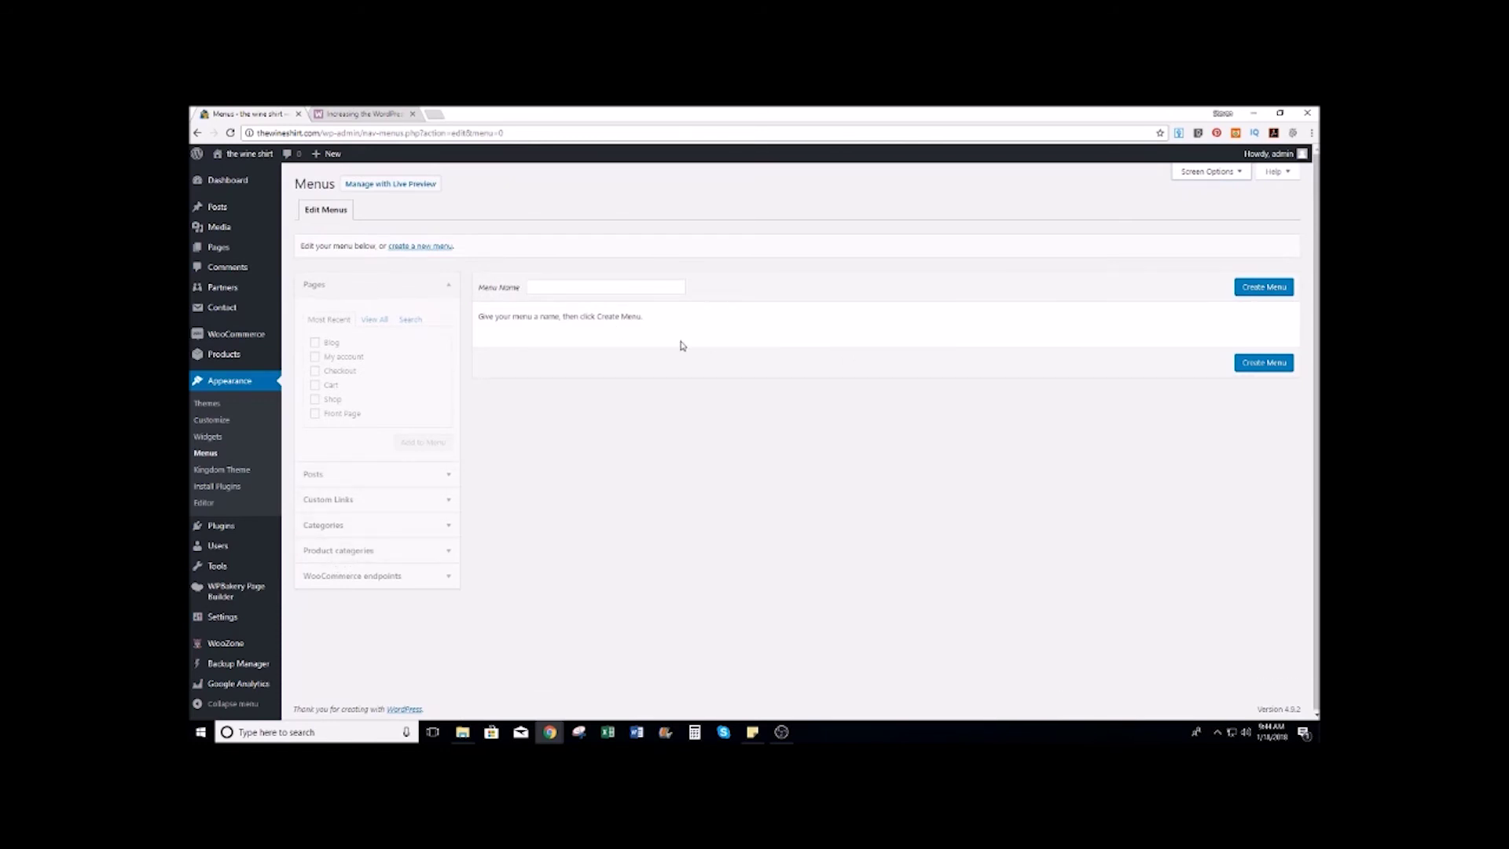
{"action": "left_click", "coordinate": [556, 286]}
{"action": "type", "text": "Main menu"}
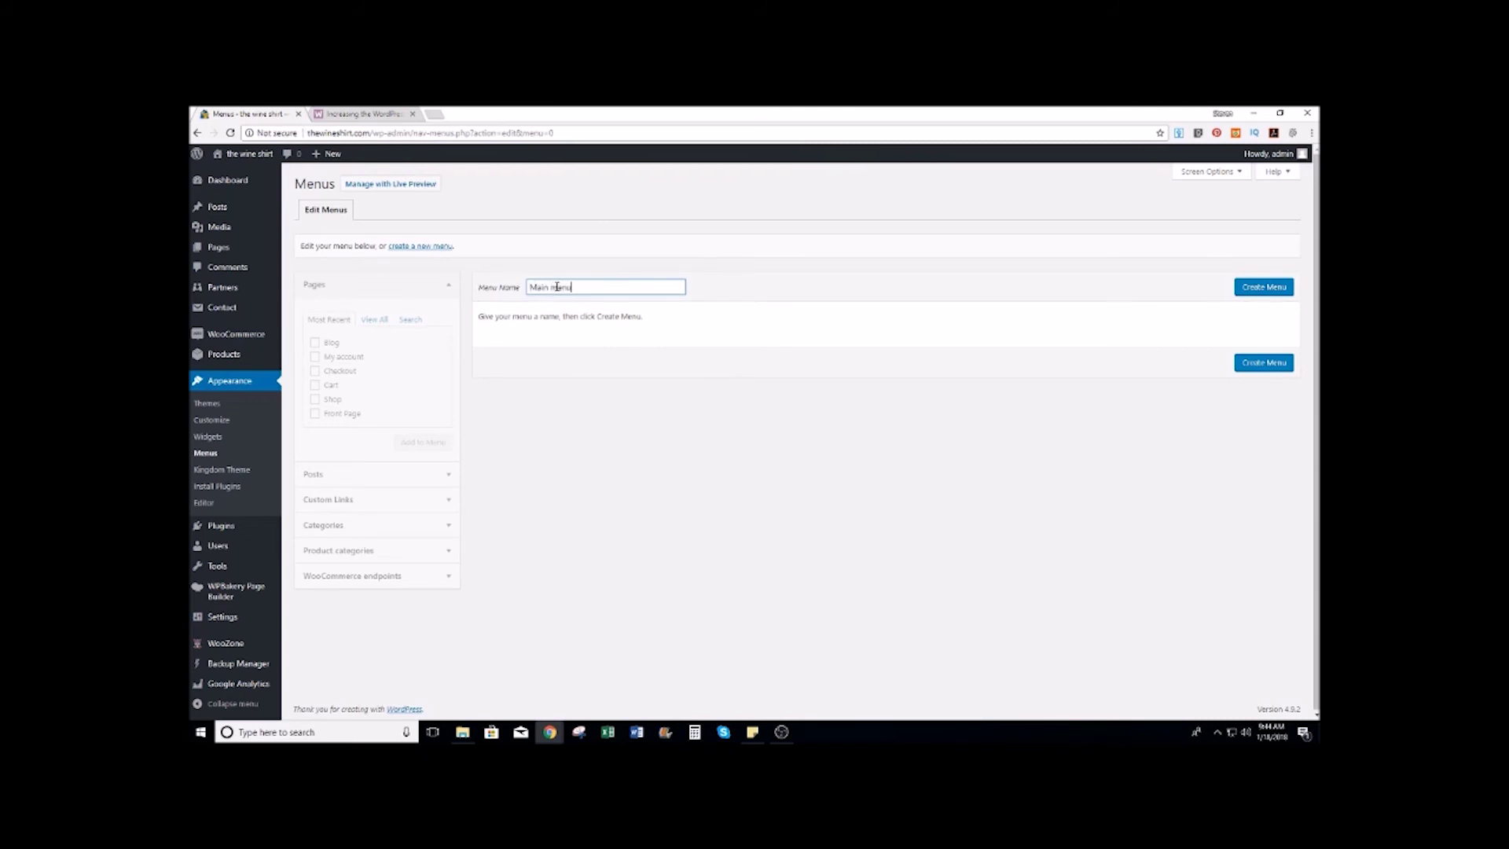
{"action": "left_click", "coordinate": [1263, 286]}
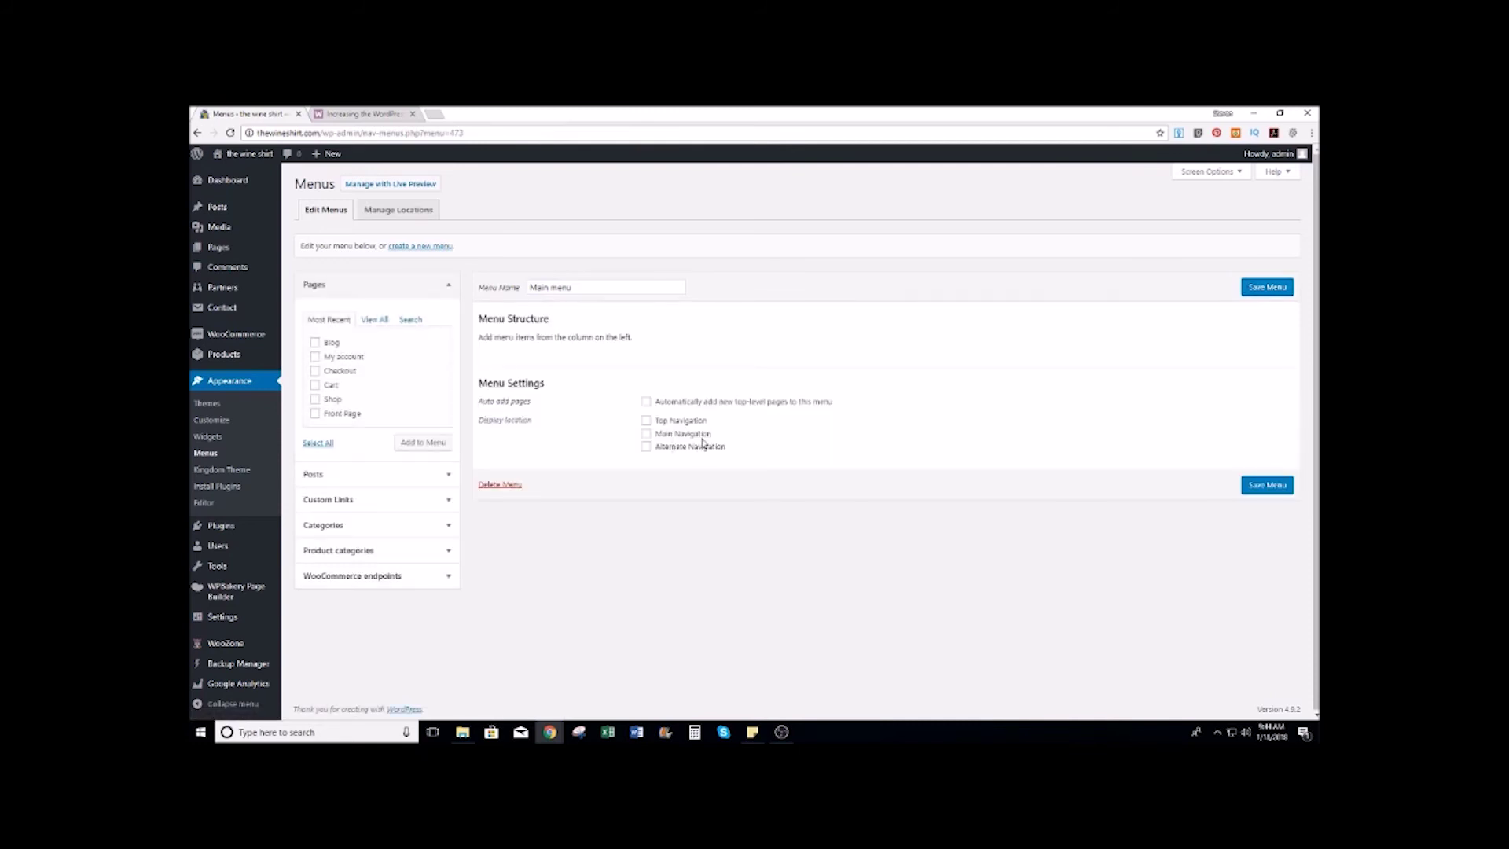
Step: Assign the menu to Main Navigation and add the Shop page to it
{"action": "left_click", "coordinate": [647, 434]}
{"action": "left_click", "coordinate": [315, 400]}
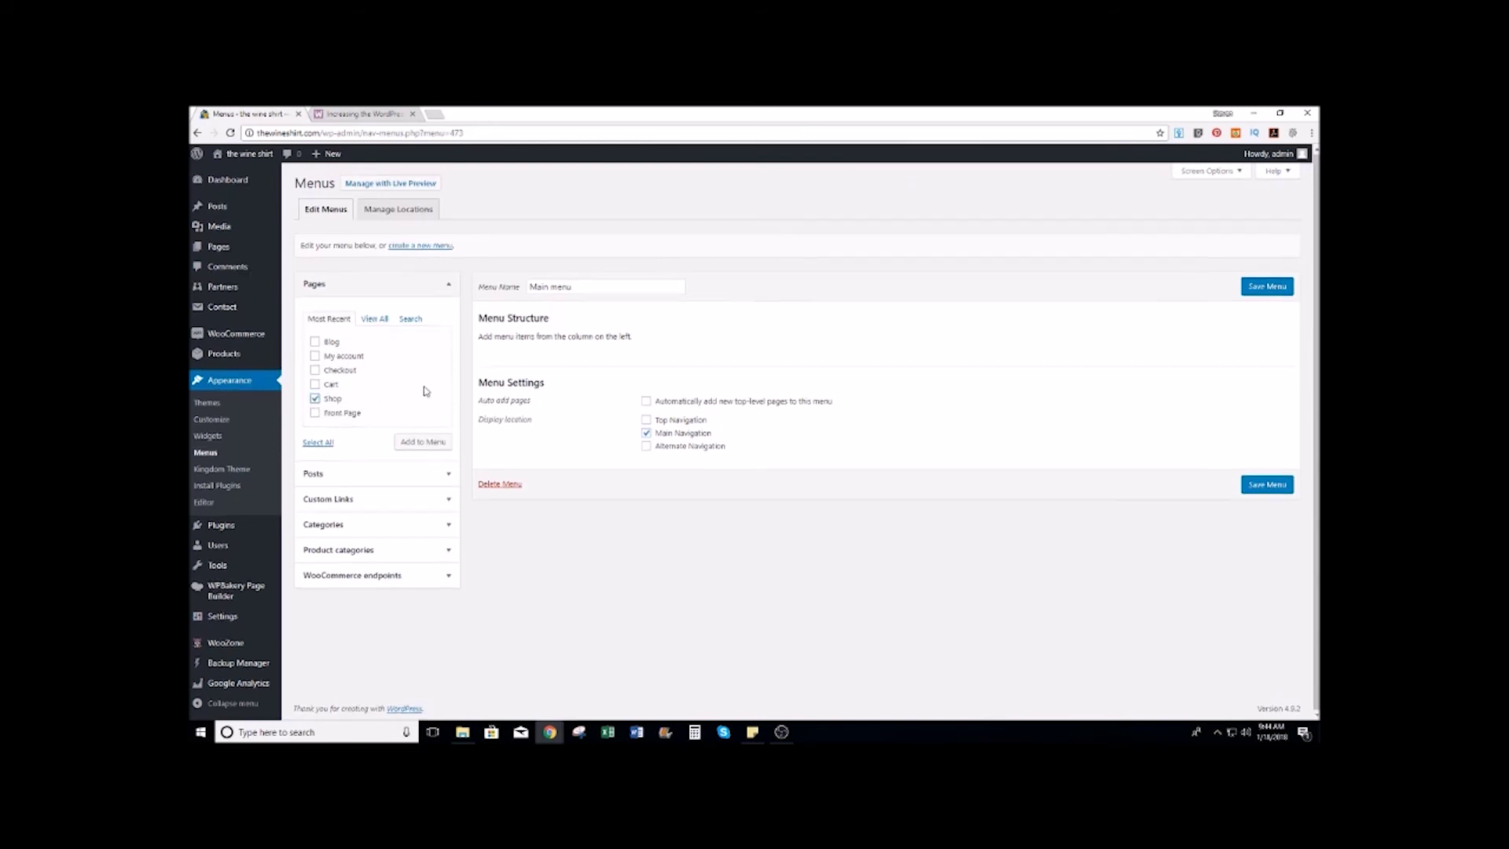
{"action": "left_click", "coordinate": [421, 441]}
{"action": "left_click", "coordinate": [369, 319]}
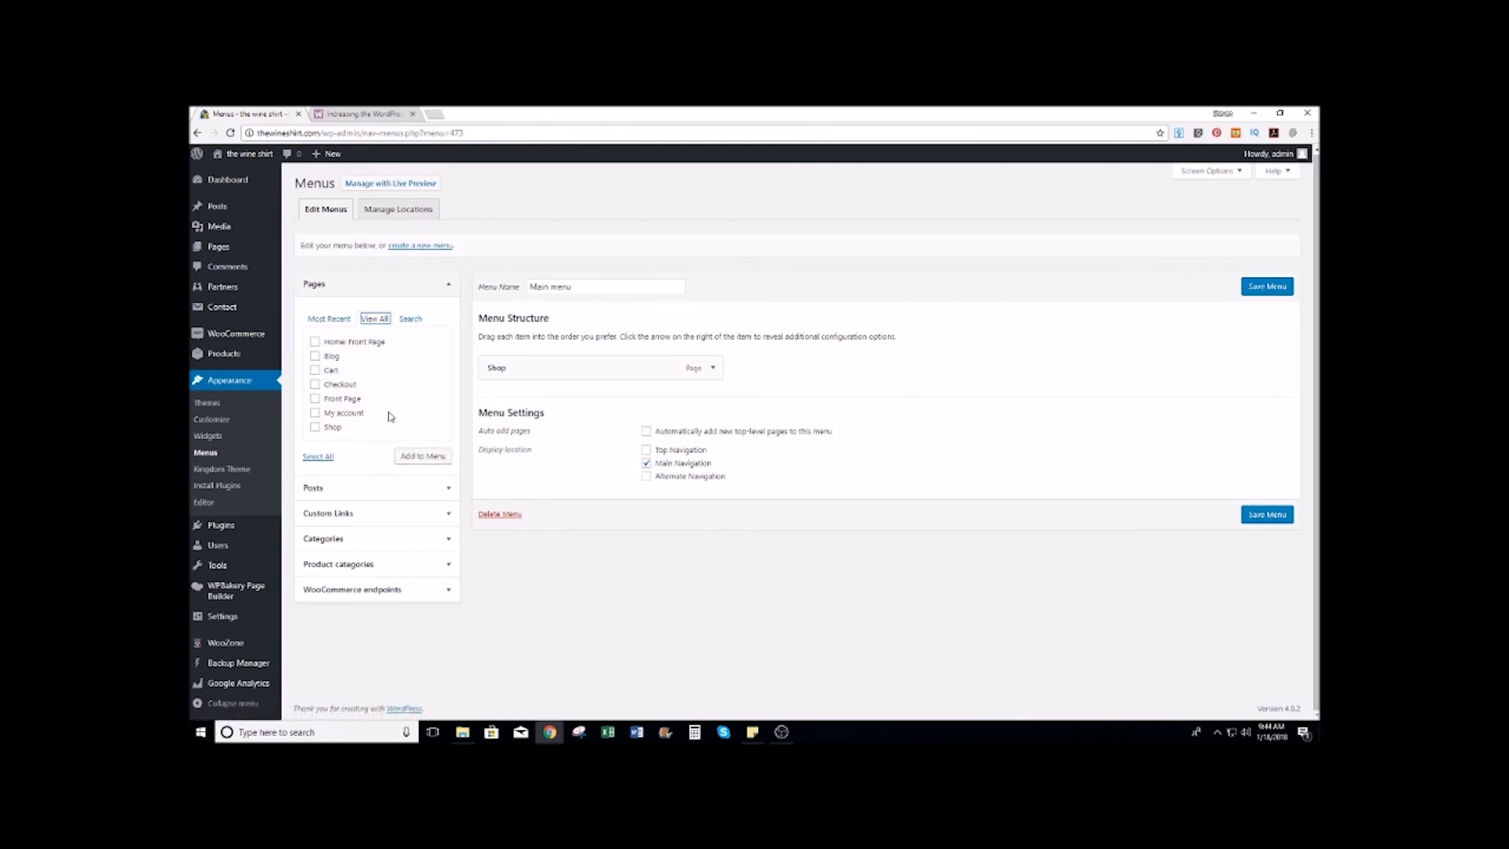
Step: Add the womens tshirts, mens tshirts and Wine product categories to the menu
{"action": "left_click", "coordinate": [354, 563]}
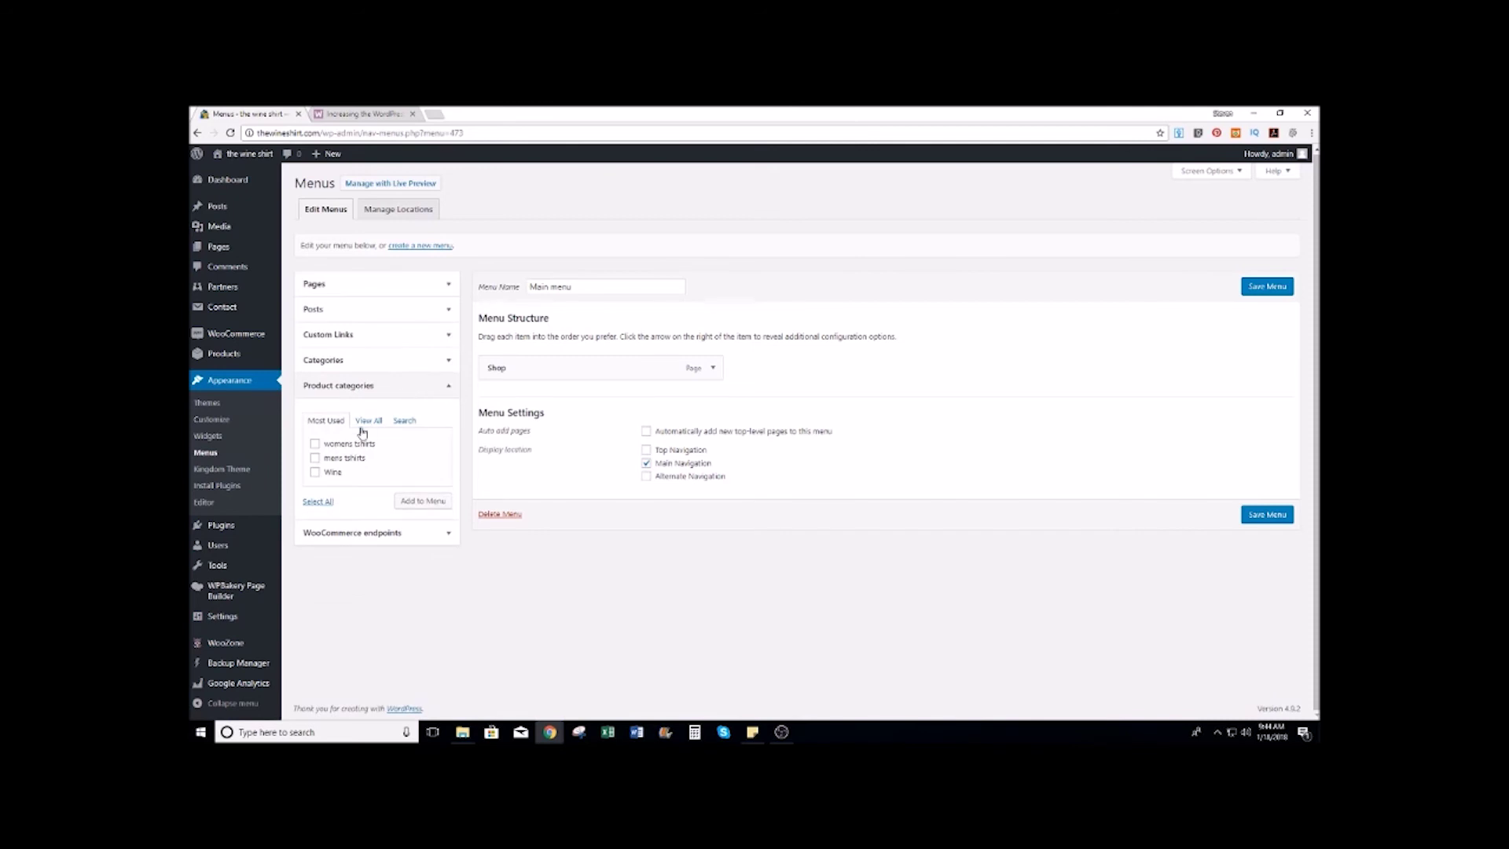
{"action": "left_click", "coordinate": [316, 444]}
{"action": "left_click", "coordinate": [315, 458]}
{"action": "left_click", "coordinate": [315, 472]}
{"action": "left_click", "coordinate": [420, 507]}
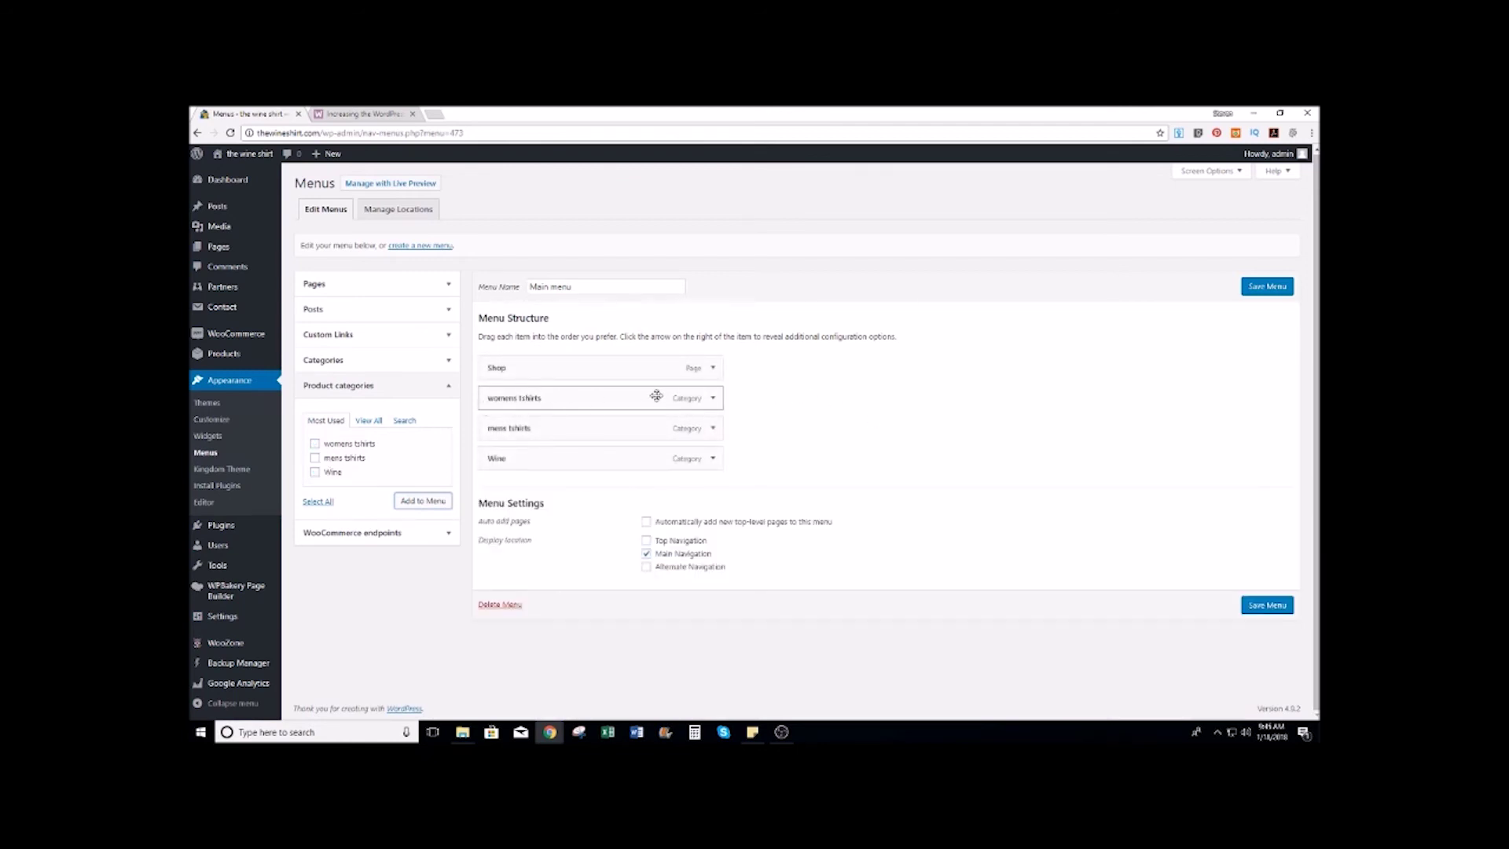
Step: Rename the womens tshirts menu item's label to 'Womens T-Shirts'
{"action": "left_click", "coordinate": [712, 397]}
{"action": "left_click", "coordinate": [489, 437]}
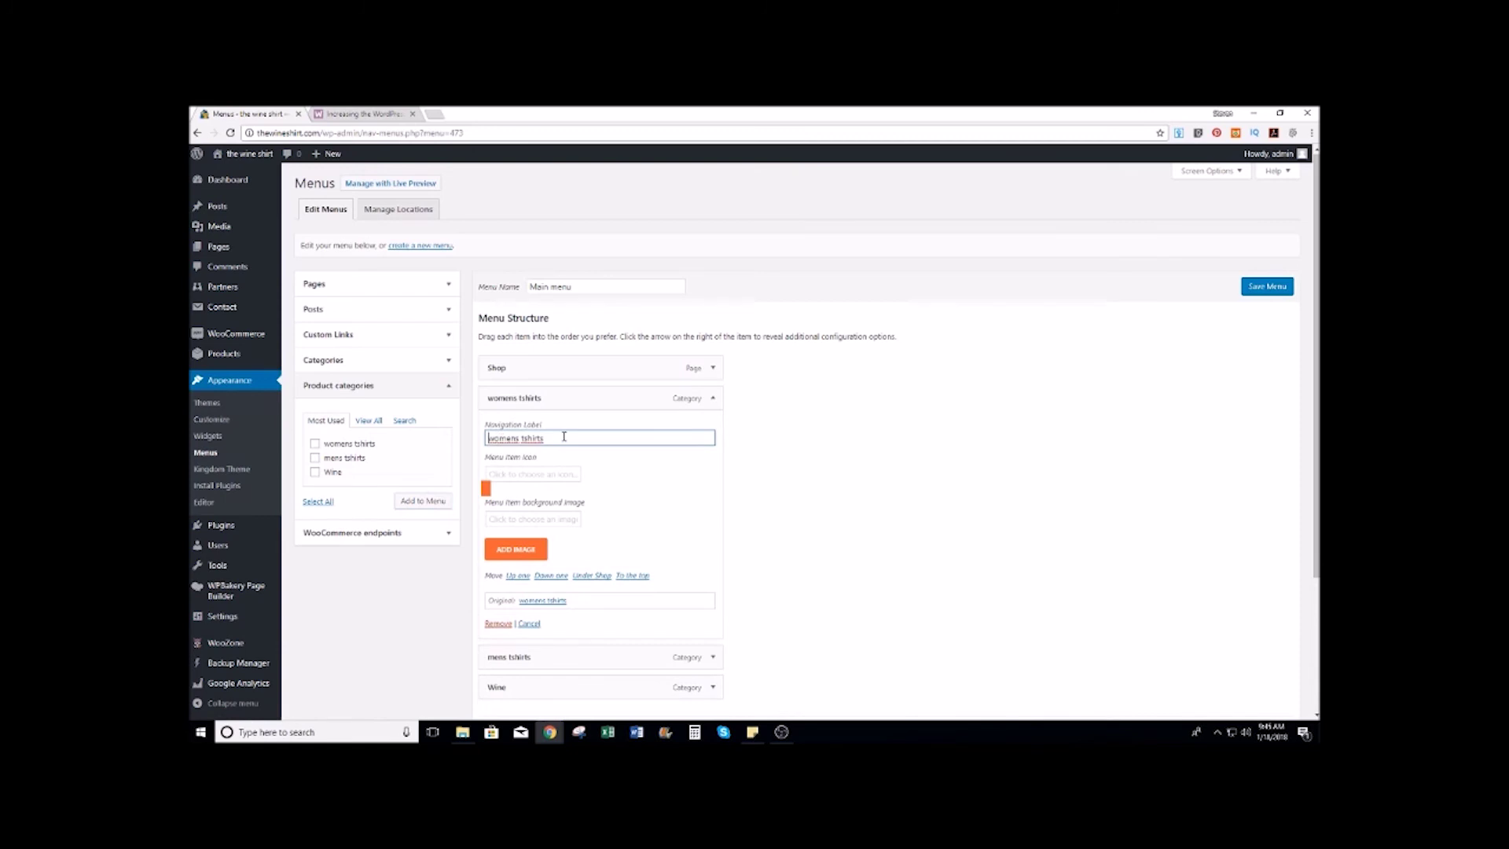
{"action": "key", "text": "Delete"}
{"action": "type", "text": "W"}
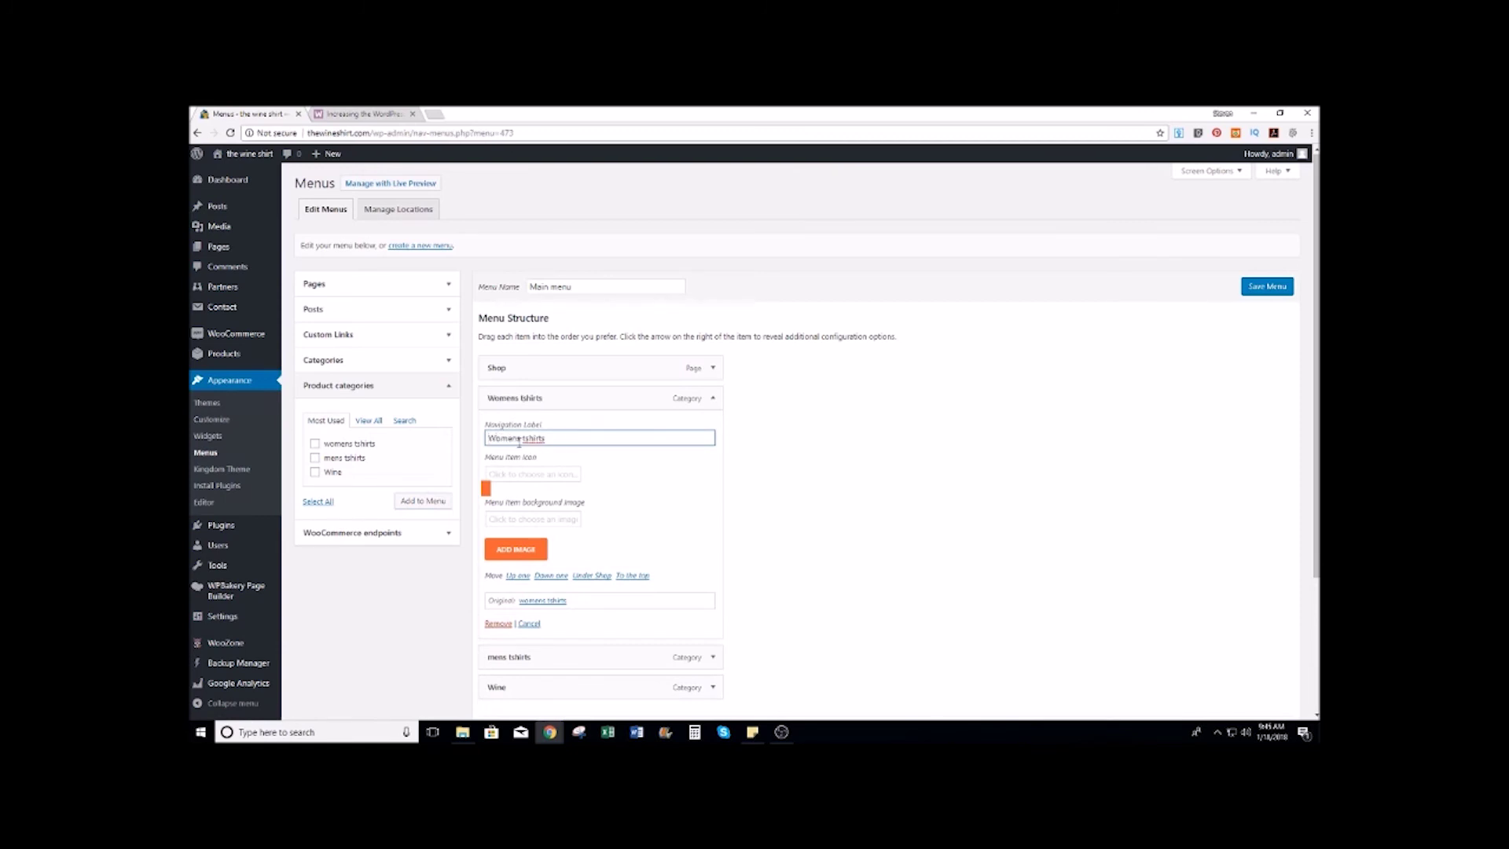
{"action": "left_click_drag", "start_coordinate": [524, 437], "coordinate": [554, 439]}
{"action": "type", "text": "T-S"}
{"action": "scroll", "coordinate": [592, 529], "scroll_direction": "down", "scroll_amount": 1}
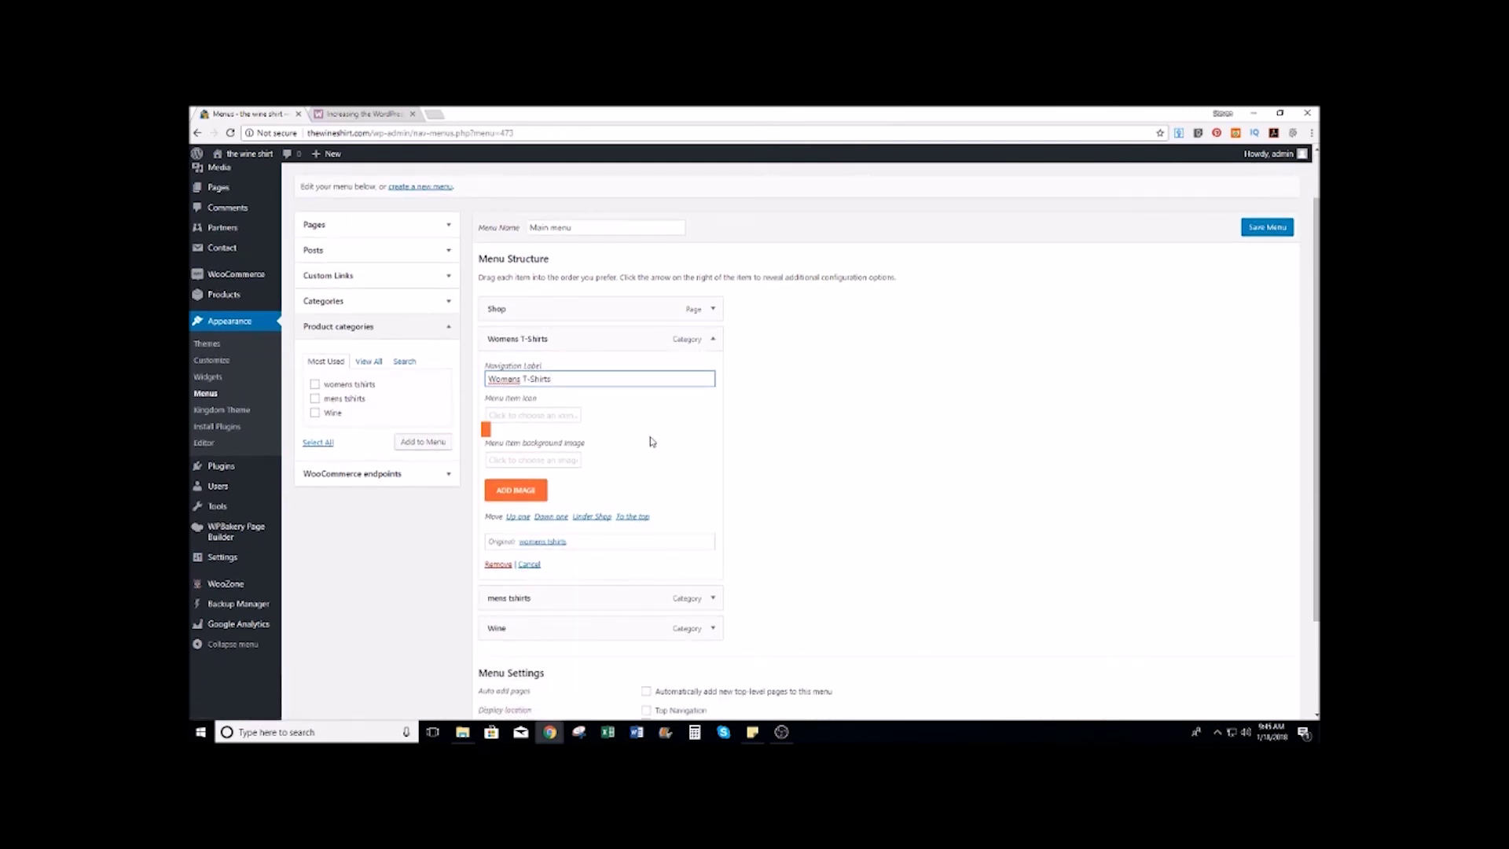
{"action": "left_click", "coordinate": [713, 338]}
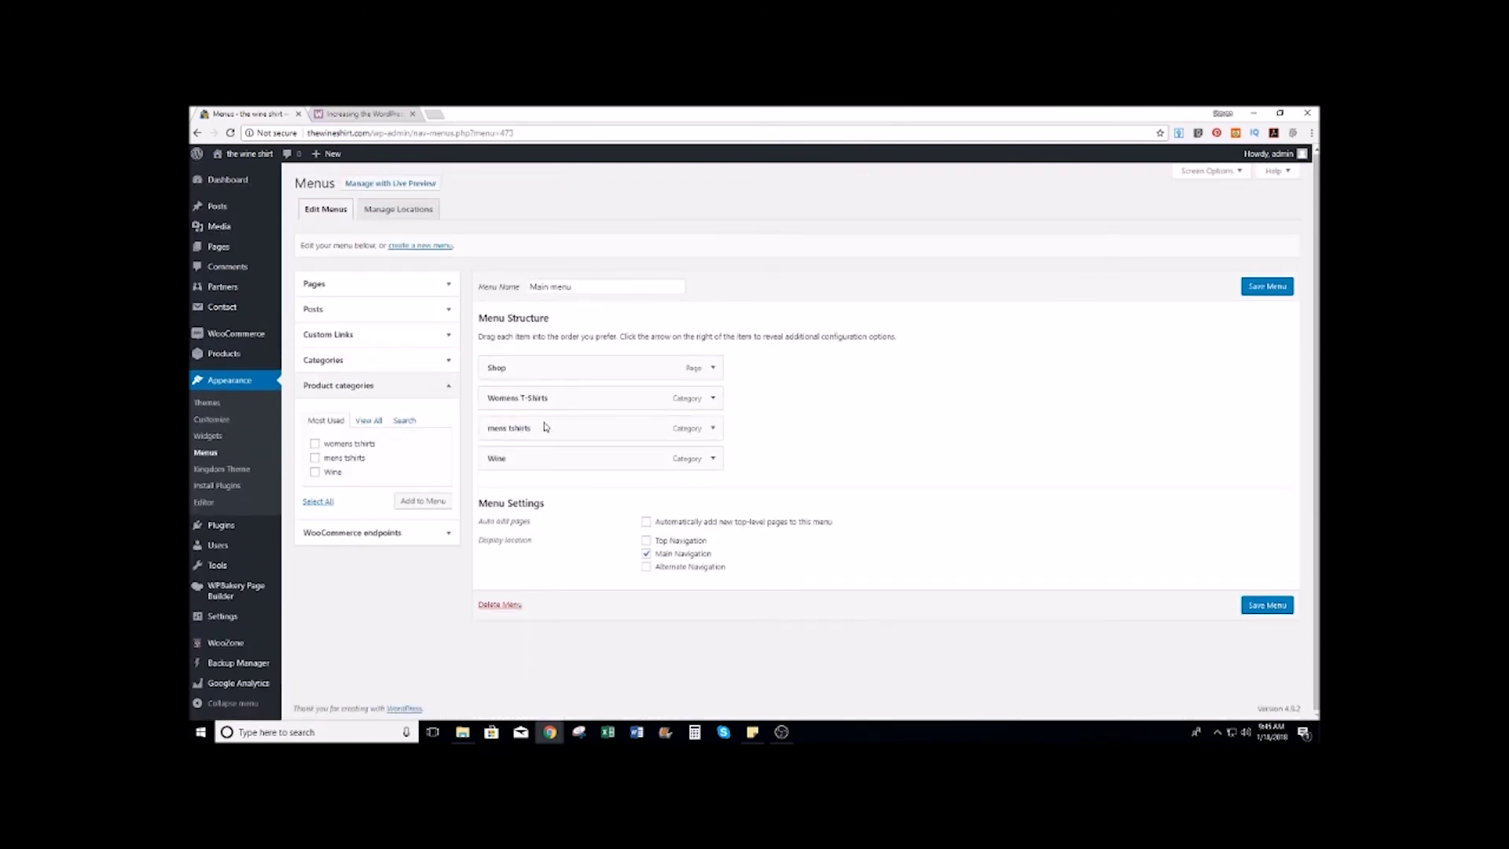
Step: Rename the mens tshirts menu item's label to 'Mens T-Shirts'
{"action": "left_click", "coordinate": [706, 429]}
{"action": "left_click", "coordinate": [503, 410]}
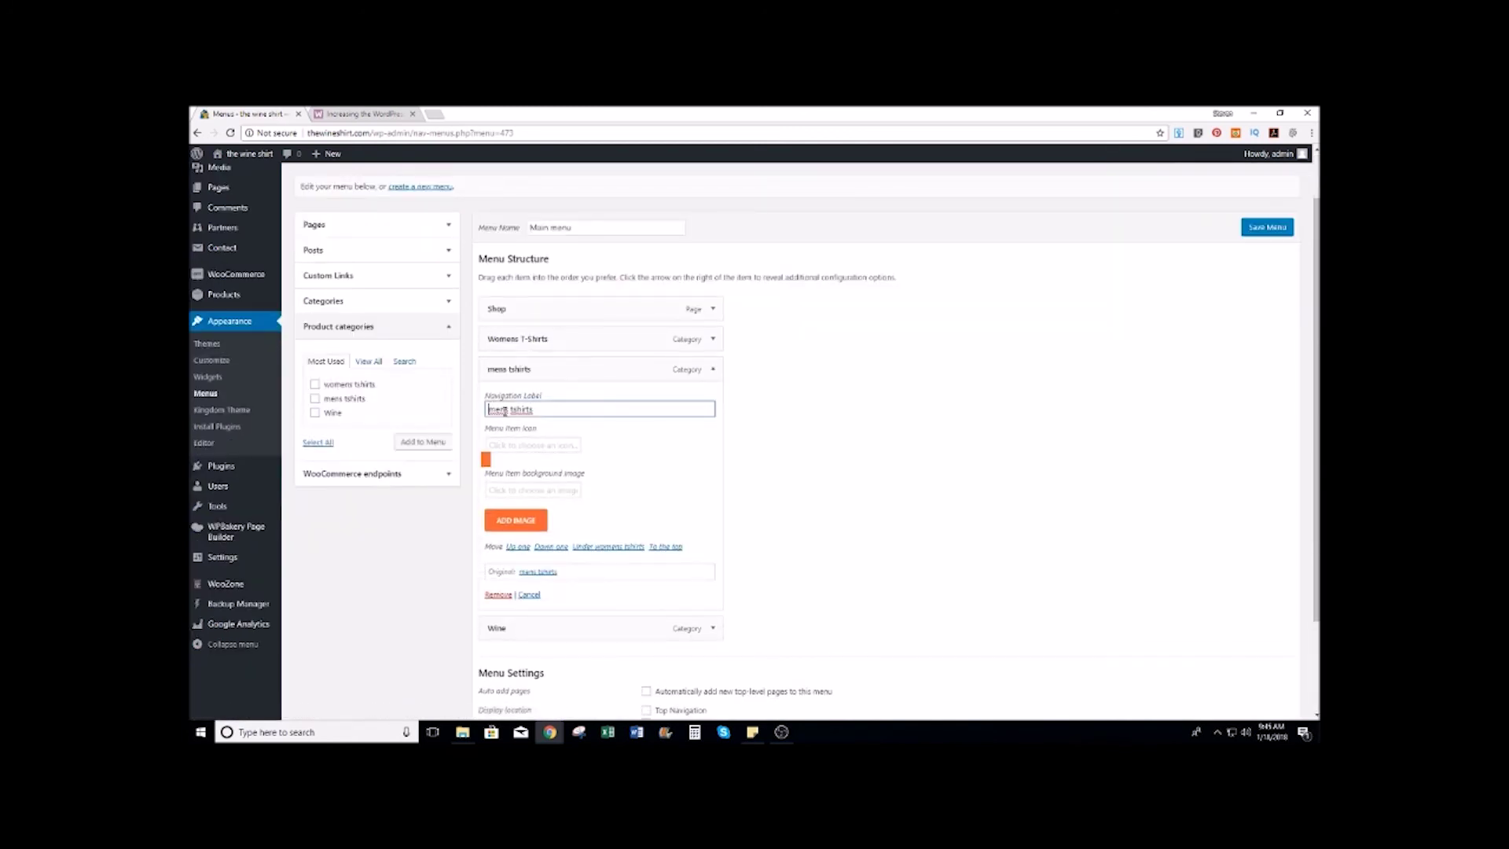
{"action": "key", "text": "BackSpace"}
{"action": "type", "text": "M"}
{"action": "key", "text": "BackSpace"}
{"action": "type", "text": "T-S"}
{"action": "left_click", "coordinate": [713, 368]}
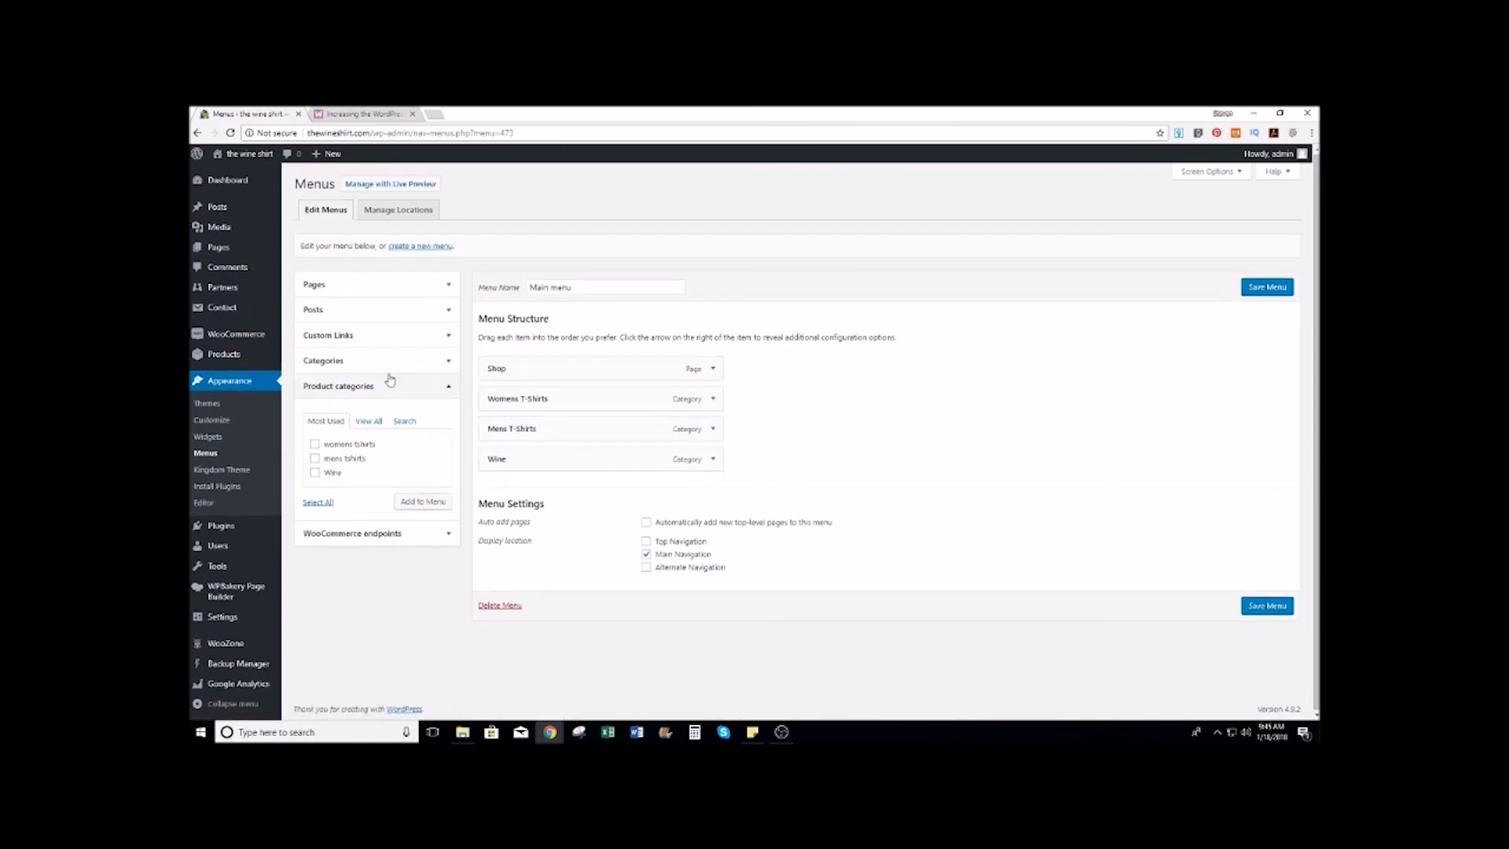
Step: Add the Blog page and the Front Page to the menu, relabelling Front Page as 'Home'
{"action": "left_click", "coordinate": [434, 283]}
{"action": "left_click", "coordinate": [315, 357]}
{"action": "left_click", "coordinate": [432, 460]}
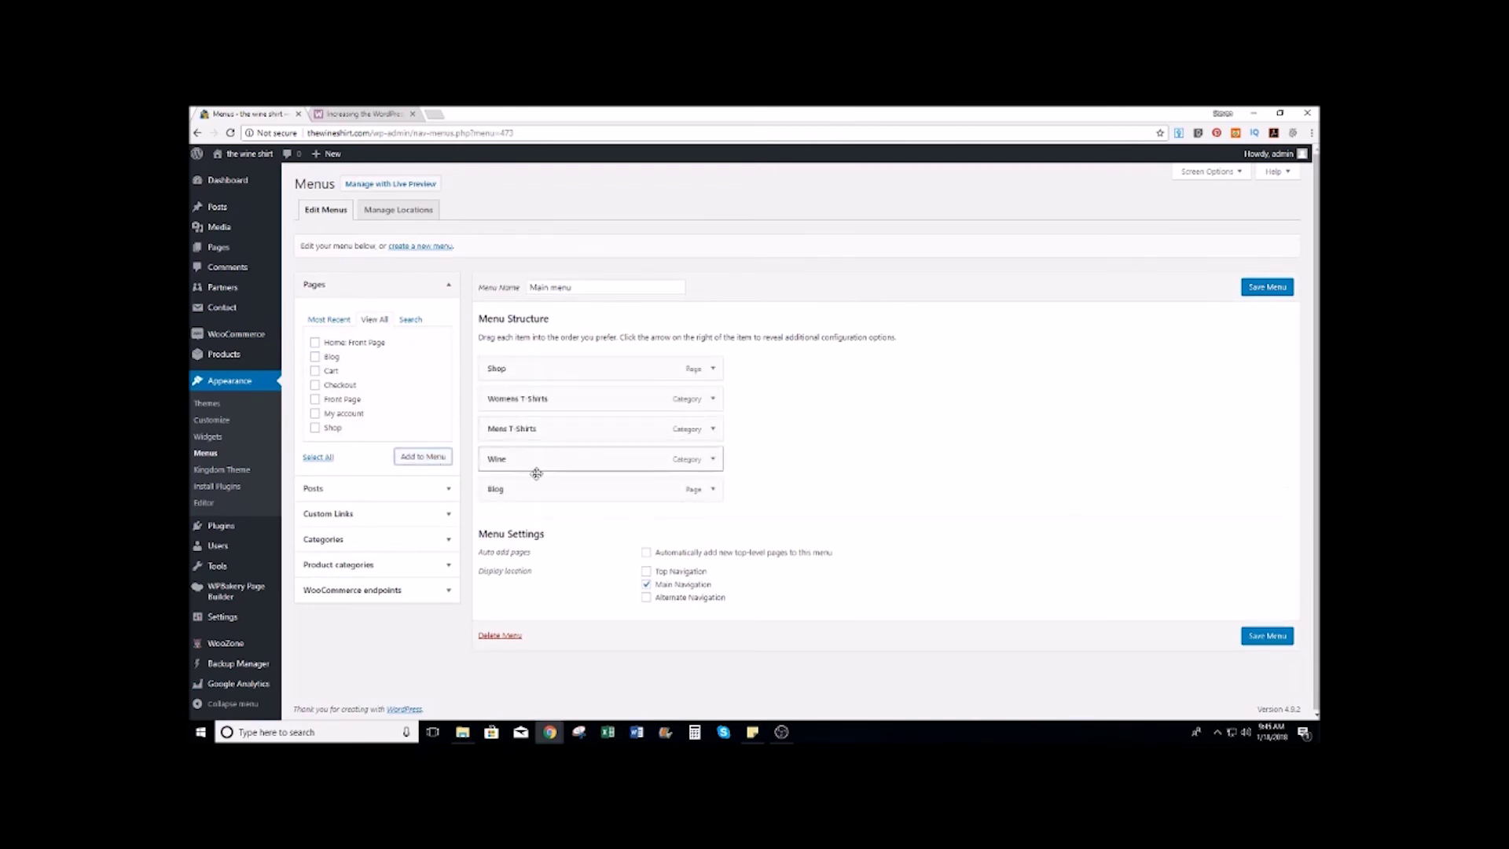
{"action": "left_click", "coordinate": [315, 342]}
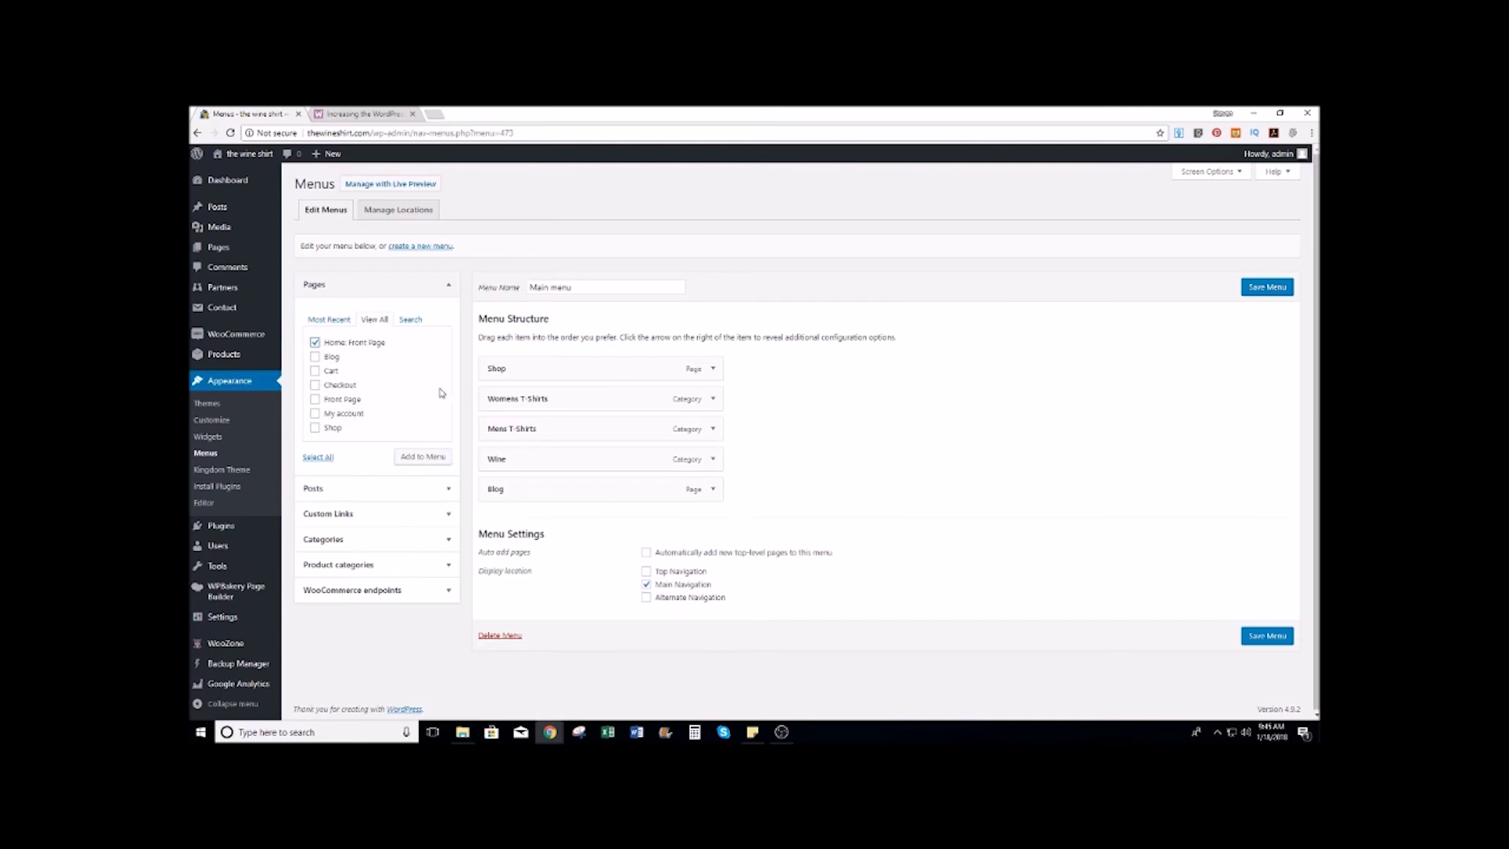
{"action": "left_click", "coordinate": [422, 457]}
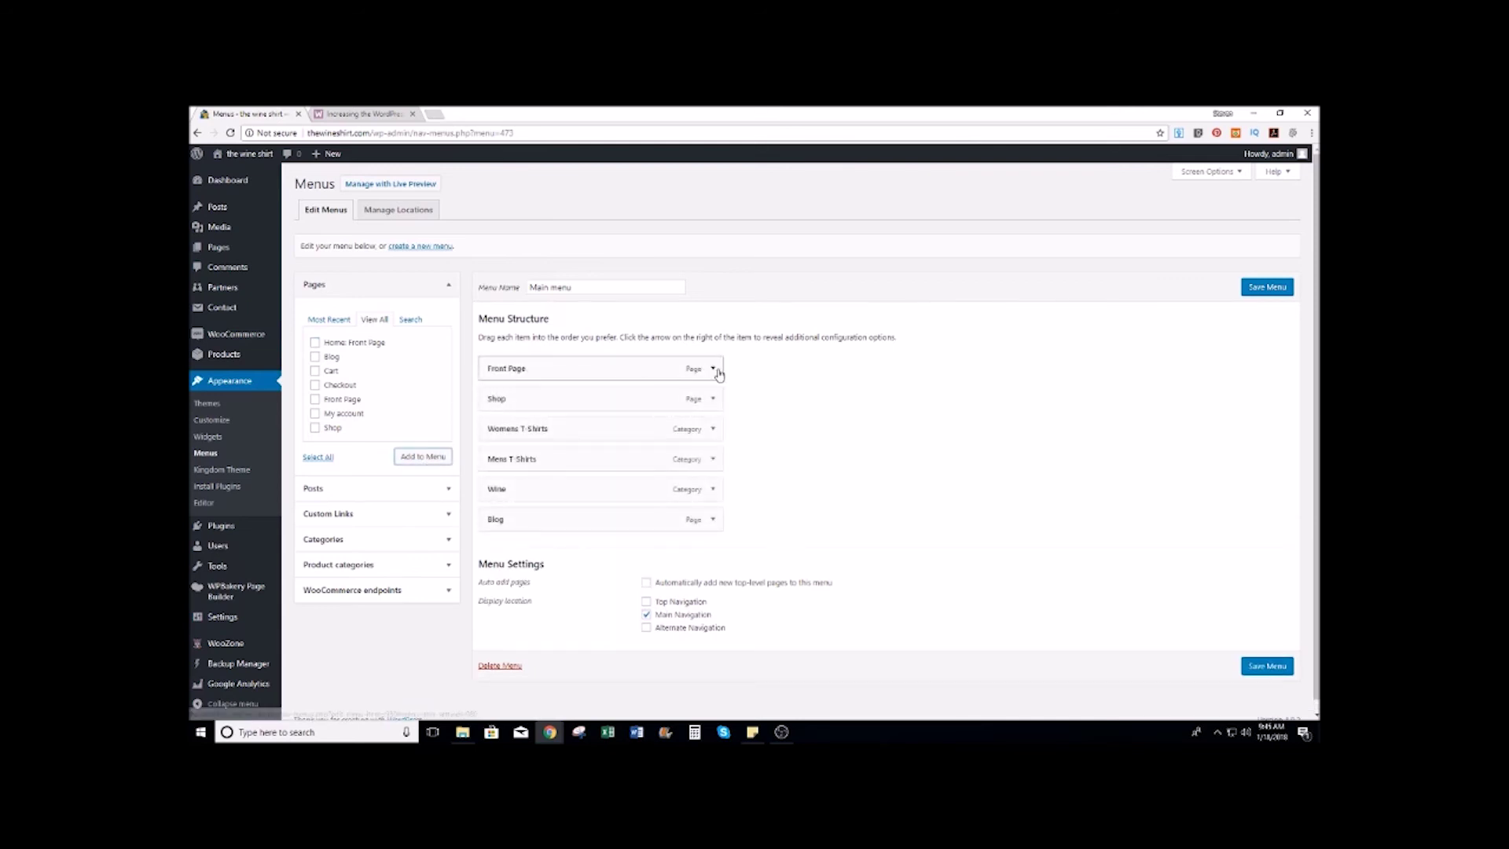
{"action": "left_click", "coordinate": [713, 368]}
{"action": "triple_click", "coordinate": [561, 410]}
{"action": "type", "text": "Home"}
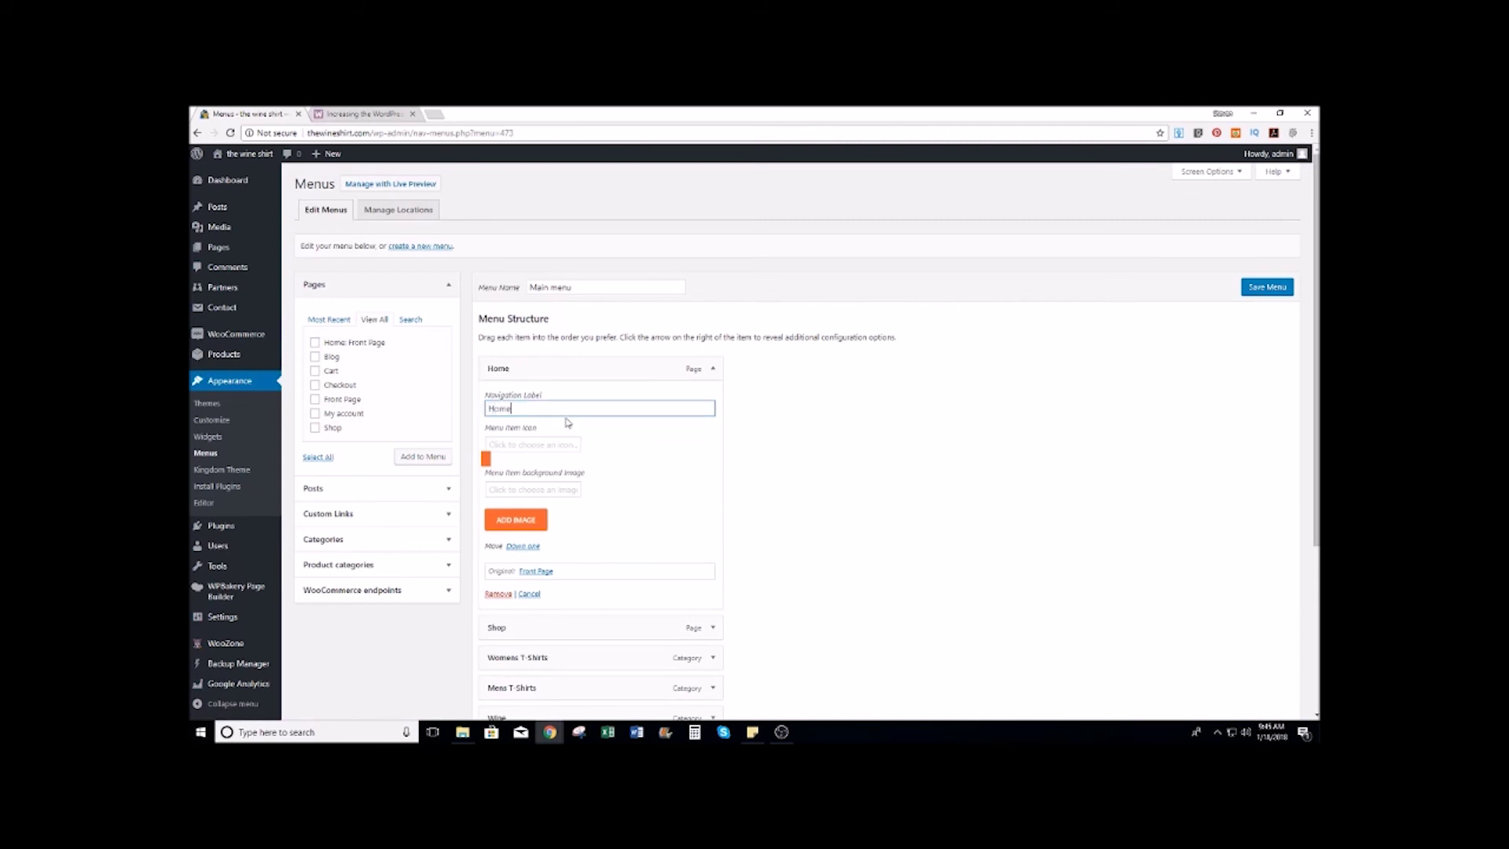
{"action": "left_click", "coordinate": [713, 369]}
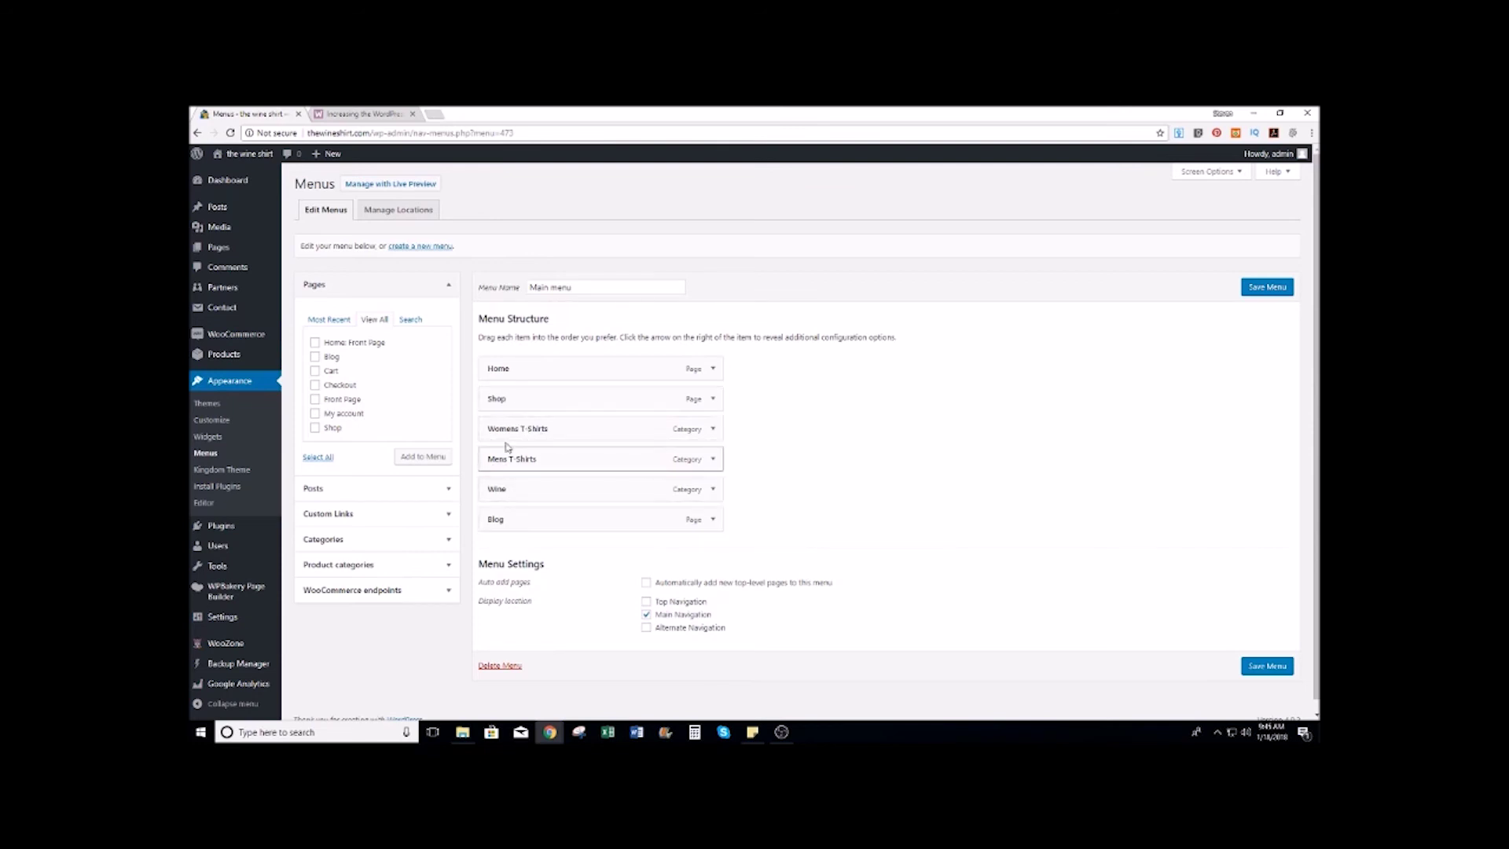
Step: Save the Main menu and view the live site to check it
{"action": "left_click", "coordinate": [1267, 286]}
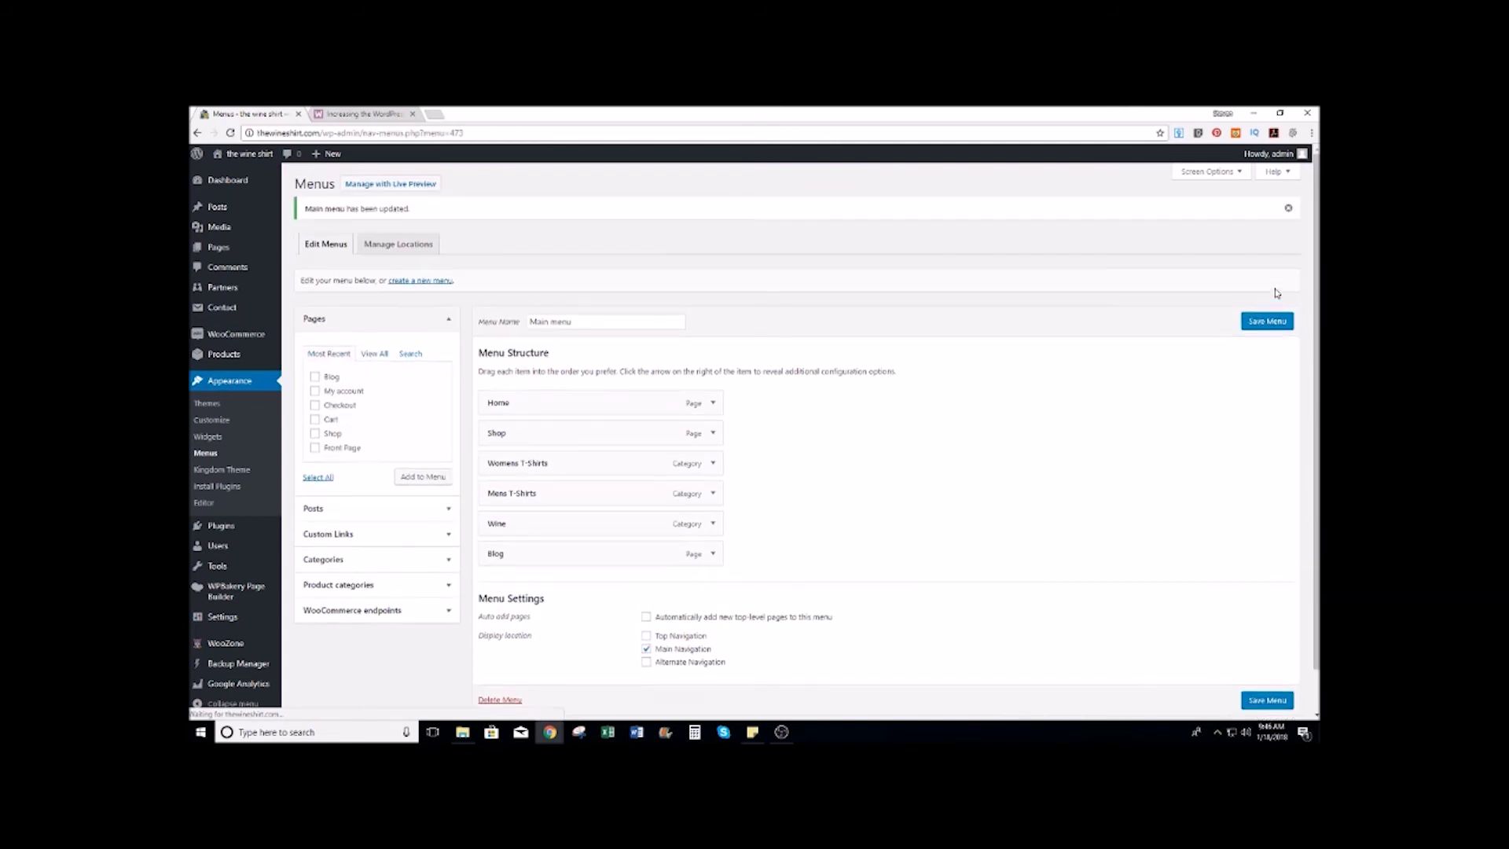
{"action": "scroll", "coordinate": [844, 300], "scroll_direction": "down", "scroll_amount": 1}
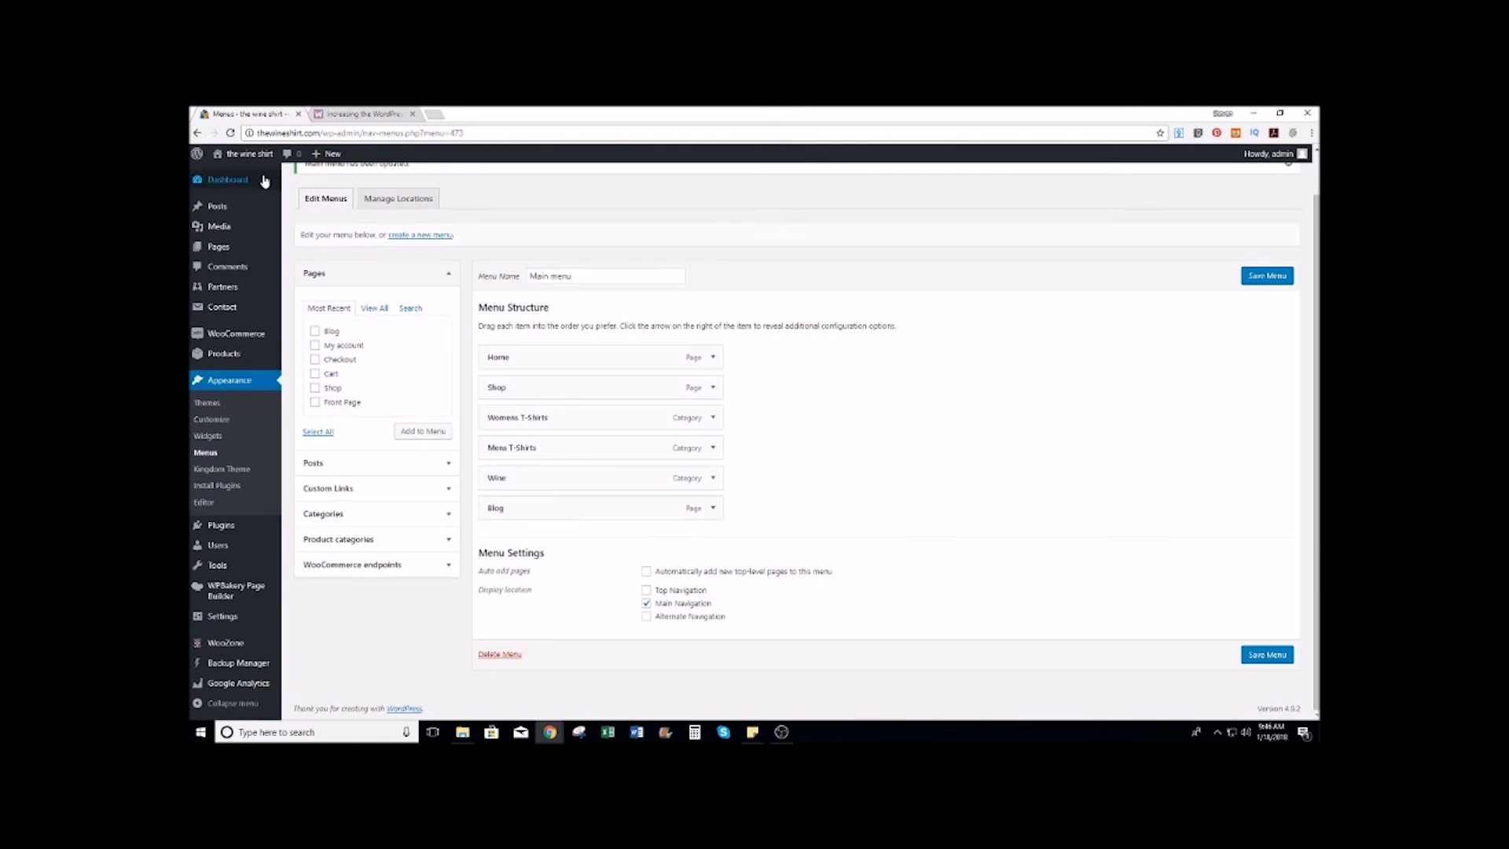
{"action": "left_click", "coordinate": [227, 176]}
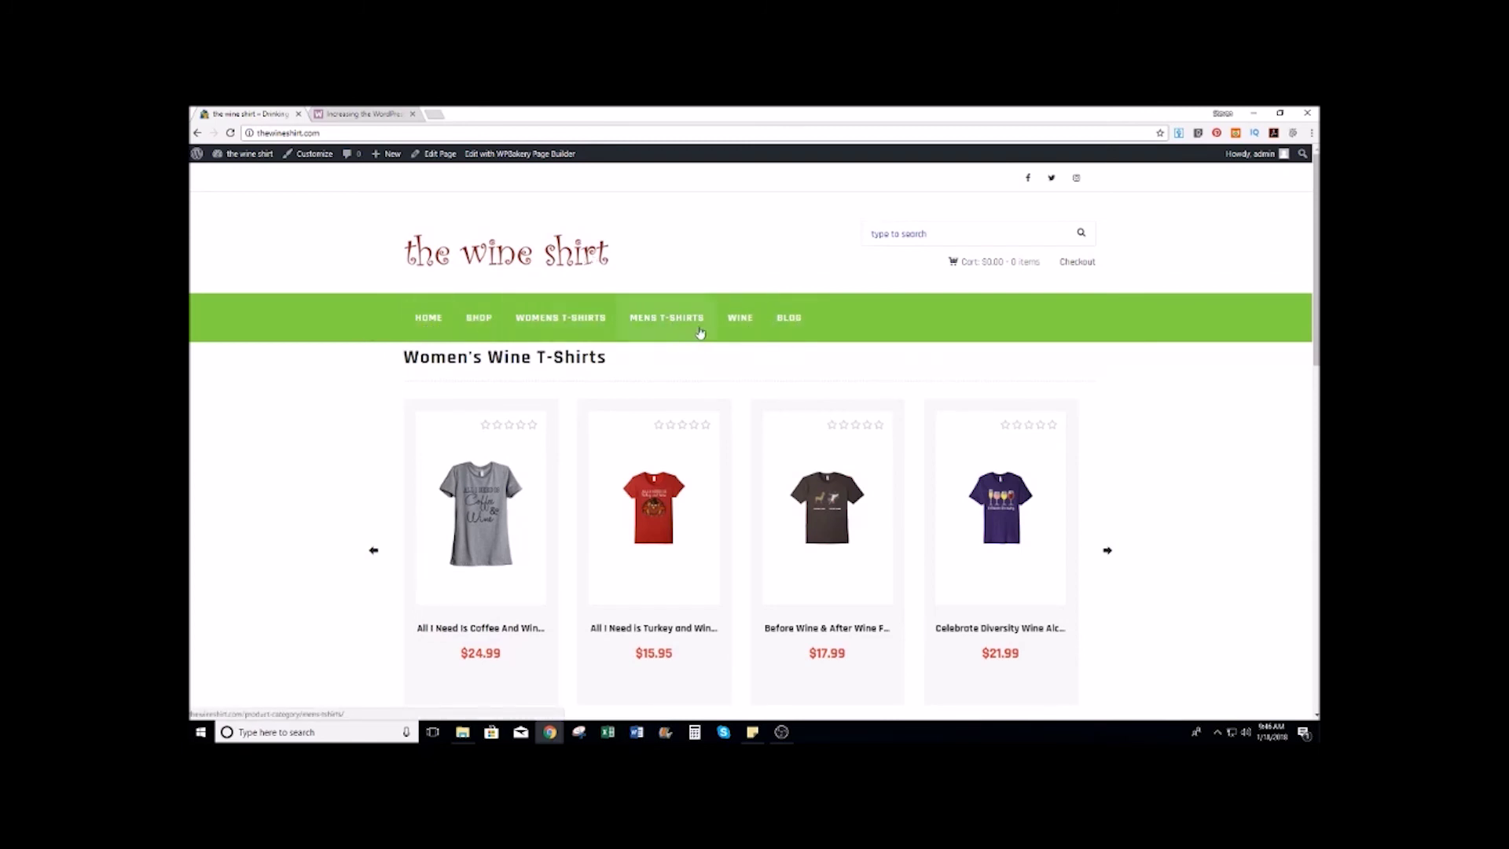
Step: Return from the live site to the Dashboard and open the Customizer for the Kingdom theme
{"action": "left_click", "coordinate": [244, 176]}
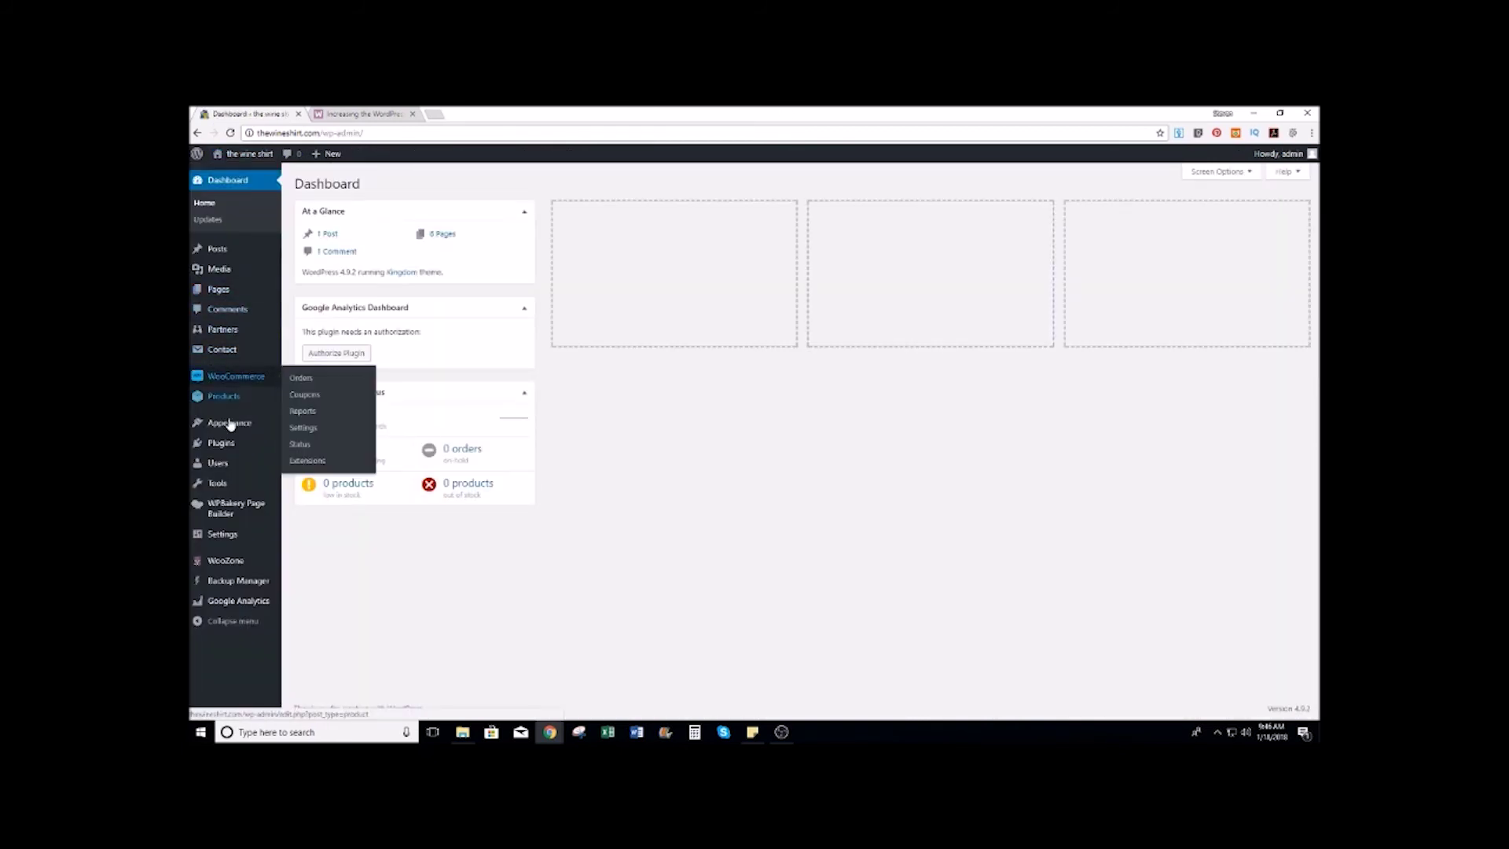
{"action": "mouse_move", "coordinate": [252, 429]}
{"action": "left_click", "coordinate": [305, 441]}
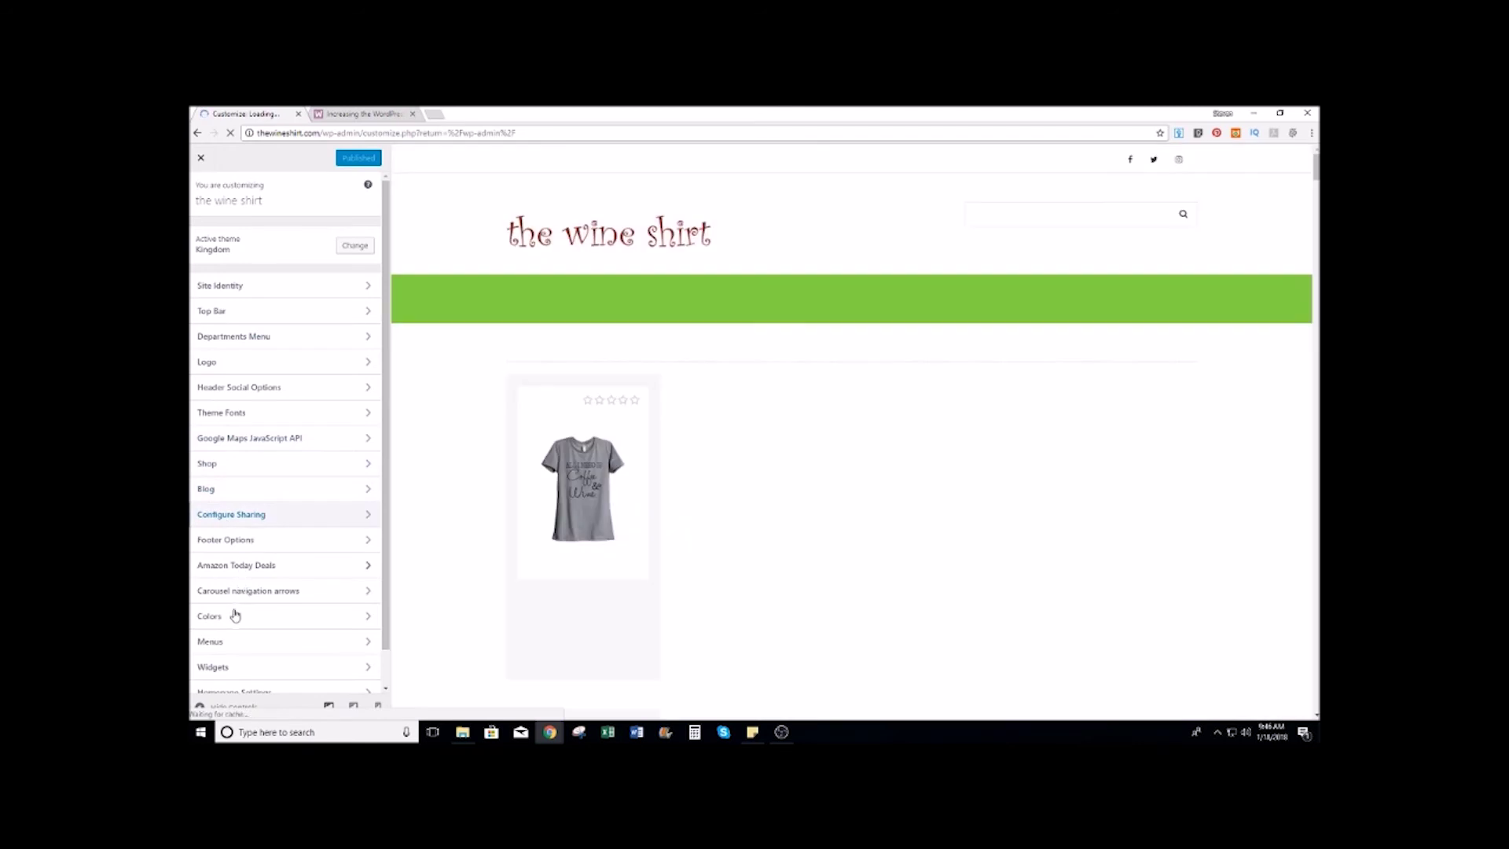
Step: Copy the Primary Color hex value #7f1a1a from the Colors section
{"action": "left_click", "coordinate": [235, 616]}
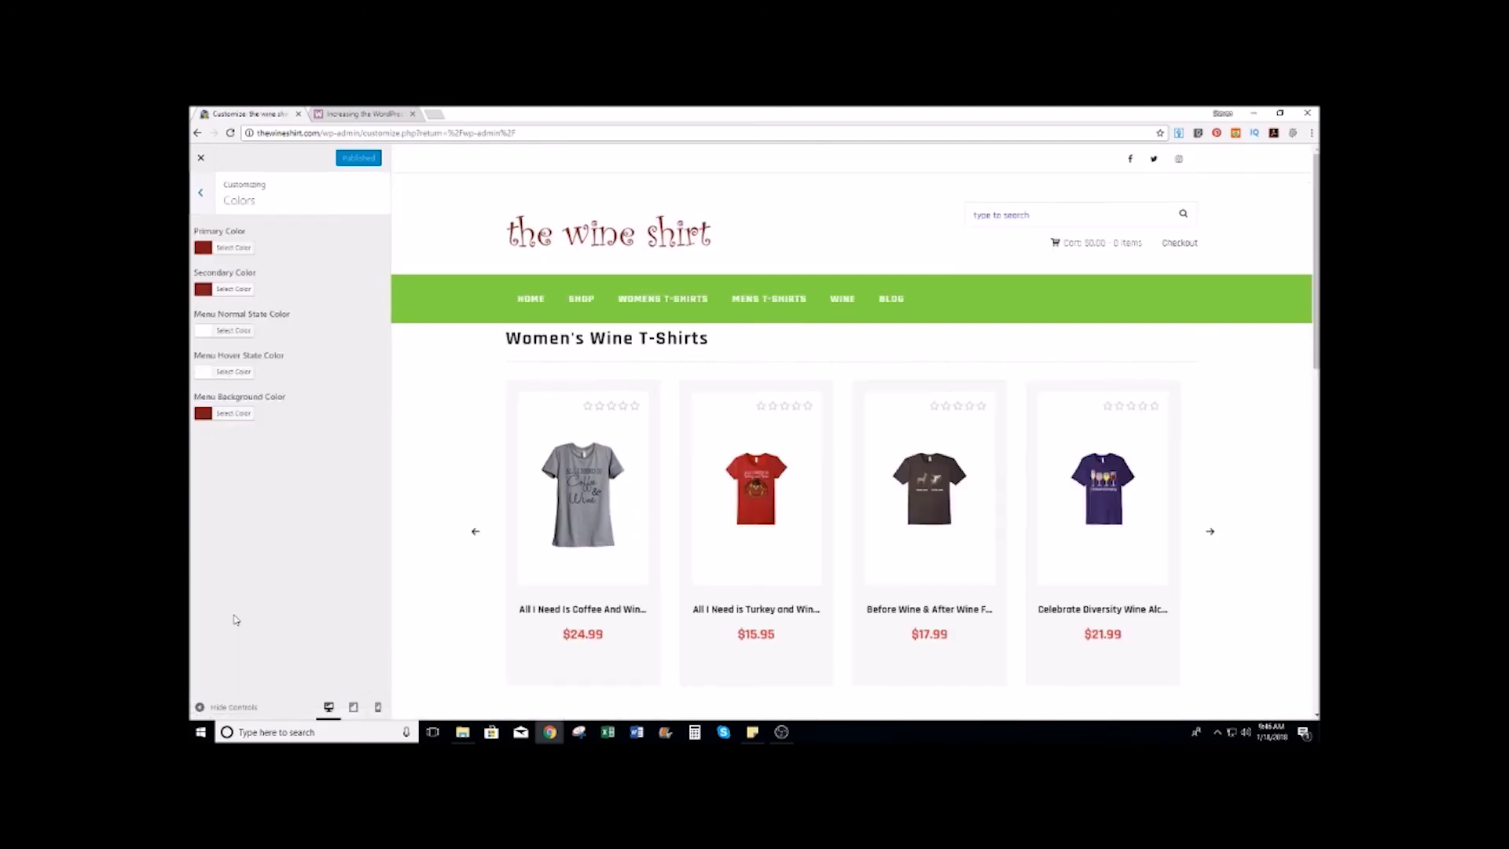
{"action": "left_click", "coordinate": [236, 249]}
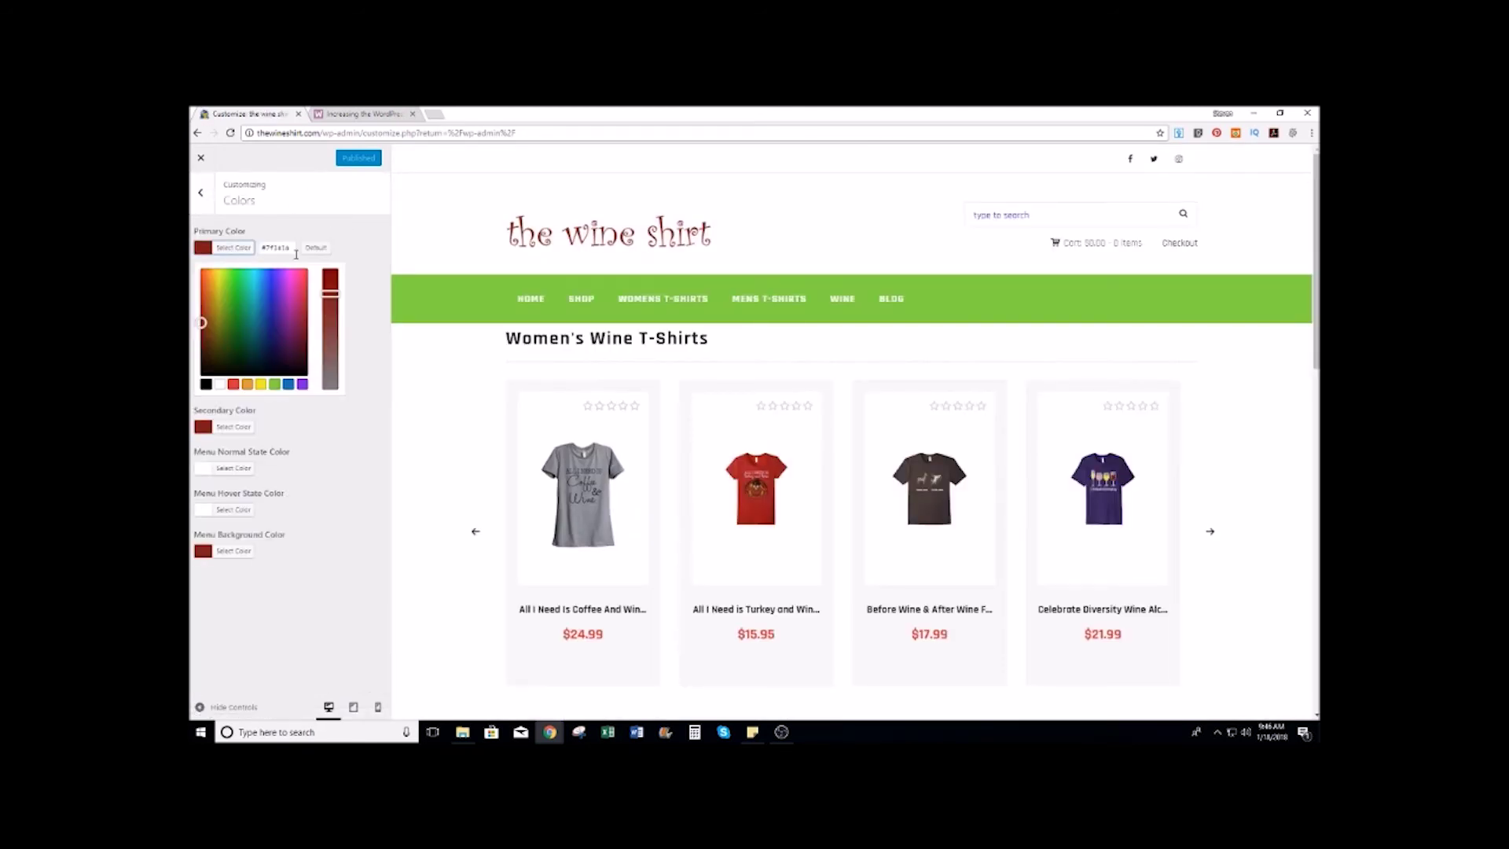
{"action": "triple_click", "coordinate": [284, 248]}
{"action": "left_click", "coordinate": [264, 245]}
{"action": "triple_click", "coordinate": [282, 245]}
{"action": "right_click", "coordinate": [281, 247]}
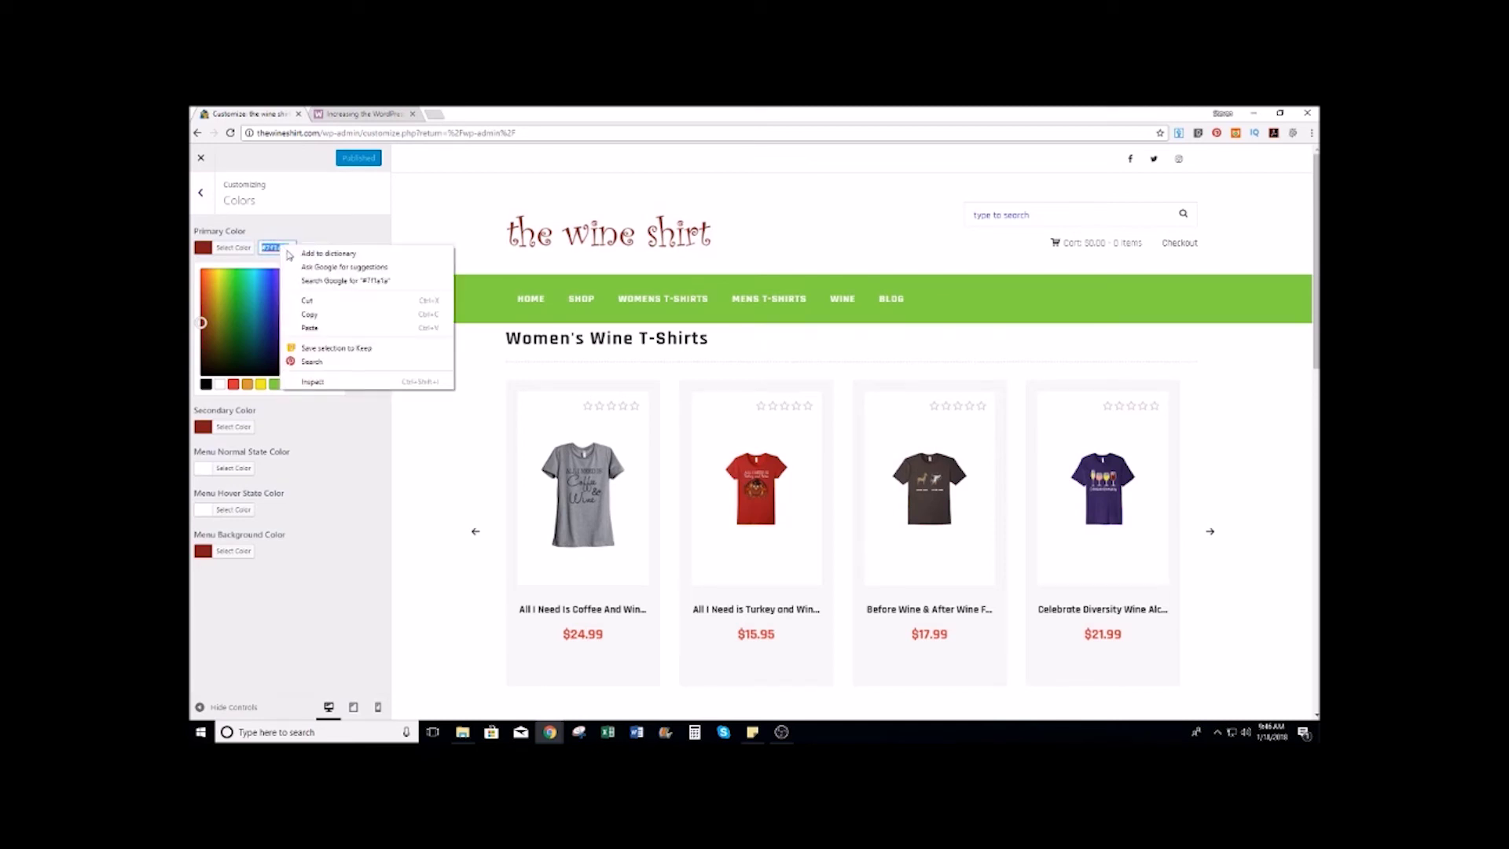
{"action": "left_click", "coordinate": [314, 313]}
{"action": "left_click", "coordinate": [356, 492]}
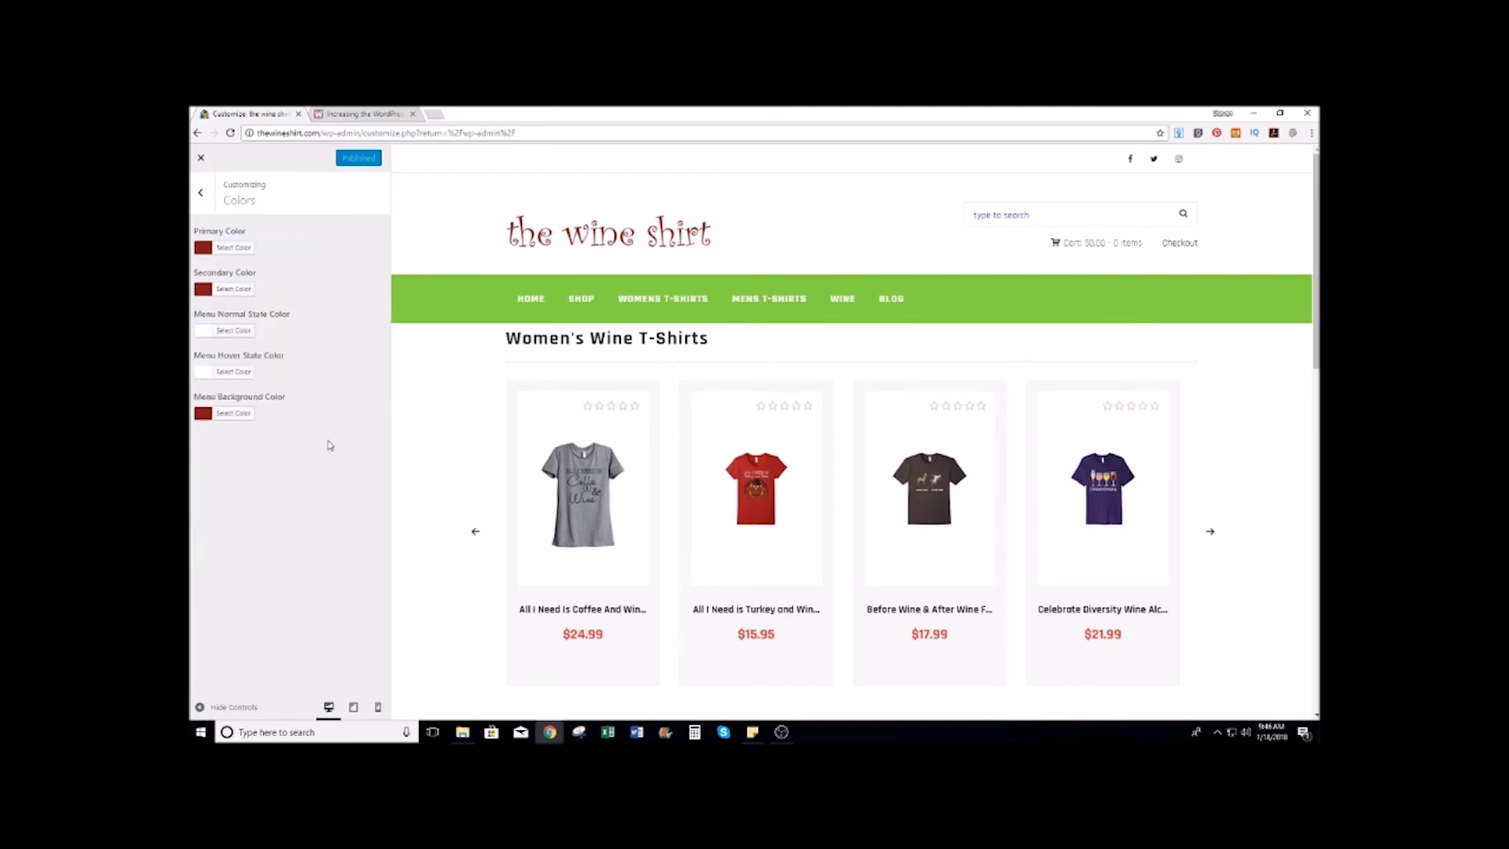
Step: Paste #7f1a1a as the Menu Background Color and publish the change
{"action": "left_click", "coordinate": [235, 413]}
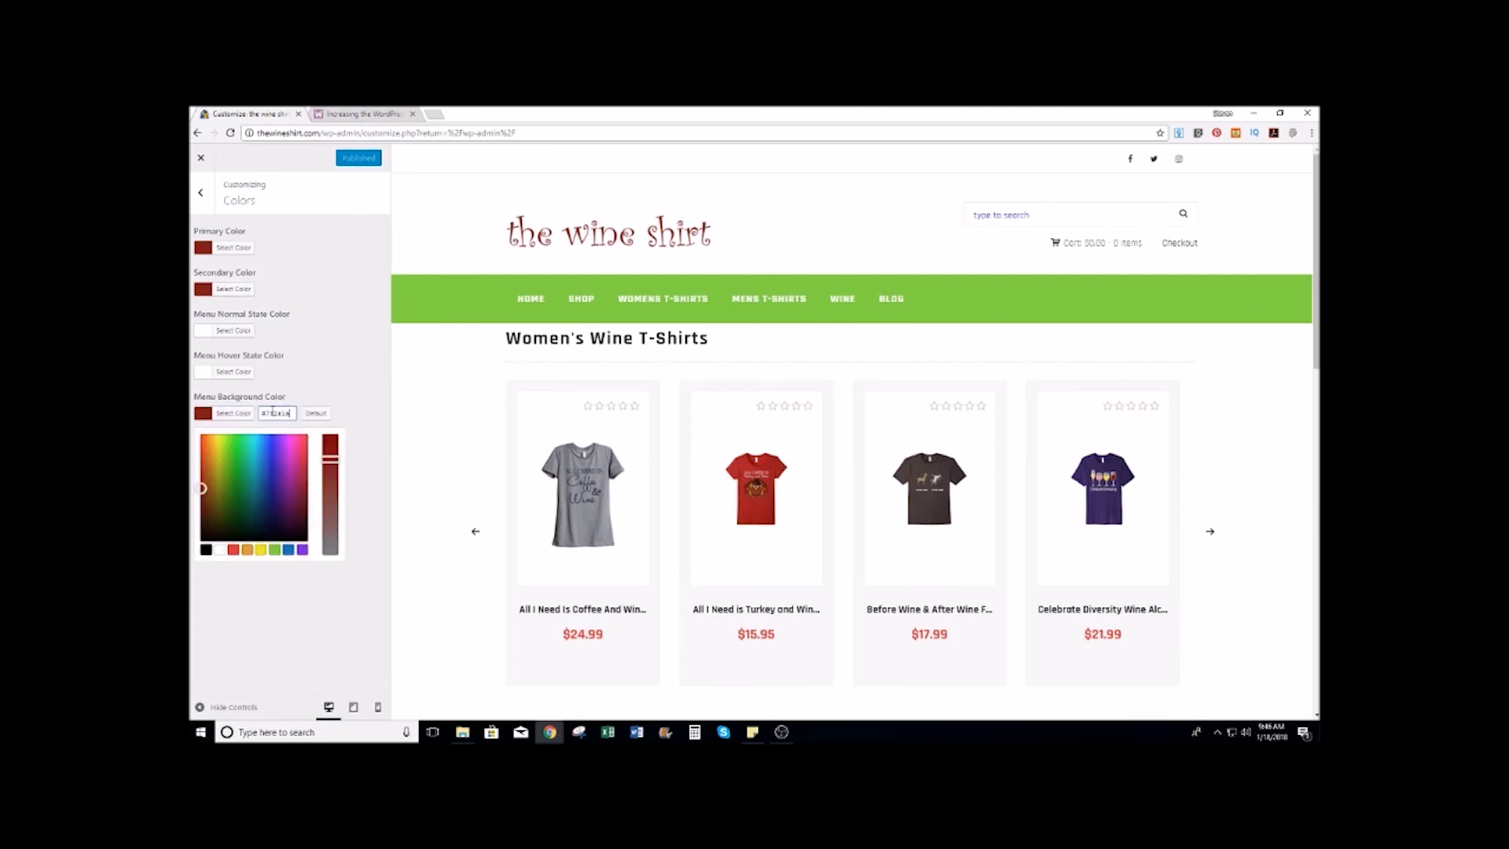
{"action": "left_click", "coordinate": [315, 412]}
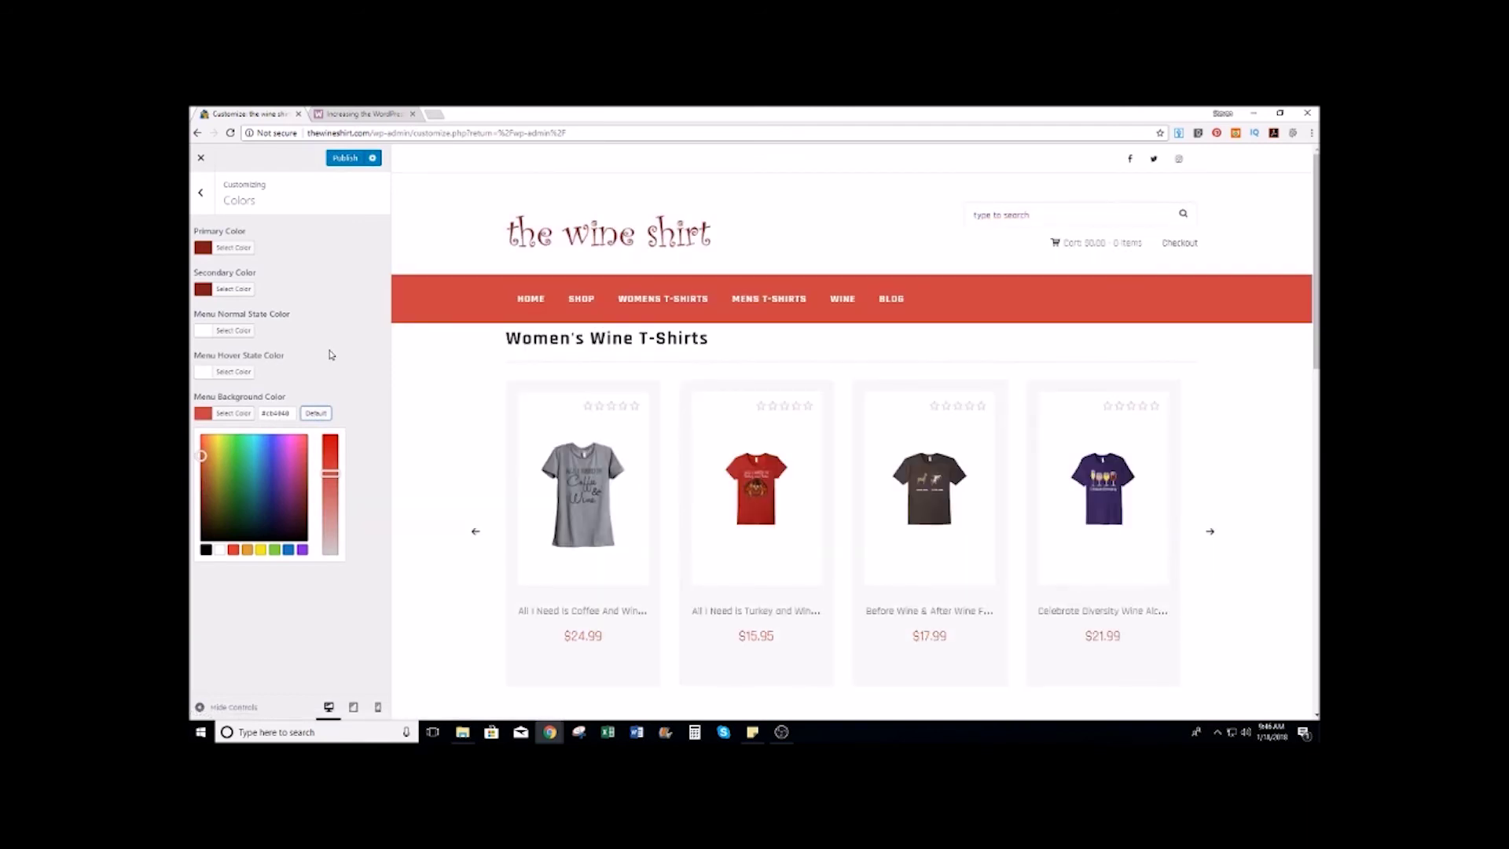
{"action": "triple_click", "coordinate": [278, 413]}
{"action": "key", "text": "ctrl+v"}
{"action": "left_click", "coordinate": [357, 324]}
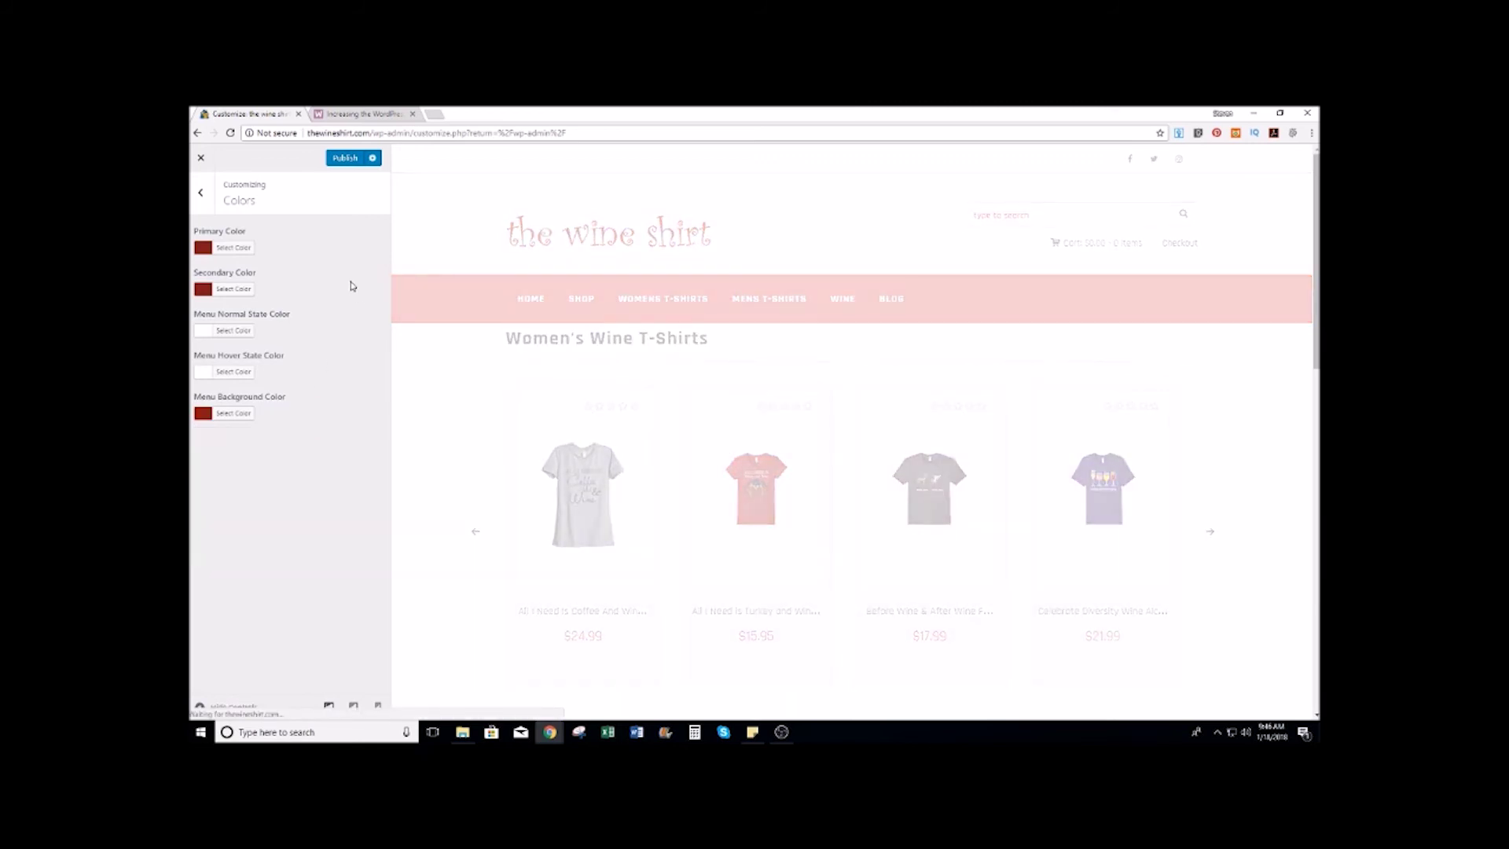
{"action": "left_click", "coordinate": [343, 158]}
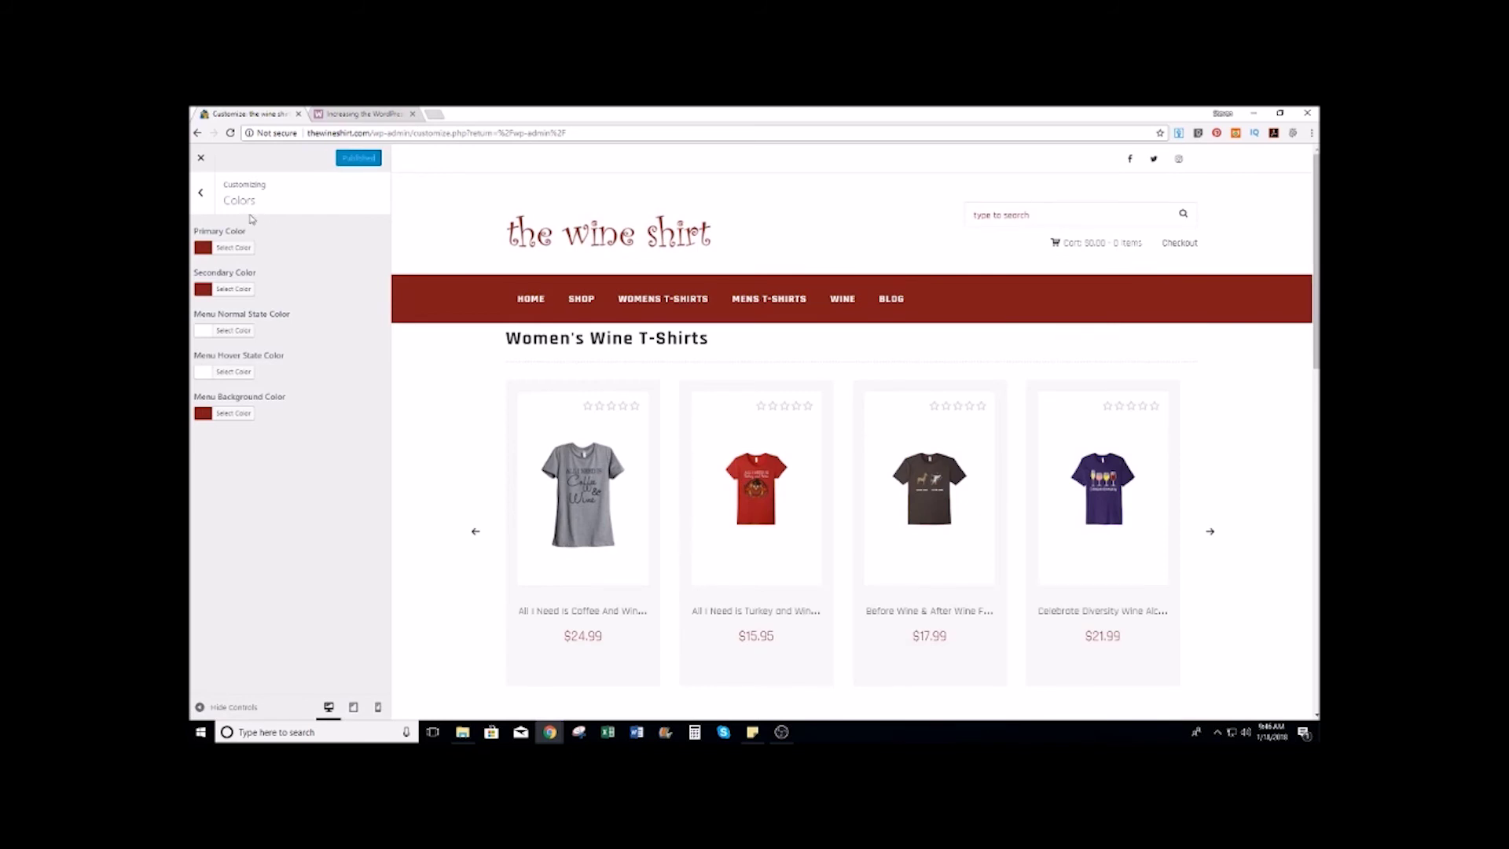
{"action": "left_click", "coordinate": [202, 195]}
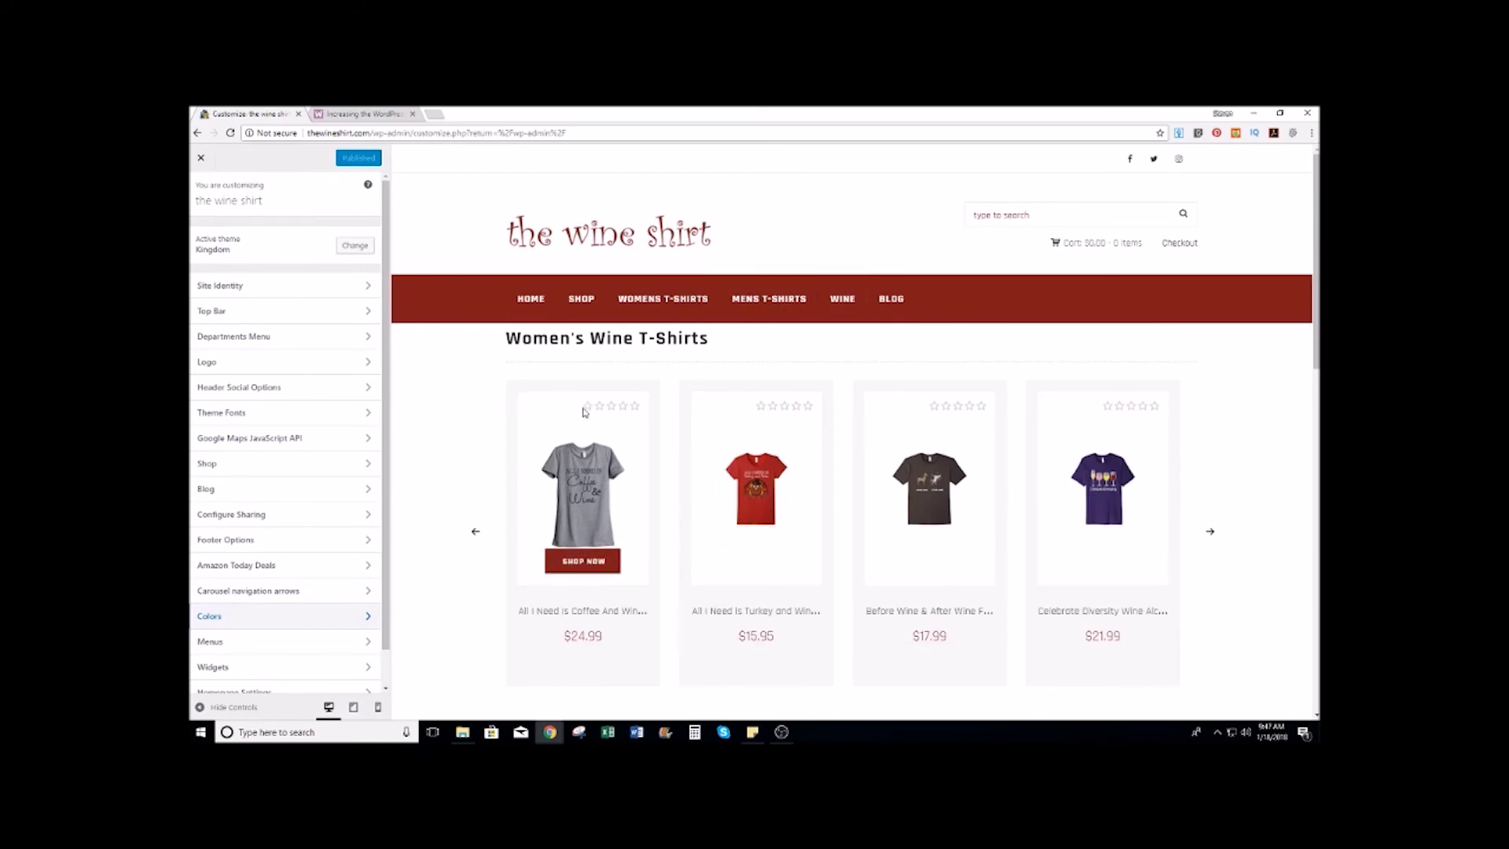
Step: Set the Shop's Star Rating Type to amazon, check the product preview, and publish
{"action": "left_click", "coordinate": [235, 466]}
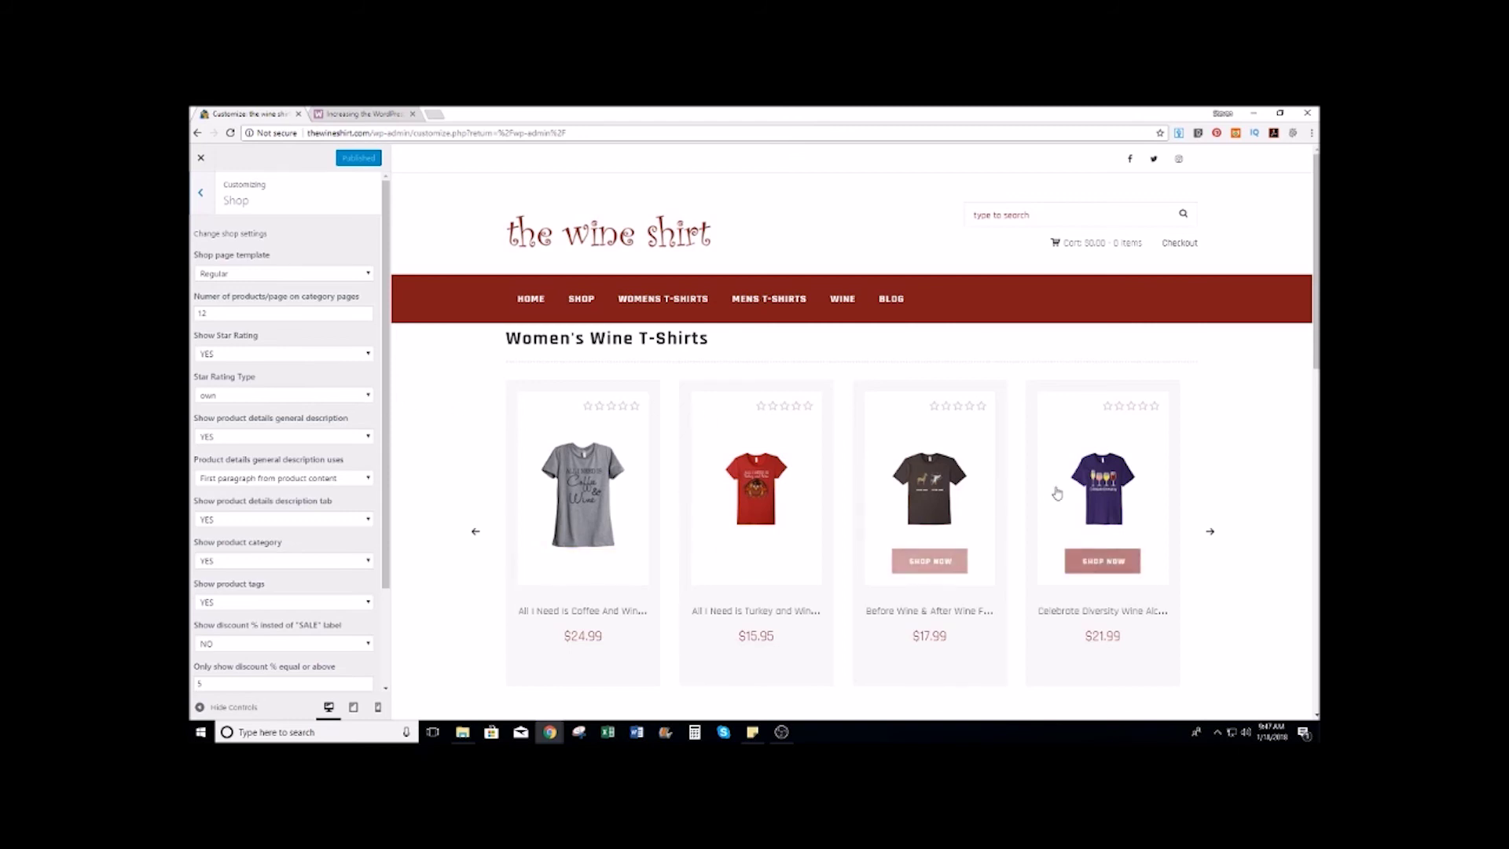
{"action": "left_click", "coordinate": [364, 400]}
{"action": "left_click", "coordinate": [256, 417]}
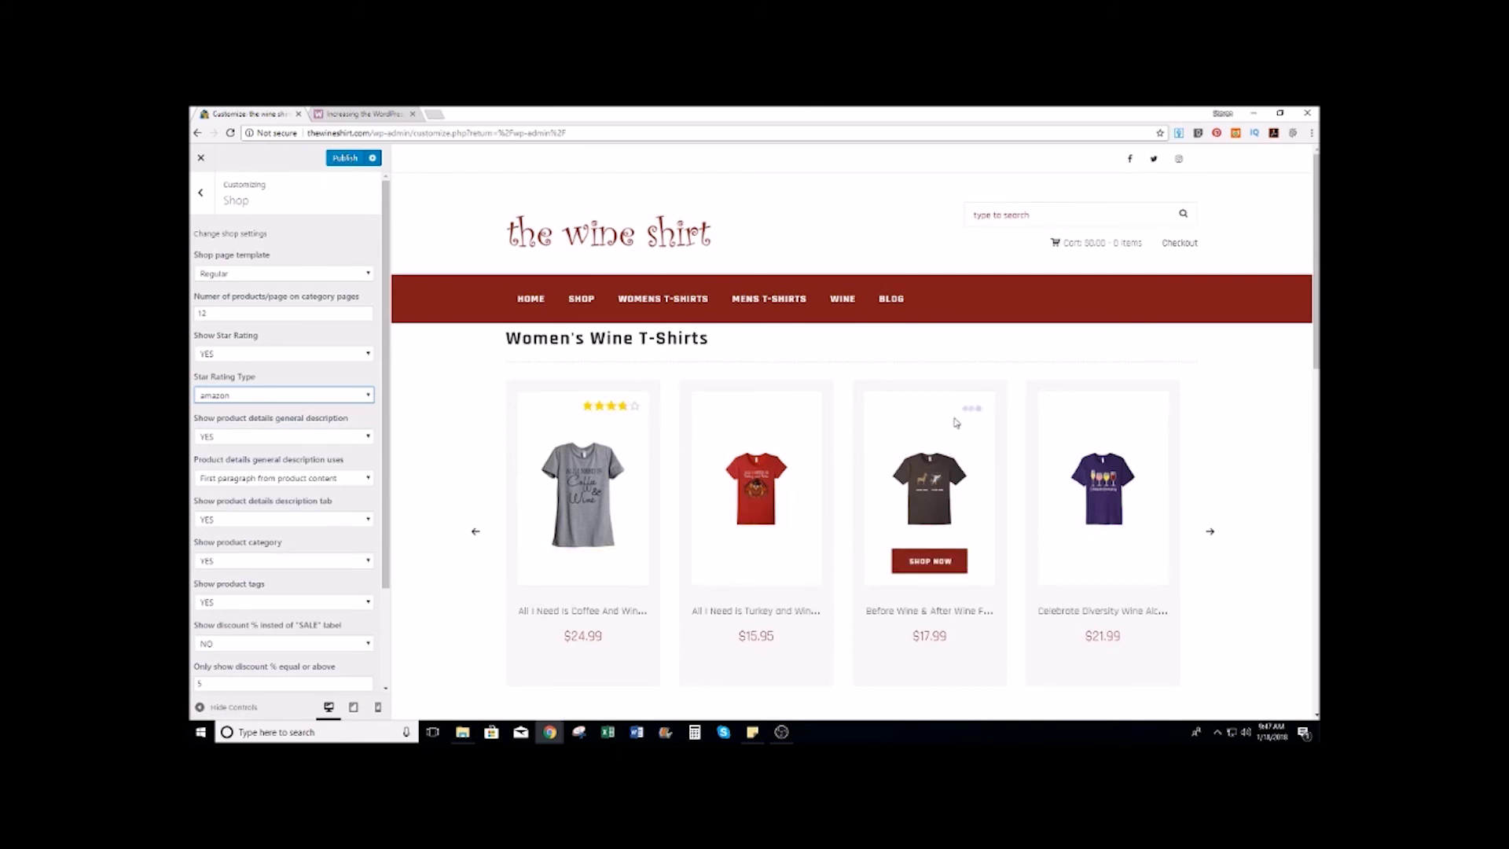
{"action": "scroll", "coordinate": [1241, 383], "scroll_direction": "down", "scroll_amount": 2}
{"action": "scroll", "coordinate": [1245, 384], "scroll_direction": "down", "scroll_amount": 2}
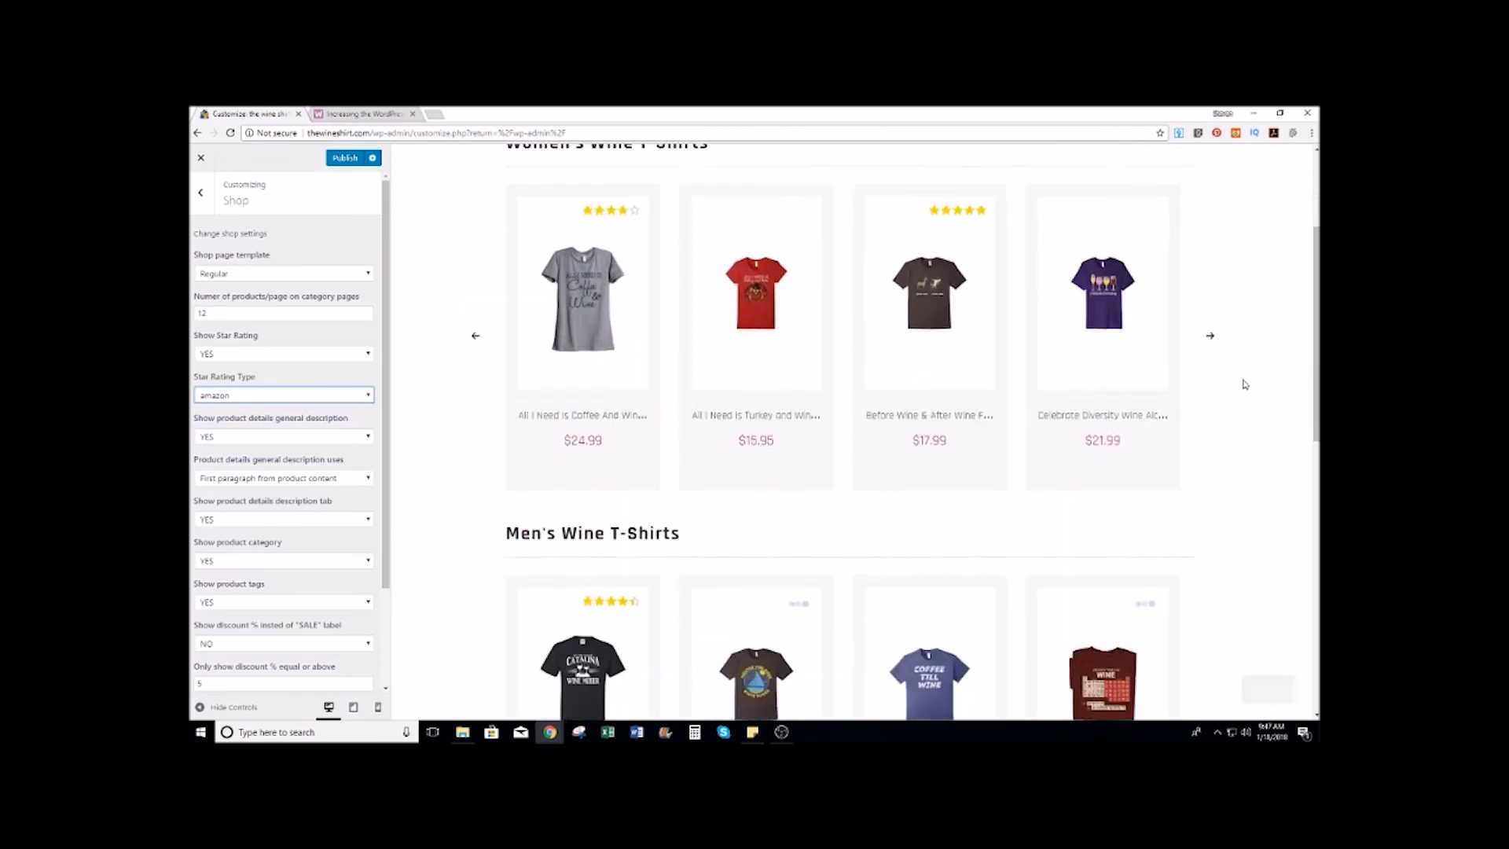
{"action": "scroll", "coordinate": [1244, 384], "scroll_direction": "down", "scroll_amount": 3}
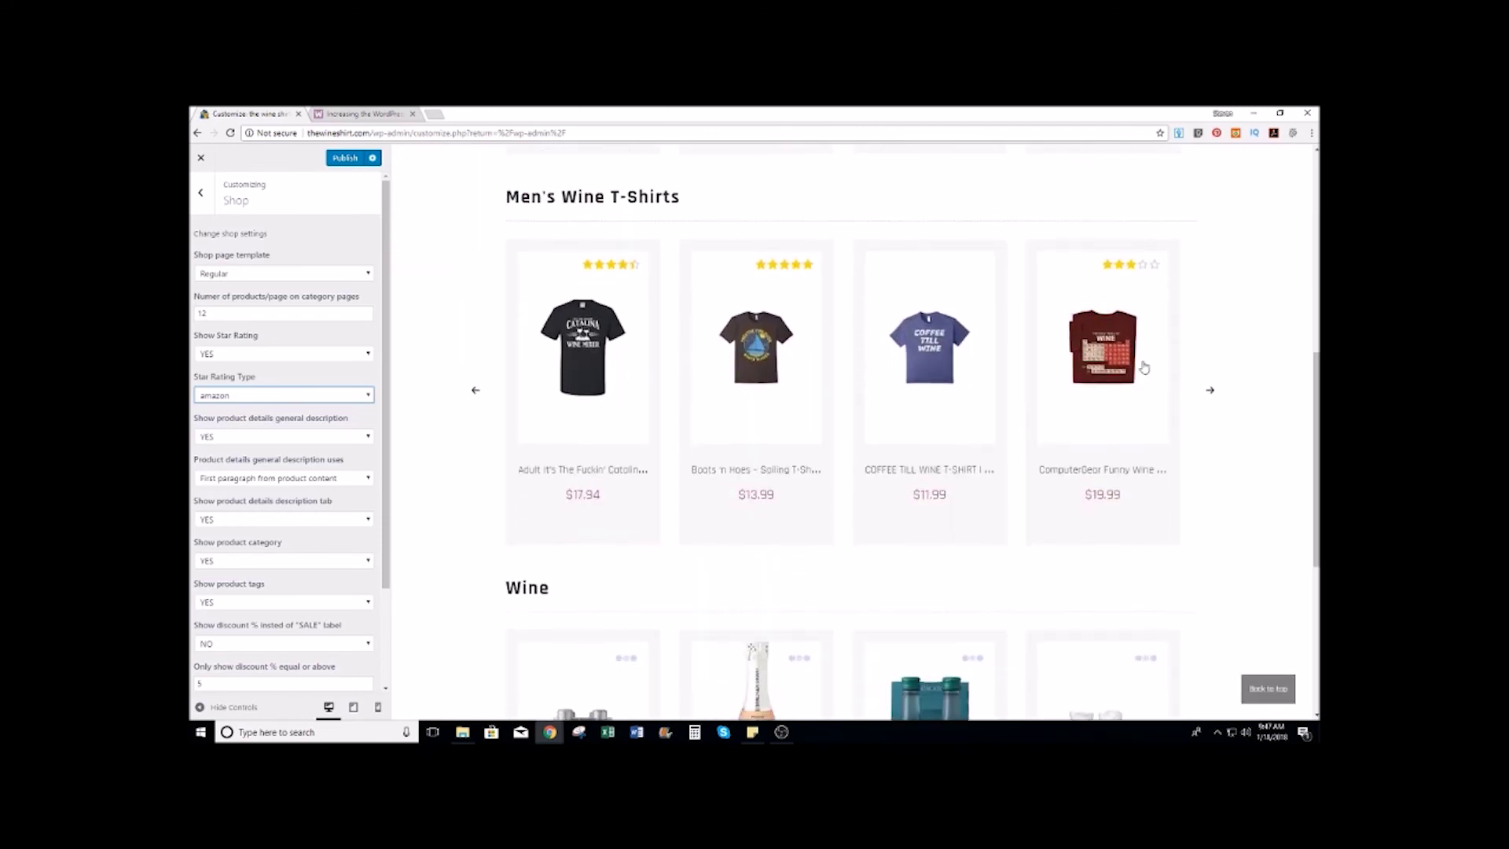
{"action": "scroll", "coordinate": [1192, 364], "scroll_direction": "down", "scroll_amount": 3}
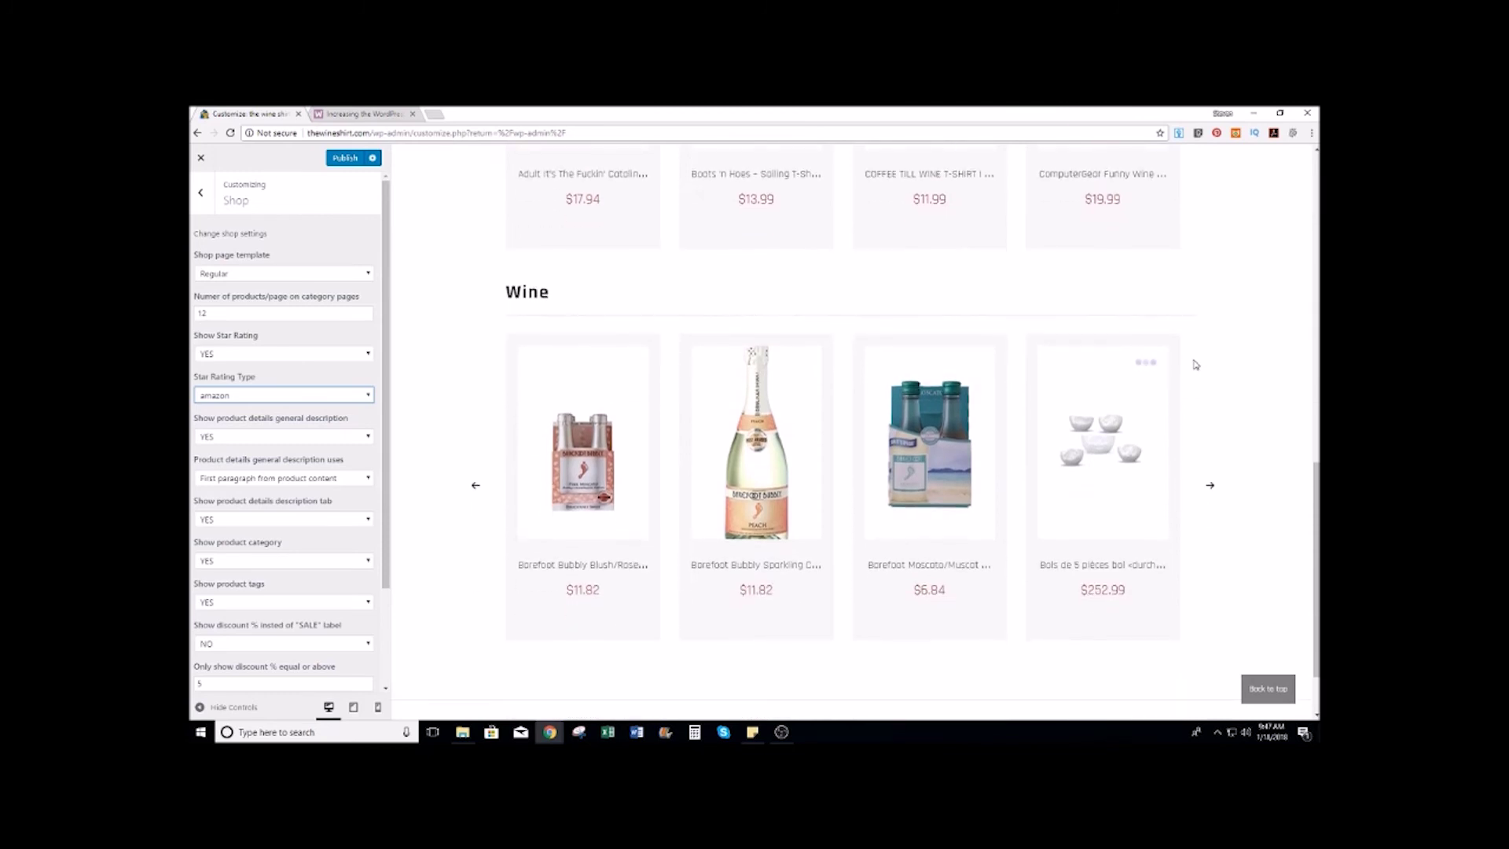
{"action": "scroll", "coordinate": [1194, 364], "scroll_direction": "up", "scroll_amount": 6}
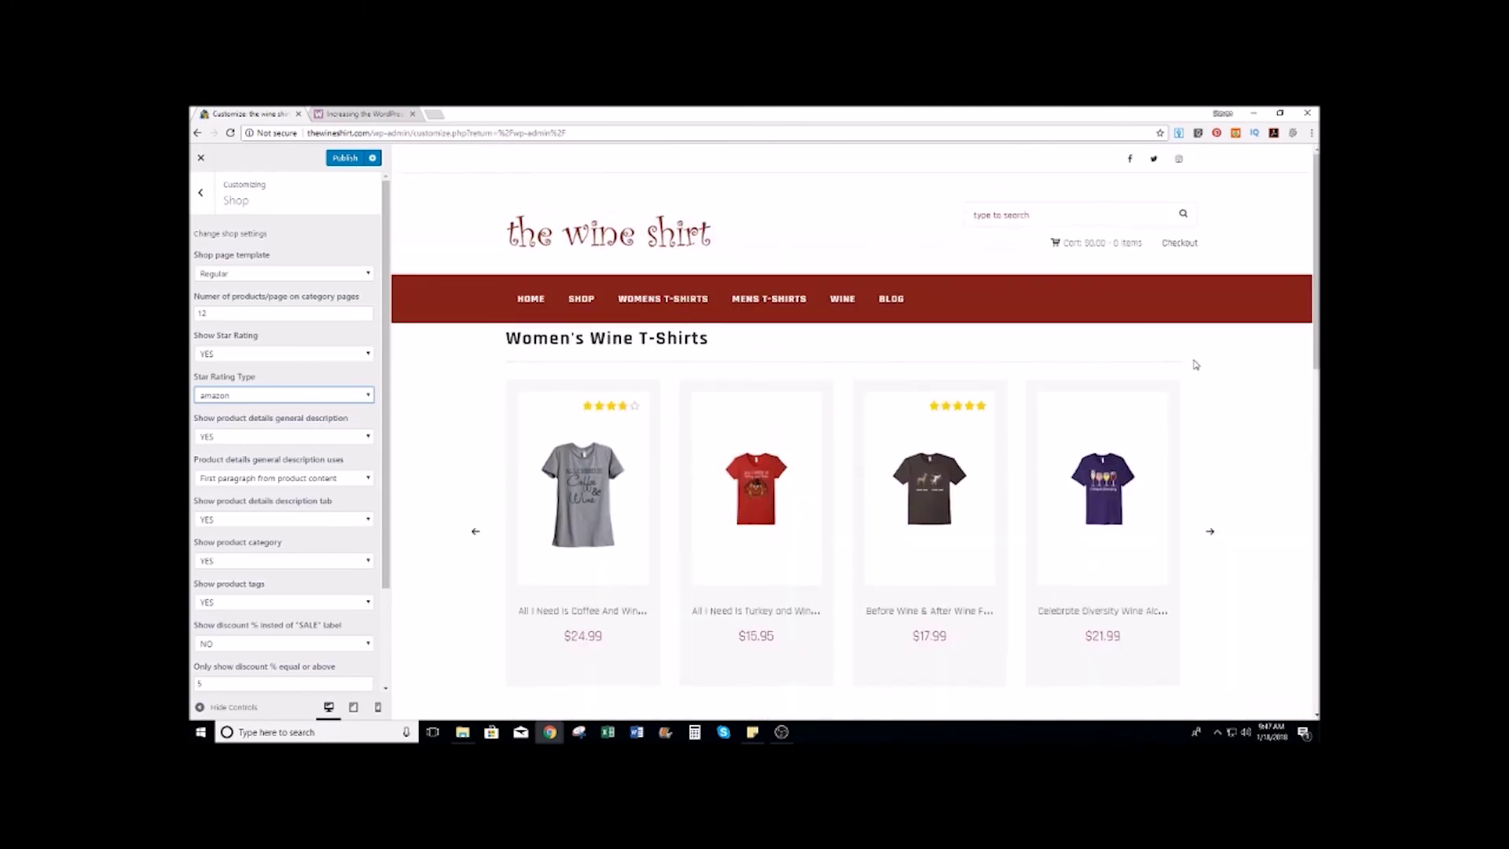
{"action": "left_click", "coordinate": [345, 157]}
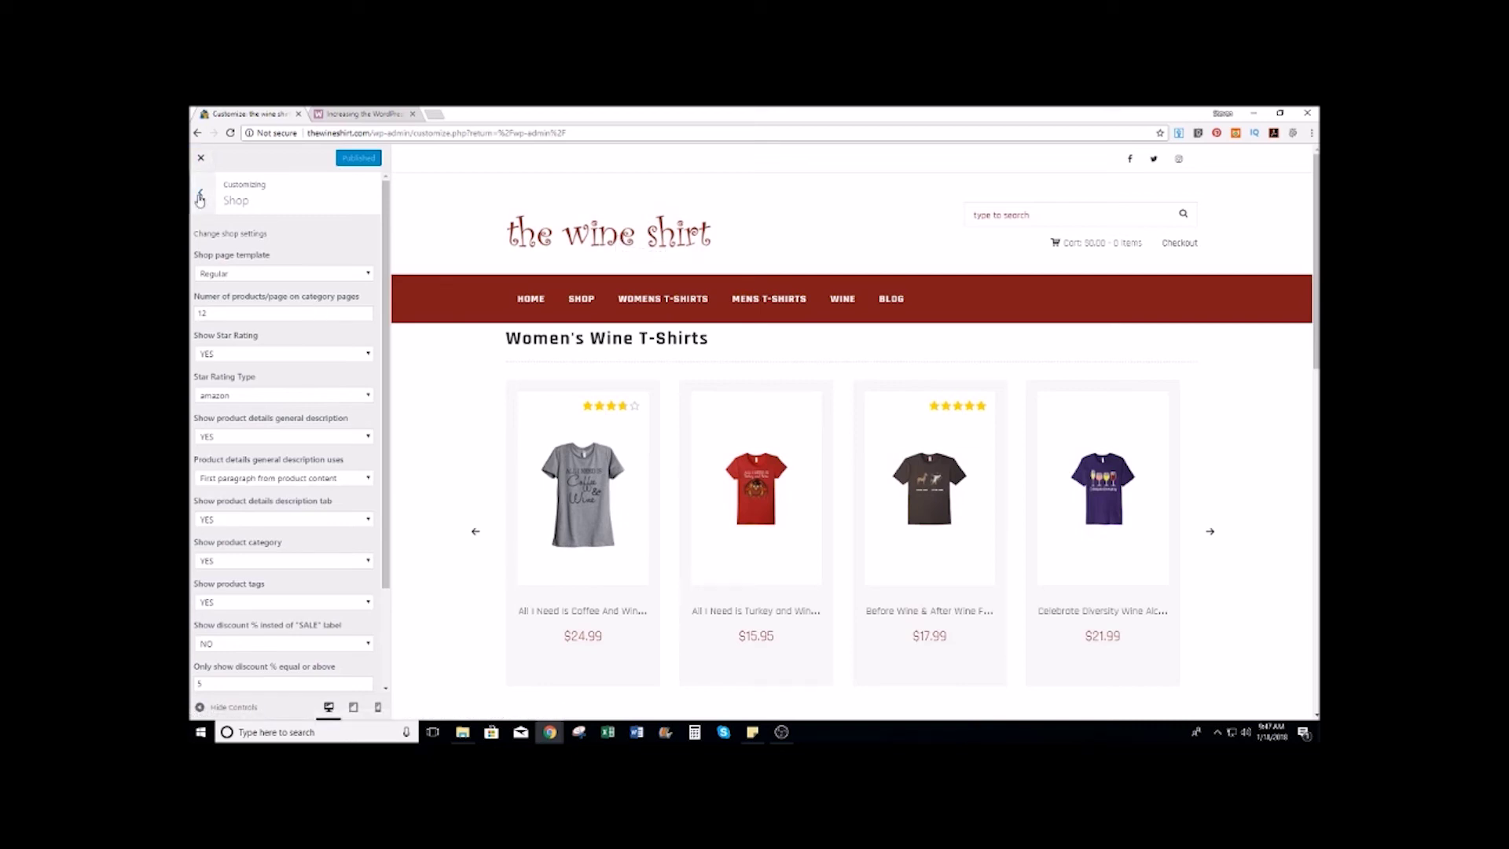
{"action": "left_click", "coordinate": [199, 198]}
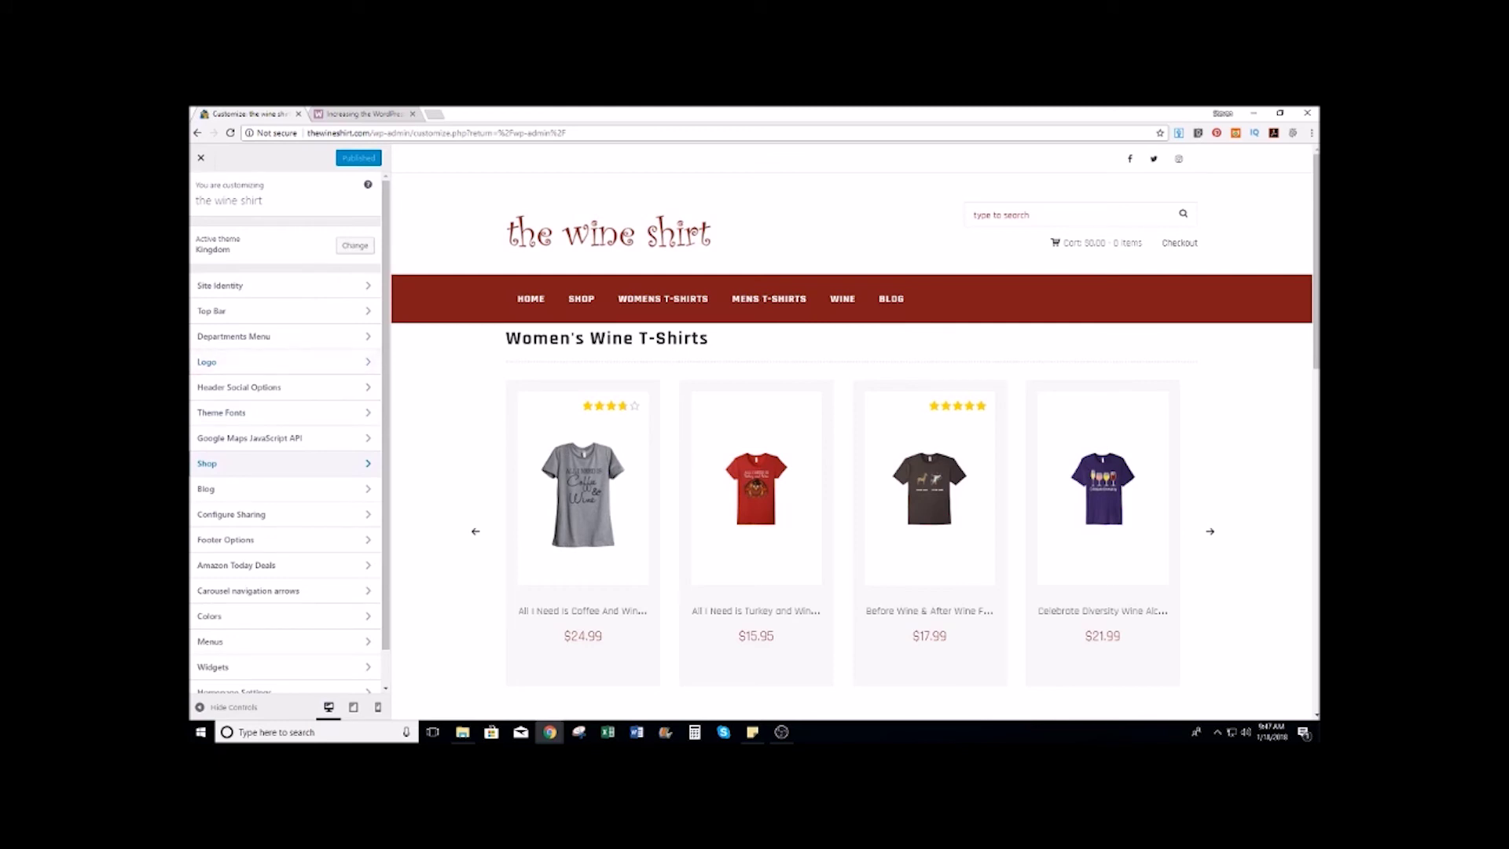
Step: Add a display:none rule for the checkout wrap in Additional CSS, publish, and close the Customizer
{"action": "mouse_move", "coordinate": [1055, 244]}
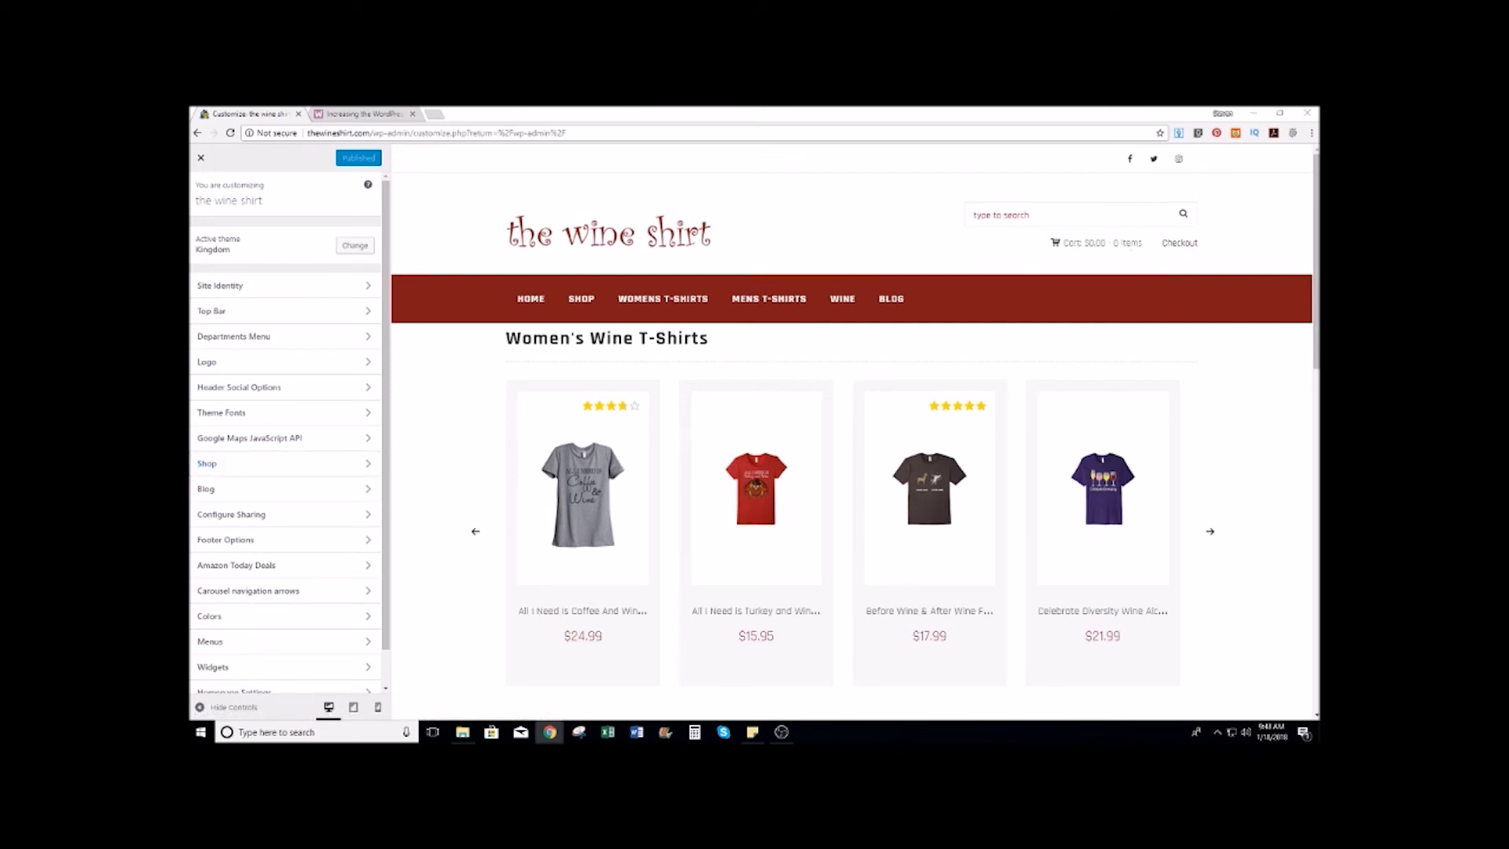
{"action": "scroll", "coordinate": [287, 530], "scroll_direction": "down", "scroll_amount": 1}
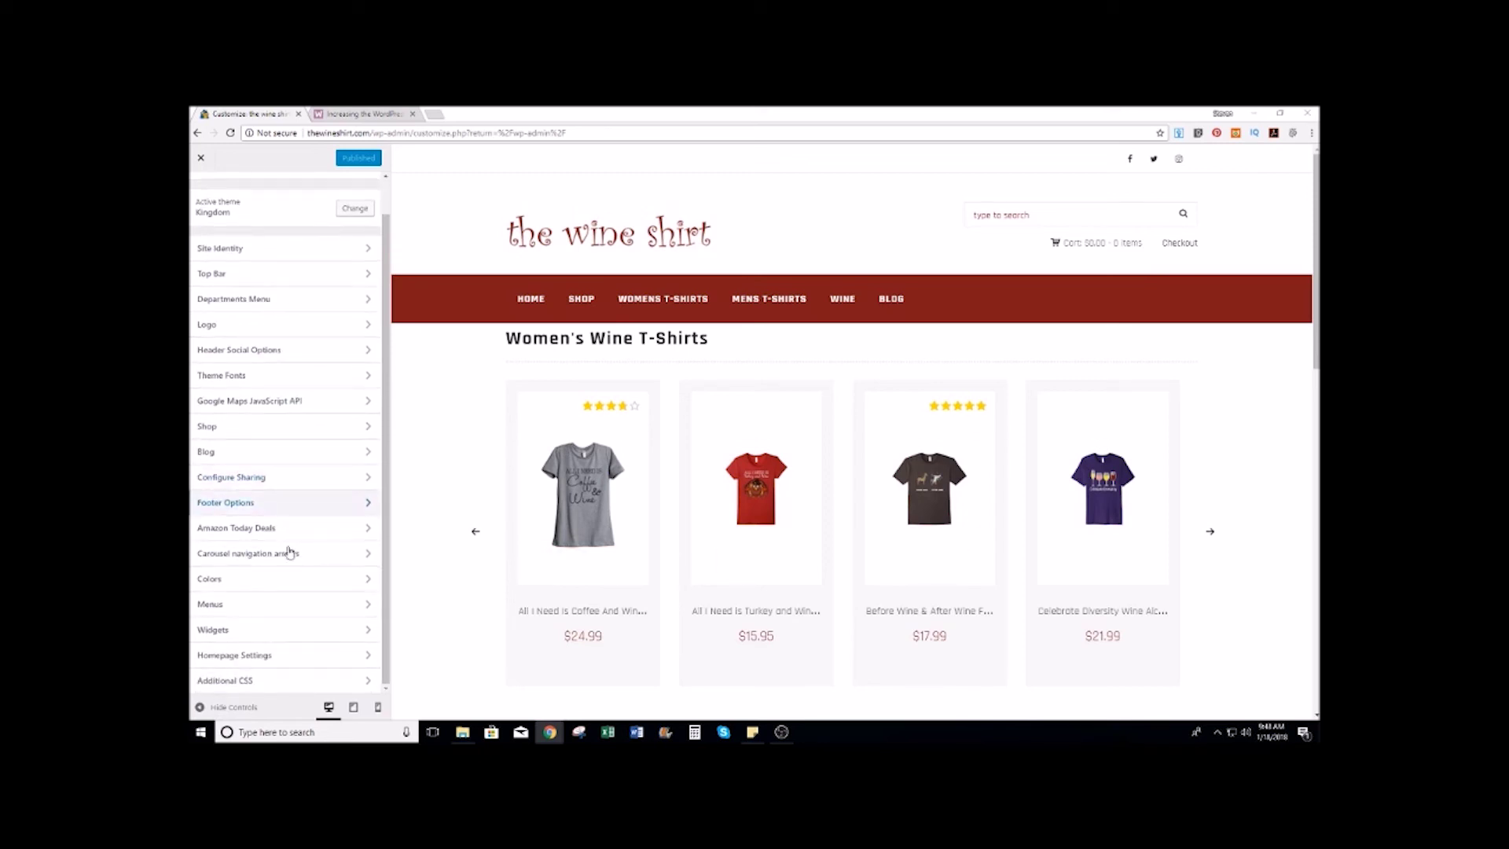
{"action": "left_click", "coordinate": [263, 680]}
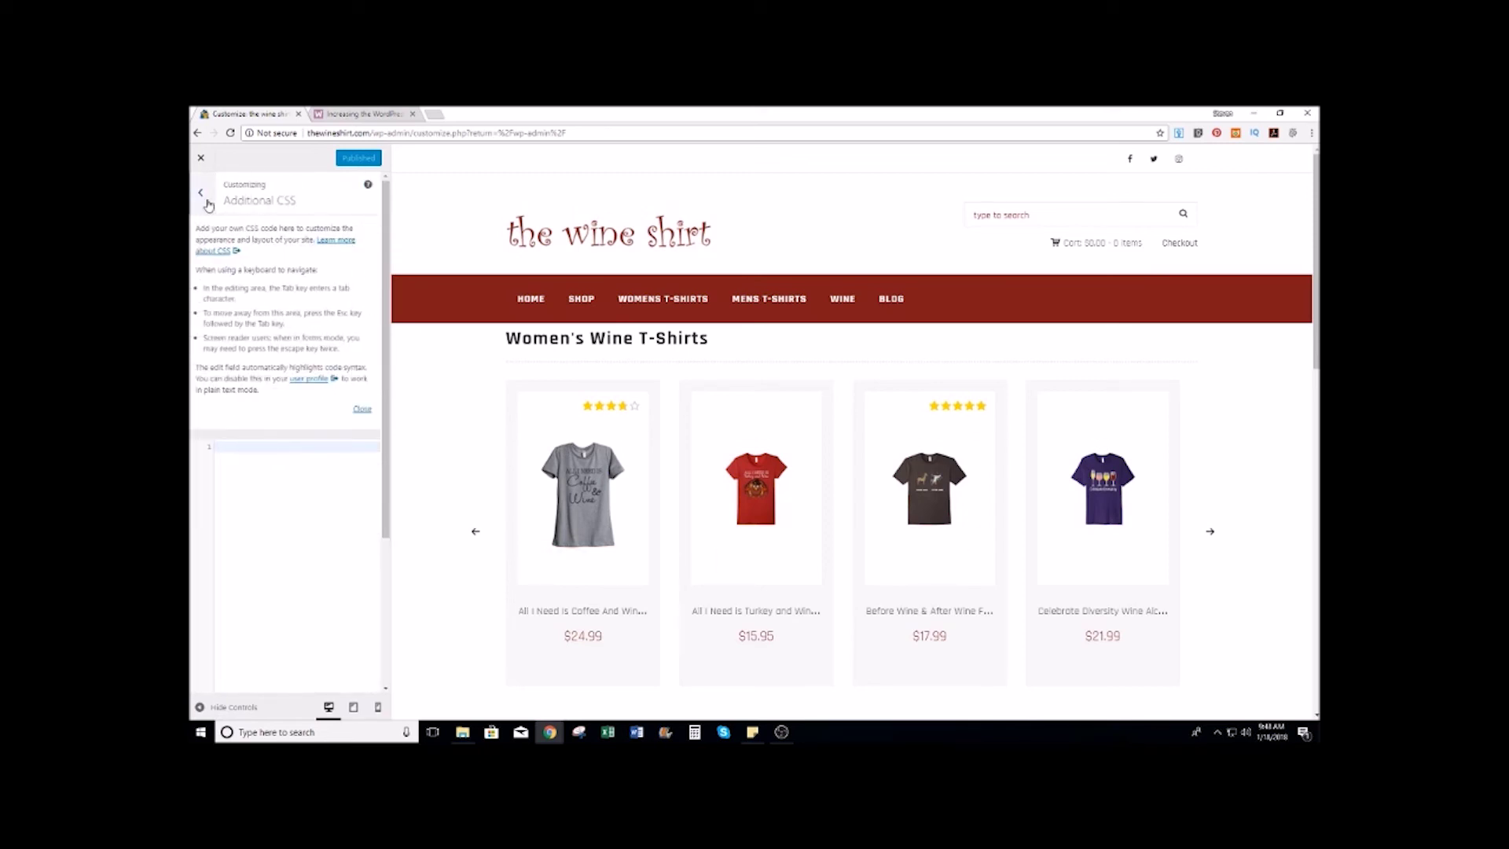
{"action": "left_click", "coordinate": [235, 190]}
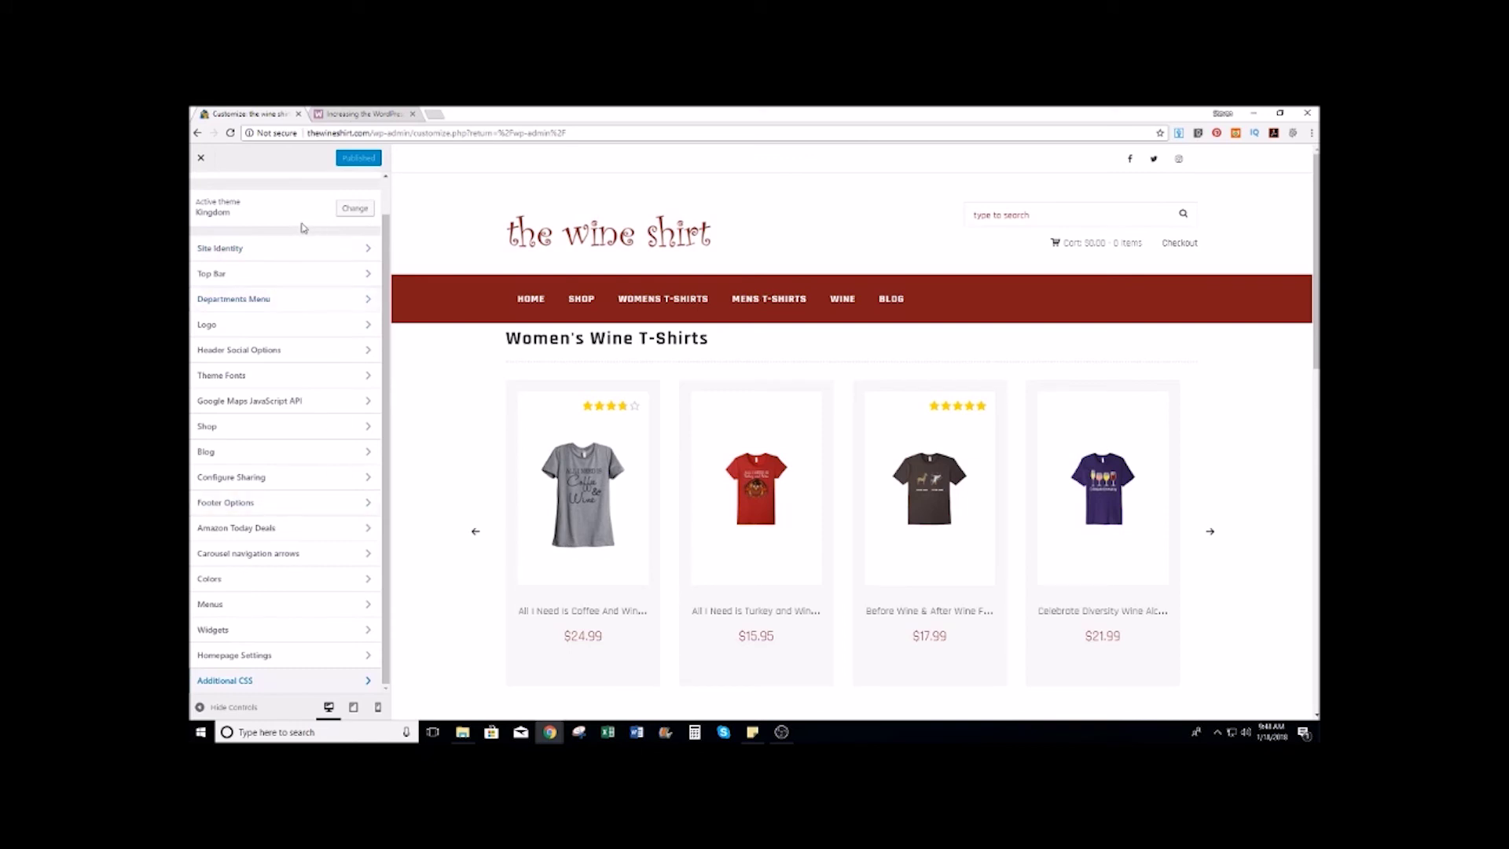
{"action": "scroll", "coordinate": [297, 231], "scroll_direction": "down", "scroll_amount": 1}
{"action": "left_click", "coordinate": [262, 680]}
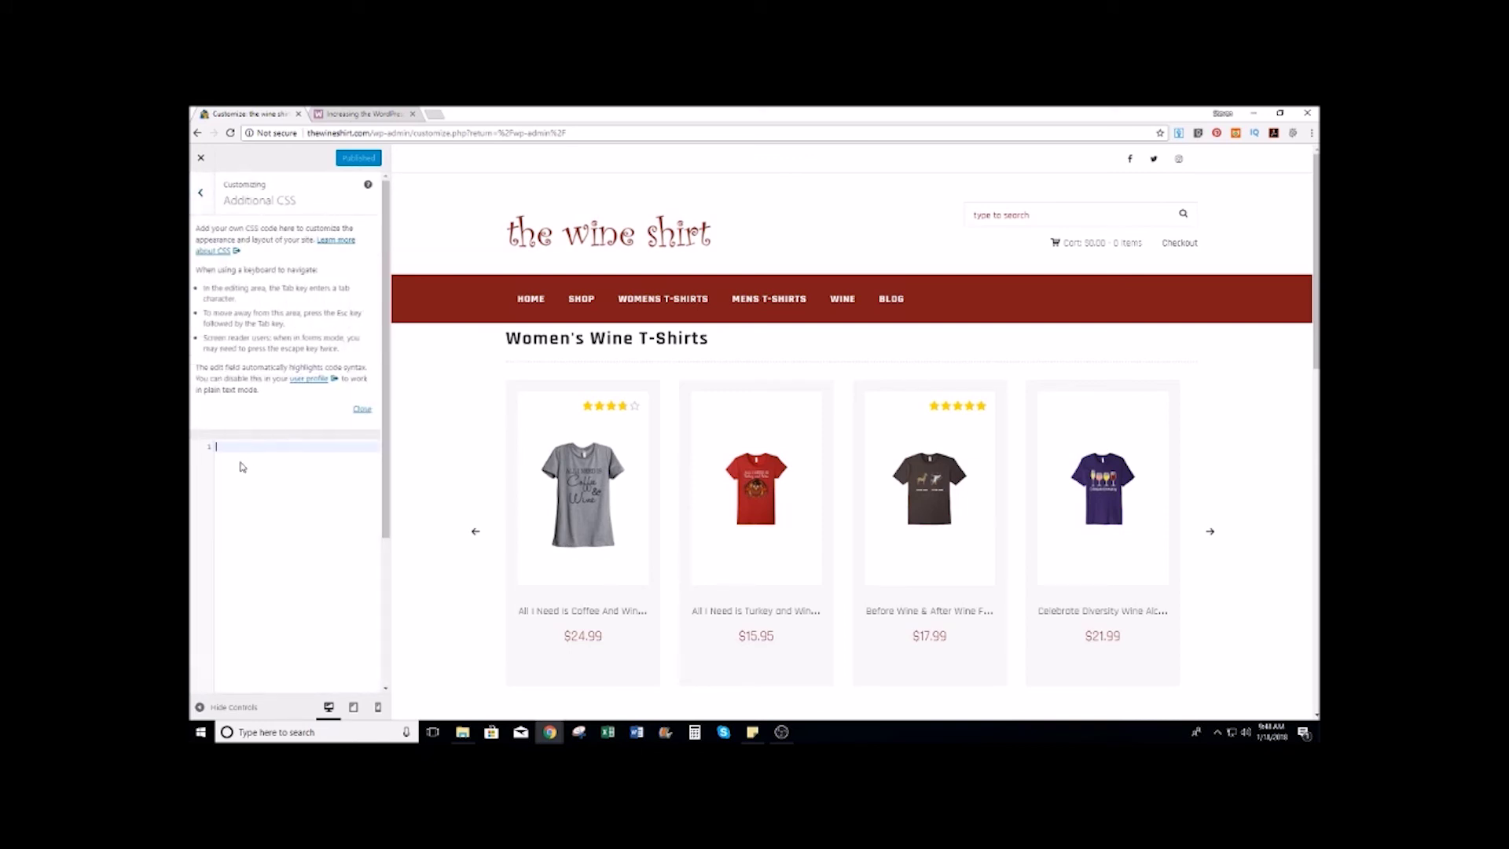
{"action": "key", "text": "ctrl+v"}
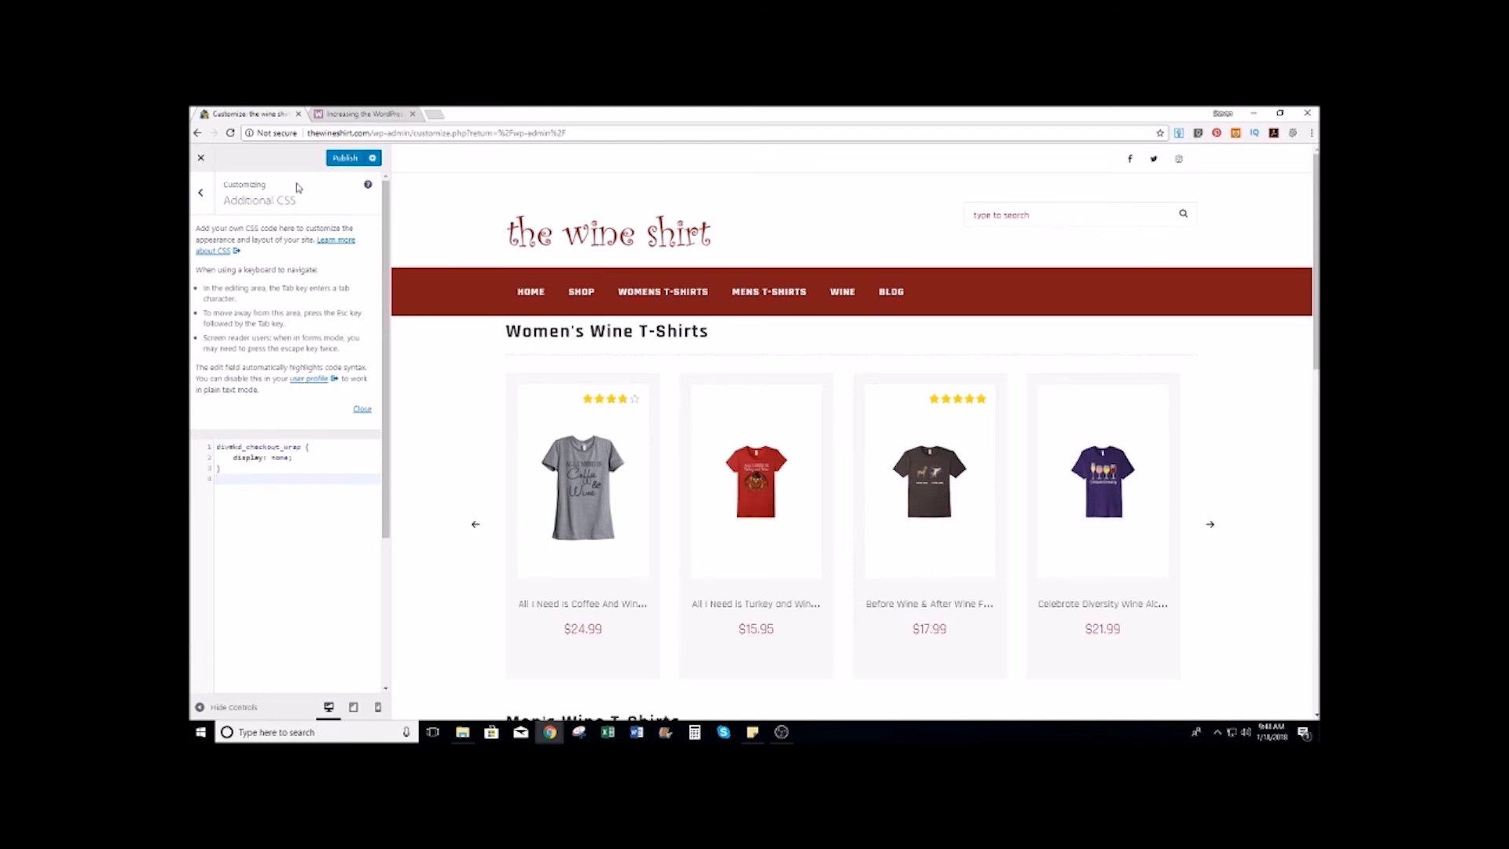
{"action": "left_click", "coordinate": [345, 160]}
{"action": "left_click", "coordinate": [201, 193]}
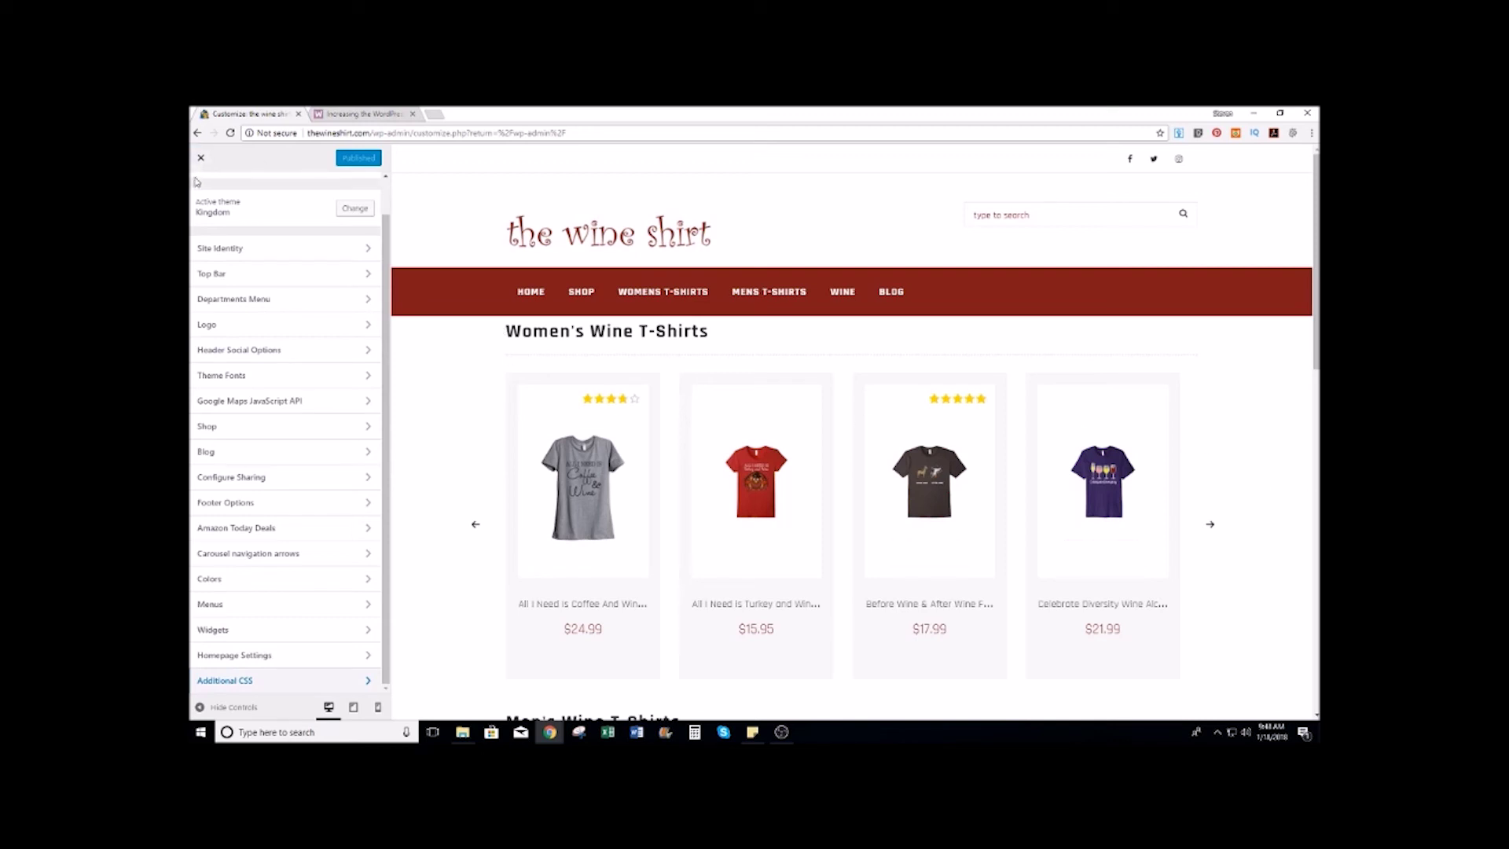
{"action": "left_click", "coordinate": [200, 159]}
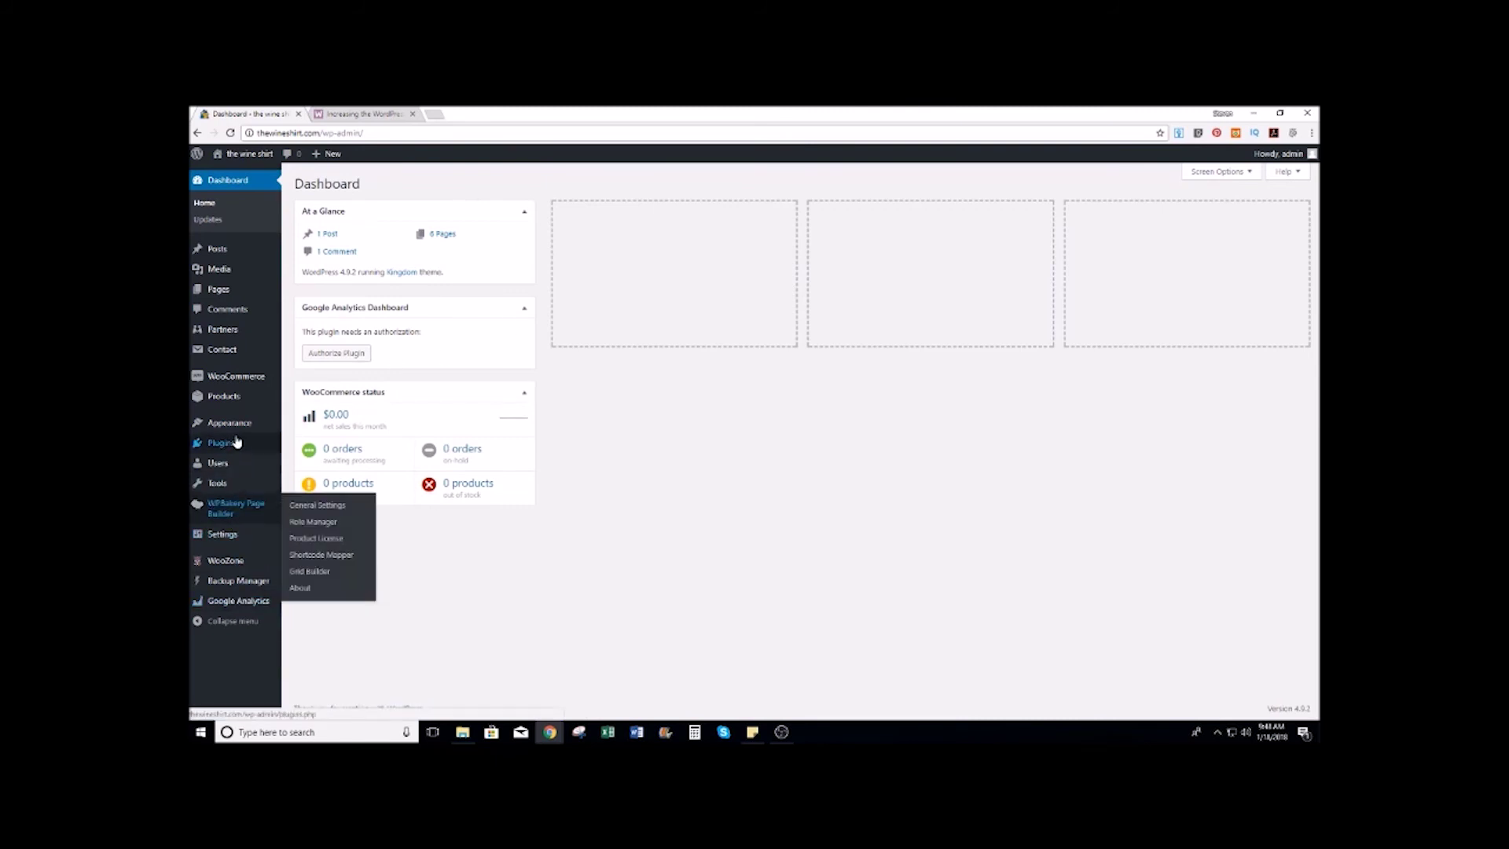
Step: Search the Add New plugins page for 'wp' to find WP Fastest Cache
{"action": "mouse_move", "coordinate": [226, 445]}
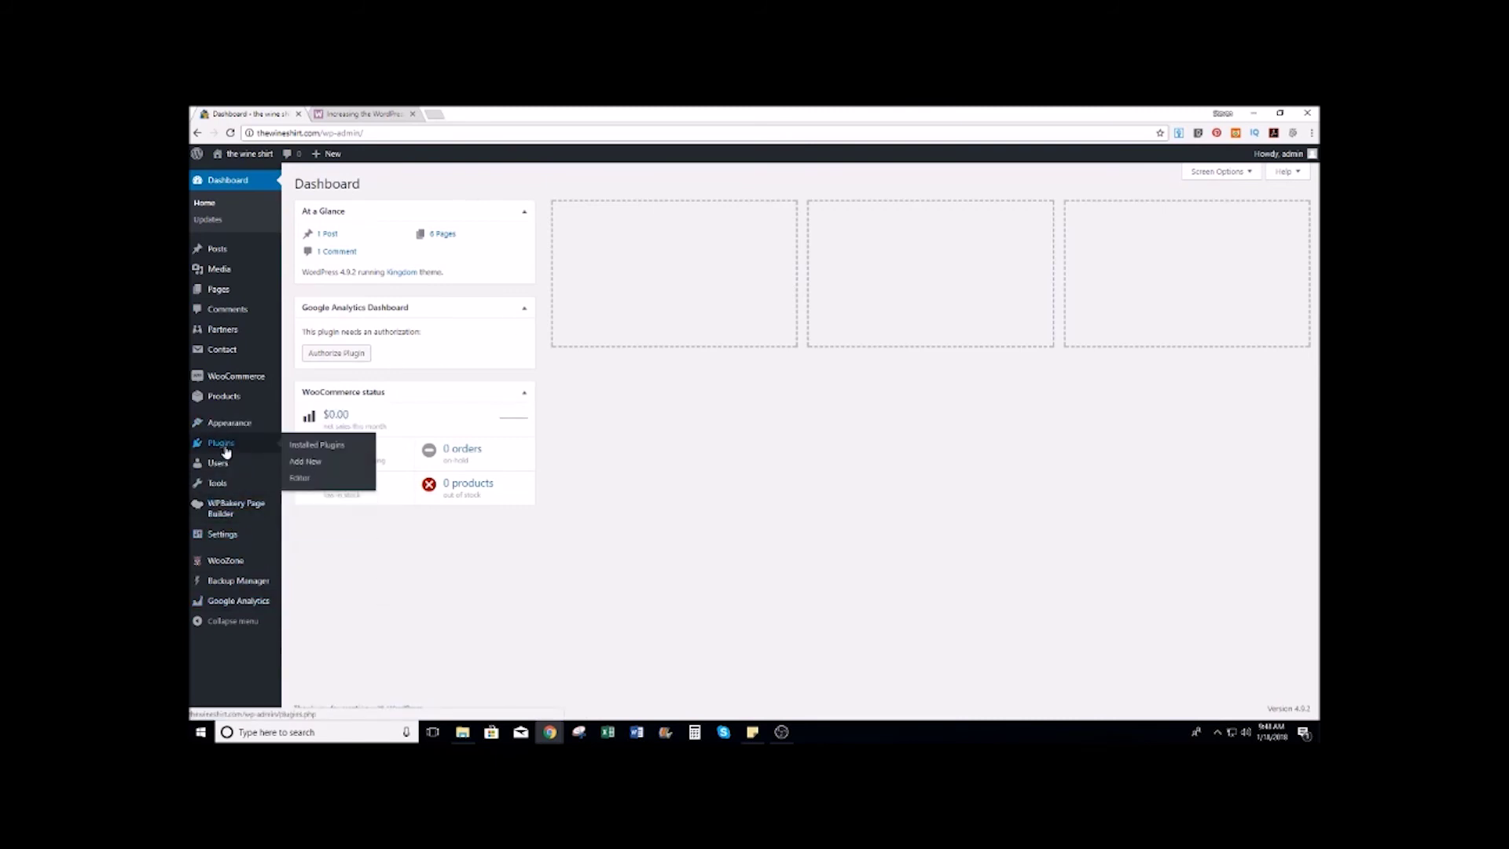
{"action": "left_click", "coordinate": [302, 463]}
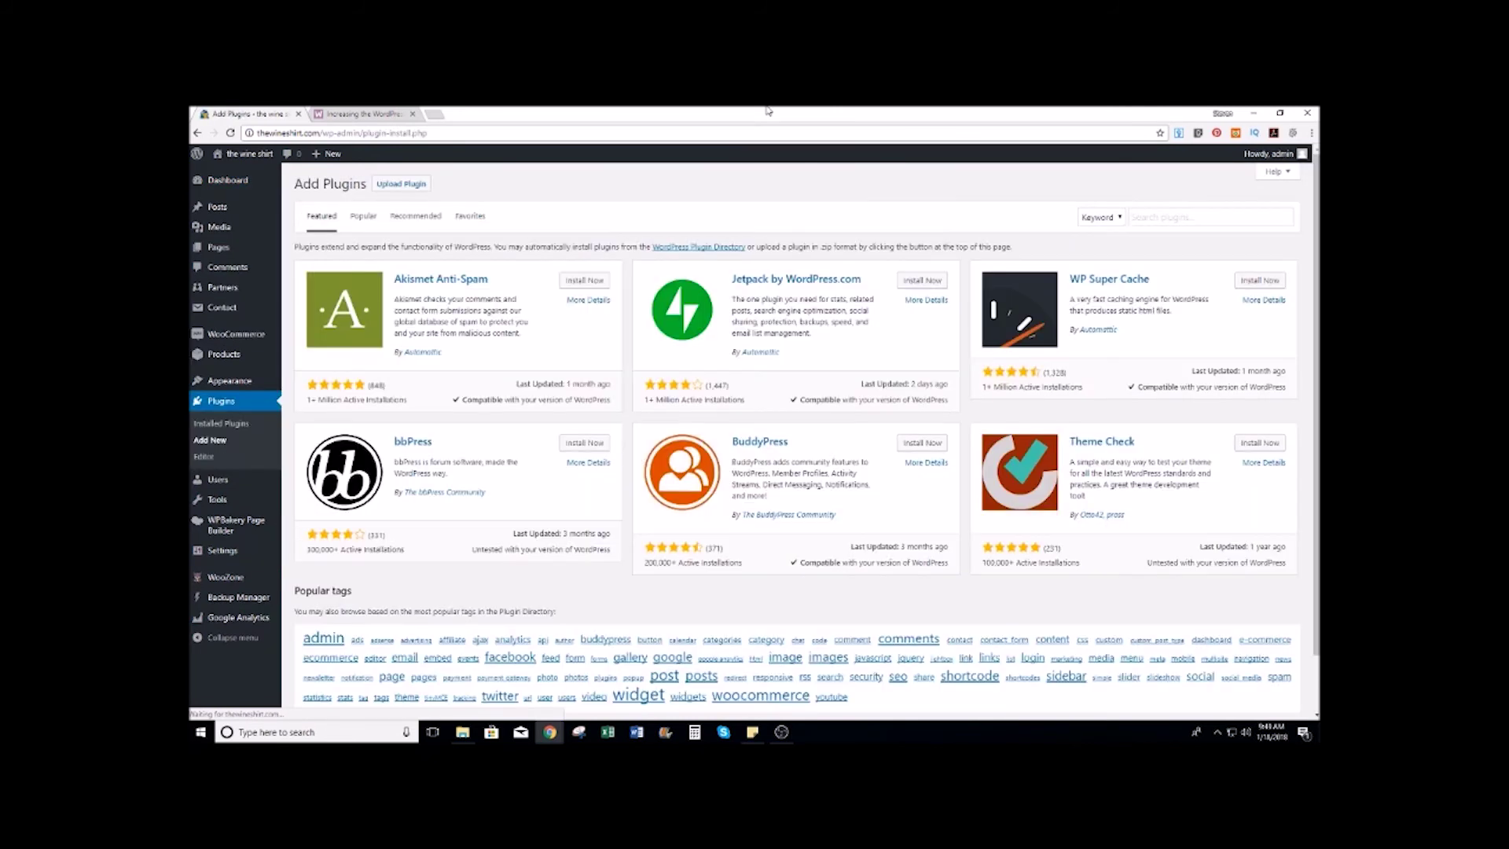
{"action": "left_click", "coordinate": [1163, 220]}
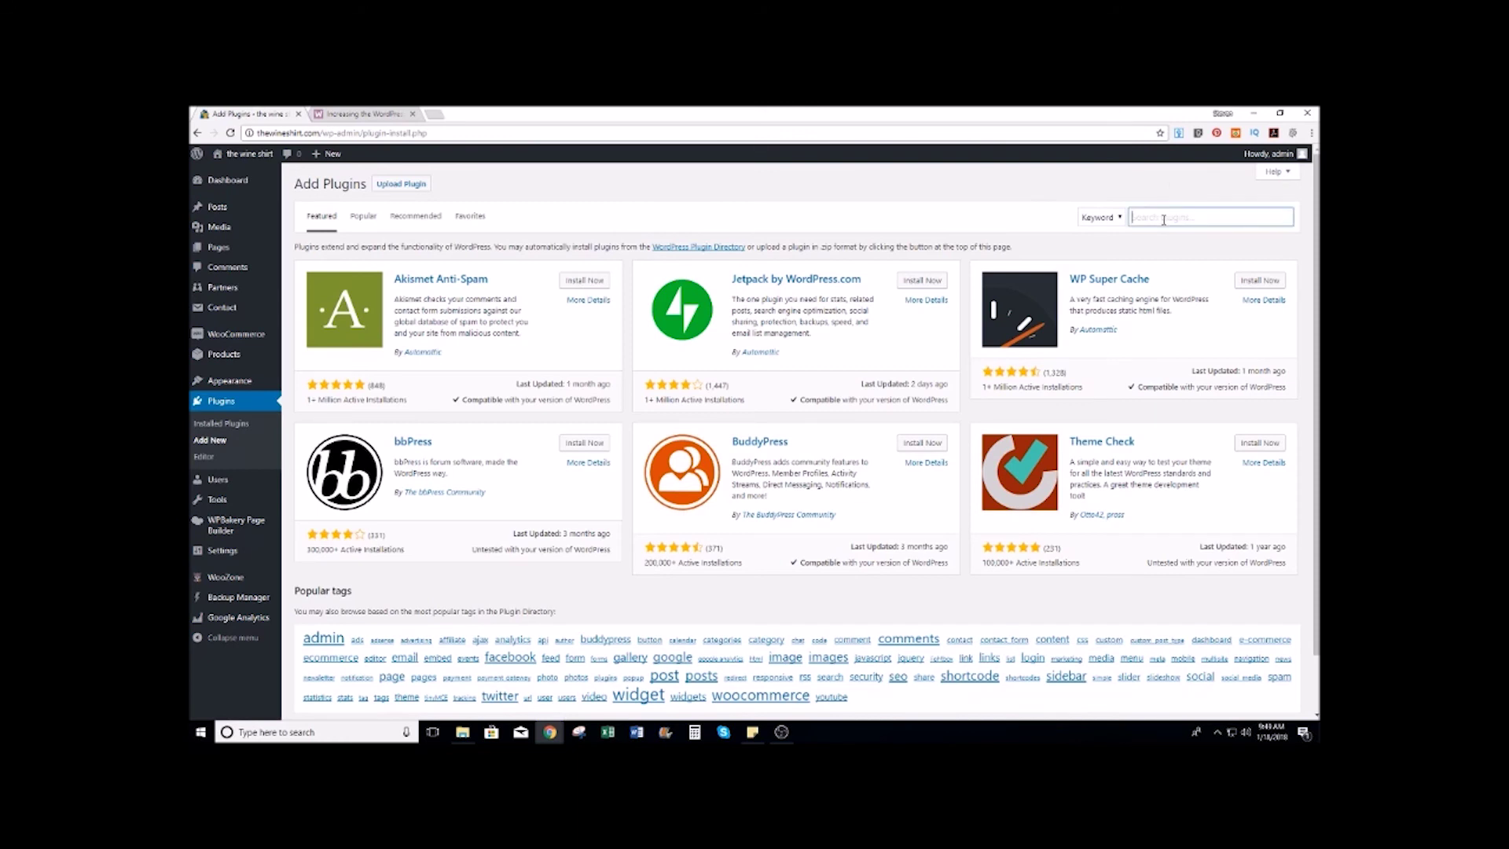
{"action": "type", "text": "wp fas"}
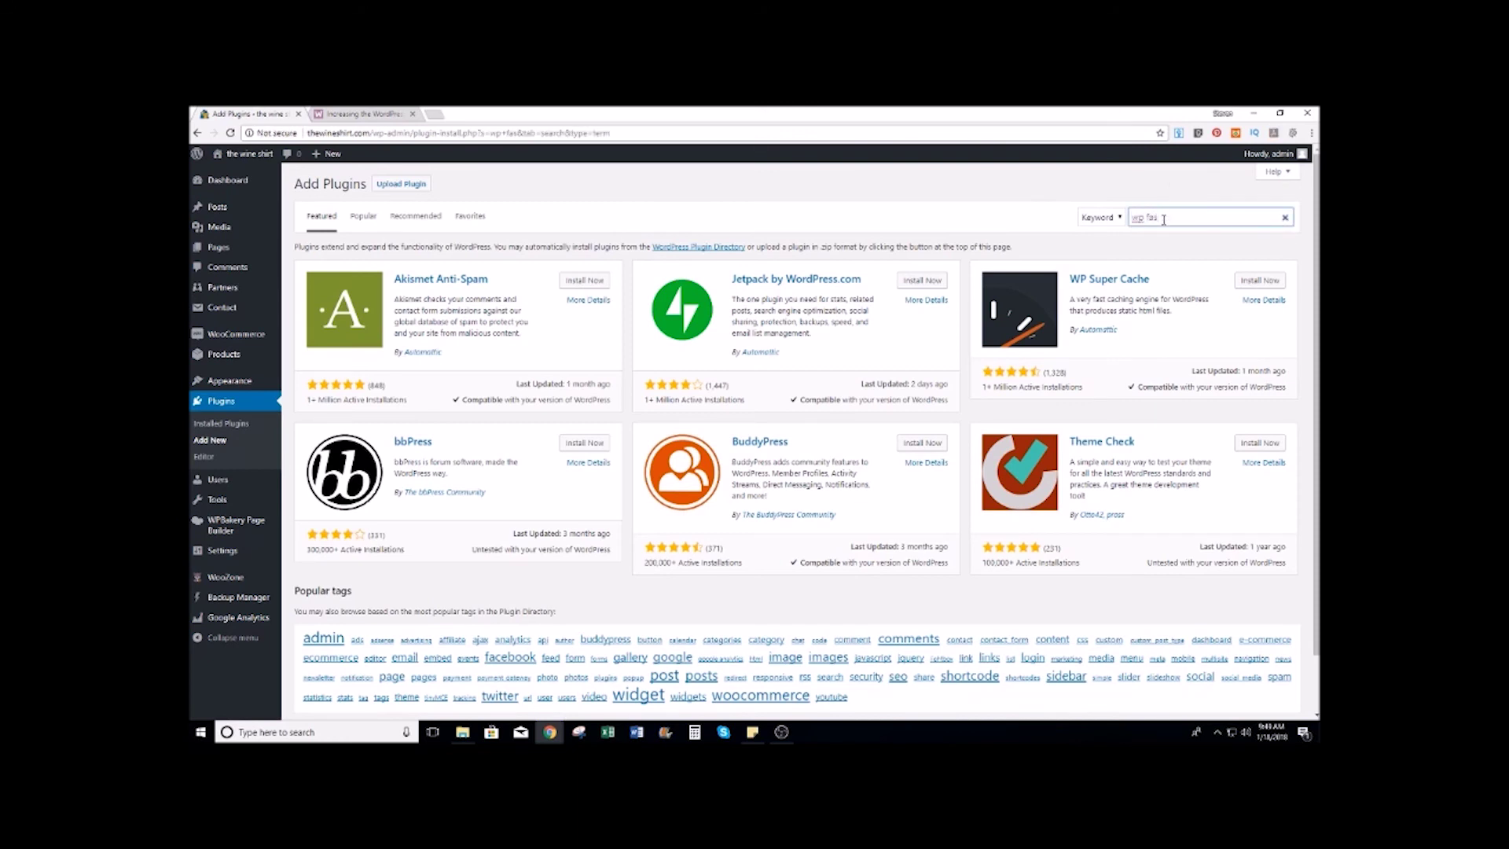
{"action": "type", "text": "test"}
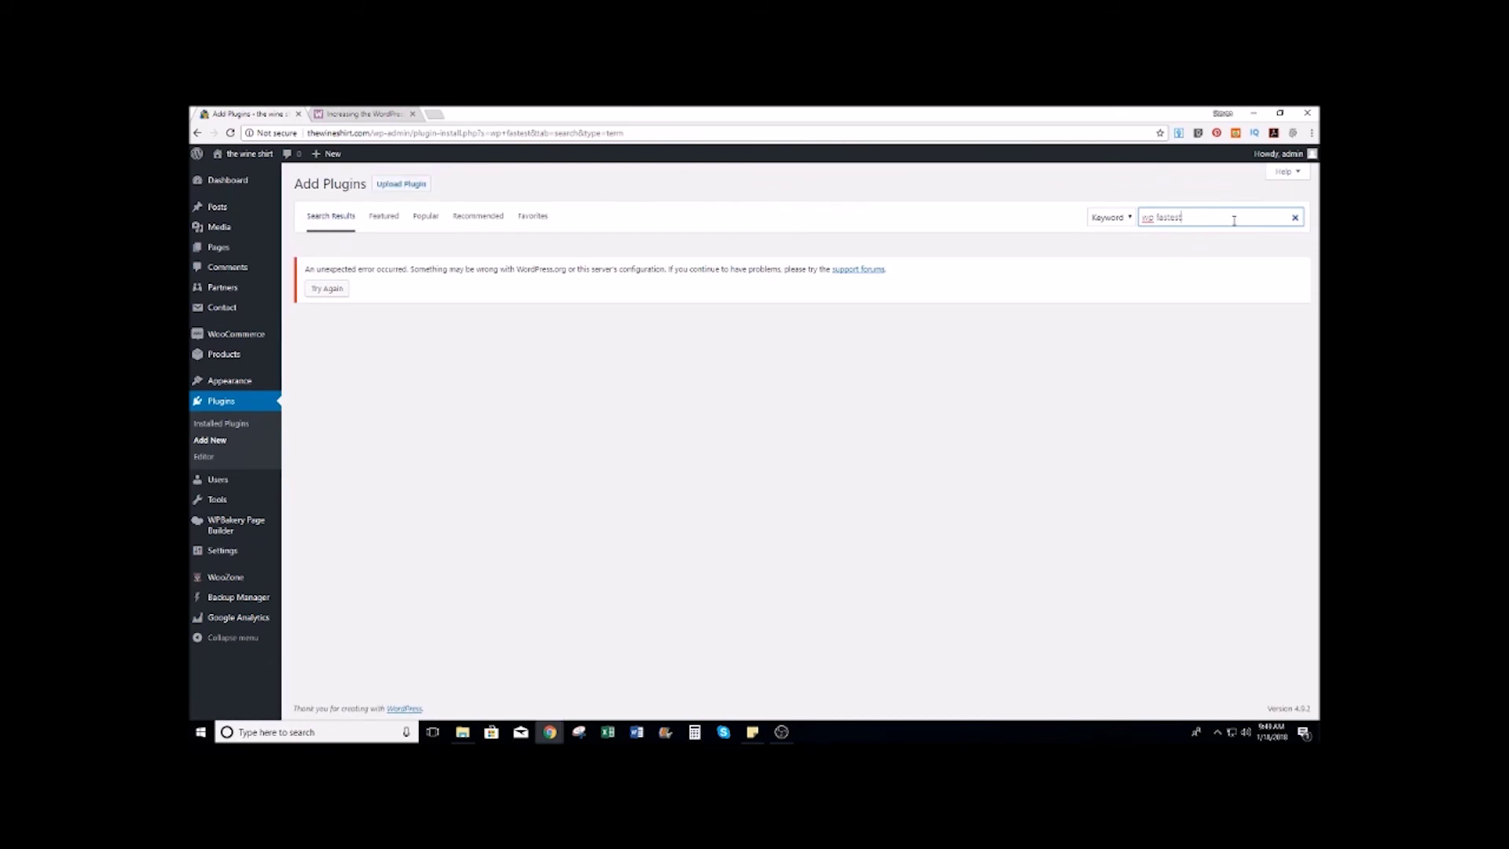
{"action": "key", "text": "ctrl+a"}
{"action": "key", "text": "BackSpace"}
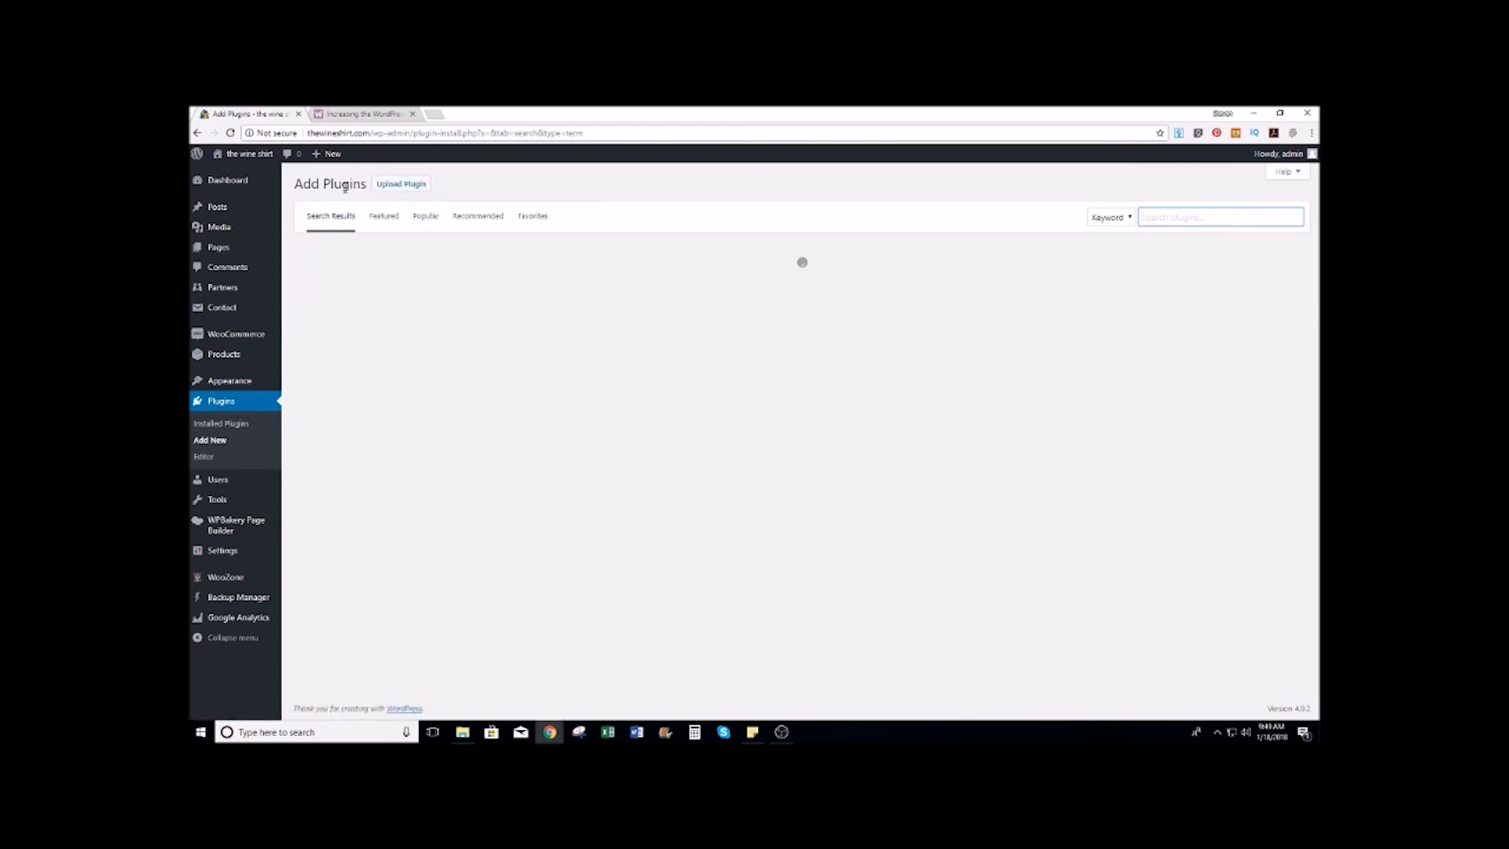
{"action": "left_click", "coordinate": [1207, 217]}
{"action": "type", "text": "wp fastest"}
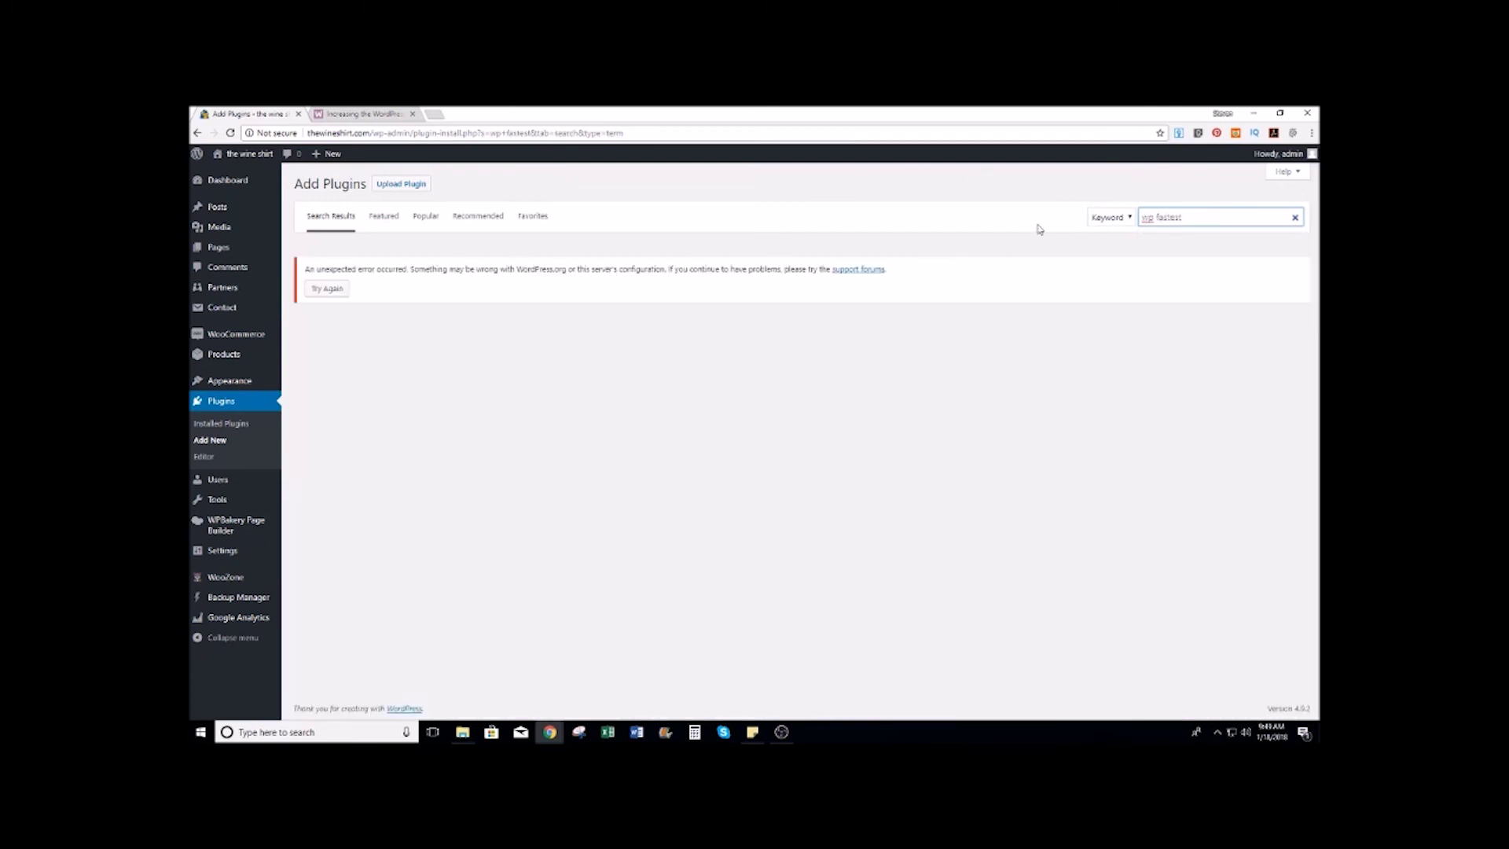
{"action": "key", "text": "BackSpace"}
{"action": "key", "text": "BackSpace"}
{"action": "key", "text": "BackSpace"}
{"action": "key", "text": "BackSpace"}
{"action": "key", "text": "BackSpace"}
{"action": "key", "text": "BackSpace"}
{"action": "key", "text": "BackSpace"}
{"action": "key", "text": "BackSpace"}
{"action": "key", "text": "BackSpace"}
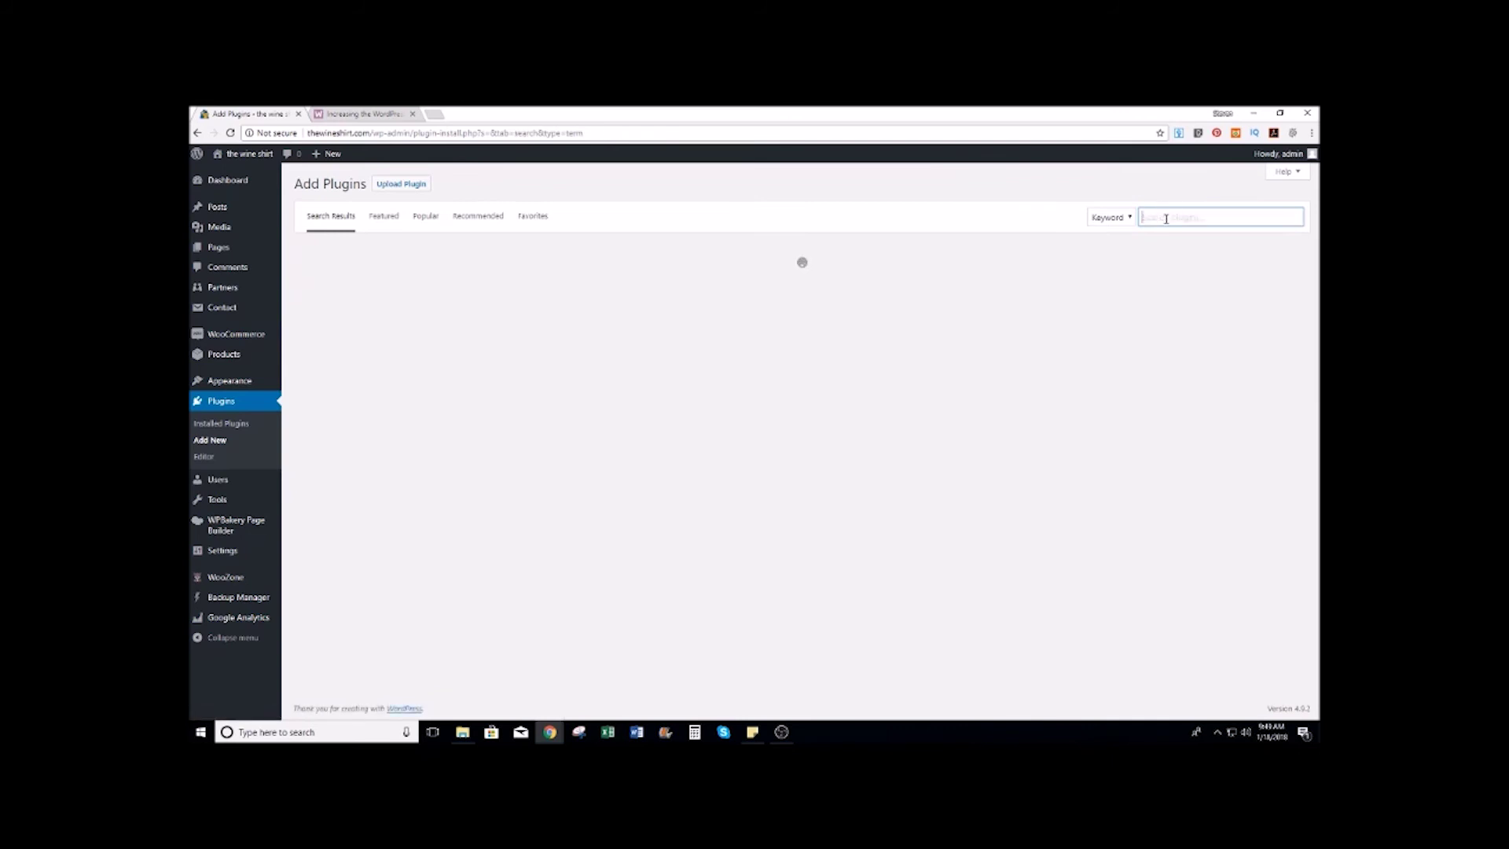
{"action": "type", "text": "wp"}
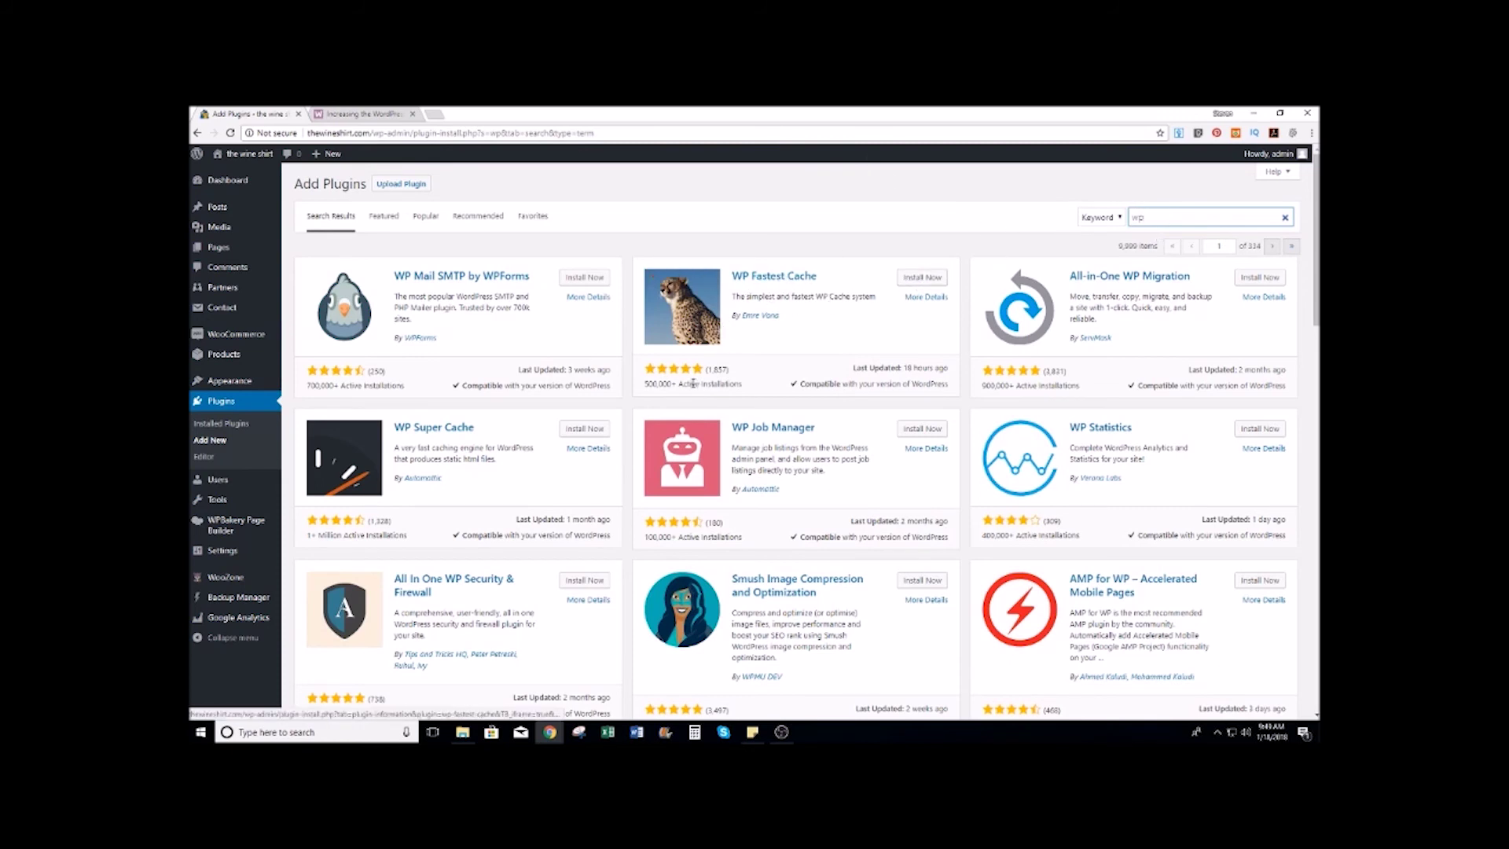
Step: Install and activate WP Fastest Cache
{"action": "left_click", "coordinate": [922, 279]}
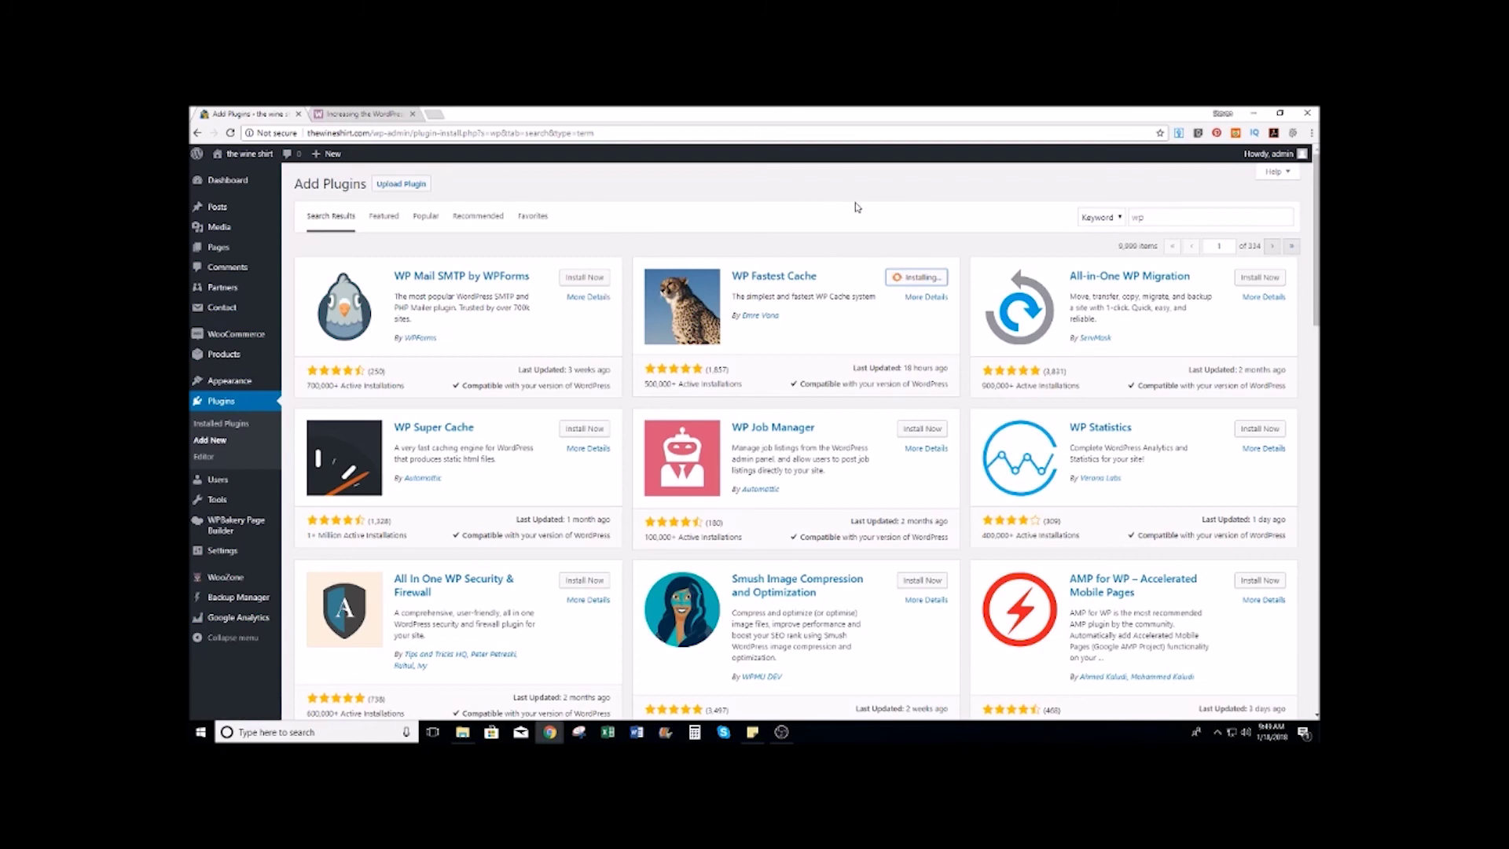
{"action": "left_click", "coordinate": [939, 286]}
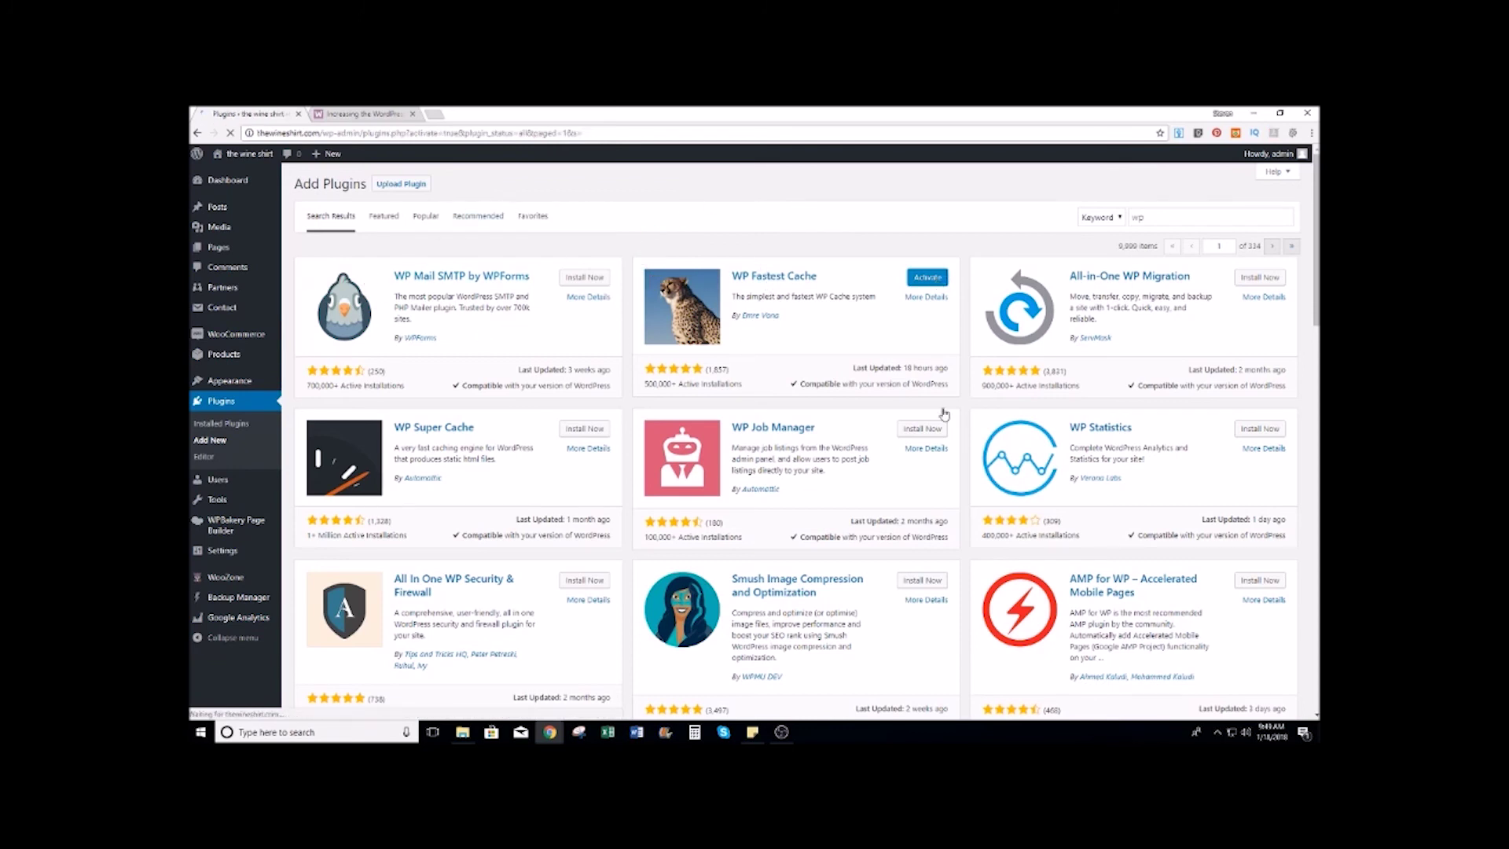
{"action": "scroll", "coordinate": [629, 332], "scroll_direction": "down", "scroll_amount": 2}
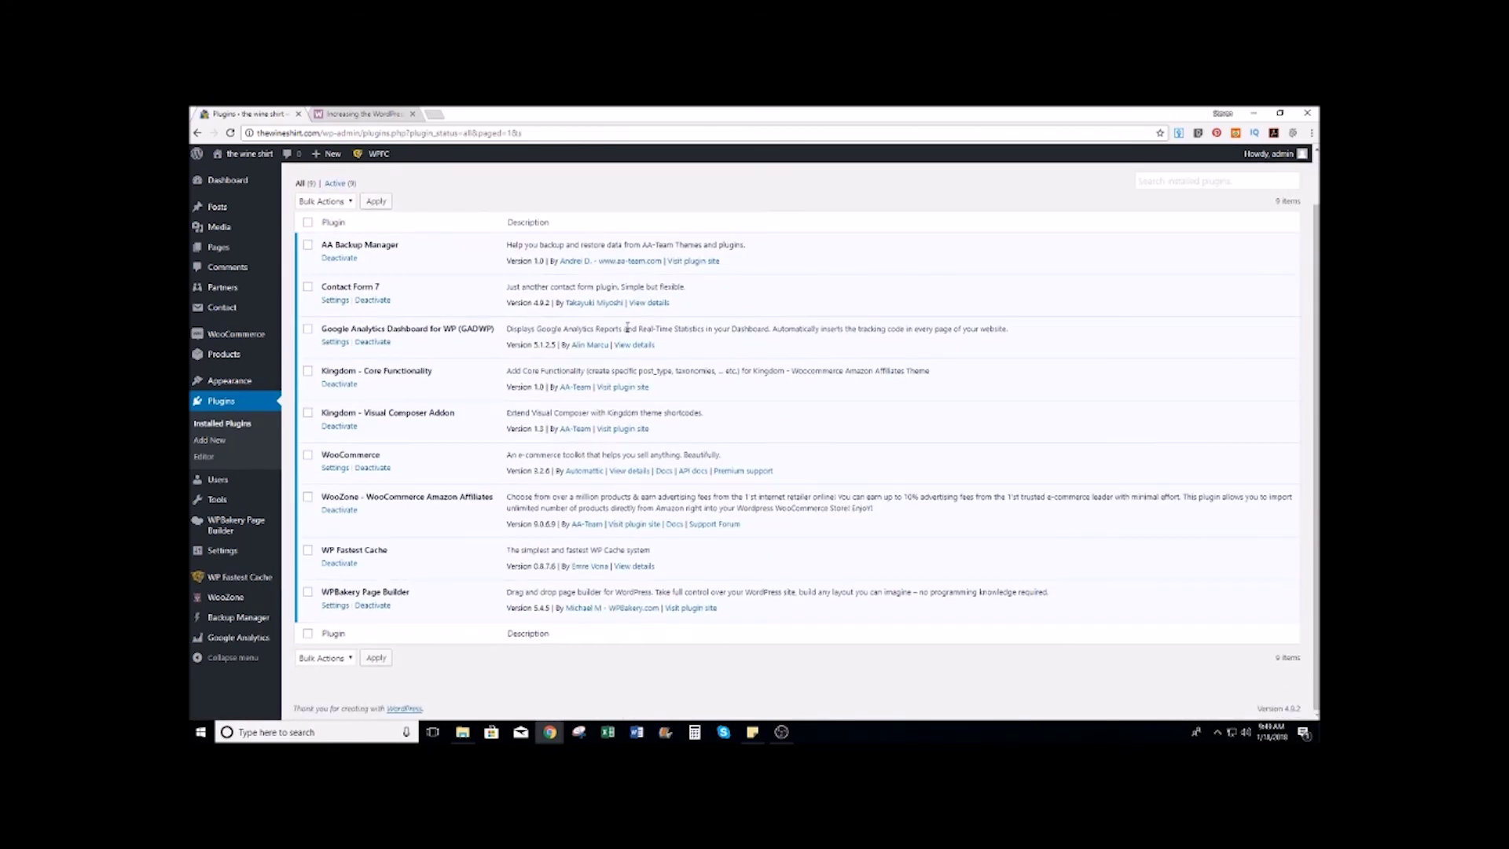
Step: In WP Fastest Cache, enable caching, Preload, and clearing on New Post and Update Post
{"action": "left_click", "coordinate": [234, 585]}
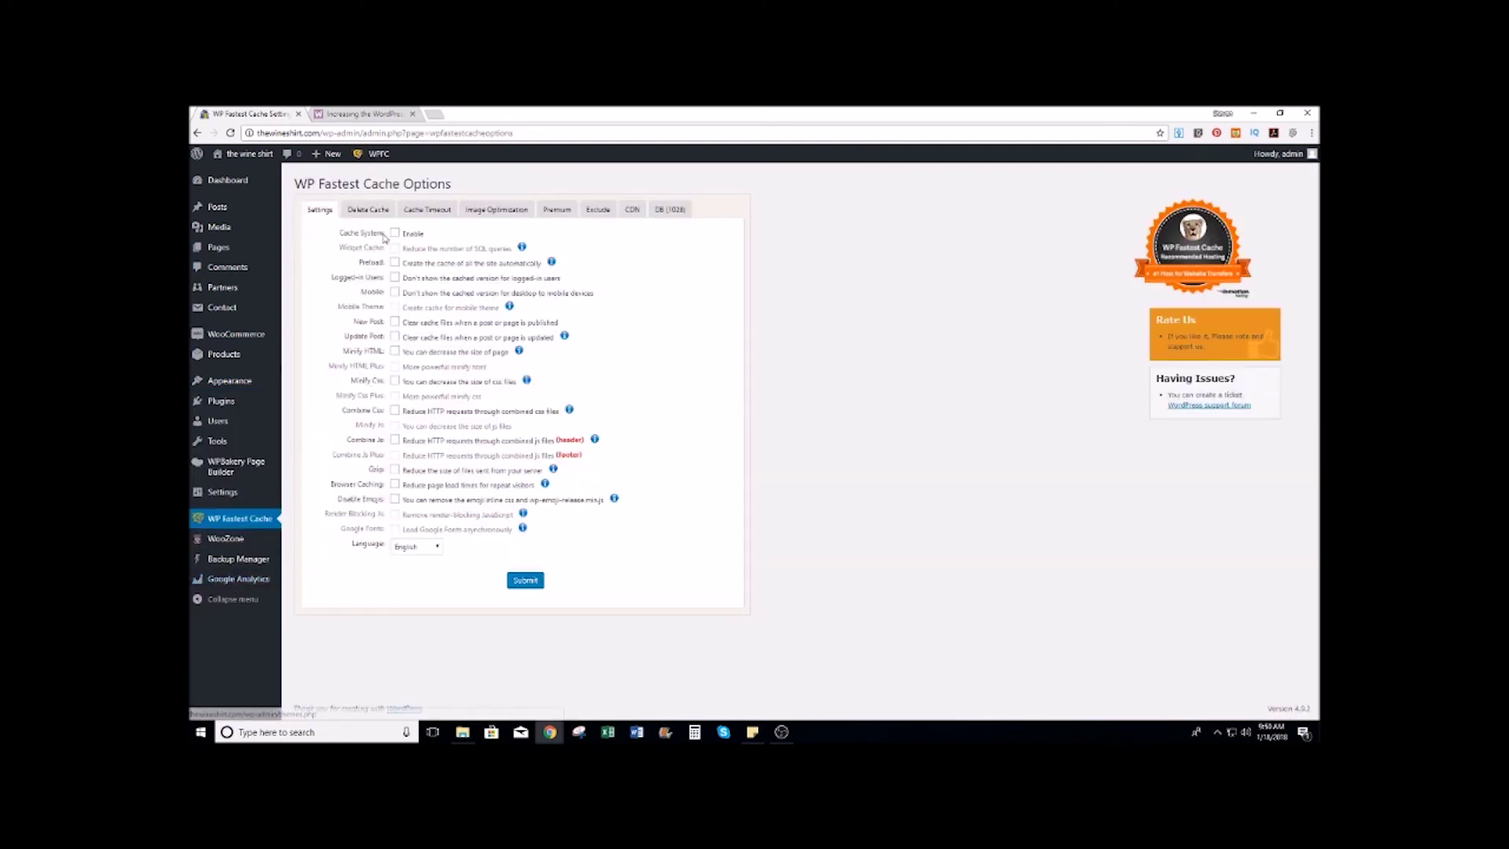
{"action": "left_click", "coordinate": [395, 234]}
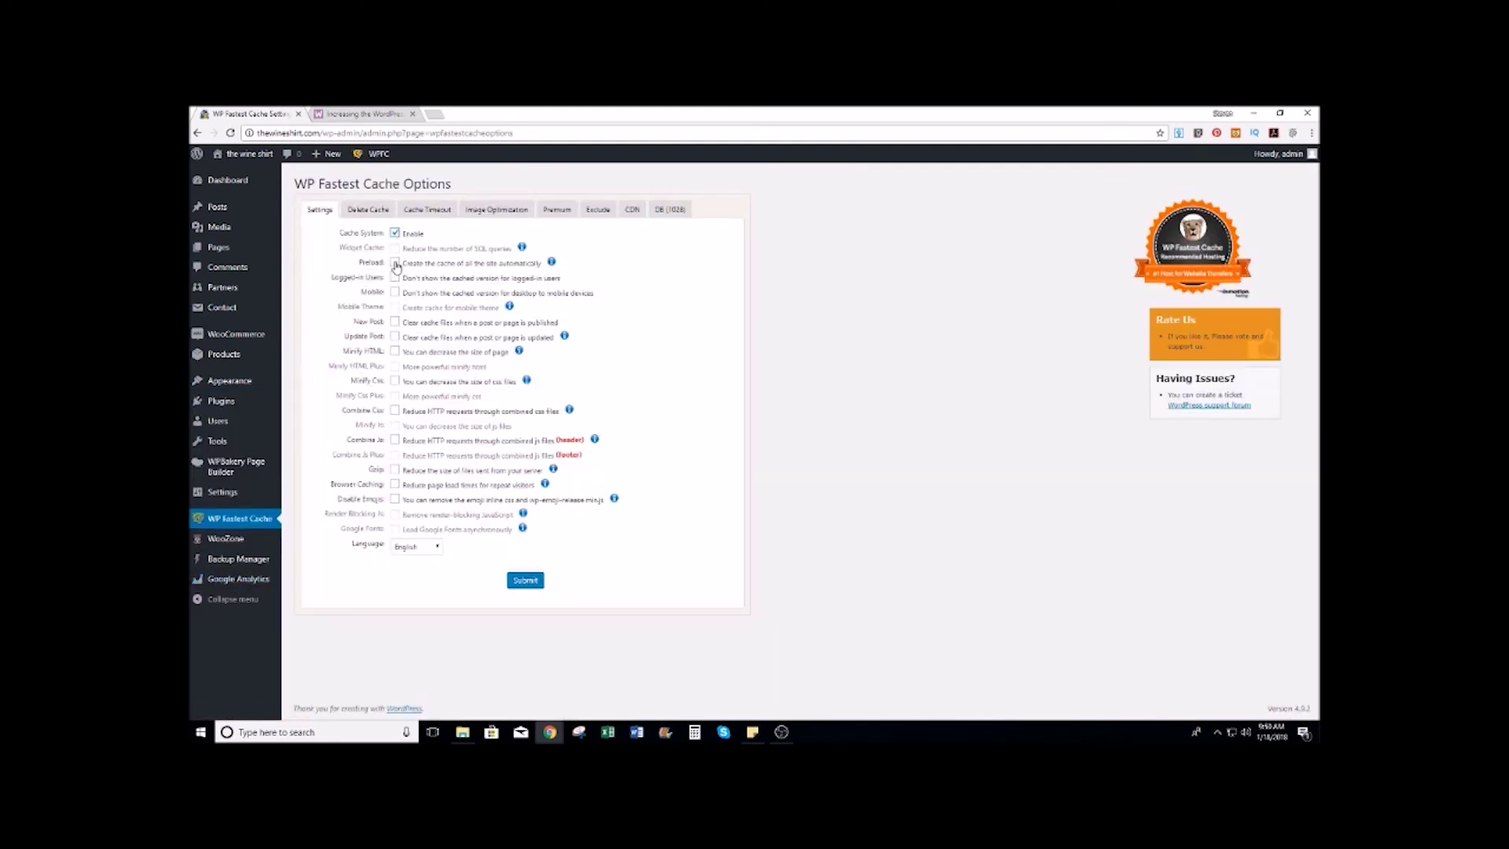
{"action": "left_click", "coordinate": [395, 263]}
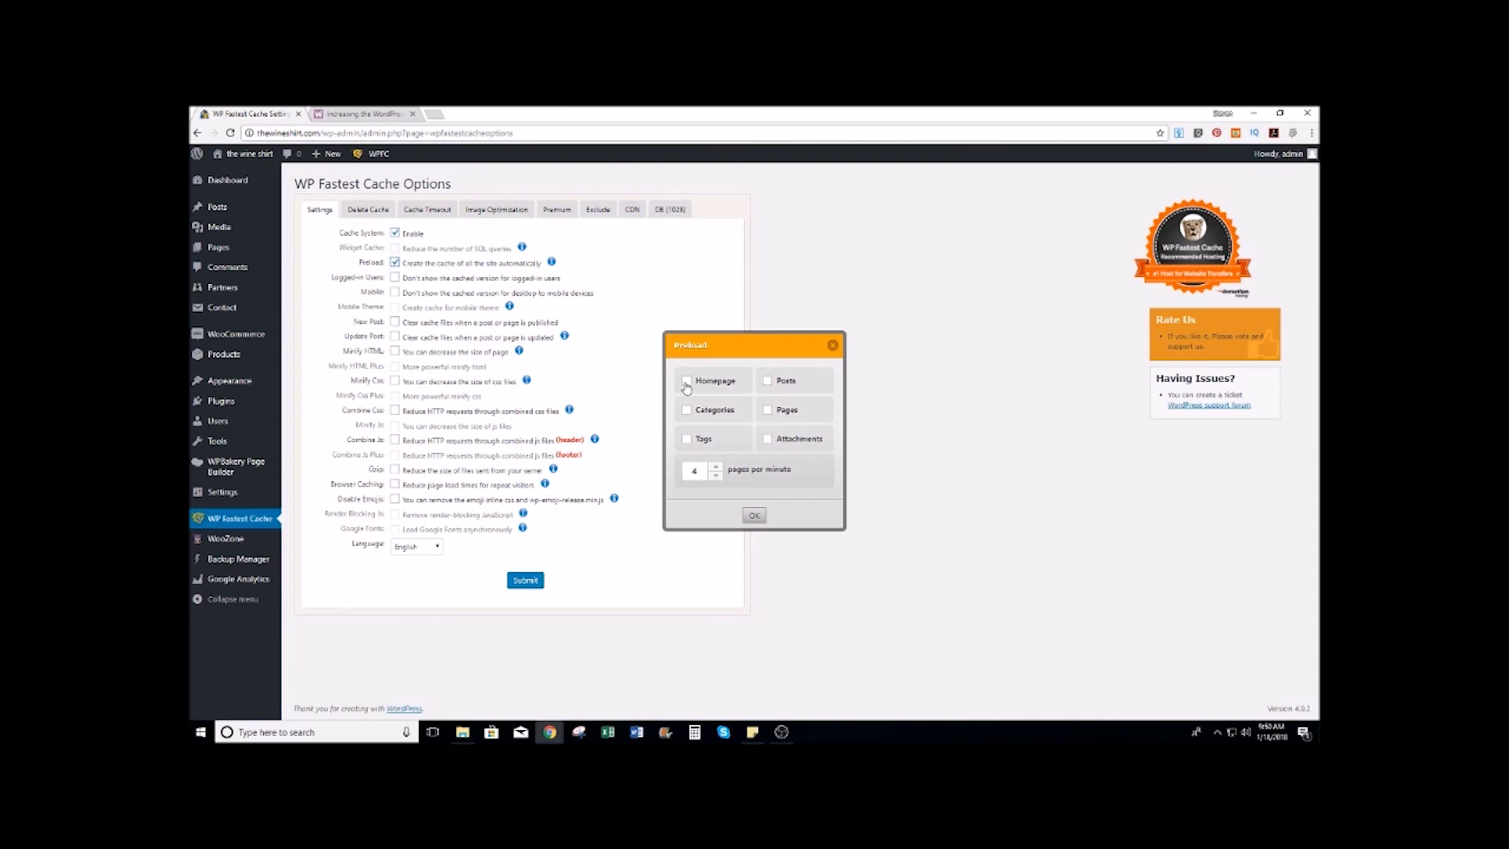
{"action": "left_click", "coordinate": [754, 516]}
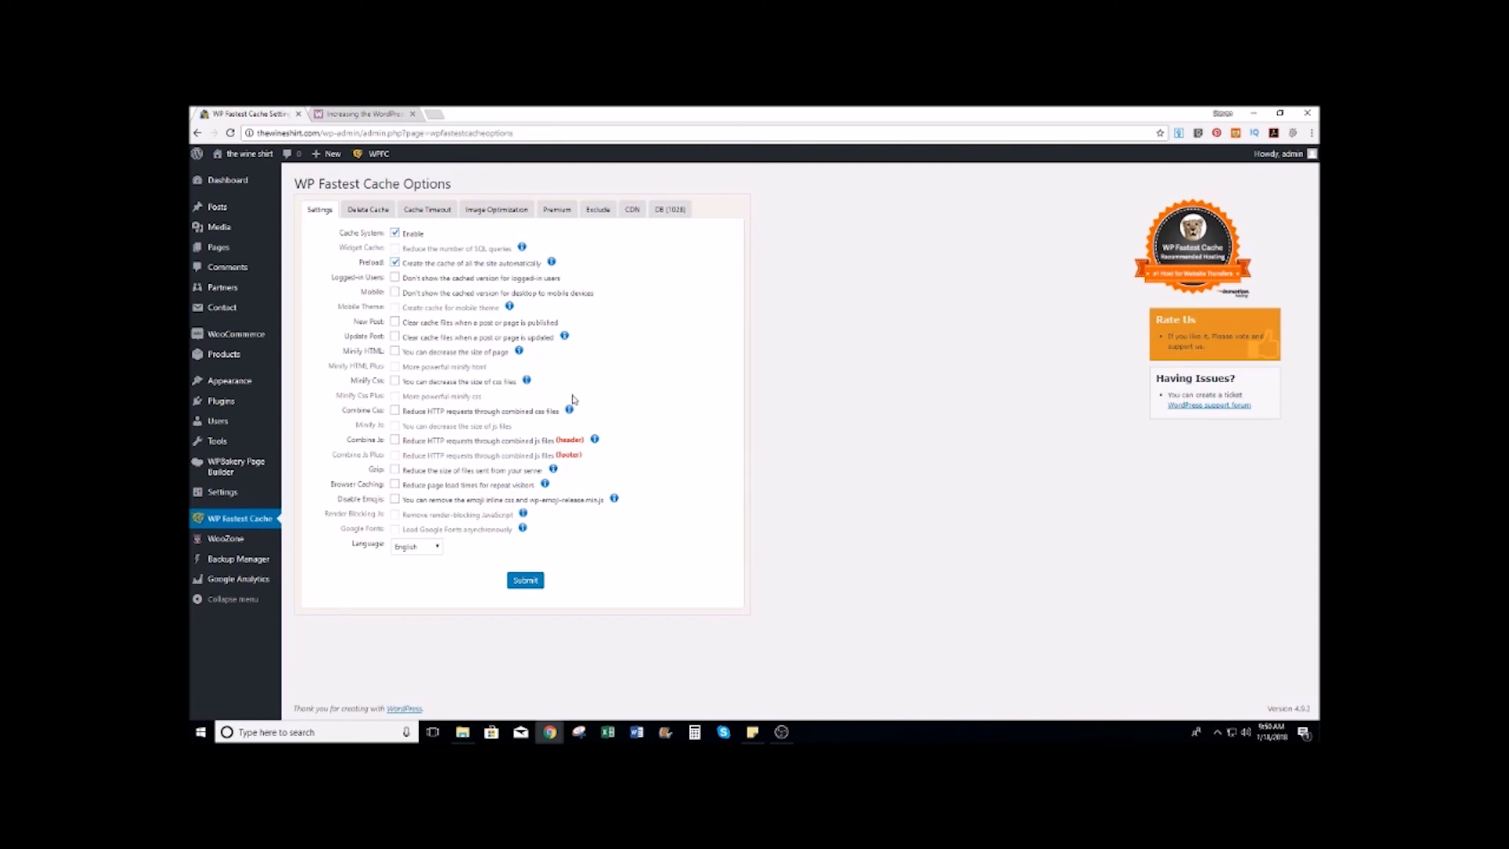
{"action": "left_click", "coordinate": [395, 323]}
{"action": "left_click", "coordinate": [753, 514]}
{"action": "left_click", "coordinate": [395, 336]}
{"action": "left_click", "coordinate": [755, 517]}
Step: Turn on Minify HTML/CSS, Combine CSS/JS, Gzip, Browser Caching and Disable Emojis, then submit
{"action": "left_click", "coordinate": [396, 352]}
{"action": "left_click", "coordinate": [396, 381]}
{"action": "left_click", "coordinate": [395, 410]}
{"action": "left_click", "coordinate": [395, 440]}
{"action": "left_click", "coordinate": [396, 470]}
{"action": "left_click", "coordinate": [395, 484]}
{"action": "left_click", "coordinate": [395, 499]}
{"action": "left_click", "coordinate": [395, 263]}
{"action": "left_click", "coordinate": [519, 582]}
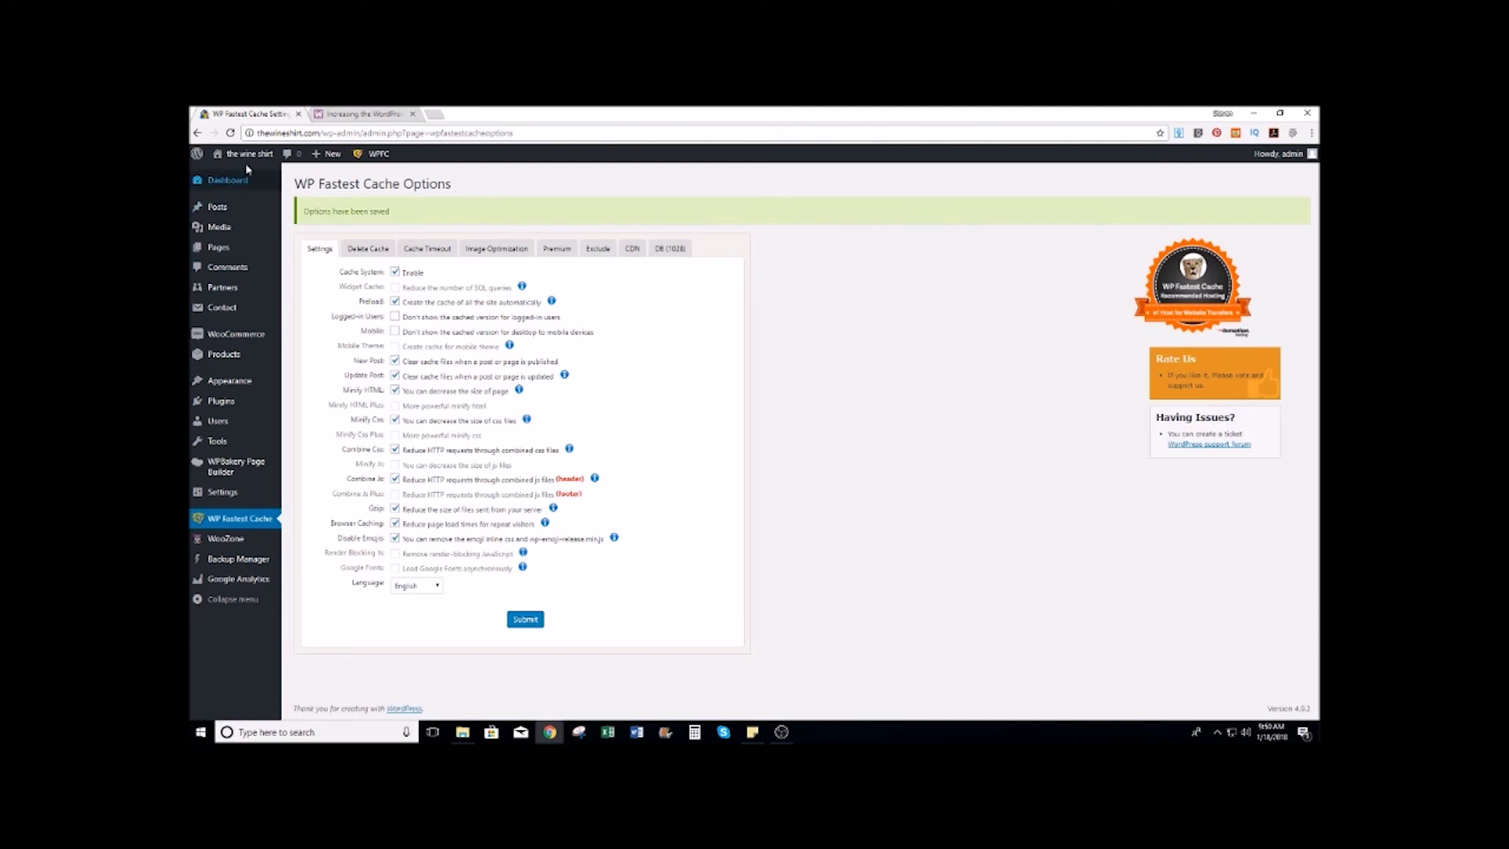
{"action": "left_click", "coordinate": [246, 161]}
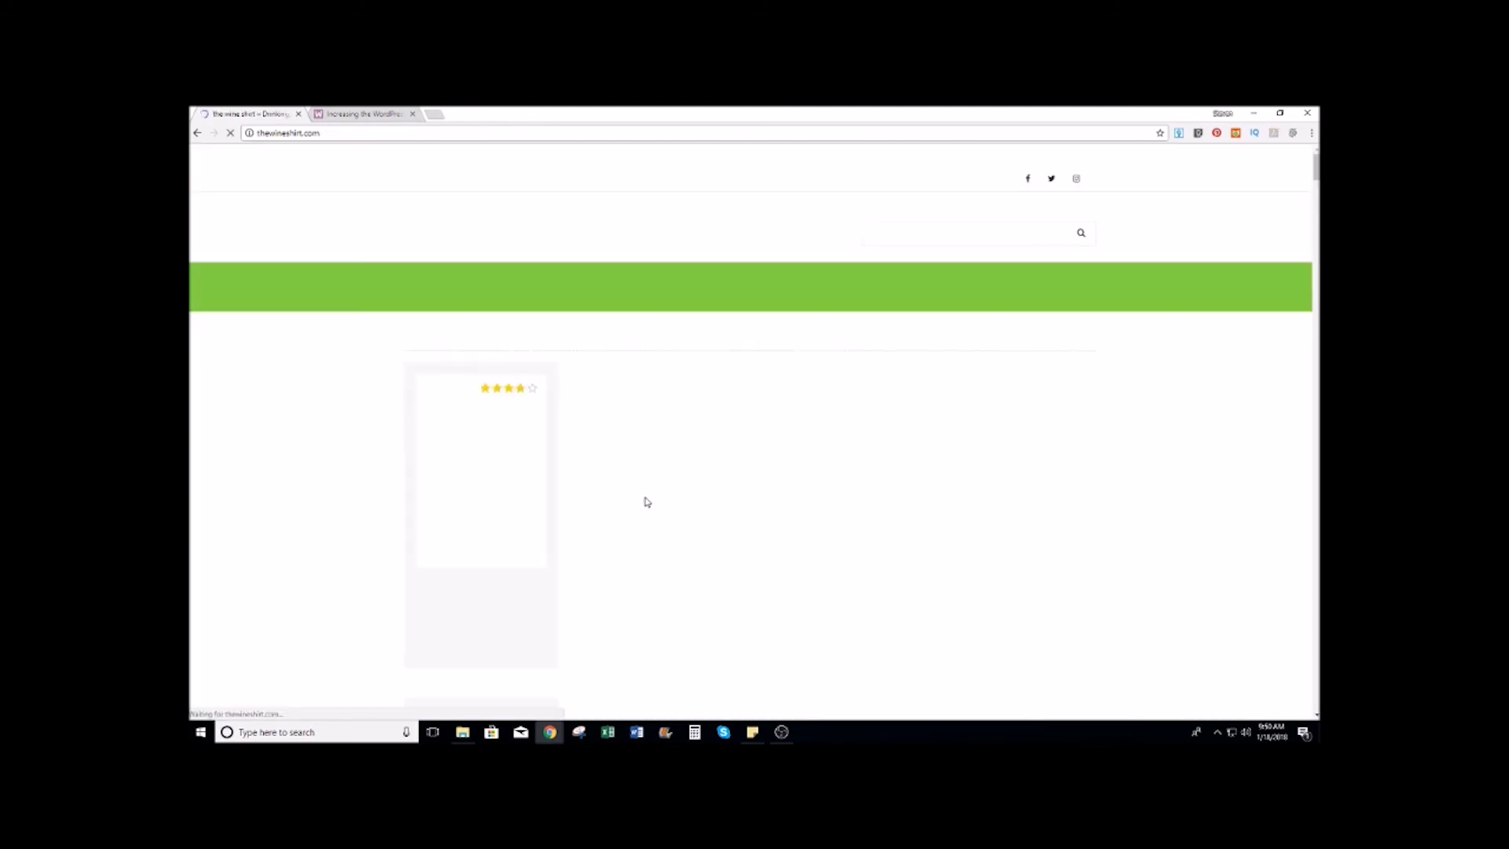
Step: Look over the storefront's Women's Wine T-Shirts row, then return to the Dashboard
{"action": "scroll", "coordinate": [1189, 357], "scroll_direction": "down", "scroll_amount": 3}
{"action": "scroll", "coordinate": [1192, 359], "scroll_direction": "up", "scroll_amount": 3}
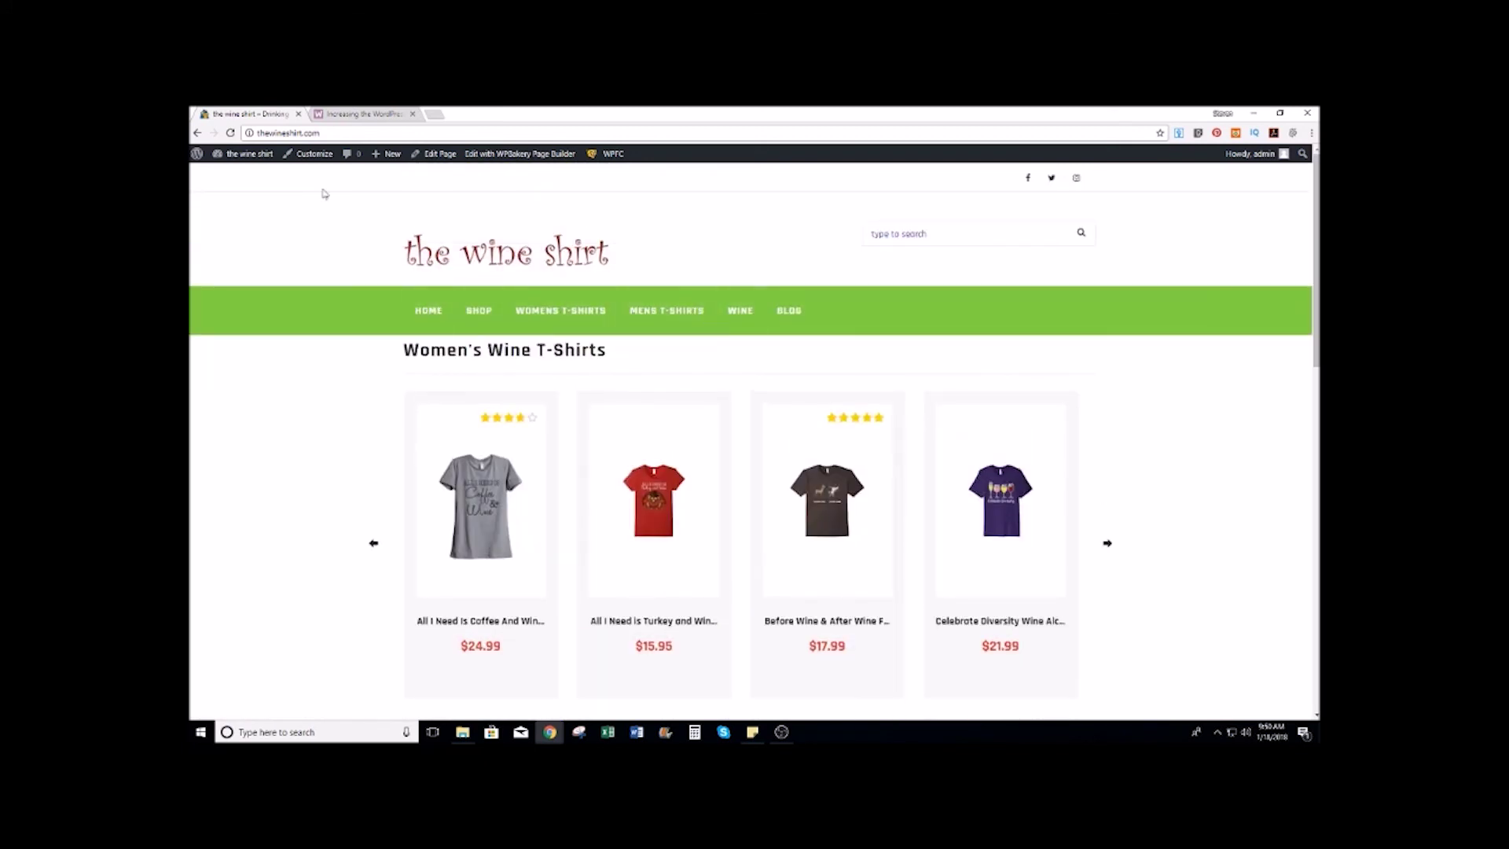
{"action": "left_click", "coordinate": [231, 176]}
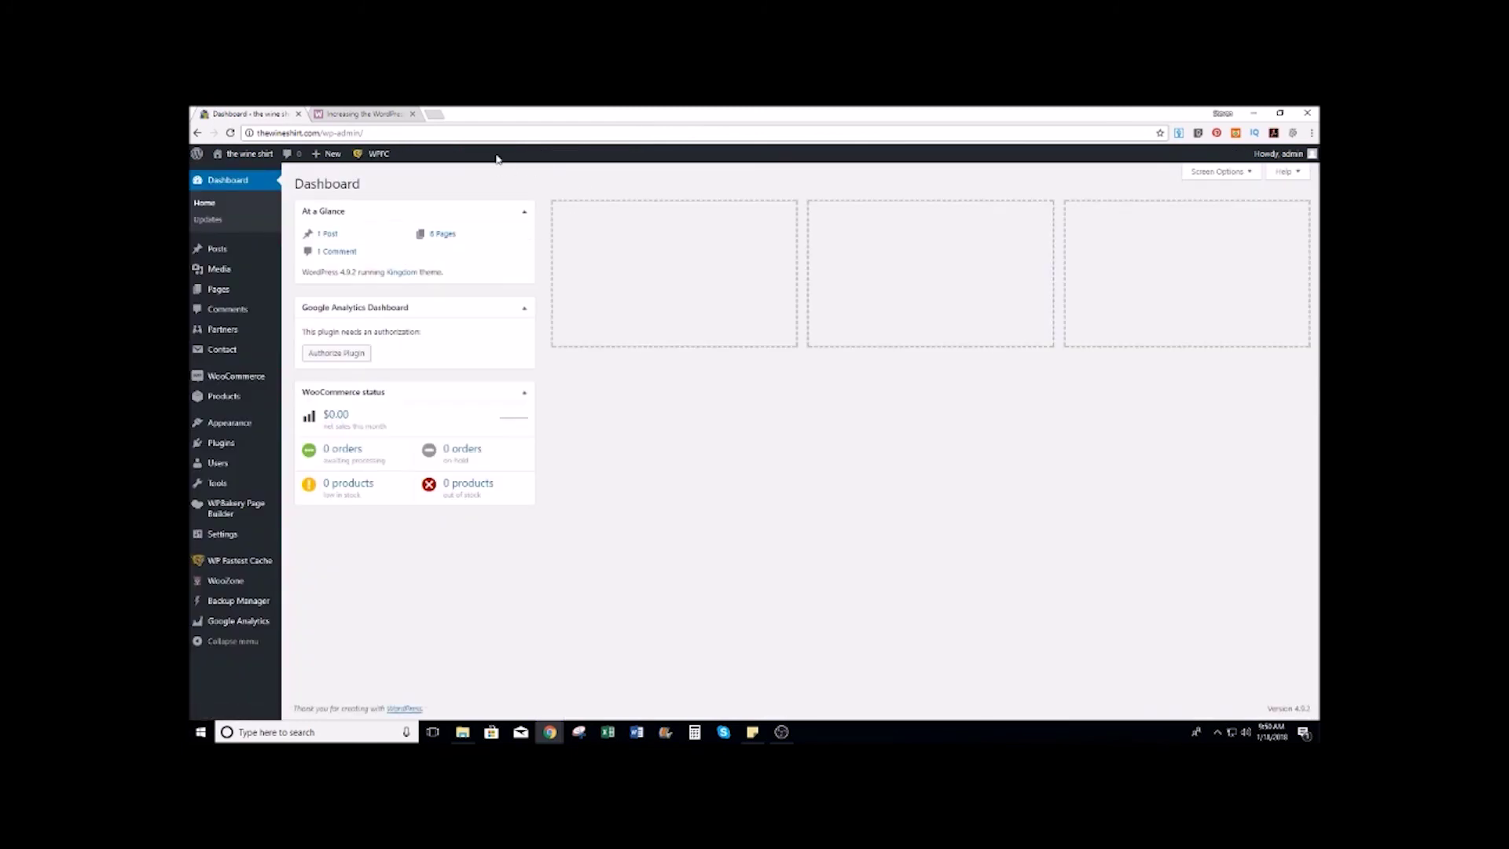
{"action": "mouse_move", "coordinate": [242, 424]}
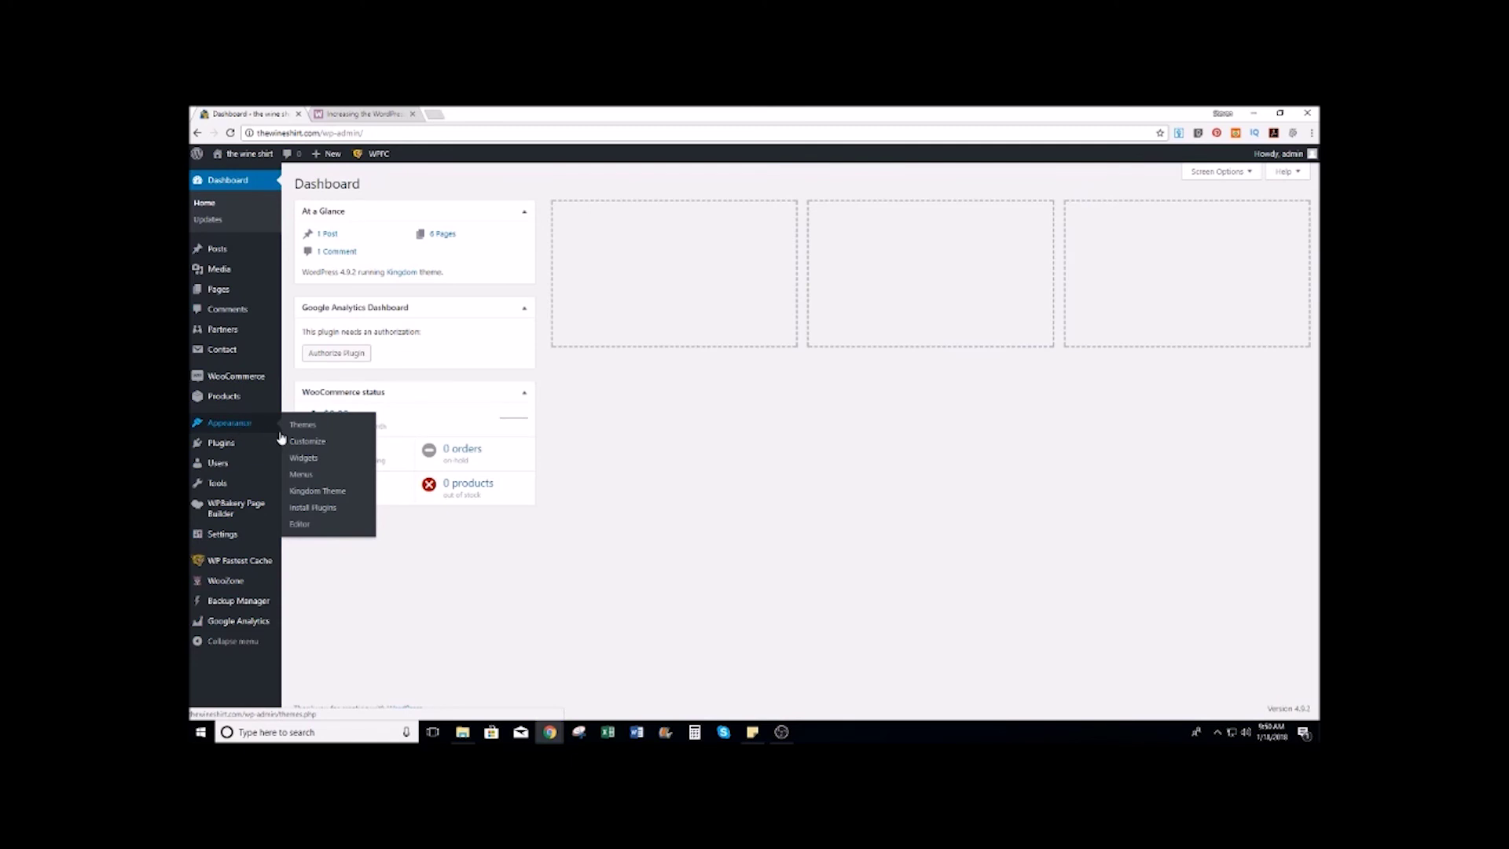
Step: In Customizer Colors, reset the menu background and copy the primary hex #7f1a1a
{"action": "left_click", "coordinate": [307, 440]}
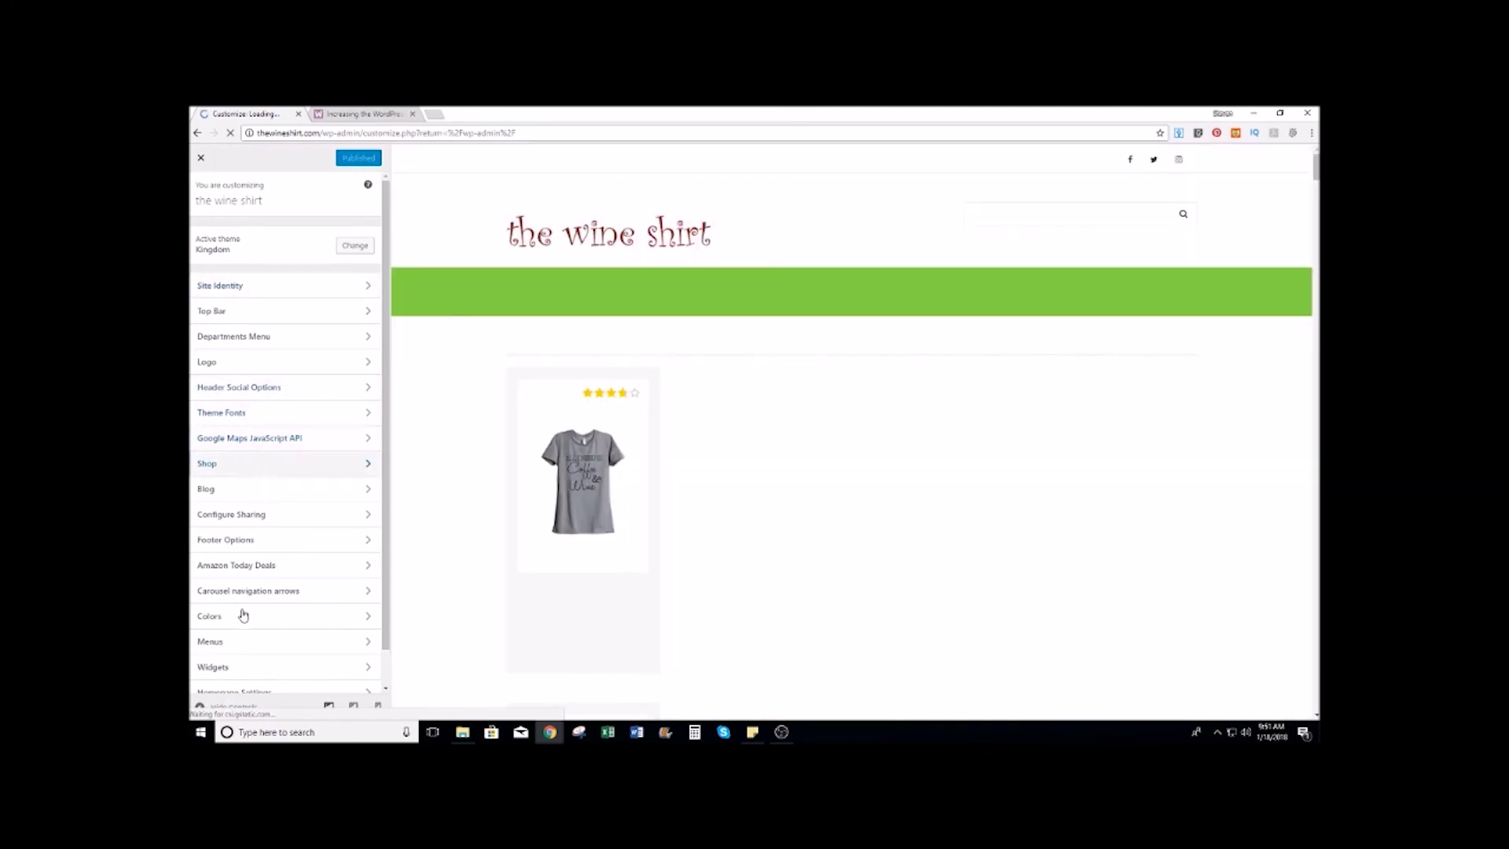
{"action": "left_click", "coordinate": [238, 616]}
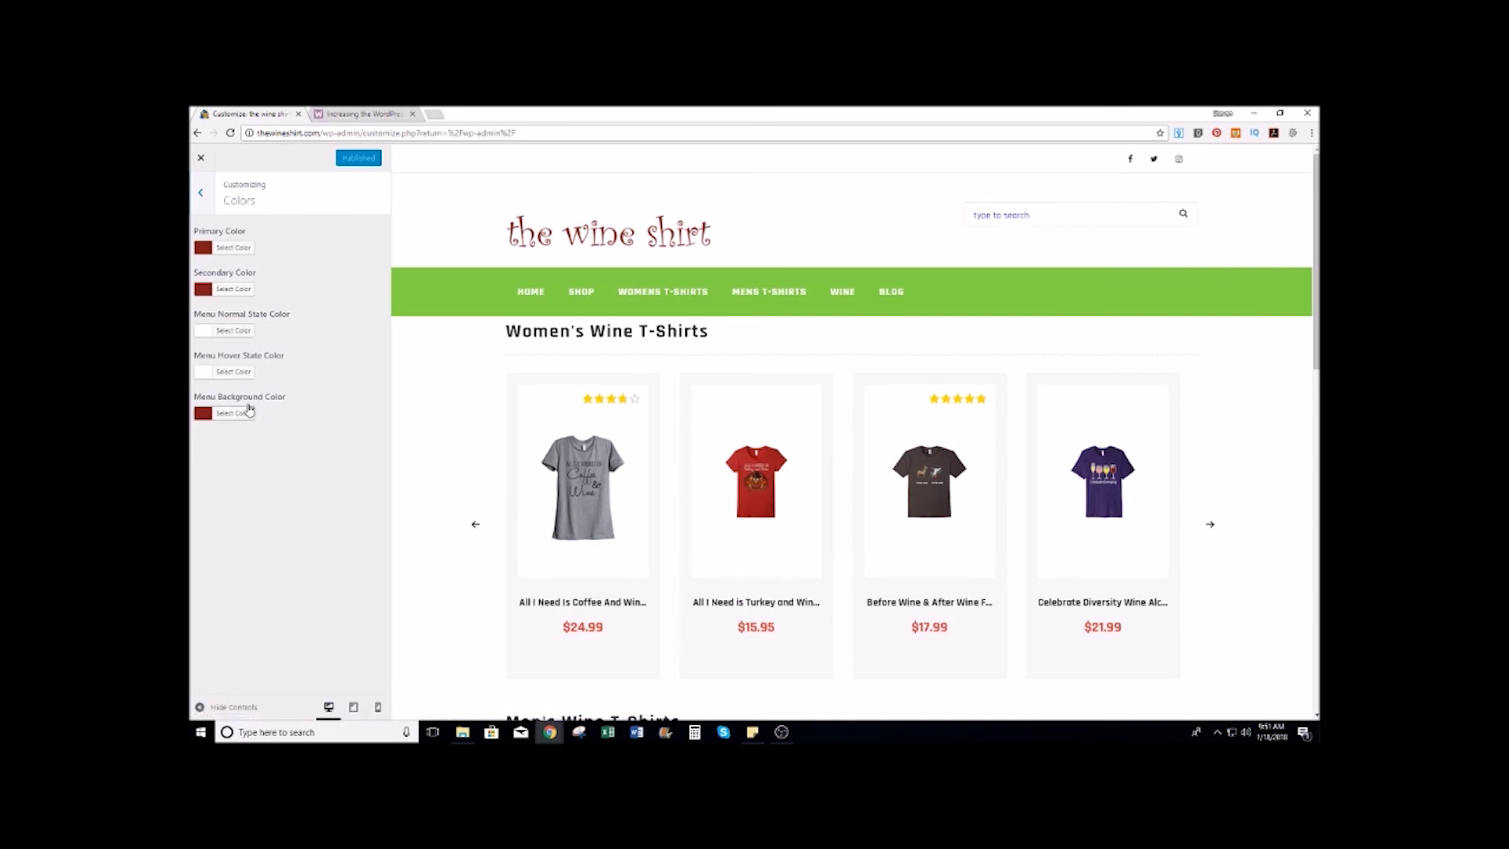
{"action": "left_click", "coordinate": [232, 416]}
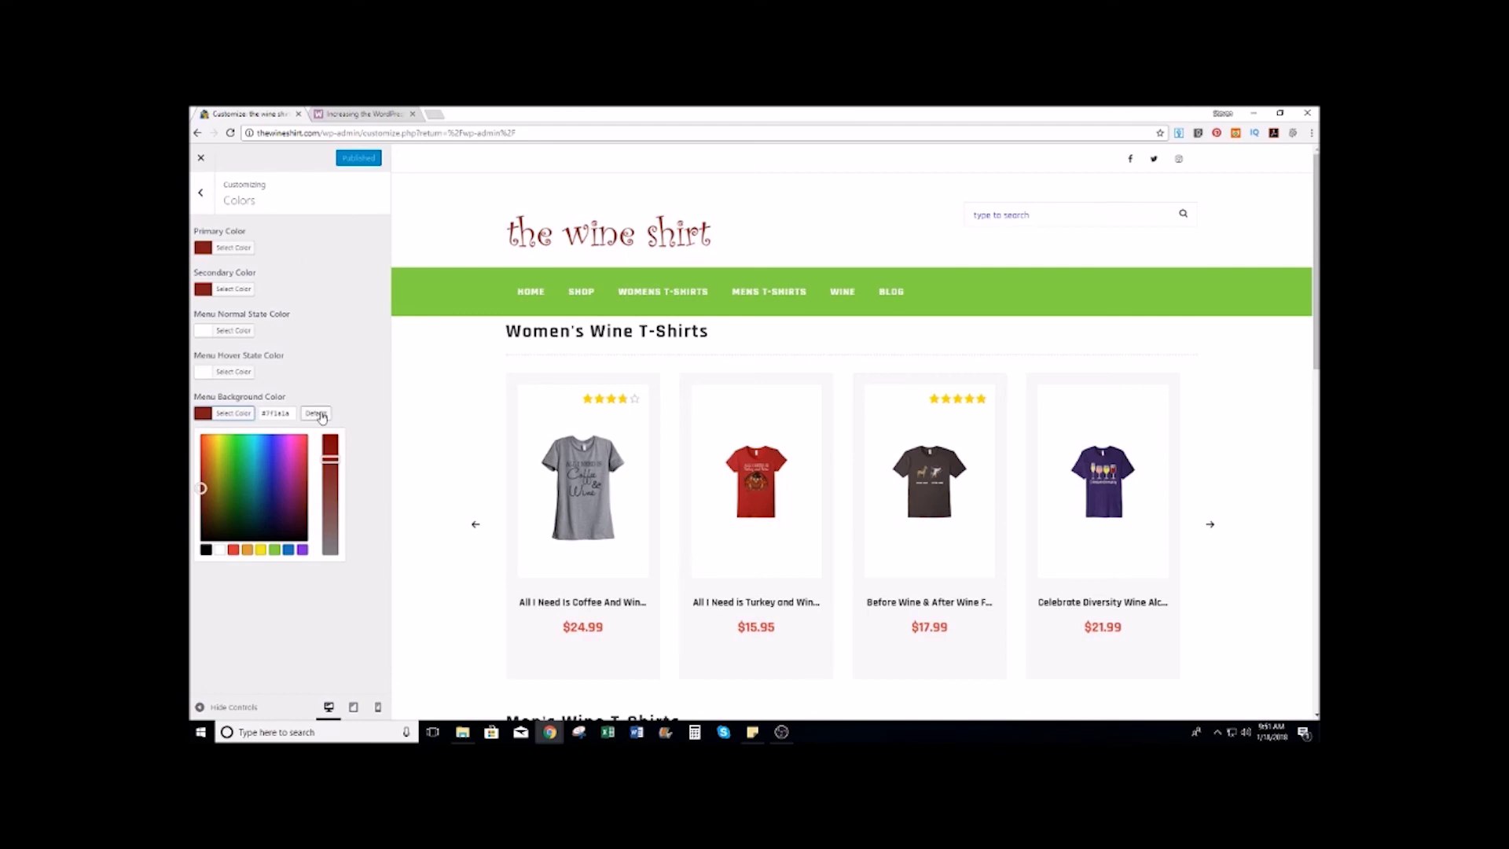
{"action": "left_click", "coordinate": [315, 412]}
{"action": "left_click", "coordinate": [234, 248]}
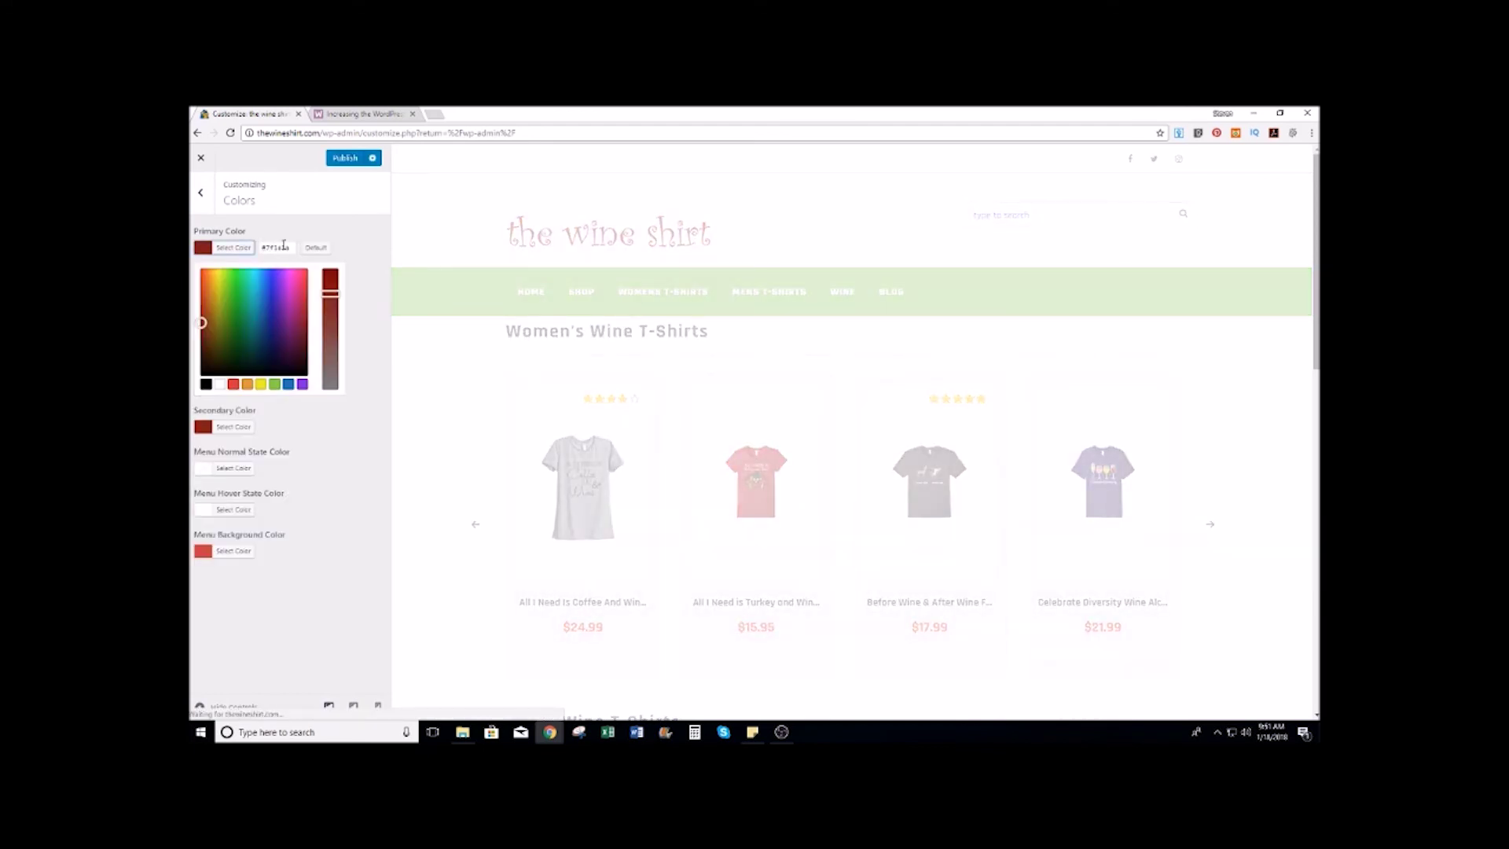
{"action": "triple_click", "coordinate": [288, 246]}
{"action": "right_click", "coordinate": [266, 246]}
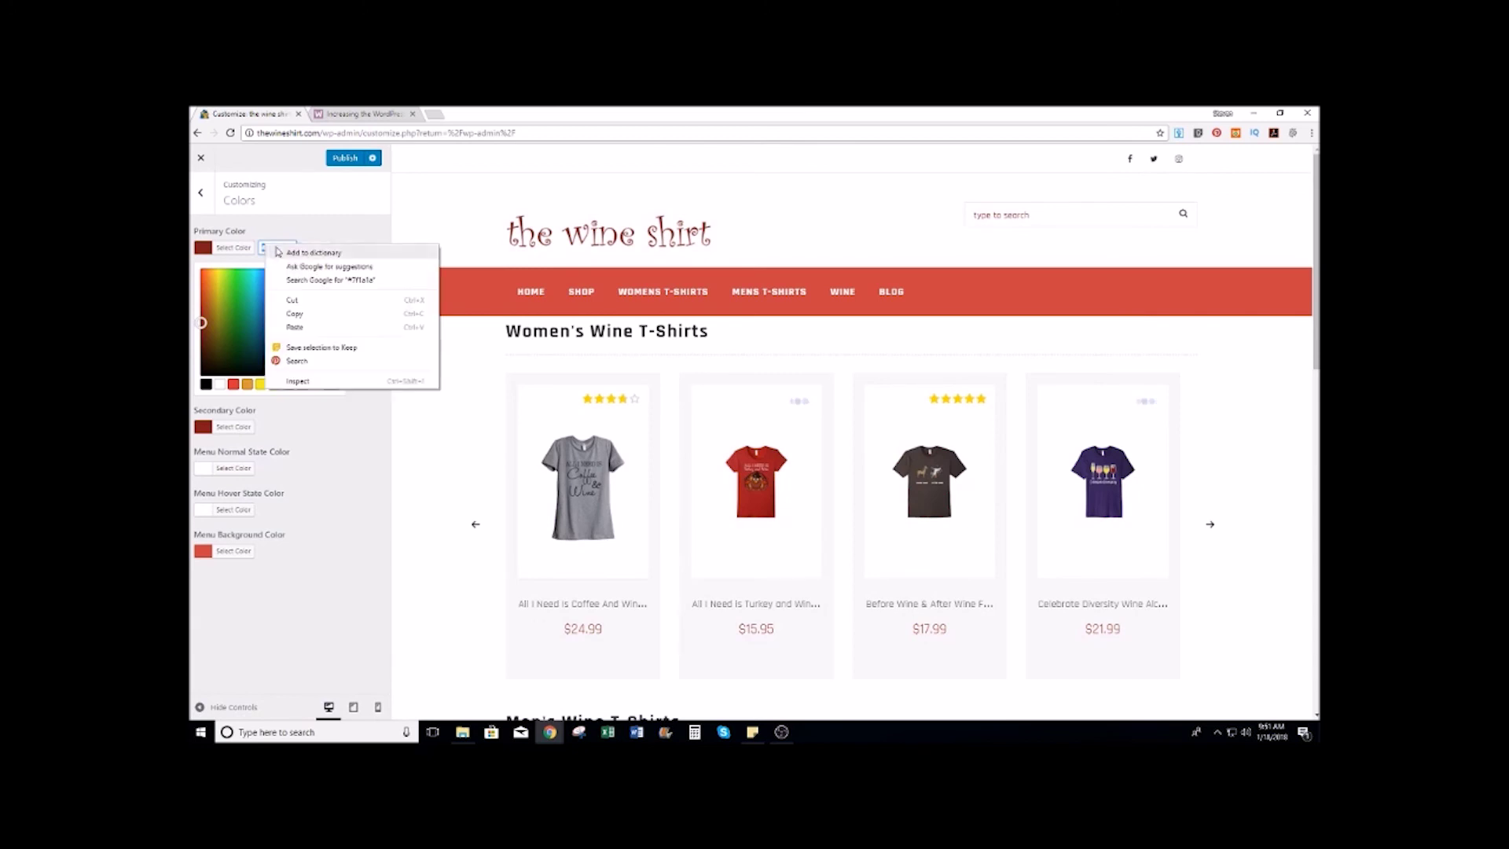
{"action": "left_click", "coordinate": [293, 313]}
Step: Reset the Primary and Secondary colours to their defaults
{"action": "left_click", "coordinate": [298, 226]}
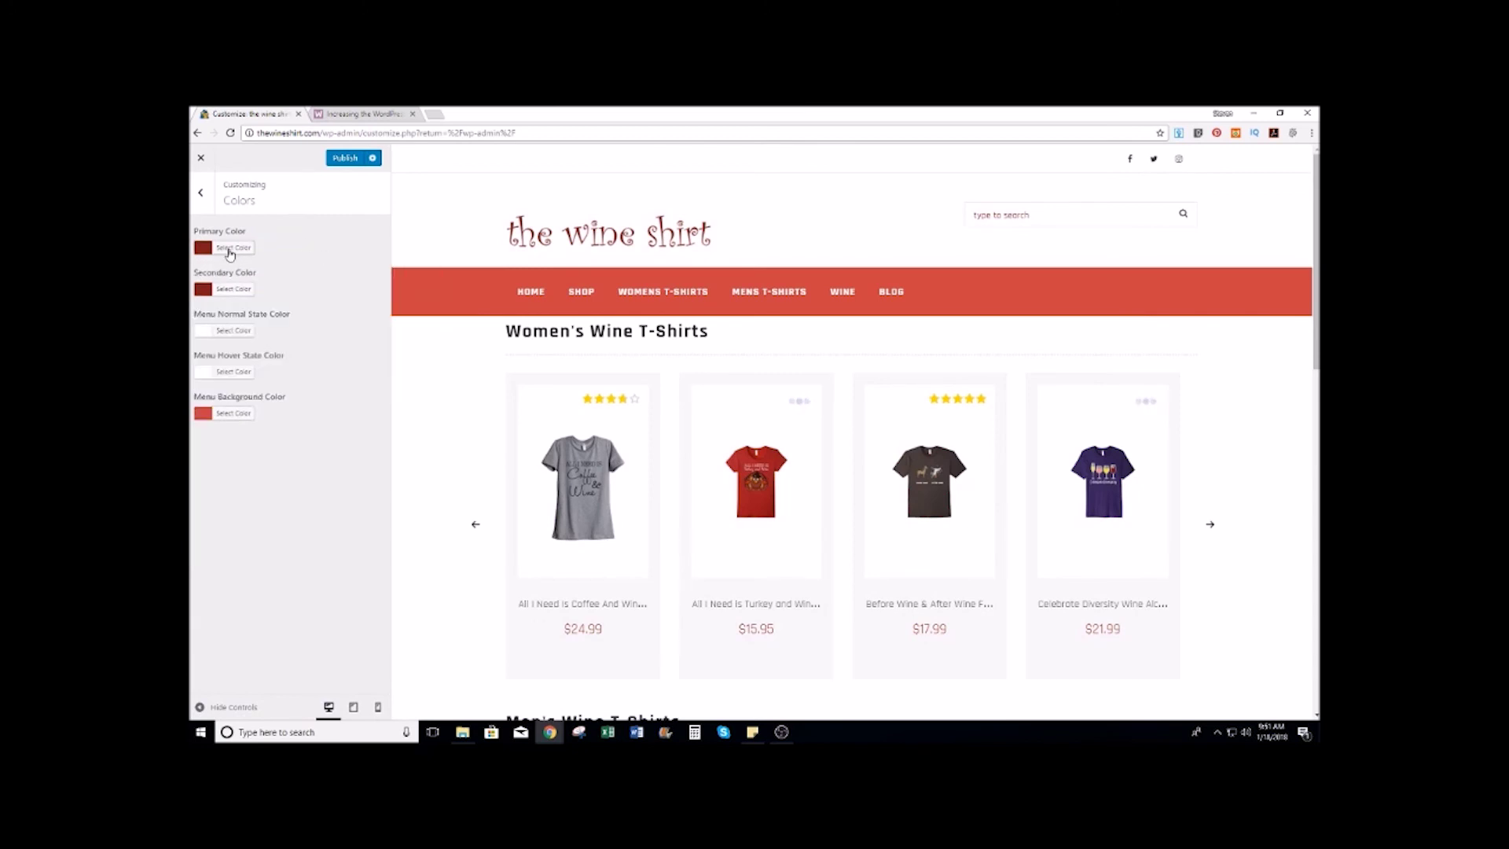
{"action": "left_click", "coordinate": [231, 248]}
{"action": "left_click", "coordinate": [315, 248]}
{"action": "left_click", "coordinate": [233, 427]}
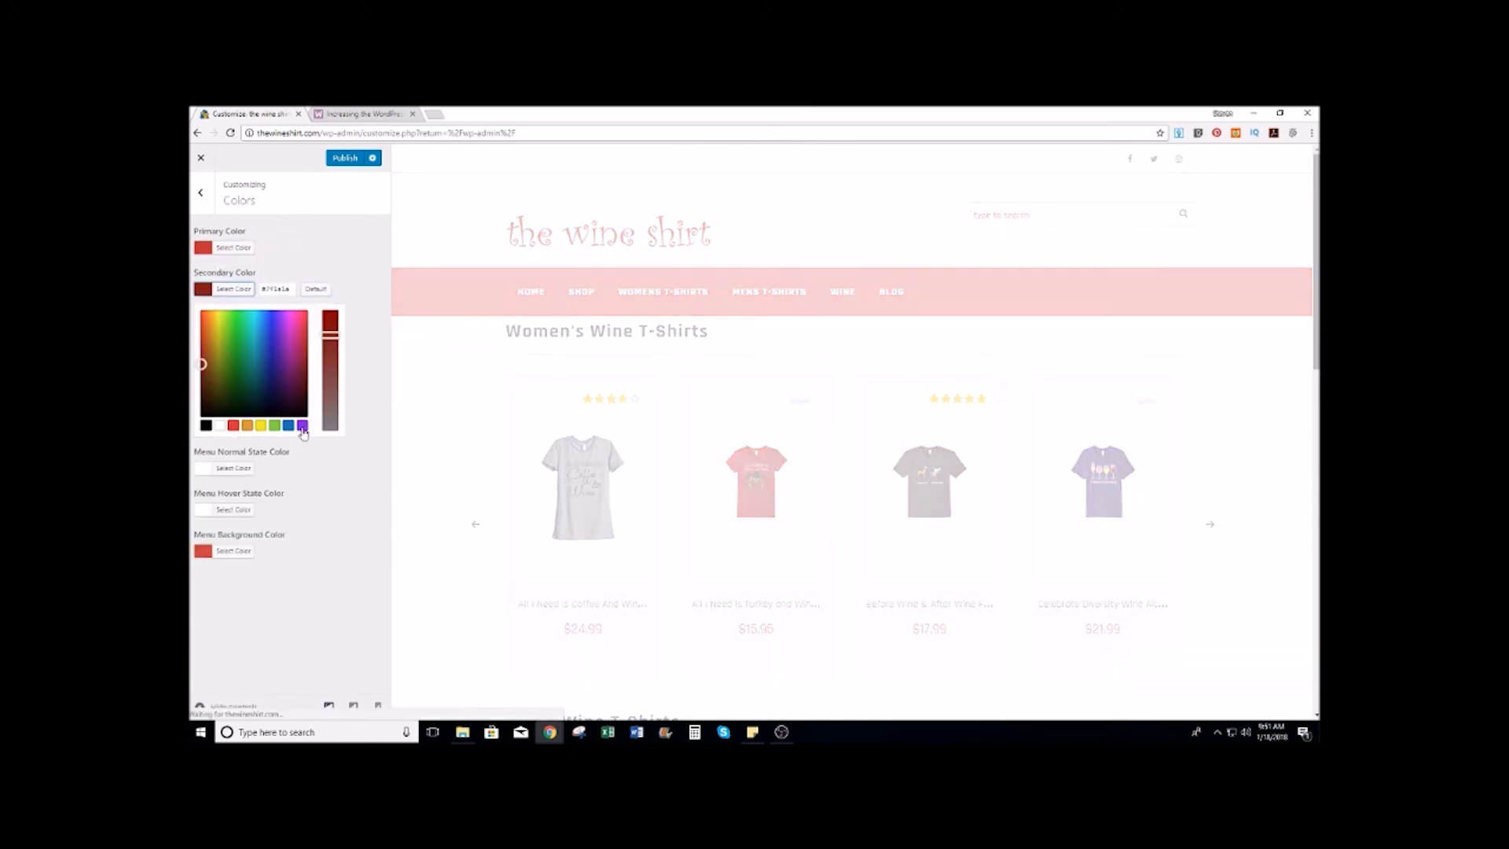
{"action": "left_click", "coordinate": [316, 289]}
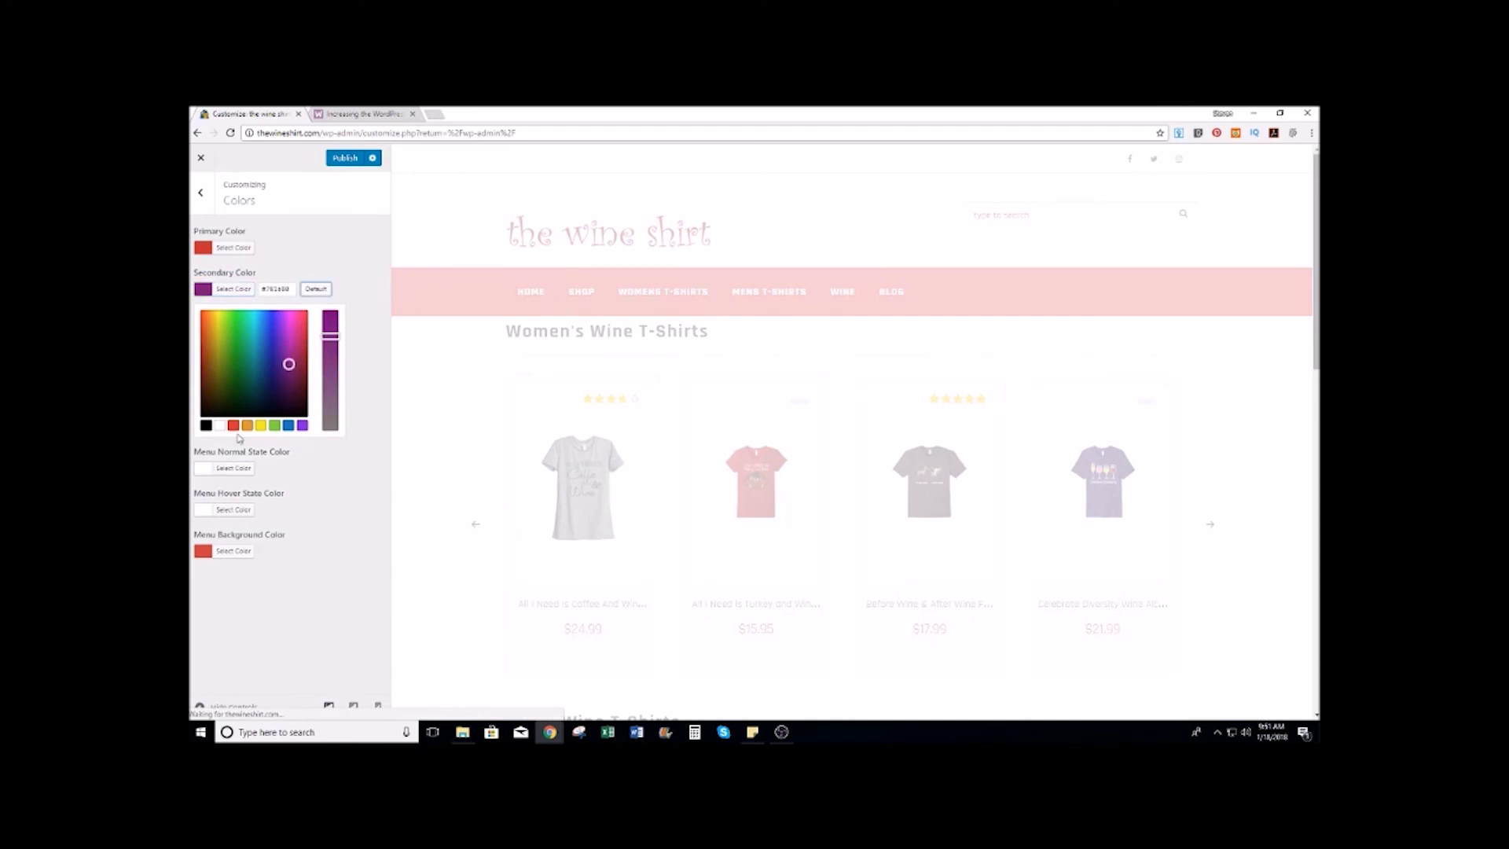
{"action": "left_click", "coordinate": [344, 219]}
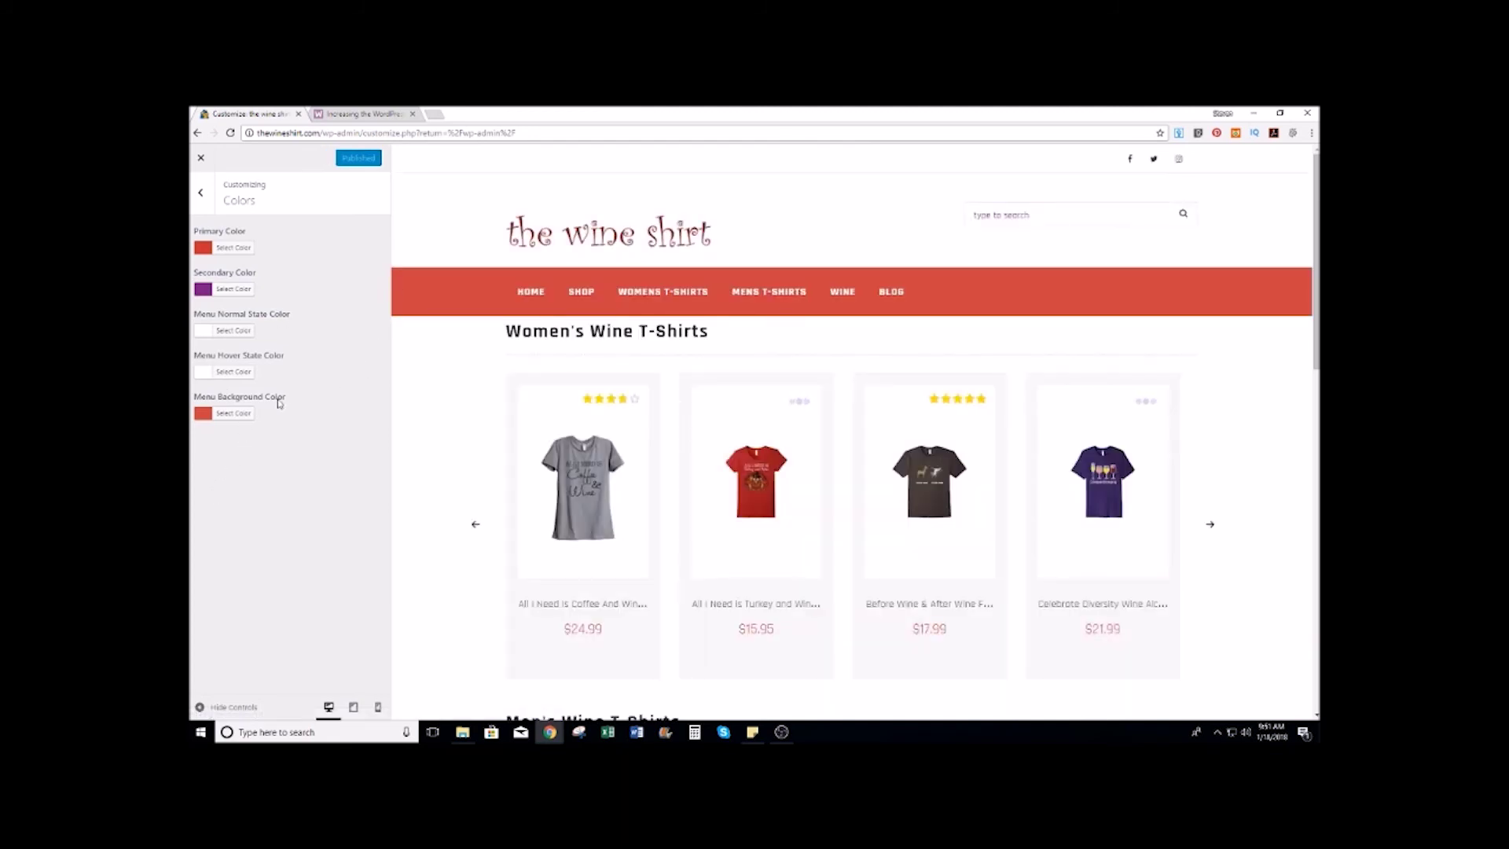
Step: Paste #7f1a1a into Menu Background, Secondary and Primary colours, then publish
{"action": "left_click", "coordinate": [236, 413]}
{"action": "double_click", "coordinate": [275, 413]}
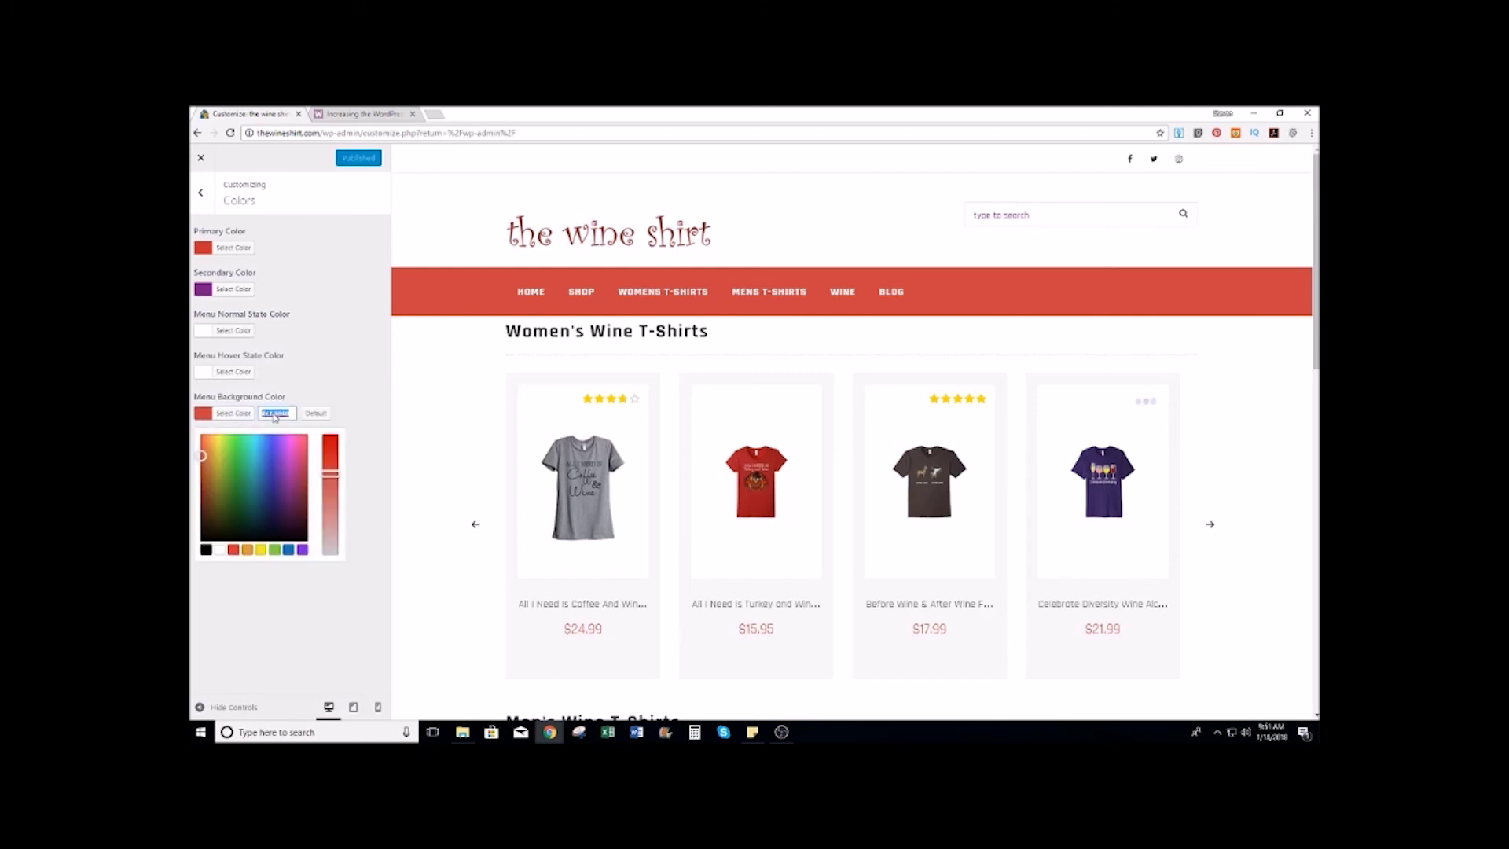
{"action": "key", "text": "ctrl+v"}
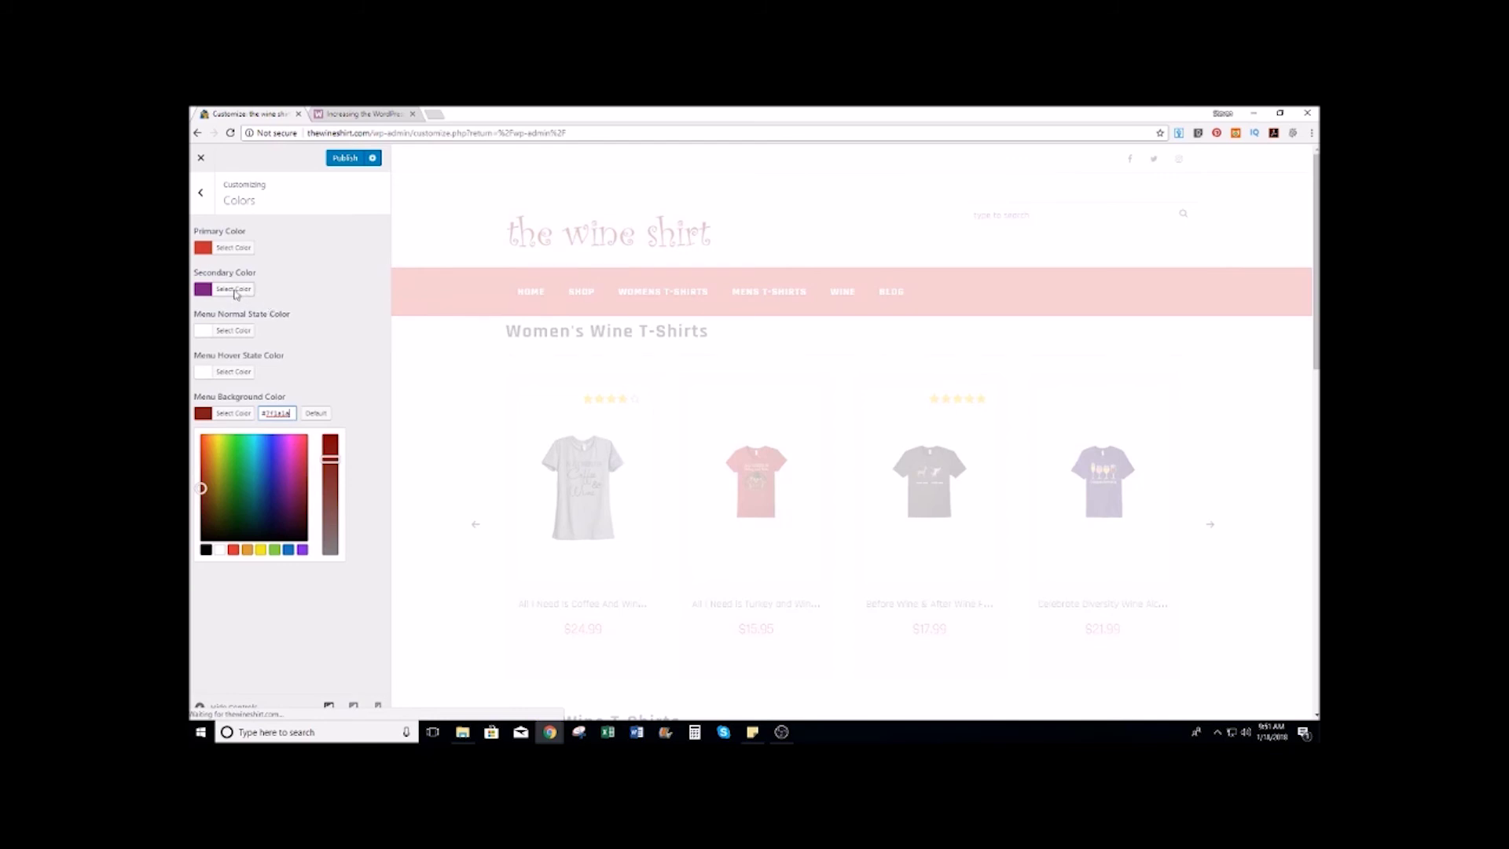
{"action": "left_click", "coordinate": [235, 289]}
{"action": "double_click", "coordinate": [286, 289]}
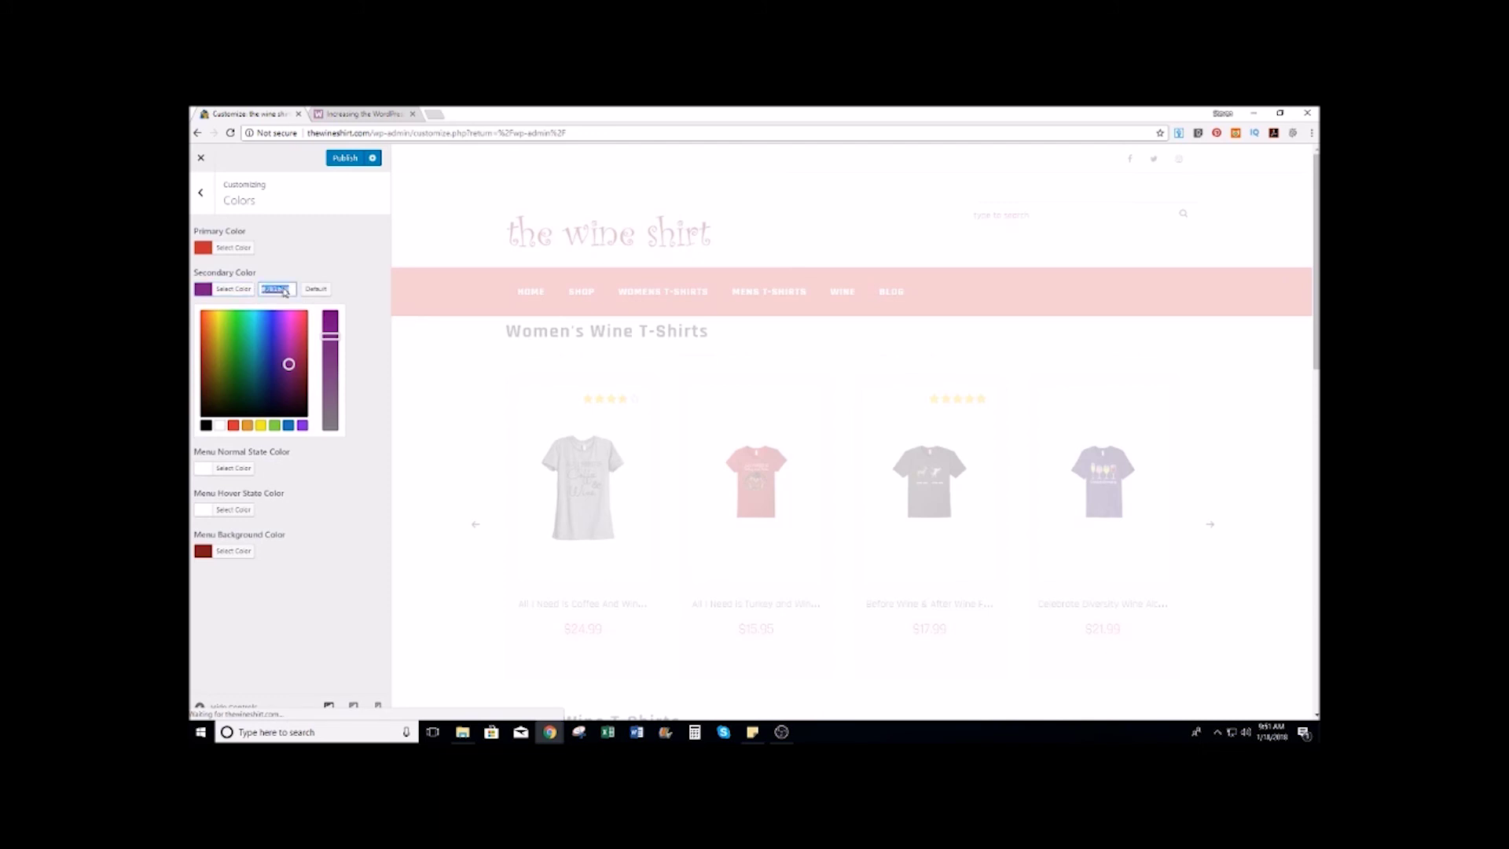
{"action": "key", "text": "ctrl+v"}
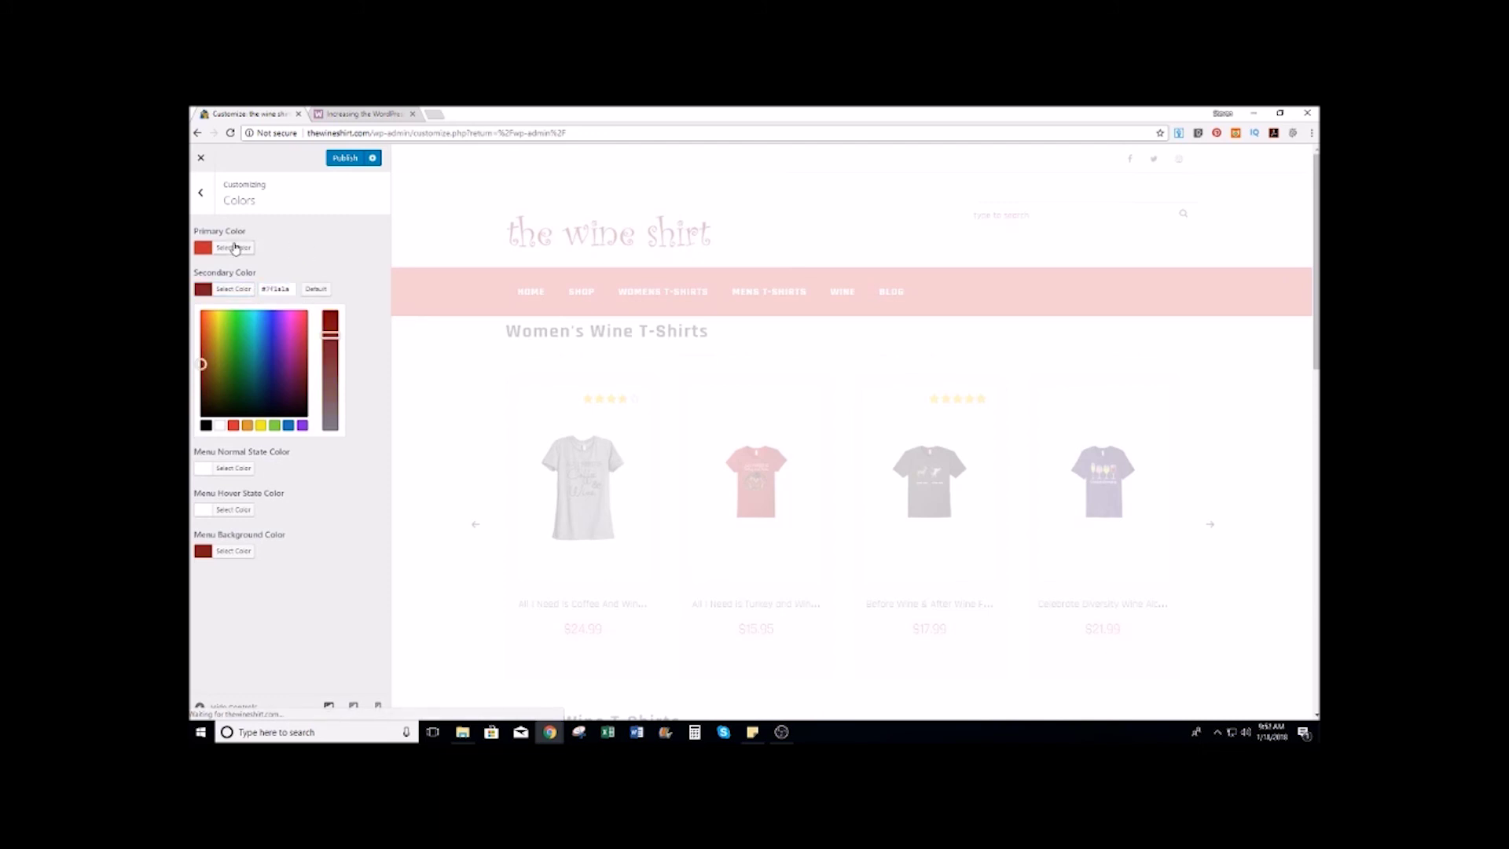
{"action": "left_click", "coordinate": [234, 250]}
{"action": "triple_click", "coordinate": [280, 248]}
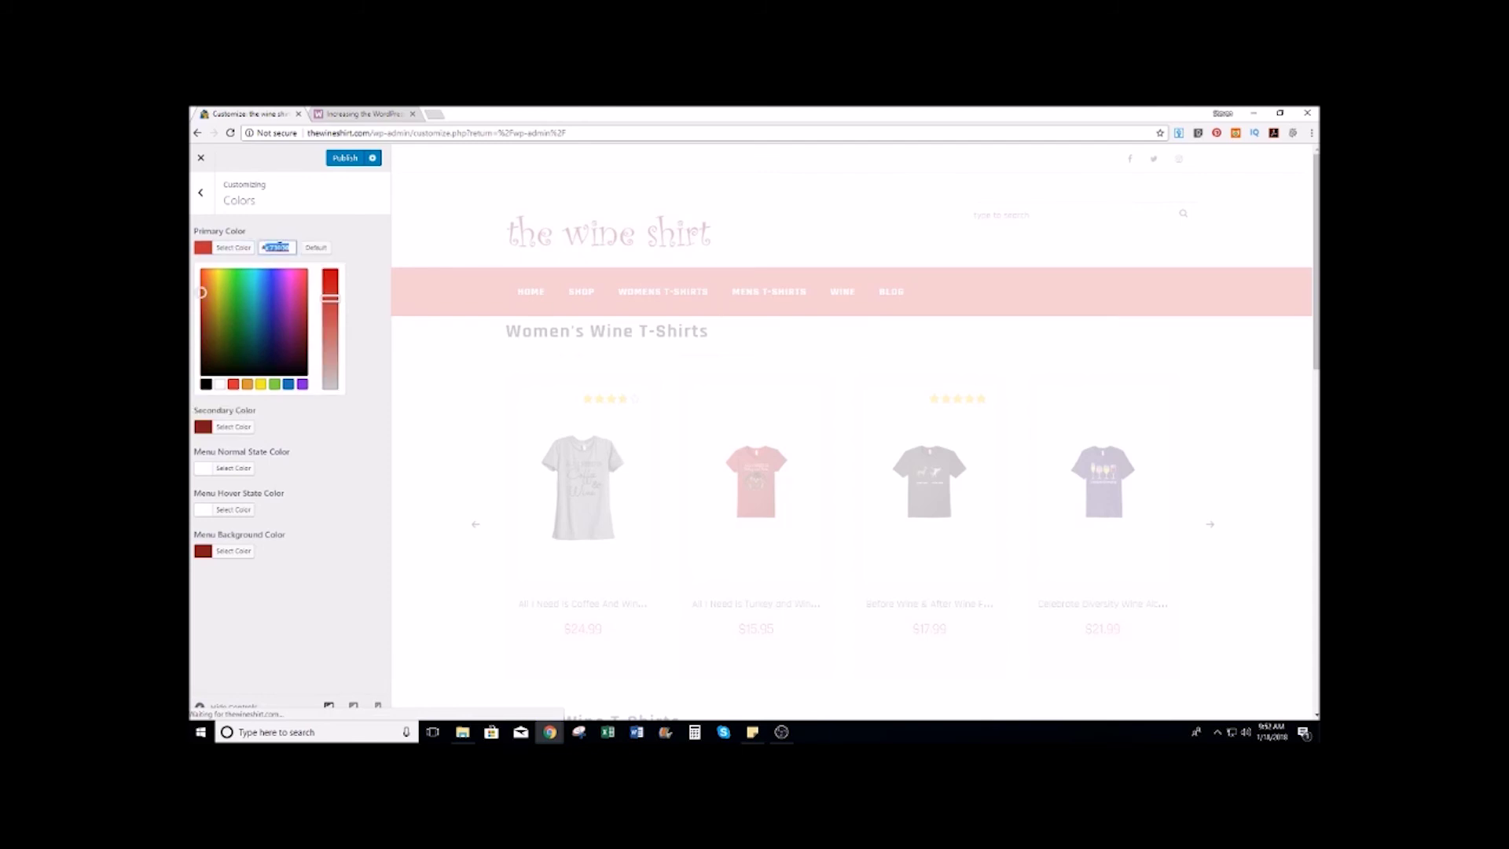
{"action": "key", "text": "ctrl+v"}
{"action": "left_click", "coordinate": [304, 228]}
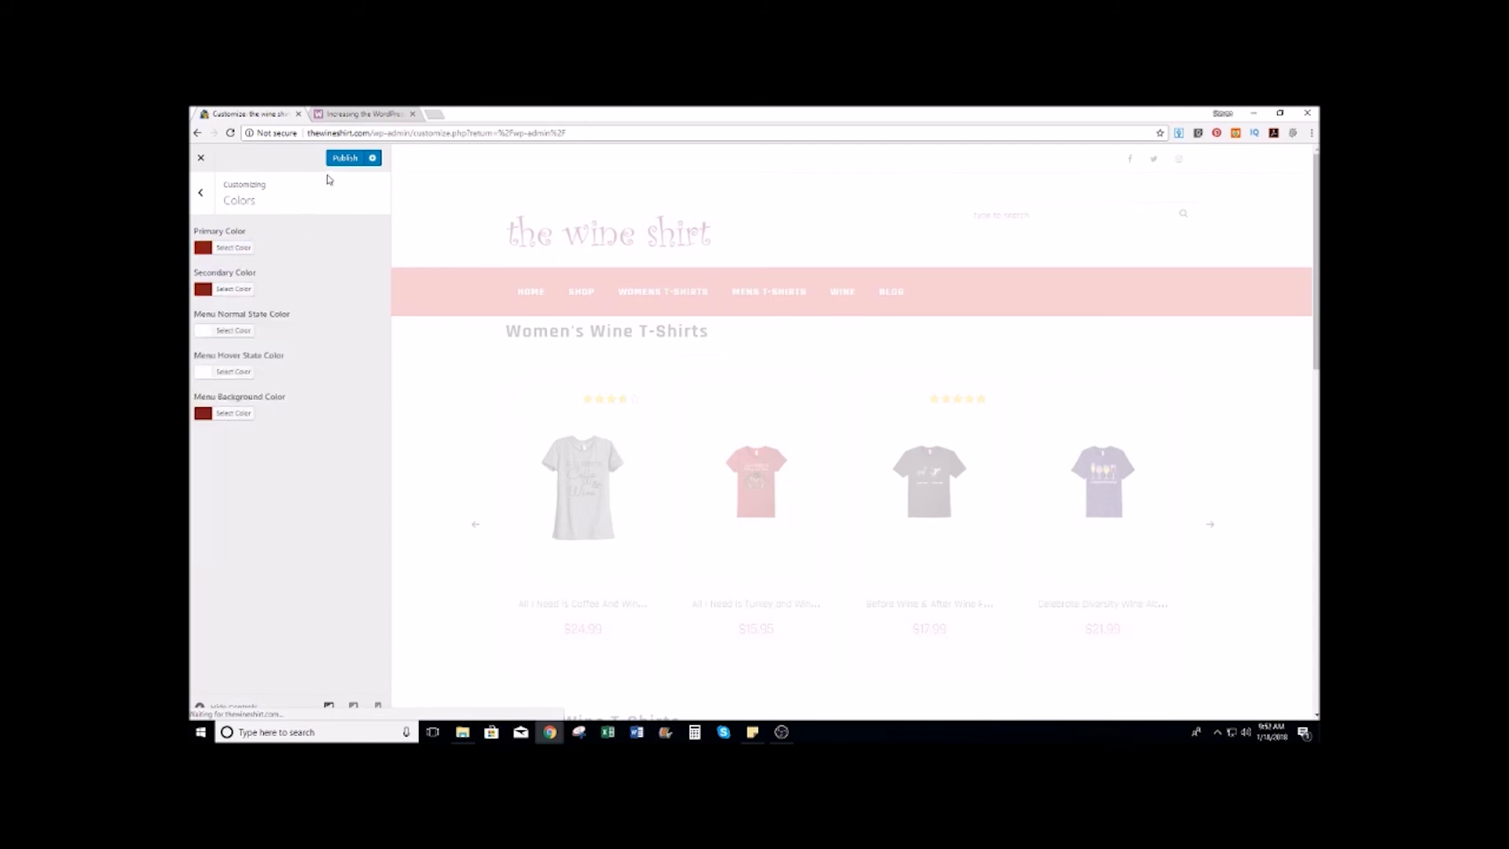
{"action": "left_click", "coordinate": [347, 162]}
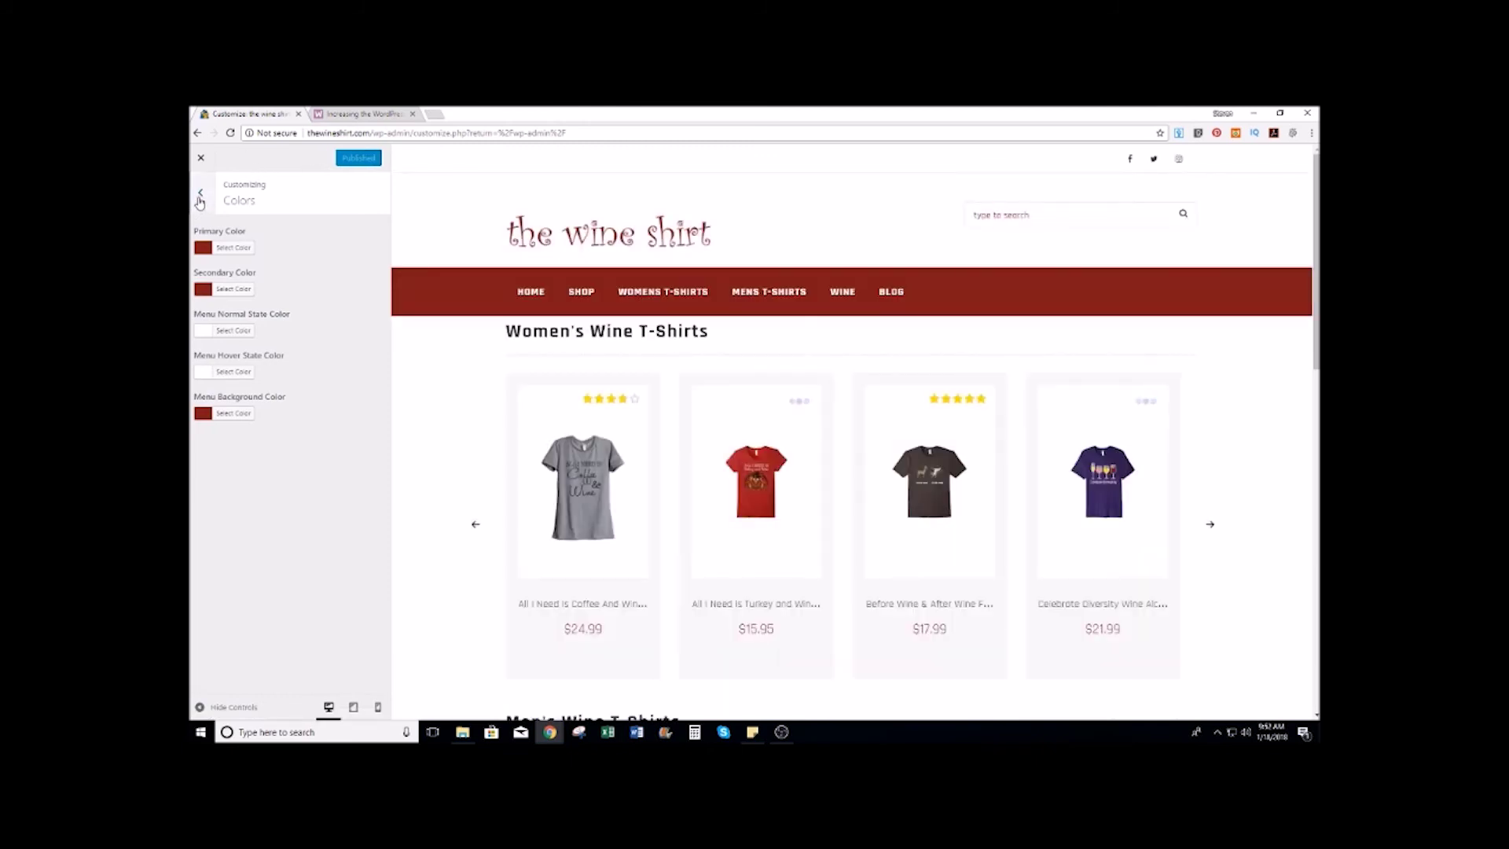
{"action": "left_click", "coordinate": [202, 196]}
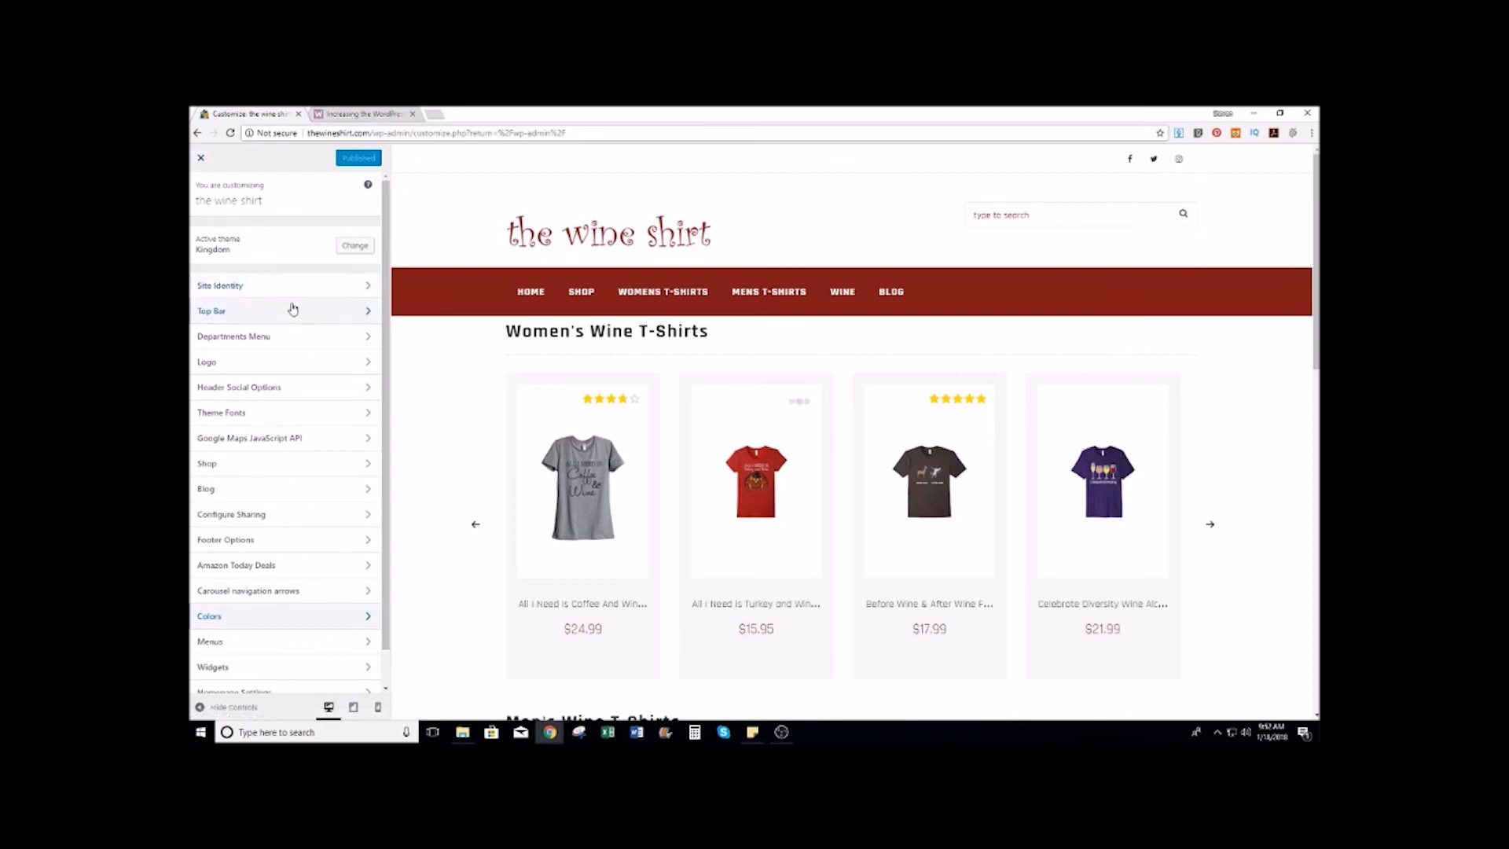
Step: Choose Blog as the posts page in Homepage Settings, publish, and close the Customizer
{"action": "scroll", "coordinate": [290, 306], "scroll_direction": "down", "scroll_amount": 1}
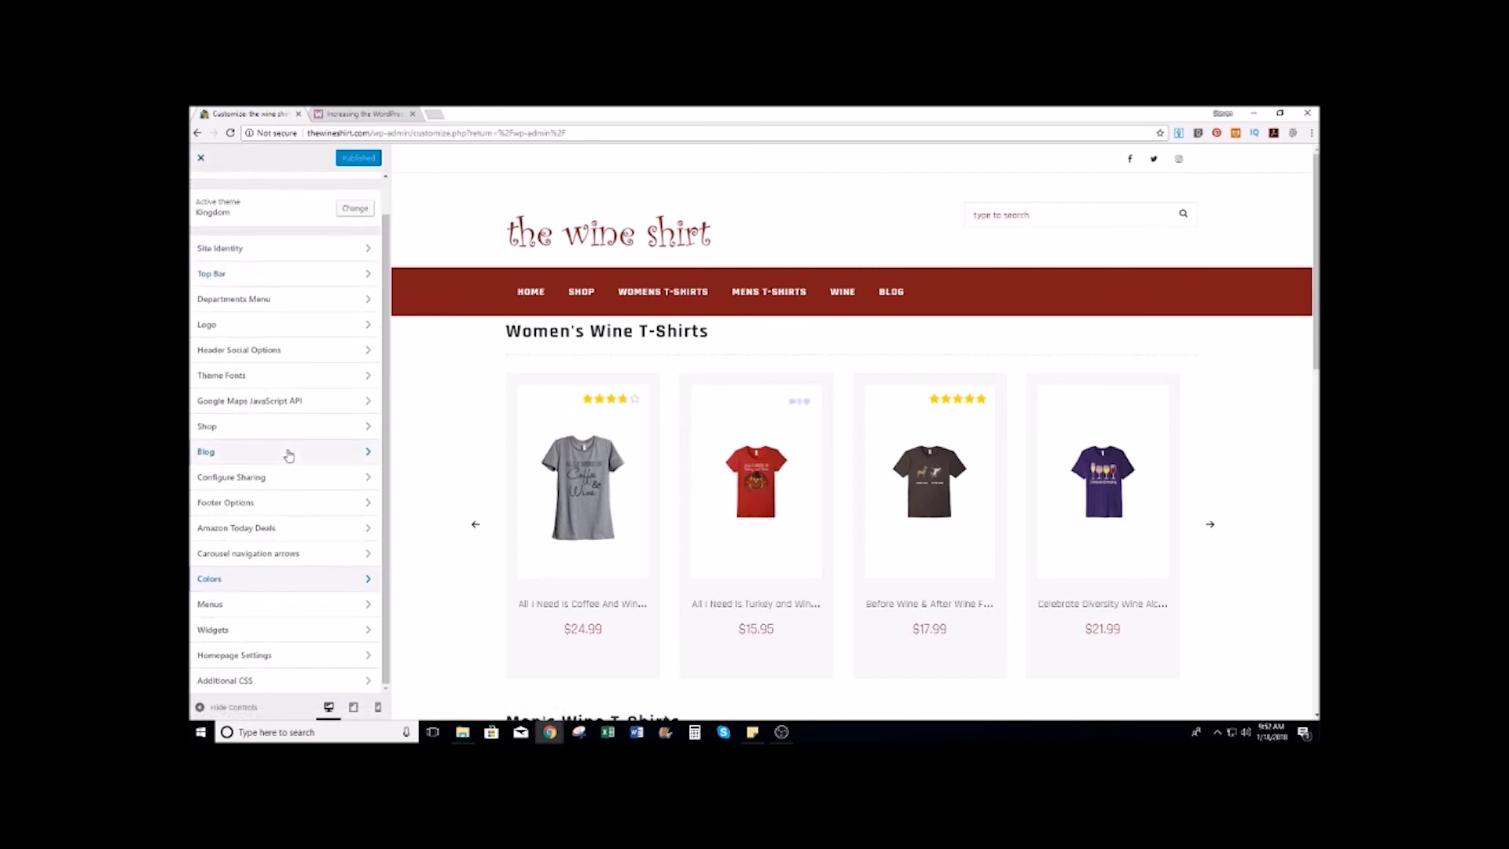
{"action": "left_click", "coordinate": [251, 658]}
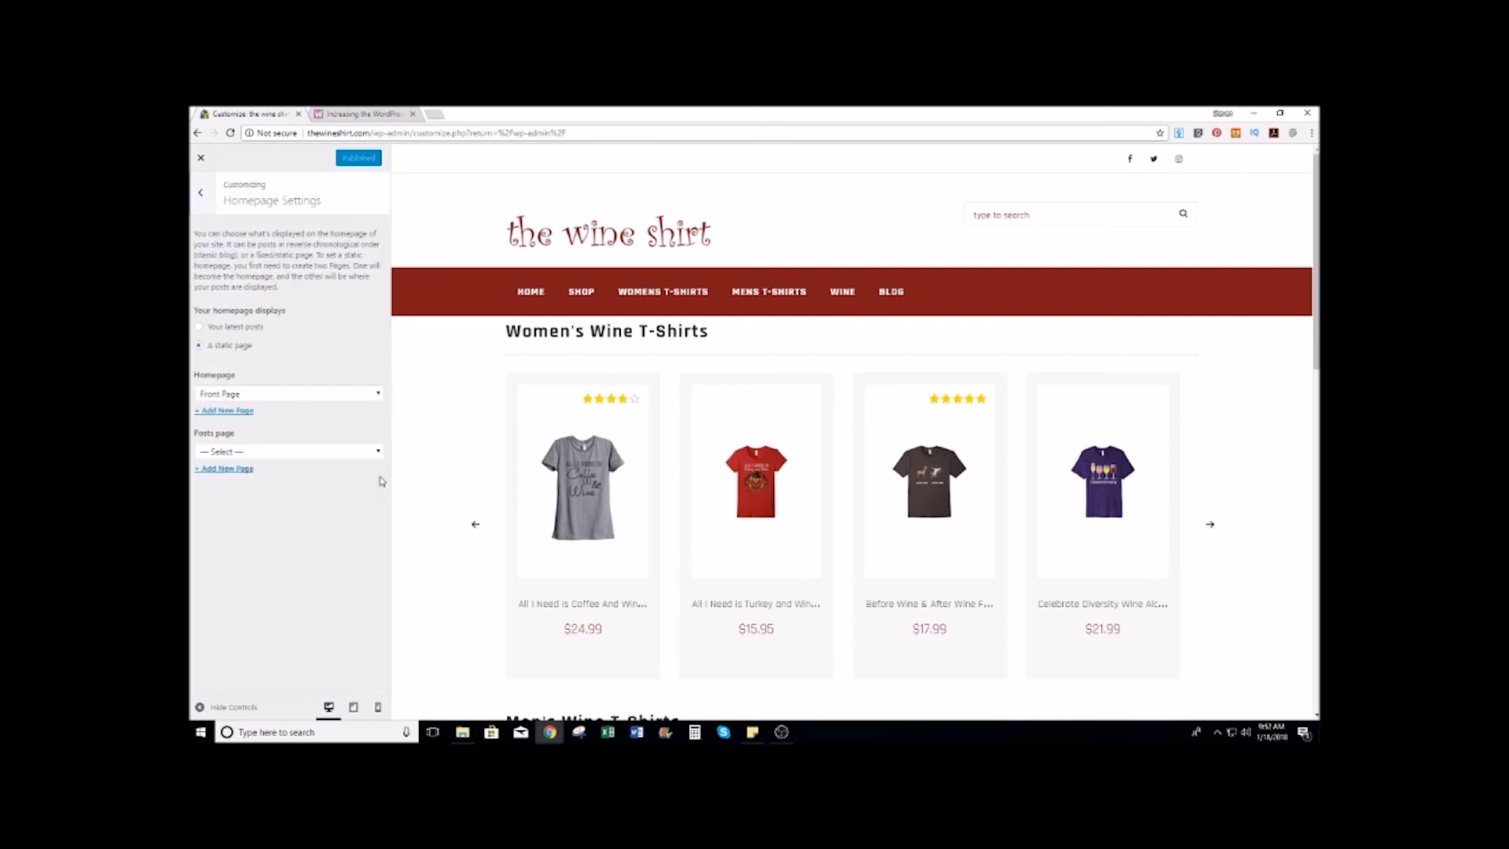
{"action": "left_click", "coordinate": [378, 453]}
{"action": "left_click", "coordinate": [224, 475]}
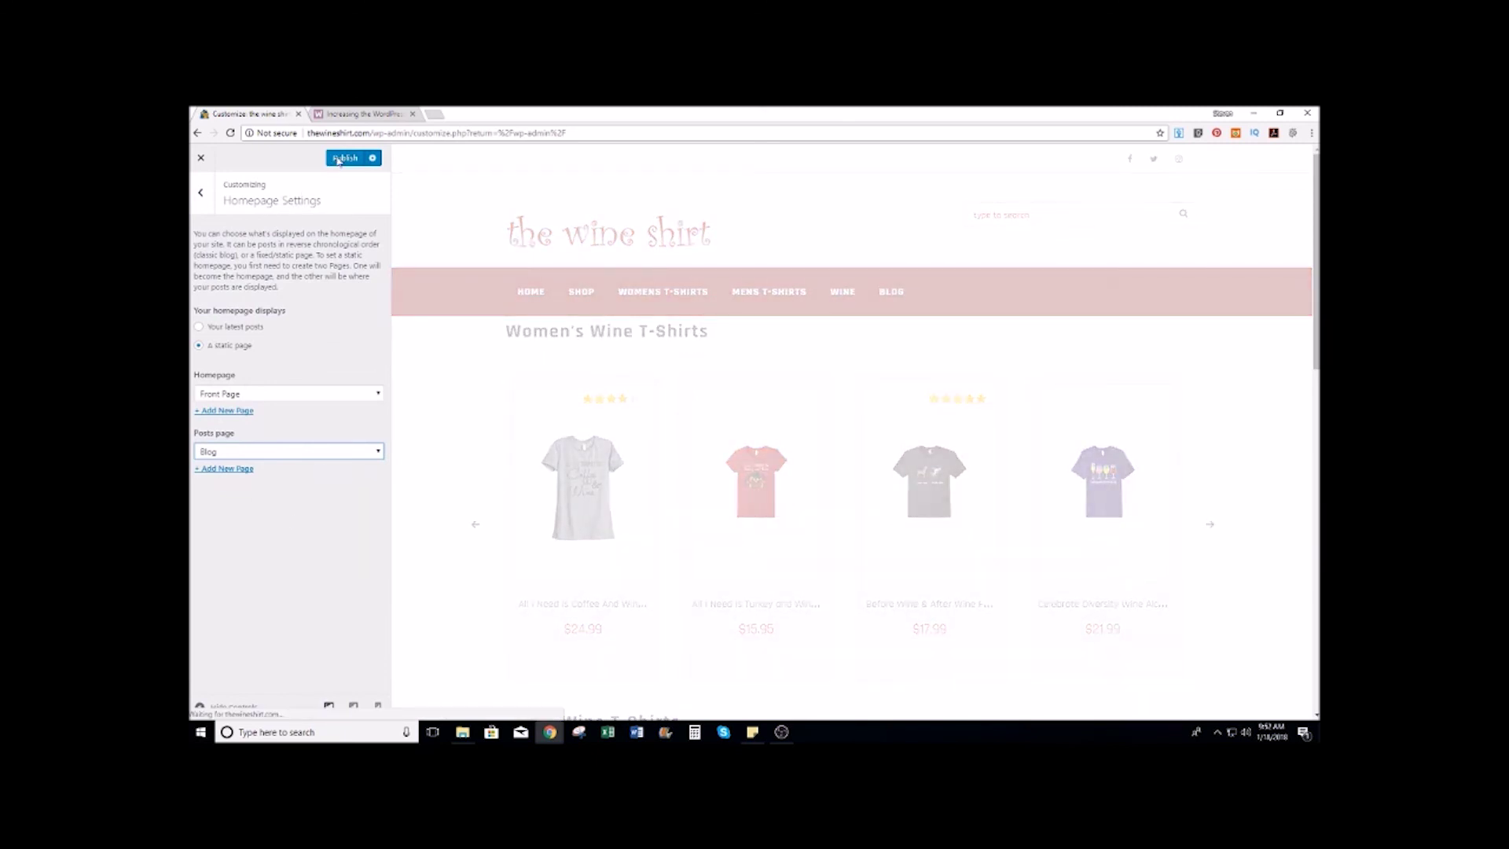
{"action": "left_click", "coordinate": [338, 160]}
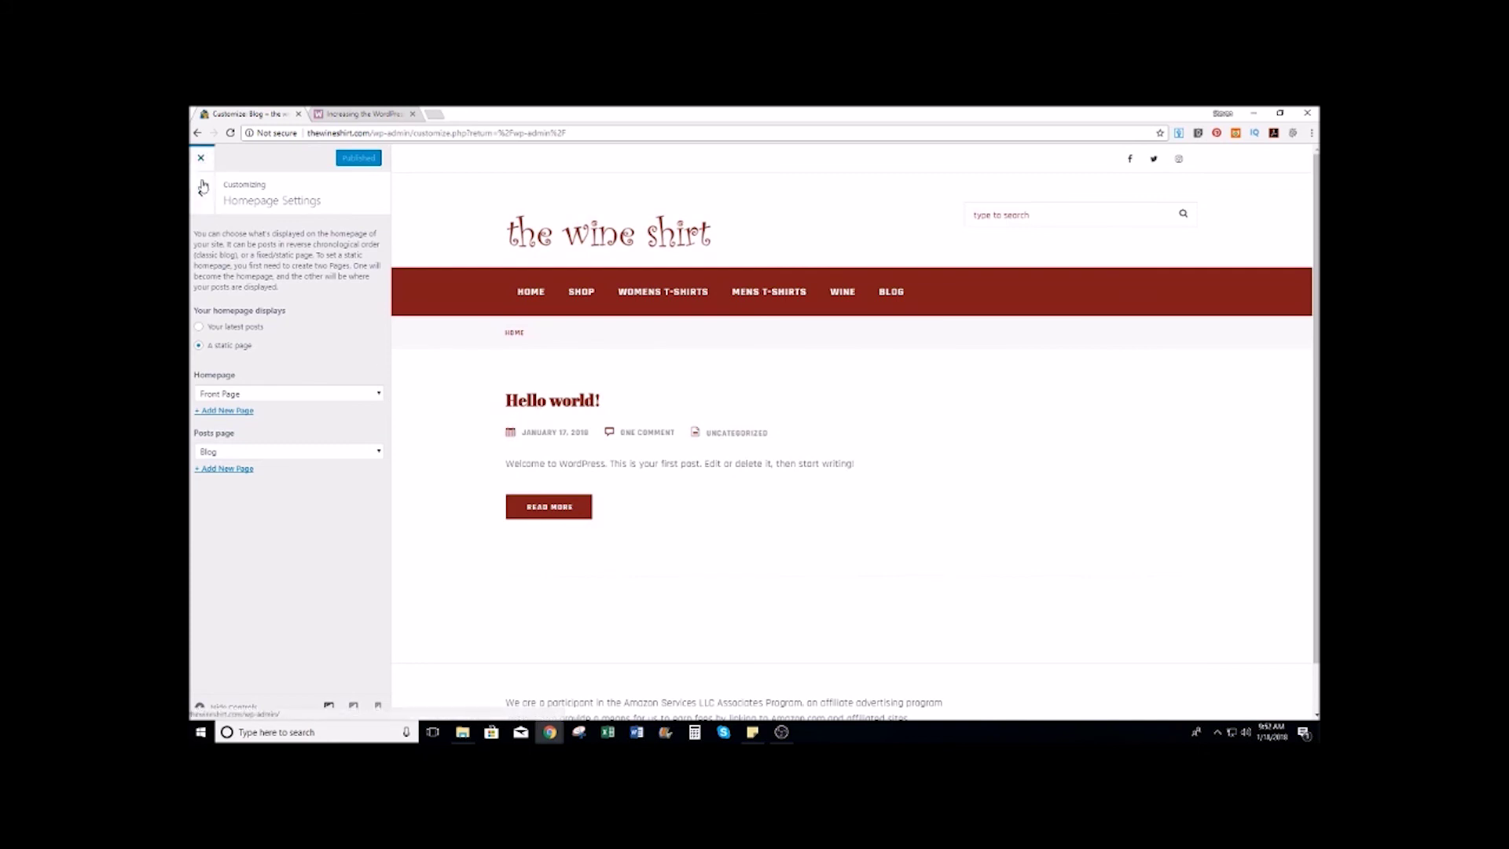
{"action": "left_click", "coordinate": [203, 196]}
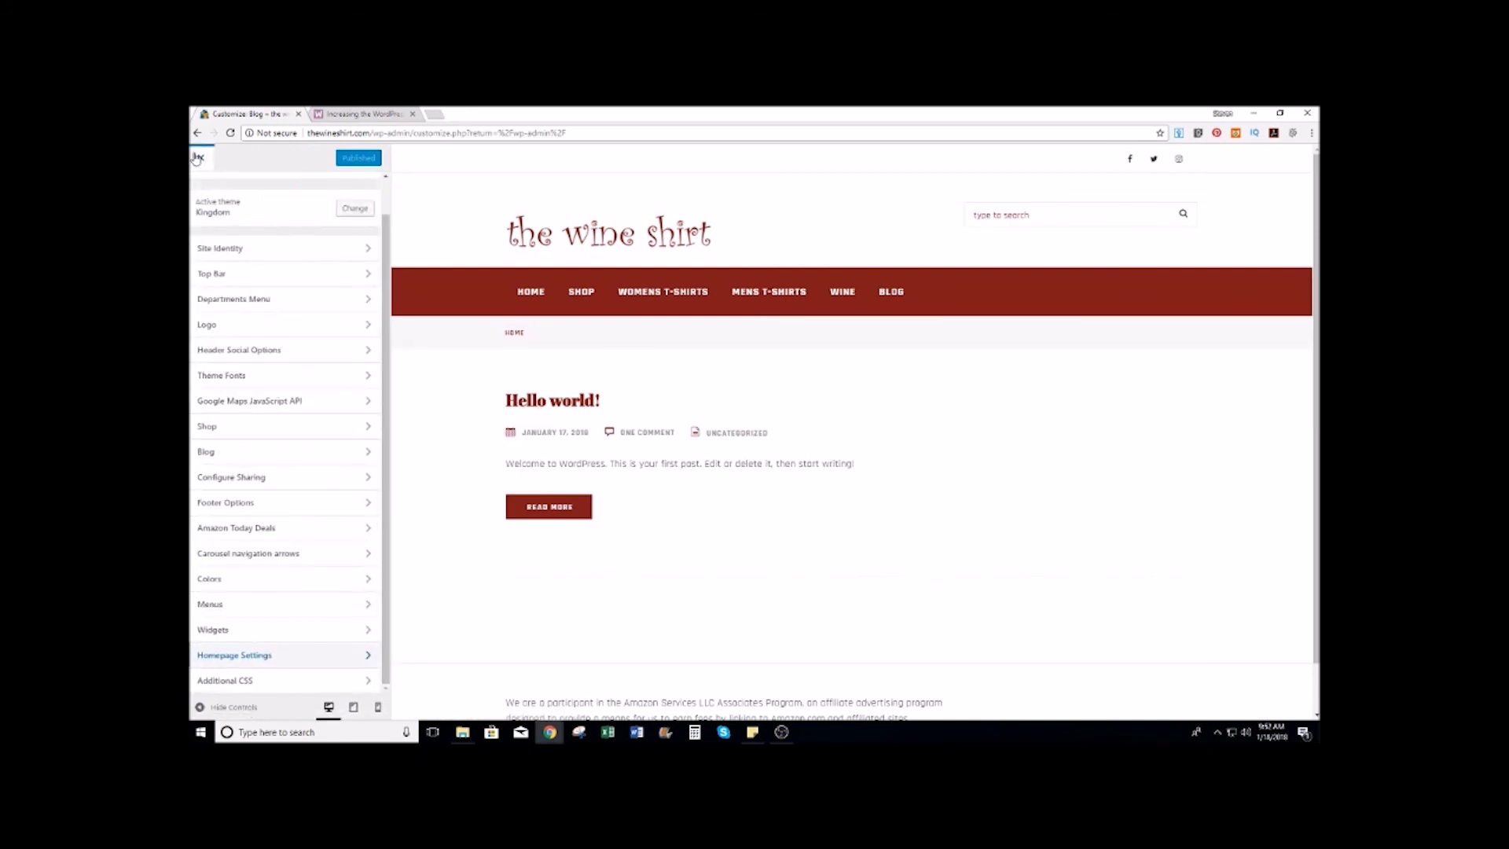
{"action": "left_click", "coordinate": [201, 159]}
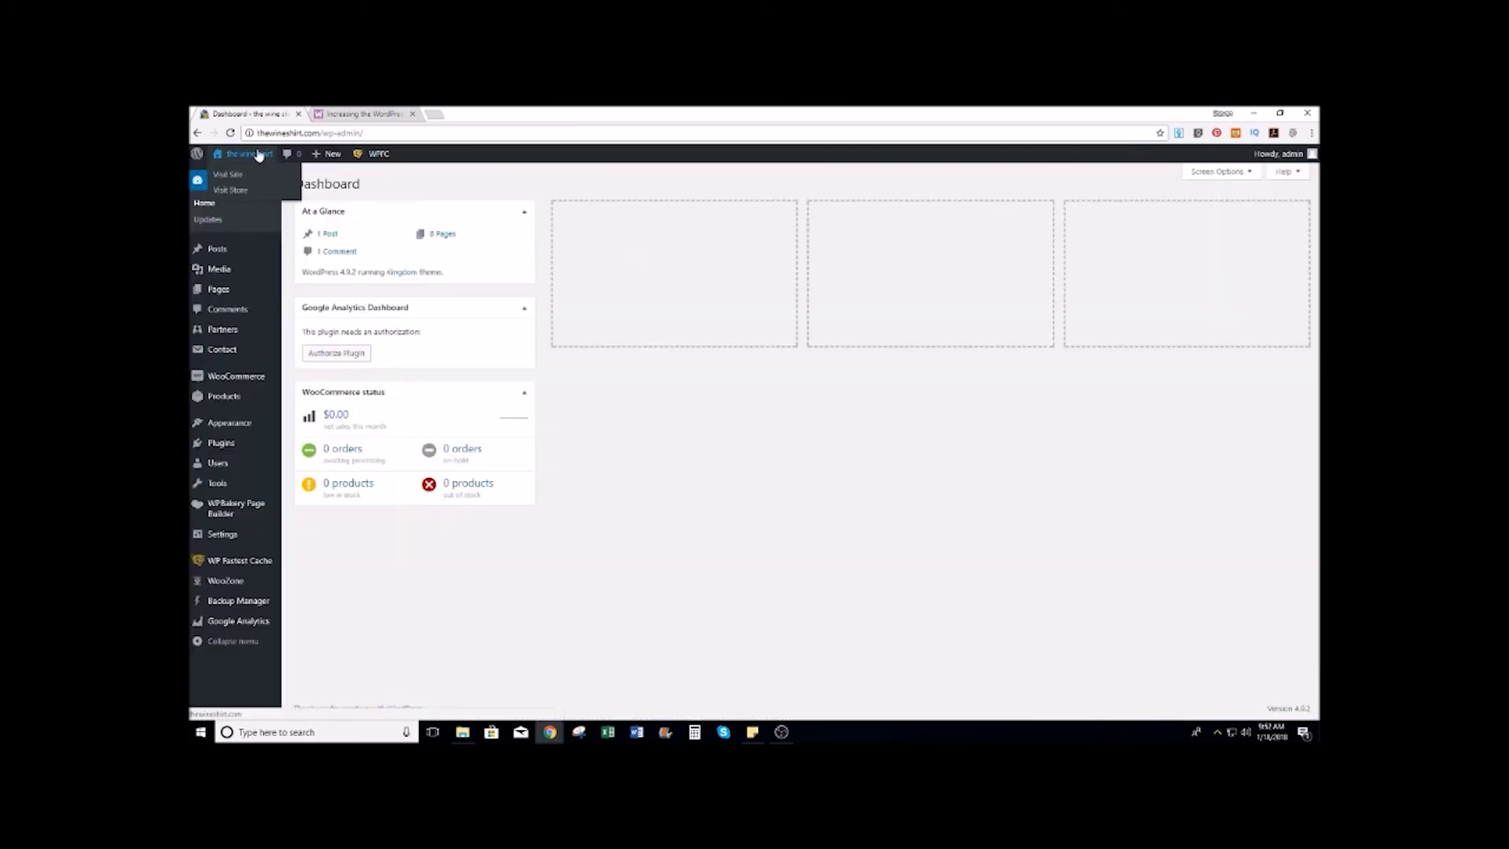
Step: View the live site's Blog page, then return to the Dashboard
{"action": "left_click", "coordinate": [232, 179]}
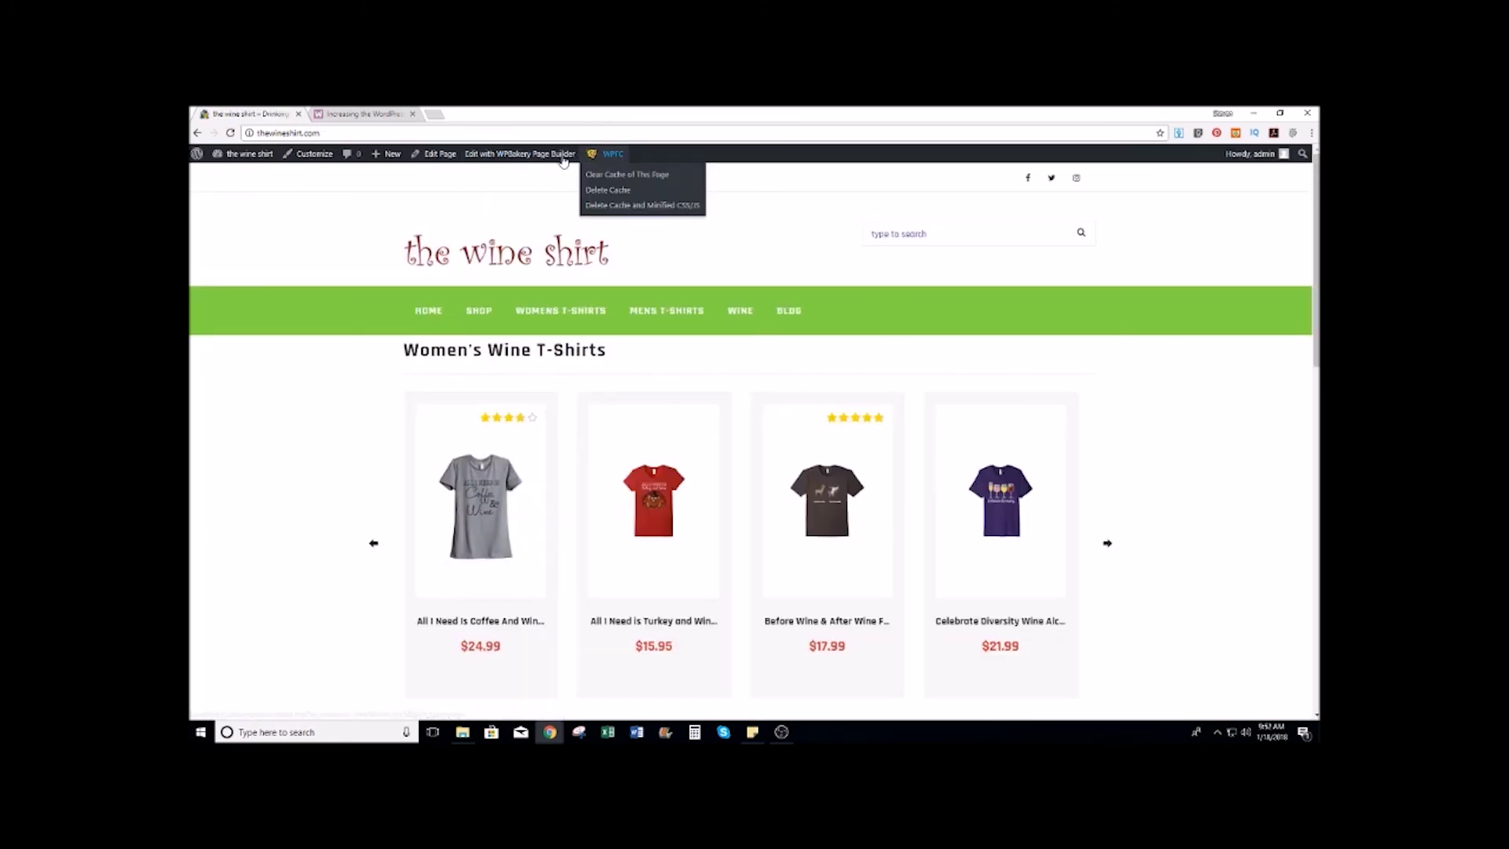
{"action": "left_click", "coordinate": [787, 312]}
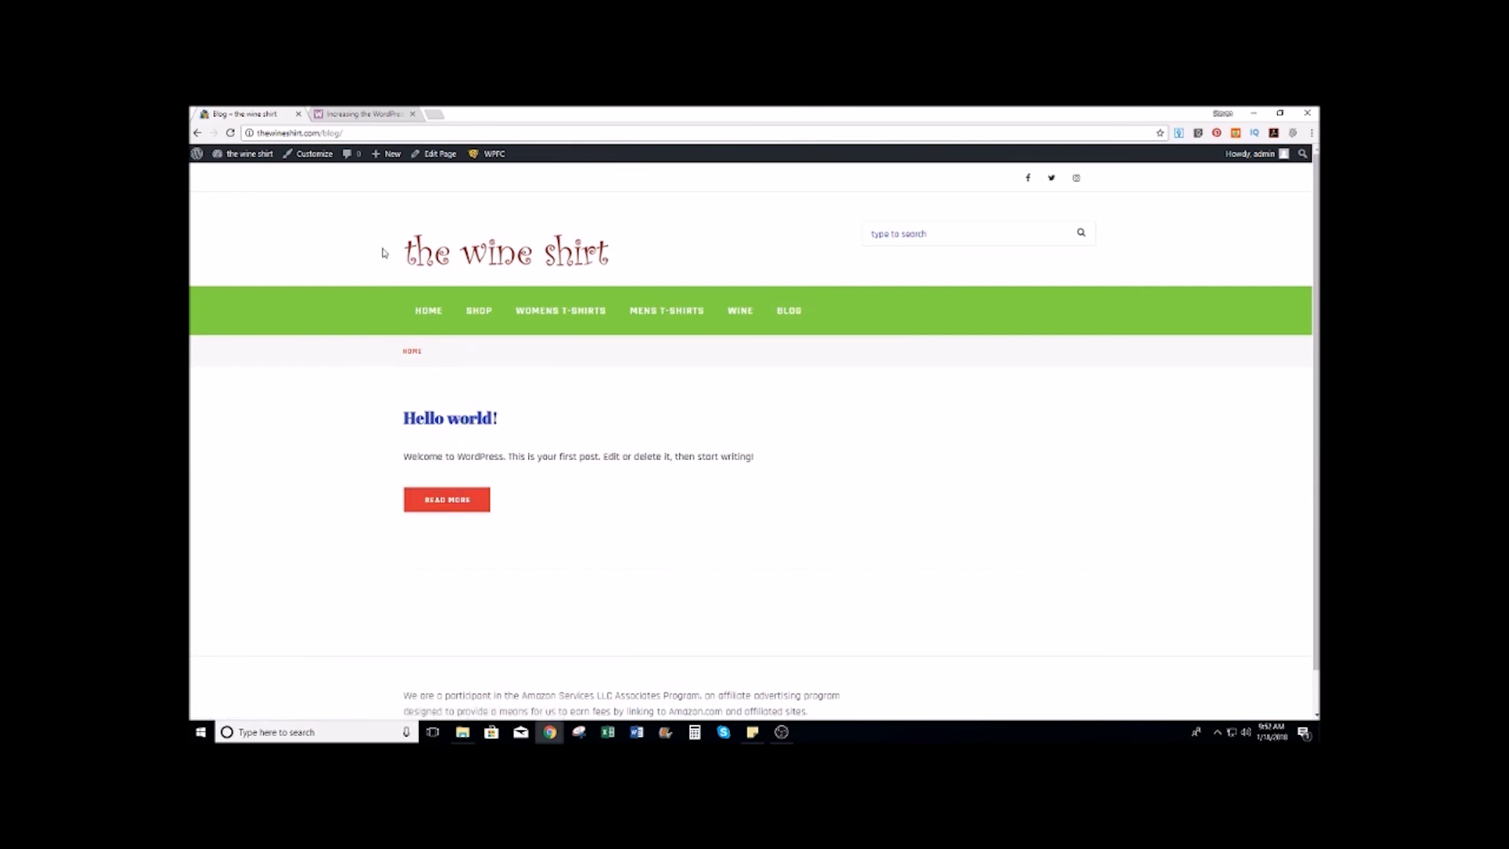
{"action": "mouse_move", "coordinate": [251, 157]}
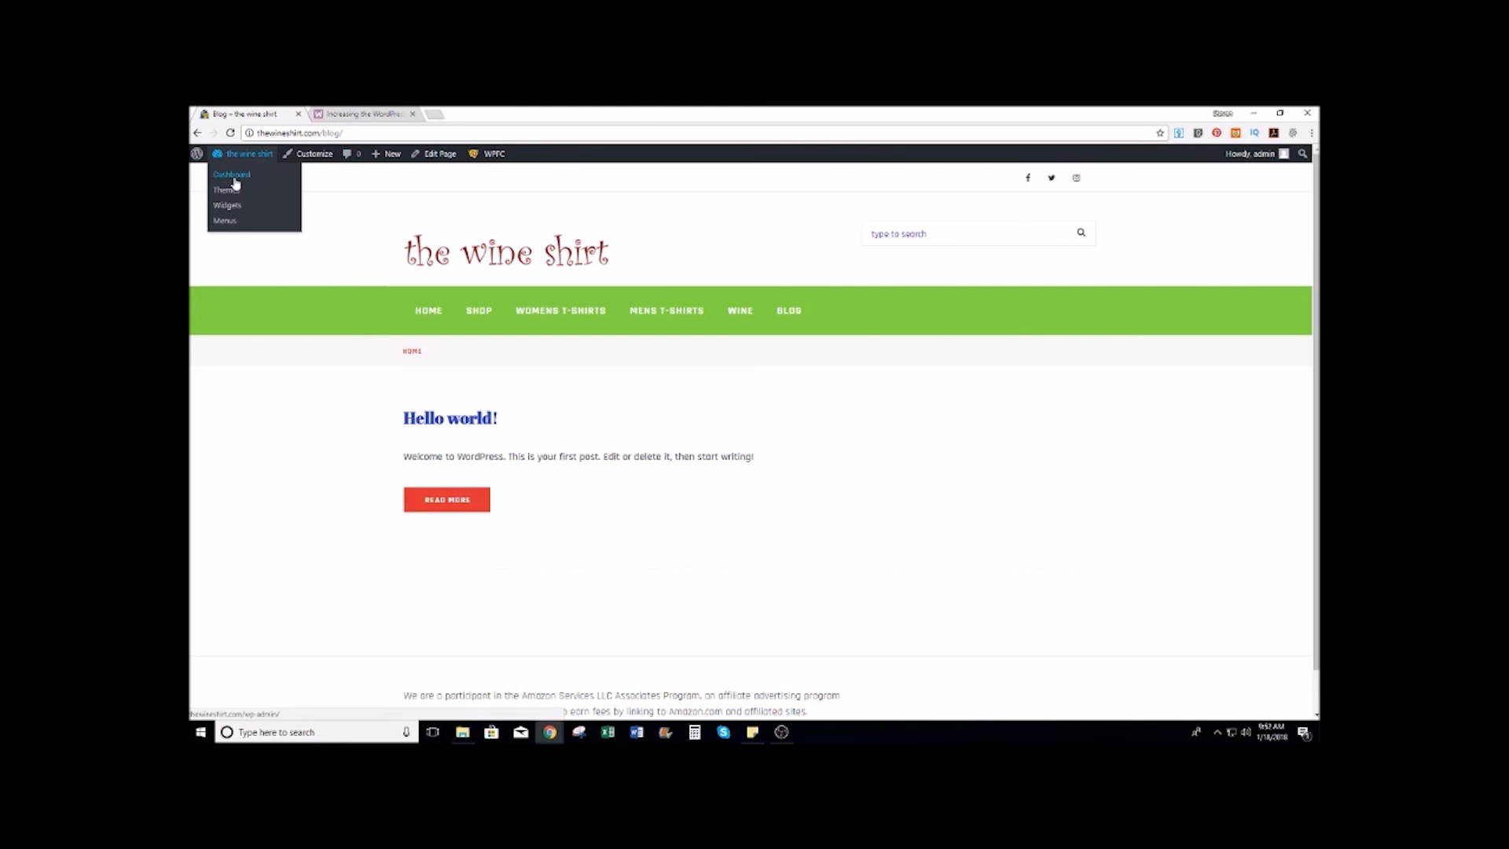
{"action": "left_click", "coordinate": [235, 177]}
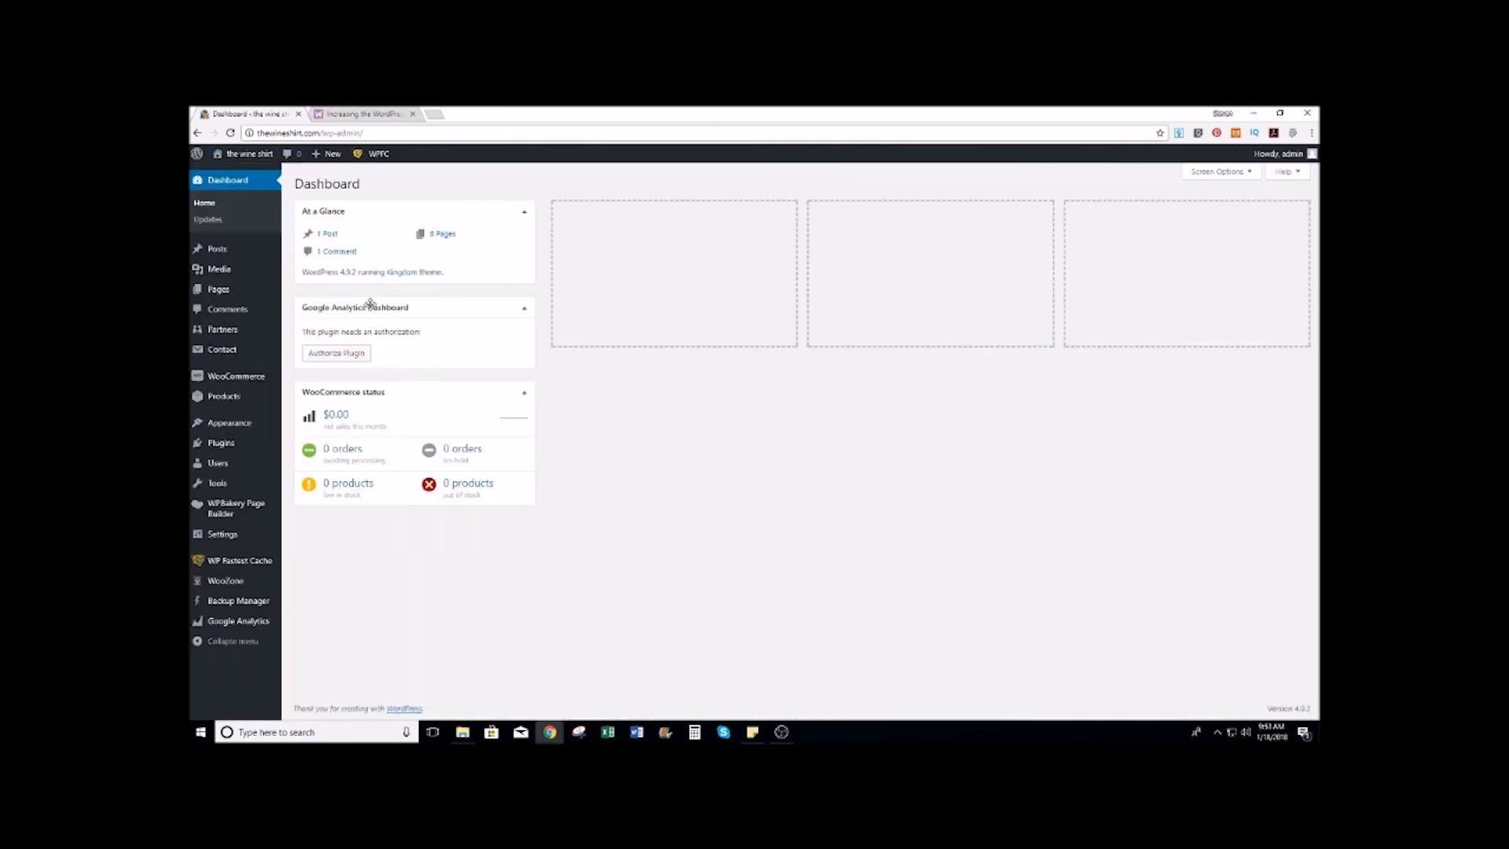
Step: Trash the Hello world! post from the All Posts list
{"action": "left_click", "coordinate": [304, 292]}
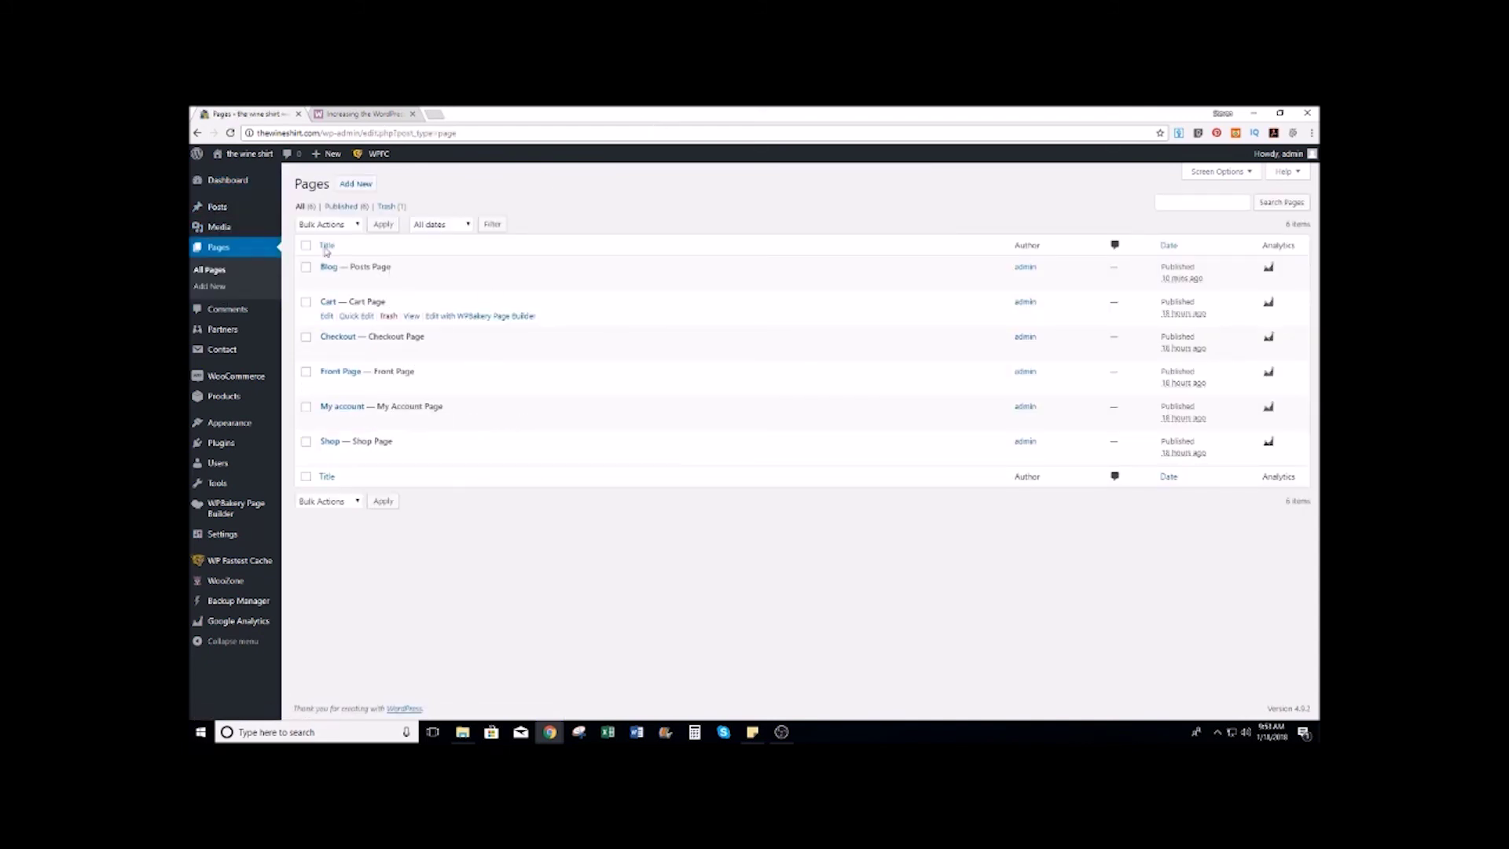
{"action": "mouse_move", "coordinate": [218, 209]}
{"action": "left_click", "coordinate": [297, 225]}
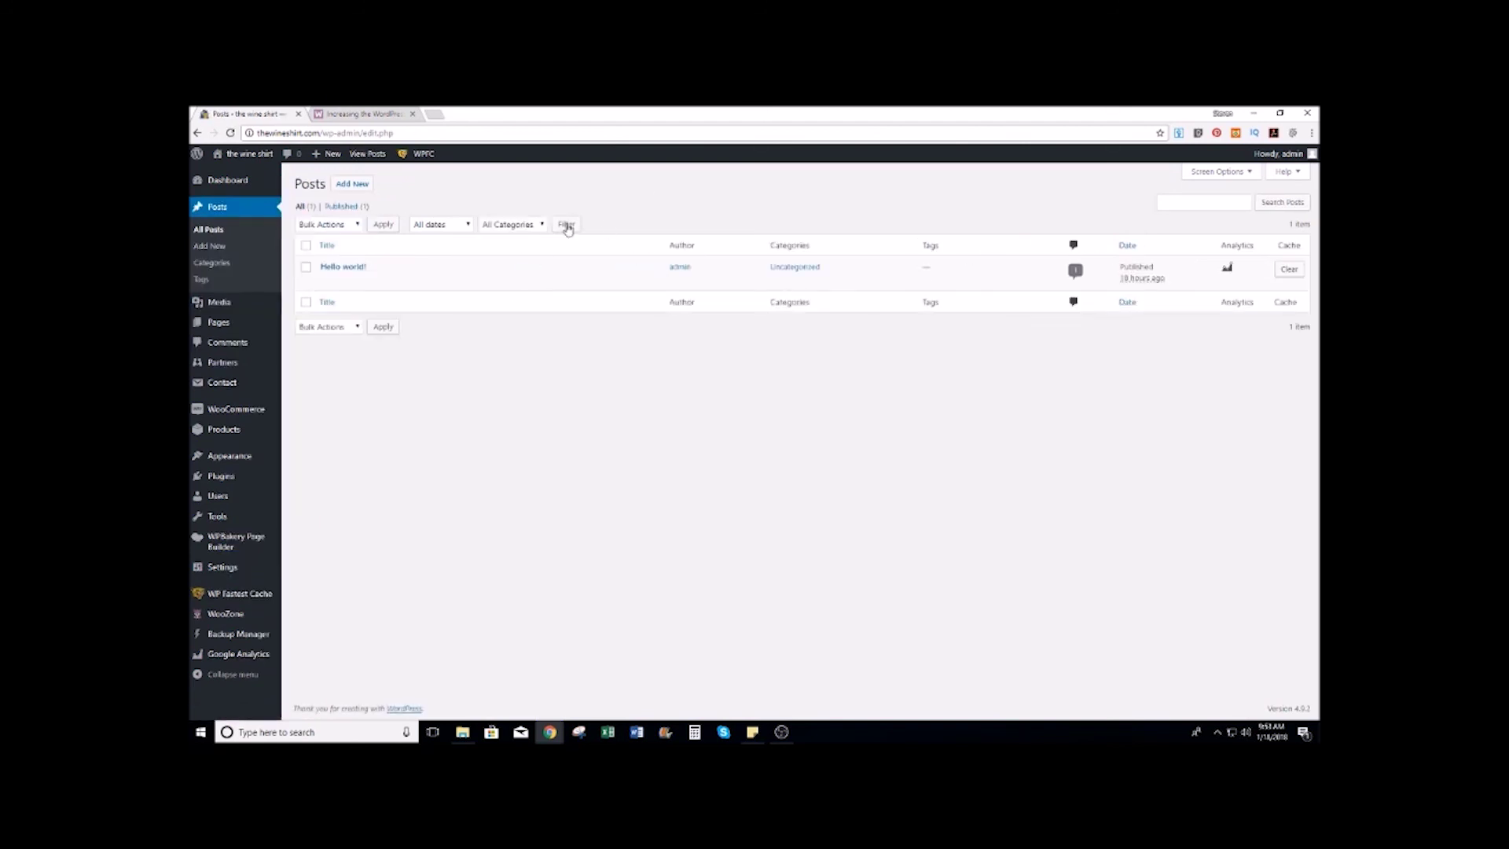
{"action": "left_click", "coordinate": [388, 280]}
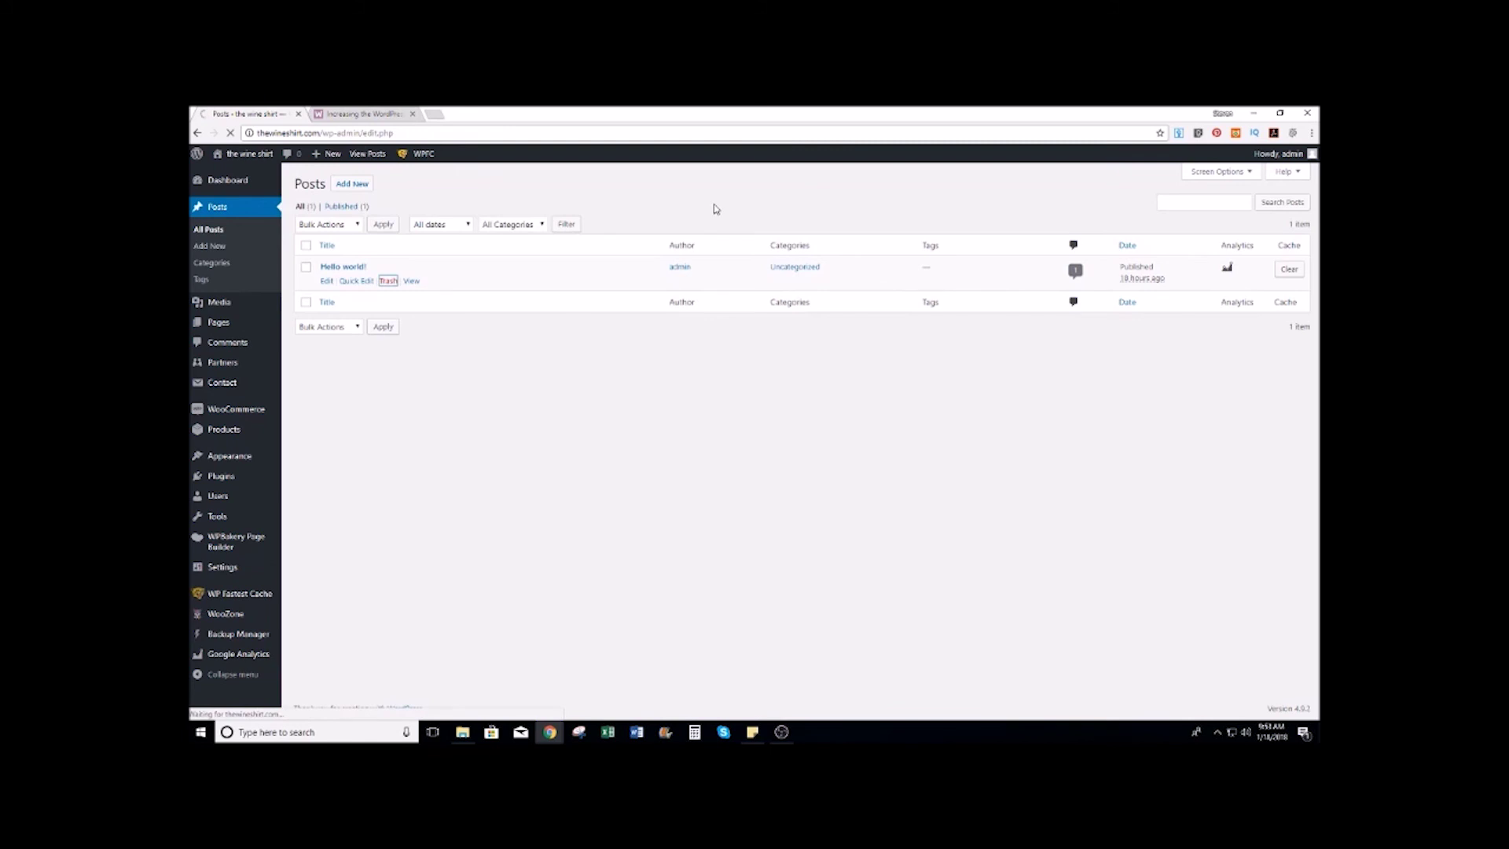
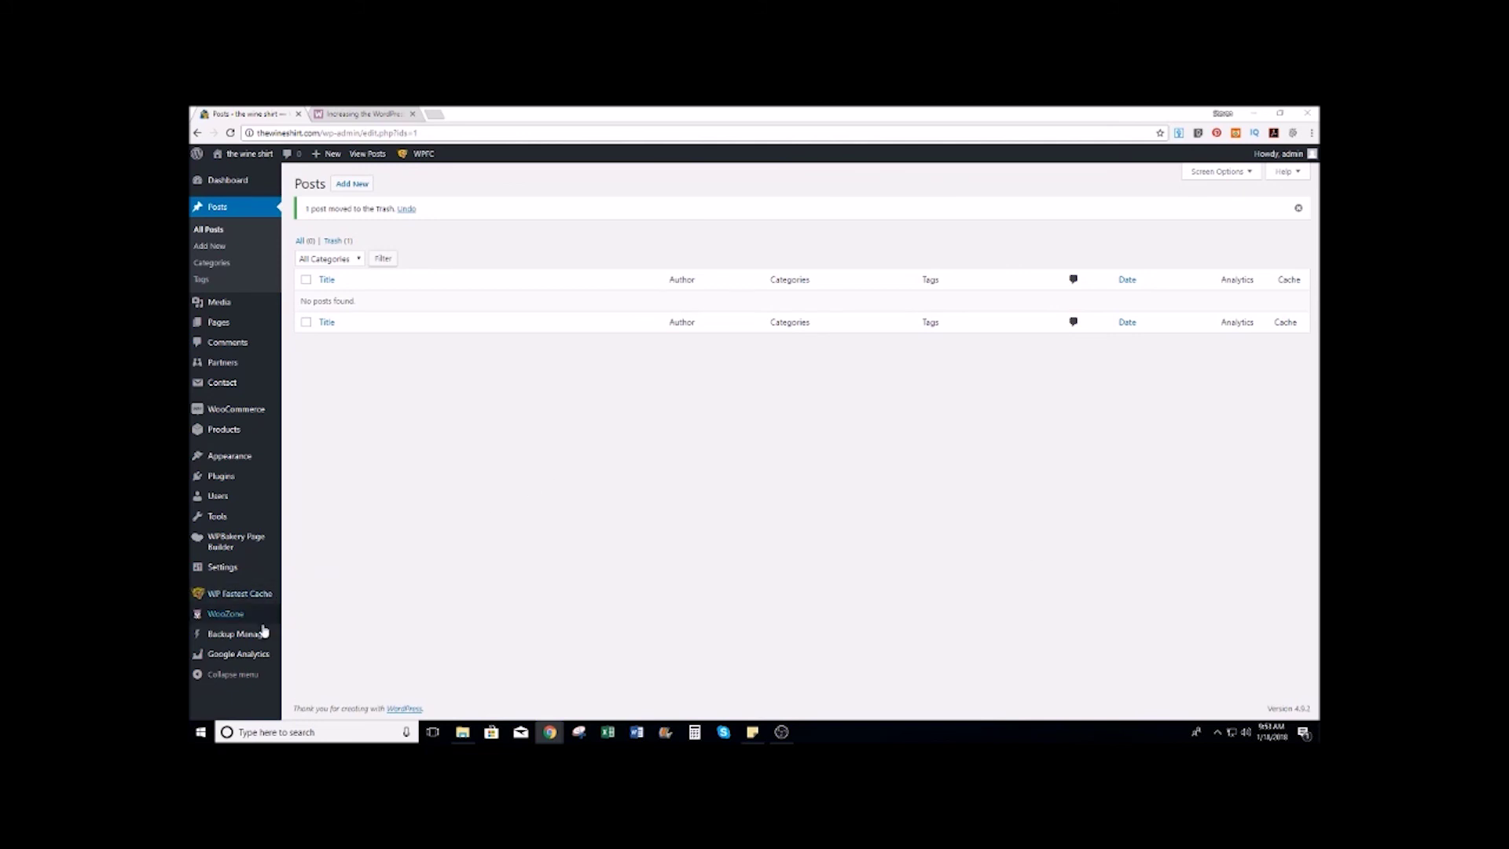
Step: Open a new blank Chrome tab beside the WordPress Posts admin page
{"action": "mouse_move", "coordinate": [232, 659]}
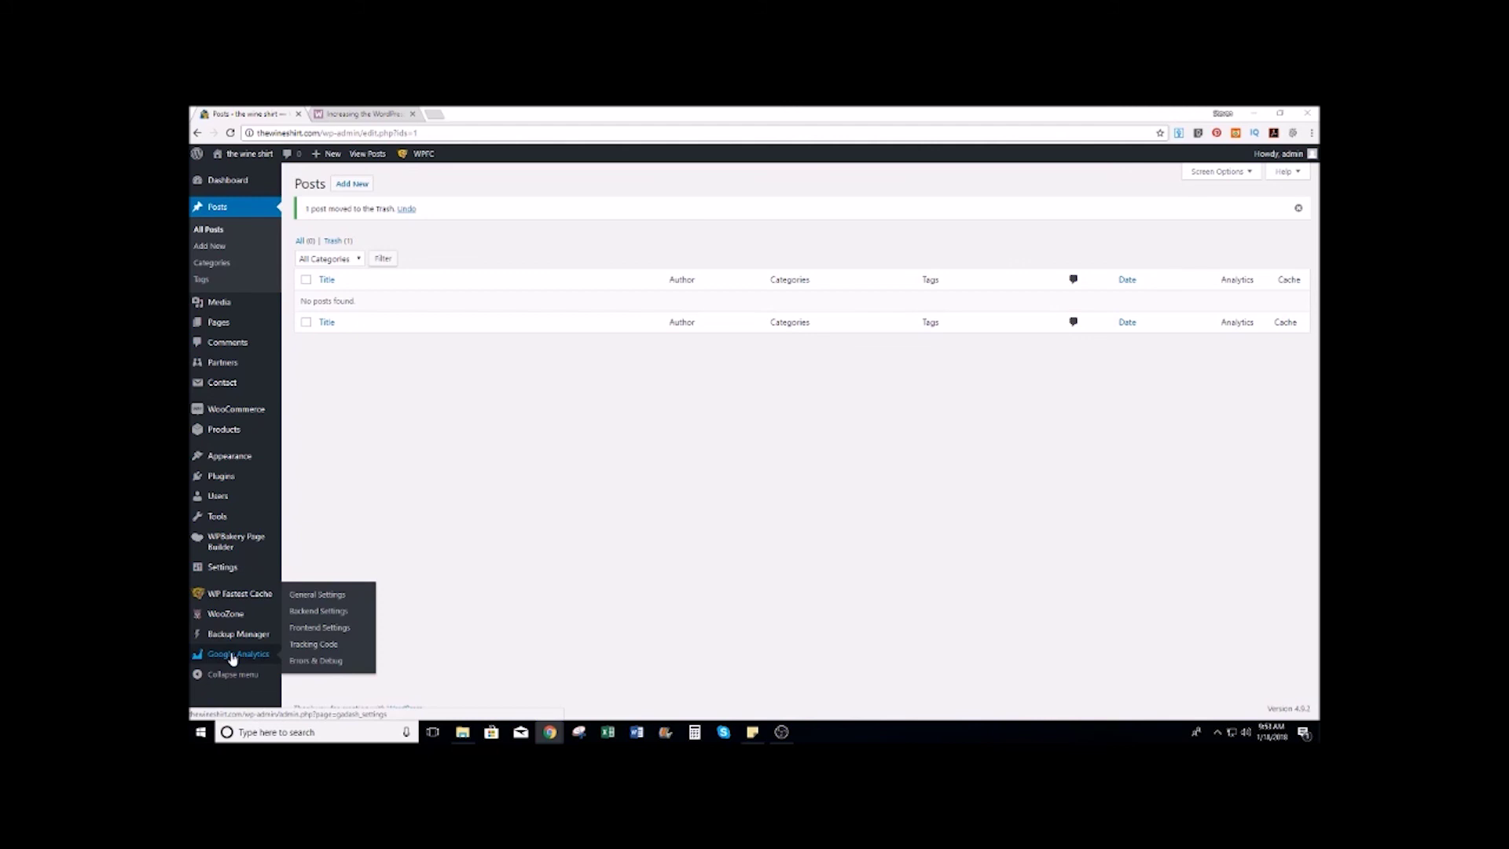
{"action": "left_click", "coordinate": [434, 114]}
Step: Search Google for 'google analytics' and open its Admin settings for the All Web Site Data view
{"action": "type", "text": "gooo"}
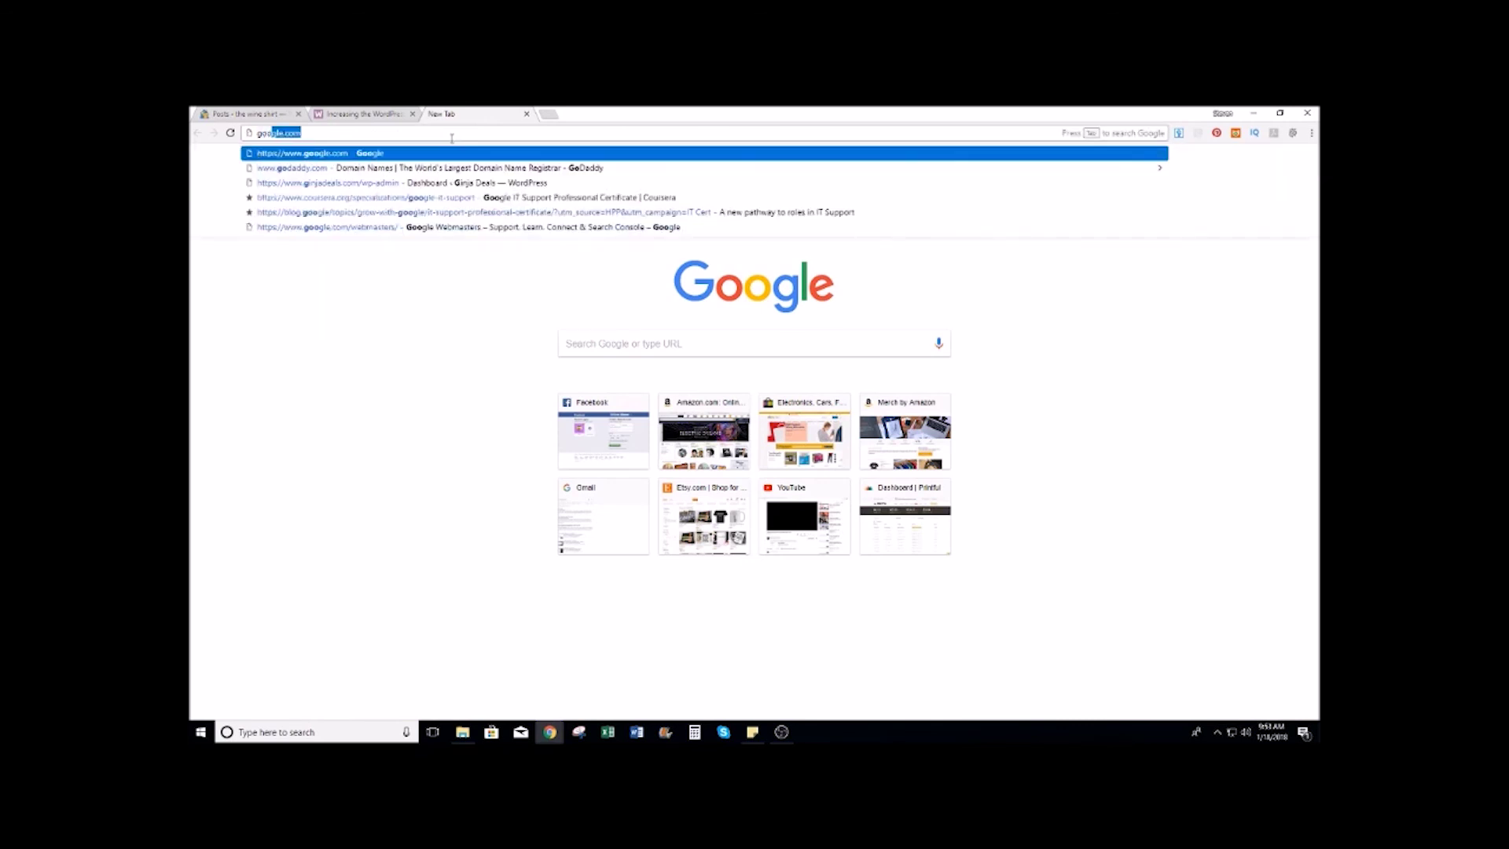
{"action": "type", "text": "le analytics"}
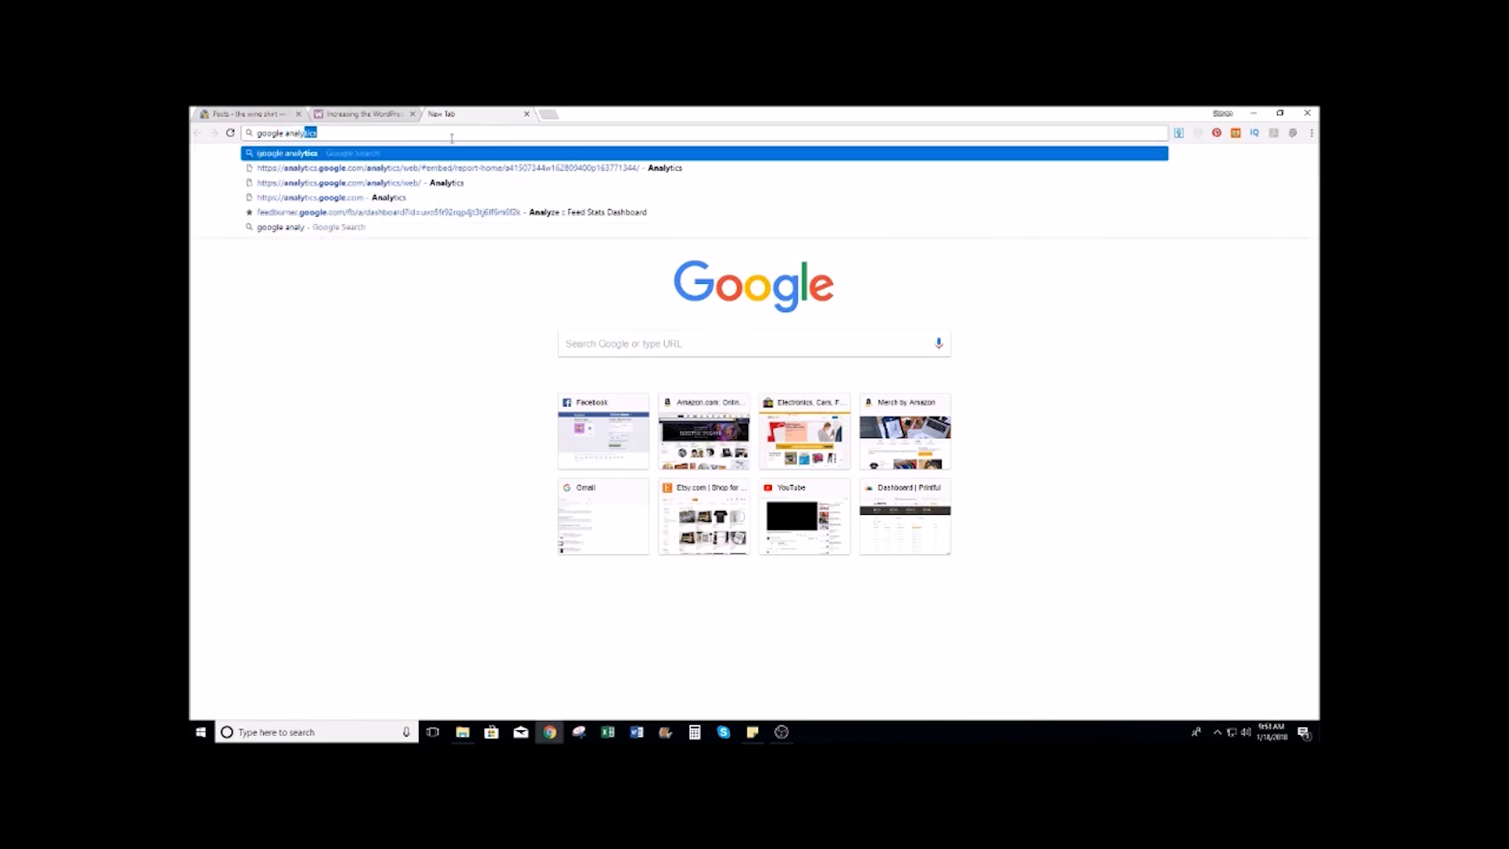
{"action": "key", "text": "Return"}
{"action": "left_click", "coordinate": [344, 252]}
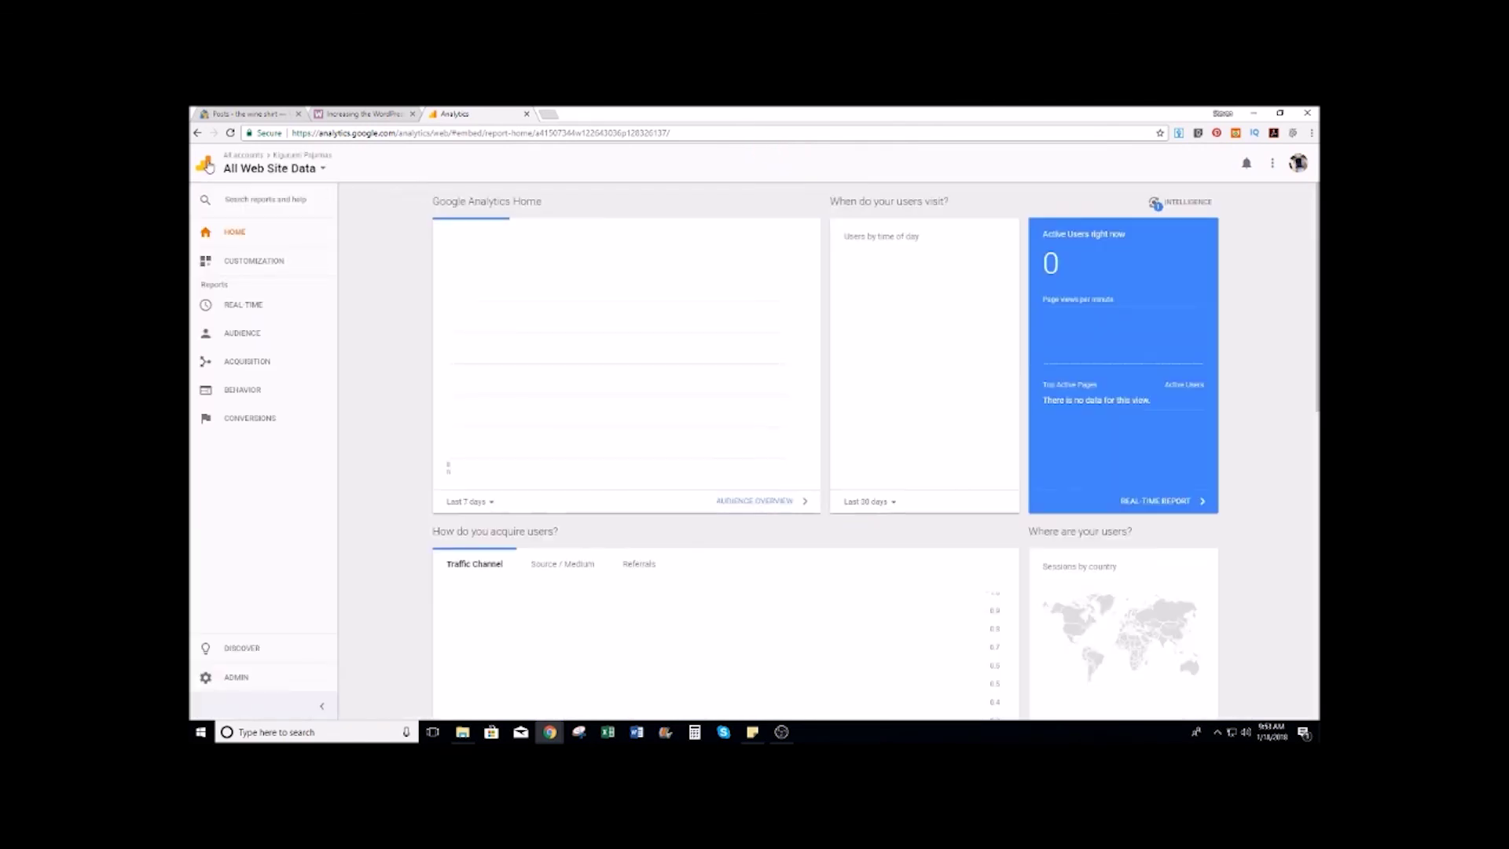
{"action": "left_click", "coordinate": [236, 678]}
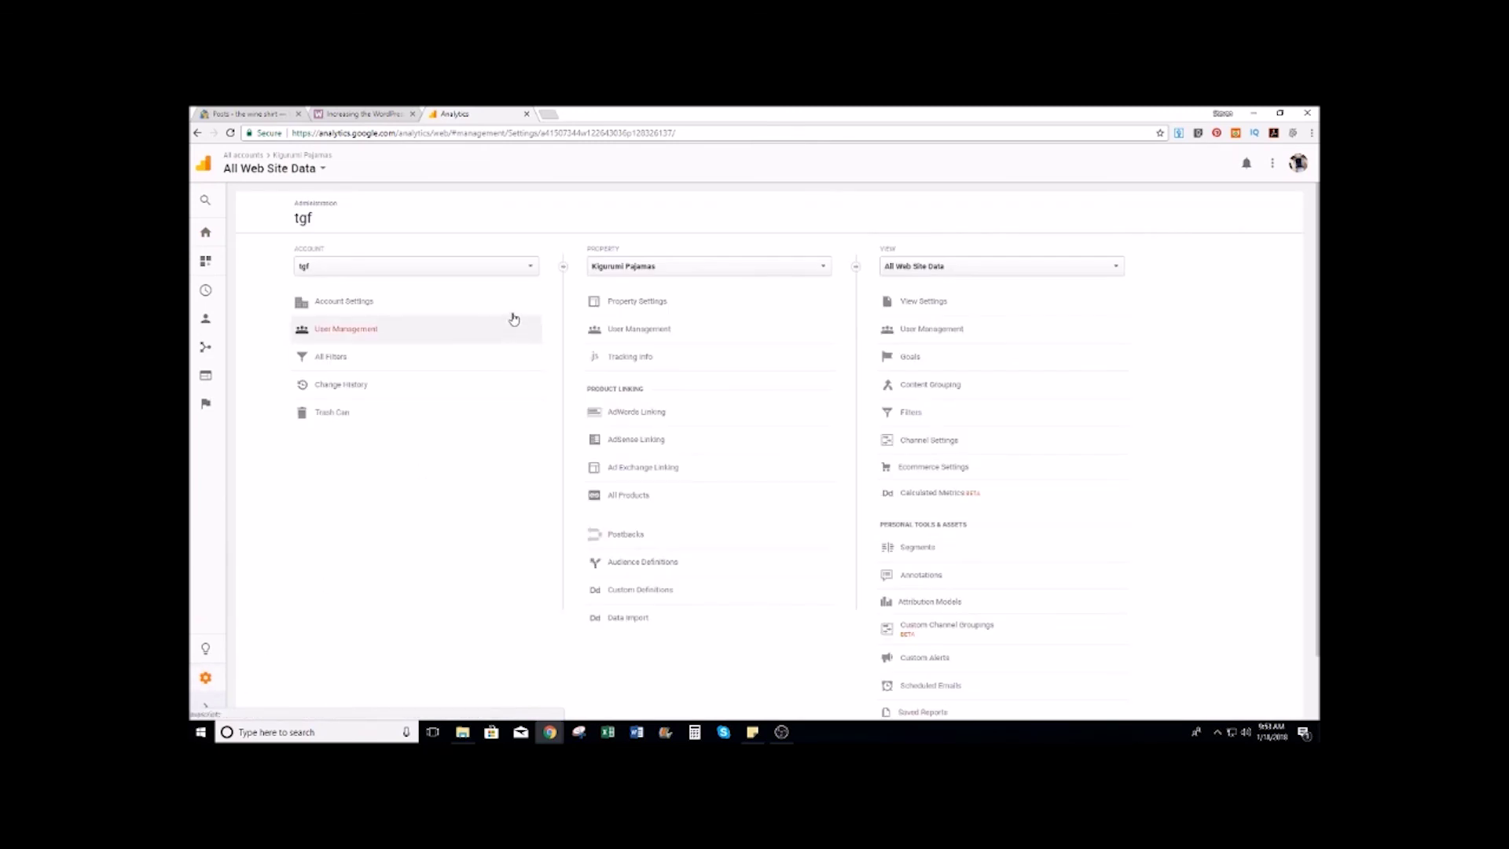
Step: Start a new property named 'the wine shirt' with website URL thewineshirt.com
{"action": "left_click", "coordinate": [823, 265]}
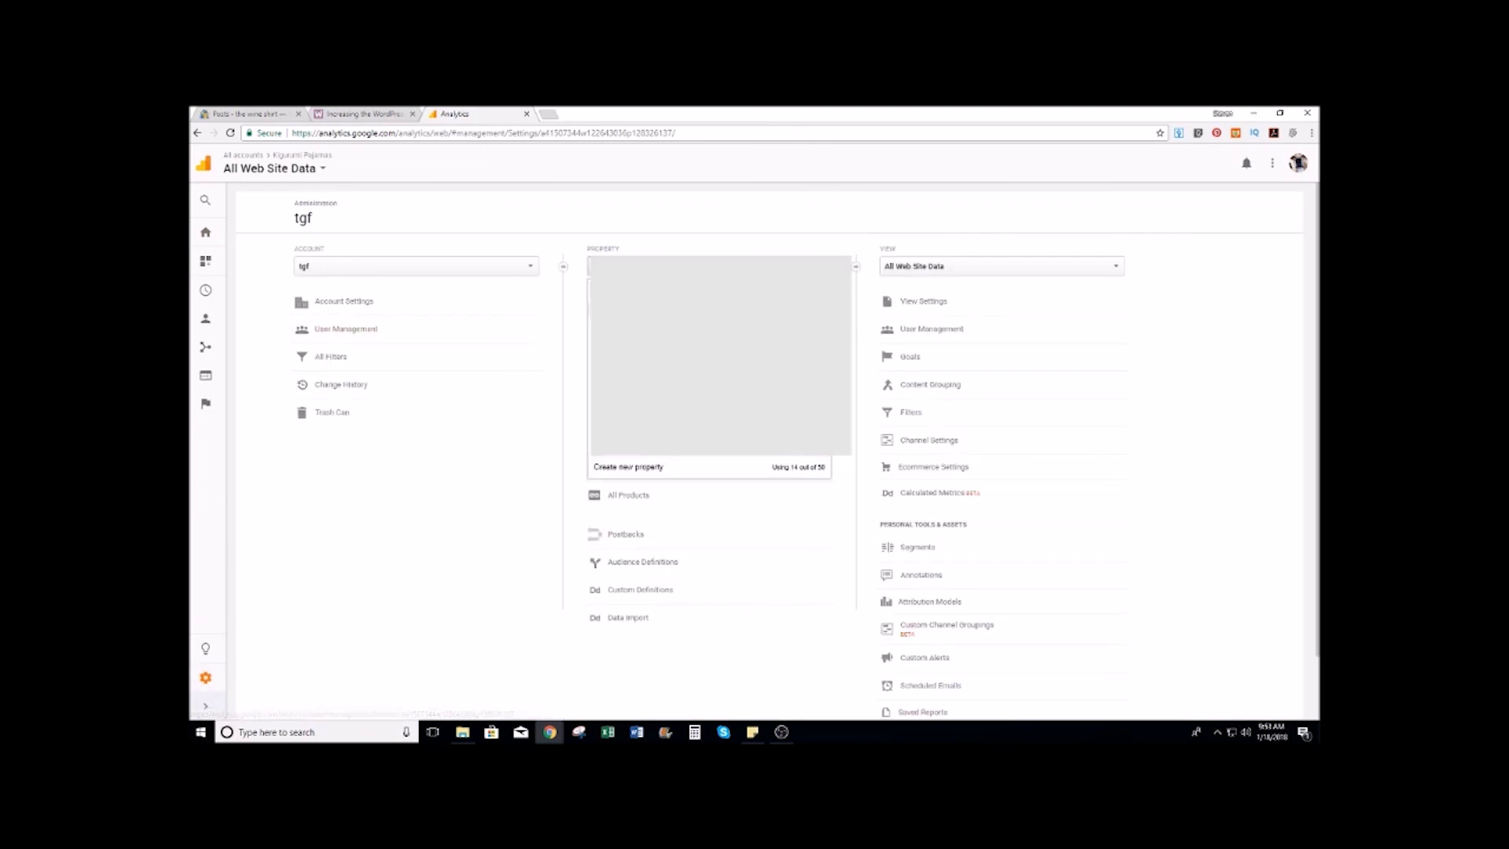
{"action": "left_click", "coordinate": [635, 472]}
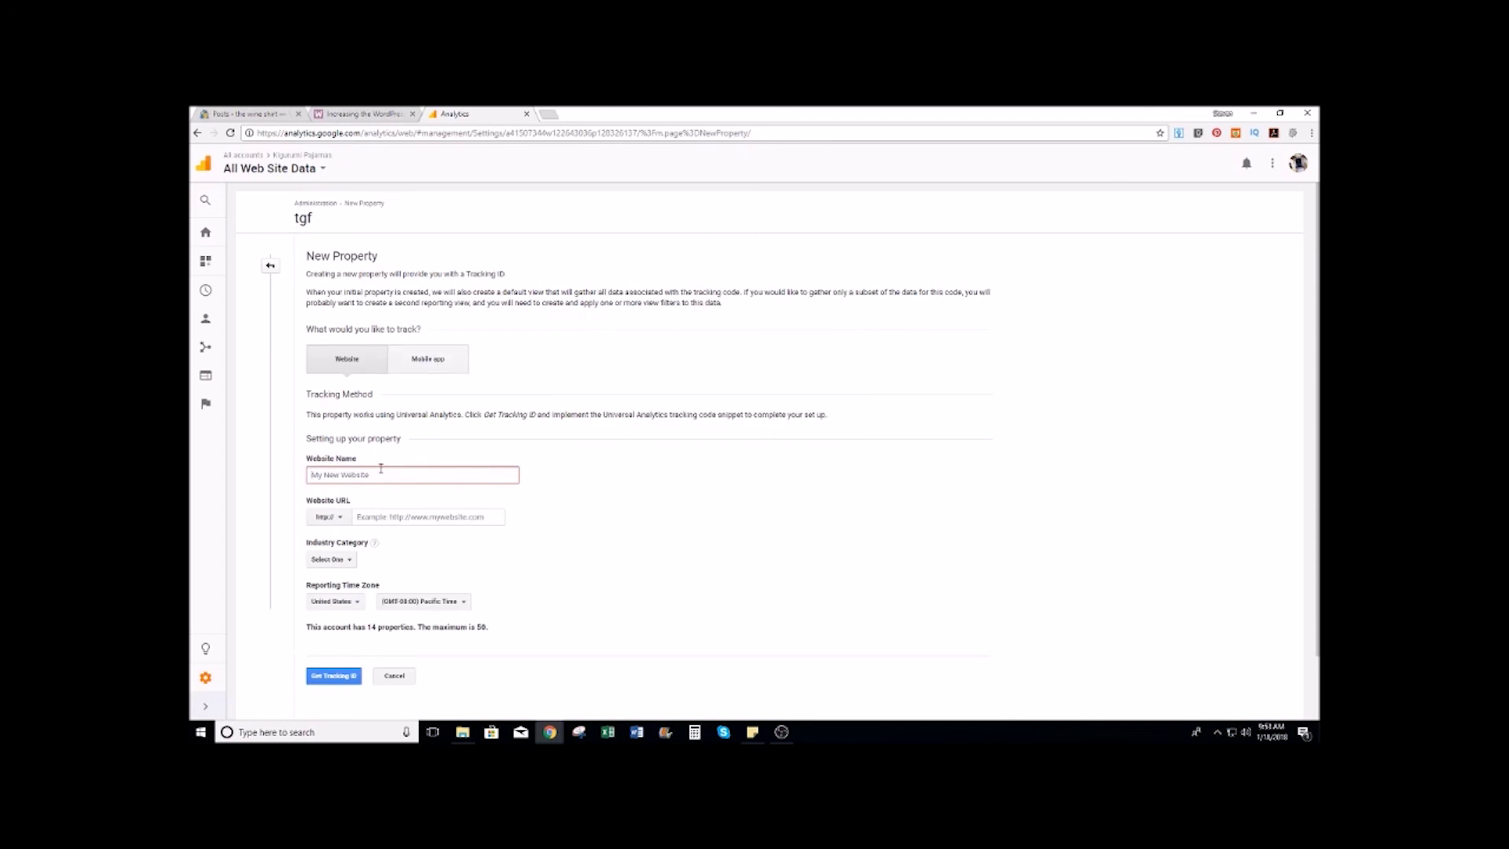
{"action": "type", "text": "the wine shirt"}
{"action": "left_click", "coordinate": [399, 518]}
{"action": "type", "text": "the"}
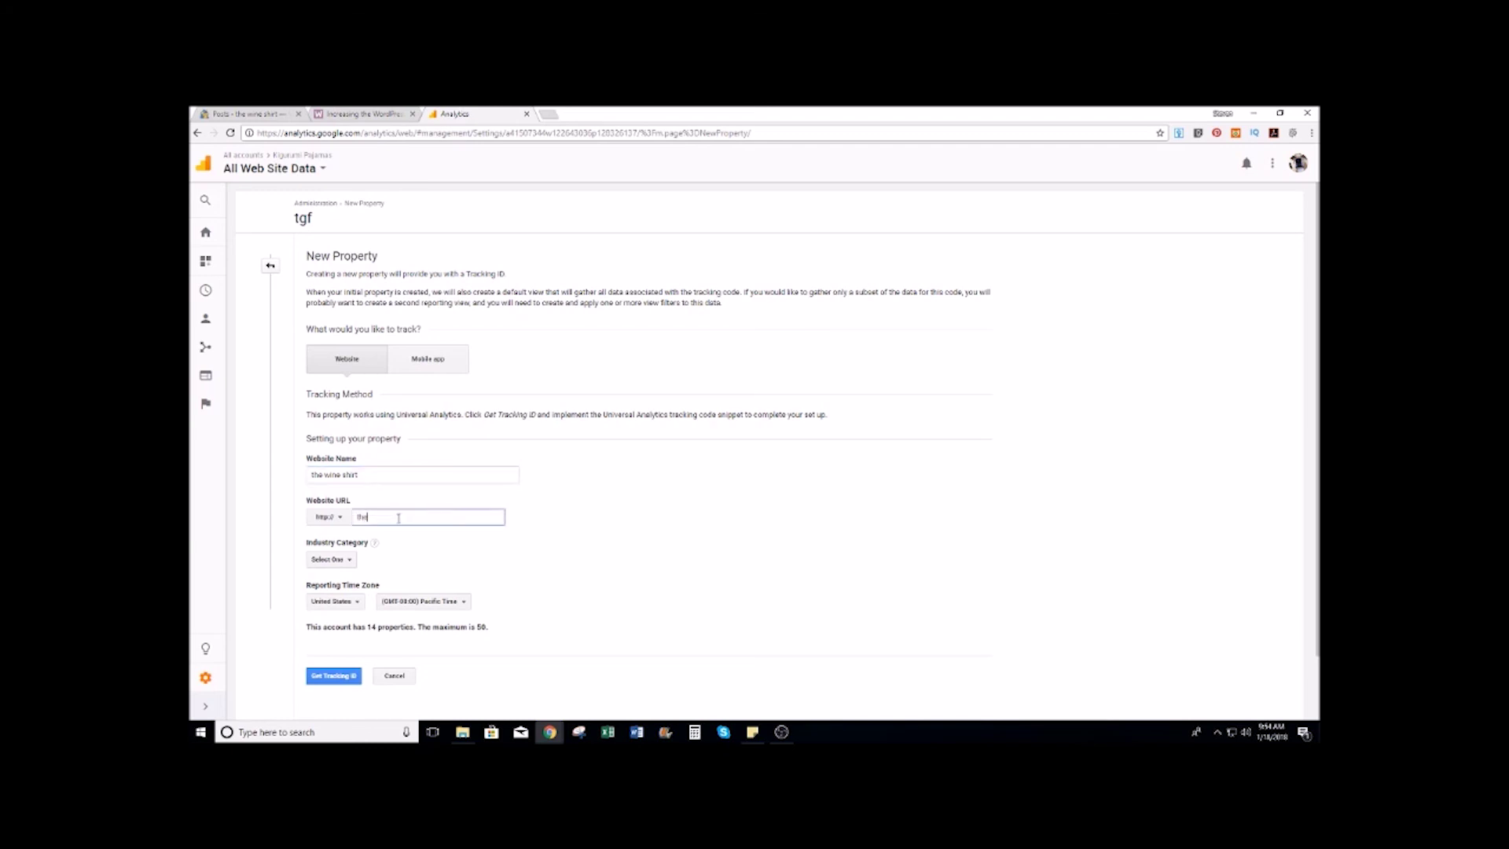
{"action": "type", "text": "wineshirt"}
{"action": "left_click", "coordinate": [642, 528]}
{"action": "scroll", "coordinate": [656, 516], "scroll_direction": "down", "scroll_amount": 2}
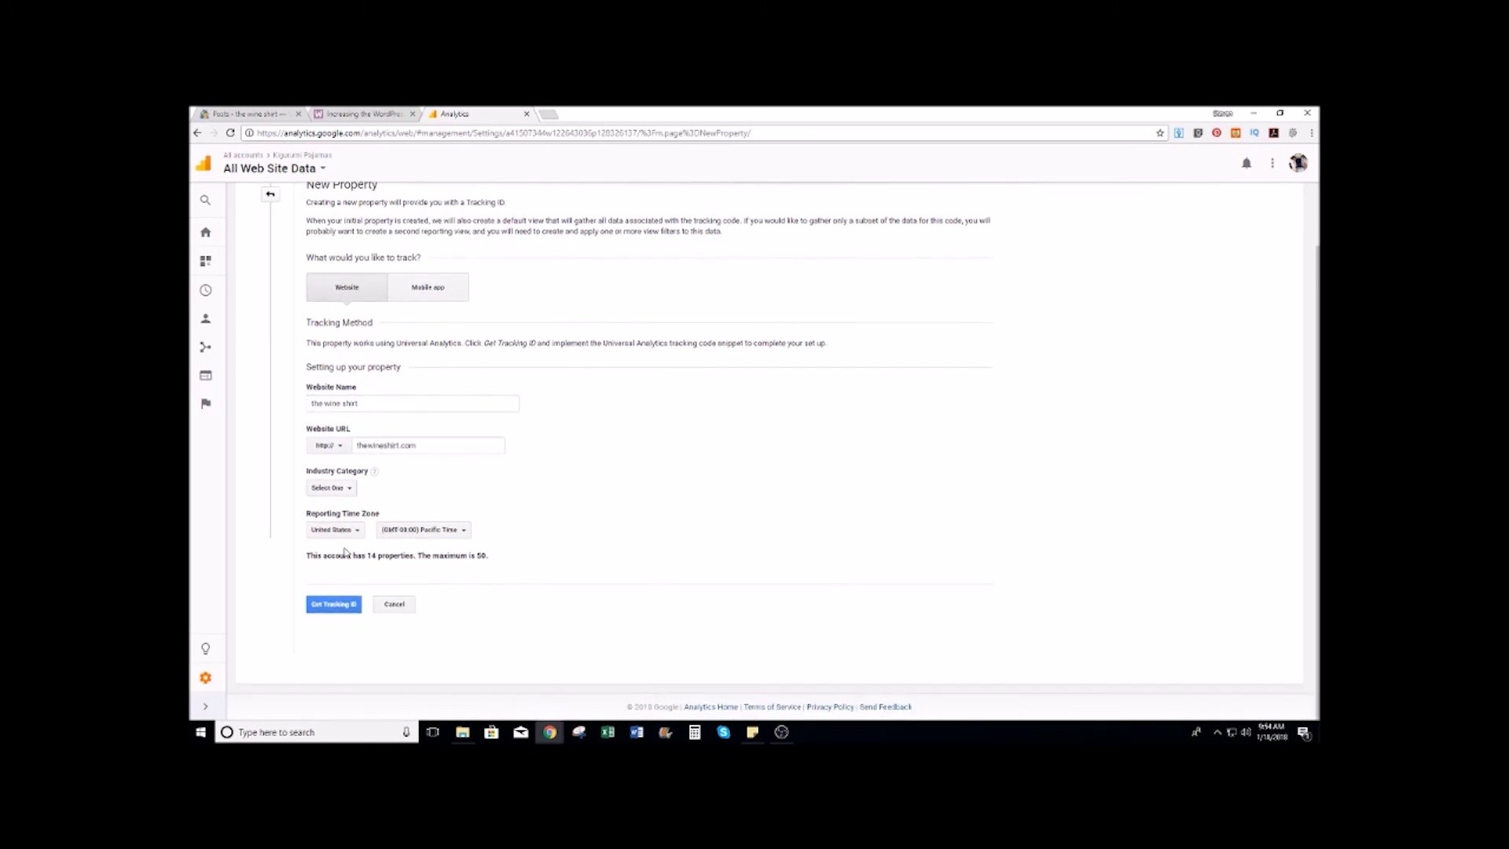
Step: Set the industry category to Shopping and time zone to Central Time, then get the tracking ID
{"action": "left_click", "coordinate": [350, 490]}
{"action": "scroll", "coordinate": [364, 596], "scroll_direction": "down", "scroll_amount": 5}
{"action": "scroll", "coordinate": [363, 596], "scroll_direction": "up", "scroll_amount": 3}
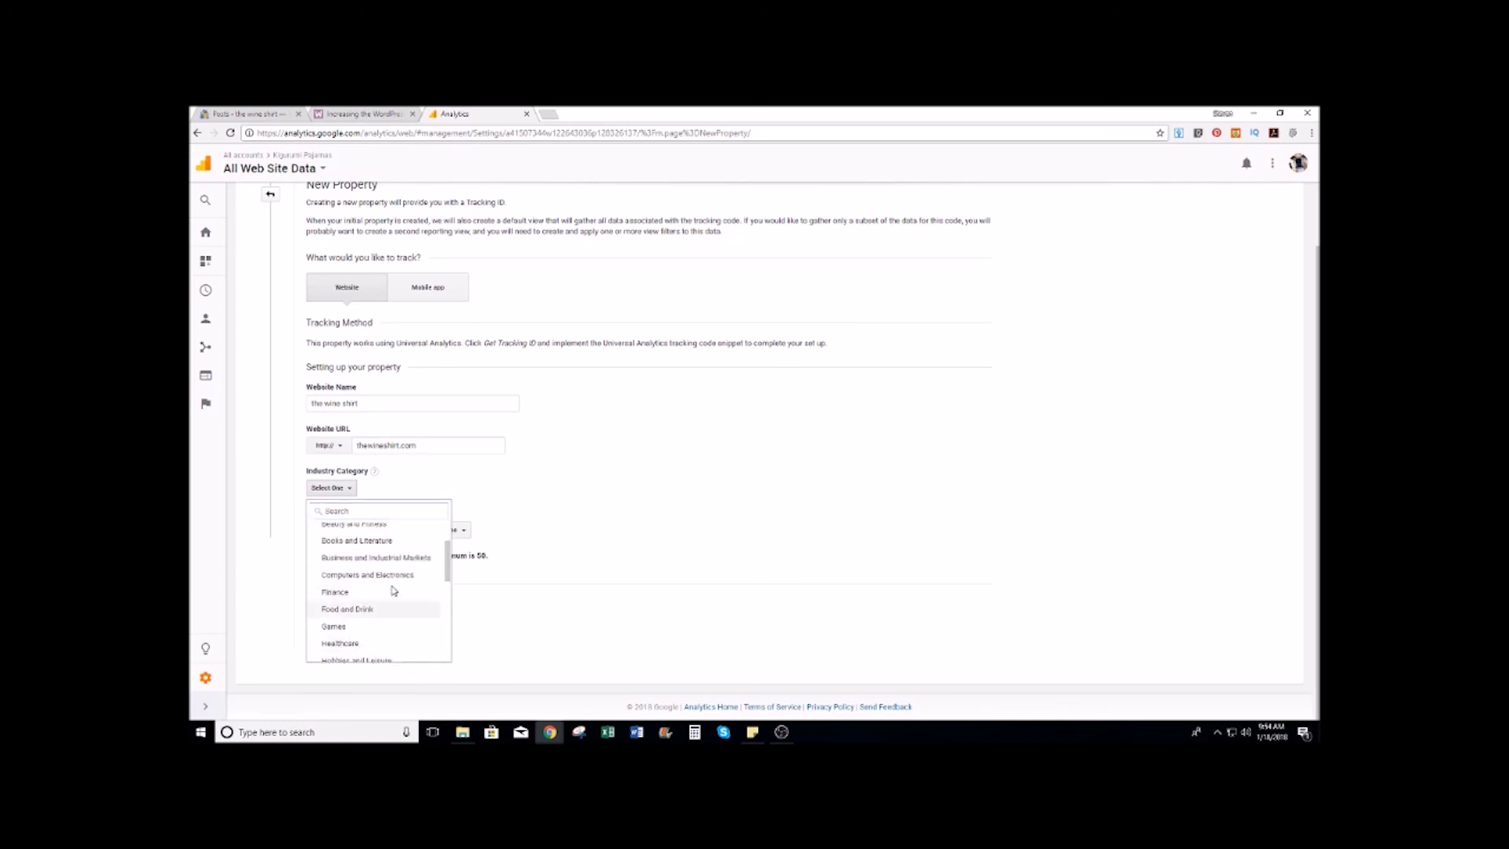
{"action": "left_click", "coordinate": [354, 609]}
{"action": "left_click", "coordinate": [362, 488]}
{"action": "scroll", "coordinate": [385, 535], "scroll_direction": "down", "scroll_amount": 5}
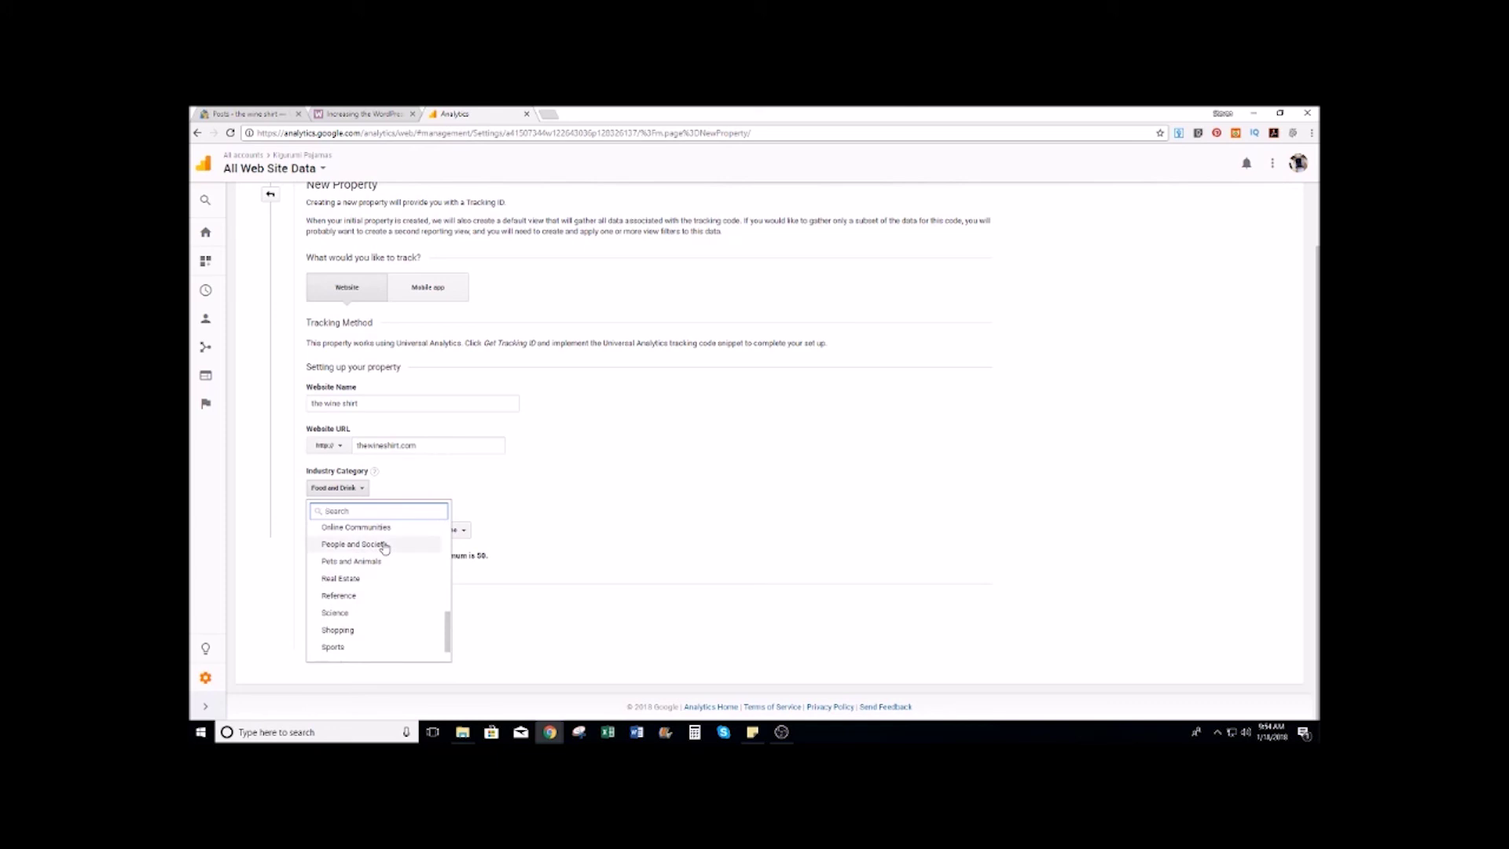
{"action": "left_click", "coordinate": [340, 630]}
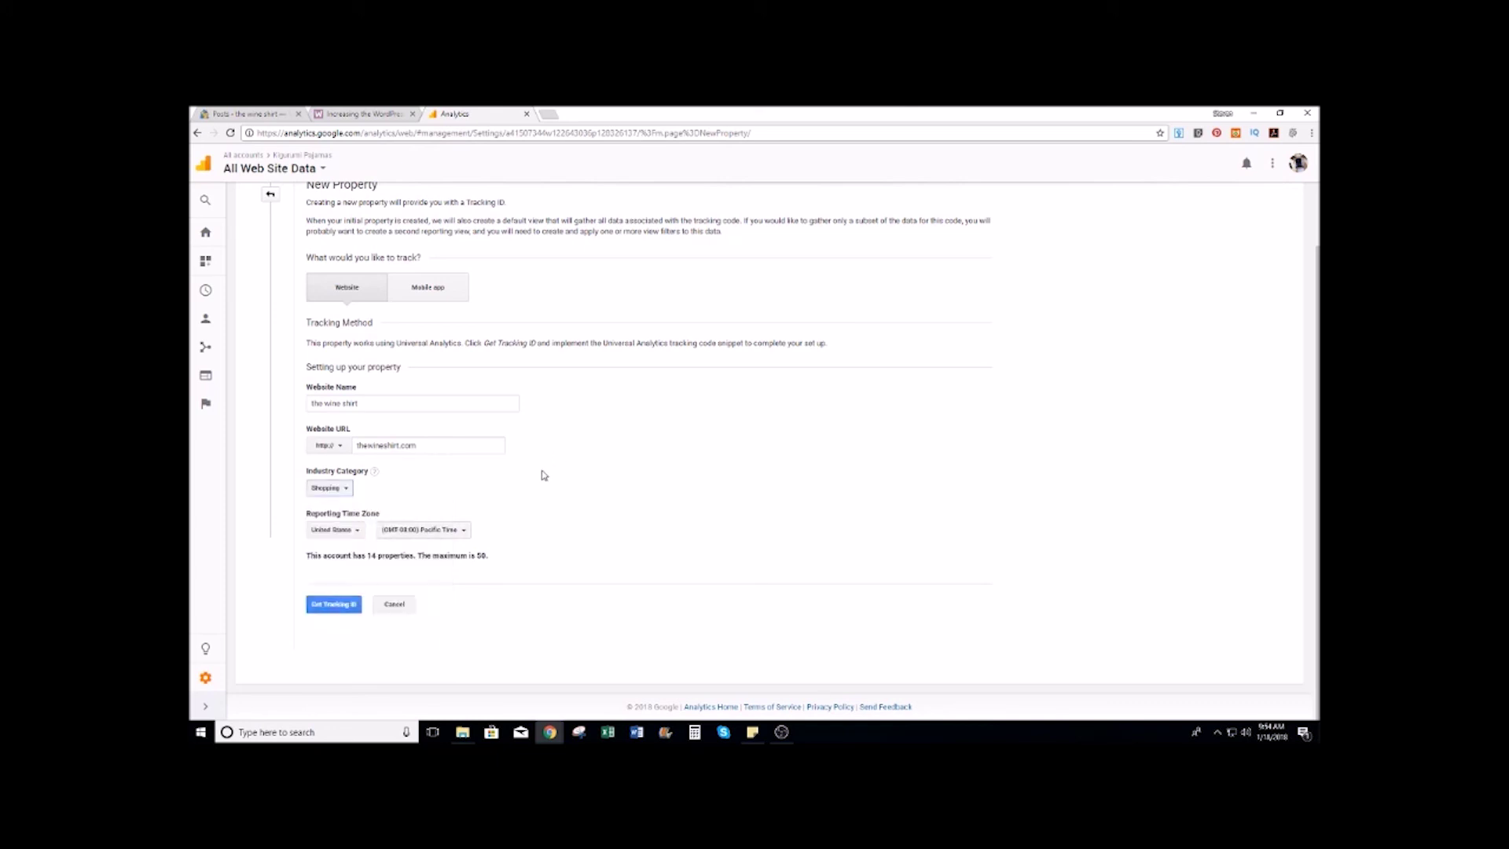
{"action": "left_click", "coordinate": [454, 531]}
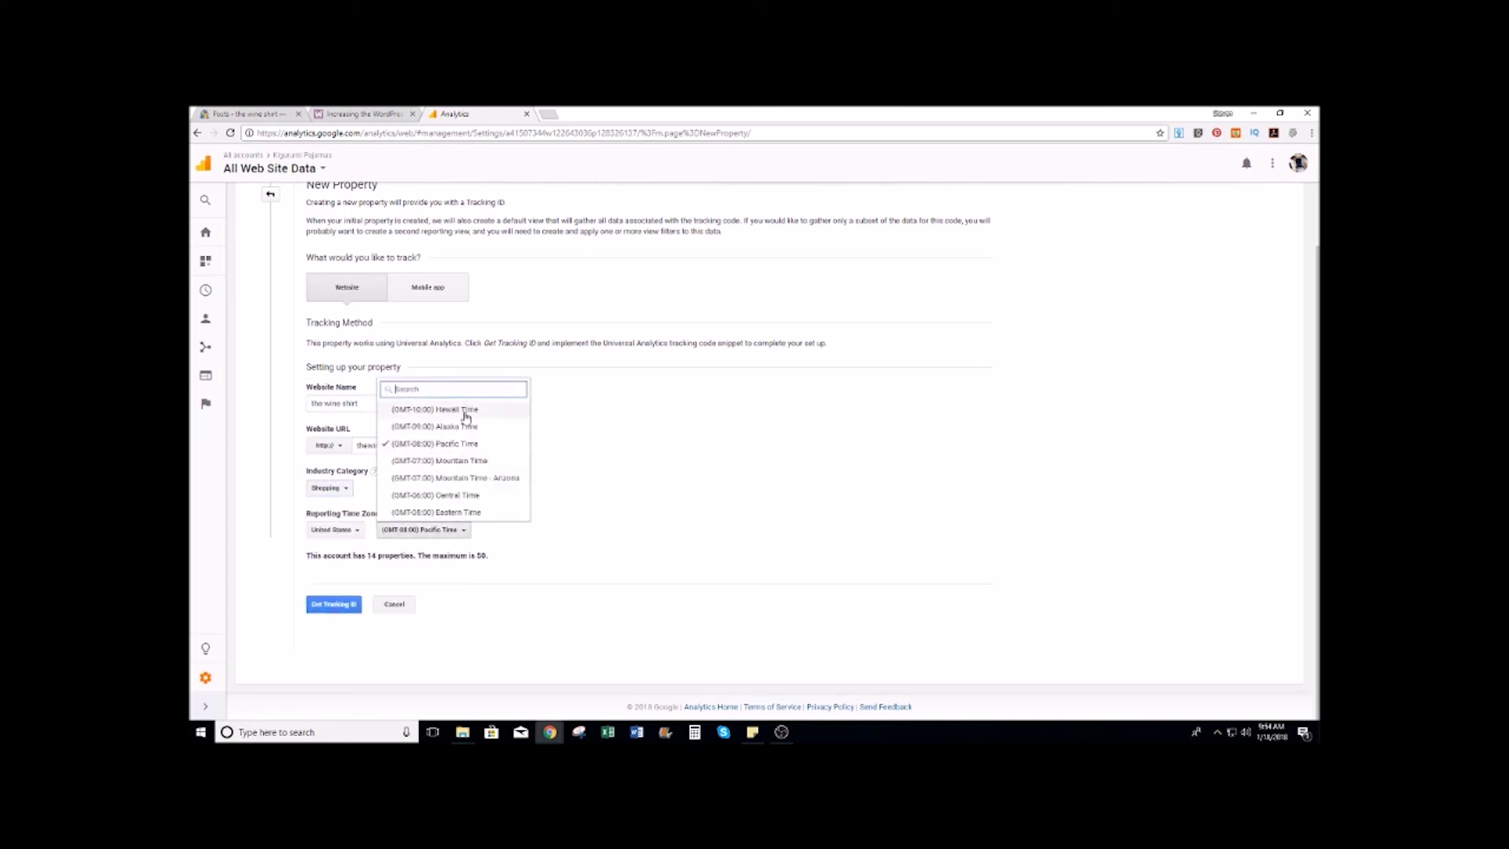
{"action": "left_click", "coordinate": [448, 496]}
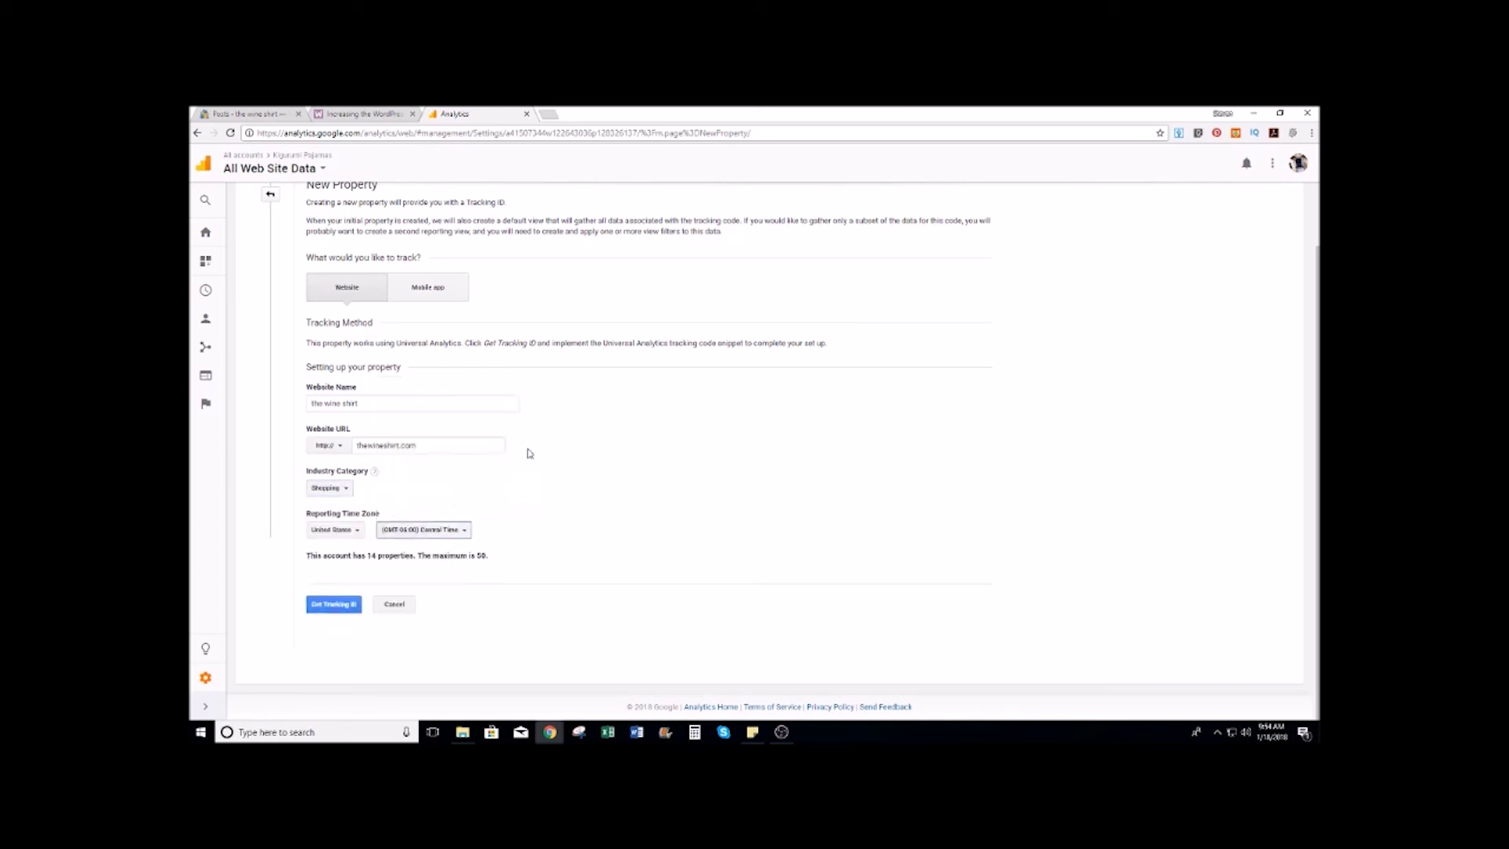
{"action": "left_click", "coordinate": [329, 607]}
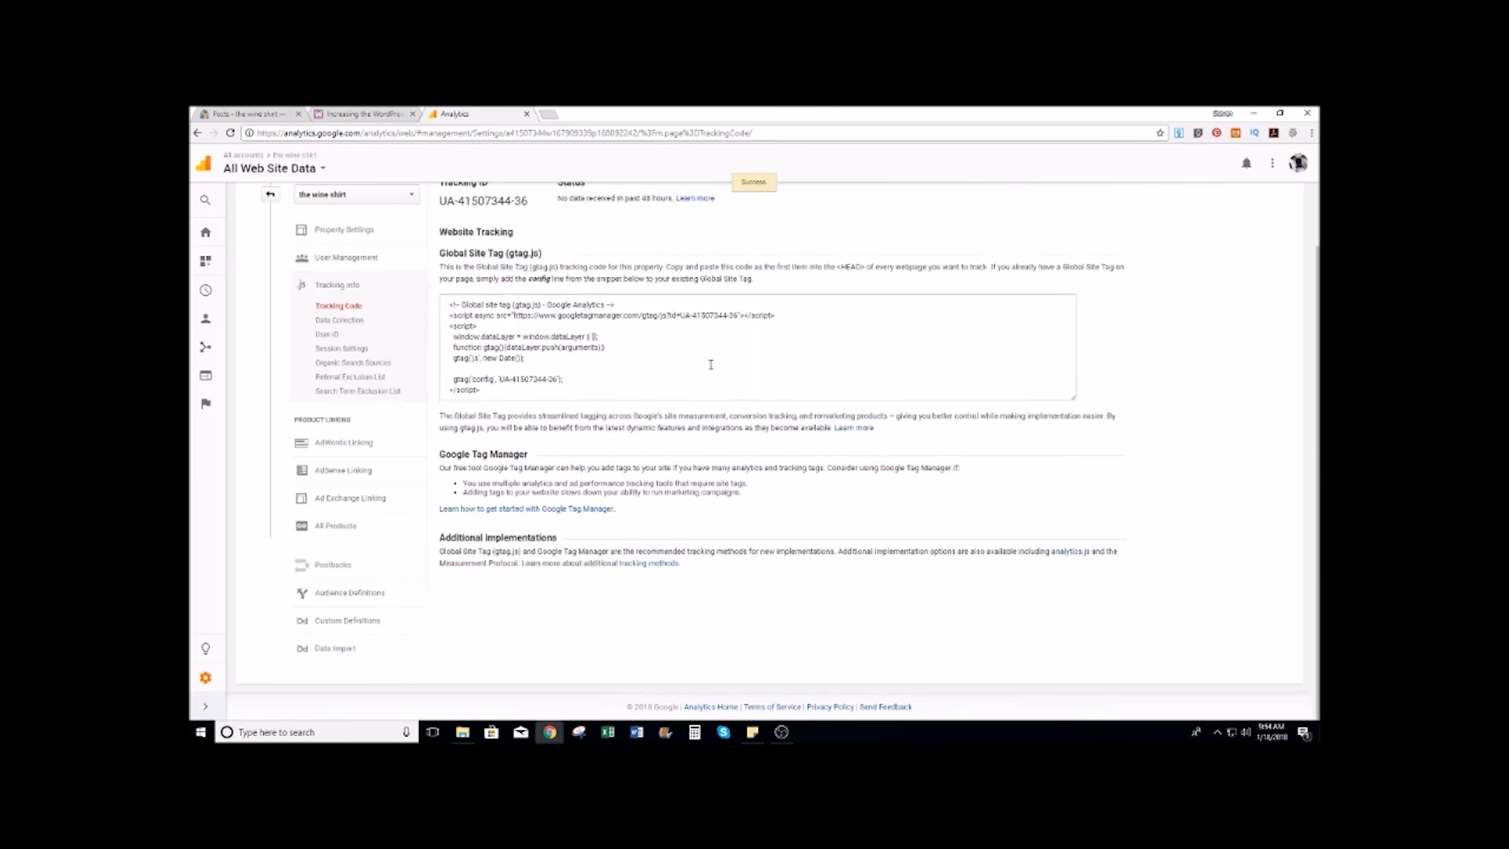
Step: Save the advertising data collection settings and agree to the User-ID policy
{"action": "scroll", "coordinate": [710, 363], "scroll_direction": "up", "scroll_amount": 1}
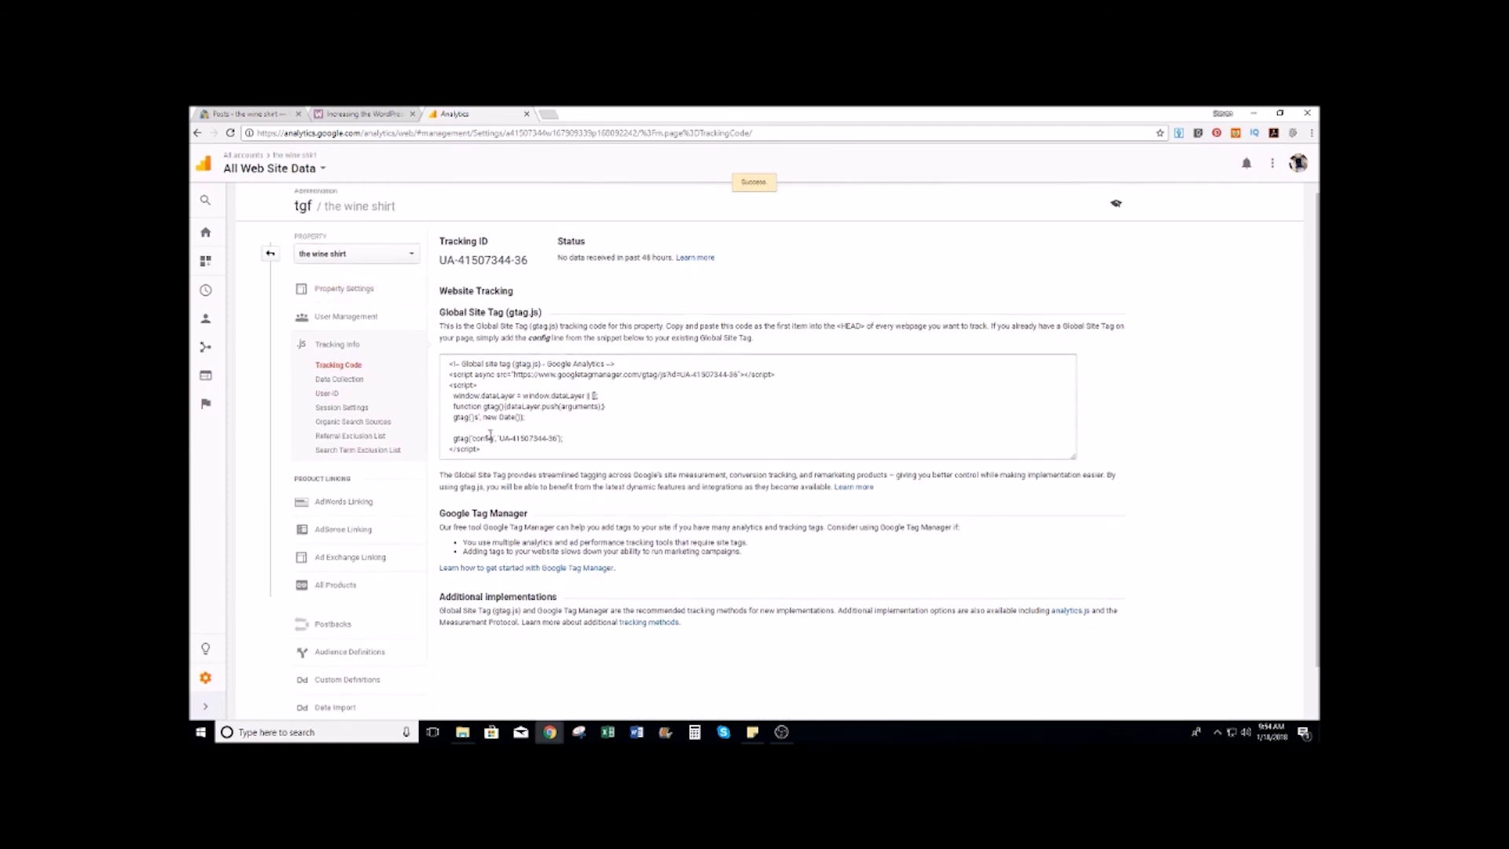
{"action": "left_click", "coordinate": [342, 382]}
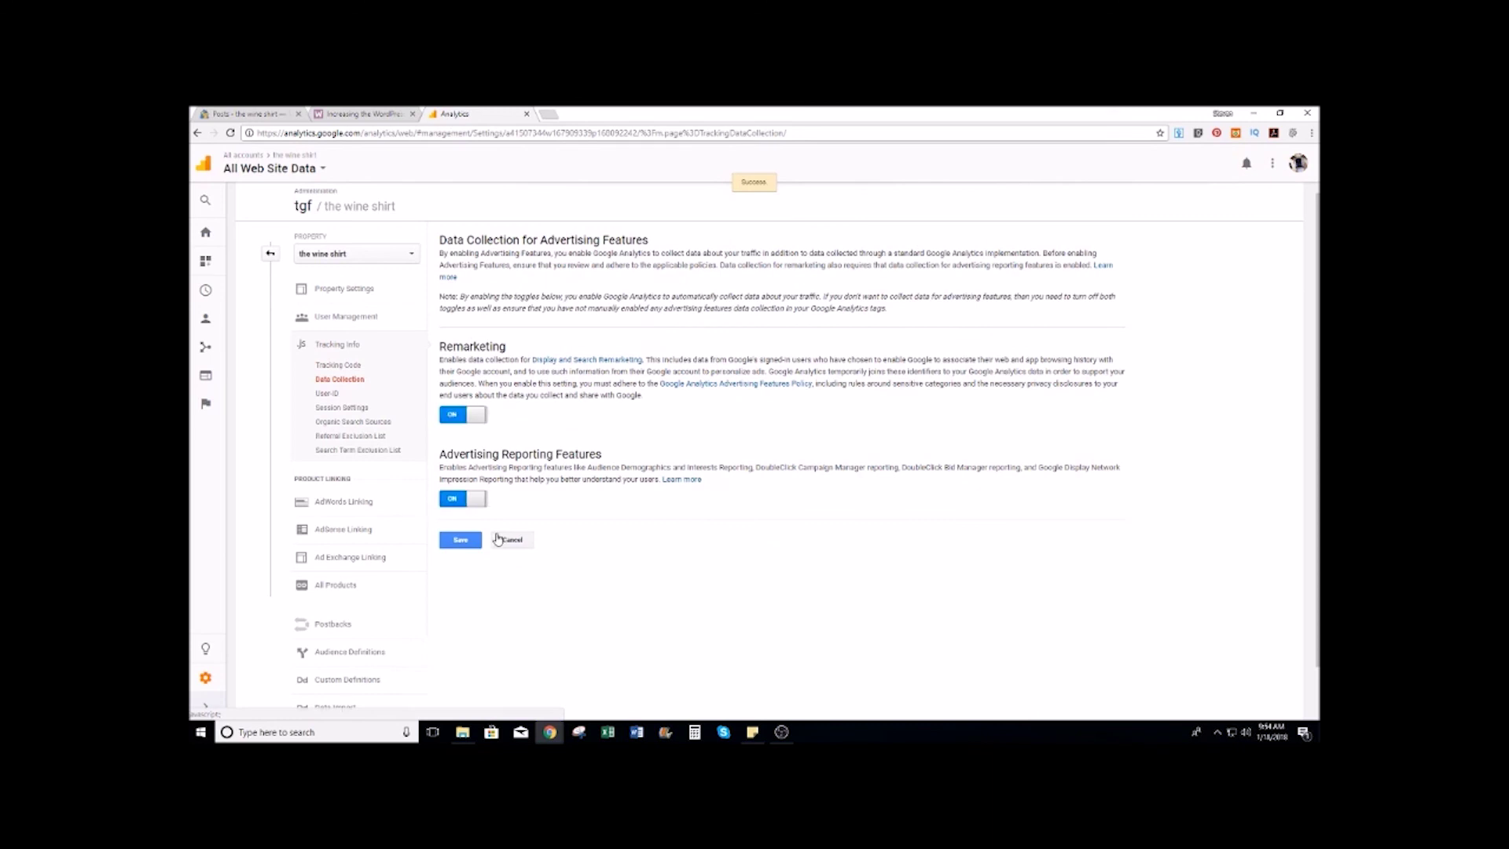
{"action": "left_click", "coordinate": [454, 544]}
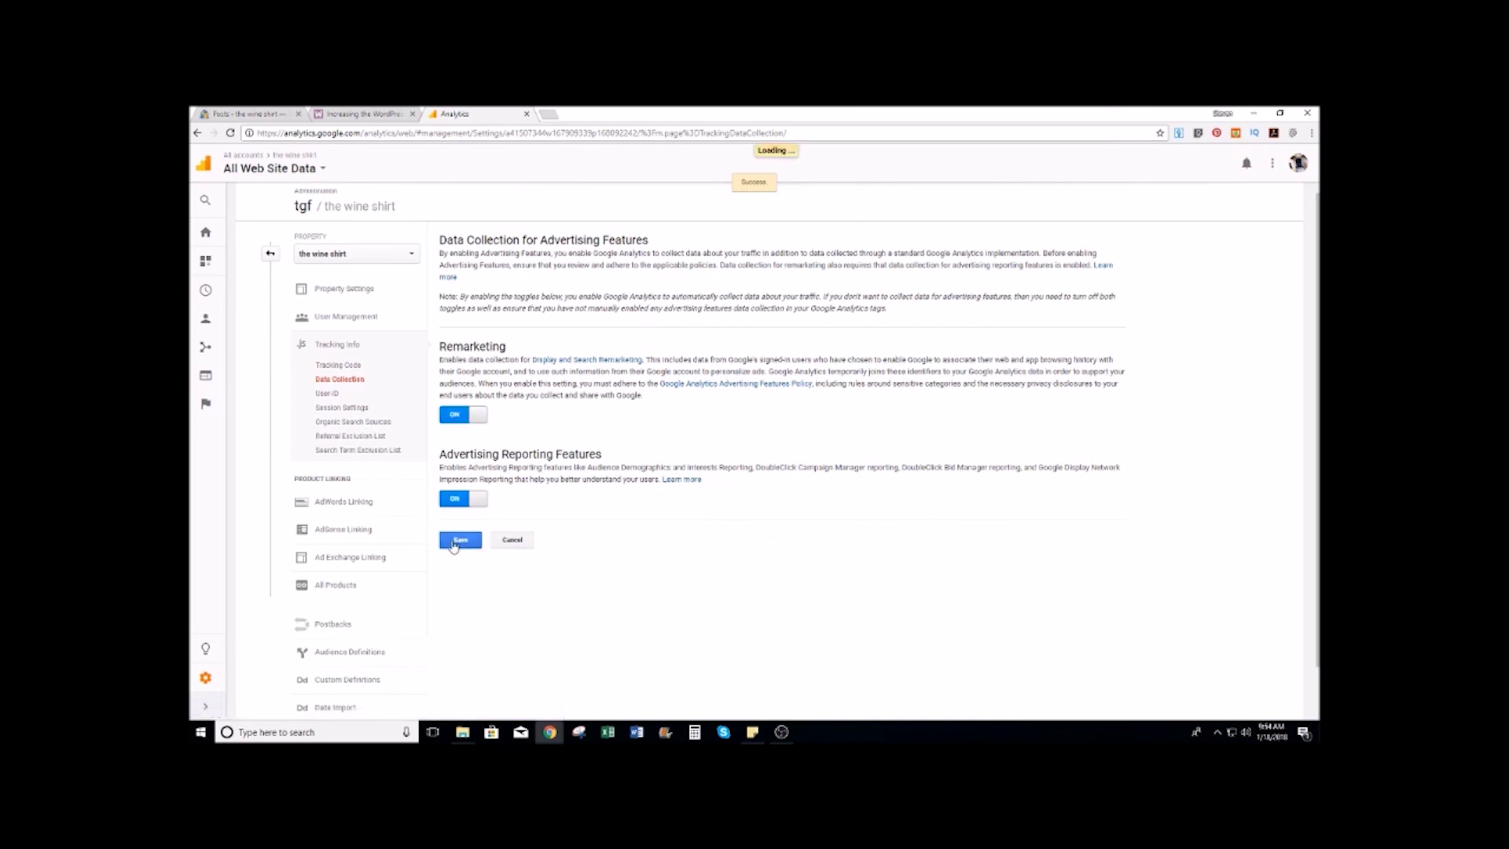
{"action": "left_click", "coordinate": [327, 395]}
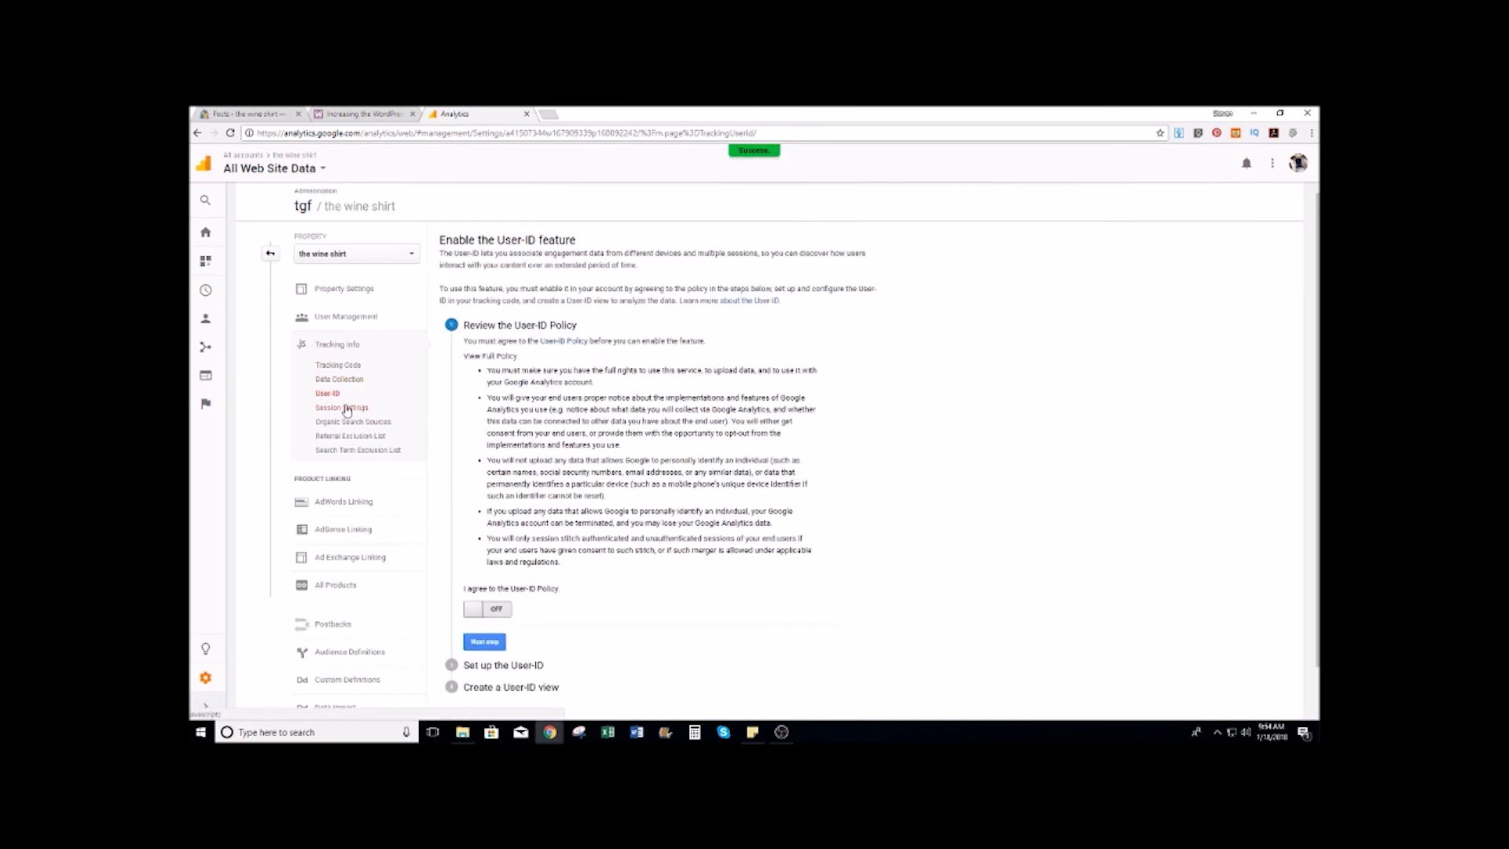
{"action": "scroll", "coordinate": [522, 530], "scroll_direction": "down", "scroll_amount": 2}
{"action": "left_click", "coordinate": [504, 552]}
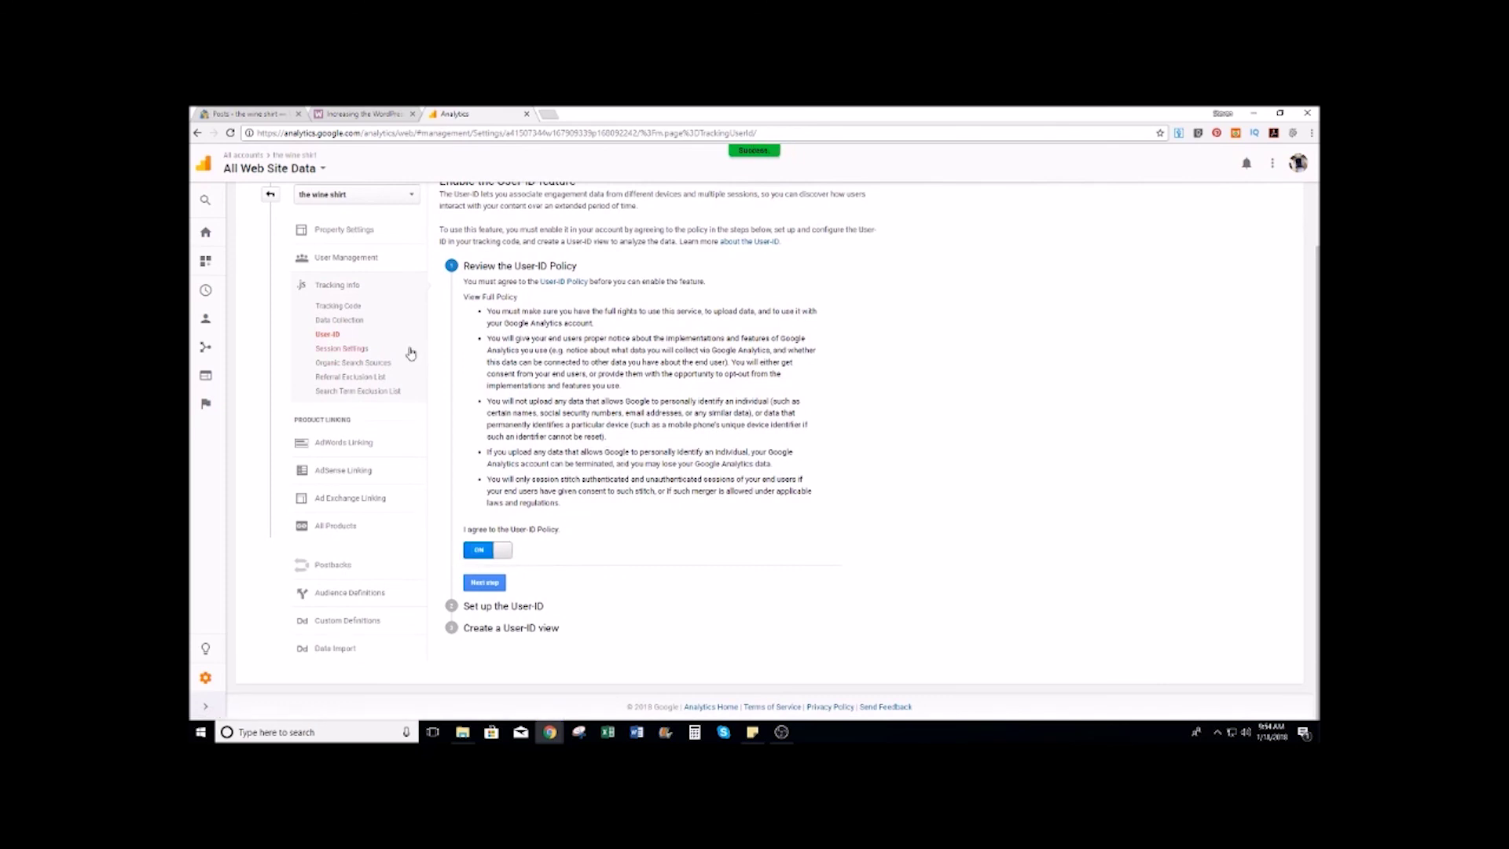
Step: Review session, organic search, referral and search term exclusion settings, then return to WordPress
{"action": "scroll", "coordinate": [532, 468], "scroll_direction": "up", "scroll_amount": 1}
{"action": "left_click", "coordinate": [343, 422]}
{"action": "left_click", "coordinate": [352, 436]}
{"action": "left_click", "coordinate": [356, 452]}
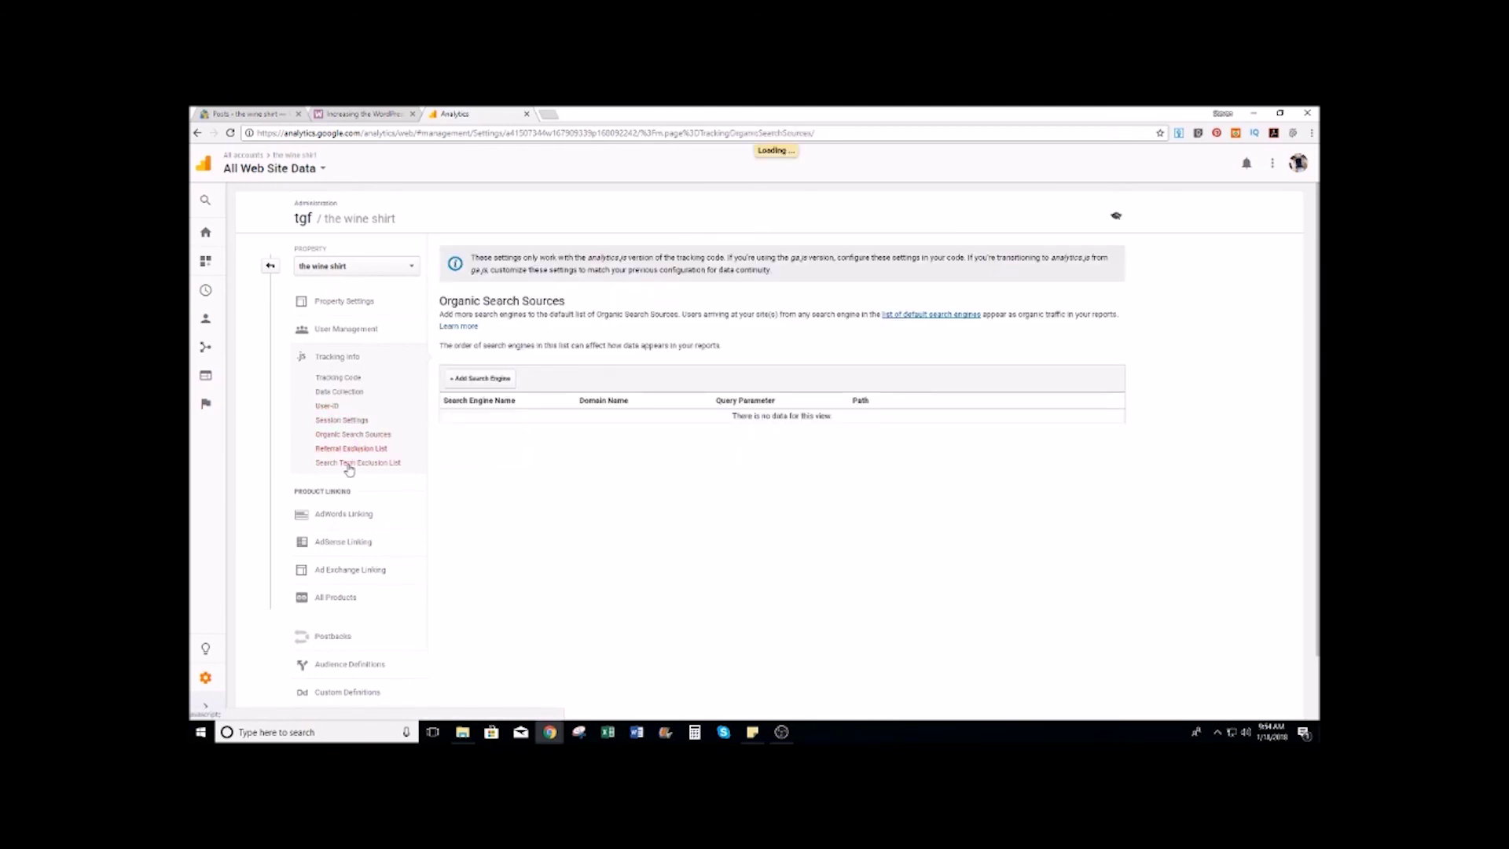
{"action": "left_click", "coordinate": [348, 465]}
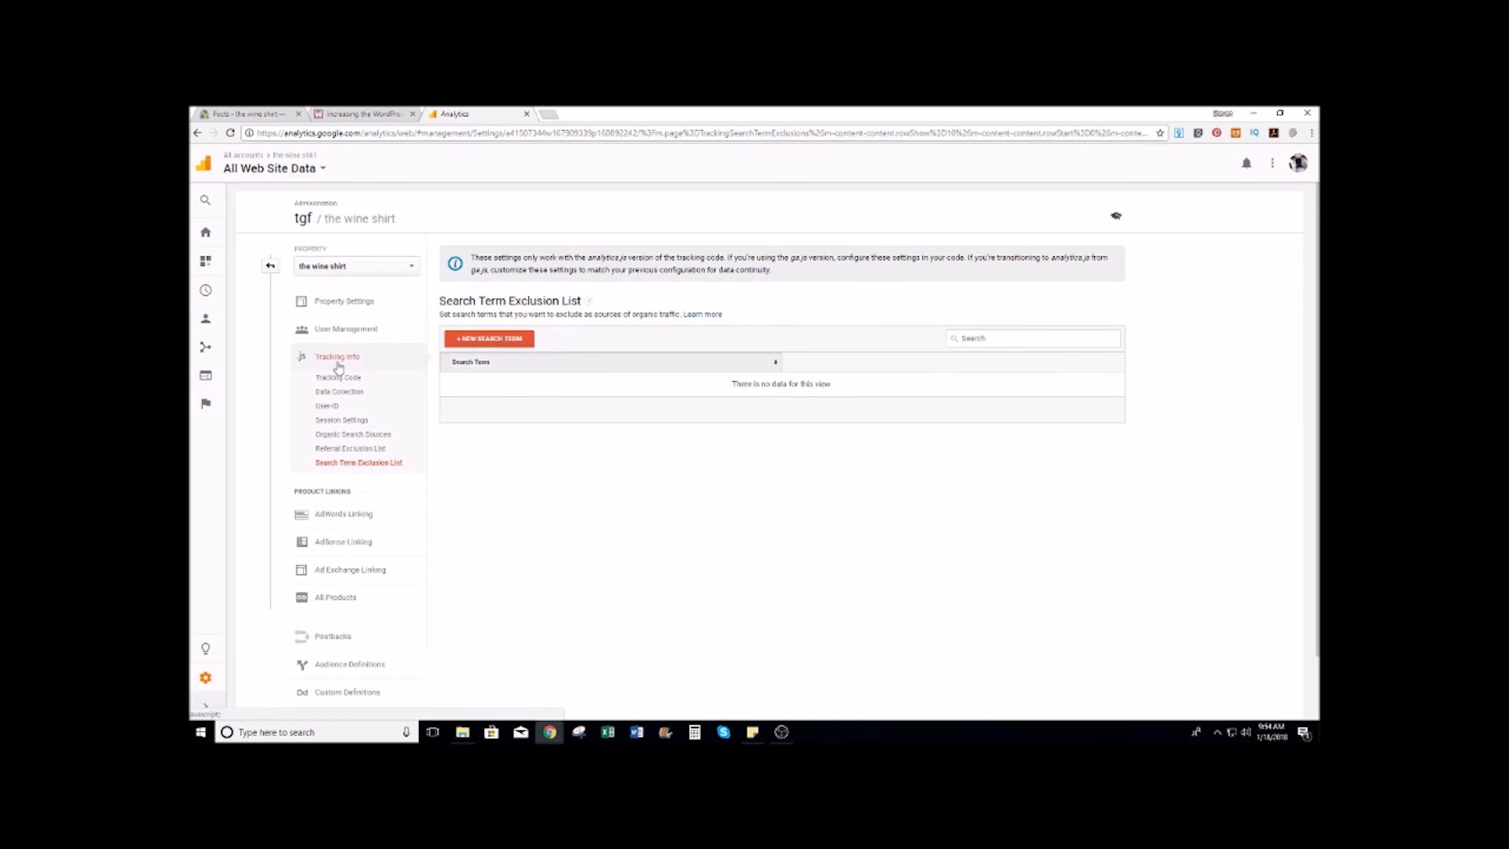
{"action": "left_click", "coordinate": [337, 378]}
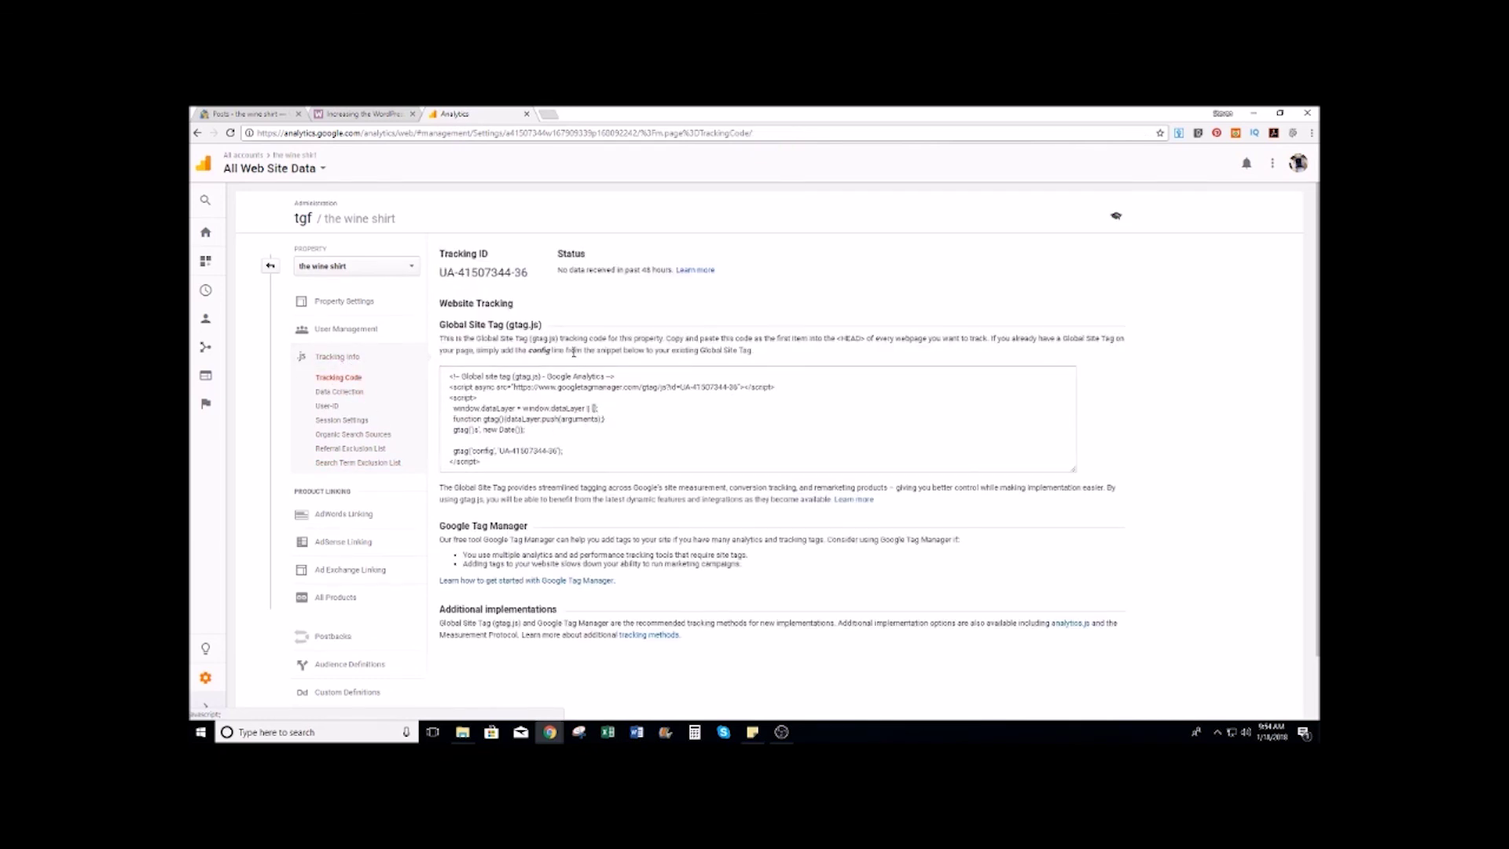
{"action": "left_click", "coordinate": [243, 114]}
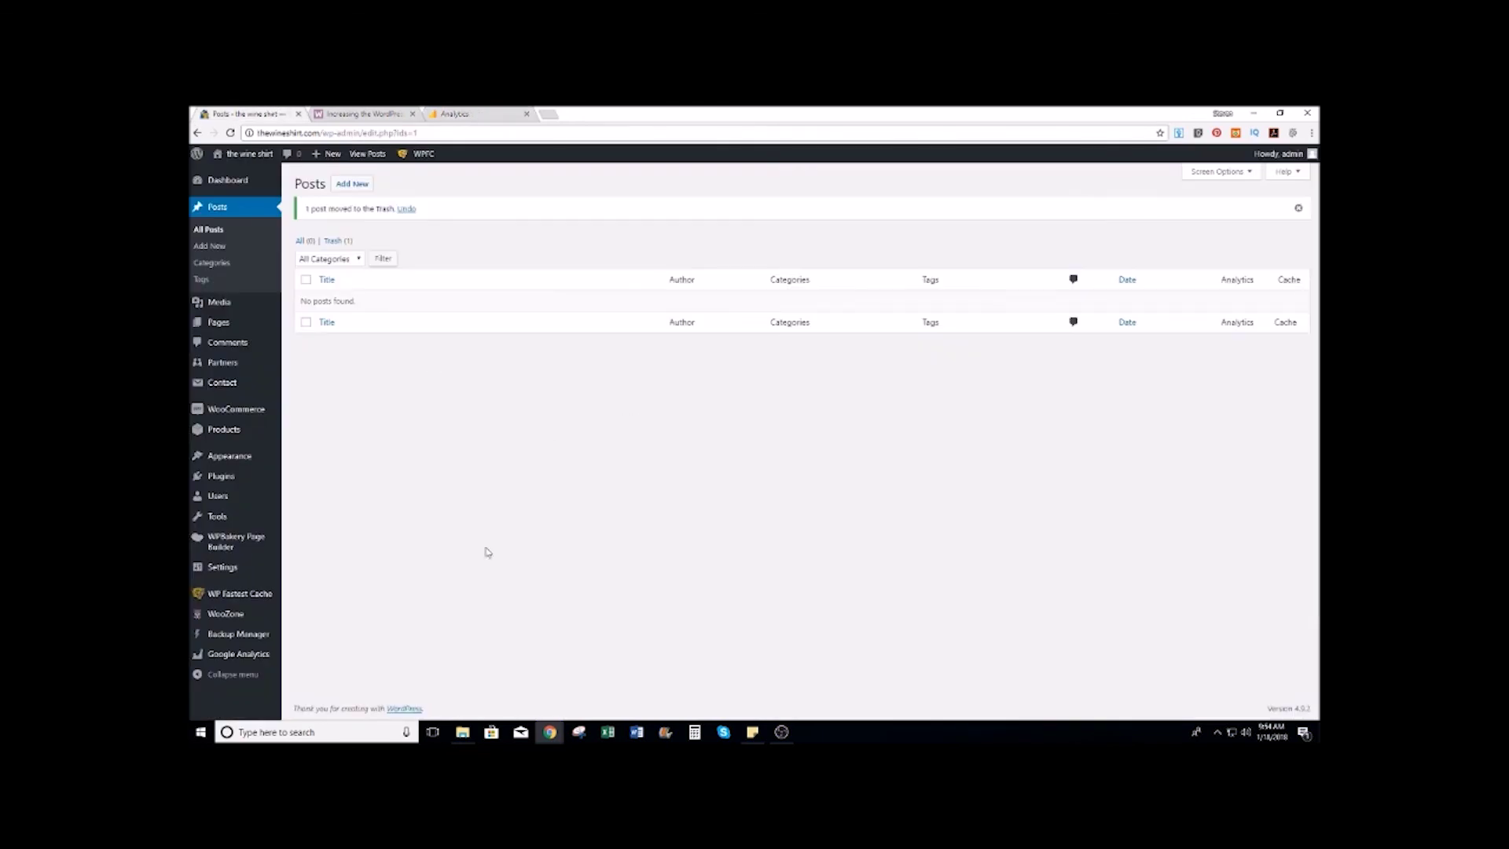
Step: Start authorizing the analytics plugin and copy the Google access code it provides
{"action": "mouse_move", "coordinate": [251, 656]}
{"action": "left_click", "coordinate": [327, 597]}
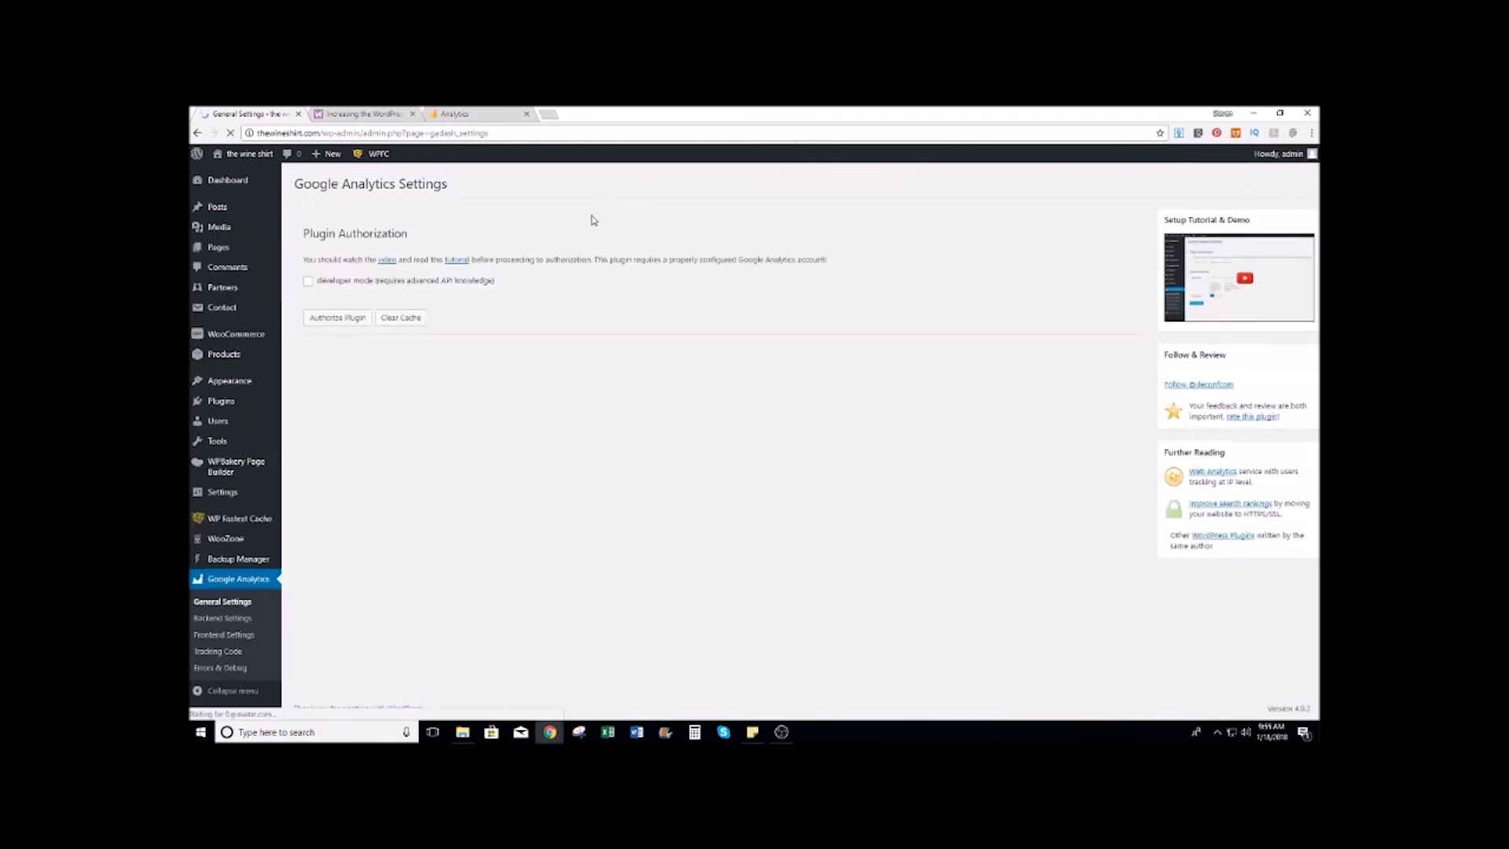
{"action": "left_click", "coordinate": [330, 317]}
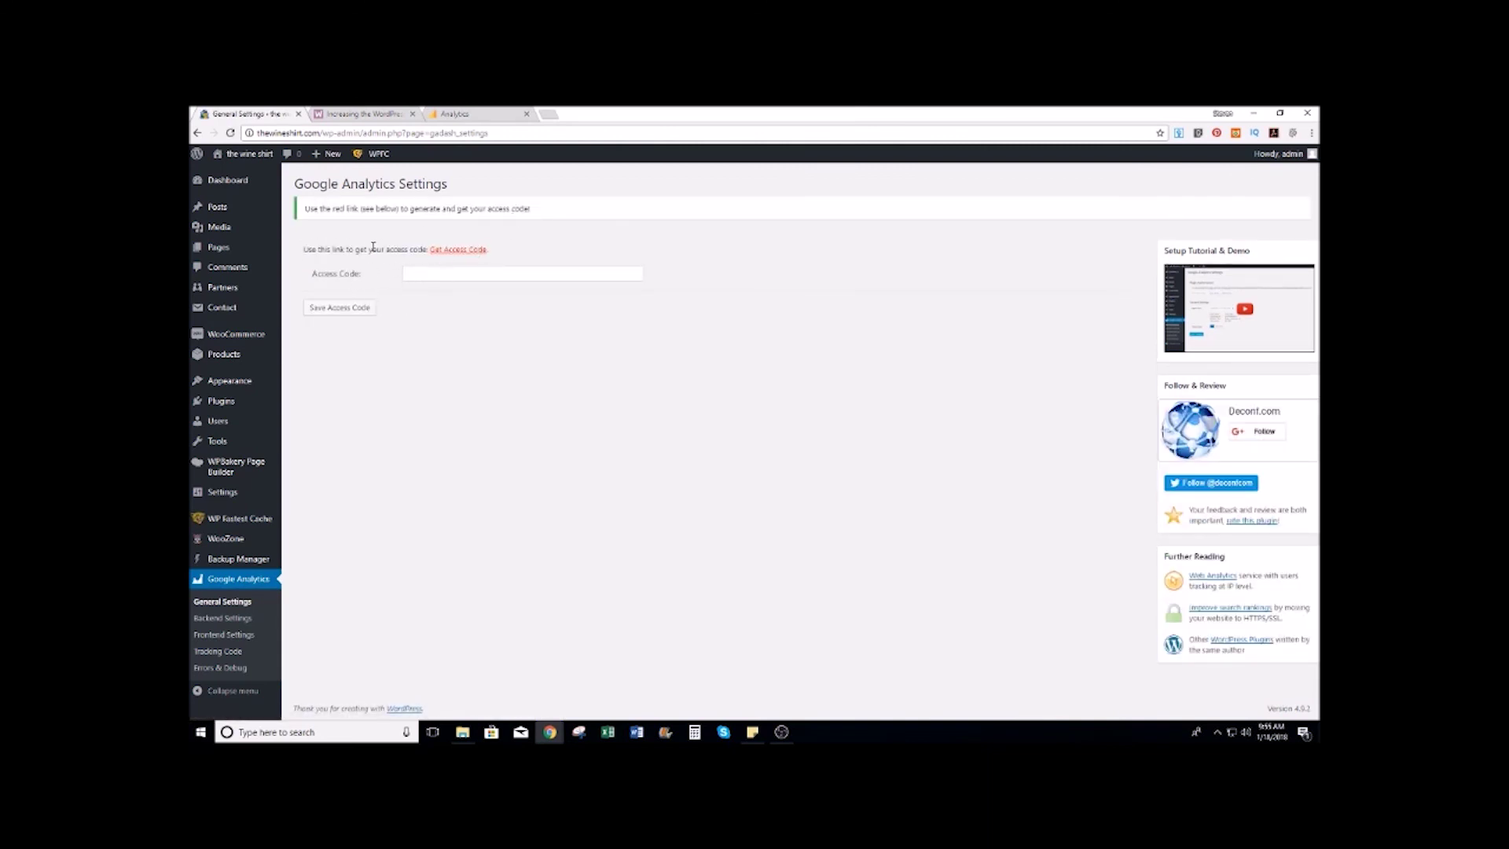
{"action": "left_click", "coordinate": [460, 249]}
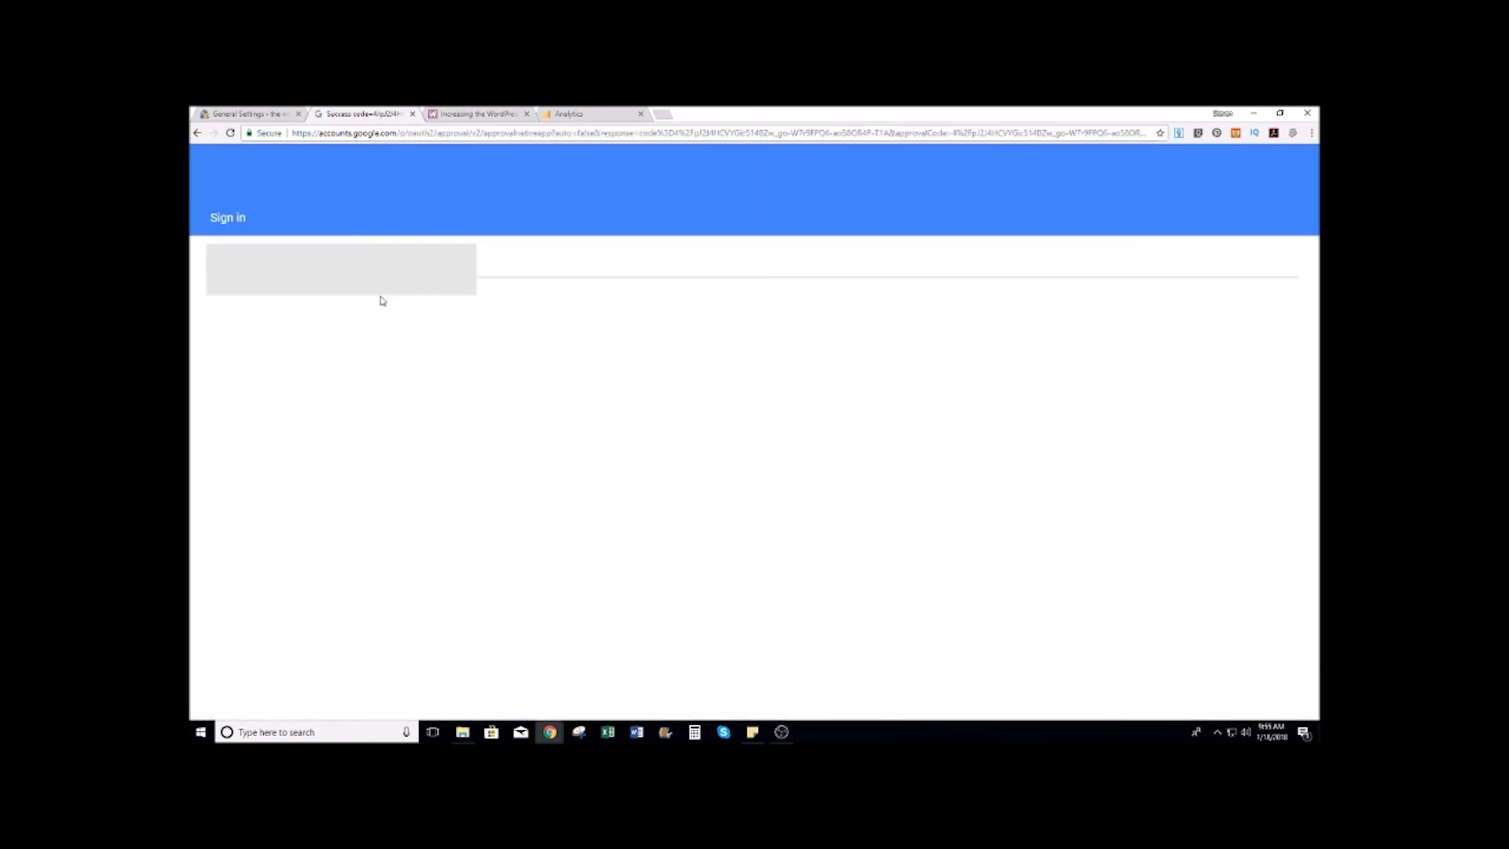
{"action": "right_click", "coordinate": [380, 269]}
{"action": "left_click", "coordinate": [416, 278]}
Step: Paste the access code into the plugin, save it, and save settings with the All Web Site Data view
{"action": "left_click", "coordinate": [250, 114]}
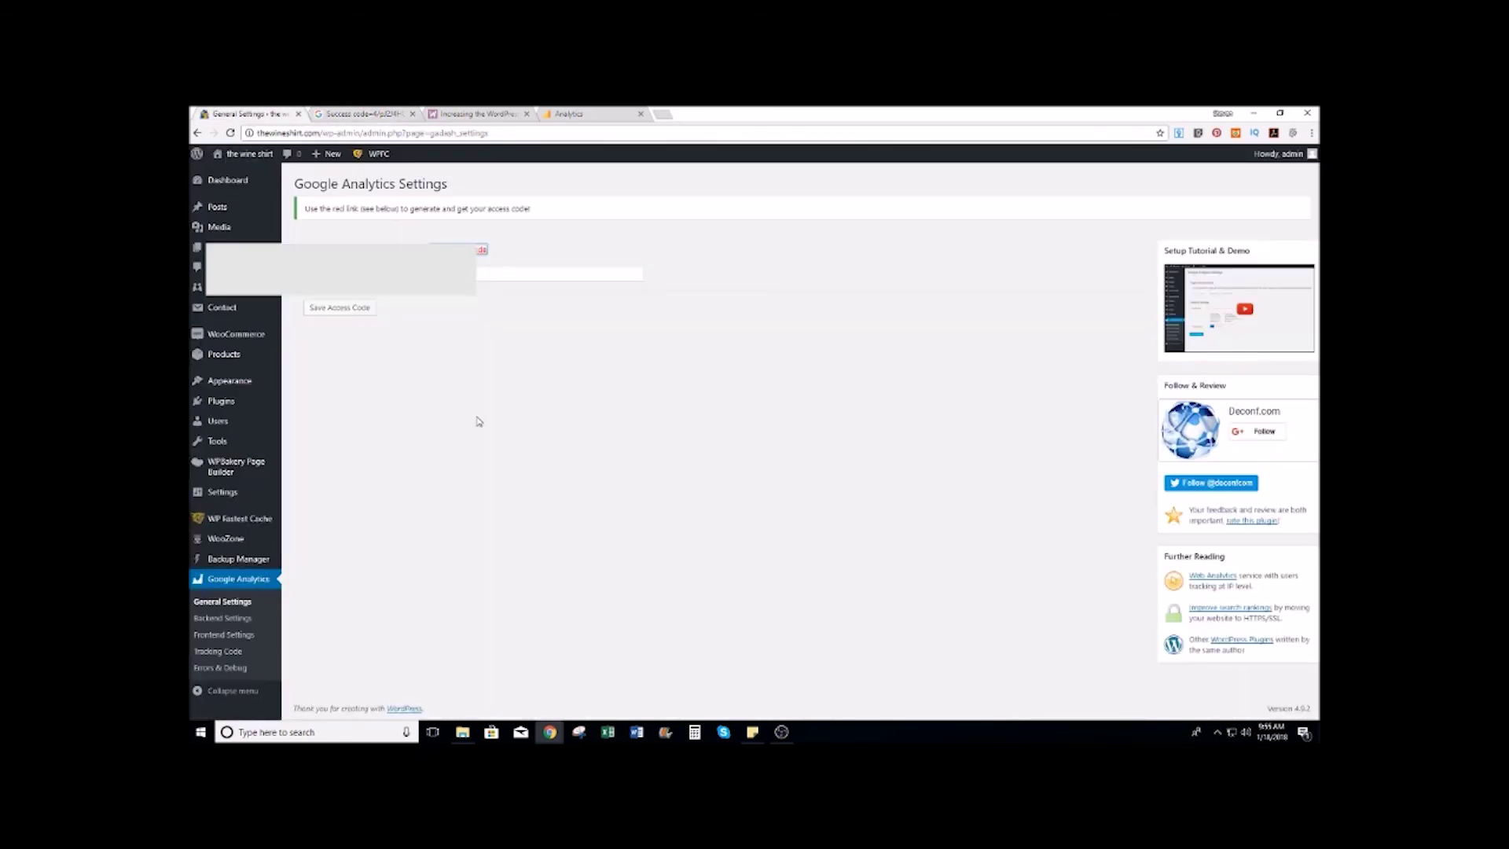
{"action": "left_click", "coordinate": [505, 275]}
{"action": "key", "text": "ctrl+v"}
{"action": "left_click", "coordinate": [341, 308]}
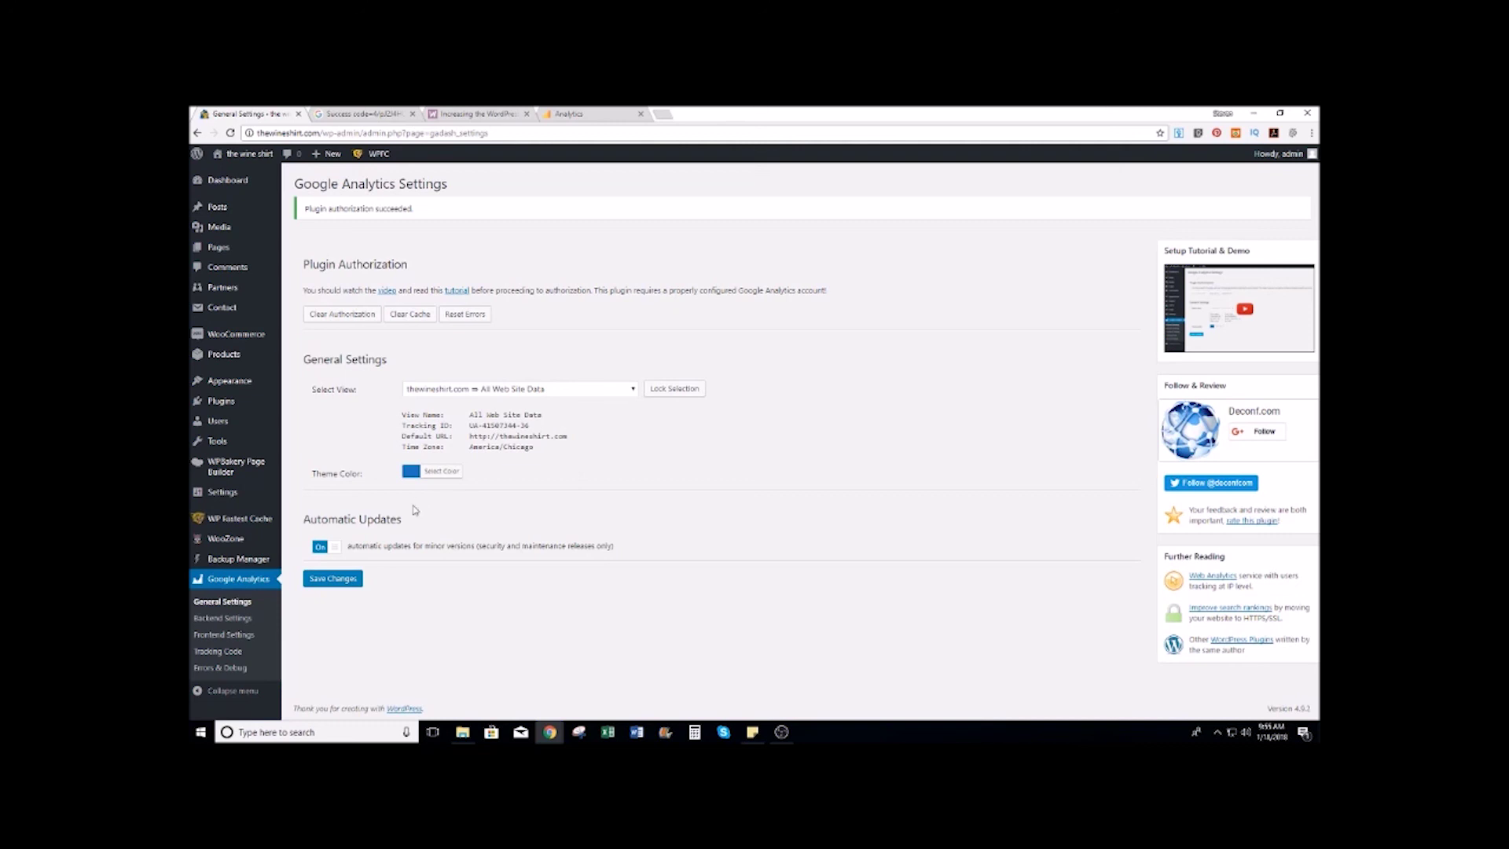
{"action": "left_click", "coordinate": [336, 580]}
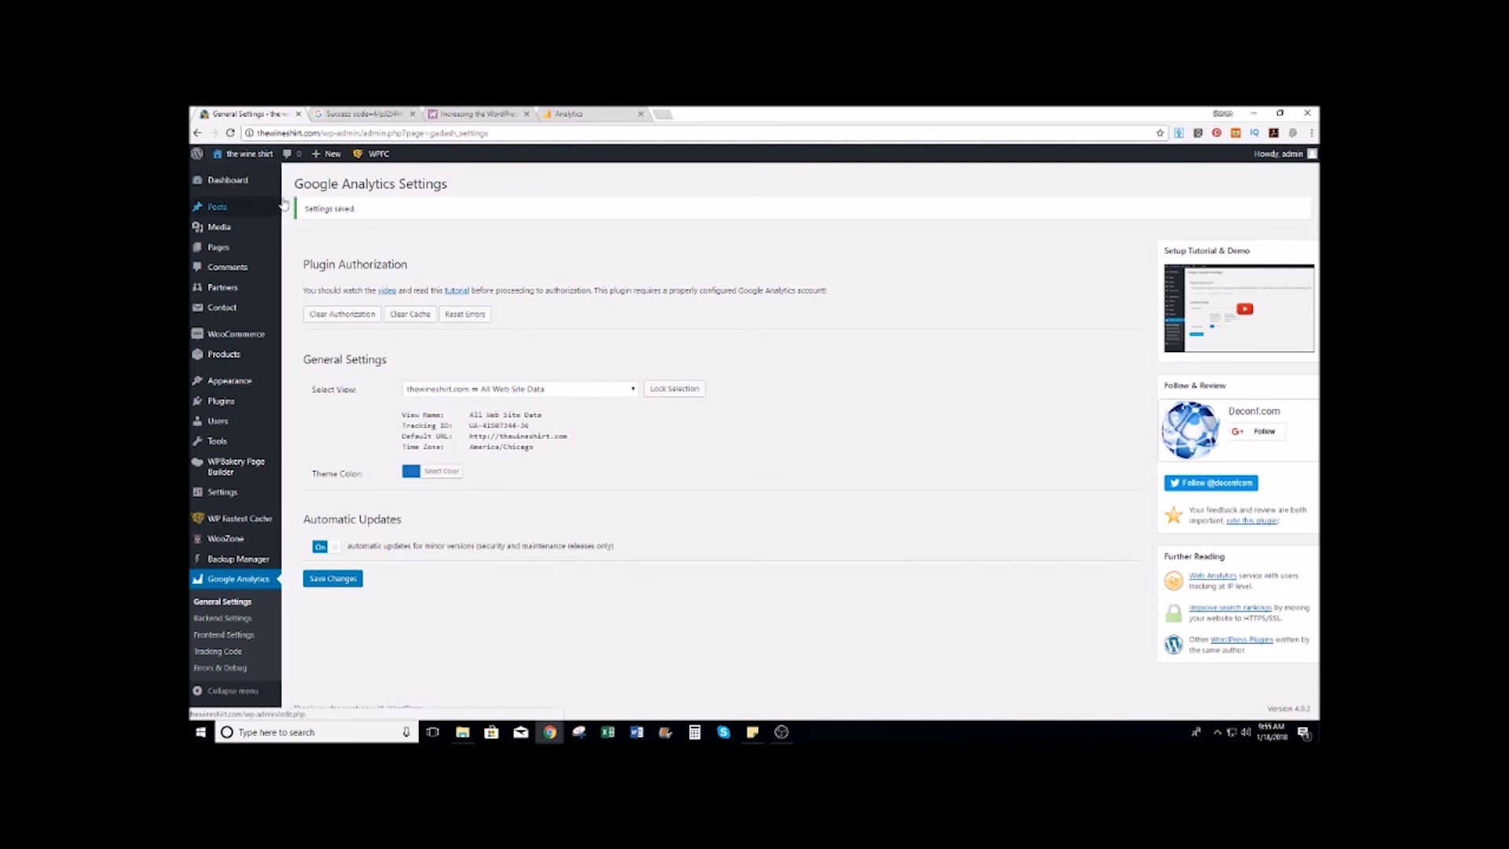
Step: Check the Dashboard's Google Analytics widget, which reports No Data with all sessions at 0
{"action": "left_click", "coordinate": [299, 182]}
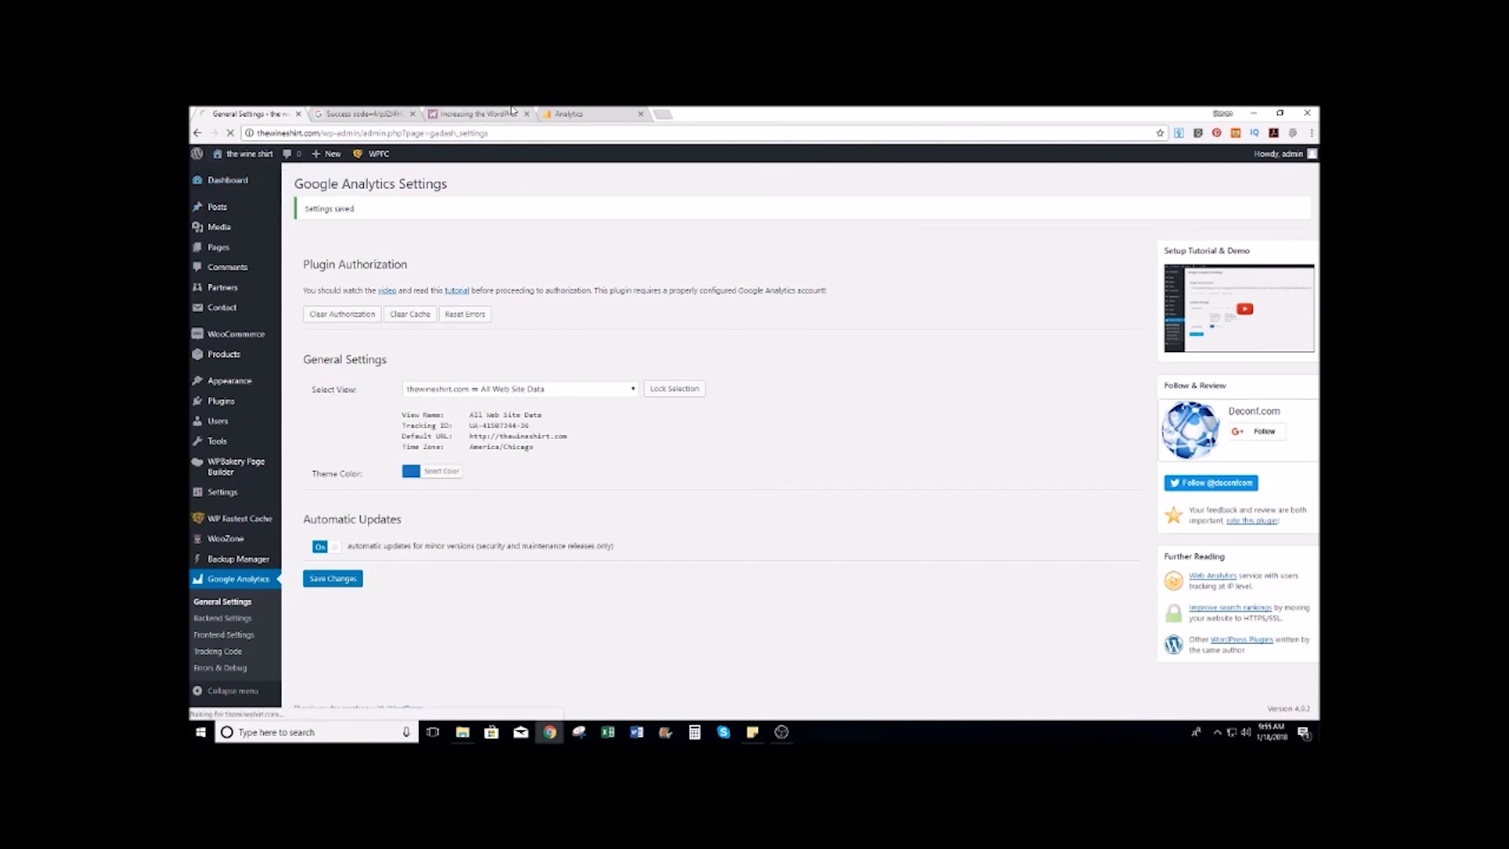
{"action": "left_click", "coordinate": [569, 114]}
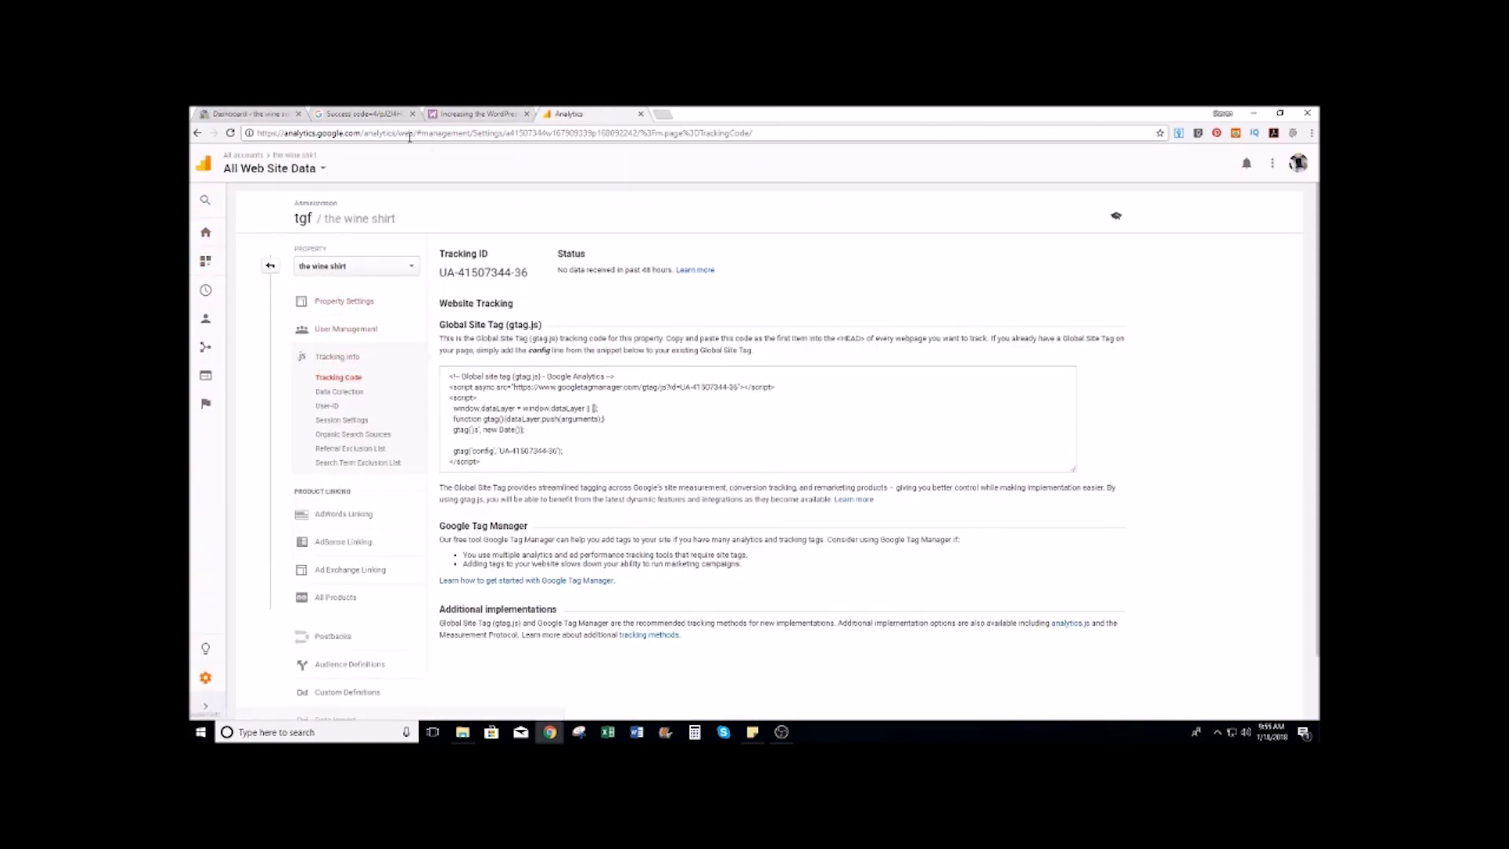
{"action": "left_click", "coordinate": [248, 114]}
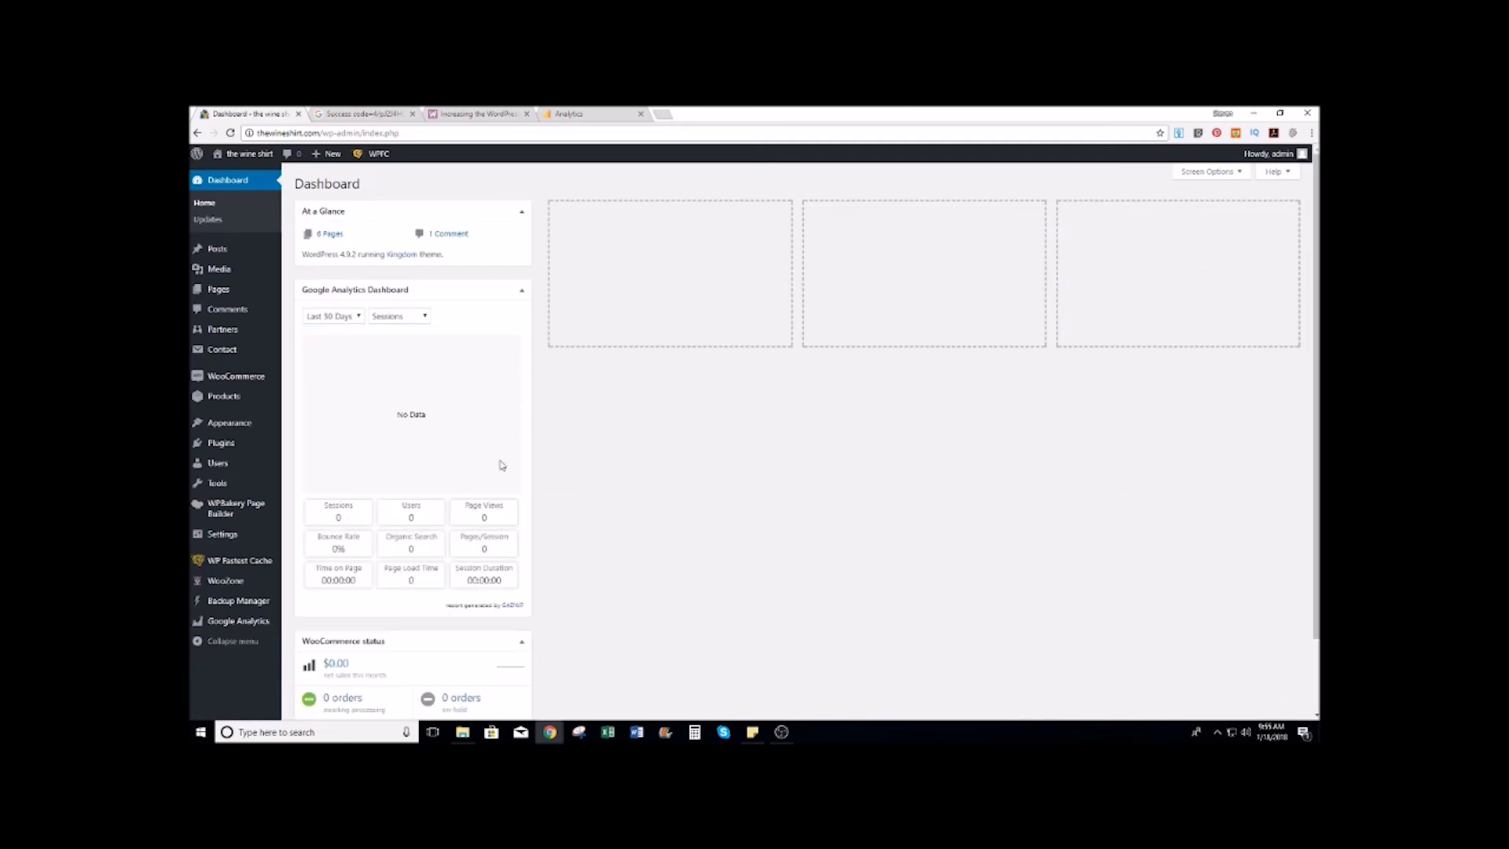
{"action": "scroll", "coordinate": [646, 471], "scroll_direction": "down", "scroll_amount": 2}
{"action": "scroll", "coordinate": [646, 471], "scroll_direction": "up", "scroll_amount": 2}
{"action": "scroll", "coordinate": [646, 471], "scroll_direction": "down", "scroll_amount": 2}
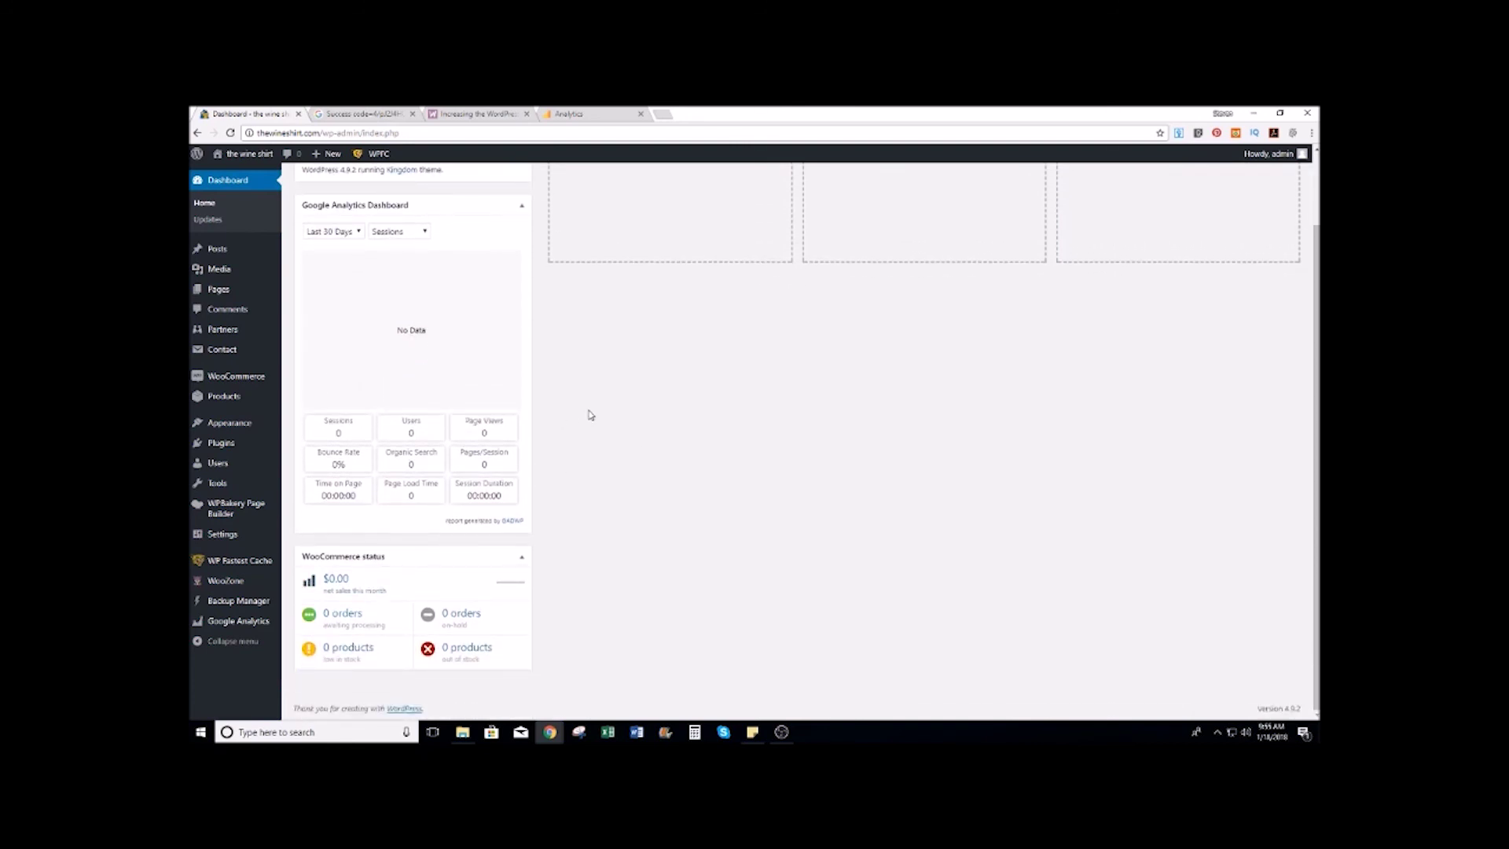
{"action": "scroll", "coordinate": [590, 414], "scroll_direction": "up", "scroll_amount": 1}
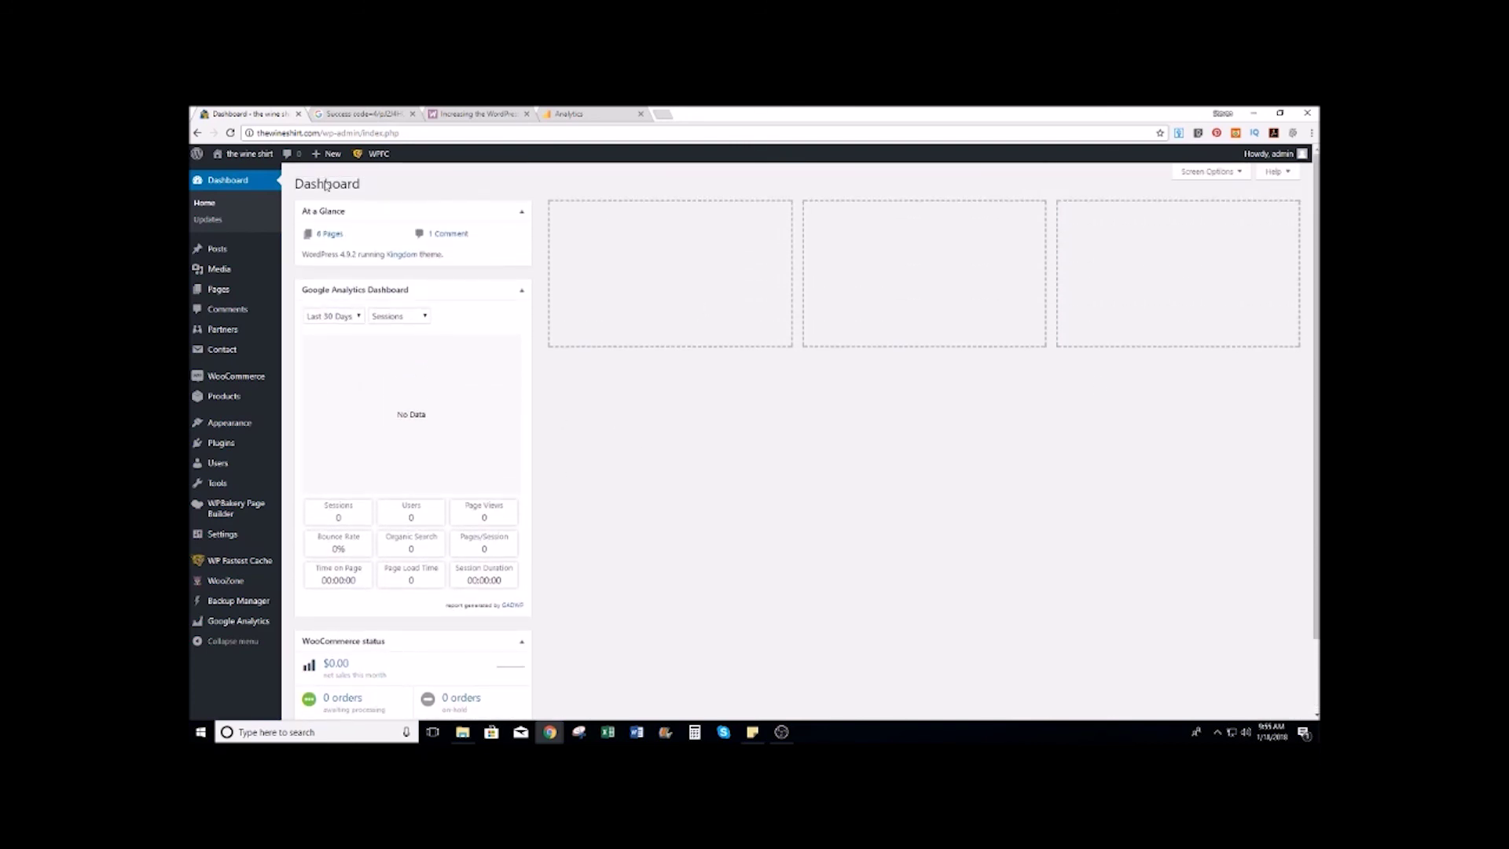
{"action": "mouse_move", "coordinate": [241, 379]}
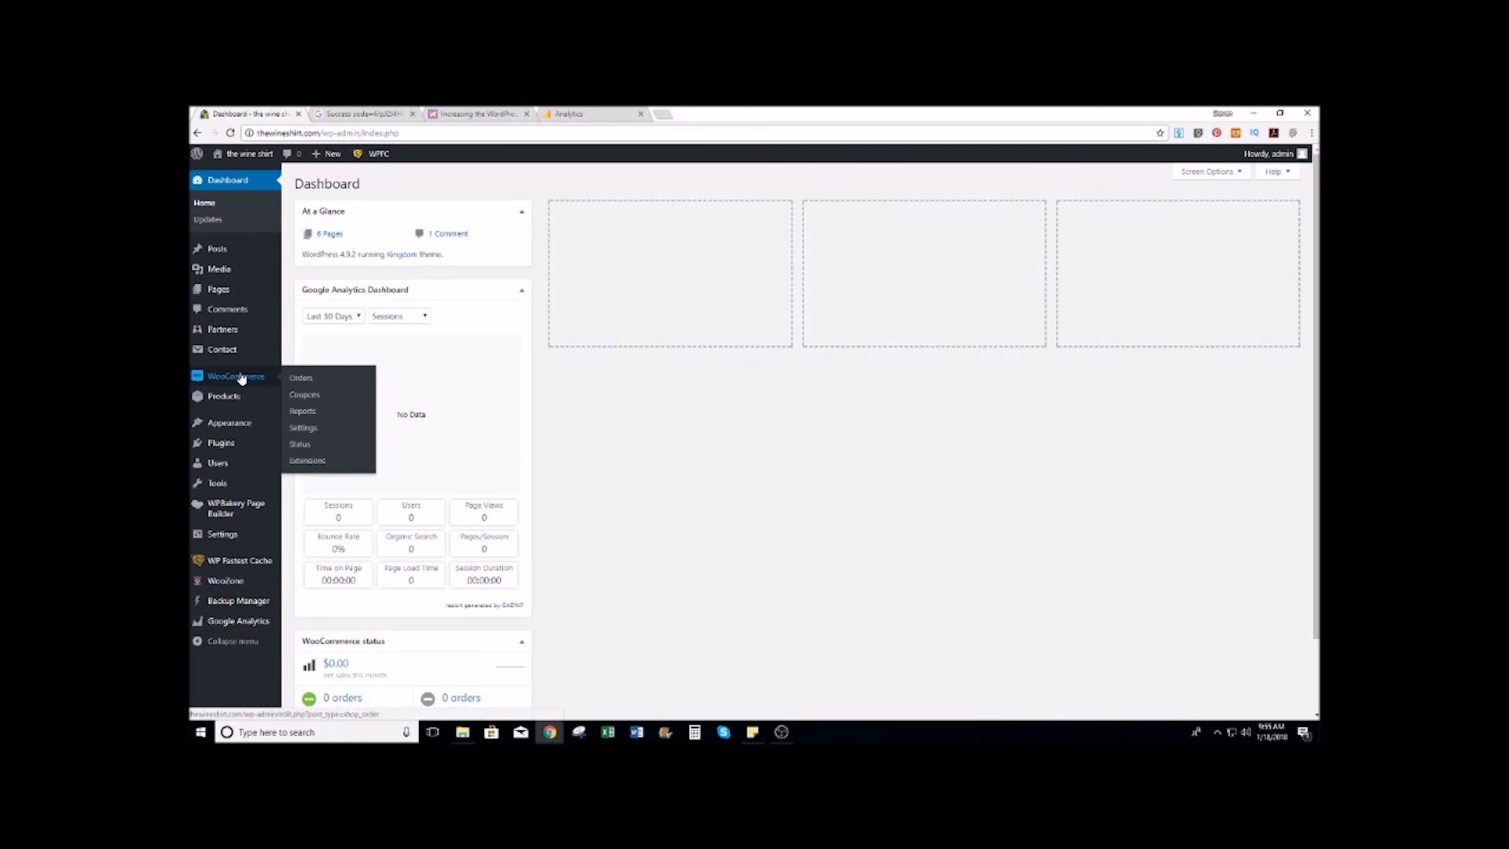
Step: Open the Customizer's Colors section and inspect the Primary Color picker
{"action": "mouse_move", "coordinate": [232, 421]}
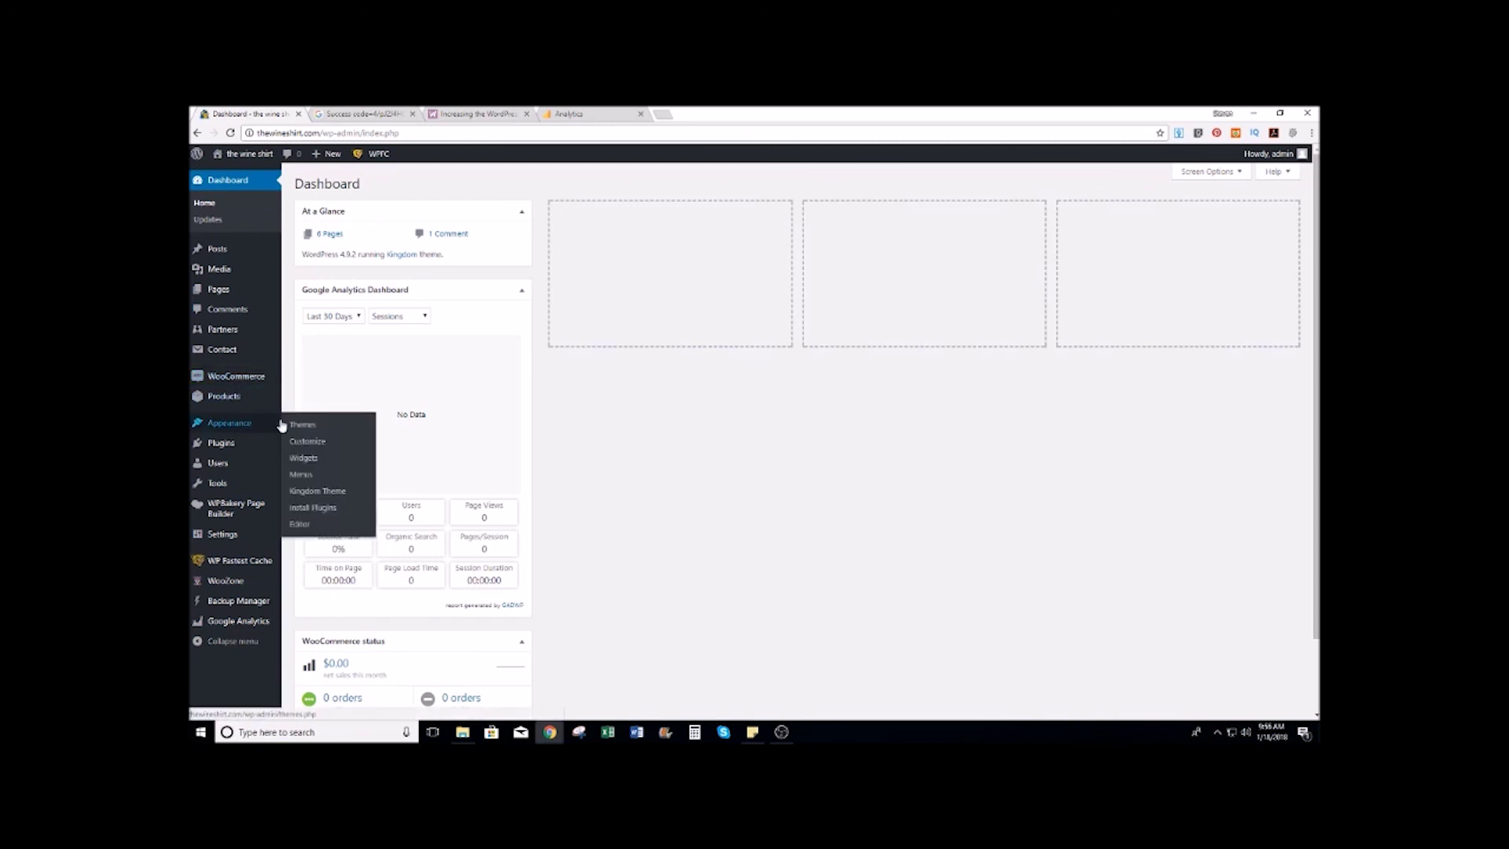
{"action": "left_click", "coordinate": [306, 442]}
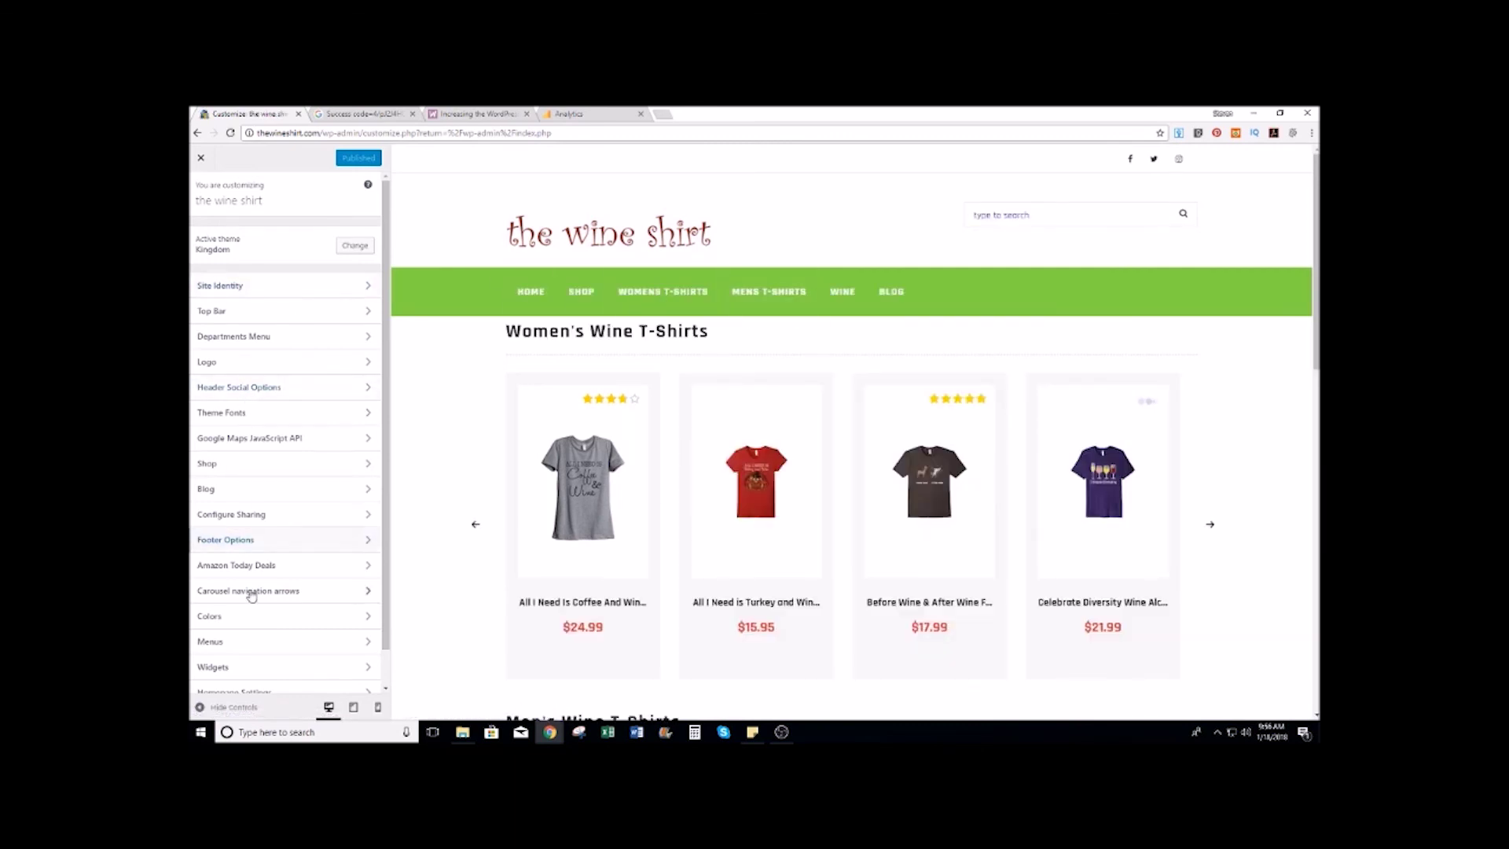
{"action": "left_click", "coordinate": [212, 616]}
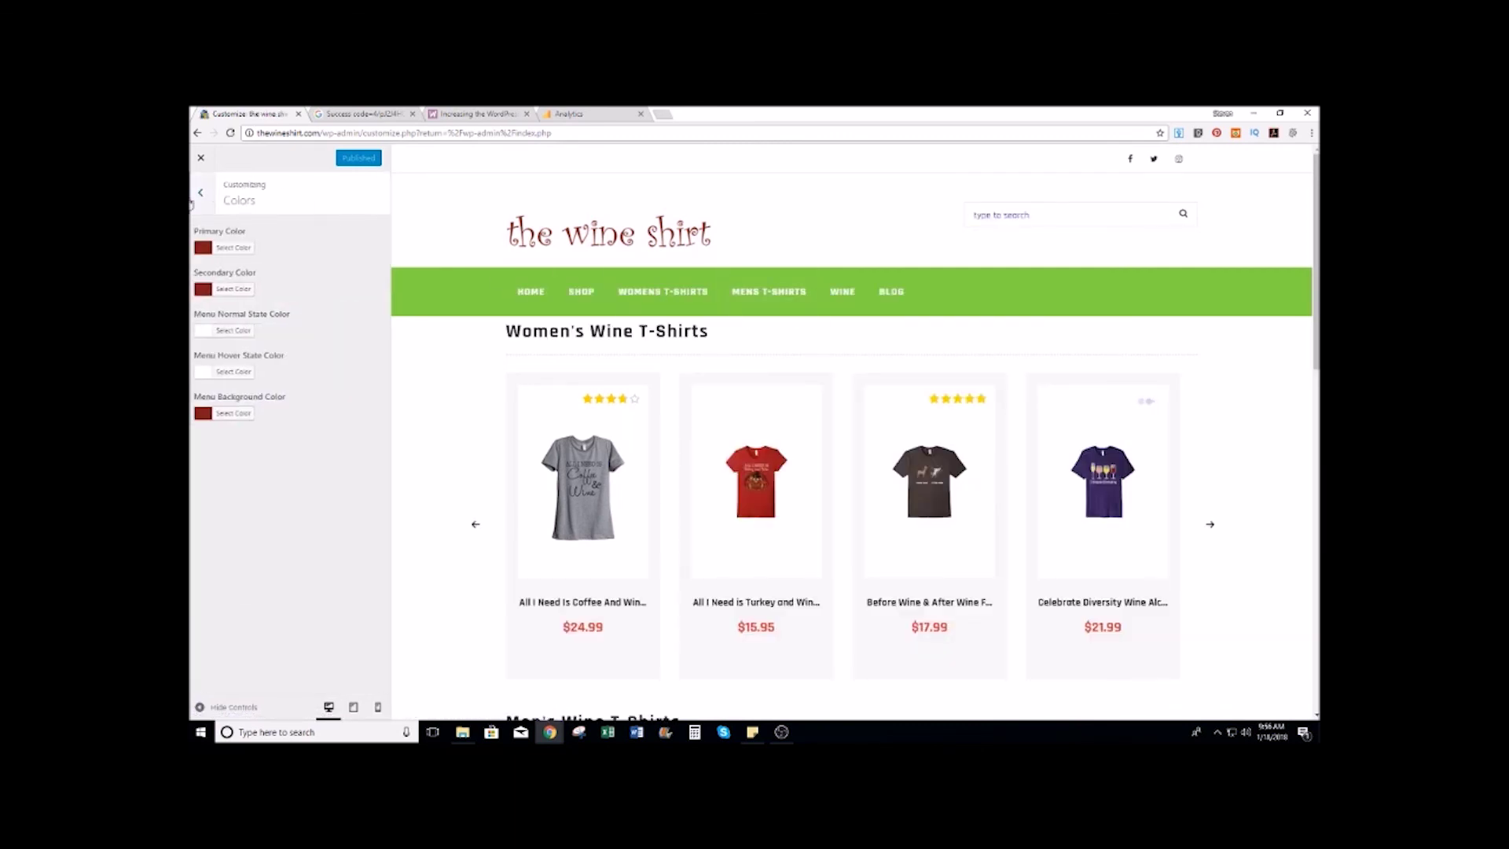
{"action": "left_click", "coordinate": [233, 248]}
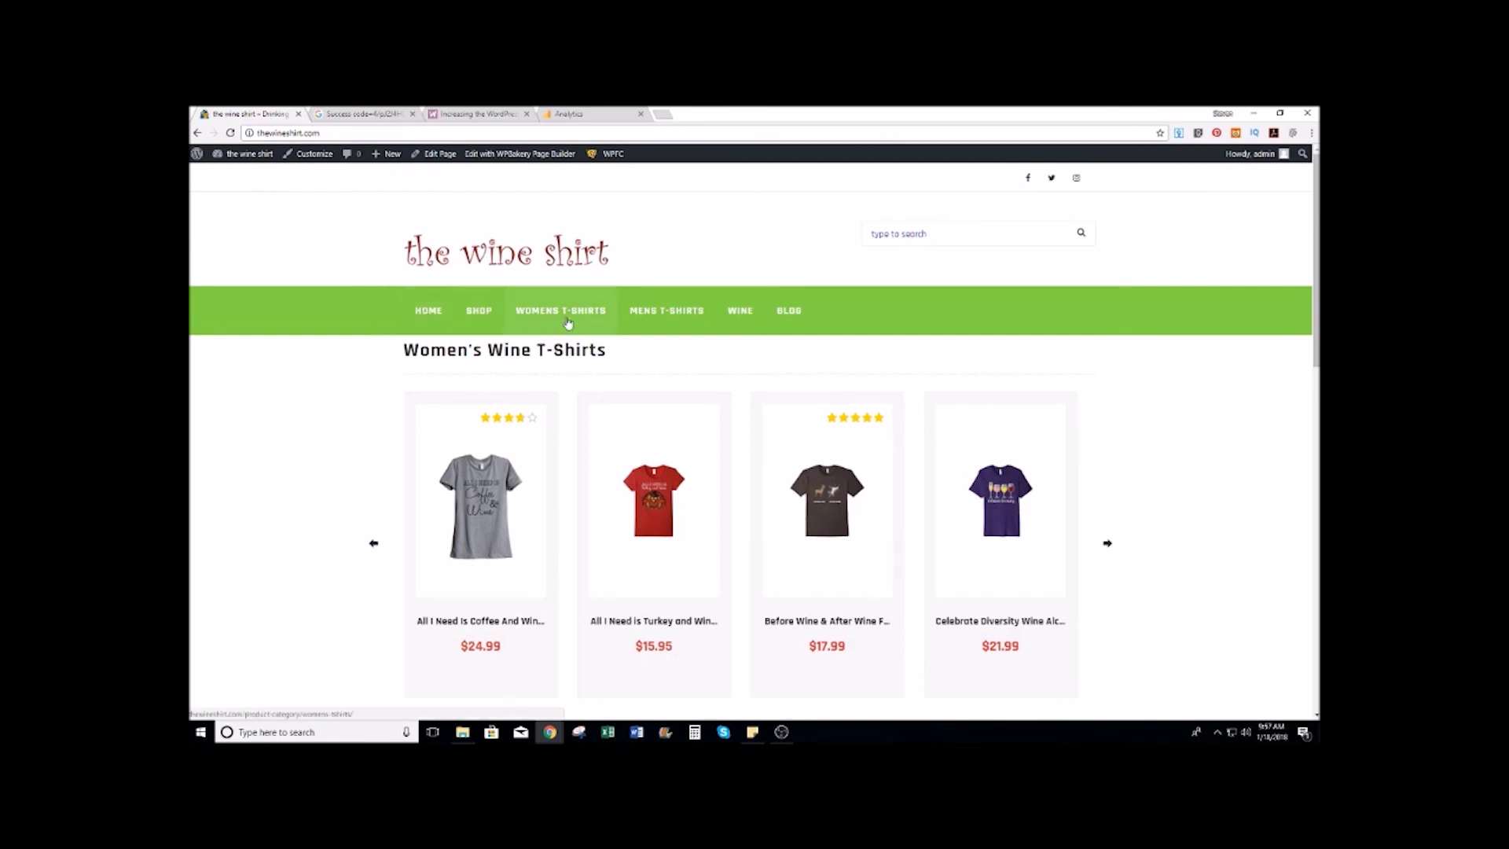
Step: Browse the Wine category products, leaving Default sorting unchanged, then go to Mens T-shirts
{"action": "left_click", "coordinate": [750, 313]}
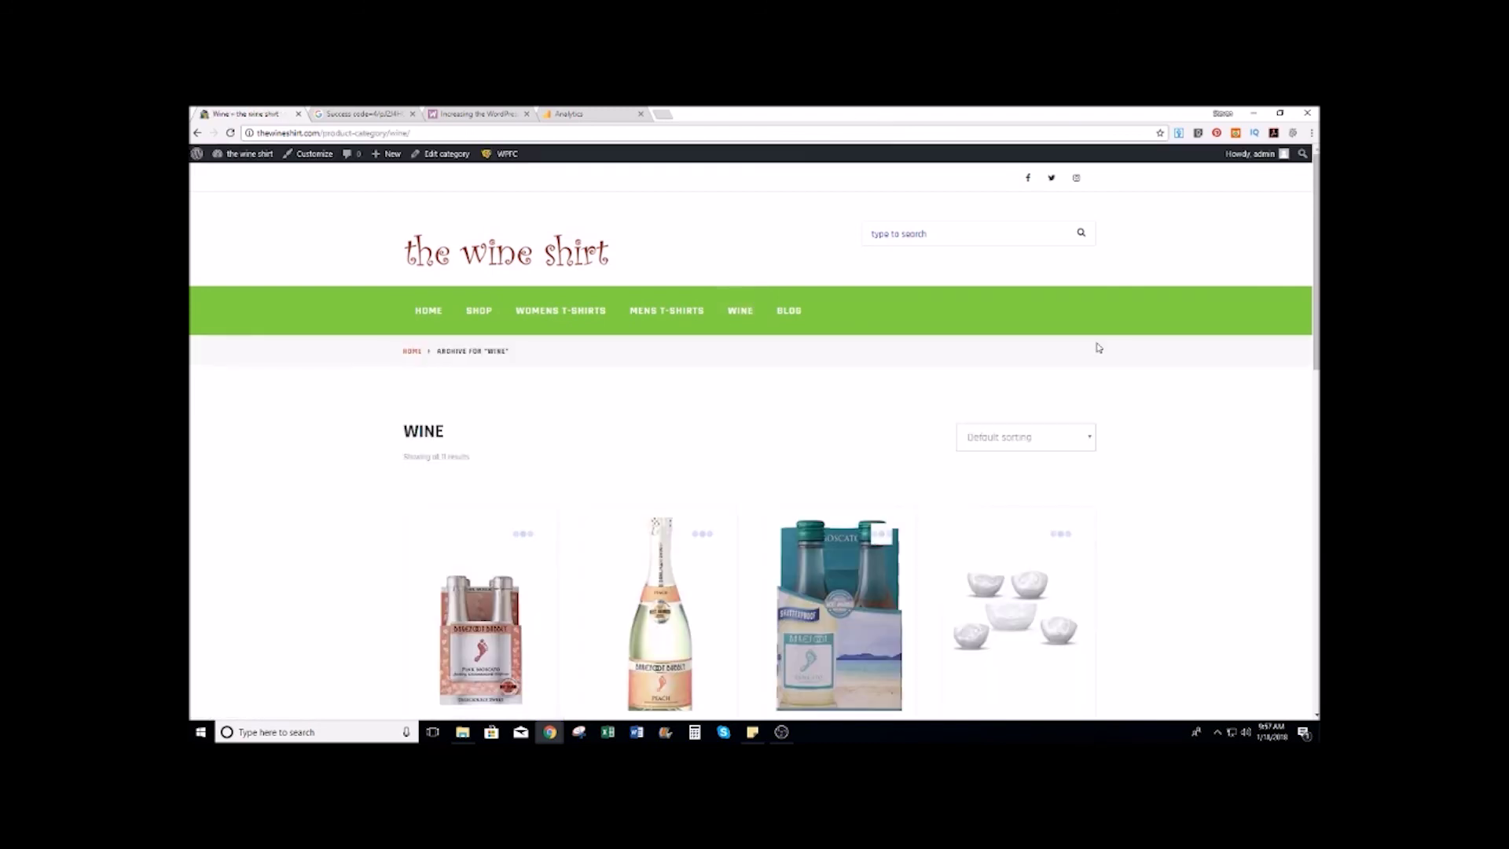
{"action": "scroll", "coordinate": [1155, 338], "scroll_direction": "down", "scroll_amount": 2}
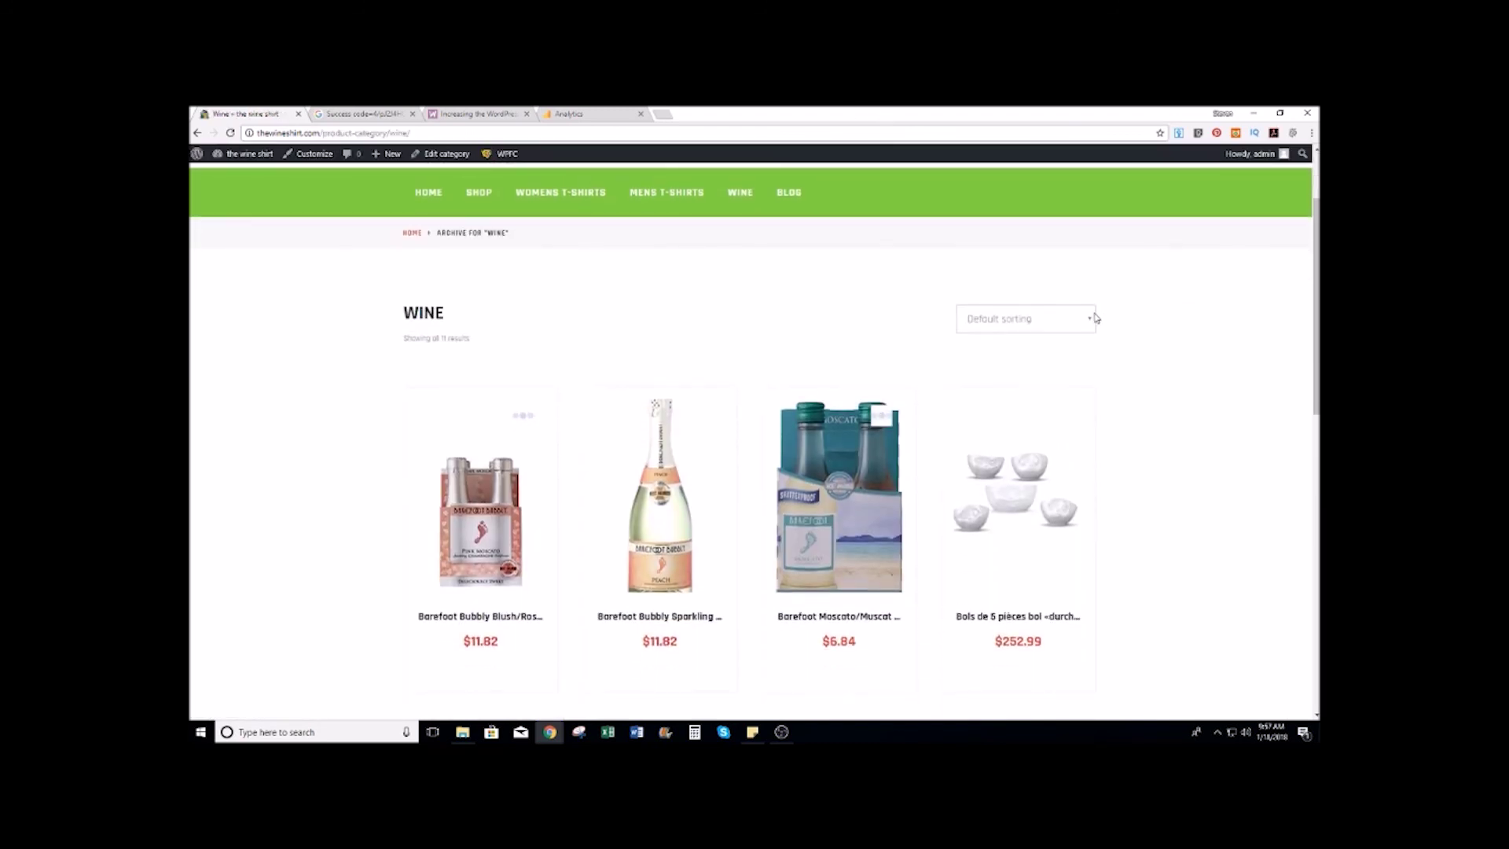
{"action": "left_click", "coordinate": [1092, 318]}
{"action": "left_click", "coordinate": [1092, 317]}
{"action": "left_click", "coordinate": [1092, 318]}
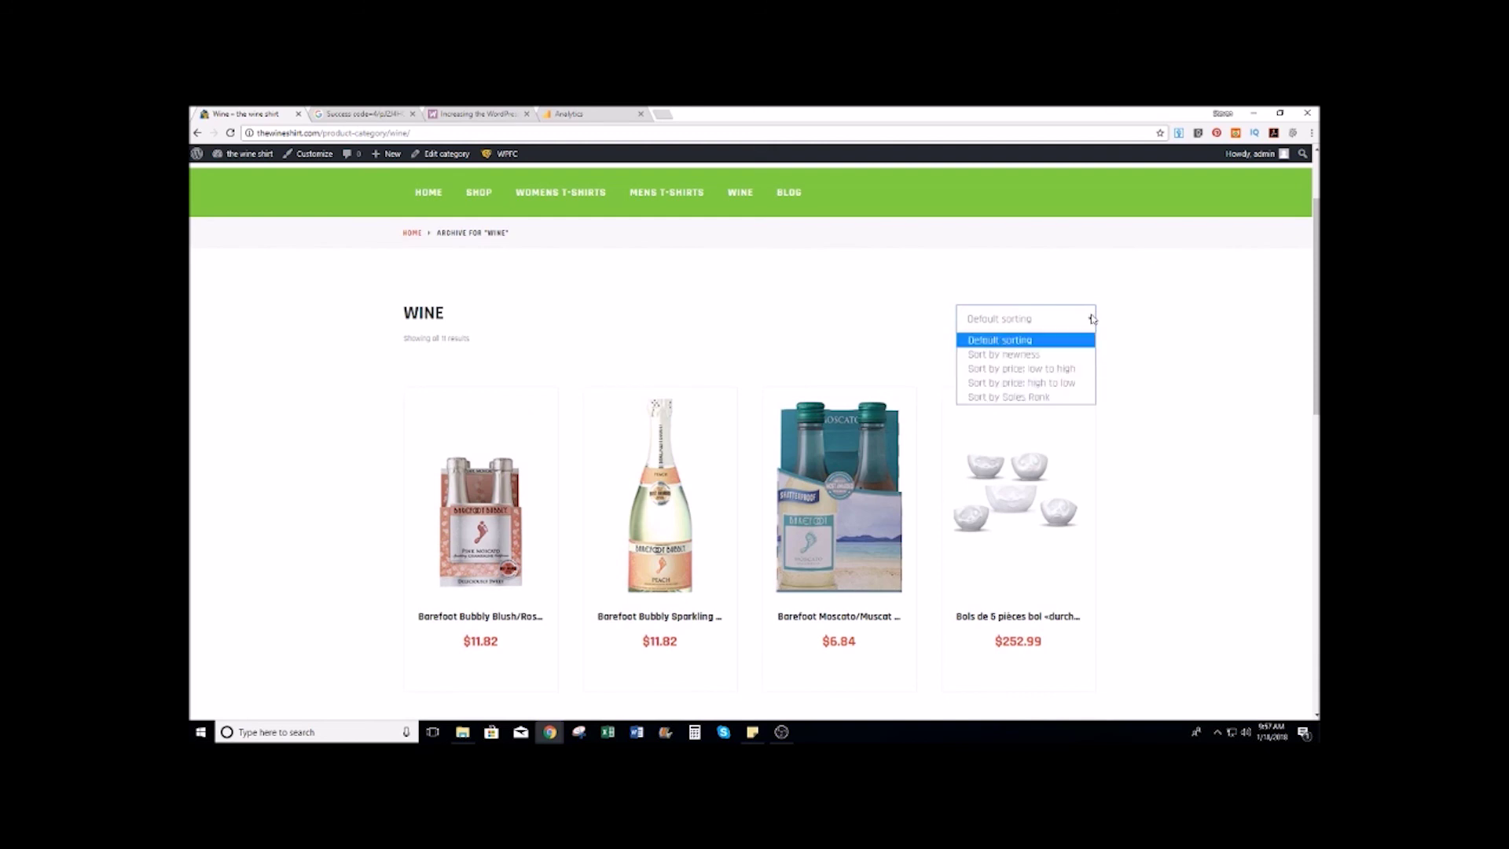
{"action": "left_click", "coordinate": [1092, 317]}
{"action": "scroll", "coordinate": [1142, 313], "scroll_direction": "down", "scroll_amount": 5}
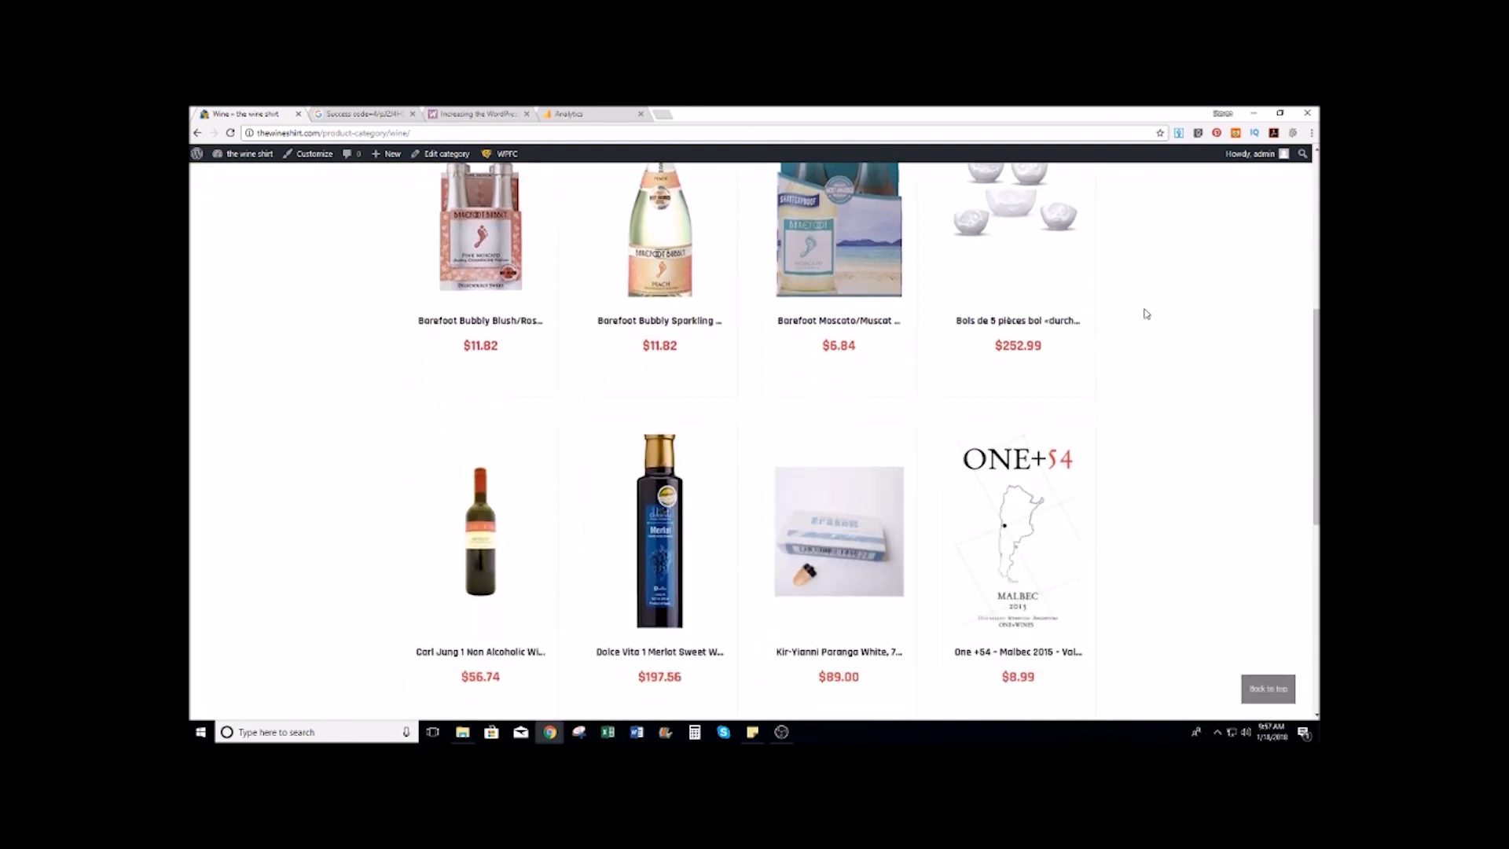
{"action": "scroll", "coordinate": [1142, 313], "scroll_direction": "down", "scroll_amount": 4}
{"action": "scroll", "coordinate": [1141, 314], "scroll_direction": "up", "scroll_amount": 15}
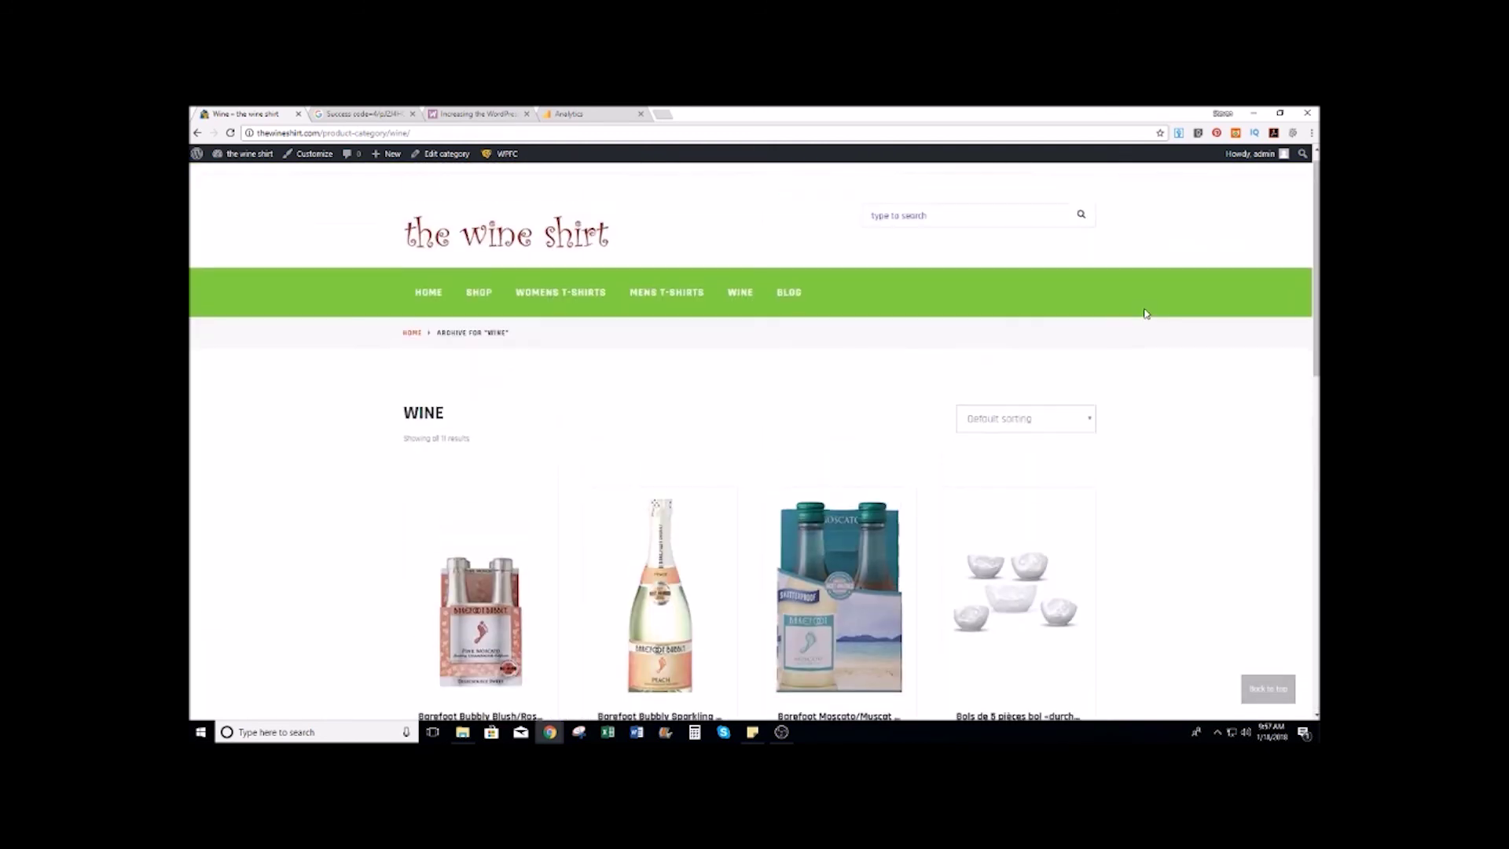
{"action": "left_click", "coordinate": [667, 307]}
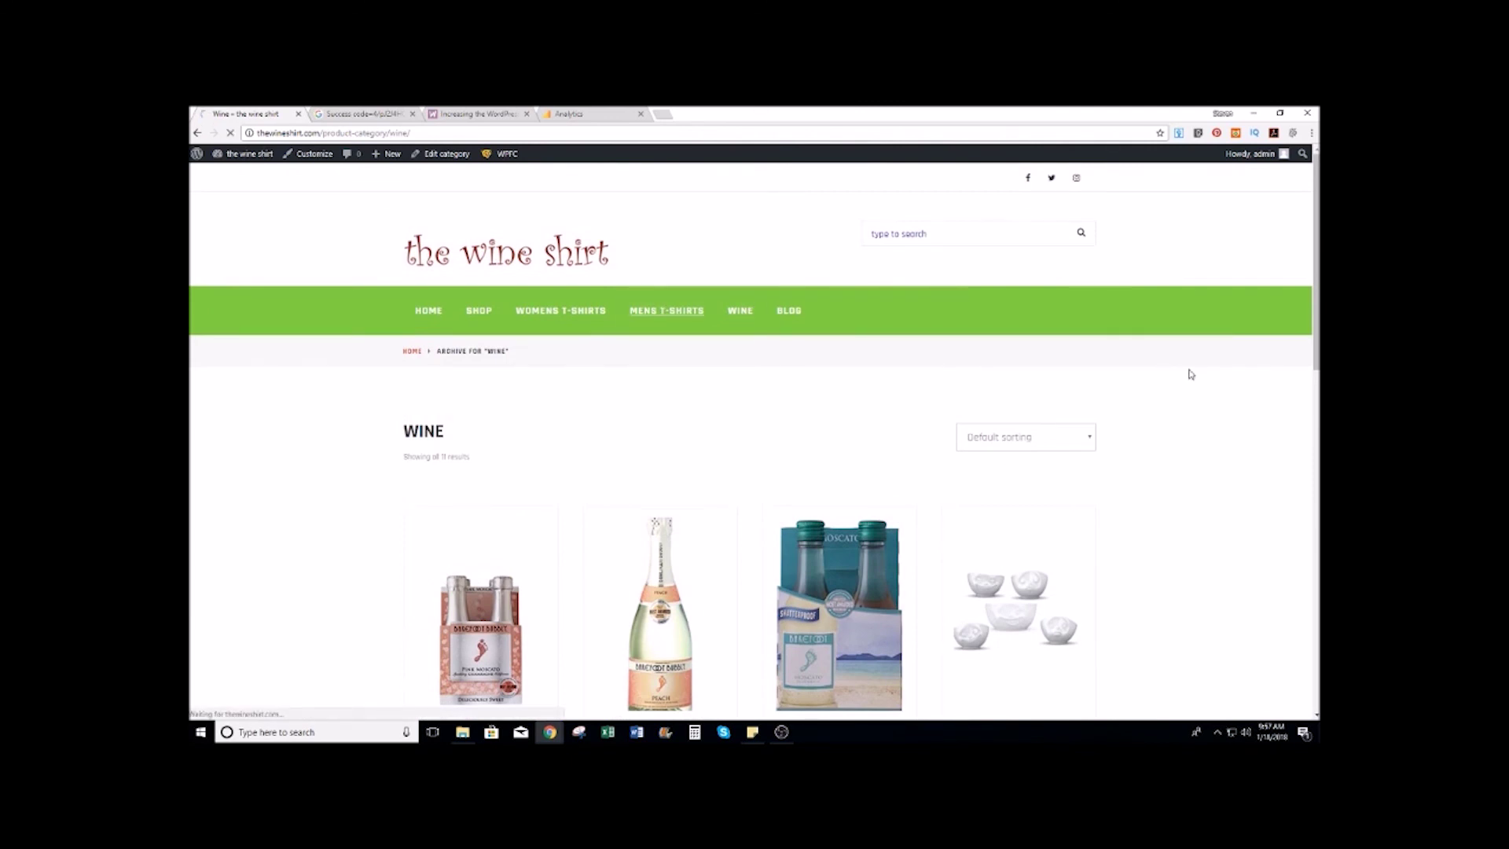
Step: Scroll through the Mens Tshirts product listing, then return to the admin Dashboard
{"action": "scroll", "coordinate": [1188, 374], "scroll_direction": "down", "scroll_amount": 3}
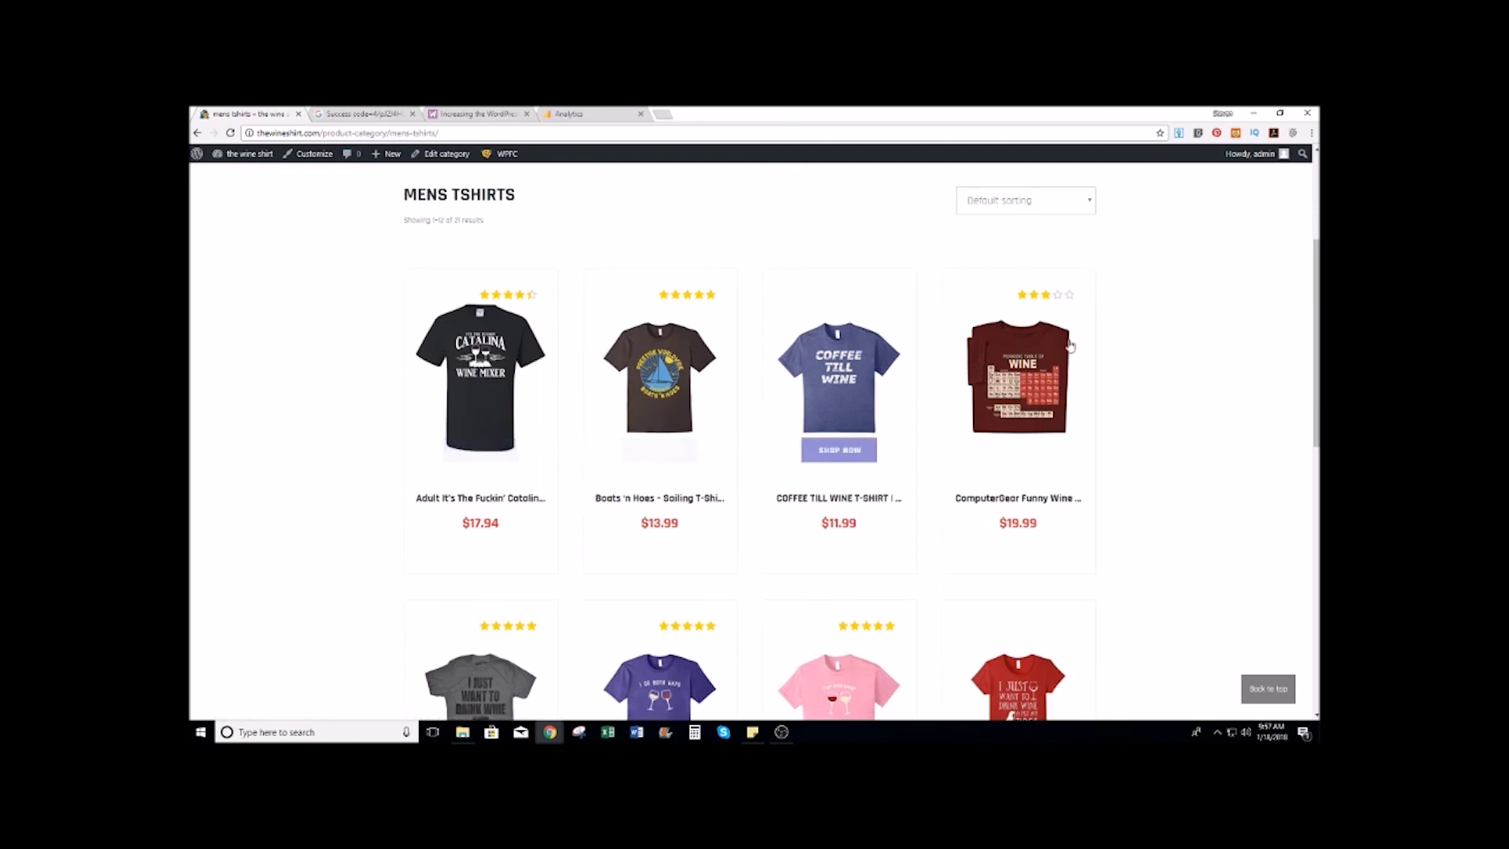
{"action": "scroll", "coordinate": [338, 522], "scroll_direction": "down", "scroll_amount": 2}
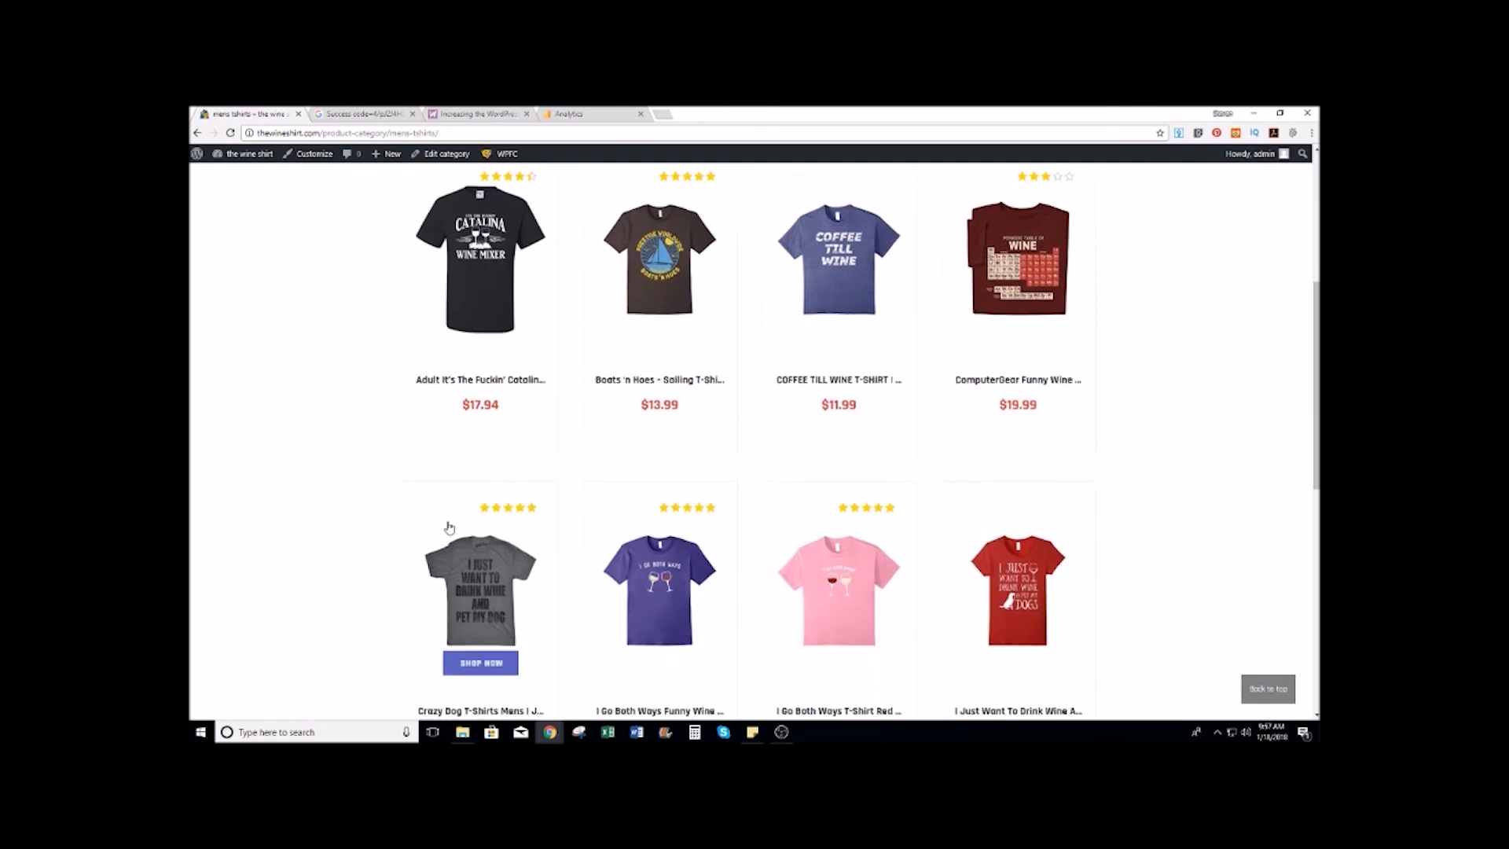
{"action": "scroll", "coordinate": [448, 526], "scroll_direction": "down", "scroll_amount": 2}
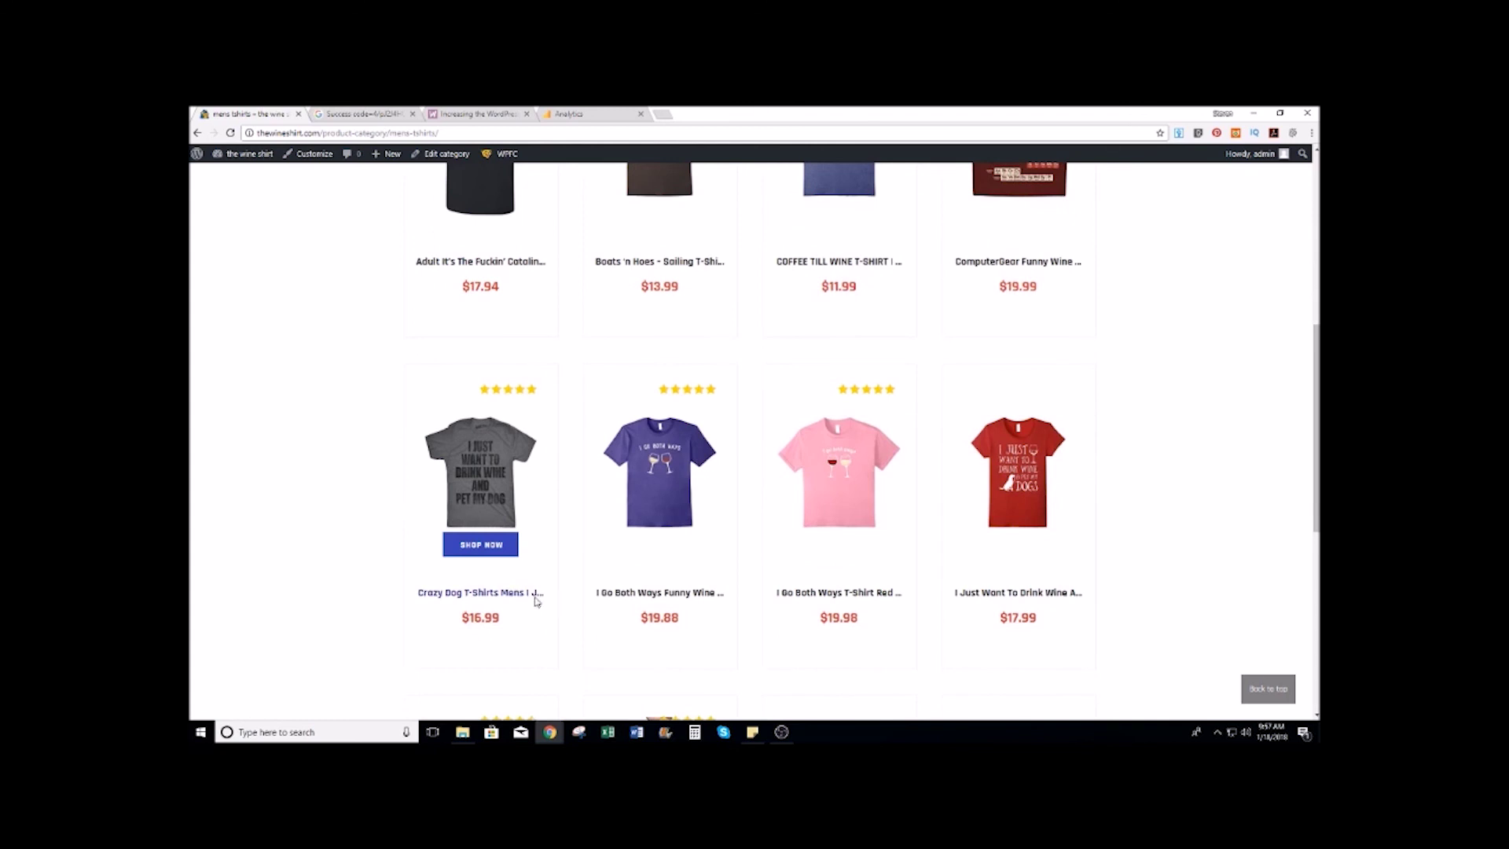
{"action": "scroll", "coordinate": [527, 593], "scroll_direction": "up", "scroll_amount": 2}
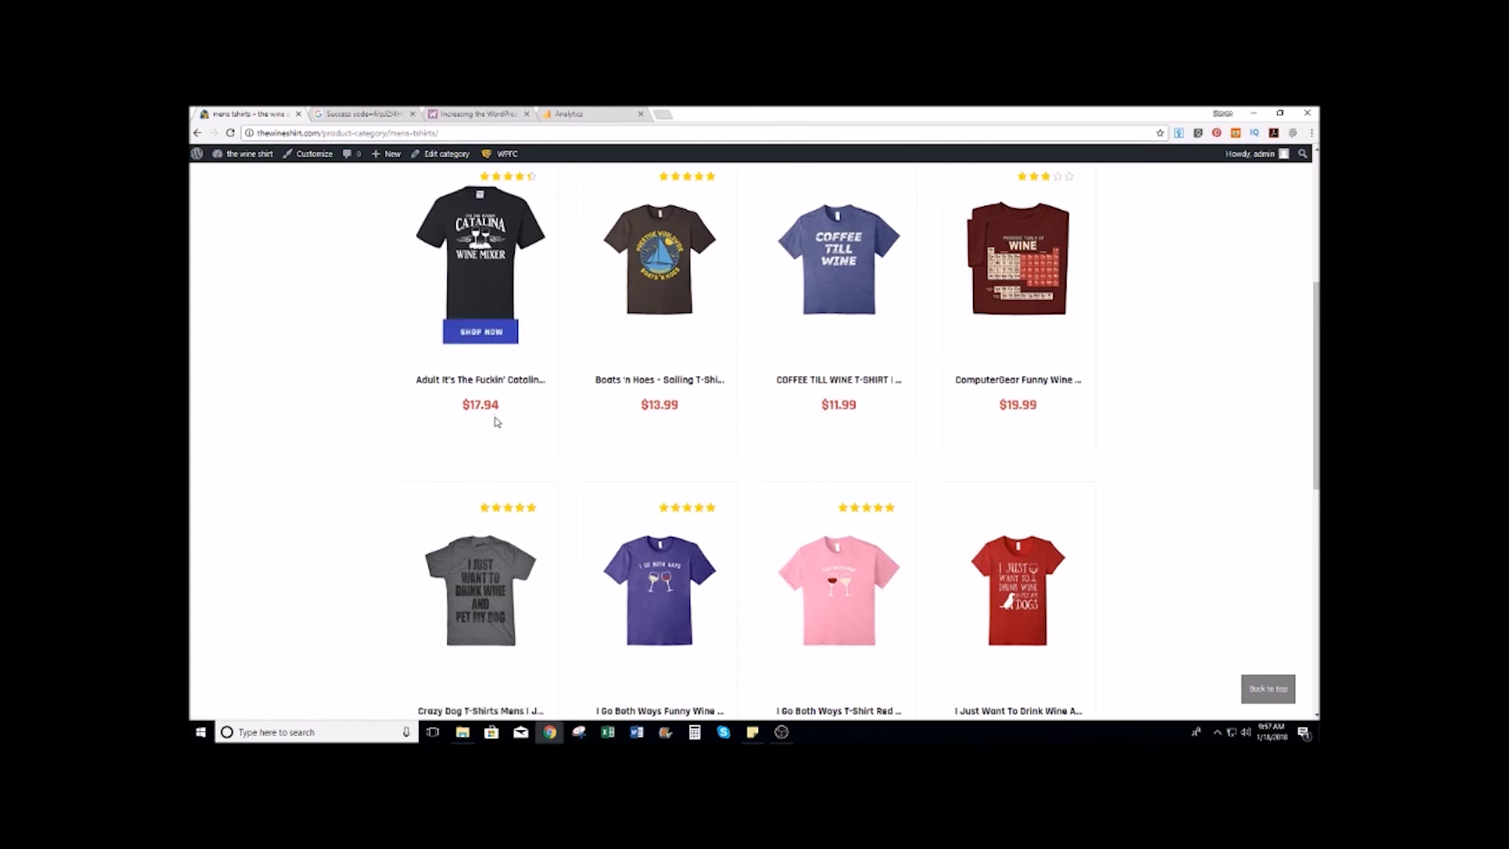
{"action": "scroll", "coordinate": [660, 330], "scroll_direction": "up", "scroll_amount": 2}
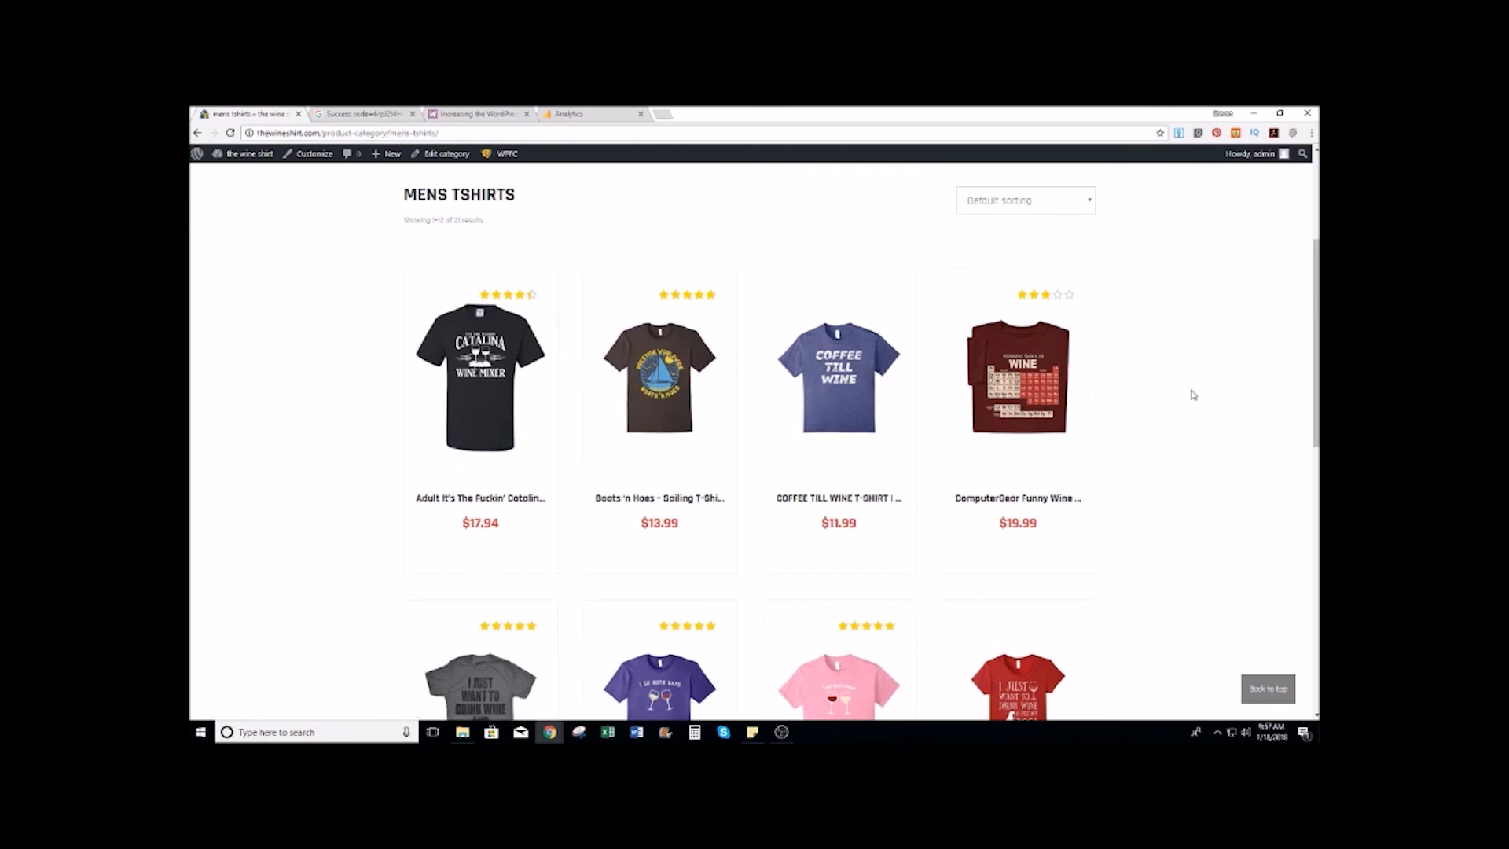
{"action": "scroll", "coordinate": [1196, 423], "scroll_direction": "down", "scroll_amount": 4}
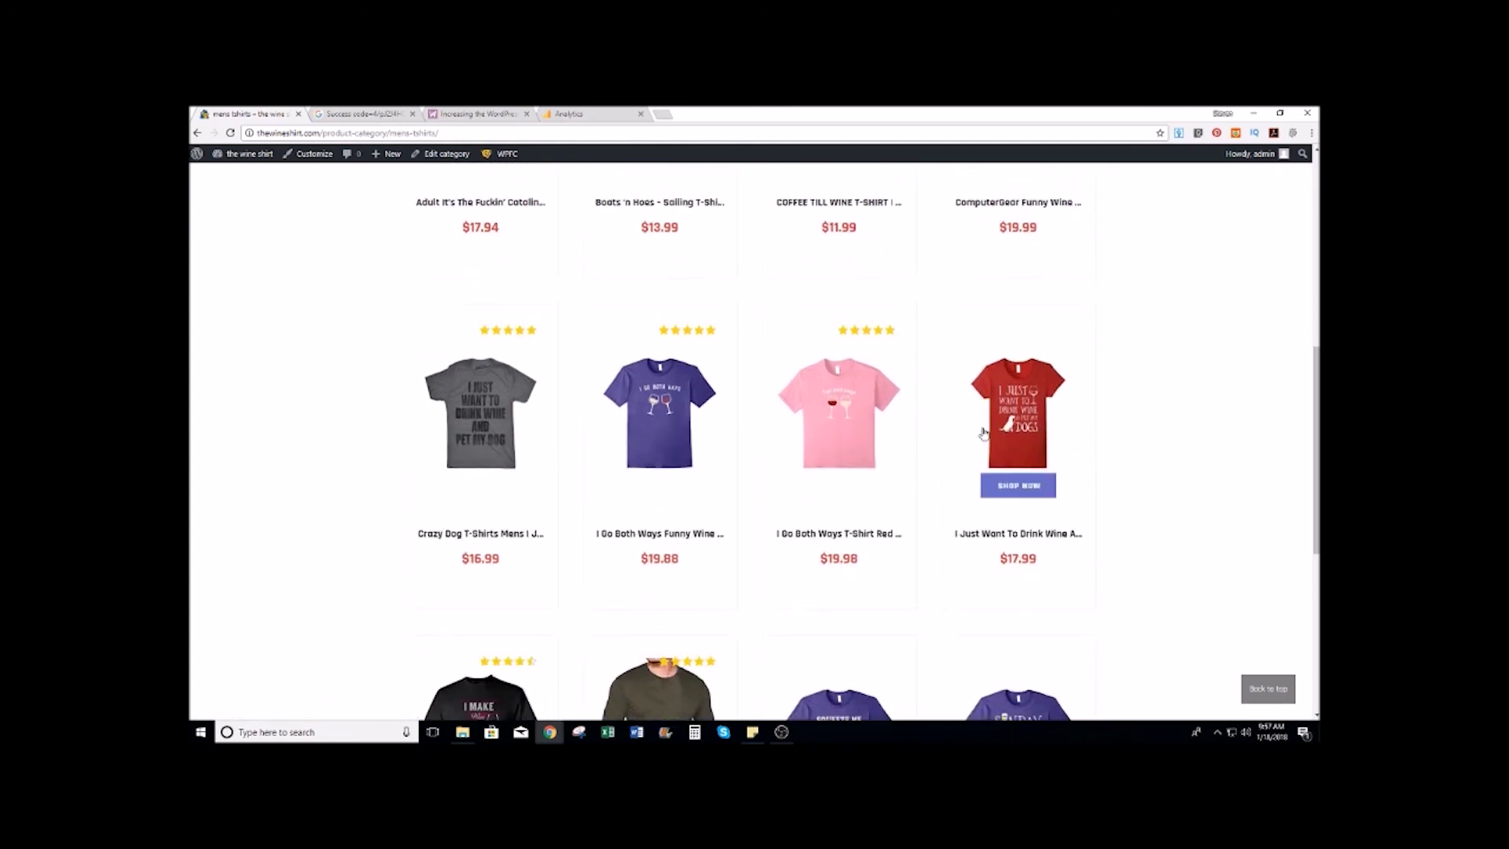
{"action": "scroll", "coordinate": [1194, 393], "scroll_direction": "down", "scroll_amount": 3}
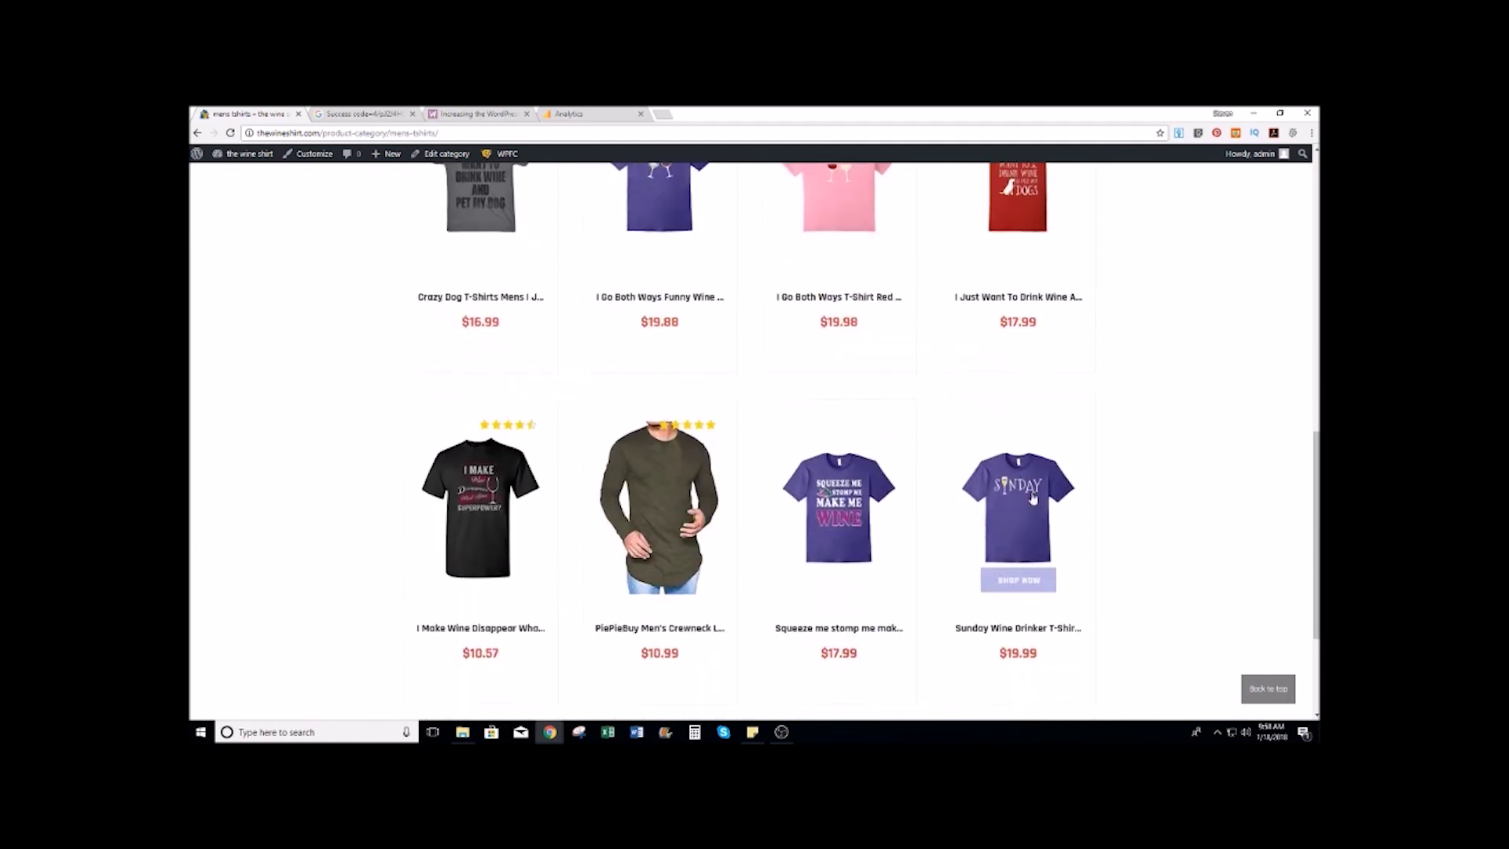
{"action": "scroll", "coordinate": [1087, 448], "scroll_direction": "down", "scroll_amount": 1}
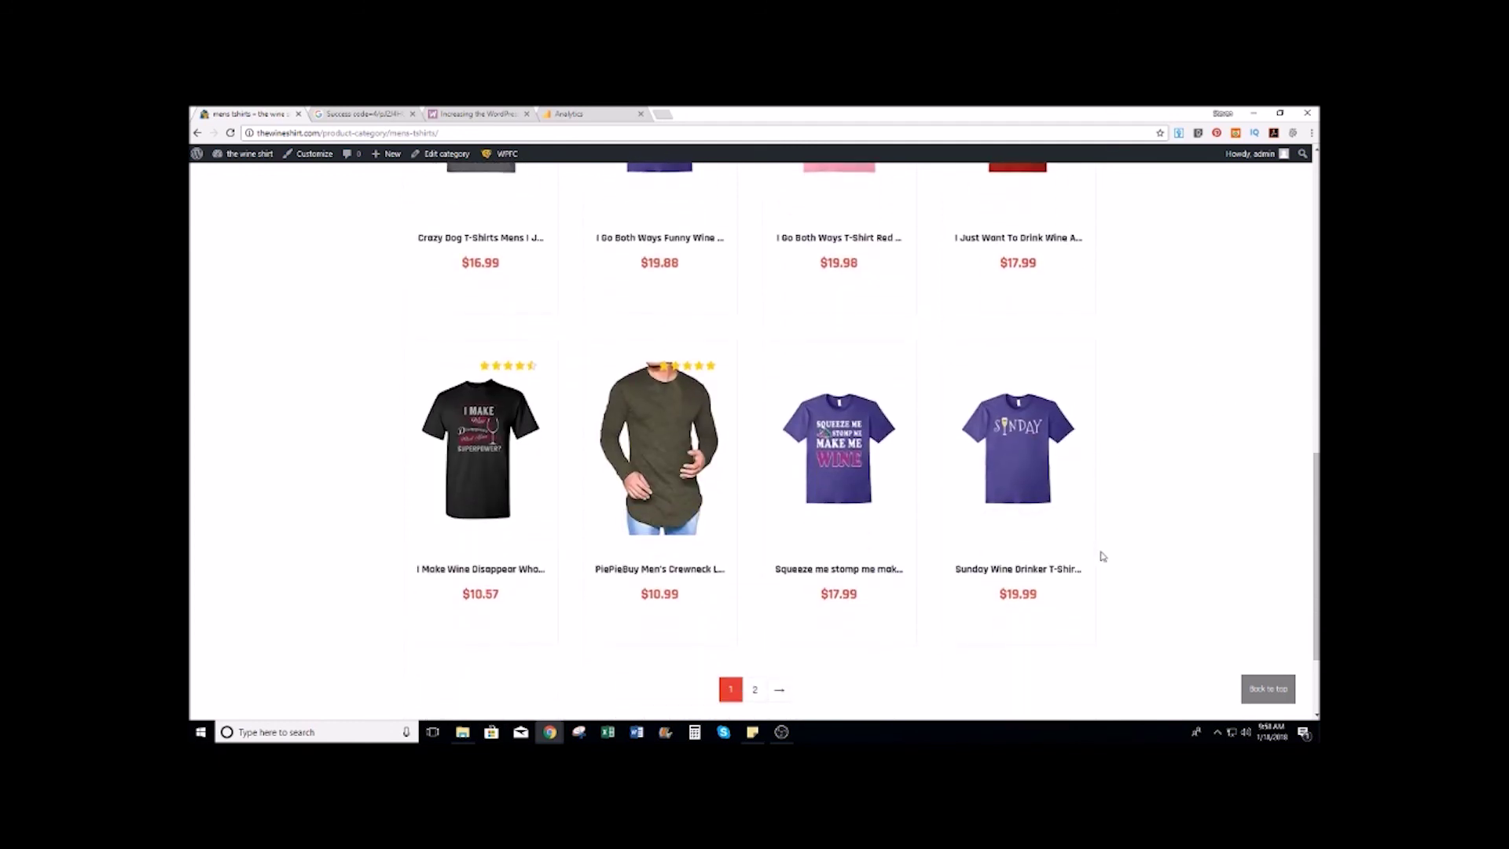
{"action": "scroll", "coordinate": [1102, 555], "scroll_direction": "down", "scroll_amount": 1}
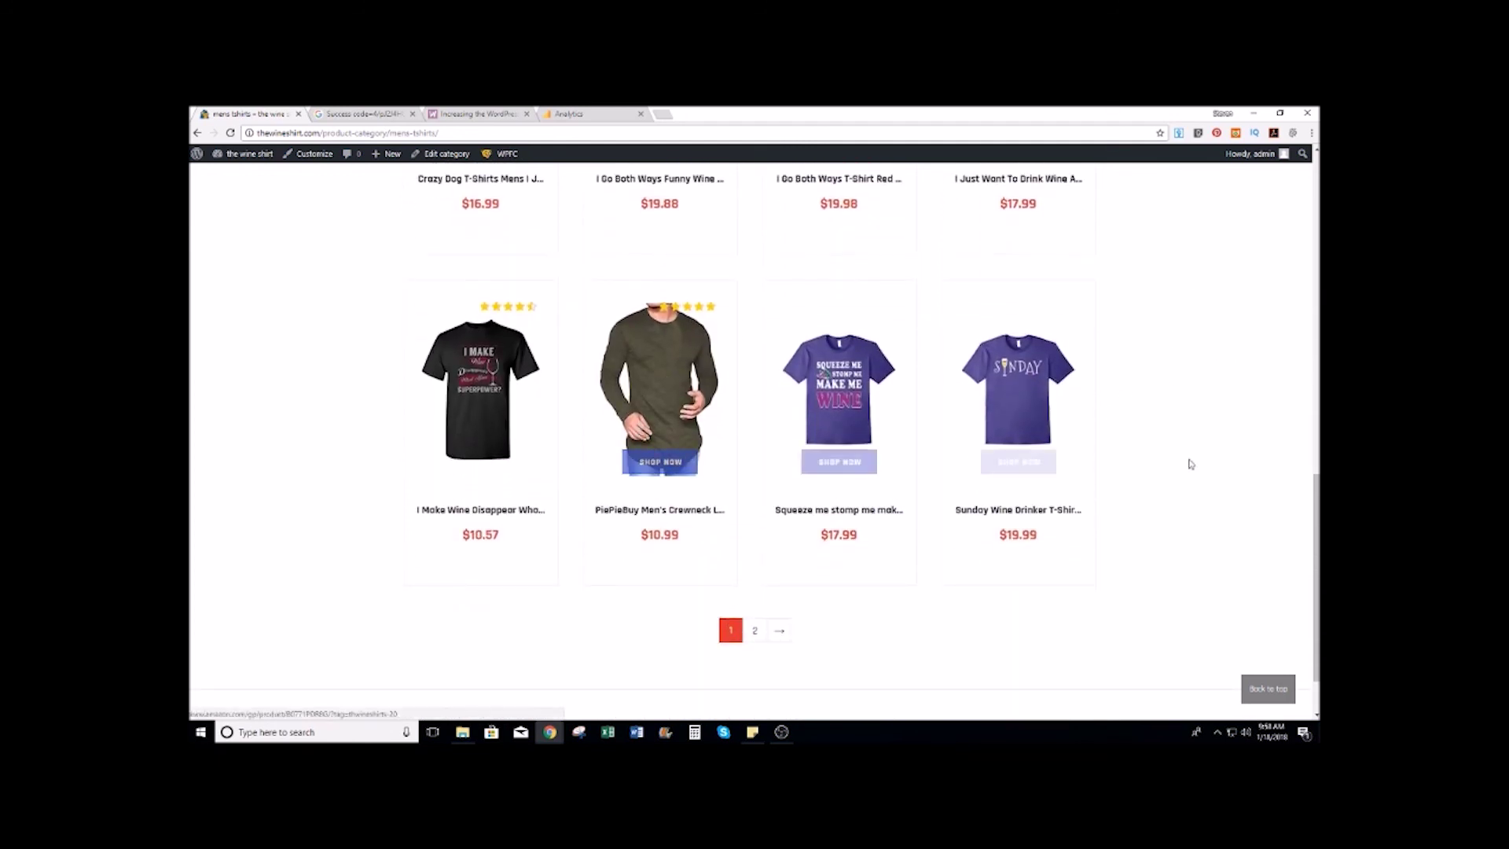
{"action": "scroll", "coordinate": [1205, 421], "scroll_direction": "up", "scroll_amount": 10}
{"action": "scroll", "coordinate": [1208, 424], "scroll_direction": "down", "scroll_amount": 6}
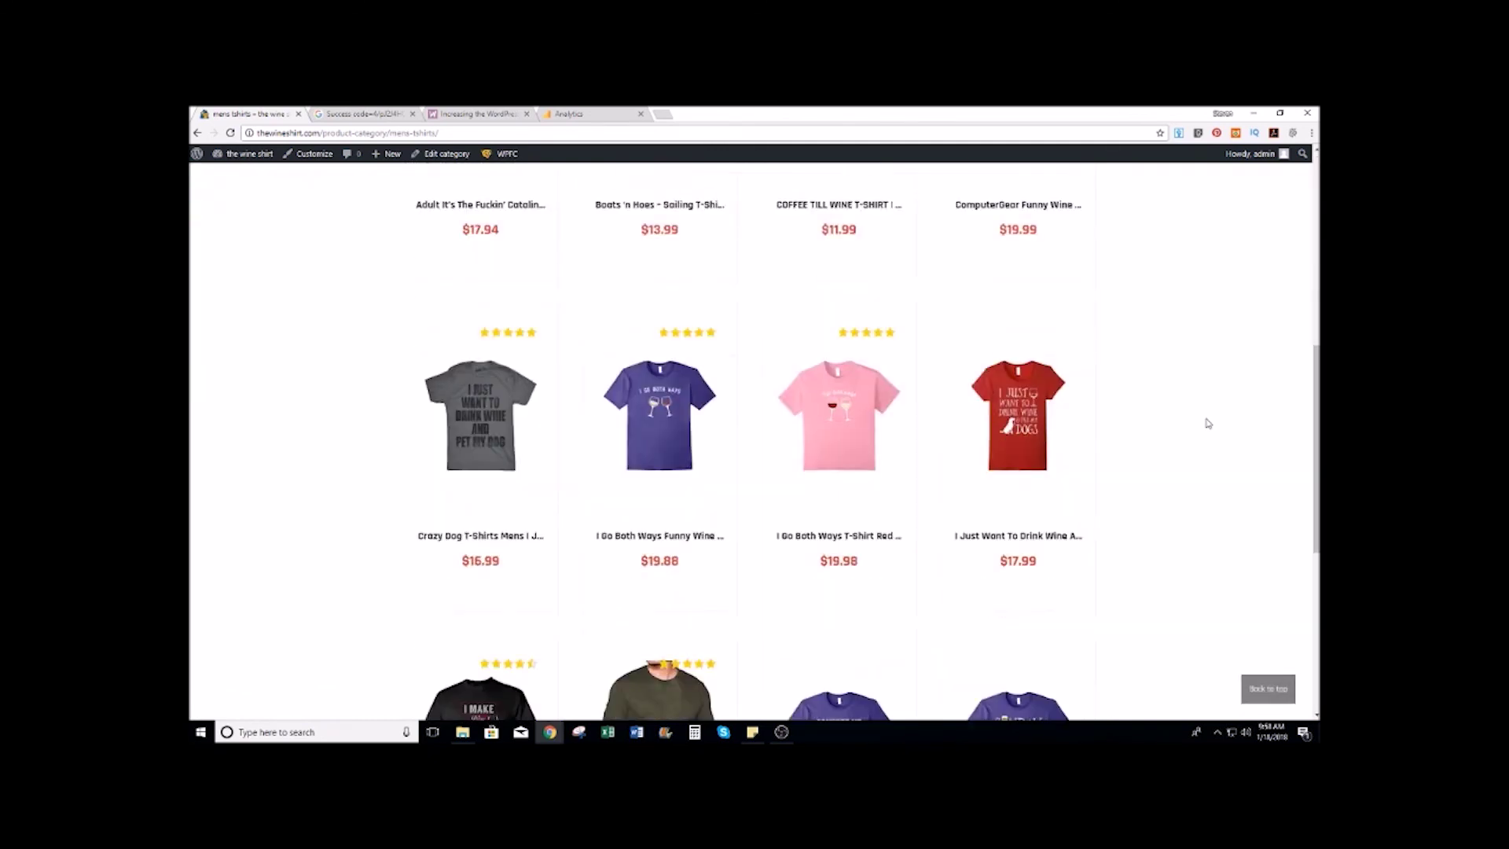
{"action": "scroll", "coordinate": [629, 691], "scroll_direction": "down", "scroll_amount": 3}
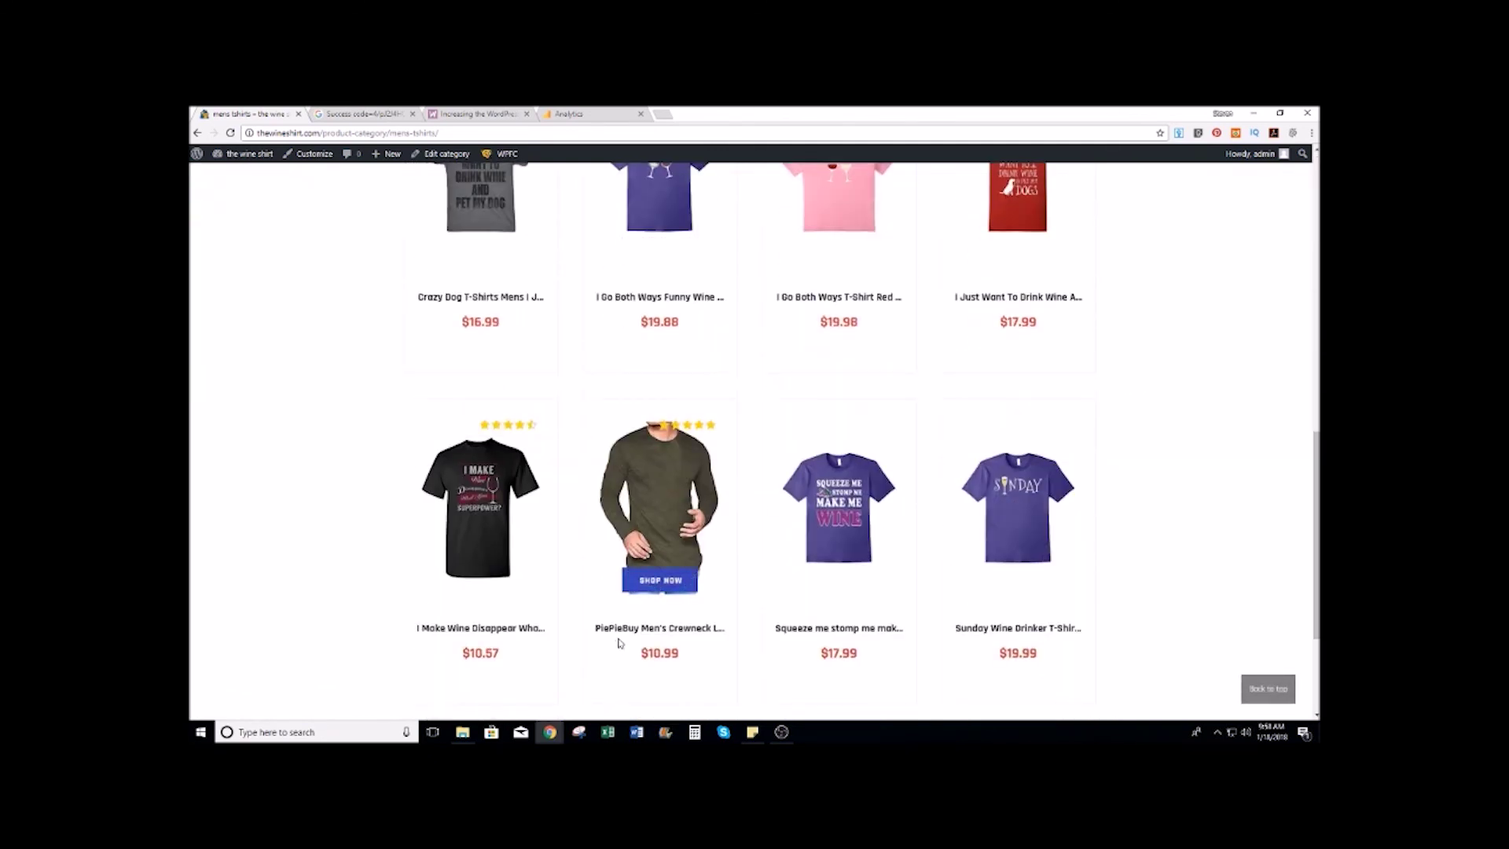
{"action": "scroll", "coordinate": [619, 642], "scroll_direction": "up", "scroll_amount": 9}
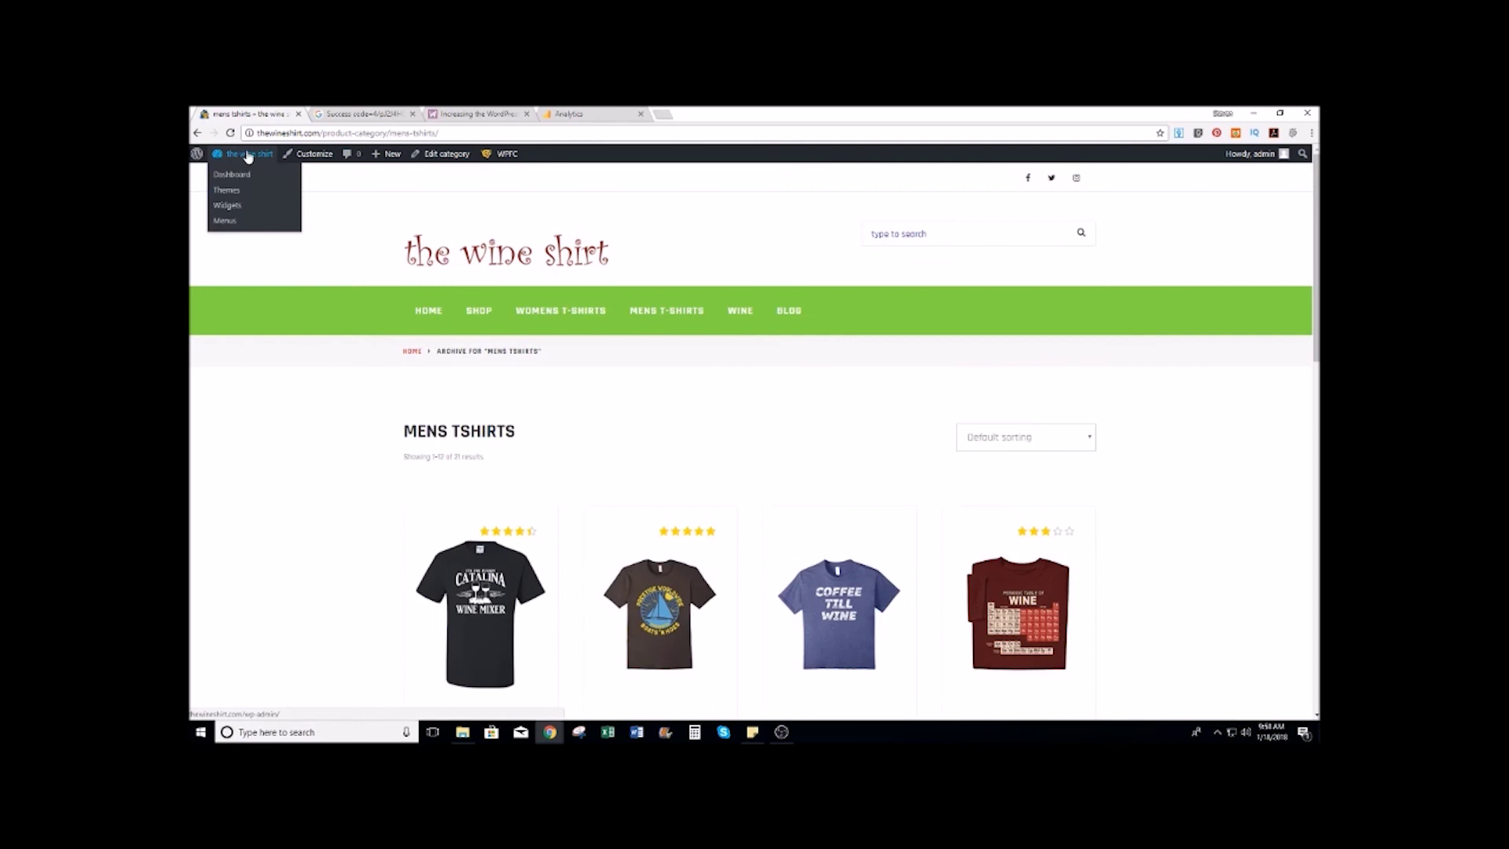
{"action": "left_click", "coordinate": [245, 175]}
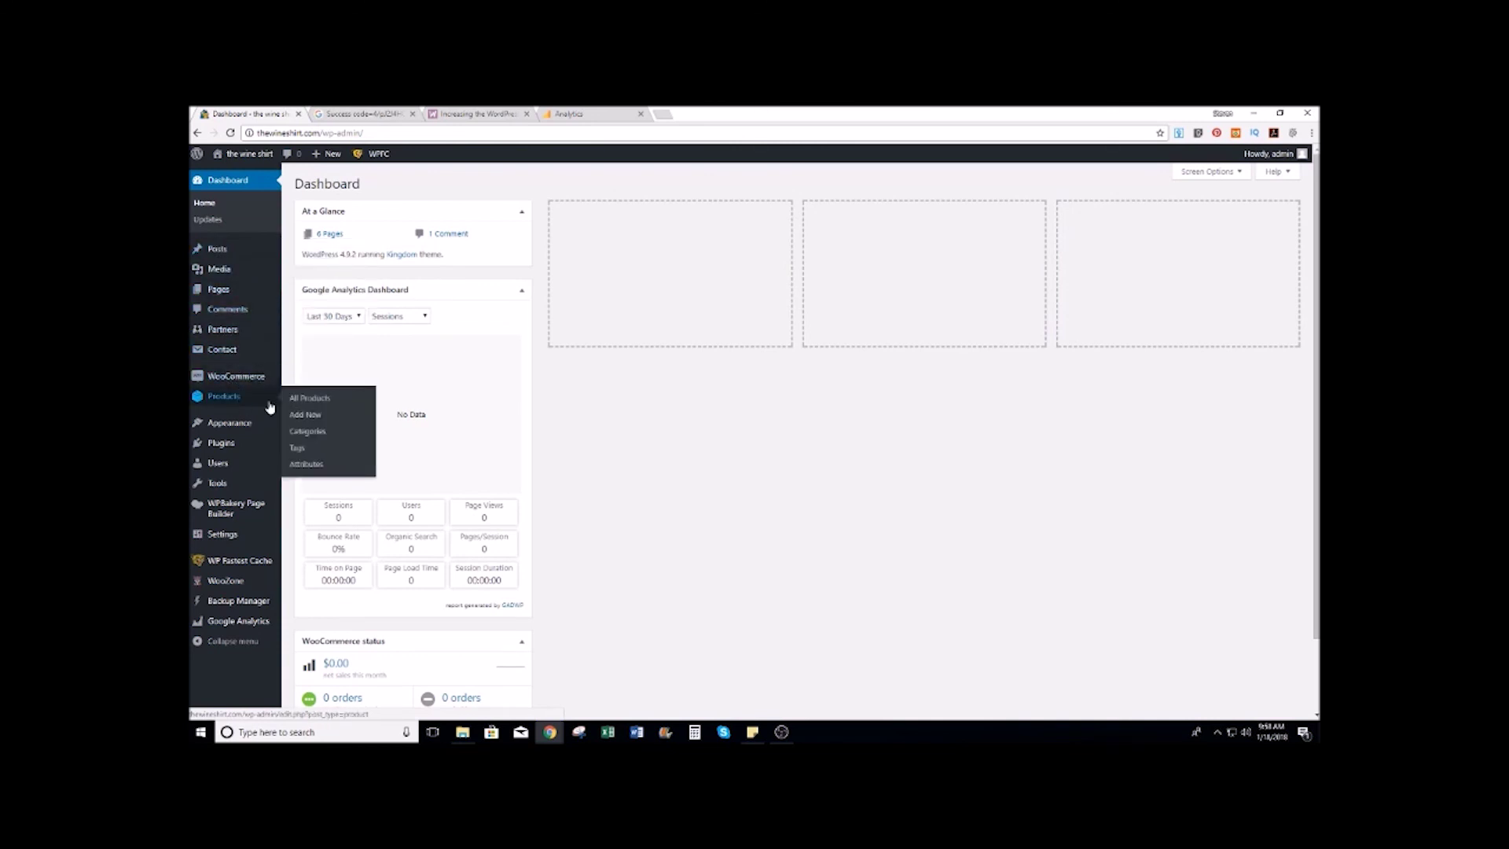
Step: Open All Products under the Products menu in the admin sidebar
{"action": "left_click", "coordinate": [313, 400]}
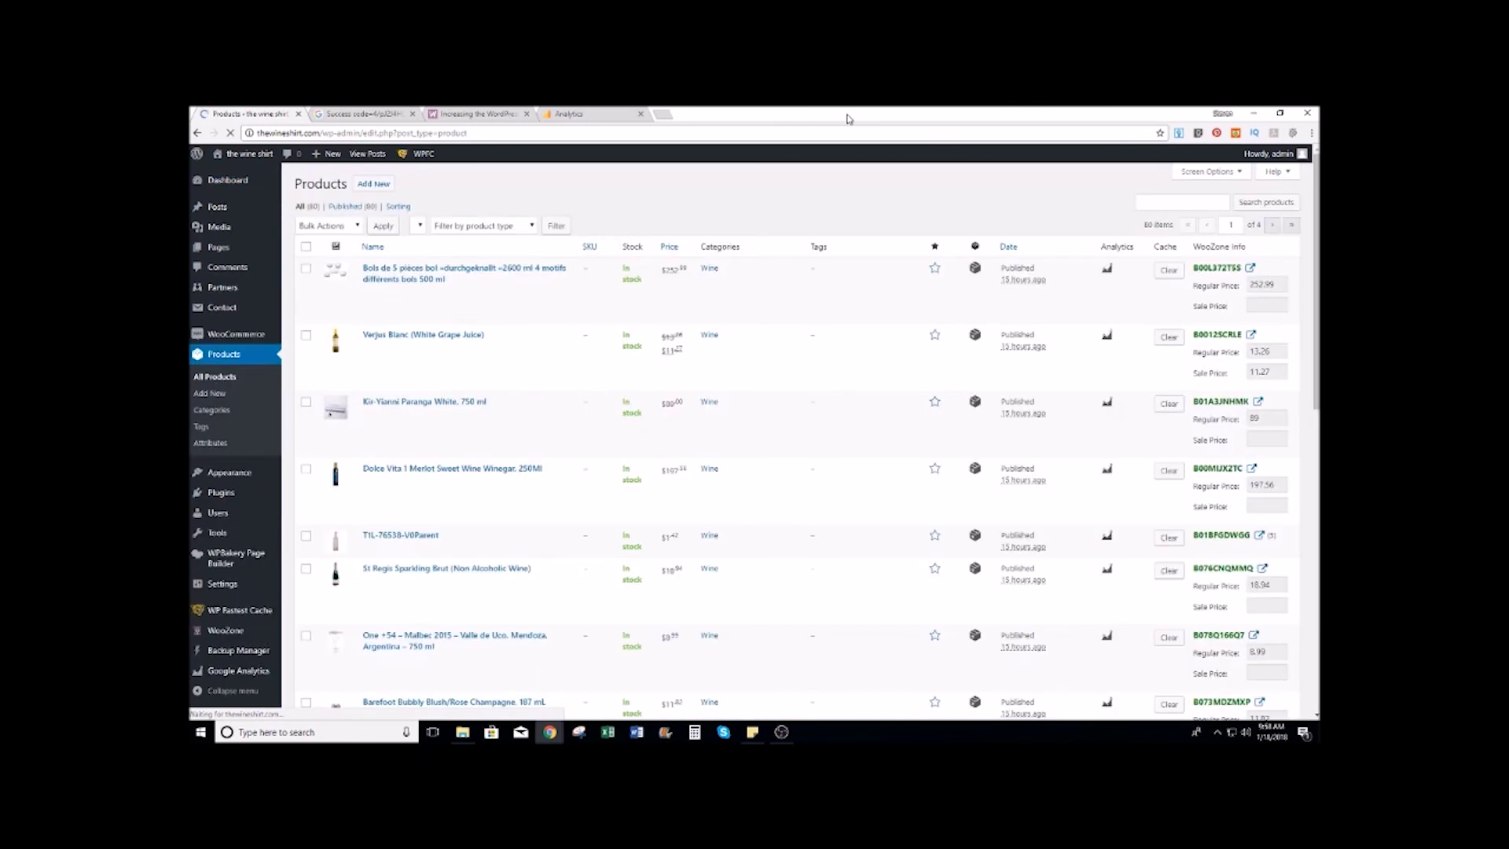
Step: Search the products for 'piepie' and trash the PiePieBuy men's crewneck long-sleeve shirt
{"action": "left_click", "coordinate": [1153, 205]}
{"action": "type", "text": "prepre"}
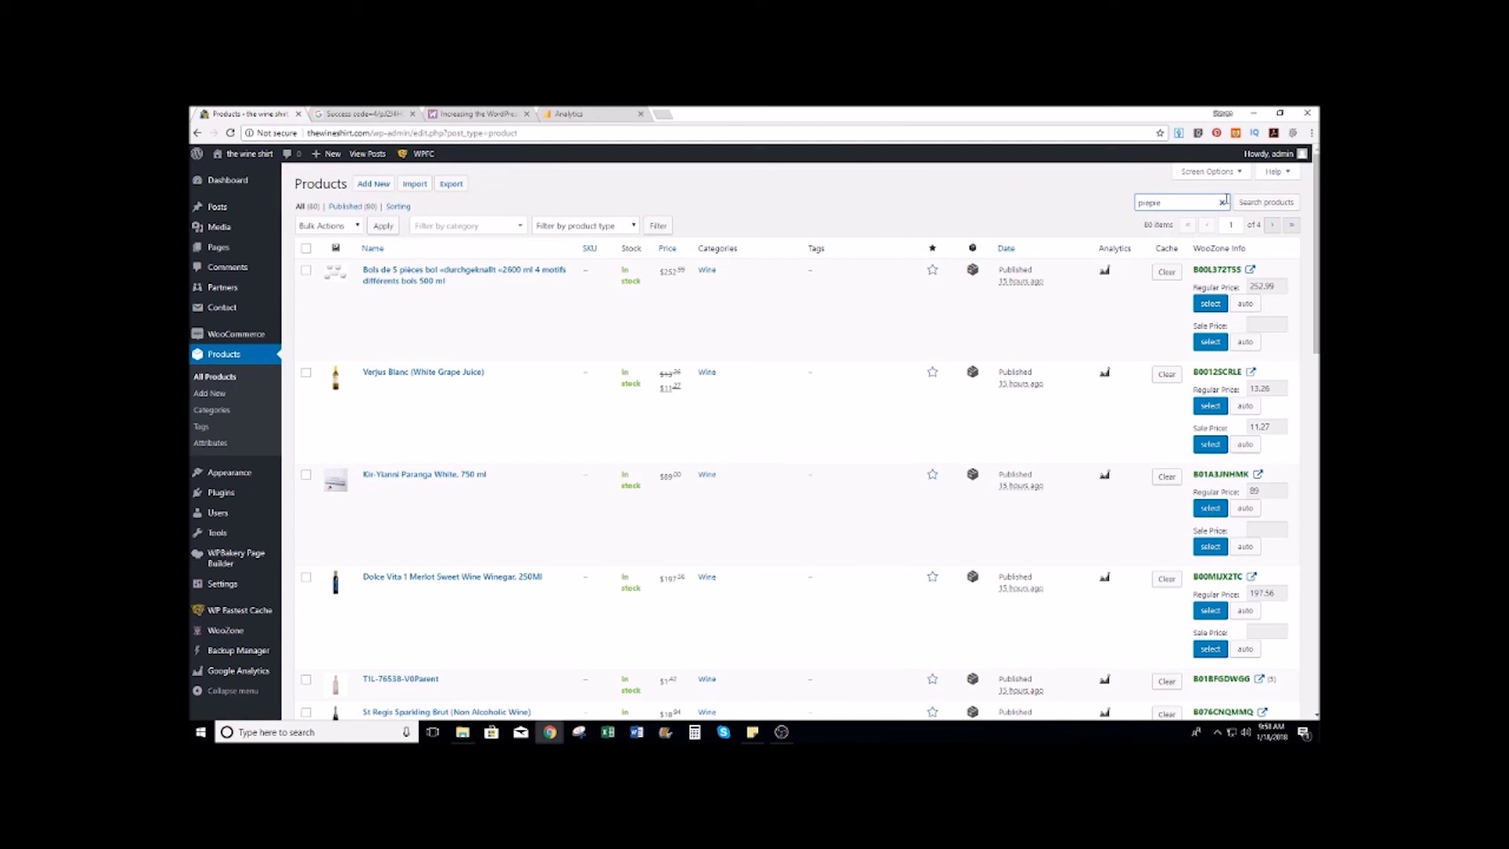
{"action": "key", "text": "Return"}
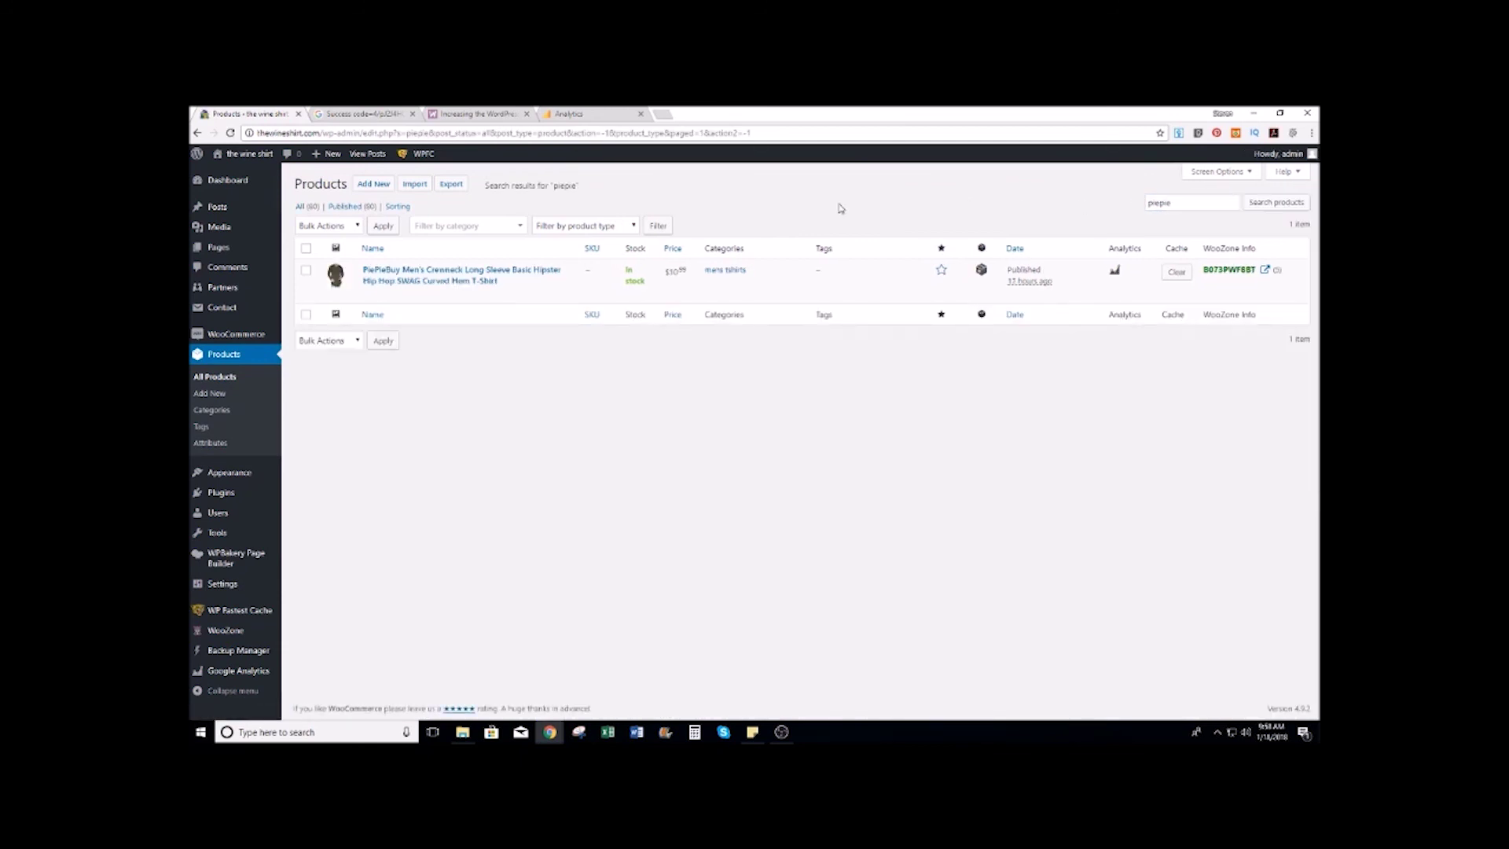
{"action": "left_click", "coordinate": [460, 293]}
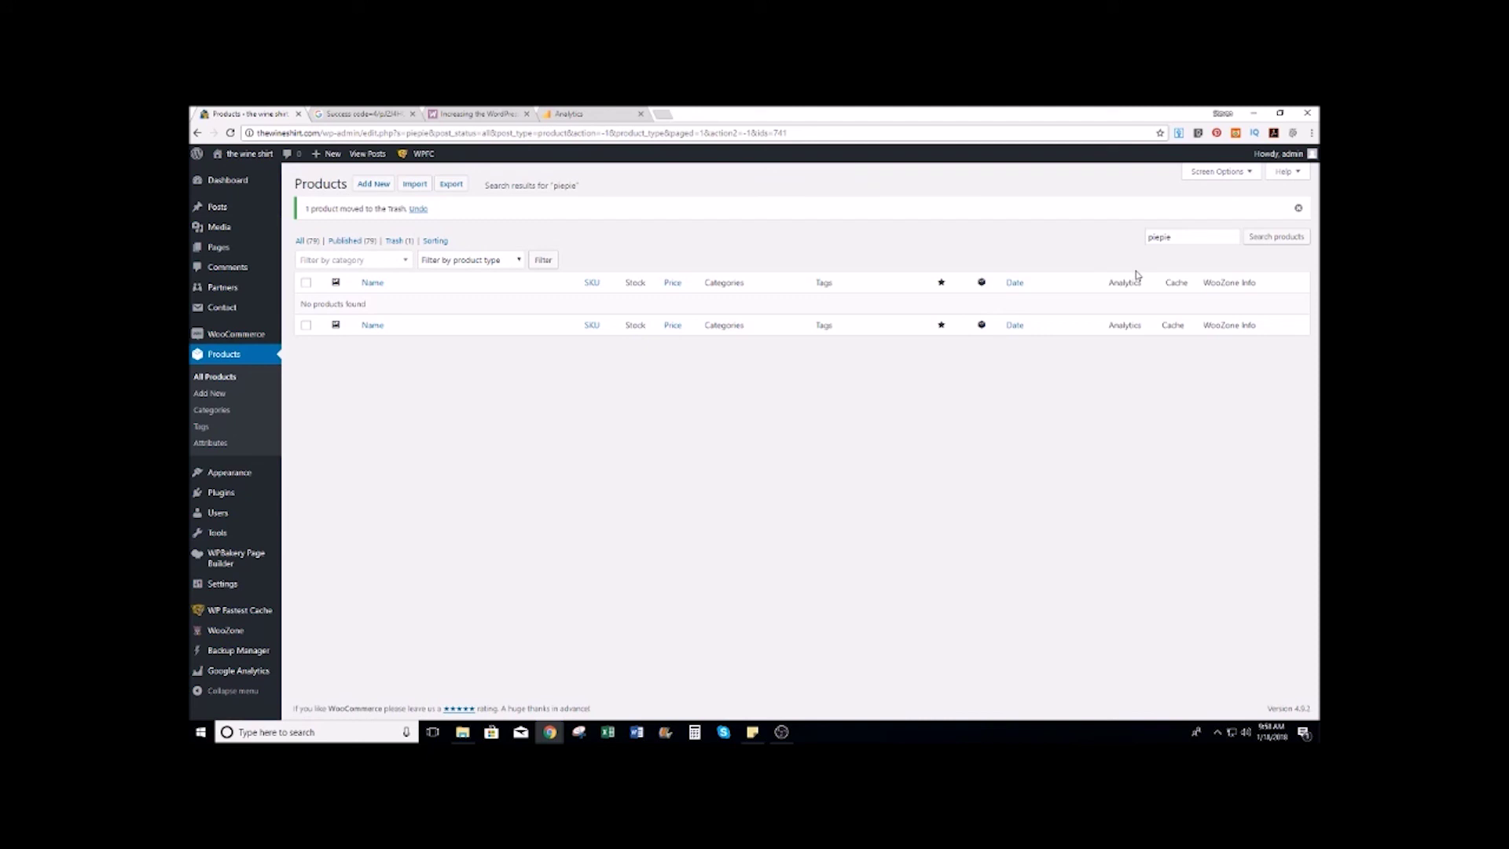
Step: Clear the search term and reload the full list of 79 published products
{"action": "double_click", "coordinate": [1196, 240]}
{"action": "key", "text": "BackSpace"}
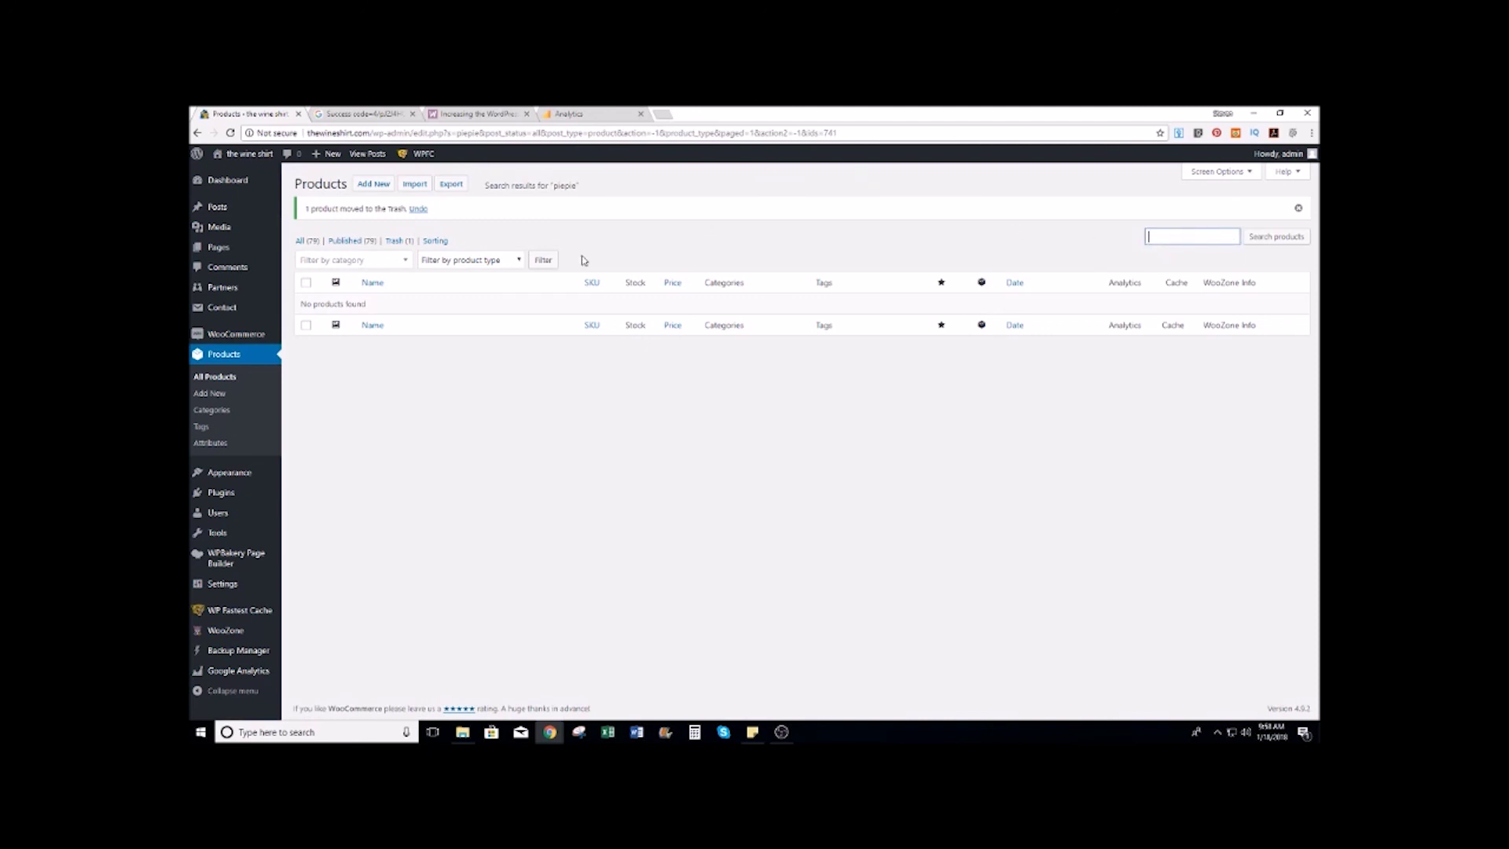
{"action": "left_click", "coordinate": [518, 259]}
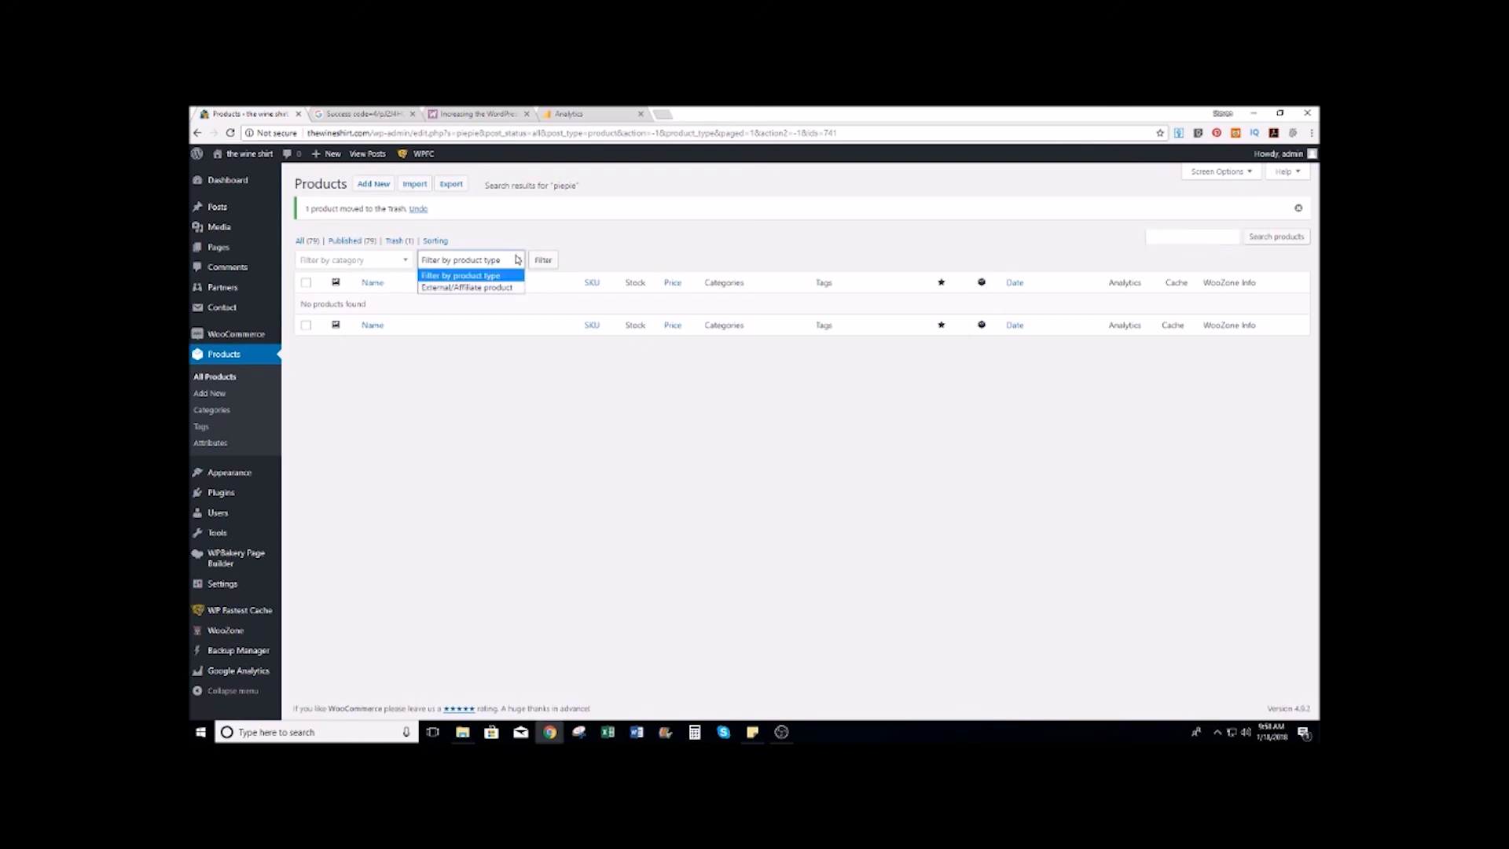
{"action": "left_click", "coordinate": [518, 259]}
{"action": "left_click", "coordinate": [1276, 237]}
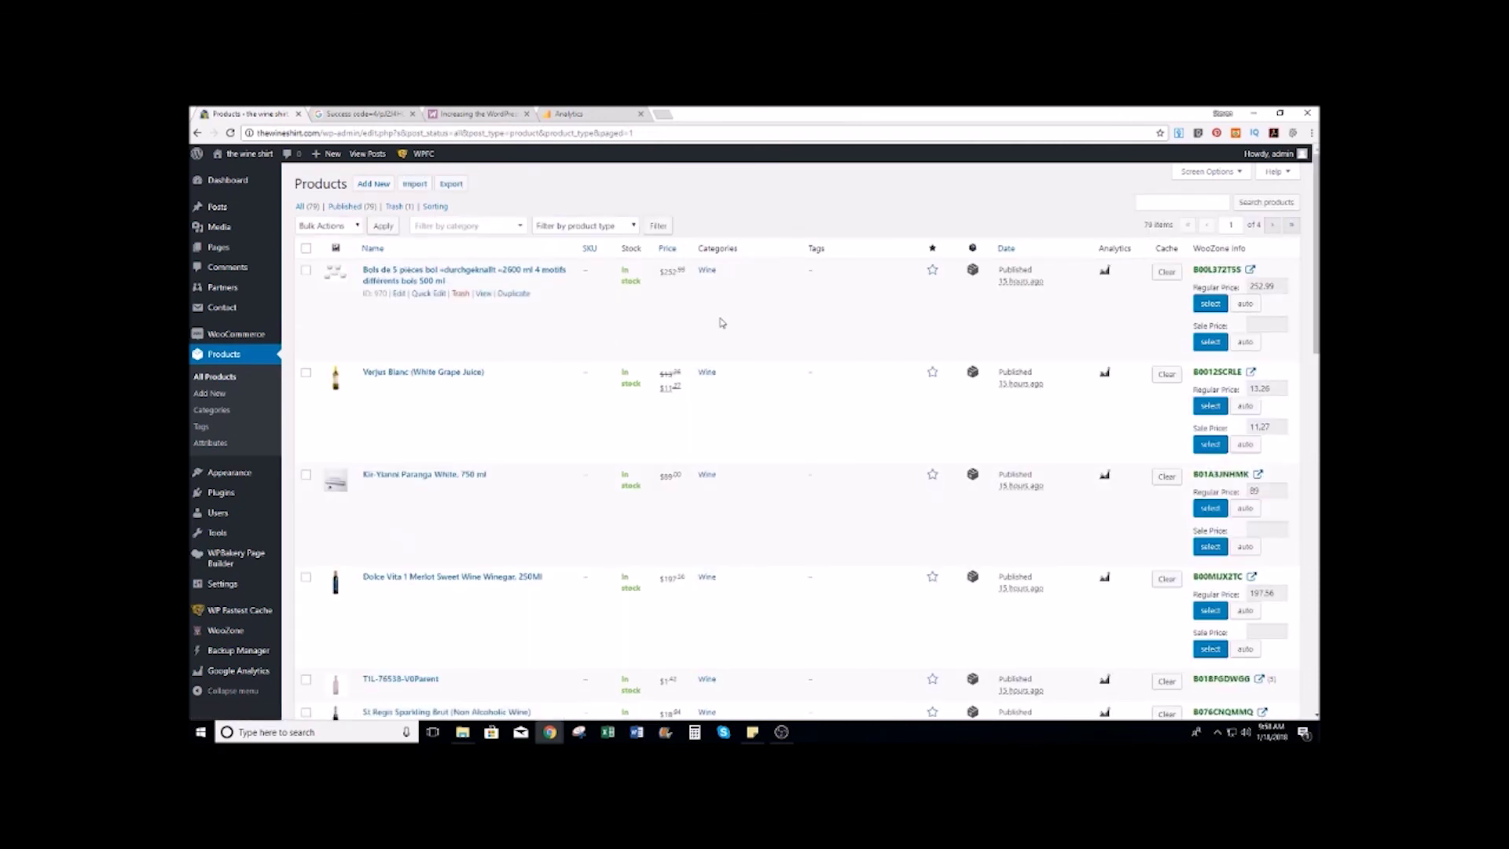
Step: Scroll to the WTF Wine Tasting Friends T-Shirt and open its Edit product page
{"action": "scroll", "coordinate": [764, 326], "scroll_direction": "down", "scroll_amount": 1}
{"action": "scroll", "coordinate": [766, 326], "scroll_direction": "down", "scroll_amount": 9}
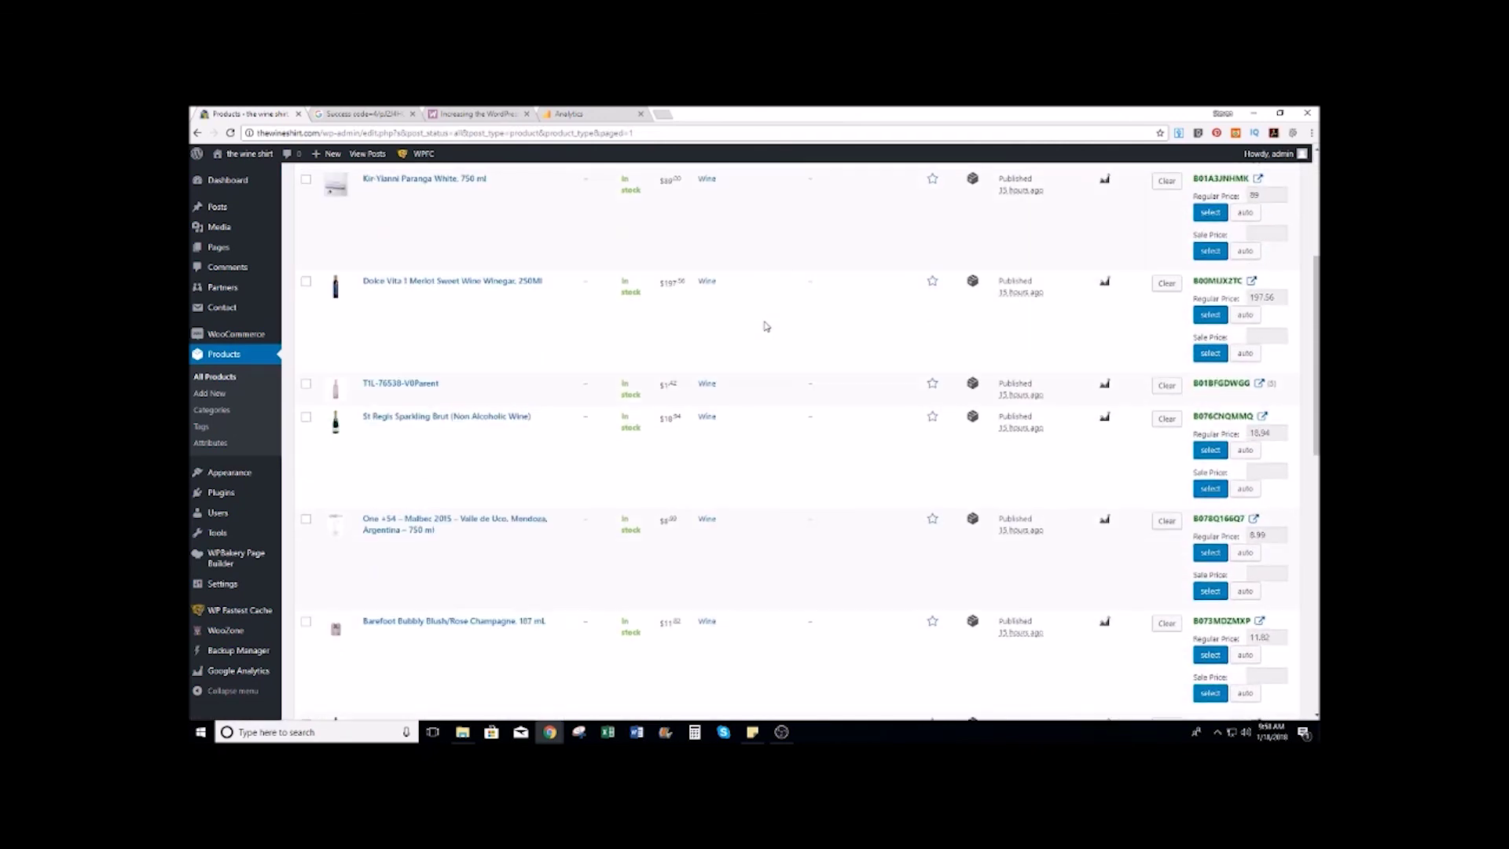
{"action": "scroll", "coordinate": [767, 326], "scroll_direction": "down", "scroll_amount": 2}
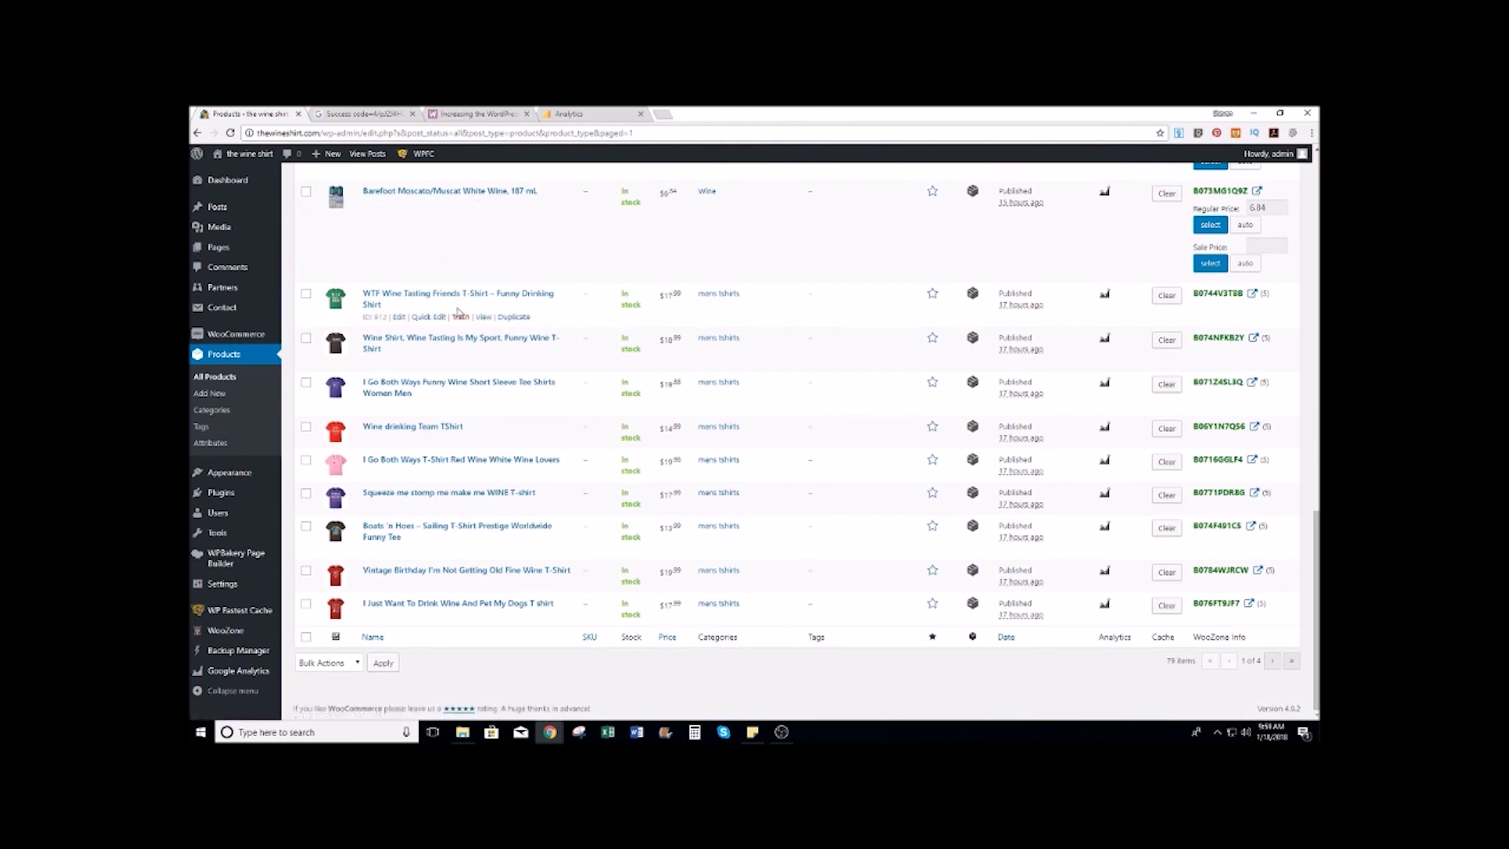
{"action": "left_click", "coordinate": [399, 317]}
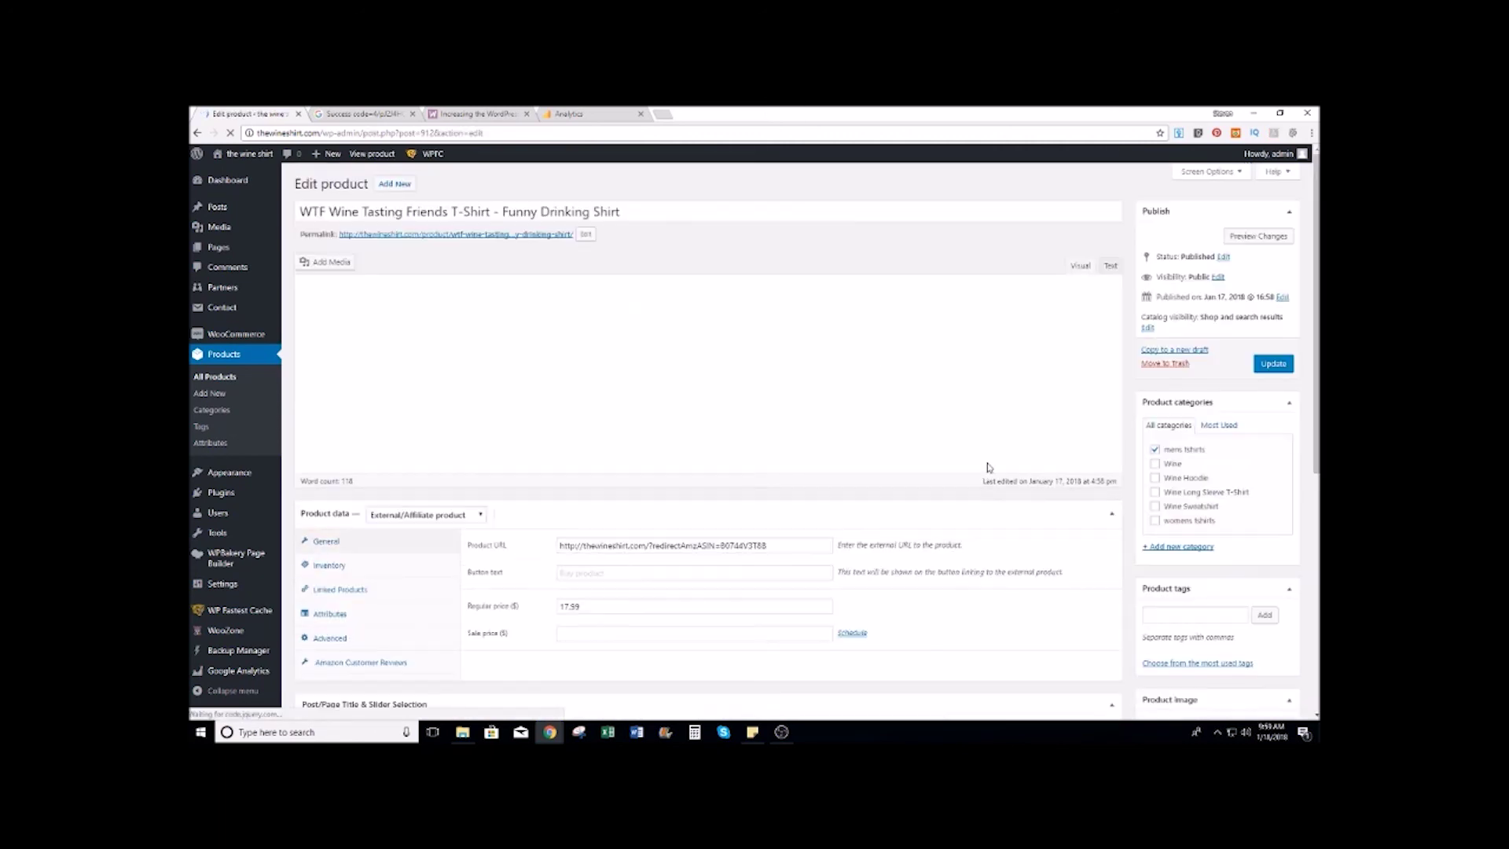
{"action": "scroll", "coordinate": [722, 414], "scroll_direction": "down", "scroll_amount": 2}
{"action": "scroll", "coordinate": [403, 392], "scroll_direction": "up", "scroll_amount": 2}
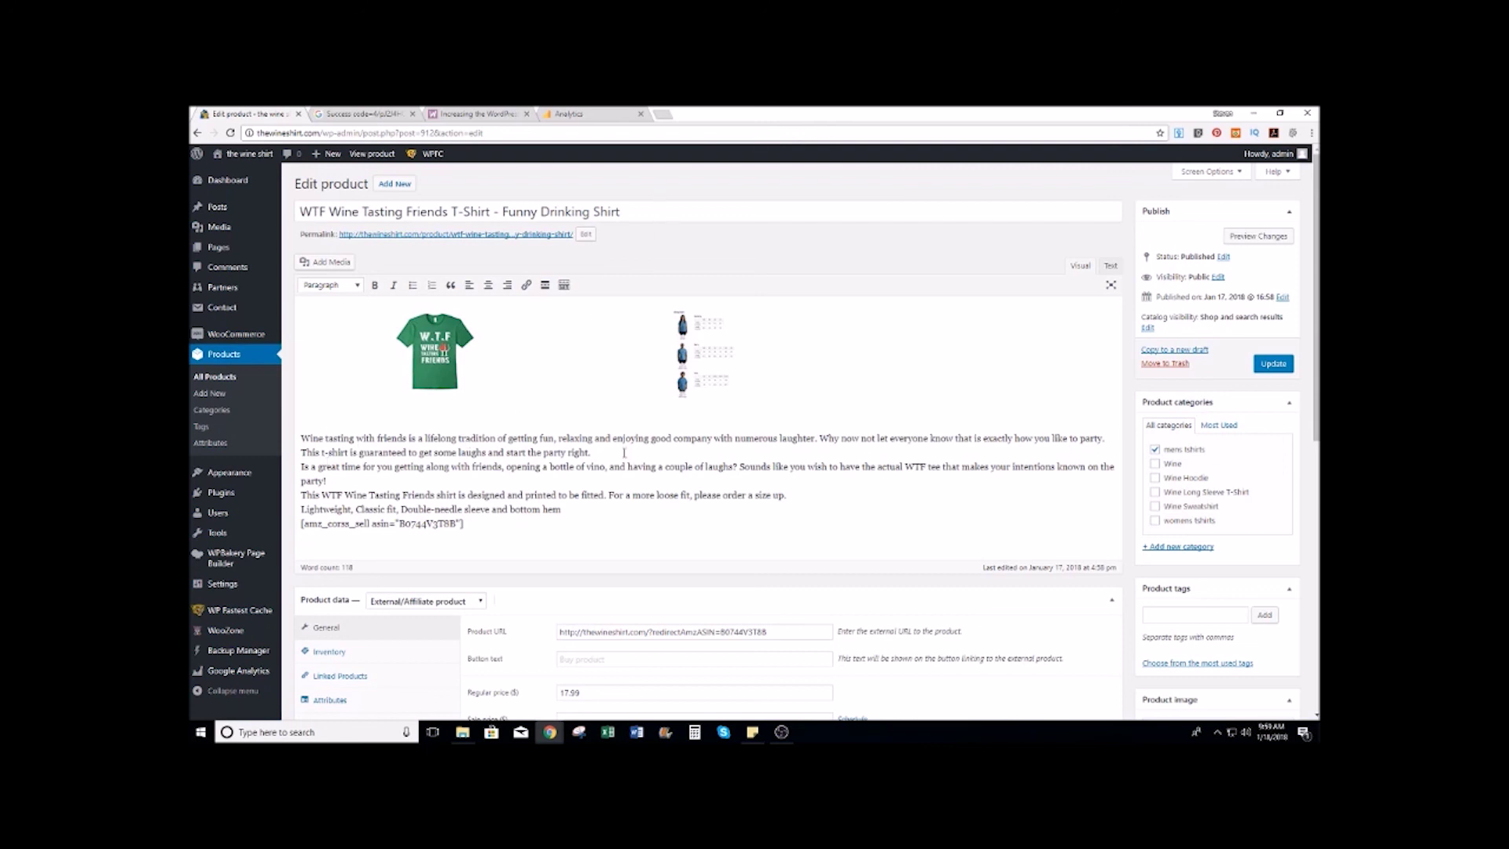
{"action": "scroll", "coordinate": [687, 460], "scroll_direction": "down", "scroll_amount": 8}
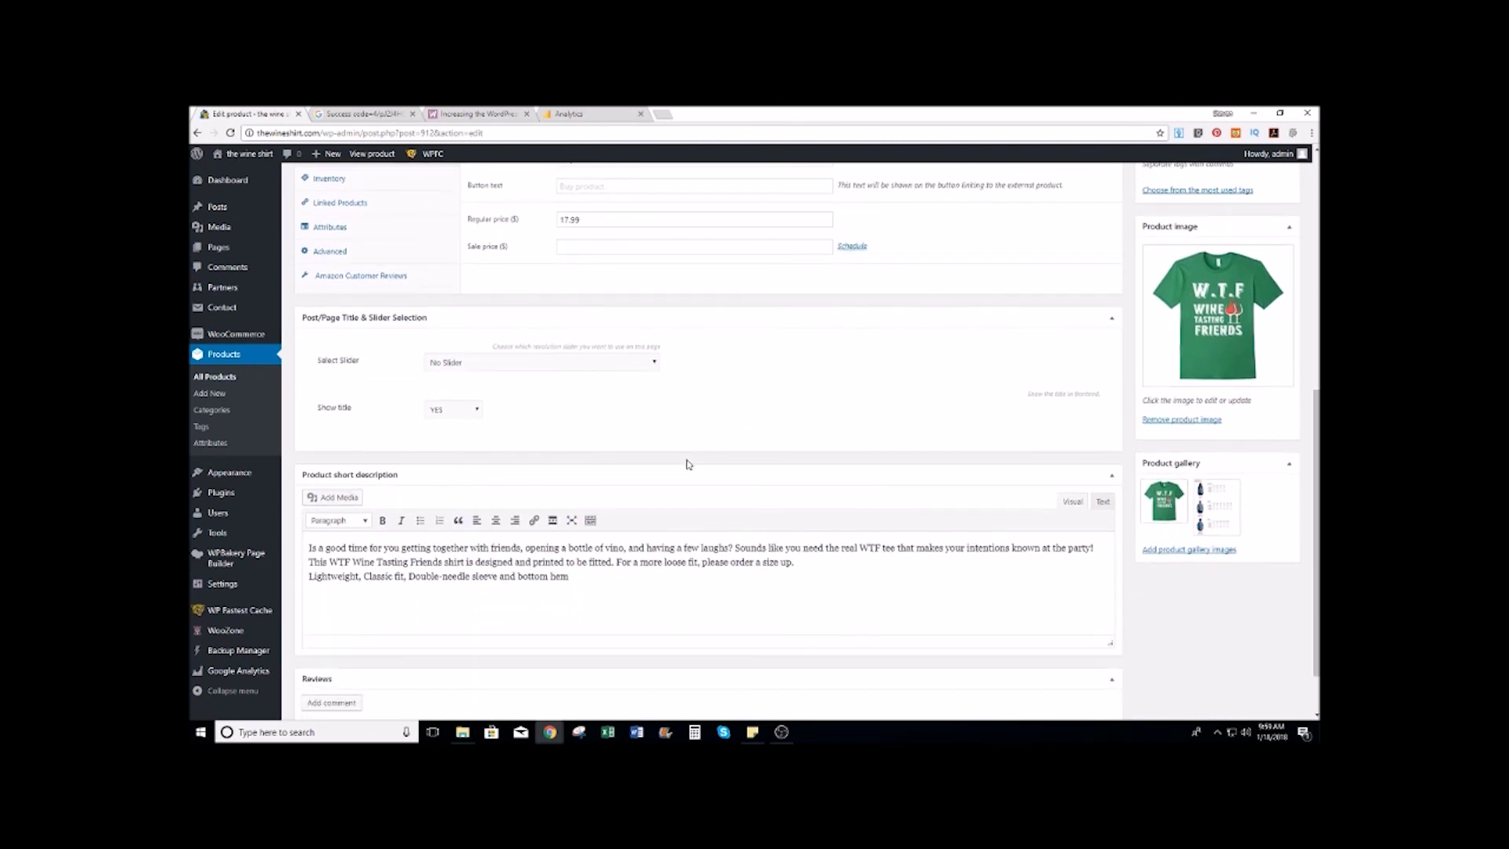
{"action": "scroll", "coordinate": [687, 464], "scroll_direction": "down", "scroll_amount": 1}
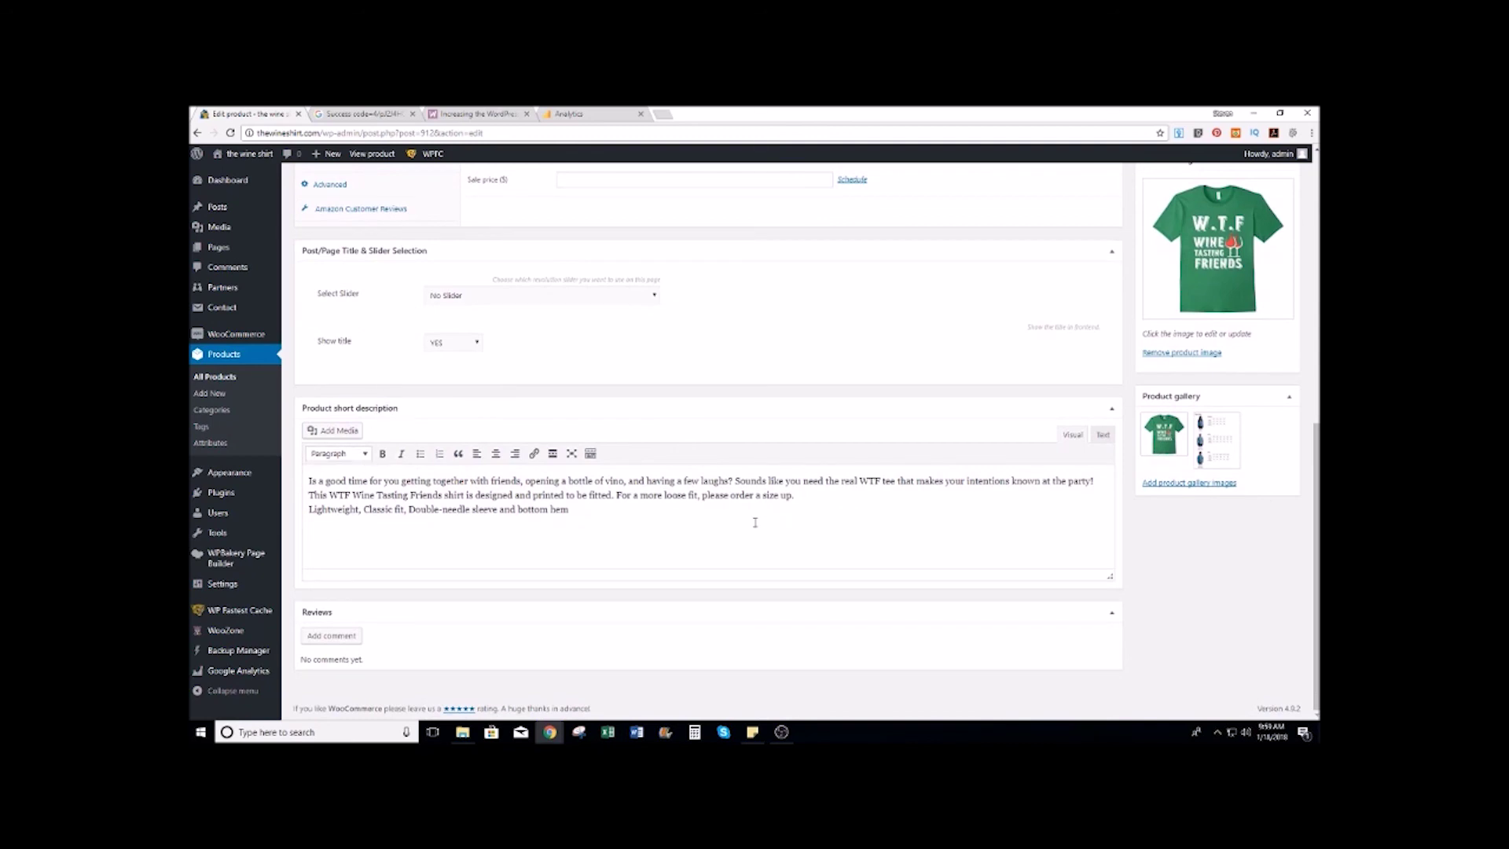
{"action": "scroll", "coordinate": [754, 523], "scroll_direction": "up", "scroll_amount": 10}
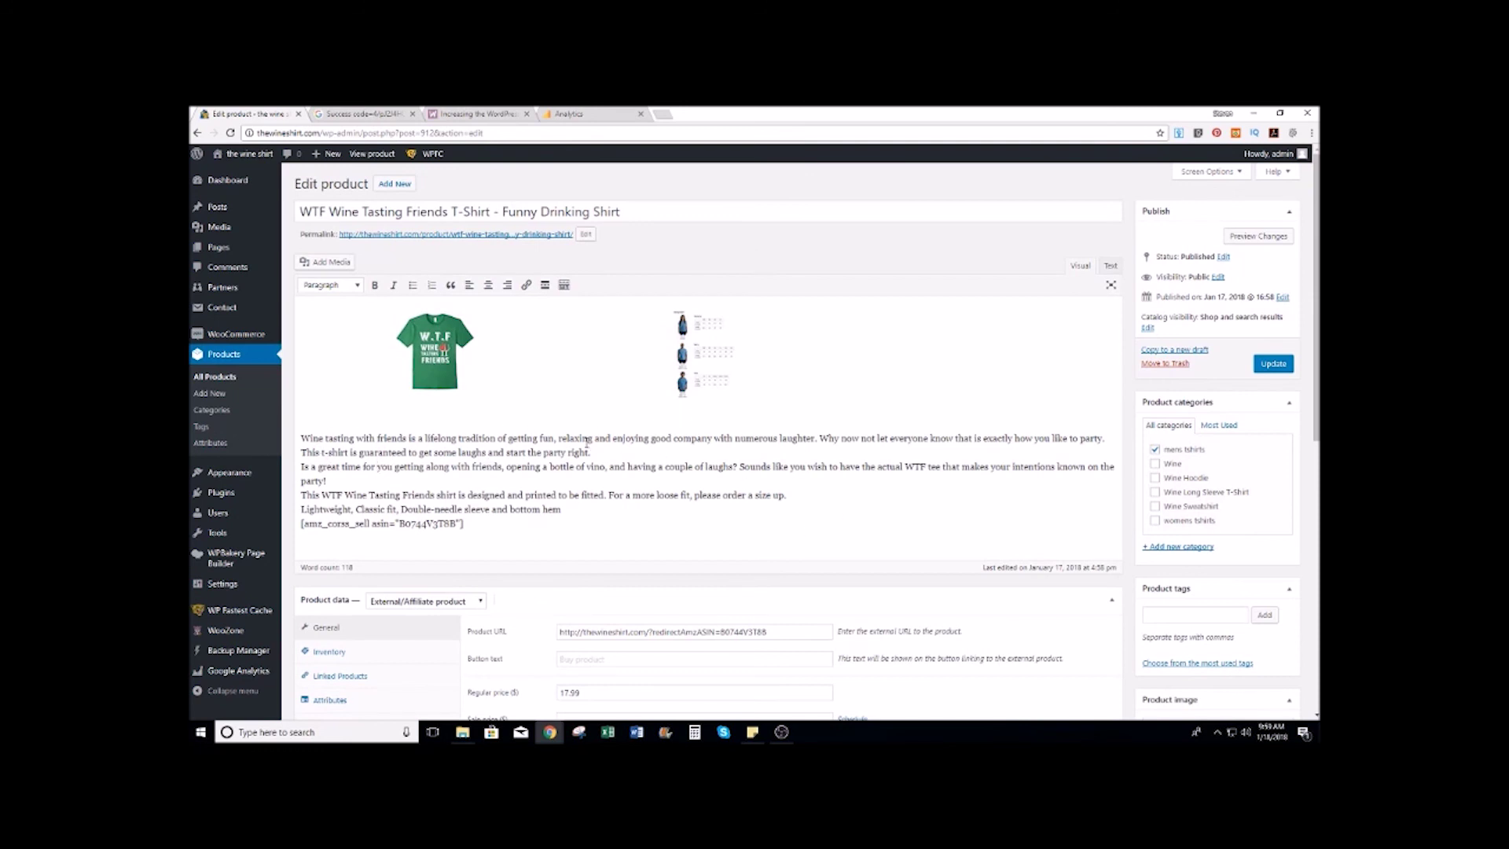
{"action": "scroll", "coordinate": [586, 441], "scroll_direction": "down", "scroll_amount": 5}
{"action": "scroll", "coordinate": [585, 443], "scroll_direction": "down", "scroll_amount": 2}
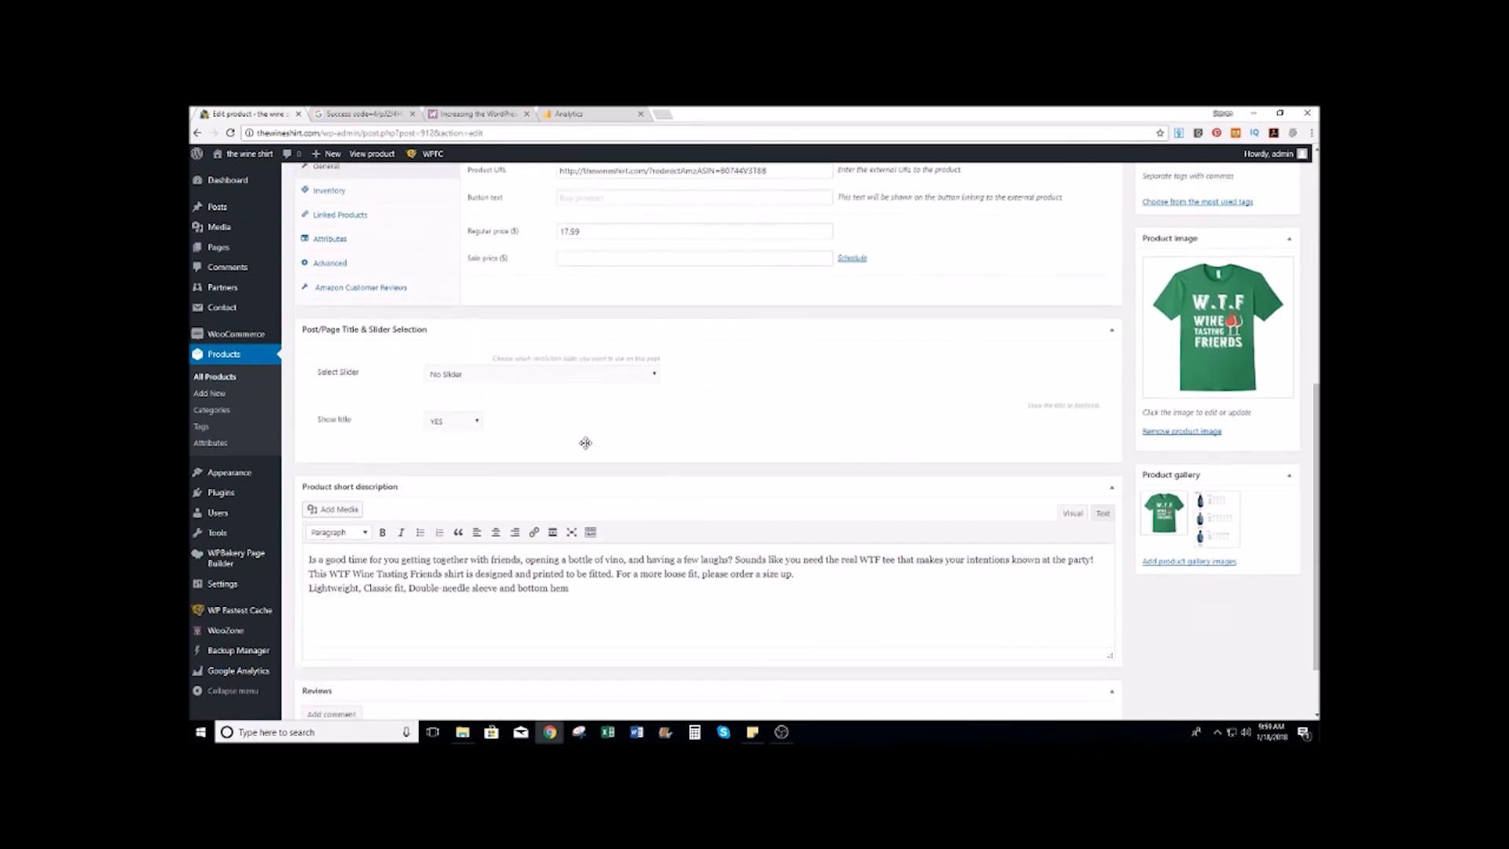
{"action": "scroll", "coordinate": [585, 442], "scroll_direction": "up", "scroll_amount": 1}
{"action": "scroll", "coordinate": [585, 442], "scroll_direction": "down", "scroll_amount": 1}
{"action": "scroll", "coordinate": [586, 444], "scroll_direction": "up", "scroll_amount": 4}
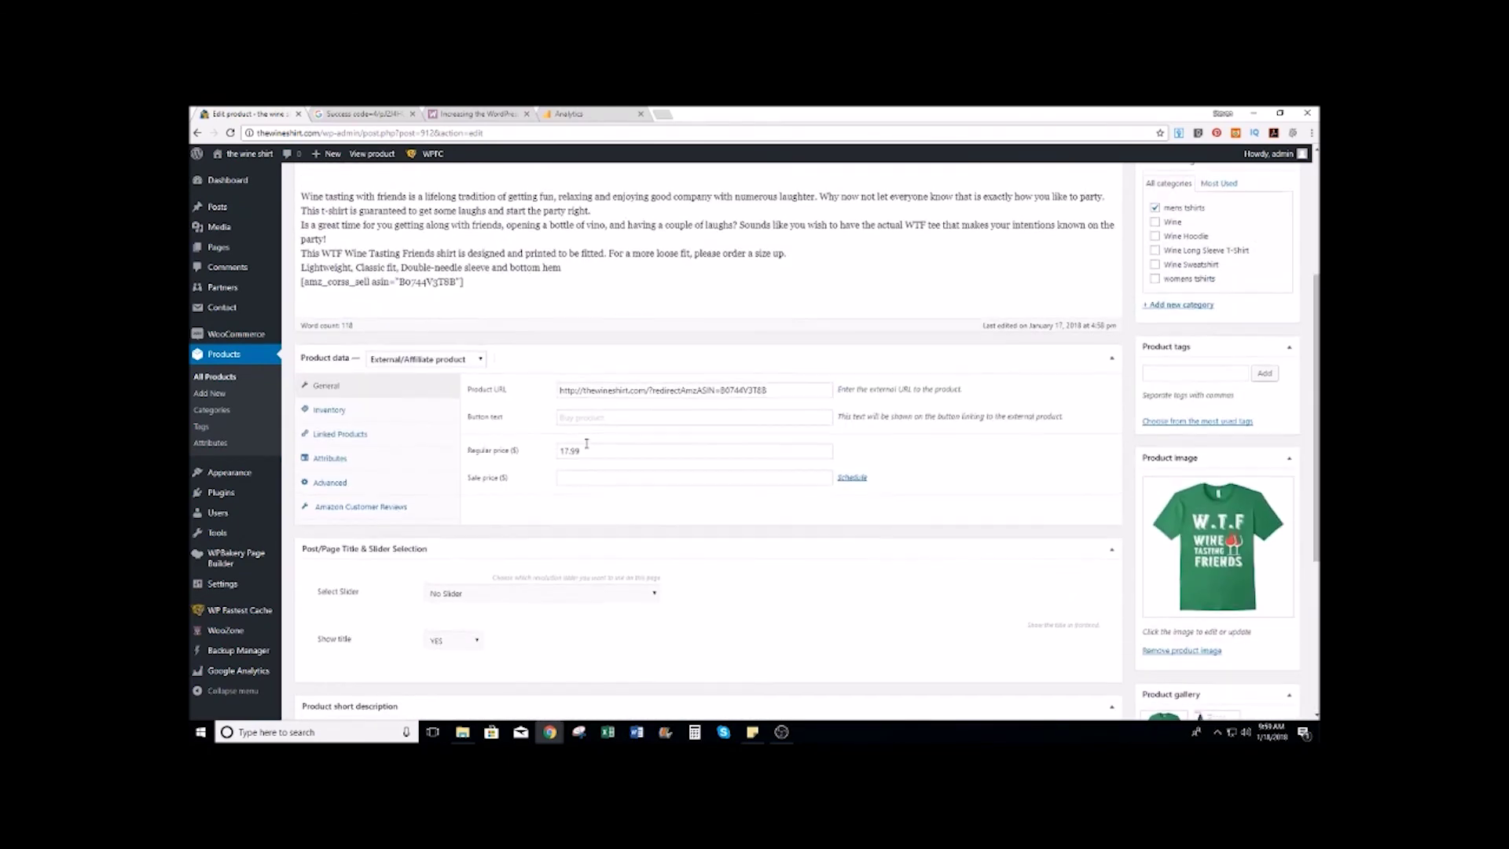
{"action": "scroll", "coordinate": [586, 444], "scroll_direction": "up", "scroll_amount": 3}
{"action": "scroll", "coordinate": [586, 444], "scroll_direction": "down", "scroll_amount": 1}
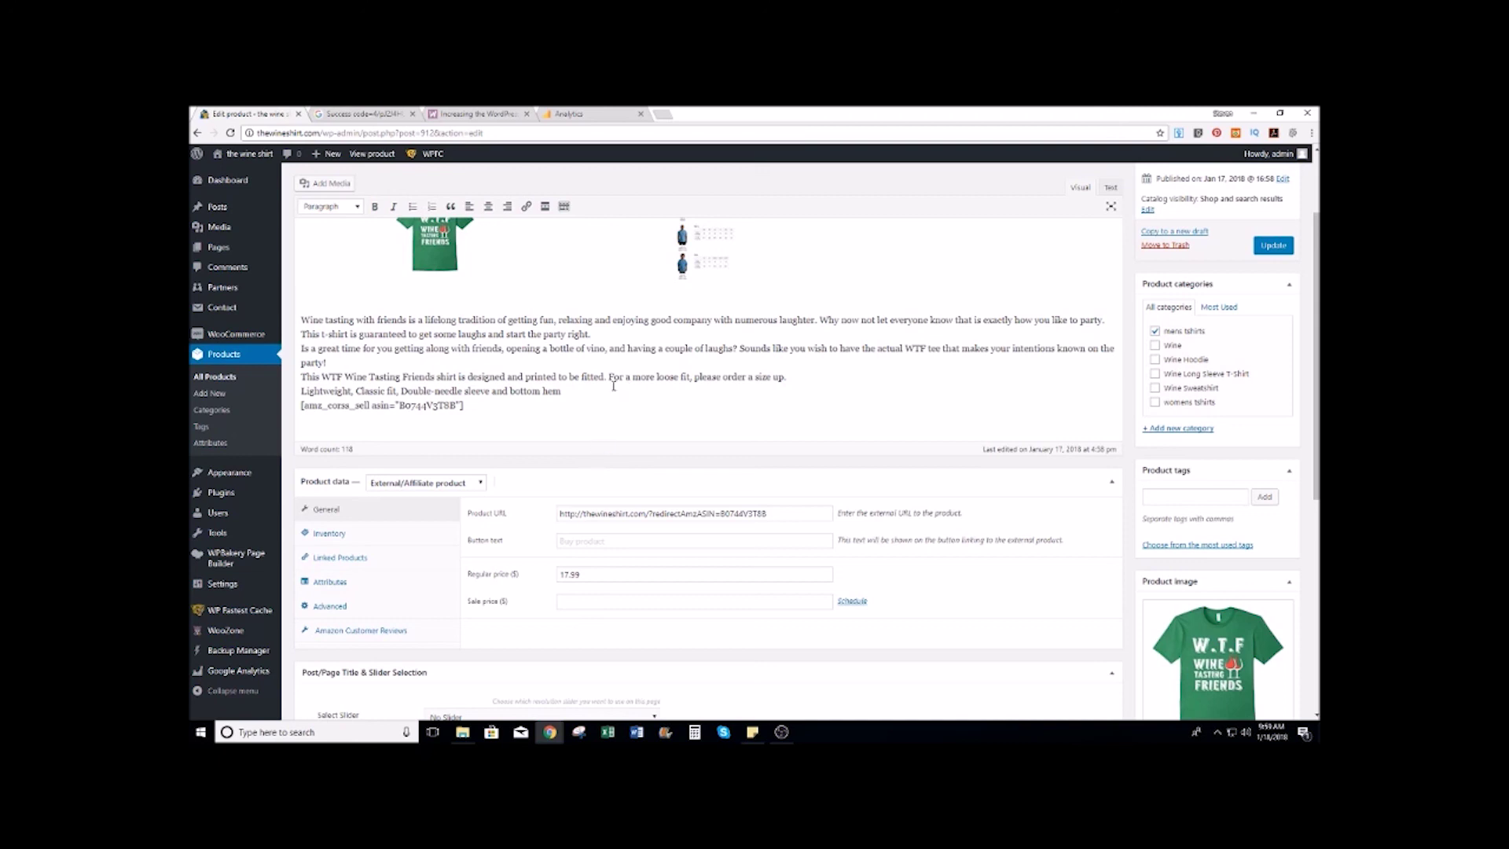
{"action": "scroll", "coordinate": [613, 386], "scroll_direction": "up", "scroll_amount": 2}
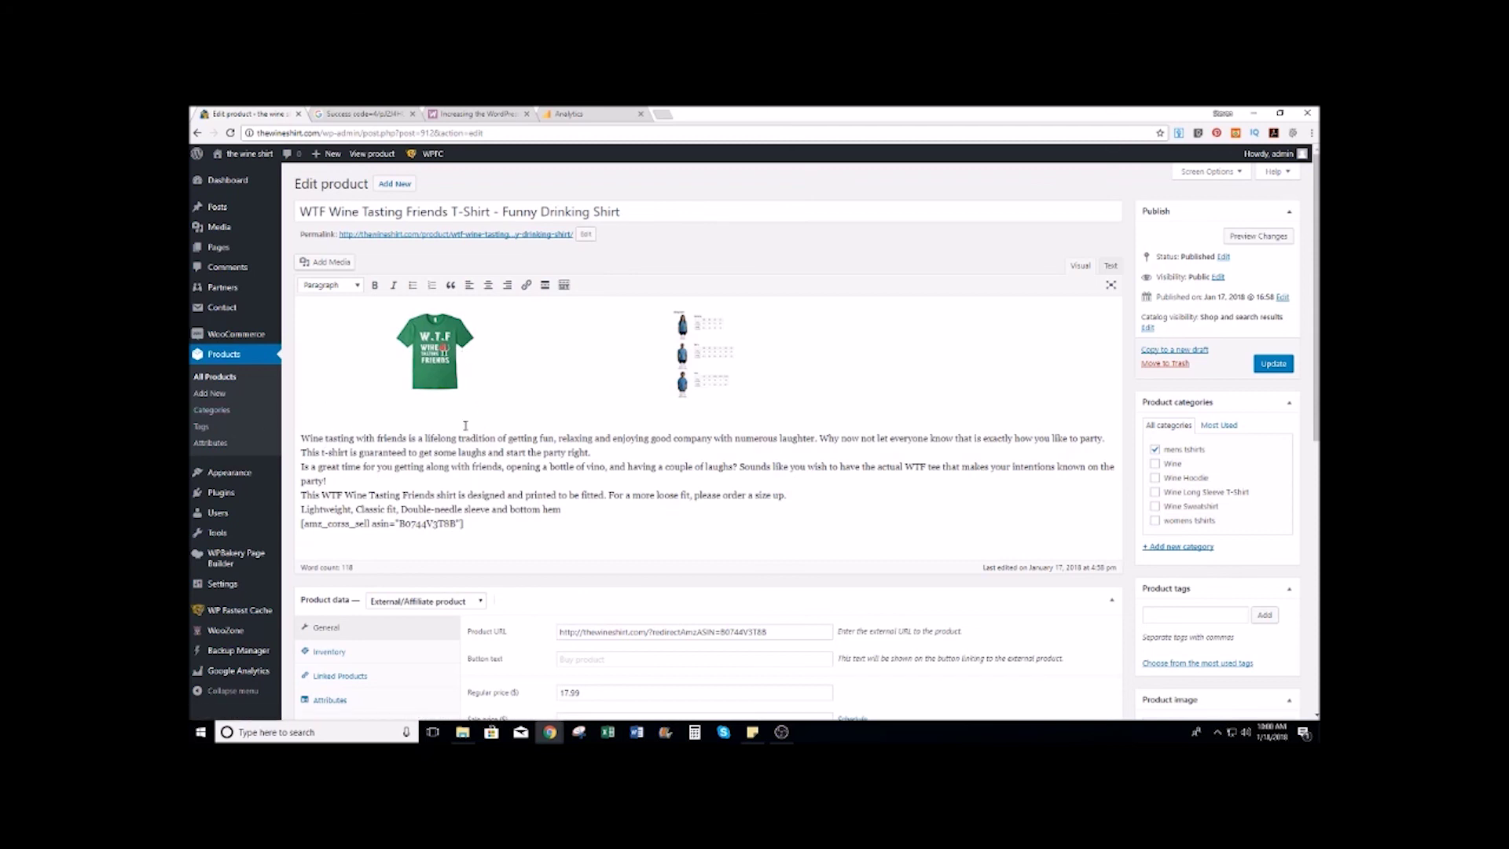
{"action": "scroll", "coordinate": [687, 412], "scroll_direction": "down", "scroll_amount": 8}
{"action": "scroll", "coordinate": [687, 412], "scroll_direction": "up", "scroll_amount": 8}
{"action": "scroll", "coordinate": [684, 397], "scroll_direction": "down", "scroll_amount": 2}
{"action": "scroll", "coordinate": [803, 335], "scroll_direction": "up", "scroll_amount": 2}
Step: In another Chrome tab, go to kwfinder.com
{"action": "left_click", "coordinate": [376, 111]}
{"action": "left_click", "coordinate": [445, 133]}
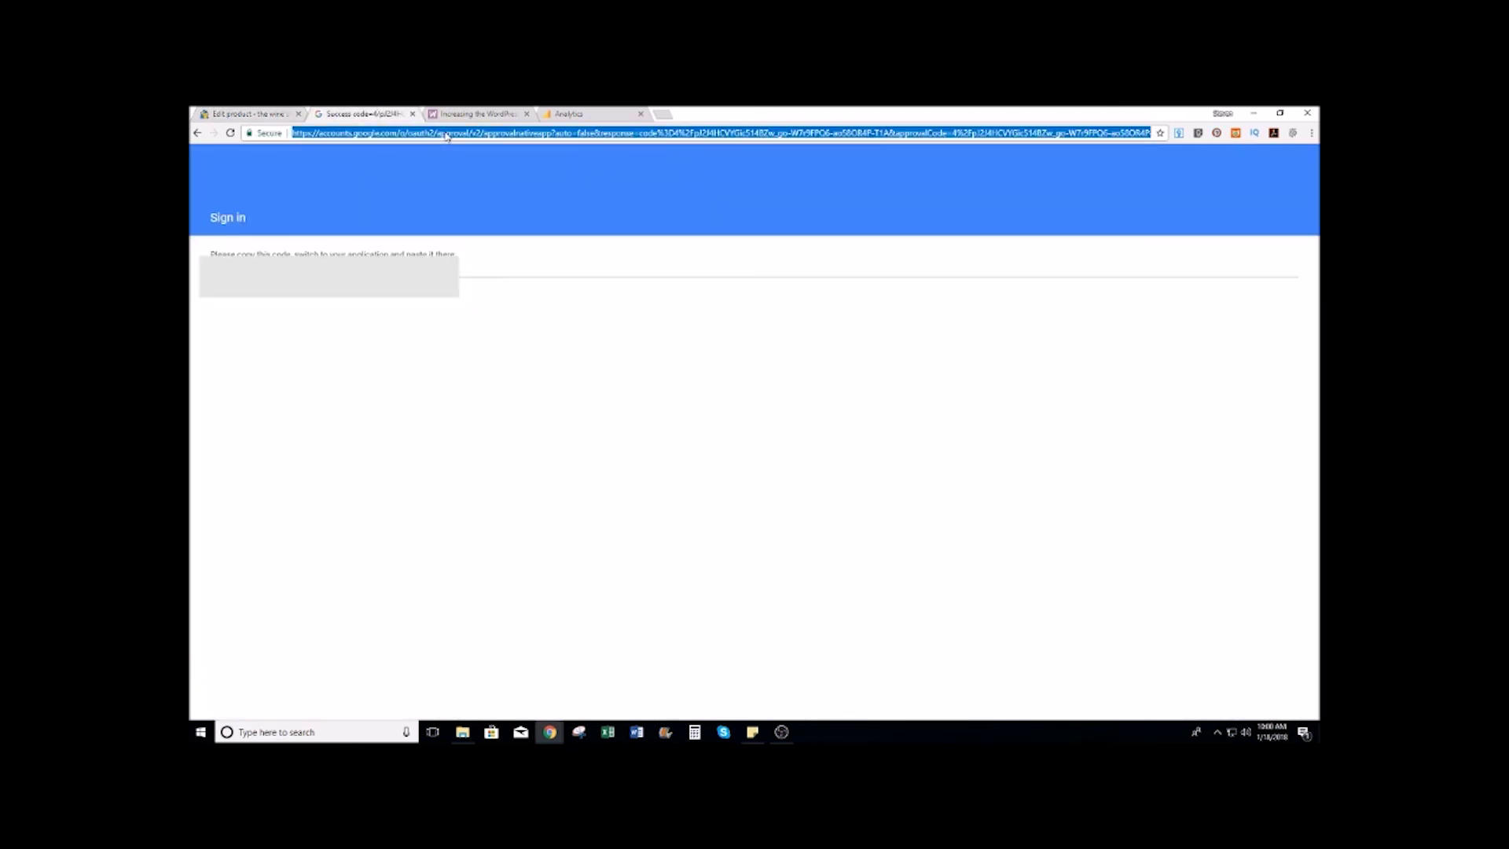
{"action": "type", "text": "kwfinder"}
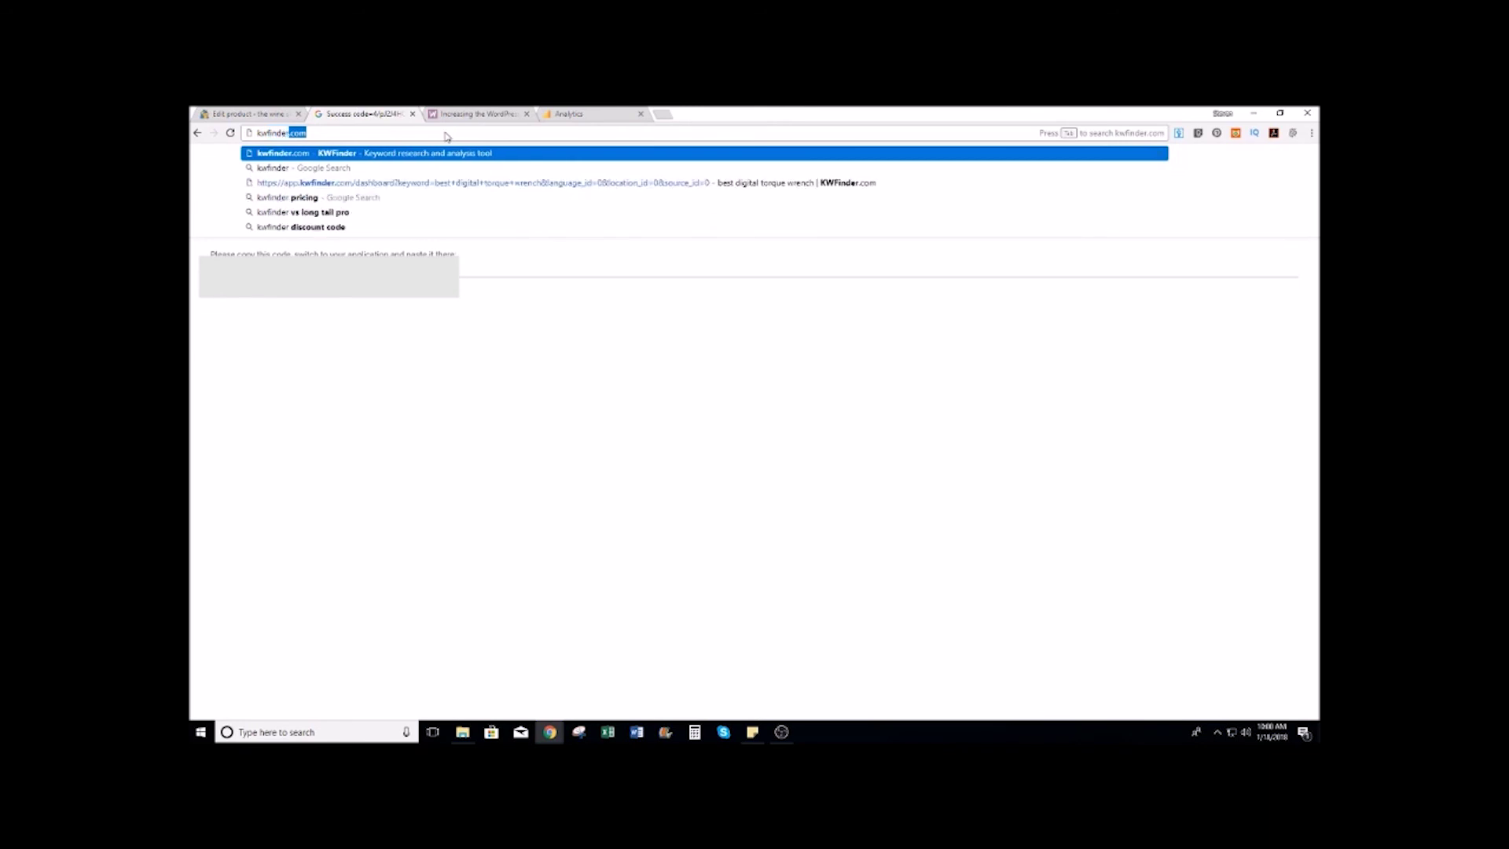
{"action": "key", "text": "Return"}
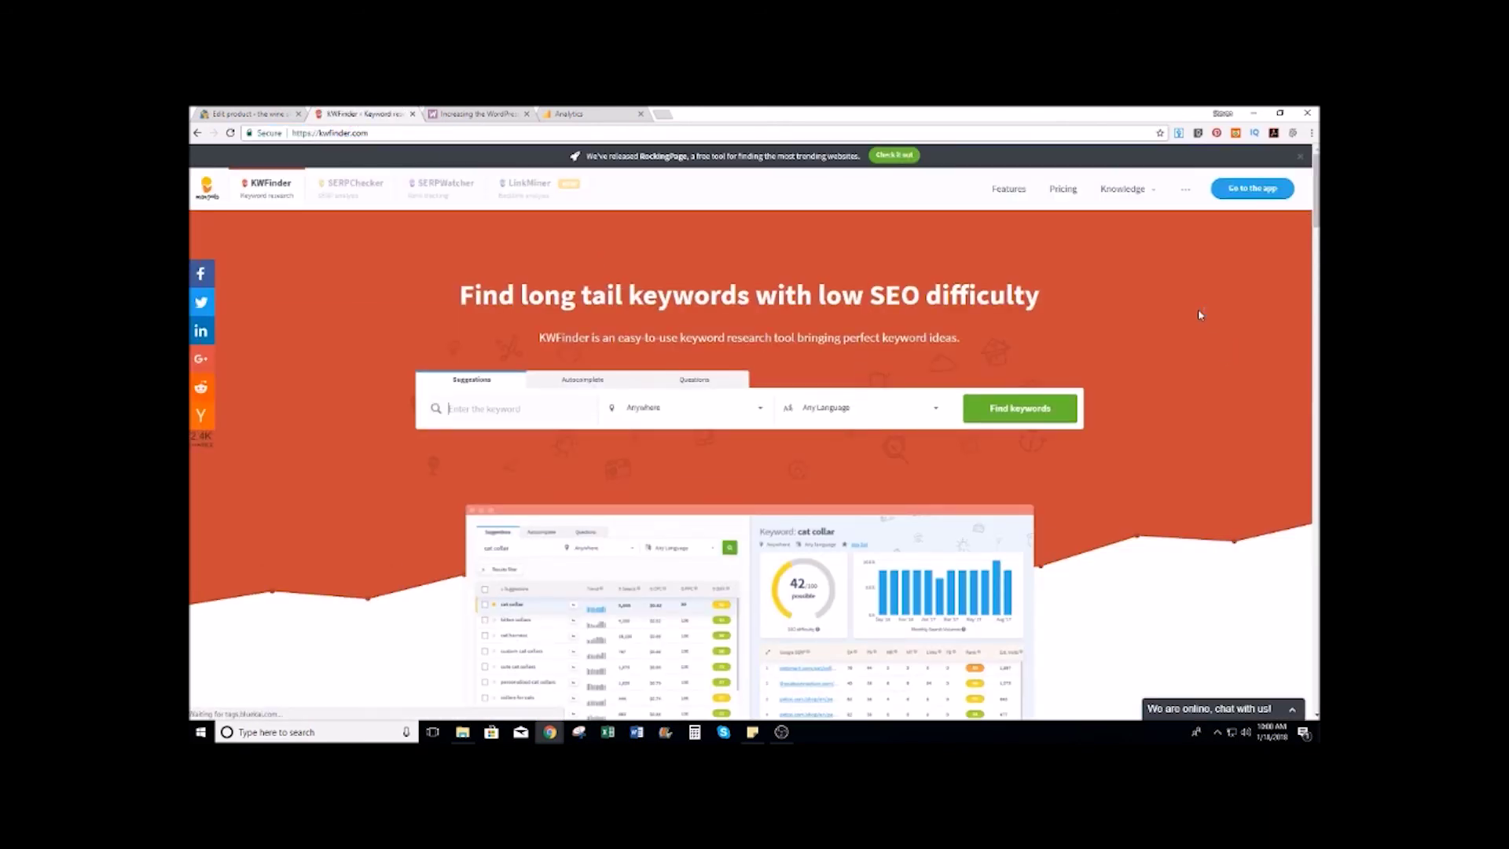
Step: Run keyword research for 'wine t-shirts': 2,400 monthly searches, difficulty 26/100
{"action": "scroll", "coordinate": [1200, 314], "scroll_direction": "down", "scroll_amount": 2}
{"action": "scroll", "coordinate": [1200, 315], "scroll_direction": "up", "scroll_amount": 2}
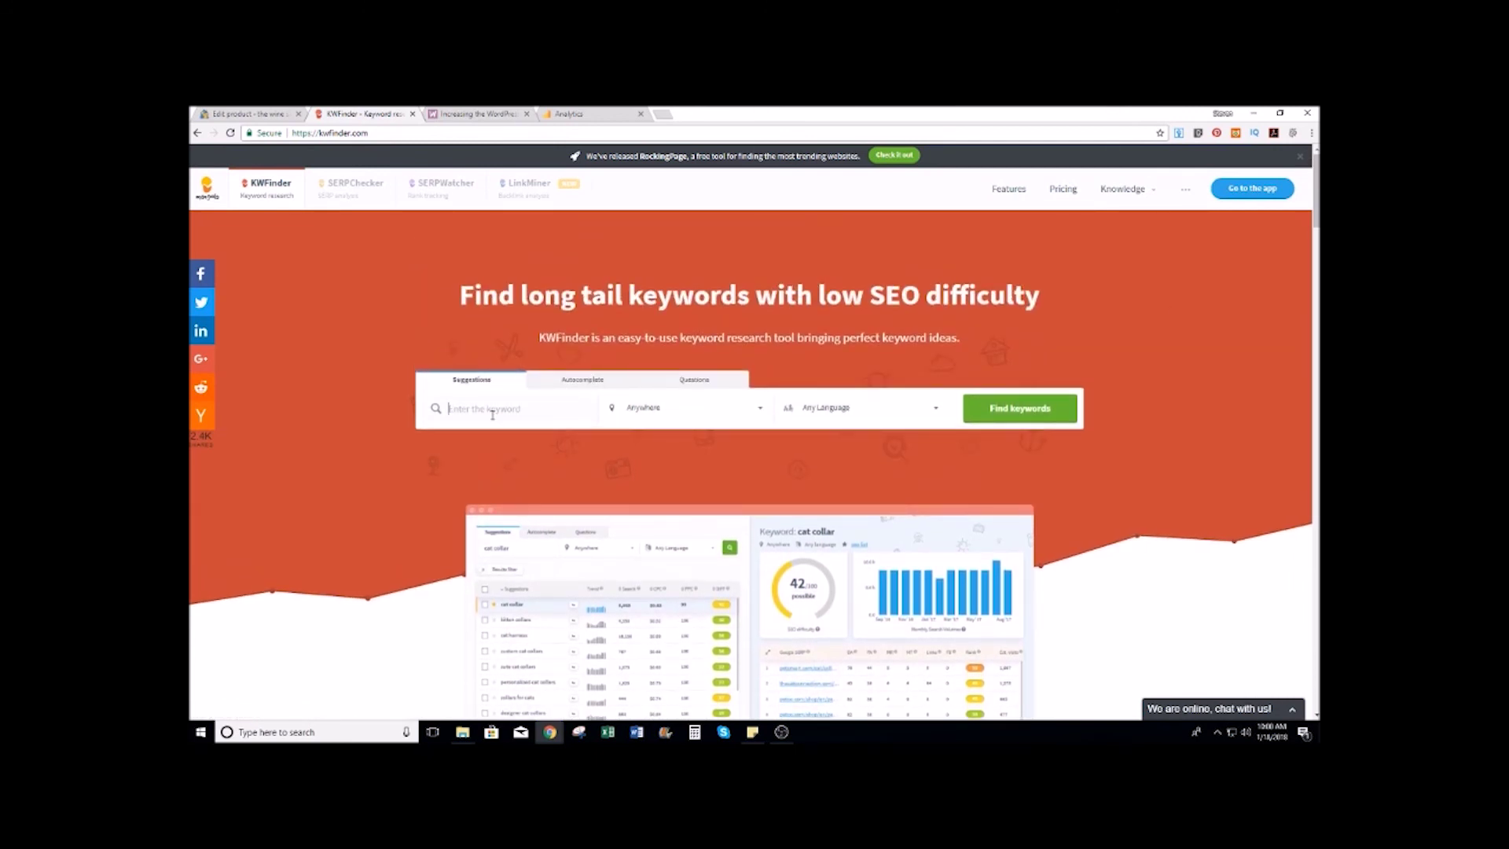
{"action": "type", "text": "wine t-shirtshirt"}
{"action": "key", "text": "Return"}
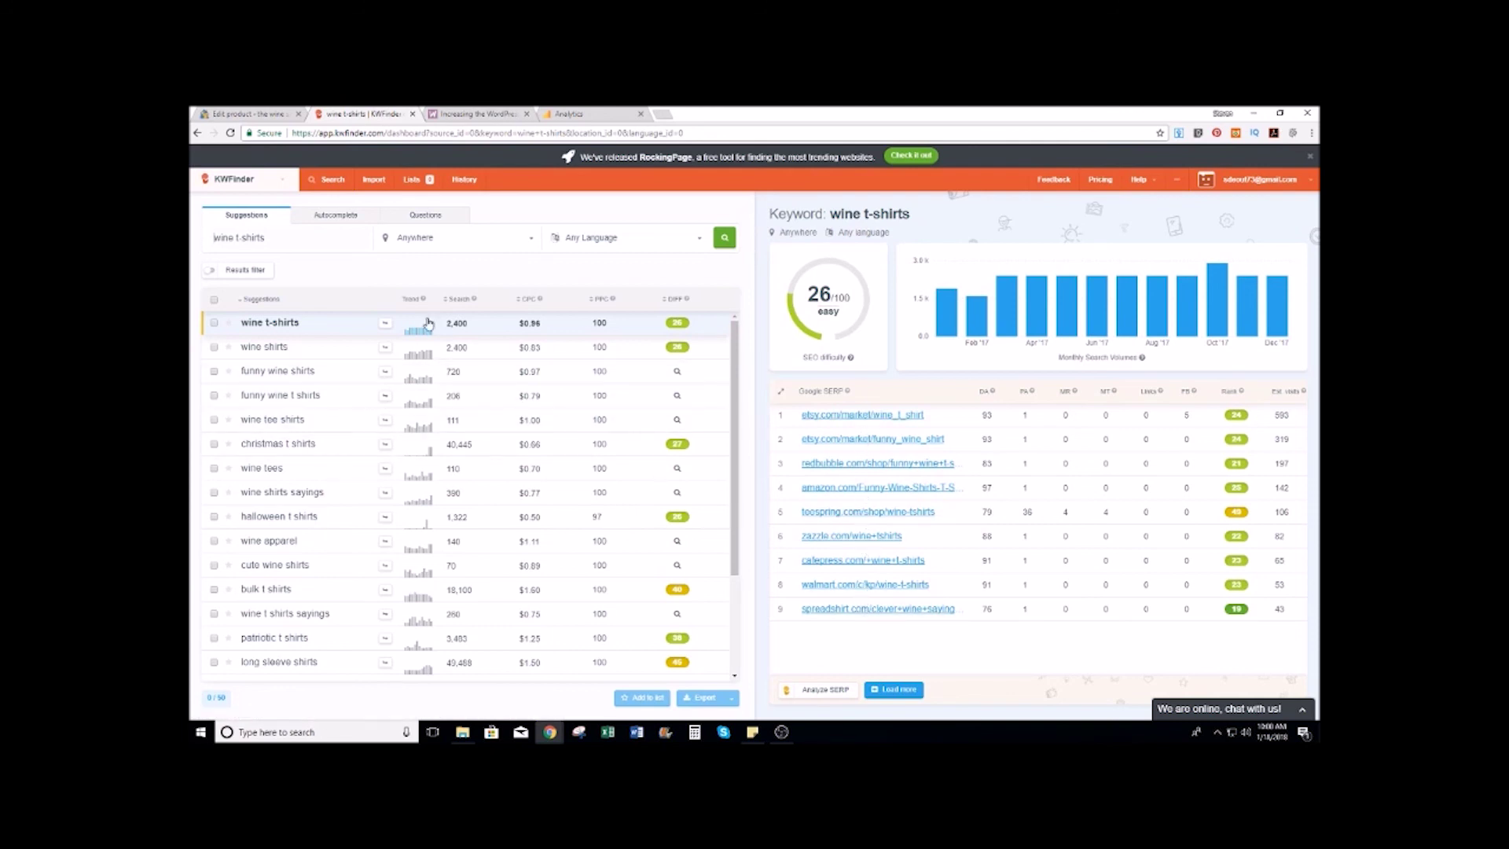
Step: Replace the keyword with 'beer t-shirts' and run it: 1,900 searches, difficulty 30/100
{"action": "left_click", "coordinate": [308, 234]}
{"action": "type", "text": "beer"}
{"action": "key", "text": "Return"}
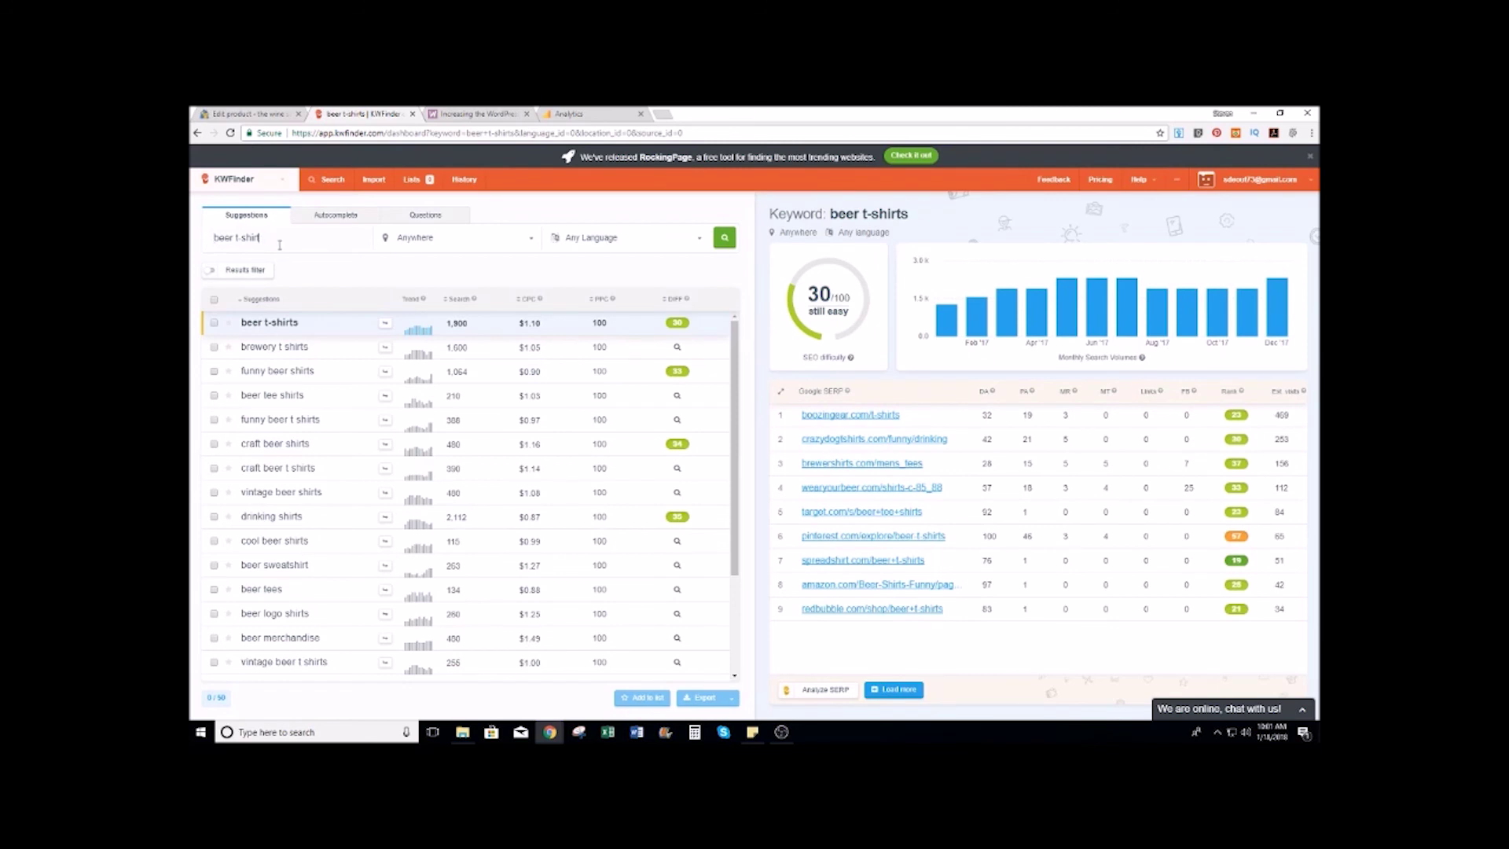
Step: Research 'beer shirts' (36/100 difficulty), scan its suggestions, then return to the Edit product tab
{"action": "type", "text": "s"}
{"action": "key", "text": "Return"}
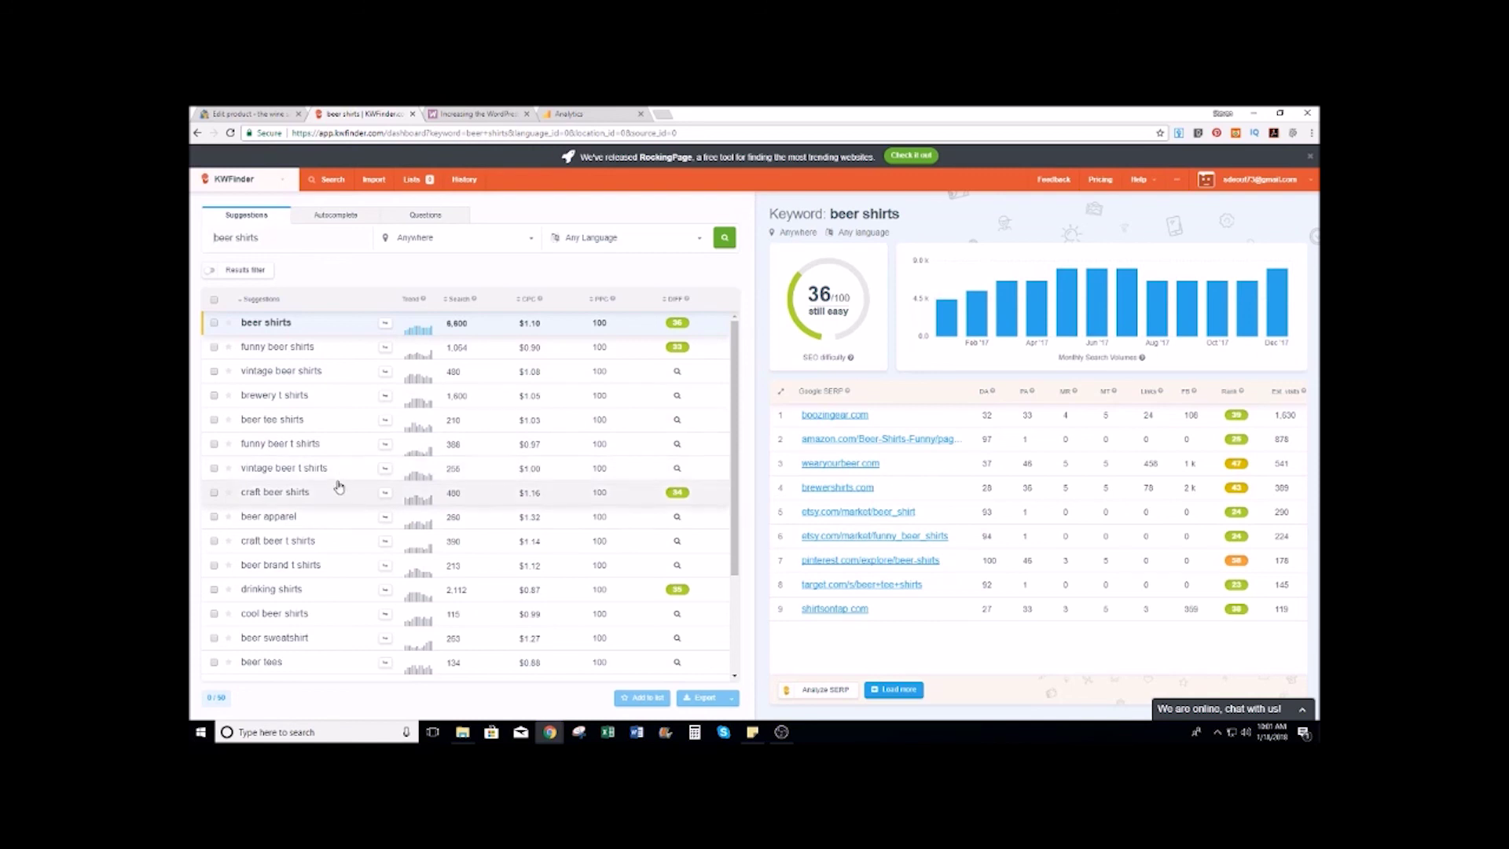
{"action": "scroll", "coordinate": [346, 557], "scroll_direction": "down", "scroll_amount": 1}
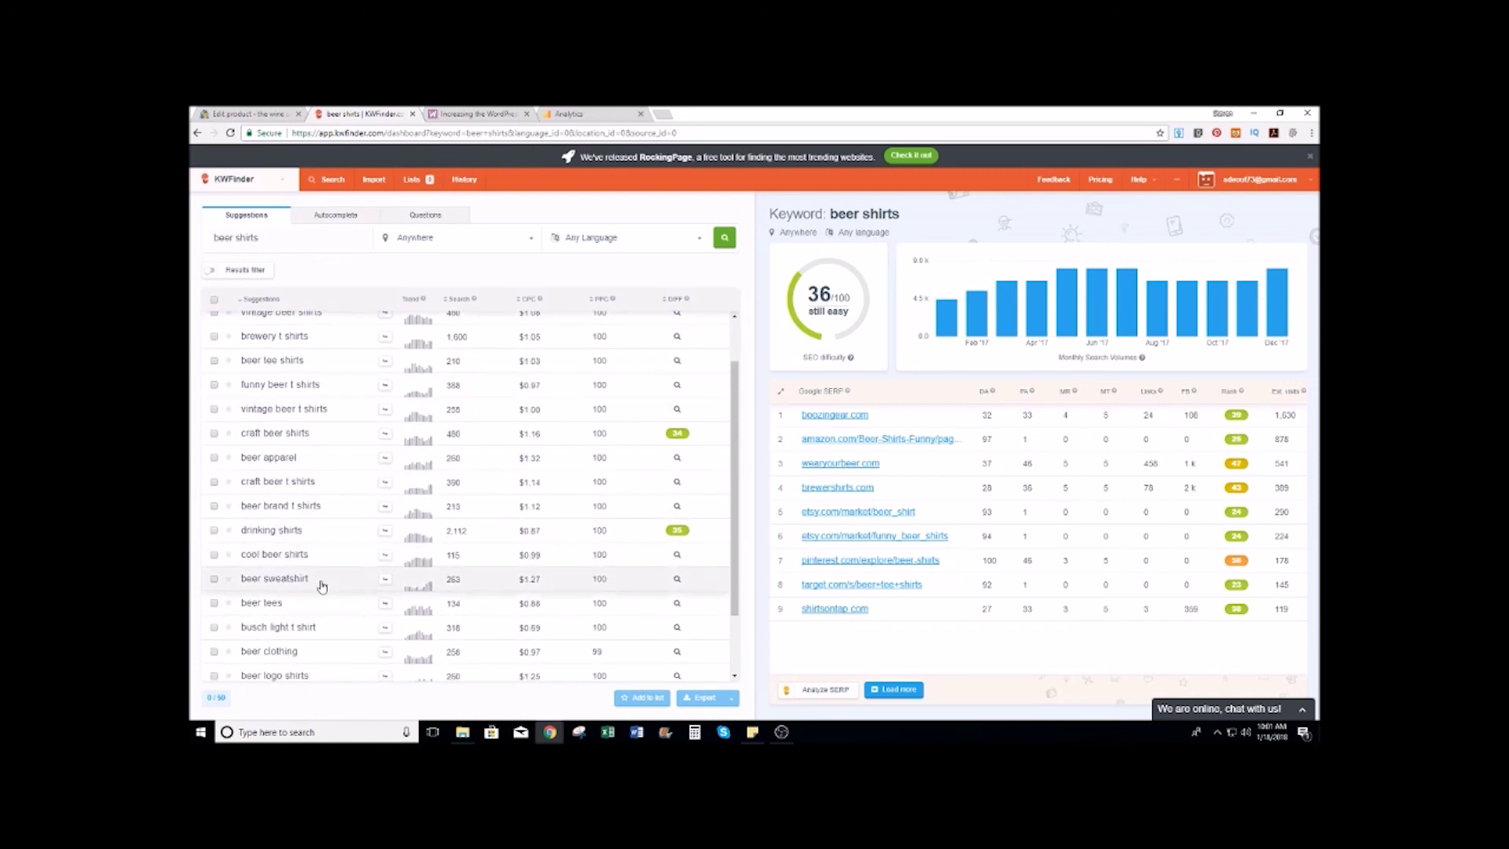
{"action": "scroll", "coordinate": [324, 588], "scroll_direction": "down", "scroll_amount": 1}
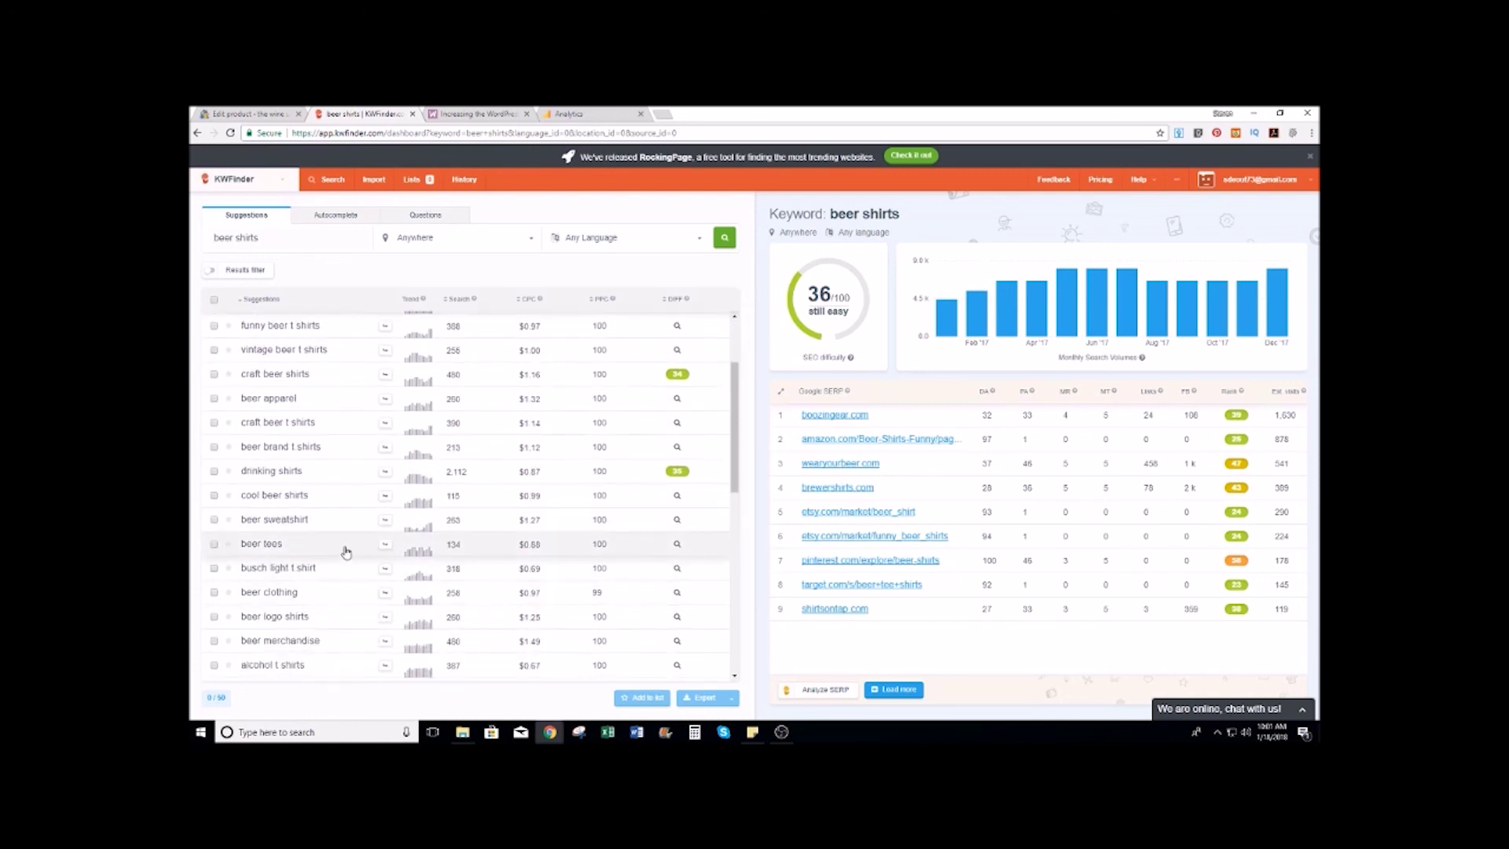
{"action": "scroll", "coordinate": [339, 594], "scroll_direction": "down", "scroll_amount": 2}
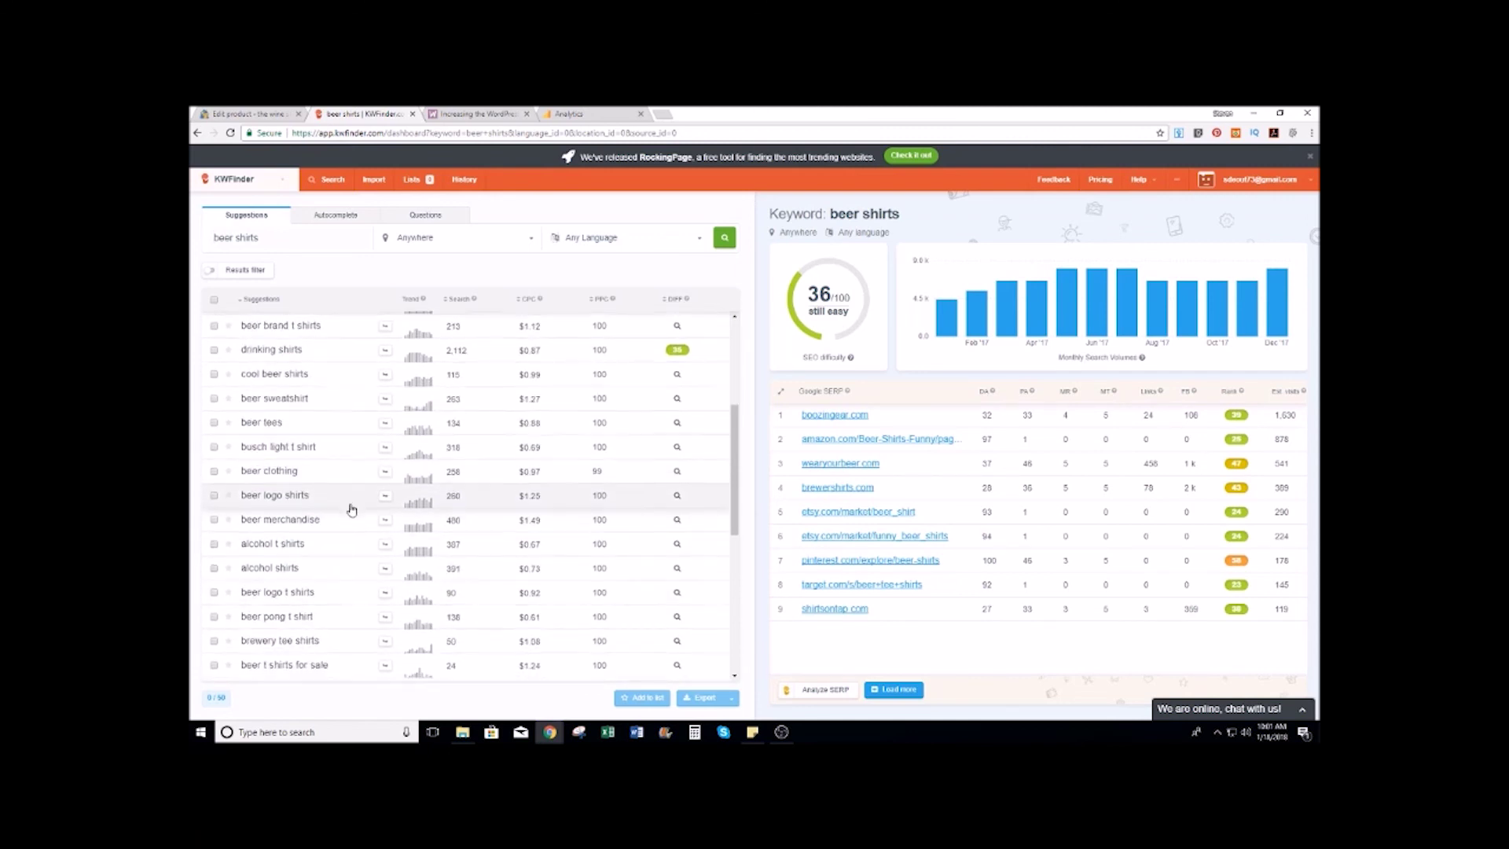
{"action": "scroll", "coordinate": [351, 508], "scroll_direction": "down", "scroll_amount": 4}
{"action": "scroll", "coordinate": [351, 509], "scroll_direction": "down", "scroll_amount": 3}
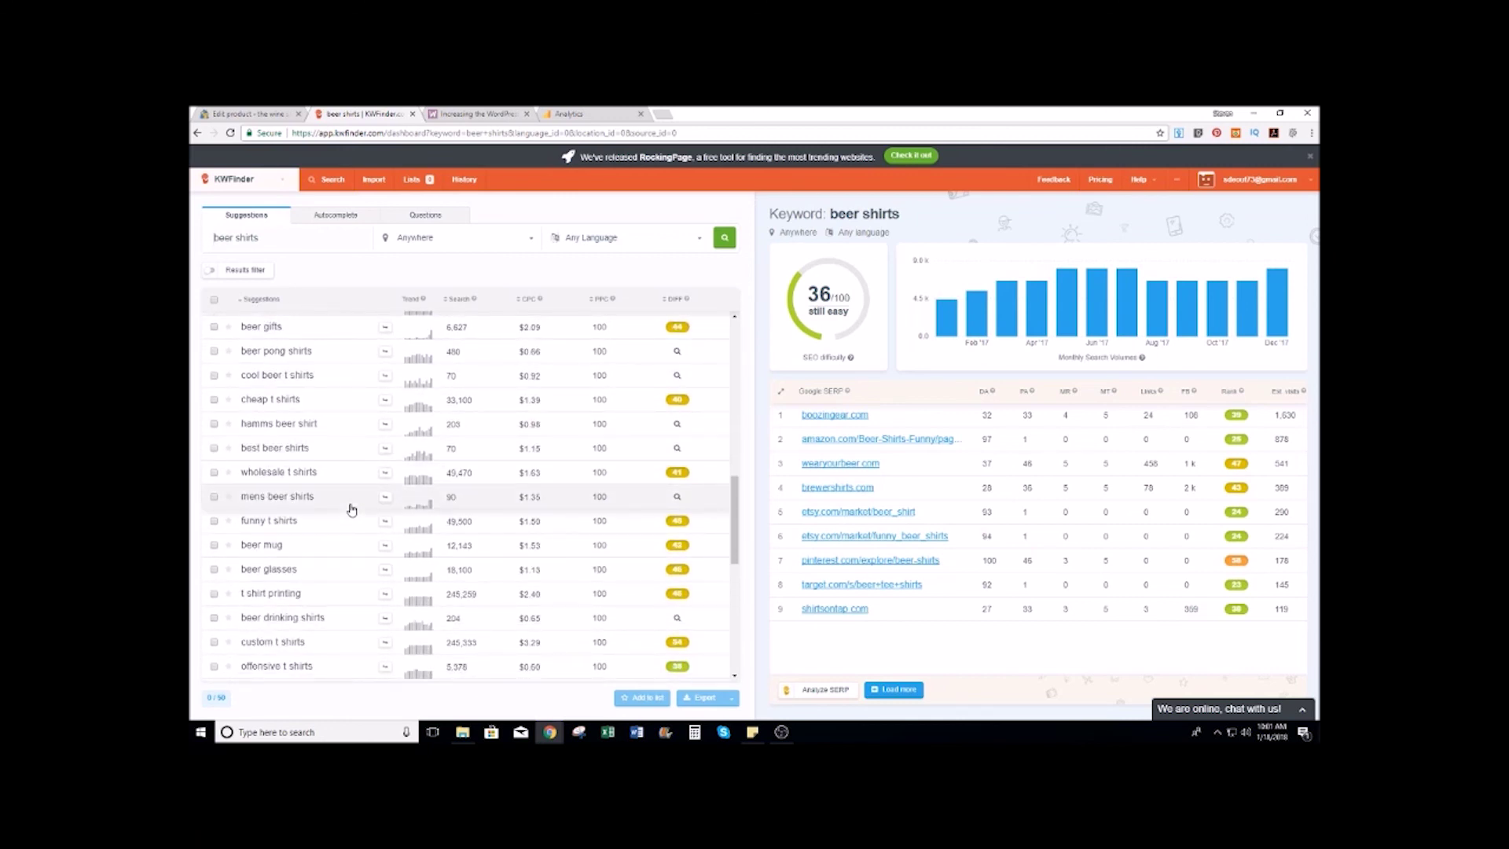
{"action": "scroll", "coordinate": [352, 509], "scroll_direction": "down", "scroll_amount": 3}
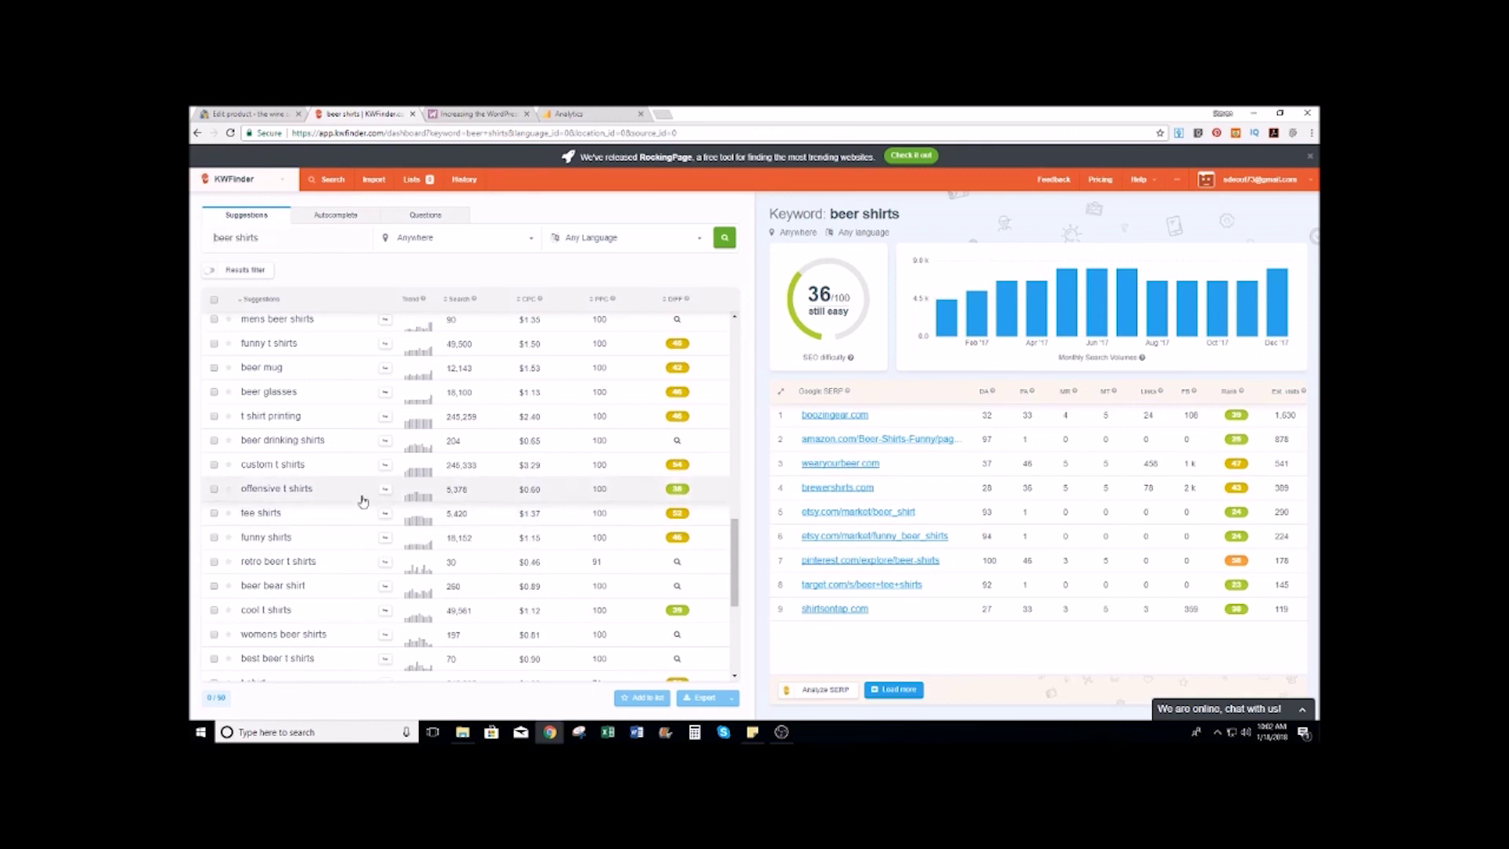
{"action": "scroll", "coordinate": [312, 495], "scroll_direction": "down", "scroll_amount": 1}
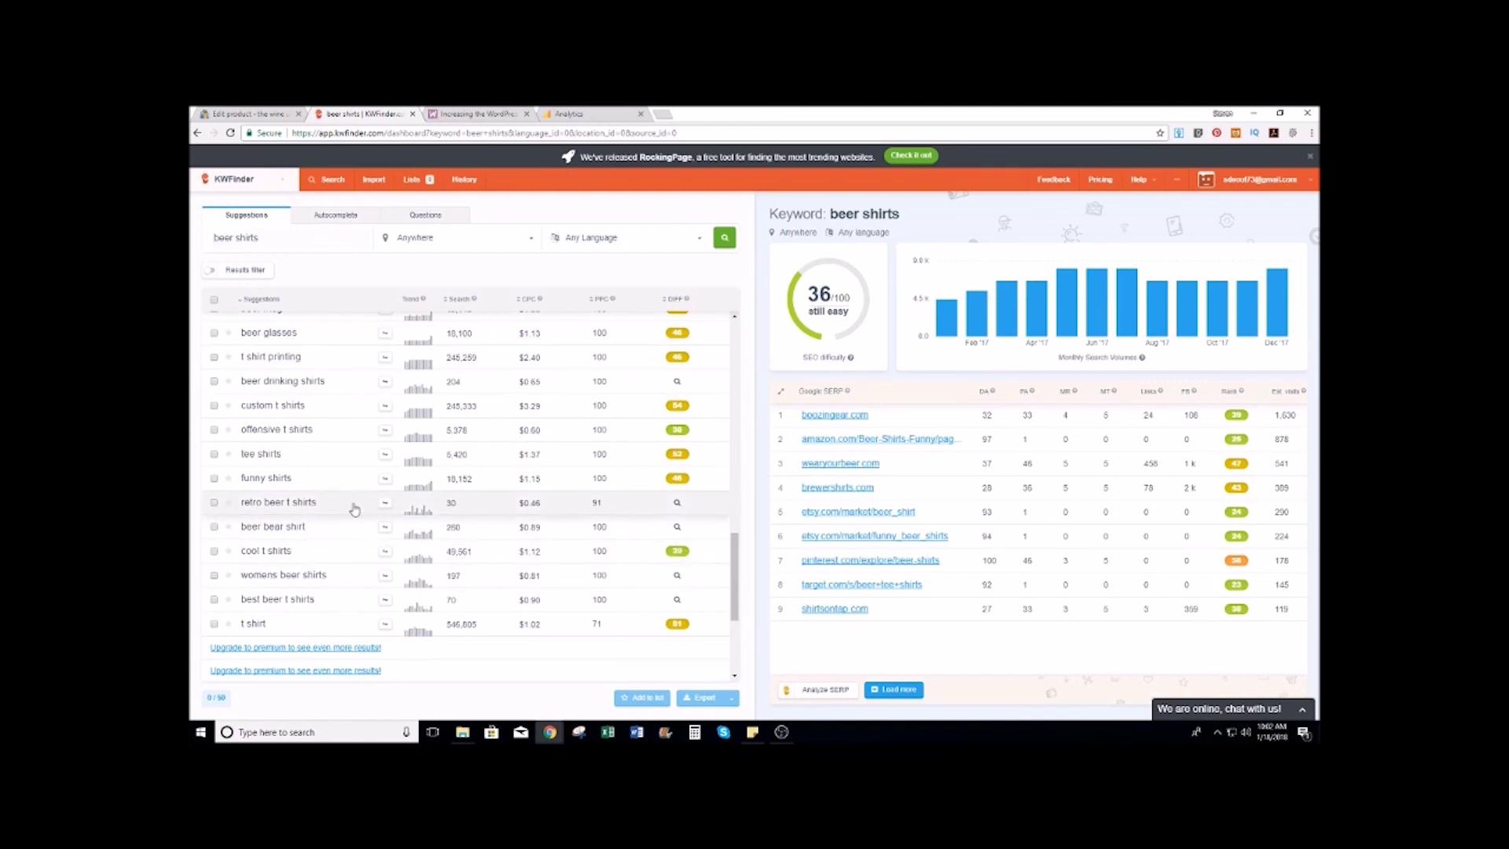
{"action": "scroll", "coordinate": [428, 369], "scroll_direction": "up", "scroll_amount": 10}
{"action": "left_click", "coordinate": [247, 112]}
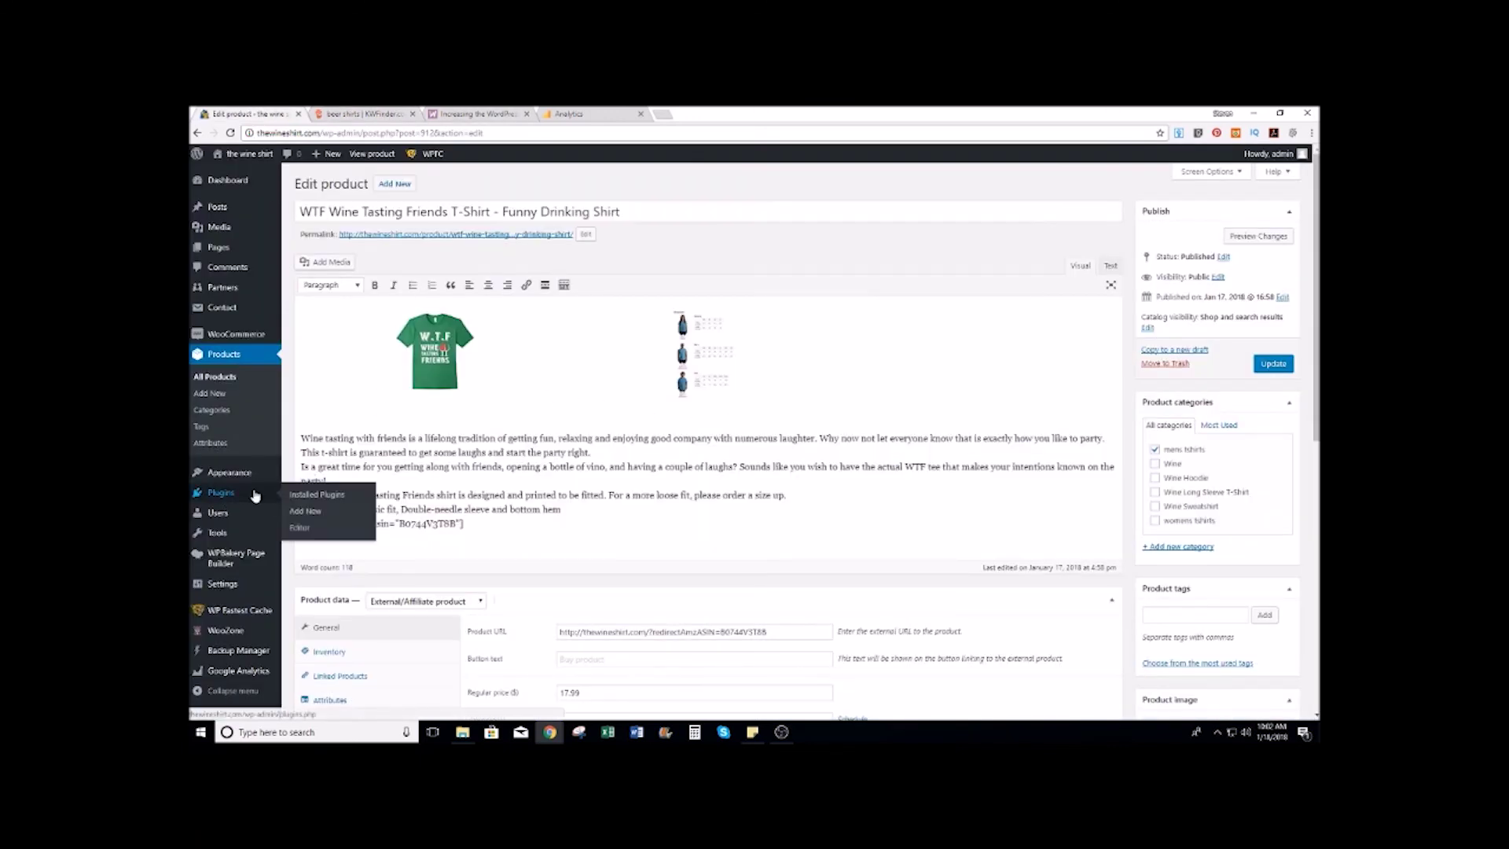
Step: Go to Installed Plugins, listing 9 plugins, and start loading the Add New plugins page
{"action": "left_click", "coordinate": [308, 493]}
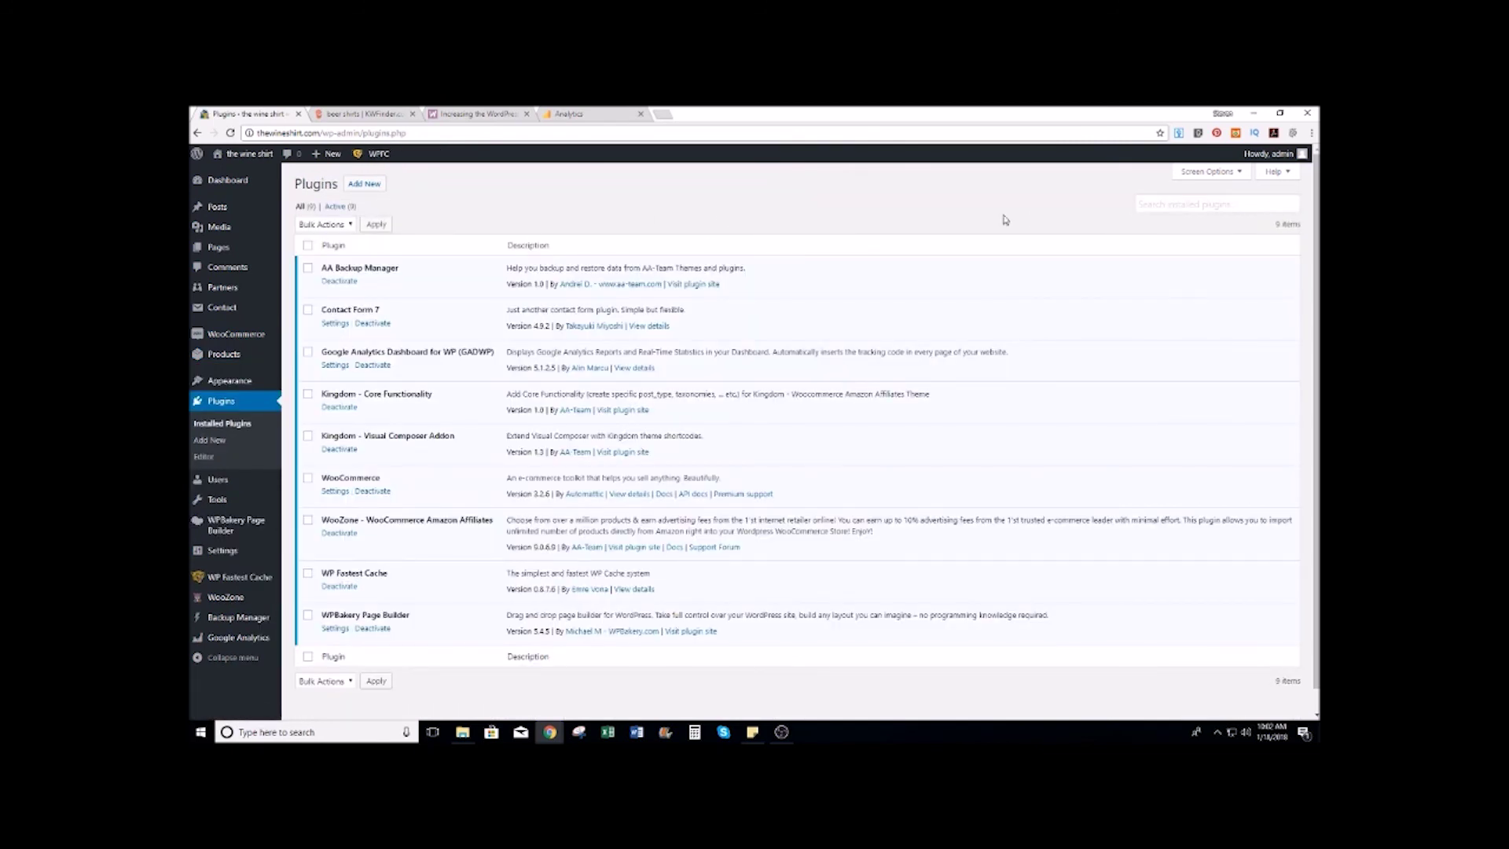
{"action": "left_click", "coordinate": [364, 183]}
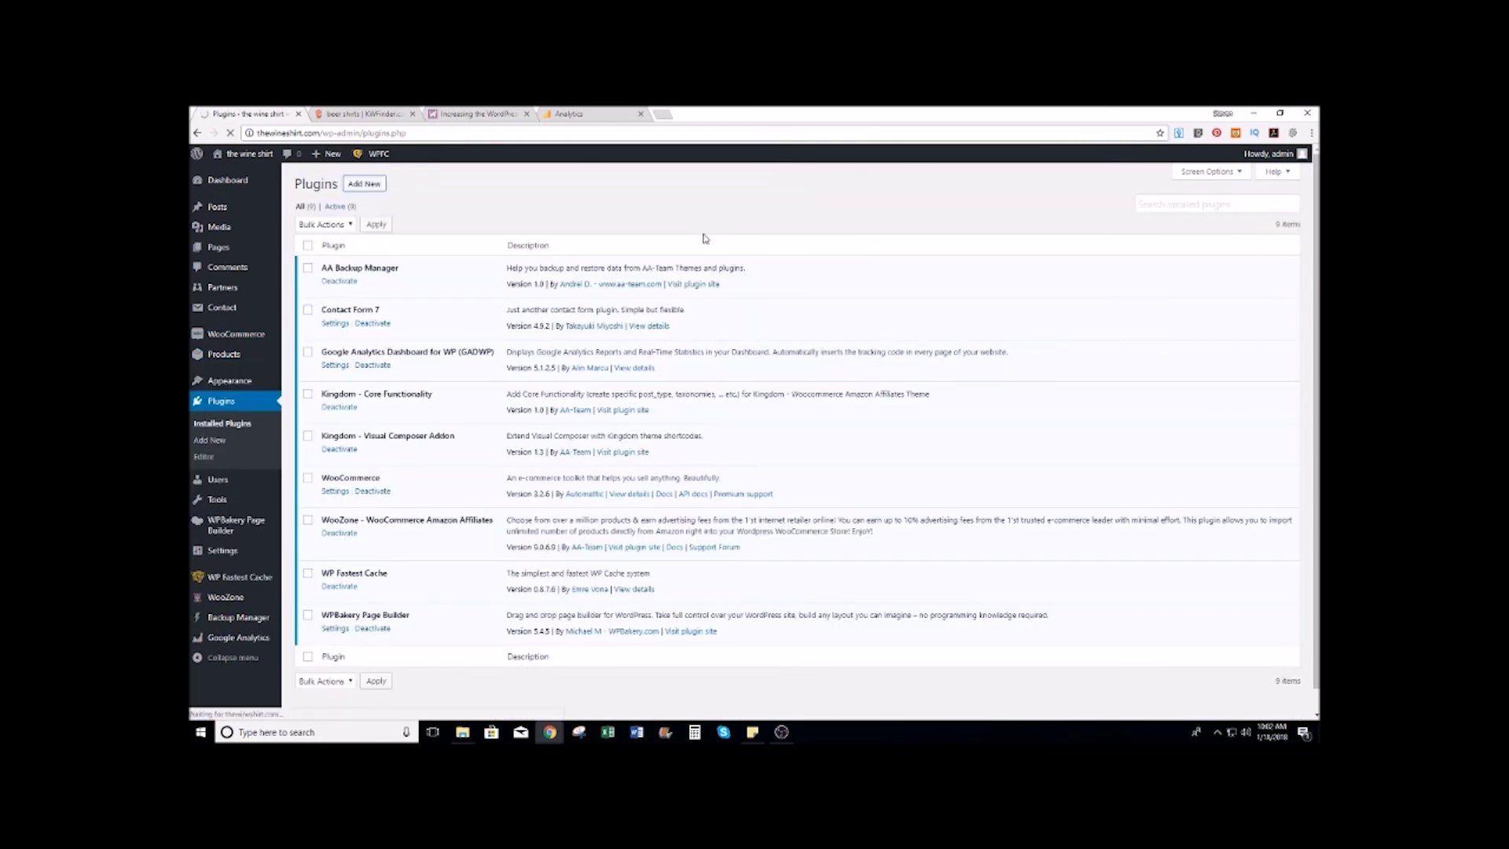
Step: Search the plugin directory for 'yoast', then install and activate Yoast SEO
{"action": "left_click", "coordinate": [1170, 214]}
{"action": "type", "text": "j"}
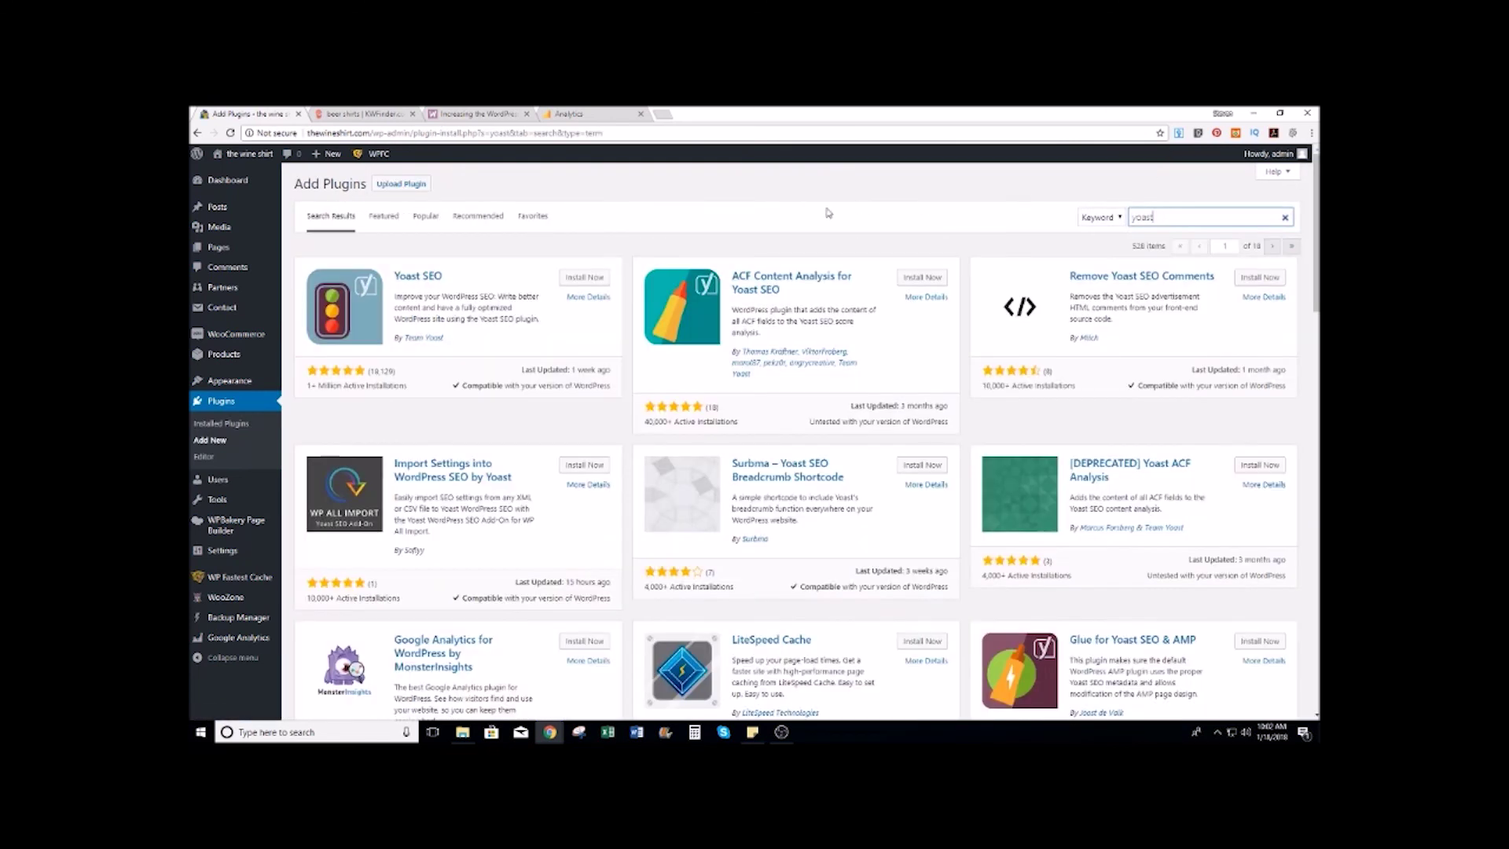
{"action": "left_click", "coordinate": [580, 281]}
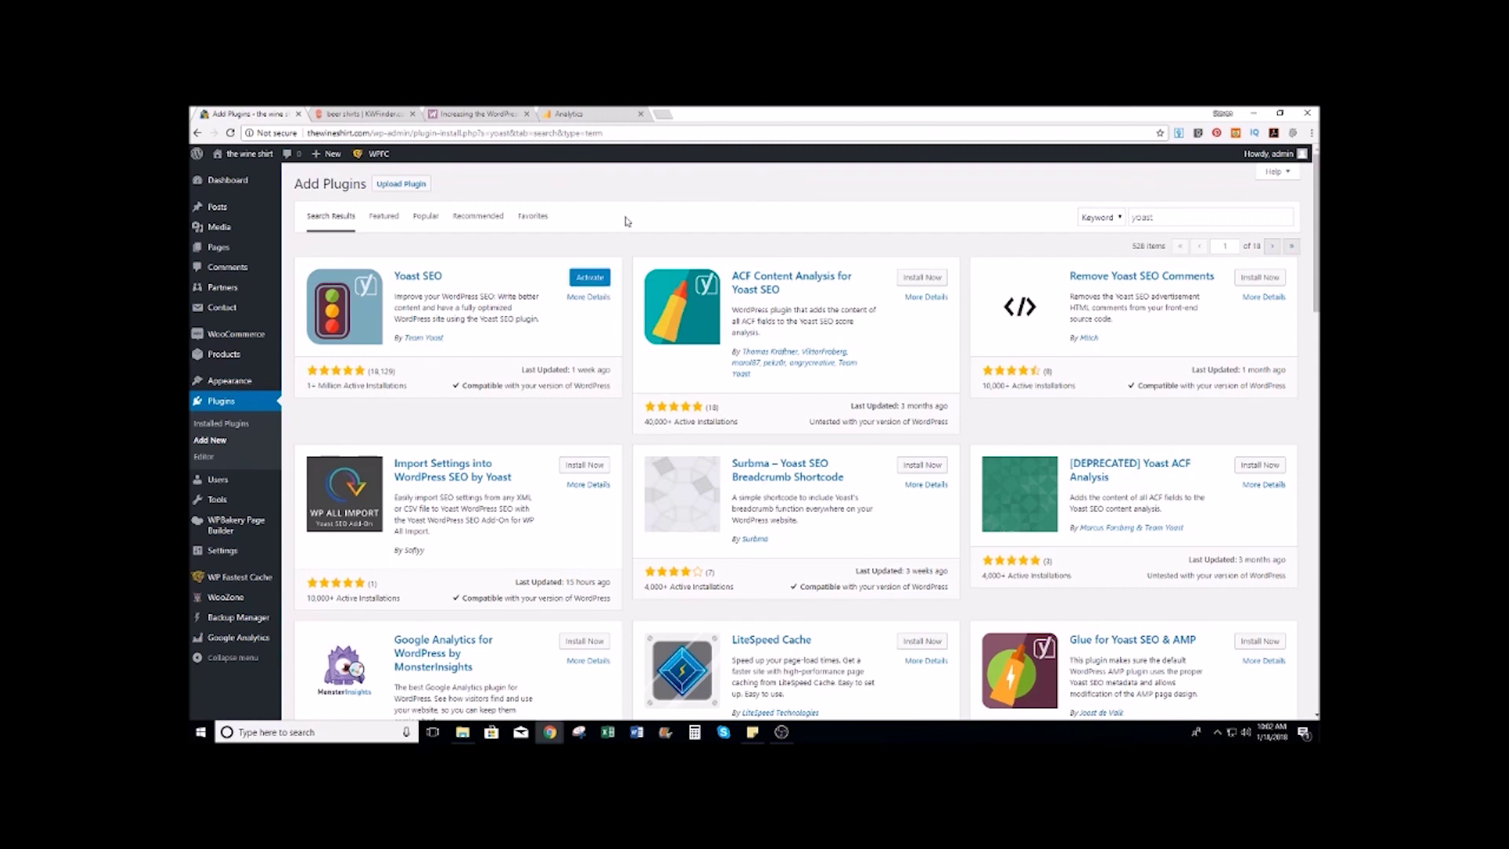
{"action": "left_click", "coordinate": [590, 279]}
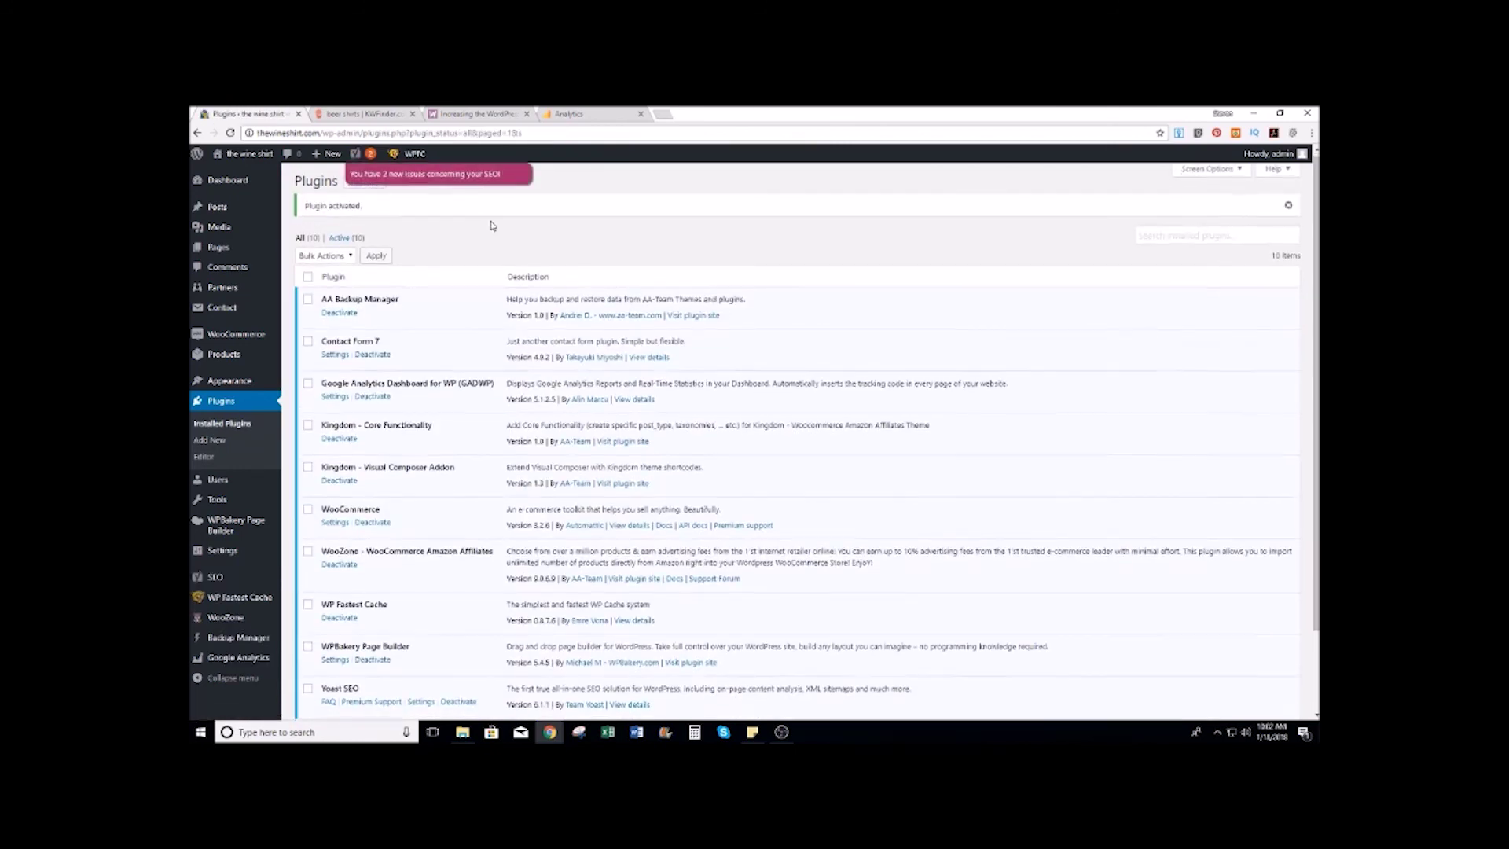
Step: Open the Yoast SEO Dashboard from the admin sidebar
{"action": "scroll", "coordinate": [487, 224], "scroll_direction": "down", "scroll_amount": 3}
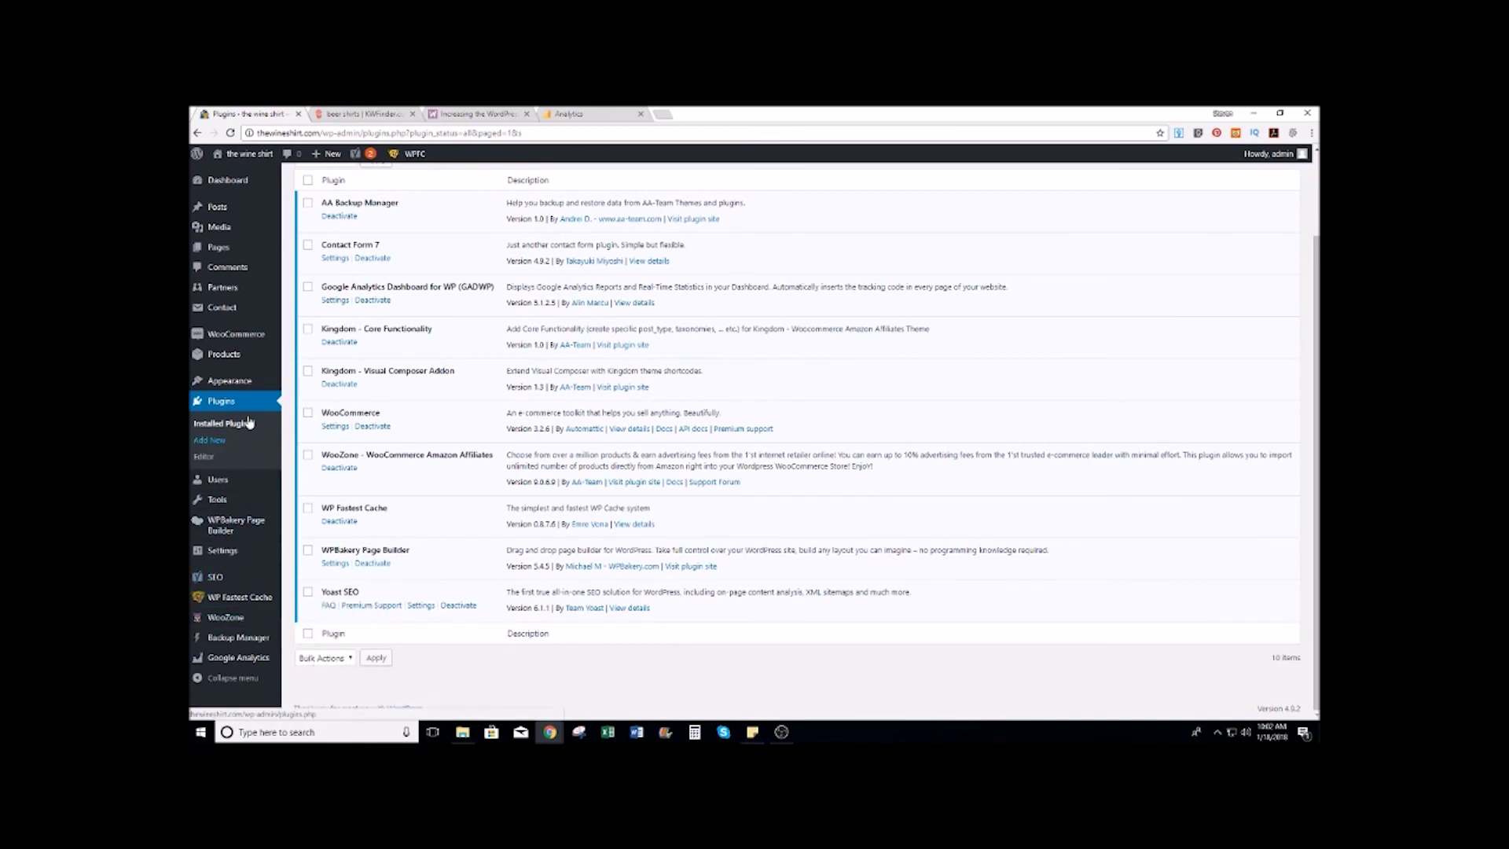
{"action": "scroll", "coordinate": [267, 377], "scroll_direction": "up", "scroll_amount": 2}
{"action": "mouse_move", "coordinate": [253, 297]}
{"action": "scroll", "coordinate": [253, 297], "scroll_direction": "down", "scroll_amount": 1}
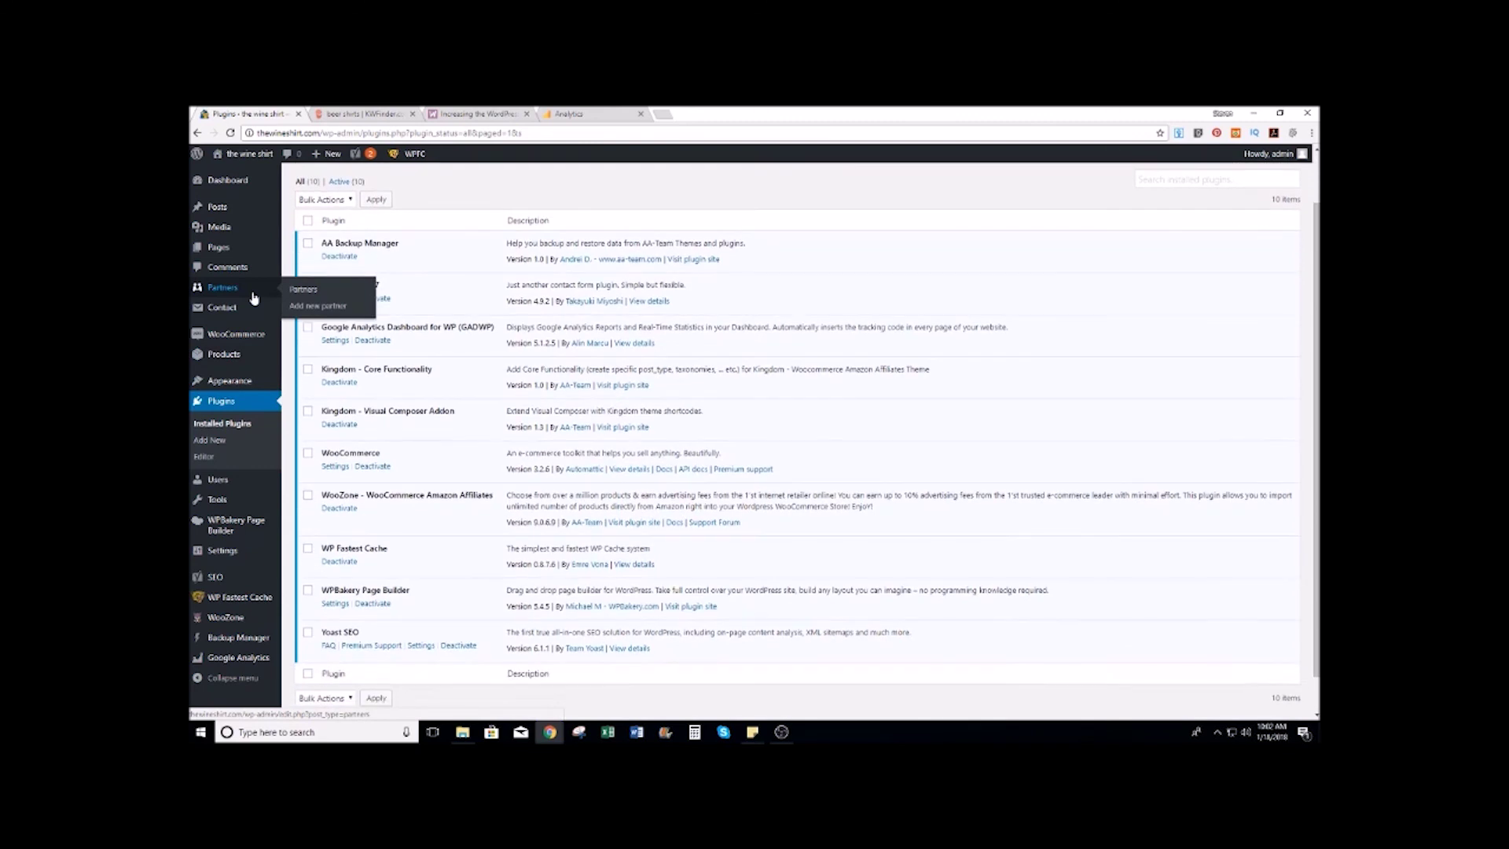
{"action": "mouse_move", "coordinate": [228, 577]}
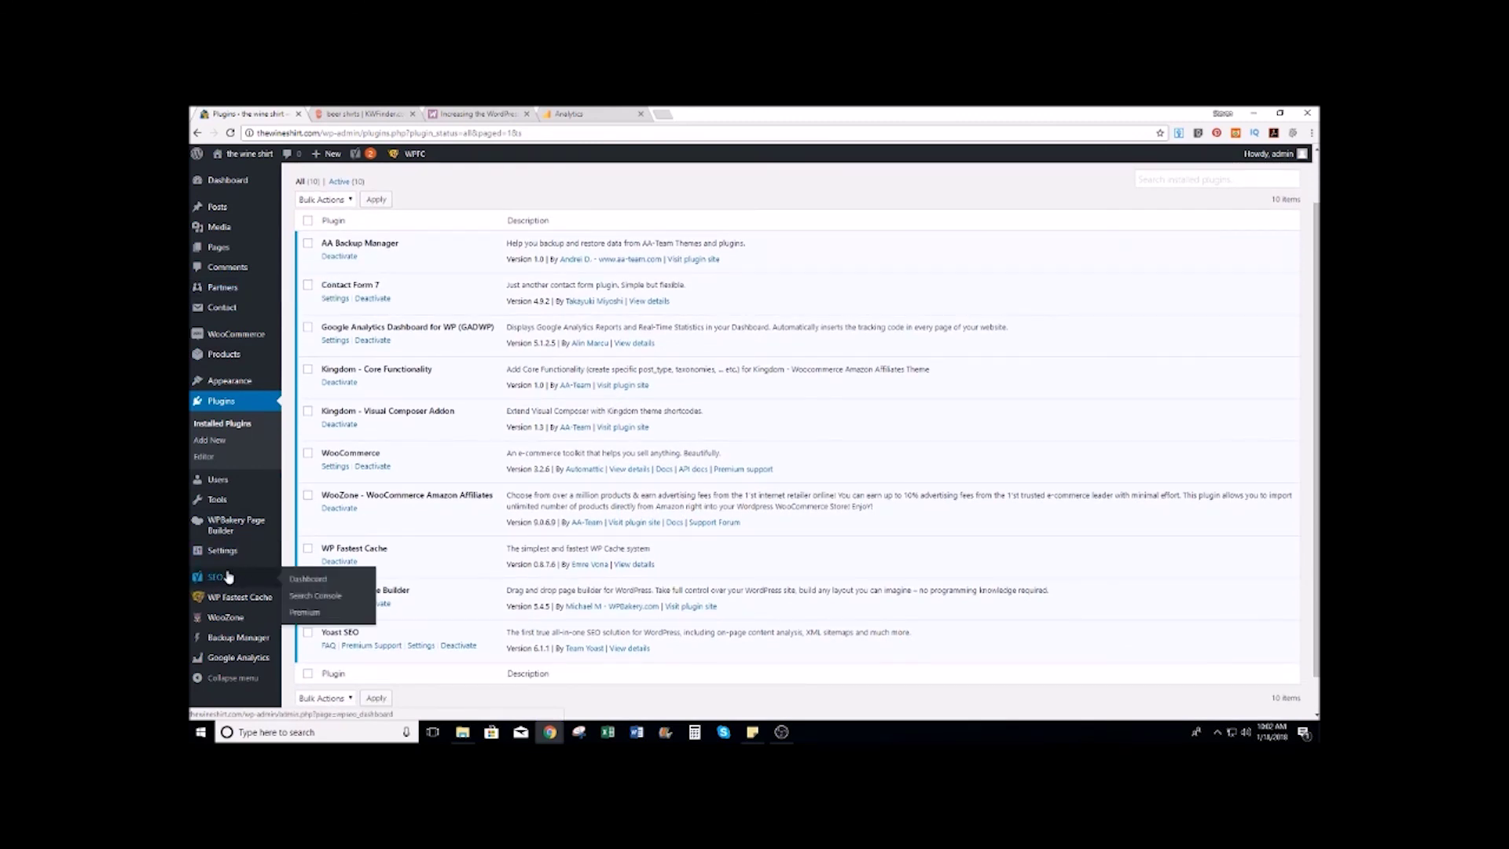
{"action": "left_click", "coordinate": [308, 580]}
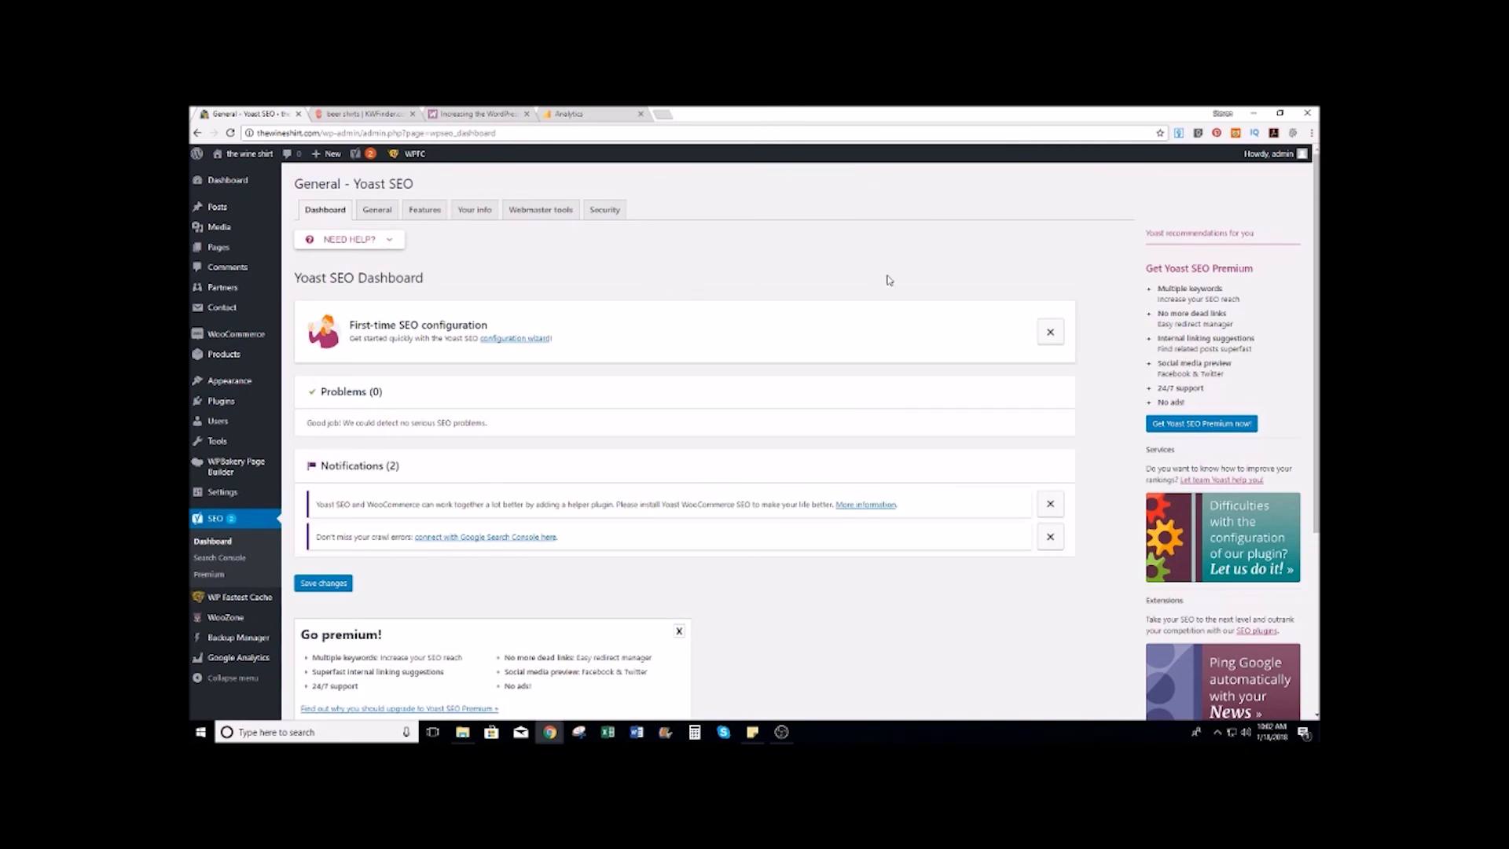
Step: Browse Yoast's General, Your info, Webmaster tools and Security tabs, then return to Dashboard
{"action": "scroll", "coordinate": [628, 314], "scroll_direction": "down", "scroll_amount": 2}
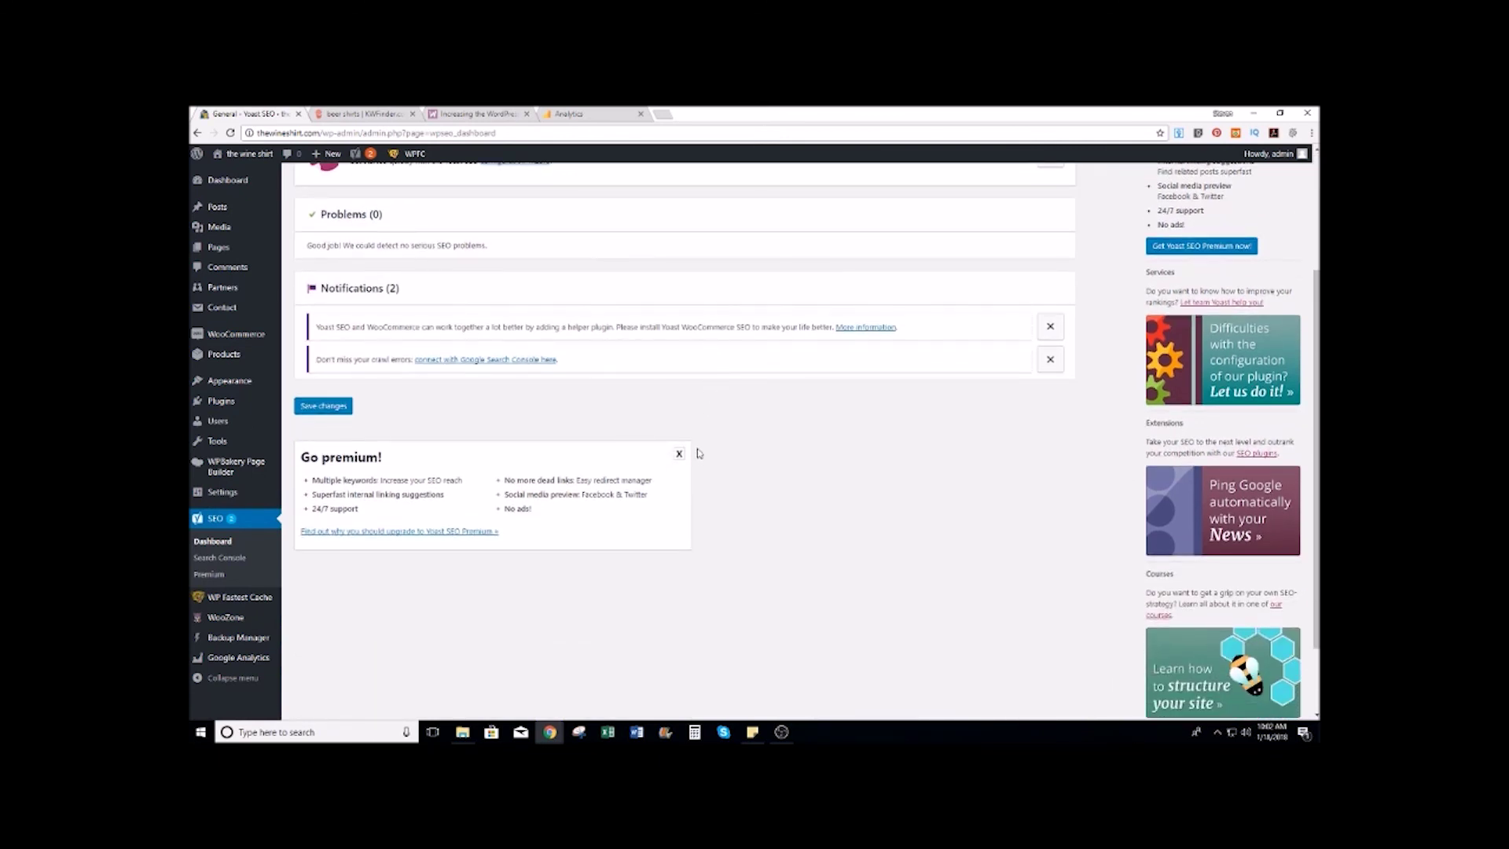
{"action": "scroll", "coordinate": [698, 453], "scroll_direction": "up", "scroll_amount": 2}
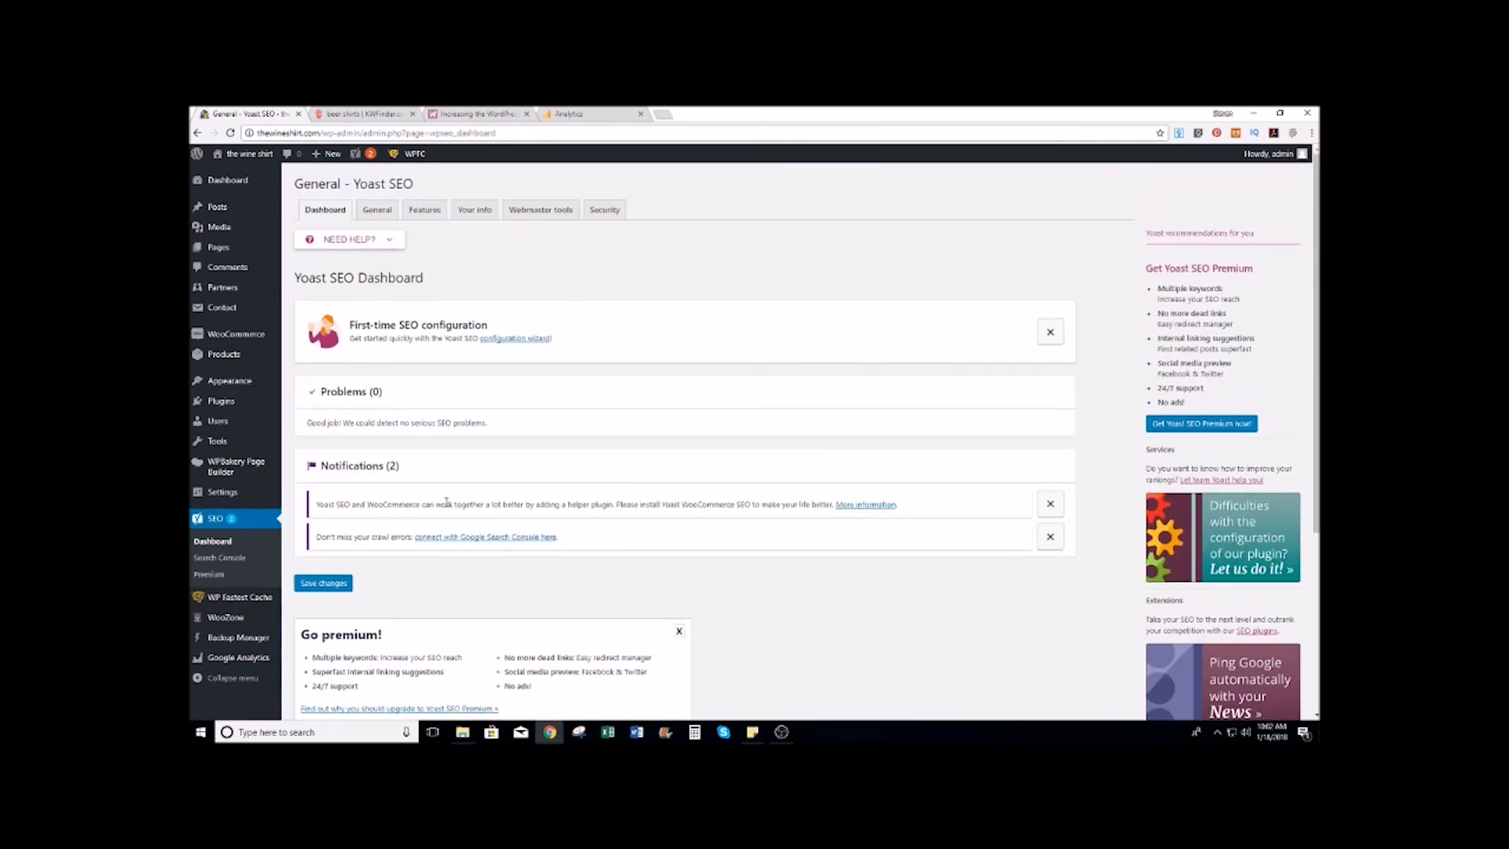
{"action": "left_click", "coordinate": [377, 209]}
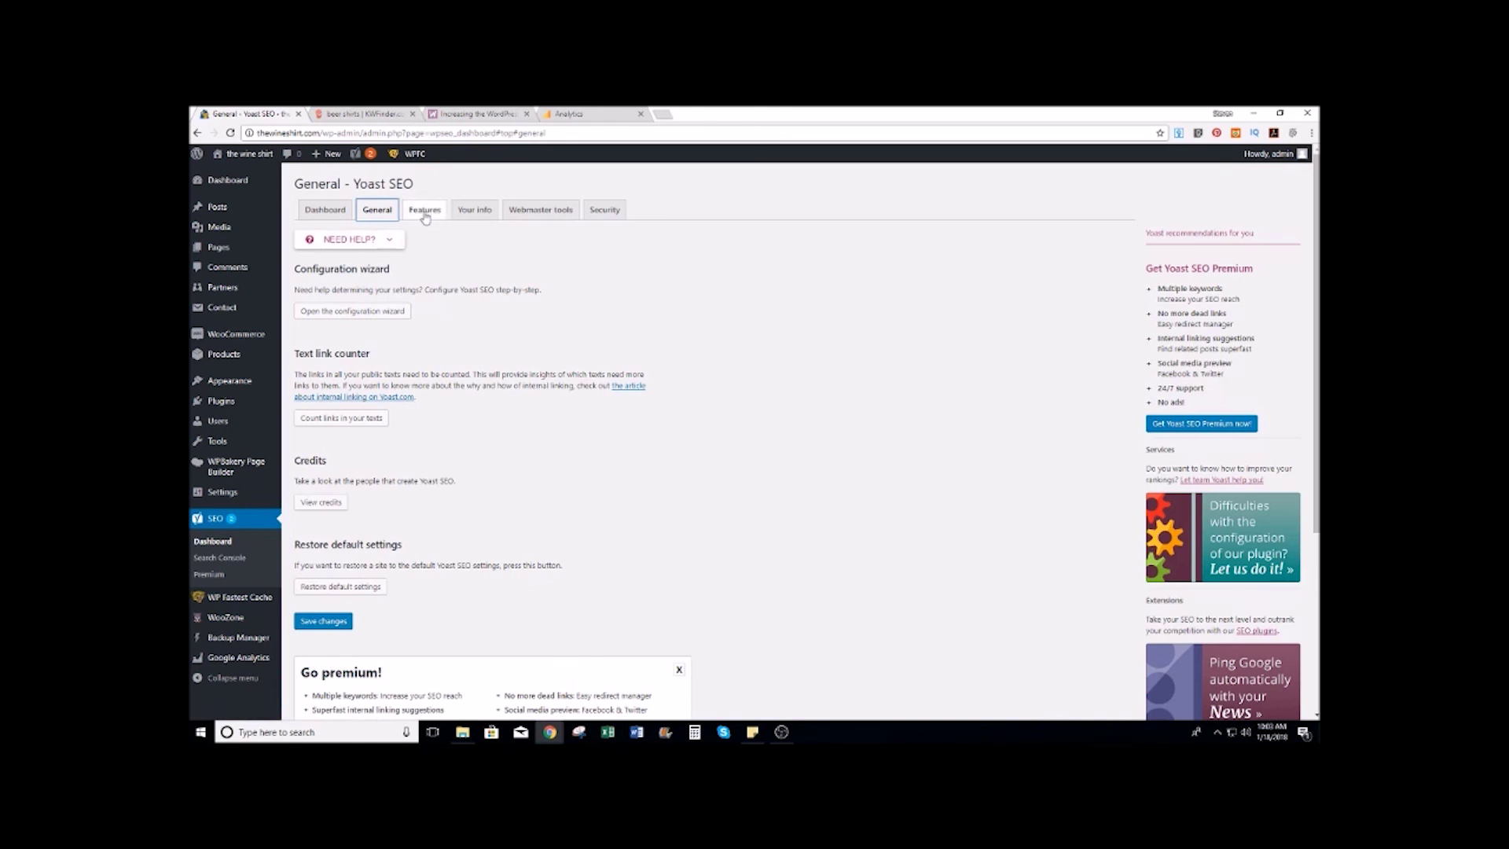
{"action": "left_click", "coordinate": [475, 210]}
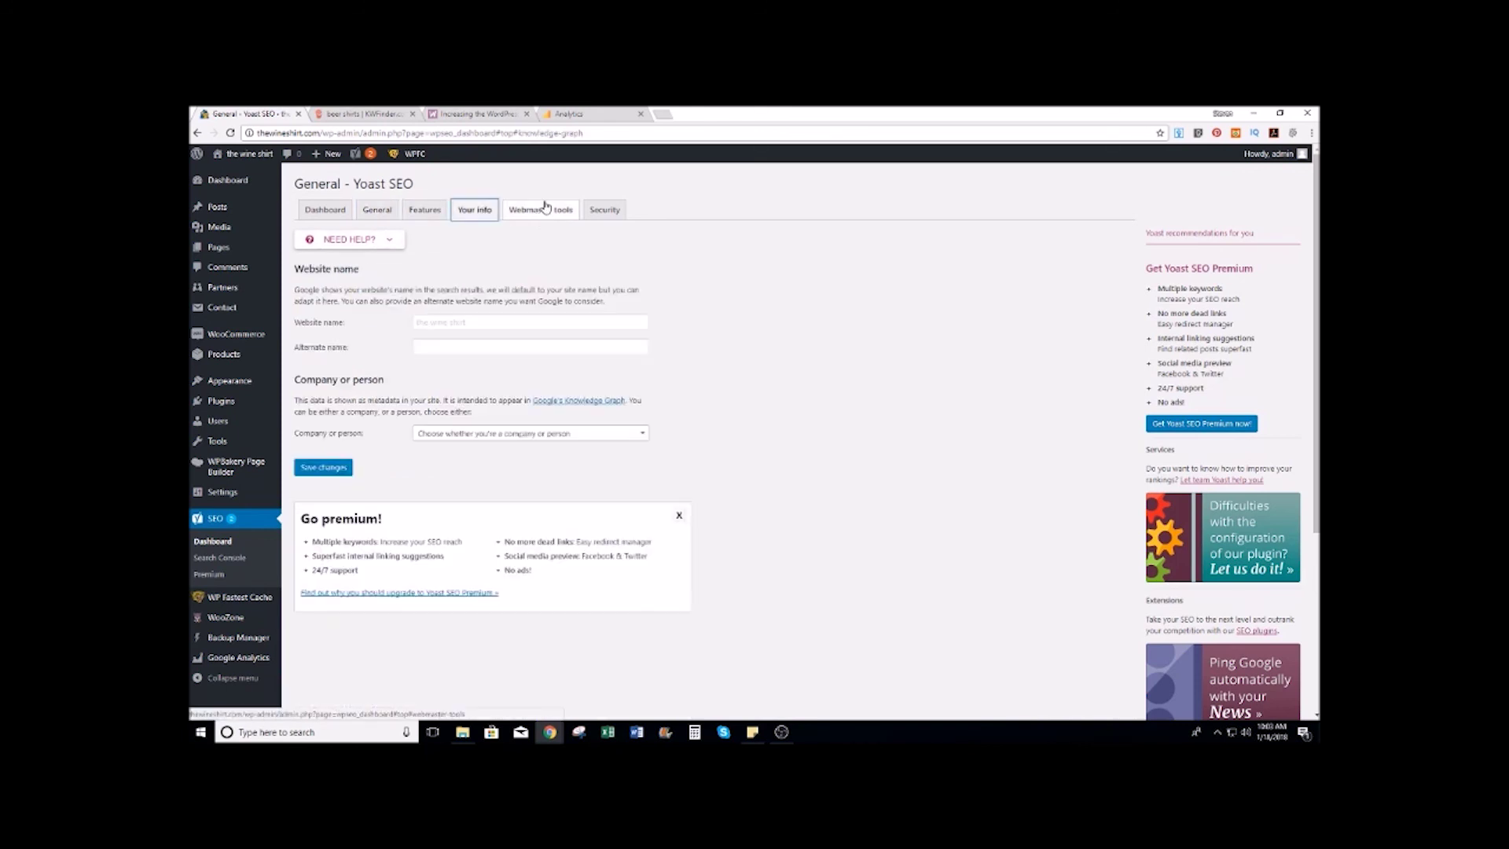
{"action": "left_click", "coordinate": [550, 209]}
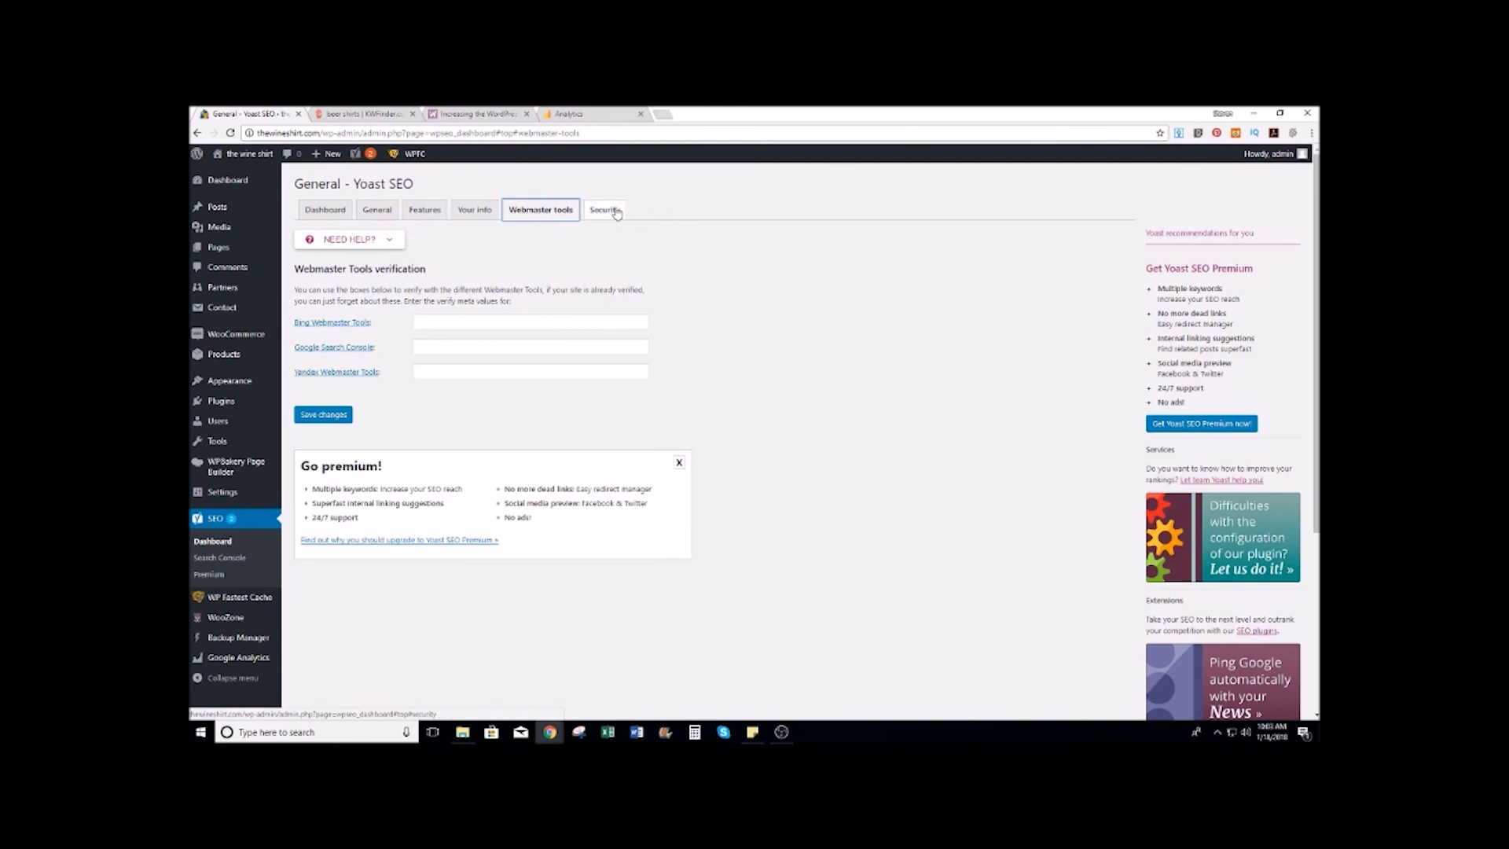
{"action": "left_click", "coordinate": [617, 212]}
{"action": "left_click", "coordinate": [562, 209]}
{"action": "left_click", "coordinate": [324, 210]}
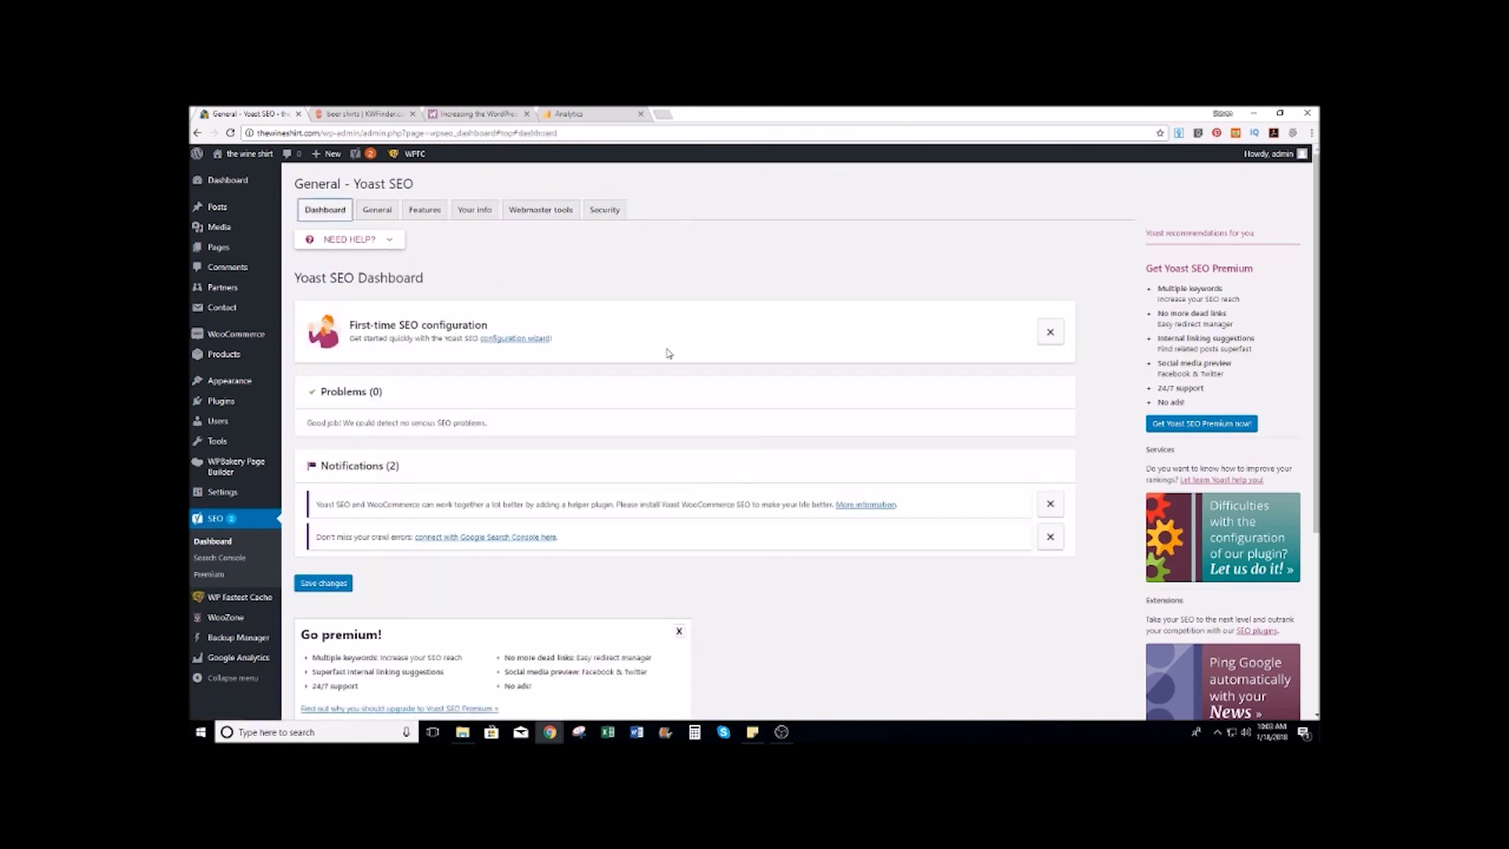
Step: Visit the live store site from the admin-bar site name
{"action": "scroll", "coordinate": [668, 354], "scroll_direction": "down", "scroll_amount": 3}
{"action": "scroll", "coordinate": [668, 354], "scroll_direction": "up", "scroll_amount": 2}
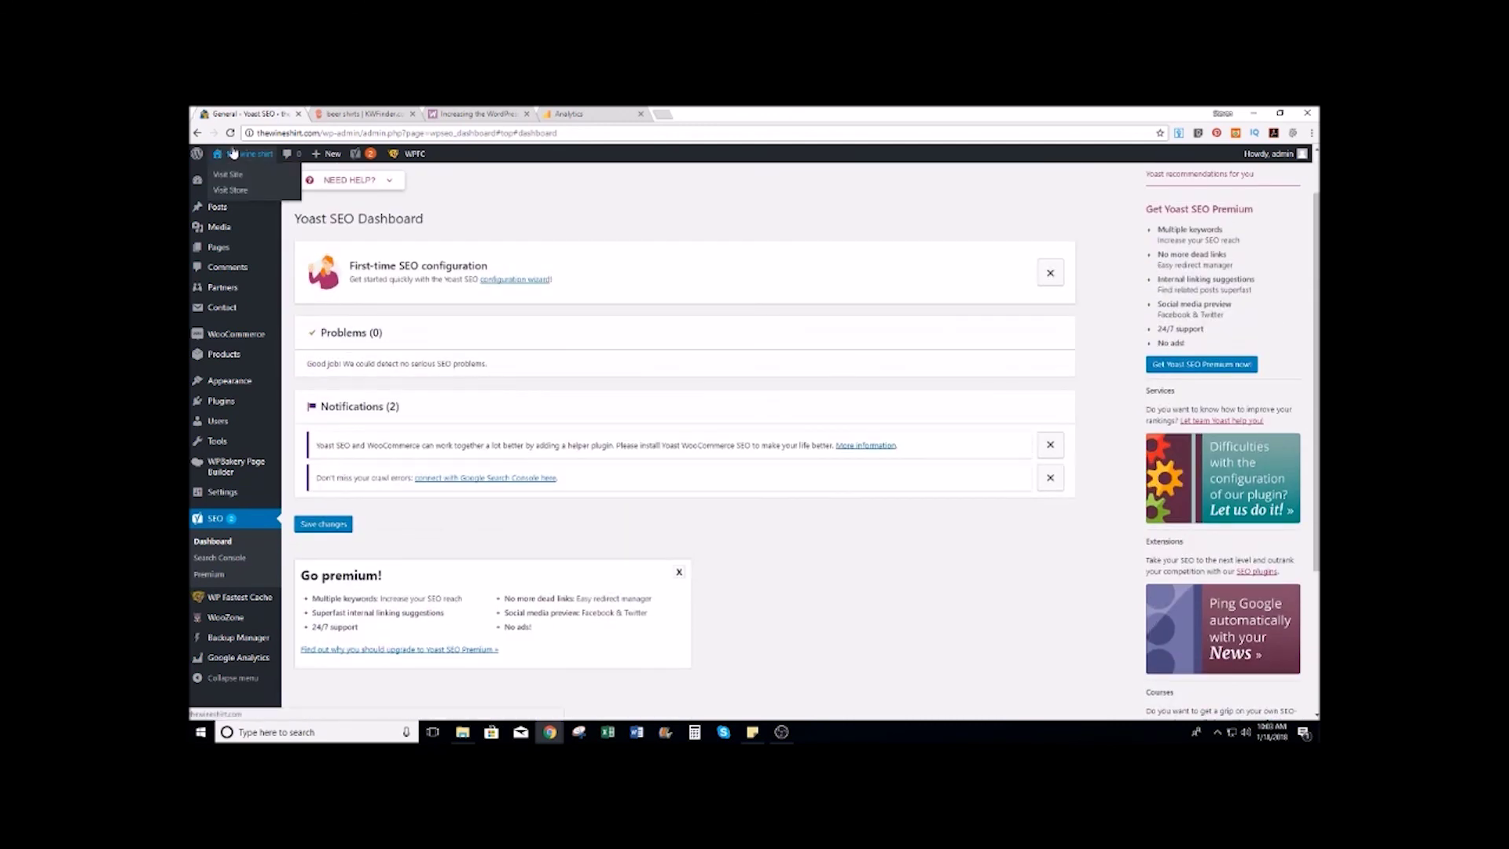
{"action": "left_click", "coordinate": [232, 175]}
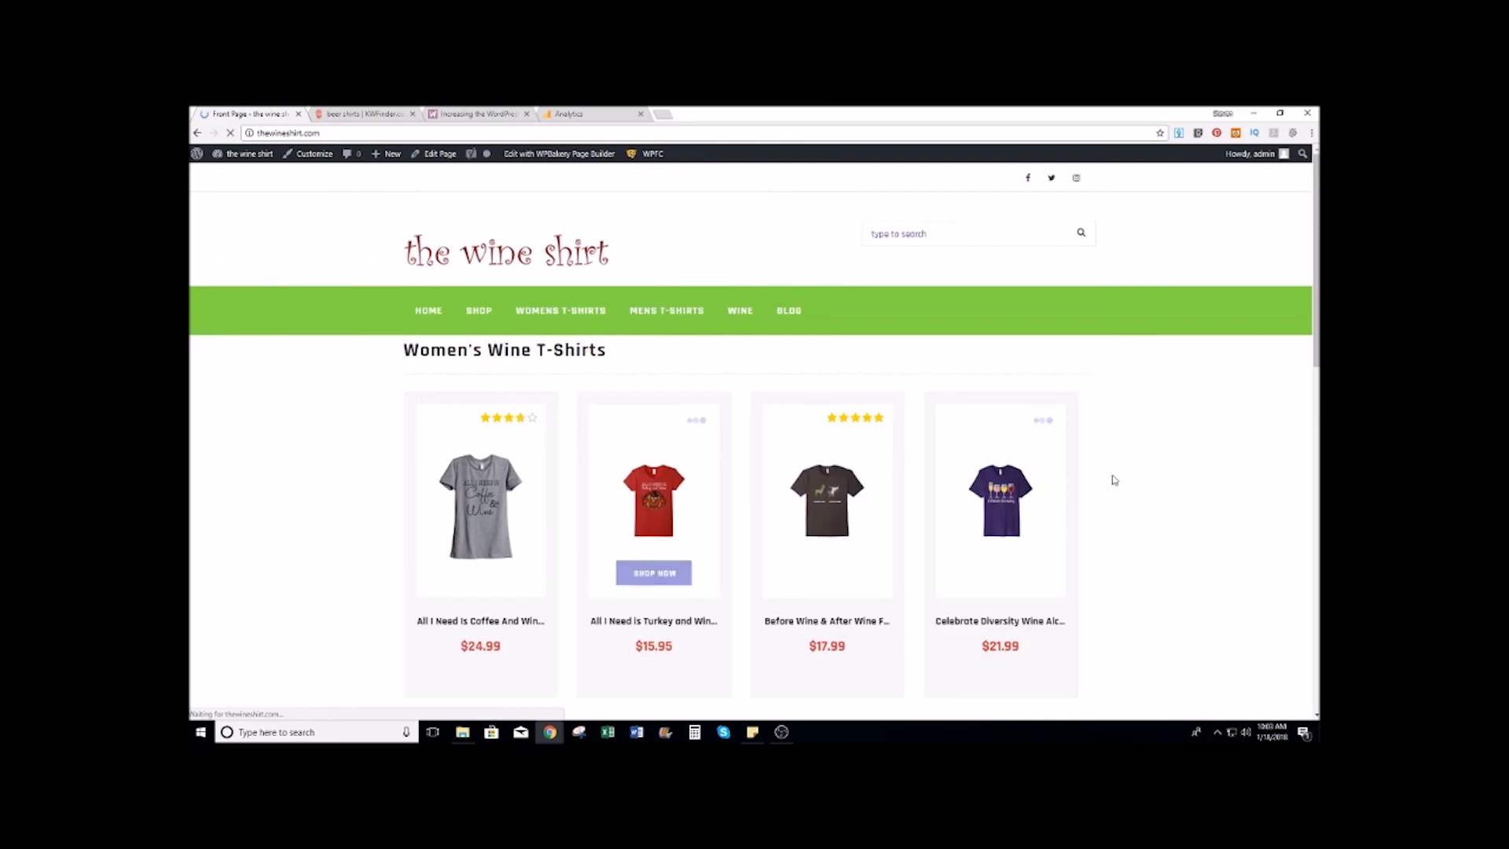
Step: Scroll through the storefront's Women's Wine T-Shirts and Wine product rows and back up
{"action": "scroll", "coordinate": [1114, 479], "scroll_direction": "down", "scroll_amount": 2}
{"action": "scroll", "coordinate": [1116, 480], "scroll_direction": "down", "scroll_amount": 1}
{"action": "scroll", "coordinate": [1114, 478], "scroll_direction": "up", "scroll_amount": 3}
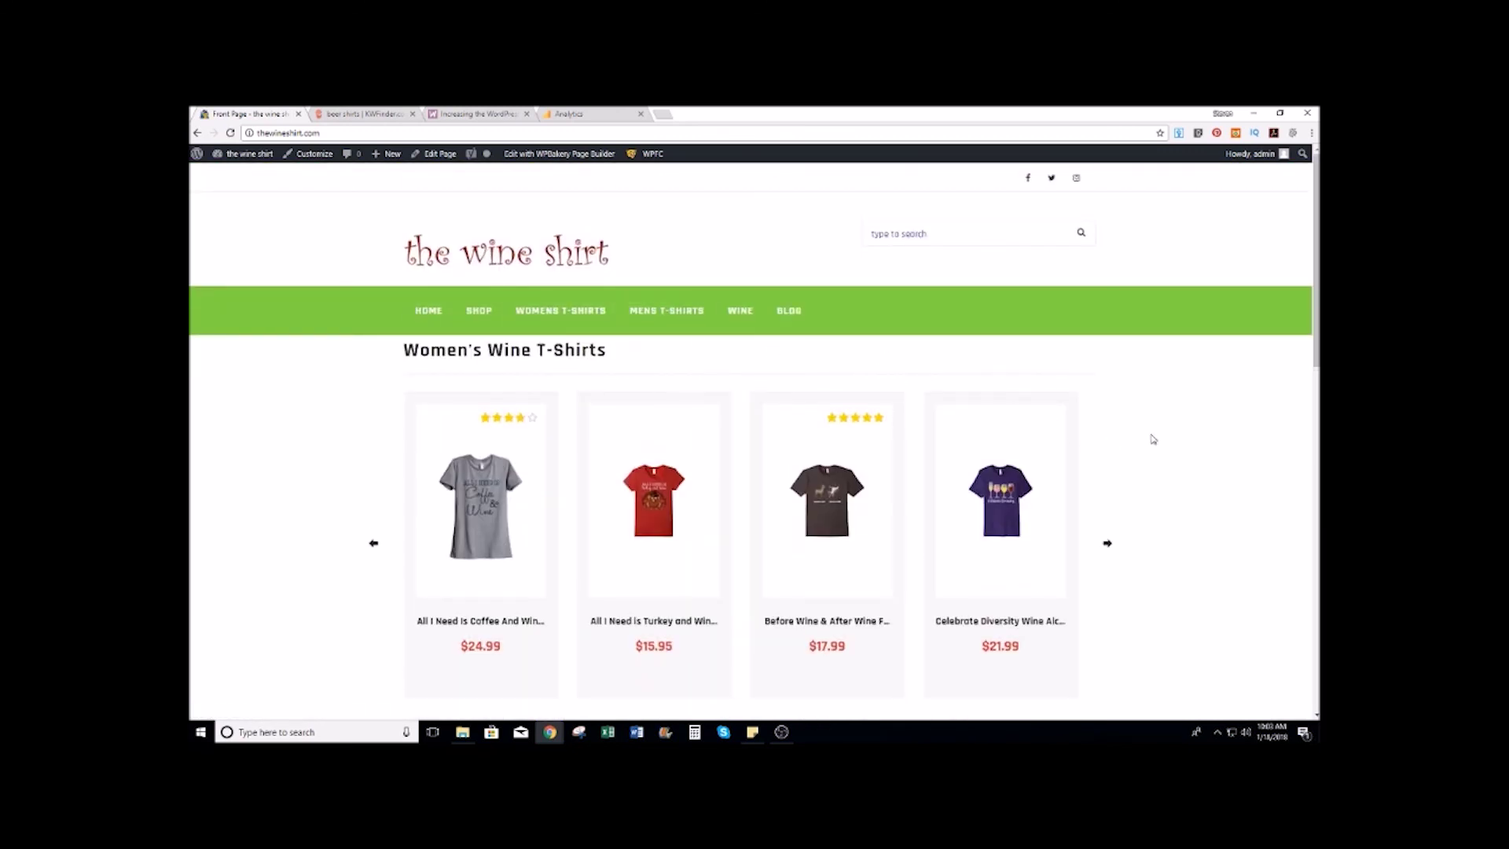
{"action": "scroll", "coordinate": [1151, 439], "scroll_direction": "down", "scroll_amount": 1}
{"action": "scroll", "coordinate": [1152, 439], "scroll_direction": "down", "scroll_amount": 15}
{"action": "scroll", "coordinate": [1152, 439], "scroll_direction": "up", "scroll_amount": 14}
{"action": "scroll", "coordinate": [1152, 438], "scroll_direction": "up", "scroll_amount": 2}
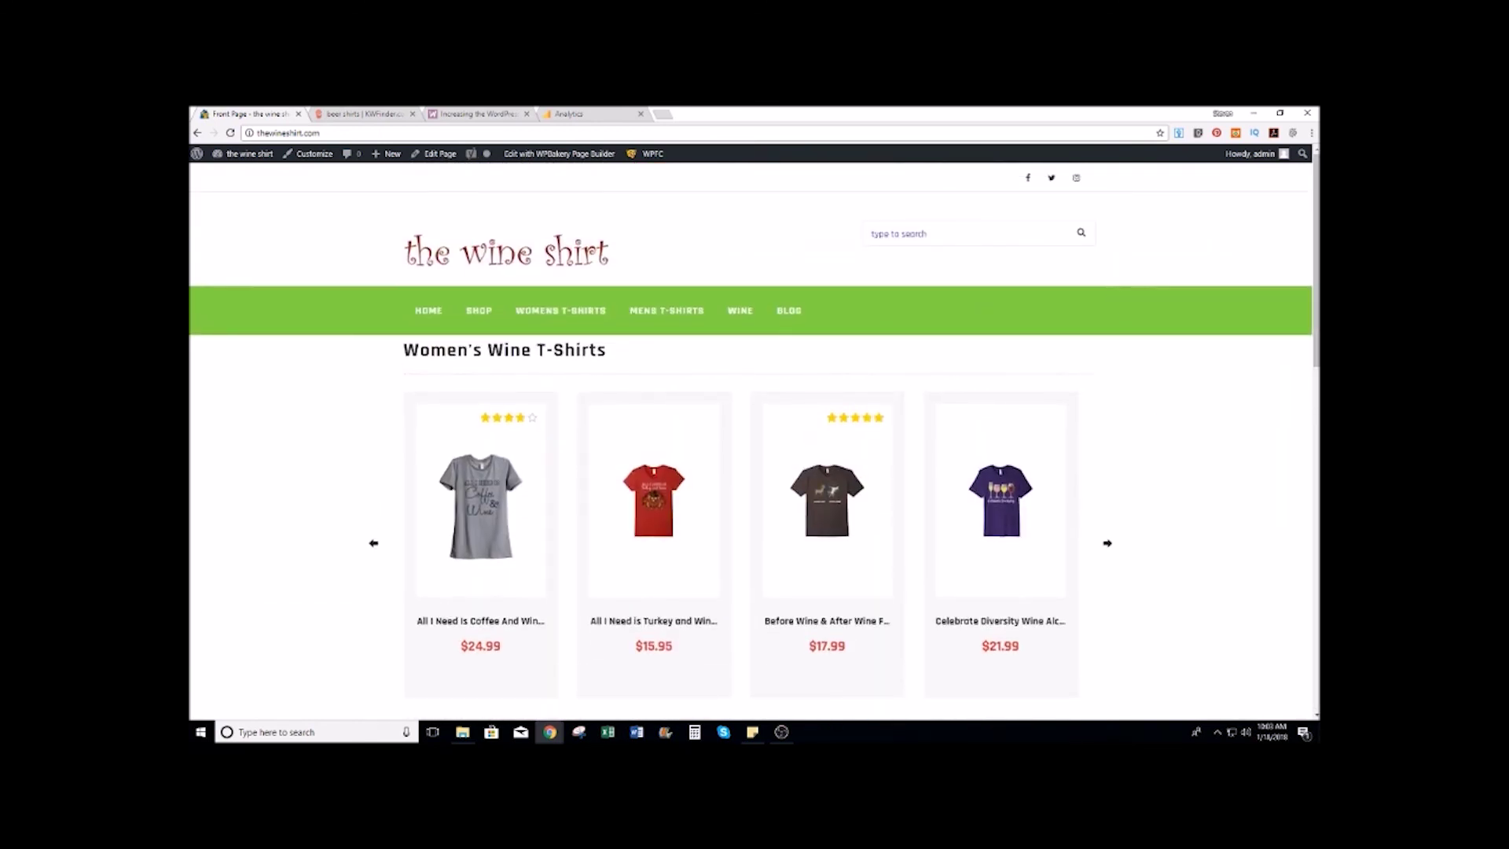